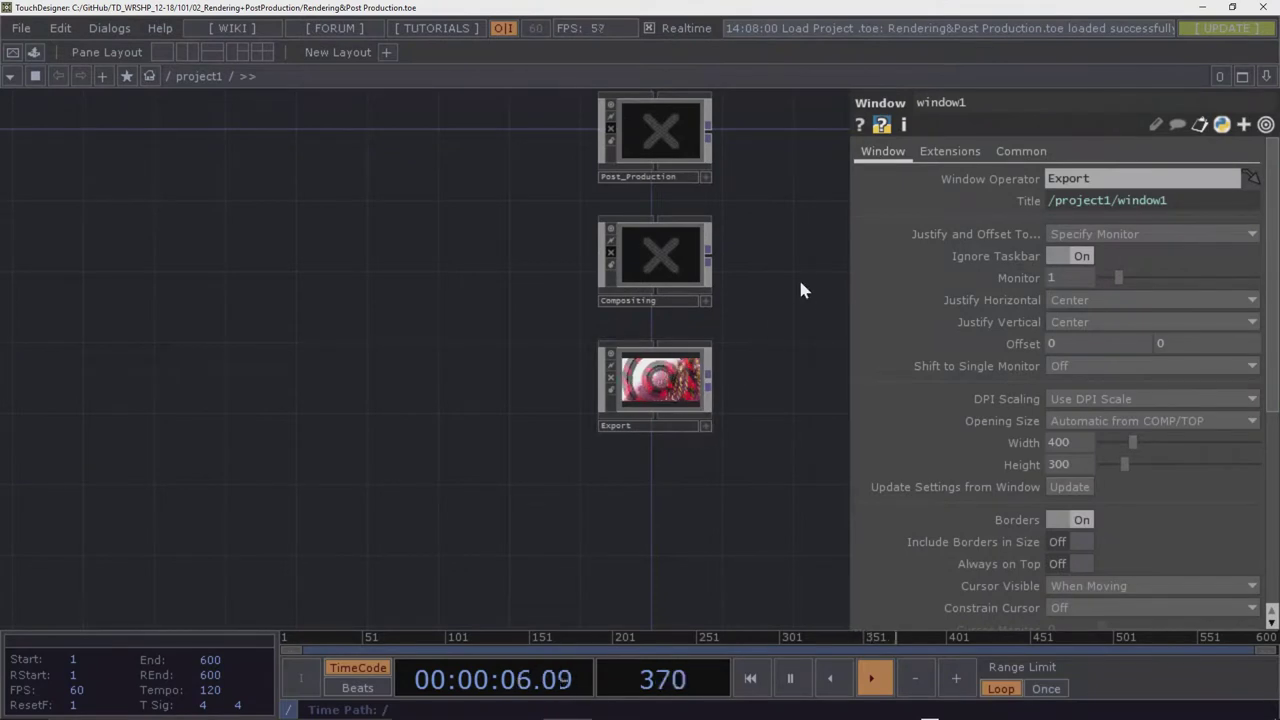
Open the window1 output, which uses the Export component, as a separate window
left_click_drag(800, 286, 371, 463)
scroll(390, 400, "down", 2)
left_click_drag(548, 483, 443, 451)
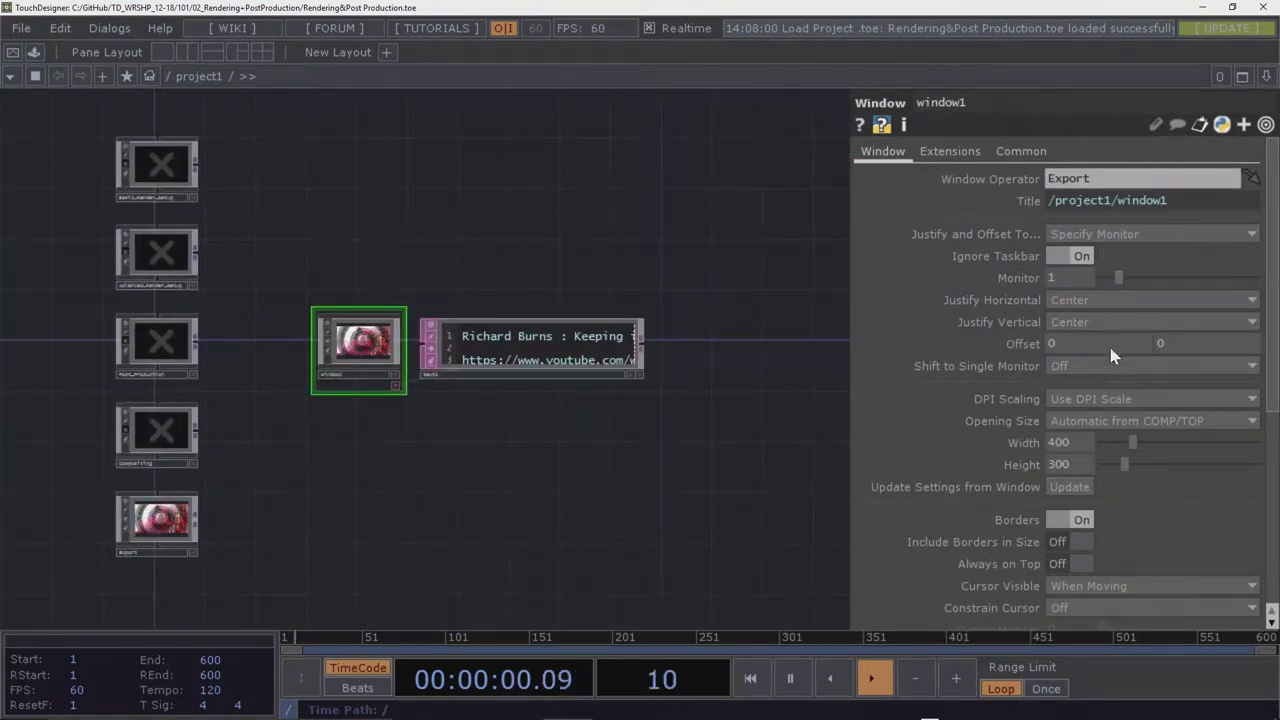
scroll(1272, 345, "down", 5)
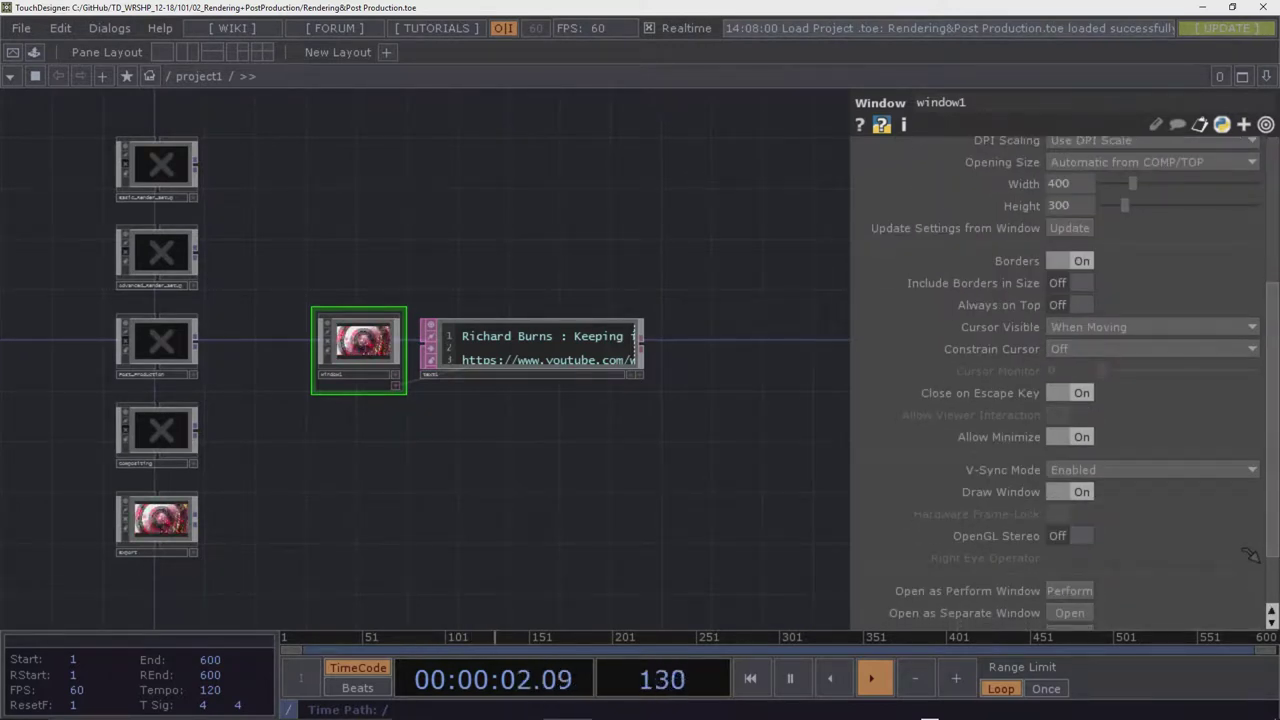
left_click(1074, 614)
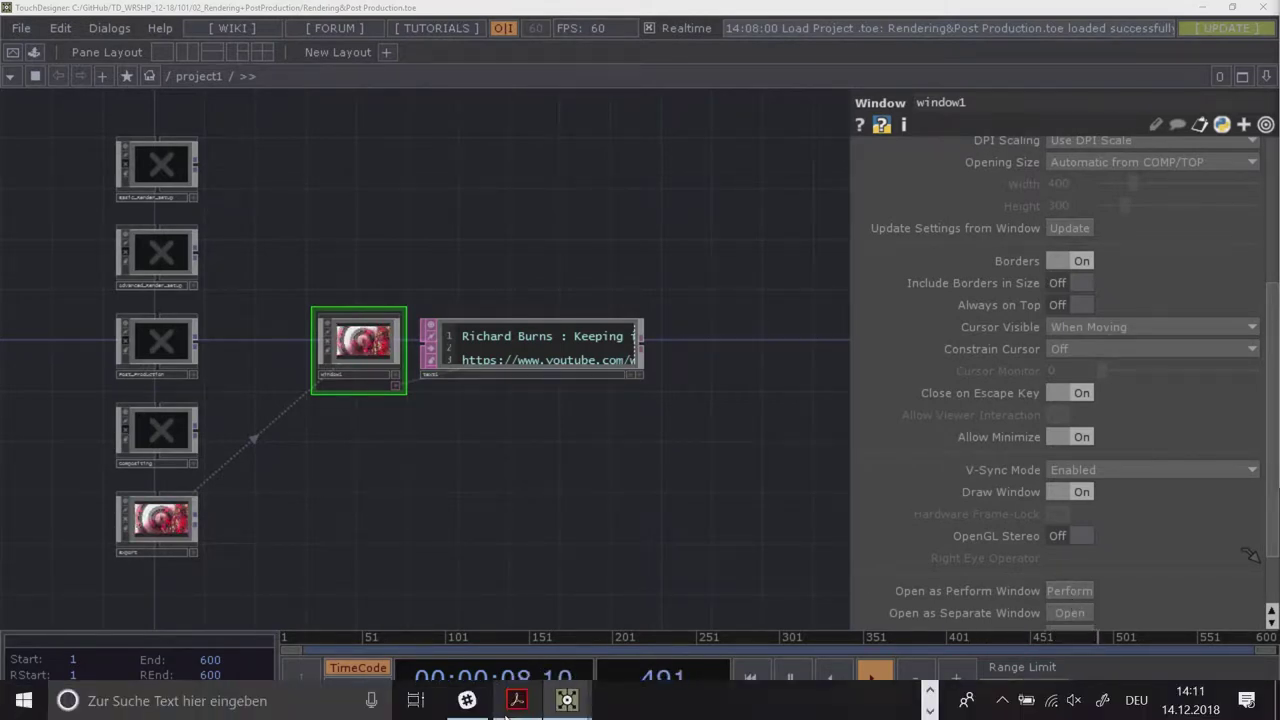
mouse_move(566, 700)
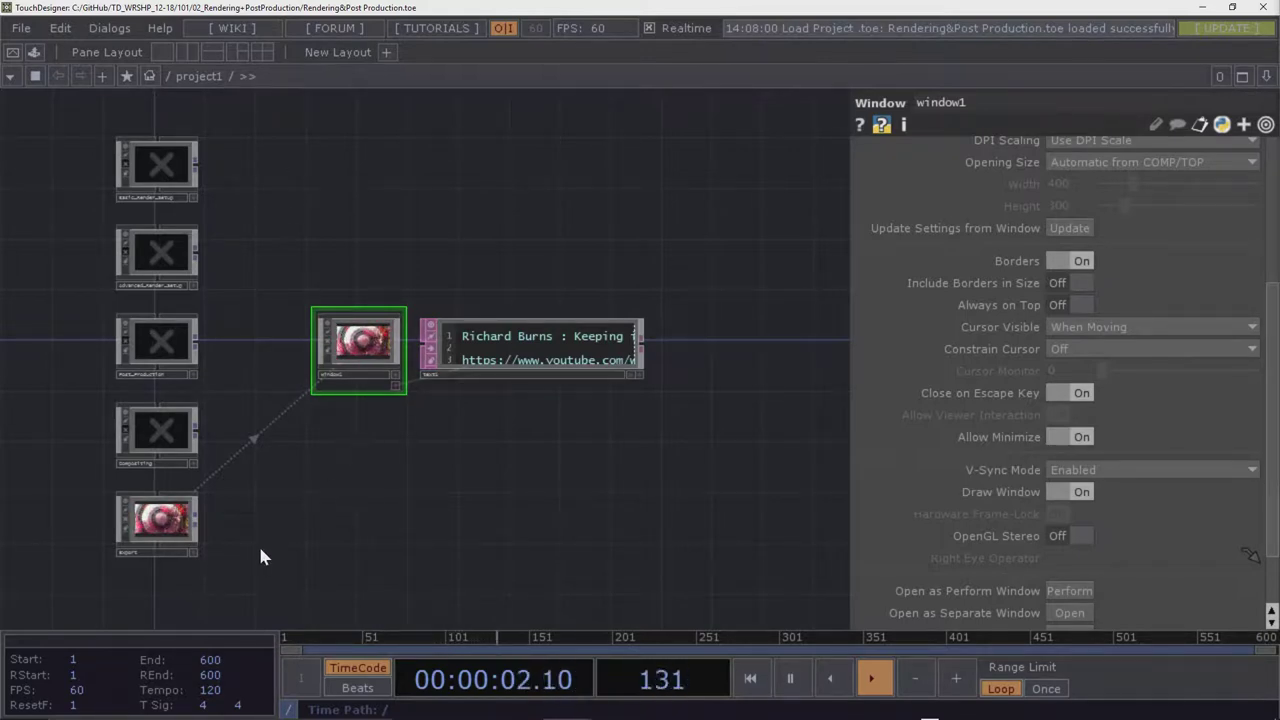
Move window1 and text1 up in the network so they sit level with the Basic_Render_Setup component
scroll(229, 543, "up", 4)
left_click_drag(298, 470, 282, 513)
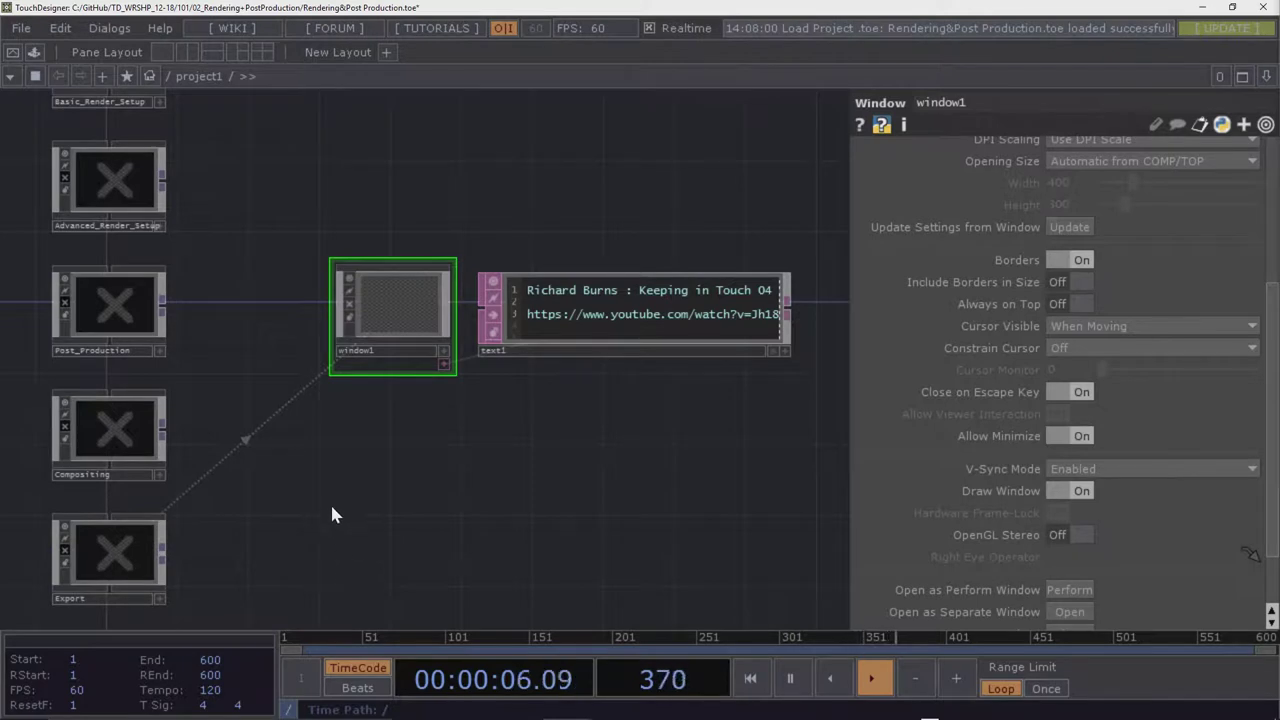
left_click_drag(410, 455, 400, 534)
left_click_drag(387, 371, 317, 154)
left_click_drag(455, 312, 492, 445)
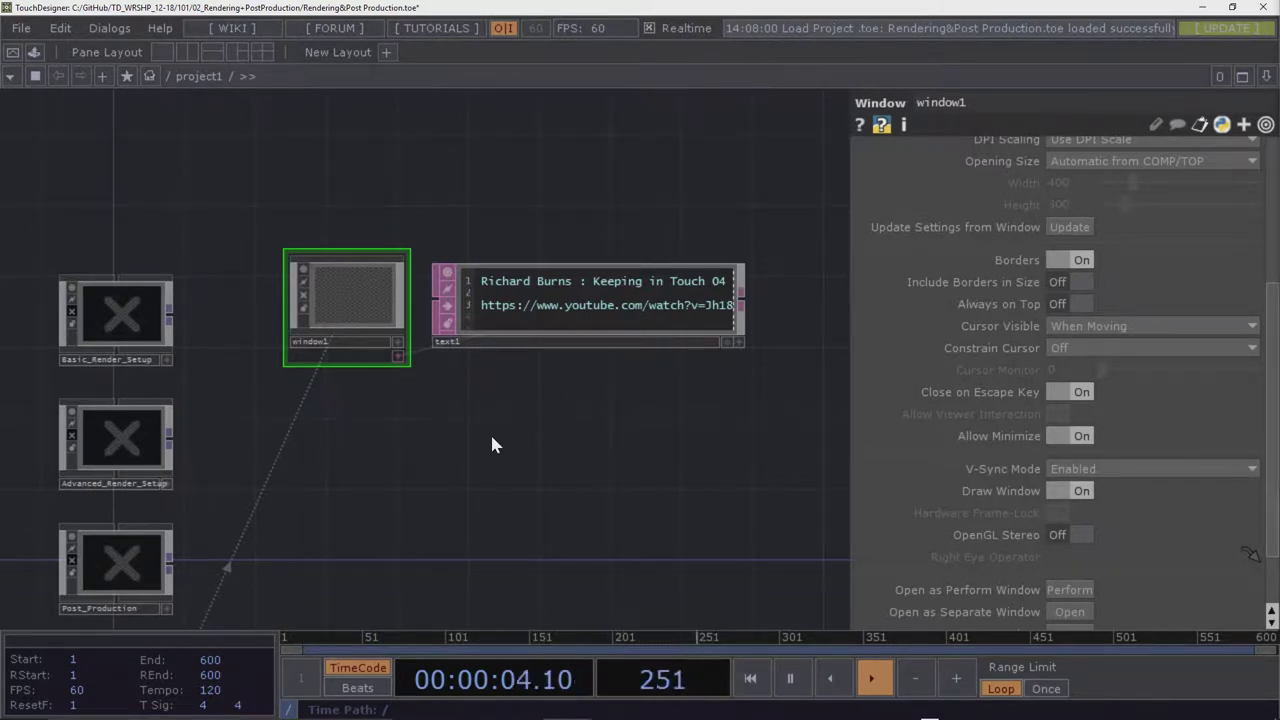
Turn on cooking for Basic_Render_Setup and assign it as the window operator of window1
left_click(73, 318)
left_click_drag(106, 306, 339, 288)
left_click(337, 277)
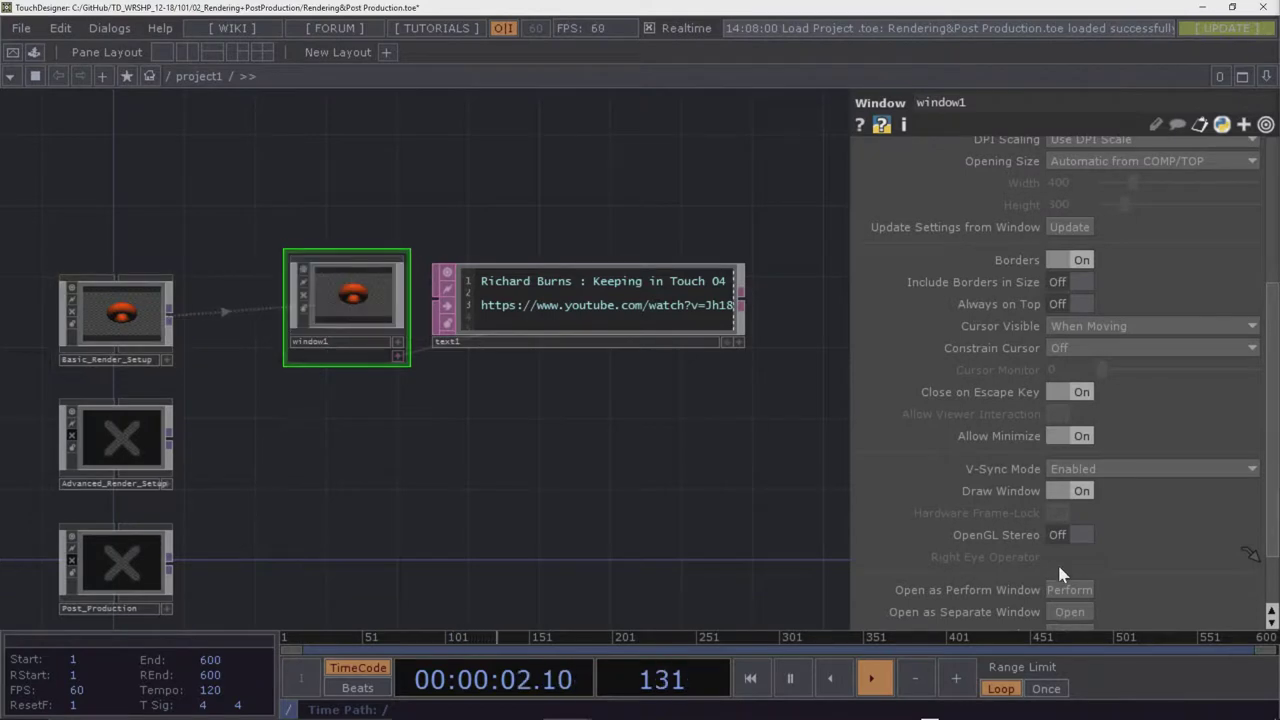
Open window1 as a separate window to display the output of Basic_Render_Setup
left_click(1067, 621)
left_click(1070, 621)
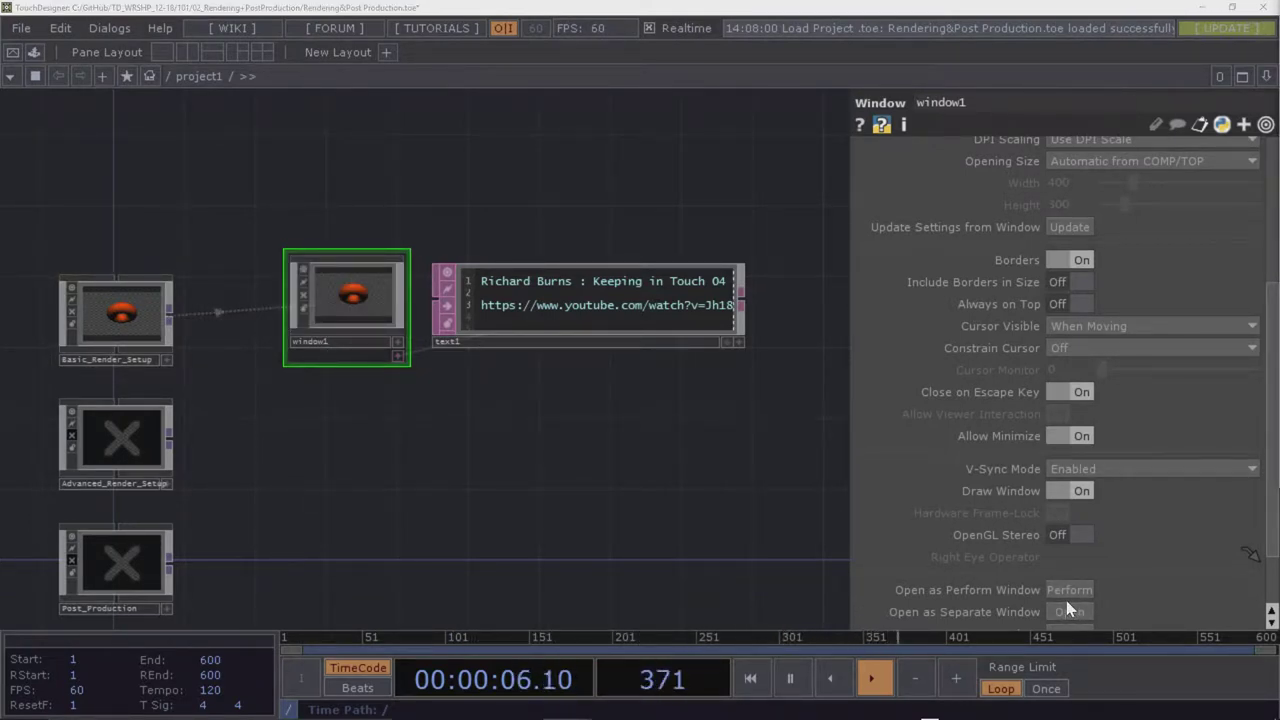
left_click_drag(303, 184, 291, 219)
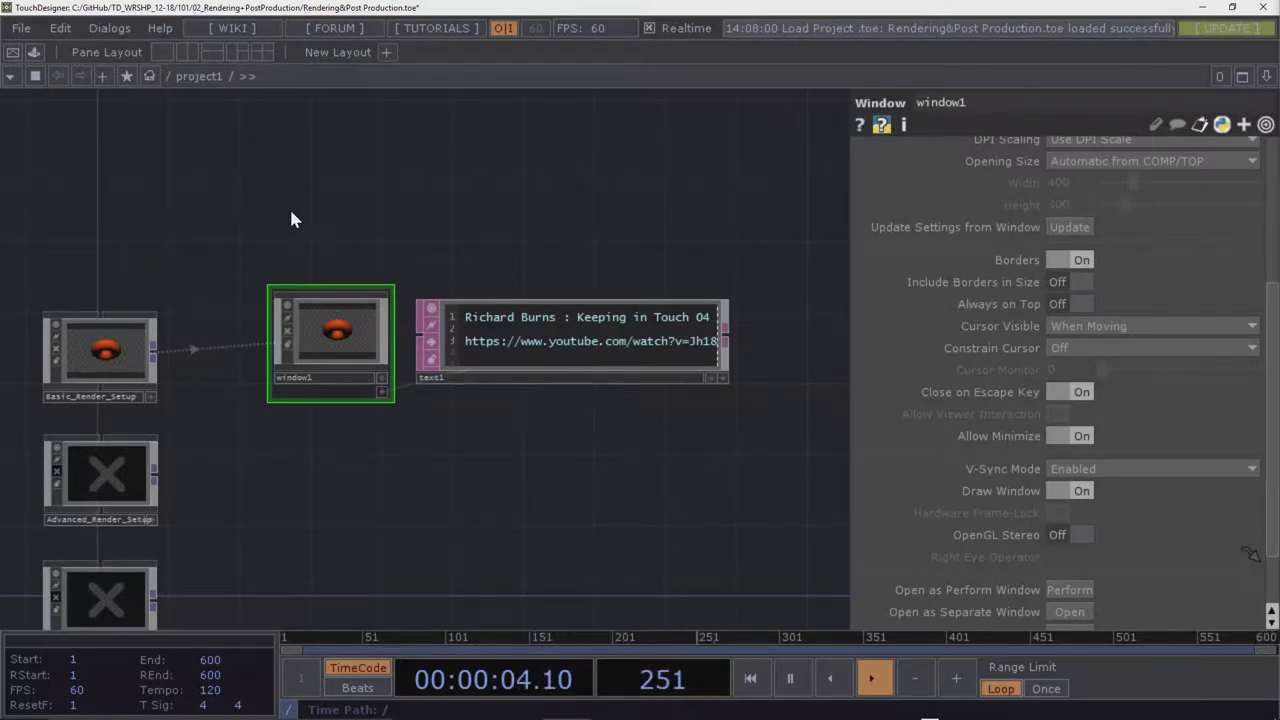
left_click_drag(290, 210, 314, 180)
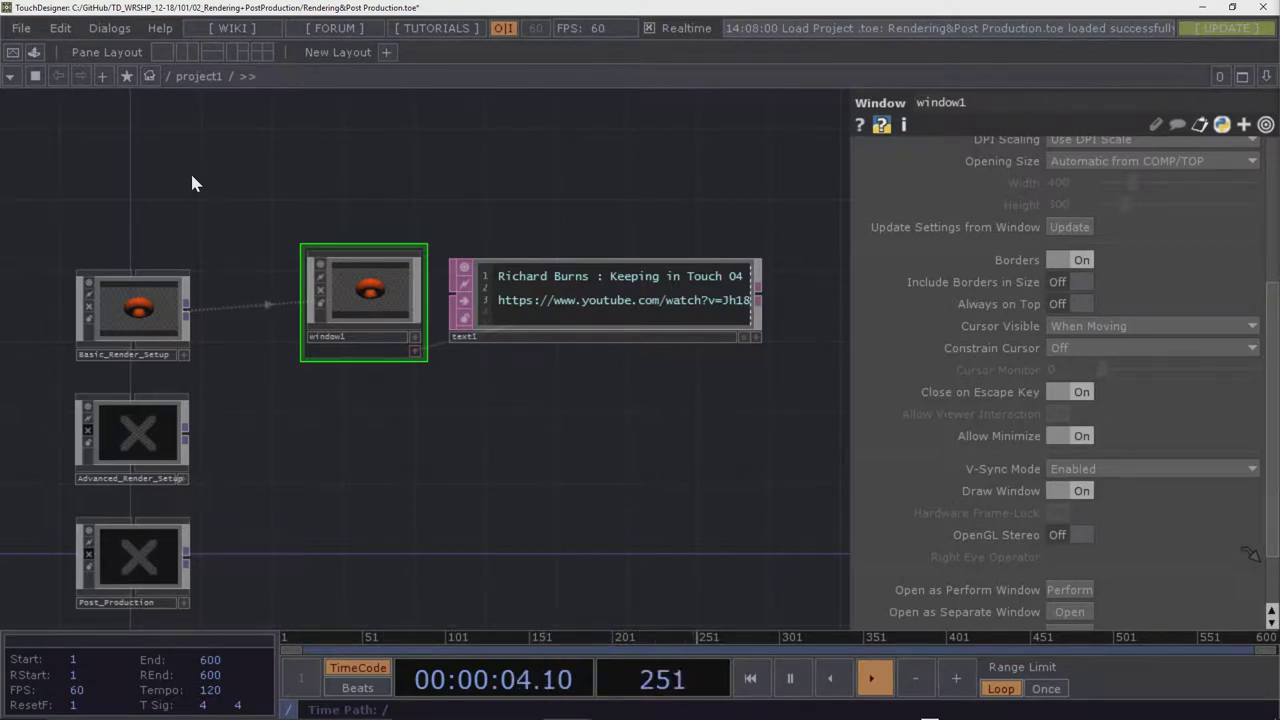
Examine the tutorial title and video link in the text1 note
left_click_drag(502, 162, 417, 148)
scroll(380, 210, "up", 2)
scroll(379, 207, "up", 3)
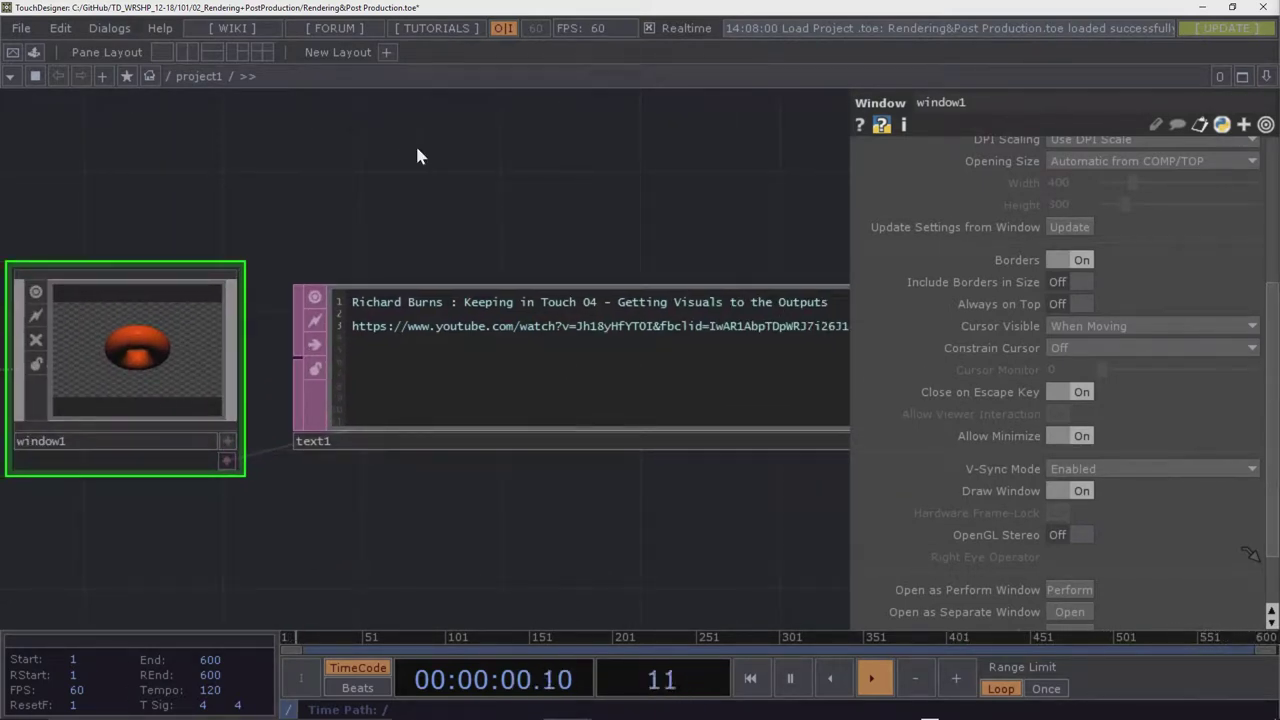
left_click_drag(668, 179, 532, 162)
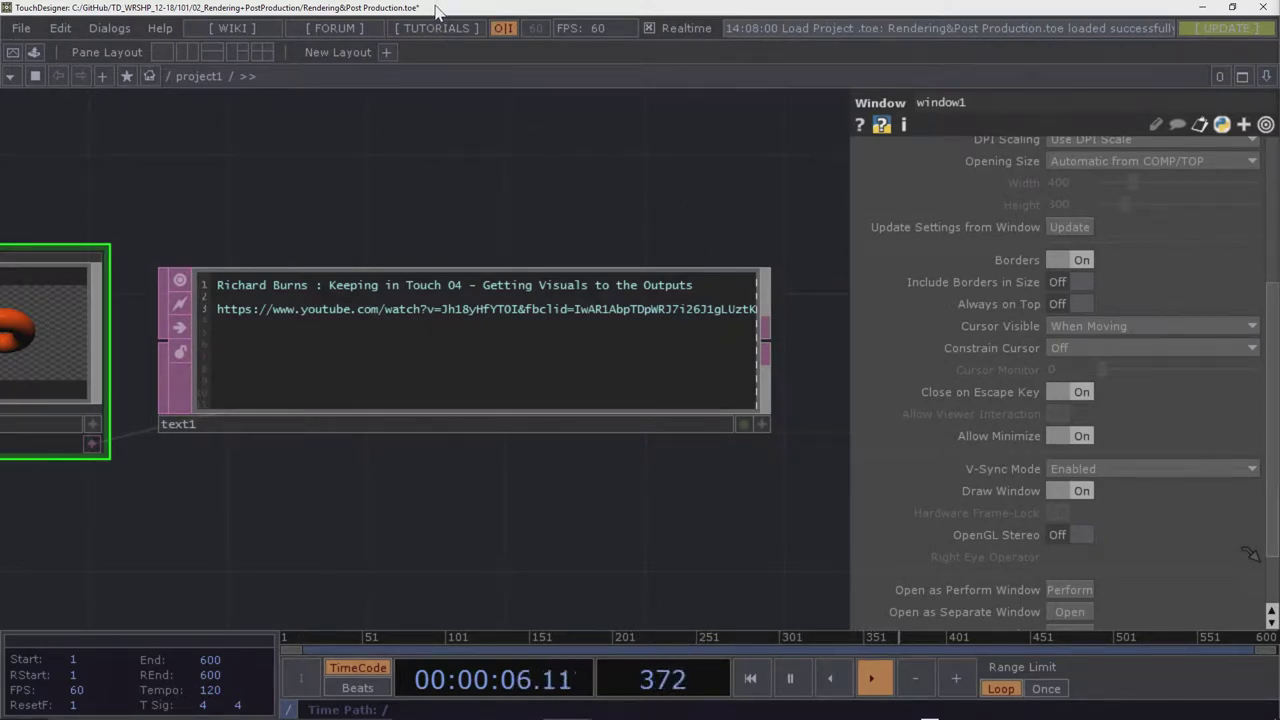
Free up the desktop and open the NVIDIA control panel on its multiple-display setup page
left_click_drag(437, 10, 508, 477)
right_click(412, 203)
left_click(497, 362)
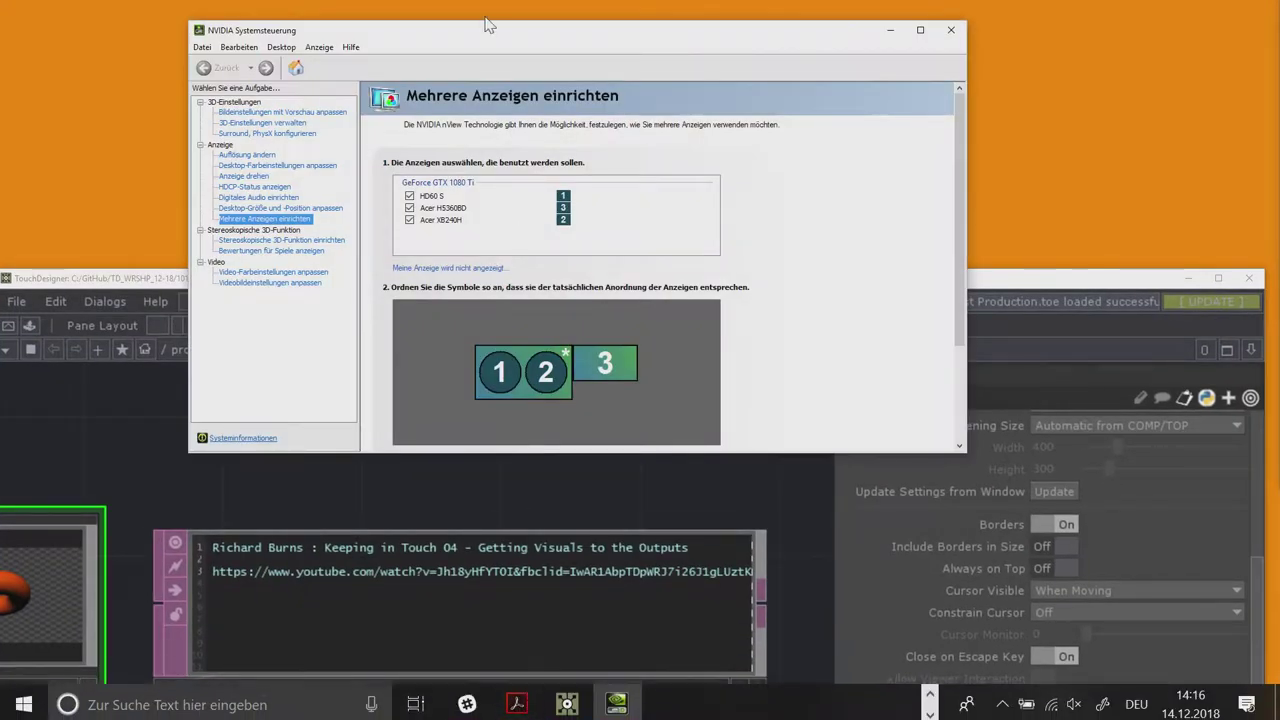
left_click_drag(509, 34, 498, 53)
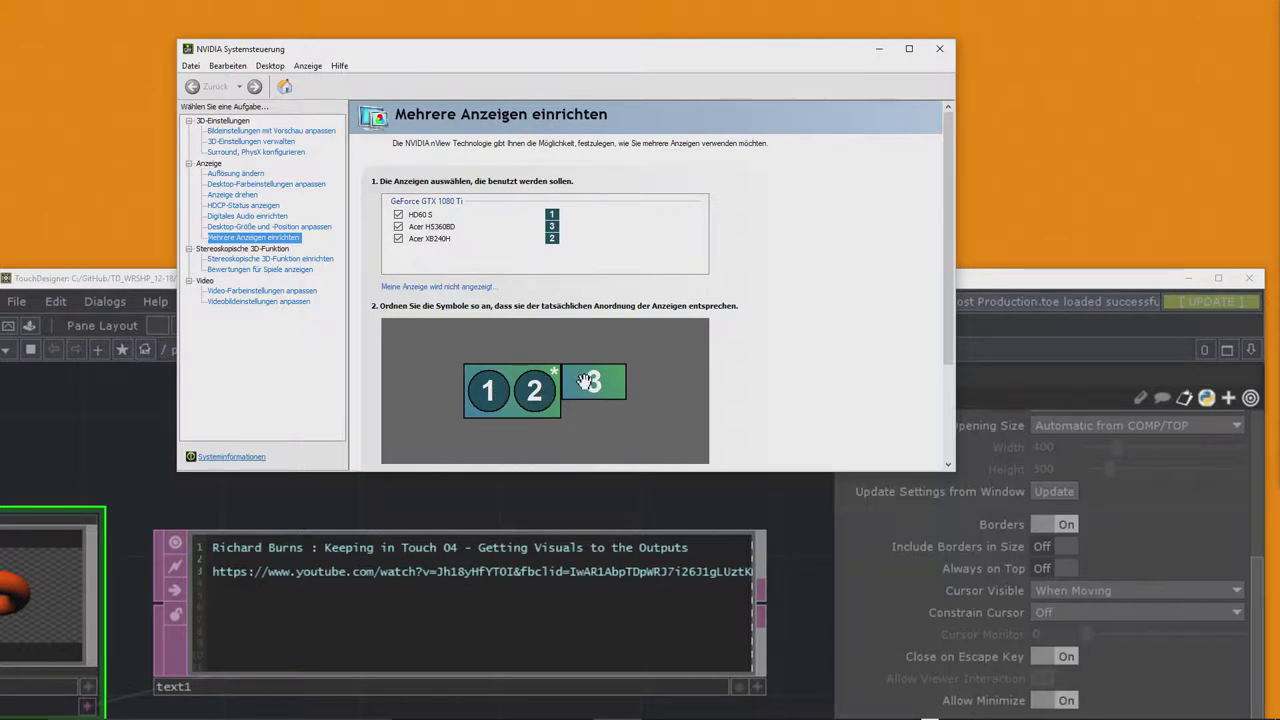
Try placing display 3 above display 2 at 640, -720, and move it back to the right of display 2
left_click_drag(594, 382, 530, 346)
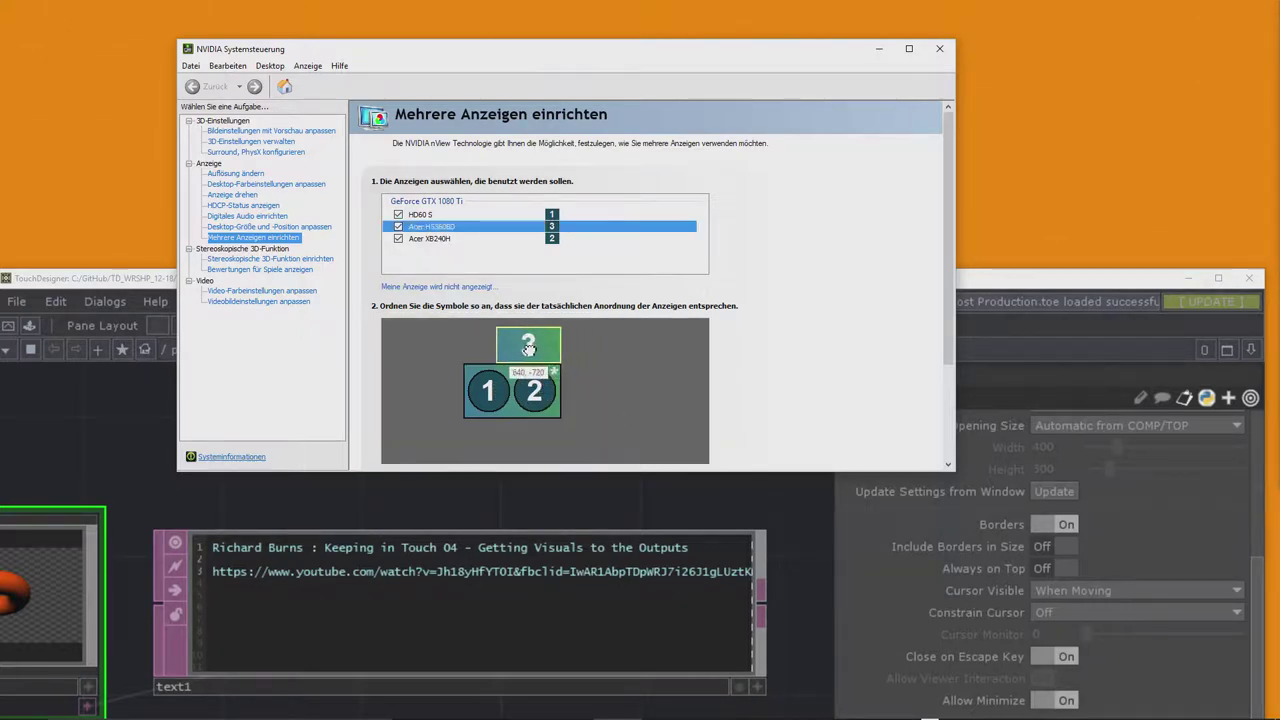
left_click_drag(449, 350, 665, 390)
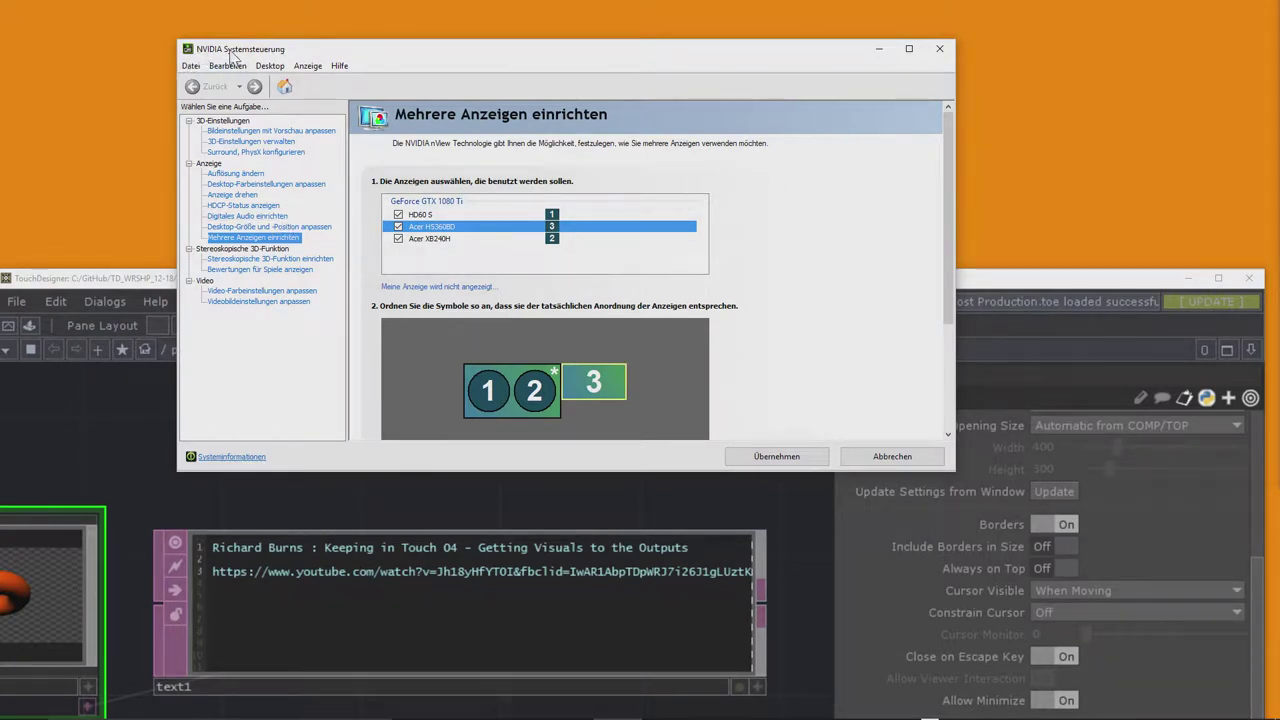
left_click_drag(230, 51, 236, 69)
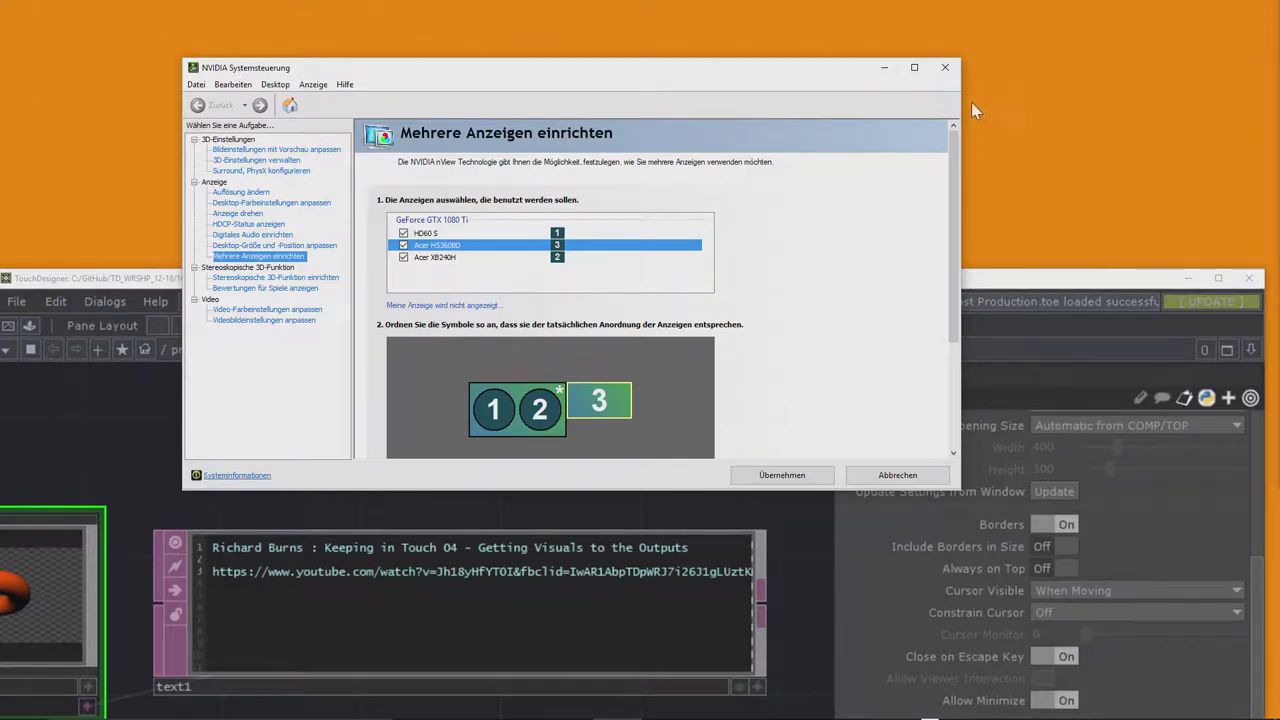
left_click_drag(533, 77, 513, 58)
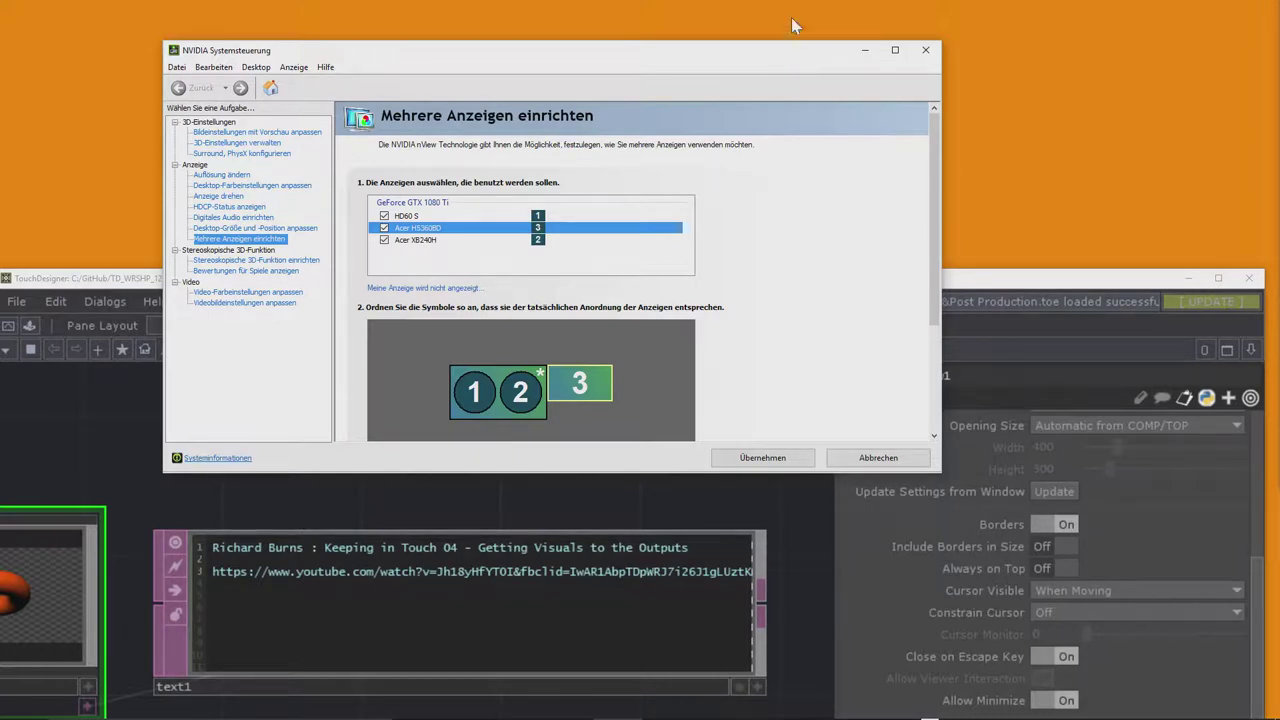
Minimize the NVIDIA control panel and maximize TouchDesigner with the whole project1 network in view
left_click(866, 49)
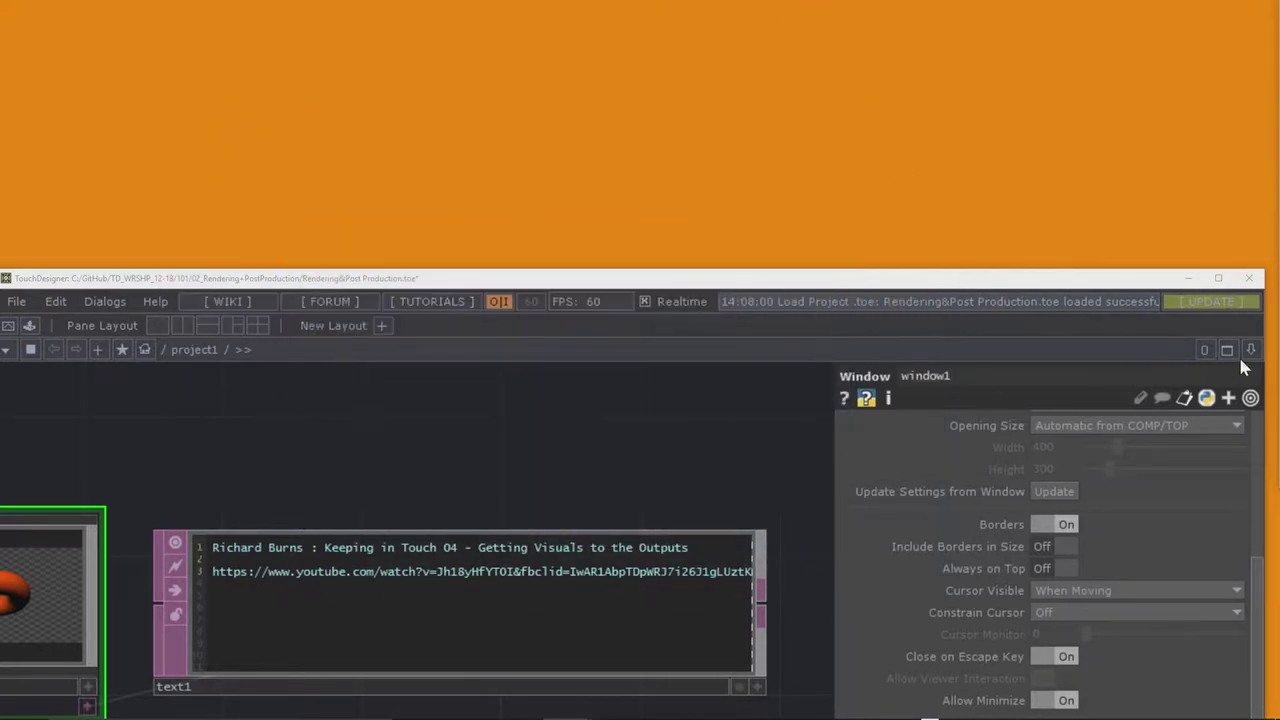
left_click(1219, 280)
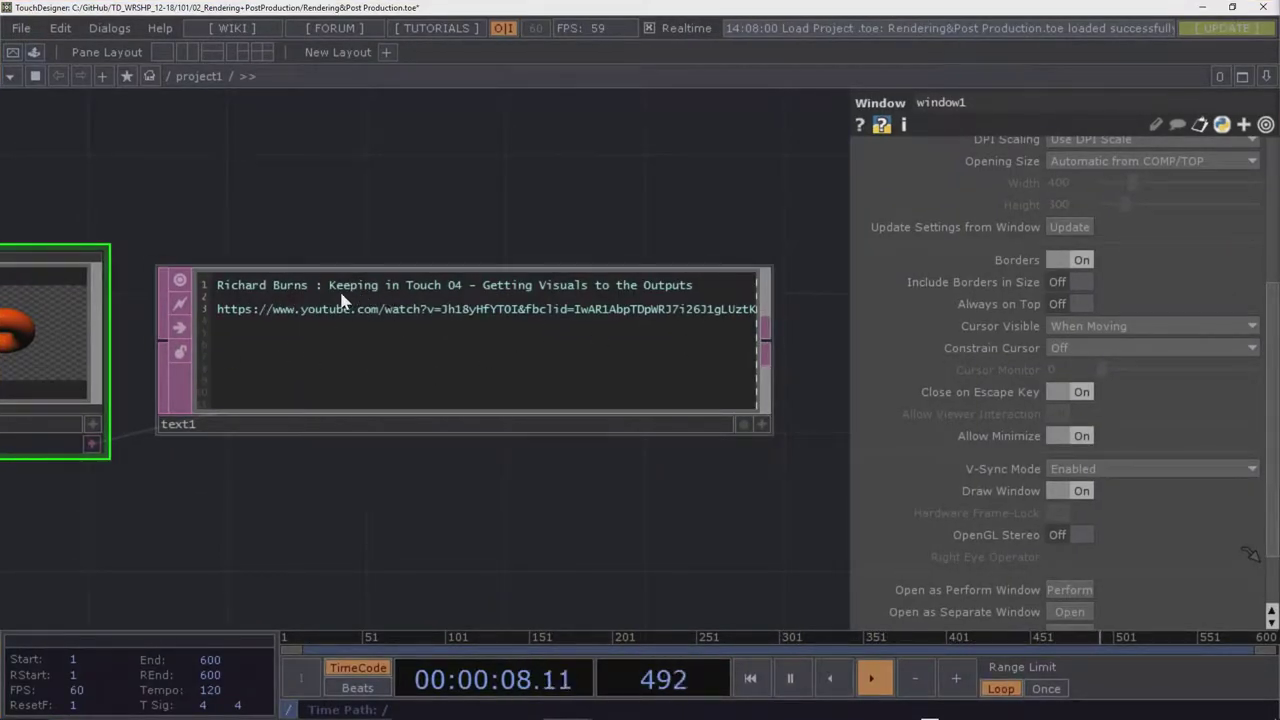
scroll(462, 170, "down", 3)
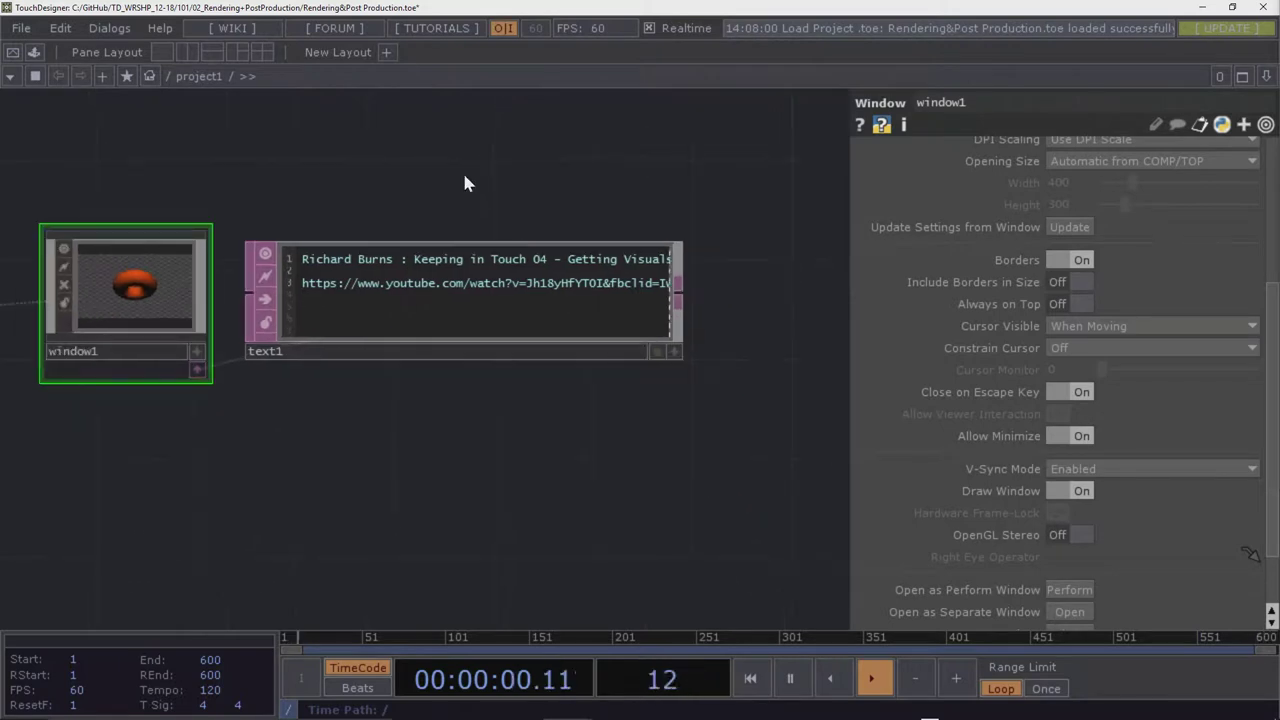
left_click_drag(462, 170, 497, 210)
left_click_drag(140, 171, 373, 188)
scroll(414, 240, "down", 5)
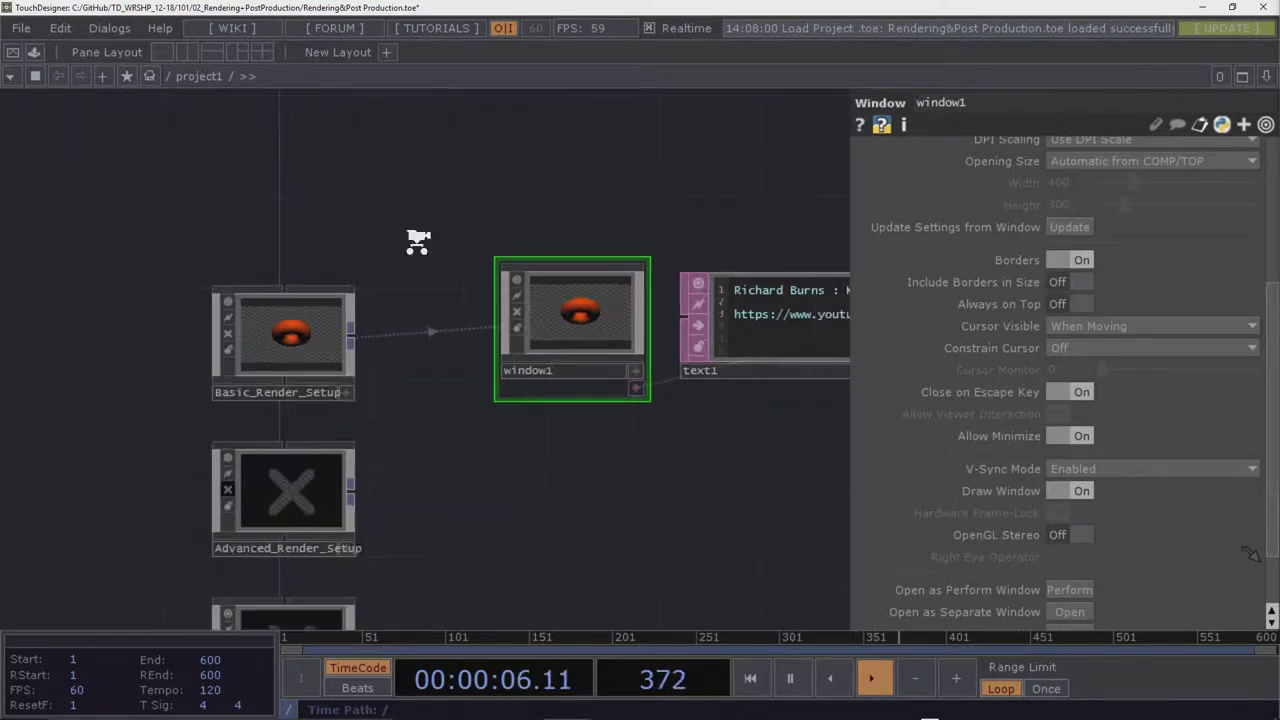
left_click_drag(540, 459, 471, 383)
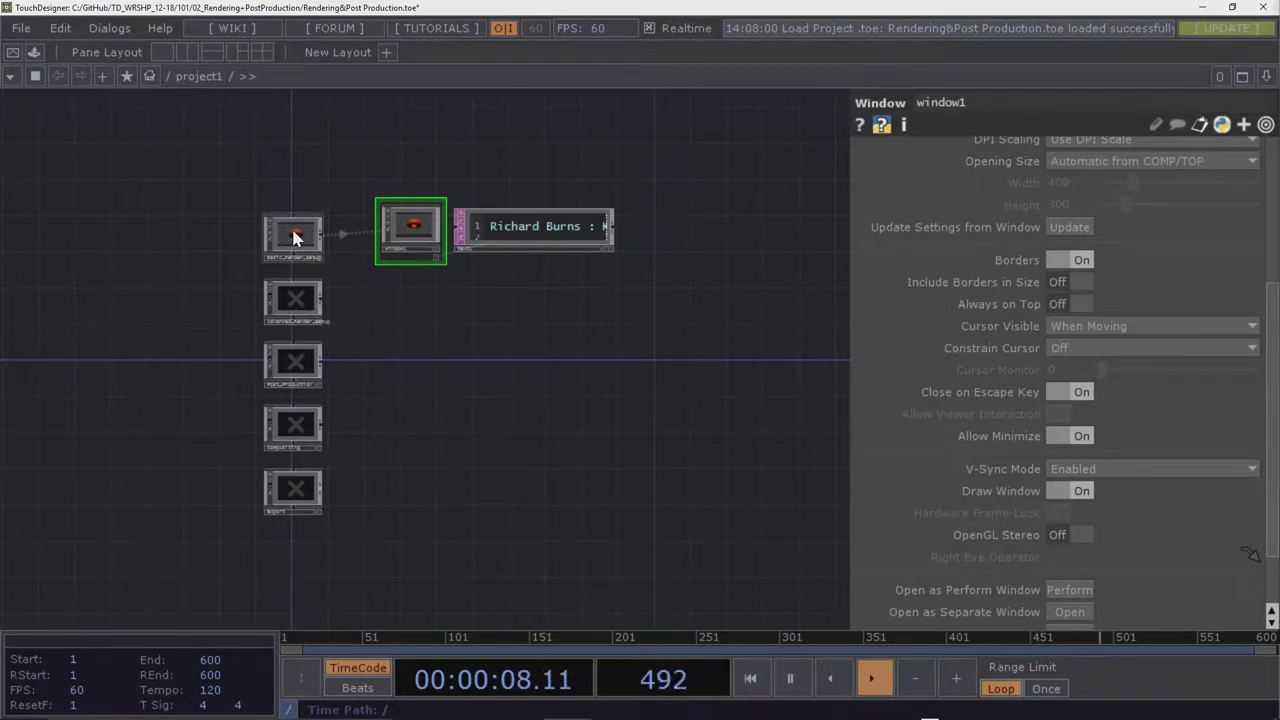
Open the Palette Browser, list the Generators components, and move the palette clear of the window's upper edge
left_click(160, 28)
mouse_move(109, 28)
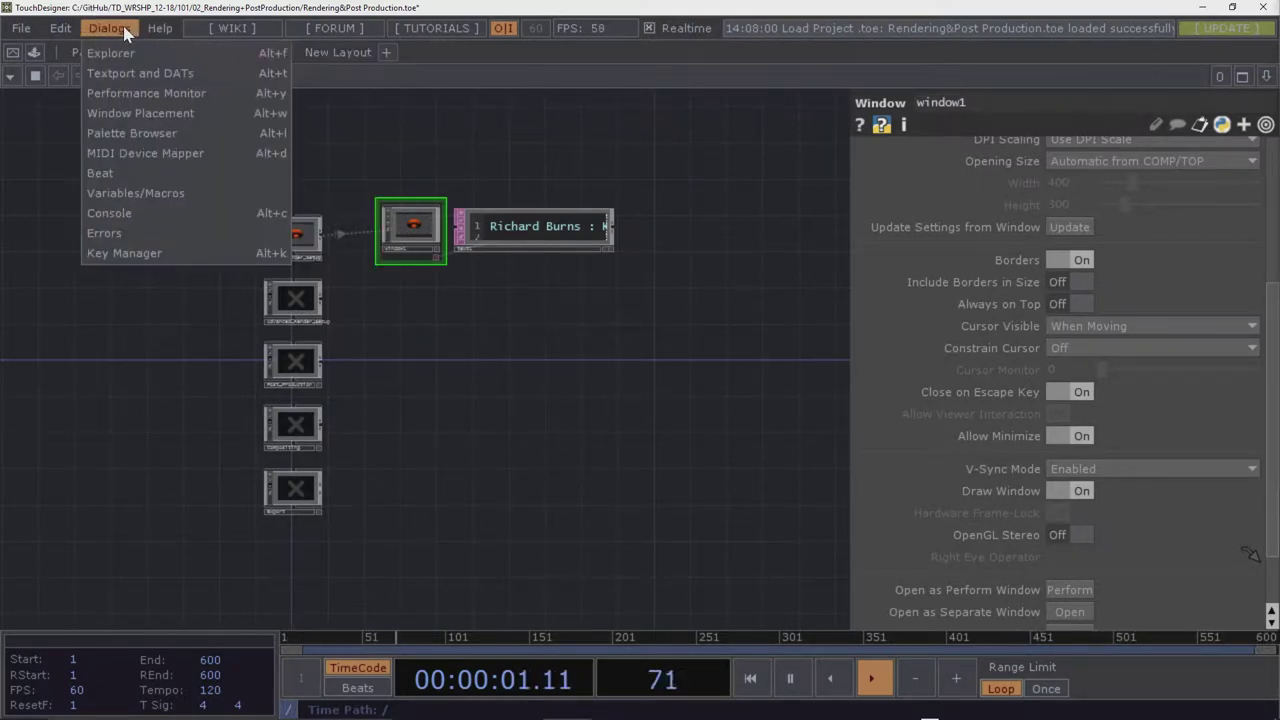
left_click(130, 133)
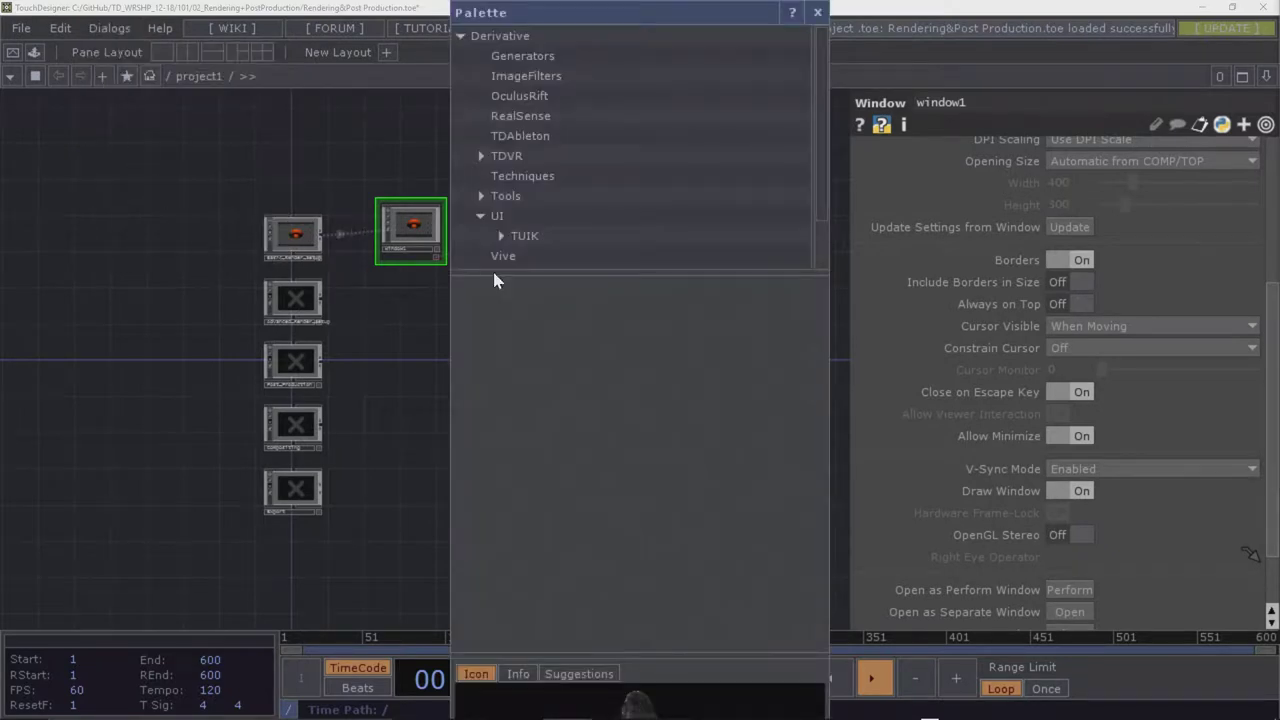
left_click(510, 57)
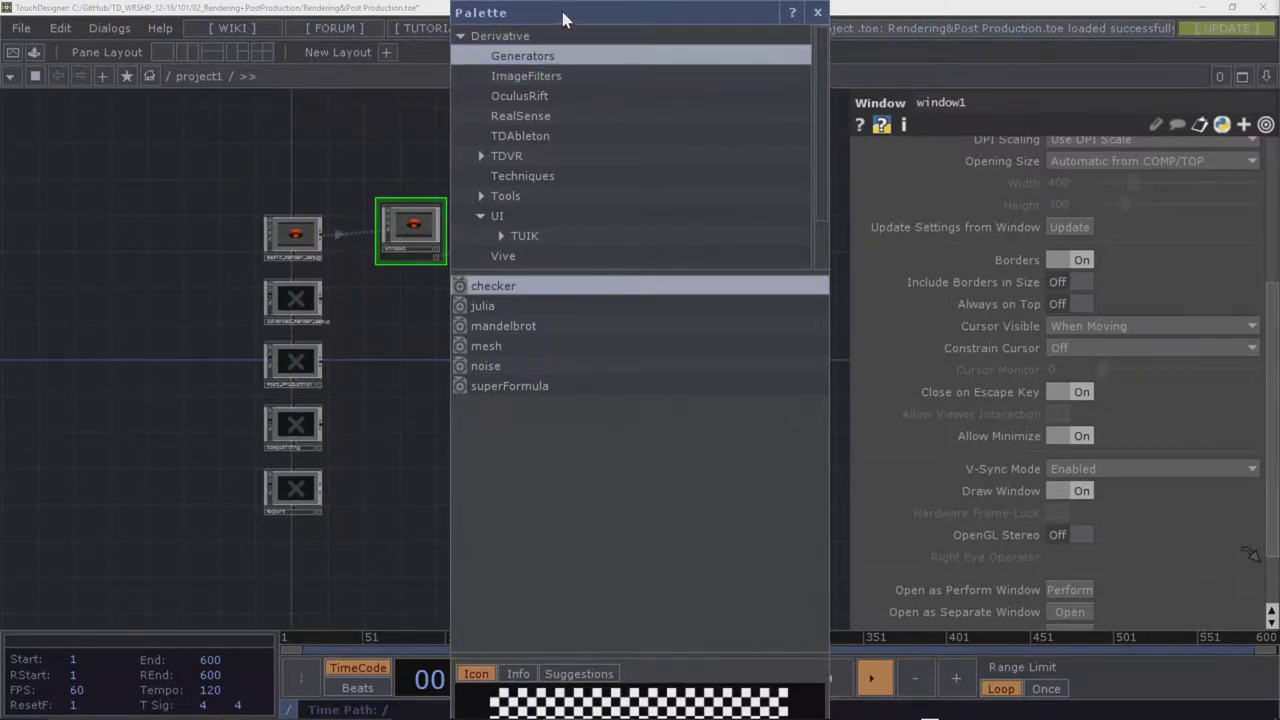
left_click_drag(566, 14, 640, 154)
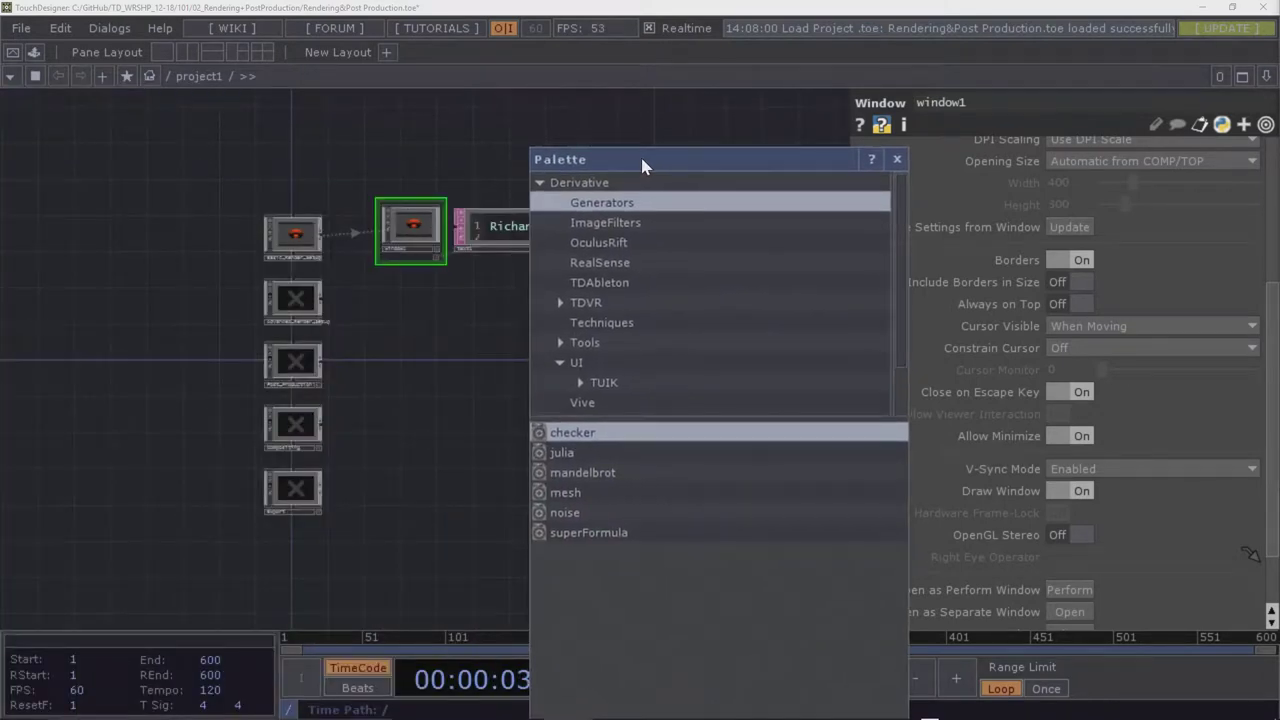
Save the Basic_Render_Setup component into the sk folder of My Components in the palette, and close the palette
scroll(616, 391, "down", 2)
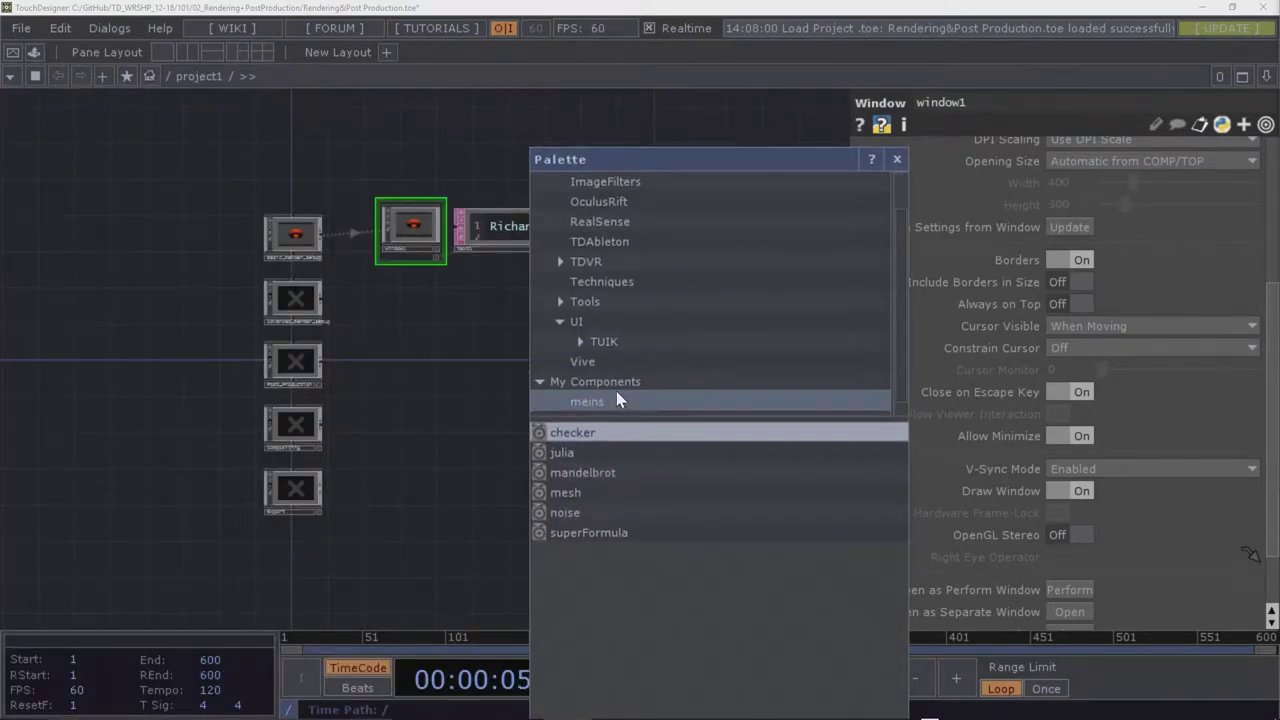
left_click(616, 393)
left_click(616, 407)
scroll(258, 290, "down", 5)
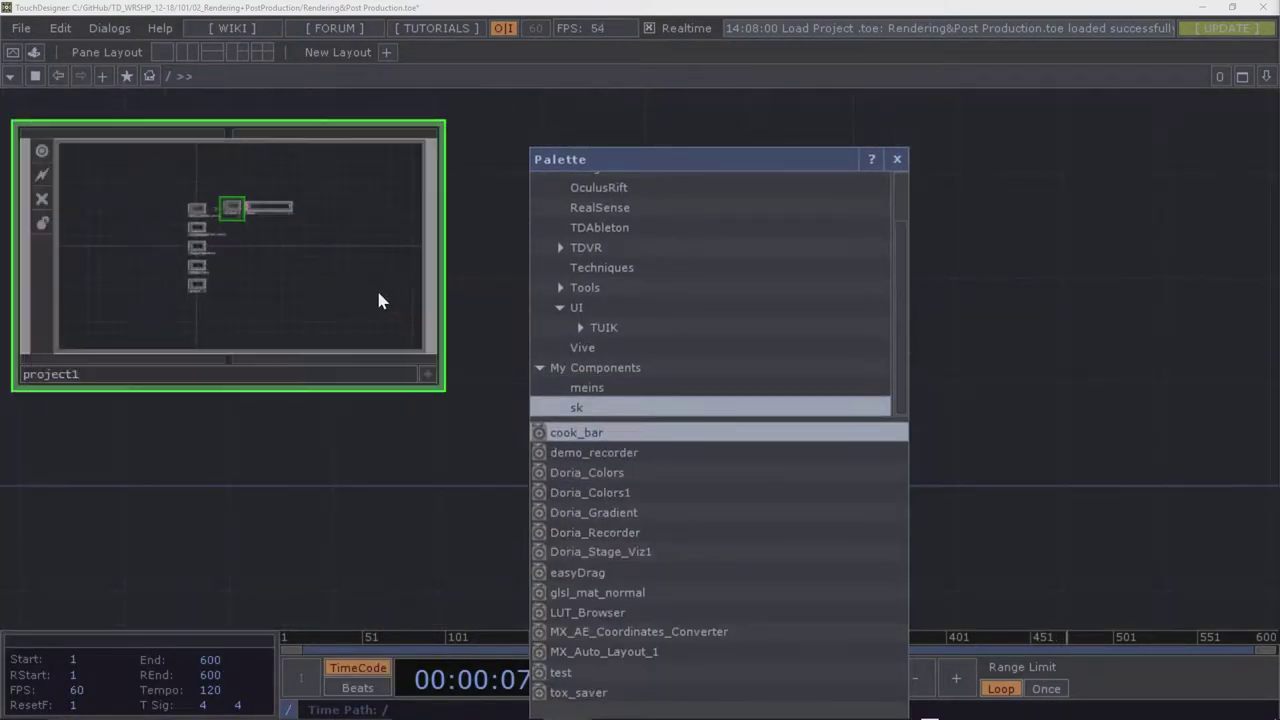
scroll(274, 250, "up", 5)
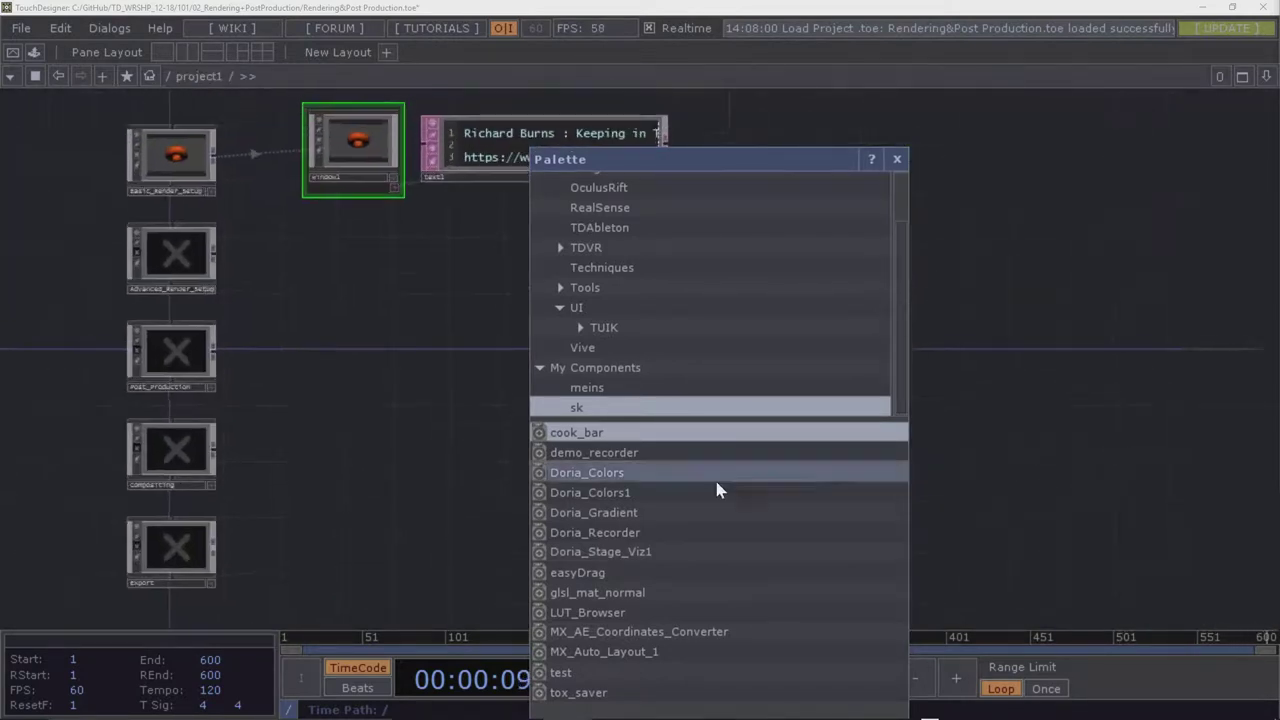
key("p")
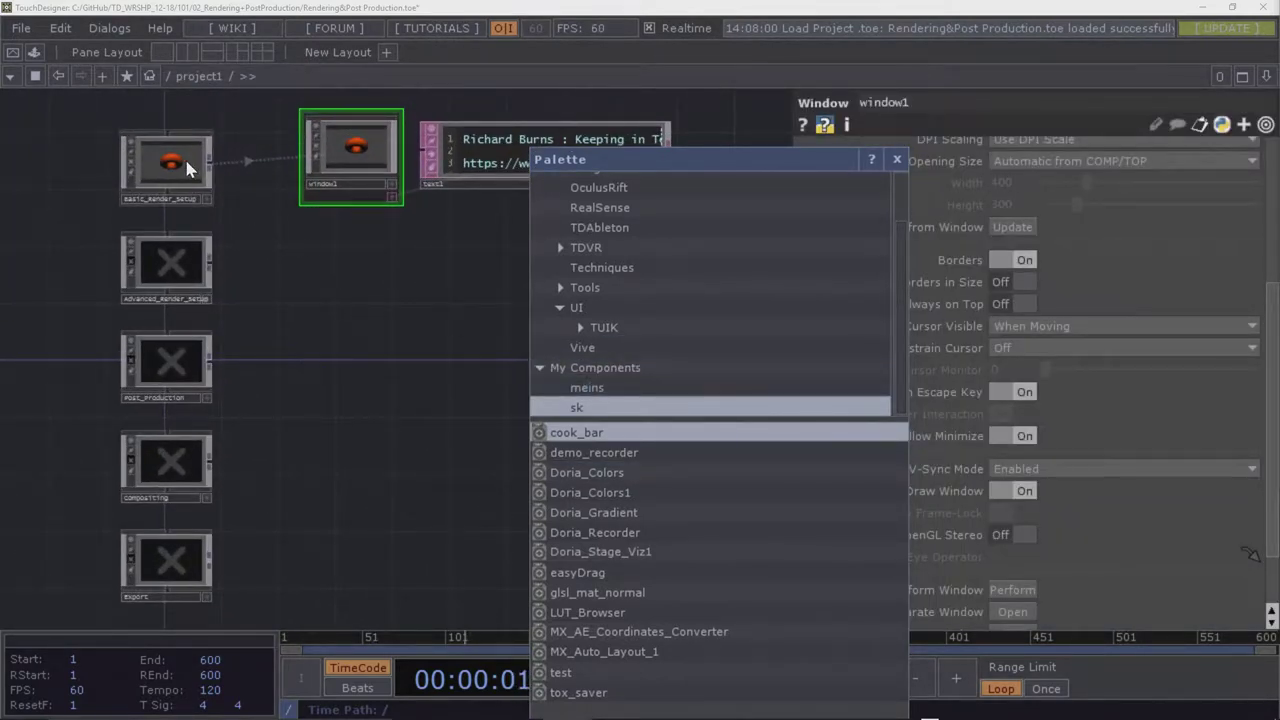
left_click_drag(186, 166, 766, 597)
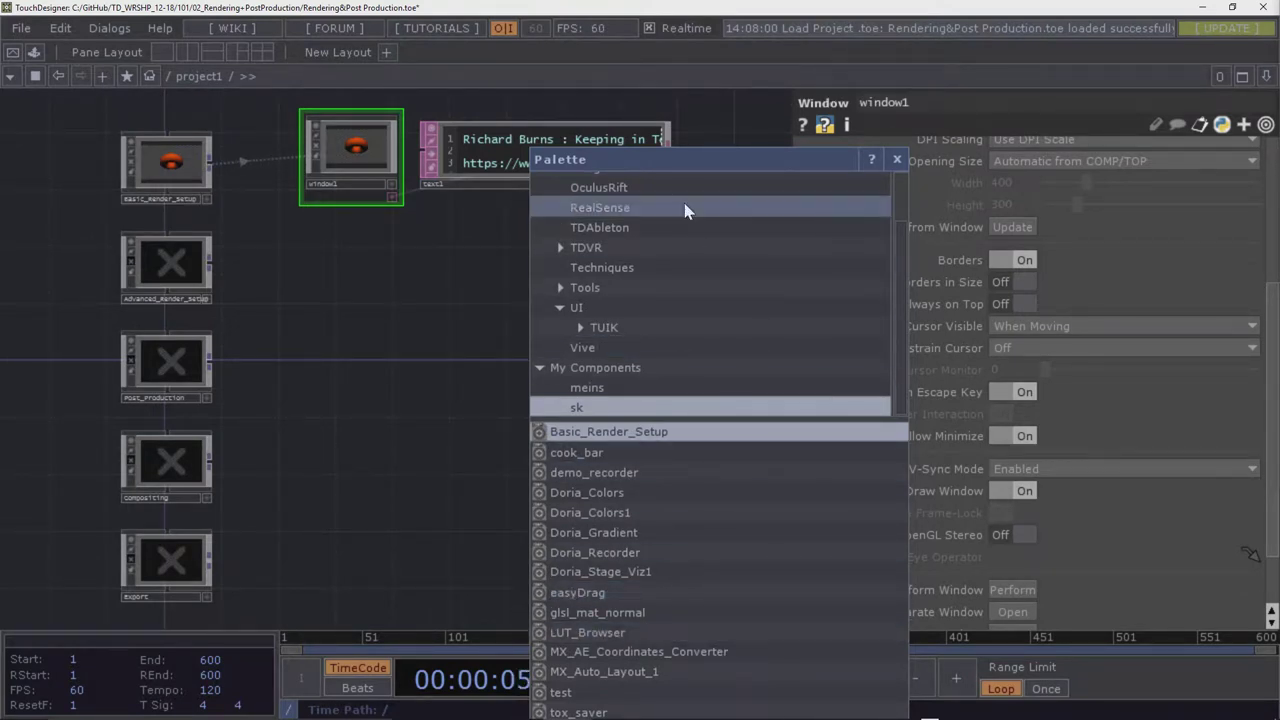
left_click_drag(683, 157, 711, 60)
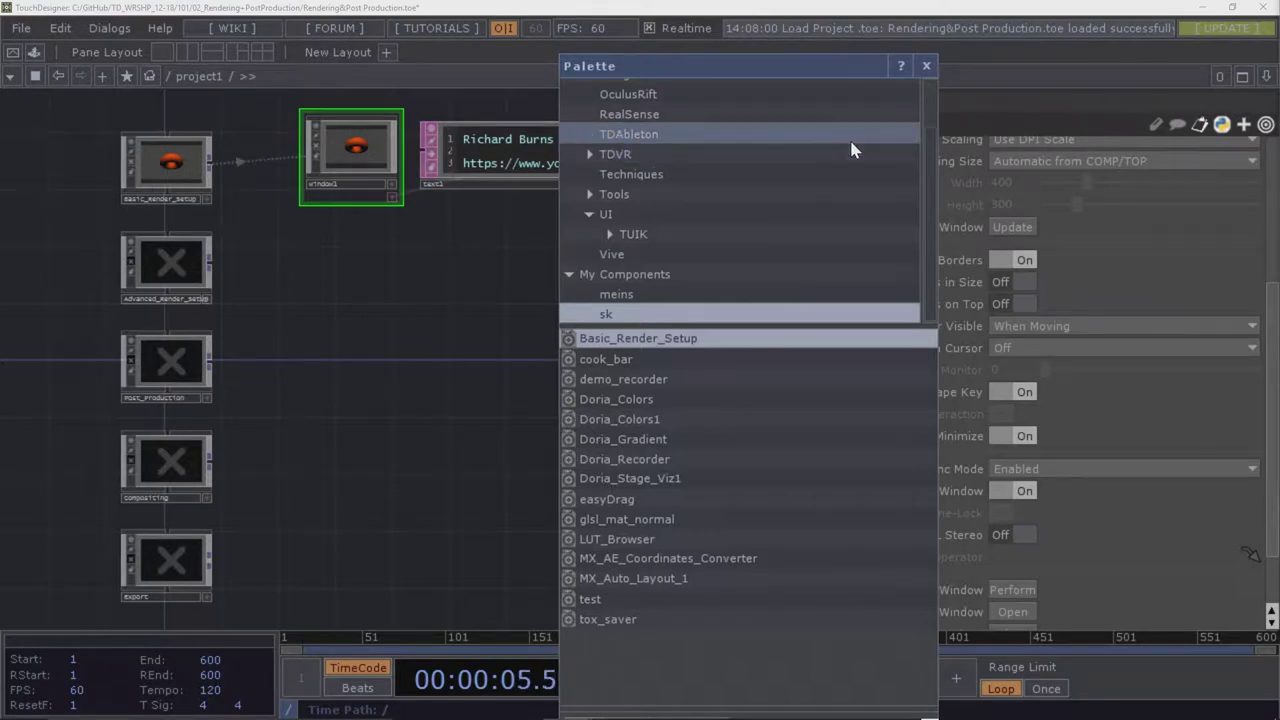
left_click(924, 66)
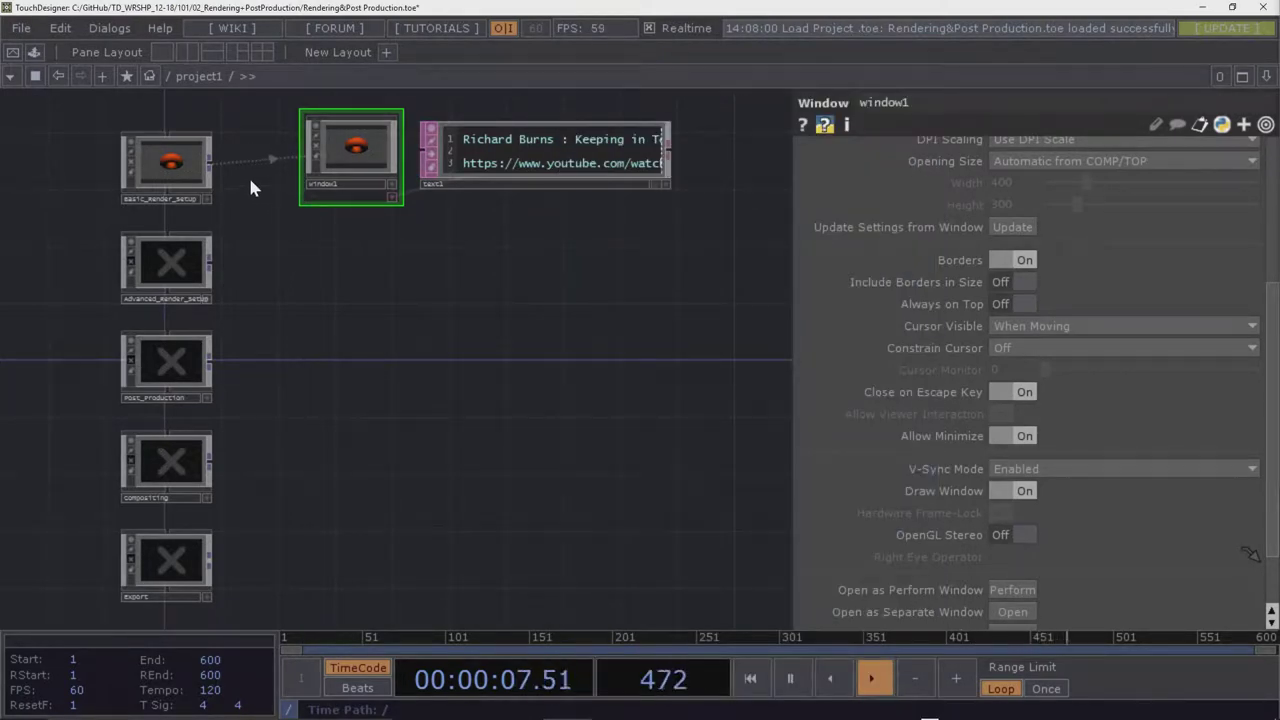
Enter the Basic_Render_Setup component and bring its camera, geometry, light and render operators into view
double_click(174, 175)
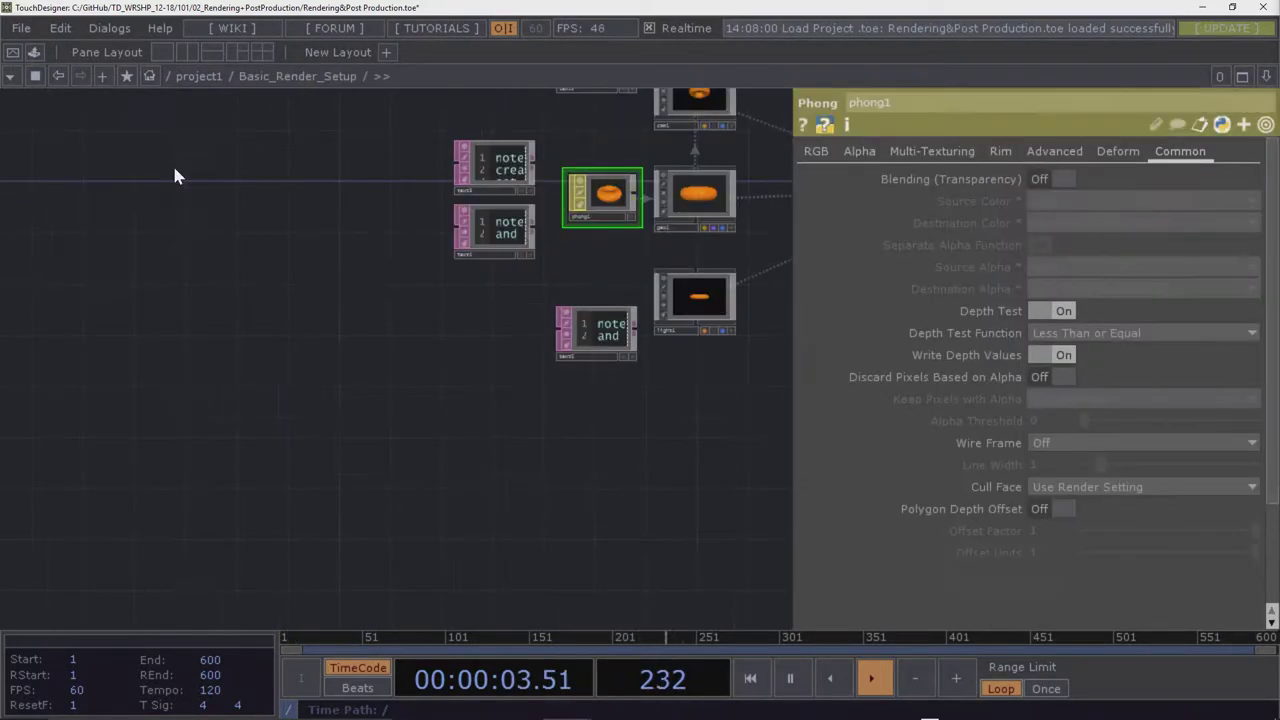
left_click_drag(528, 340, 82, 475)
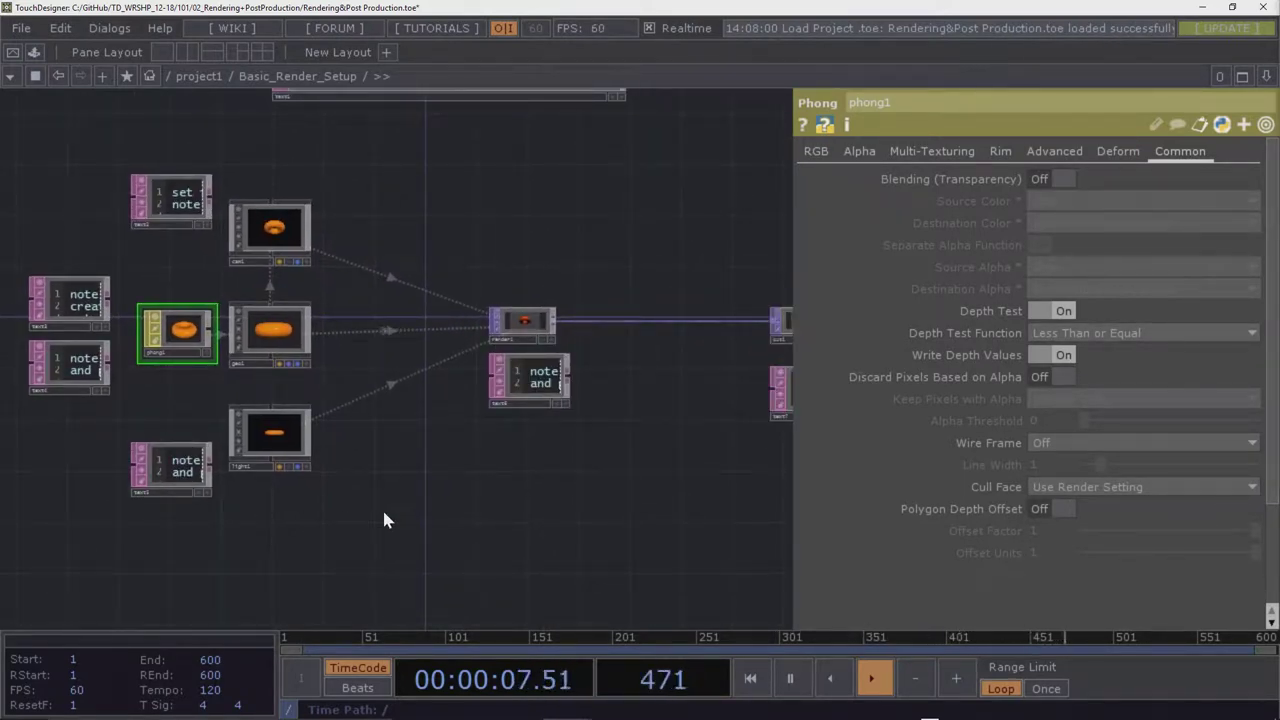
scroll(509, 223, "down", 4)
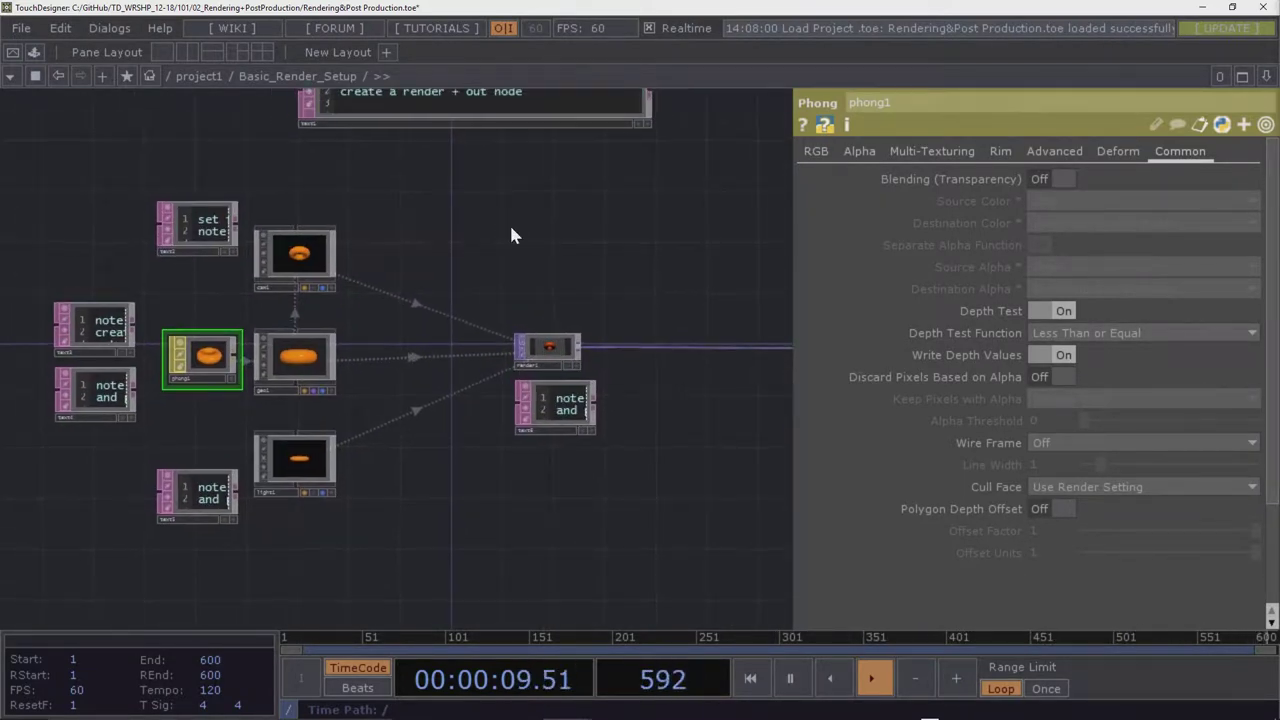
left_click_drag(563, 242, 511, 248)
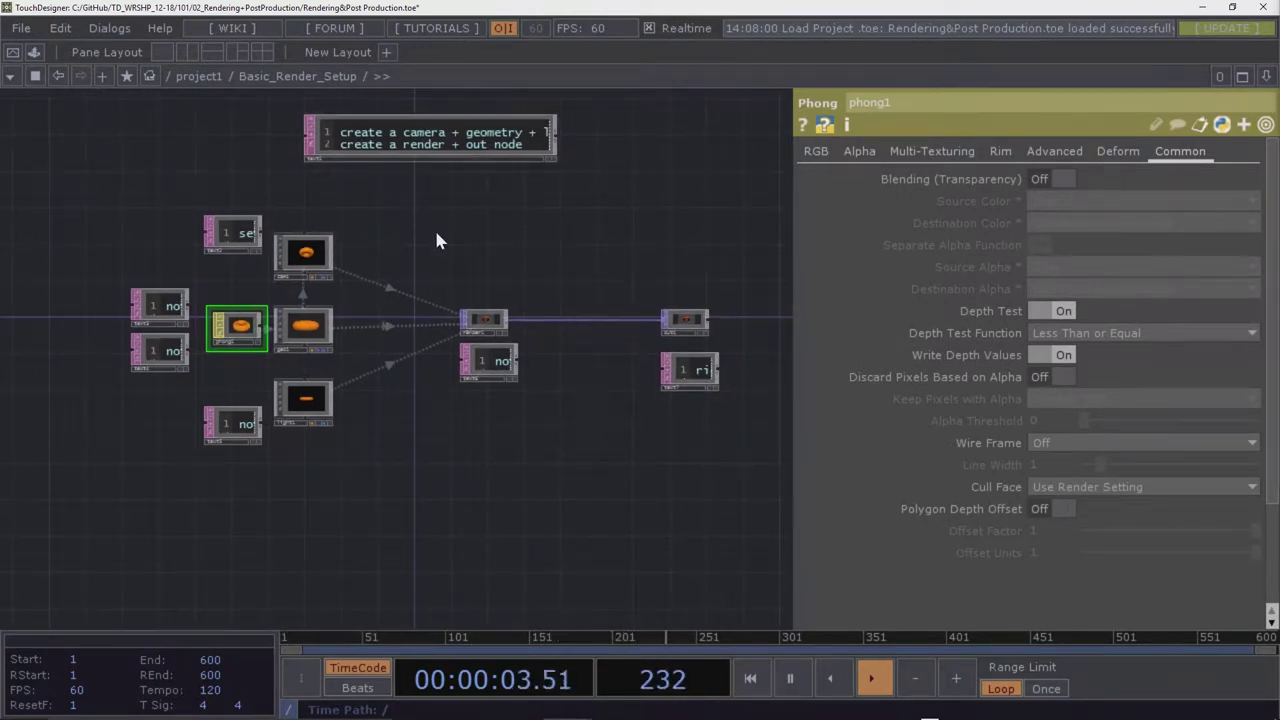
scroll(475, 253, "right", 3)
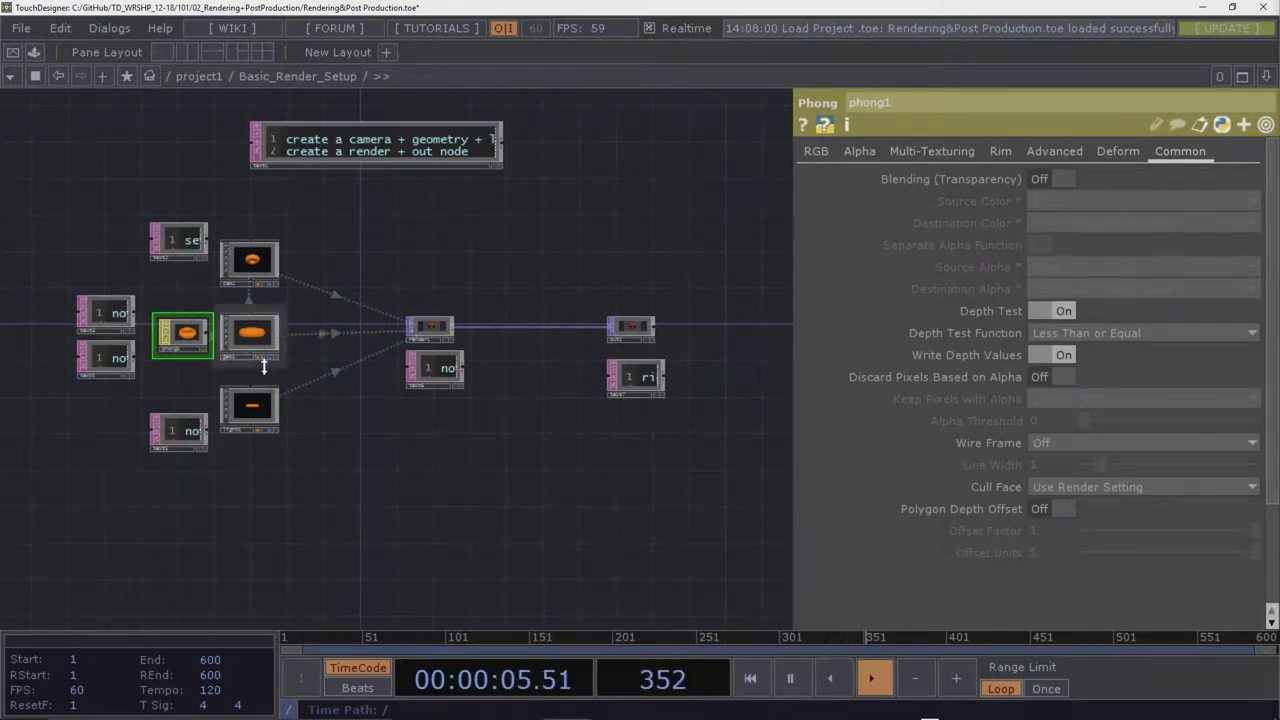
scroll(266, 365, "up", 3)
left_click_drag(460, 455, 484, 500)
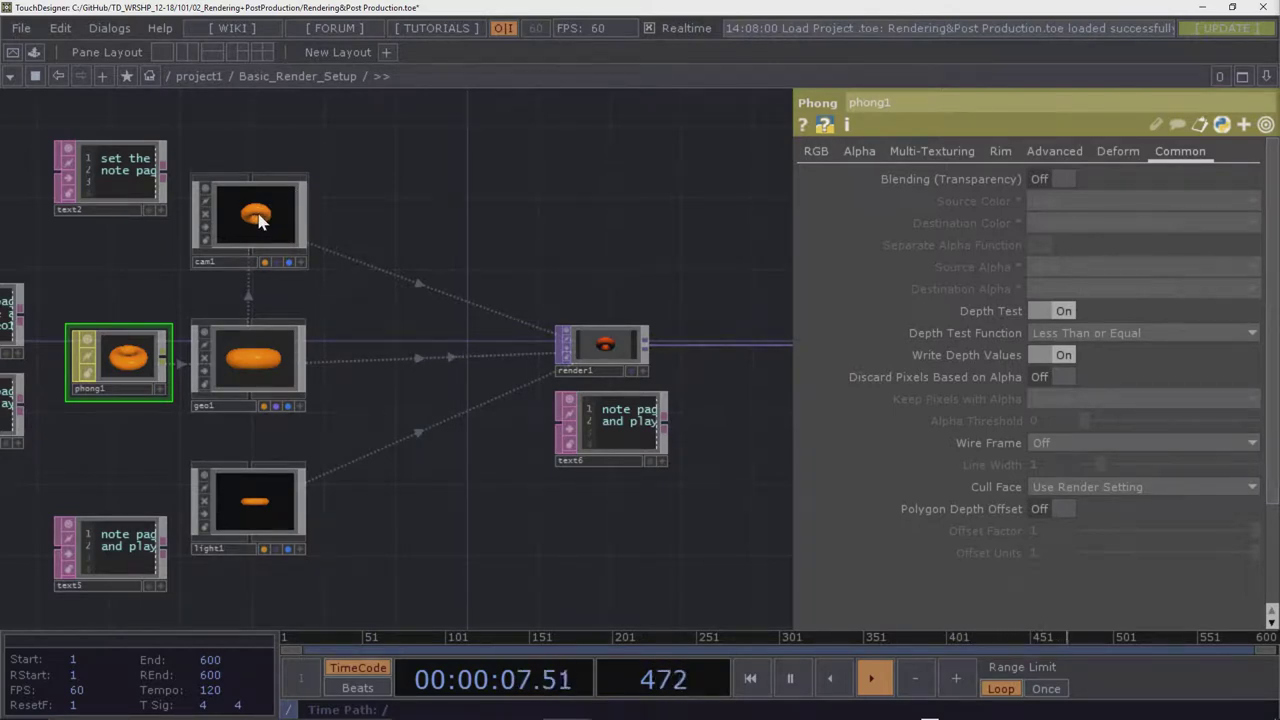
Examine the parameters of the original camera, geometry and light components one after another
left_click(296, 218)
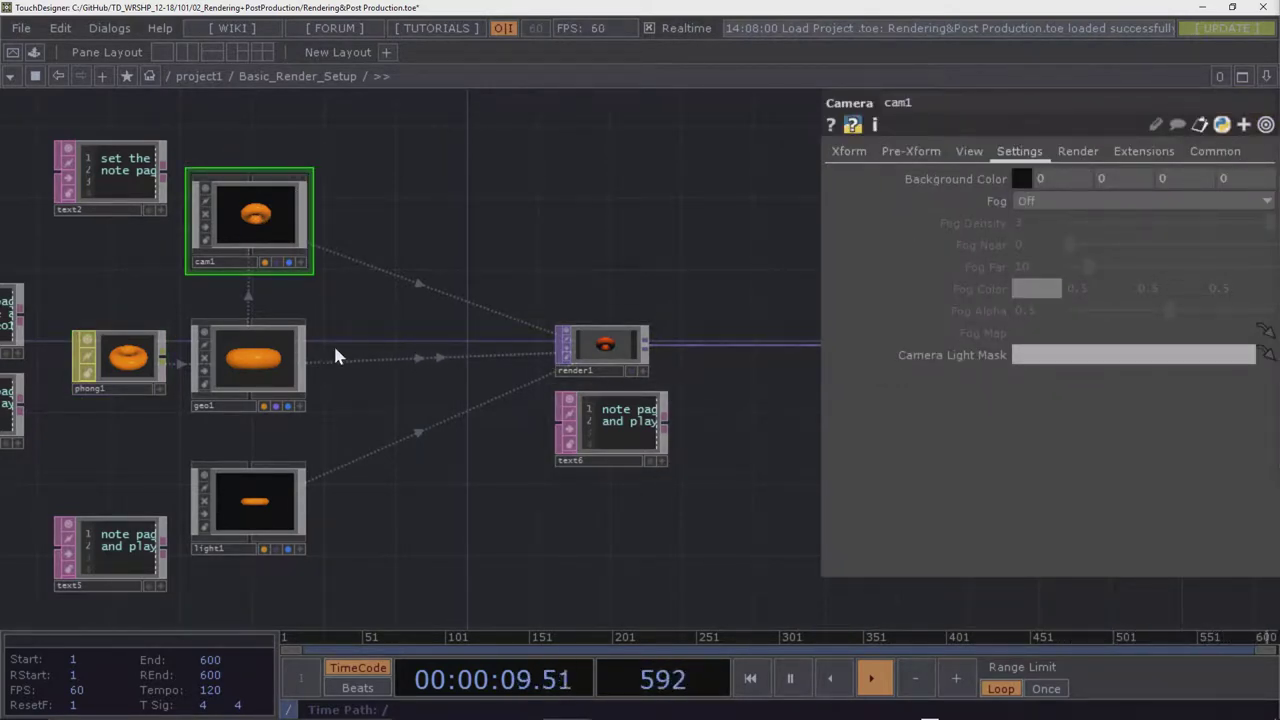
left_click(285, 370)
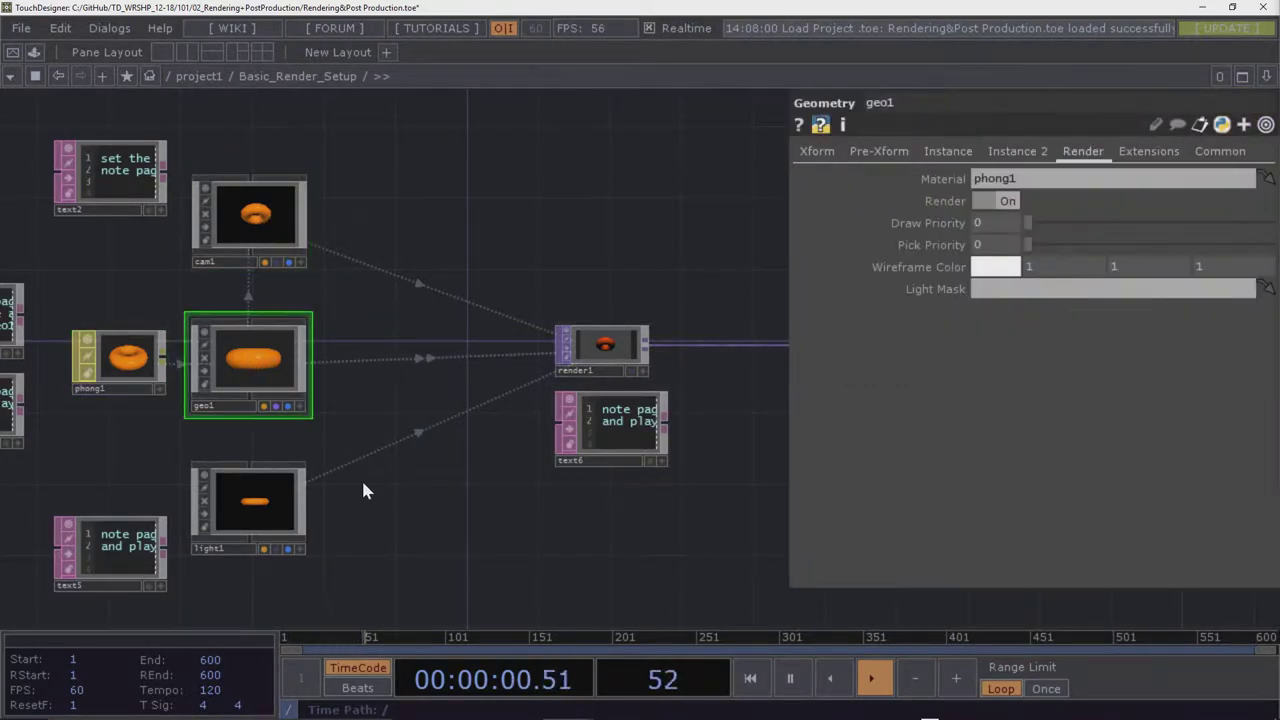
left_click(258, 502)
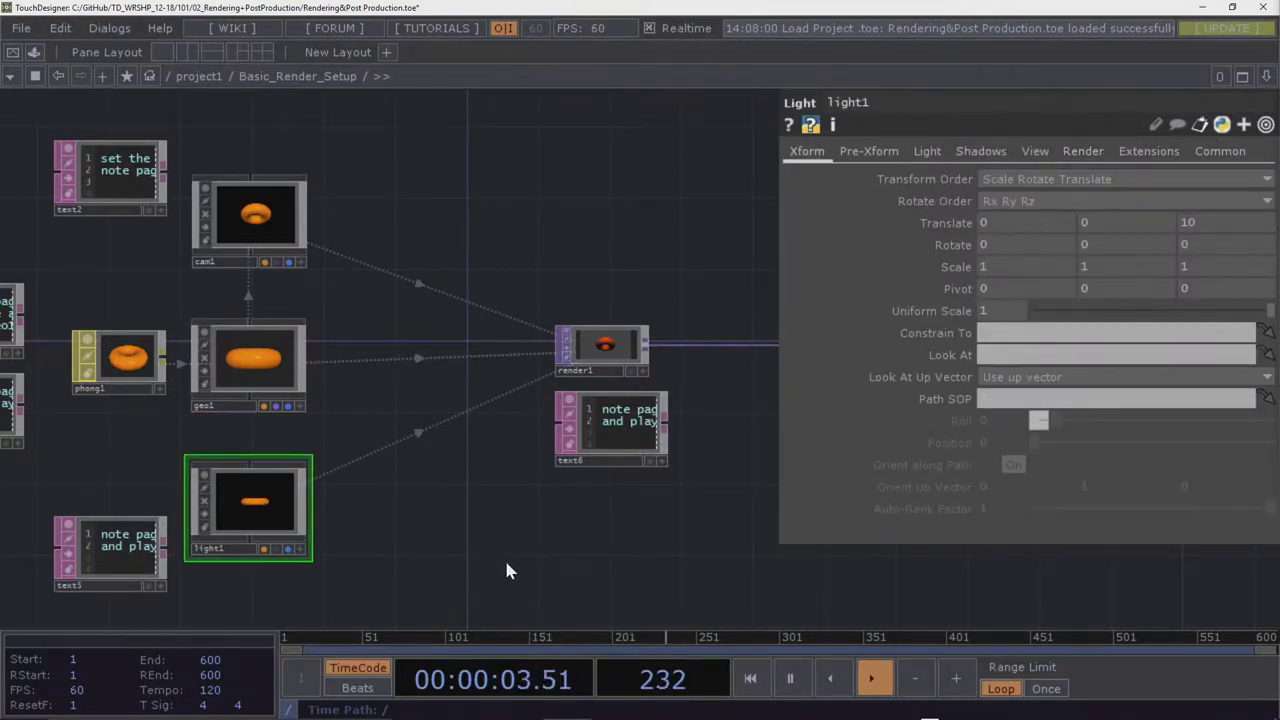
Add a Camera, a Light and a Geometry component in the empty network space below the existing render setup
scroll(486, 265, "down", 6)
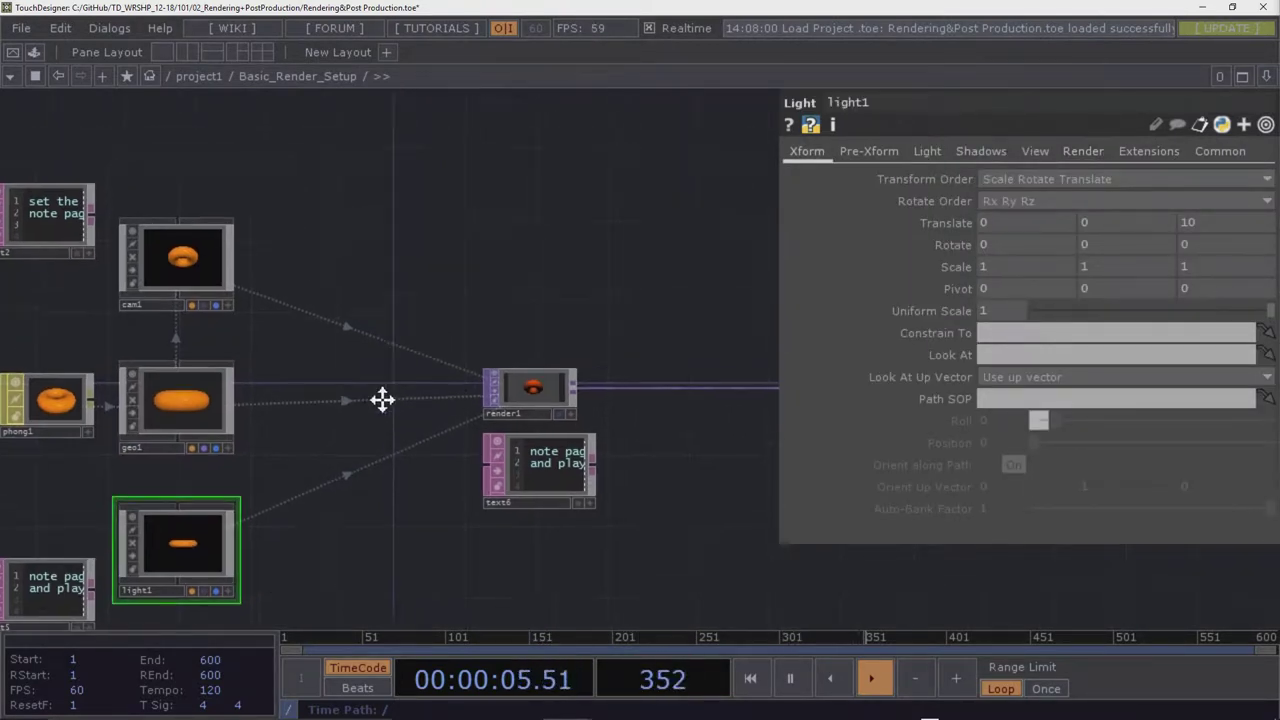
left_click_drag(457, 531, 317, 310)
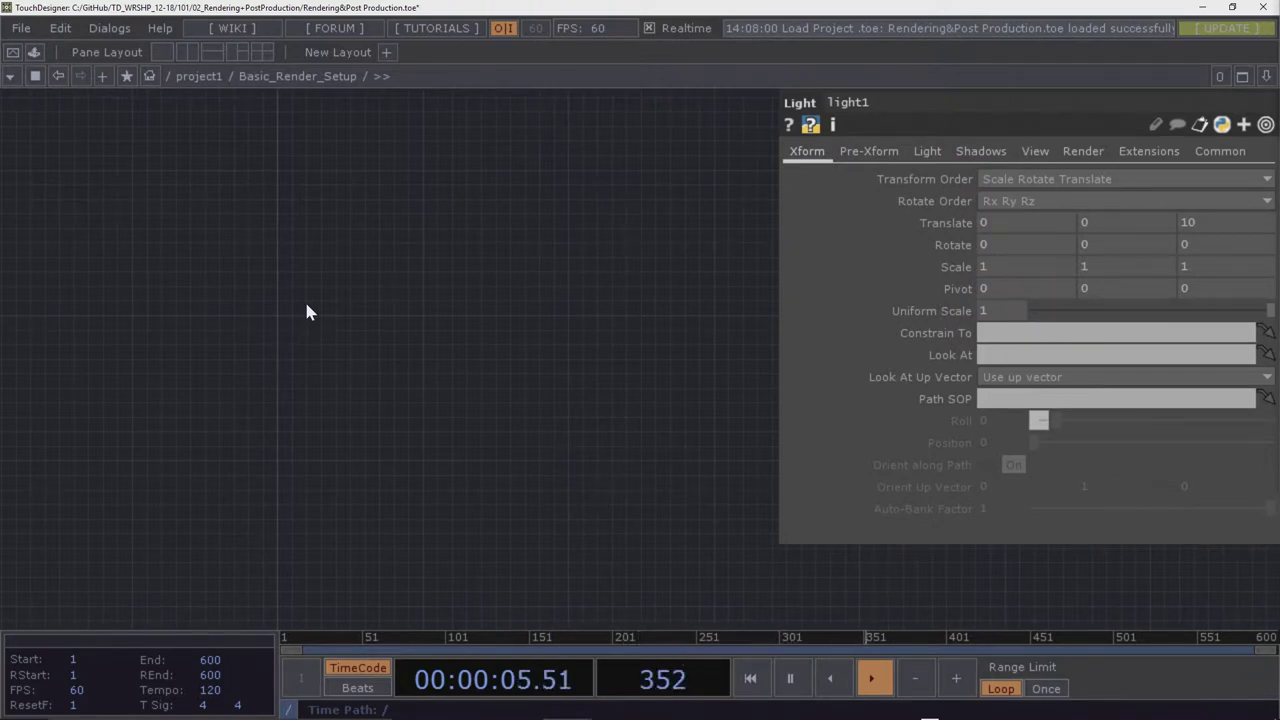
left_click_drag(309, 279, 223, 300)
scroll(229, 300, "up", 3)
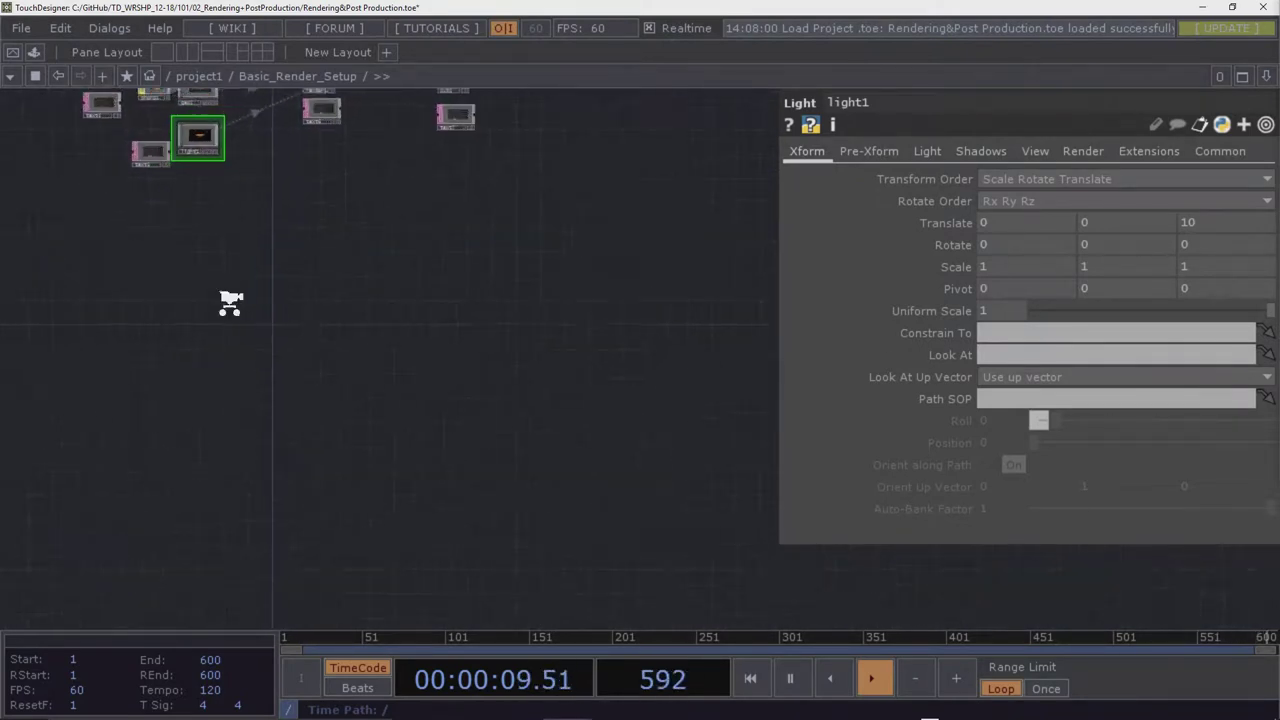
scroll(229, 300, "up", 2)
scroll(229, 309, "down", 3)
left_click_drag(237, 306, 256, 422)
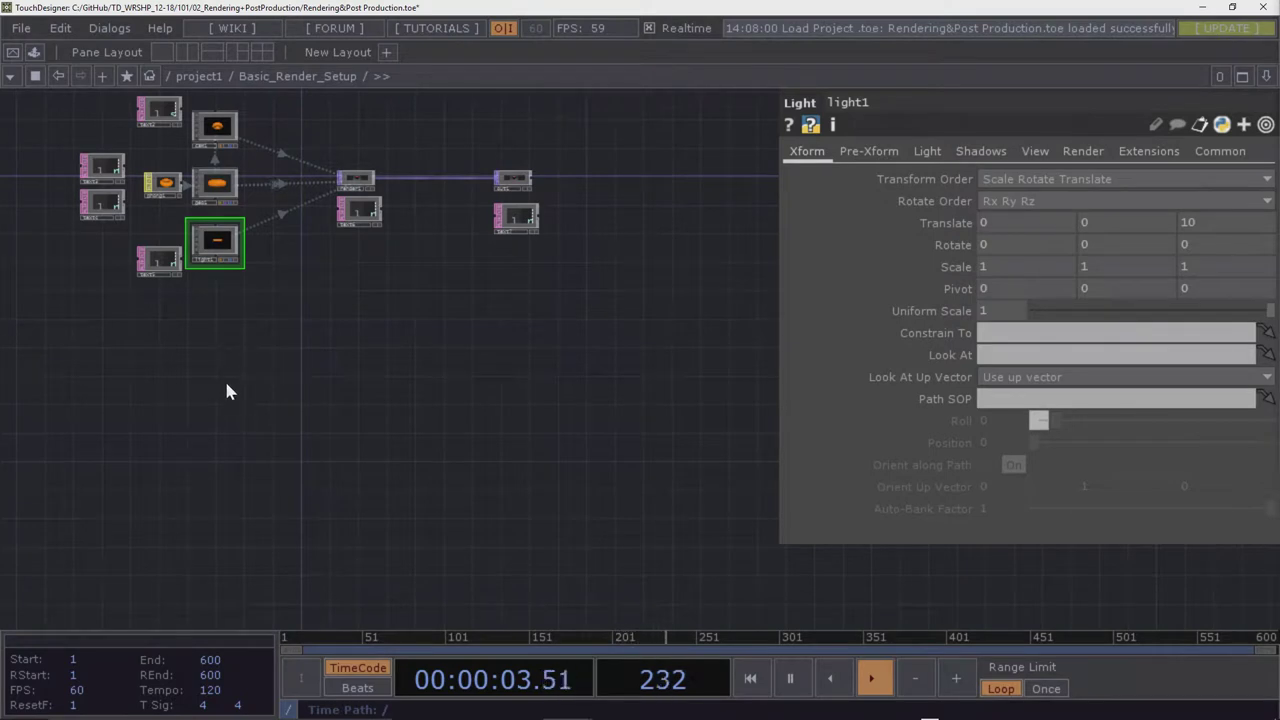
left_click_drag(233, 415, 234, 203)
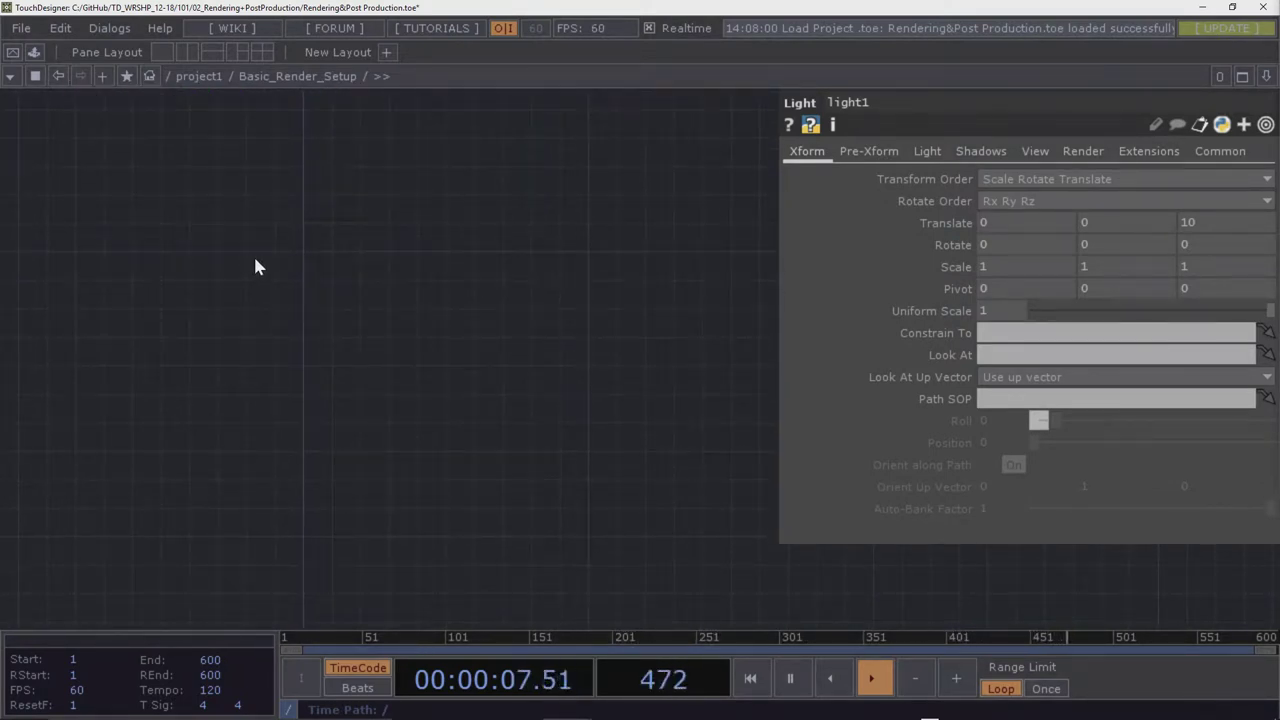
key("Tab")
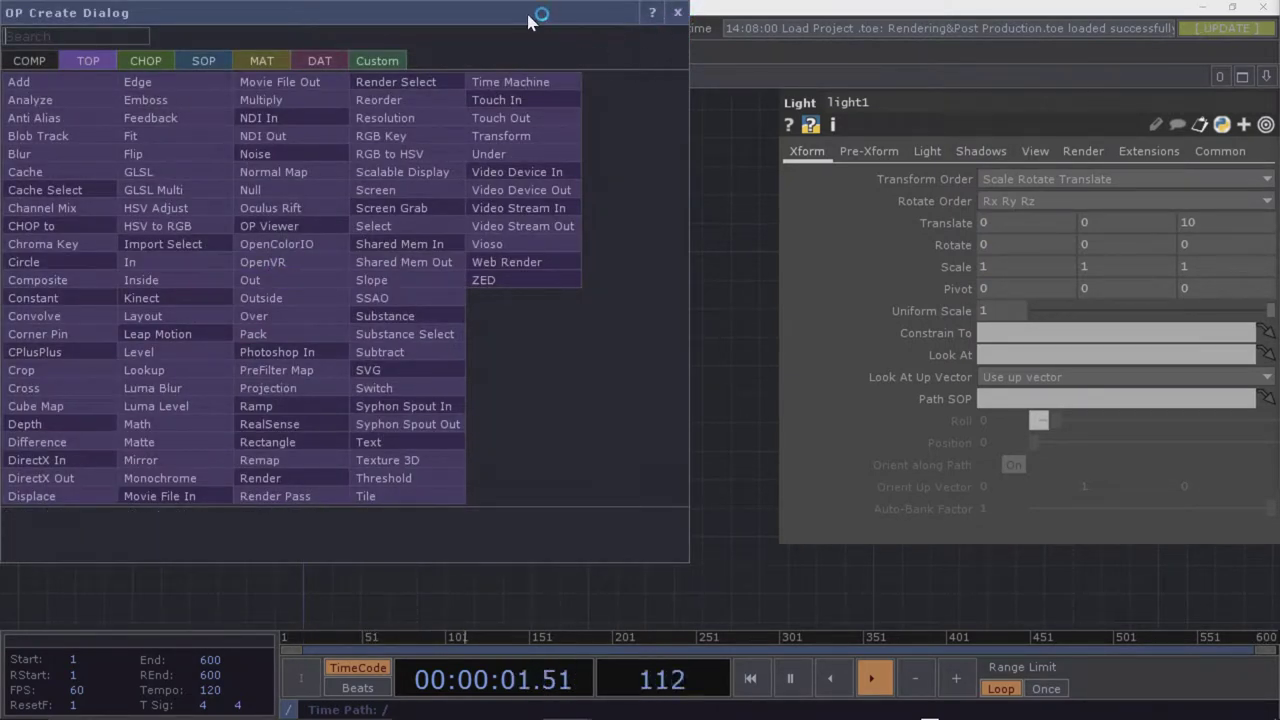
left_click_drag(523, 9, 585, 44)
left_click(89, 96)
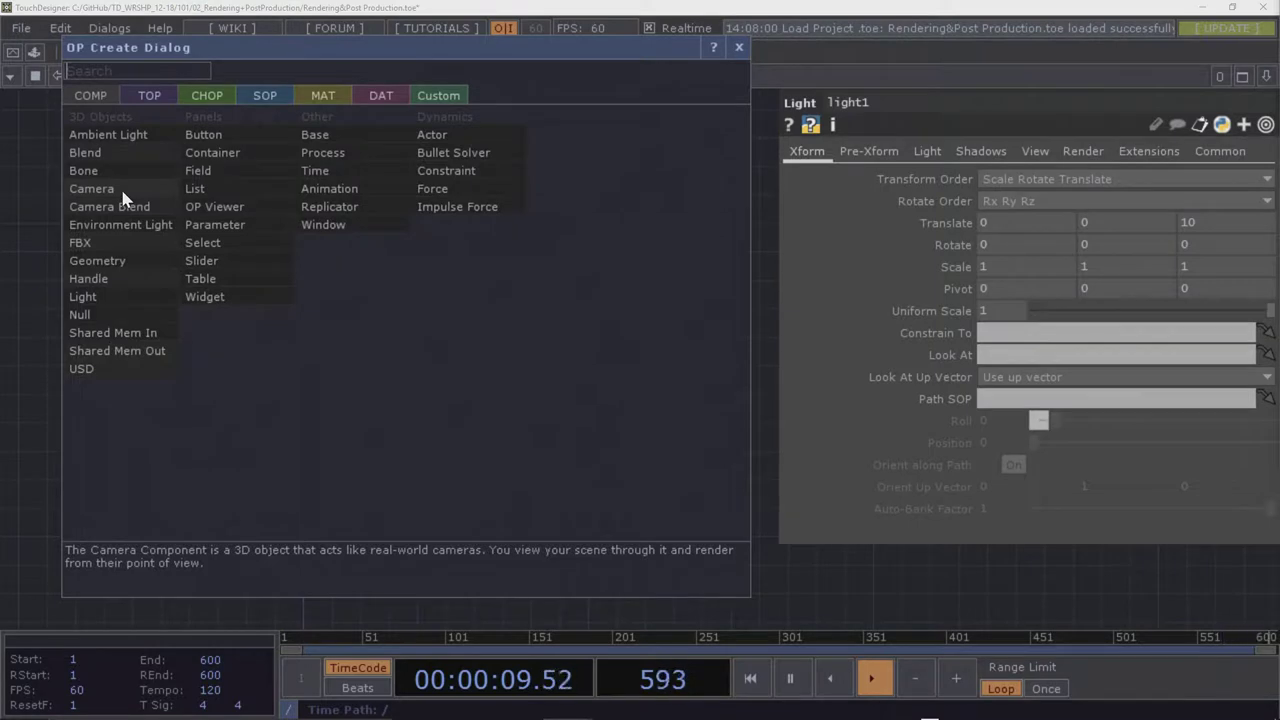
left_click(148, 192)
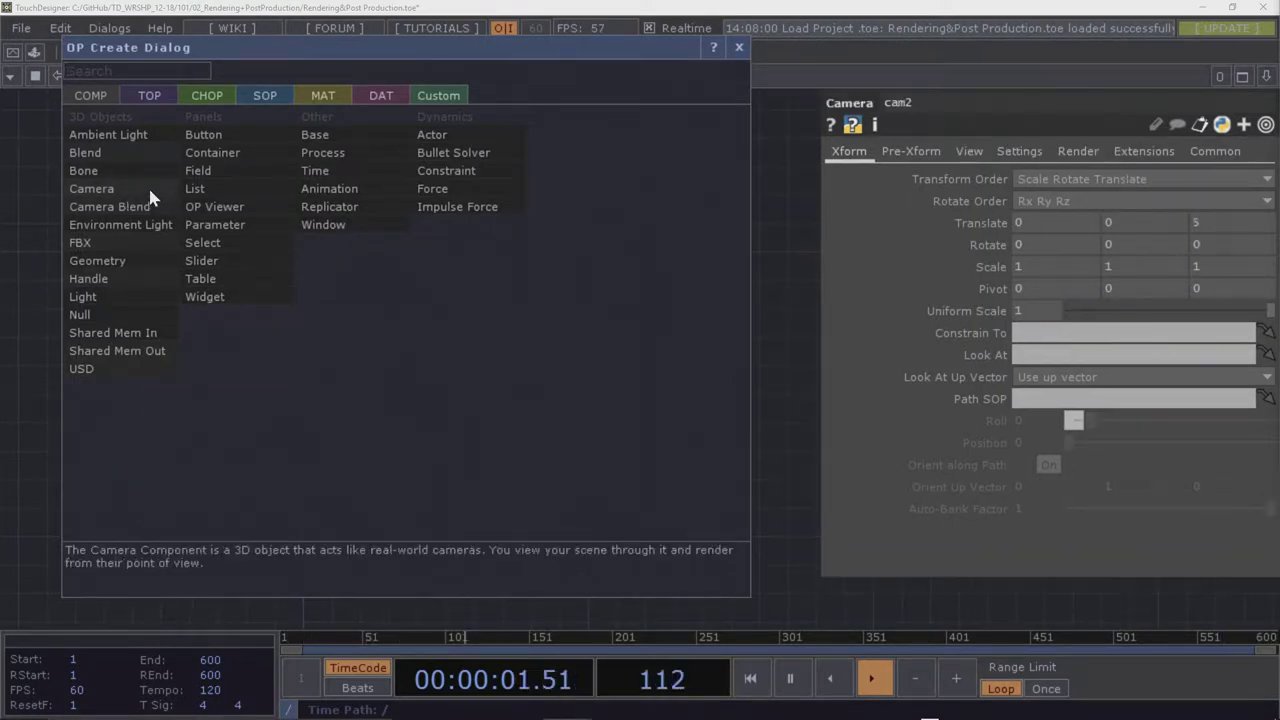
left_click(103, 297)
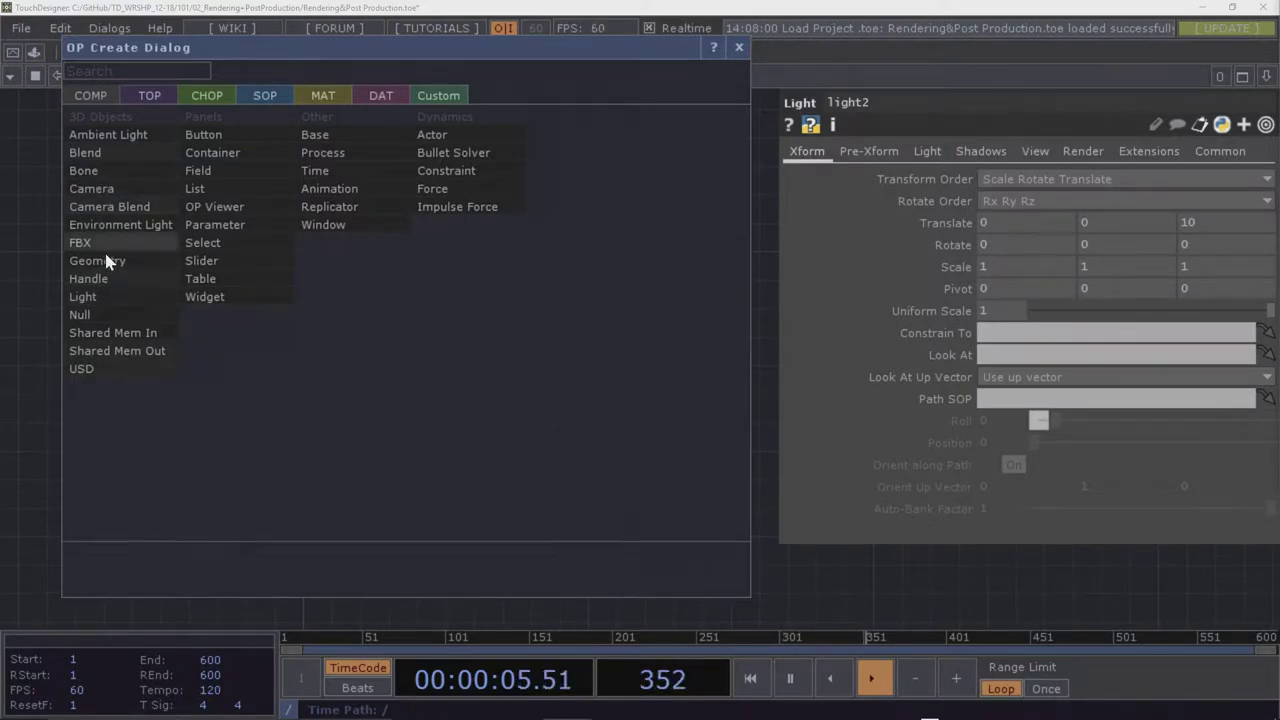
left_click(106, 262)
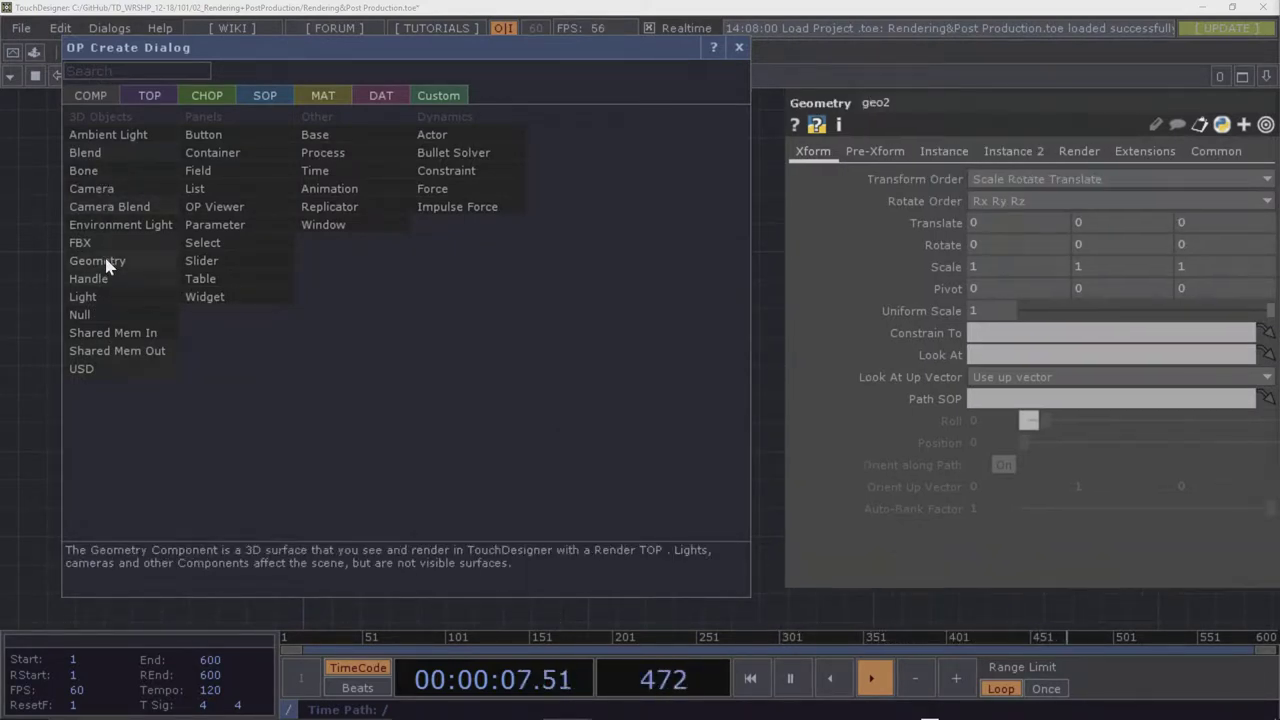
left_click(739, 47)
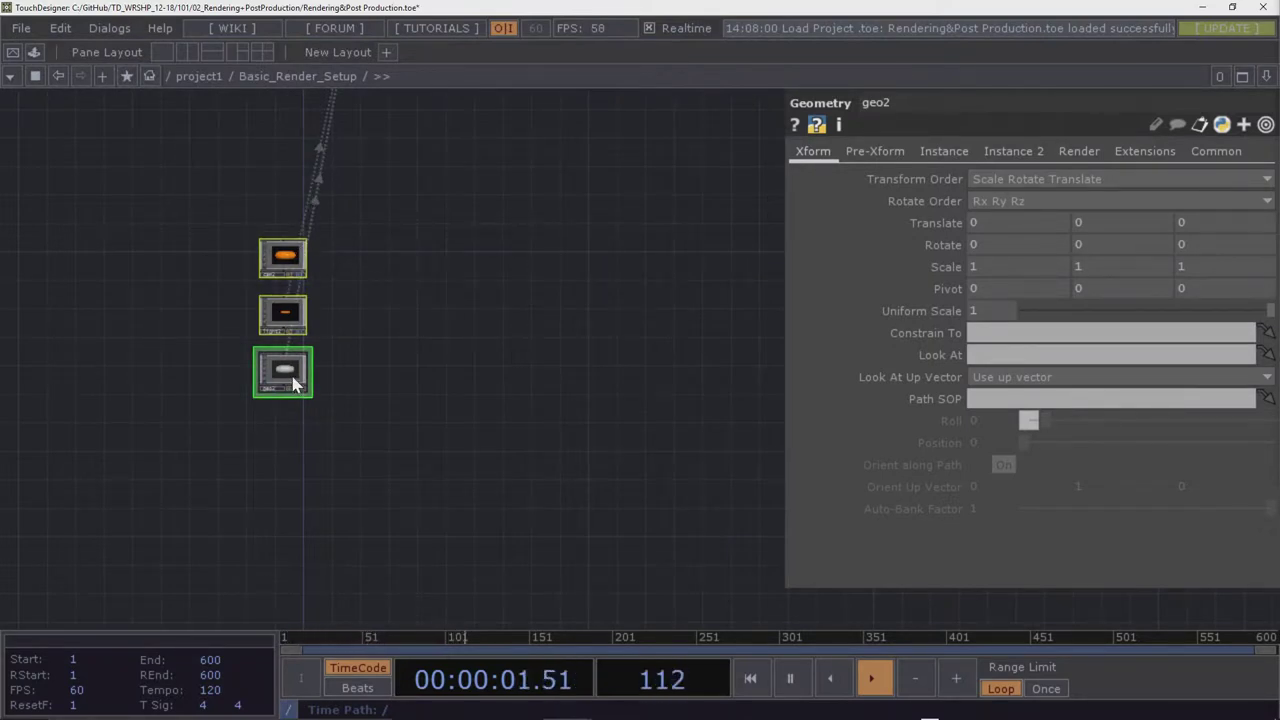
Select all operators of the original render setup and turn off their cooking, leaving the three new components active
scroll(326, 300, "up", 10)
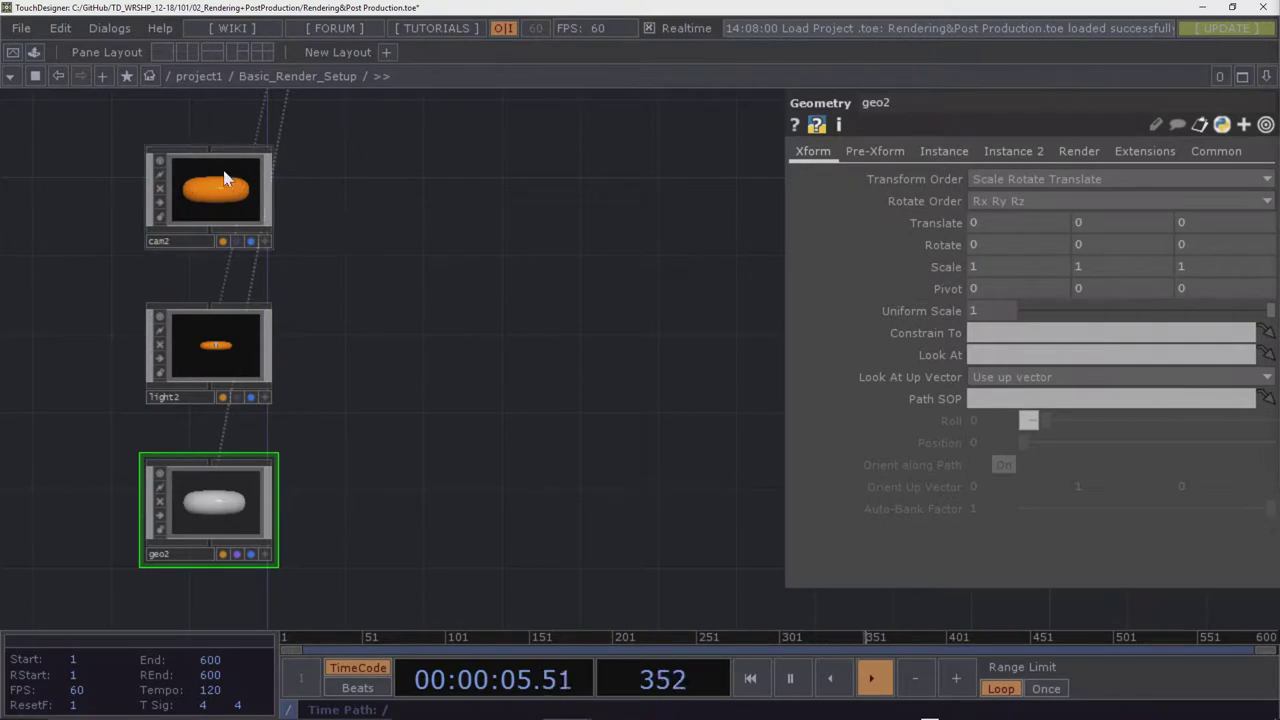
scroll(368, 230, "down", 5)
left_click_drag(437, 171, 400, 397)
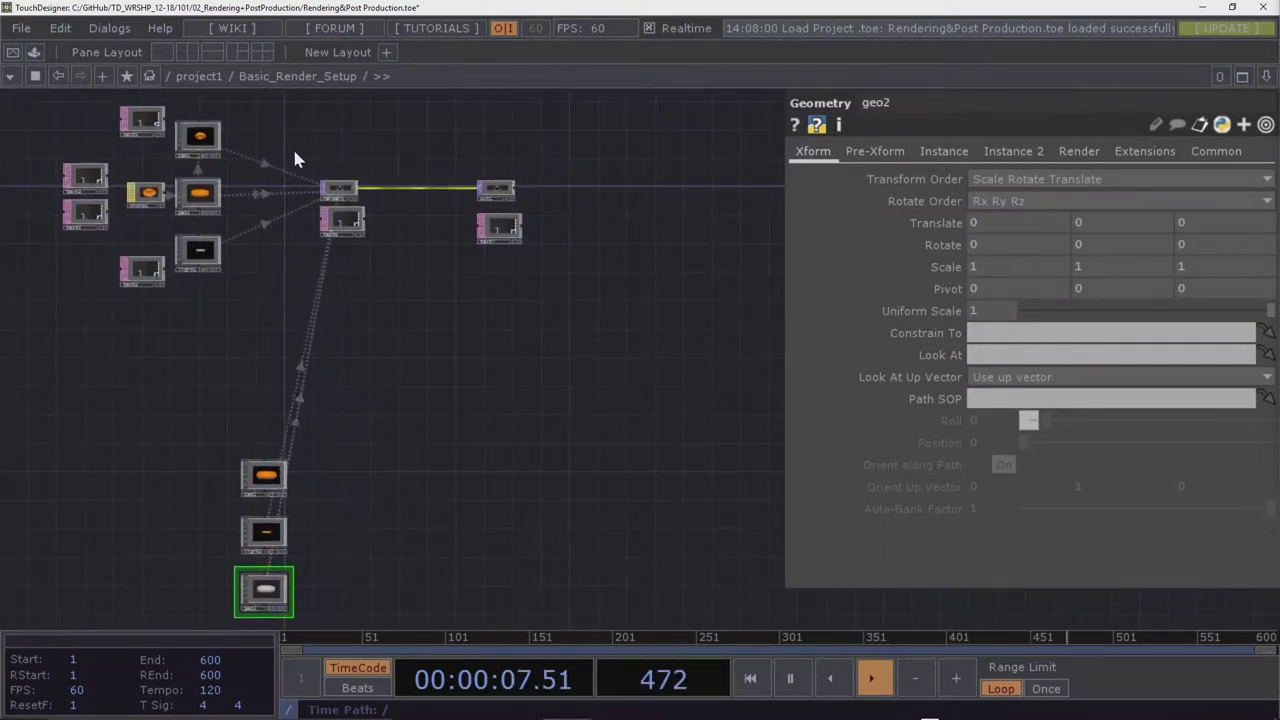
left_click_drag(457, 303, 507, 343)
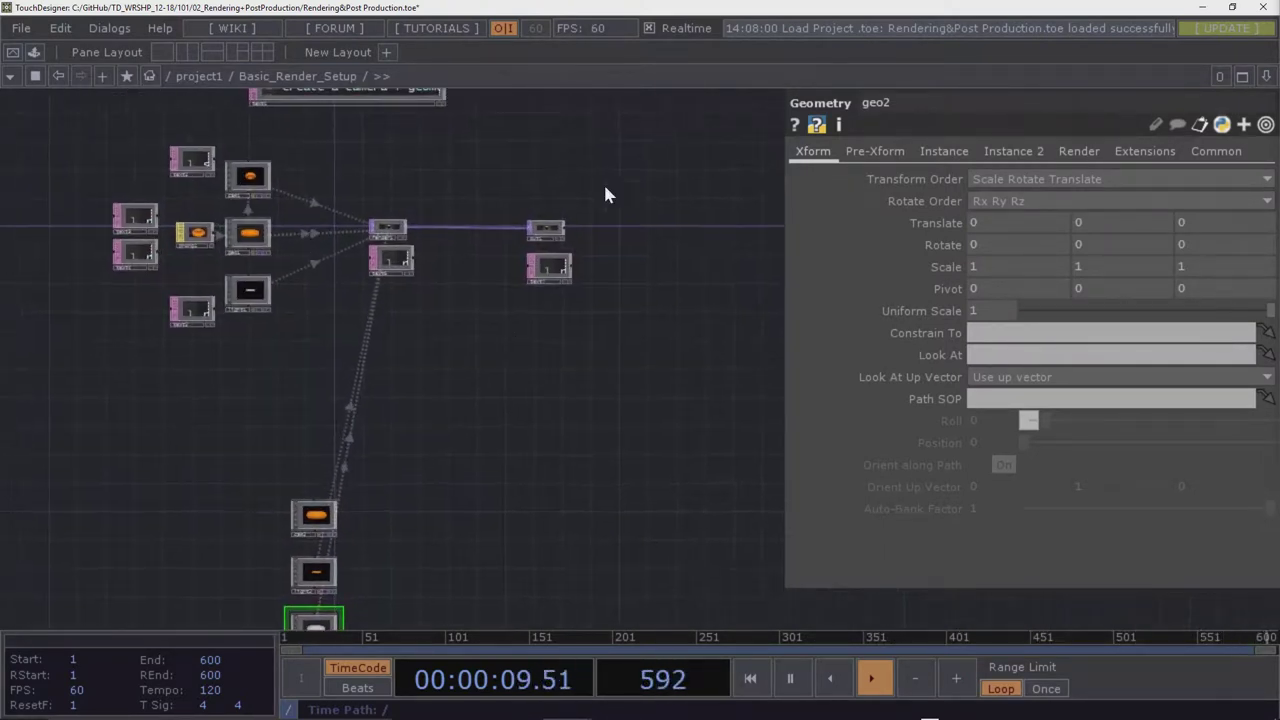
left_click_drag(620, 150, 108, 345)
scroll(215, 212, "up", 5)
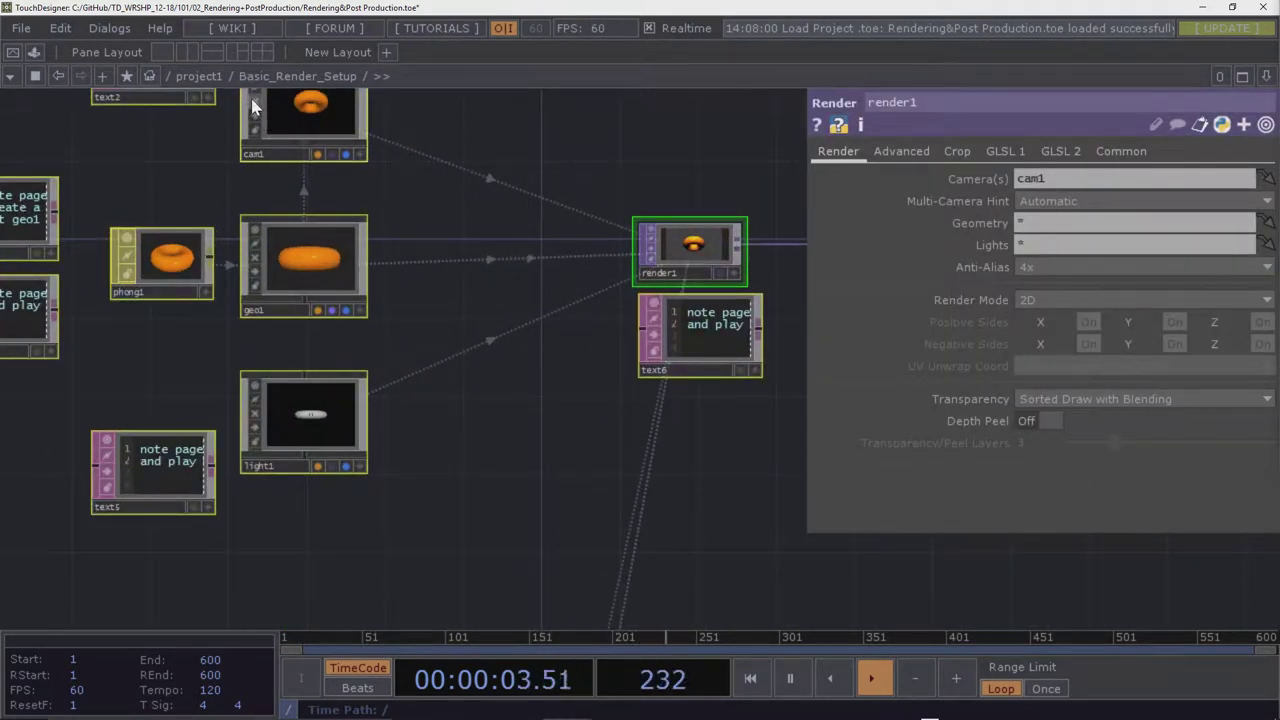
scroll(440, 366, "down", 5)
left_click_drag(543, 569, 354, 283)
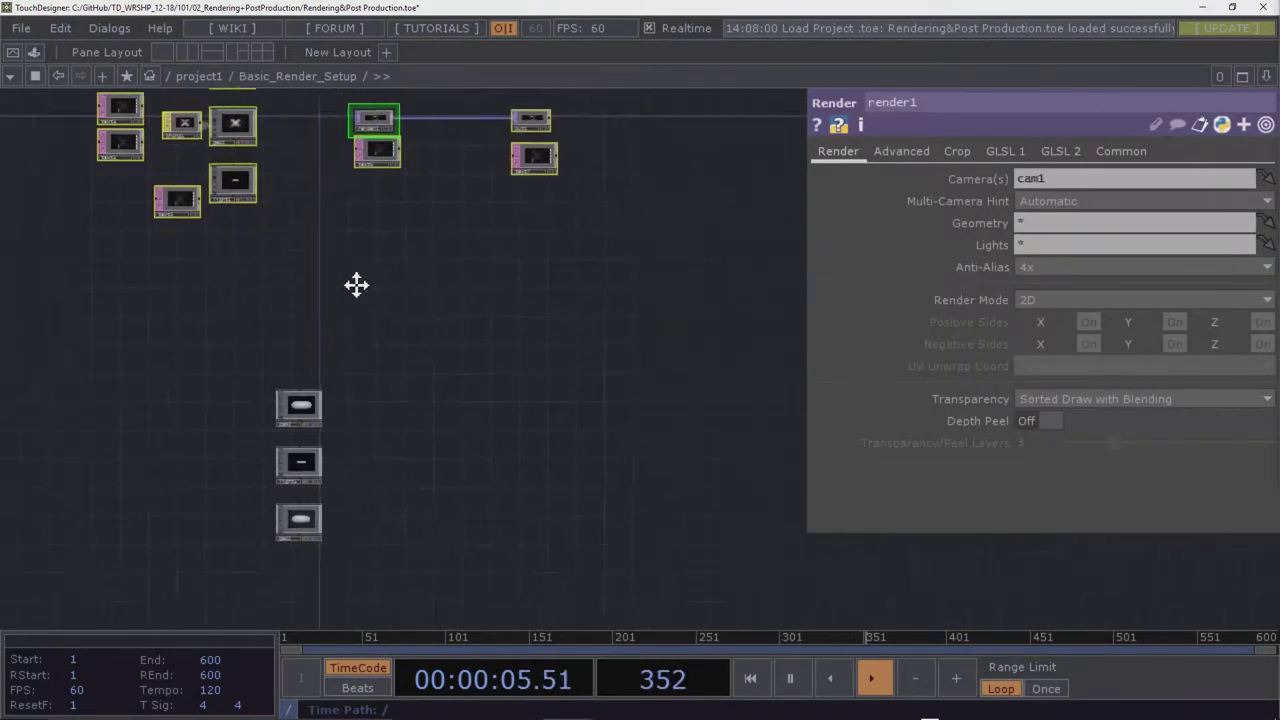
Review the new light's and camera's transform parameters, and look over the column of three new components
scroll(330, 428, "up", 5)
left_click_drag(329, 423, 377, 354)
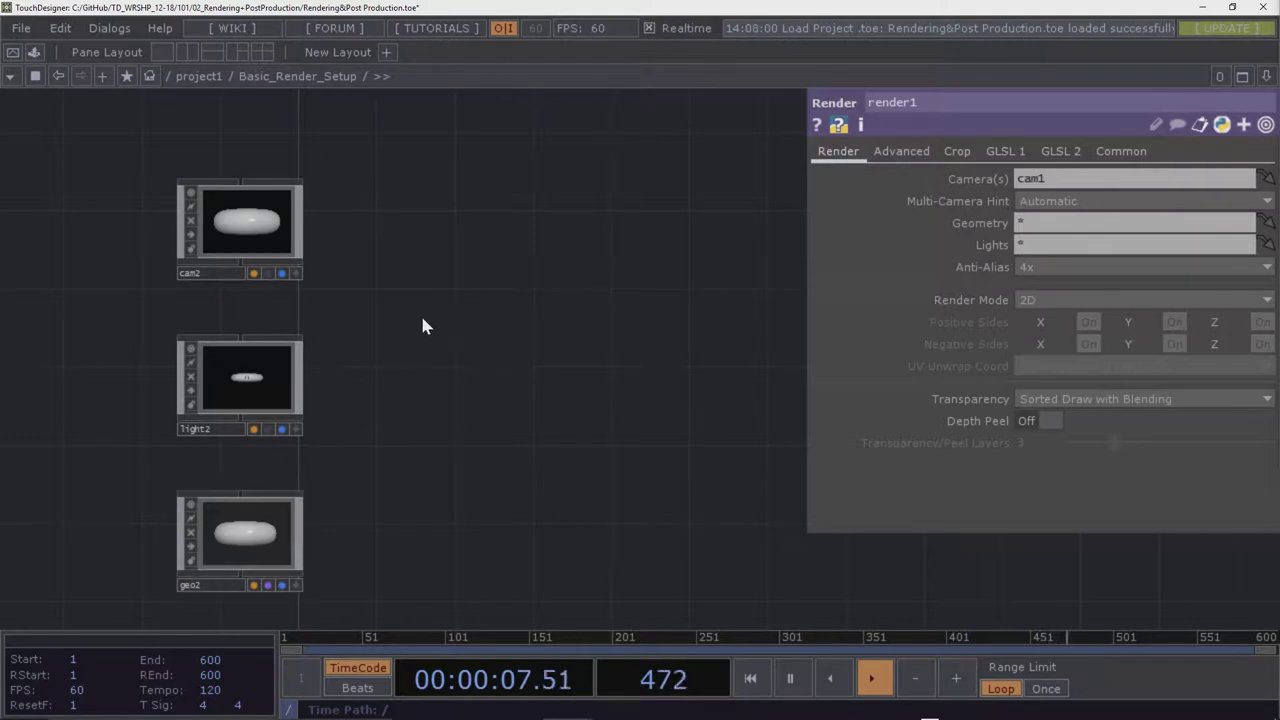
left_click_drag(420, 313, 421, 341)
left_click(238, 405)
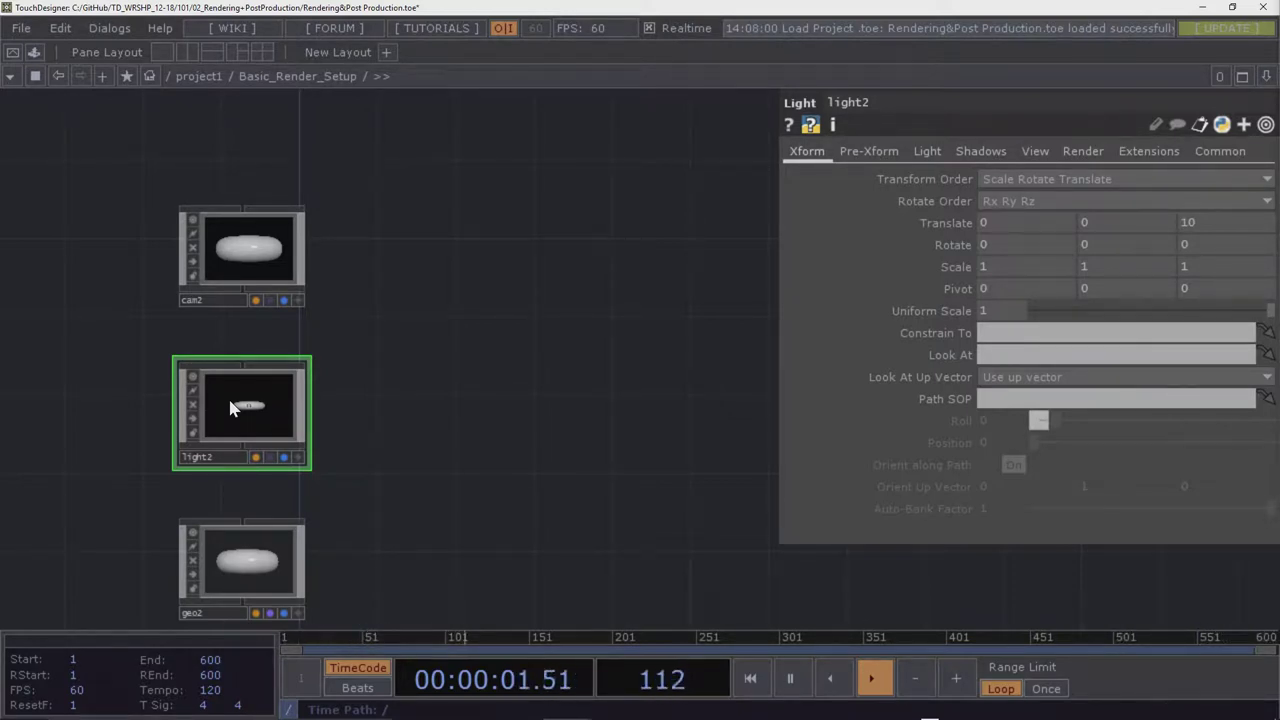
left_click_drag(402, 307, 398, 362)
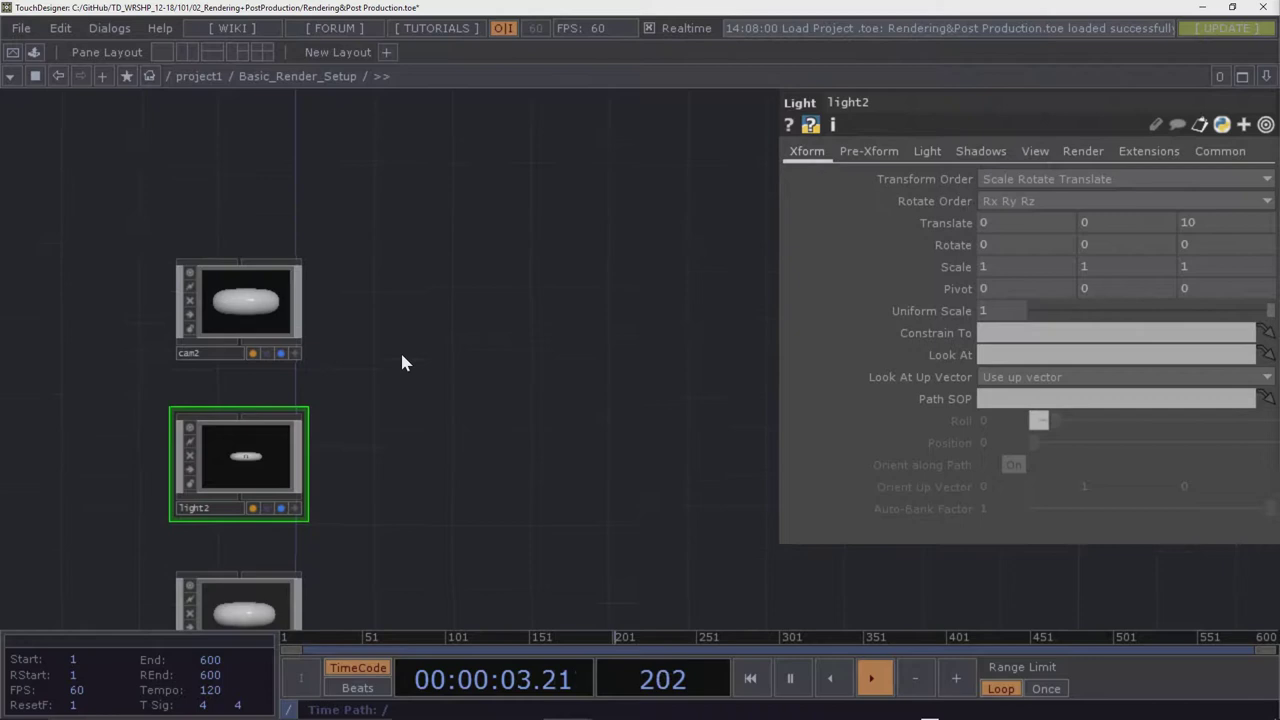
left_click(238, 307)
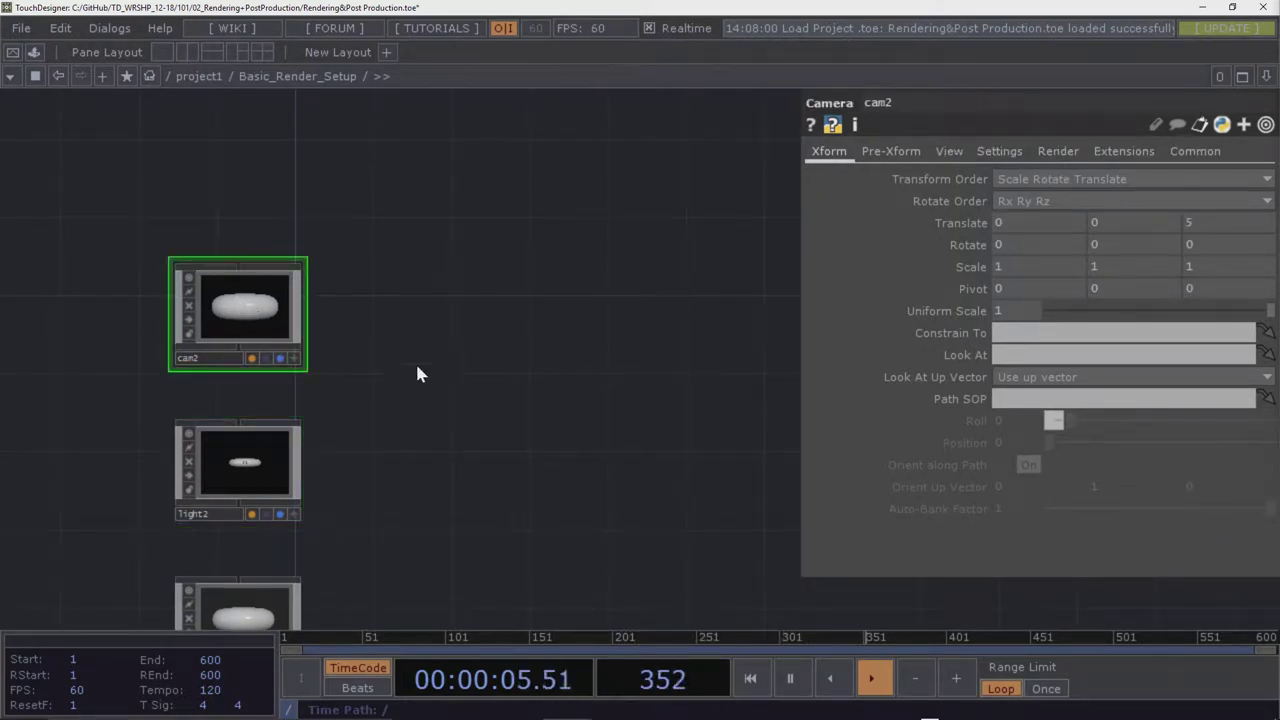
left_click_drag(418, 374, 408, 259)
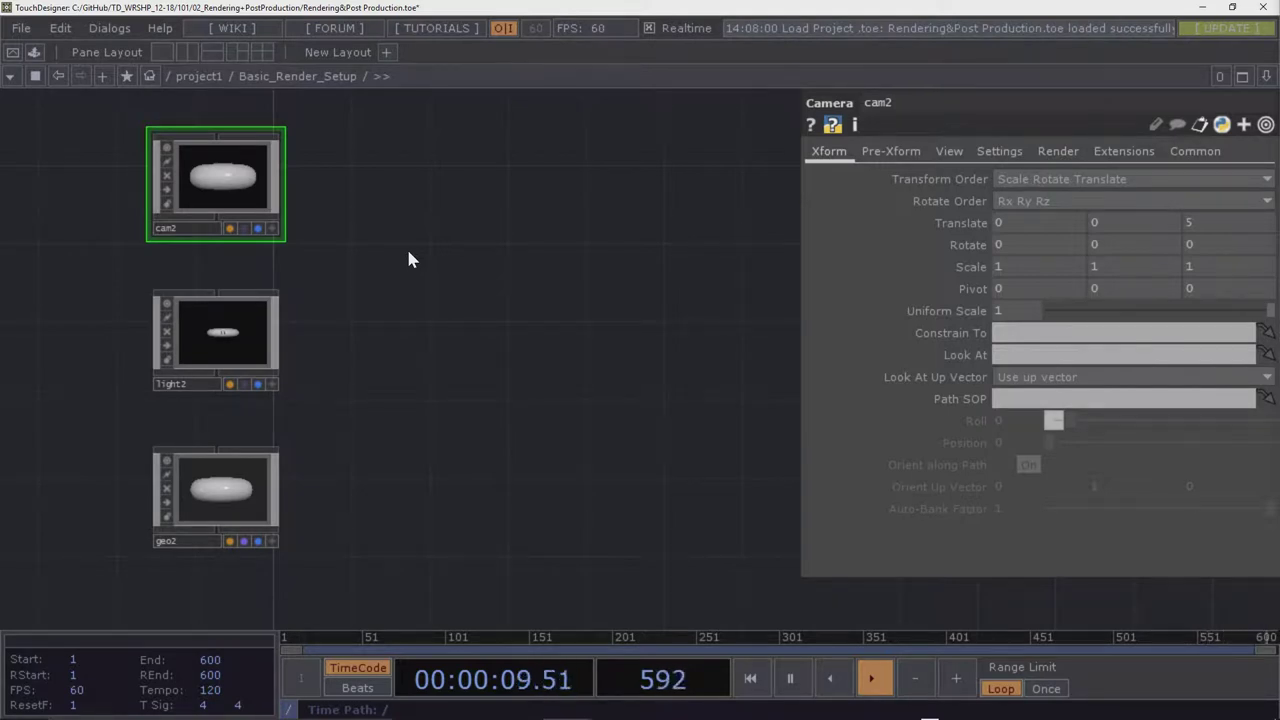
left_click_drag(370, 176, 204, 530)
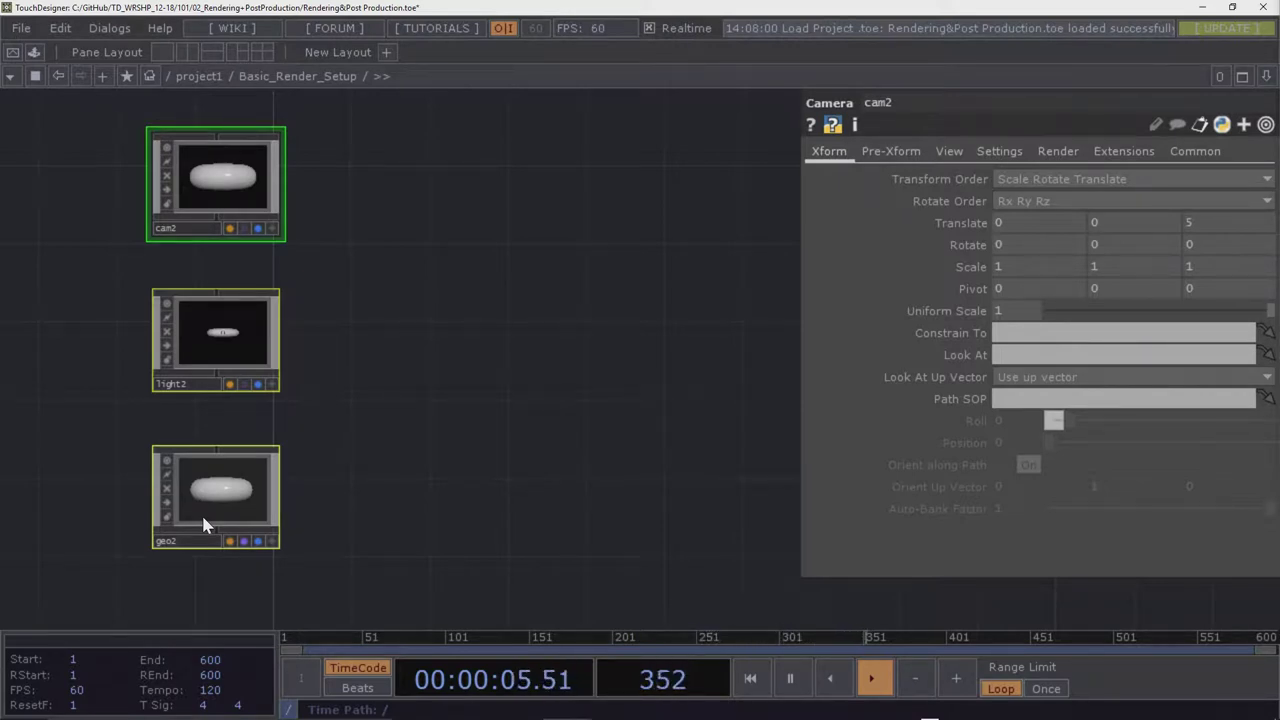
left_click(348, 421)
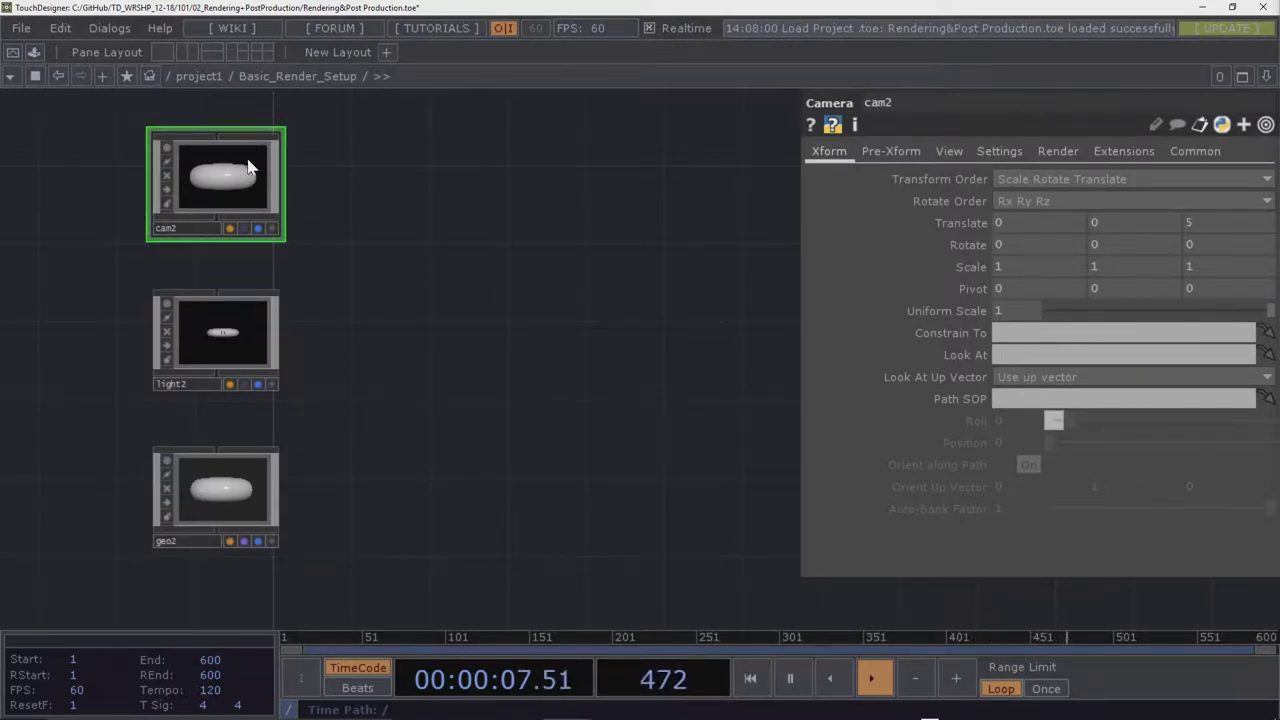
Compare the default Translate values of the new camera and the new light
middle_click_drag(326, 182, 323, 214)
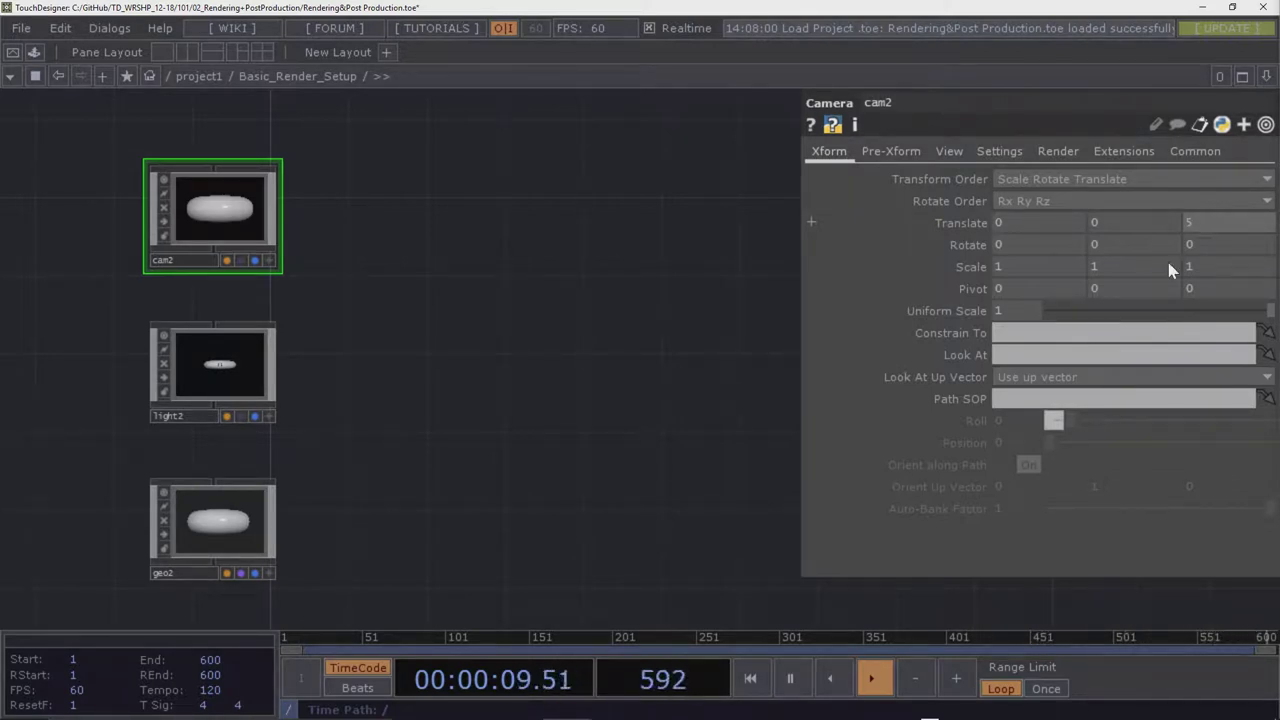
left_click(203, 366)
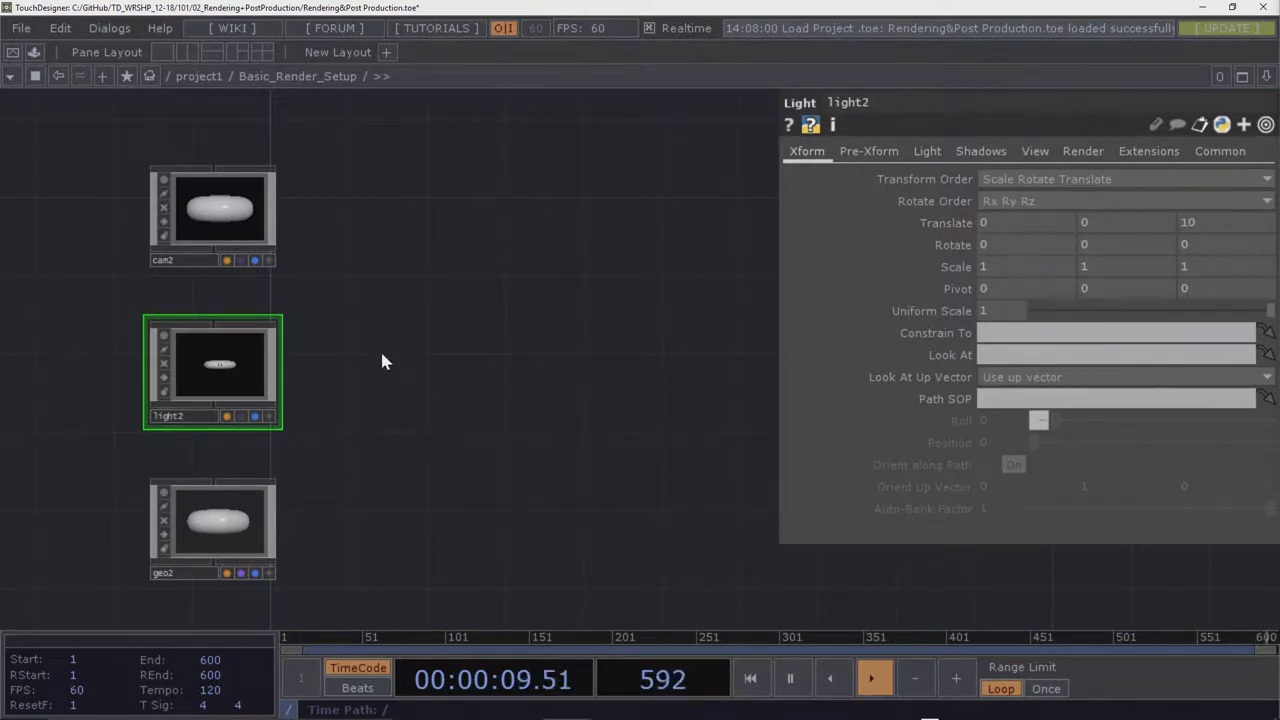
left_click(220, 208)
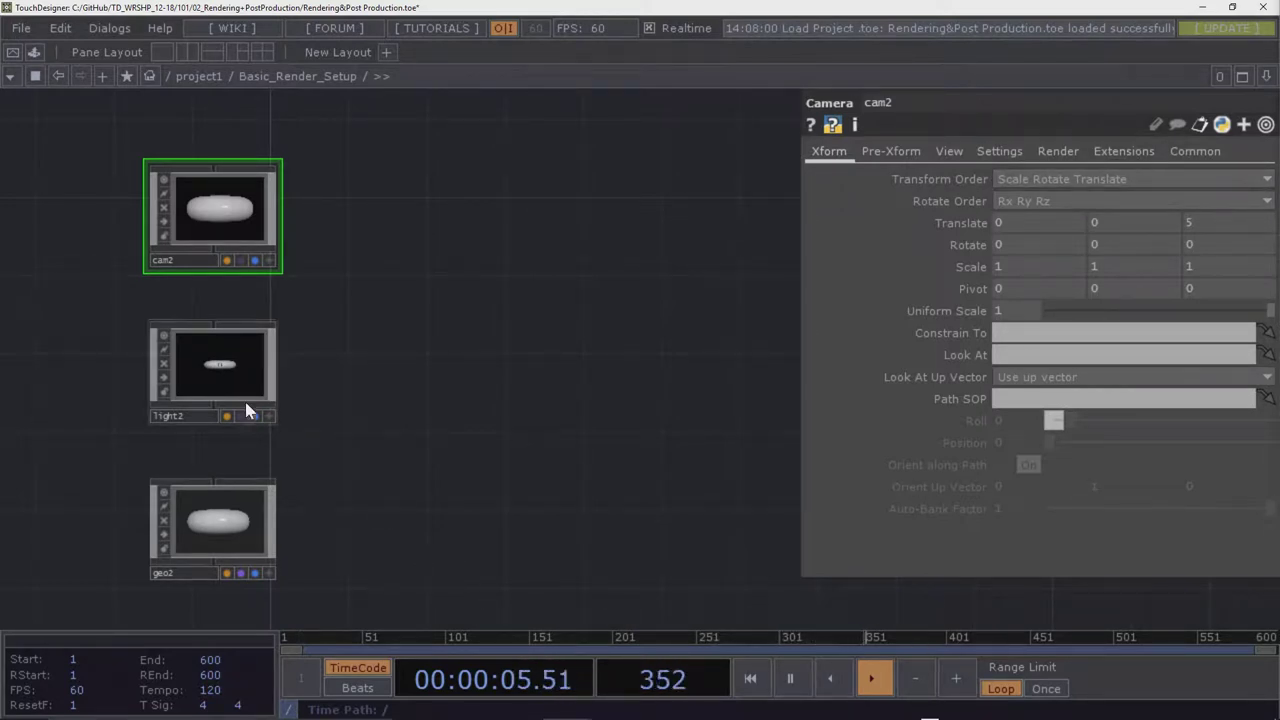
Compare the Translate values of the camera, light and geometry components by inspecting each one's transform parameters
left_click(226, 380)
left_click(214, 503)
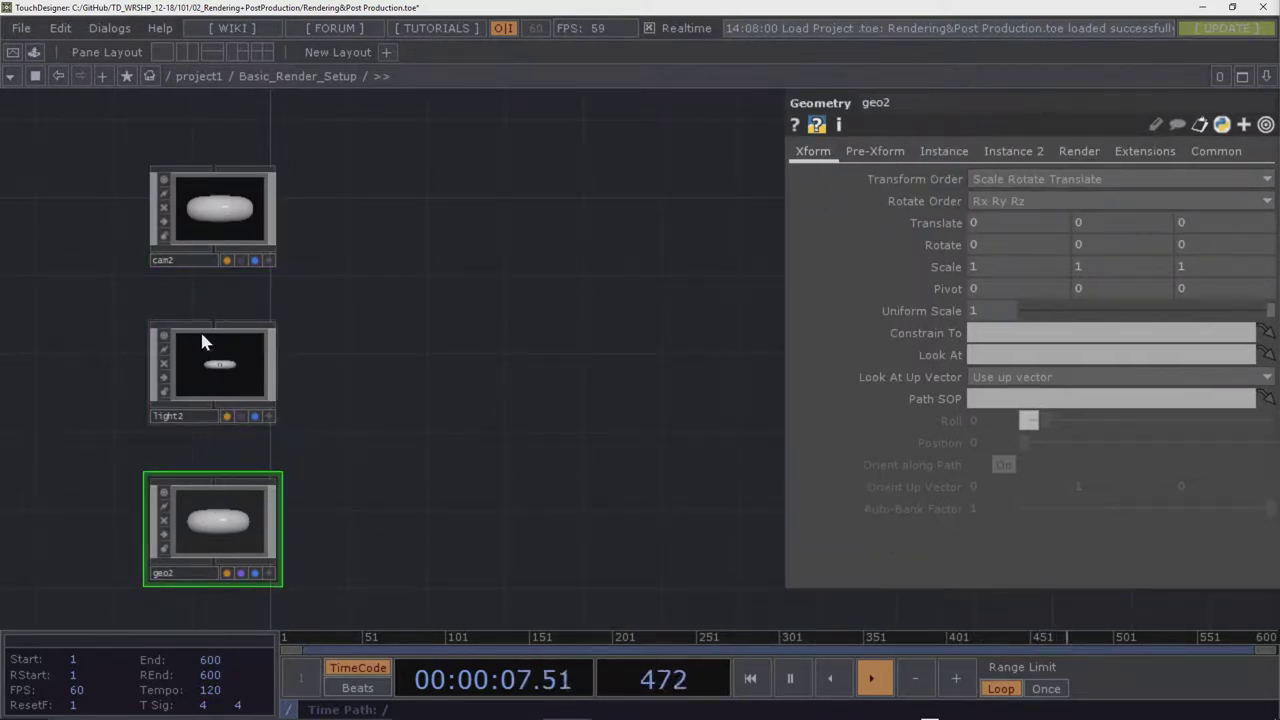
left_click(190, 211)
left_click(192, 339)
left_click(221, 490)
left_click_drag(554, 350, 562, 330)
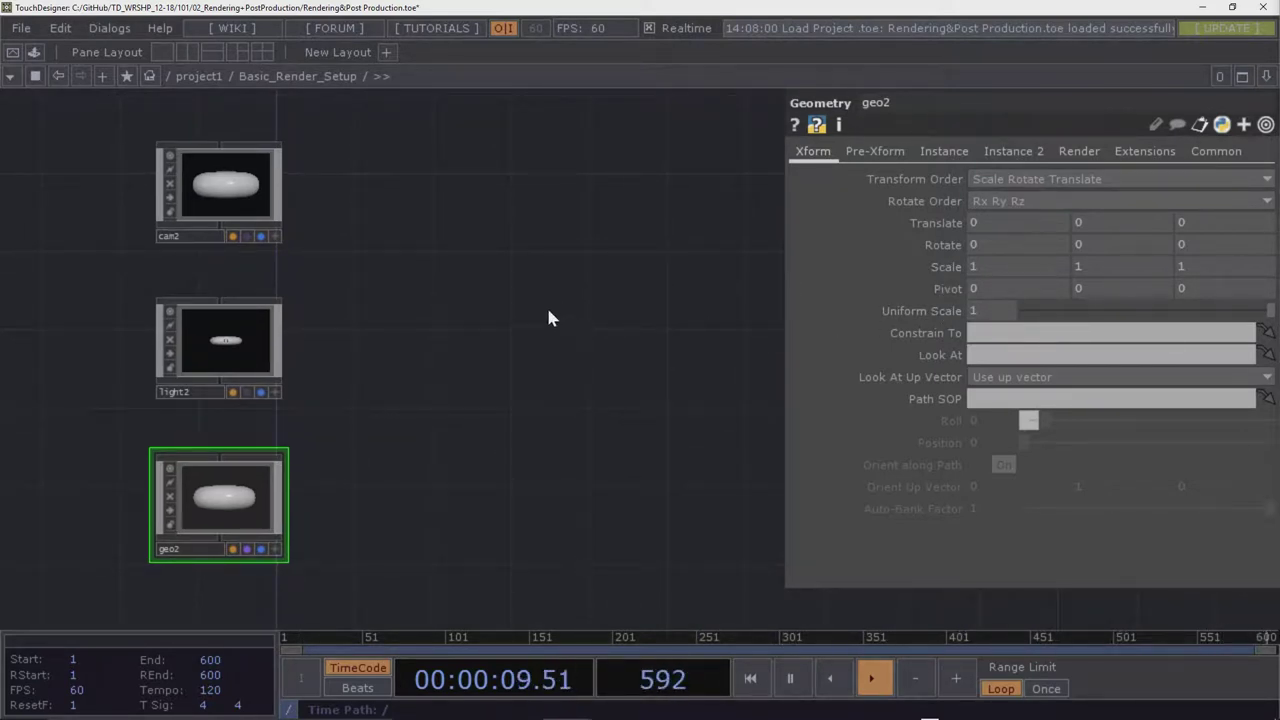
left_click(204, 188)
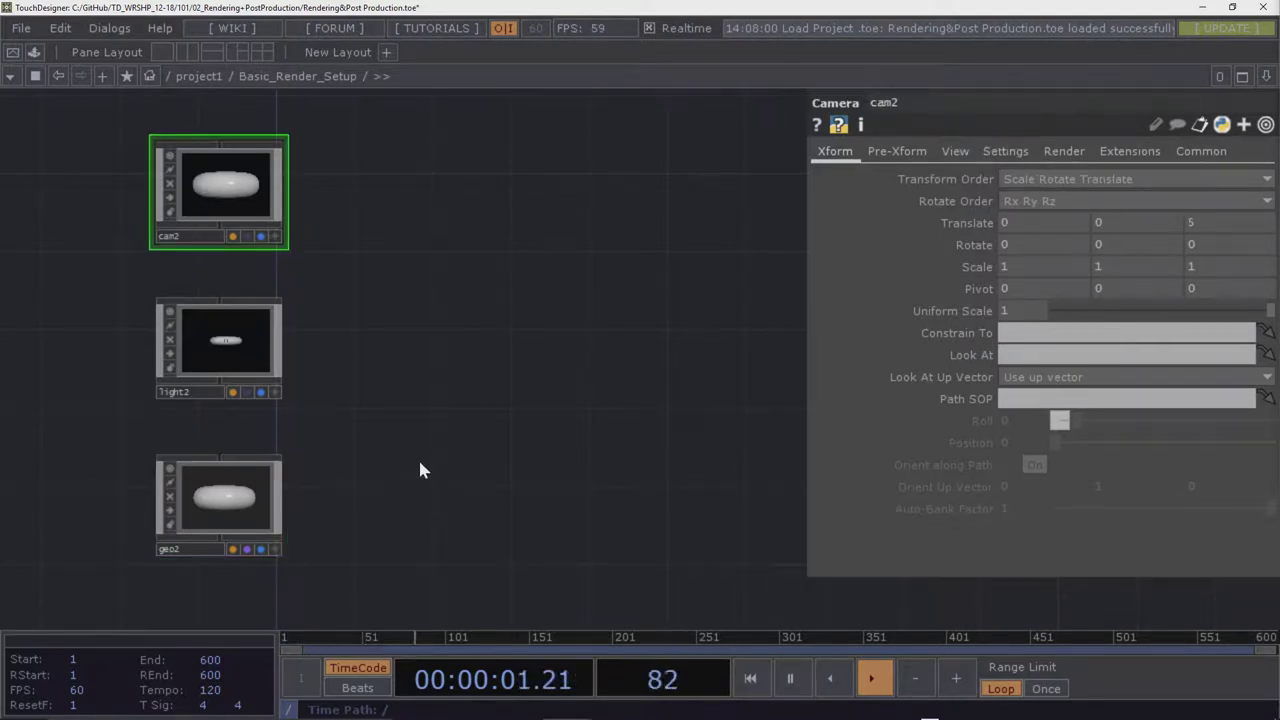
Try shifting the Geometry component along X through its Translate value
left_click(228, 518)
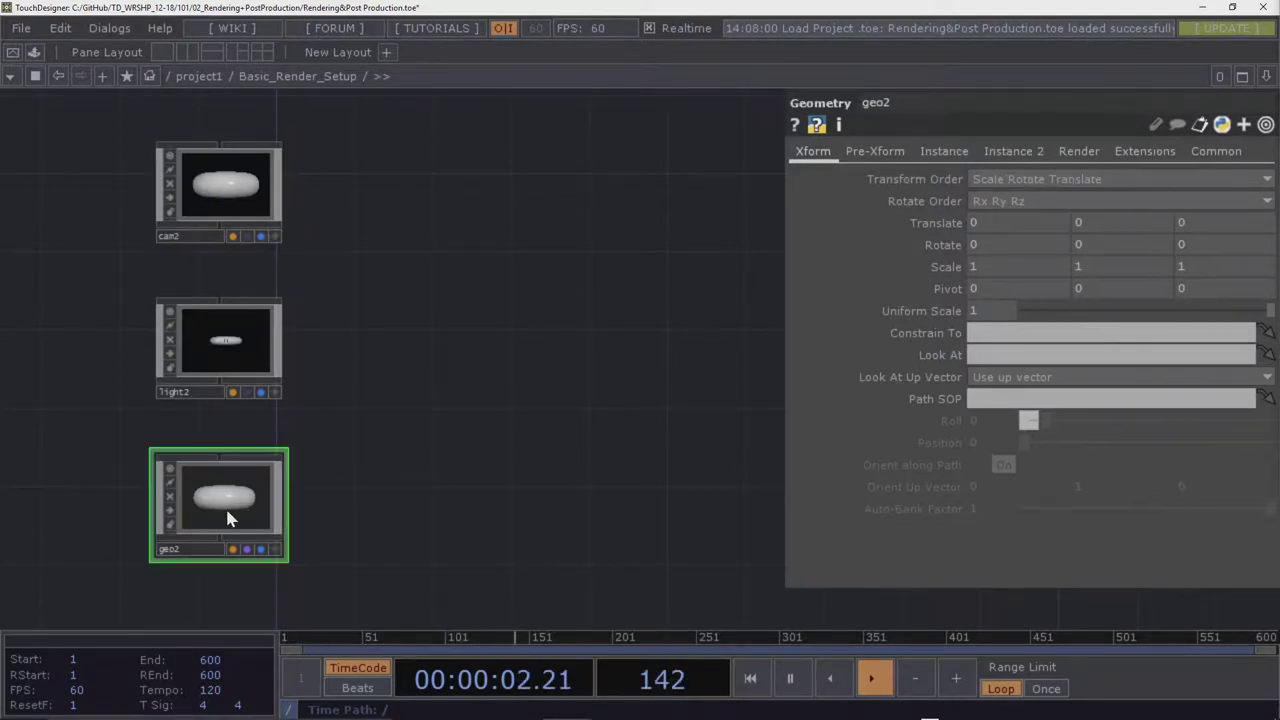
middle_click(1040, 224)
middle_click_drag(1041, 188, 1040, 192)
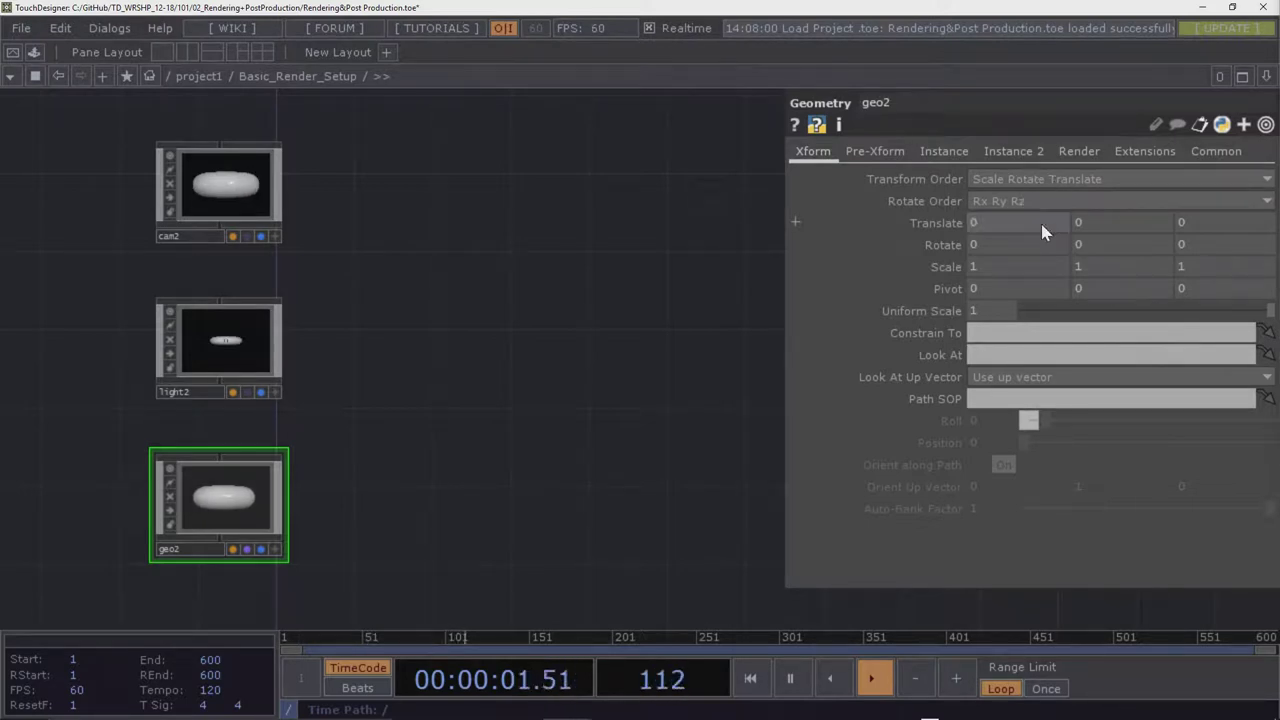
Delete all operators of the original render setup above the new camera, light and geometry components
scroll(470, 430, "down", 5)
left_click_drag(443, 324, 398, 531)
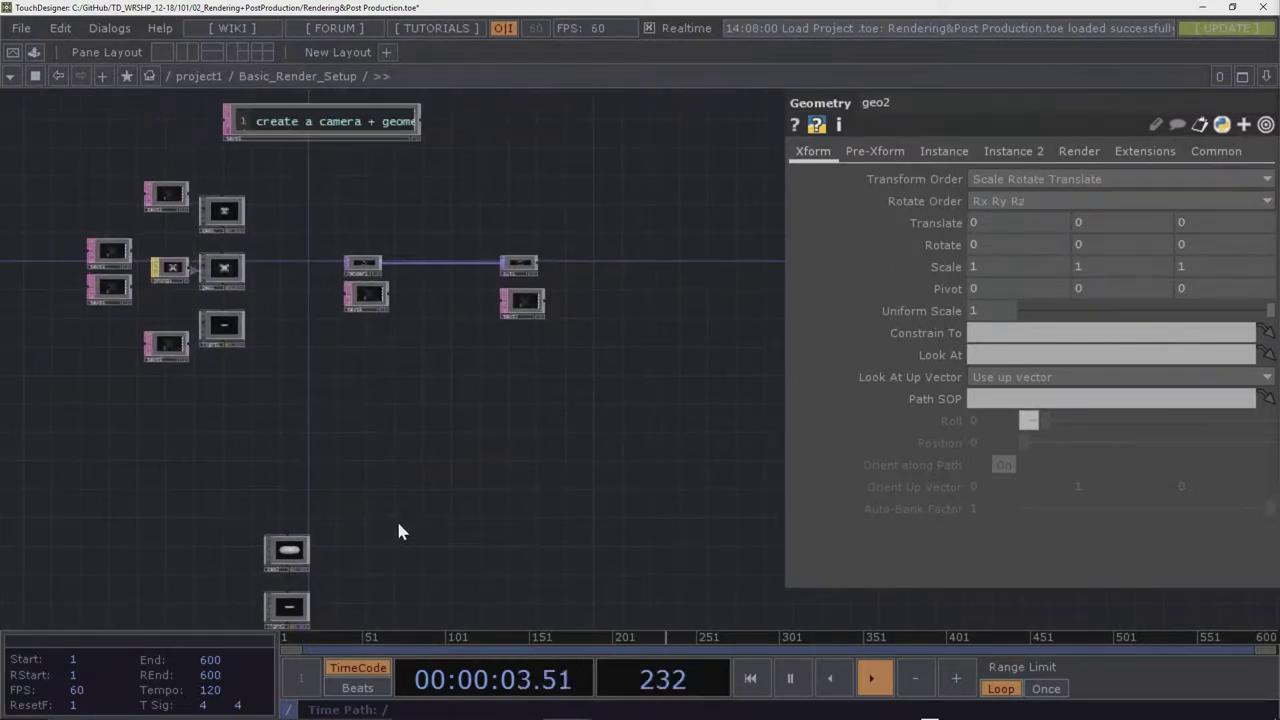
right_click_drag(629, 388, 62, 104)
key("Delete")
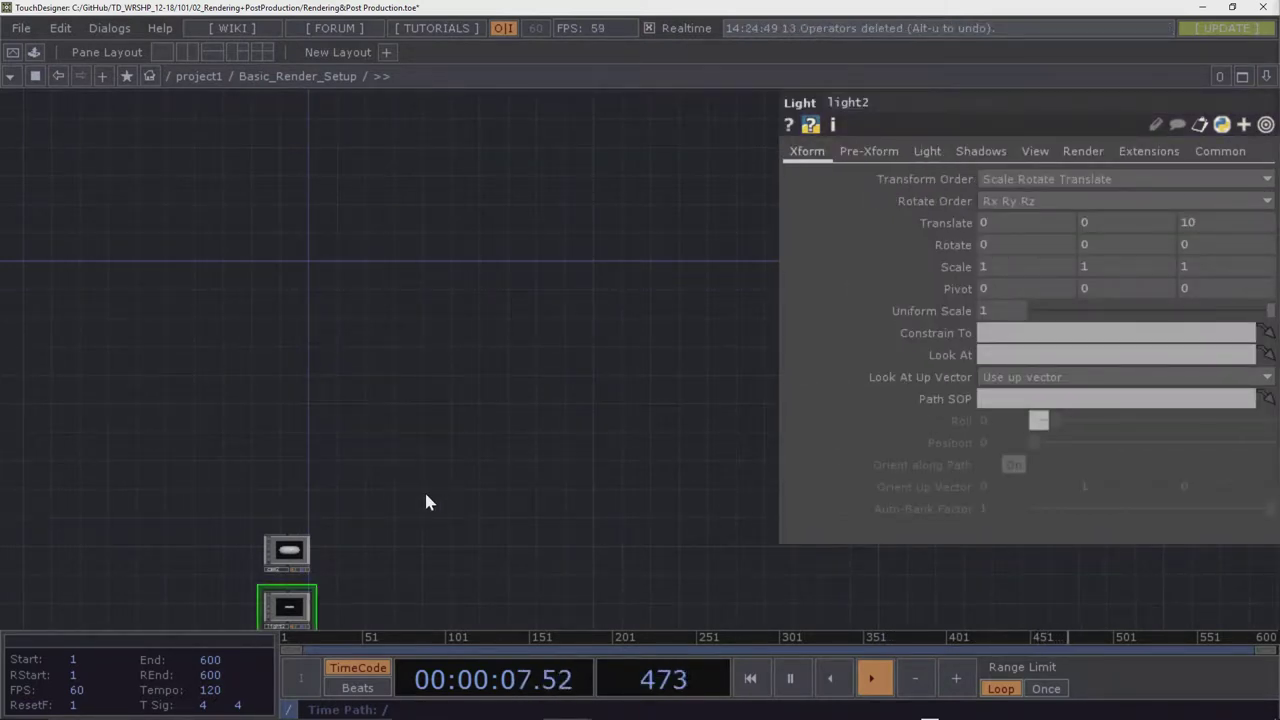
Set the Geometry component's X Translate to 3.2
left_click_drag(426, 503, 398, 223)
scroll(274, 379, "up", 10)
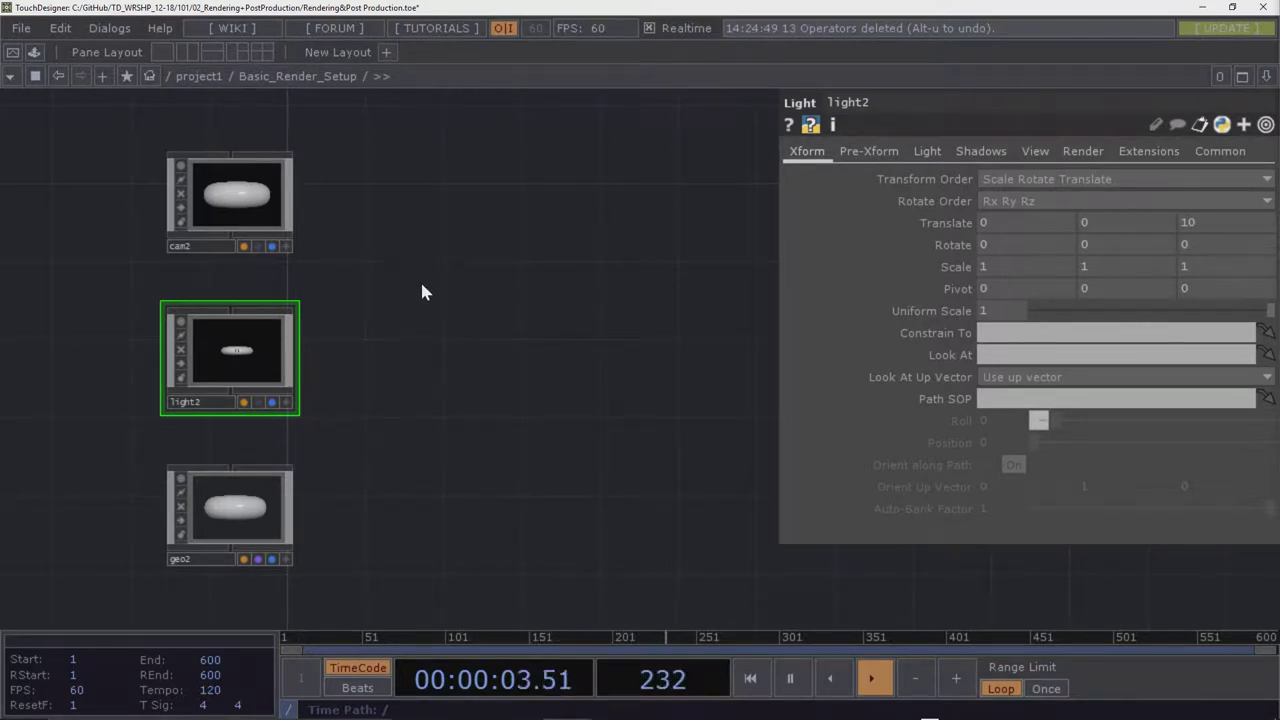
scroll(422, 285, "down", 3)
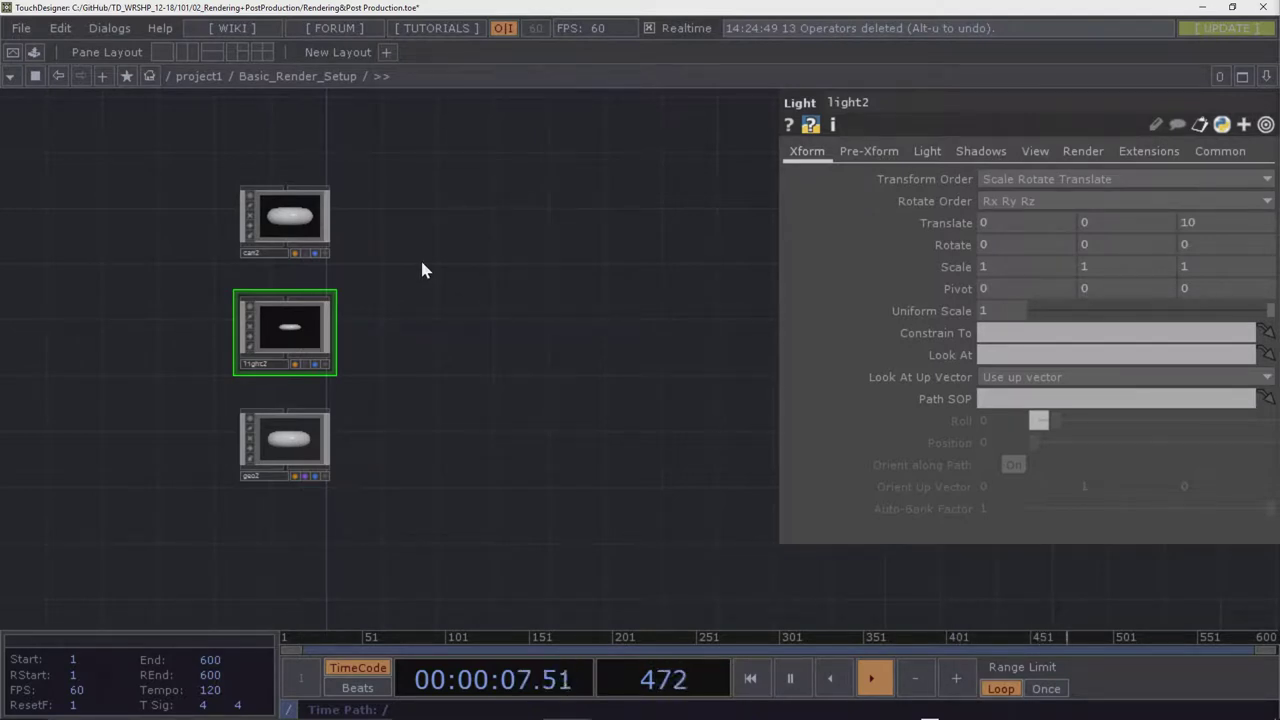
left_click(312, 440)
middle_click_drag(1023, 233, 1022, 194)
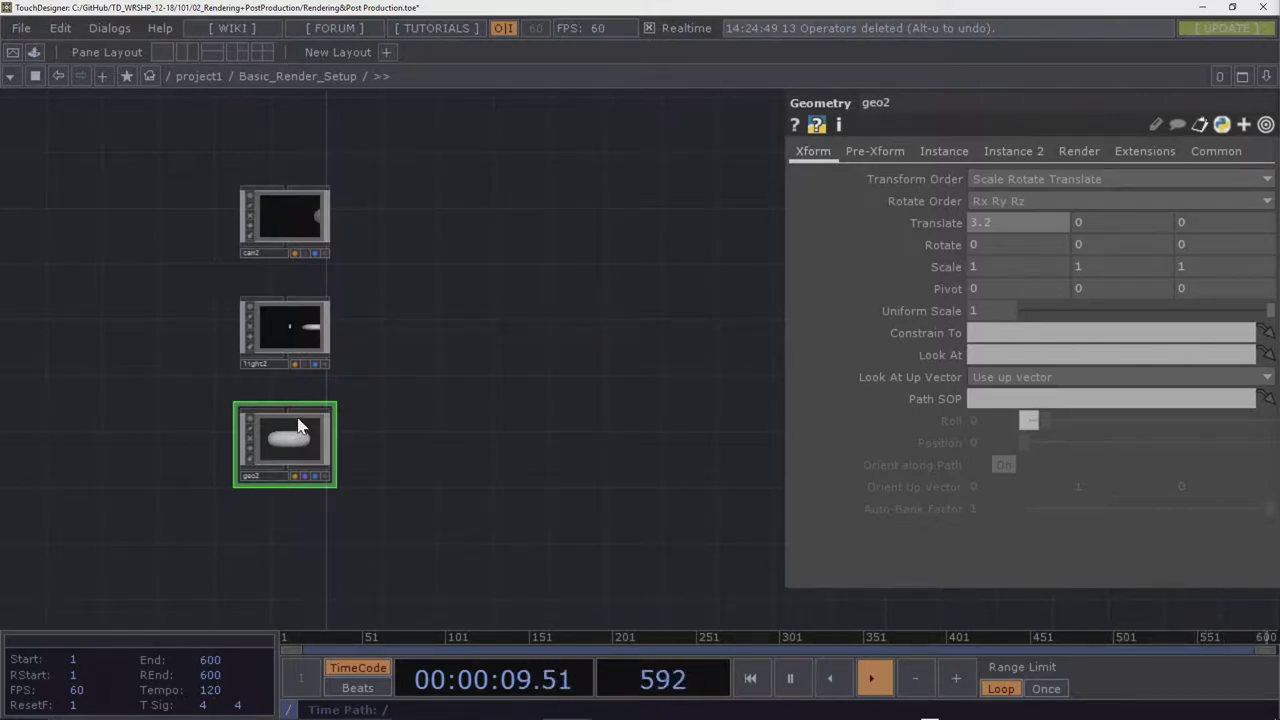
scroll(288, 446, "up", 4)
scroll(286, 447, "down", 3)
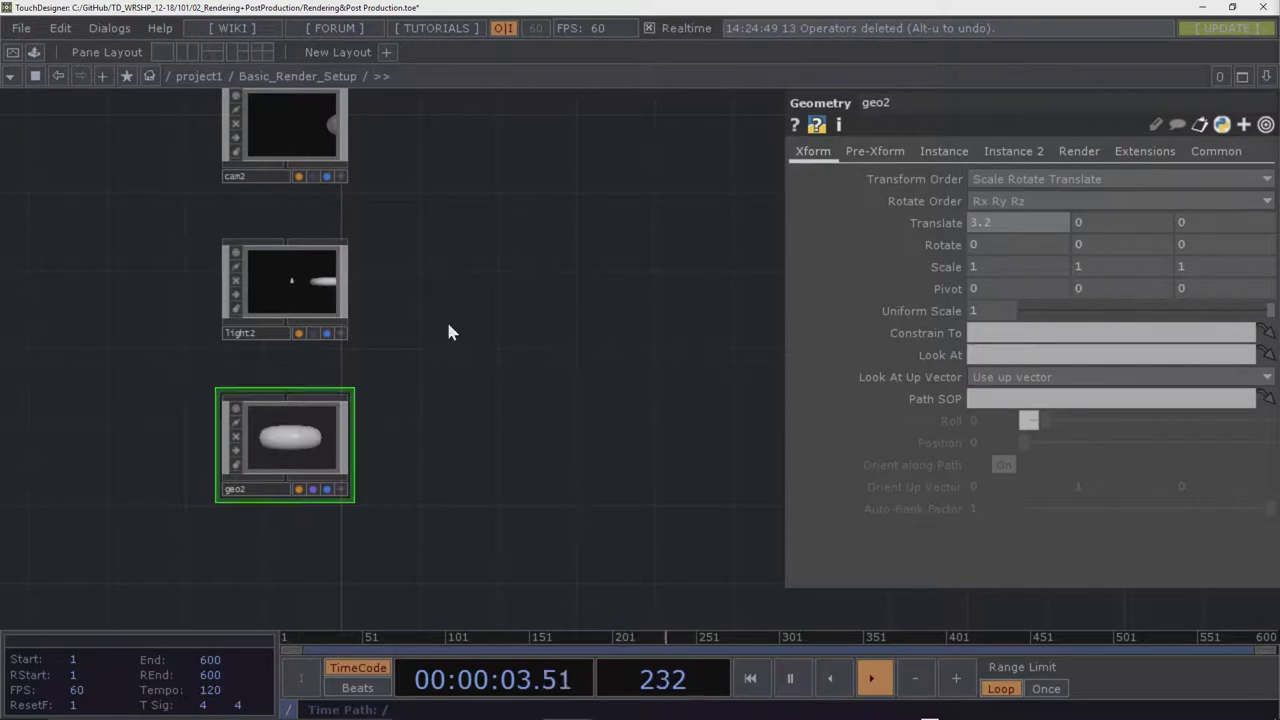
left_click_drag(462, 313, 461, 364)
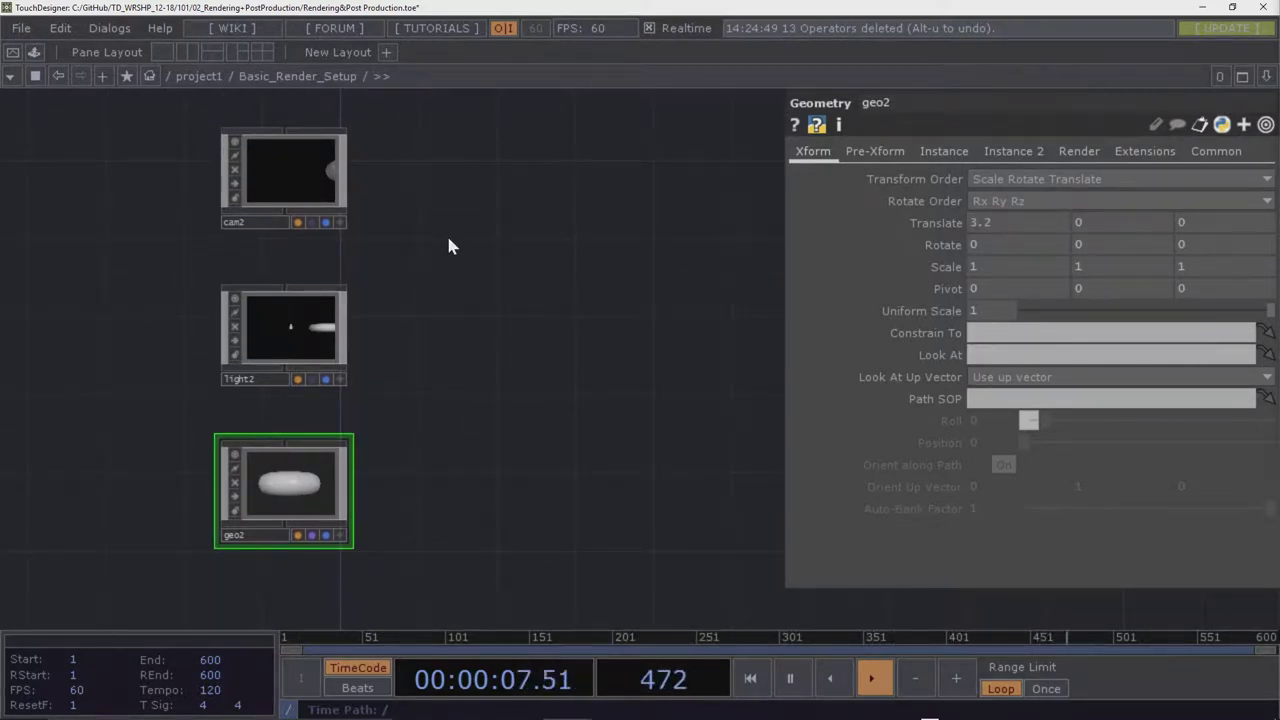
right_click(279, 481)
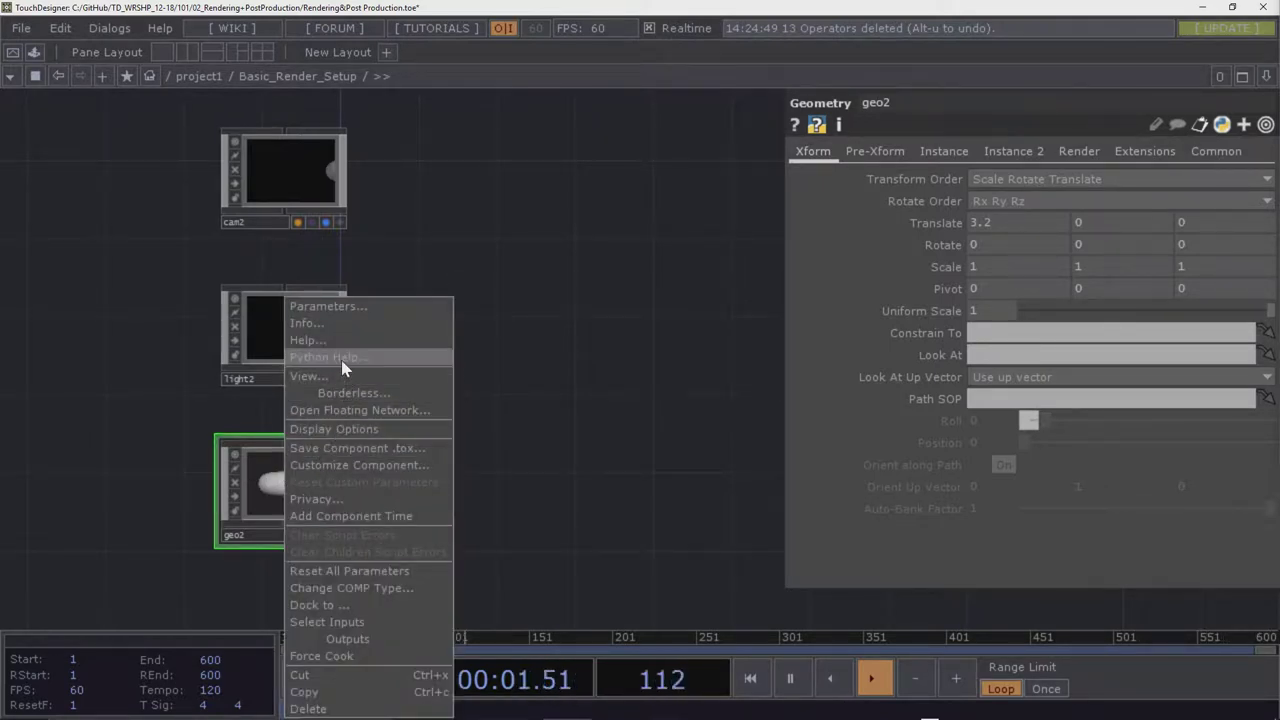
left_click(342, 432)
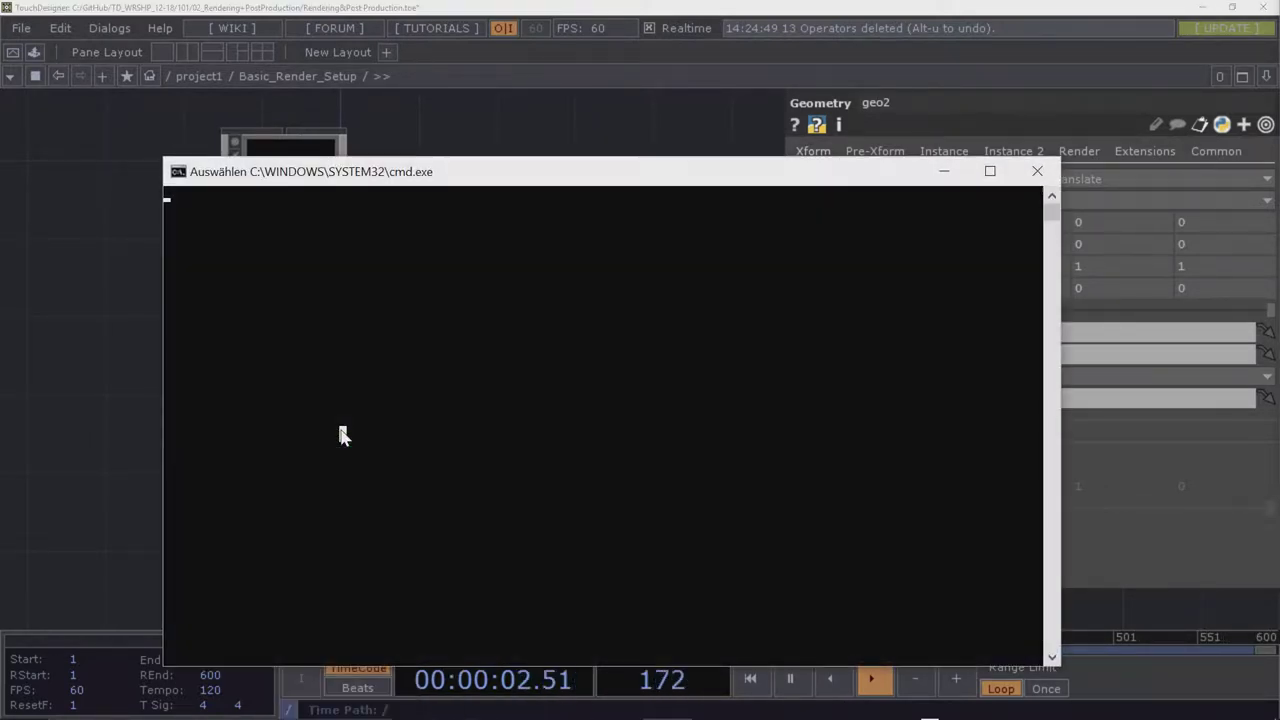
left_click(1037, 171)
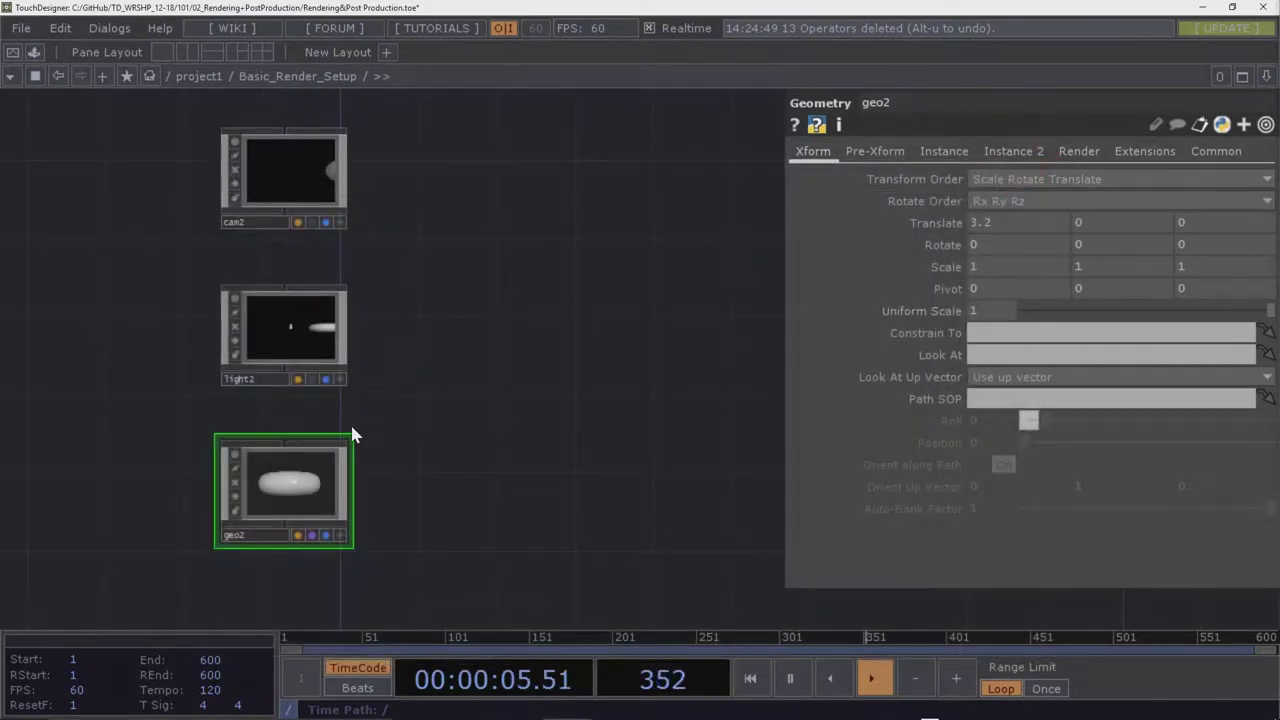
Activate the Geometry component's viewer and examine the Adaptive Homing setting among its viewing options
left_click(340, 535)
right_click(277, 468)
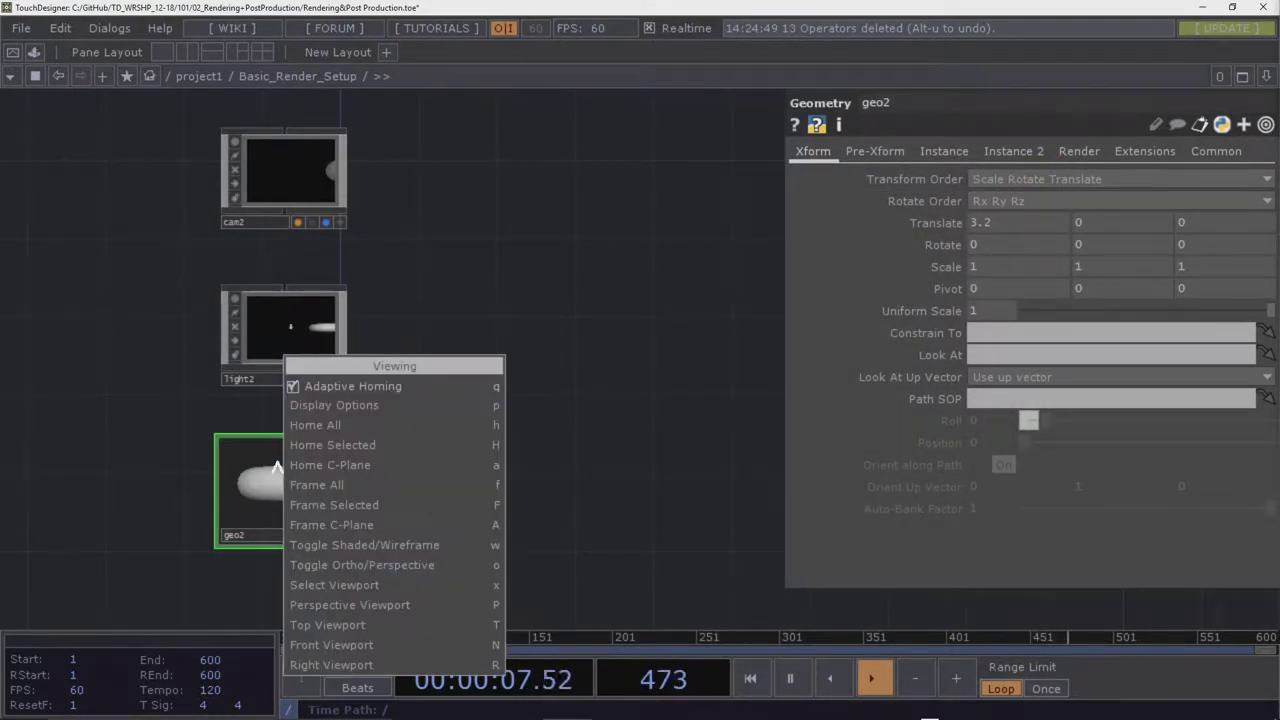
left_click(325, 388)
left_click(640, 295)
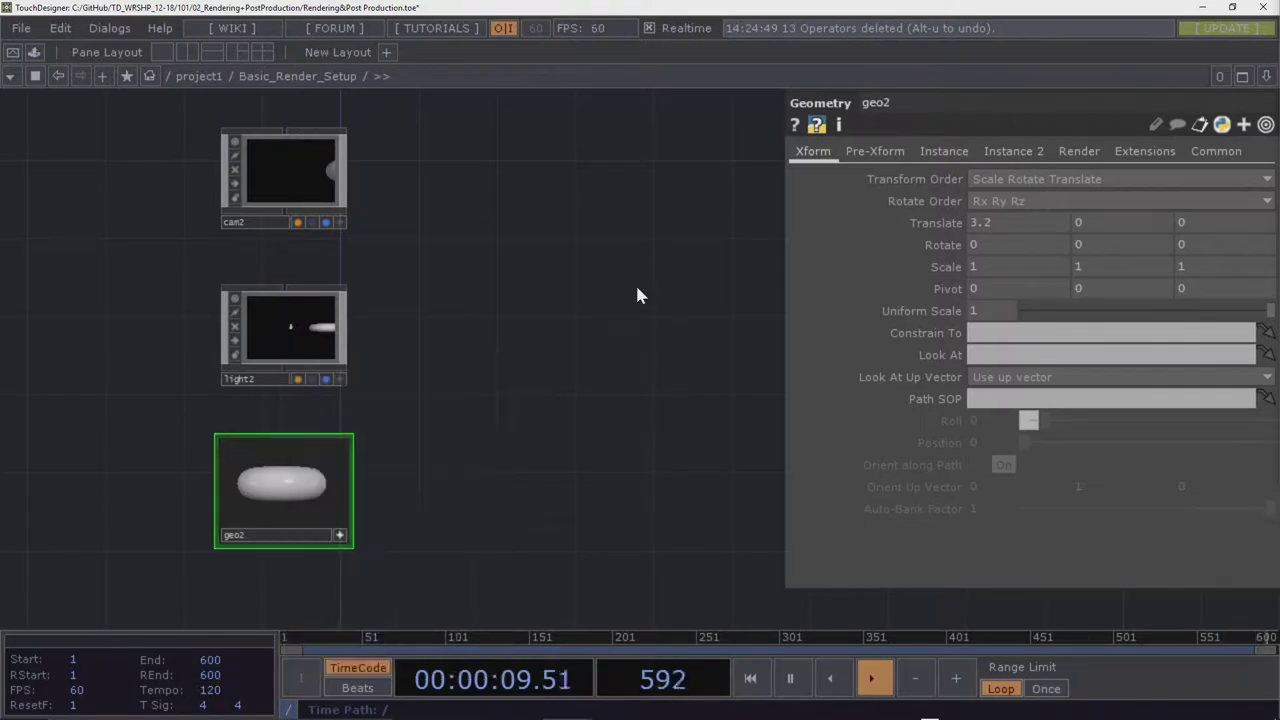
left_click(340, 535)
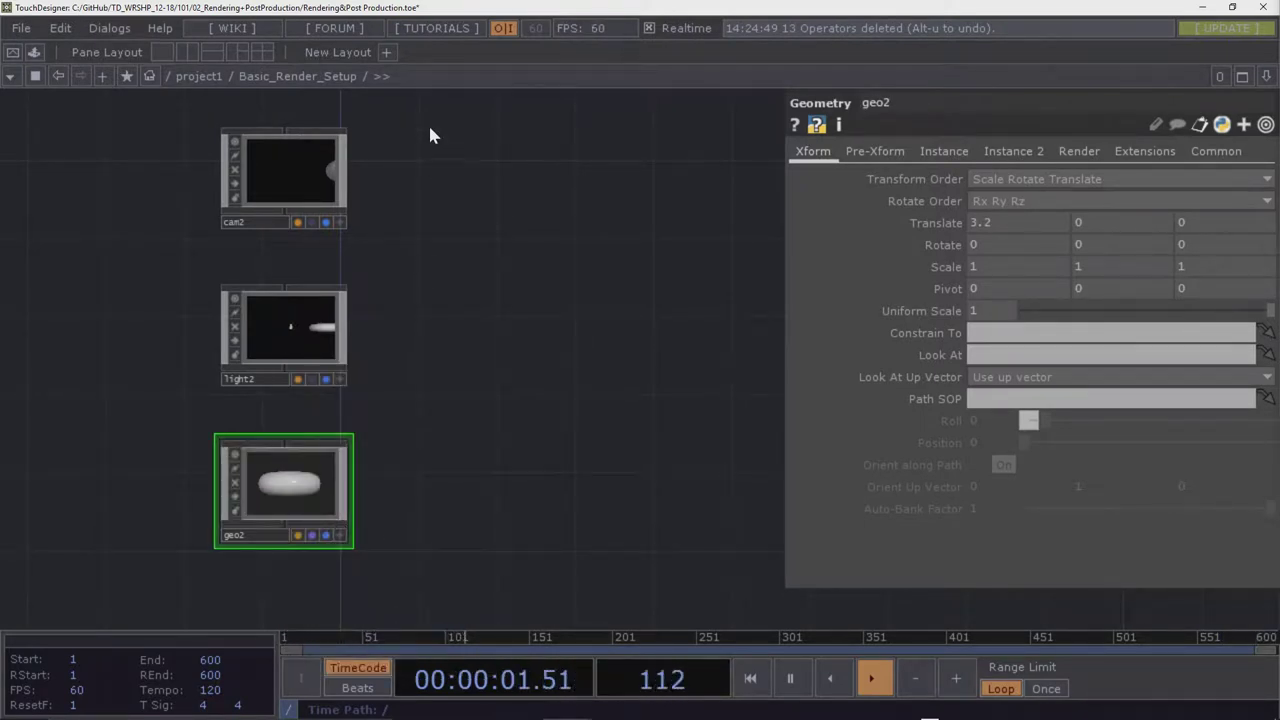
Turn off Adaptive Homing in the Geometry component's viewer, leaving the viewer inactive again
left_click(303, 176)
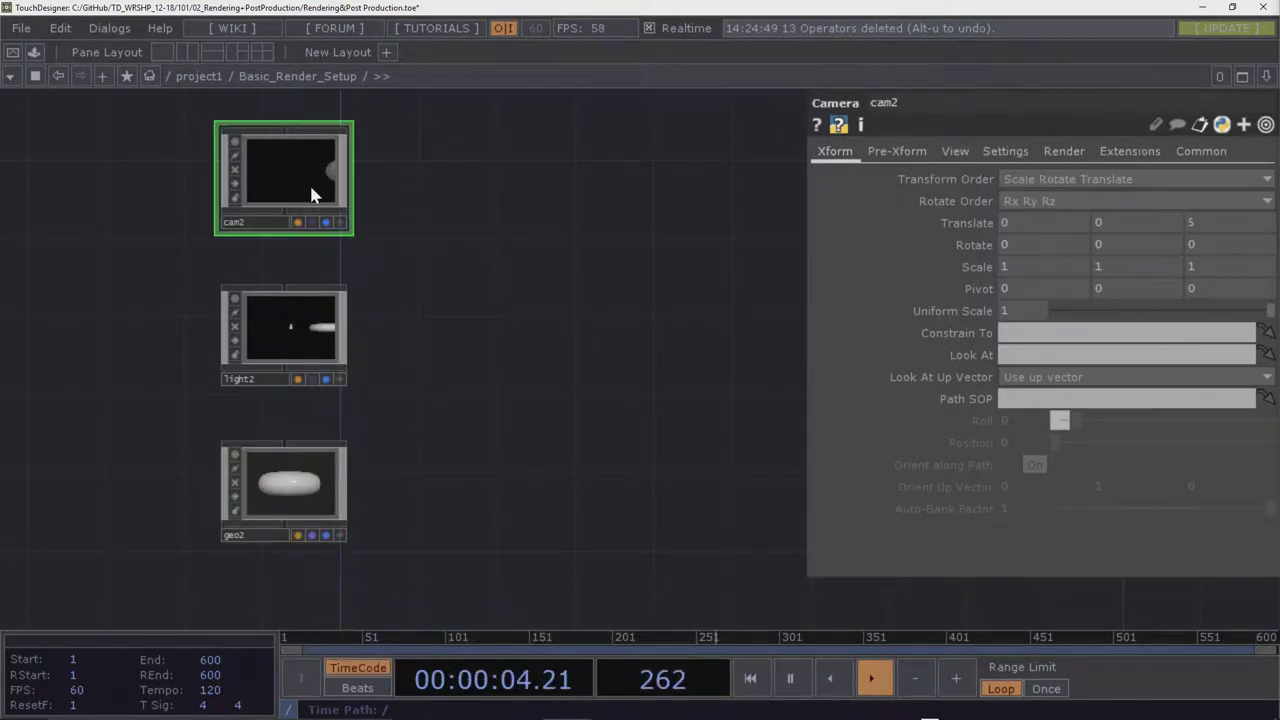
left_click(340, 537)
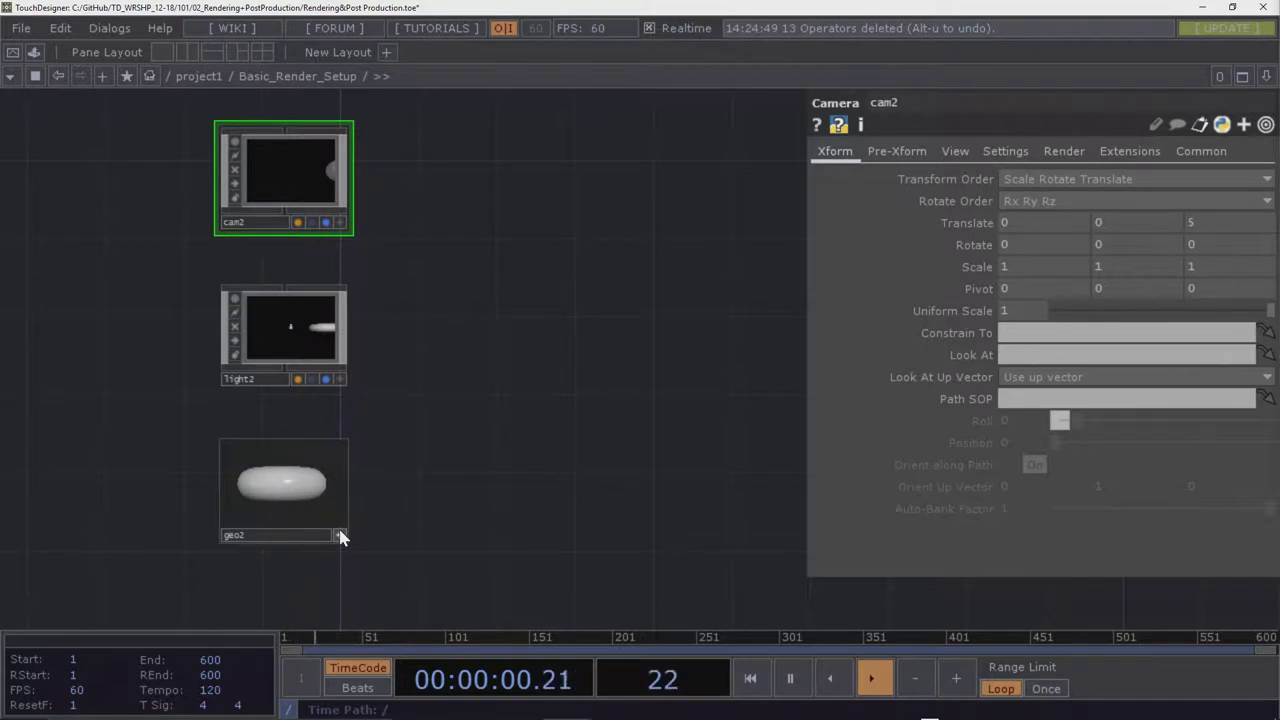
right_click(279, 466)
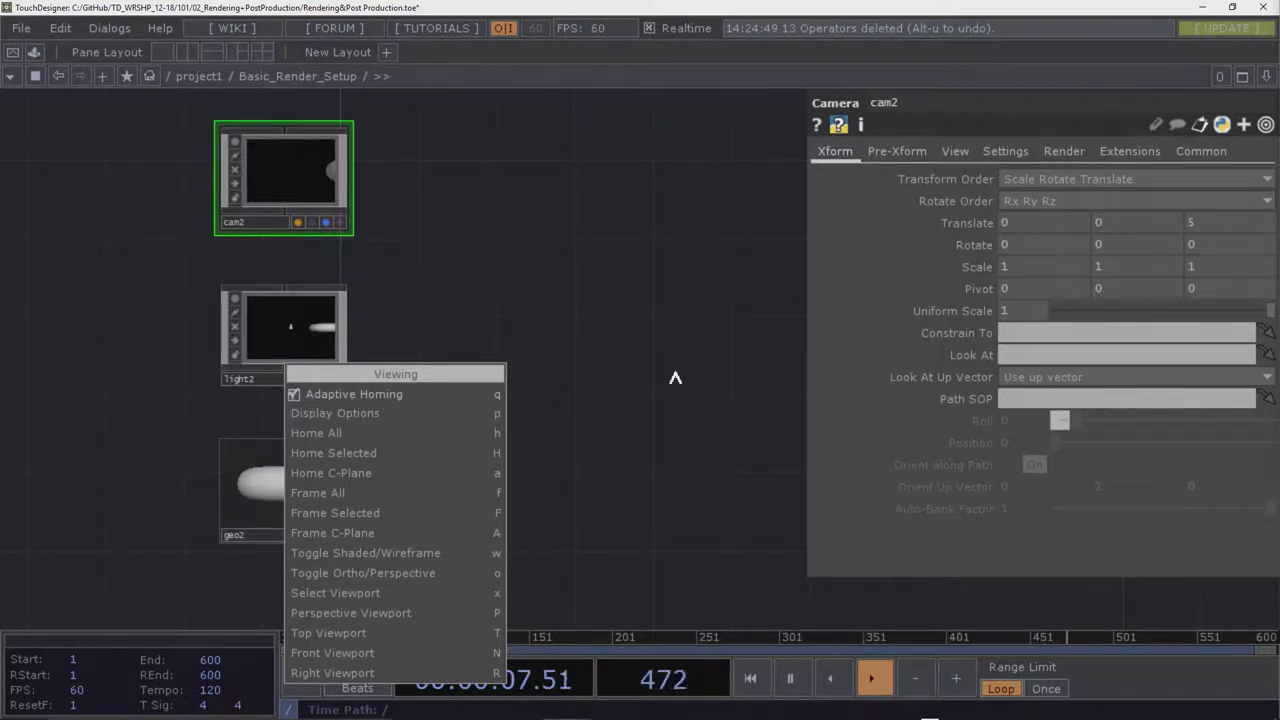
left_click(386, 394)
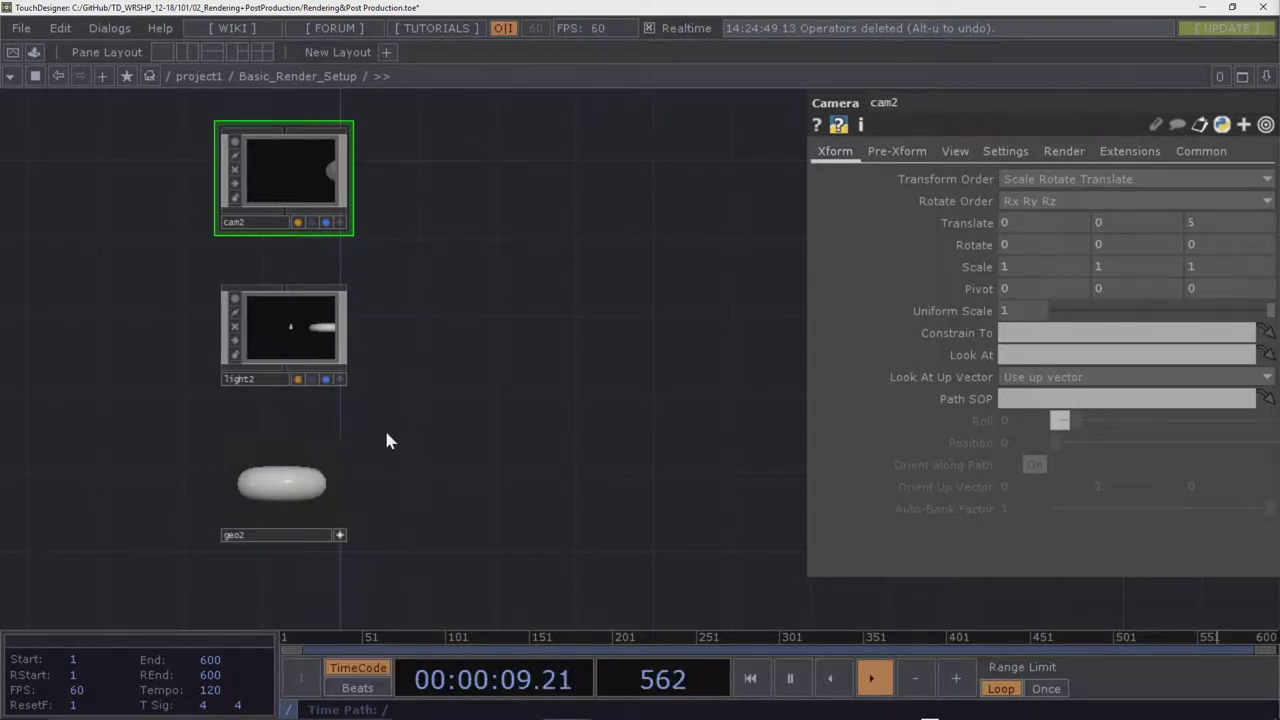
left_click(340, 535)
Move the Geometry component to 5.3 on X, and reset its Translate parameter to the default
middle_click_drag(1043, 218, 1008, 188)
left_click(487, 430)
left_click_drag(605, 380, 453, 423)
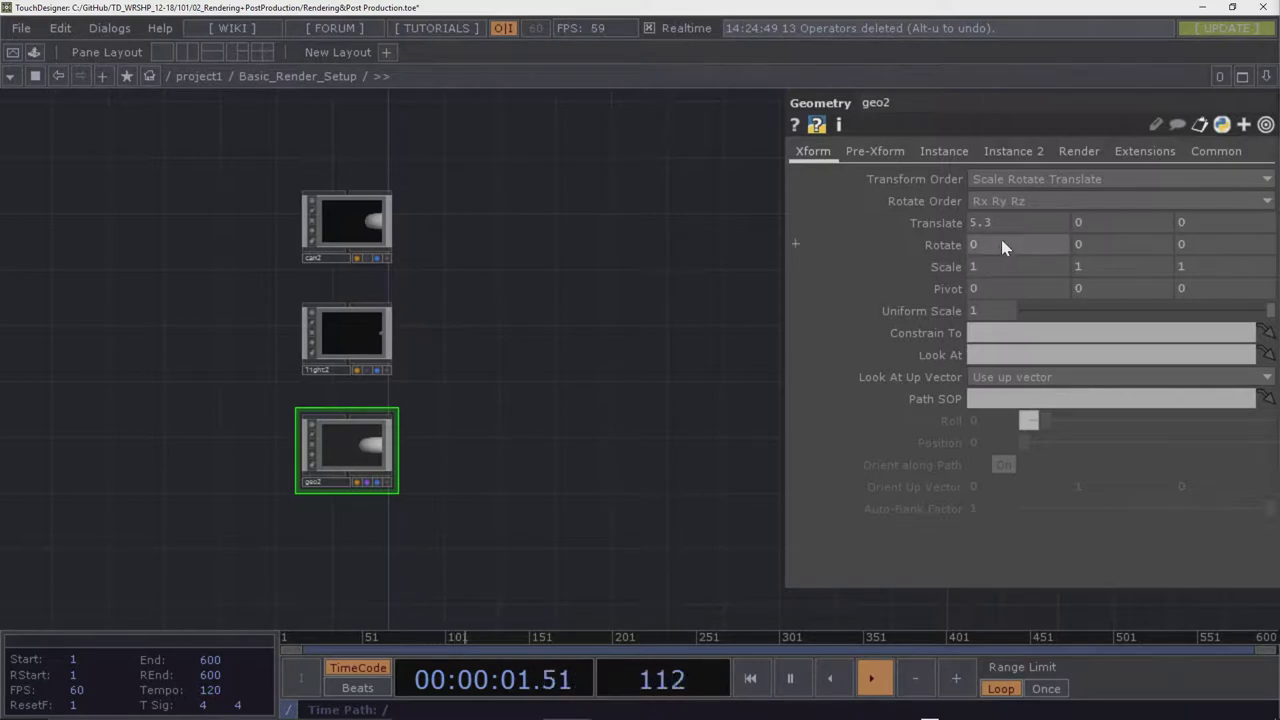
right_click(924, 226)
left_click(915, 246)
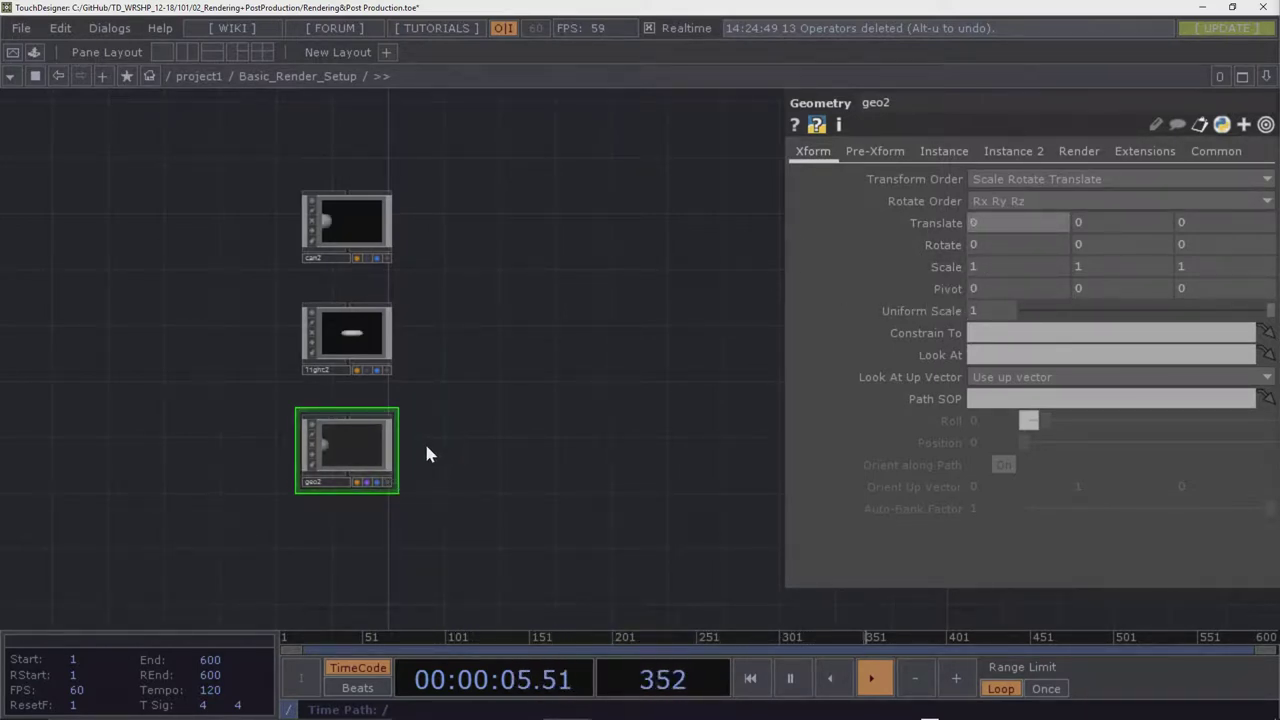
Activate the Geometry component's viewer and examine the torus by panning, zooming and tumbling around it
scroll(424, 440, "up", 4)
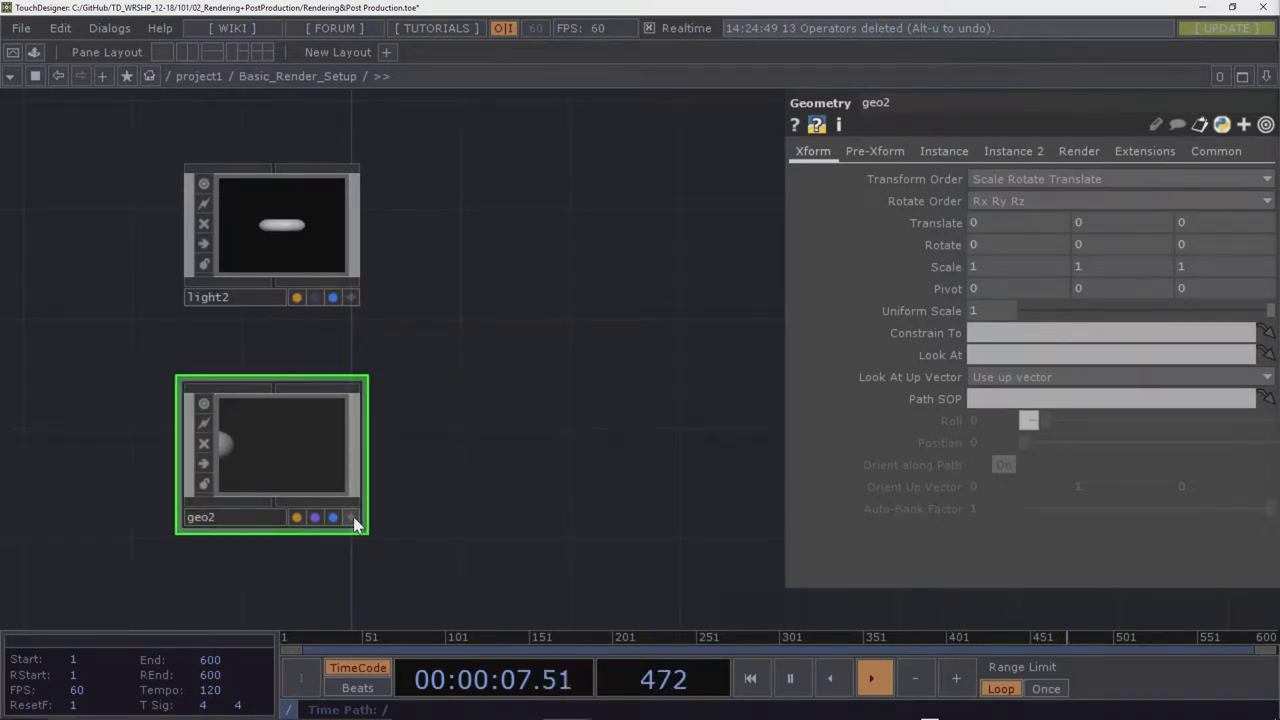
left_click(350, 517)
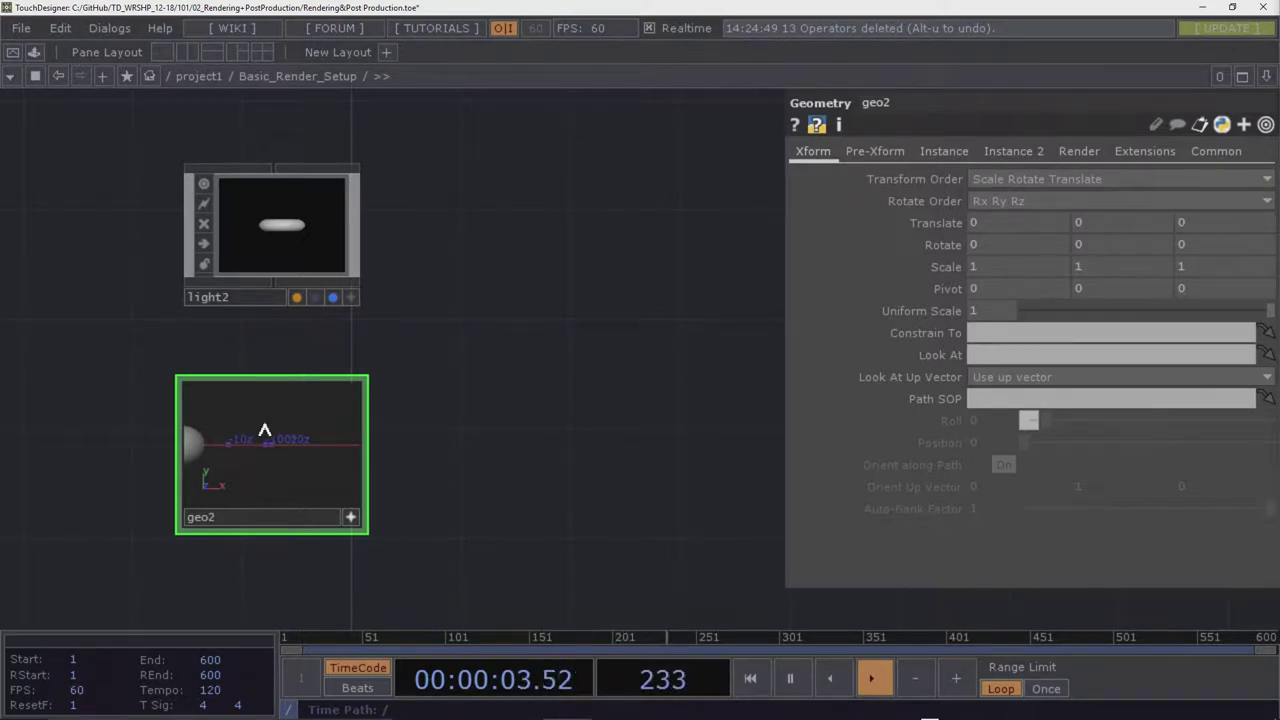
scroll(268, 447, "up", 3)
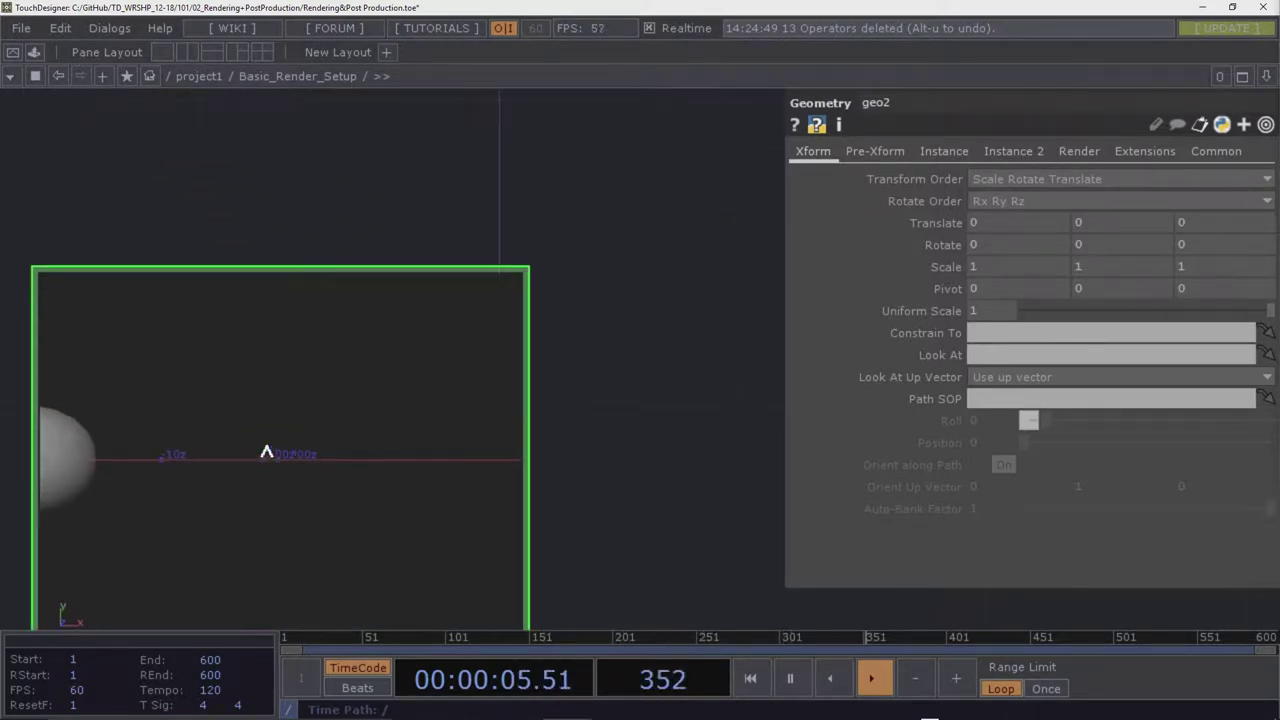
left_click_drag(608, 463, 740, 260)
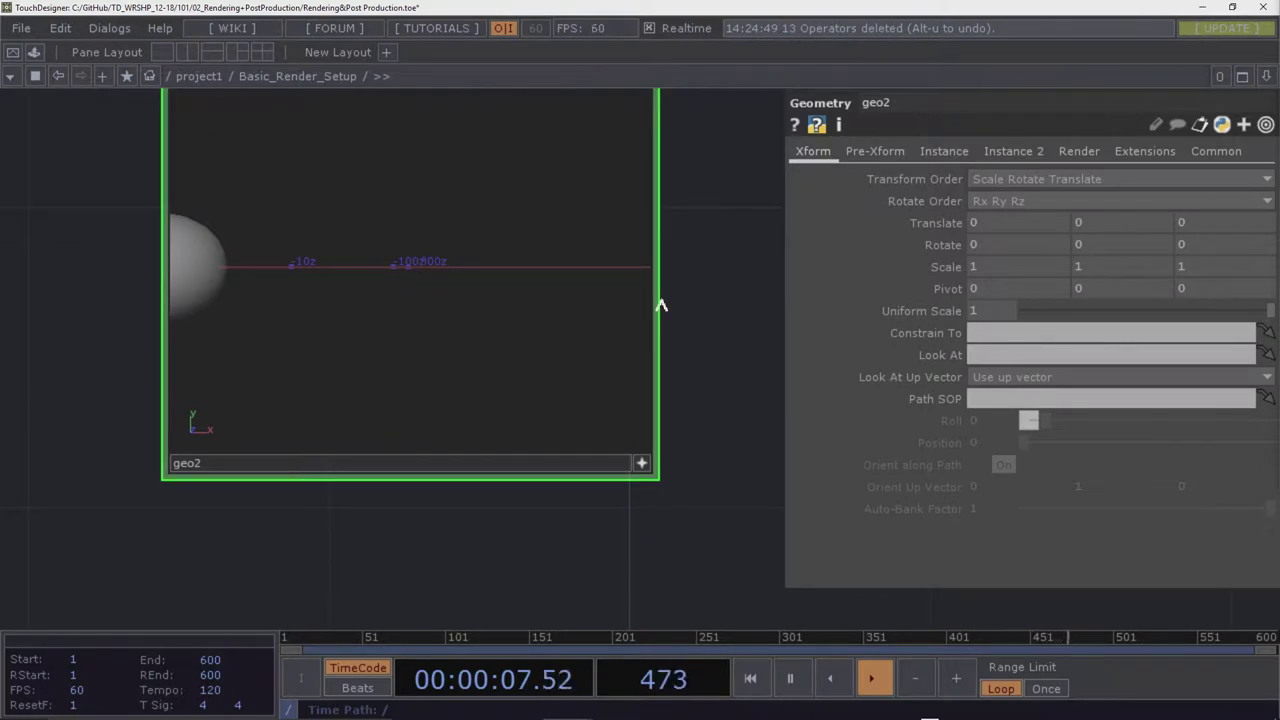
left_click_drag(694, 317, 682, 372)
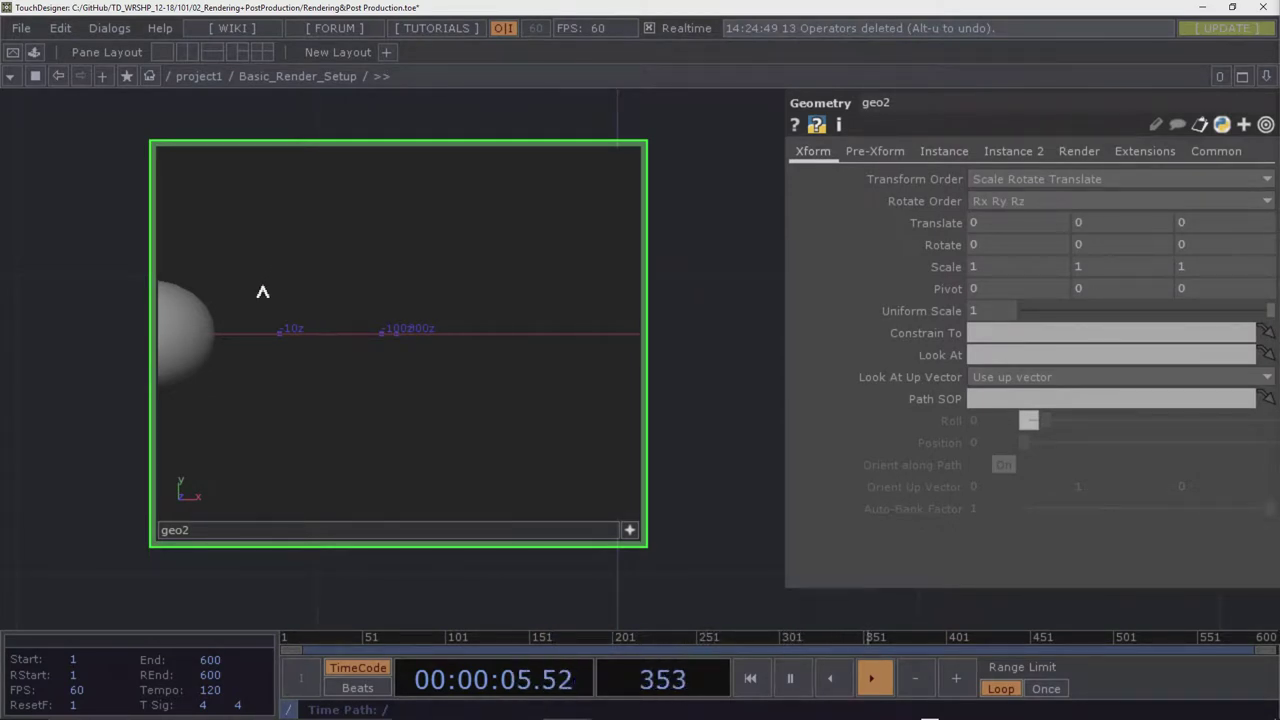
left_click_drag(263, 286, 355, 317)
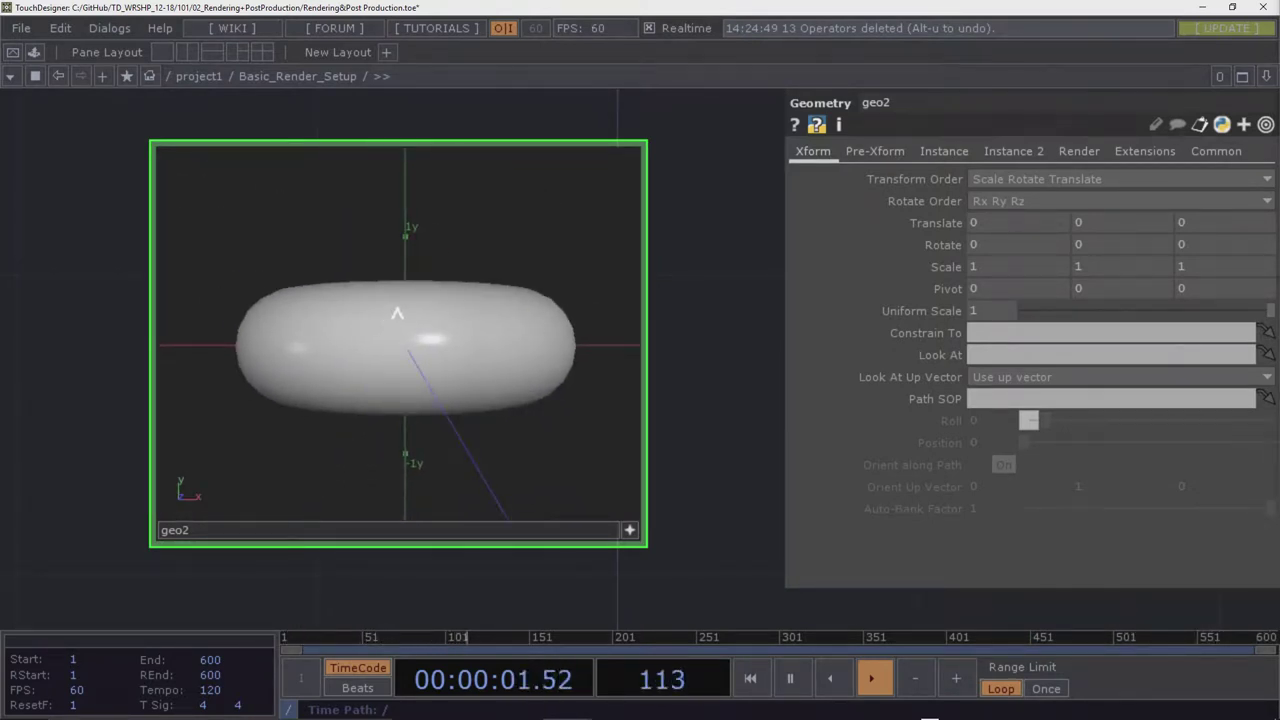
right_click_drag(397, 313, 239, 414)
left_click_drag(382, 261, 712, 298)
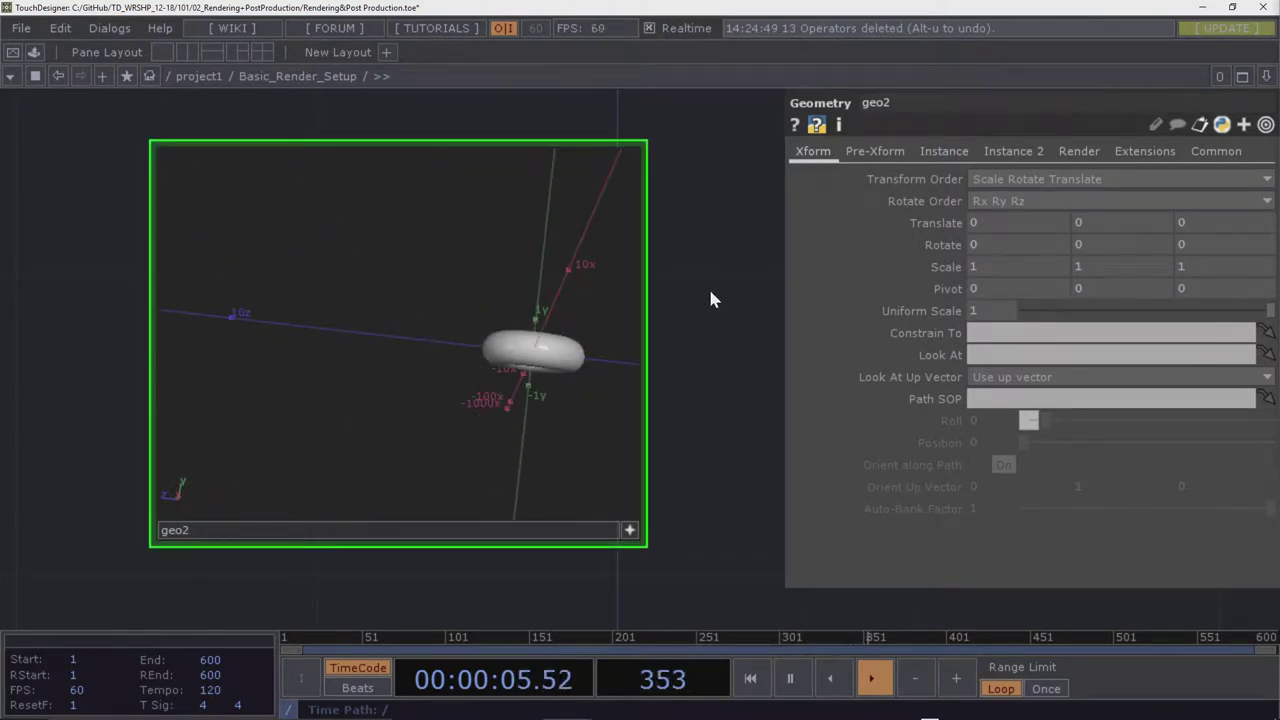
Home the network and the Geometry component's viewer to reframe the torus, and deactivate the viewer
key("h")
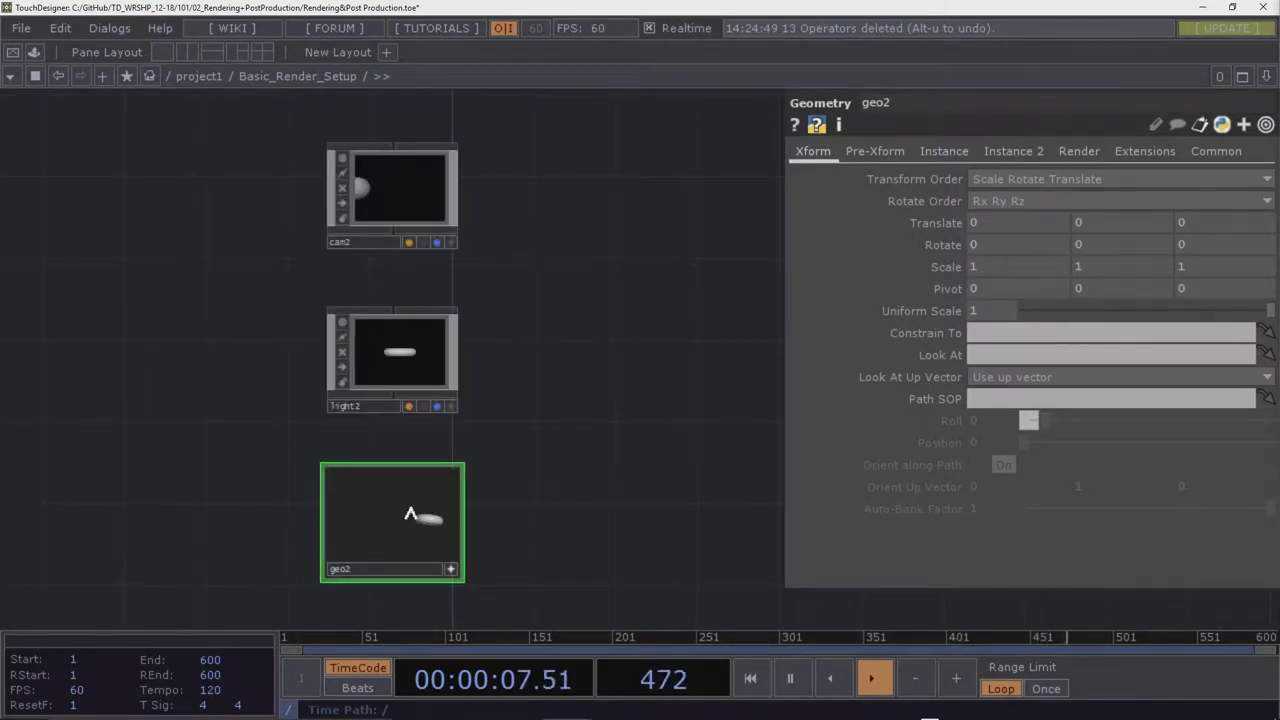
key("h")
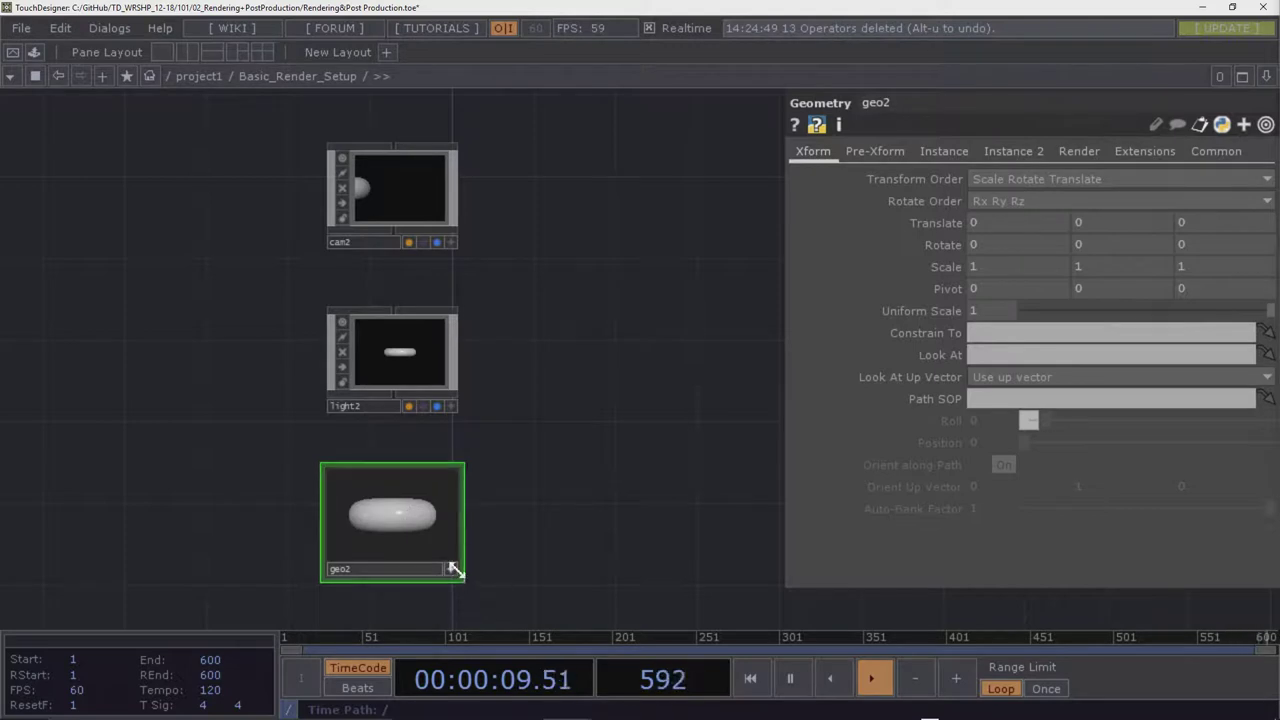
left_click_drag(600, 543, 388, 505)
scroll(388, 505, "up", 4)
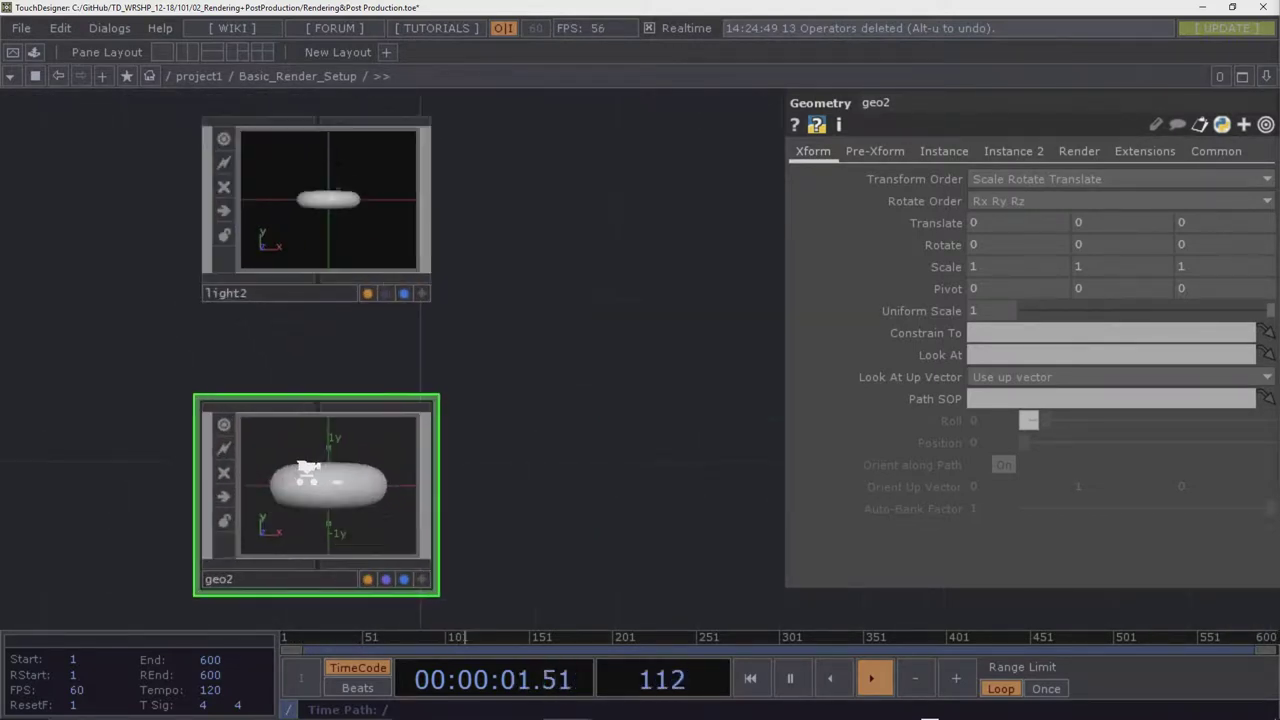
left_click_drag(566, 471, 563, 406)
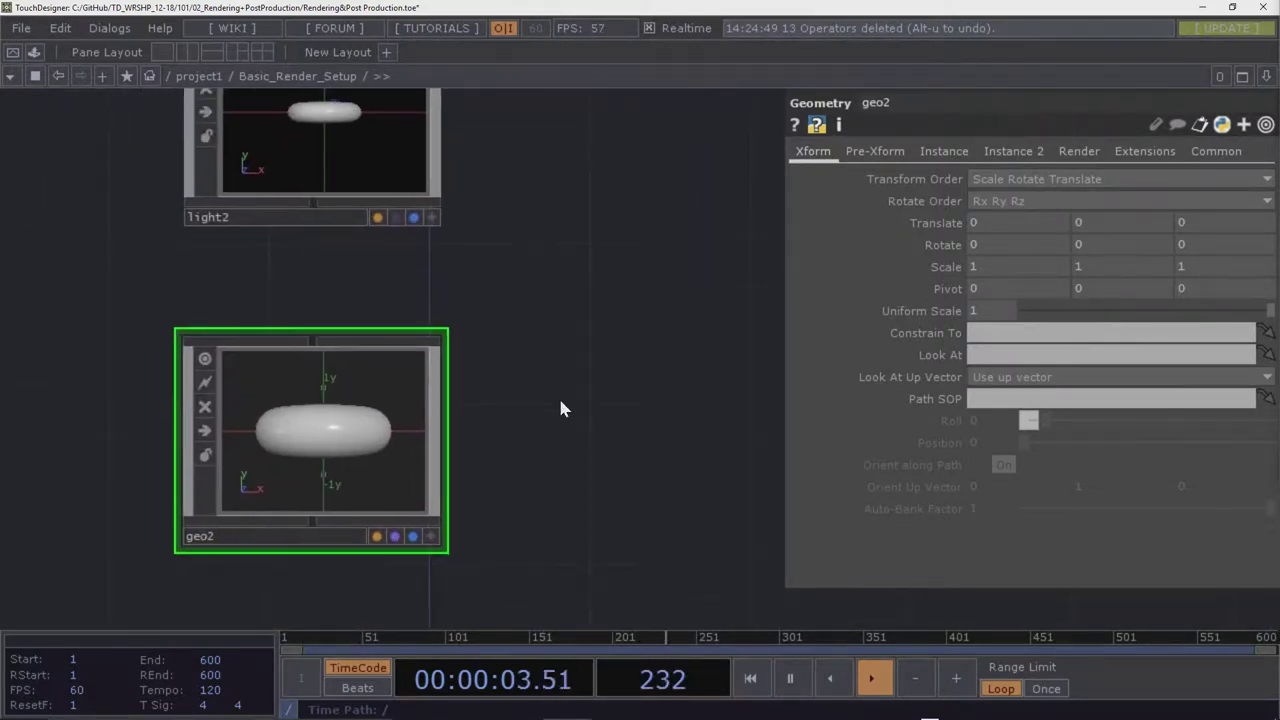
Activate the Geometry component's viewer, tumble it to see the torus at an angle from above, and deactivate the viewer
left_click(424, 522)
mouse_move(310, 403)
left_mouse_down()
mouse_move(286, 423)
mouse_move(292, 409)
left_mouse_up()
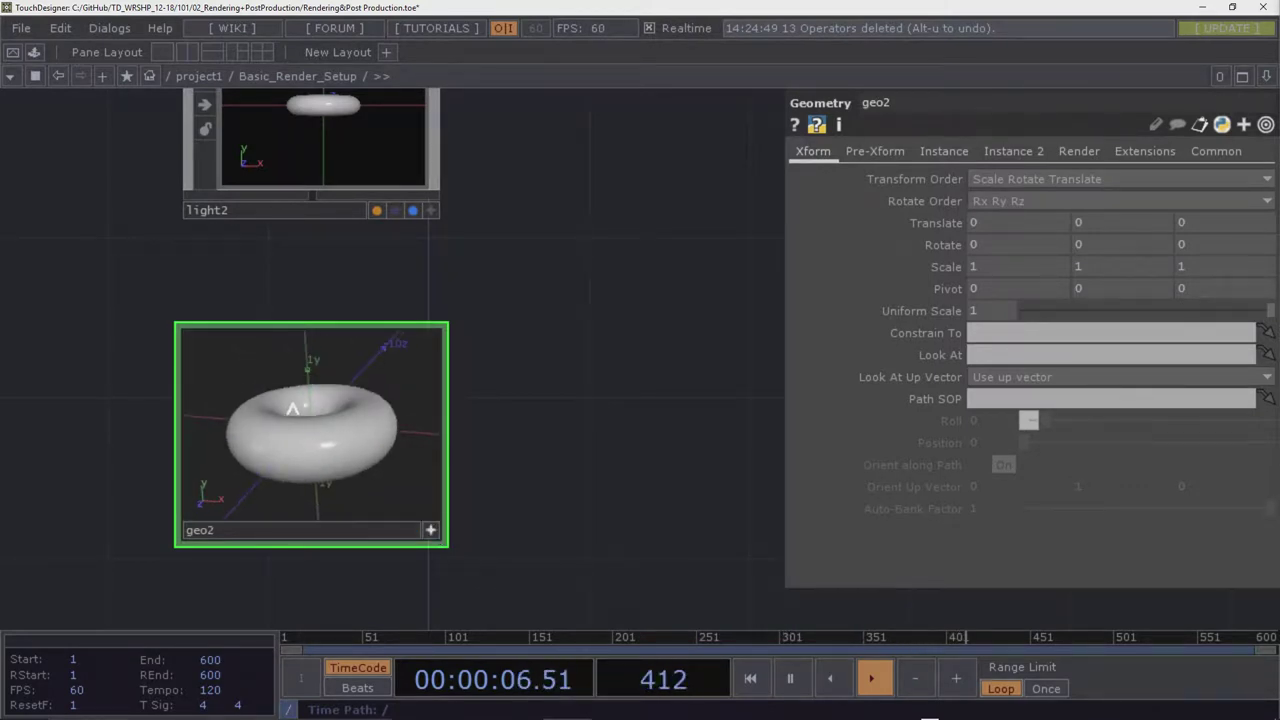
left_click(429, 529)
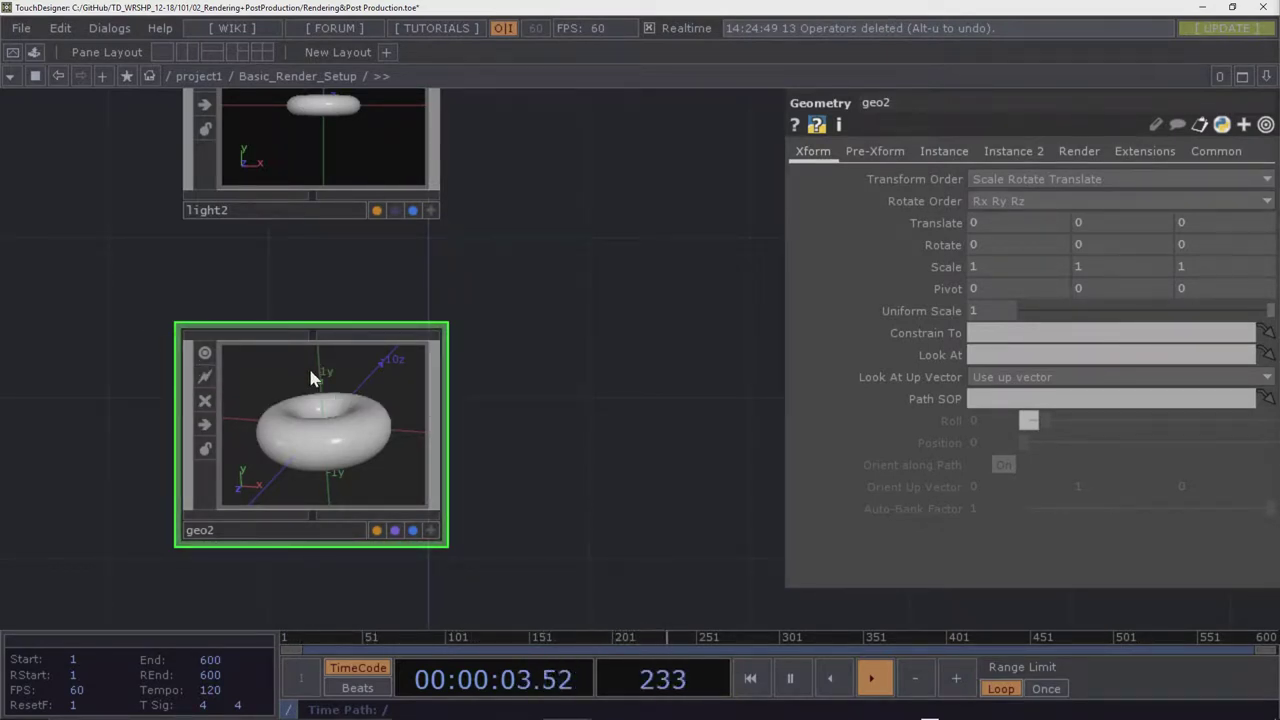
Add a Render TOP to the network beside the Camera, Light and Geometry components
scroll(457, 229, "down", 4)
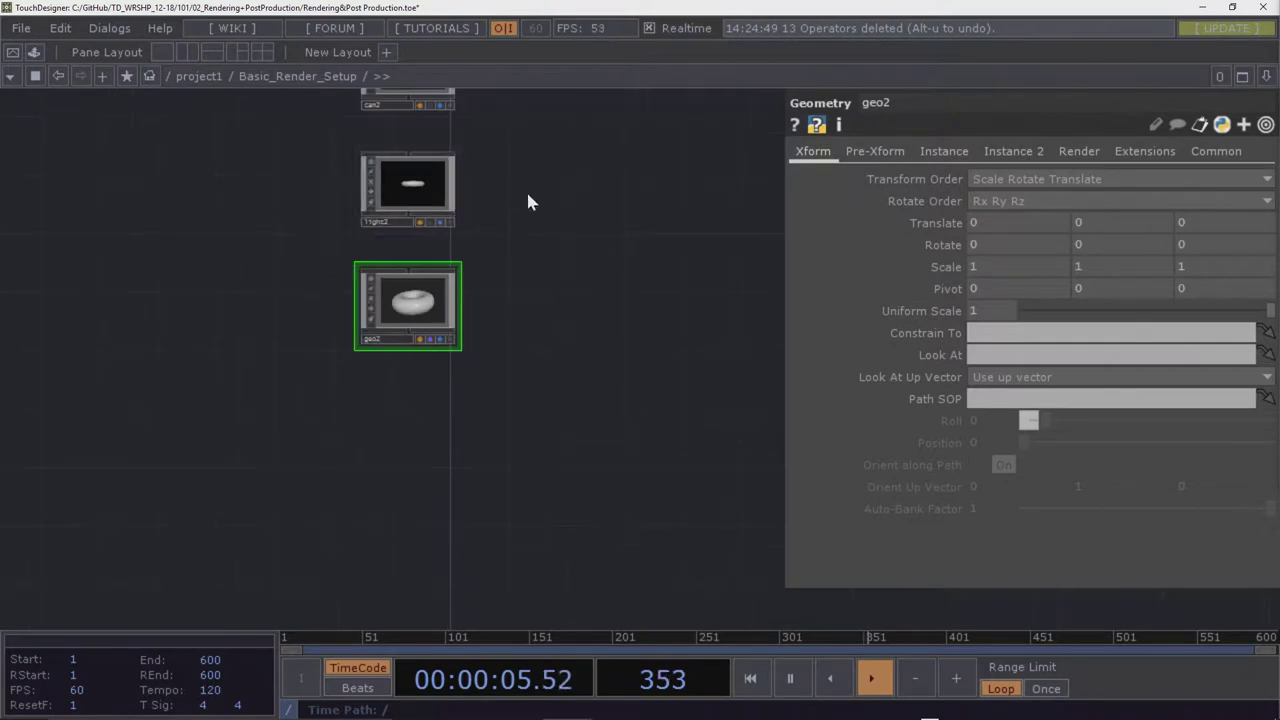
left_click_drag(528, 200, 351, 346)
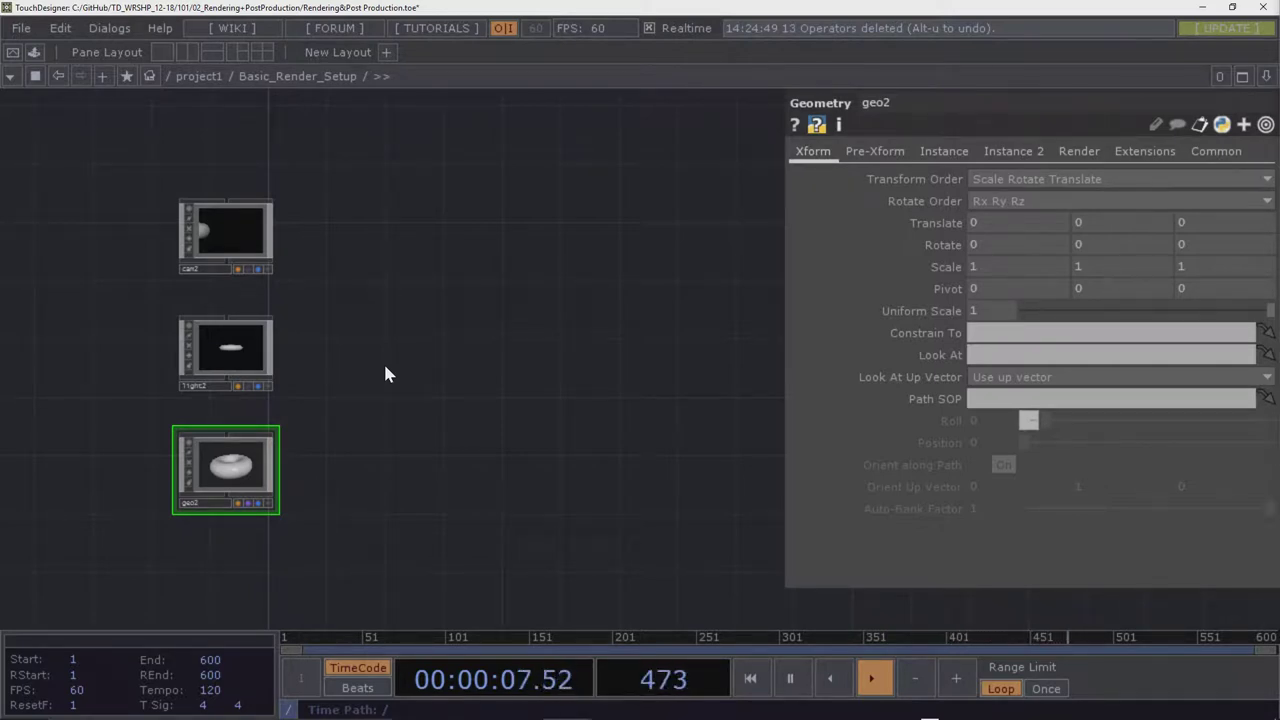
left_click_drag(460, 369, 470, 350)
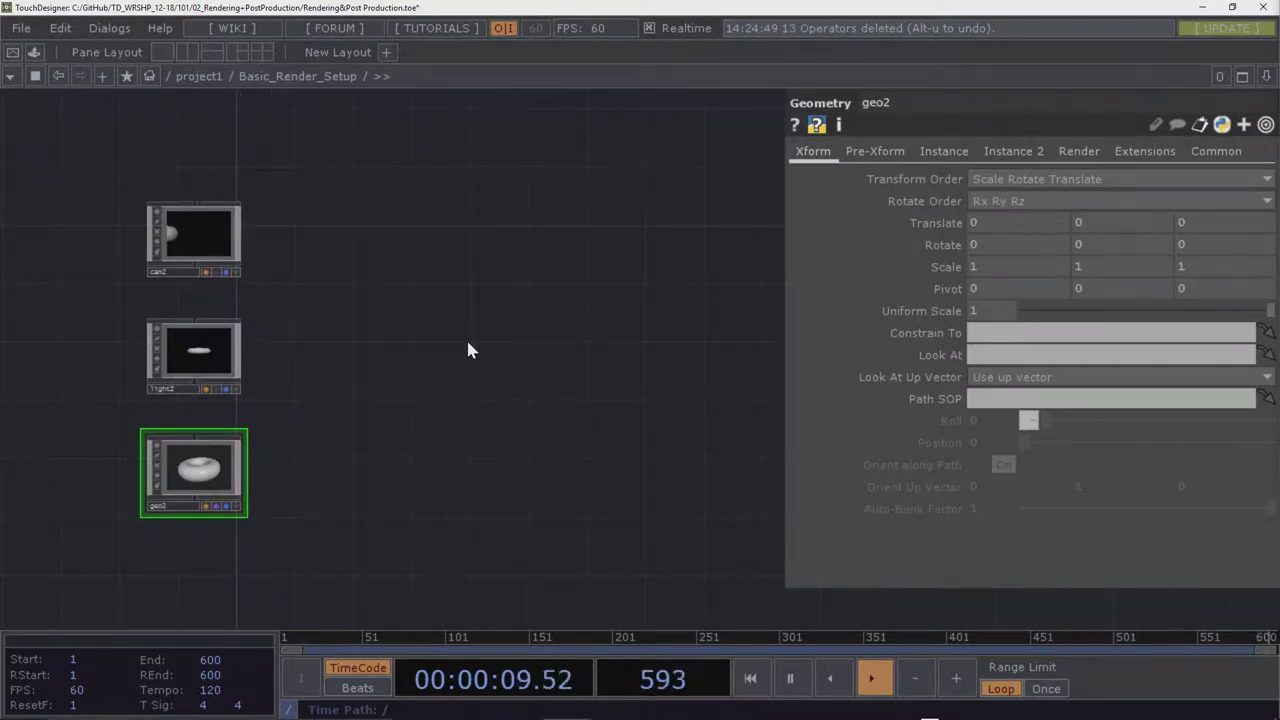
key("Tab")
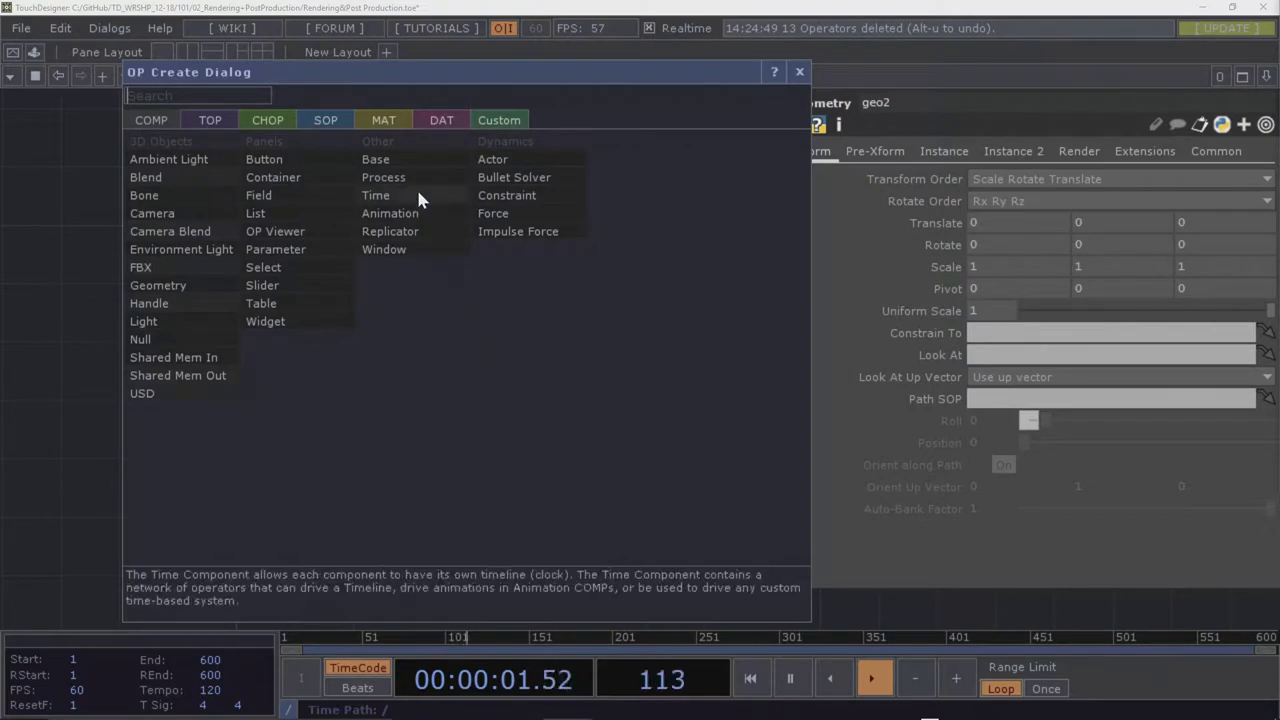
left_click(223, 122)
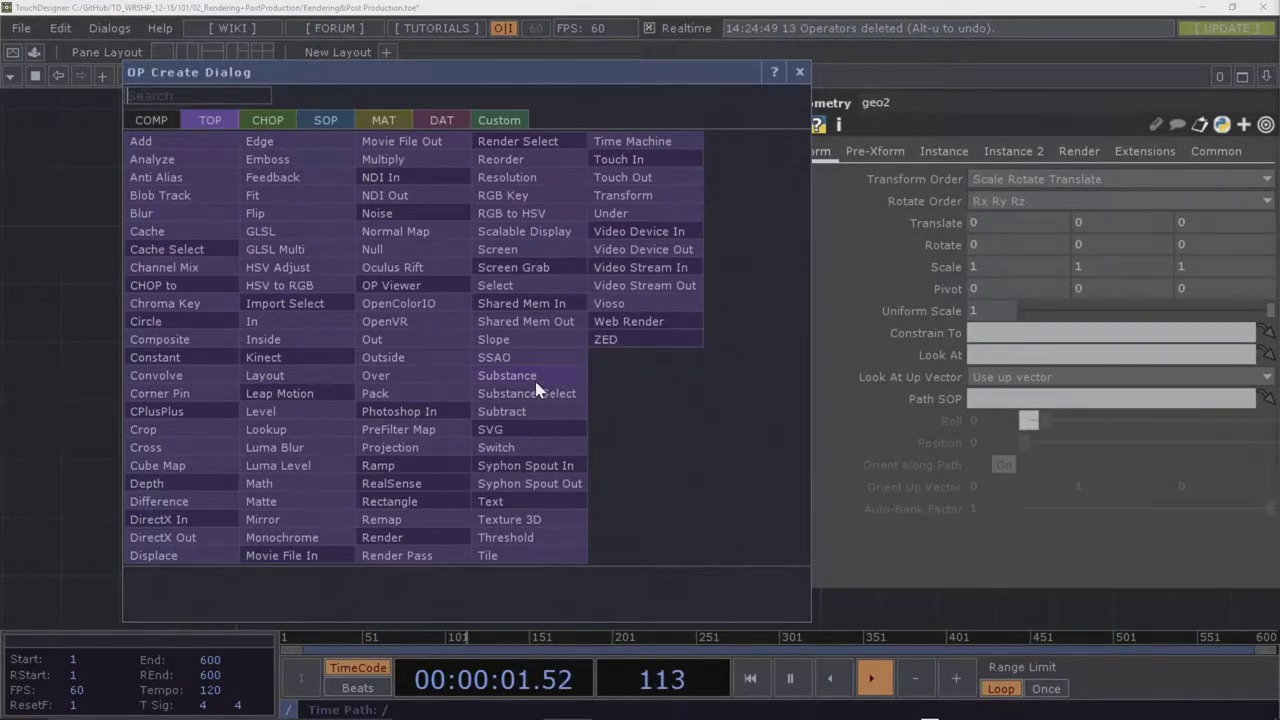
left_click(410, 538)
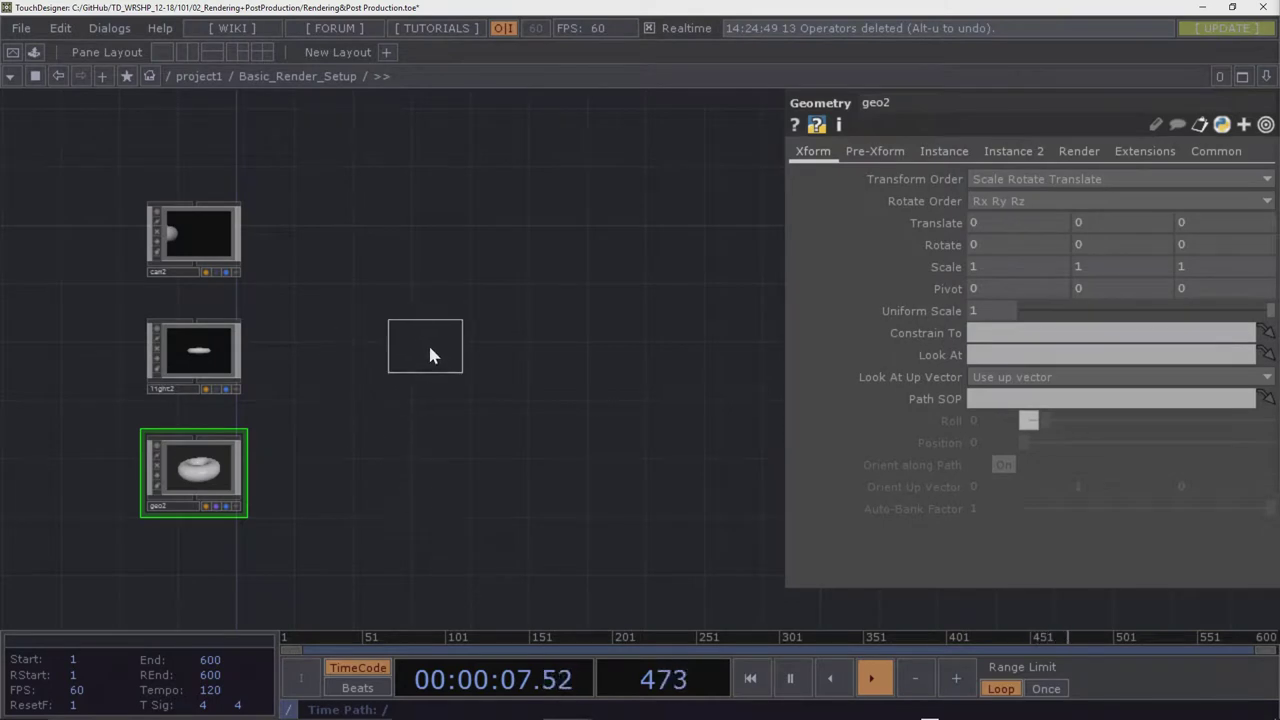
left_click(429, 348)
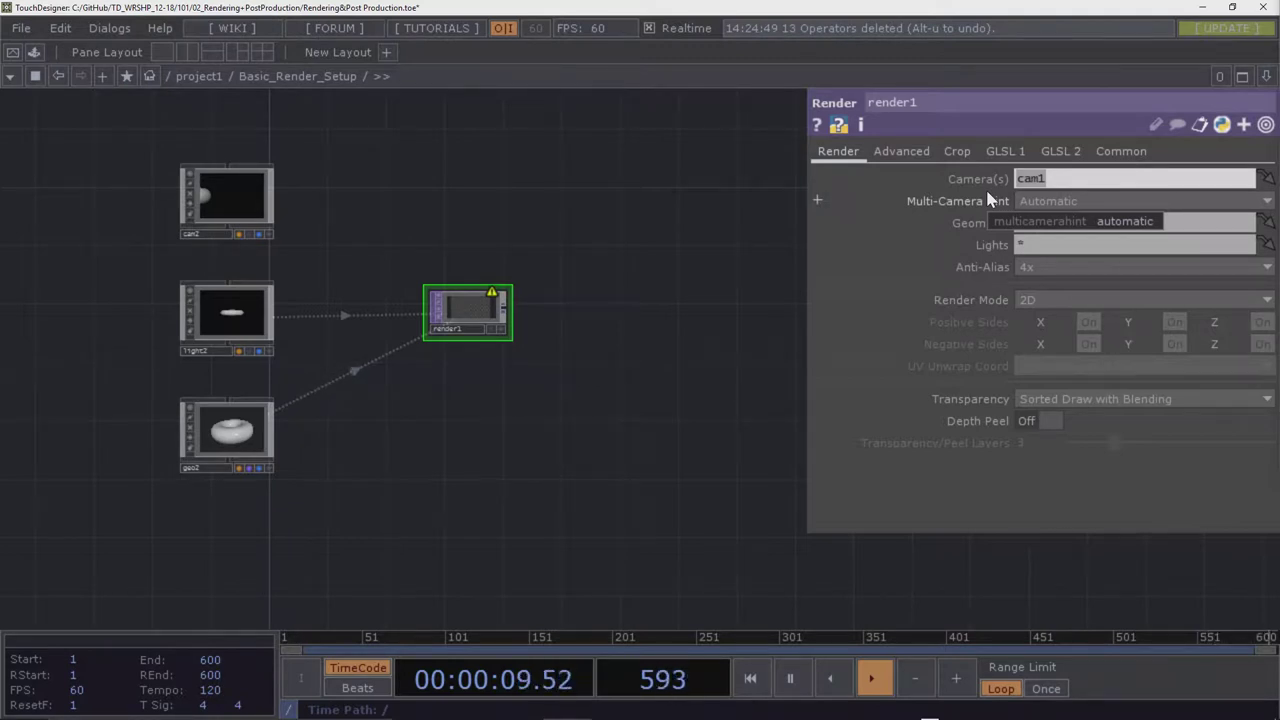
Set the Render TOP's Camera(s) parameter to * and assign geo2 as its Geometry
type("*")
key("Return")
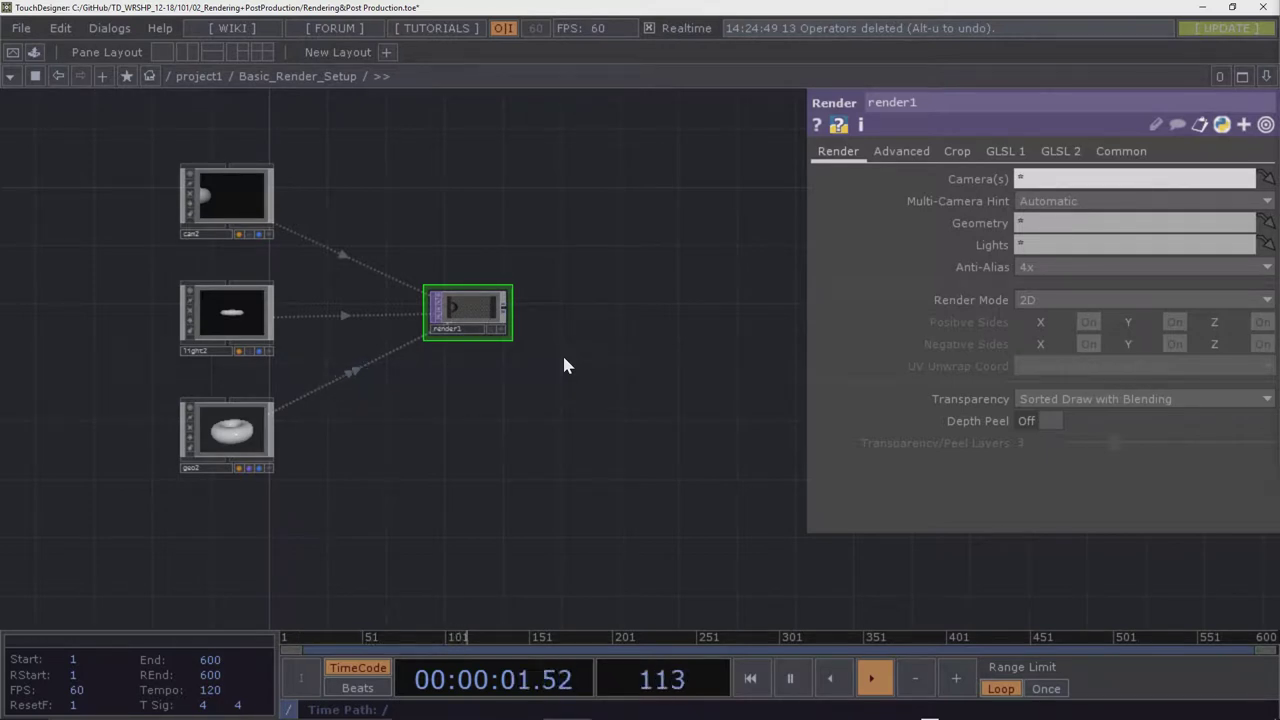
left_click(1034, 220)
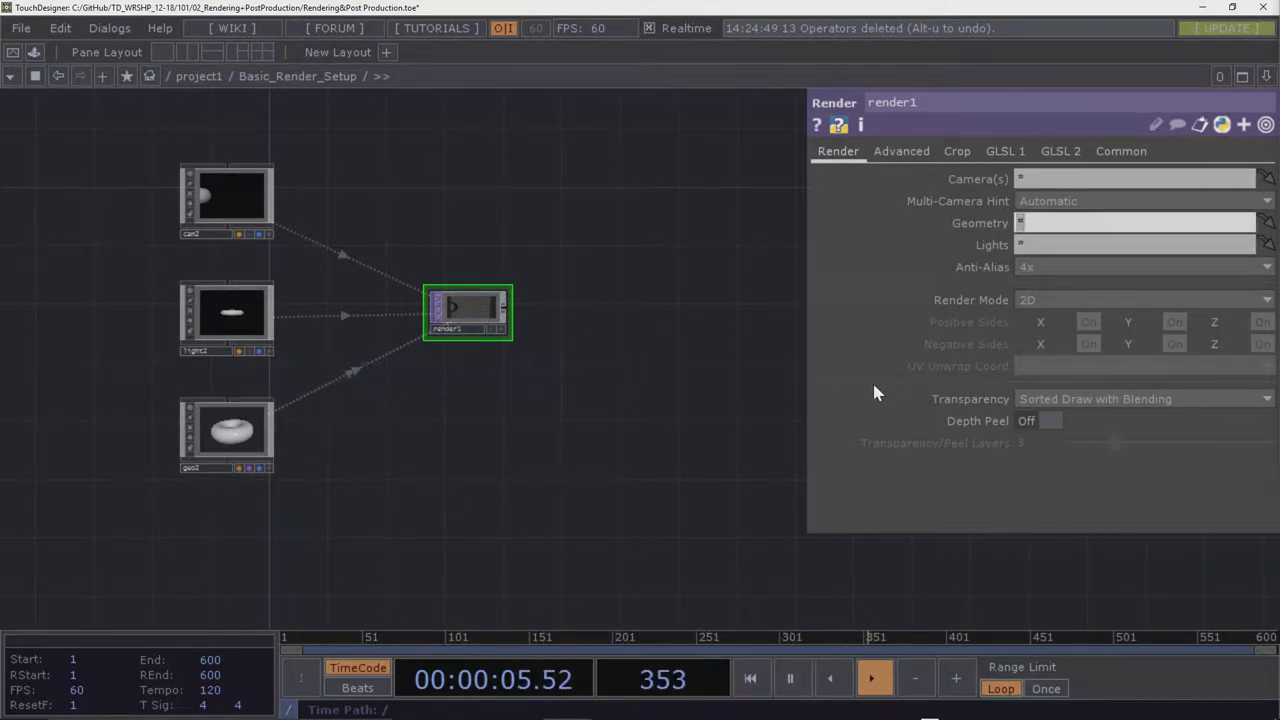
type("geo2")
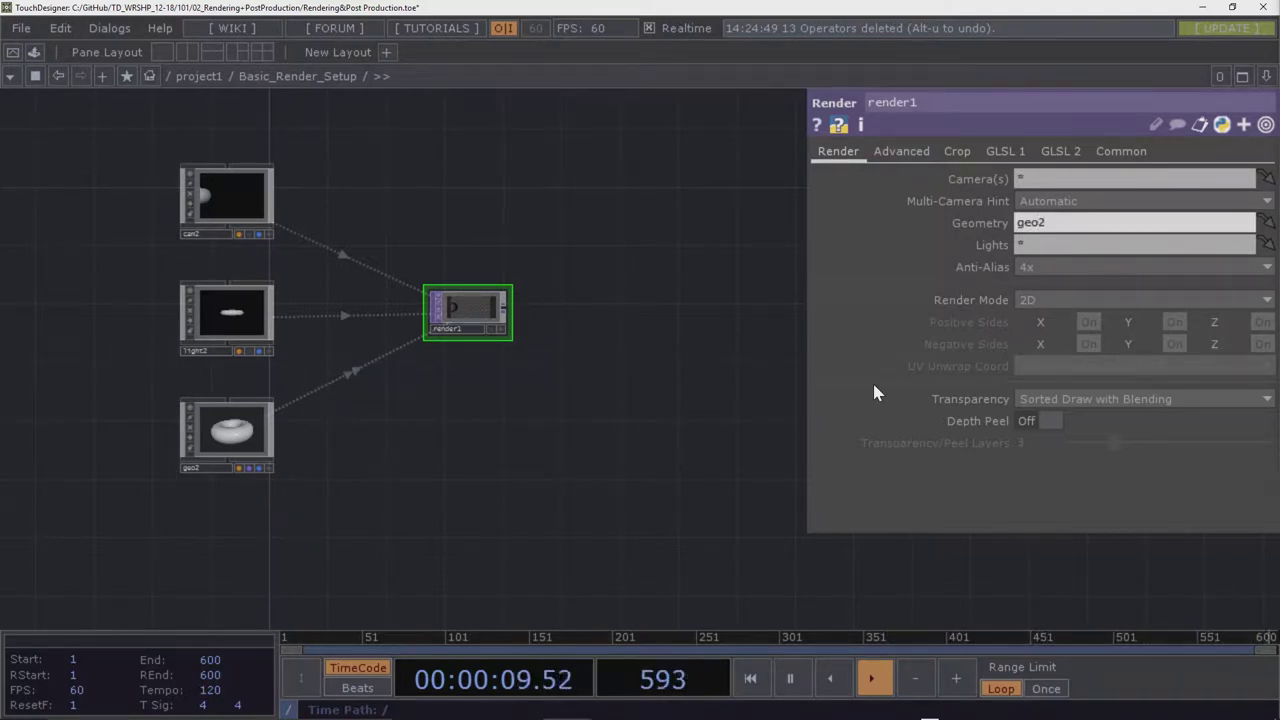
left_click_drag(230, 430, 1039, 222)
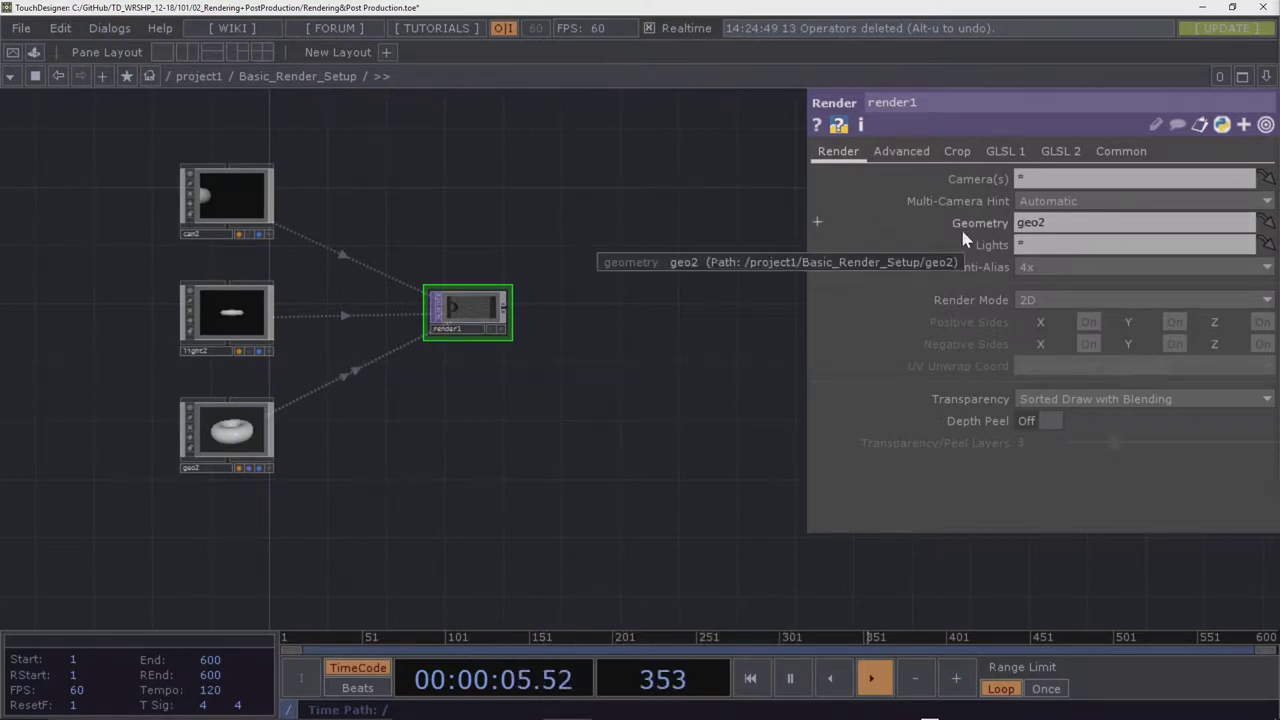
Place an In CHOP below the Render TOP and try to assign it to the Render TOP's Geometry parameter
key("Tab")
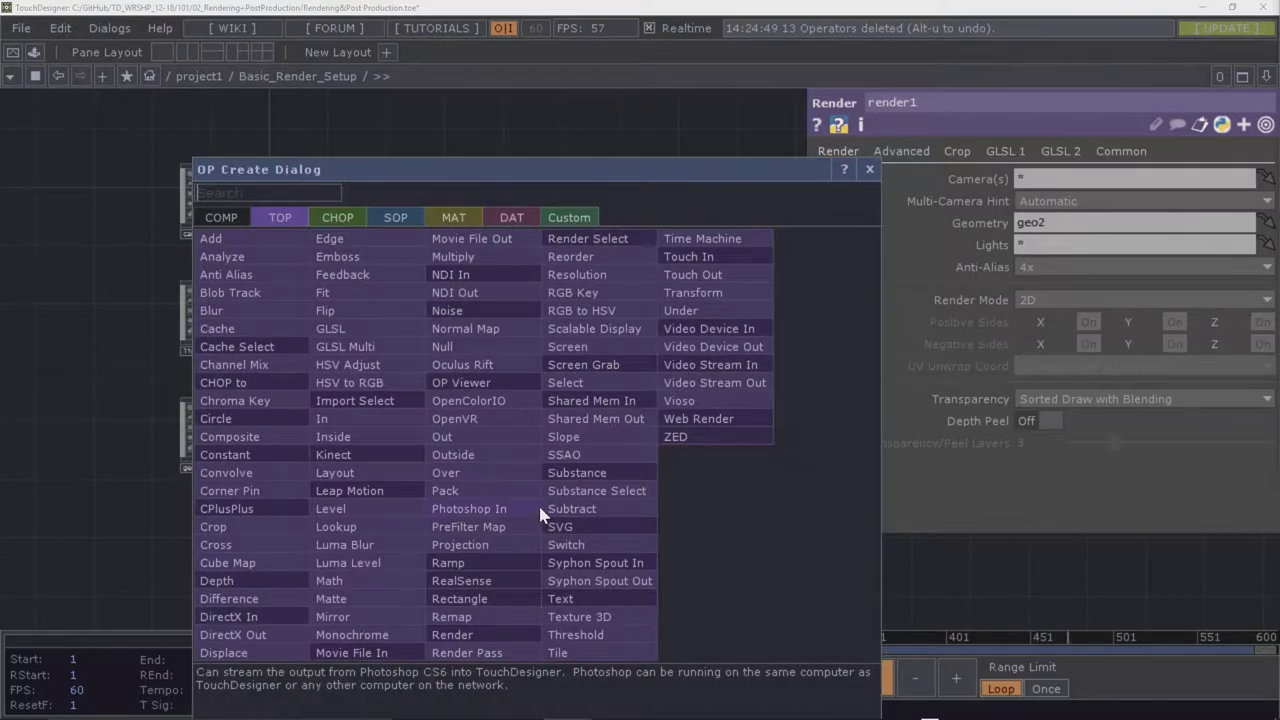
left_click(338, 217)
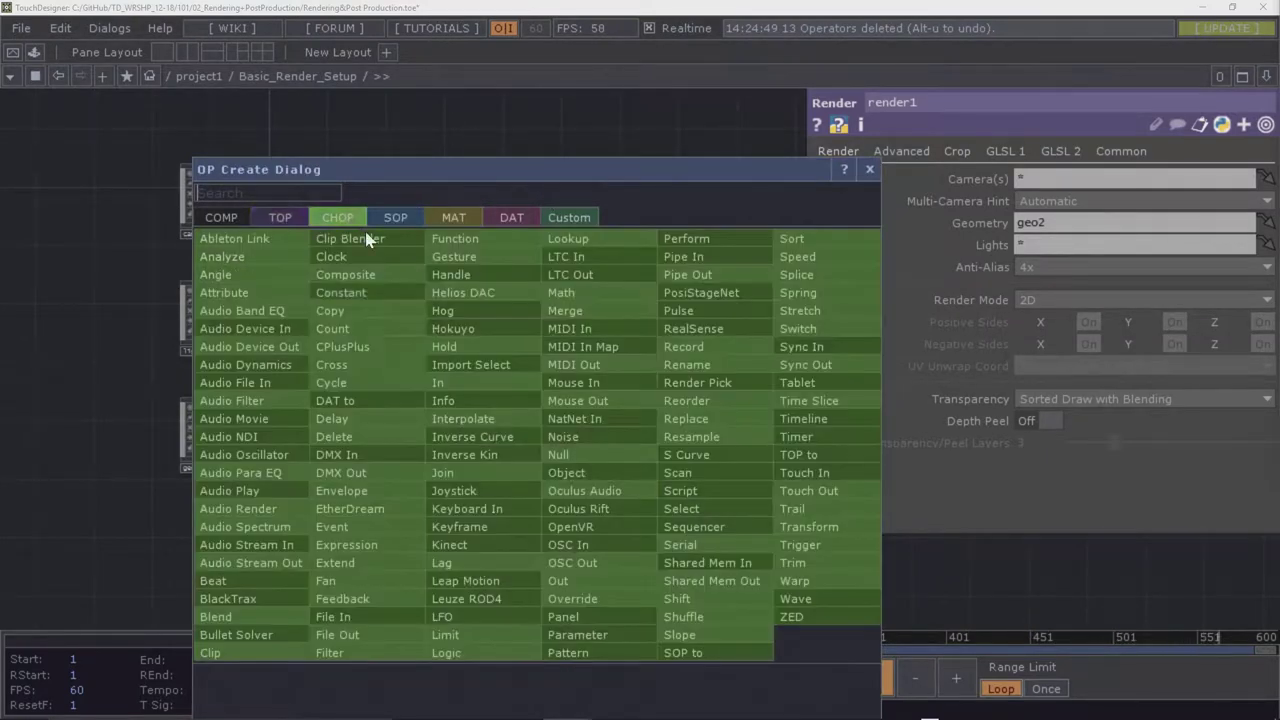
left_click(469, 391)
left_click(483, 426)
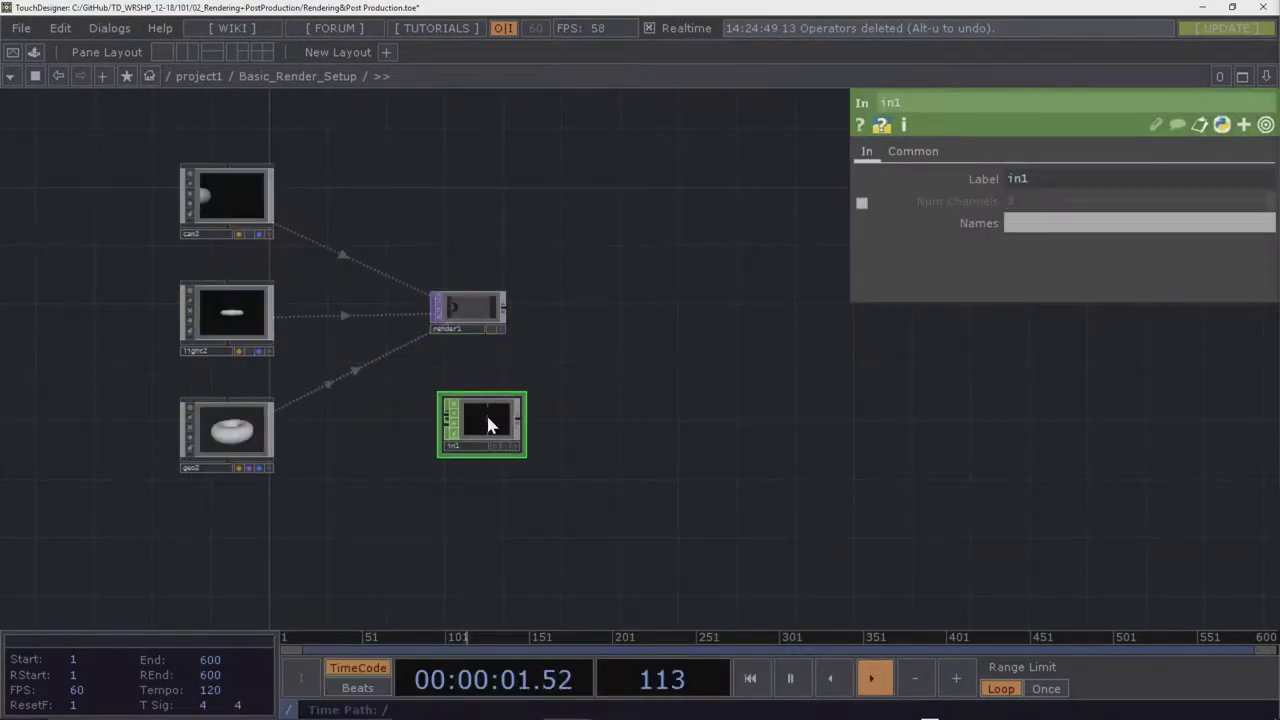
left_click(462, 313)
left_click_drag(484, 423, 1097, 229)
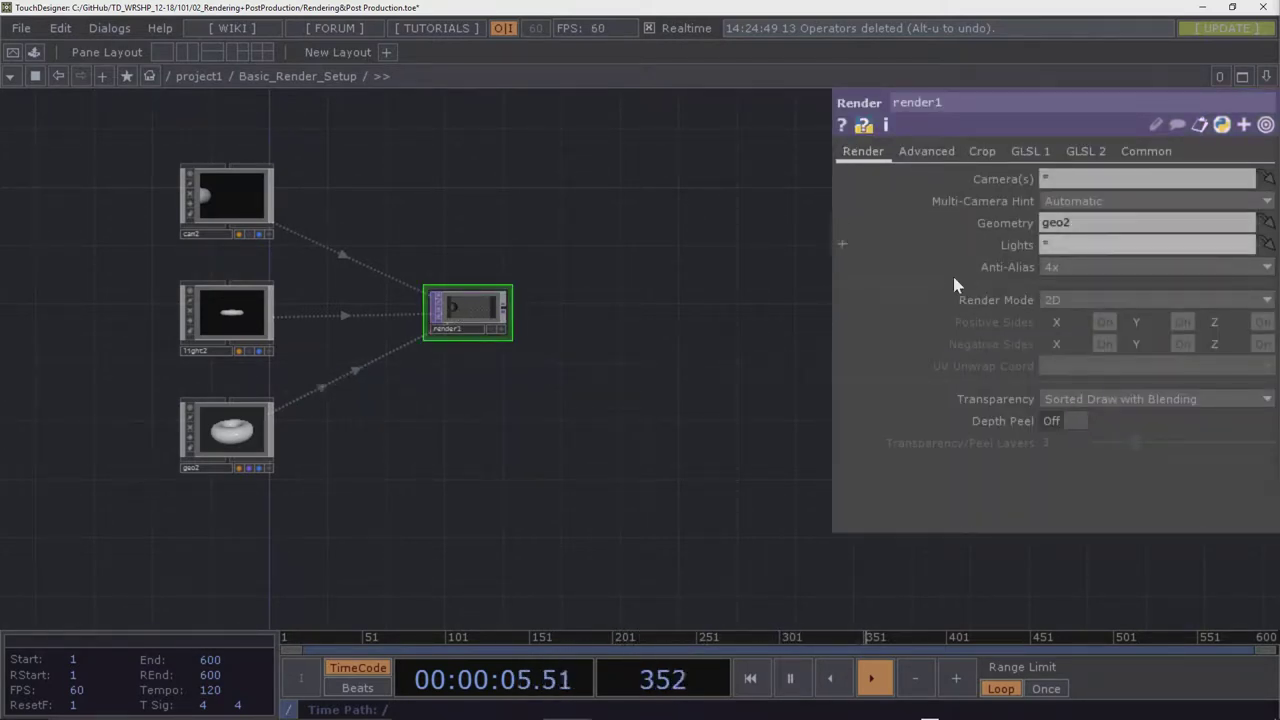
Delete the In CHOP from the network
left_click_drag(760, 372, 388, 398)
scroll(388, 398, "down", 4)
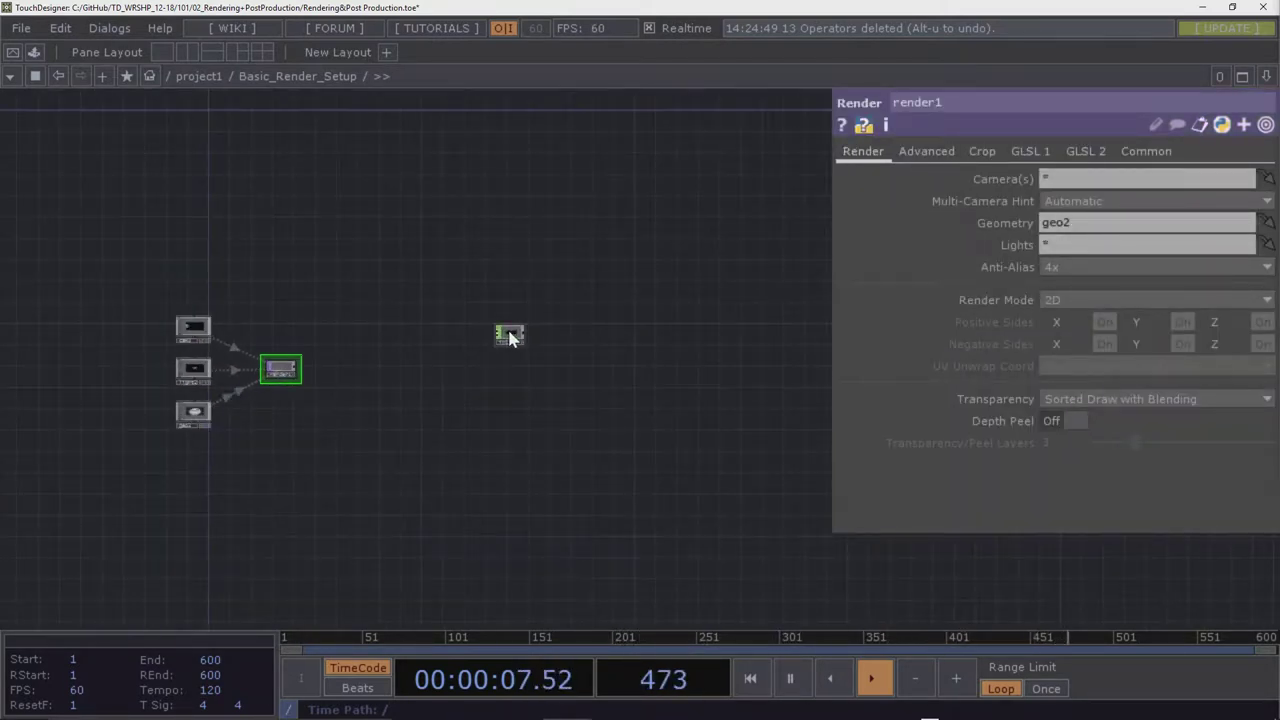
left_click(508, 334)
key("Delete")
scroll(366, 391, "up", 1)
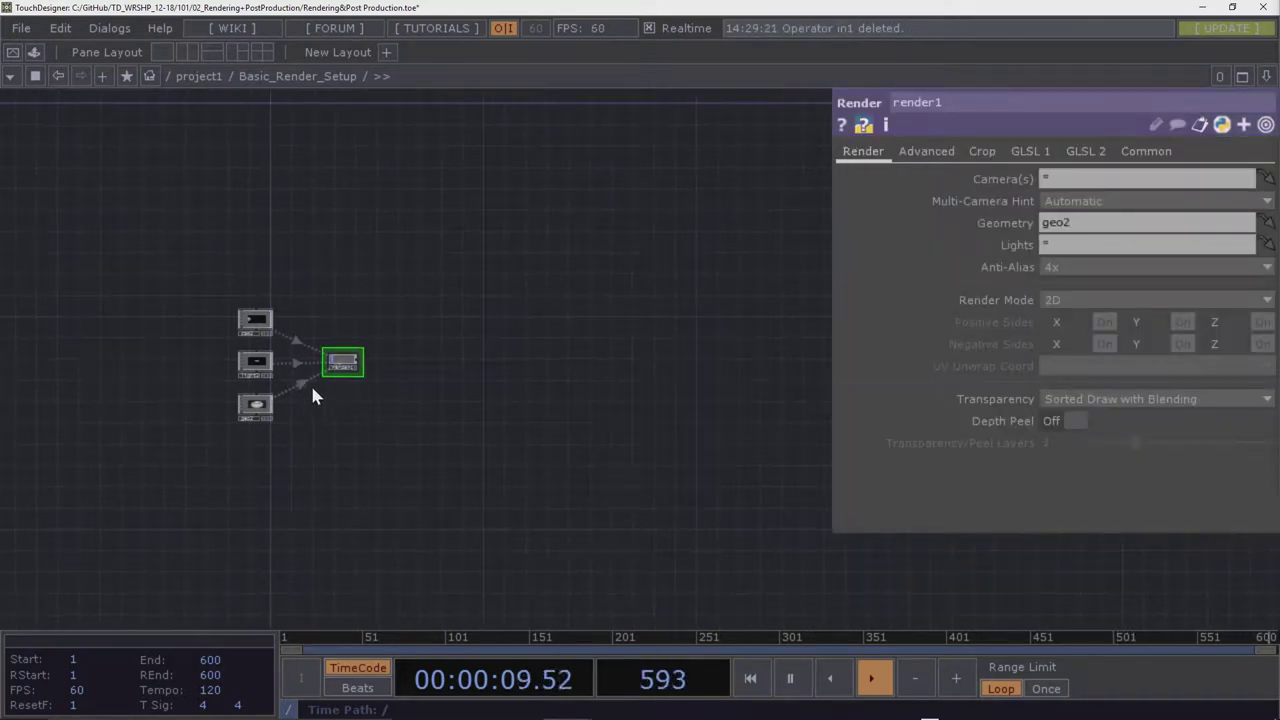
scroll(314, 391, "up", 3)
left_click_drag(373, 472, 366, 478)
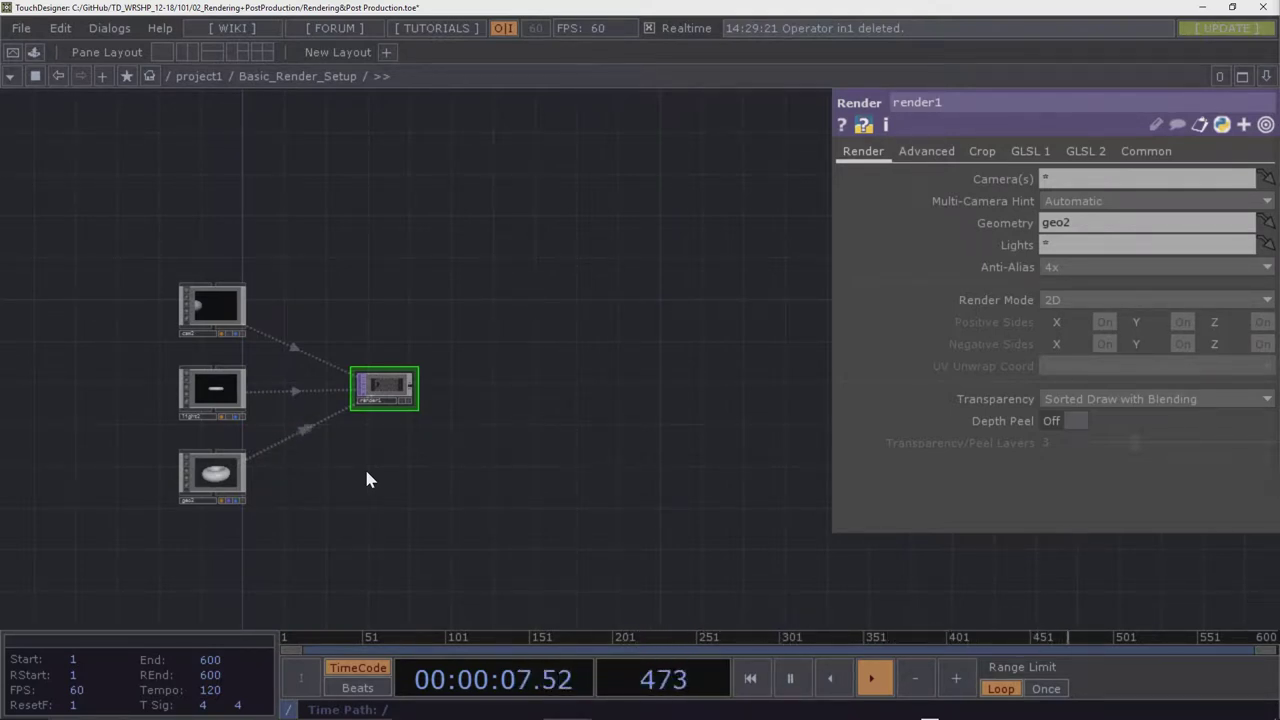
scroll(360, 440, "up", 4)
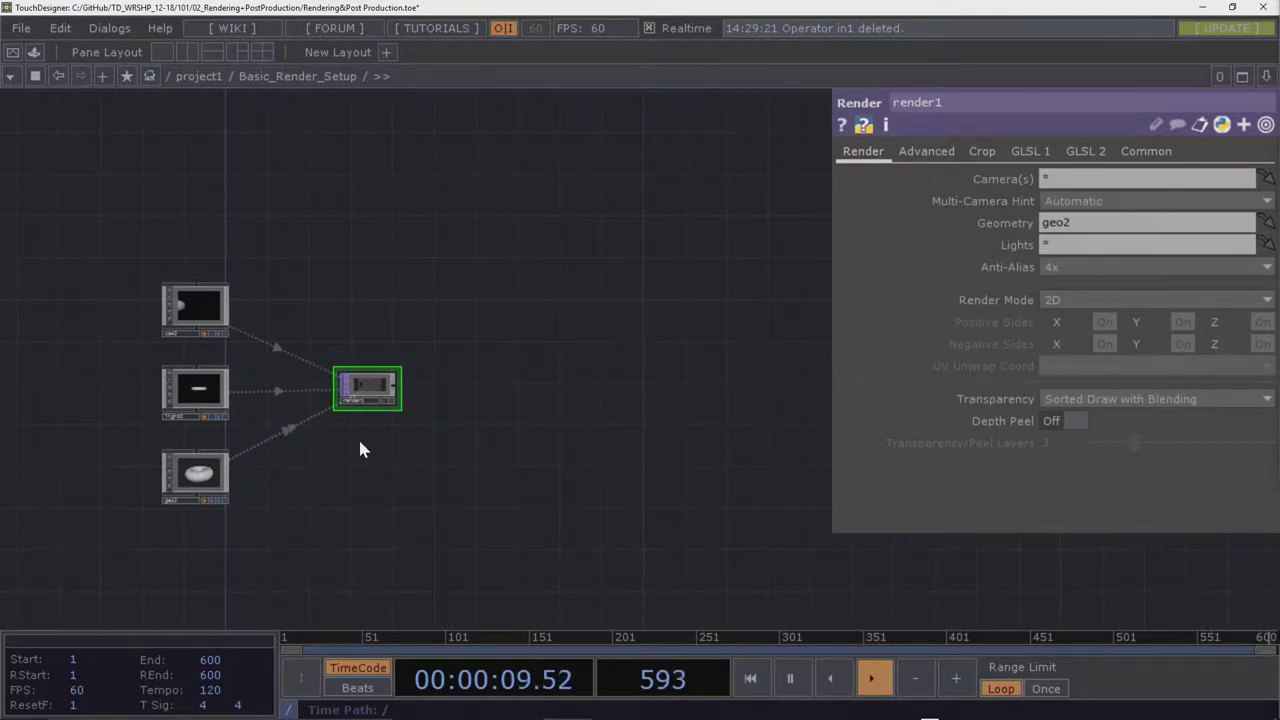
left_click_drag(327, 453, 393, 448)
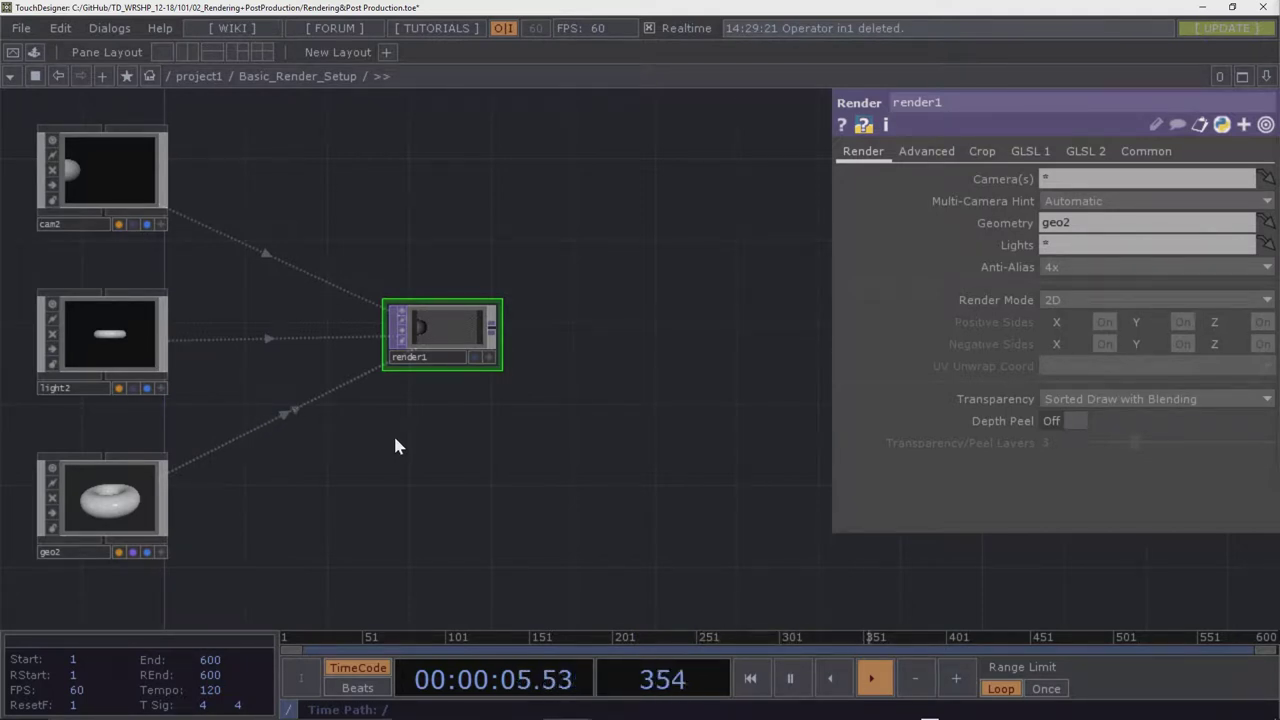
left_click_drag(393, 448, 416, 454)
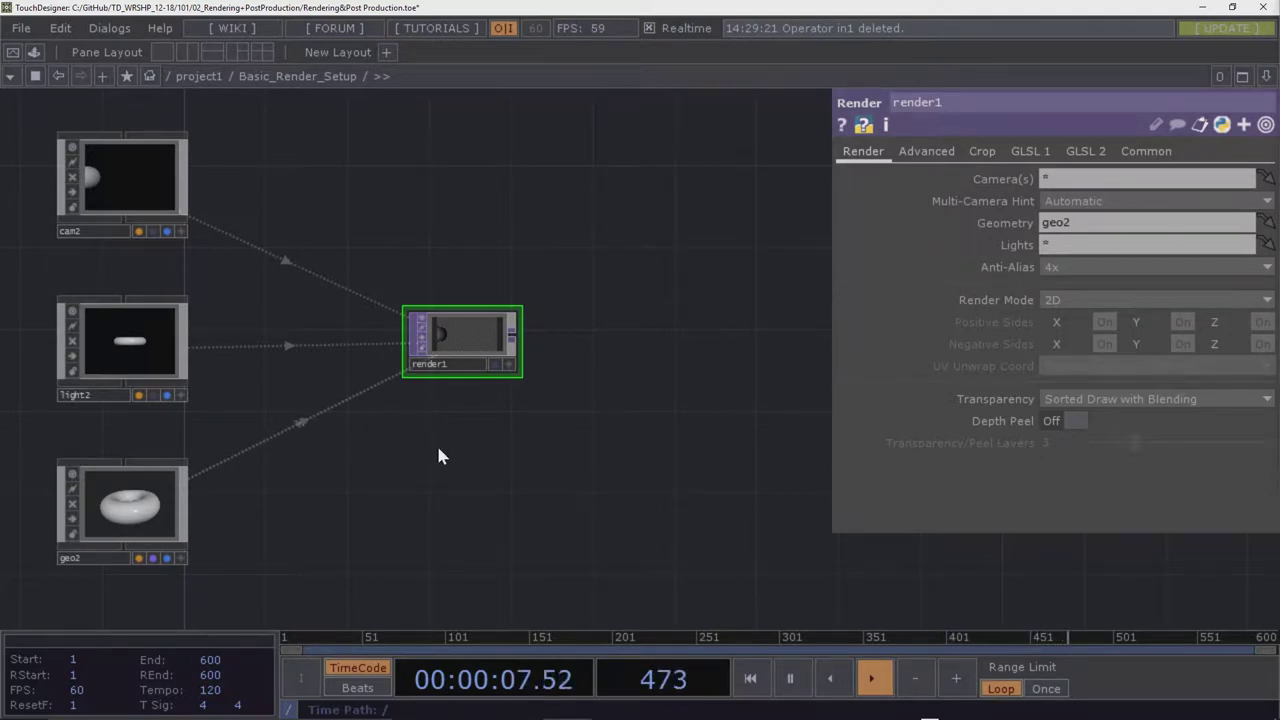
left_click_drag(437, 451, 446, 466)
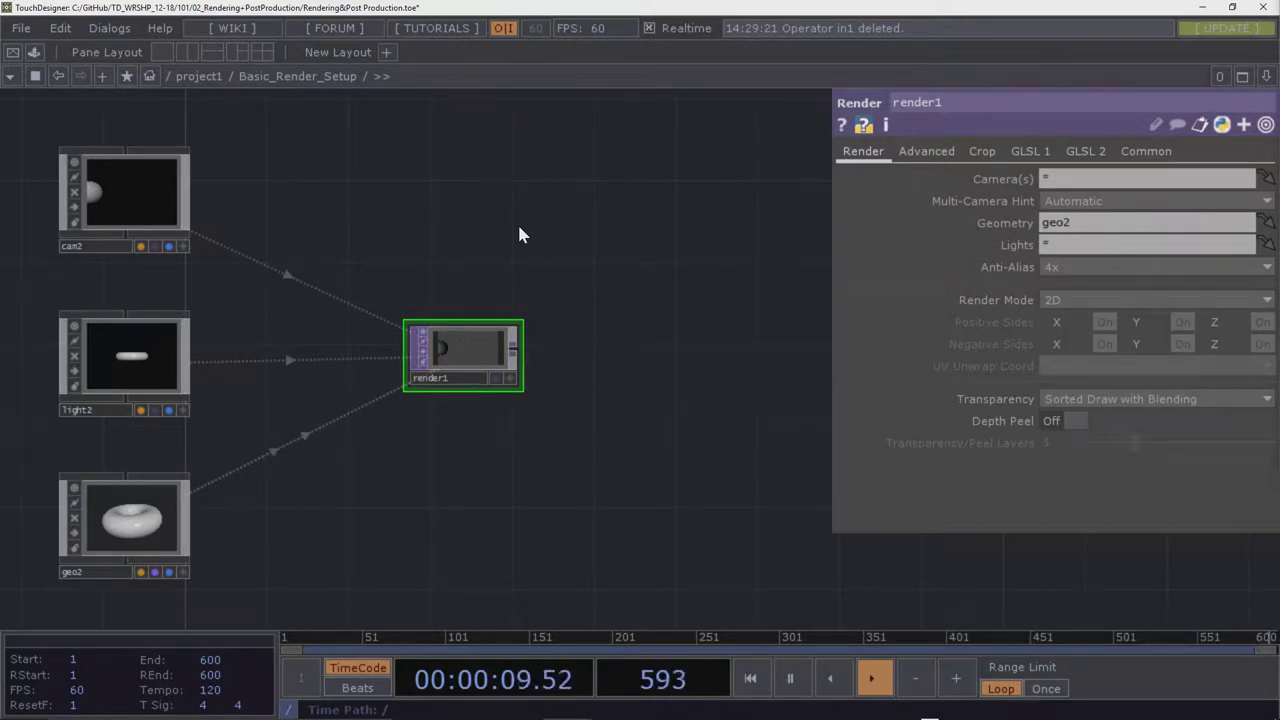
left_click_drag(516, 230, 508, 236)
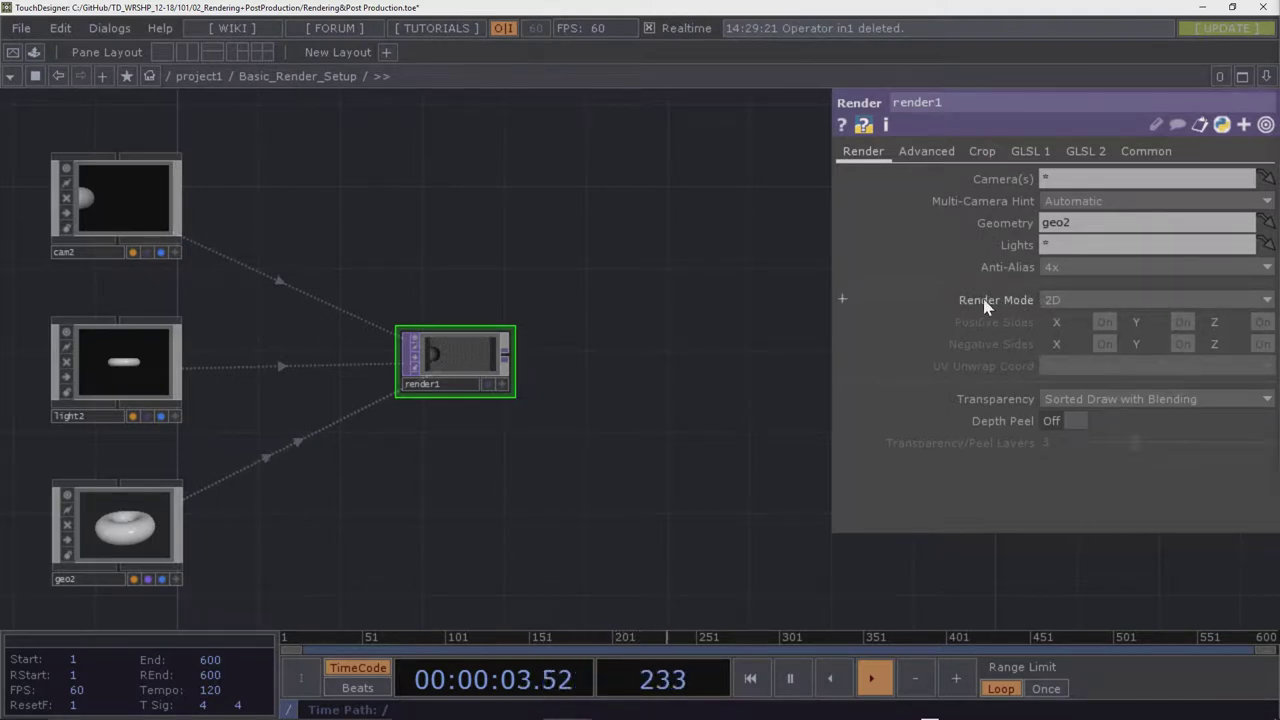
Set the Render TOP's Render Mode to Cube Map and inspect the unfolded render up close
left_click(1076, 301)
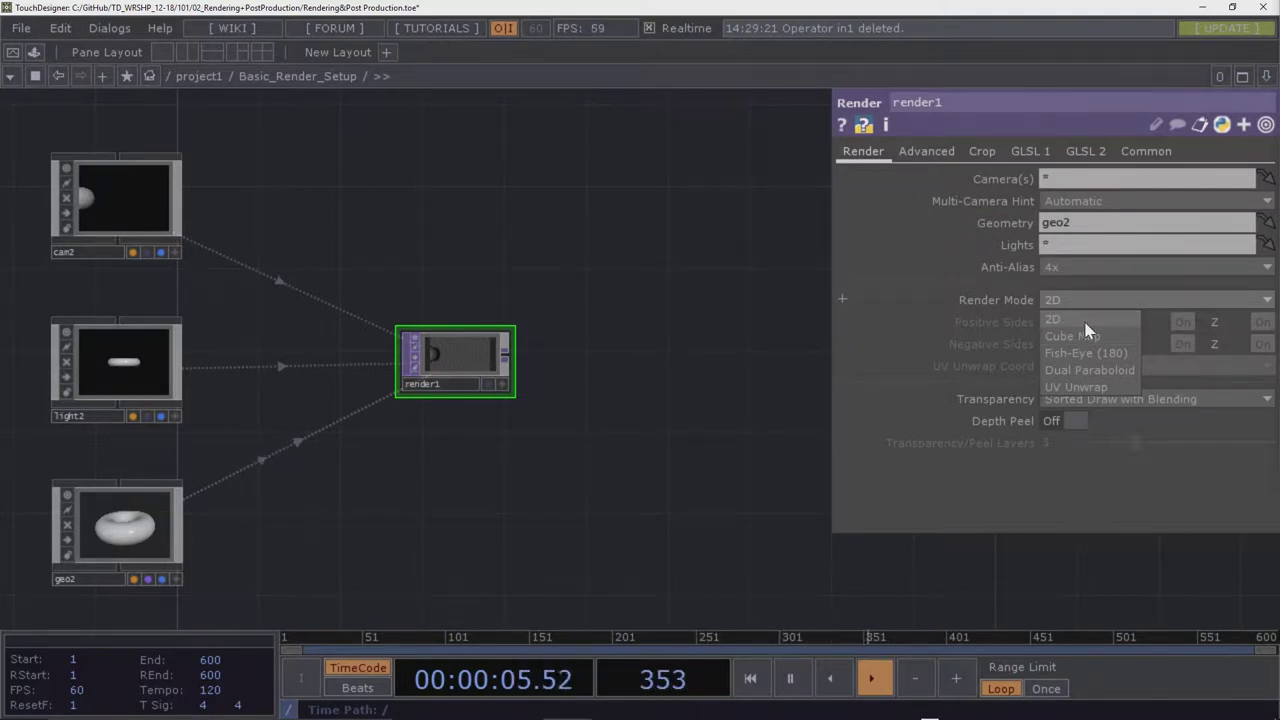
left_click(1080, 336)
scroll(450, 375, "up", 5)
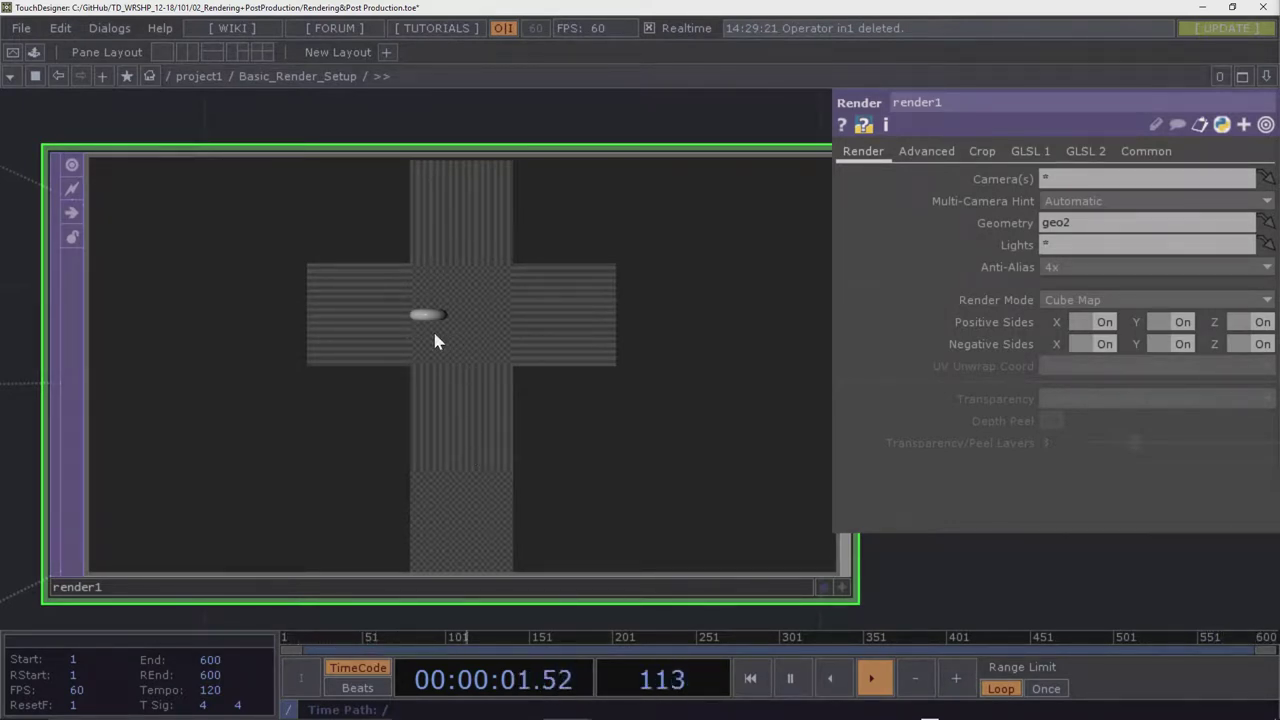
scroll(435, 341, "down", 5)
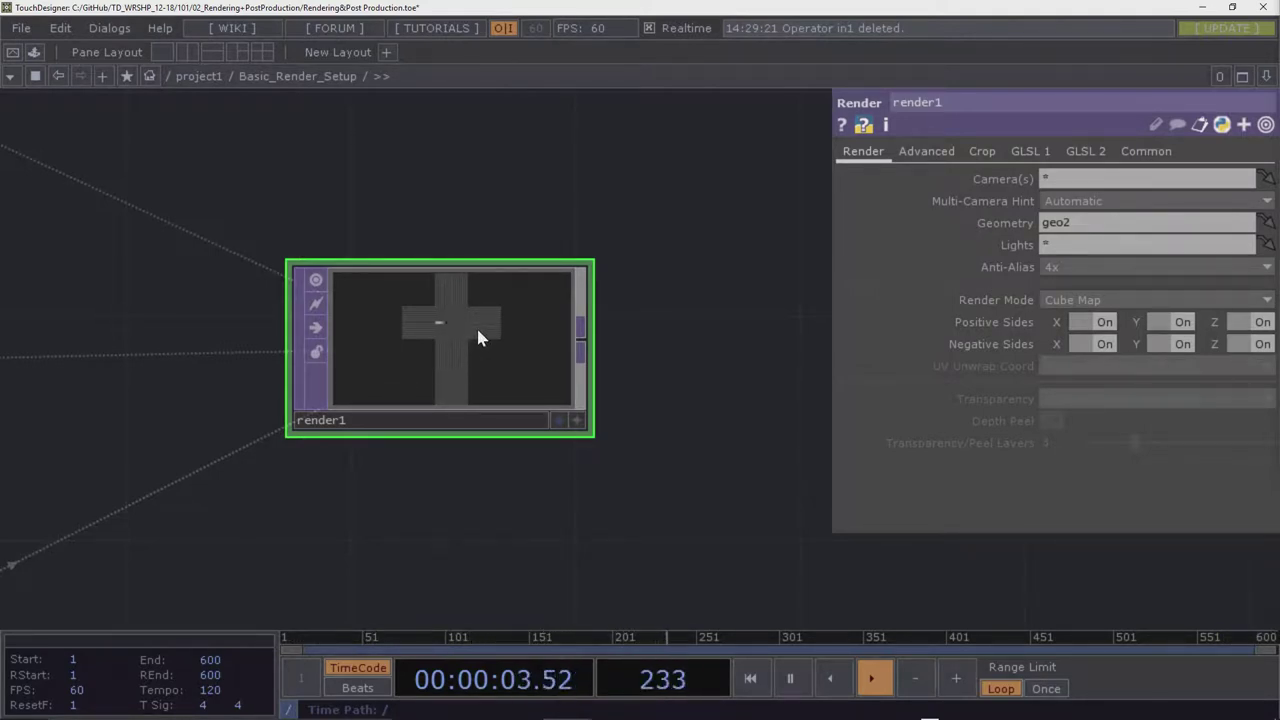
Preview the Render TOP's Fish-Eye (180) render mode, followed by UV Unwrap
left_click(1118, 300)
left_click(1113, 347)
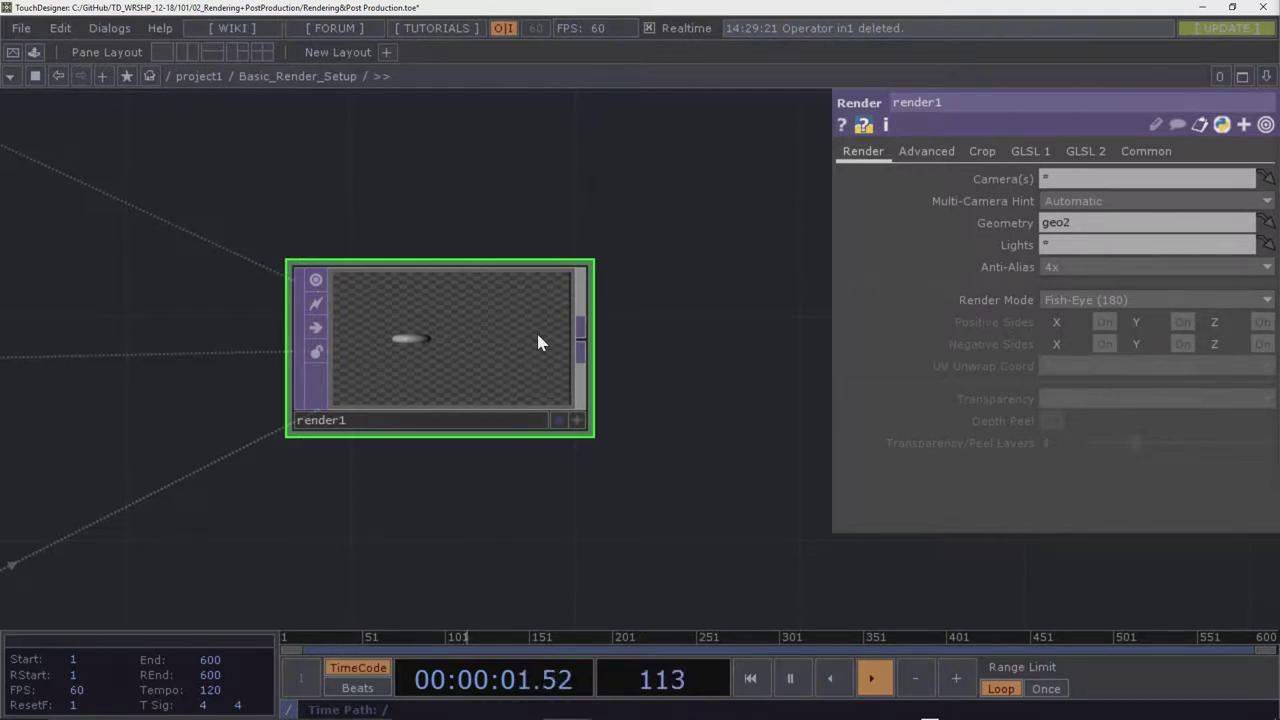
left_click(1078, 305)
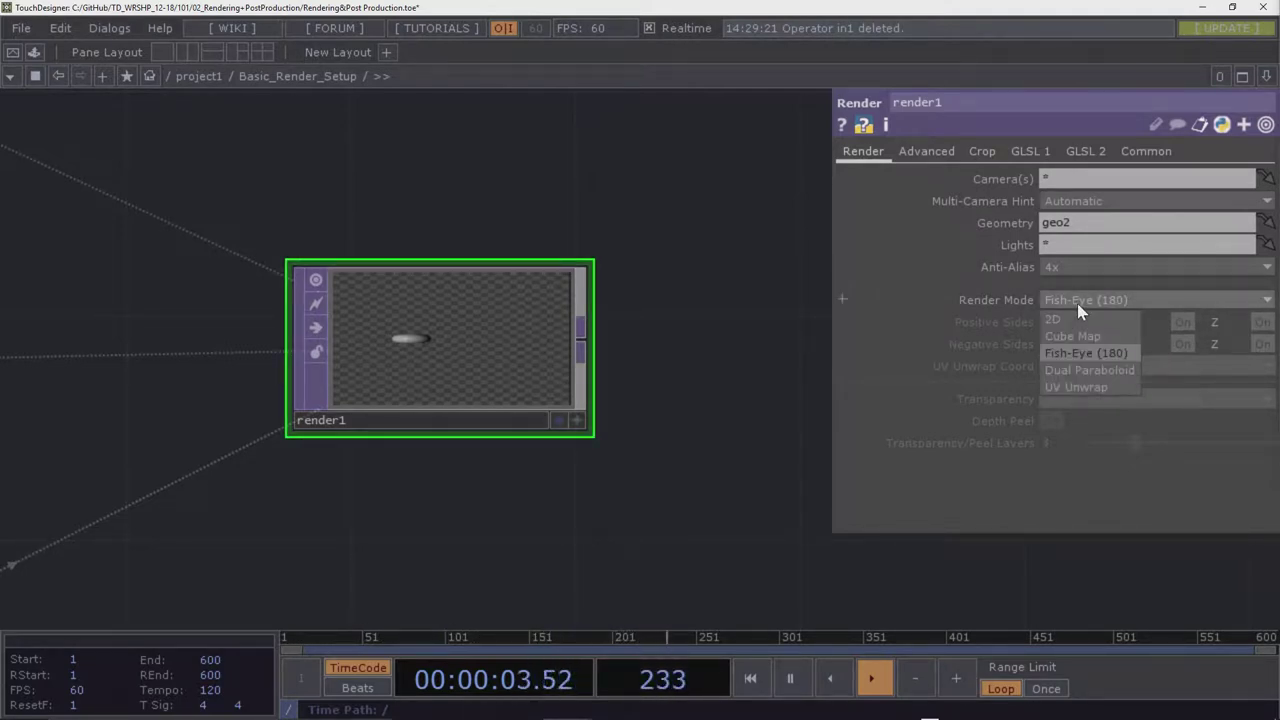
left_click(1081, 387)
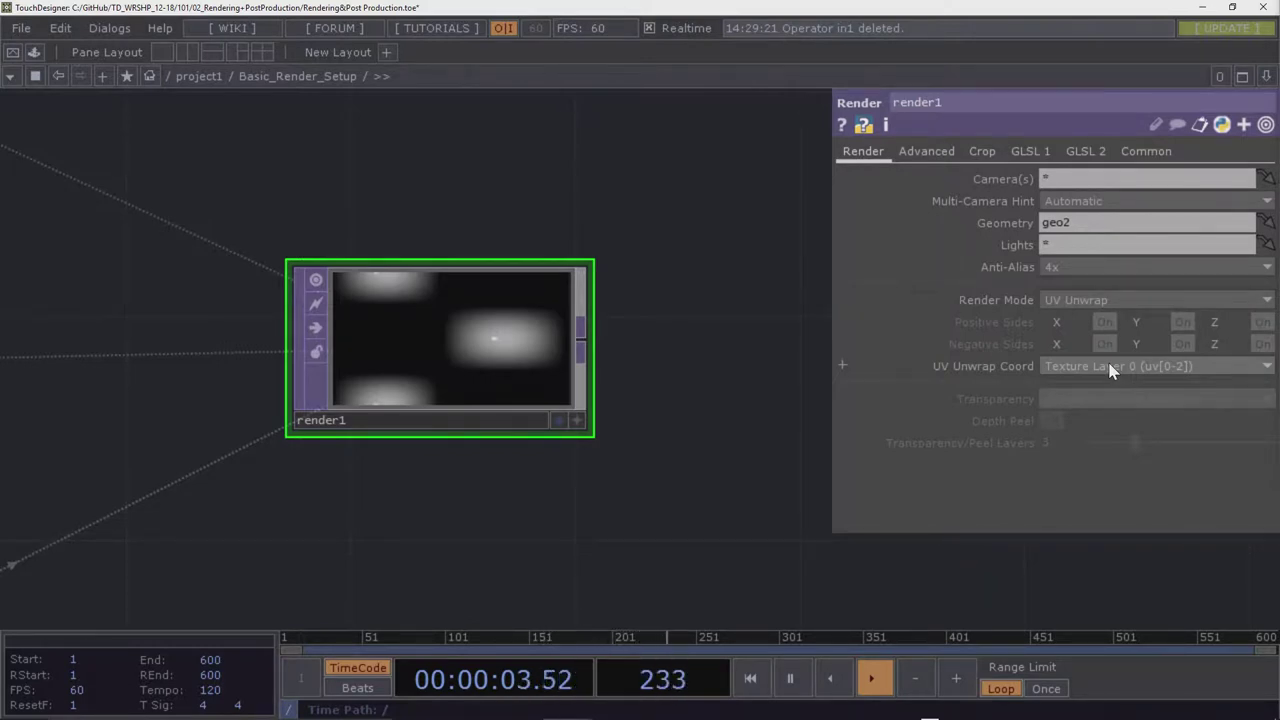
Look at the UV Unwrap Coord options and set the Render Mode back to 2D
left_click(1110, 369)
left_click(1110, 370)
left_click(1050, 299)
left_click(1062, 318)
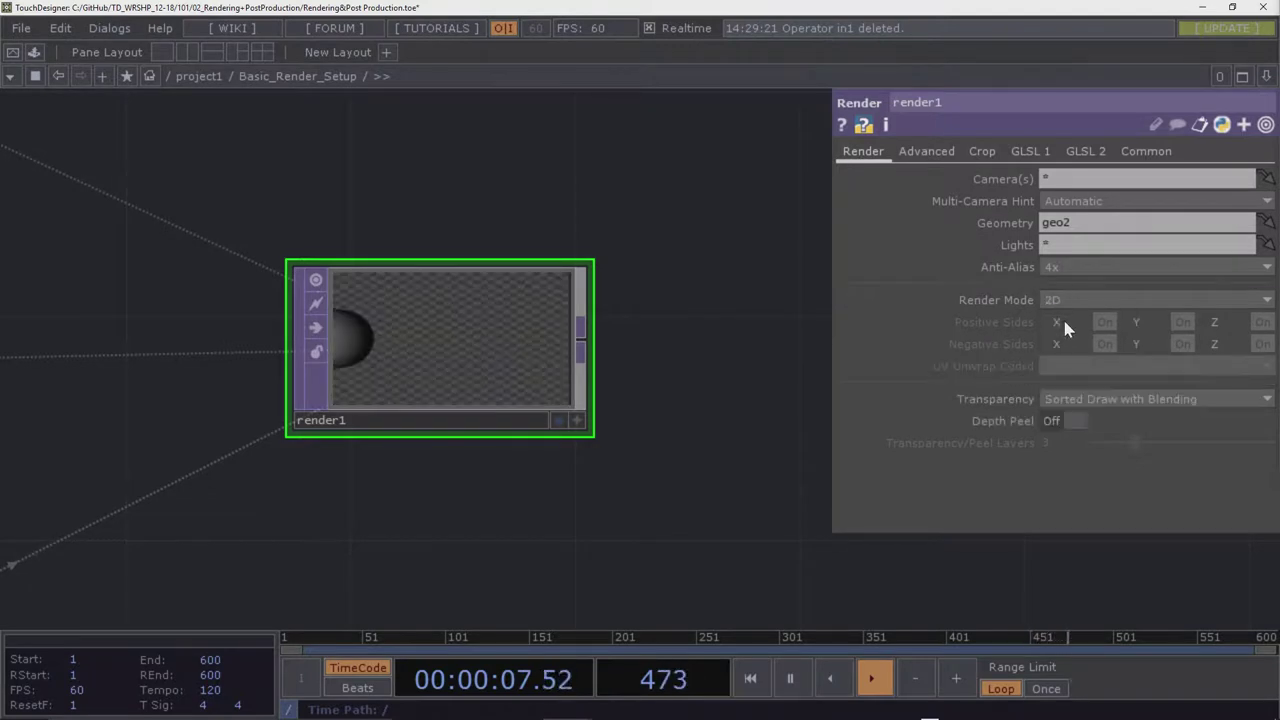
Review the Render TOP's Advanced parameters and its Common settings for resolution, aspect and pixel format
left_click_drag(767, 357, 692, 368)
left_click(925, 160)
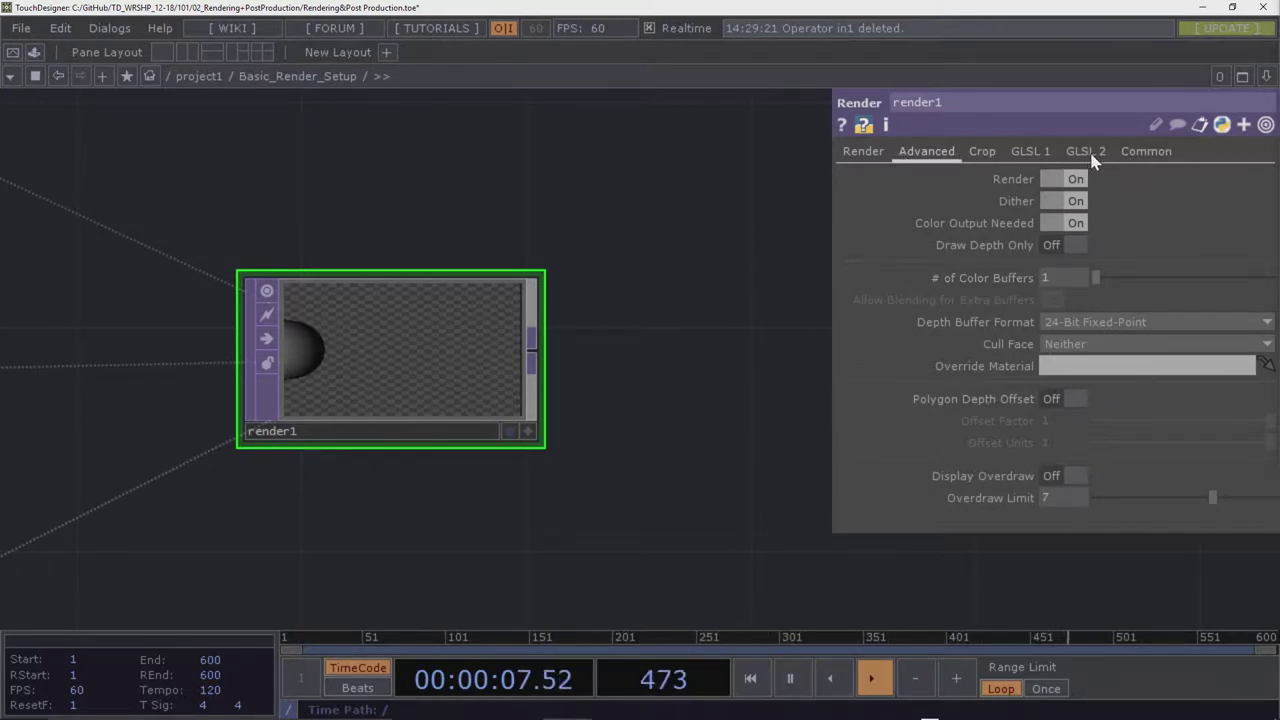
left_click(1146, 156)
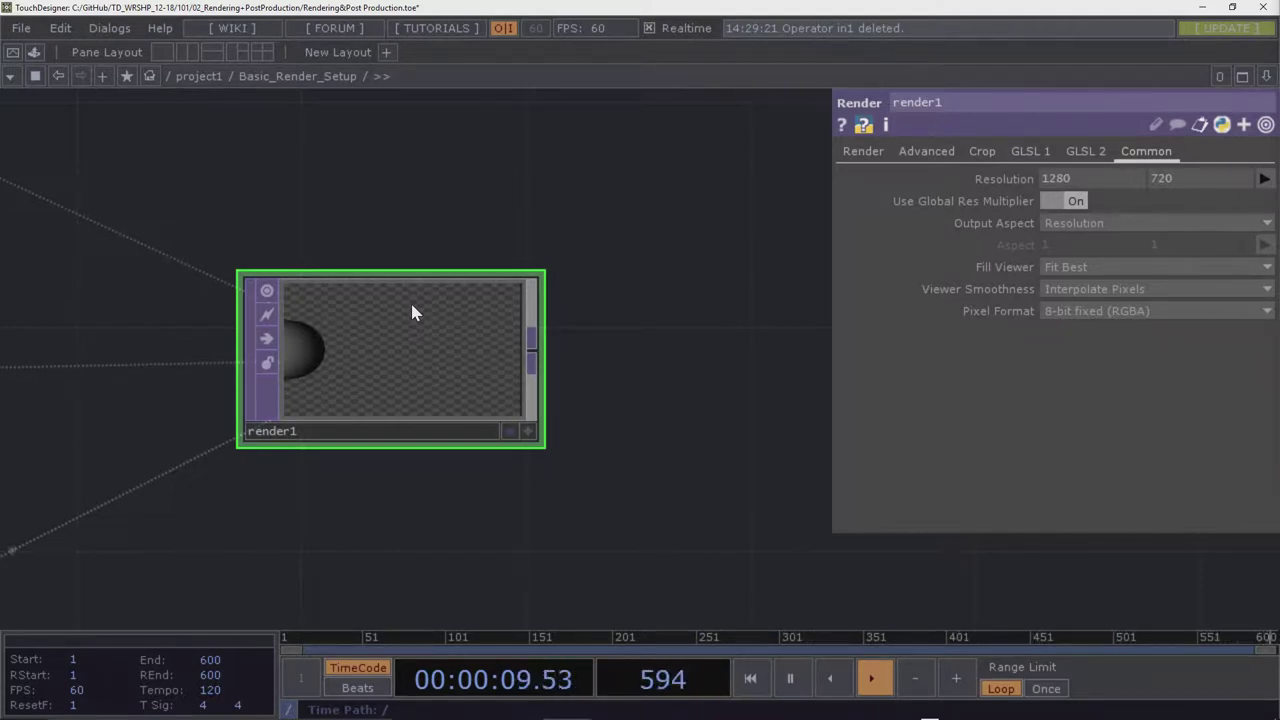
scroll(441, 294, "down", 3)
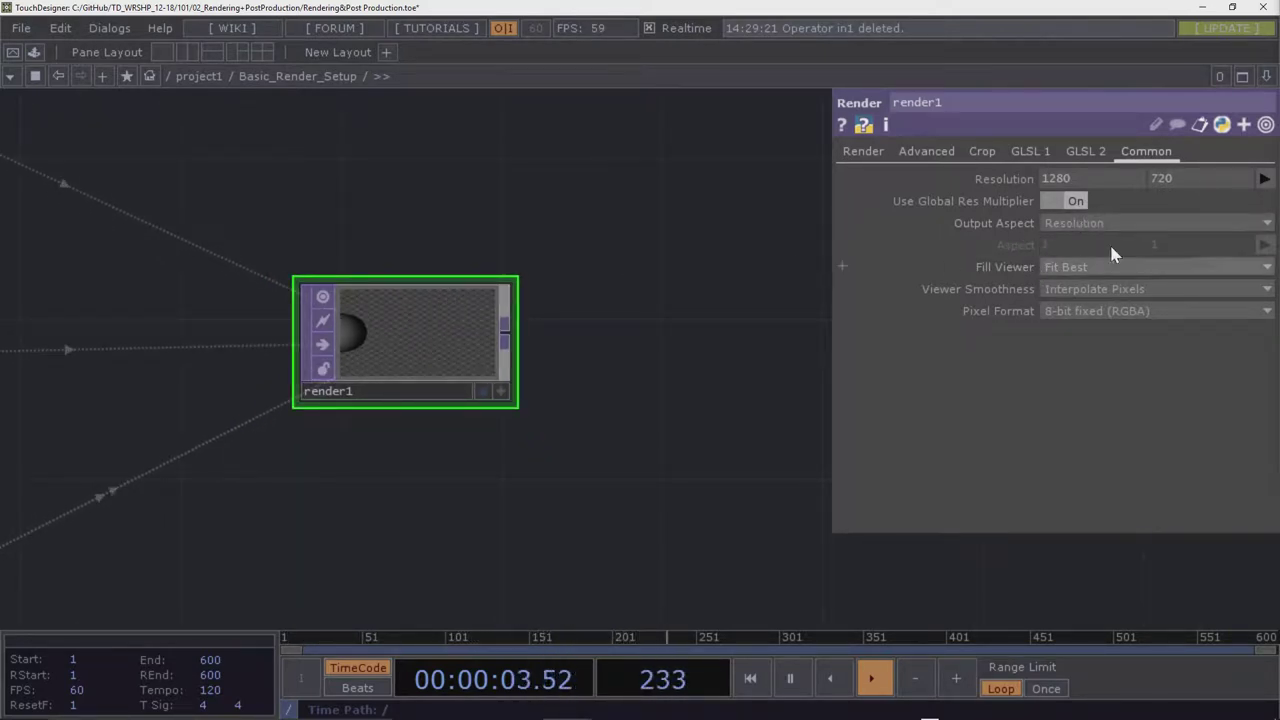
Examine the Render TOP's Pixel Format setting and view the whole render network
left_click(1068, 313)
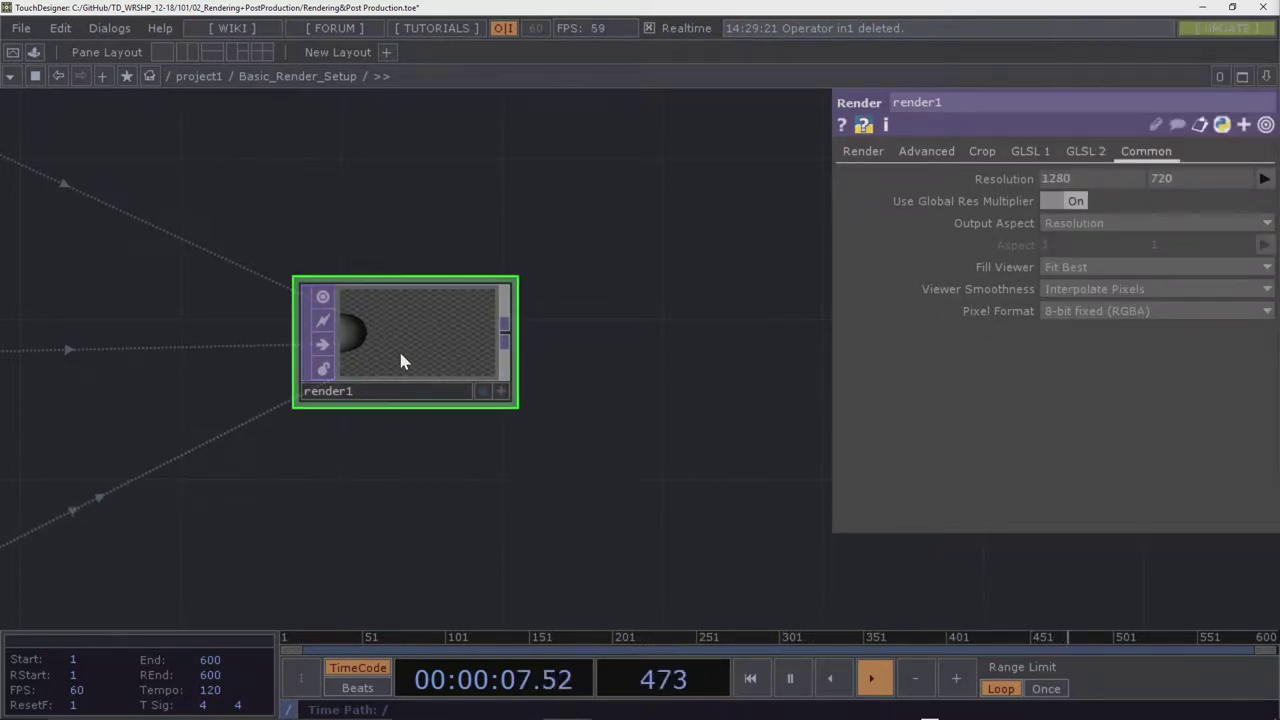
scroll(391, 357, "down", 5)
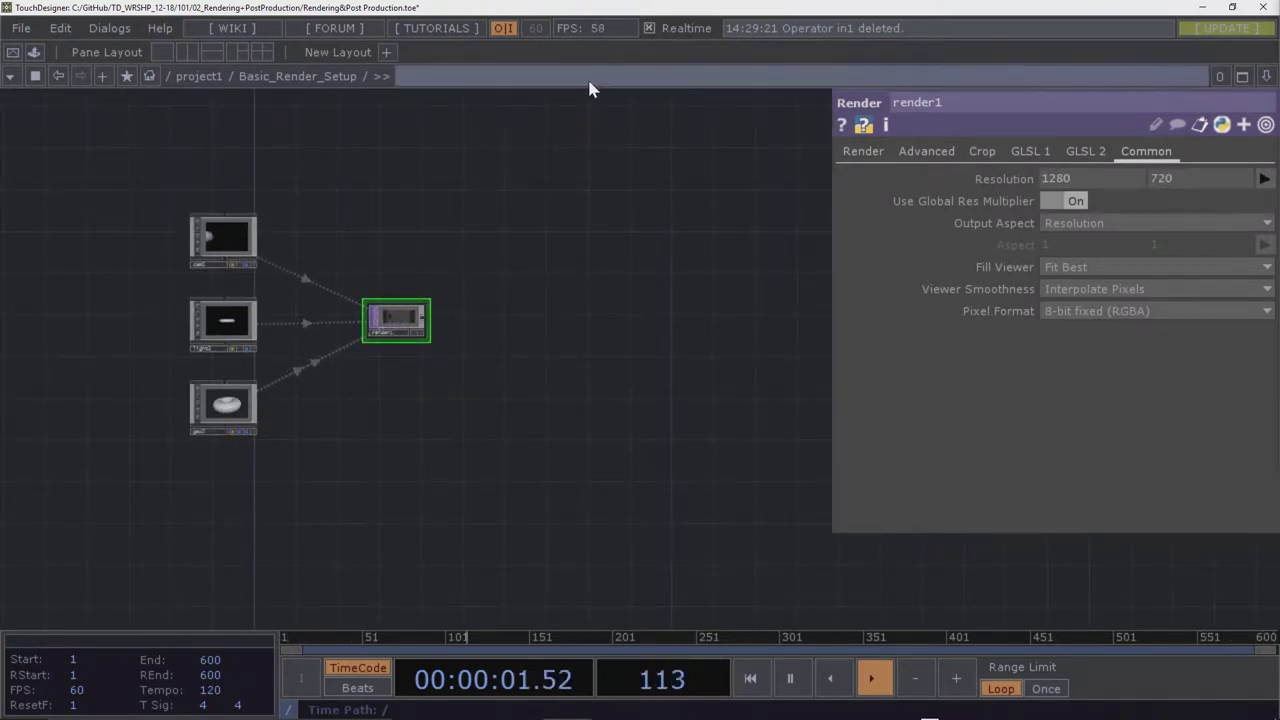
left_click_drag(380, 383, 389, 421)
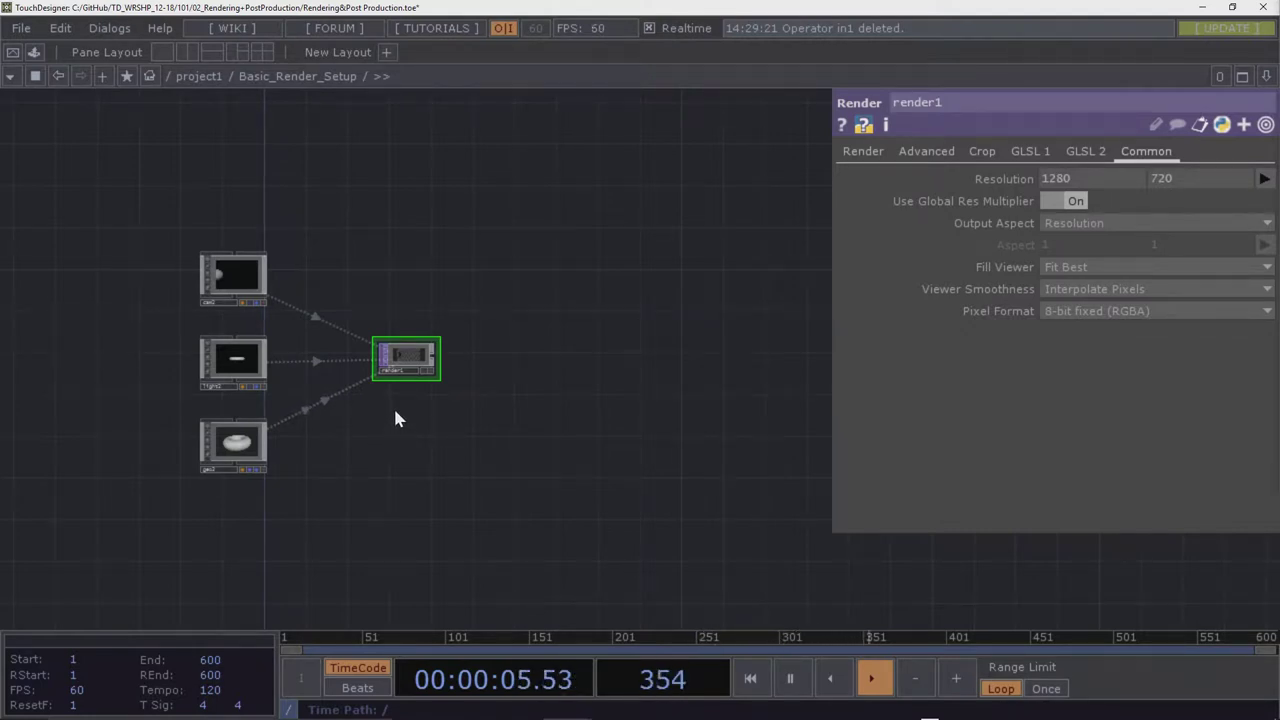
double_click(378, 8)
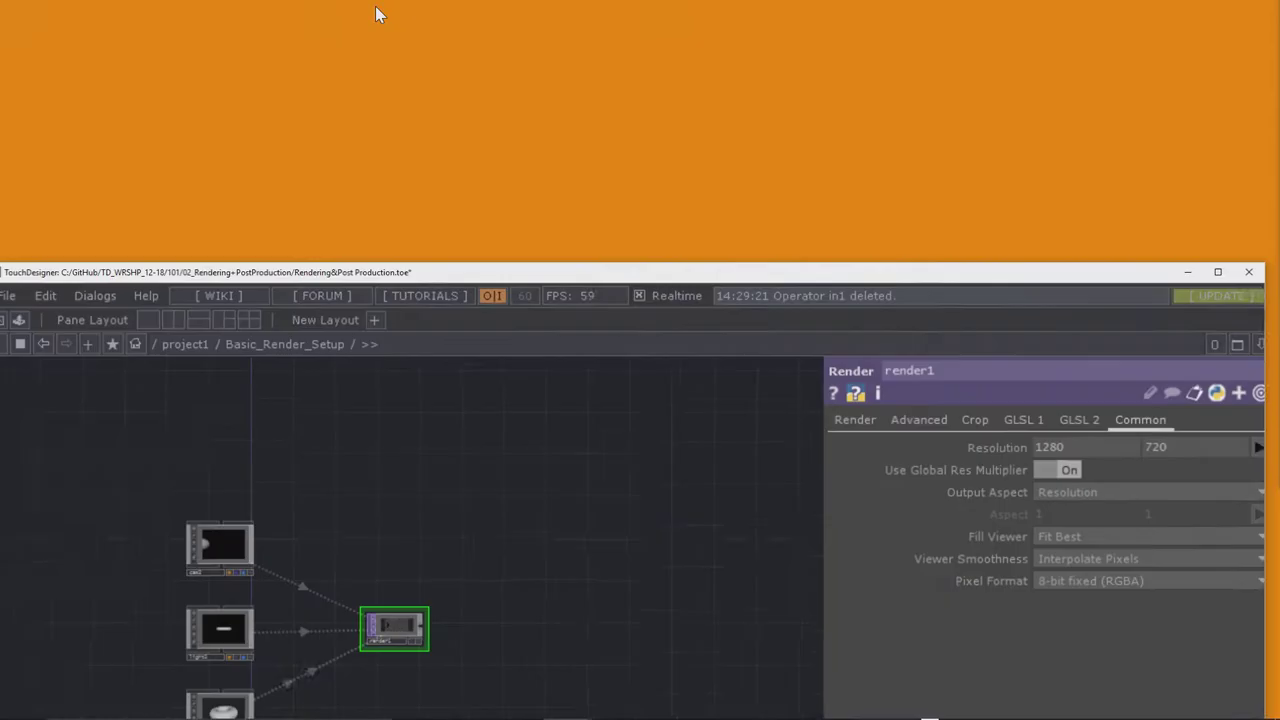
double_click(402, 279)
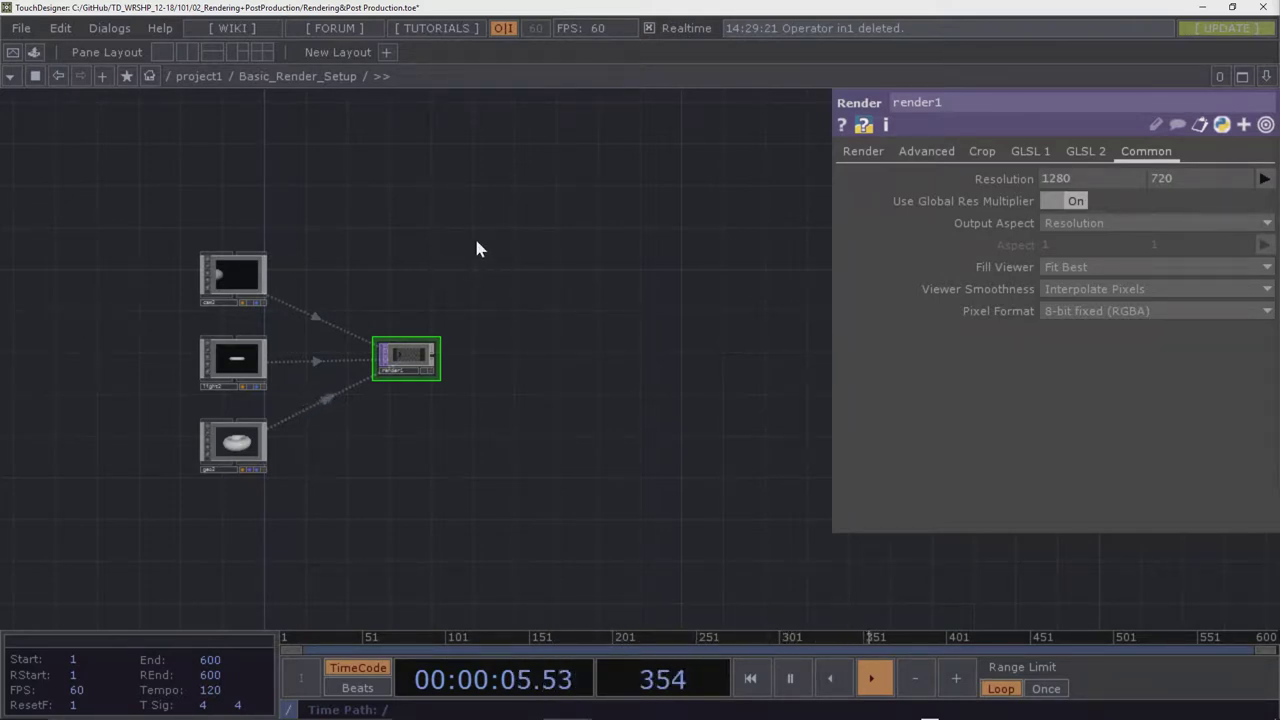
Connect a Null TOP to the Render TOP's output, placing it in line after the render
left_click_drag(577, 314, 509, 320)
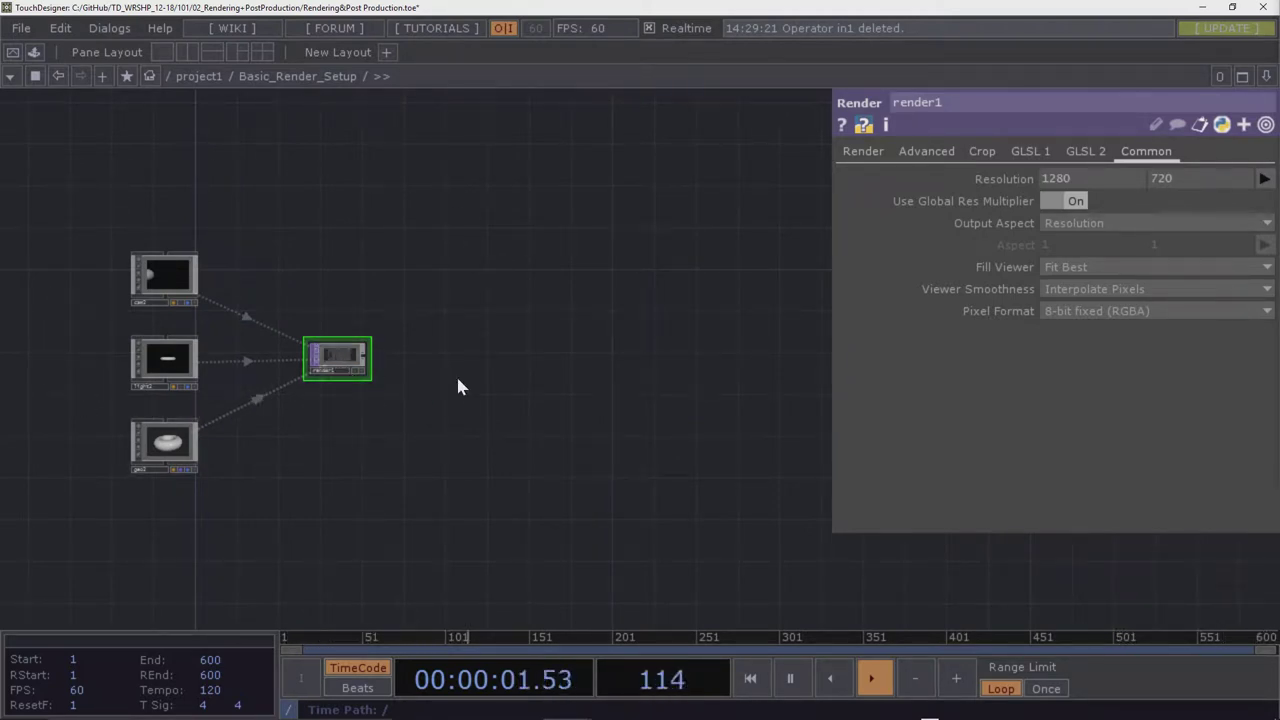
left_click_drag(458, 387, 485, 405)
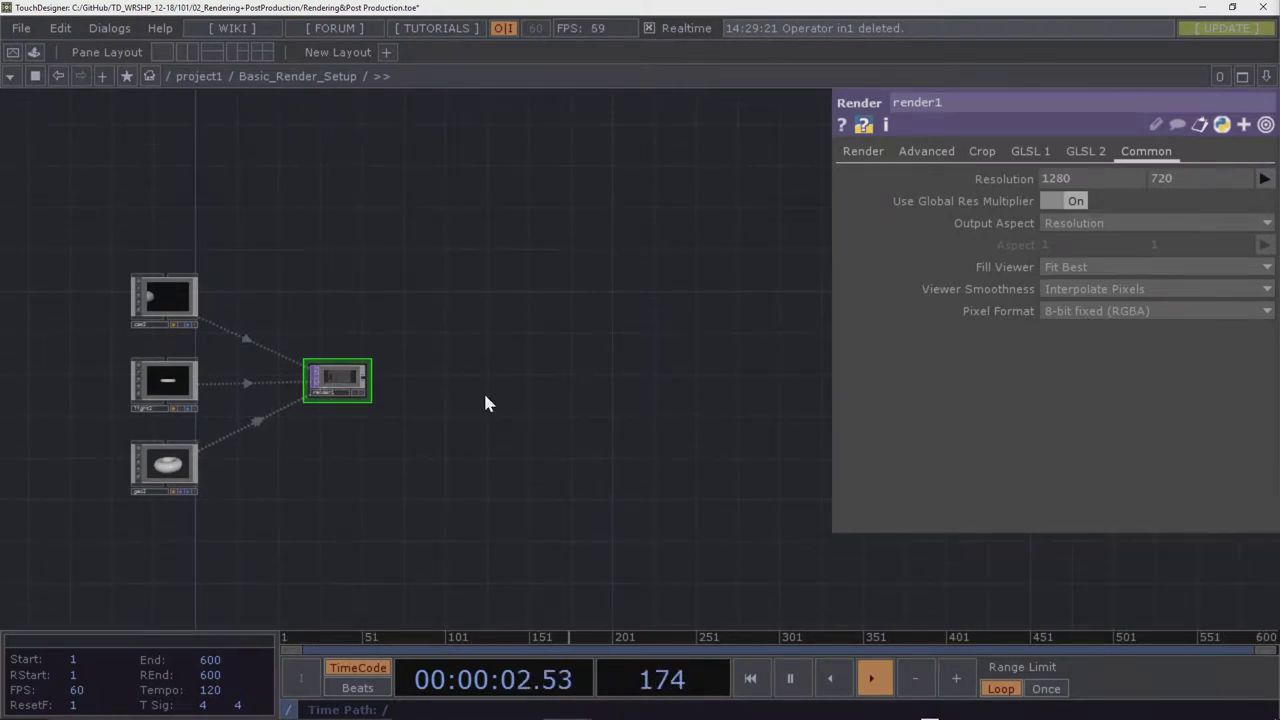
left_click(366, 379)
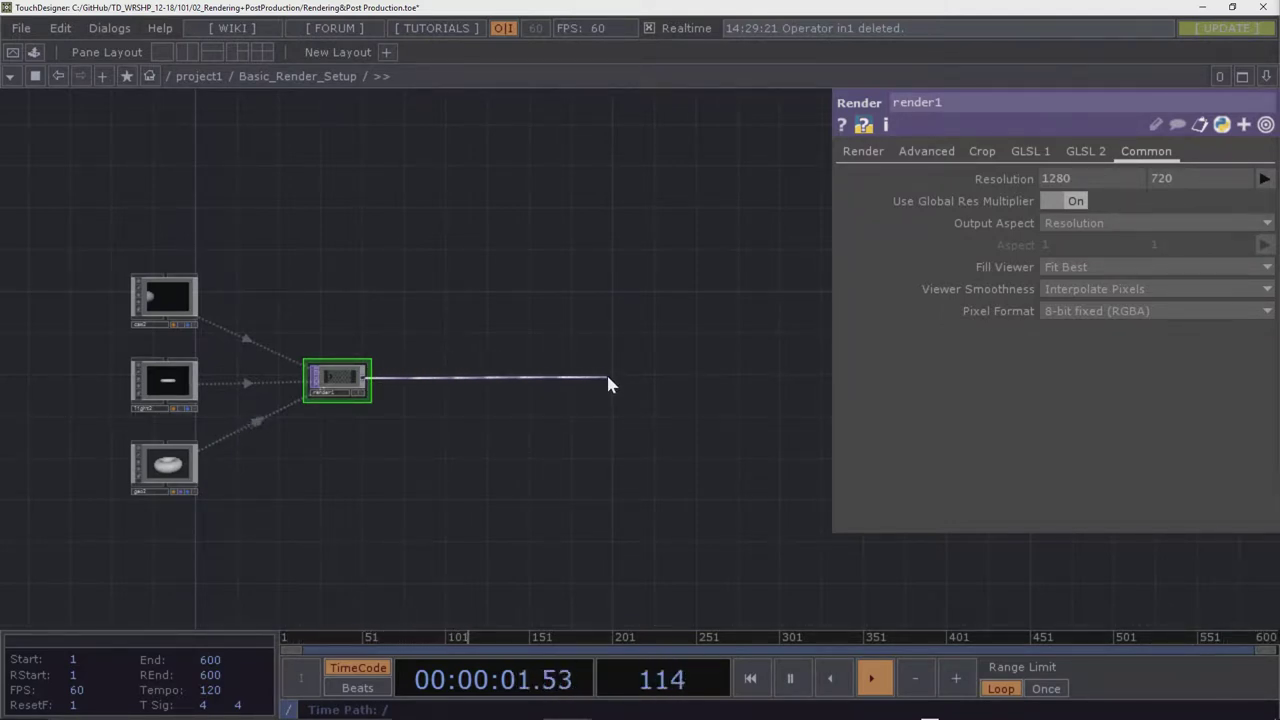
left_click(608, 380)
type("null")
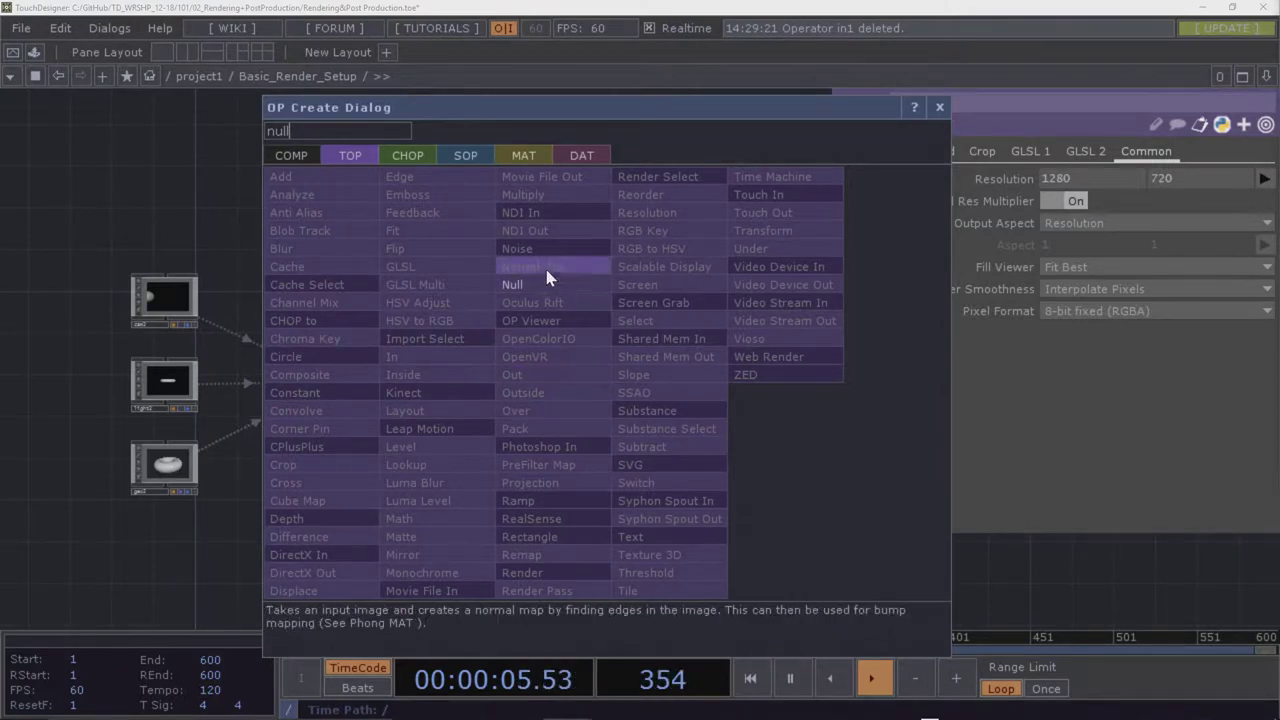
left_click(555, 285)
left_click(581, 387)
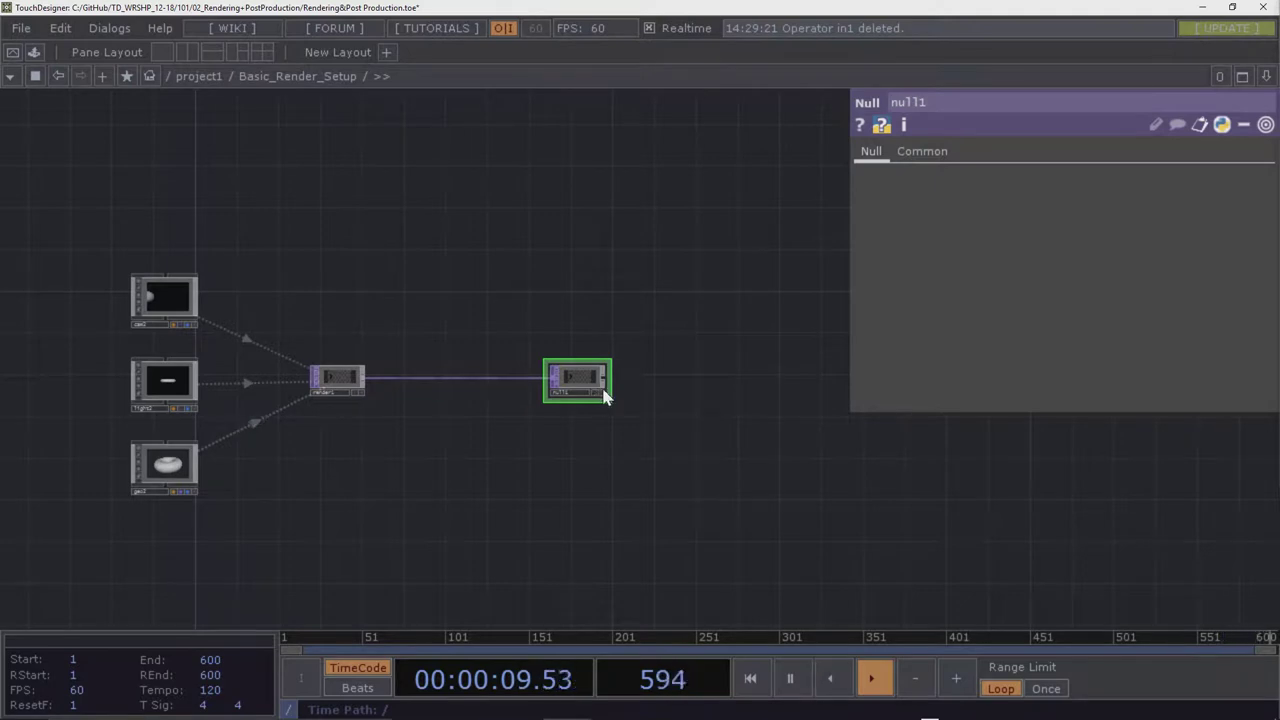
Connect an Out TOP to the Null TOP's output
left_click(604, 380)
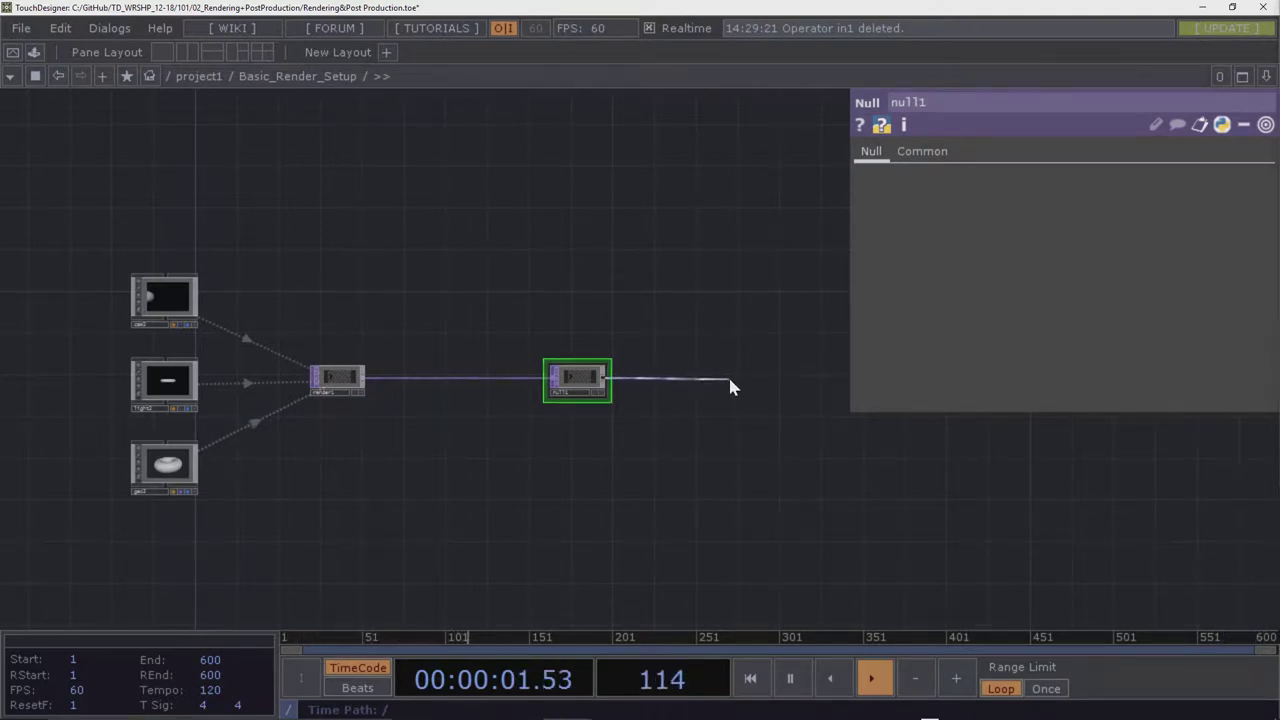
left_click(730, 381)
type("out")
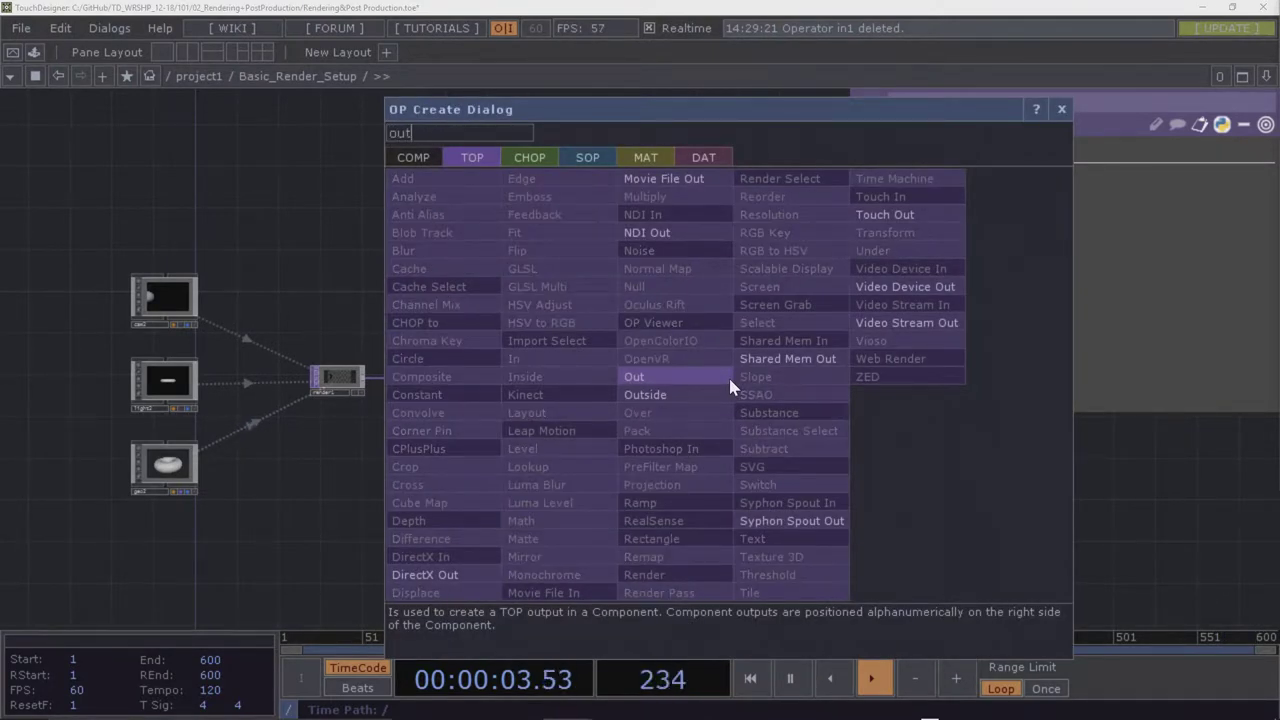
left_click(730, 381)
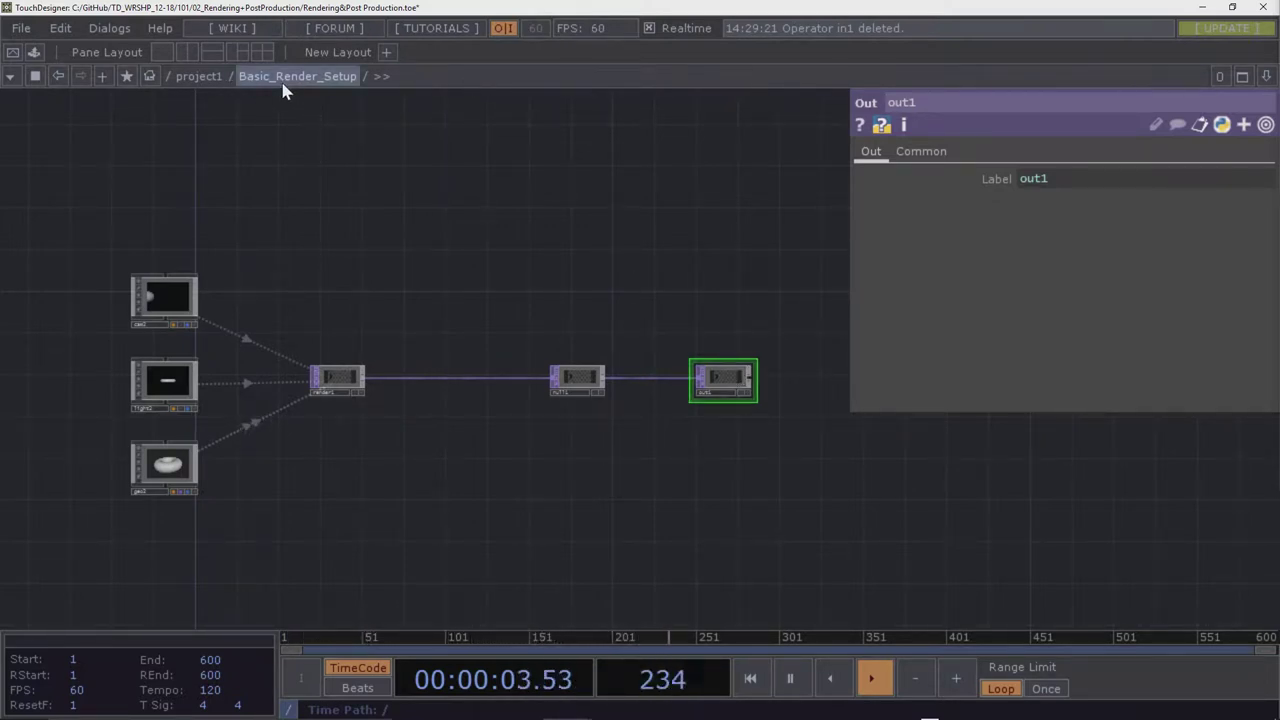
Go up to project1 and inspect the output connector on the Basic_Render_Setup container
left_click(205, 77)
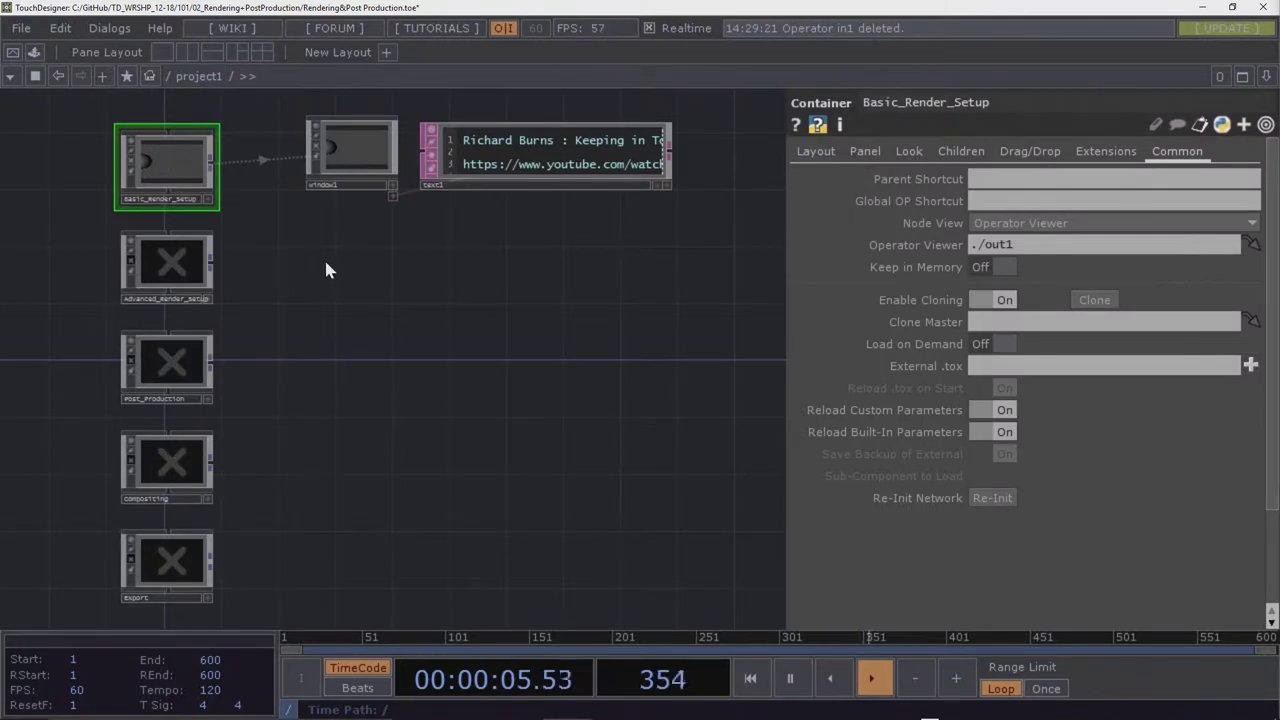
left_click_drag(326, 270, 409, 366)
scroll(300, 265, "up", 5)
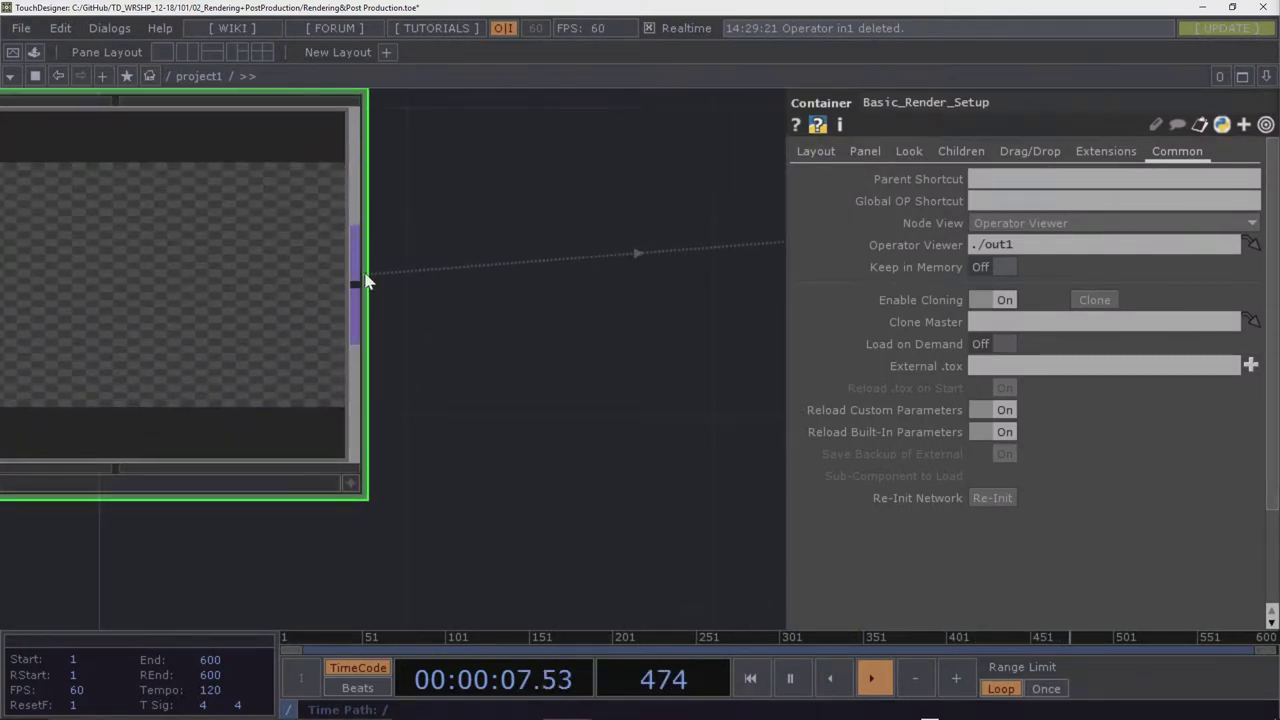
scroll(257, 280, "down", 5)
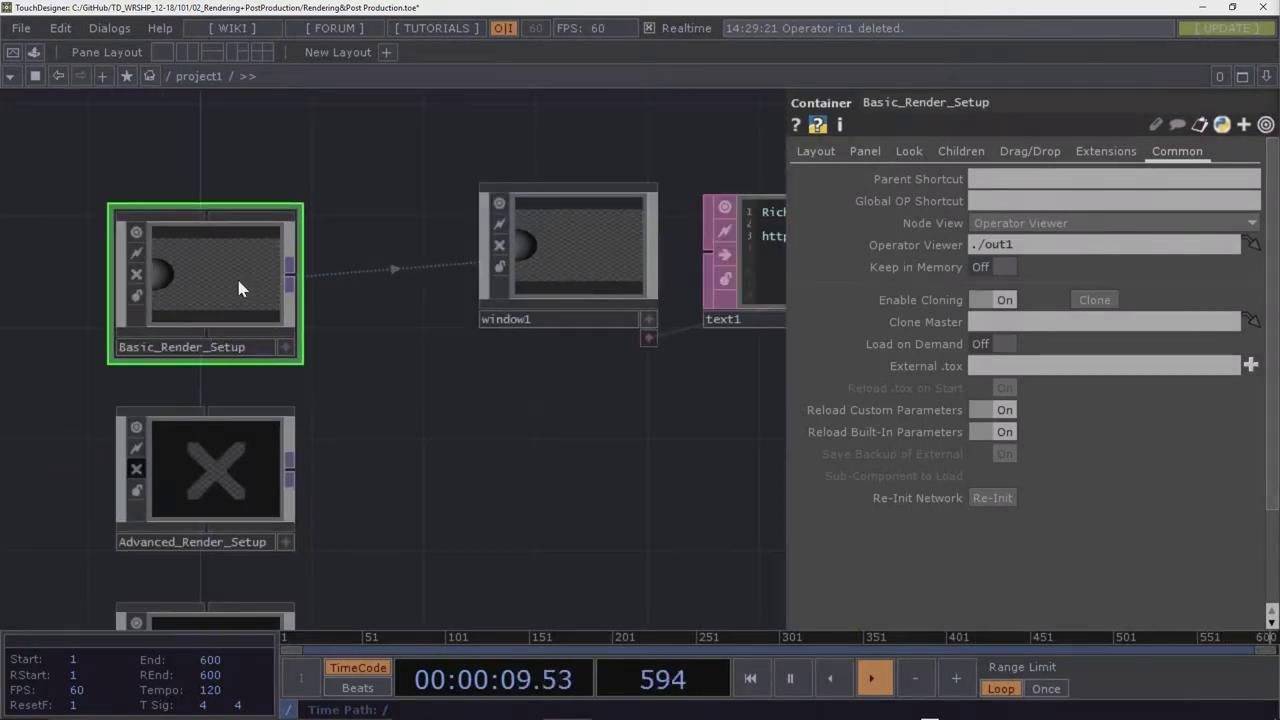
Inside Basic_Render_Setup, duplicate the Out TOP and place the copy lower, then return to project1 to check the container's outputs
double_click(238, 282)
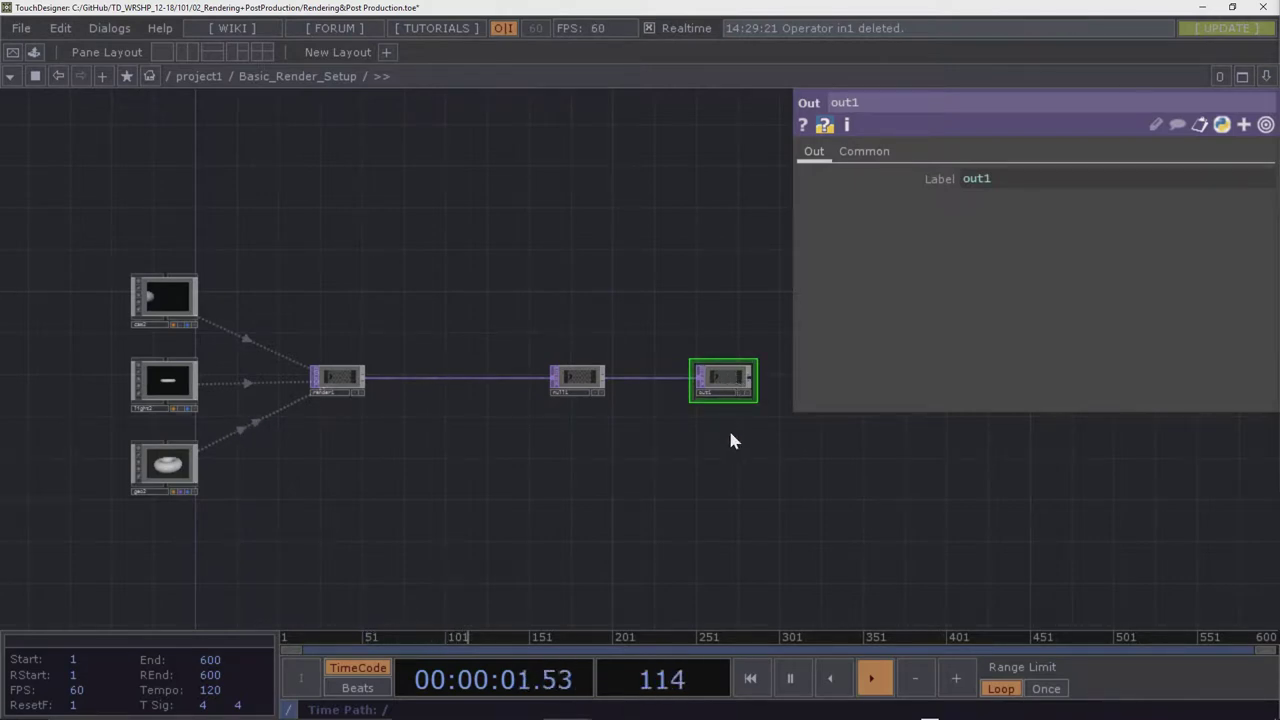
left_click_drag(730, 440, 458, 232)
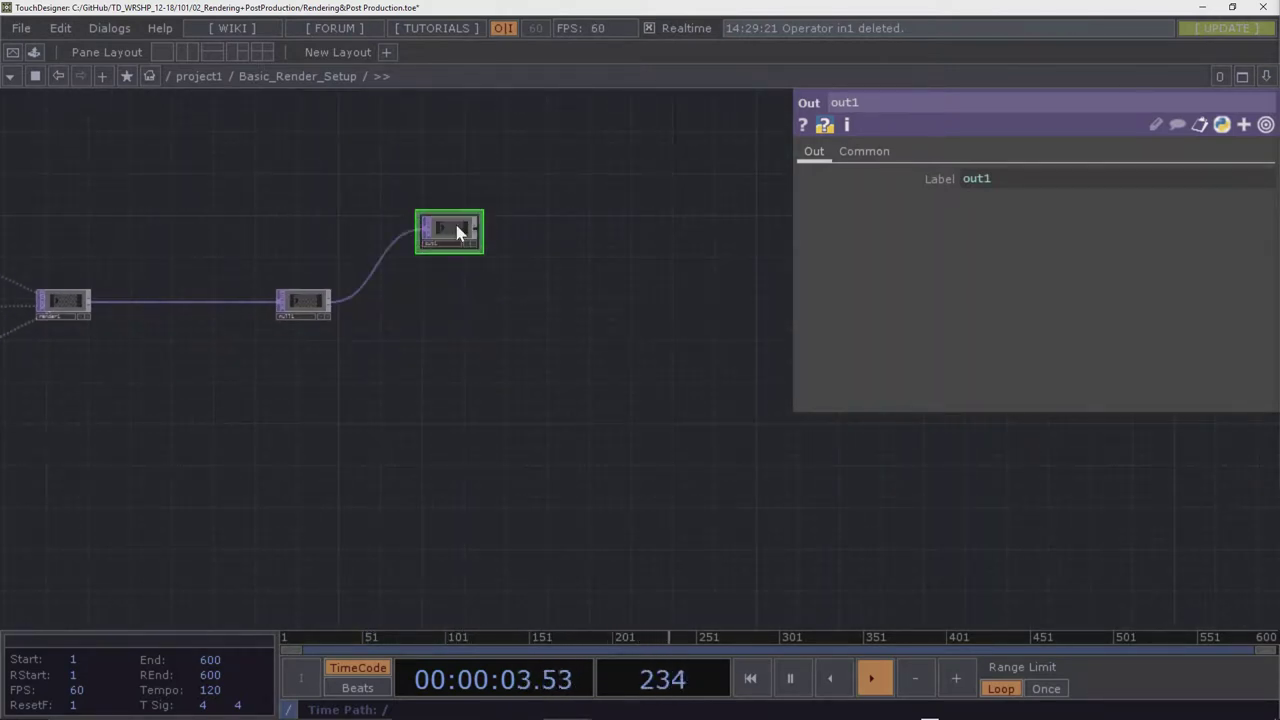
key("ctrl+c")
key("ctrl+v")
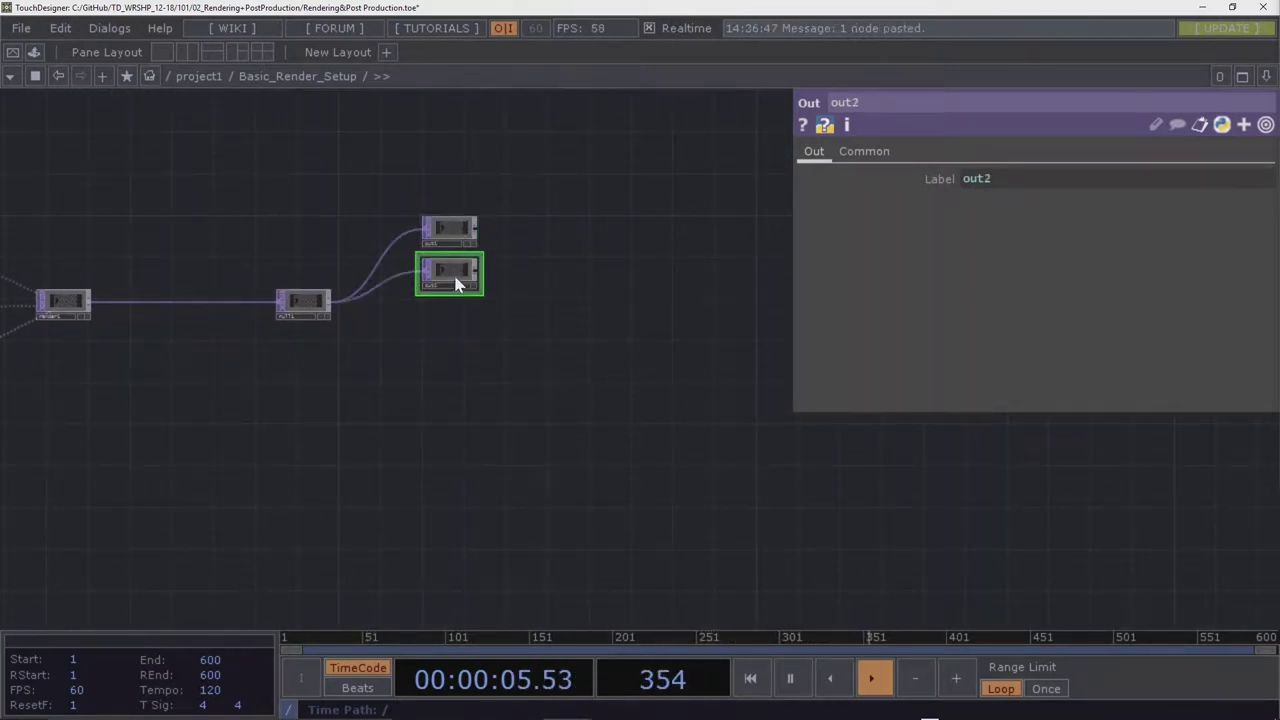
left_click_drag(457, 280, 459, 472)
left_click(196, 76)
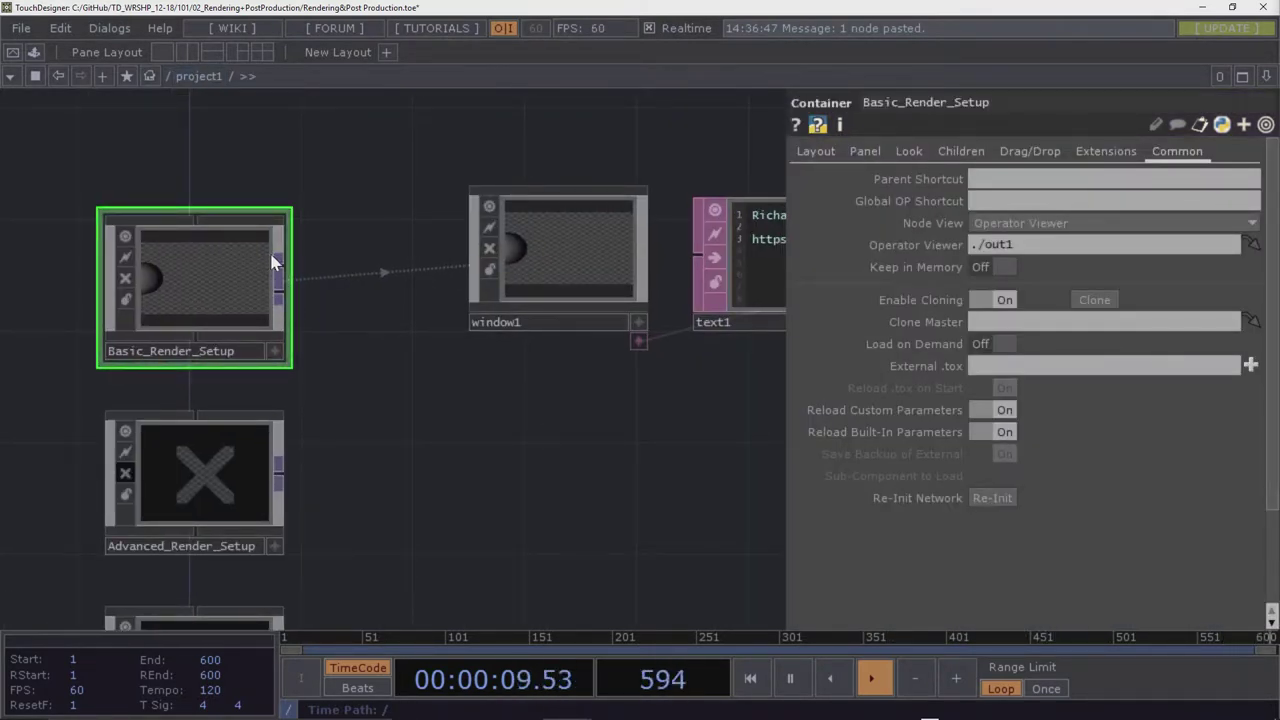
Add an In TOP above the camera inside Basic_Render_Setup, then return to project1 to check the container's input
key("i")
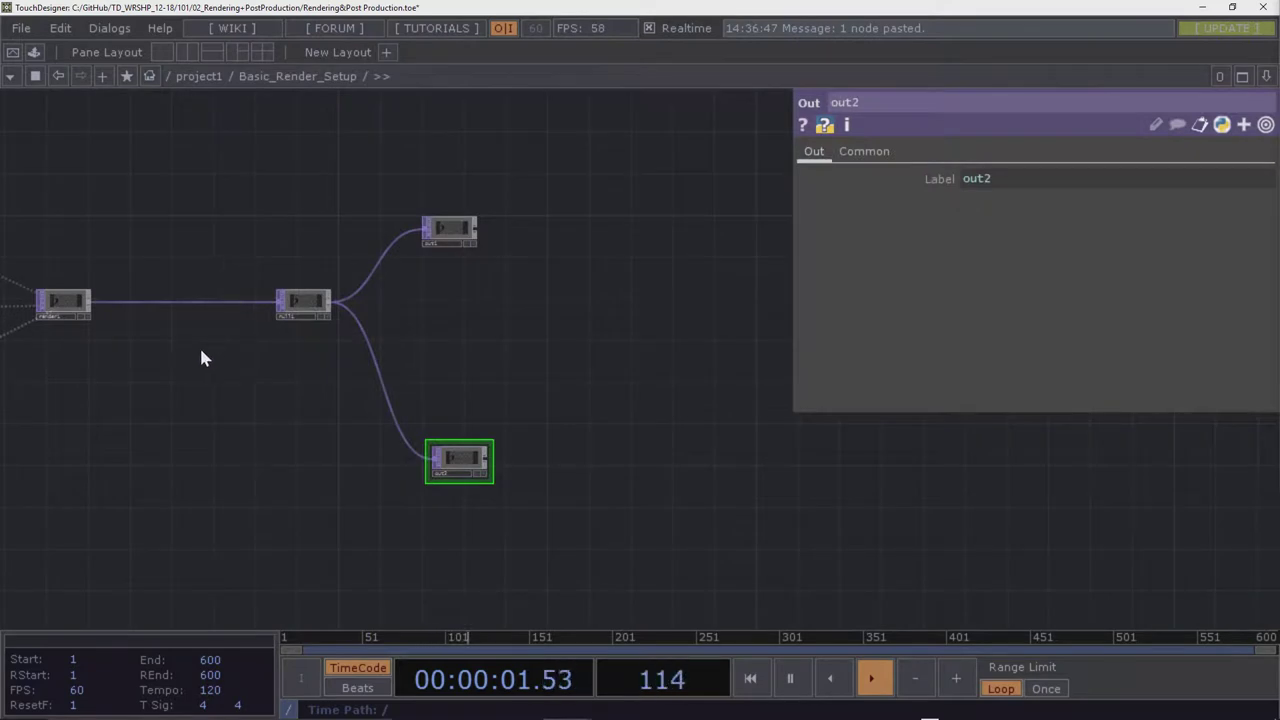
left_click_drag(199, 345, 466, 485)
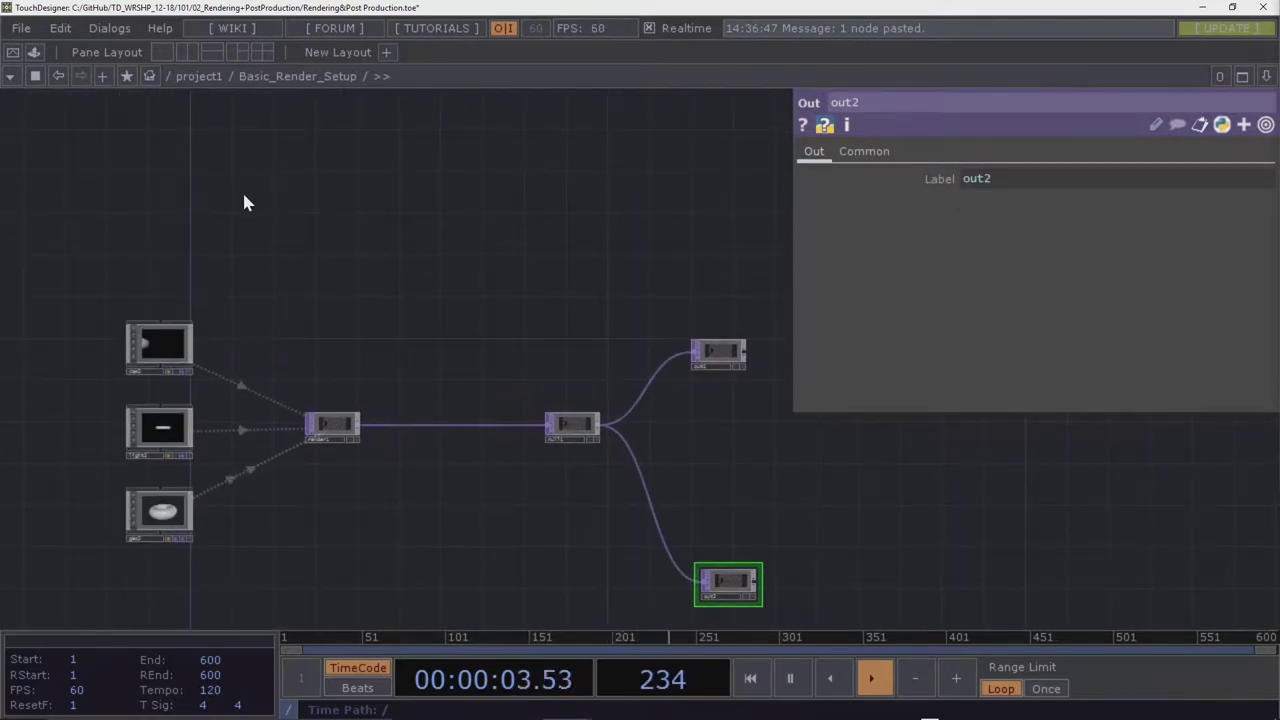
key("Tab")
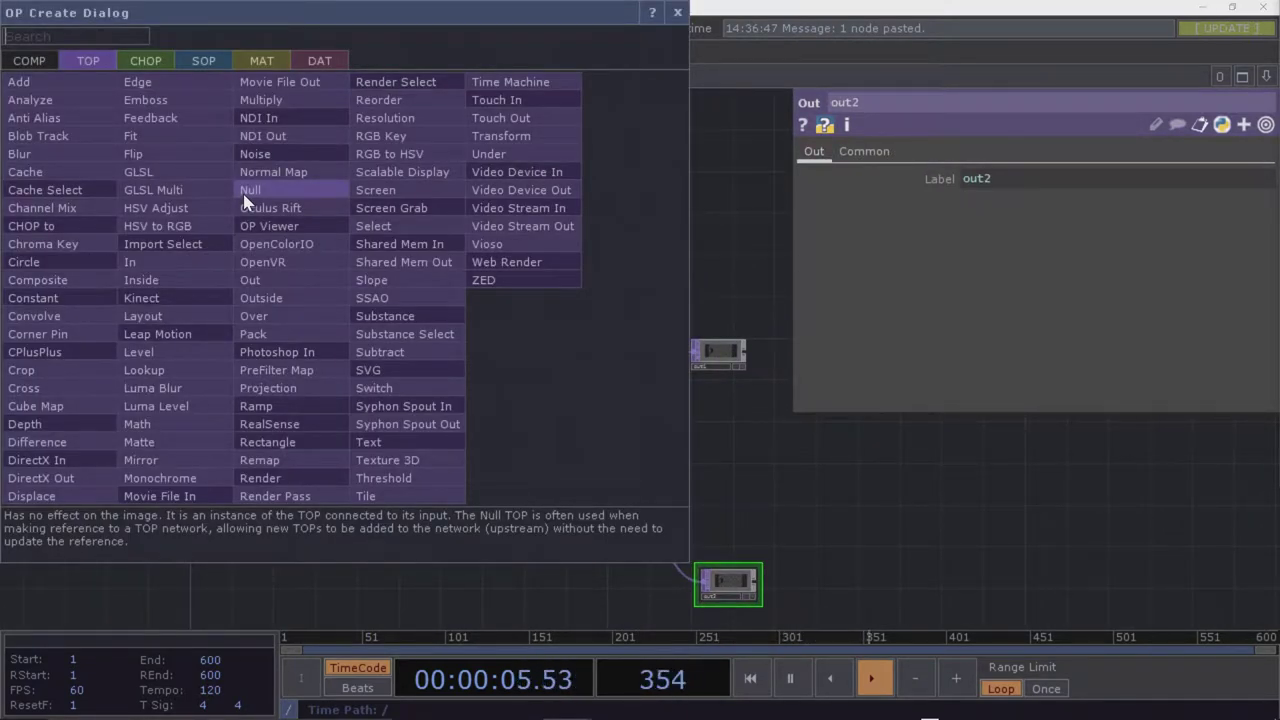
type("in")
left_click(165, 263)
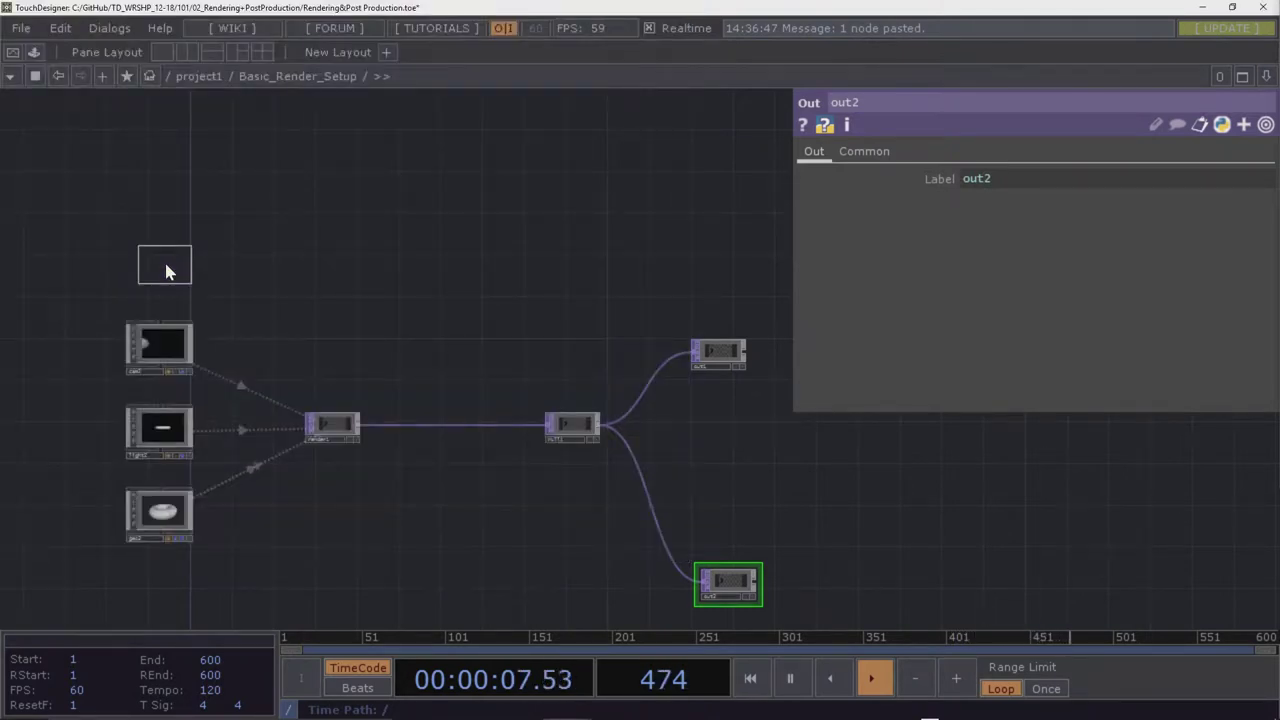
left_click(163, 229)
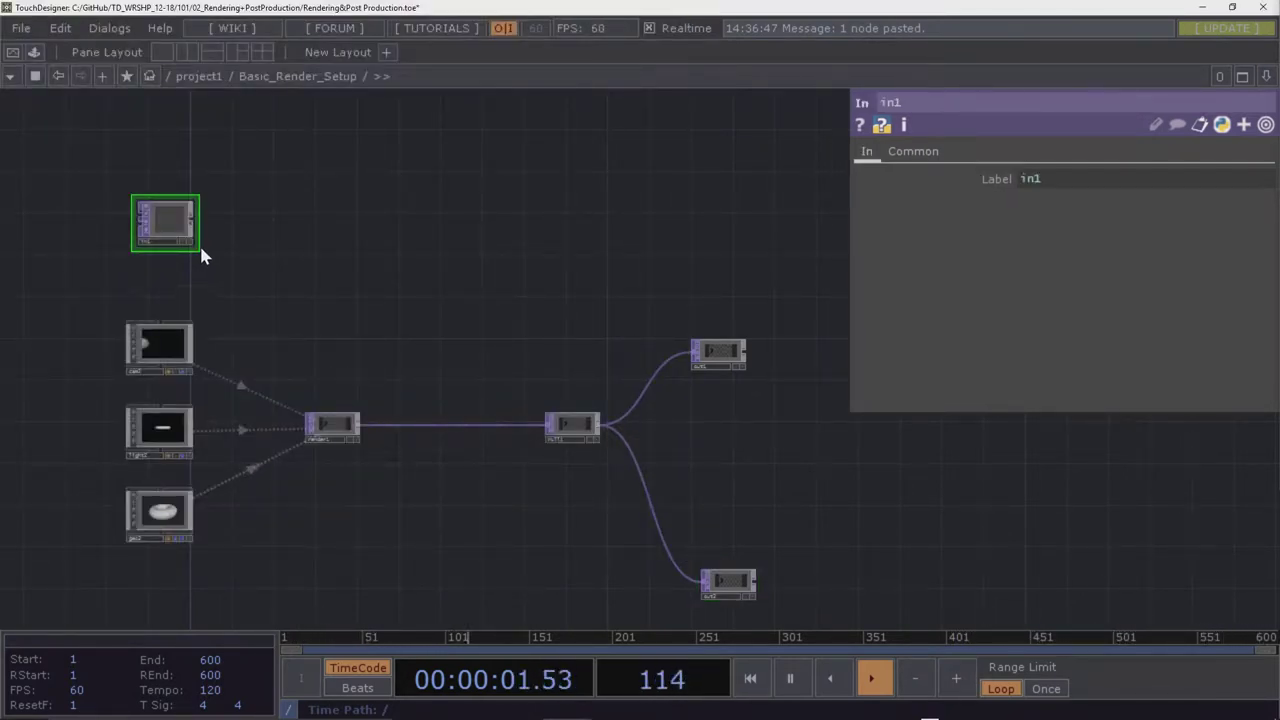
left_click(199, 76)
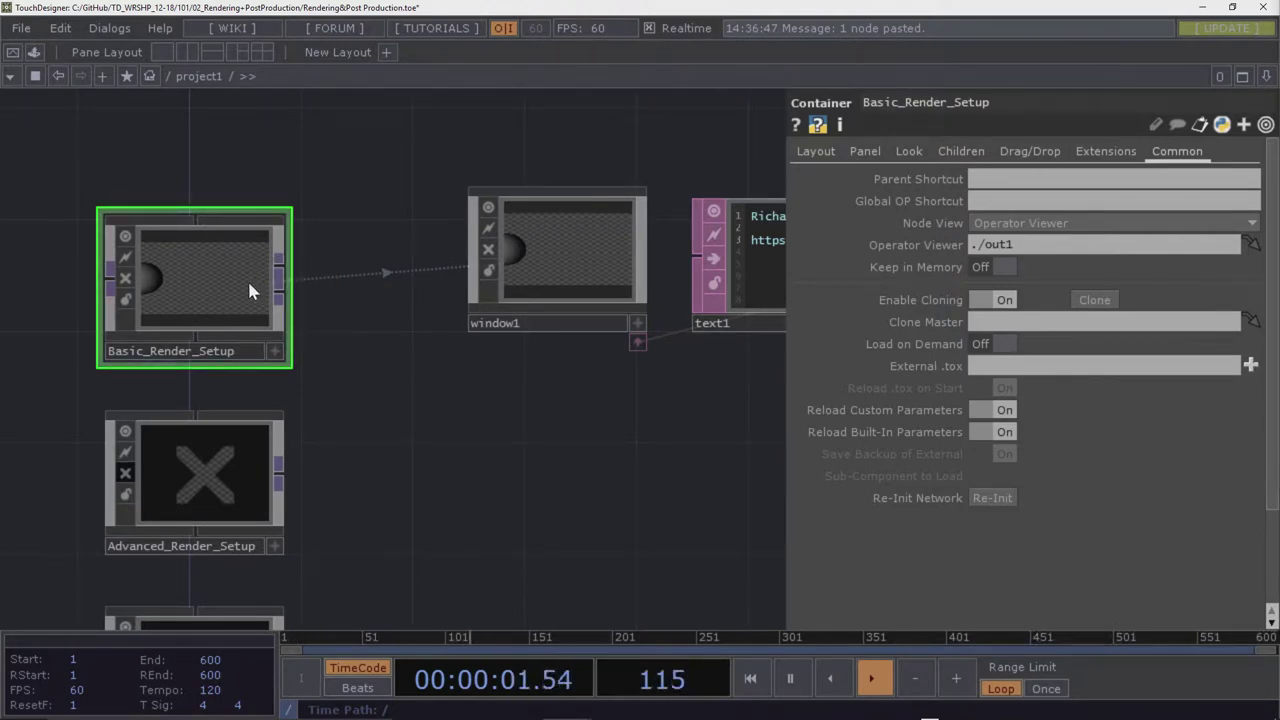
Inside Basic_Render_Setup, move the second Out TOP up and align the two Out TOPs vertically
key("i")
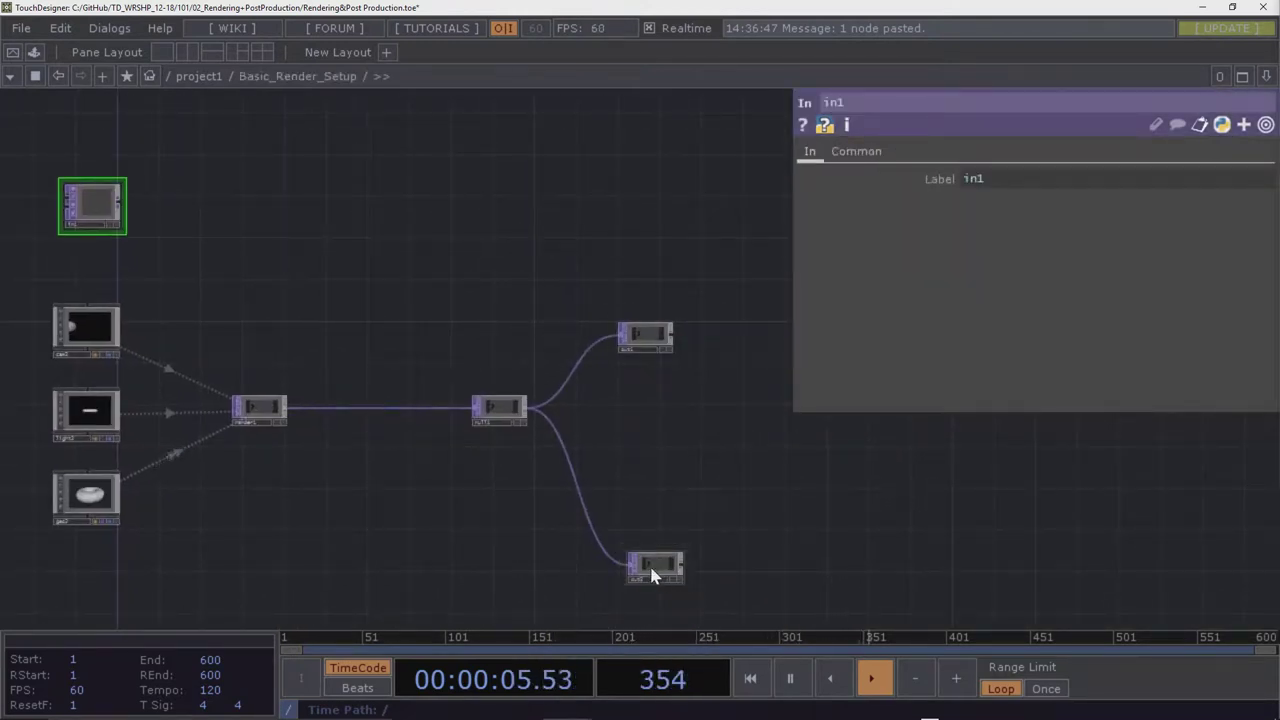
left_click_drag(651, 571, 651, 491)
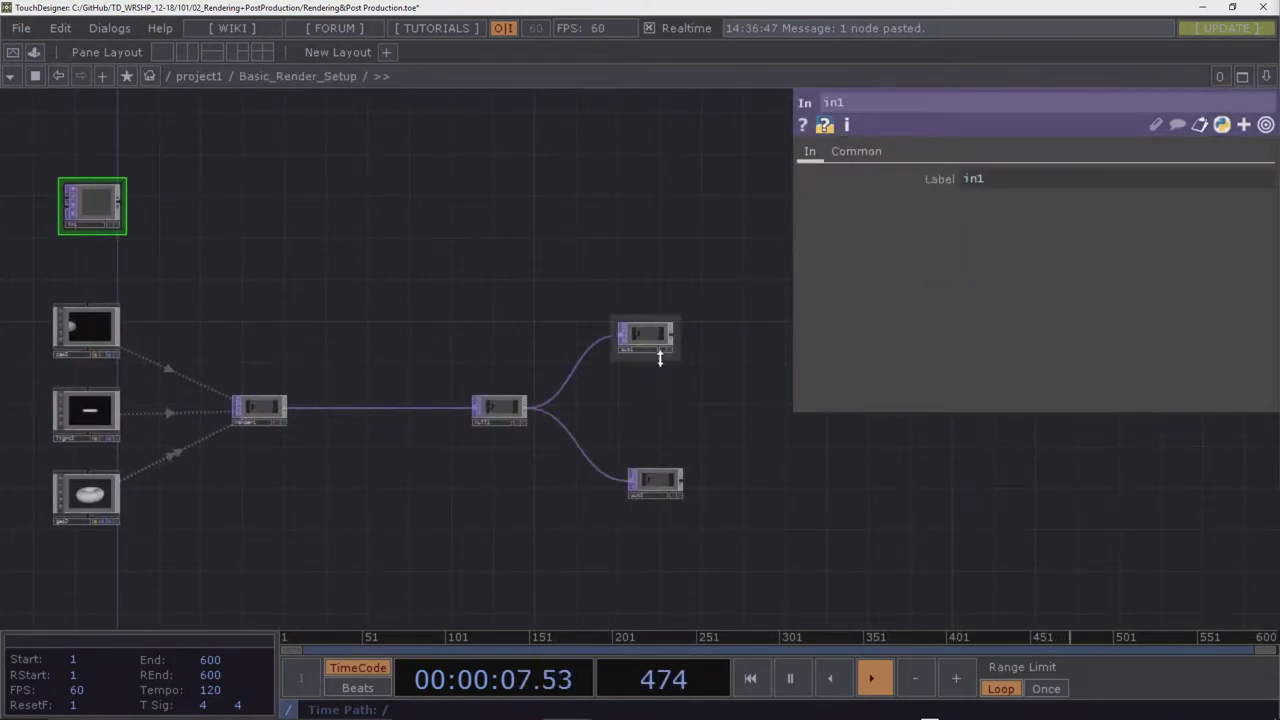
left_click_drag(651, 337, 661, 337)
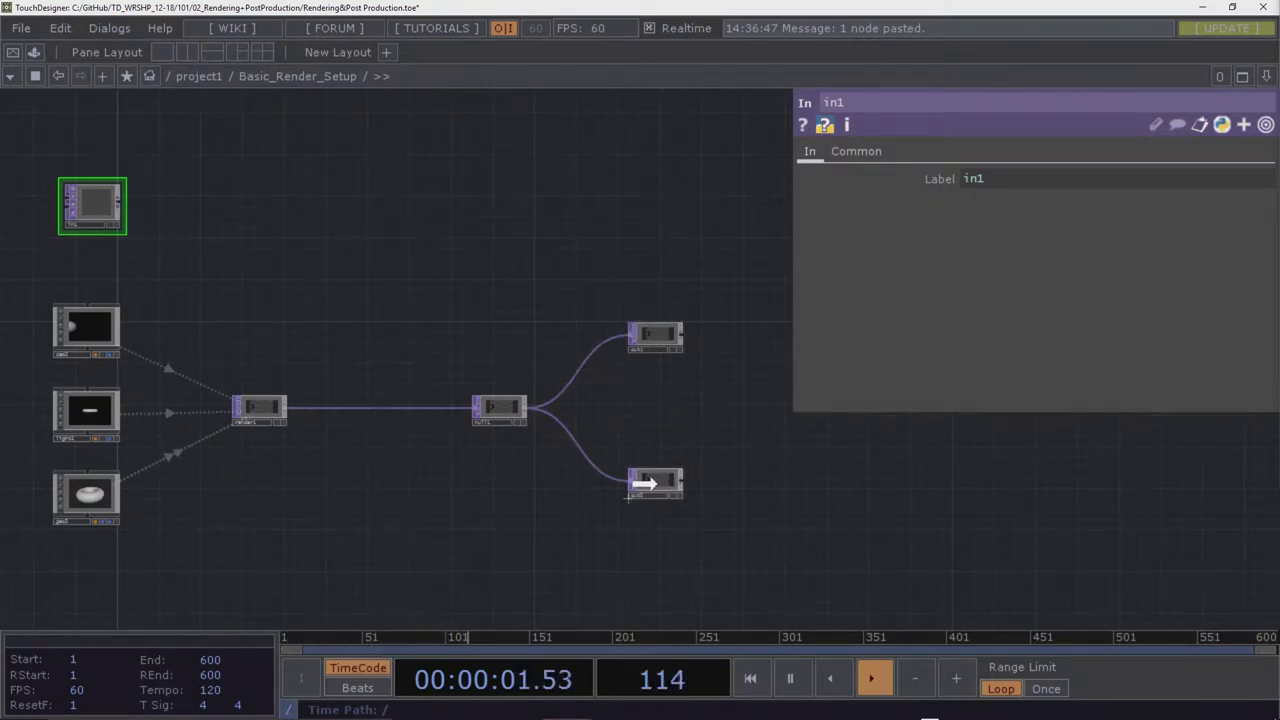
scroll(390, 290, "left", 3)
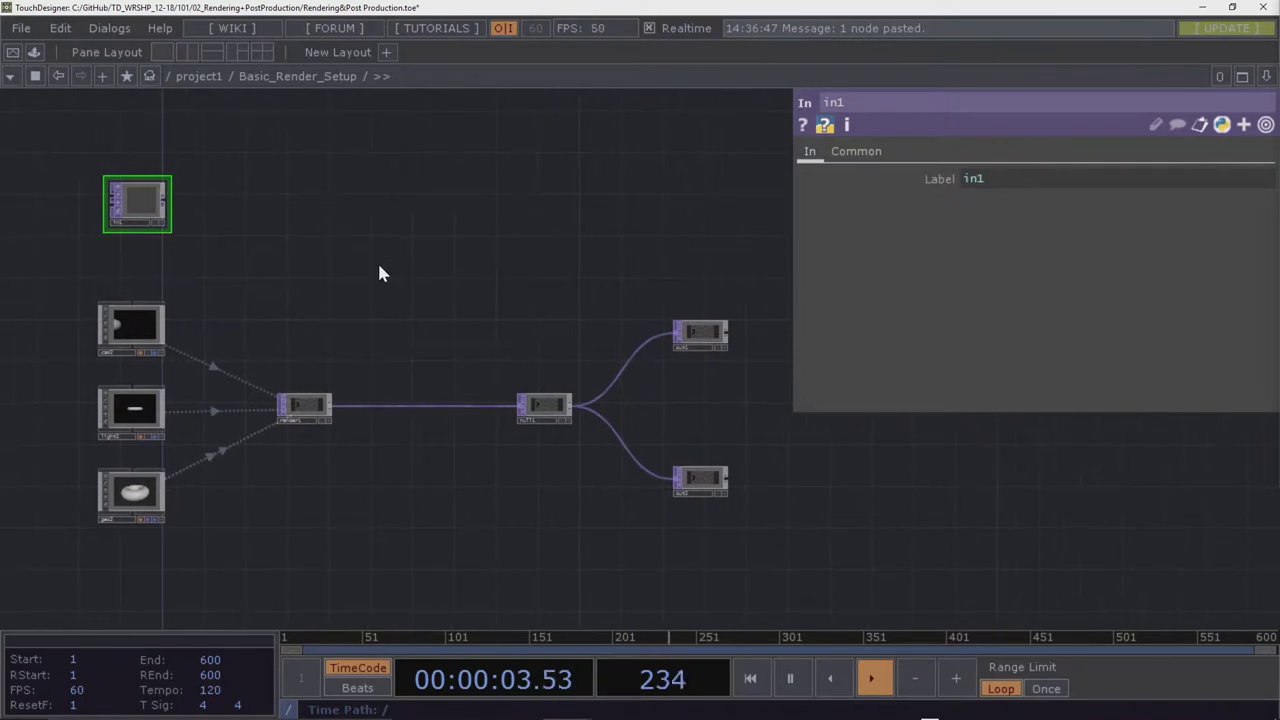
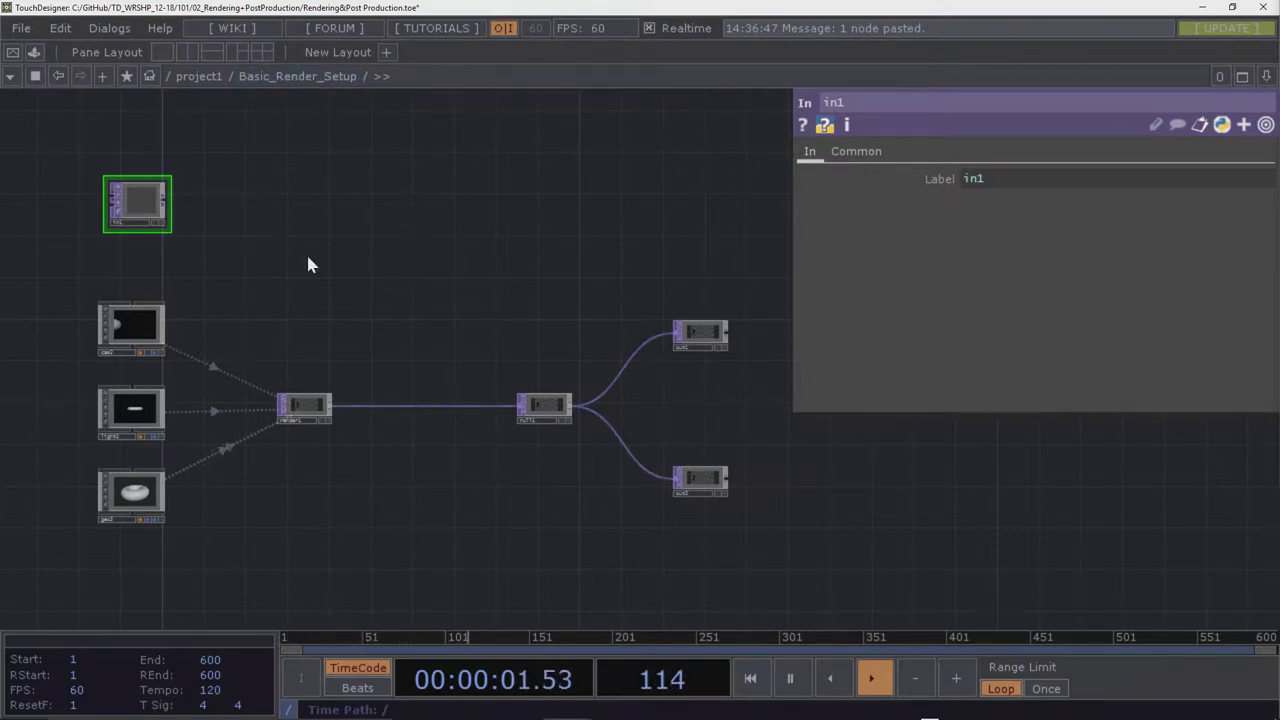
Review the network hierarchy from project1 into Basic_Render_Setup and the Light component's internal network, ending back at project1
left_click(208, 80)
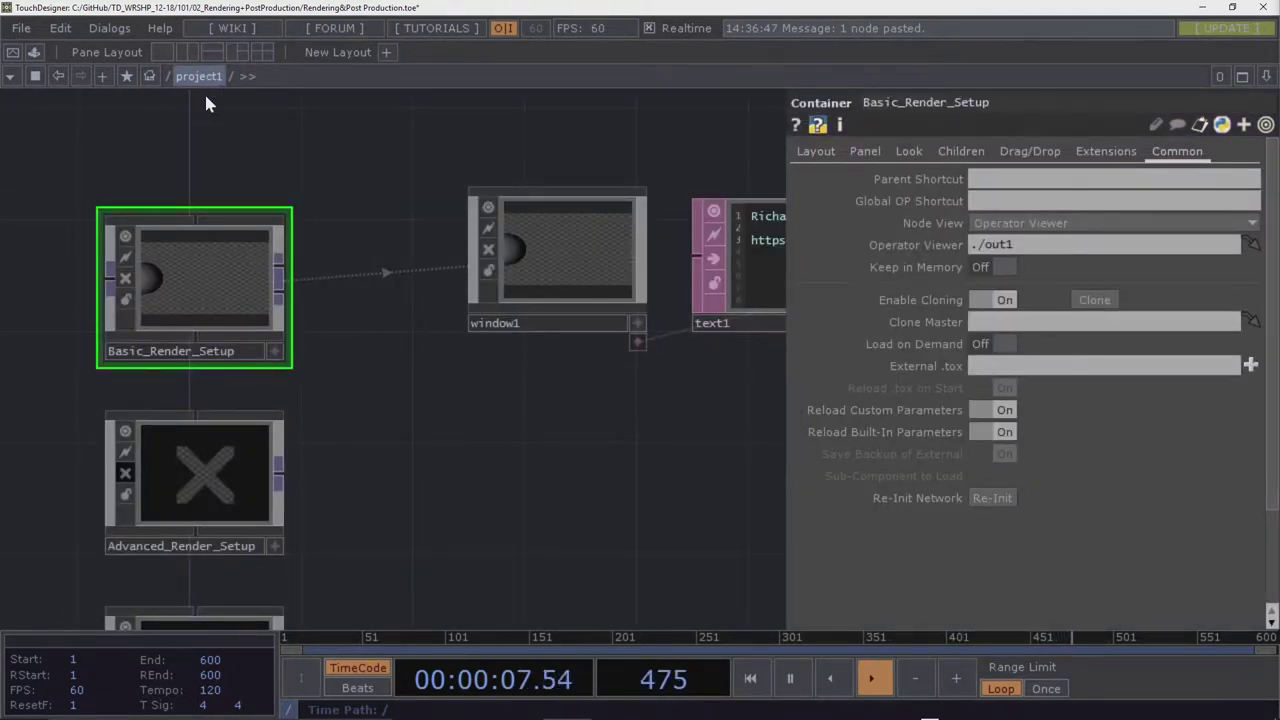
double_click(189, 296)
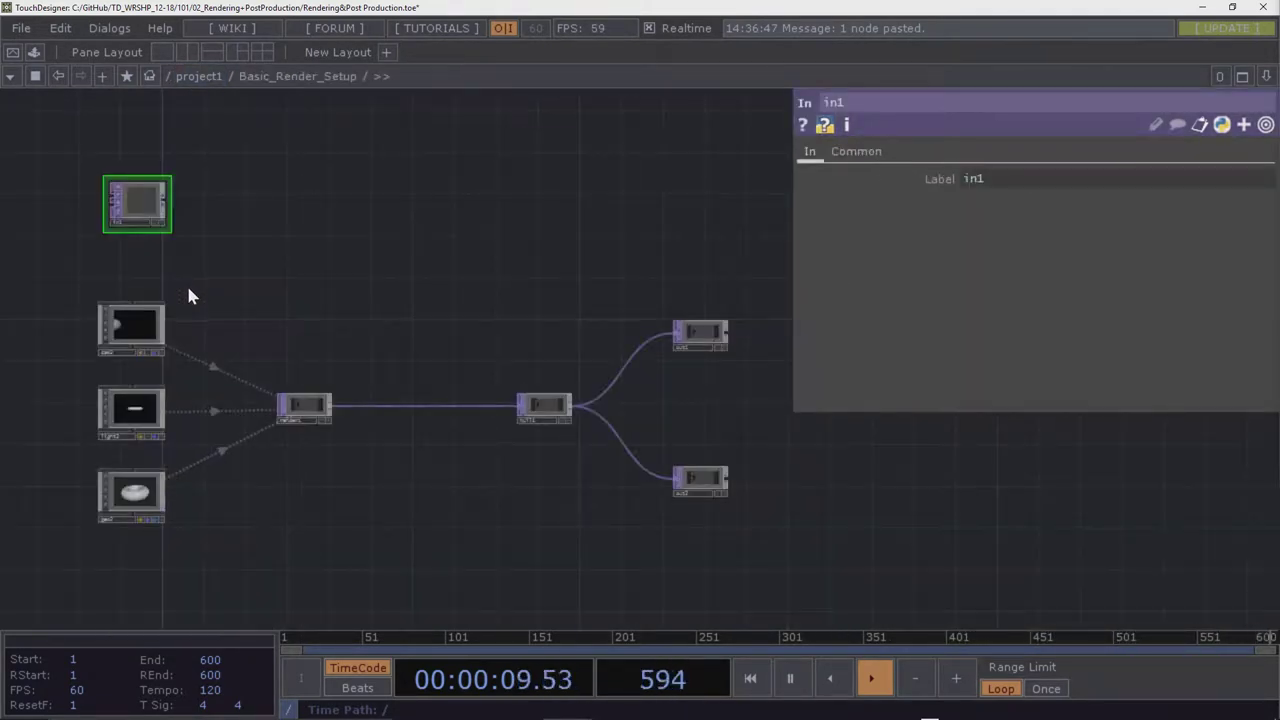
double_click(134, 410)
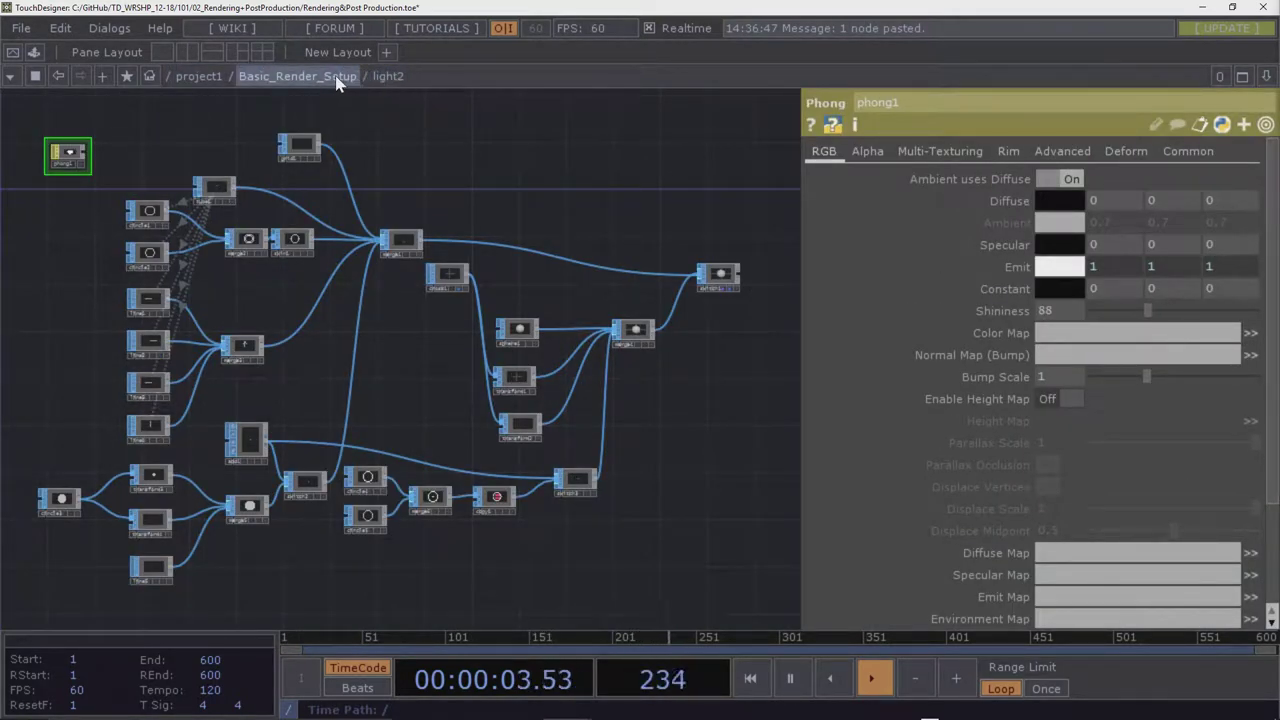
left_click(199, 77)
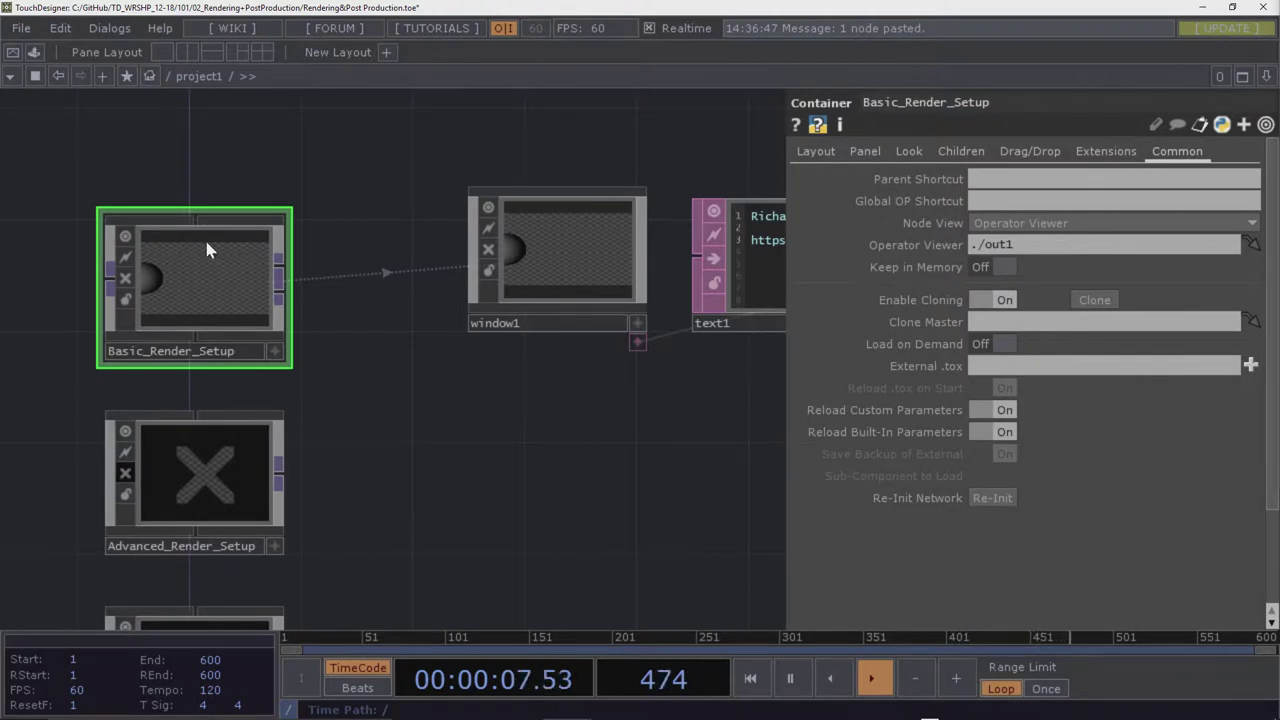
Toggle Basic_Render_Setup's Node View between Default Viewer and Operator Viewer to compare them, ending on Operator Viewer
left_click_drag(389, 350, 442, 376)
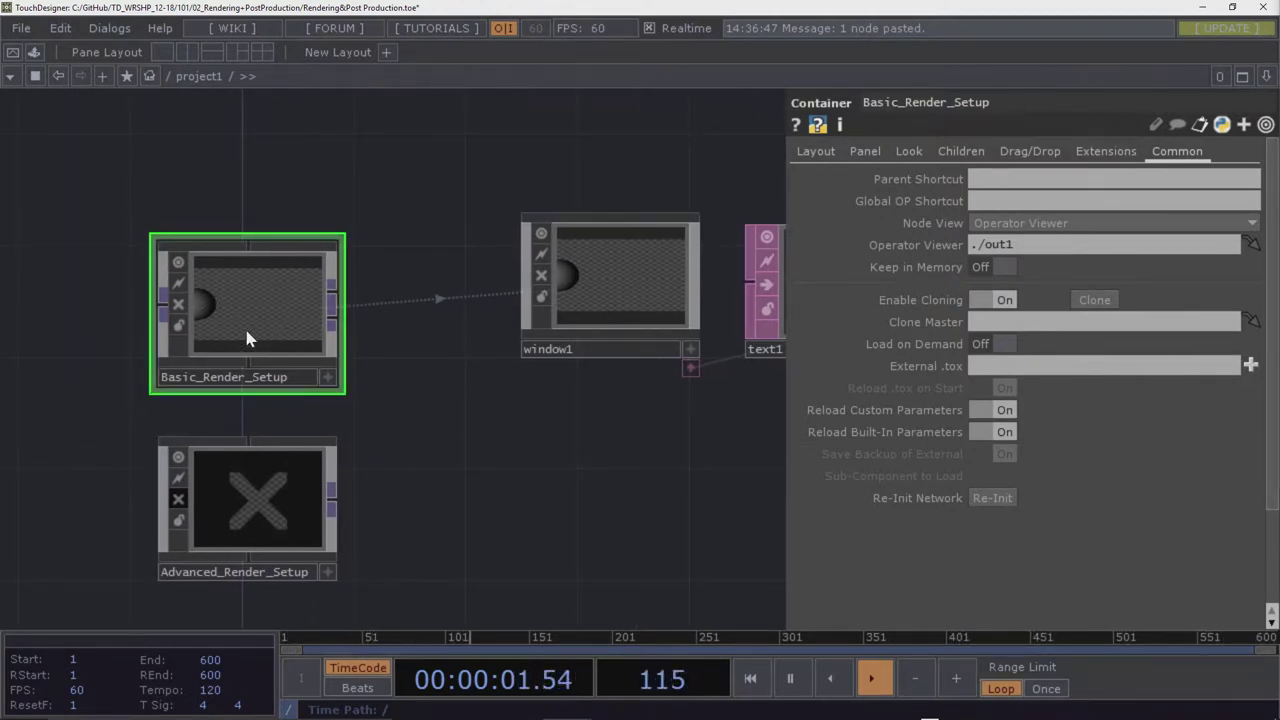
left_click_drag(498, 447, 448, 415)
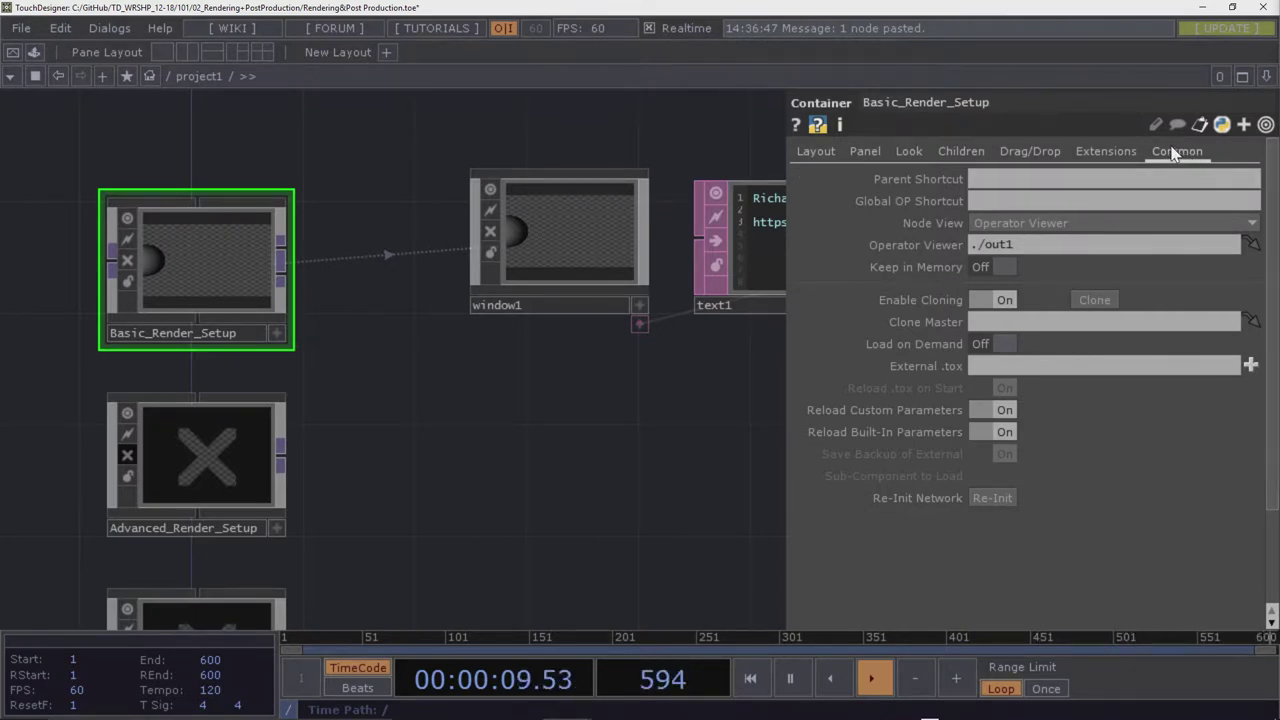
left_click(996, 222)
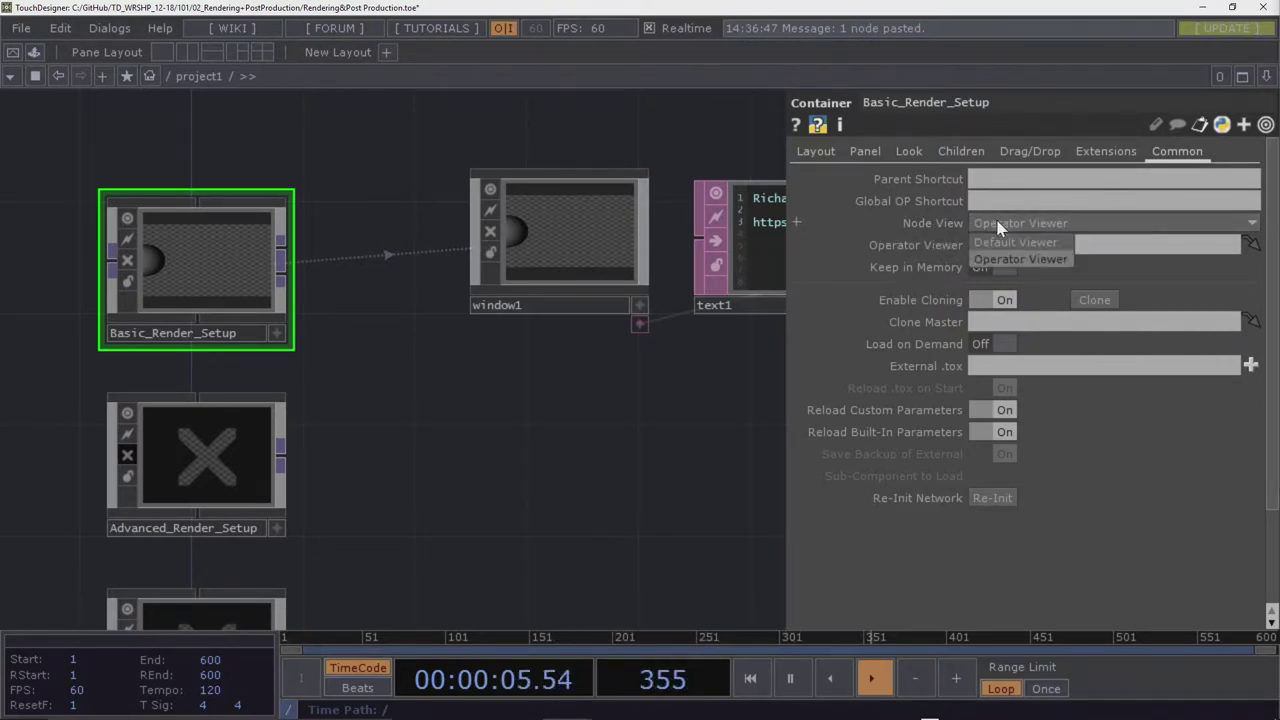
left_click(1005, 242)
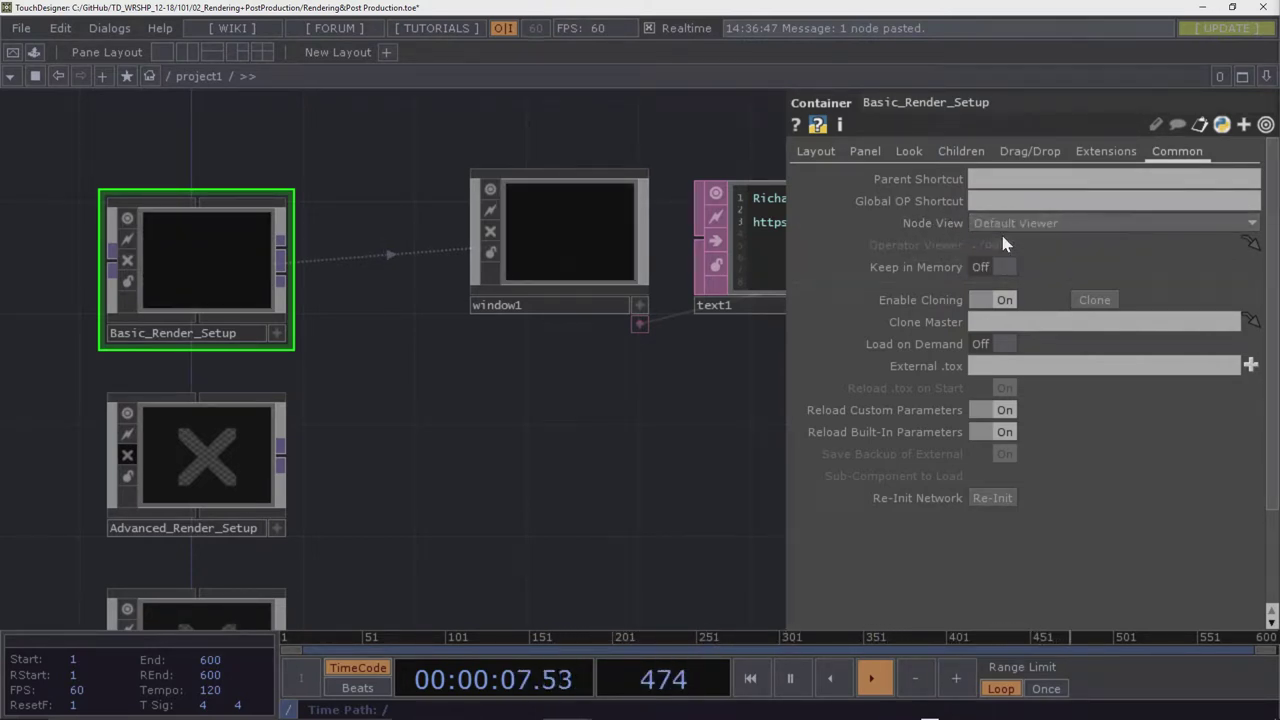
left_click(1004, 224)
left_click(1004, 253)
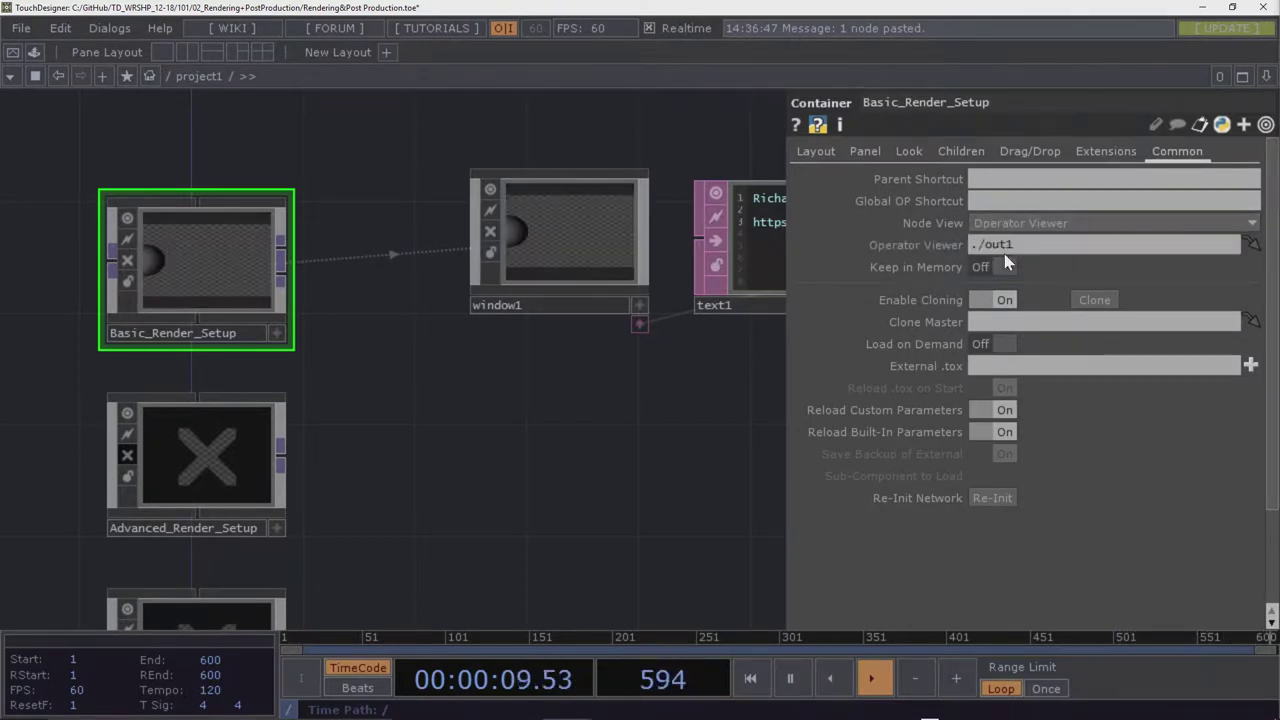
left_click(1000, 224)
left_click(995, 240)
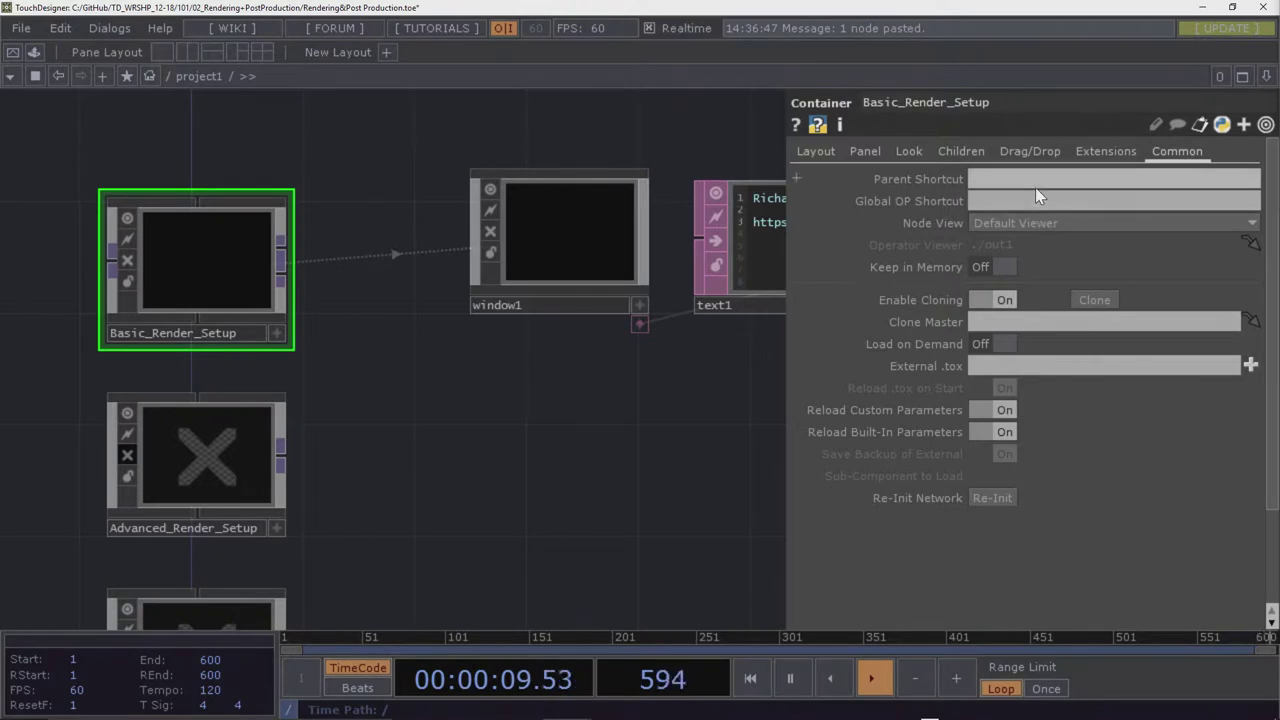
left_click(1085, 222)
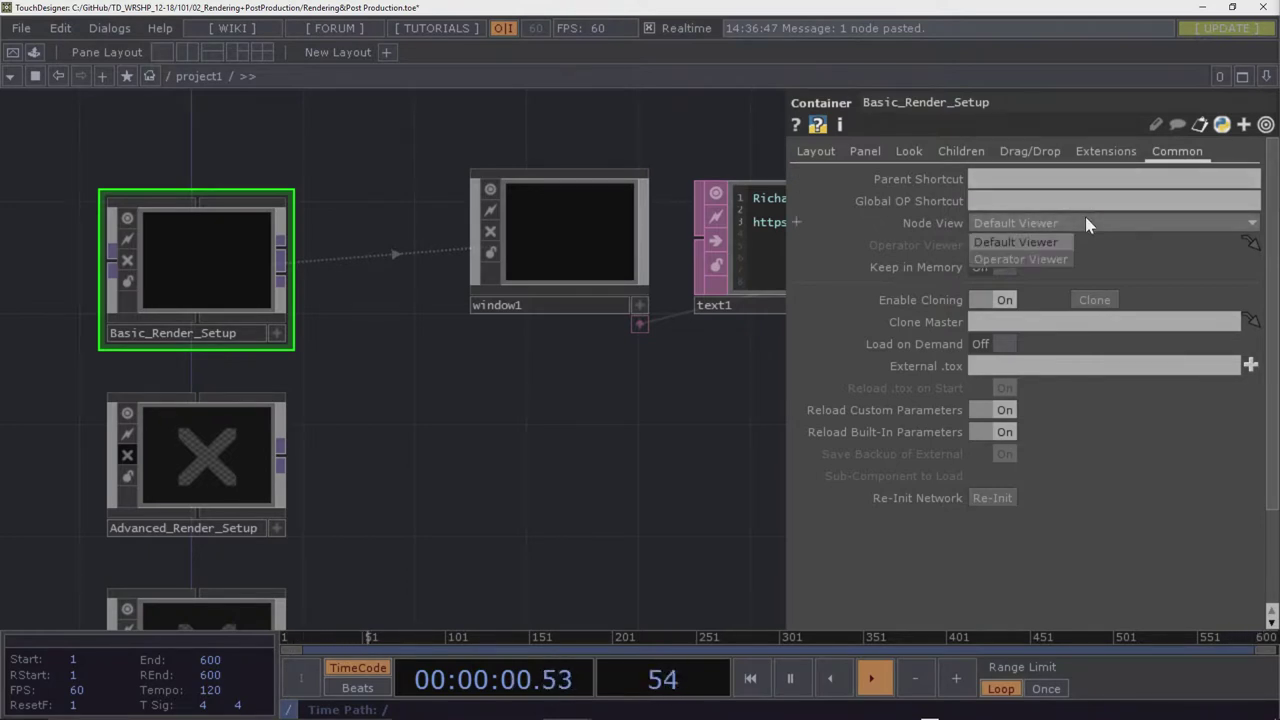
left_click(1025, 259)
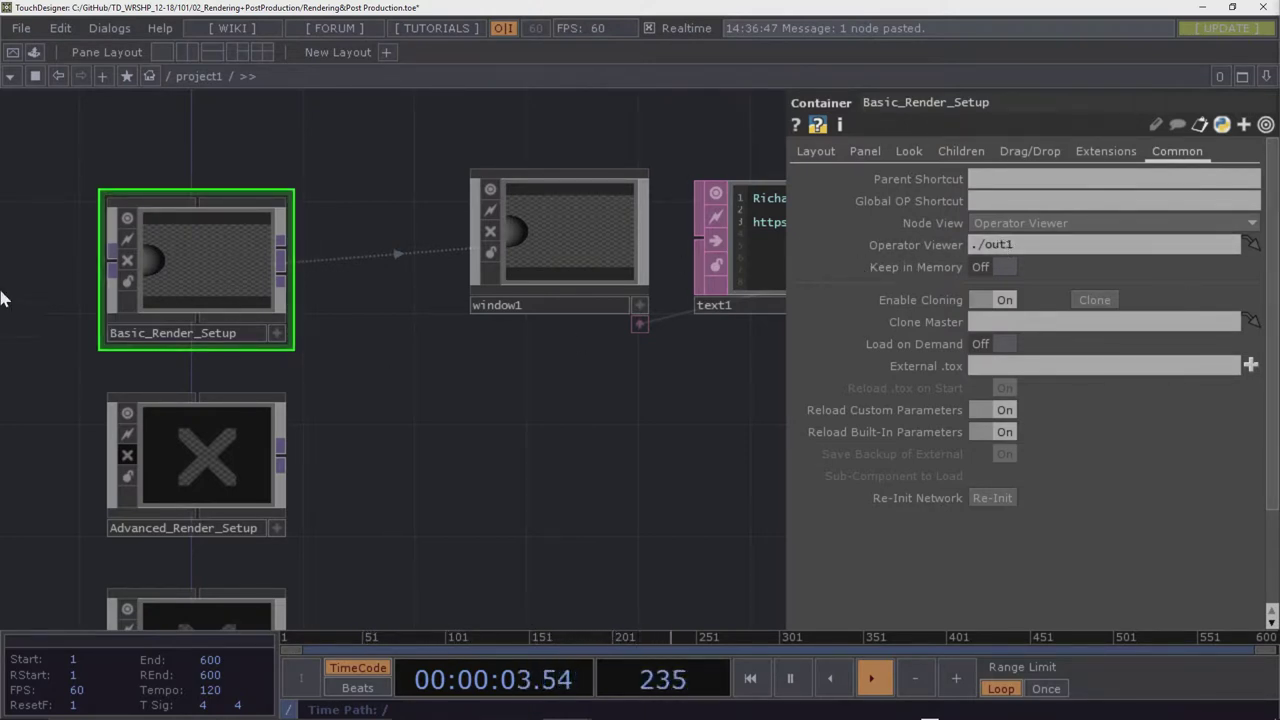
Inspect the out1 TOP inside Basic_Render_Setup that feeds the container's viewer, and return to project1
double_click(203, 268)
left_click_drag(371, 446, 615, 333)
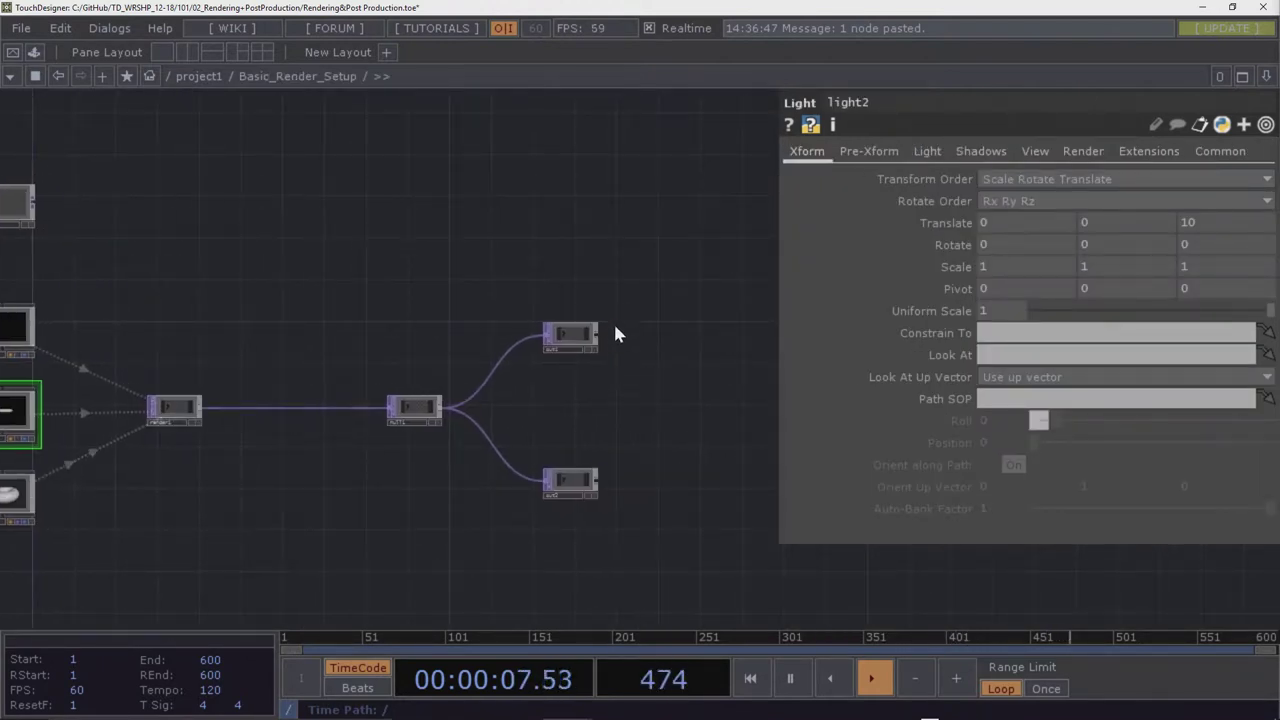
scroll(615, 333, "up", 5)
left_click(568, 336)
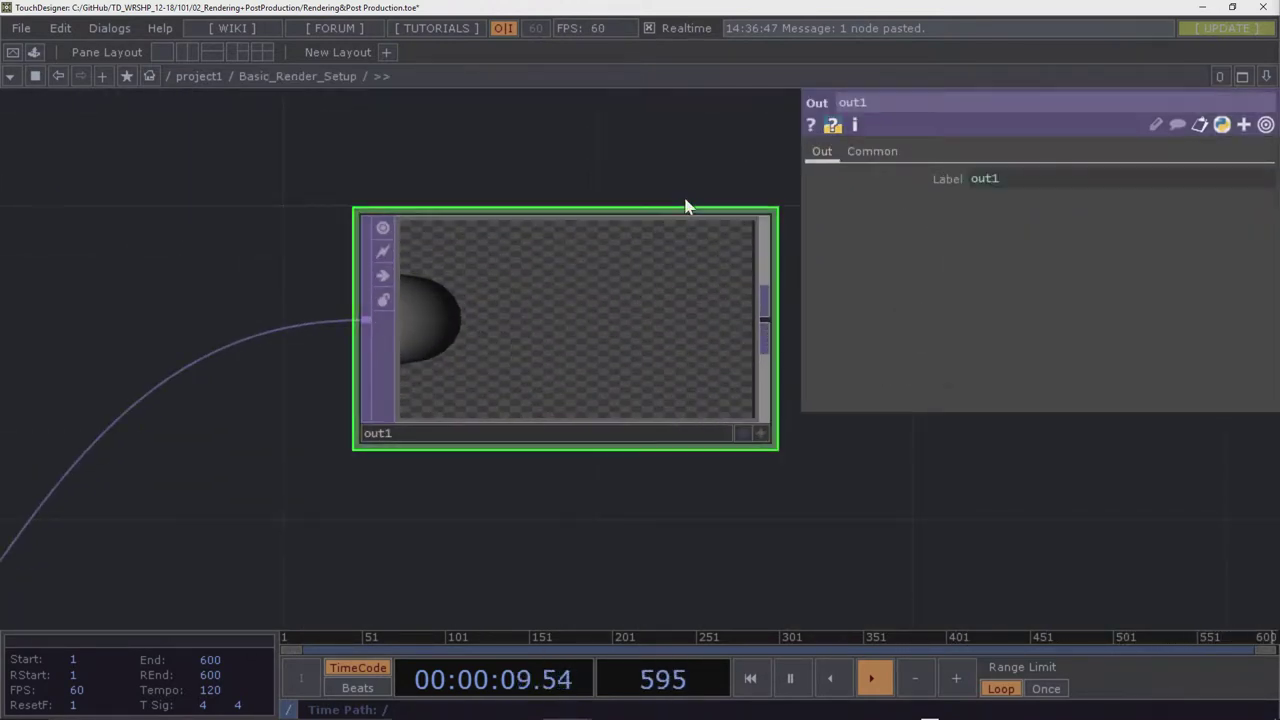
left_click(199, 76)
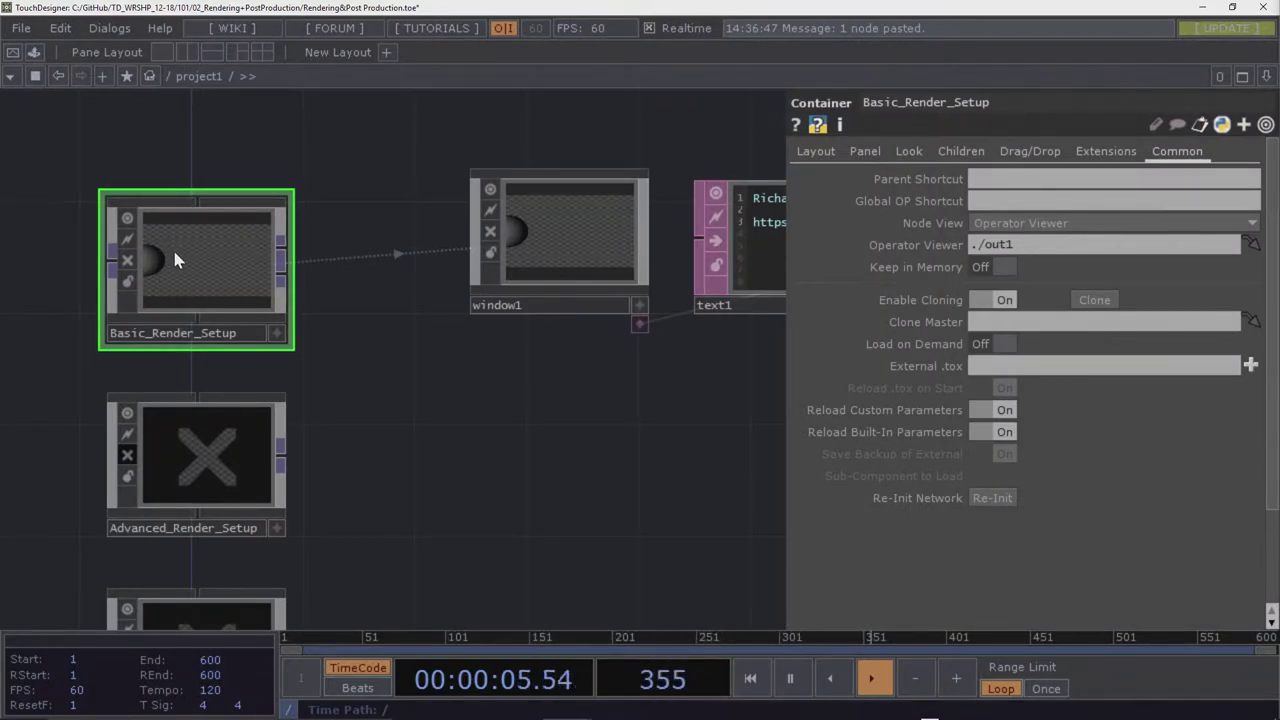
Assign the Basic_Render_Setup container as the Window Operator of window1
mouse_move(175, 260)
left_mouse_down()
mouse_move(395, 312)
mouse_move(537, 226)
left_mouse_up()
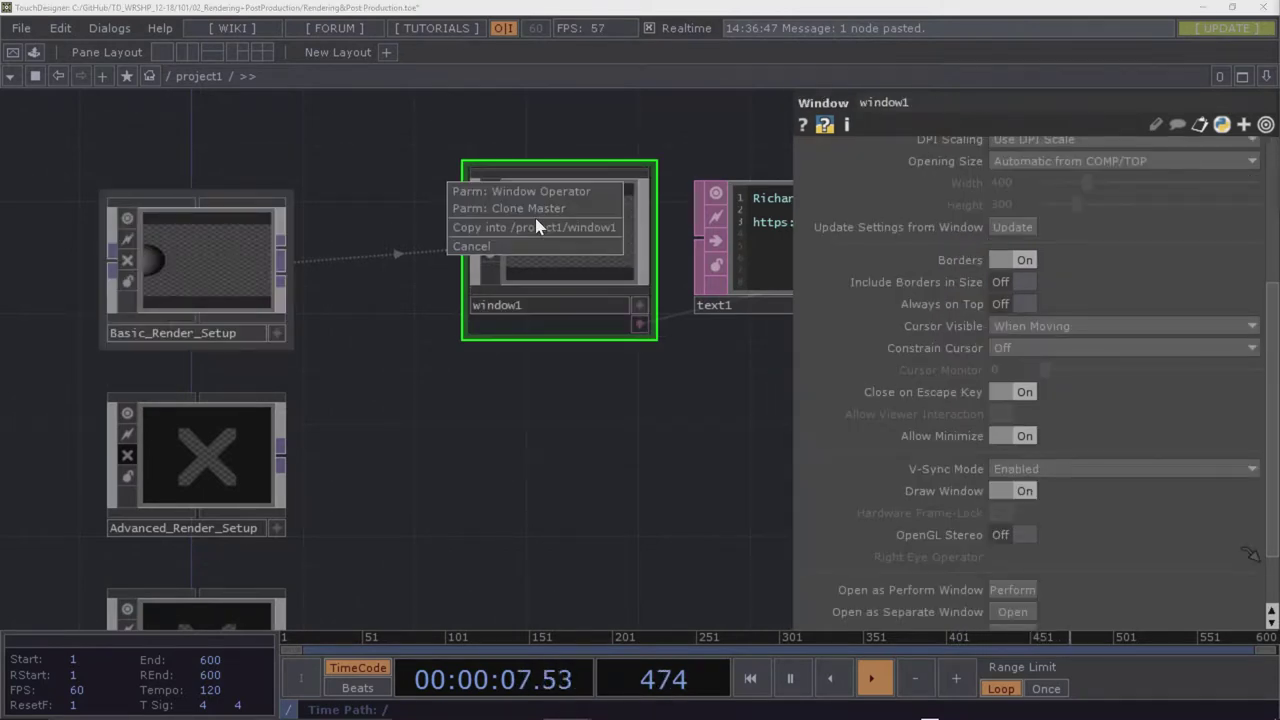
left_click(542, 193)
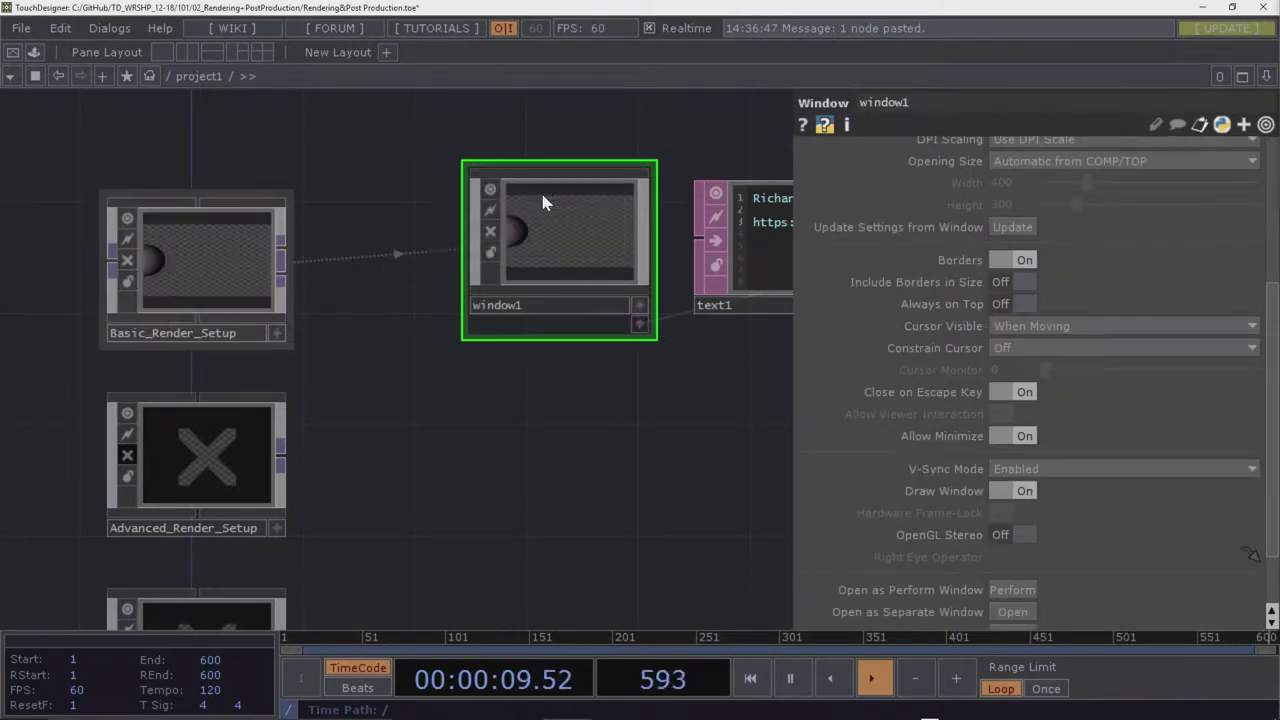
left_click(567, 235)
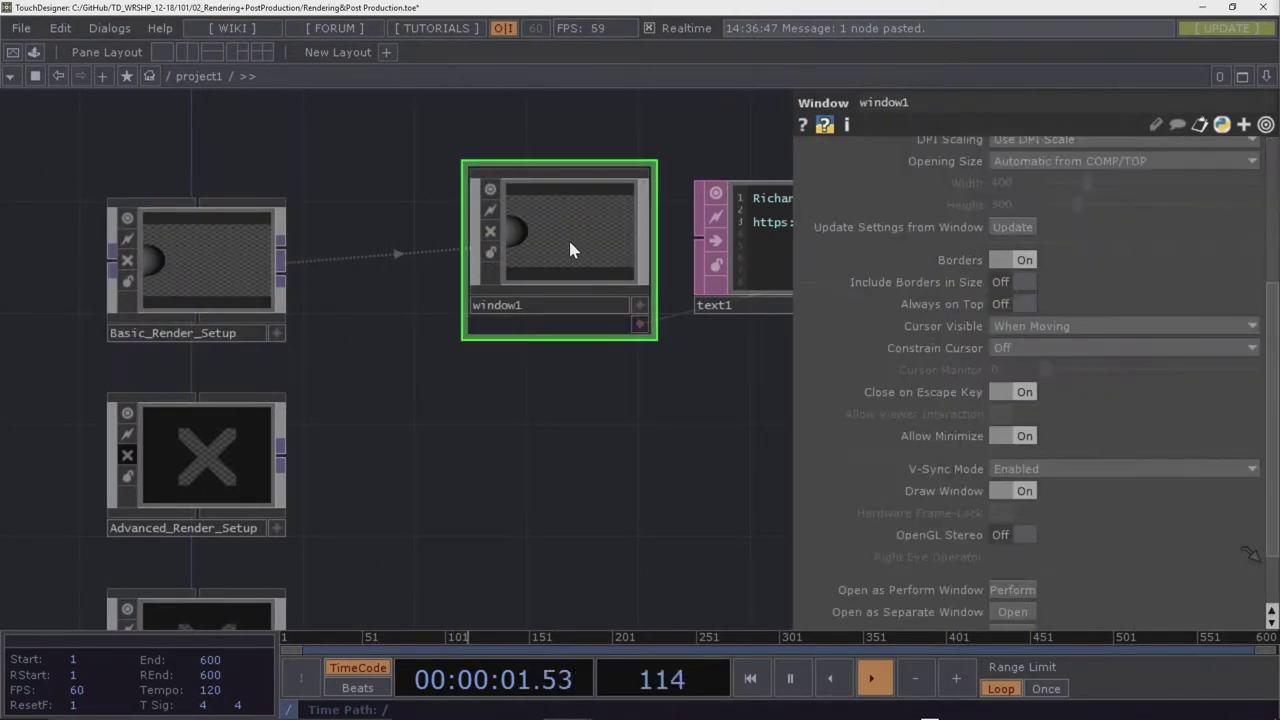
Open window1 as a separate window to view the rendered output, and close it again
right_click(569, 226)
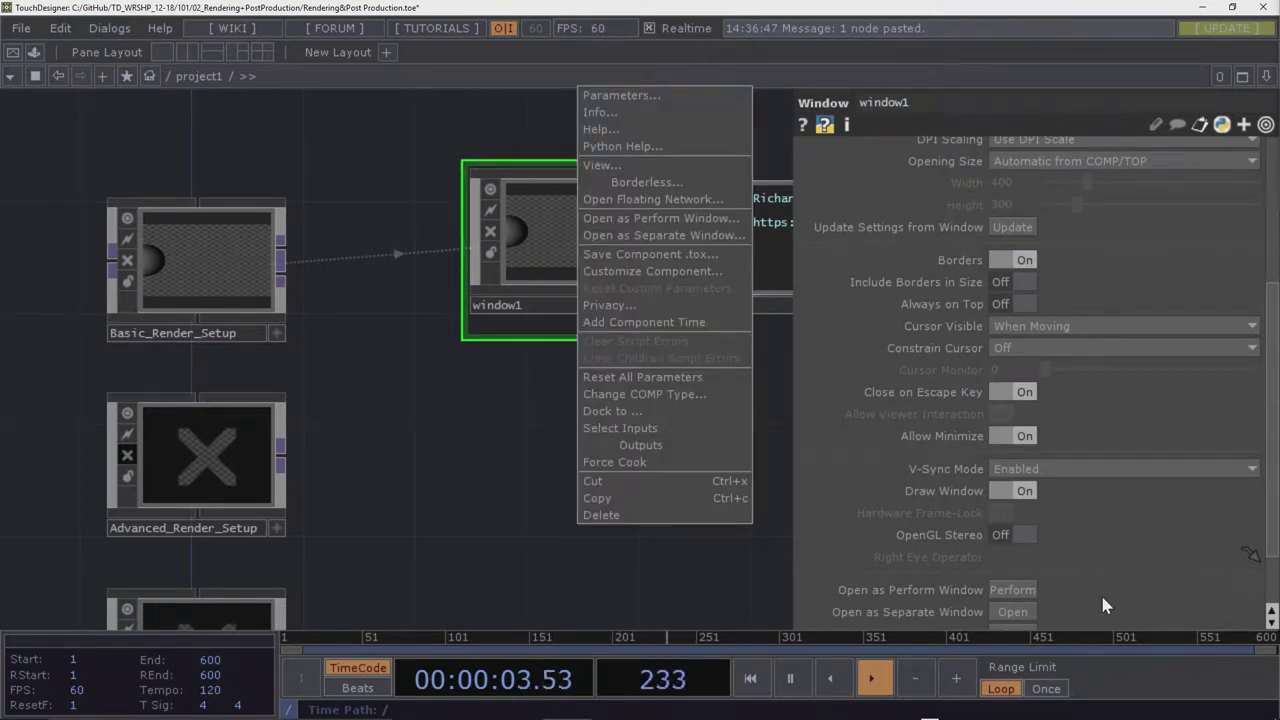
left_click(1024, 608)
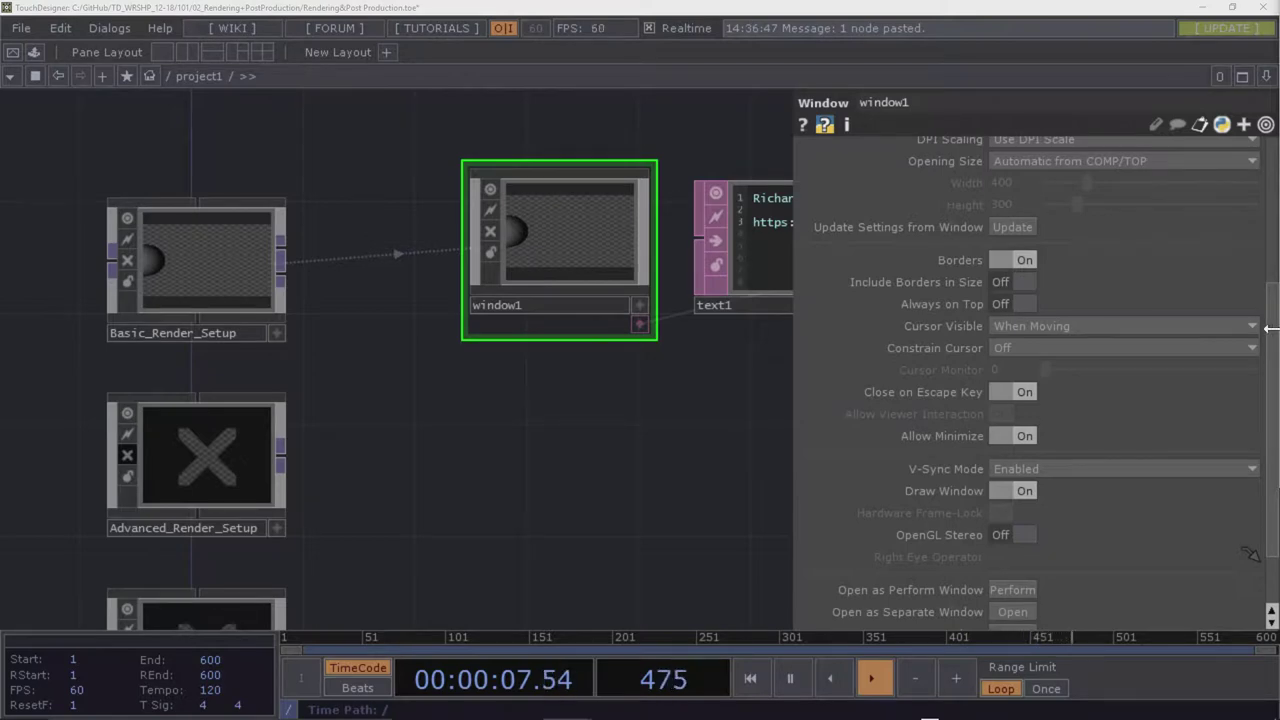
scroll(1060, 300, "up", 5)
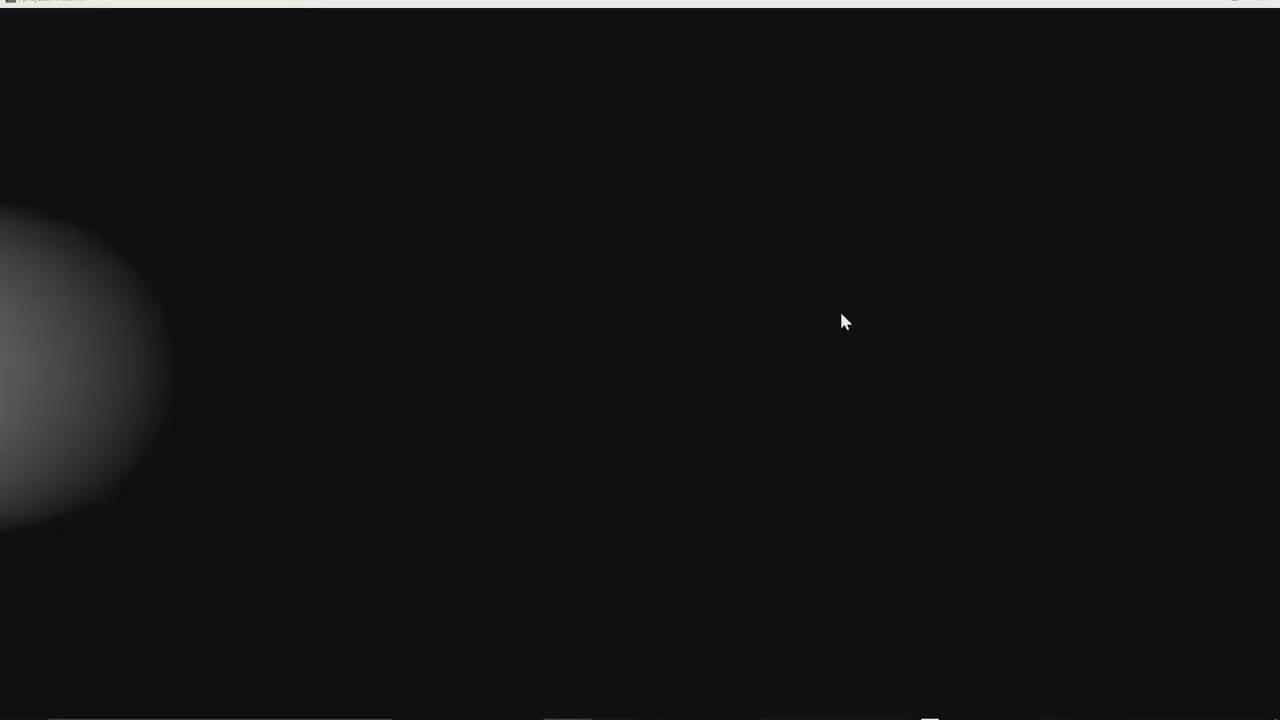
key("Escape")
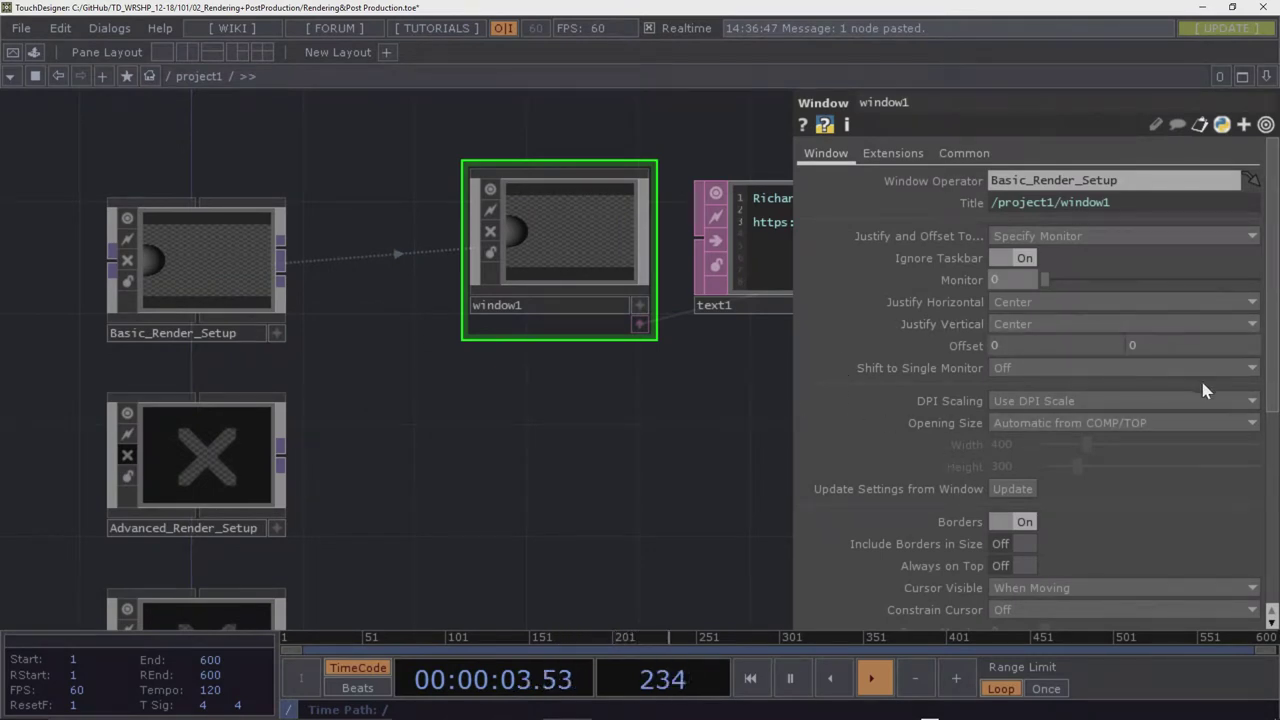
Set window1's Opening Size to Automatic from COMP/TOP and open it as a separate window
left_click(1051, 418)
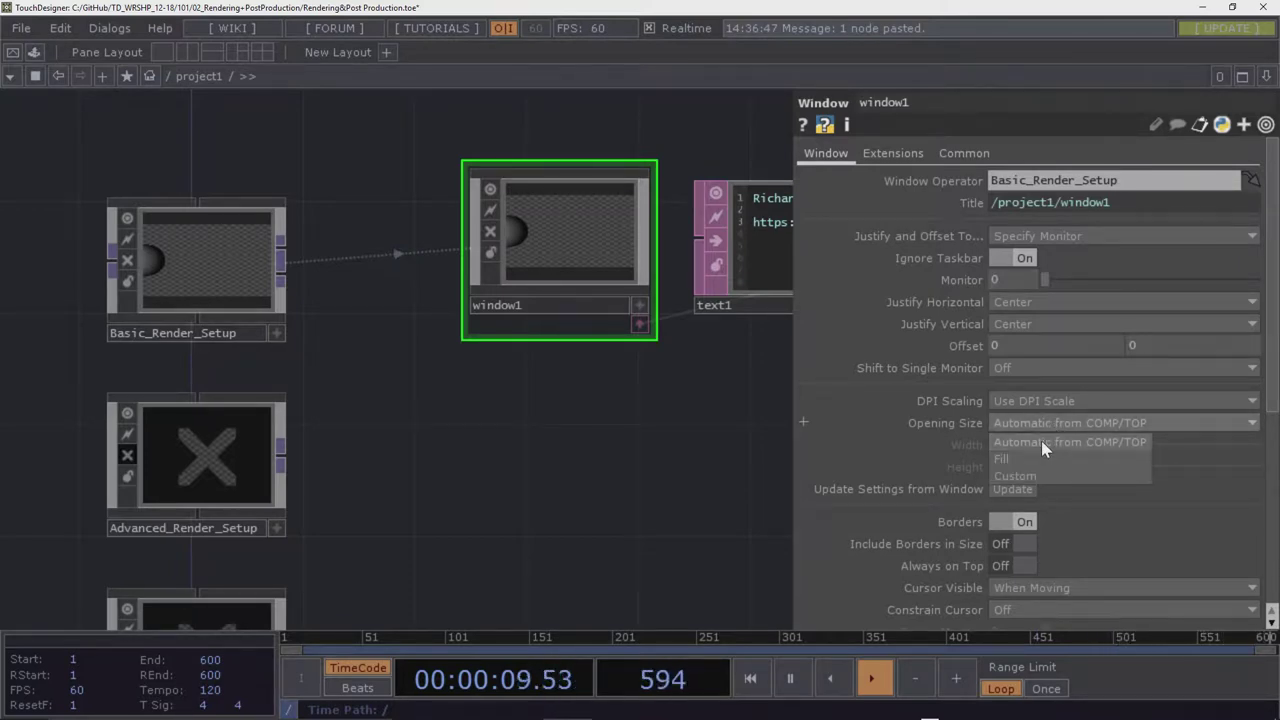
left_click(1041, 440)
scroll(1150, 450, "down", 5)
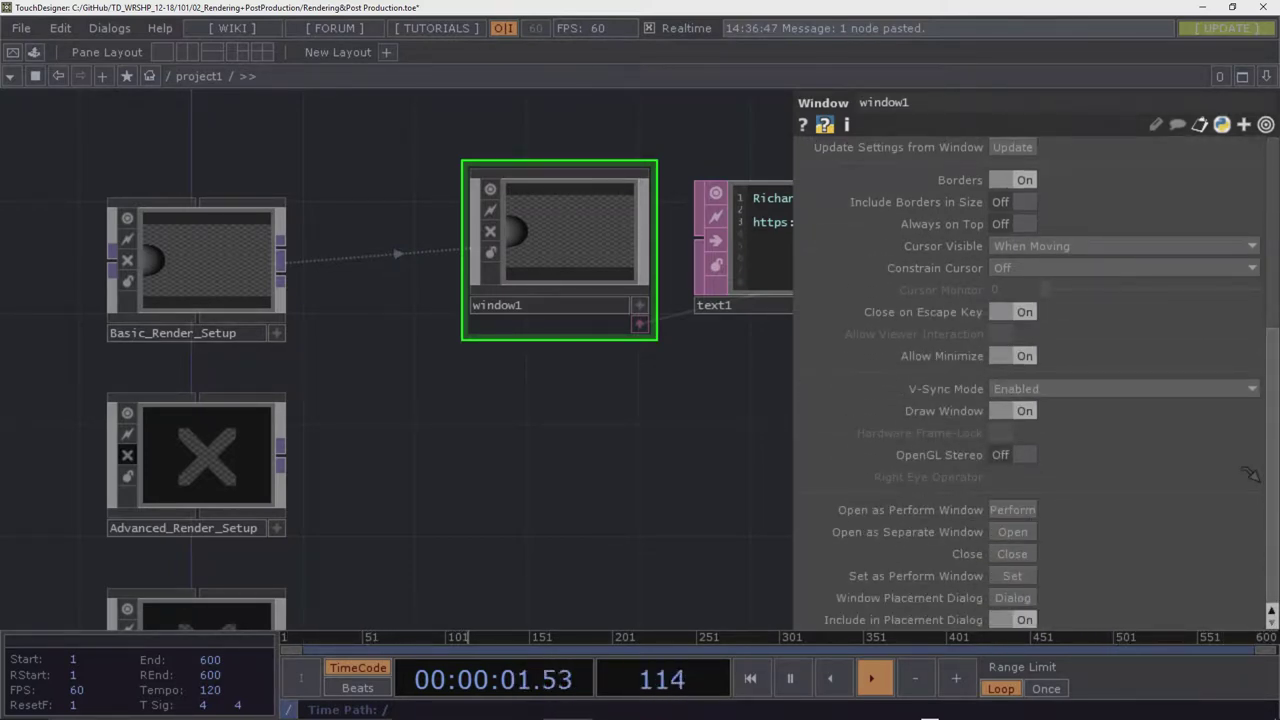
left_click(1010, 531)
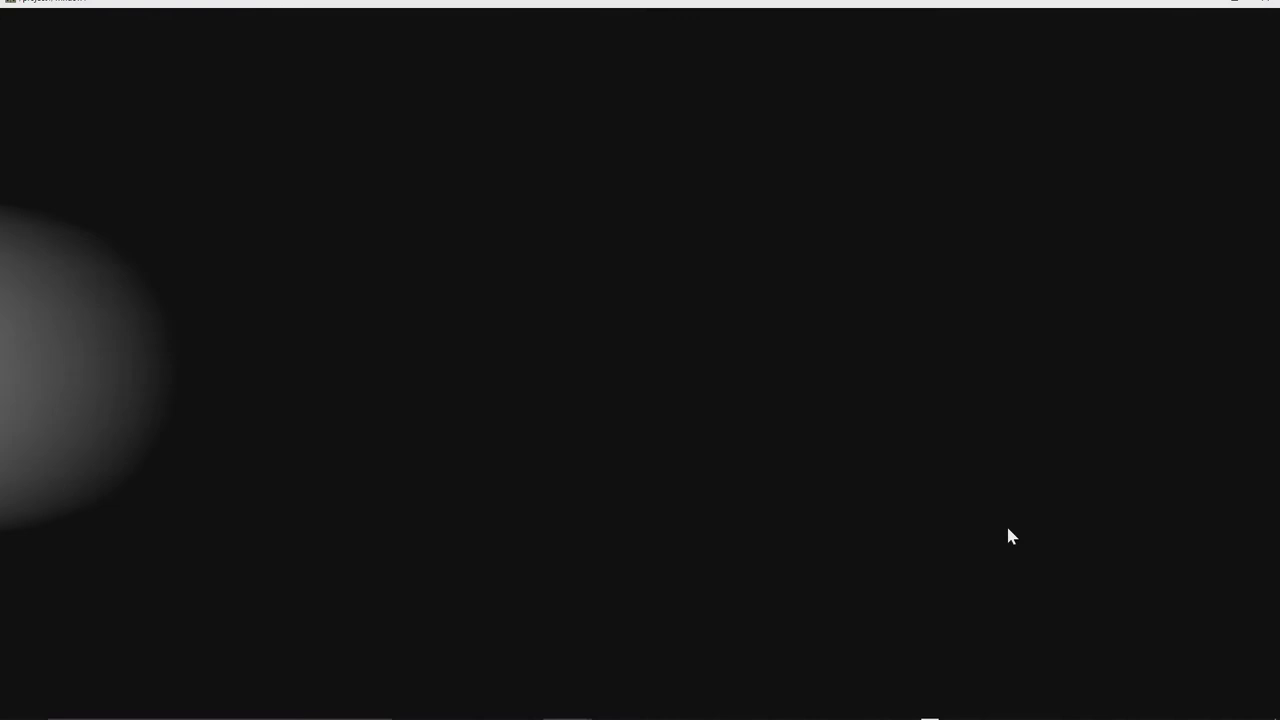
Shrink the floating window1 output to a small preview and place it over the lower part of window1's parameters
double_click(925, 12)
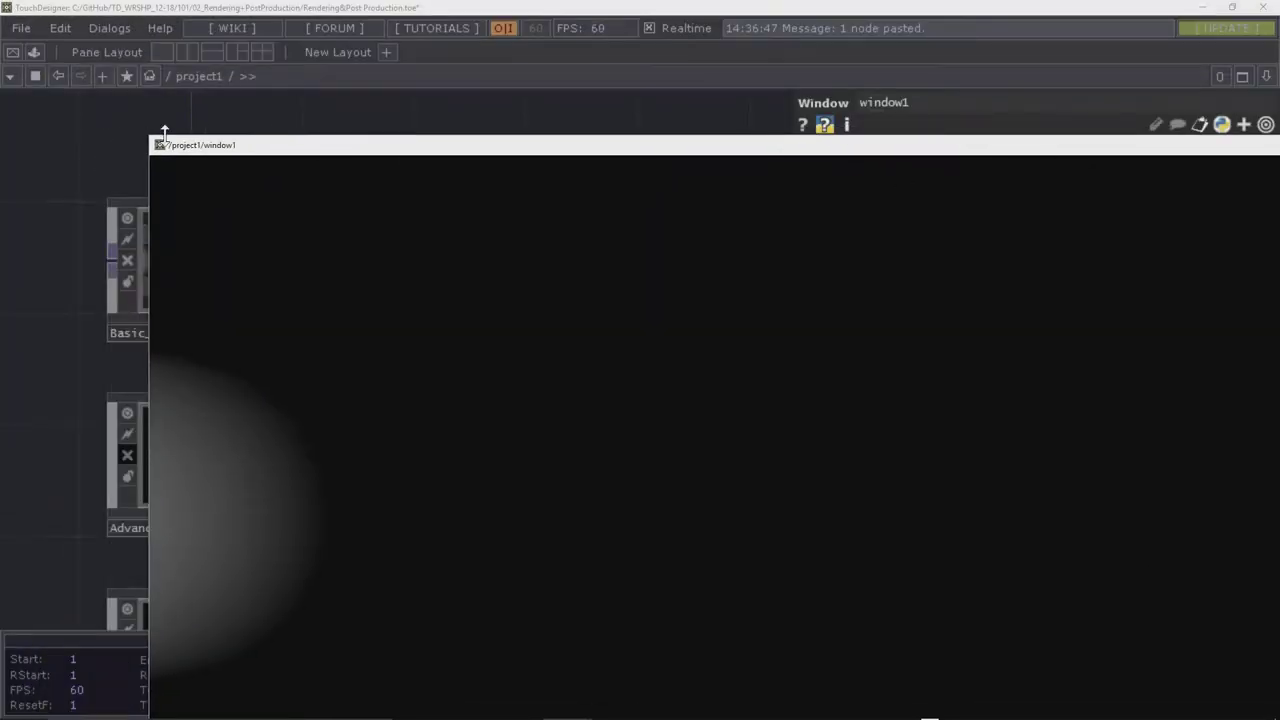
left_click_drag(140, 133, 926, 572)
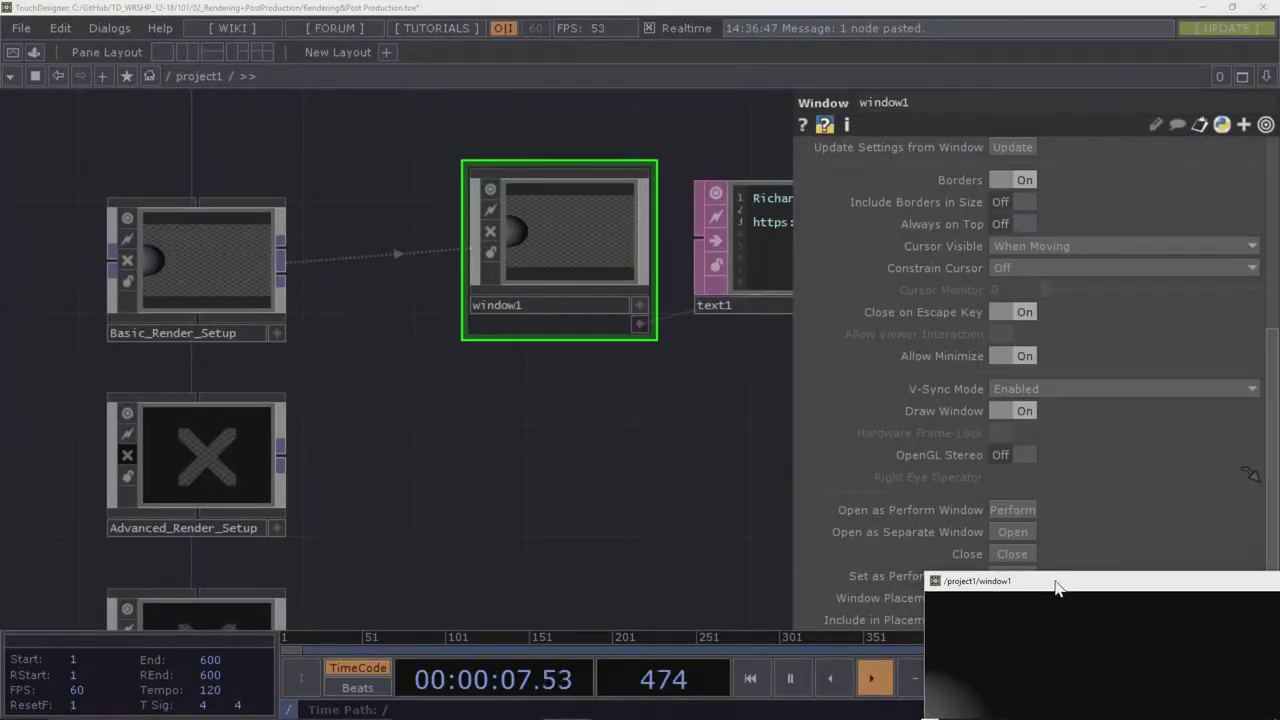
left_click_drag(1075, 591, 880, 383)
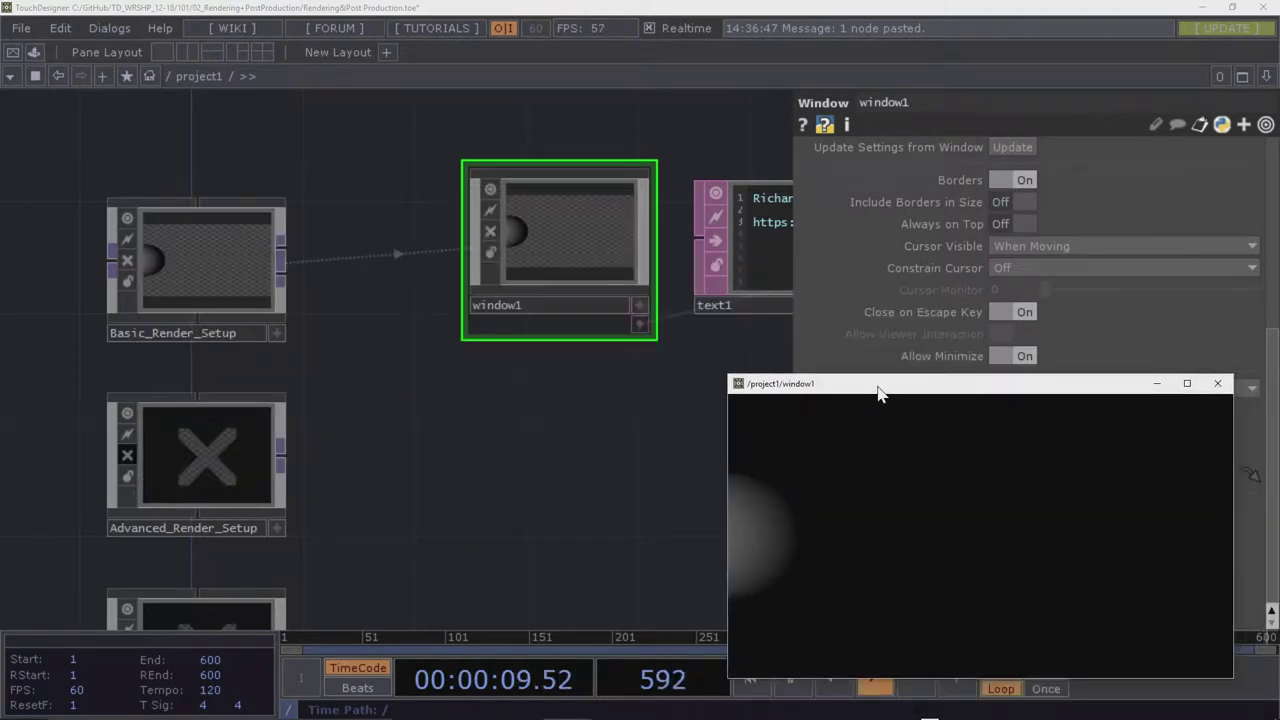
left_click_drag(727, 374, 905, 474)
left_click_drag(1050, 486, 625, 378)
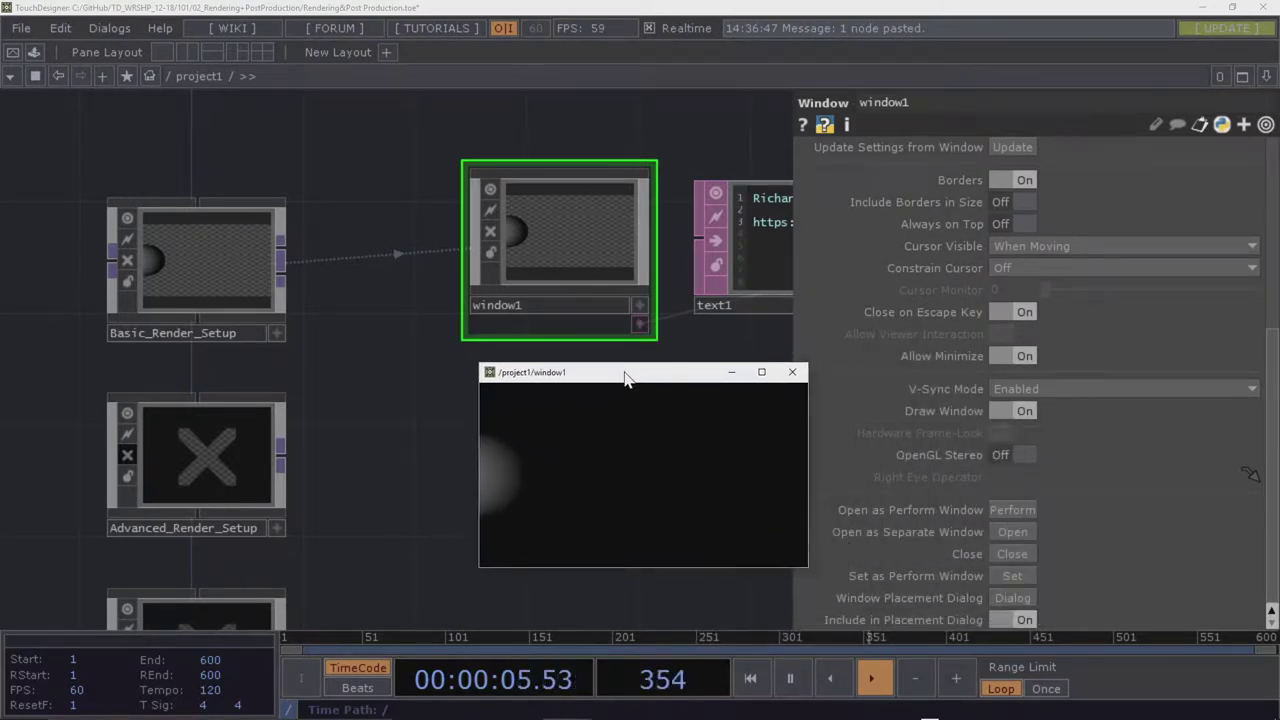
left_click_drag(479, 364, 392, 337)
left_click_drag(566, 344, 492, 266)
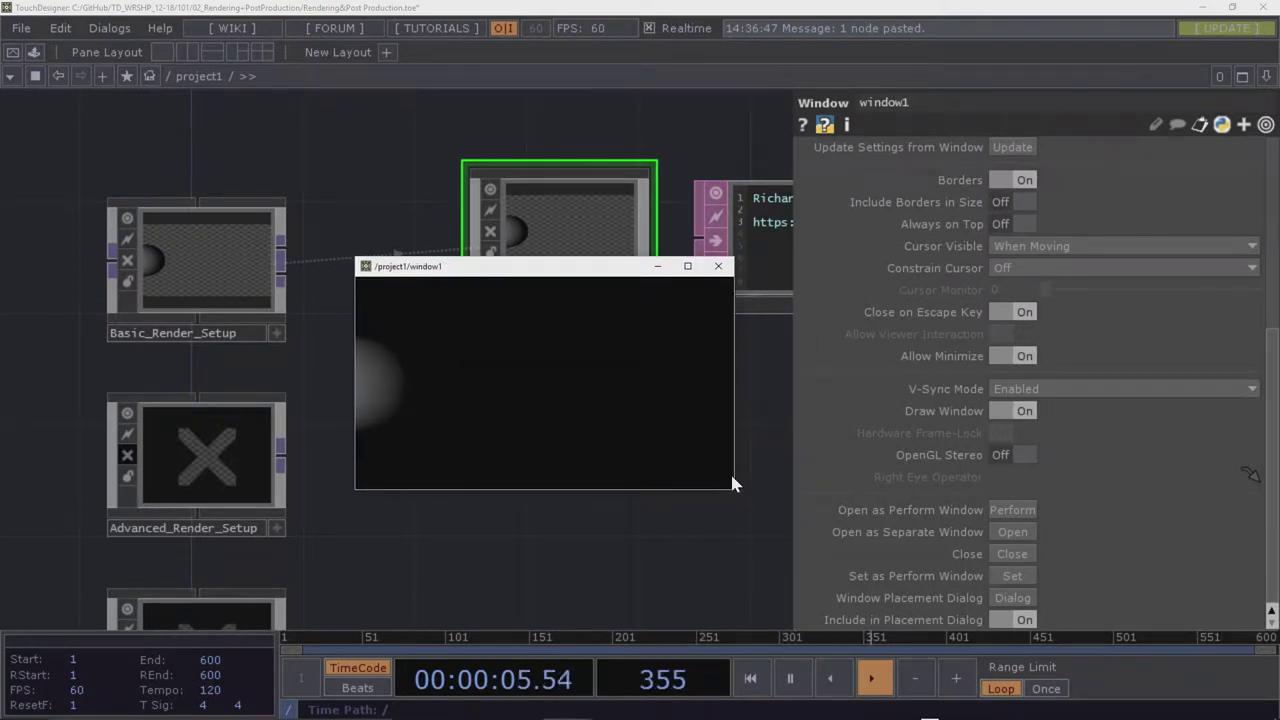
left_click_drag(734, 487, 769, 497)
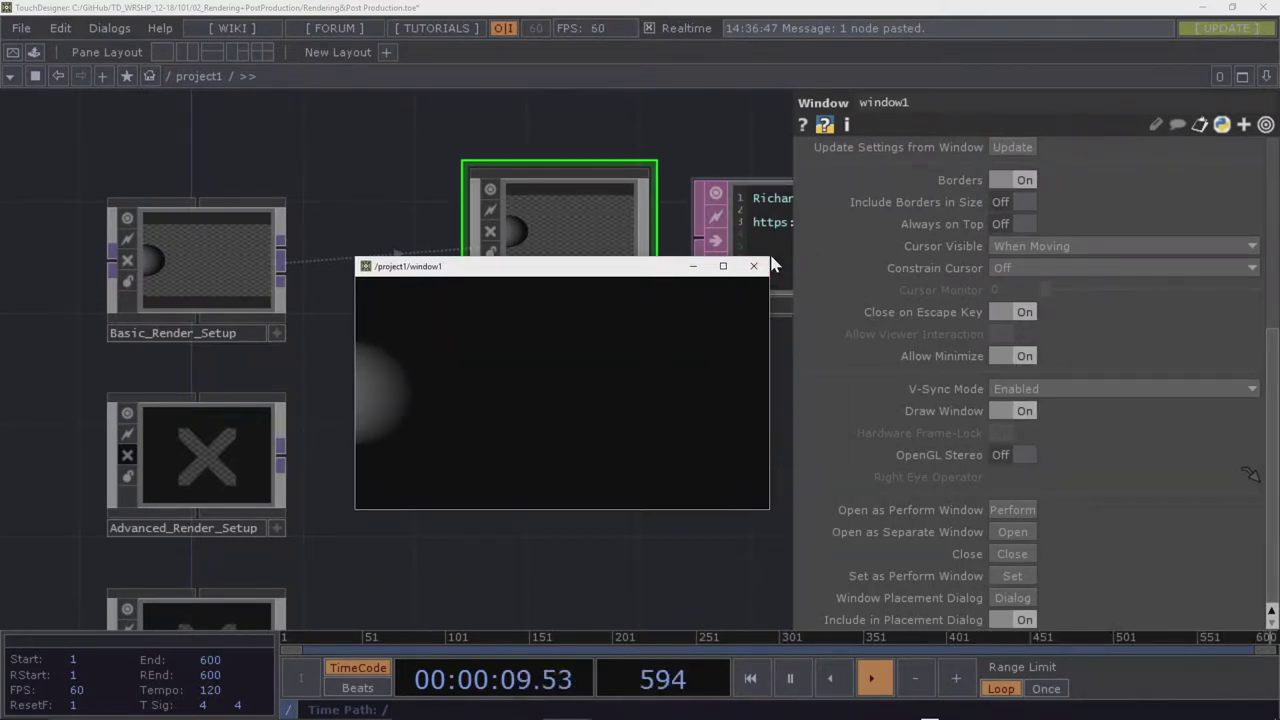
mouse_move(769, 259)
left_mouse_down()
mouse_move(868, 197)
mouse_move(764, 262)
left_mouse_up()
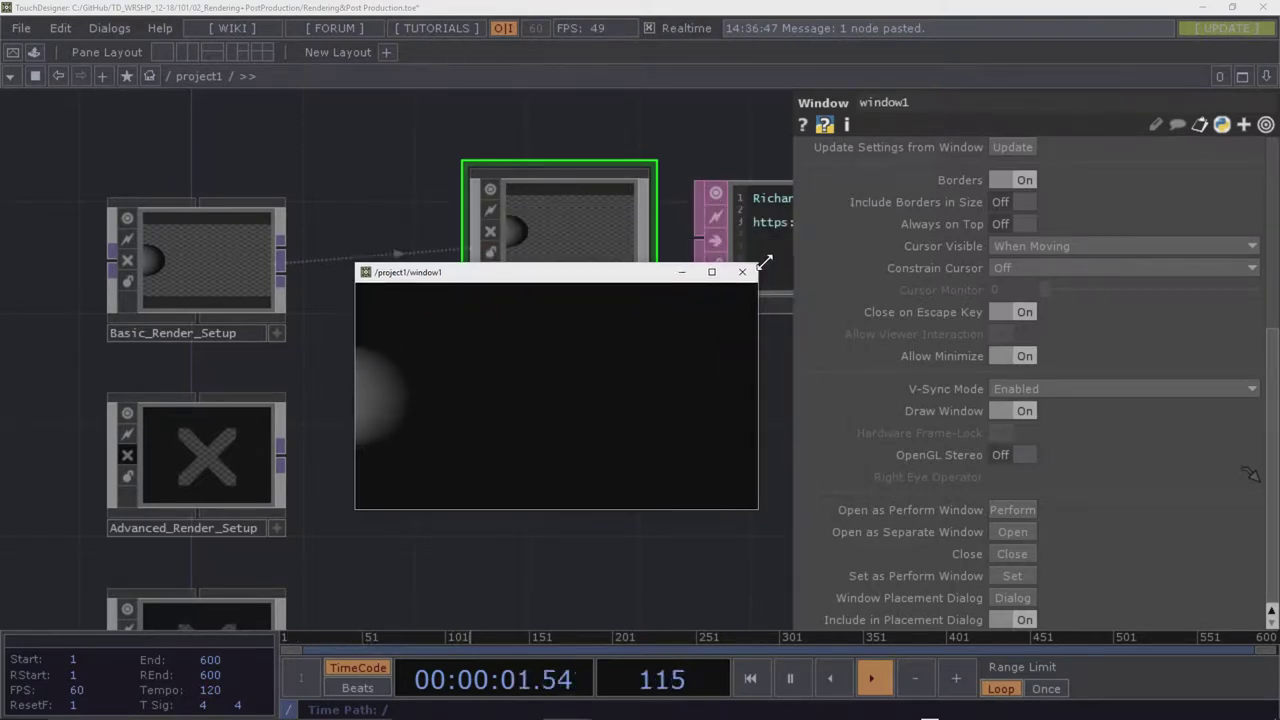
left_click_drag(609, 277, 1006, 362)
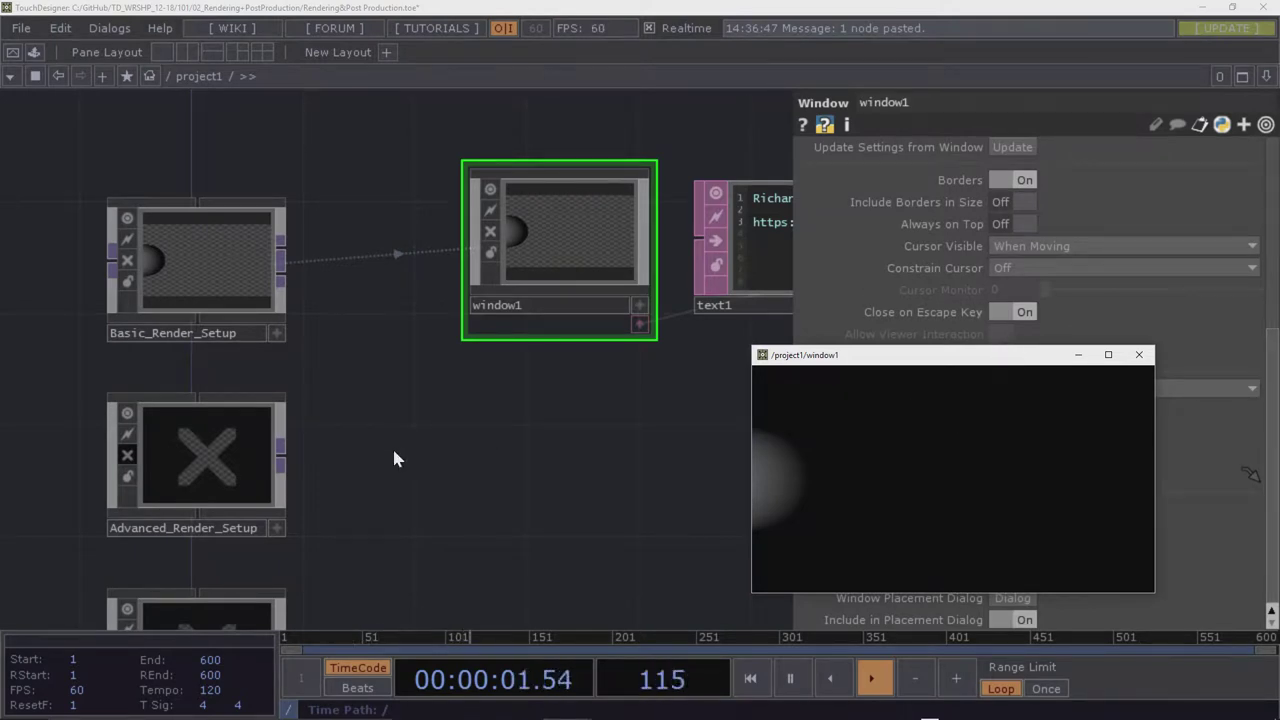
Review the render network inside Basic_Render_Setup beside the output window, close that window and examine the two Out TOPs
left_click_drag(446, 450, 349, 437)
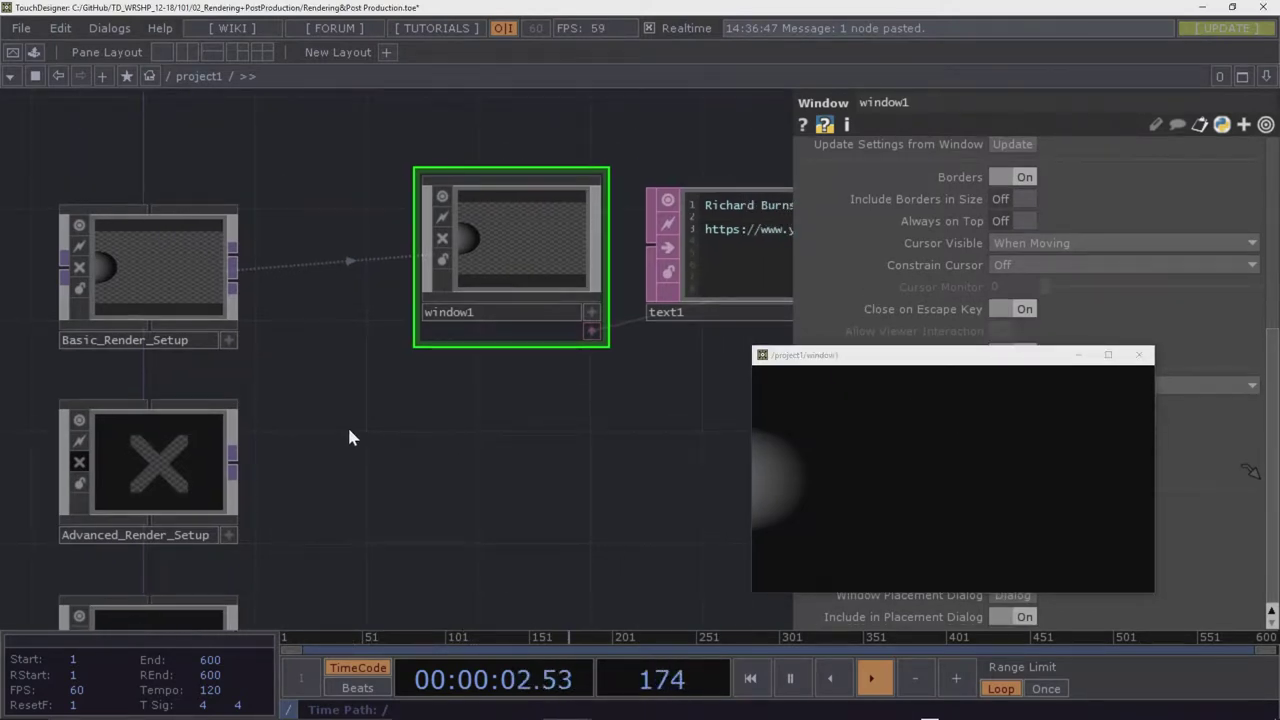
double_click(168, 281)
scroll(167, 283, "down", 5)
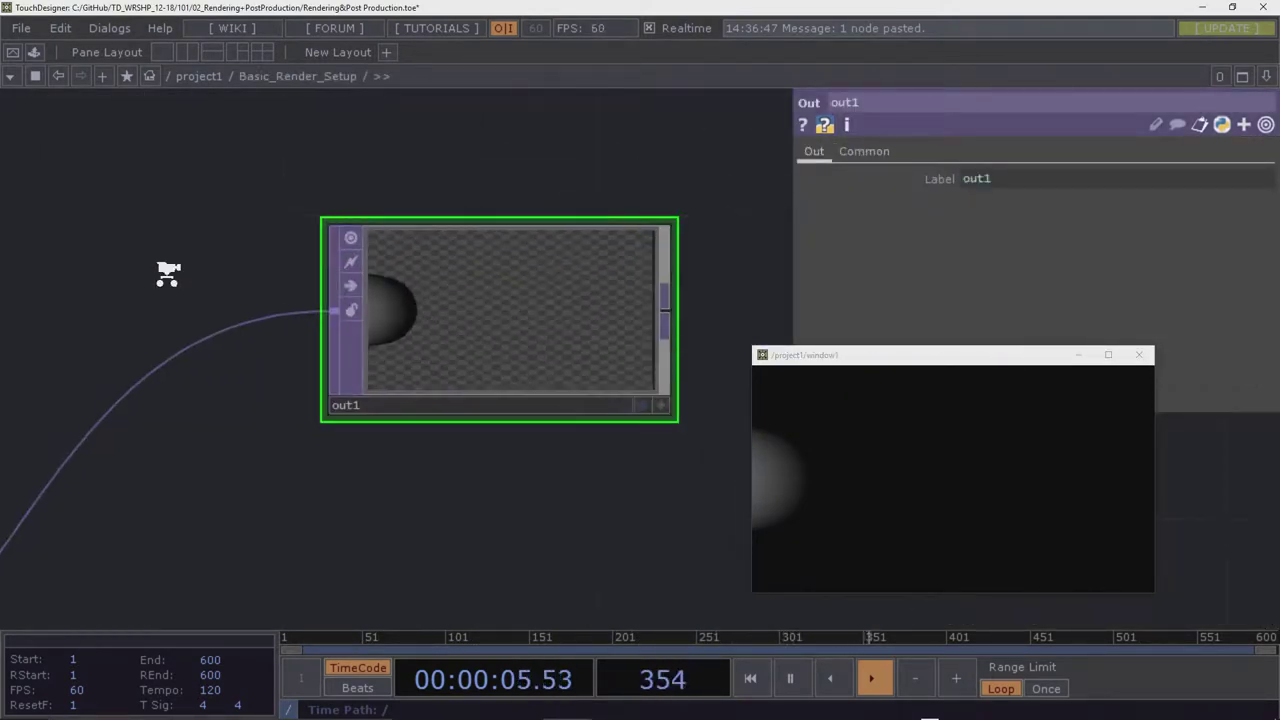
left_click_drag(114, 462, 429, 490)
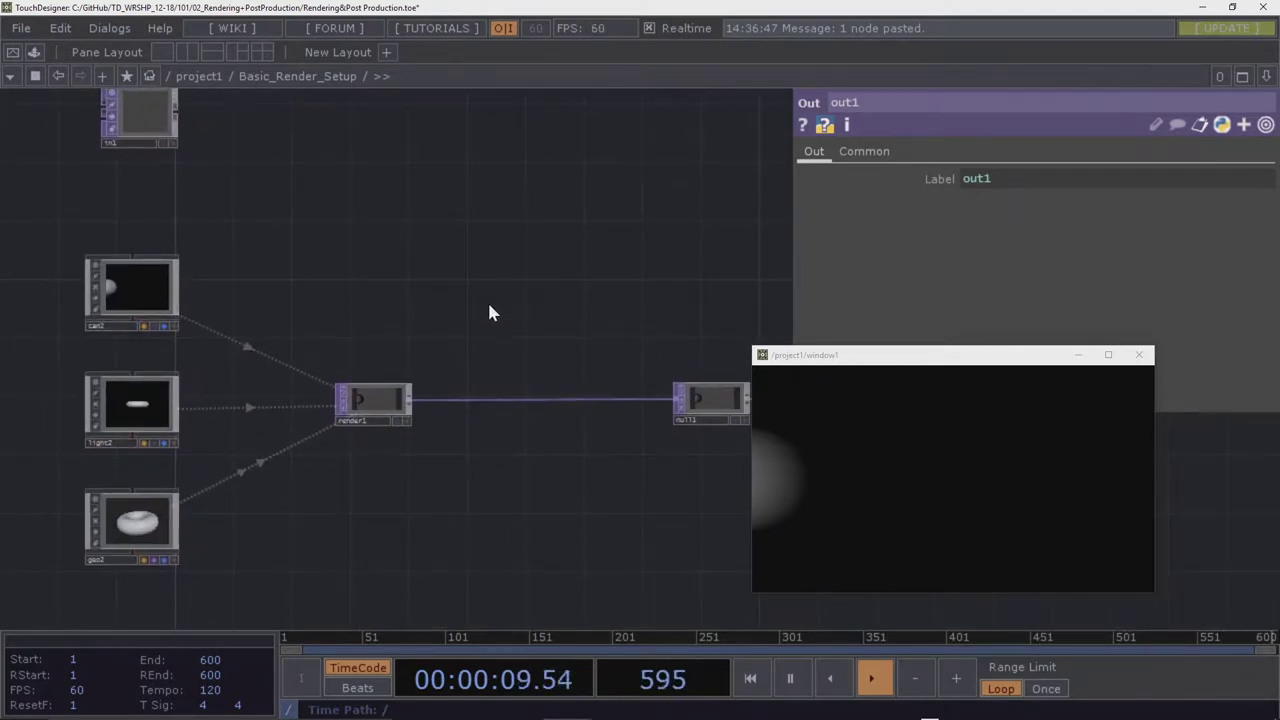
left_click_drag(1038, 366, 1076, 363)
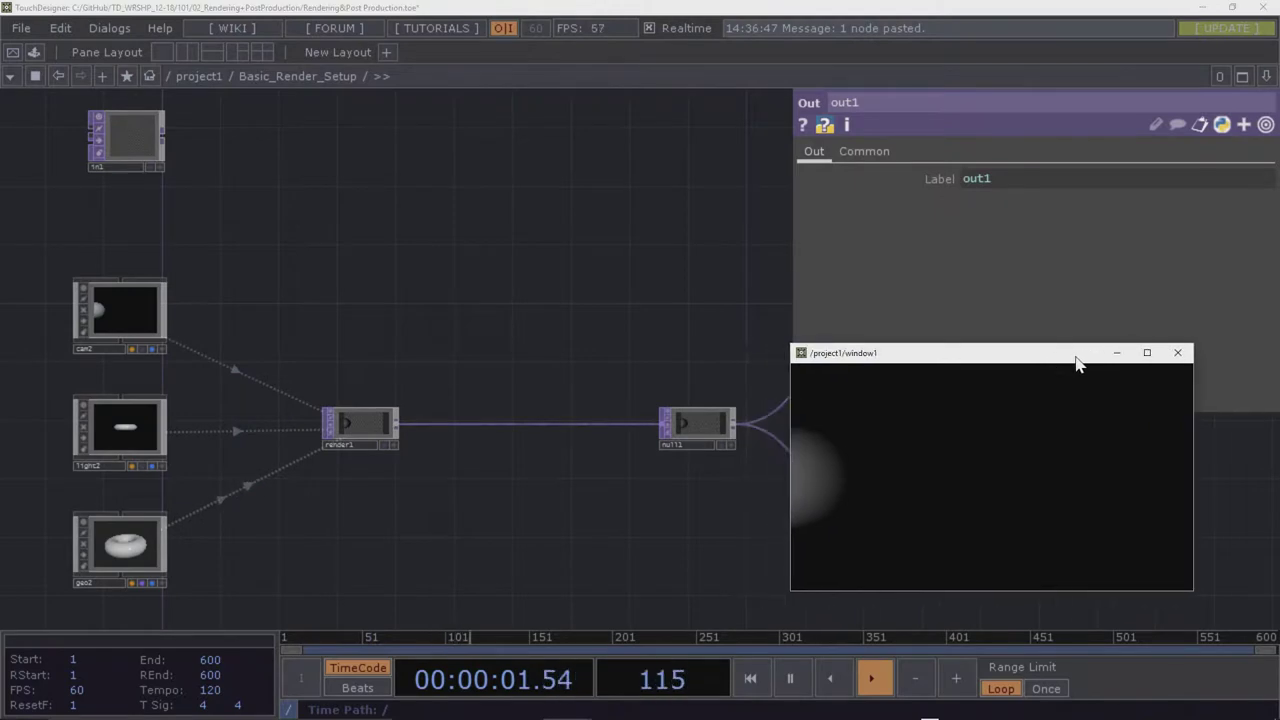
left_click(1175, 352)
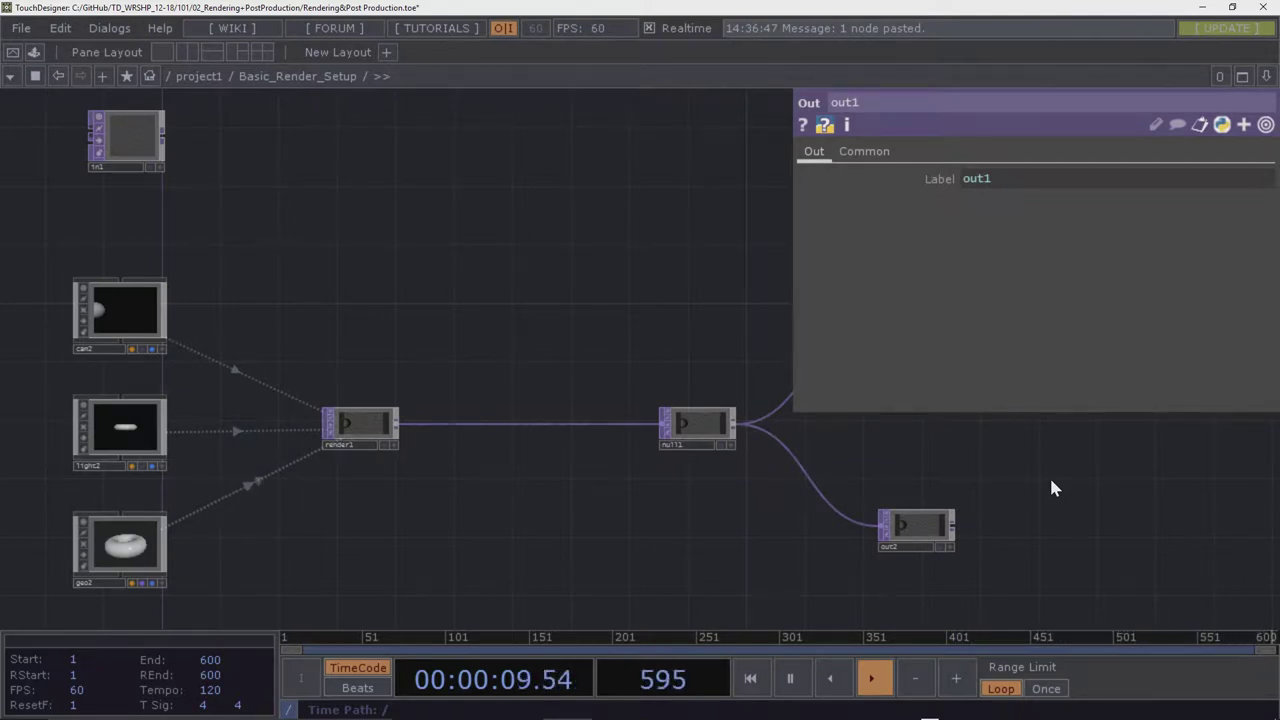
left_click_drag(1053, 460, 668, 392)
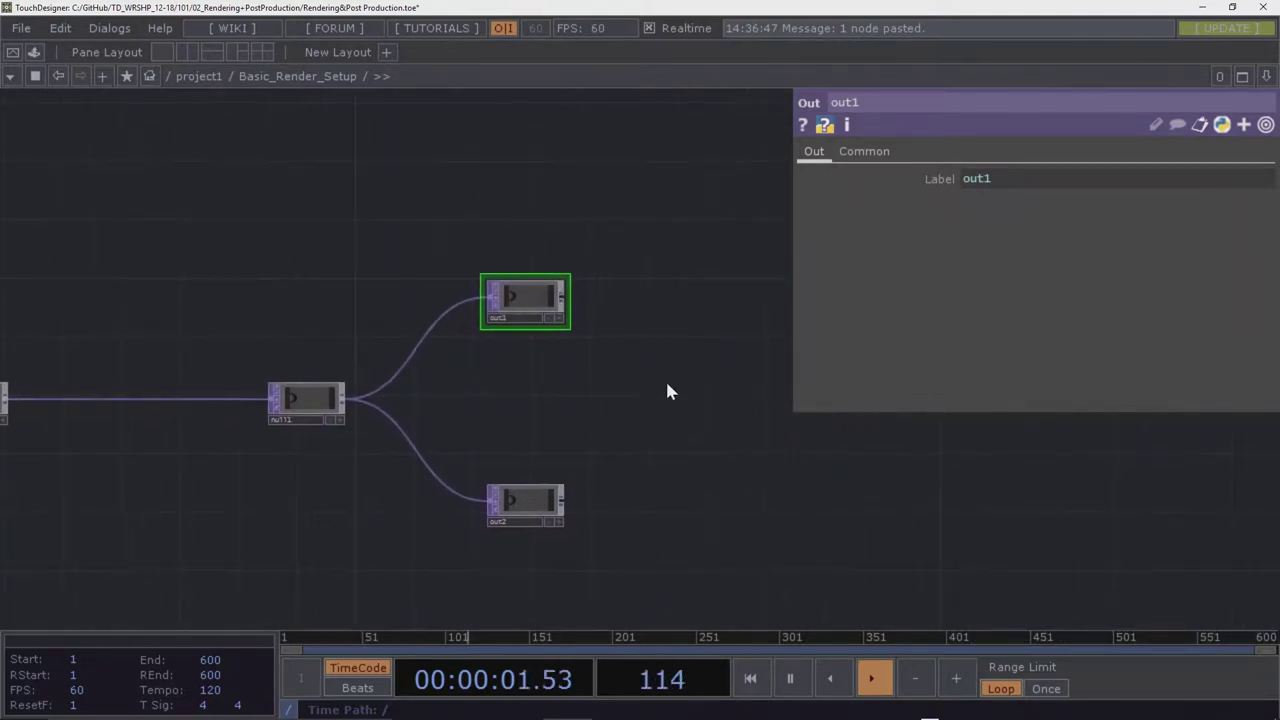
Turn on the display flag of out1 and review the render network over its output in the network background
scroll(580, 306, "up", 4)
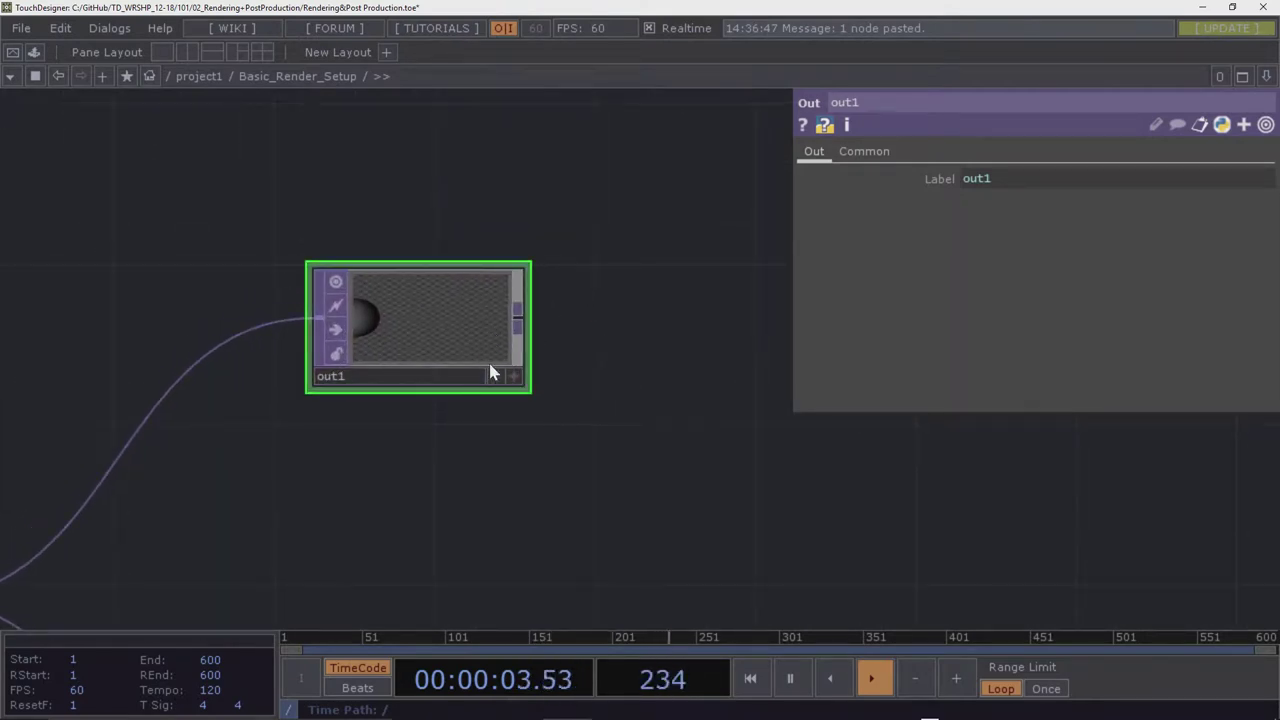
scroll(497, 348, "up", 2)
scroll(497, 348, "up", 1)
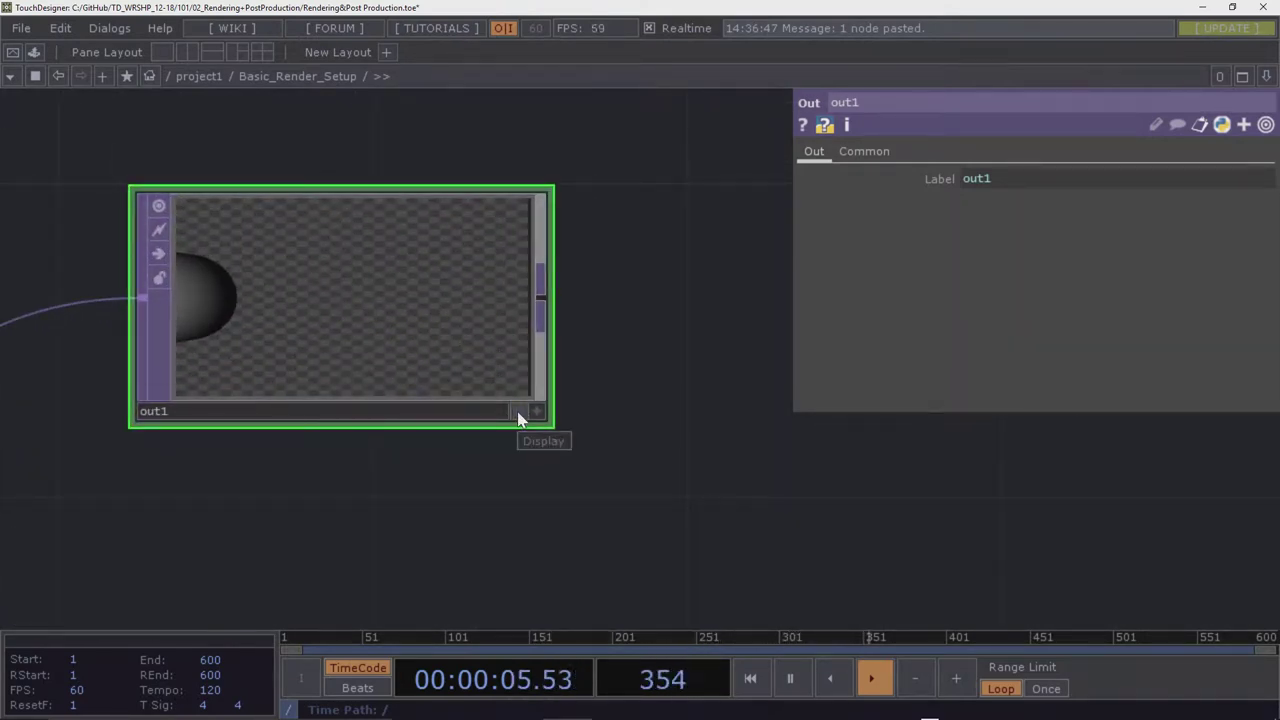
left_click(519, 410)
left_click(518, 411)
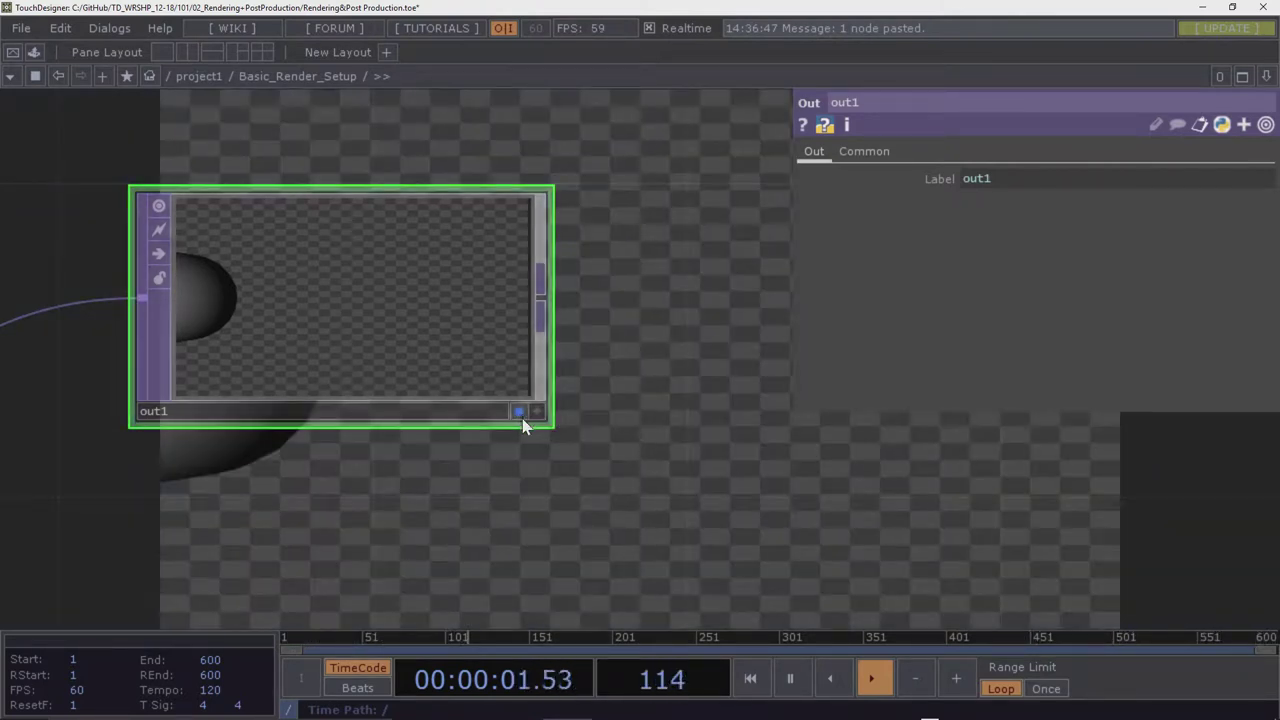
scroll(566, 446, "down", 5)
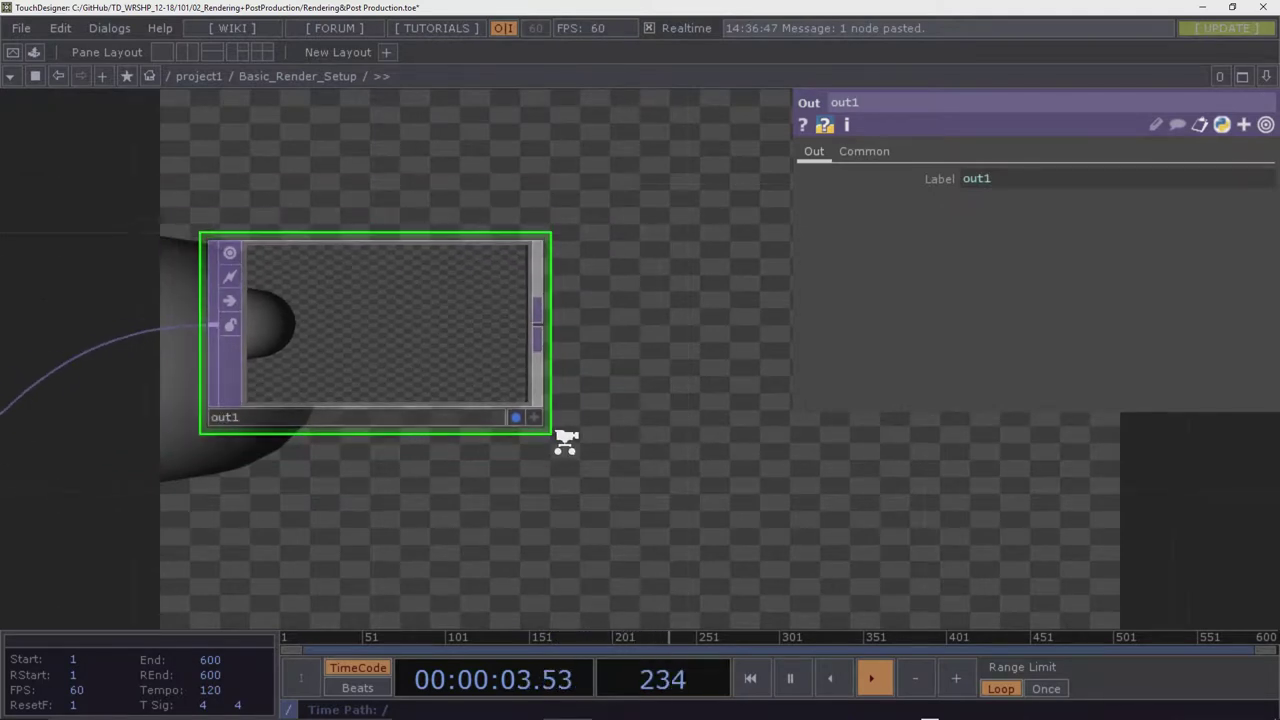
left_click_drag(597, 418, 594, 337)
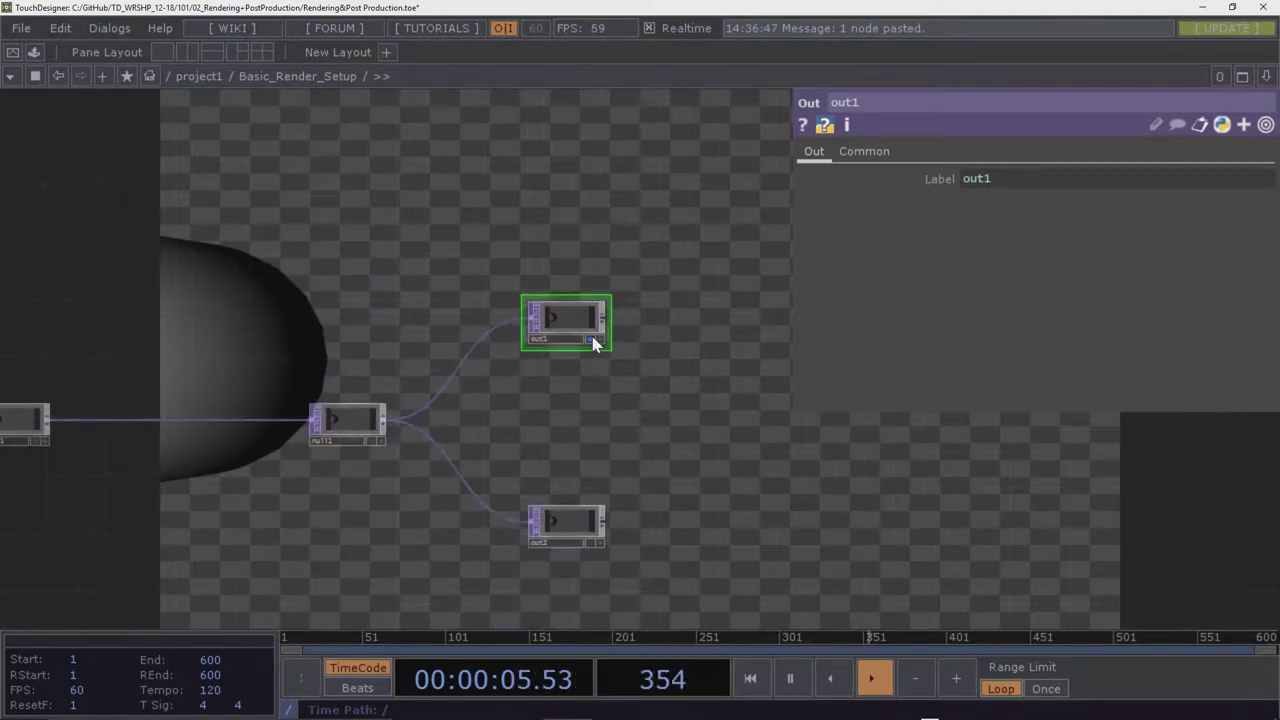
key("h")
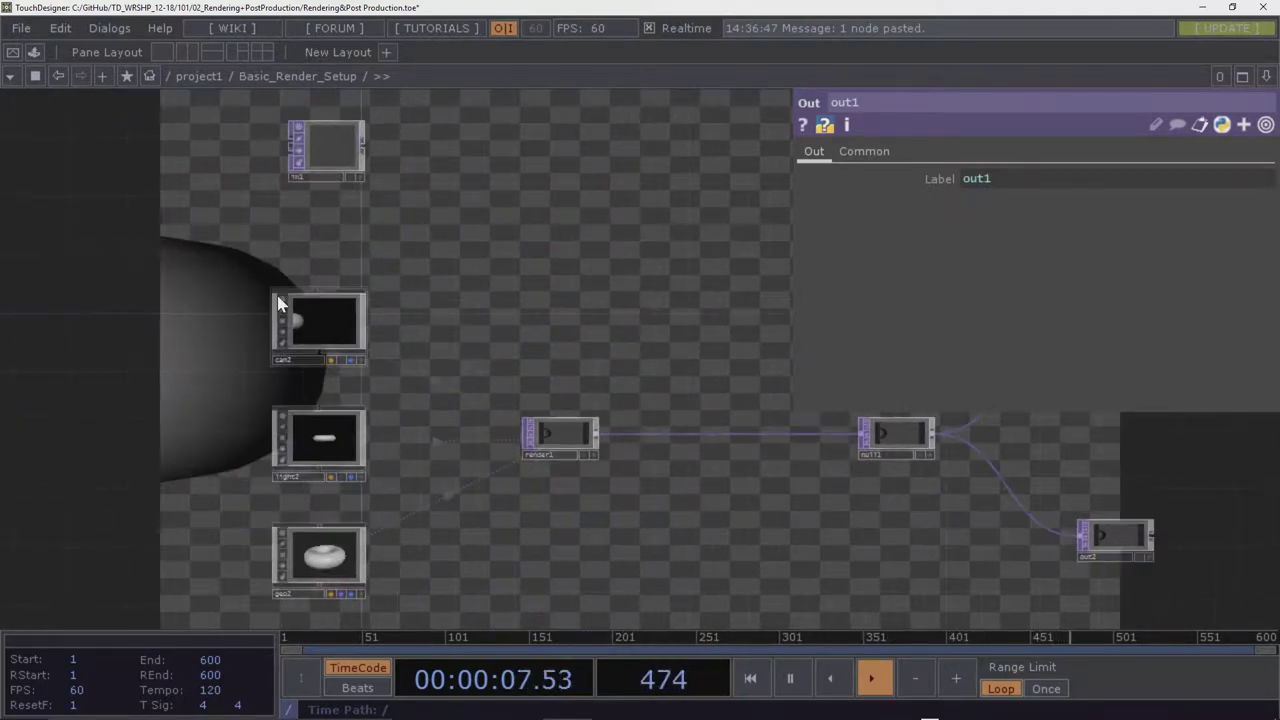
left_click_drag(623, 363, 430, 227)
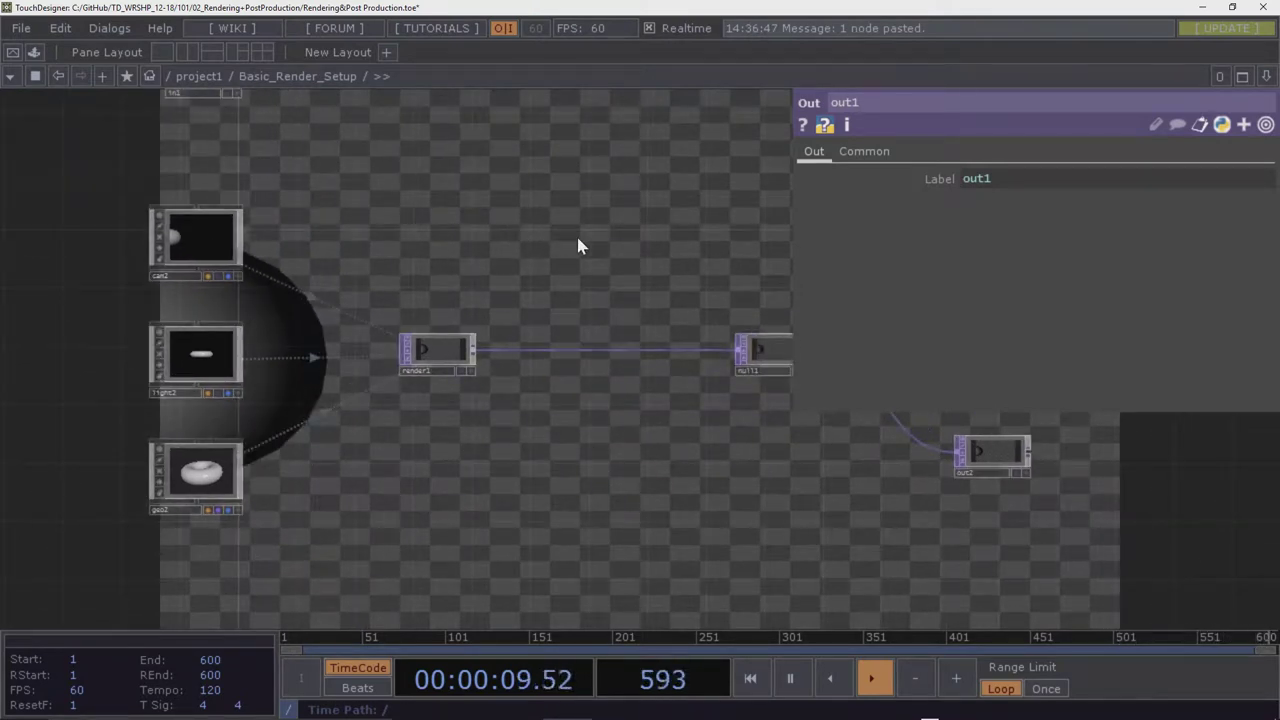
left_click_drag(577, 243, 466, 234)
left_click_drag(640, 271, 45, 296)
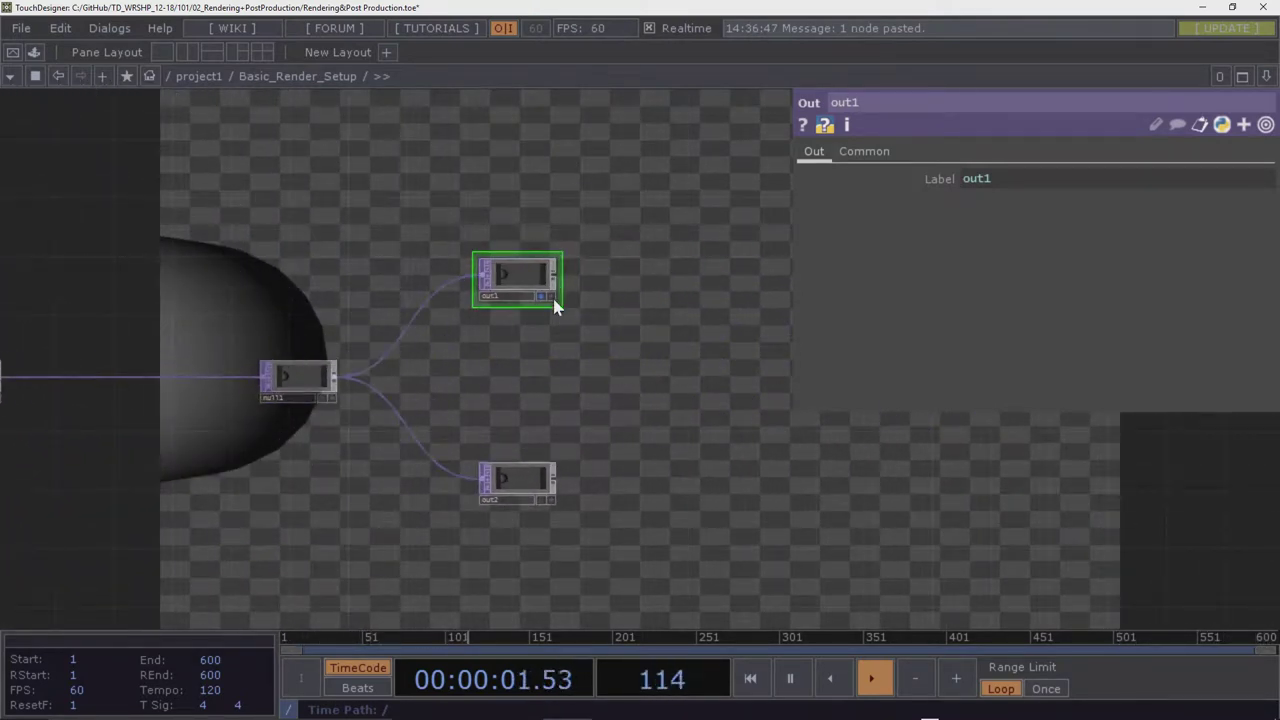
Turn off the background display of the Out TOPs and turn it back on for out1
left_click(522, 480)
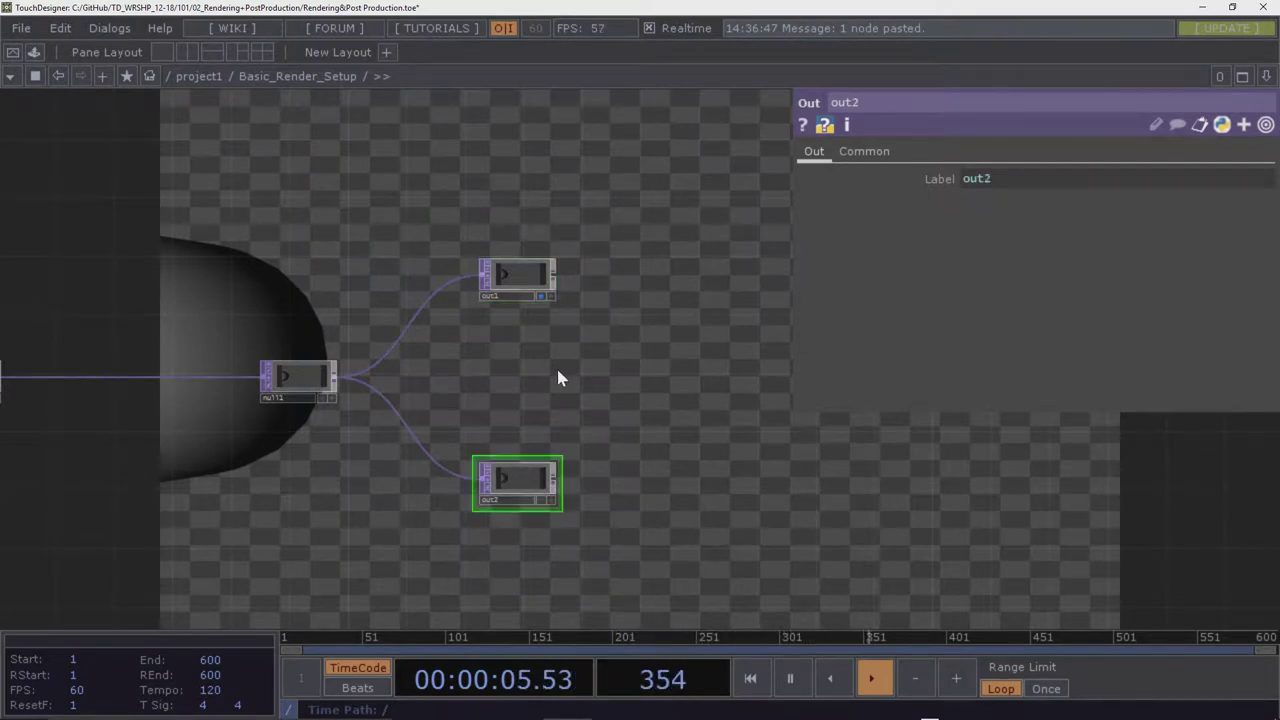
left_click(541, 500)
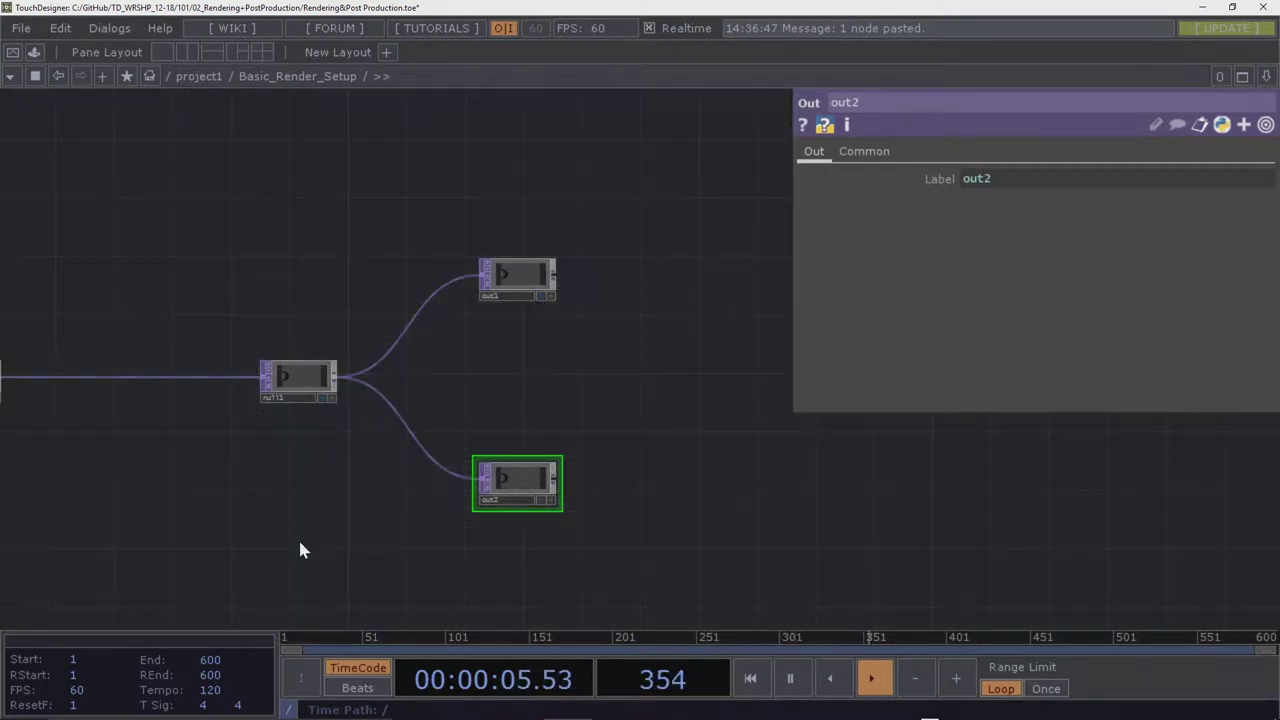
left_click_drag(170, 490, 326, 483)
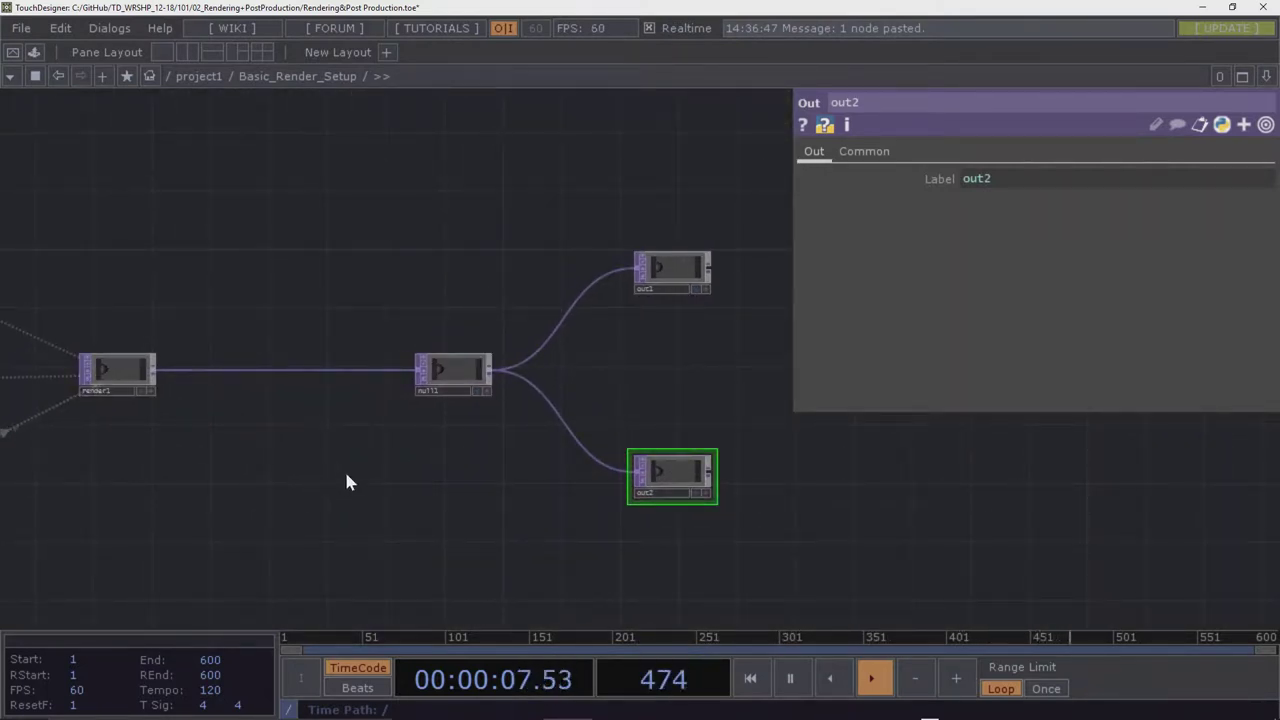
left_click(696, 289)
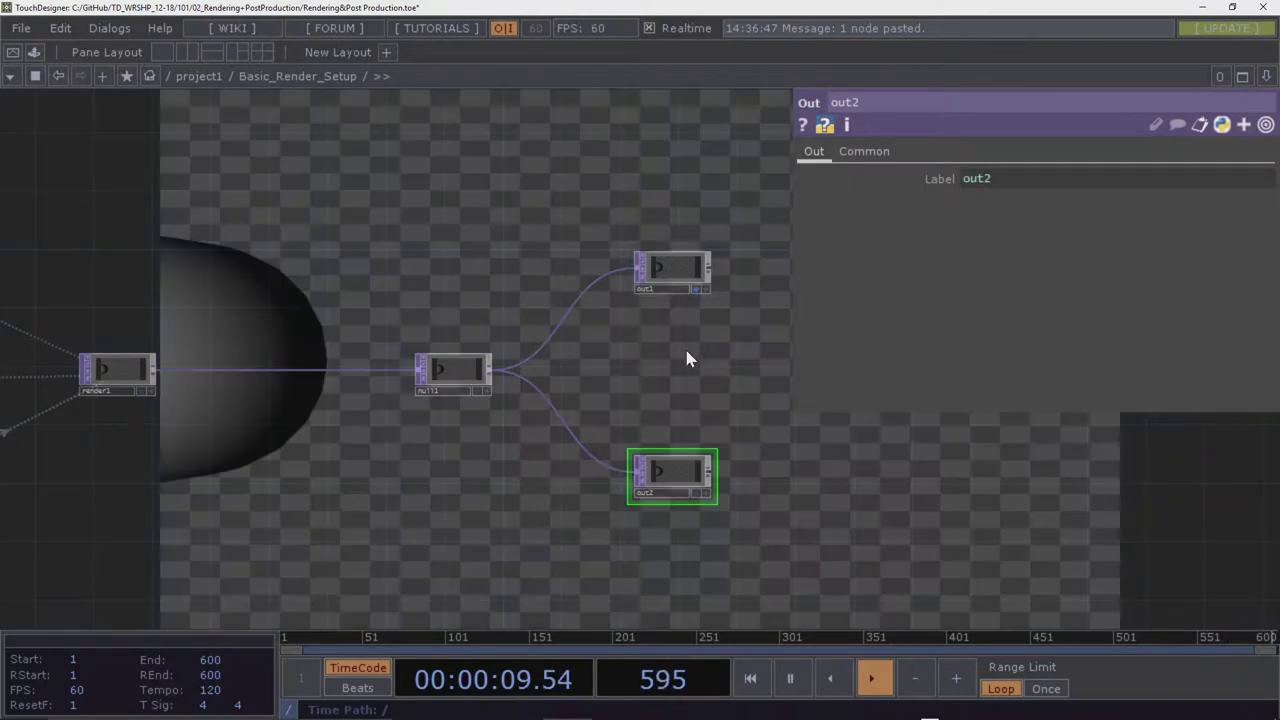
Set cam2's X translate to 0 to center the torus in the render
left_click_drag(312, 466, 666, 463)
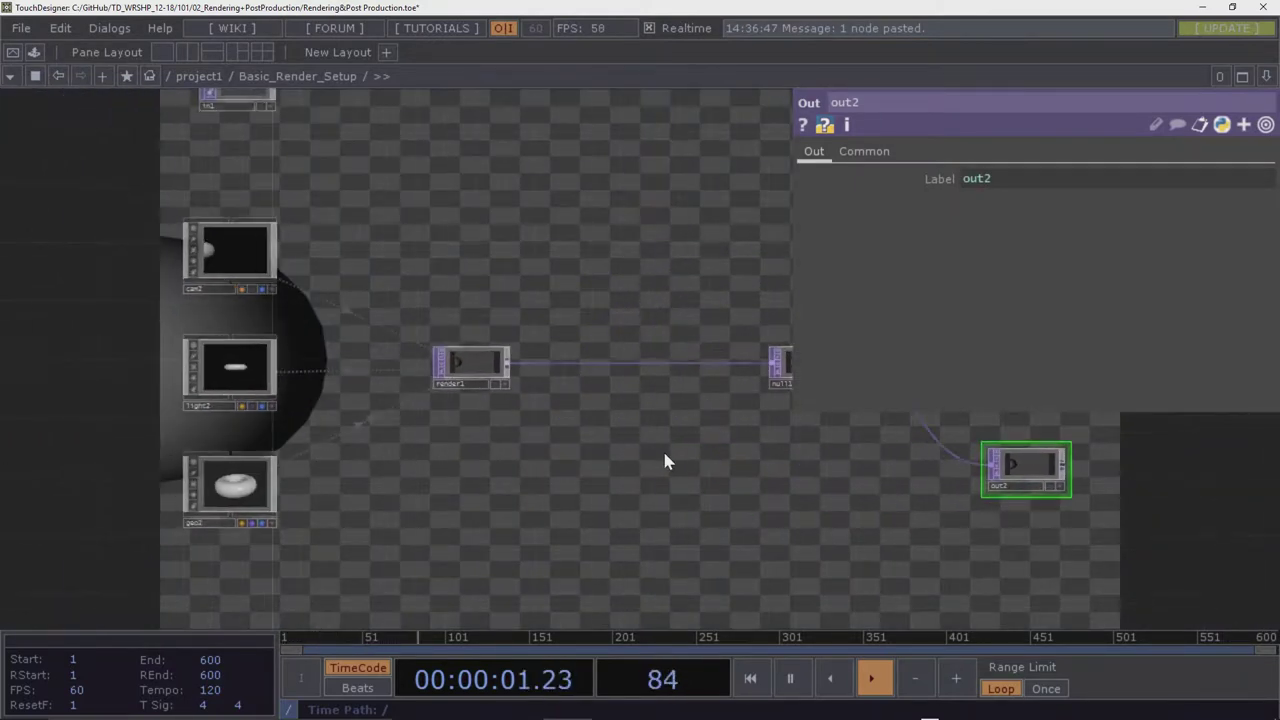
left_click(238, 490)
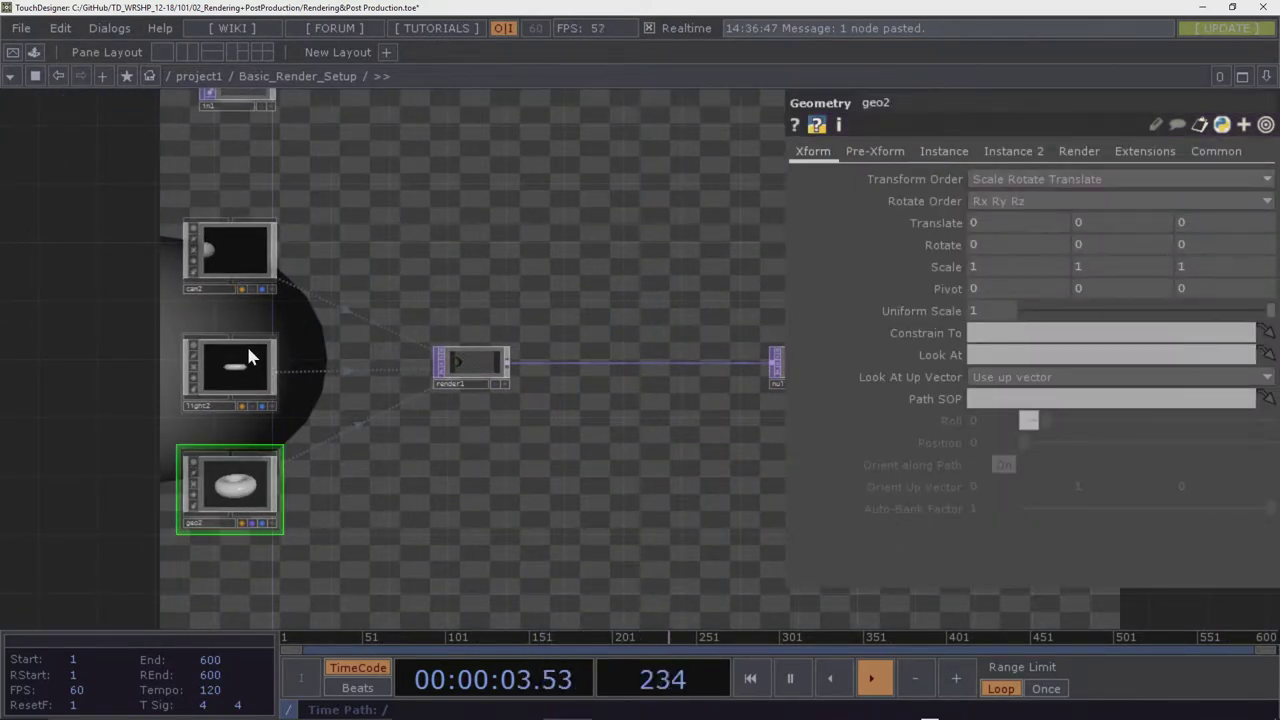
left_click(237, 258)
left_click_drag(1043, 222, 987, 235)
key("ctrl+z")
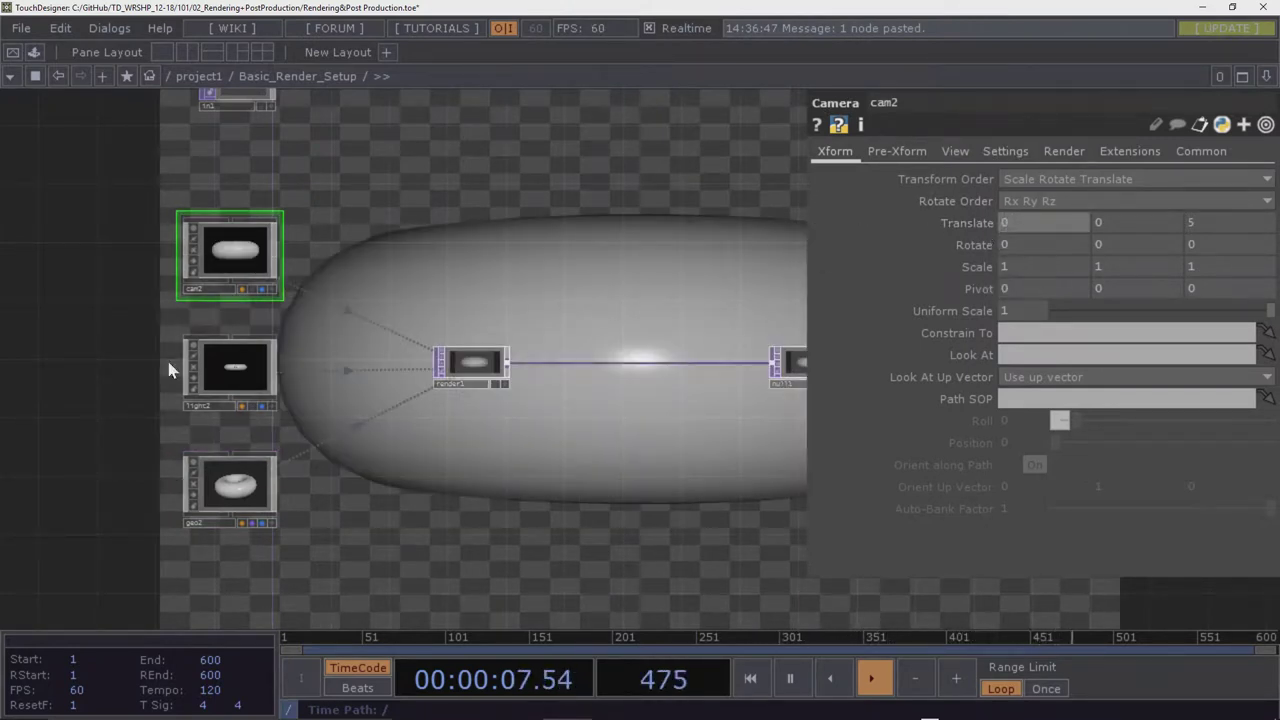
Add a Phong material operator beside geo2 in the Basic_Render_Setup network
left_click(250, 487)
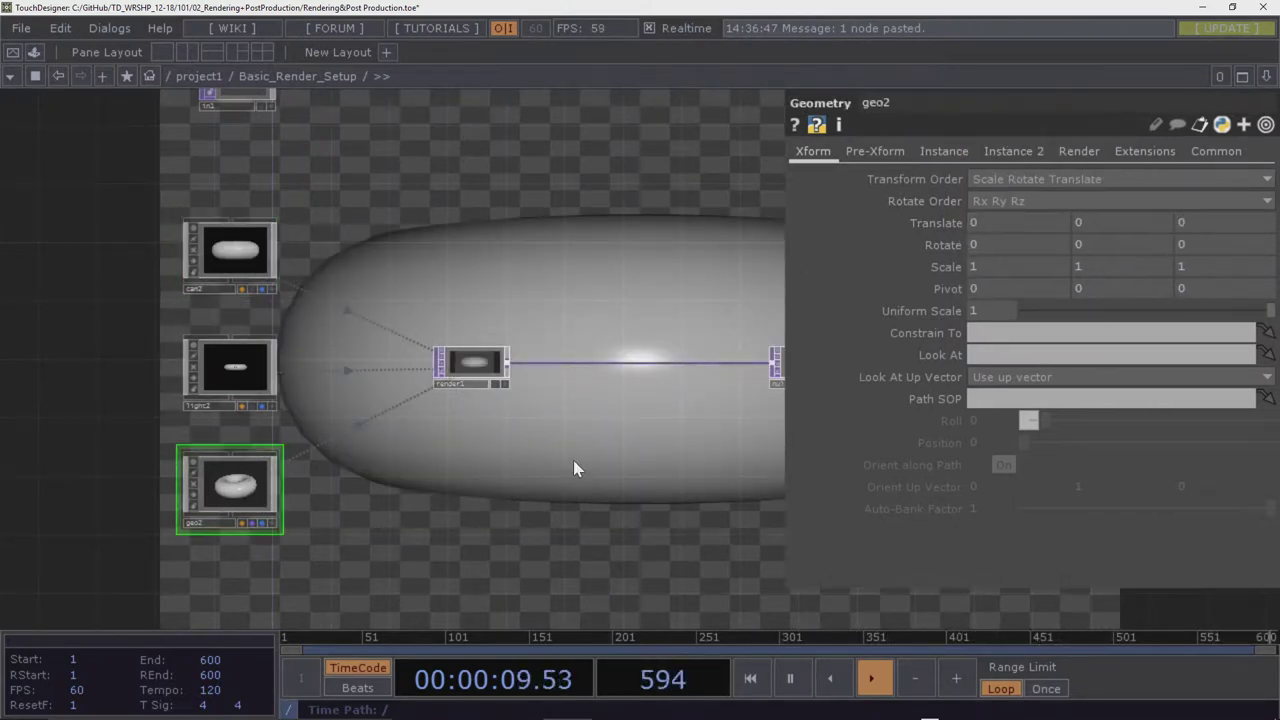
left_click_drag(568, 460, 541, 447)
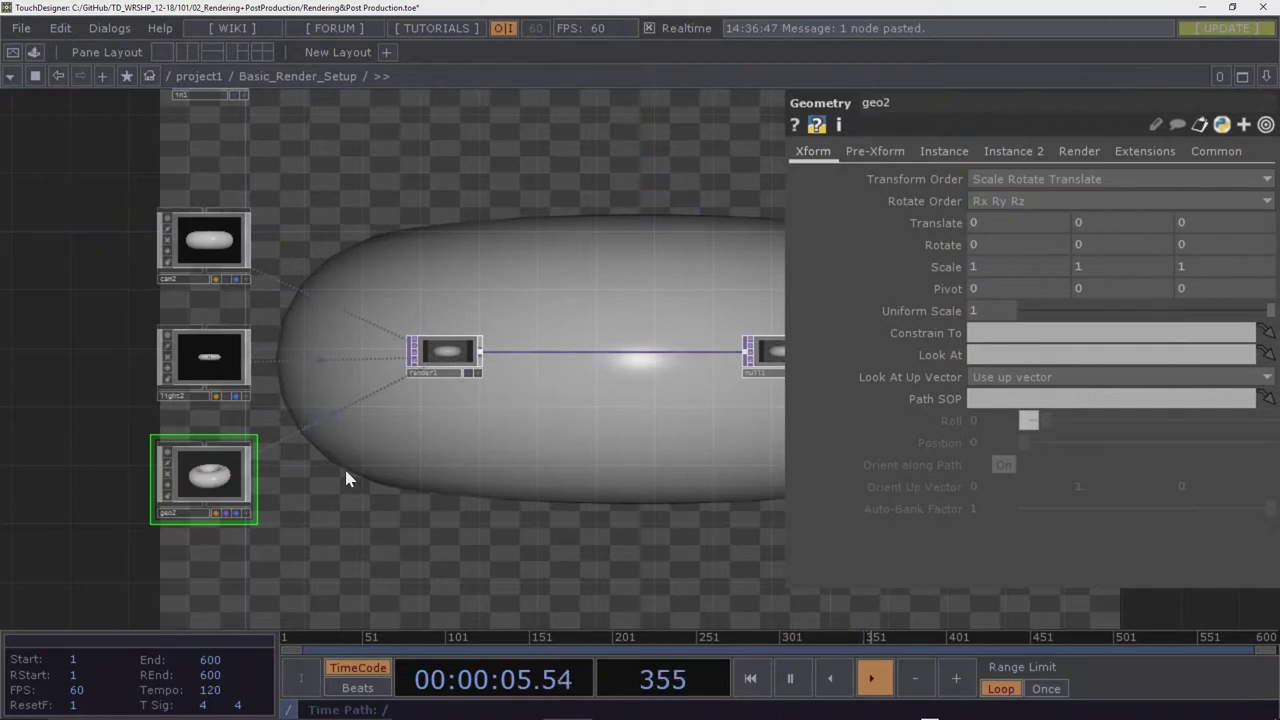
left_click_drag(402, 484, 577, 506)
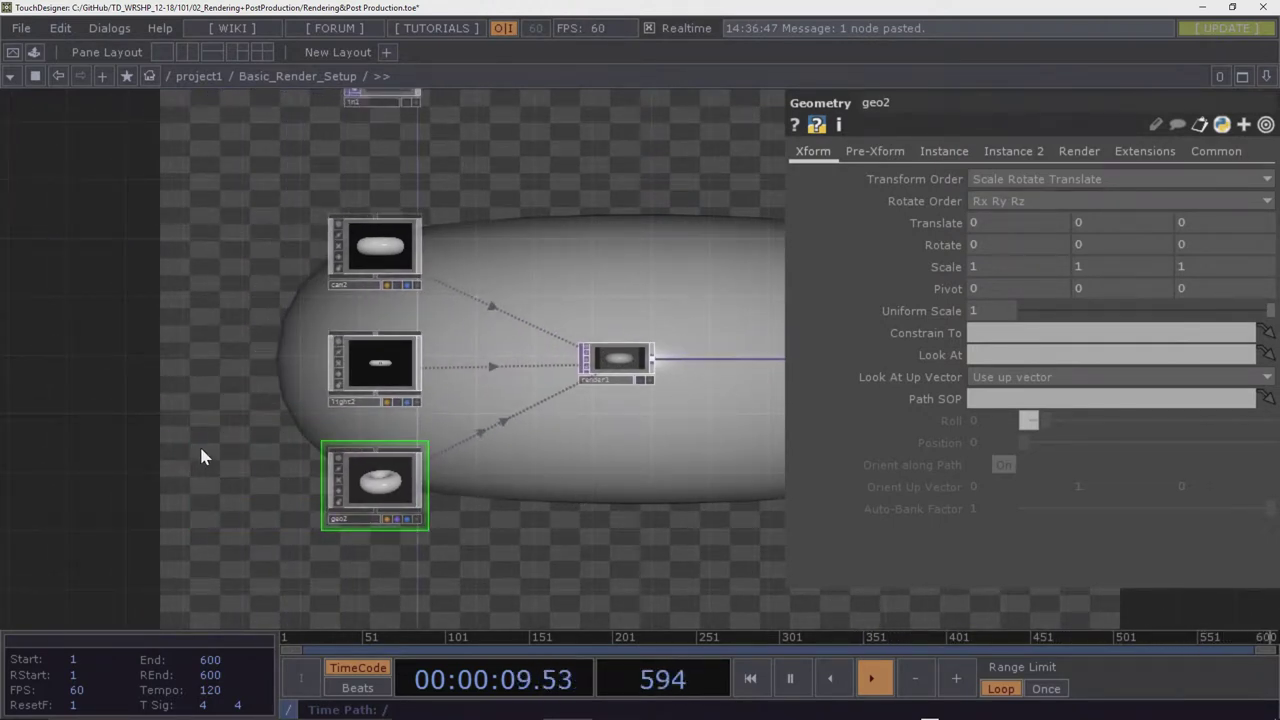
key("Tab")
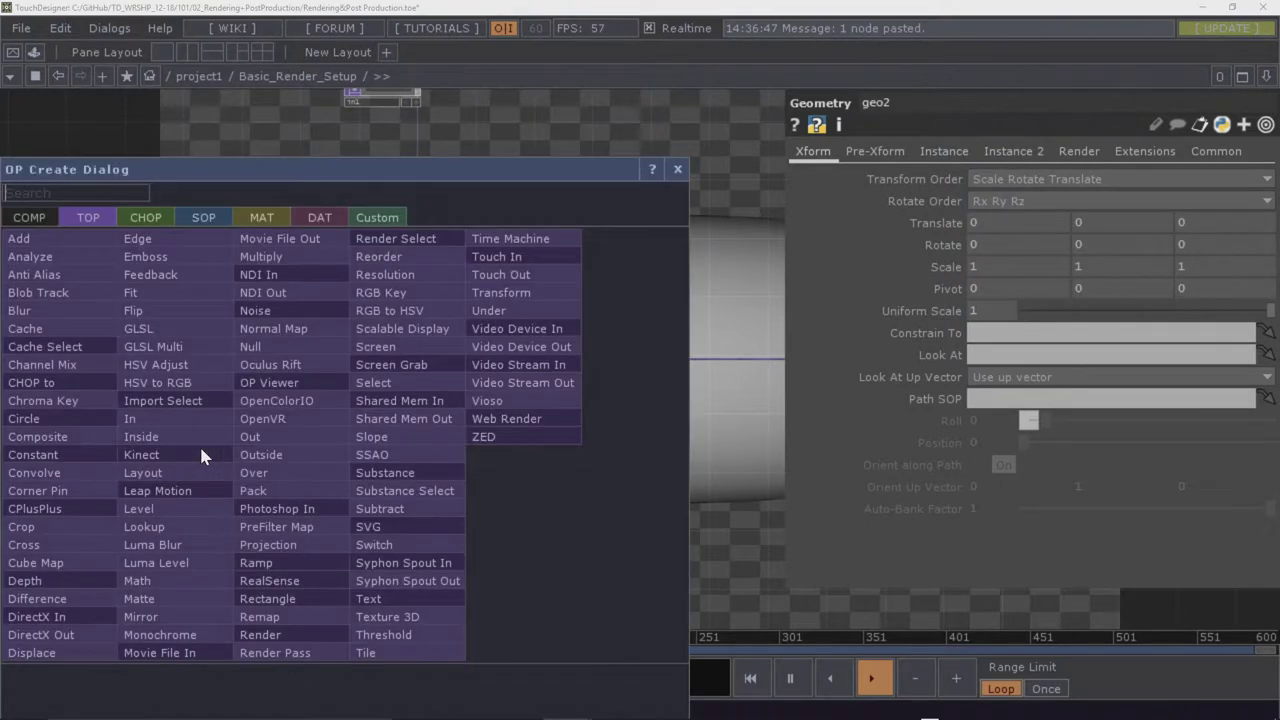
left_click(262, 220)
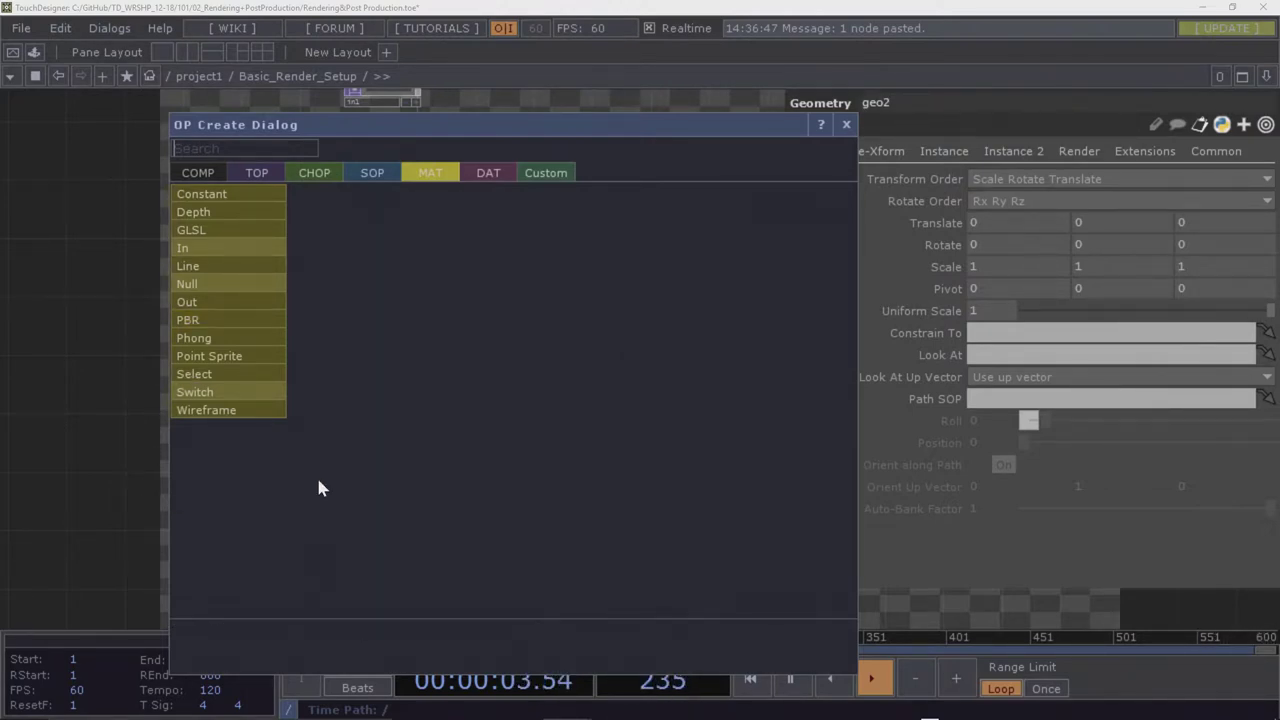
left_click(253, 347)
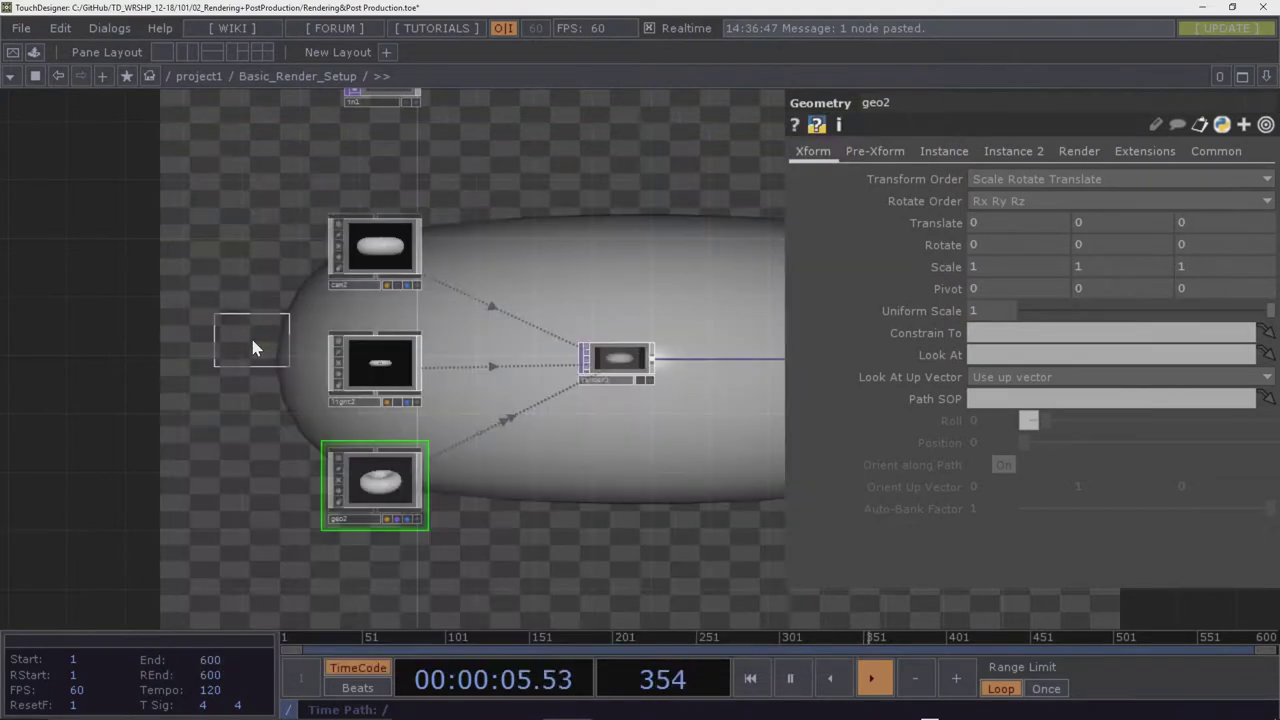
left_click(252, 490)
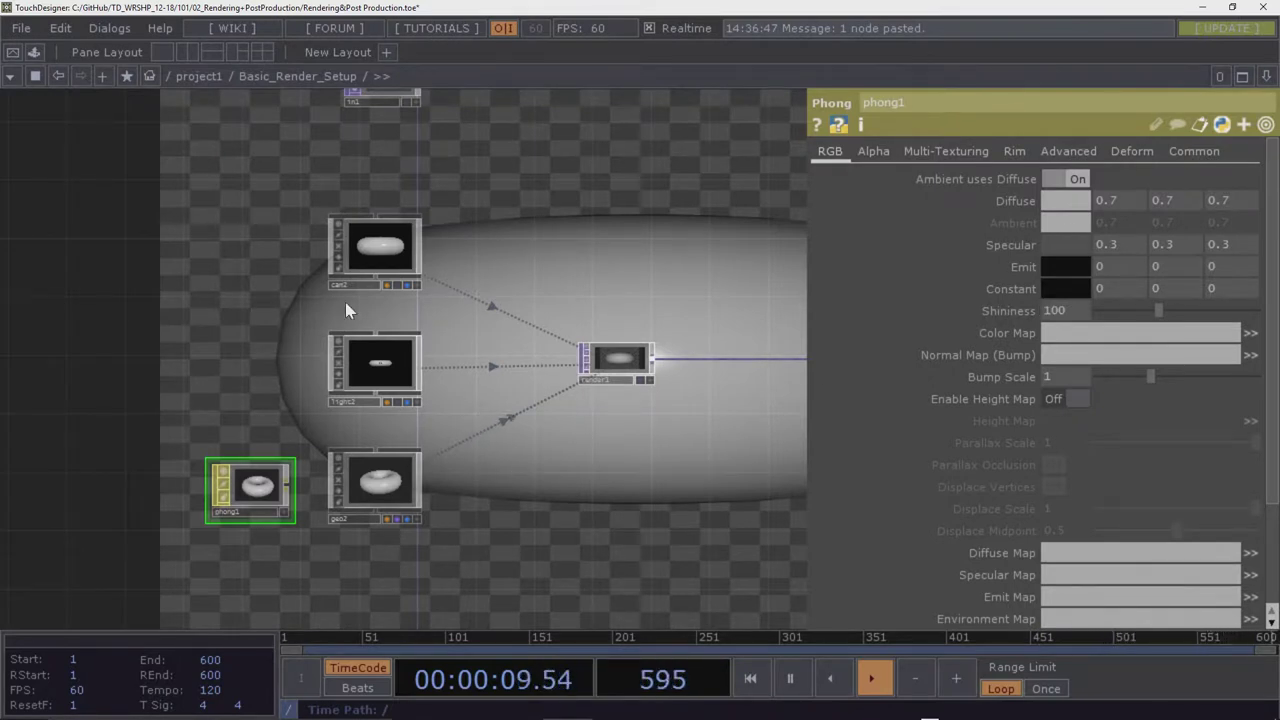
Set phong1's Diffuse color to pink, with red 1, green 0.361 and blue 0.691
left_click(635, 360)
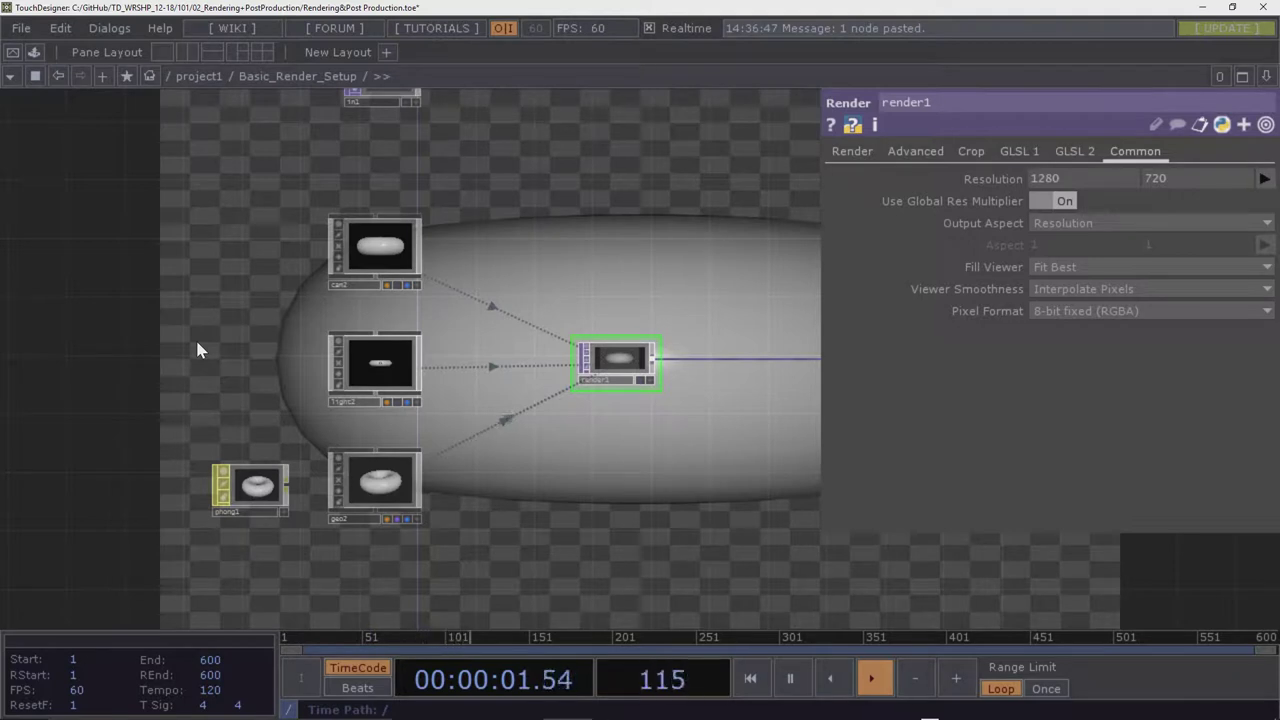
left_click_drag(588, 480, 531, 431)
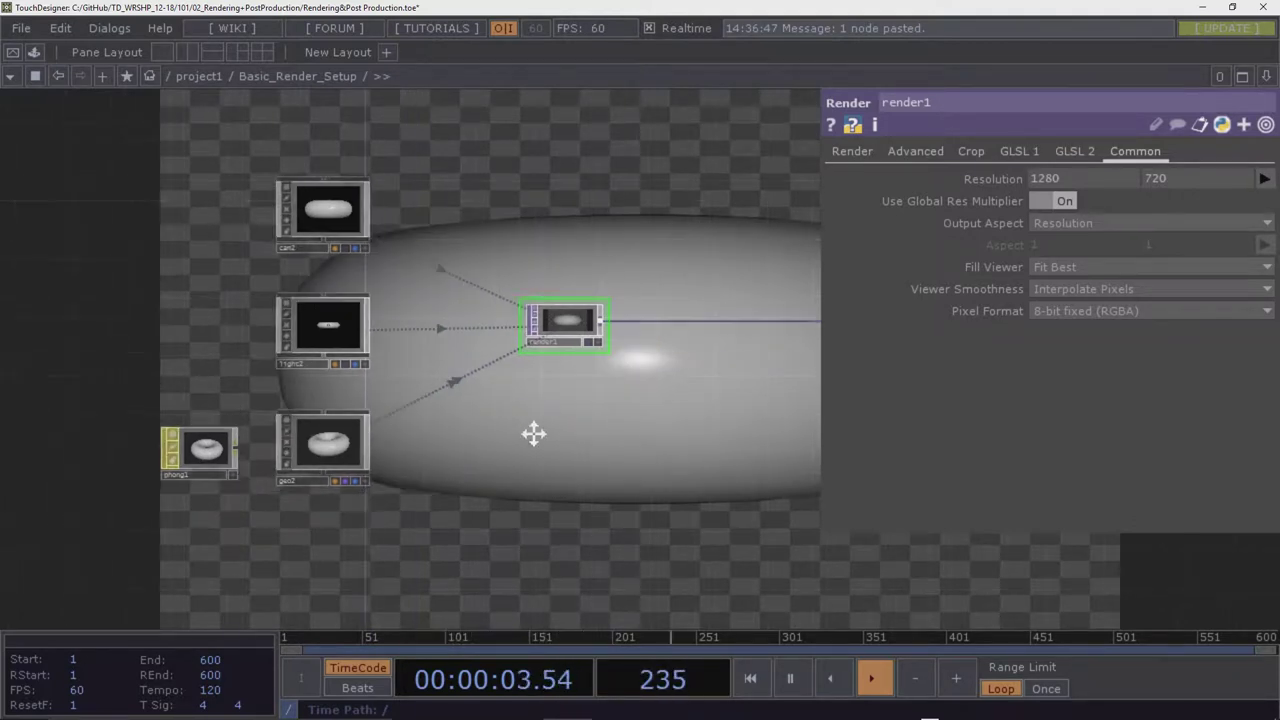
left_click(185, 445)
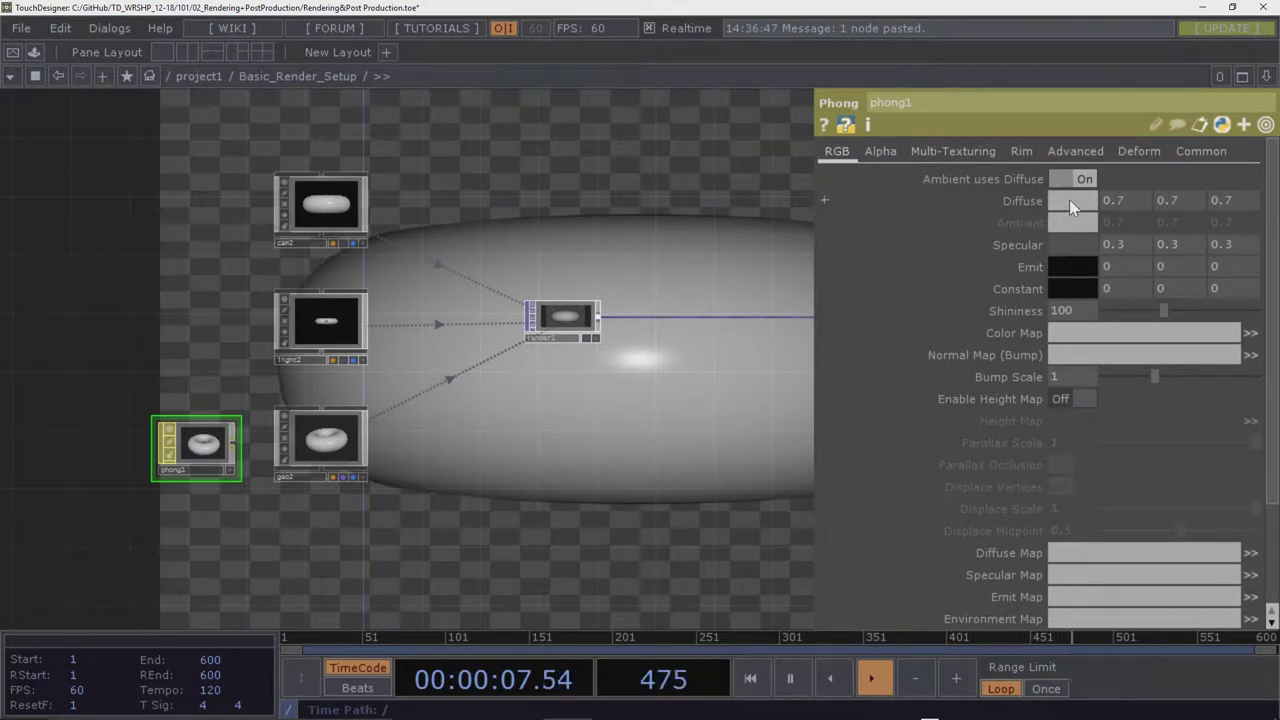
left_click(1069, 199)
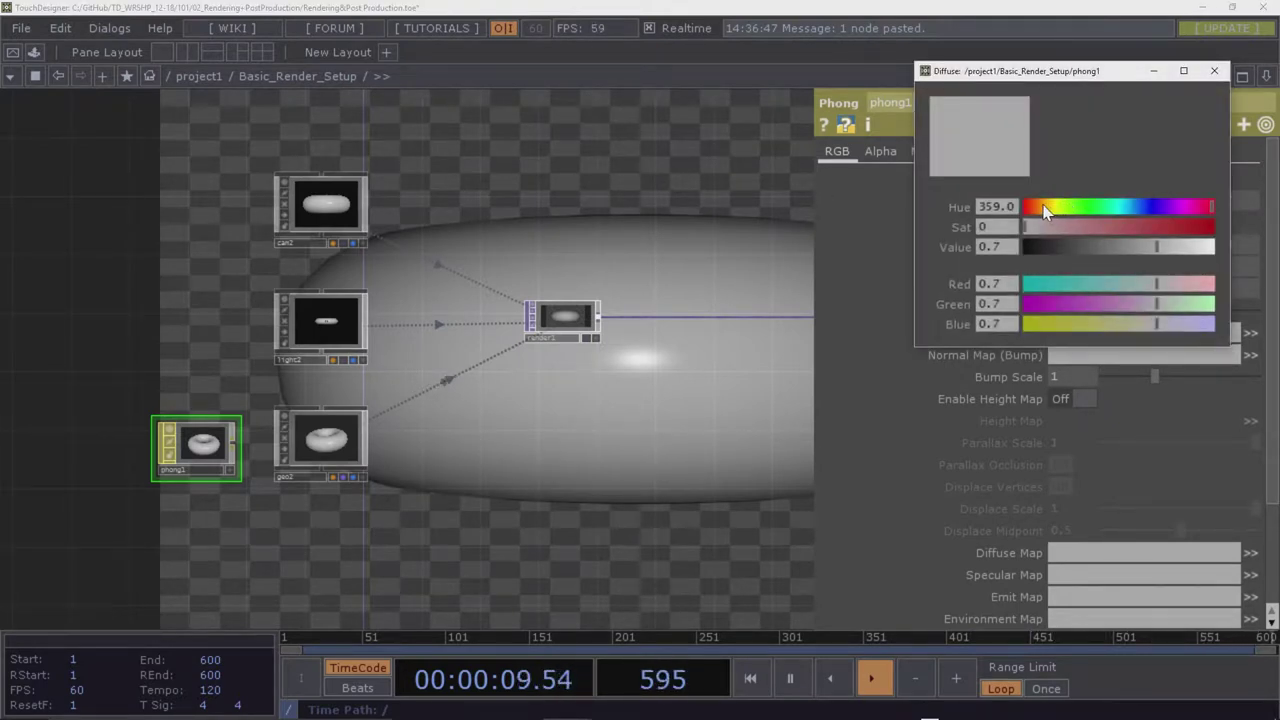
left_click(1042, 206)
left_click_drag(1030, 227, 1193, 228)
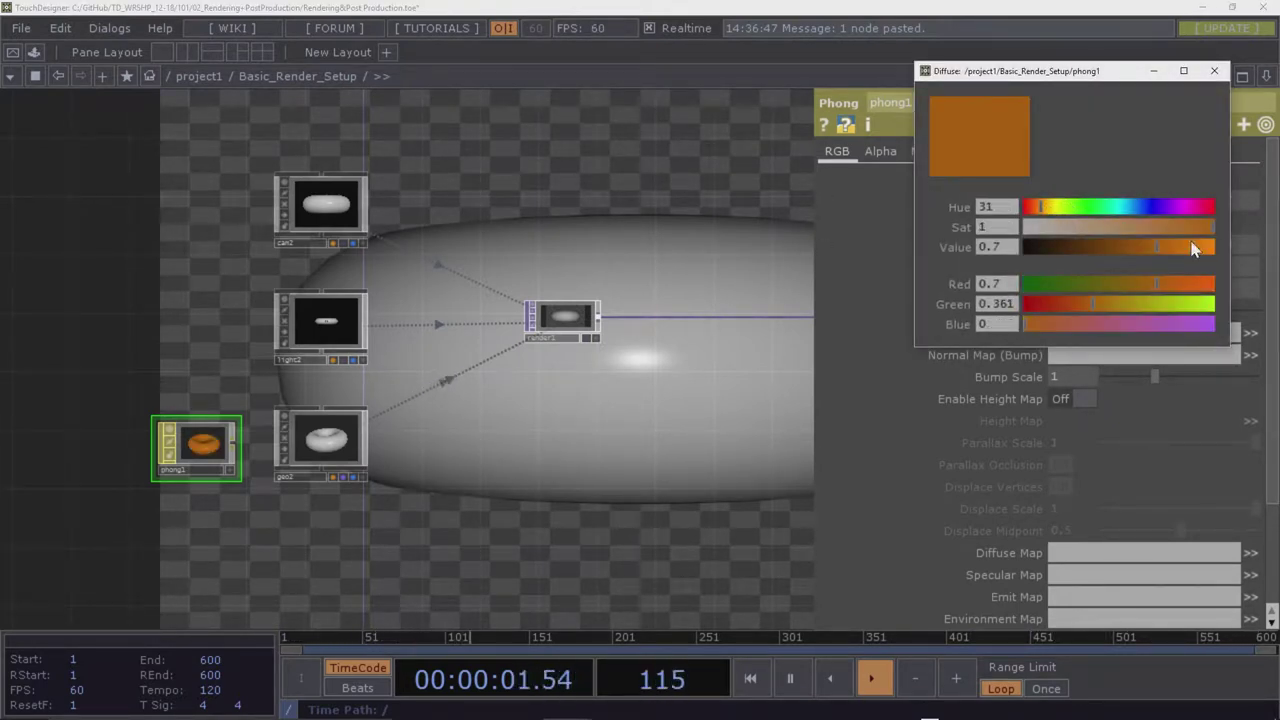
left_click_drag(1157, 284, 1242, 287)
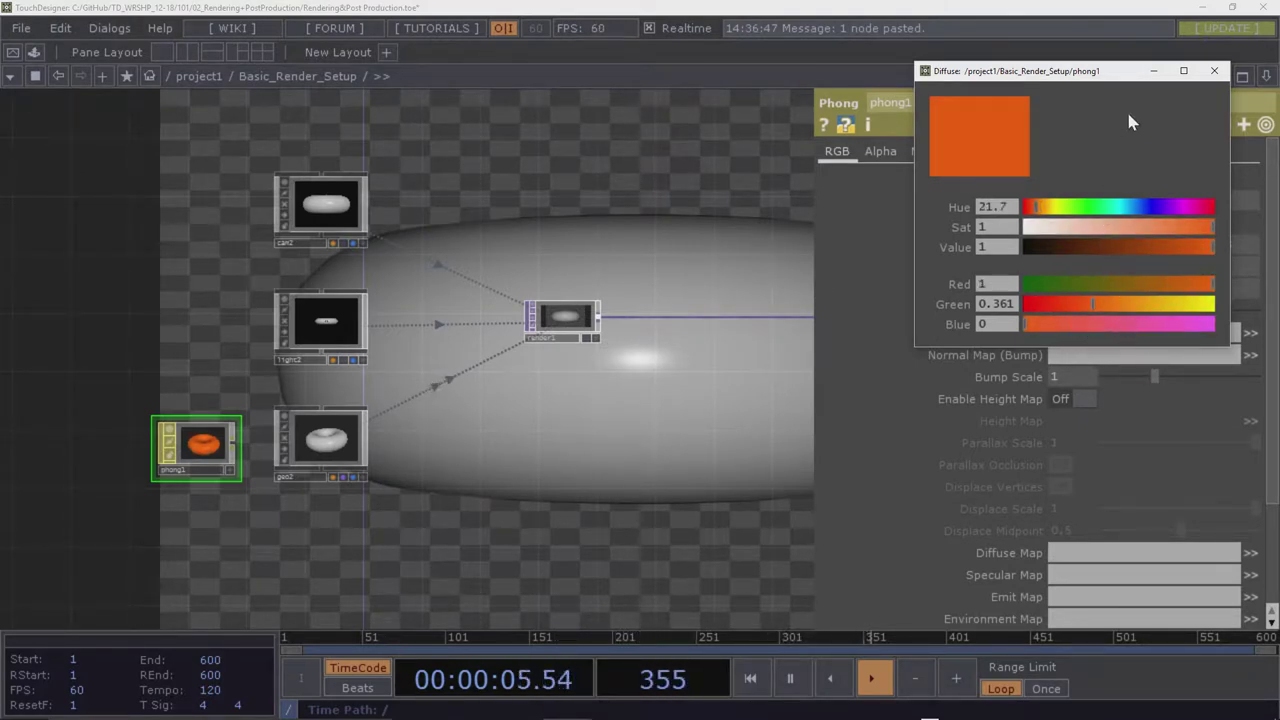
left_click(1156, 324)
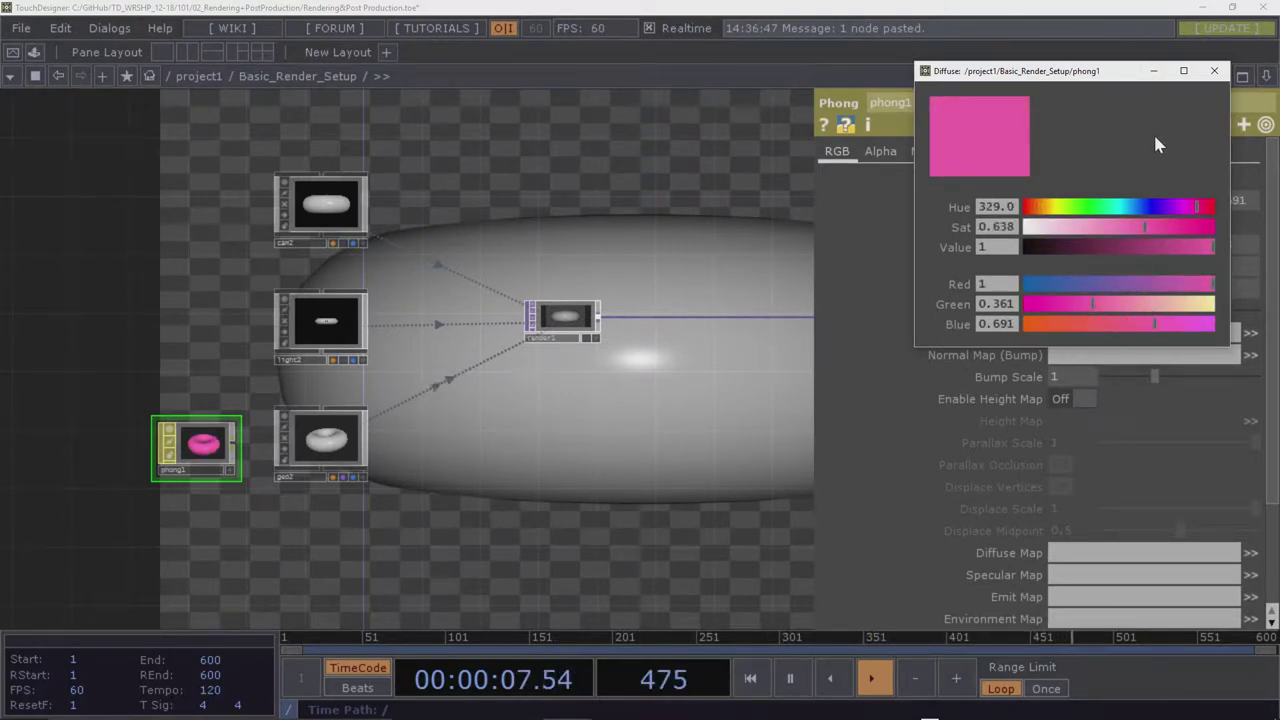
left_click(1211, 72)
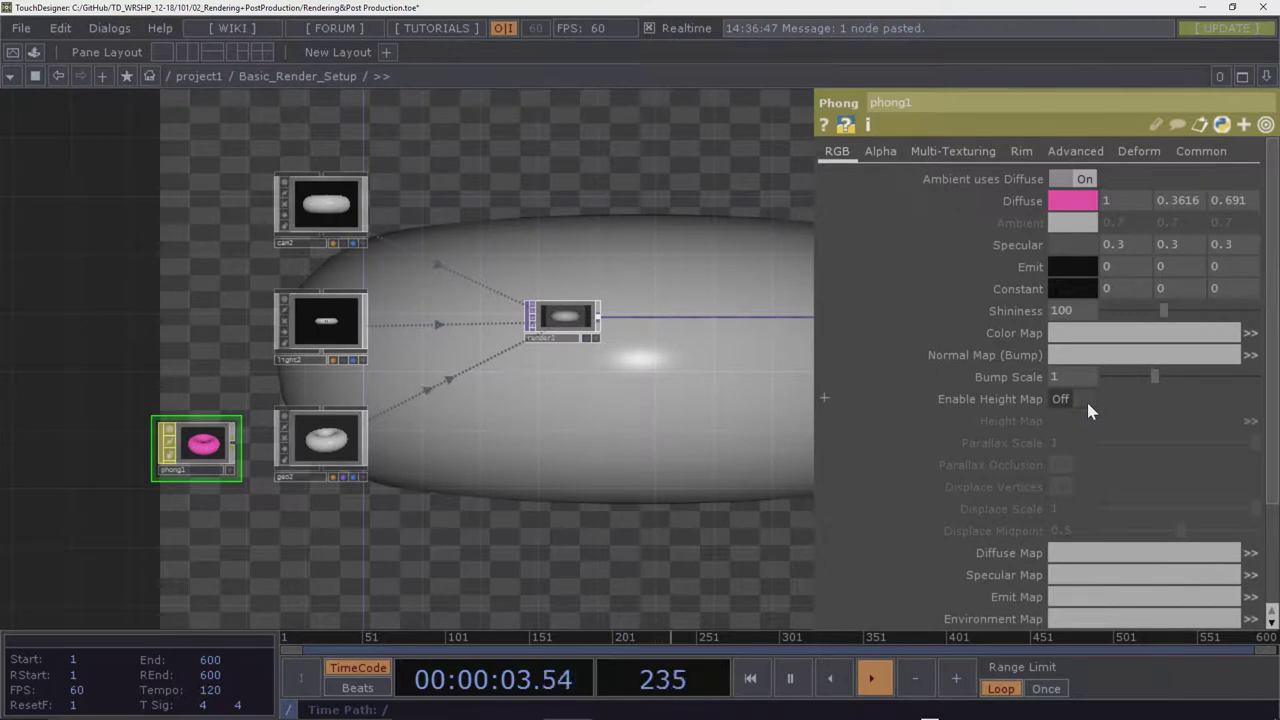
Try lowering phong1's Alpha Front and return it to 1
left_click(884, 153)
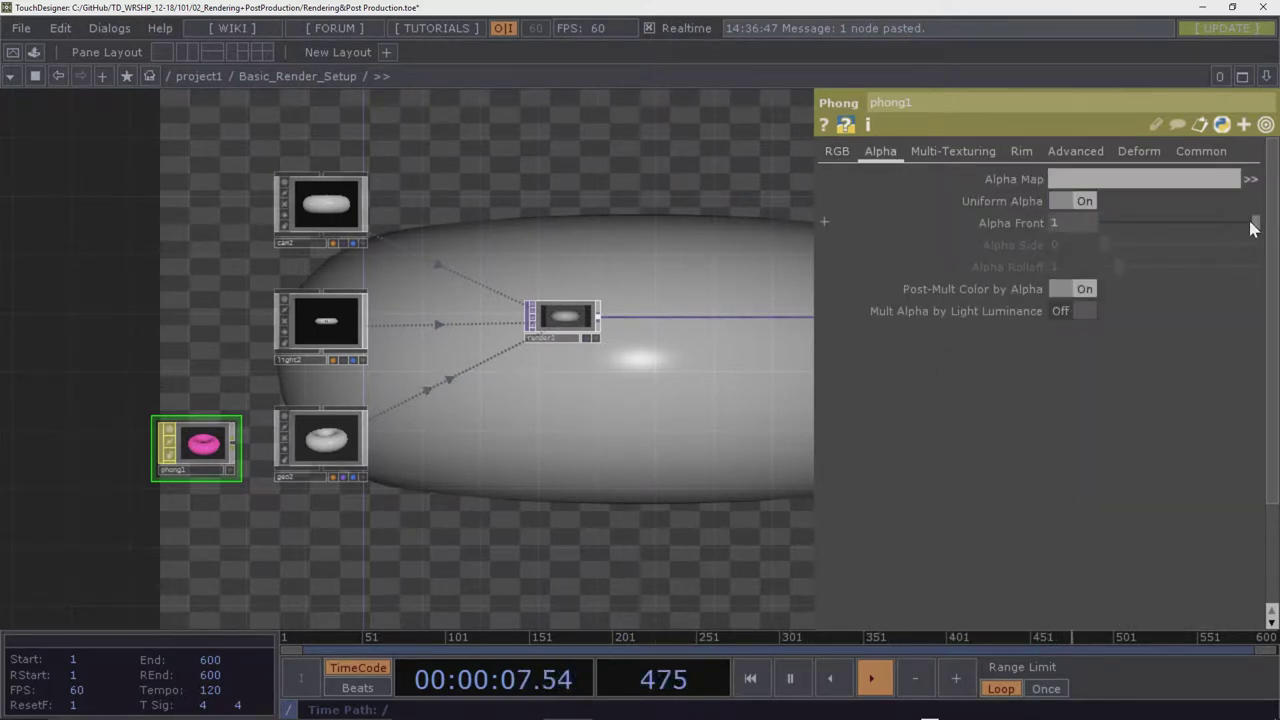
mouse_move(1252, 228)
left_mouse_down()
mouse_move(1062, 227)
mouse_move(1256, 224)
left_mouse_up()
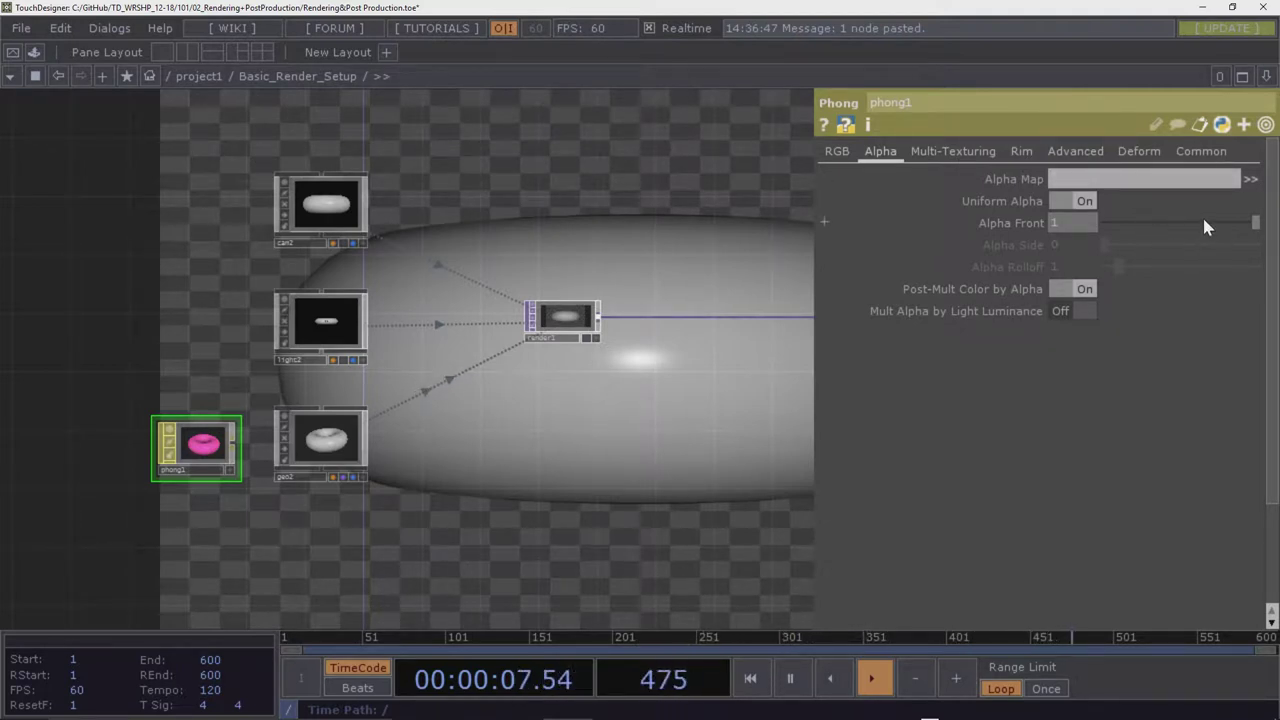
left_click_drag(1202, 217, 1258, 224)
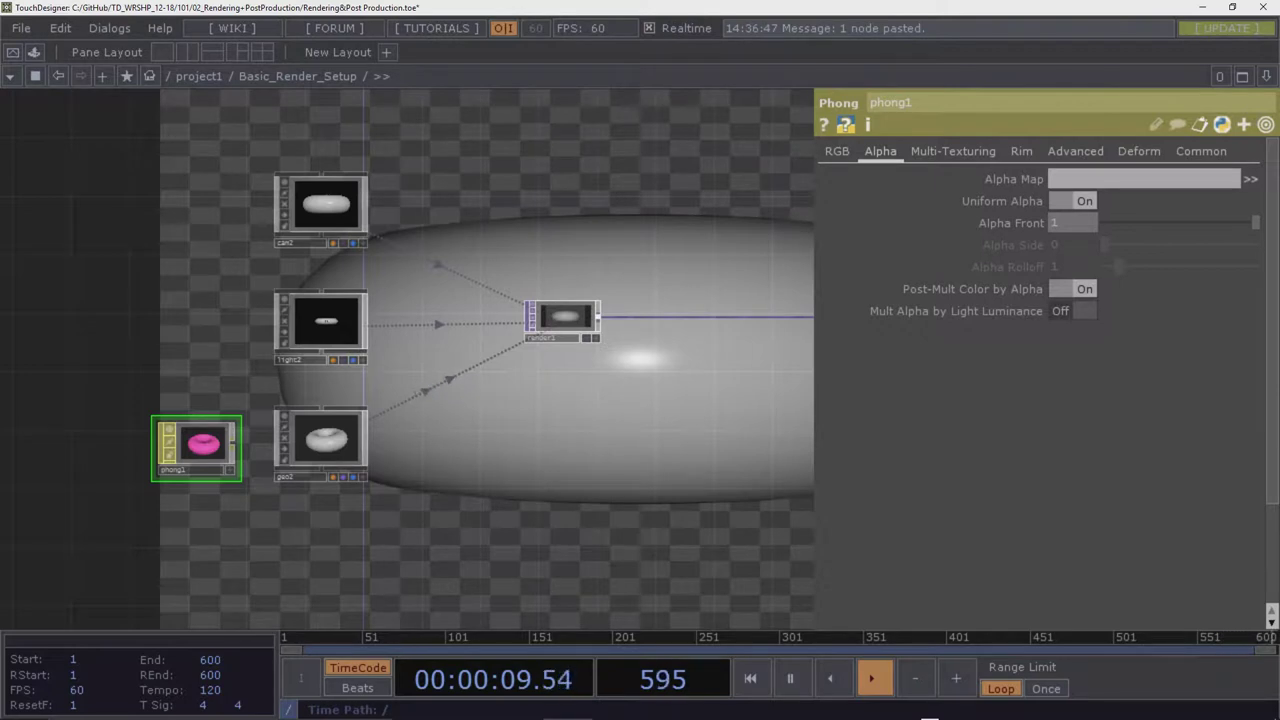
Enable phong1's Rim Light 1 and set its Rim Color to green, with red 0, green 0.7 and blue 0.0933
left_click(1029, 152)
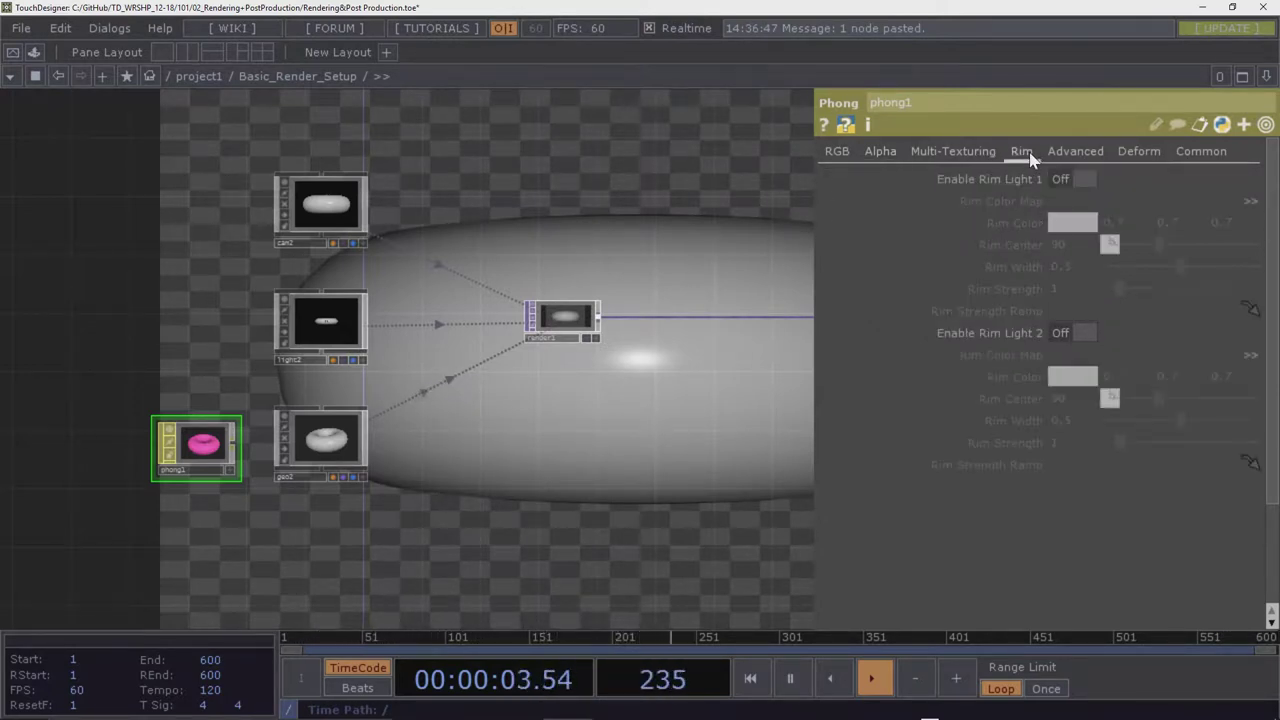
left_click(1062, 179)
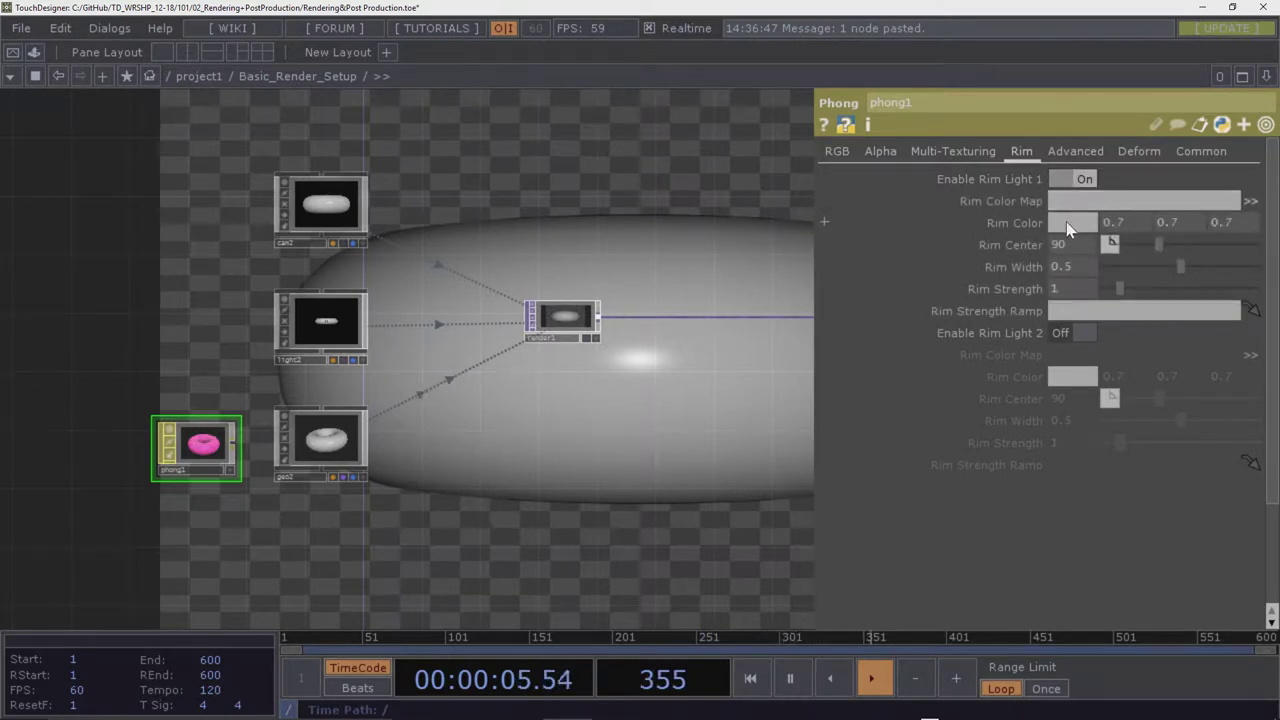
left_click(1072, 222)
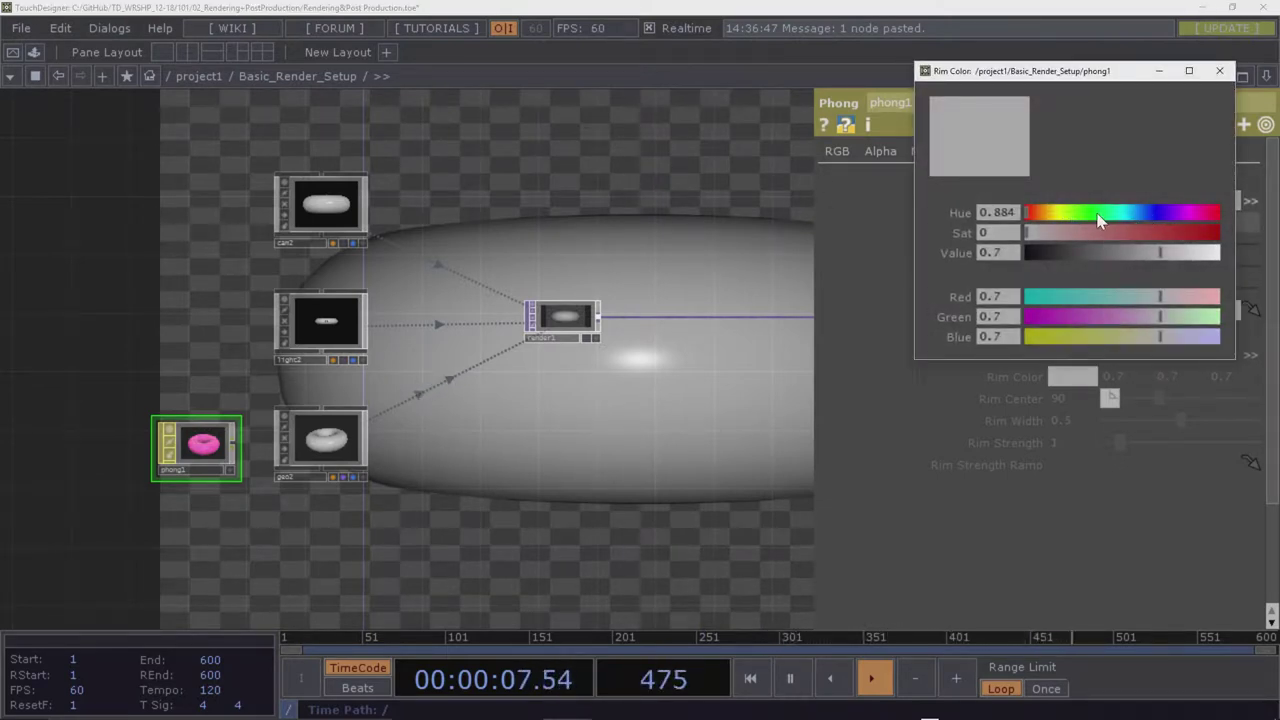
left_click(1095, 213)
left_click_drag(1160, 232, 1222, 232)
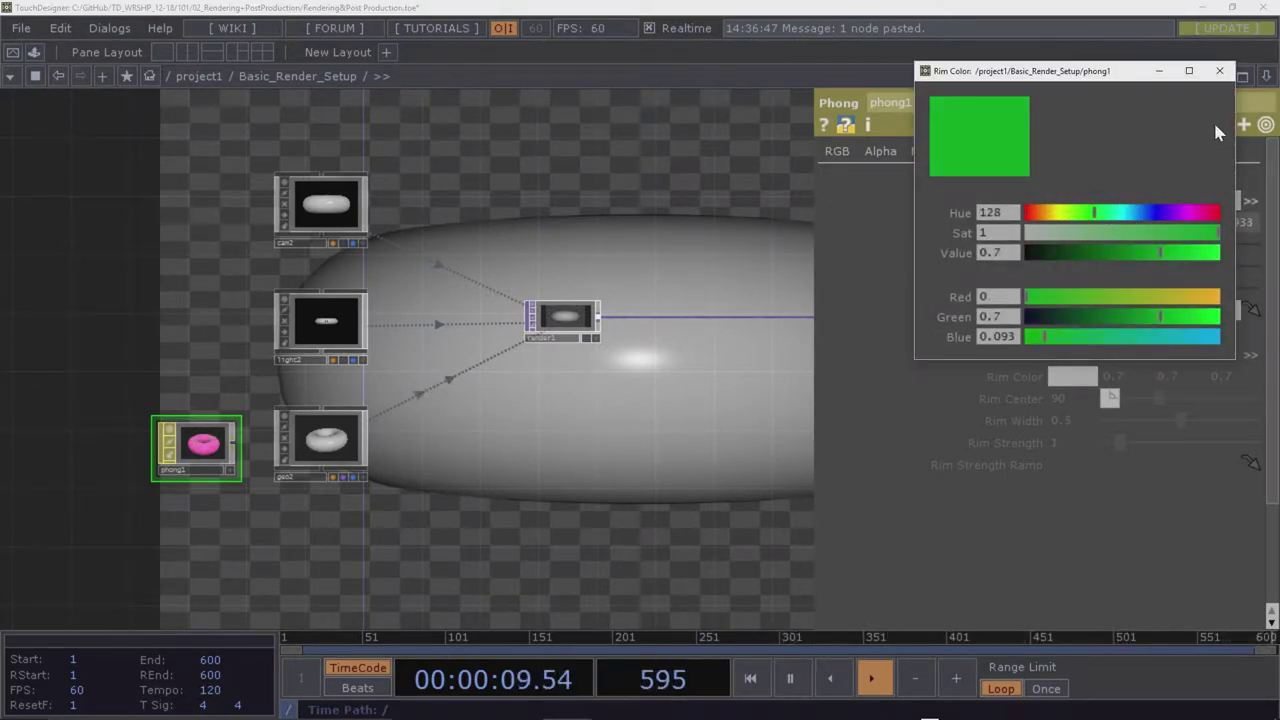
left_click(1220, 71)
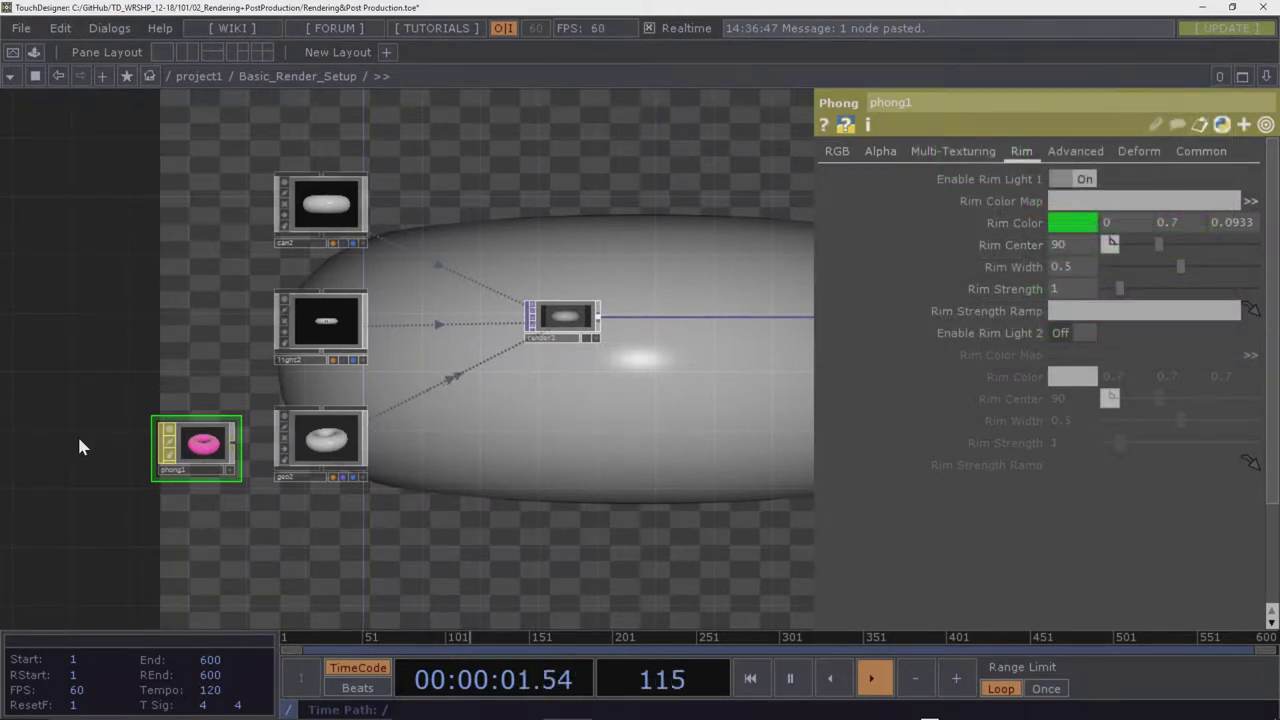
Raise phong1's first rim light to a Rim Width of 1, Rim Center of 293 and Rim Strength of 9.74
scroll(110, 436, "up", 5)
scroll(120, 446, "down", 2)
left_click_drag(640, 294, 554, 228)
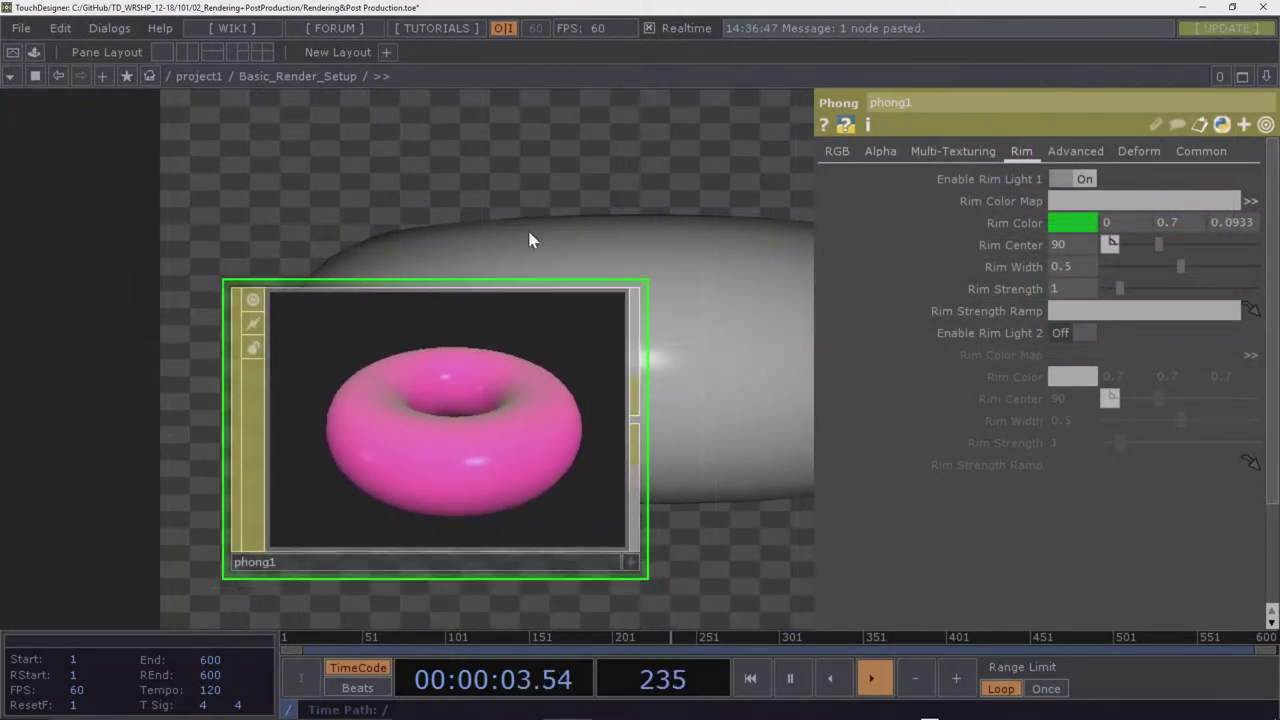
scroll(617, 280, "up", 5)
left_click_drag(1180, 266, 1256, 266)
left_click_drag(1158, 246, 1231, 245)
left_click_drag(1120, 289, 1250, 291)
scroll(492, 305, "down", 2)
scroll(492, 305, "down", 3)
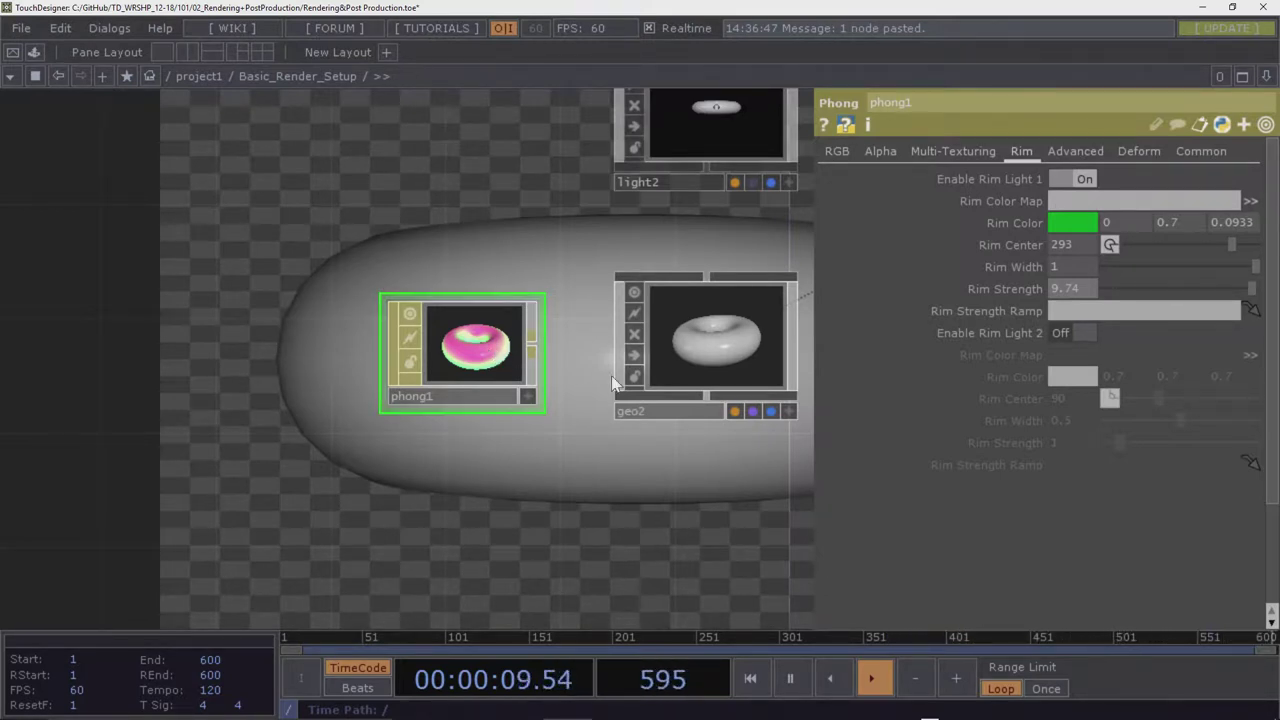
Set phong1's first Rim Color to blue, with red 0, green 0.245 and blue 0.7, and turn Rim Light 1 off
left_click(1060, 222)
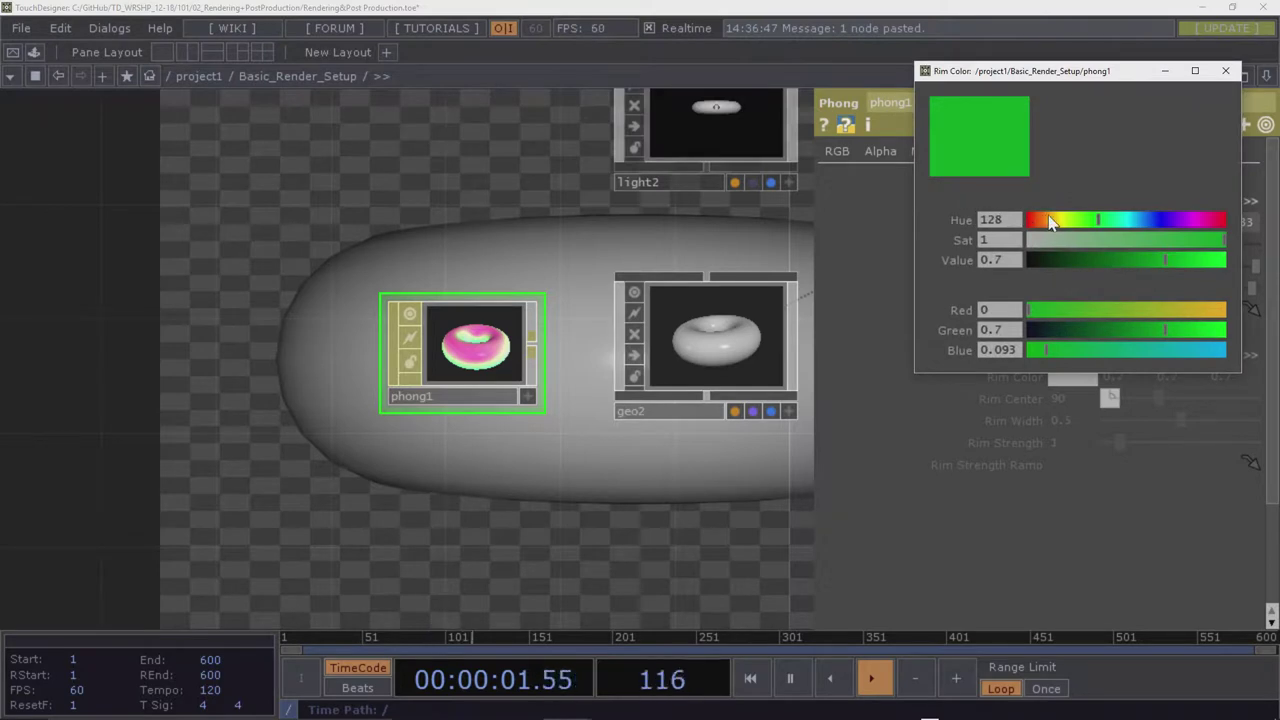
left_click_drag(1049, 218, 1148, 220)
left_click(1224, 72)
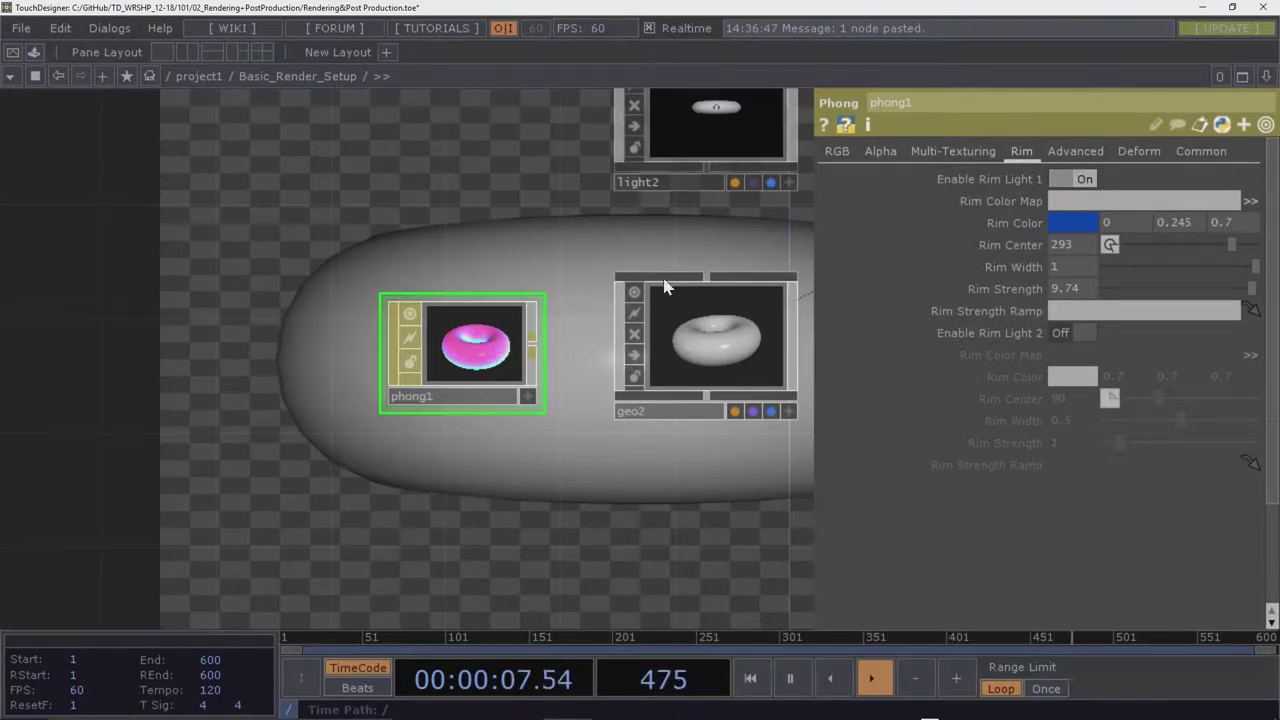
left_click(1063, 180)
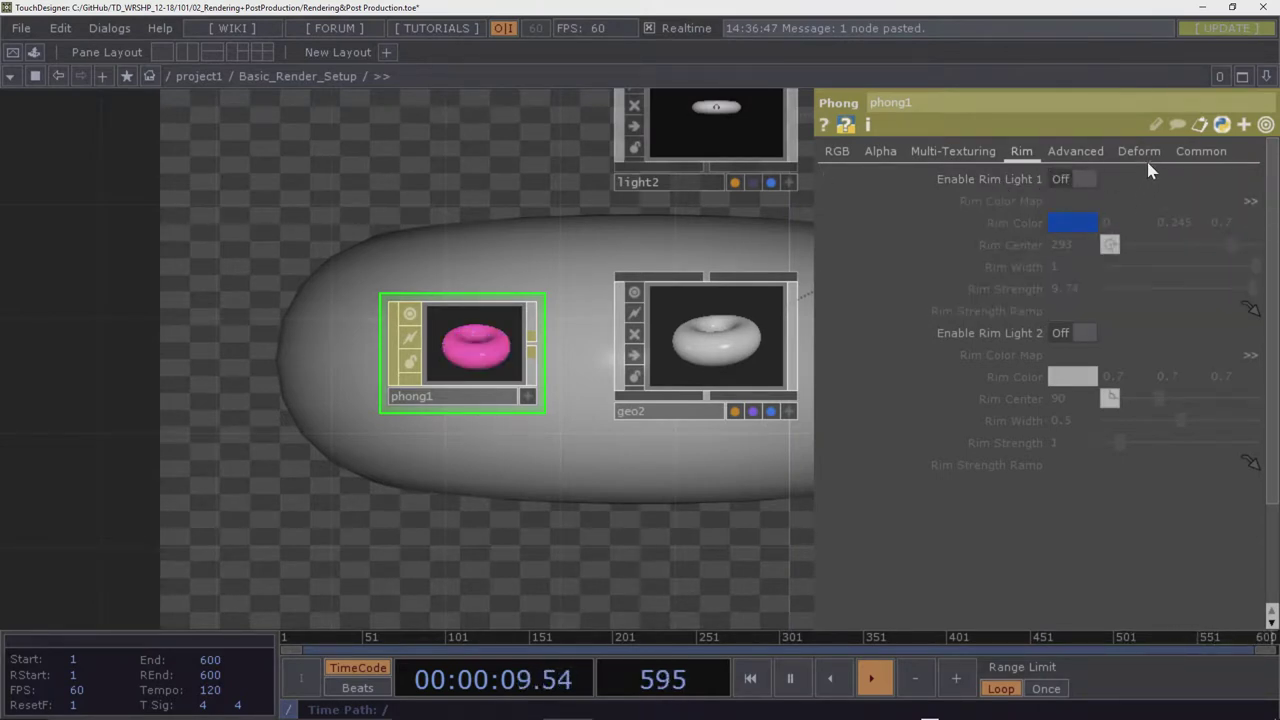
Try enabling Blending (Transparency) in phong1's common settings and turn it off again
left_click(1092, 151)
left_click(1205, 152)
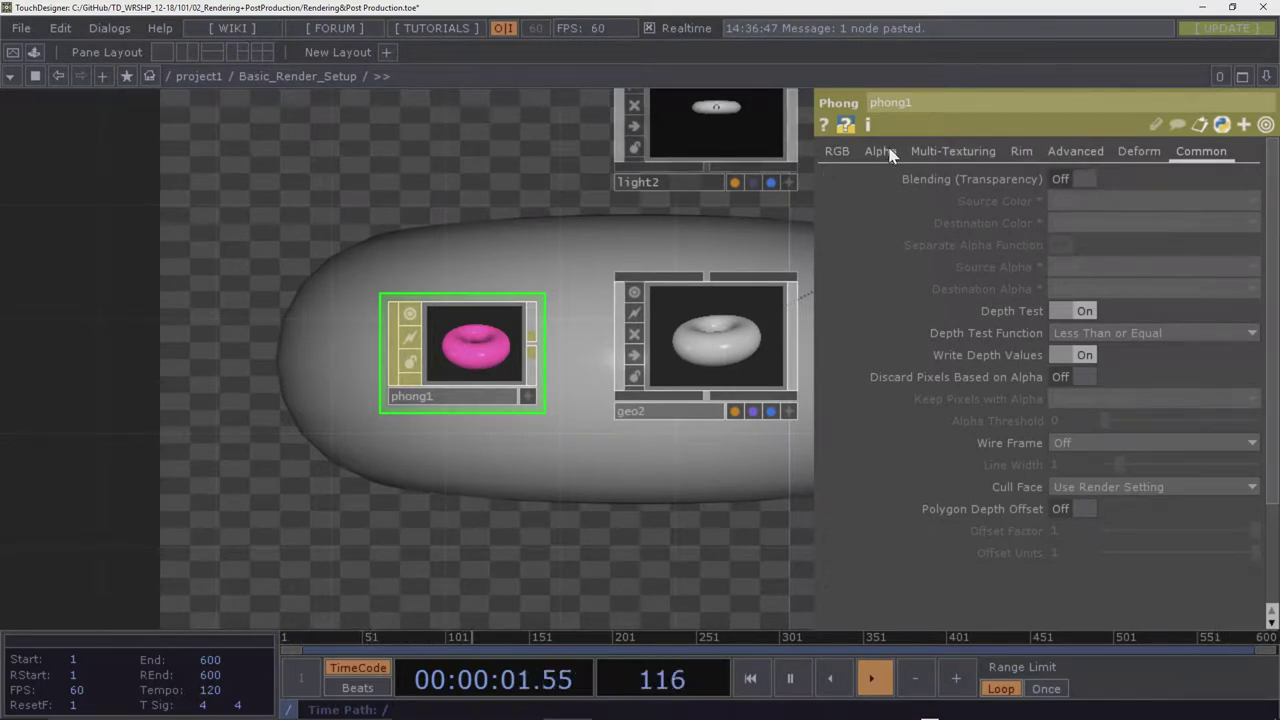
left_click(1068, 177)
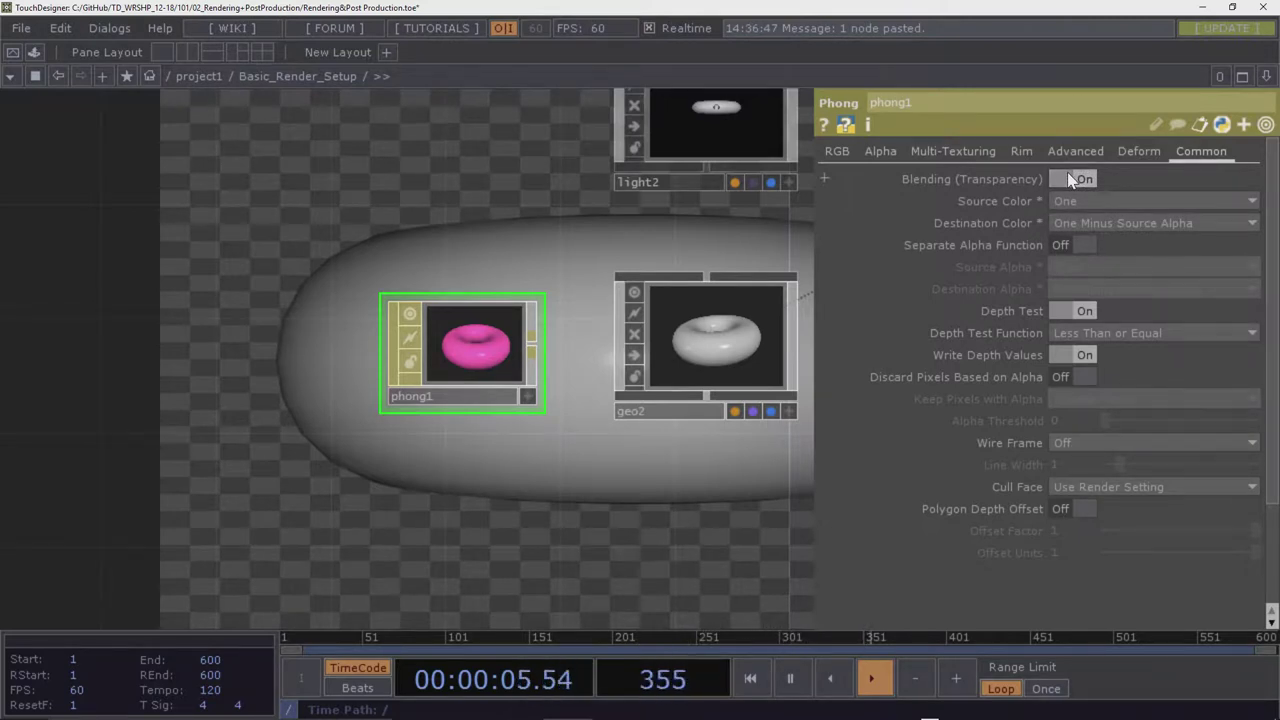
left_click(1067, 178)
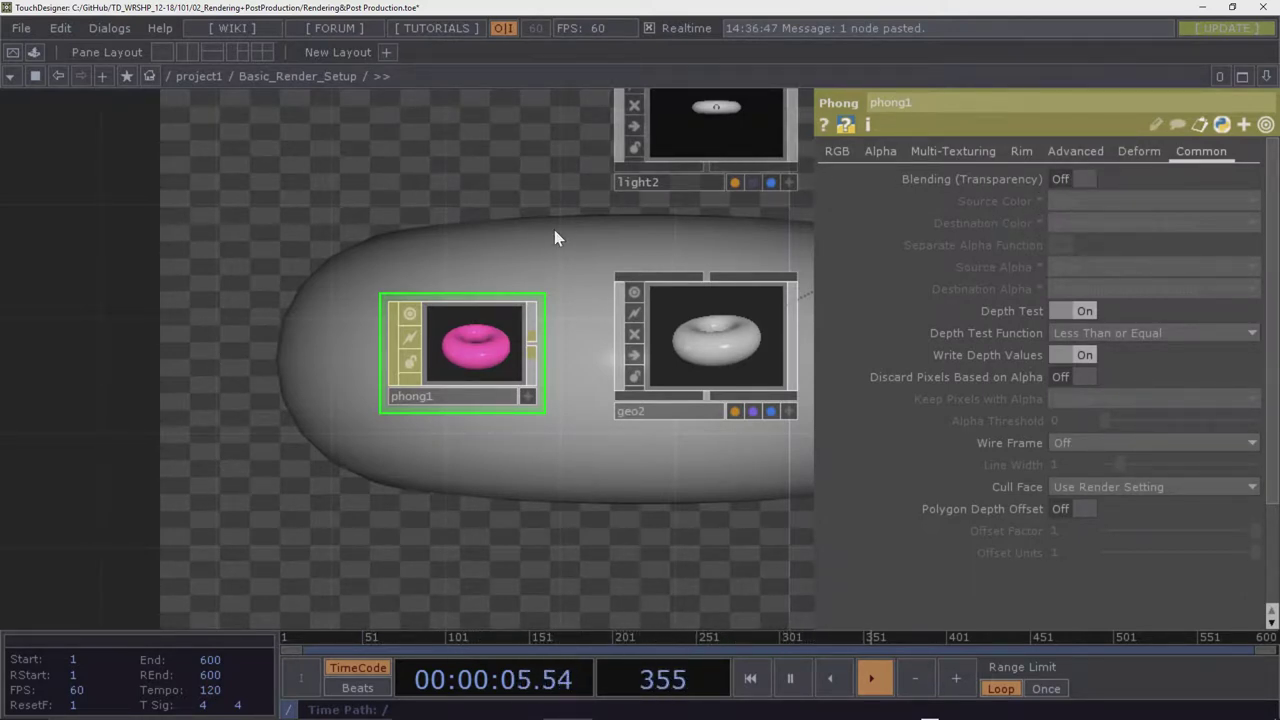
Assign phong1 to geo2 as its Material parameter
left_click_drag(554, 229, 455, 245)
scroll(286, 286, "down", 5)
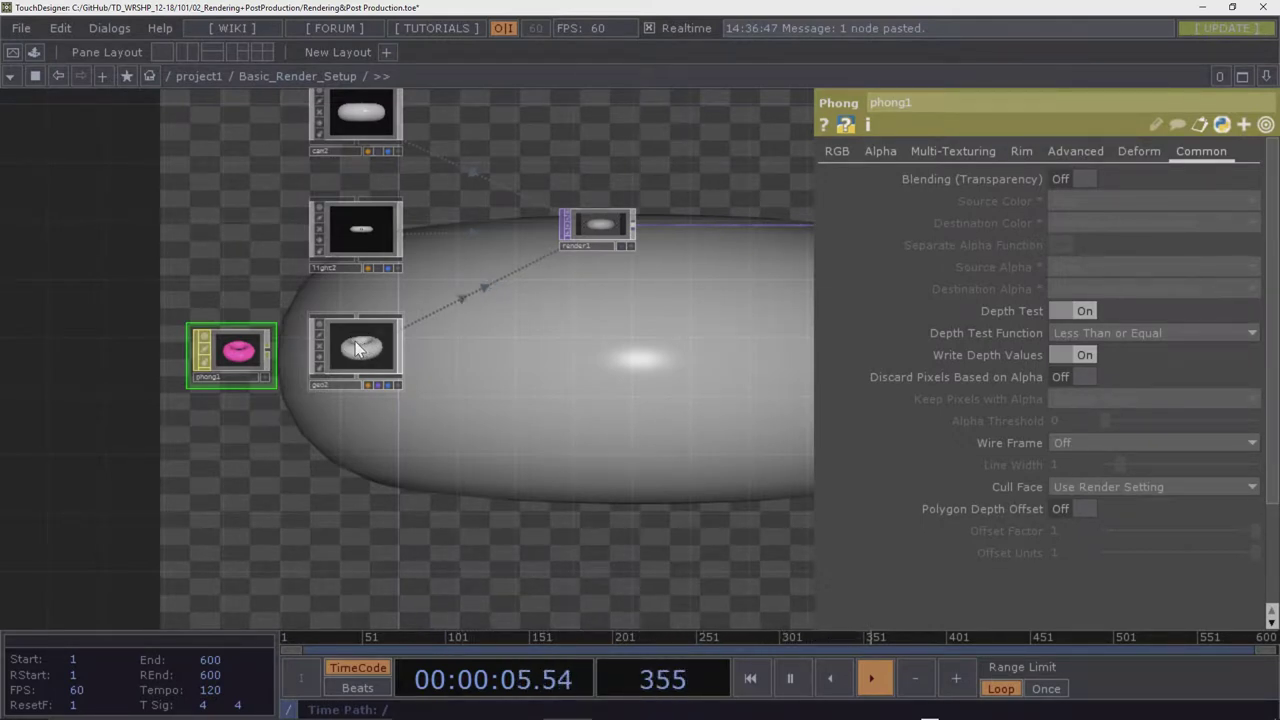
left_click_drag(237, 352, 345, 348)
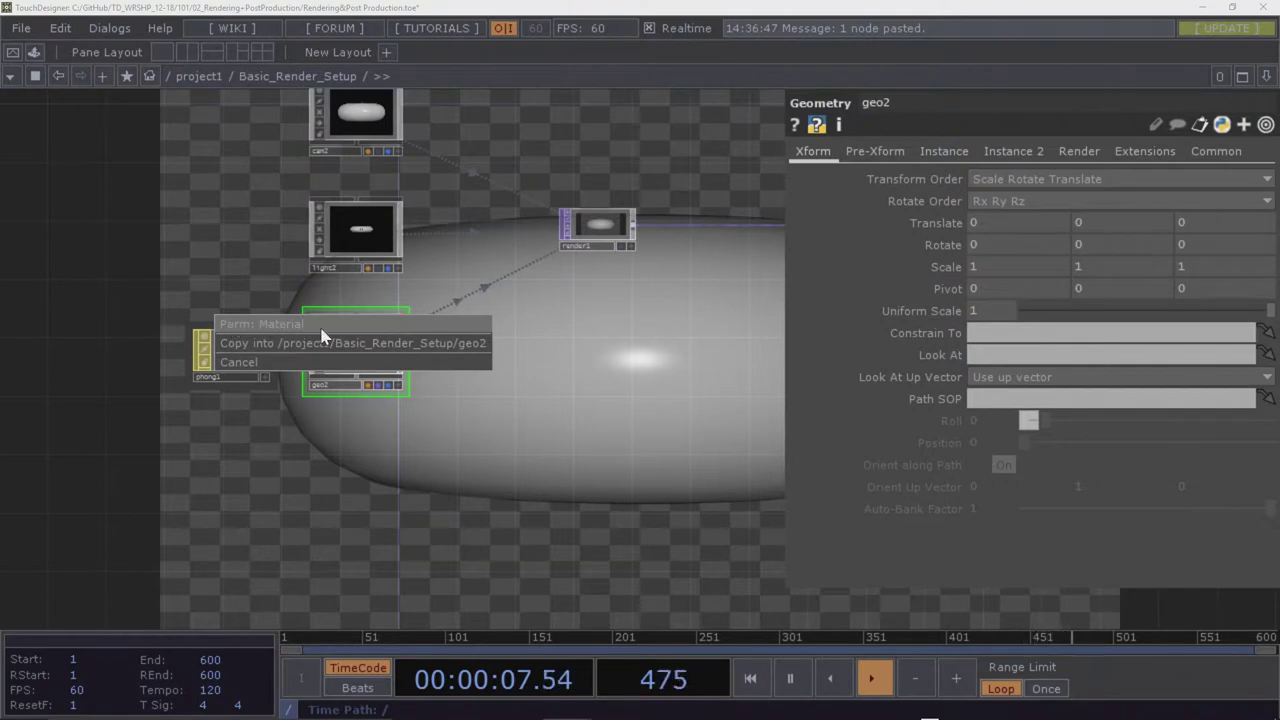
left_click(321, 325)
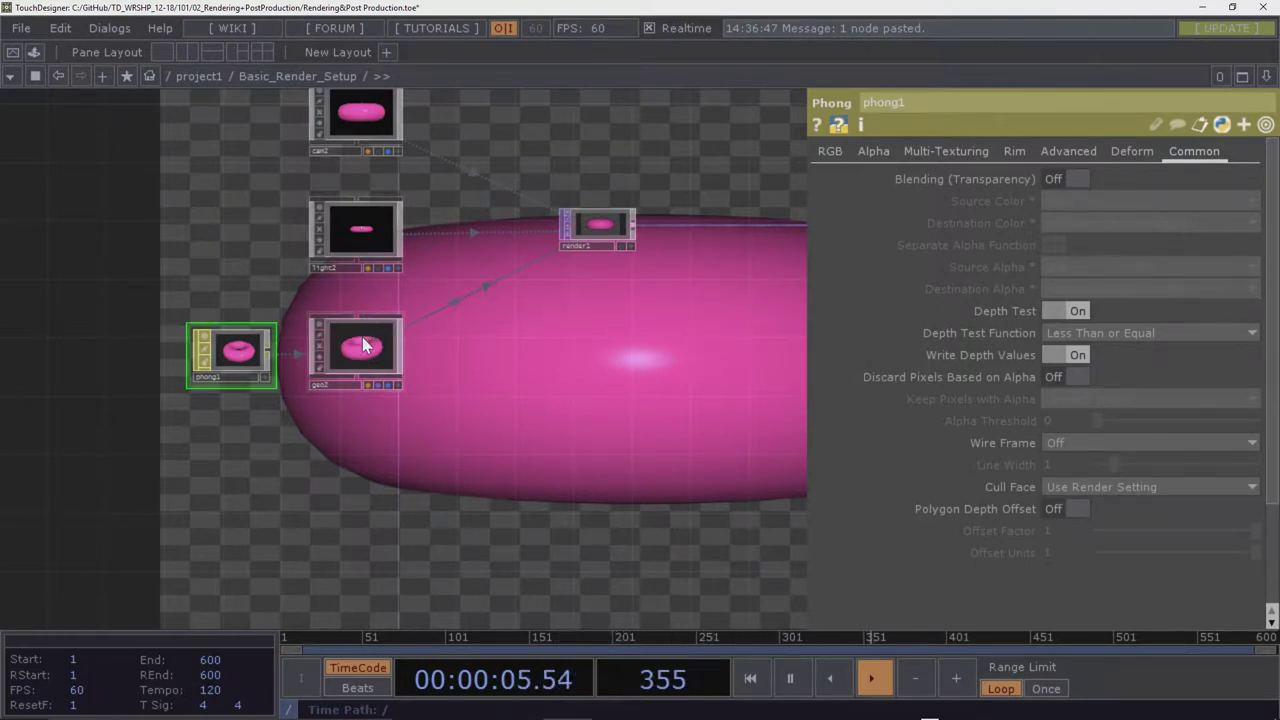
Clear geo2's Material parameter and re-enter phong1 as the material name
left_click(363, 338)
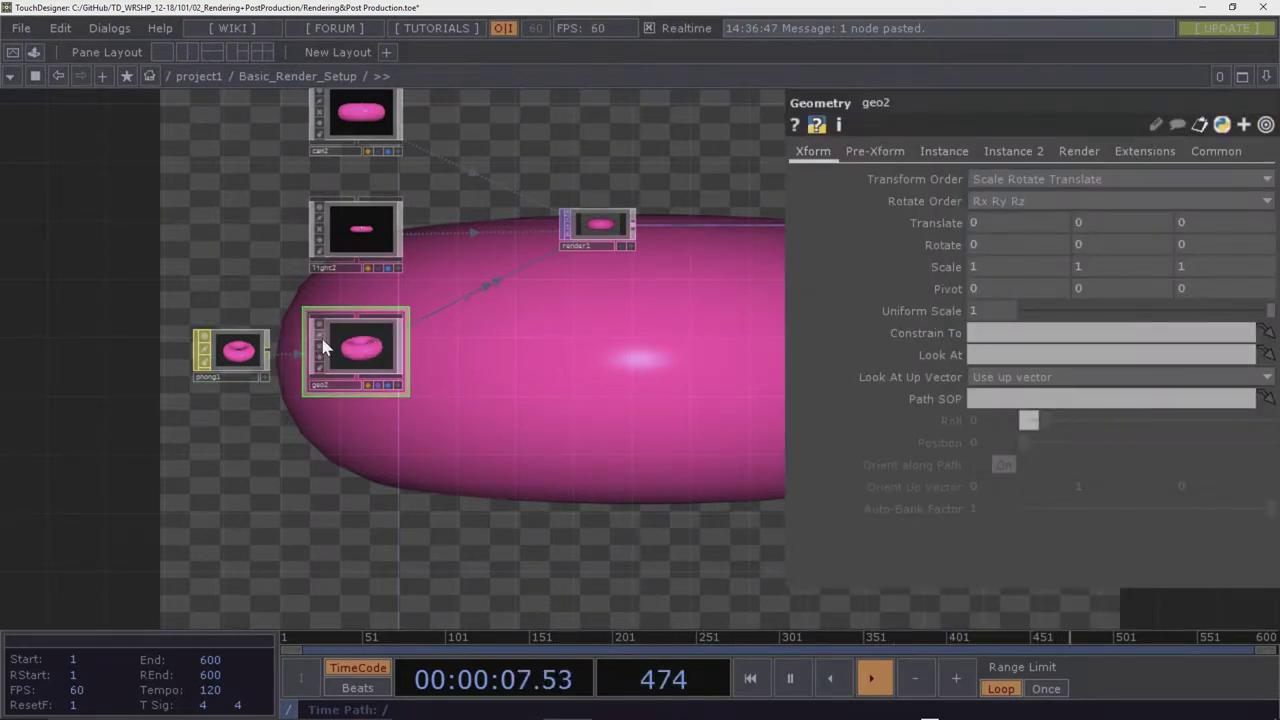
left_click(1079, 152)
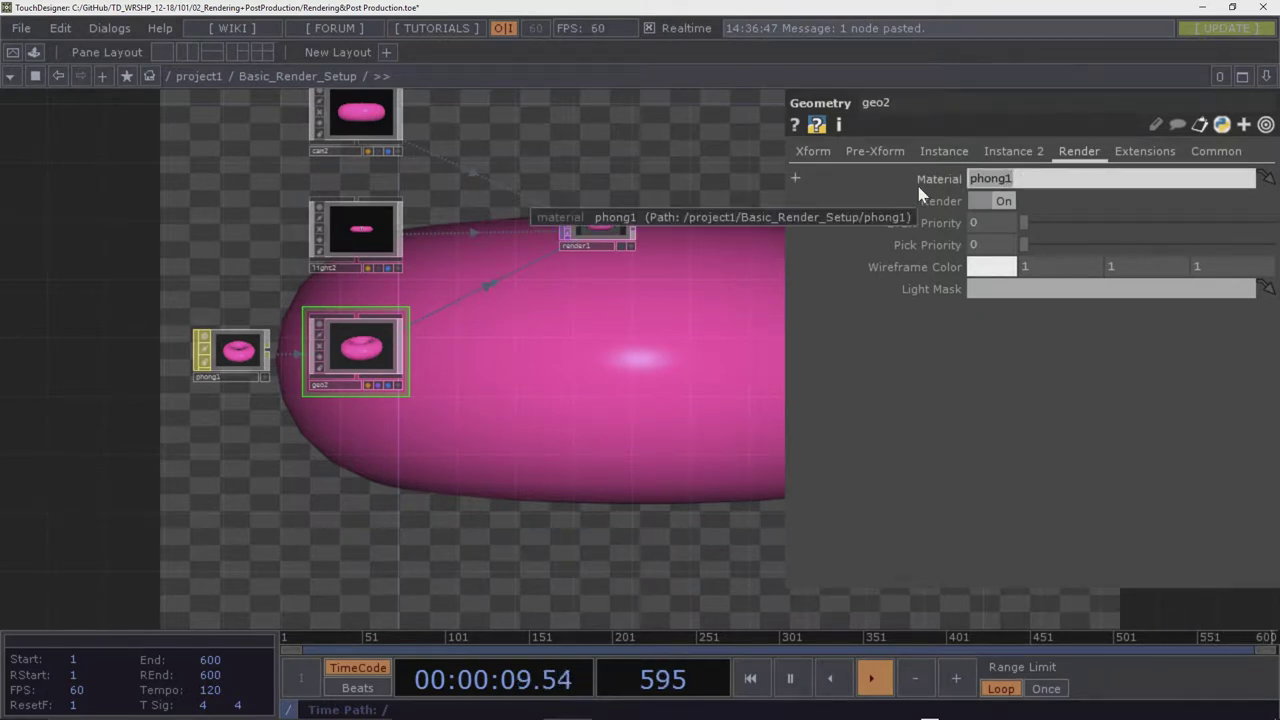
key("BackSpace")
type("ph")
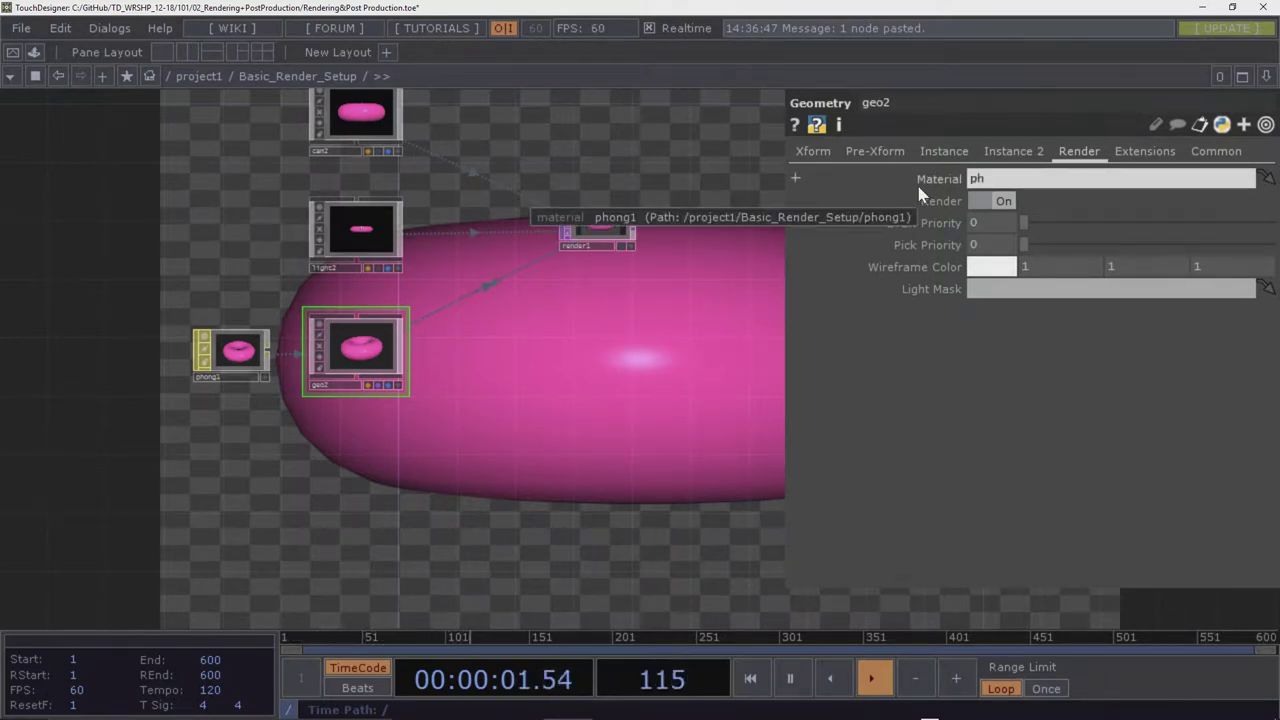
type("ong1")
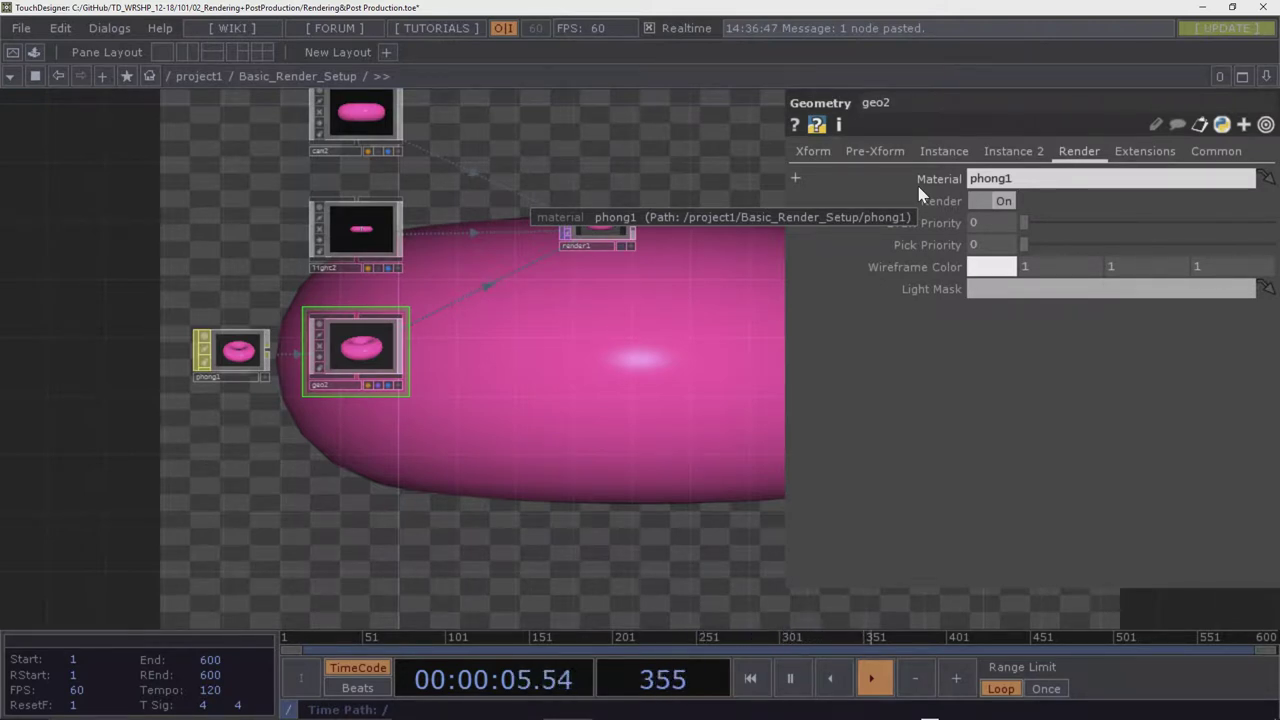
Examine the render network from phong1 and geo2 through render1 and the Null to the two output operators
left_click_drag(591, 340, 342, 436)
scroll(488, 406, "down", 2)
scroll(380, 329, "down", 3)
scroll(375, 340, "up", 4)
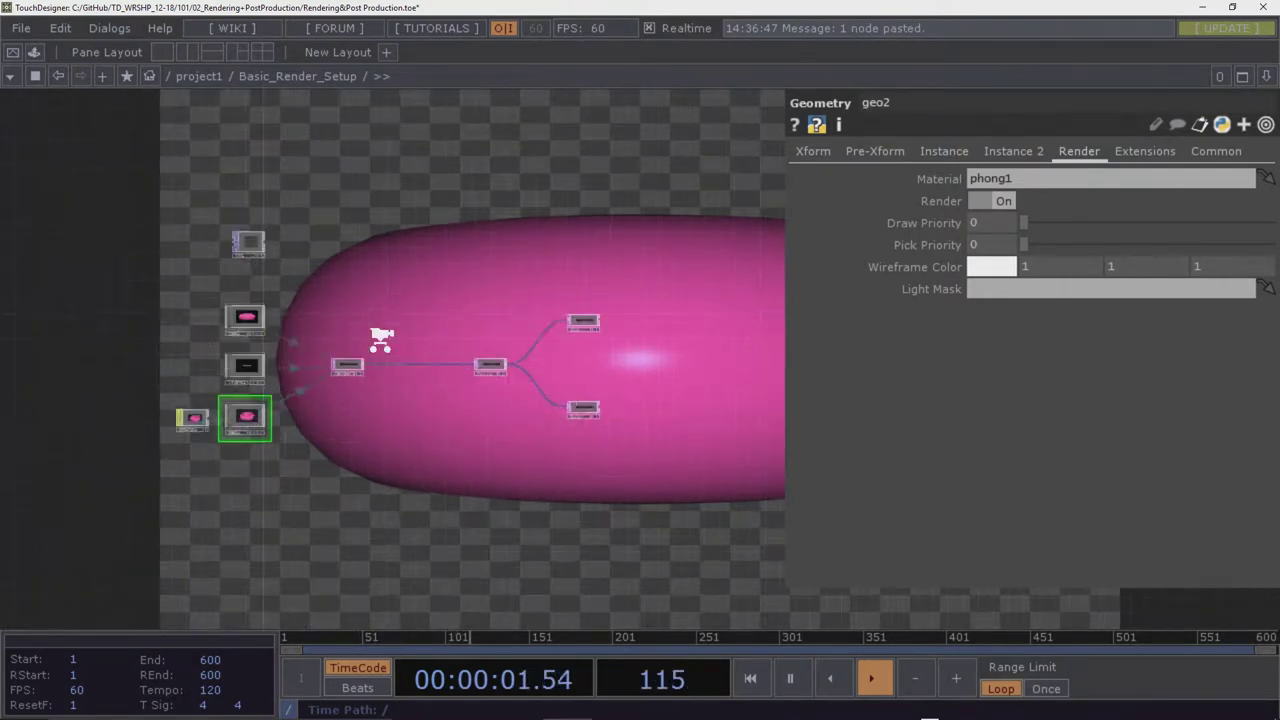
scroll(380, 345, "down", 2)
left_click_drag(423, 474, 423, 446)
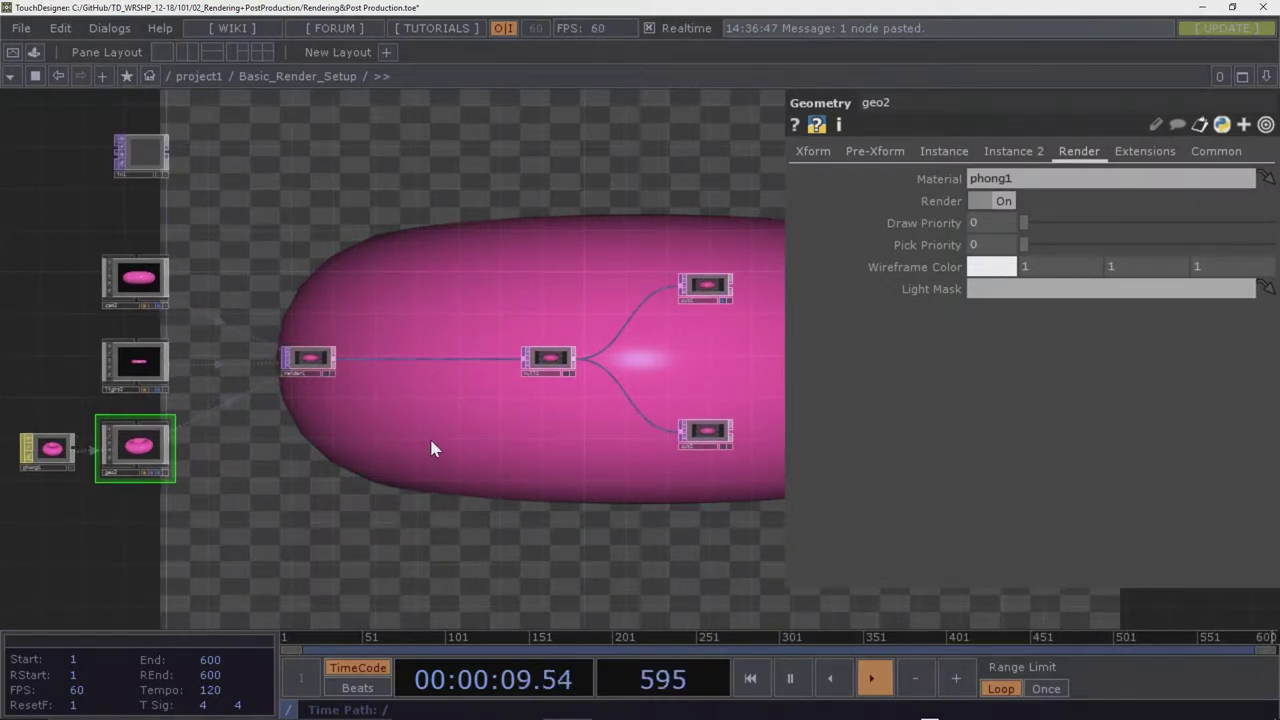
left_click_drag(431, 449, 339, 447)
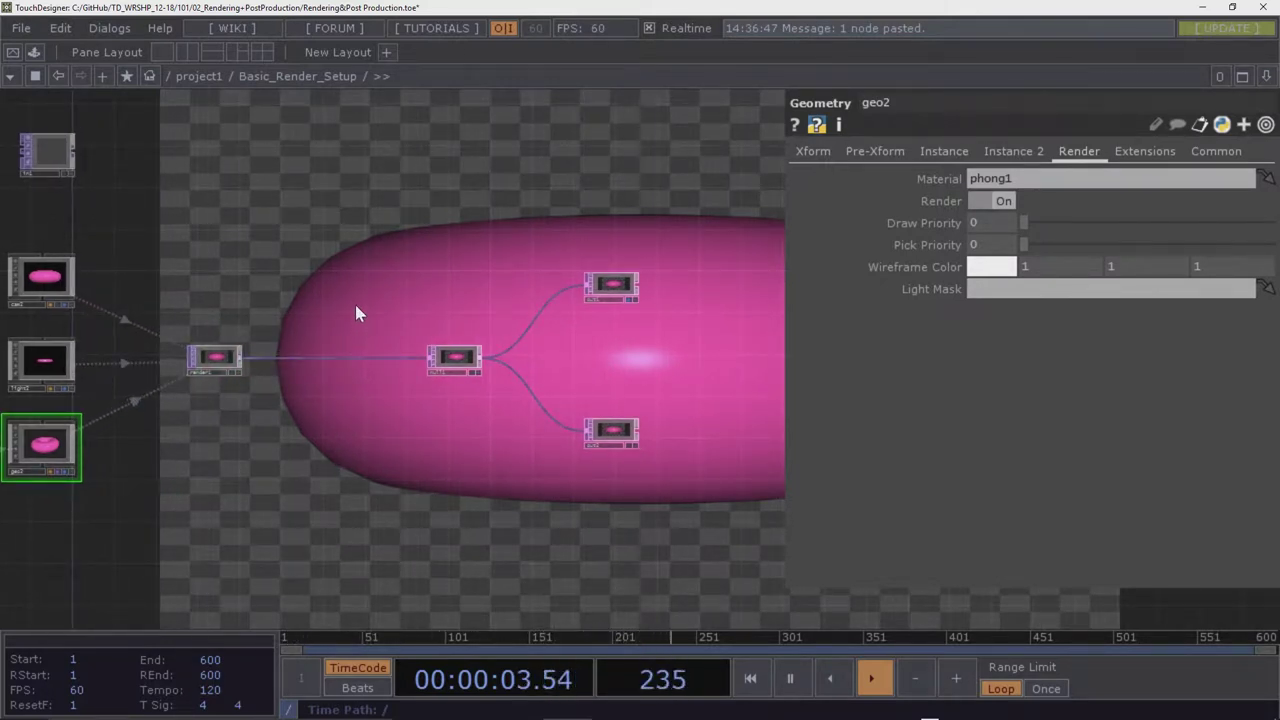
left_click_drag(356, 307, 465, 304)
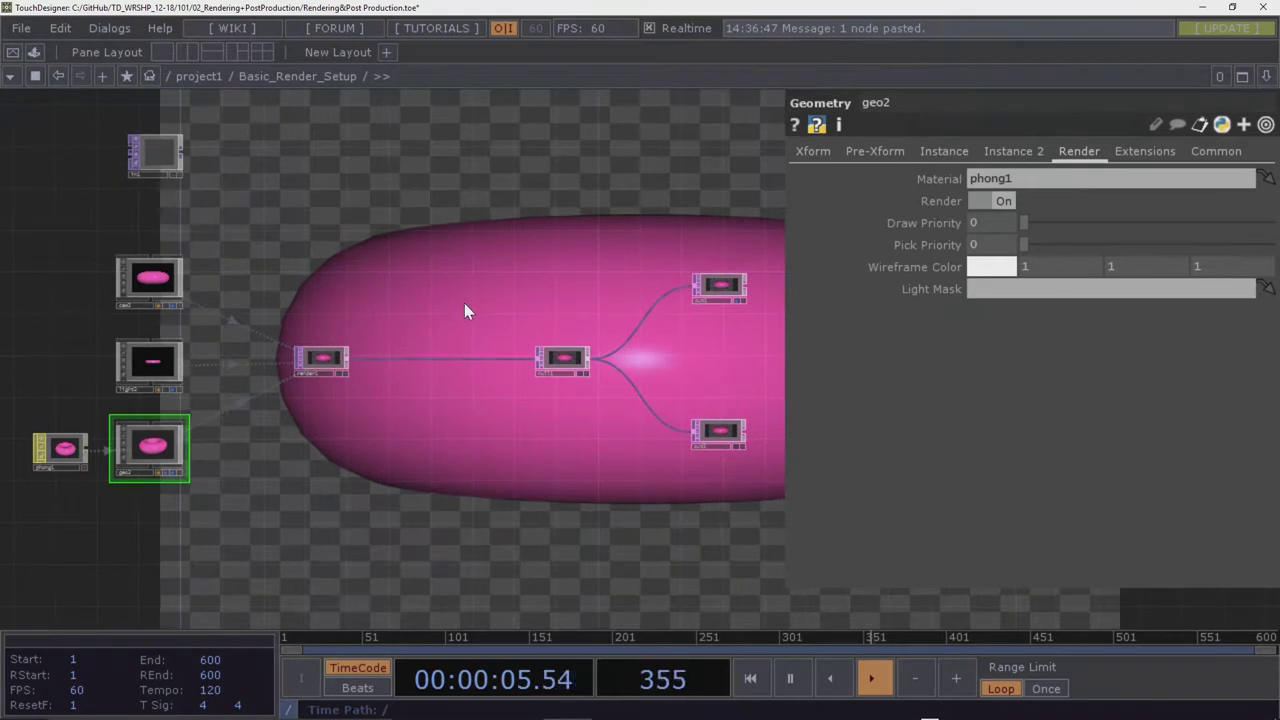
scroll(464, 303, "down", 2)
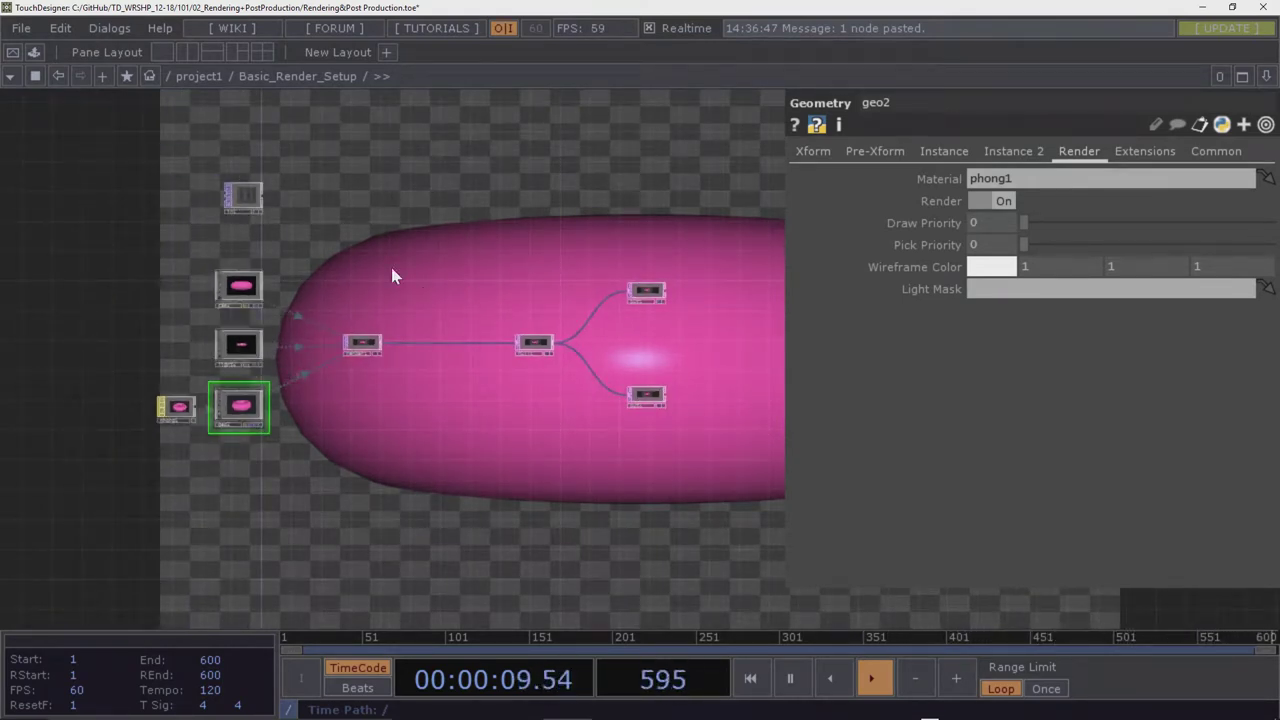
scroll(471, 334, "up", 3)
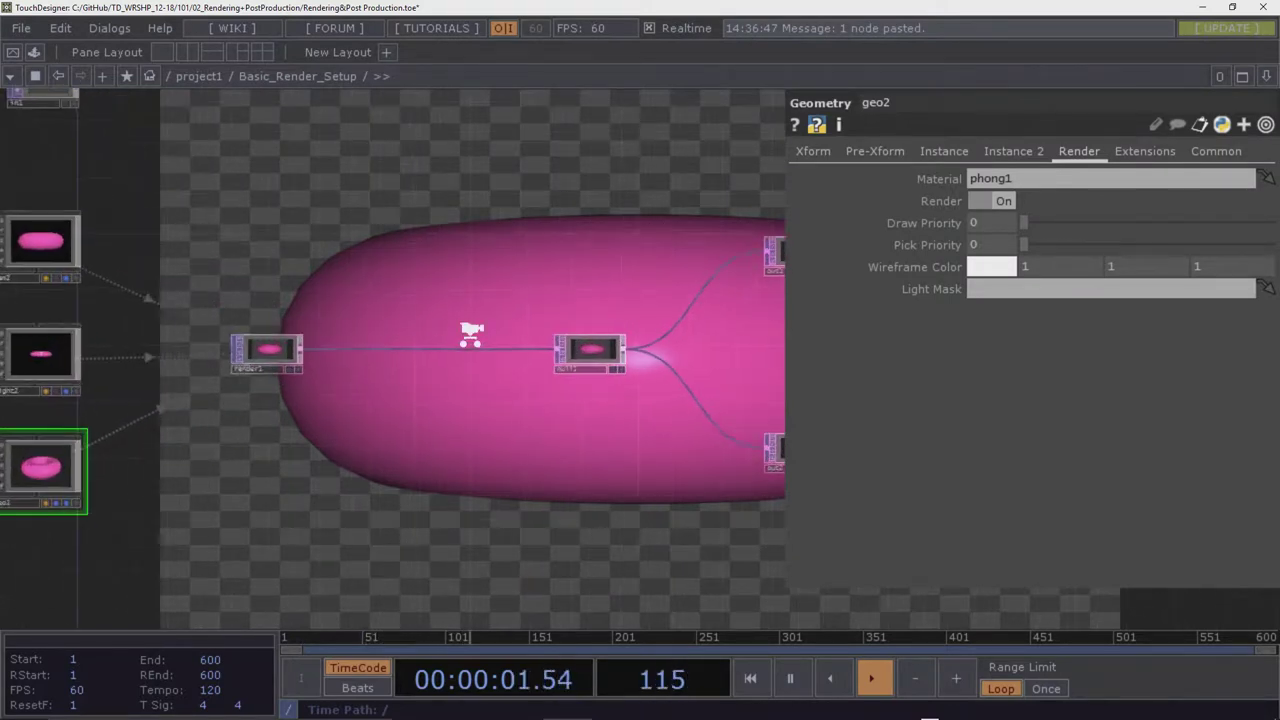
scroll(470, 334, "down", 2)
Activate geo2's viewer and tumble its view to look through the torus's hole
left_click_drag(357, 436, 415, 443)
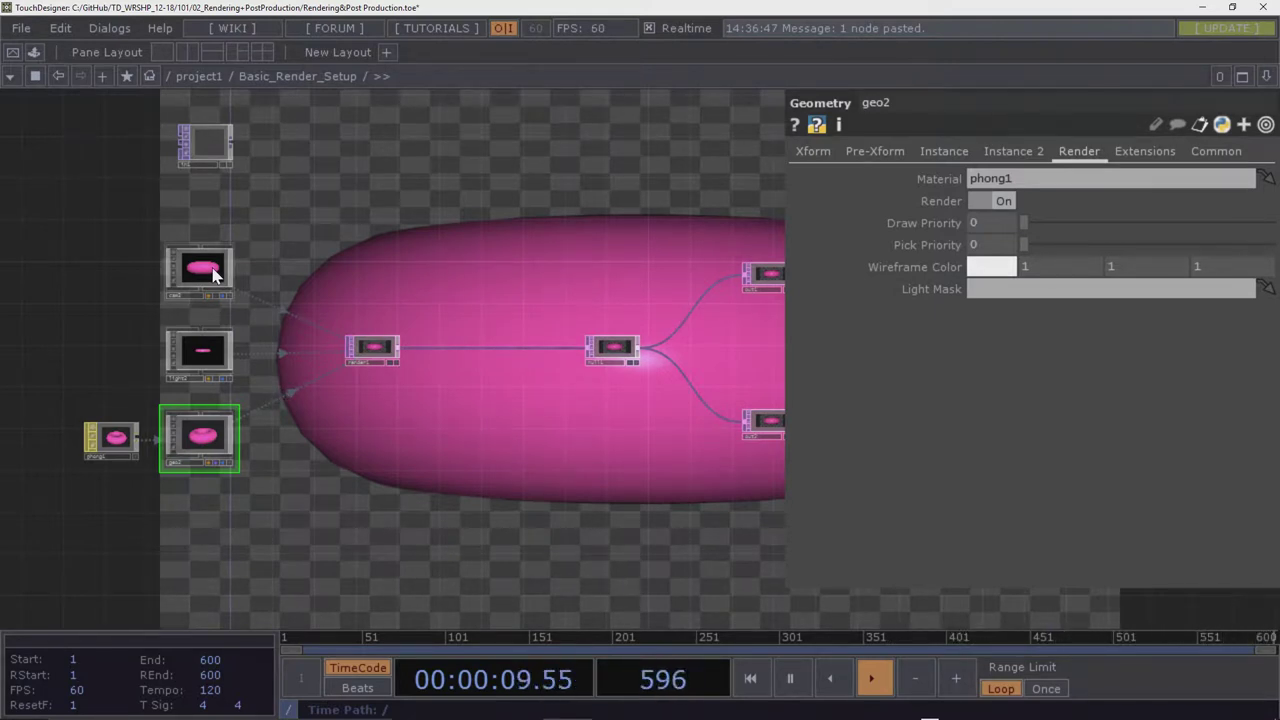
scroll(217, 464, "up", 4)
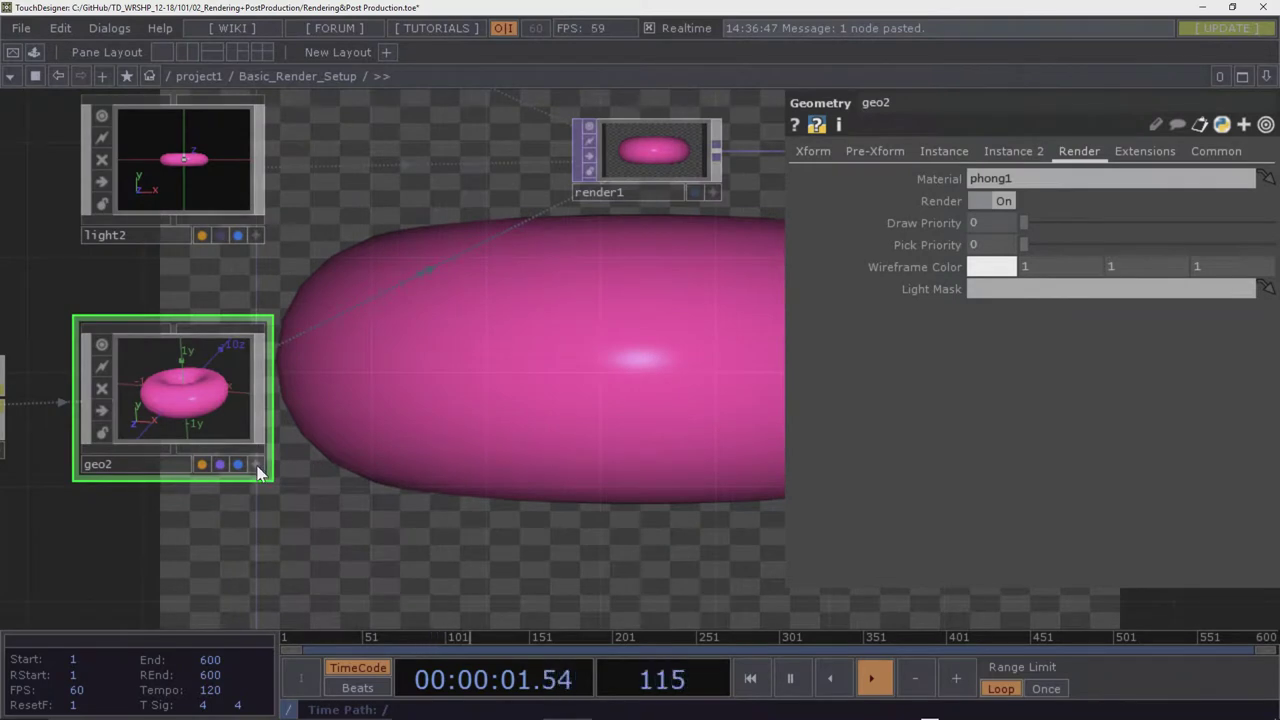
left_click_drag(160, 354, 251, 451)
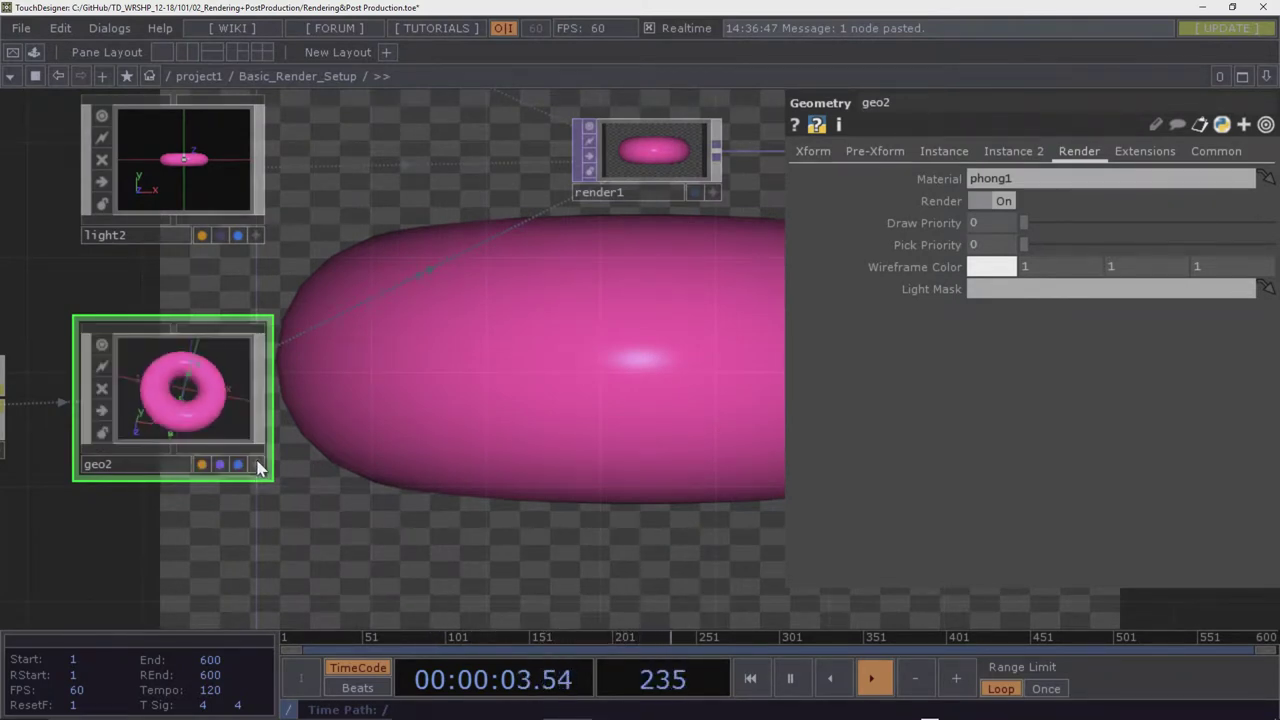
Activate cam2's viewer and move the camera interactively to about 2.04, -2.01, 0.58 Rotate and 5.82 Z Translate
left_click_drag(403, 297, 417, 429)
left_click(268, 260)
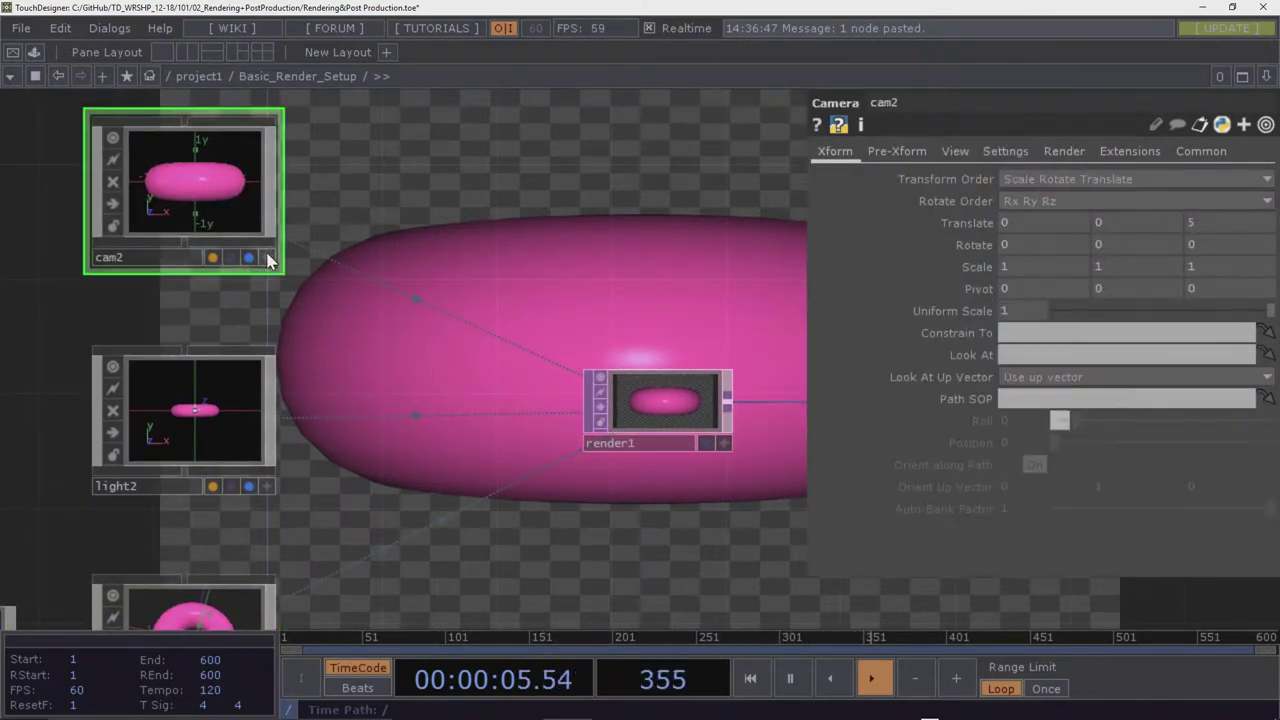
left_click(268, 258)
left_click_drag(206, 184, 197, 183)
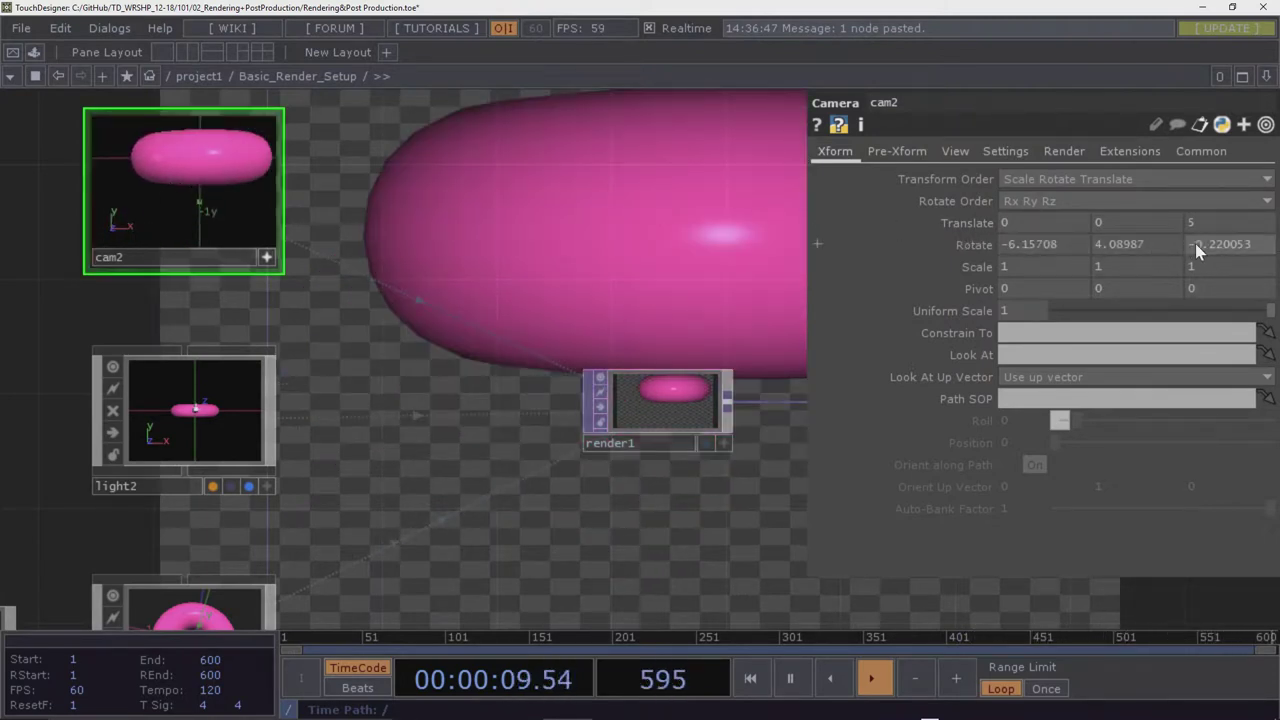
mouse_move(186, 183)
left_mouse_down()
mouse_move(212, 176)
mouse_move(196, 168)
left_mouse_up()
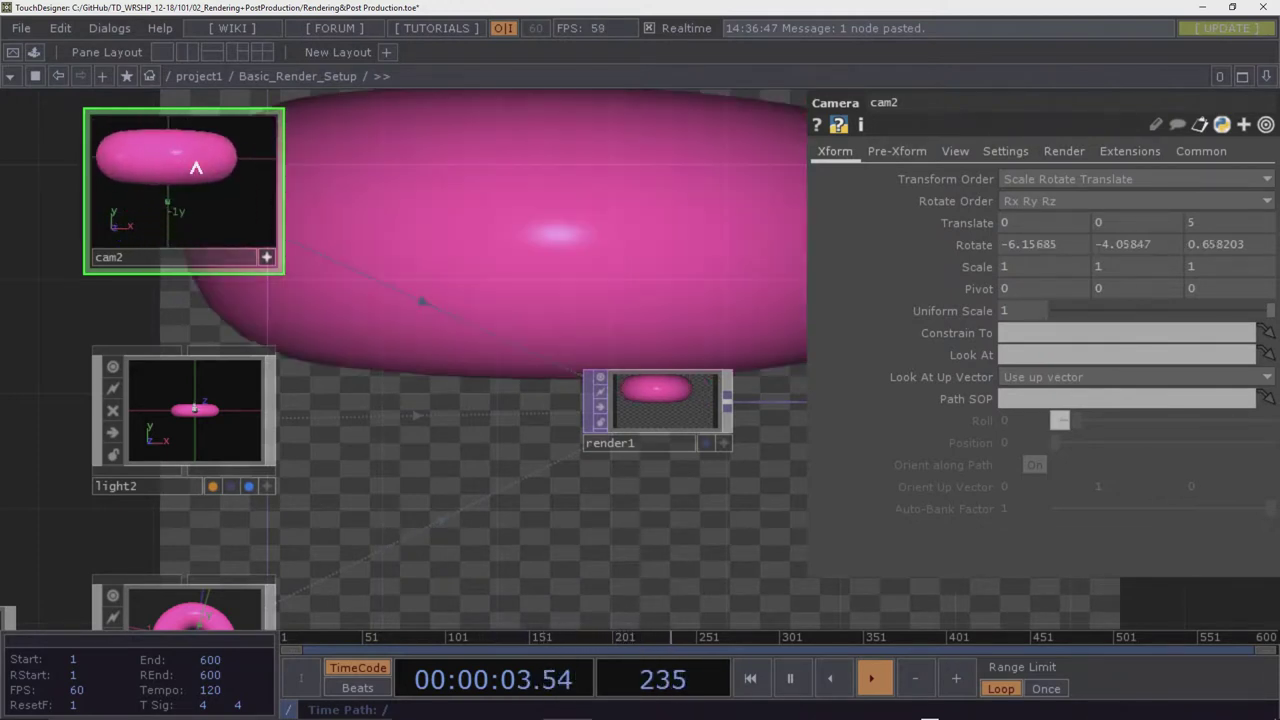
scroll(143, 203, "down", 1)
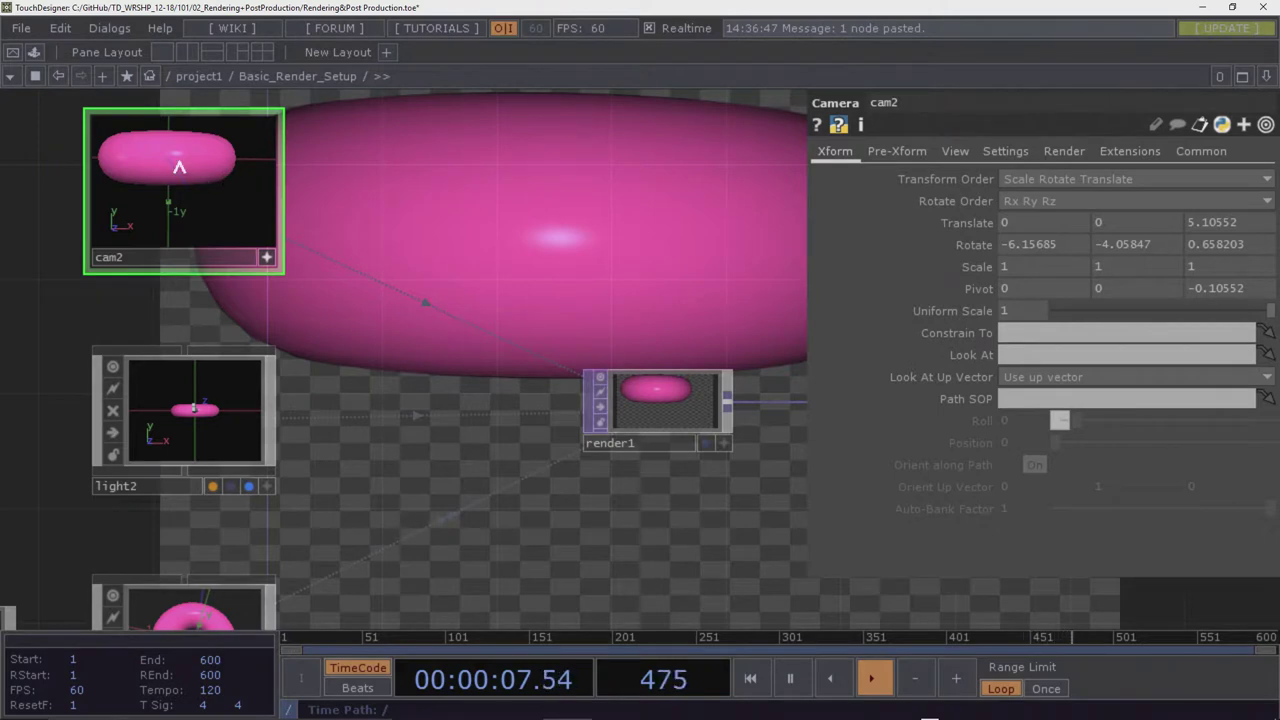
mouse_move(179, 167)
left_mouse_down()
mouse_move(197, 177)
mouse_move(177, 157)
mouse_move(187, 170)
left_mouse_up()
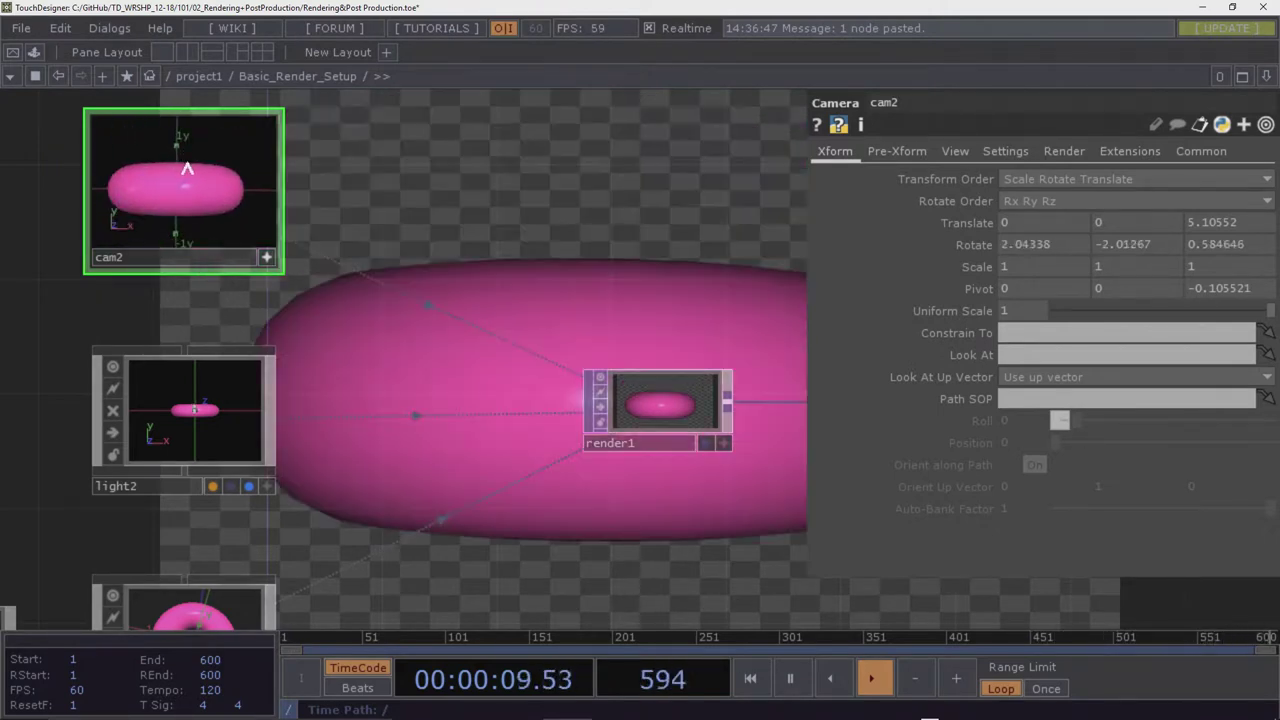
scroll(187, 170, "down", 5)
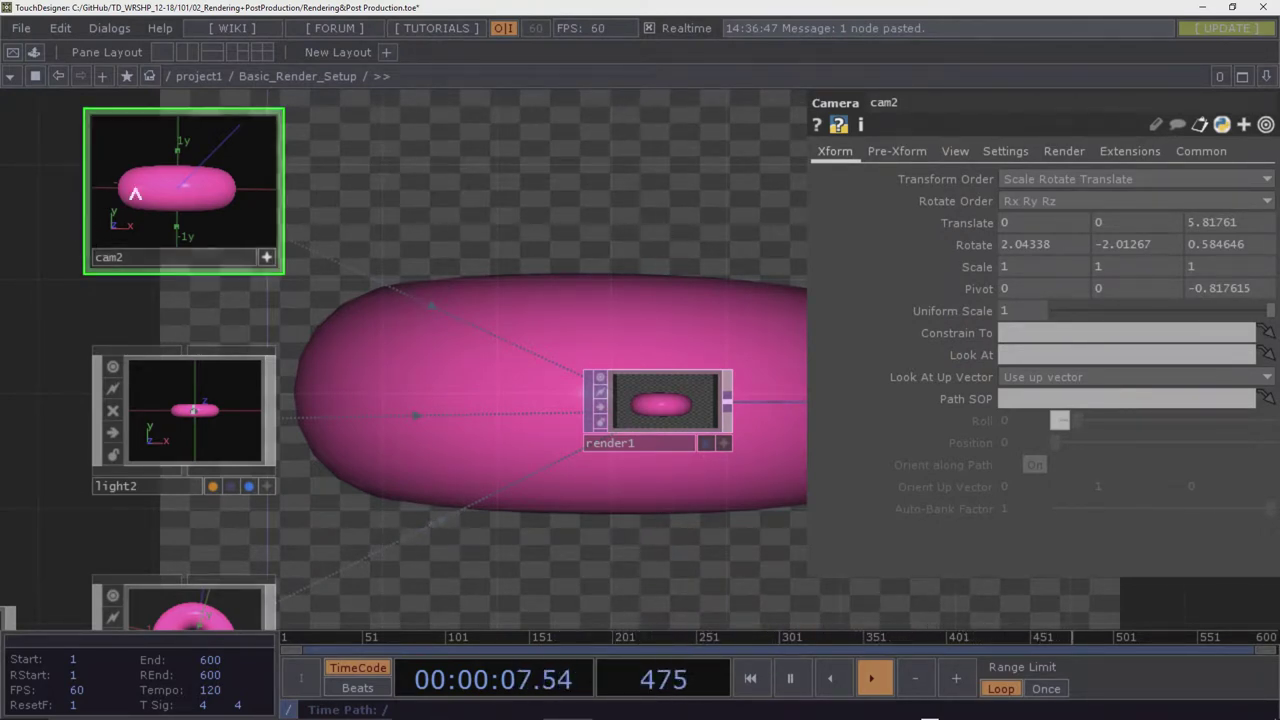
Tumble the view through cam2, and reset the camera's Rotate, Translate and Pivot parameters to their defaults
left_click_drag(131, 194, 477, 80)
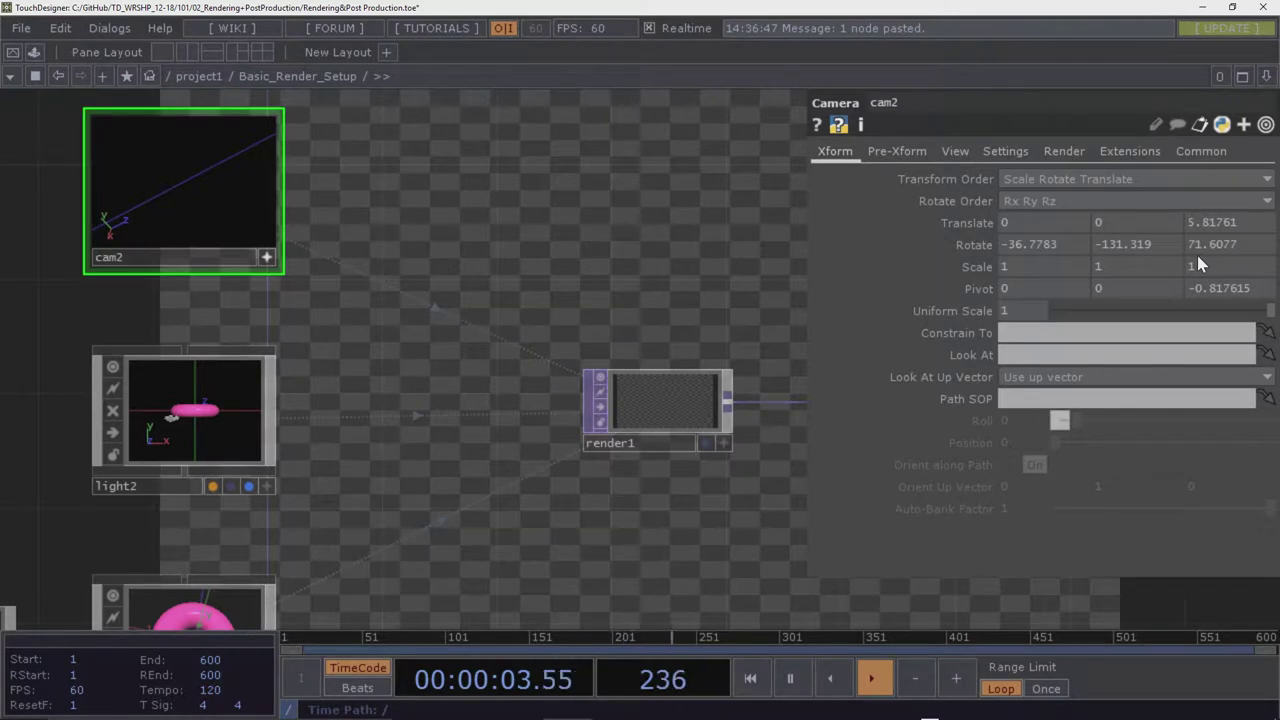
right_click(968, 246)
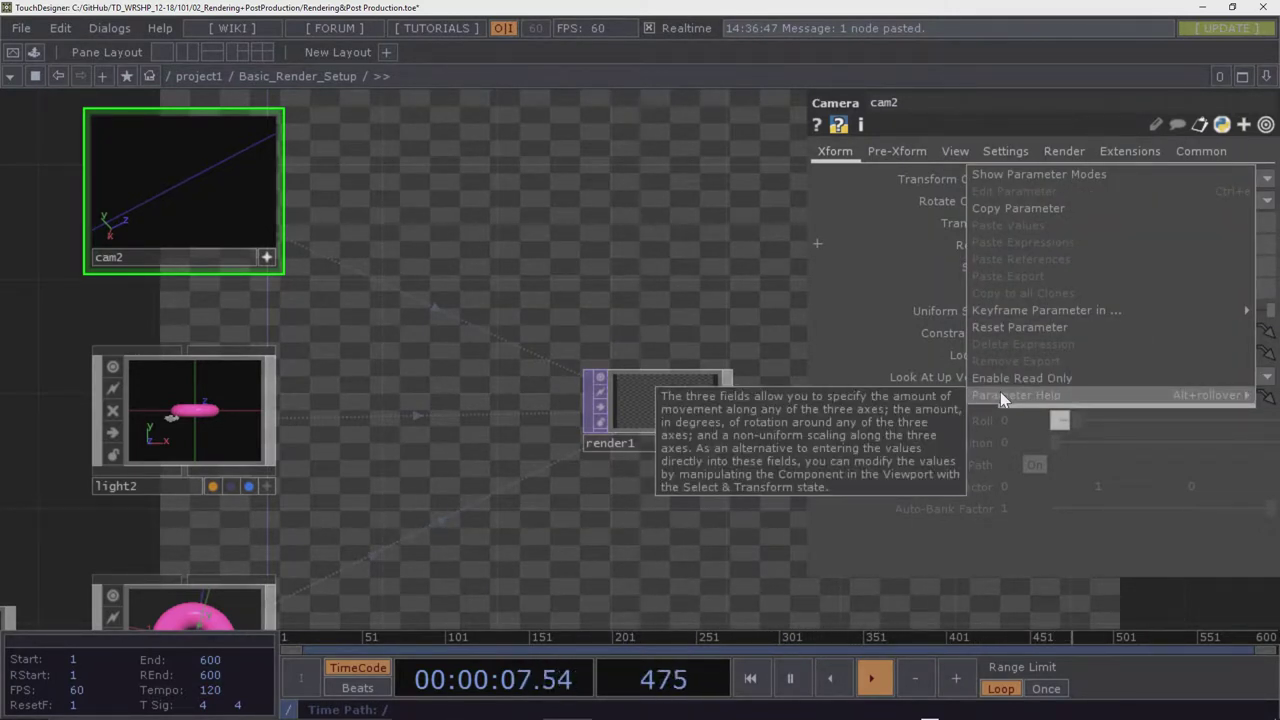
left_click(1000, 328)
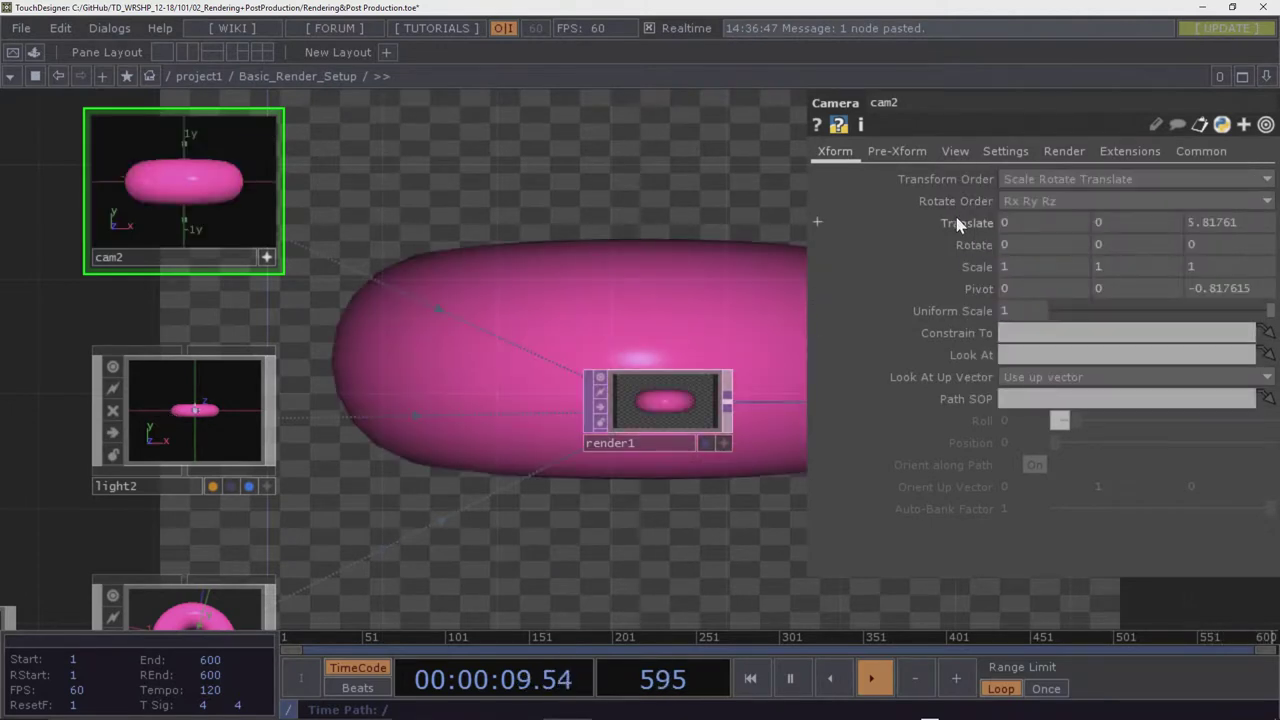
right_click(968, 223)
left_click(992, 308)
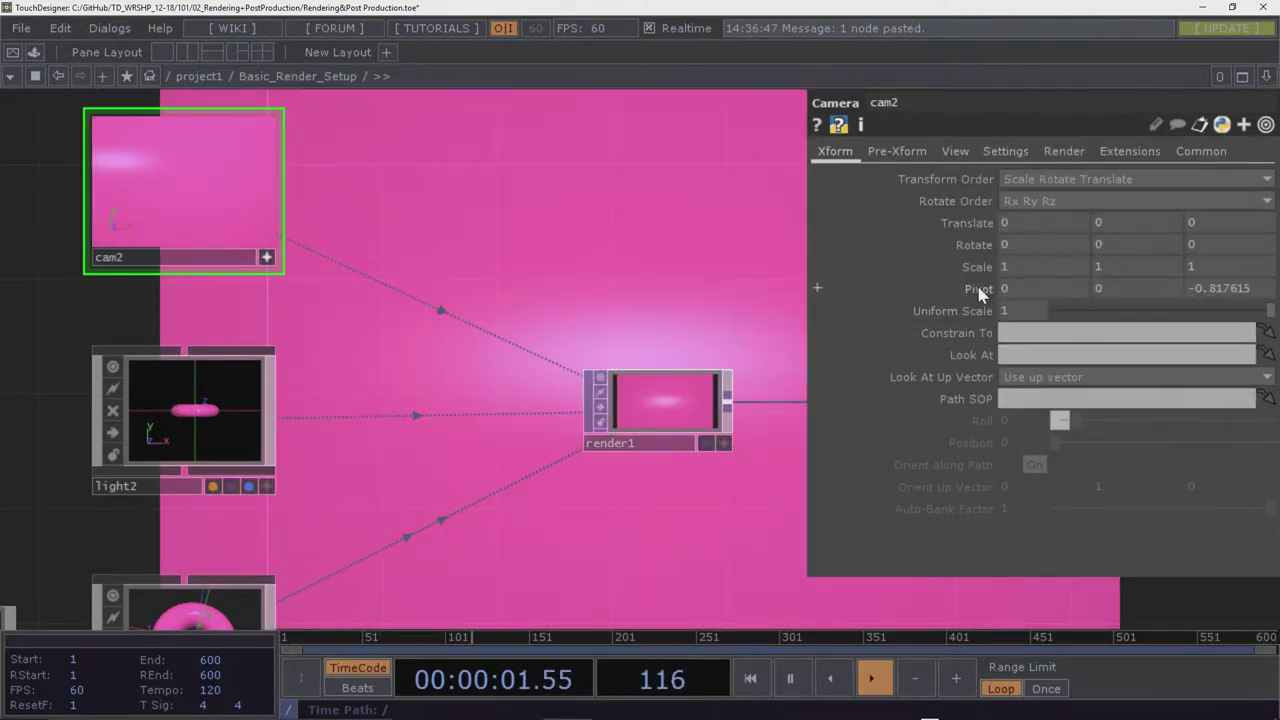
right_click(980, 292)
left_click(1001, 370)
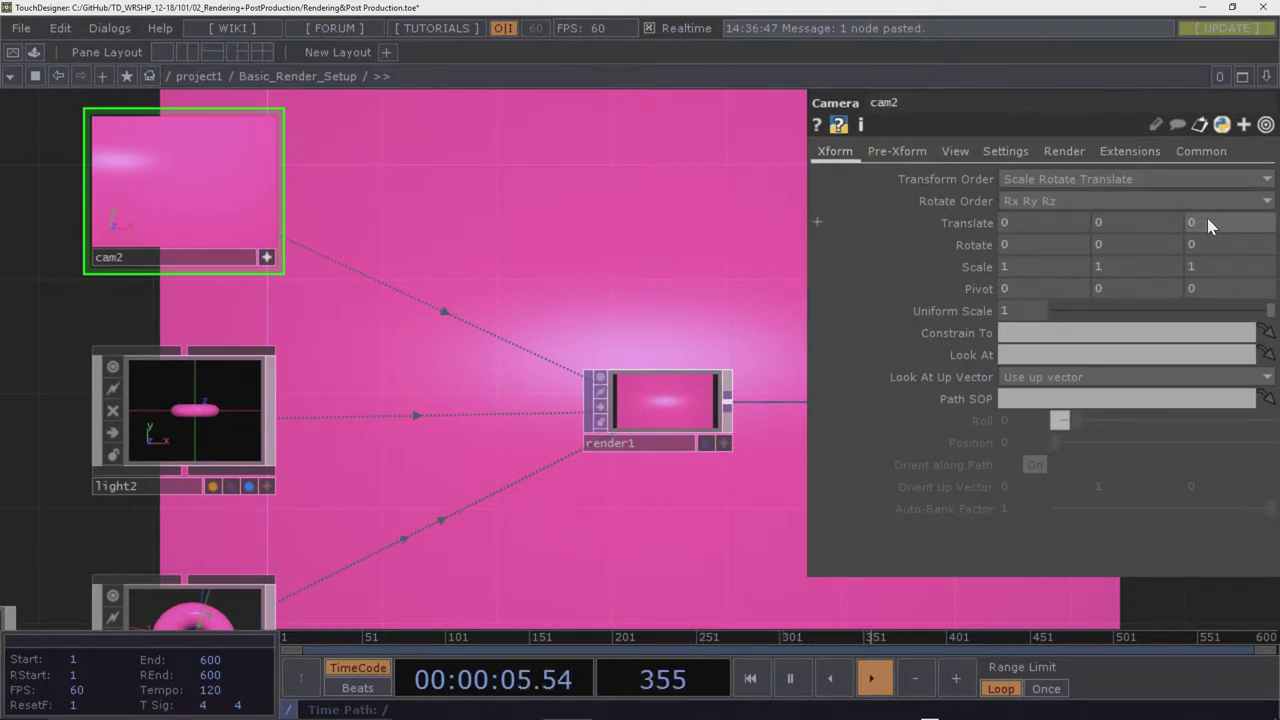
Set cam2's Translate to 0.5 in X and 12 in Z, and deactivate its viewer
middle_click_drag(1207, 218, 1262, 218)
mouse_move(1151, 227)
middle_mouse_down()
mouse_move(1150, 190)
mouse_move(1168, 190)
mouse_move(1135, 187)
mouse_move(1146, 181)
mouse_move(1134, 191)
mouse_move(1150, 228)
middle_mouse_up()
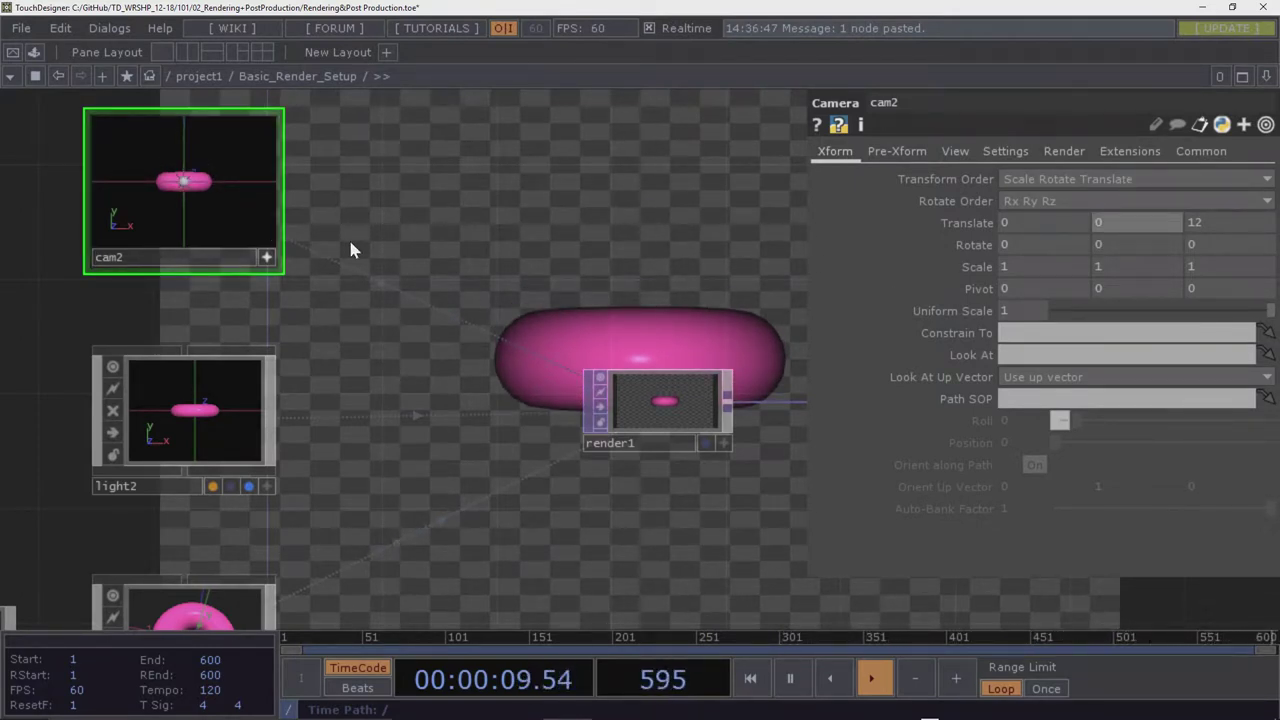
left_click_drag(413, 285, 416, 318)
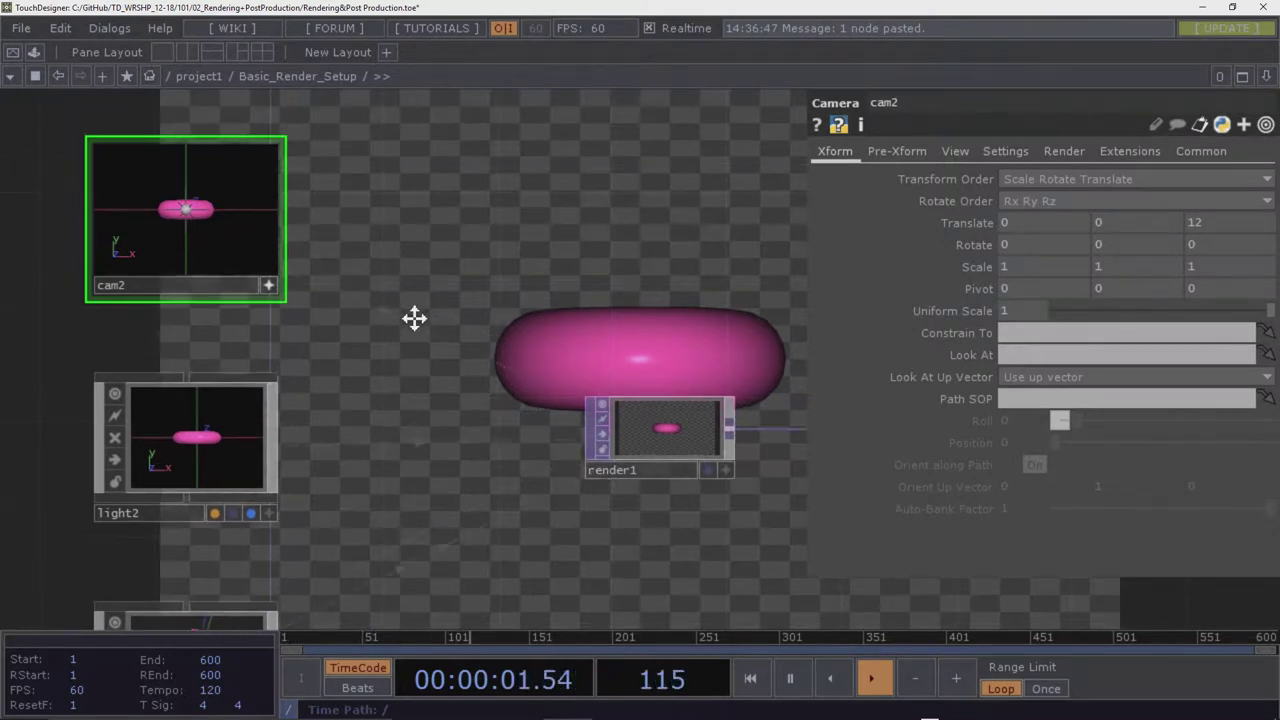
left_click(235, 461)
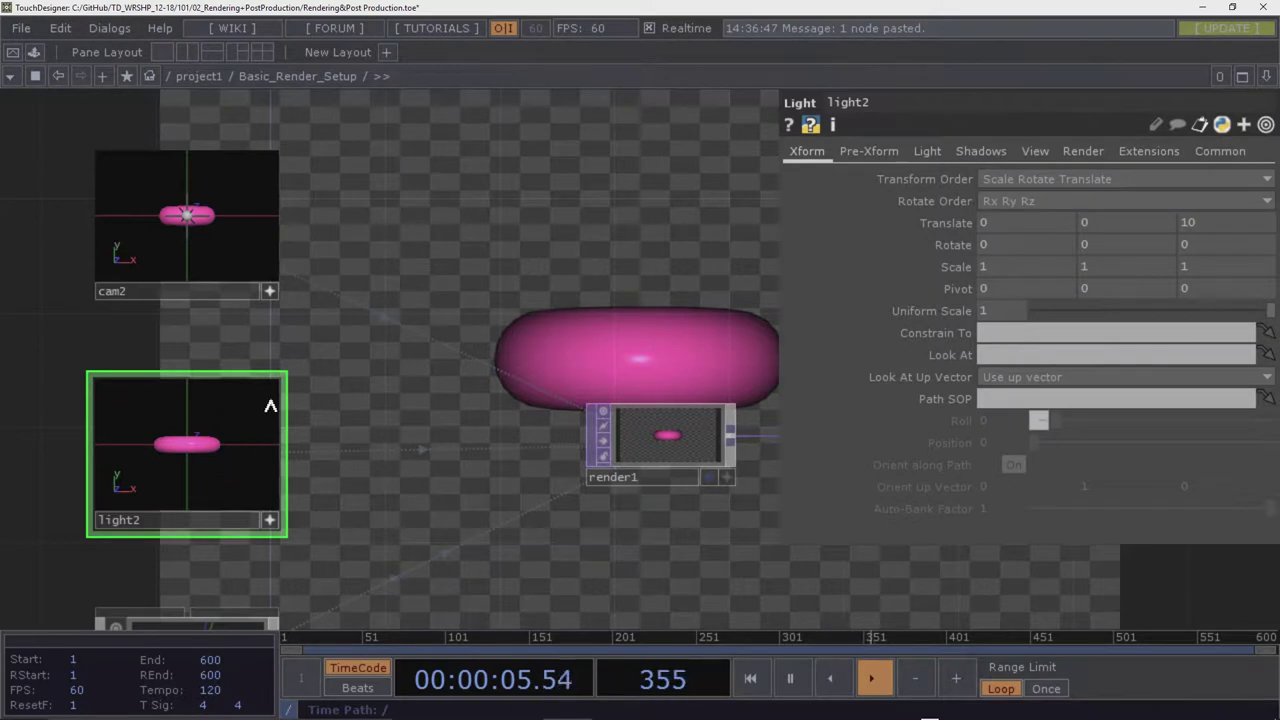
left_click(227, 237)
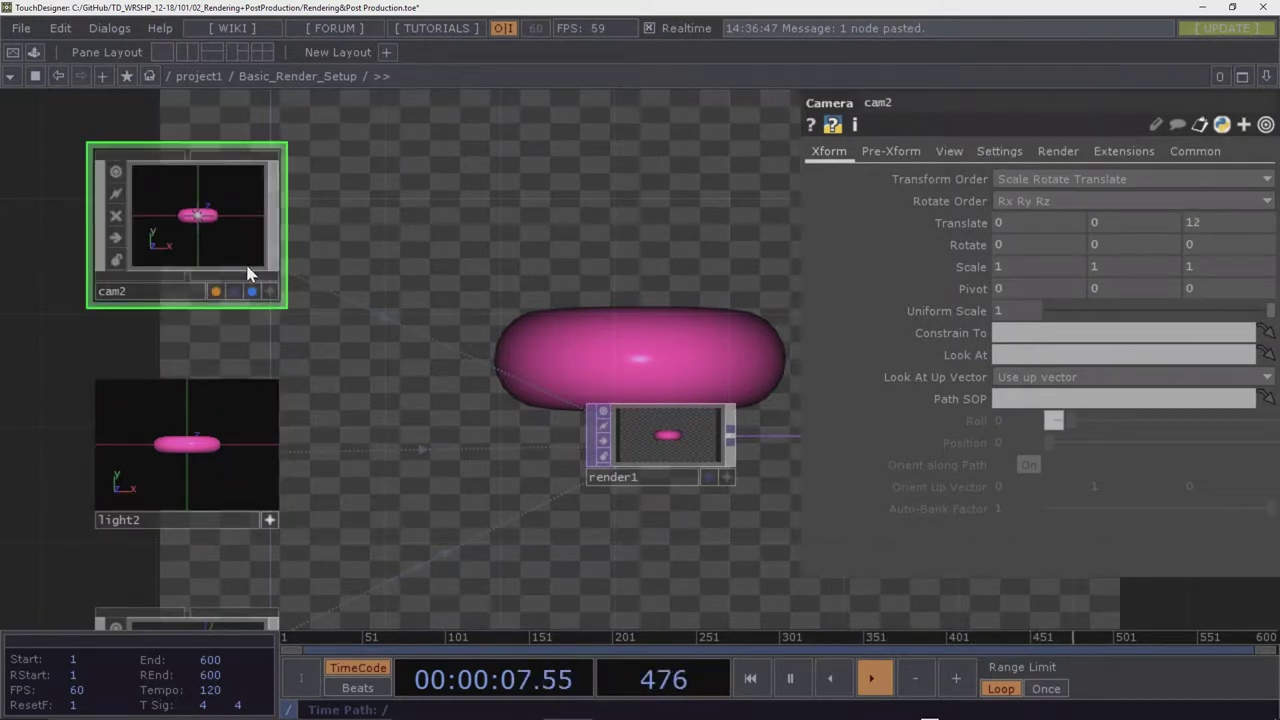
middle_click_drag(1055, 233, 1056, 192)
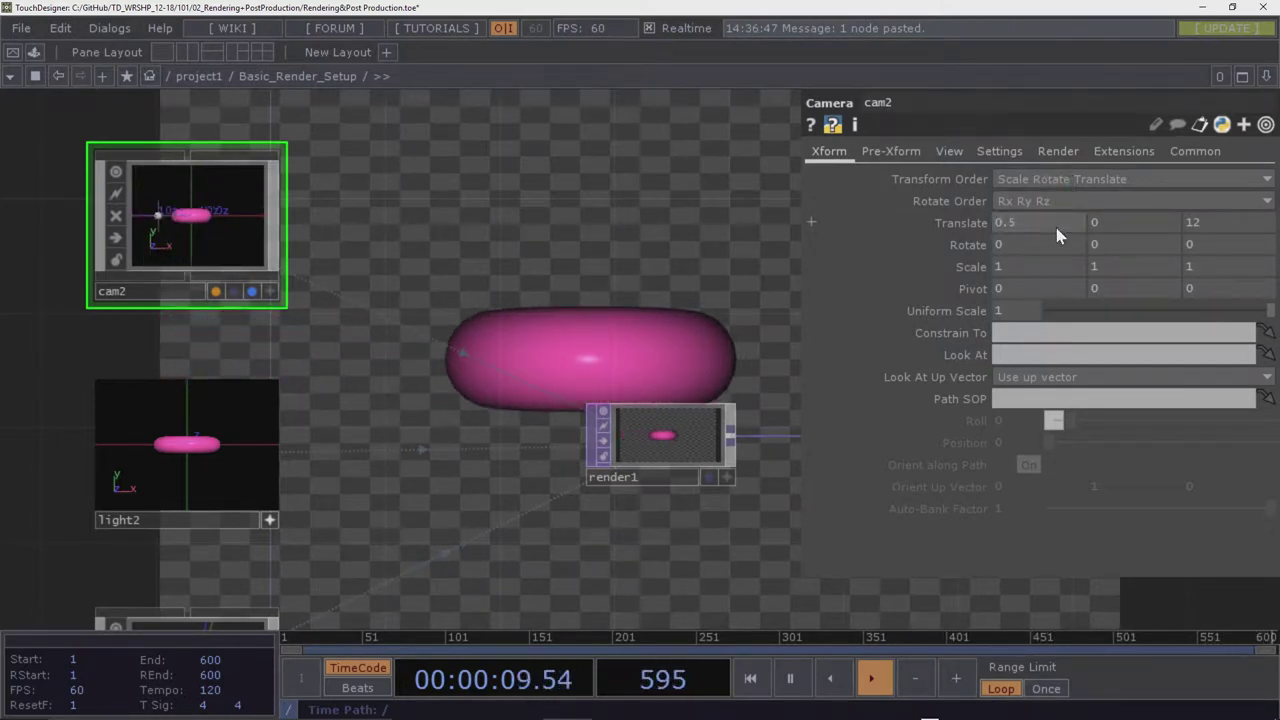
Deactivate light2's viewer and assign geo2 as the Look At target of cam2
scroll(1060, 235, "down", 3)
left_click_drag(755, 230, 503, 265)
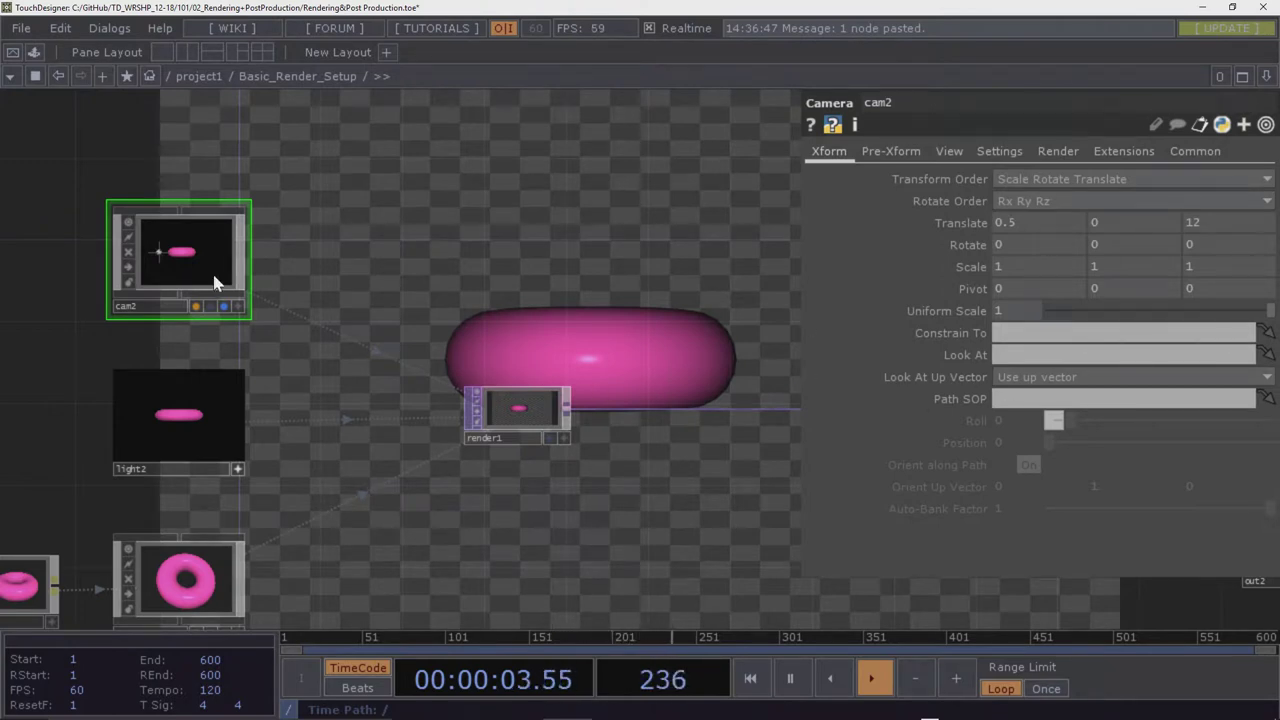
left_click(191, 436)
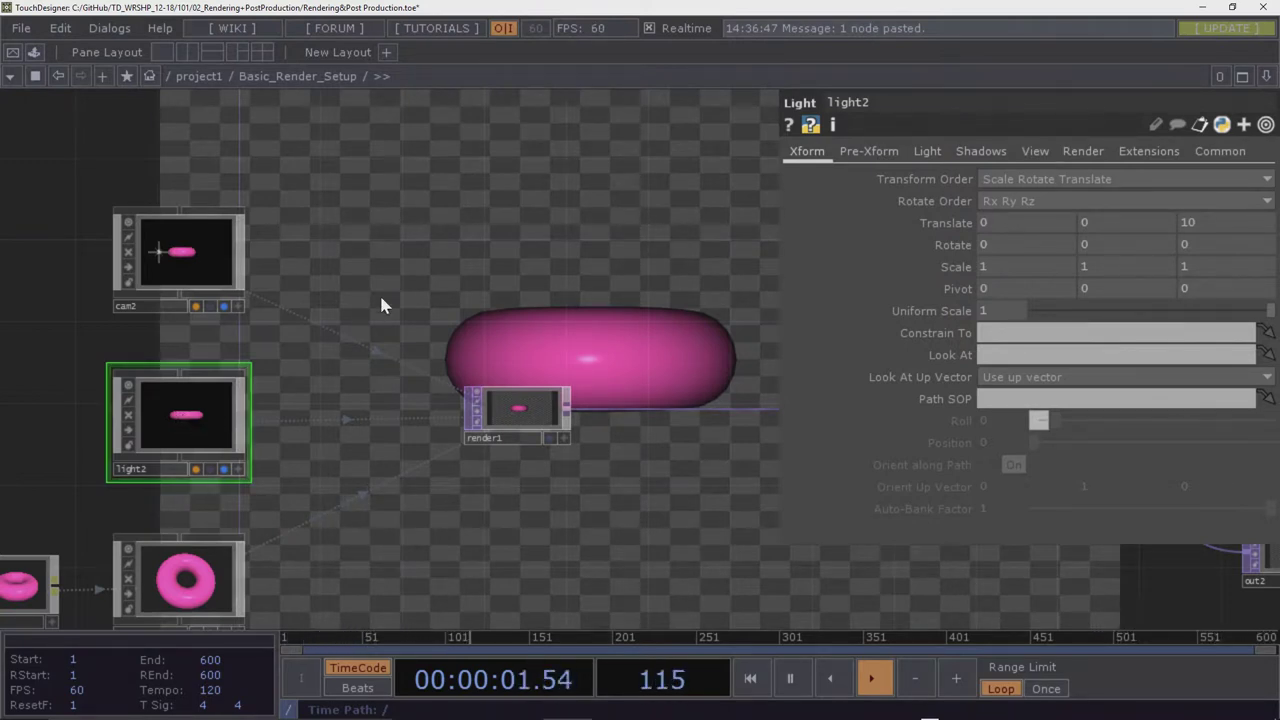
scroll(408, 245, "down", 2)
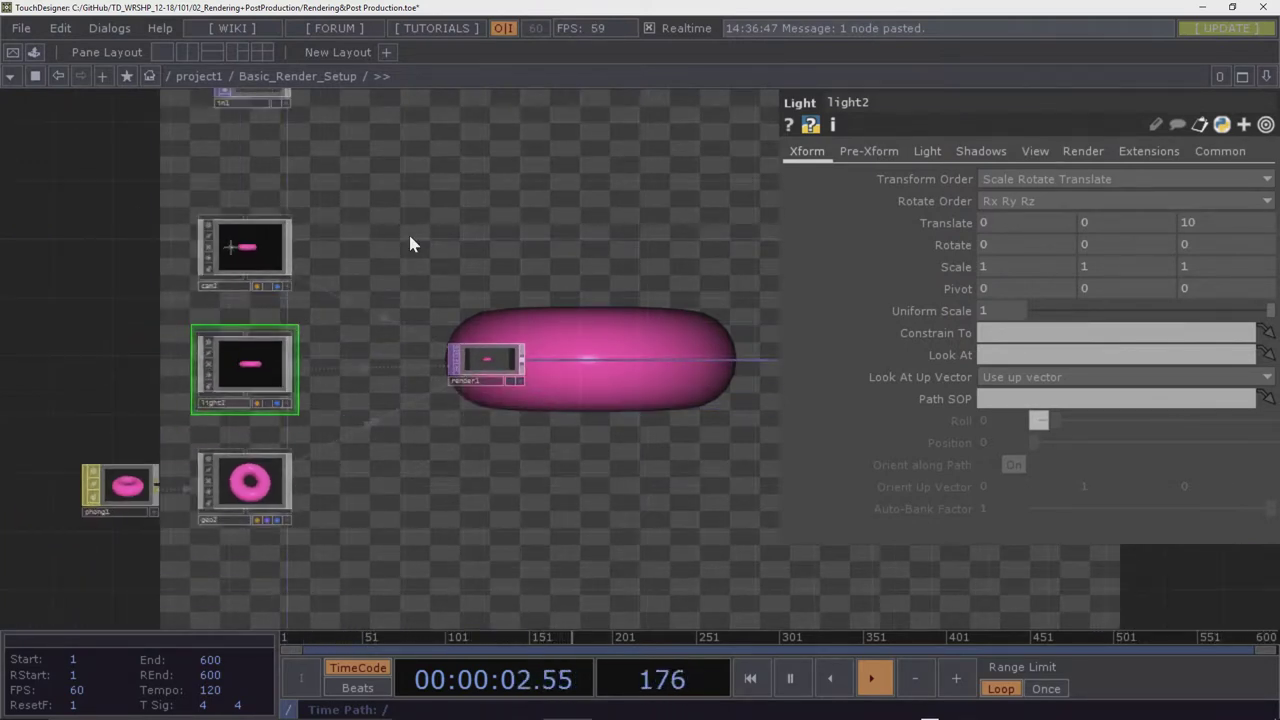
left_click(262, 485)
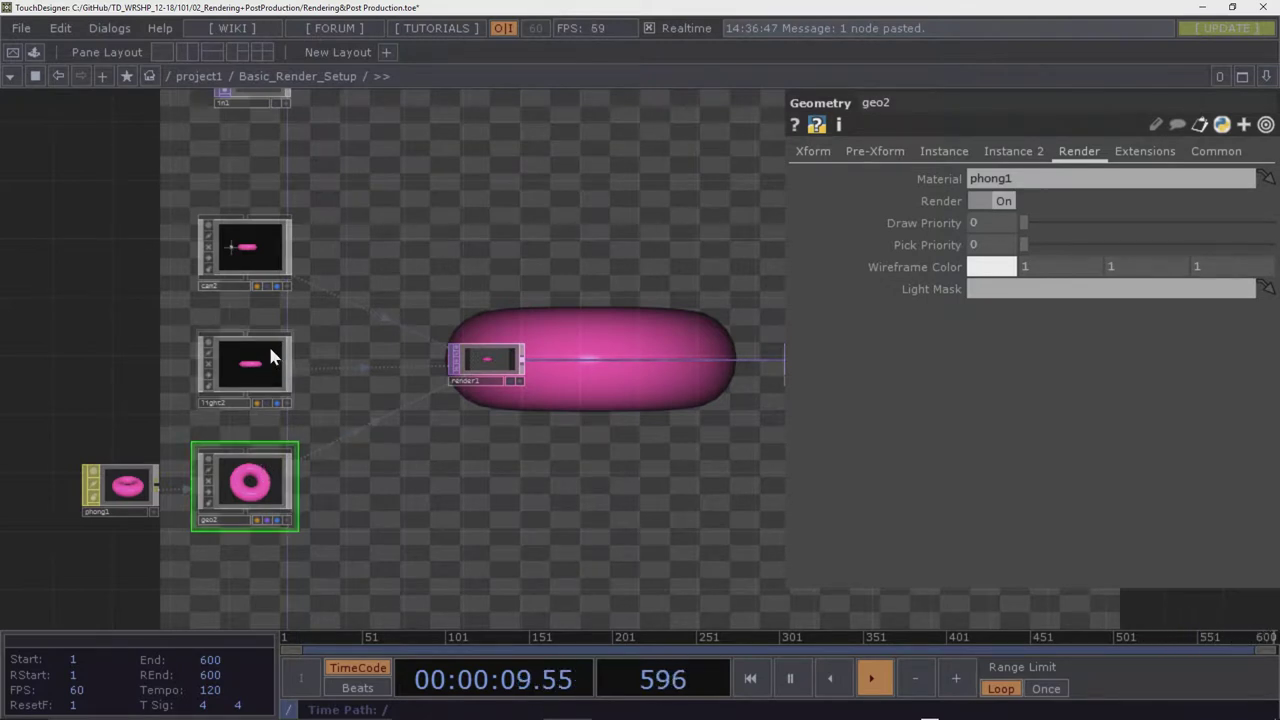
left_click(256, 248)
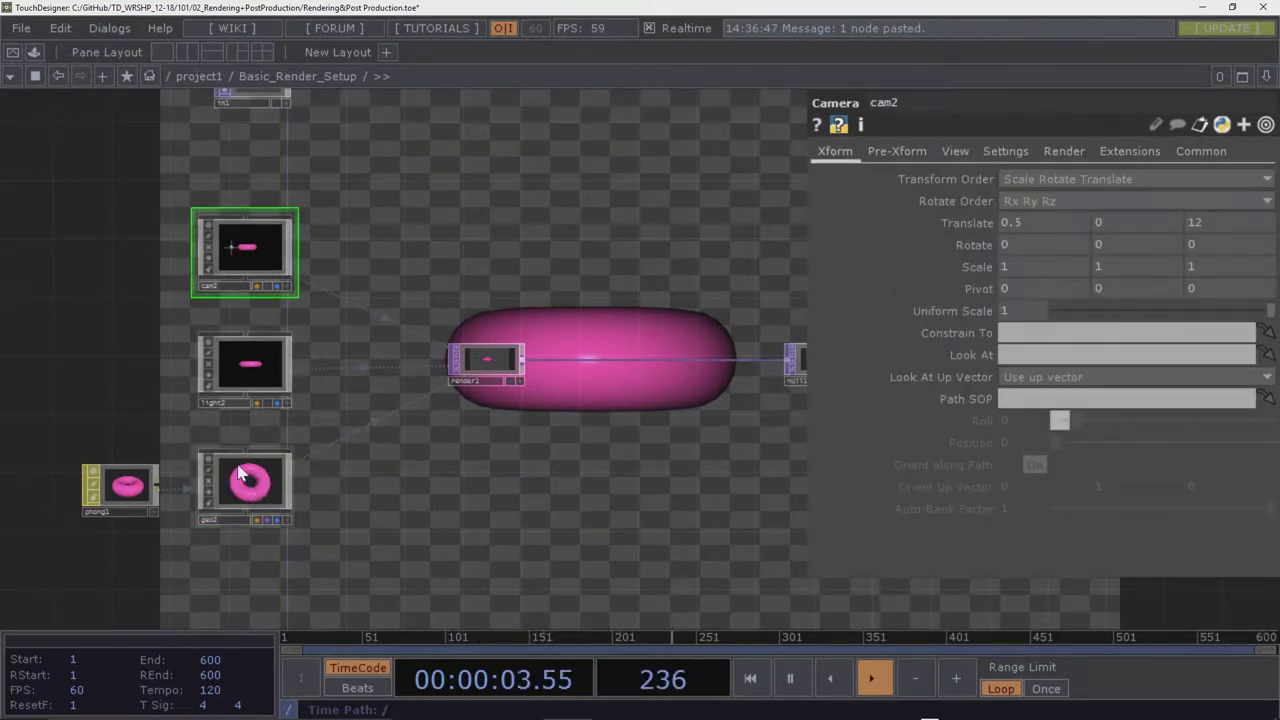
left_click_drag(249, 485, 1030, 355)
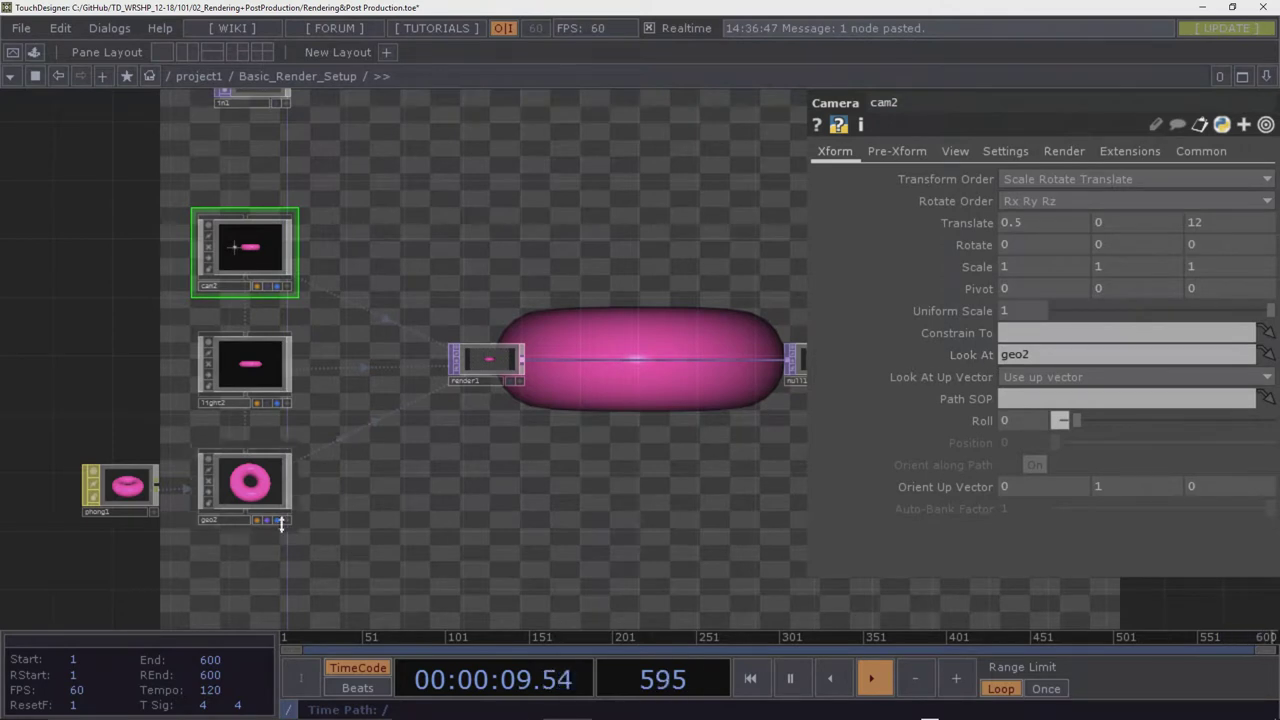
Set light2's Look At parameter to geo2
left_click(247, 368)
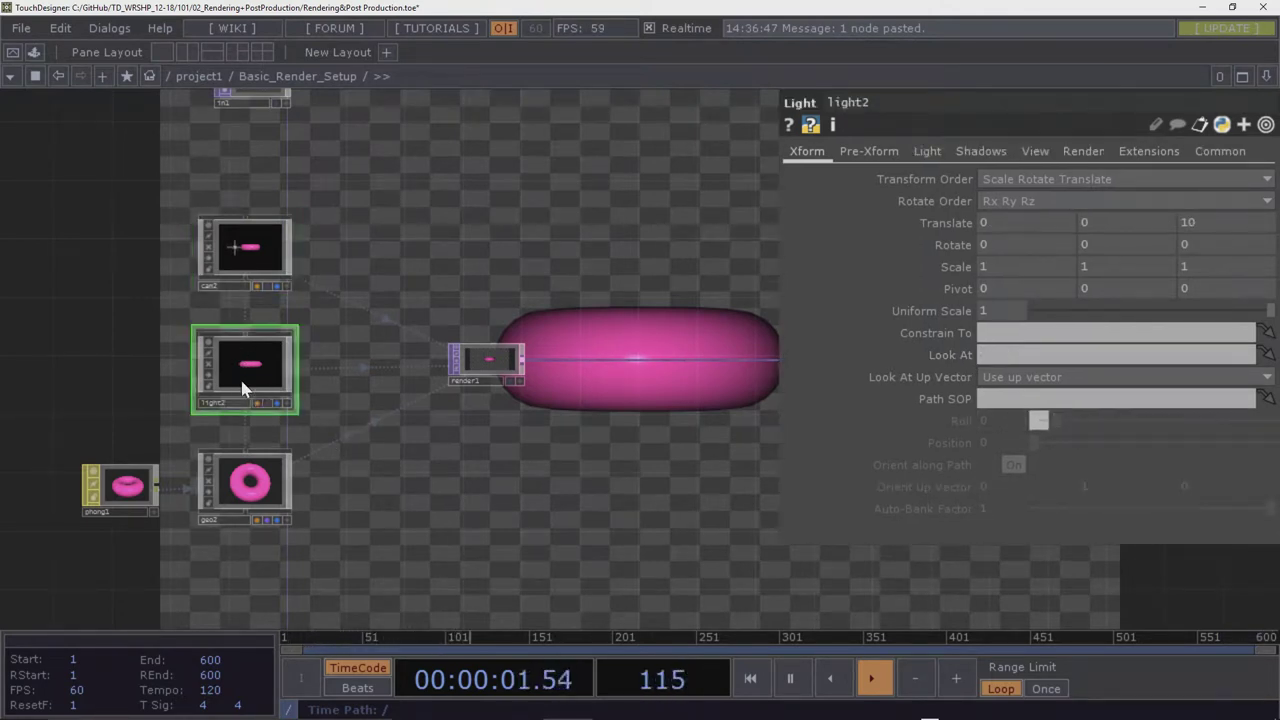
left_click(1012, 356)
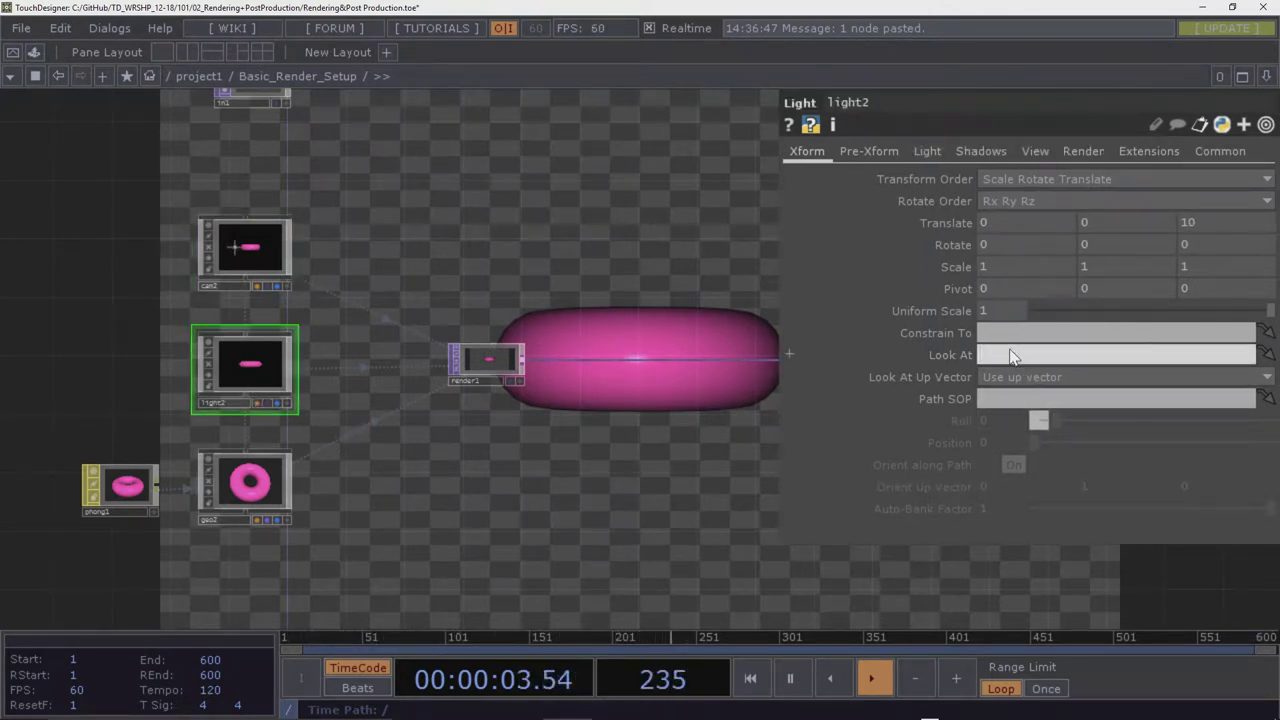
type("geo2")
key("Return")
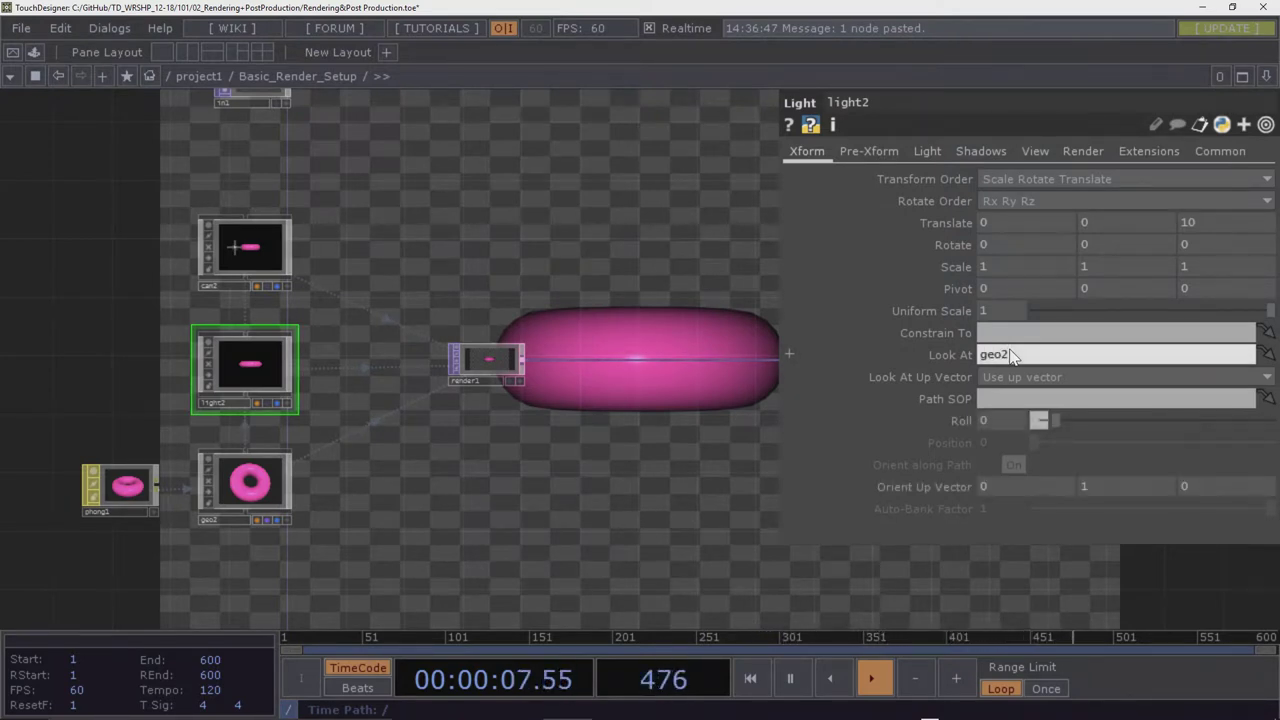
Set cam2's Translate to -5.5 in X and -9 in Y, and reduce Z to bring the camera closer to the torus
left_click(240, 250)
middle_click_drag(1122, 217, 1120, 193)
middle_click_drag(1125, 193, 1028, 188)
scroll(606, 220, "down", 3)
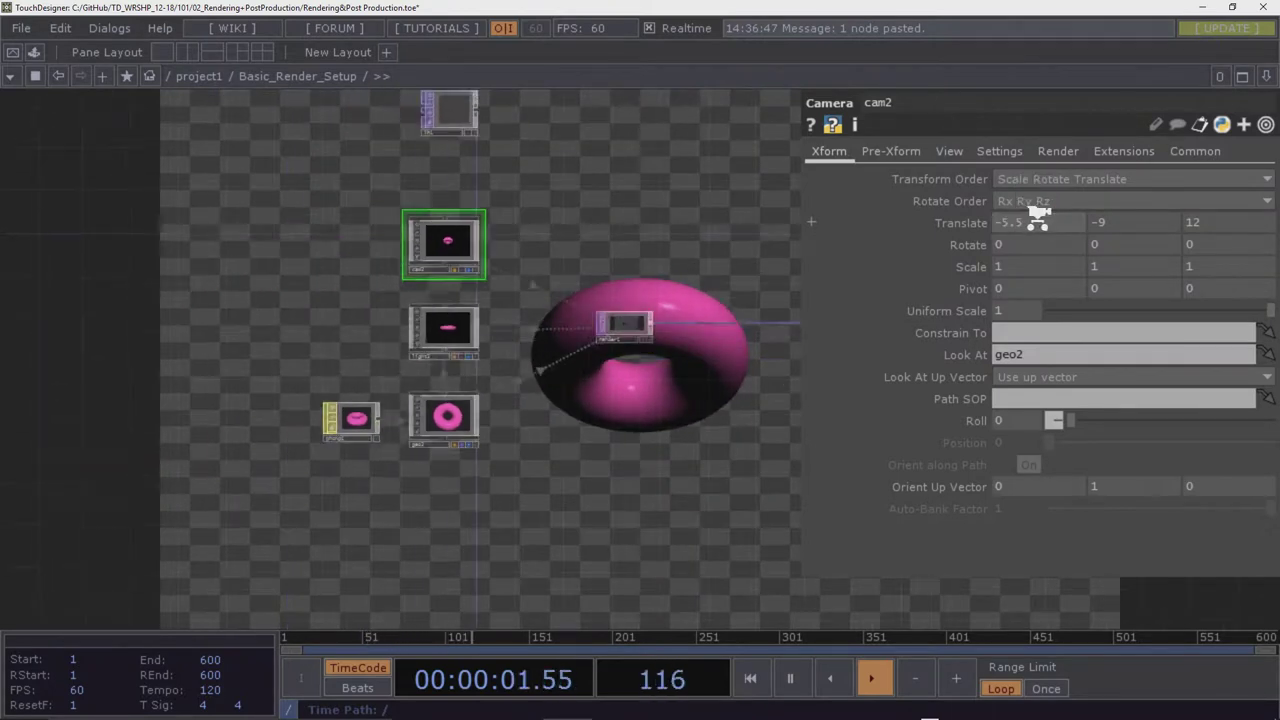
scroll(534, 211, "up", 1)
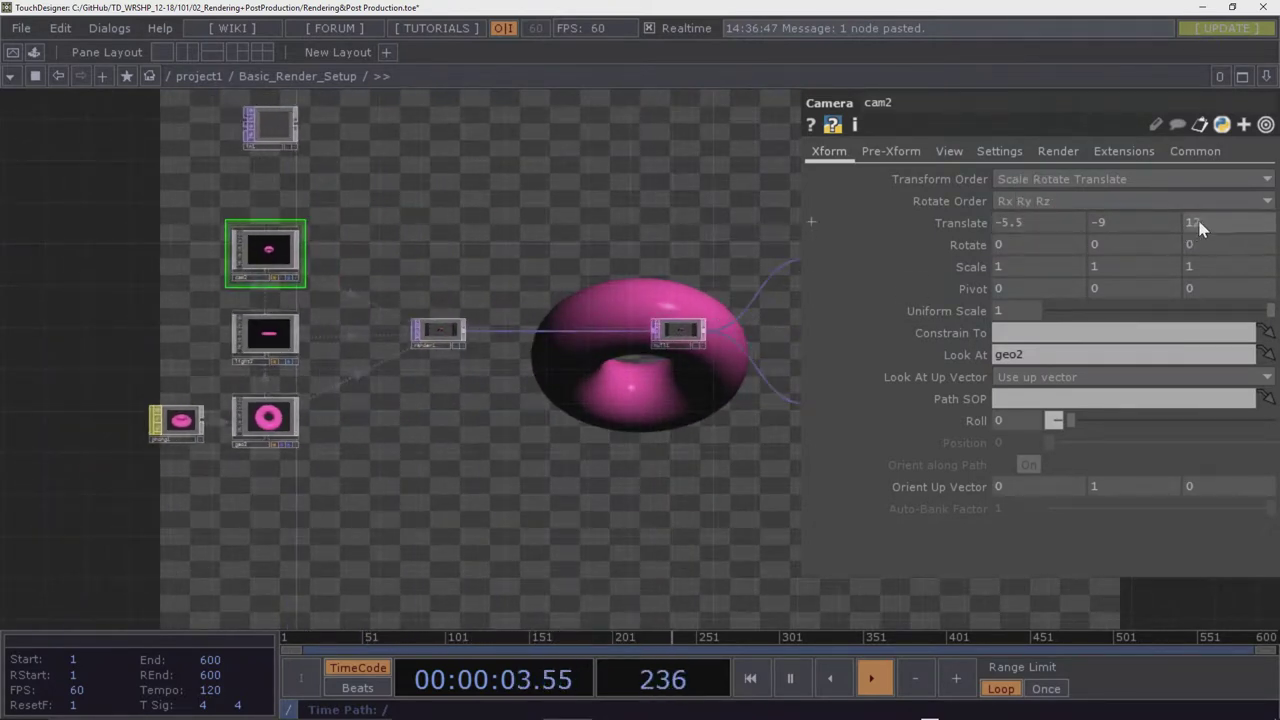
middle_click_drag(1210, 222, 1203, 191)
Move light2 to a Translate of -5 in X and 6 in Y
left_click(270, 347)
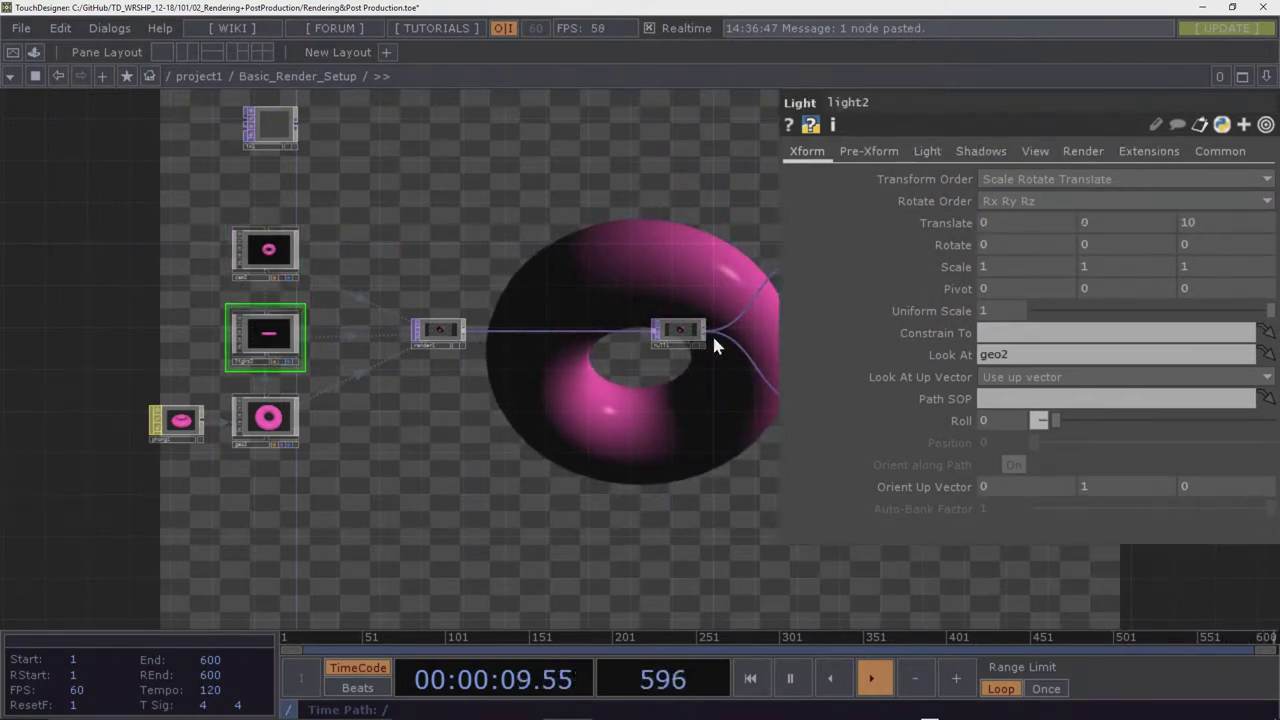
mouse_move(1030, 222)
middle_mouse_down()
mouse_move(1040, 207)
mouse_move(1030, 223)
middle_mouse_up()
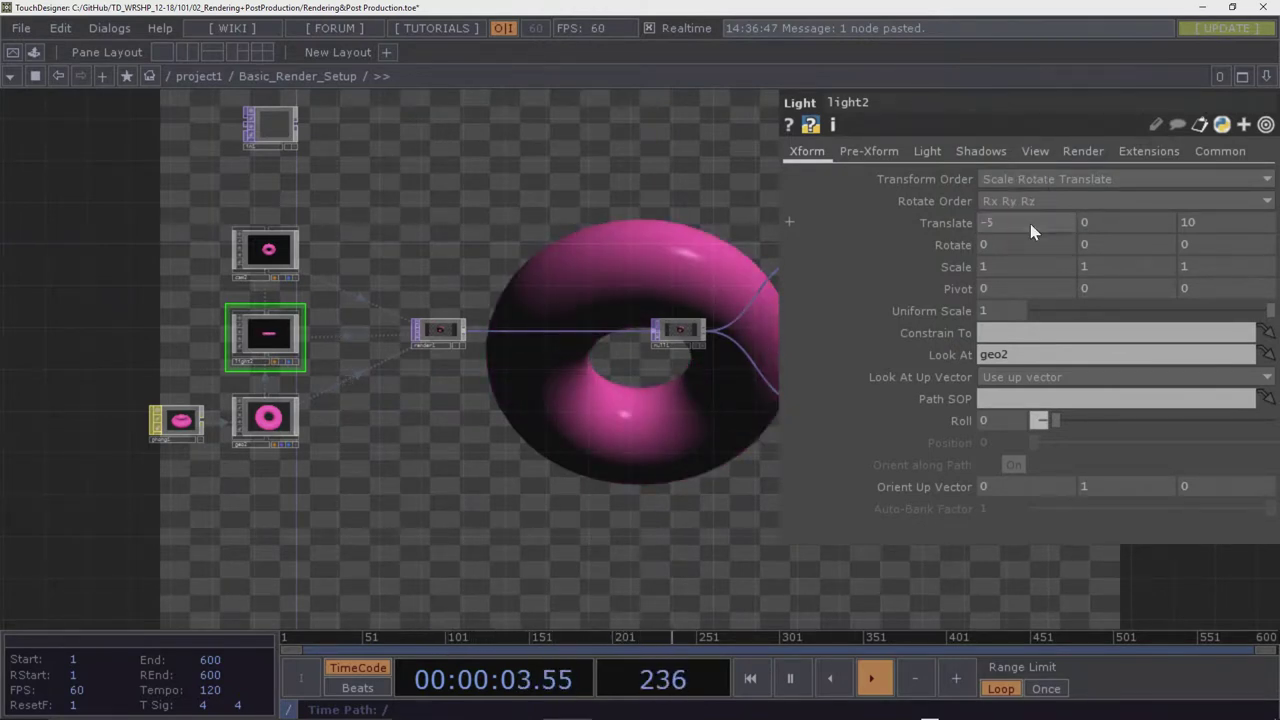
mouse_move(1109, 220)
middle_mouse_down()
mouse_move(1120, 187)
mouse_move(1104, 185)
mouse_move(1118, 186)
mouse_move(1116, 200)
middle_mouse_up()
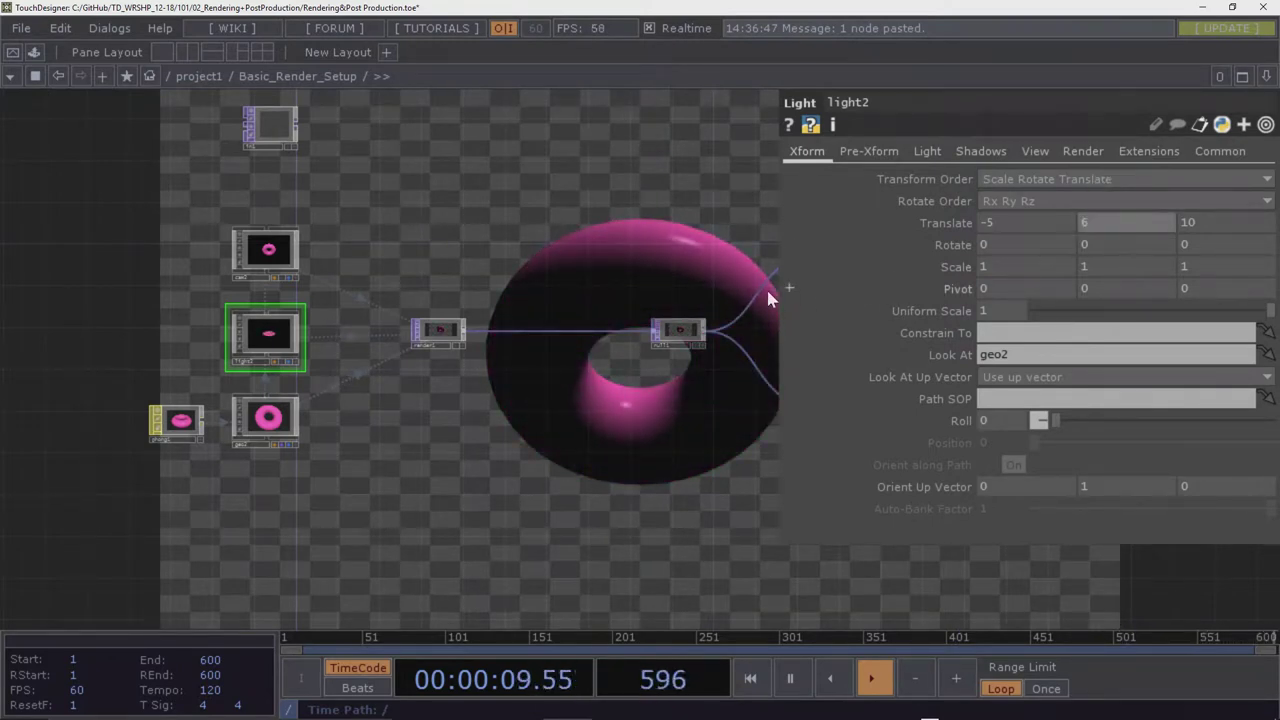
Go inside geo2 and tumble torus1's viewer to show the torus from above at an angle
scroll(614, 291, "down", 5)
left_click_drag(617, 291, 510, 309)
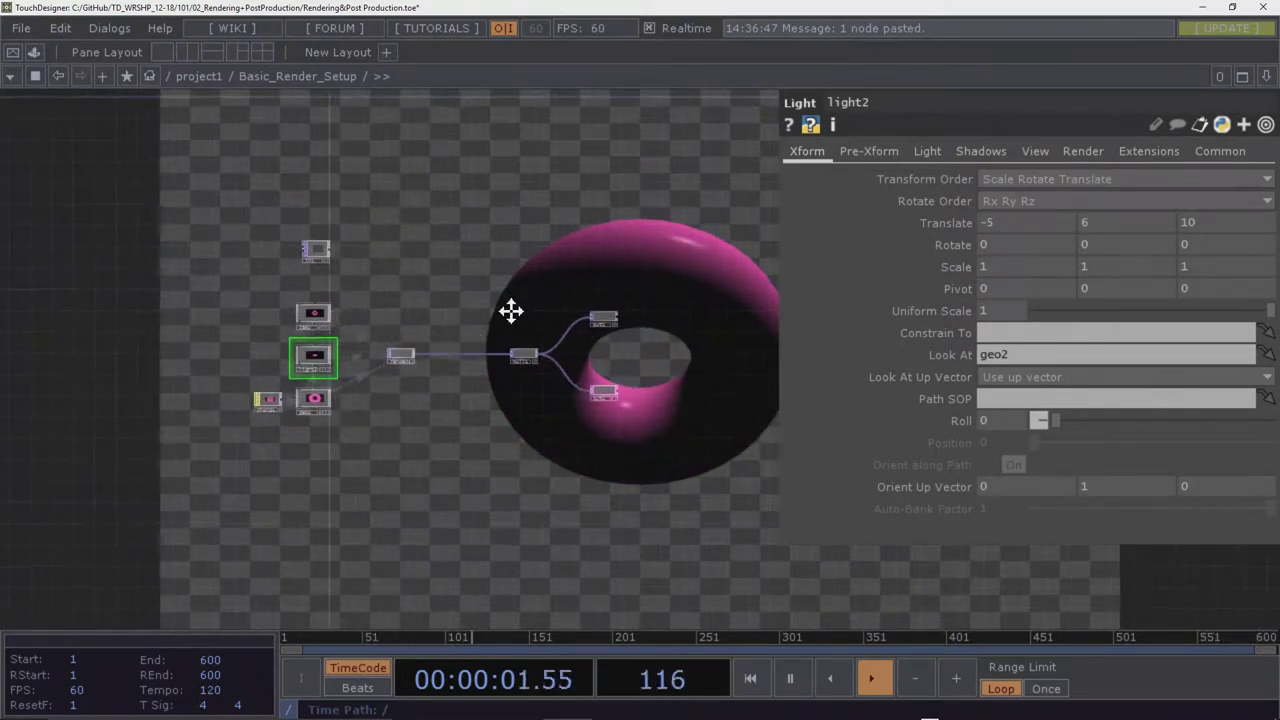
scroll(498, 316, "up", 4)
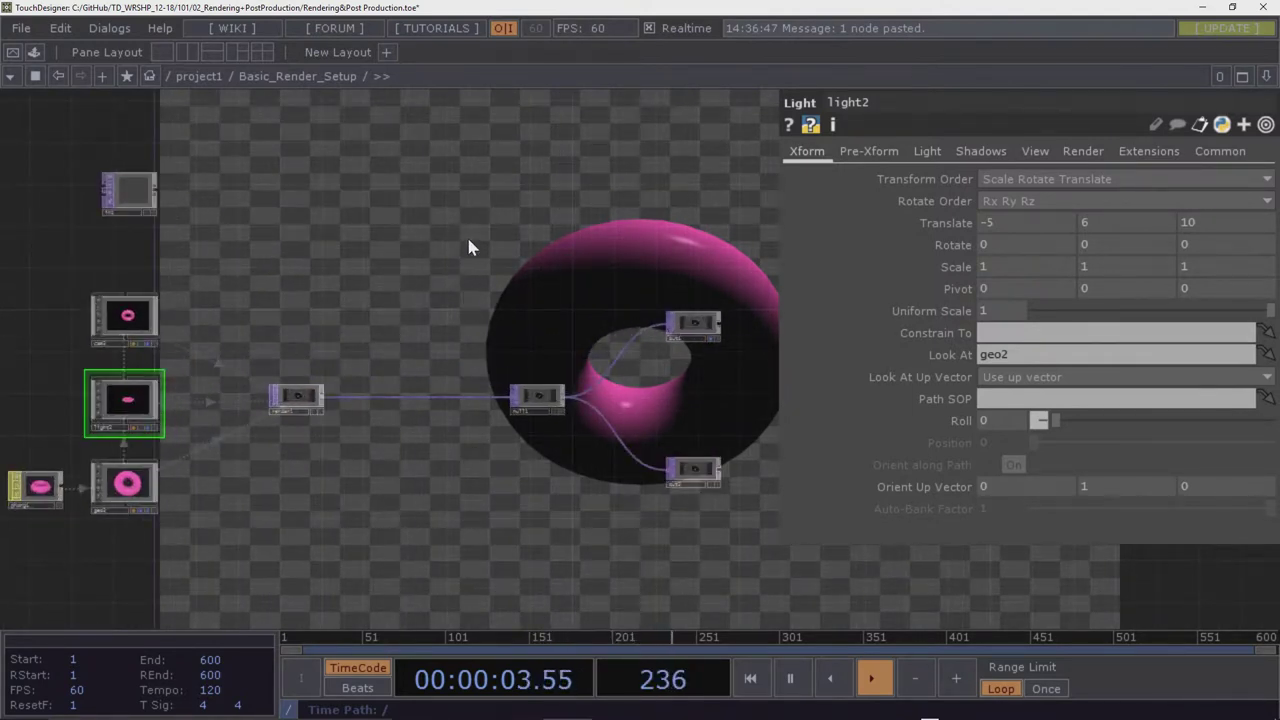
left_click_drag(448, 236, 500, 226)
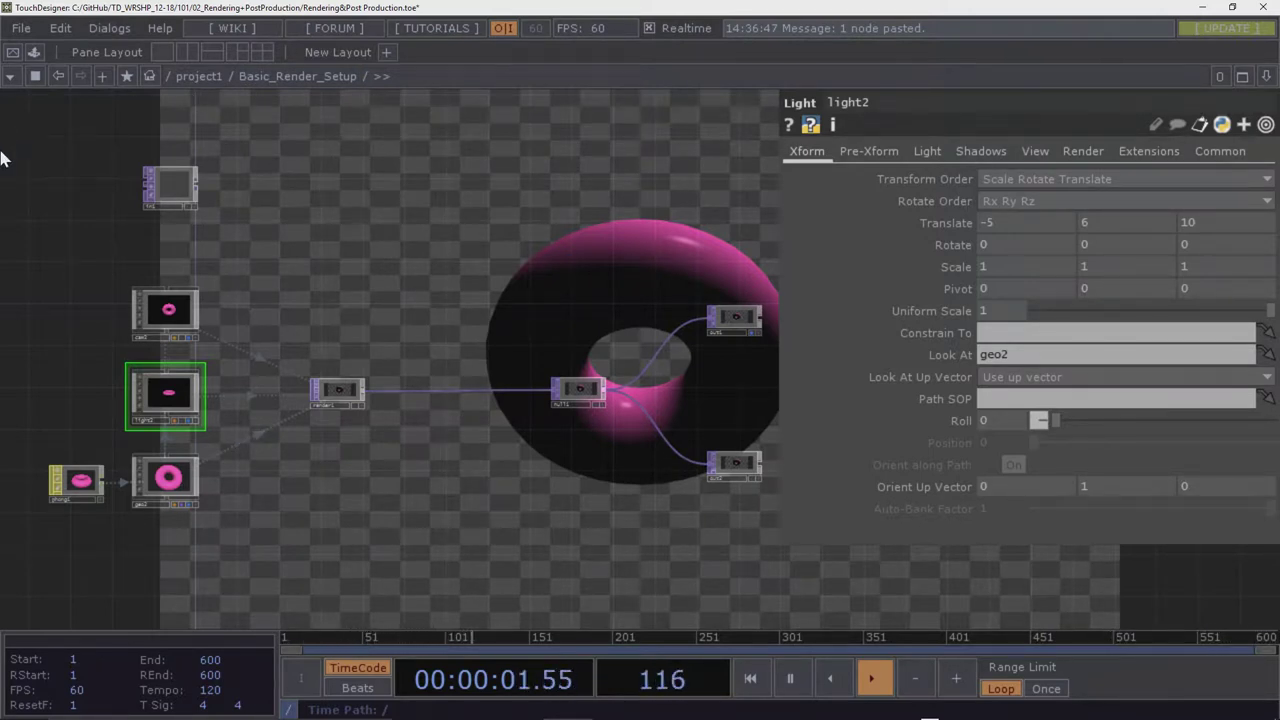
double_click(172, 480)
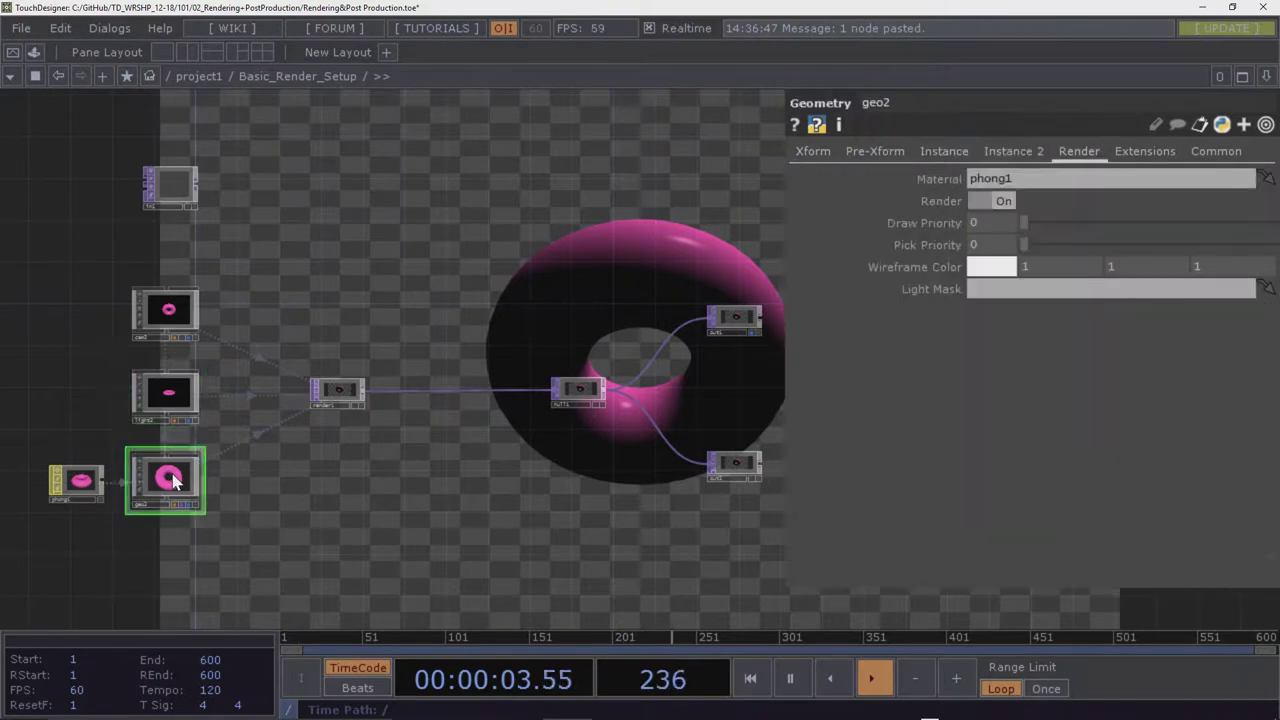
scroll(382, 291, "down", 5)
scroll(381, 292, "up", 5)
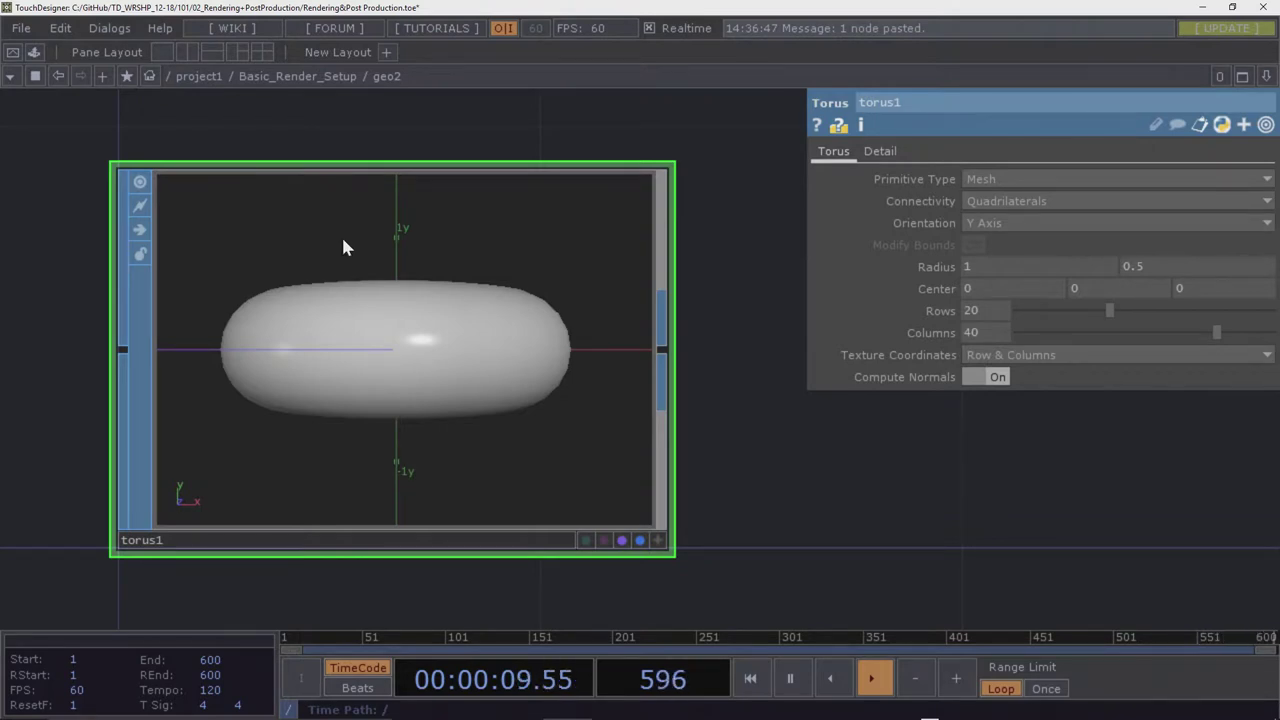
scroll(341, 242, "down", 3)
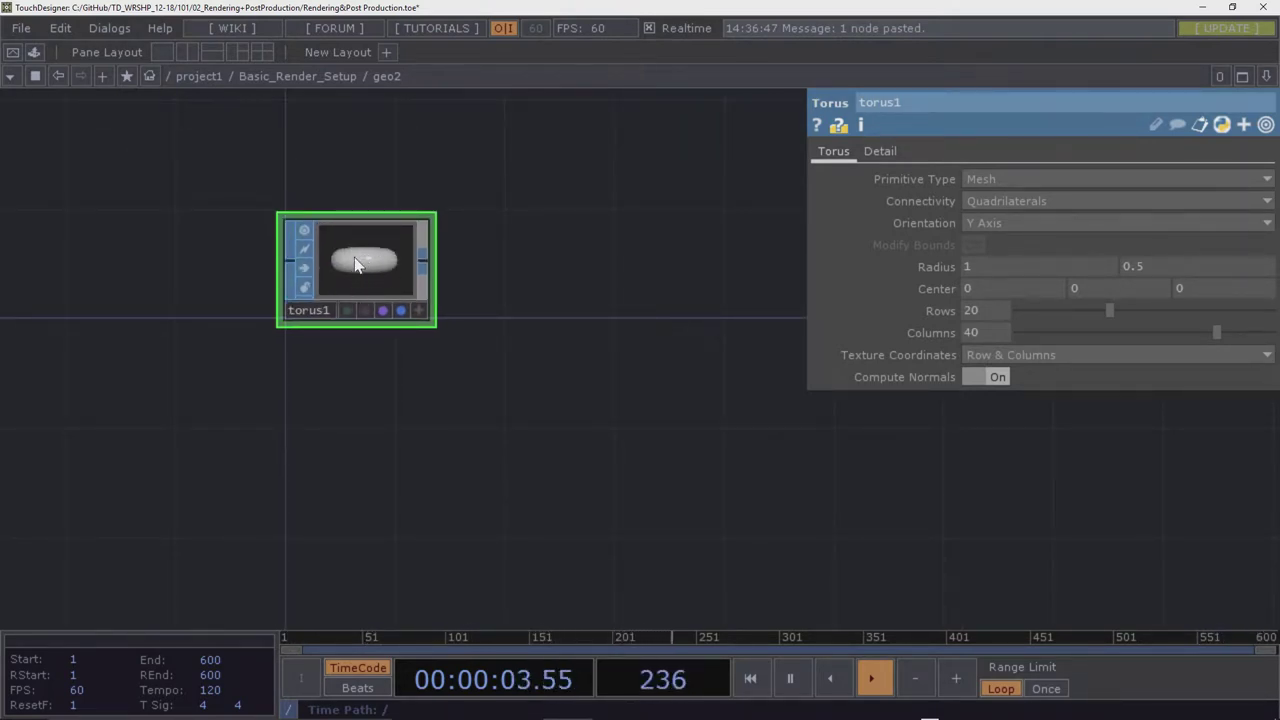
left_click(420, 314)
left_click_drag(360, 268, 368, 302)
left_click(420, 311)
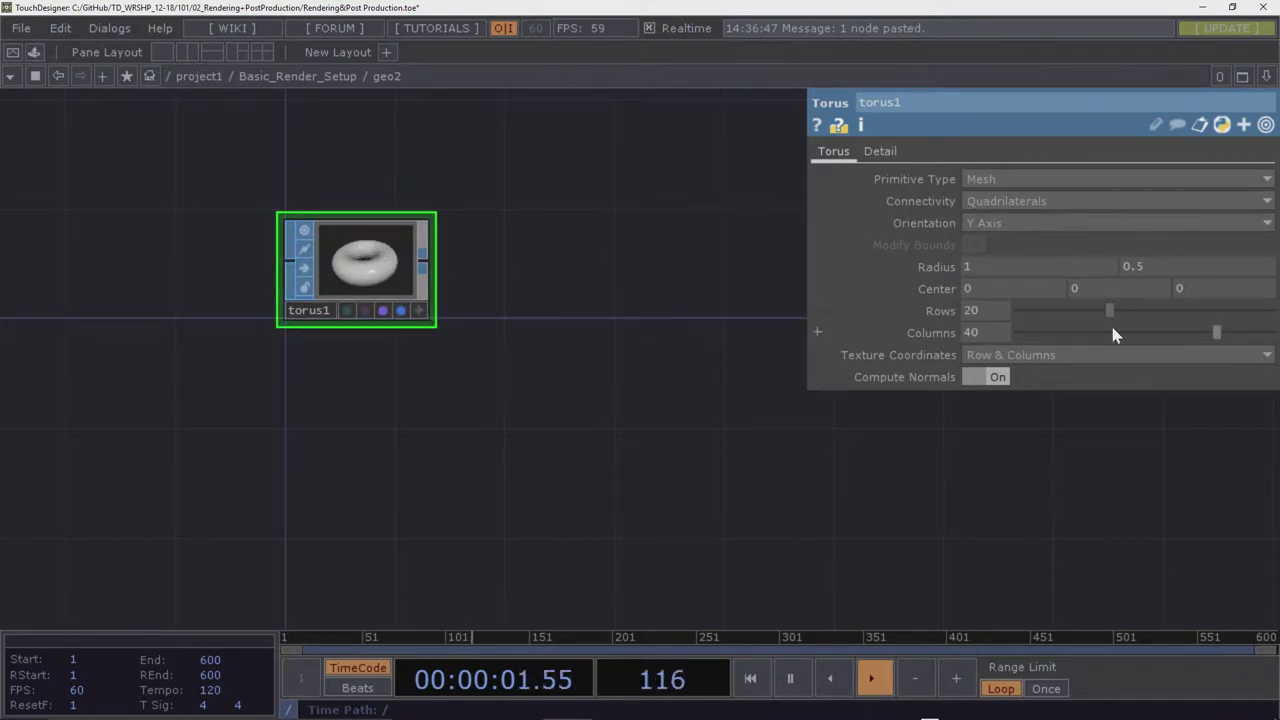
Set torus1's Rows to 29 and its first Radius value to 6
left_click_drag(1107, 311, 1157, 311)
mouse_move(1078, 266)
middle_mouse_down()
mouse_move(1068, 230)
mouse_move(1085, 230)
mouse_move(1071, 270)
middle_mouse_up()
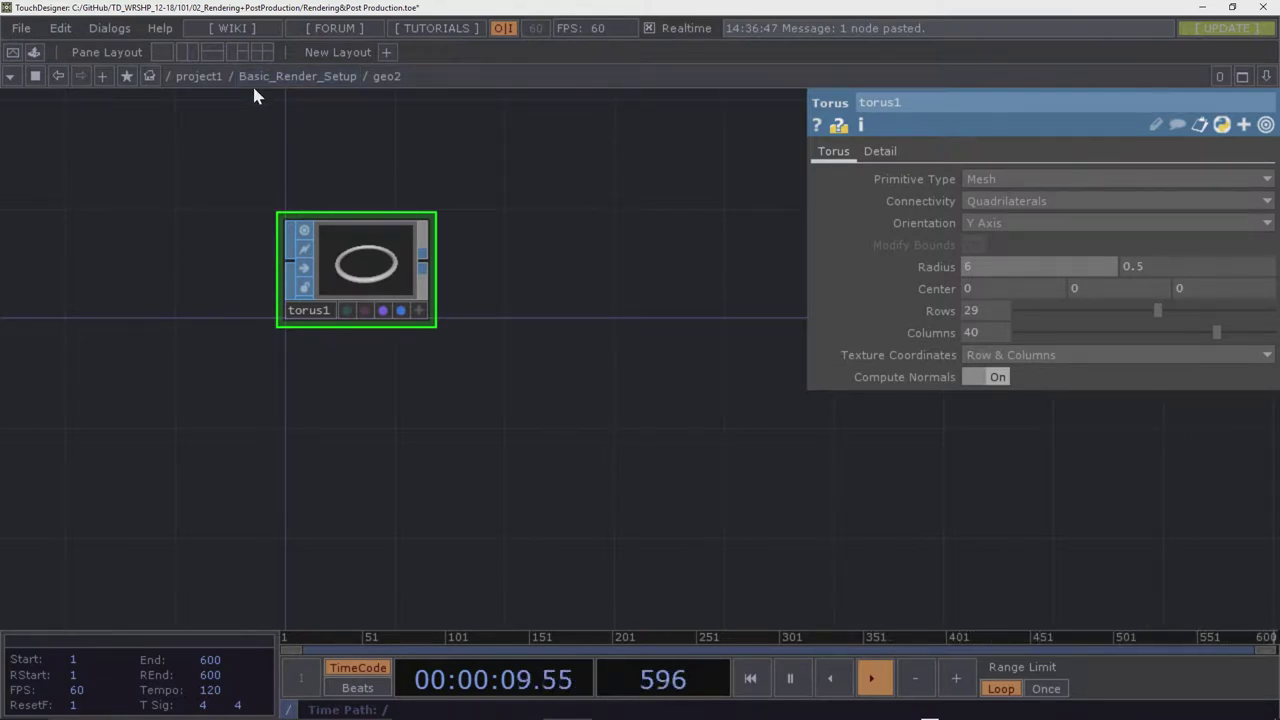
Add a Box SOP directly below torus1 inside geo2 and compare the parameters of the two shapes
key("Tab")
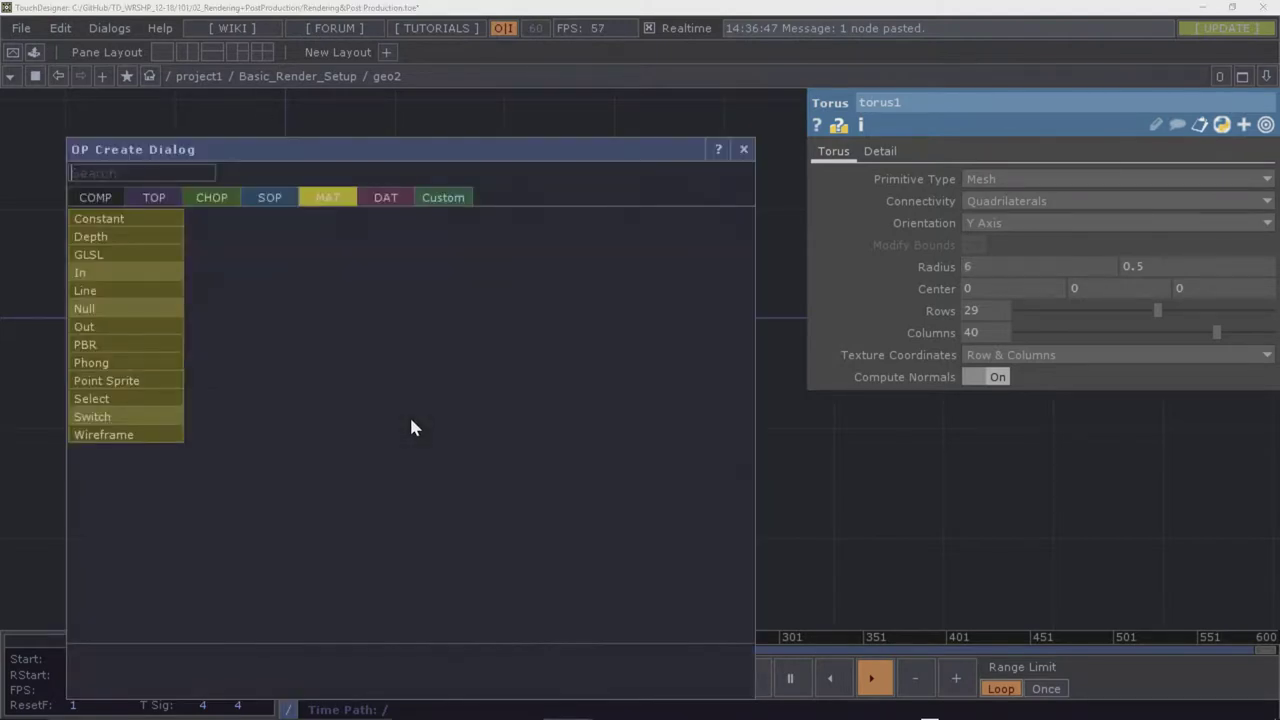
left_click(278, 200)
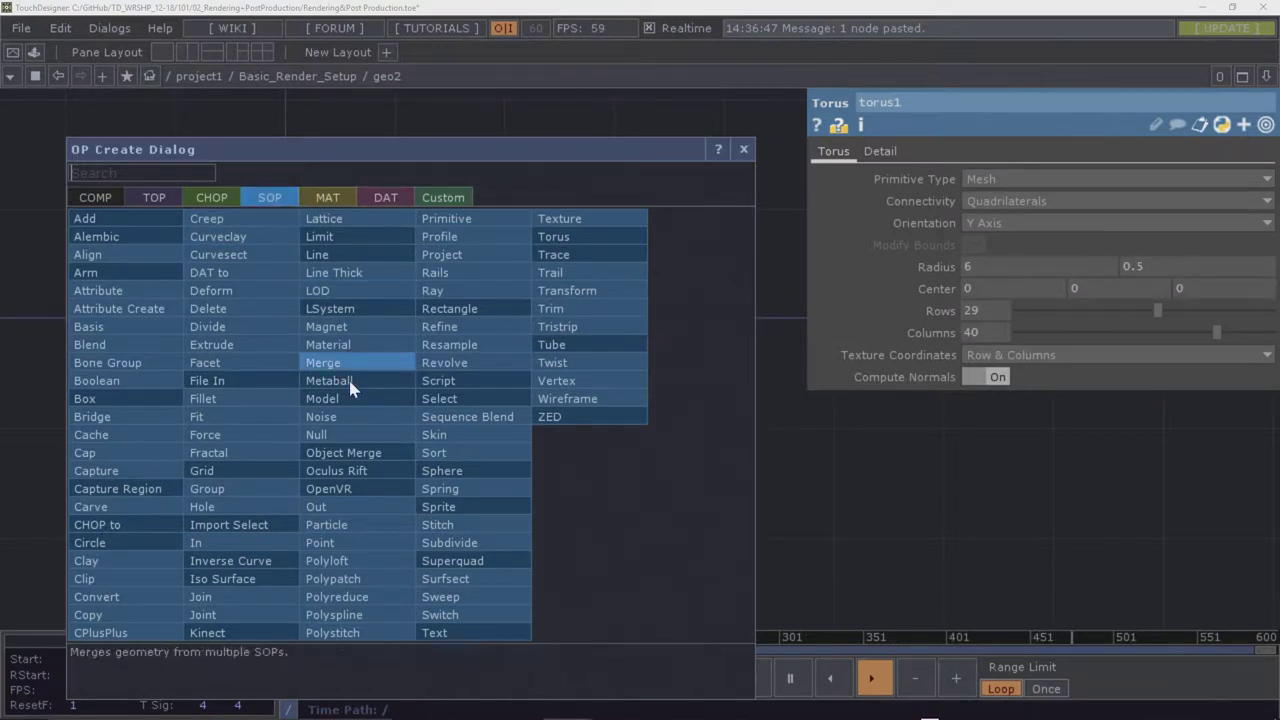
left_click(104, 396)
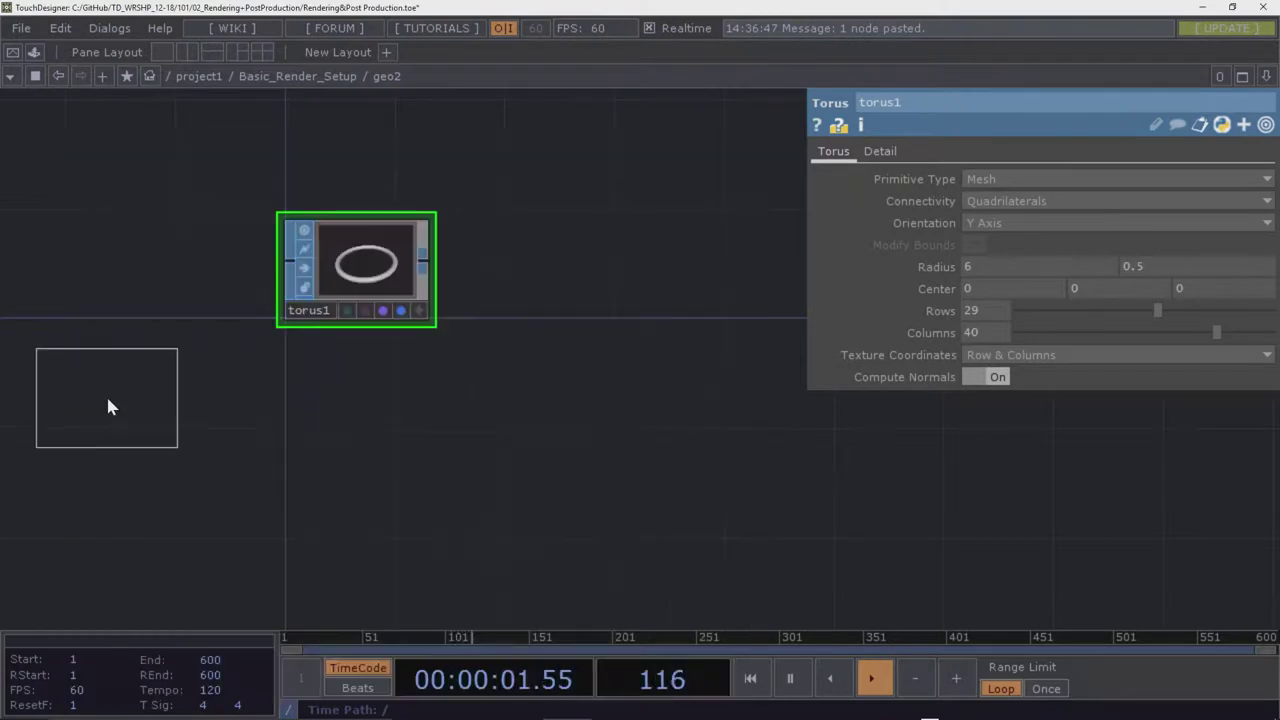
left_click(362, 428)
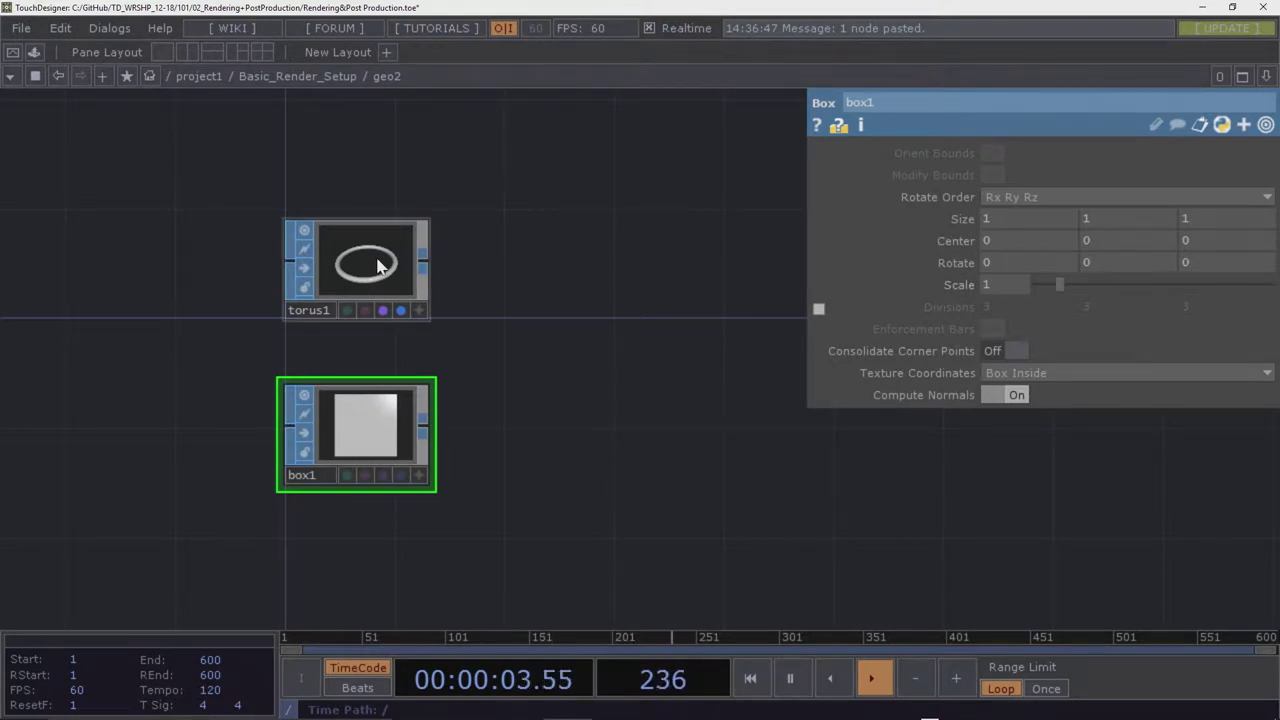
left_click(380, 295)
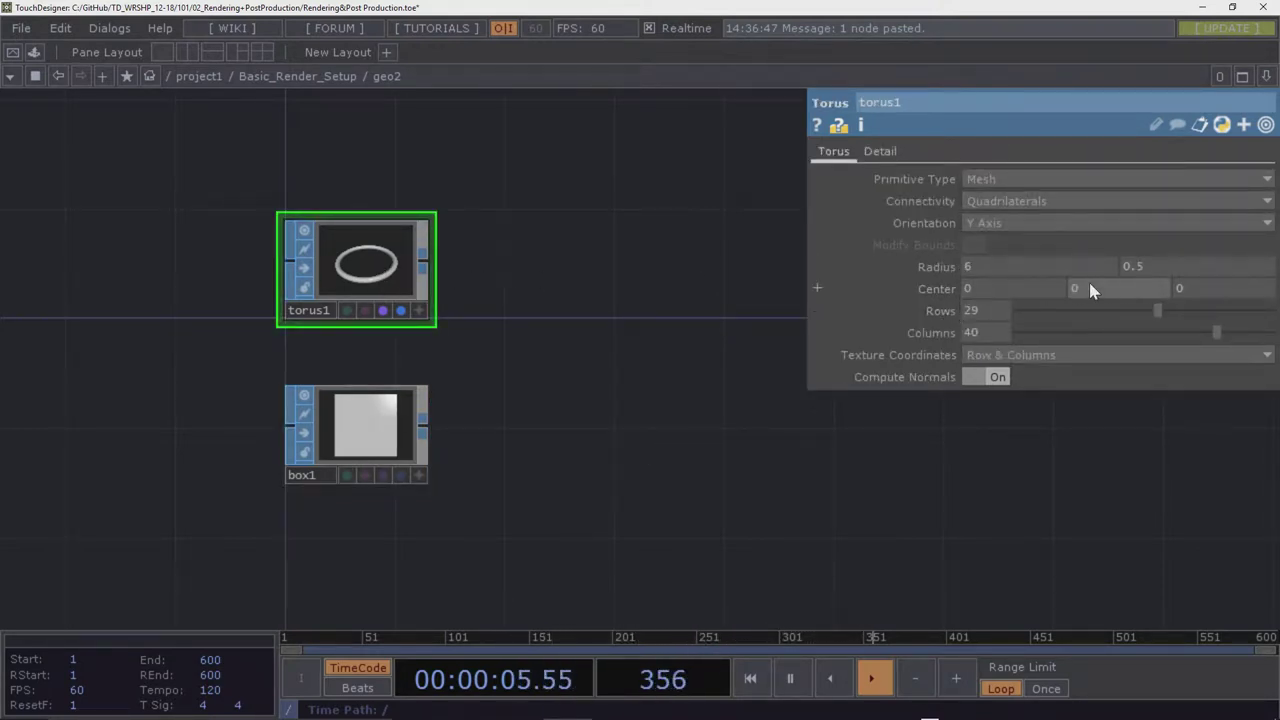
left_click(373, 410)
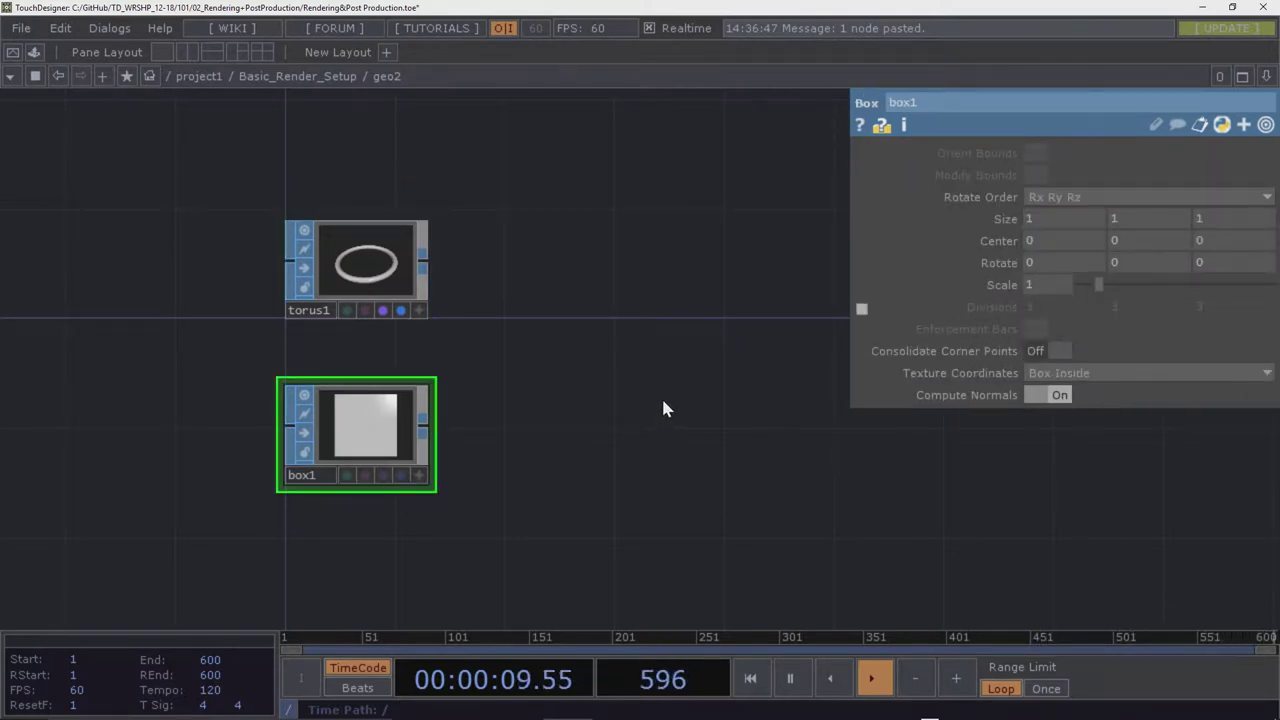
left_click(380, 280)
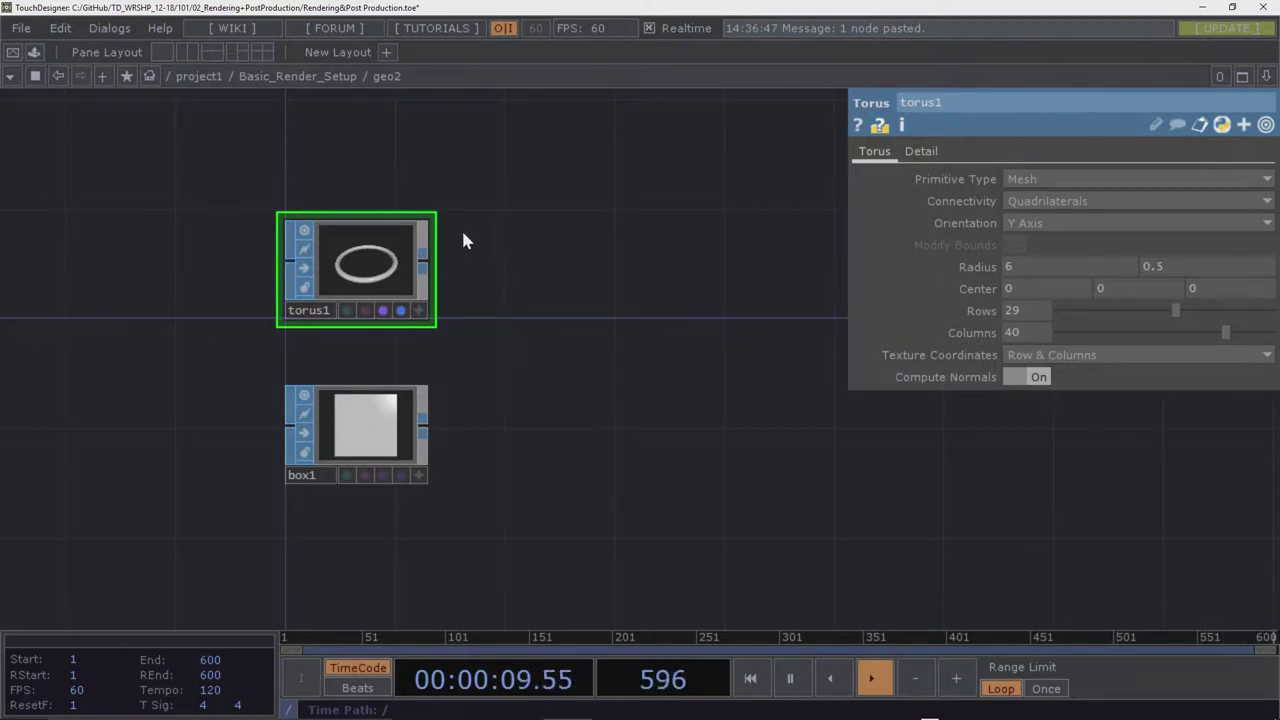
Return to Basic_Render_Setup and tumble geo2's viewer to see which shape it displays
left_click(319, 80)
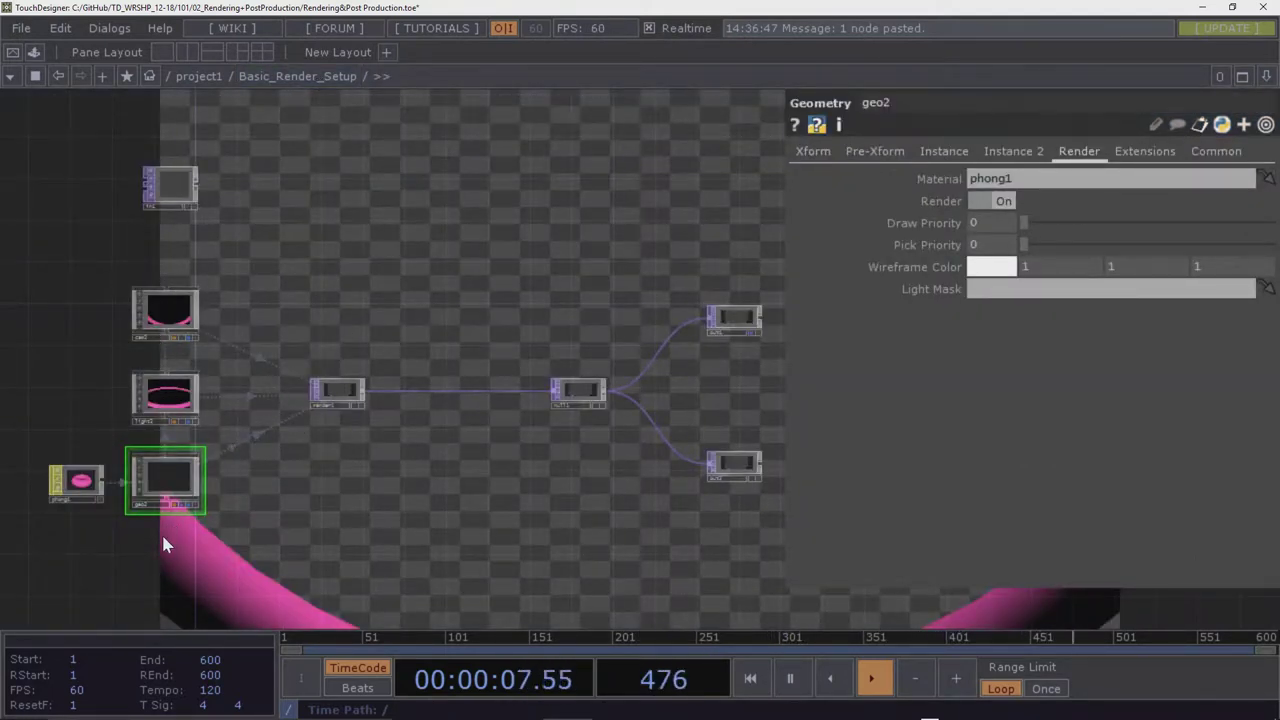
scroll(164, 545, "up", 5)
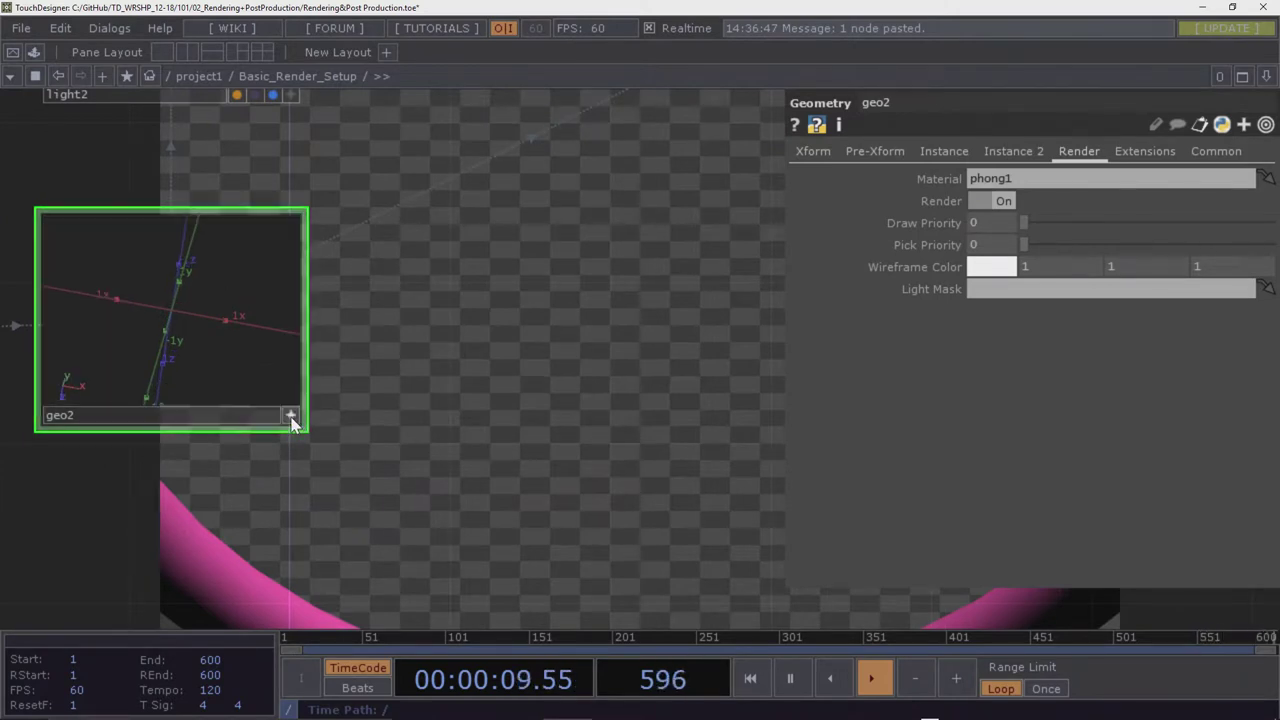
left_click(195, 335)
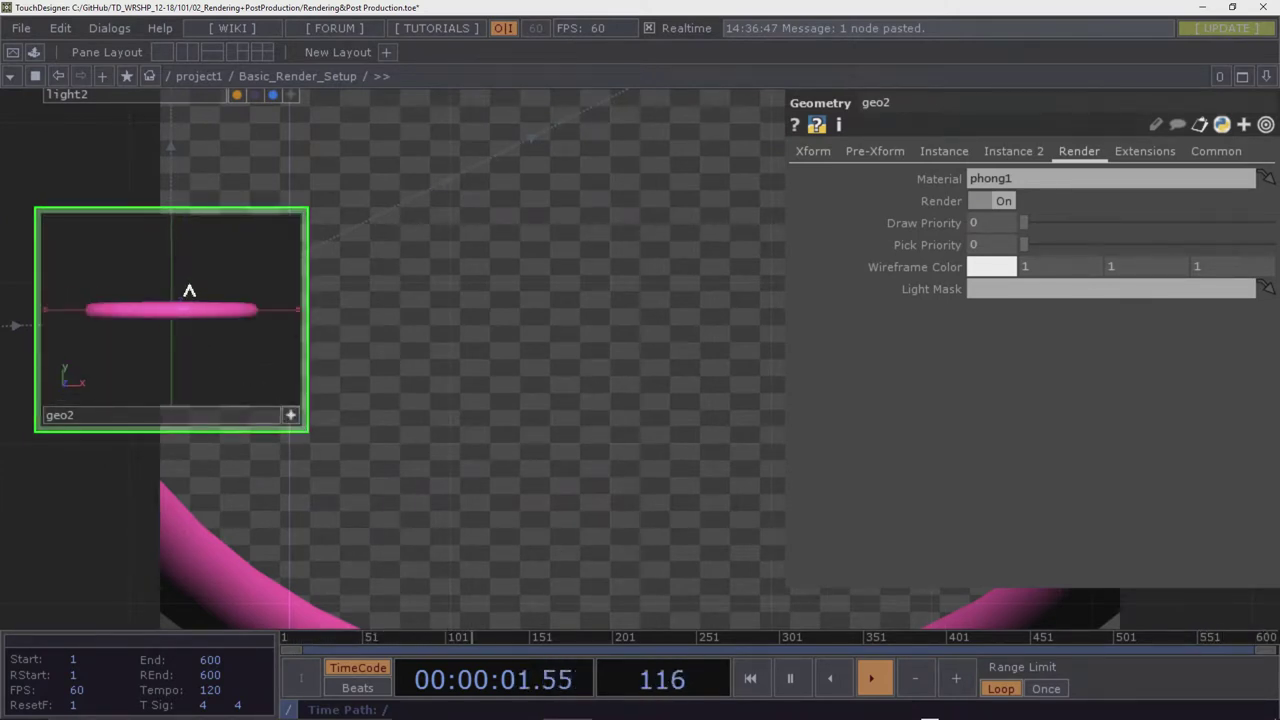
left_click_drag(189, 286, 200, 380)
left_click(290, 415)
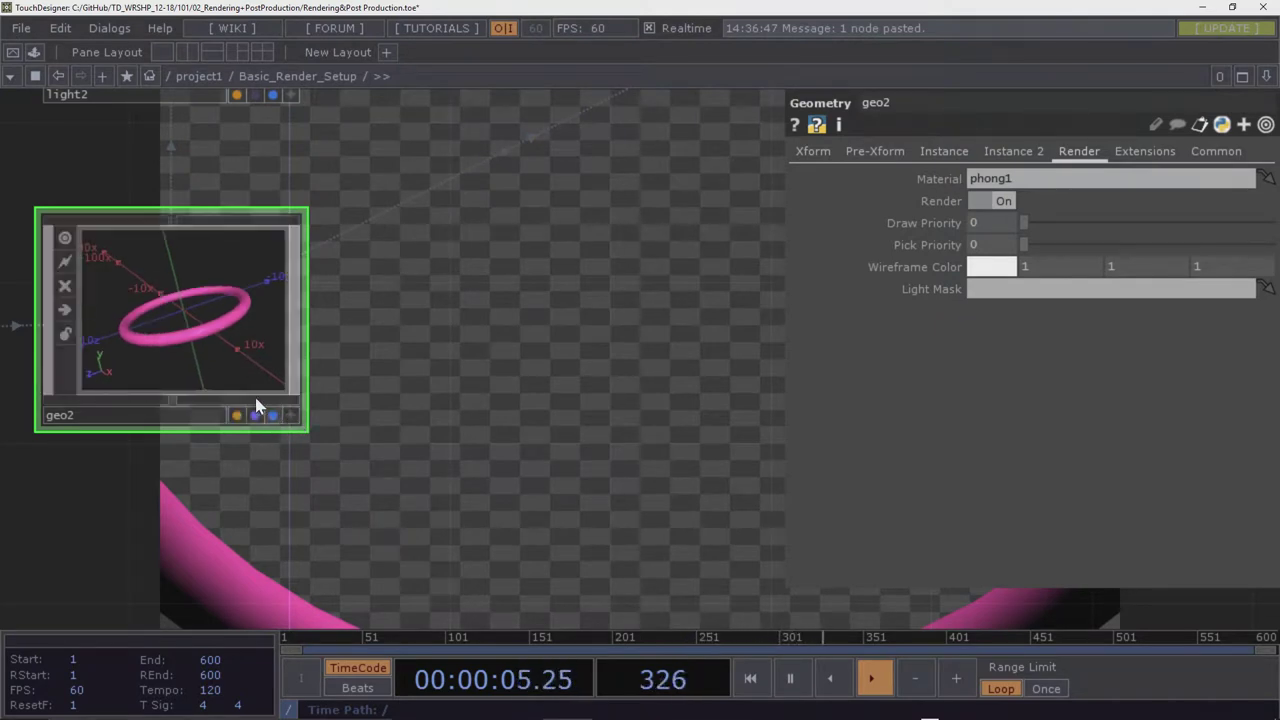
Turn off torus1's Display flag inside geo2 and check geo2's viewer in Basic_Render_Setup
double_click(194, 329)
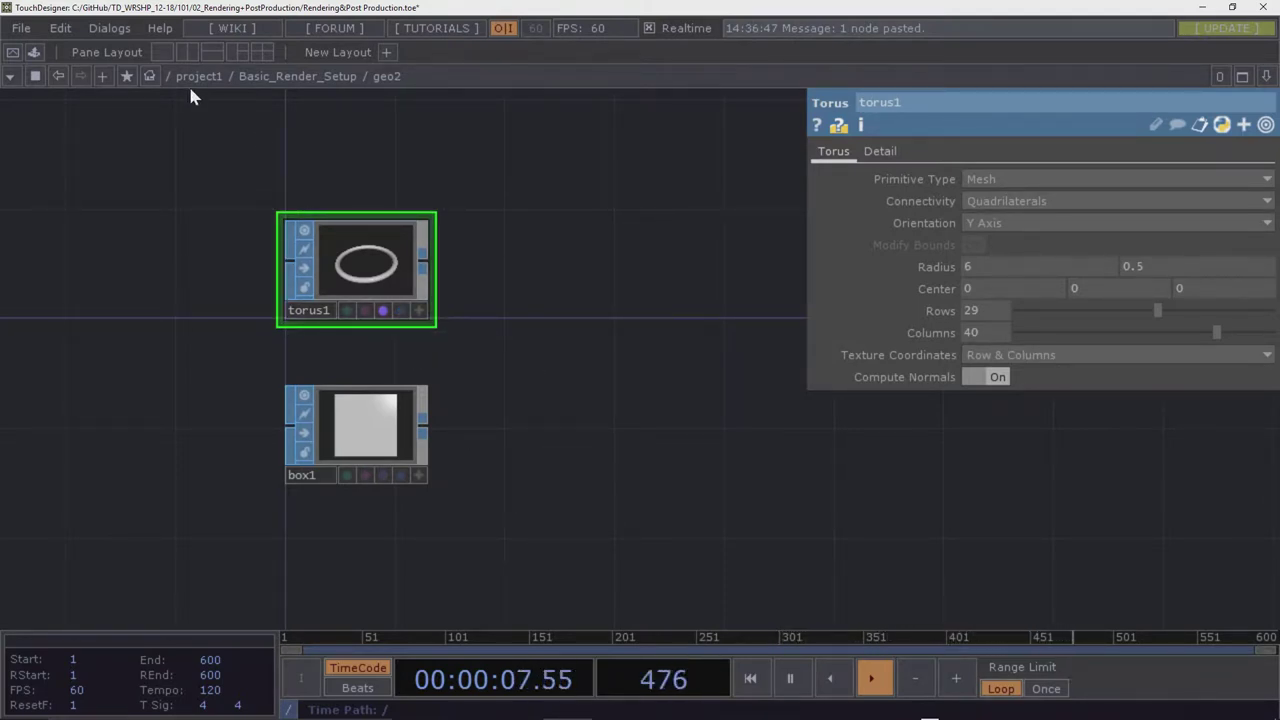
left_click(290, 77)
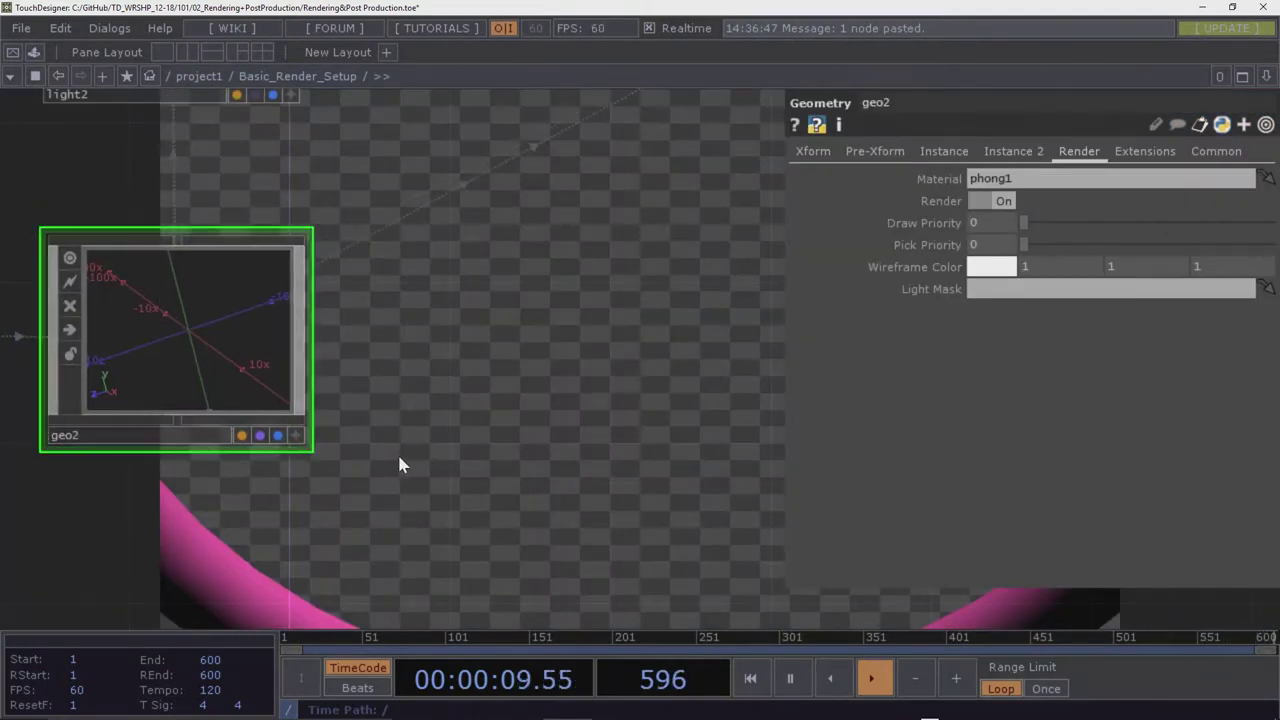
left_click(294, 434)
left_click_drag(250, 380, 204, 349)
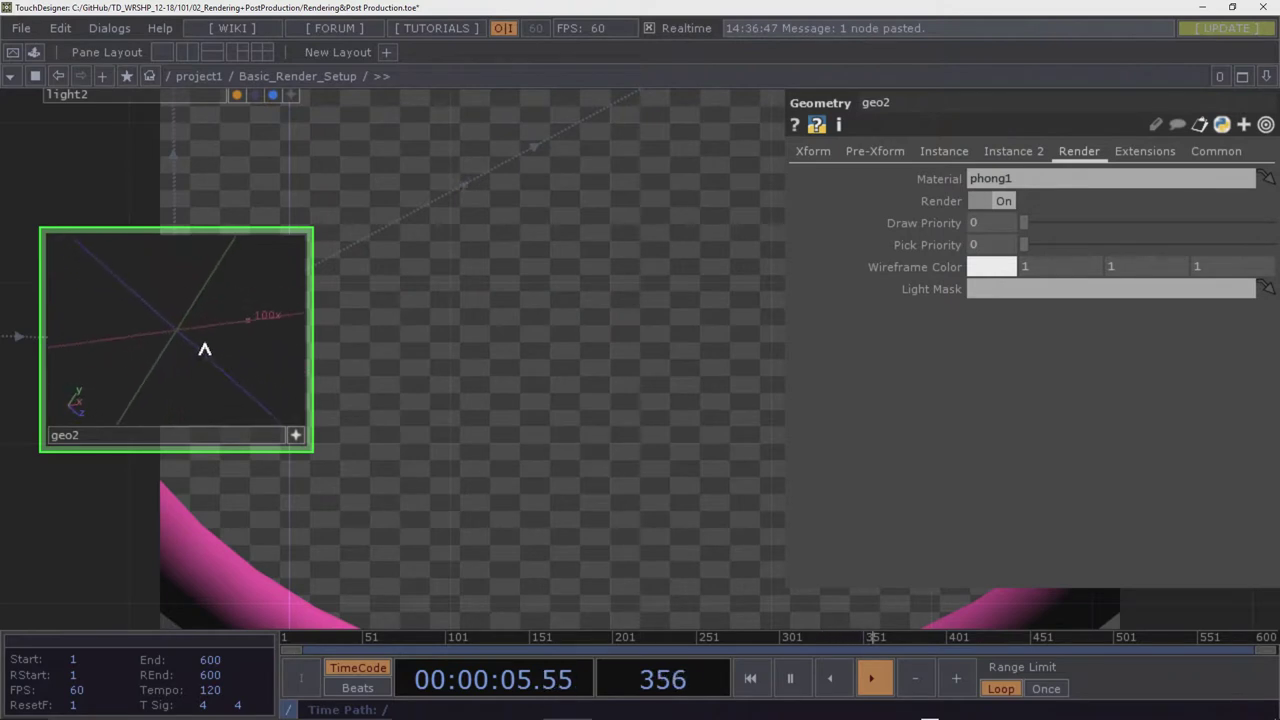
left_click(294, 434)
Turn off torus1's Render flag inside geo2 and check geo2 and render1 in Basic_Render_Setup
scroll(204, 346, "down", 4)
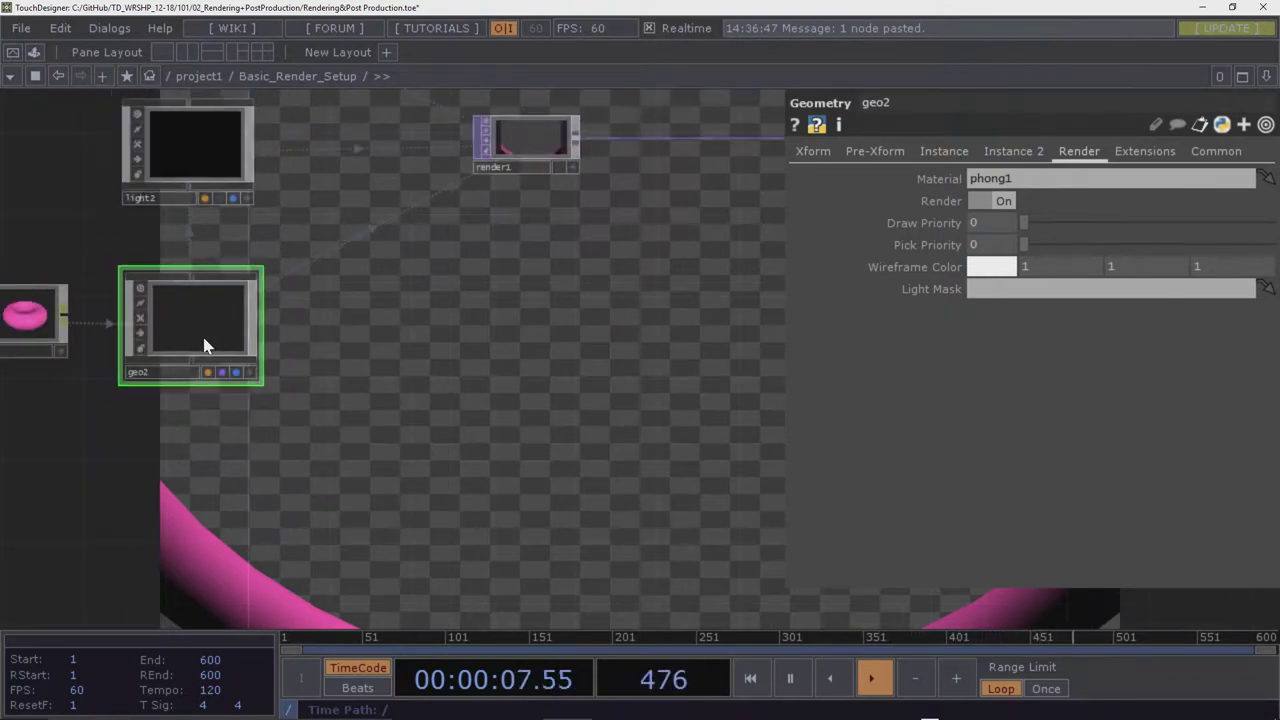
key("i")
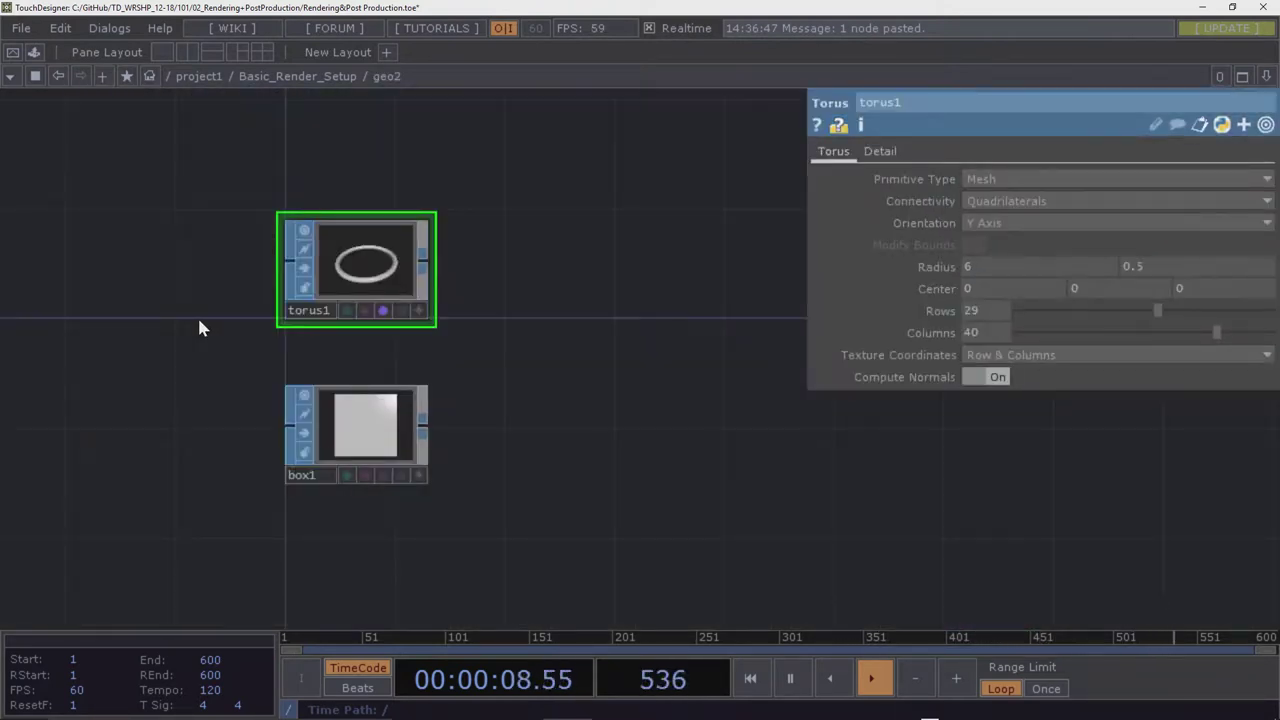
left_click(382, 311)
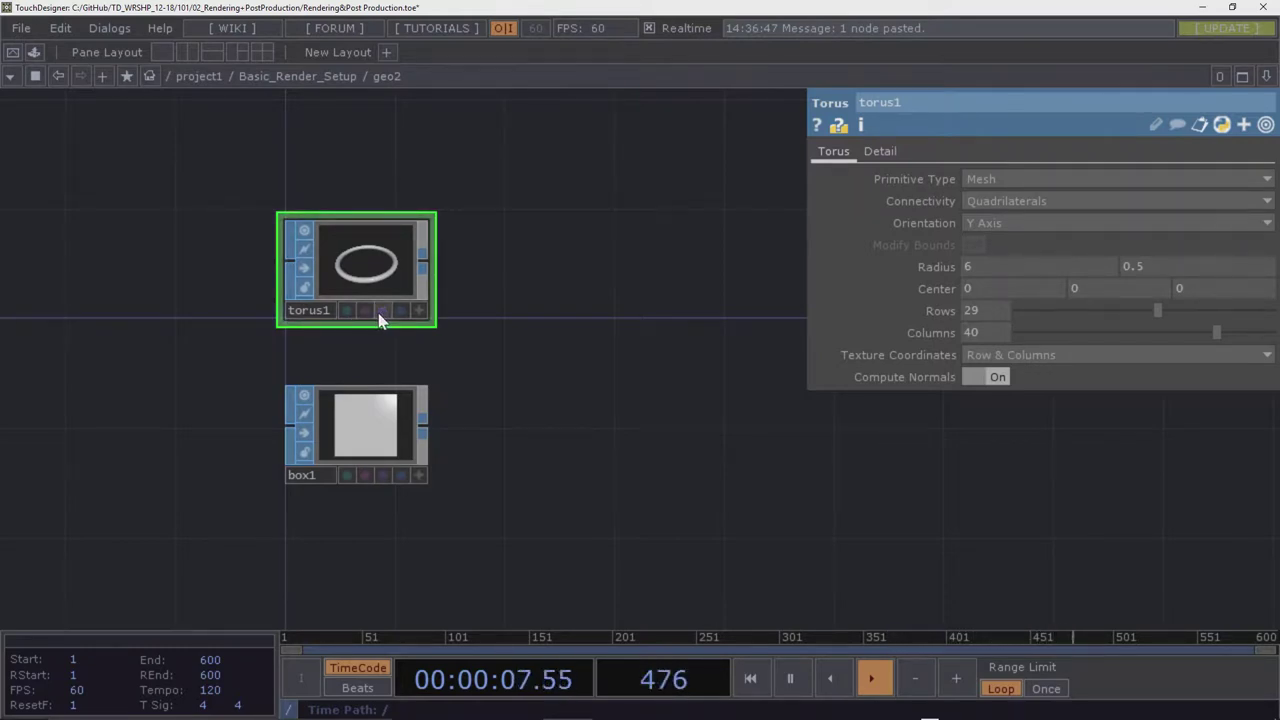
left_click(297, 76)
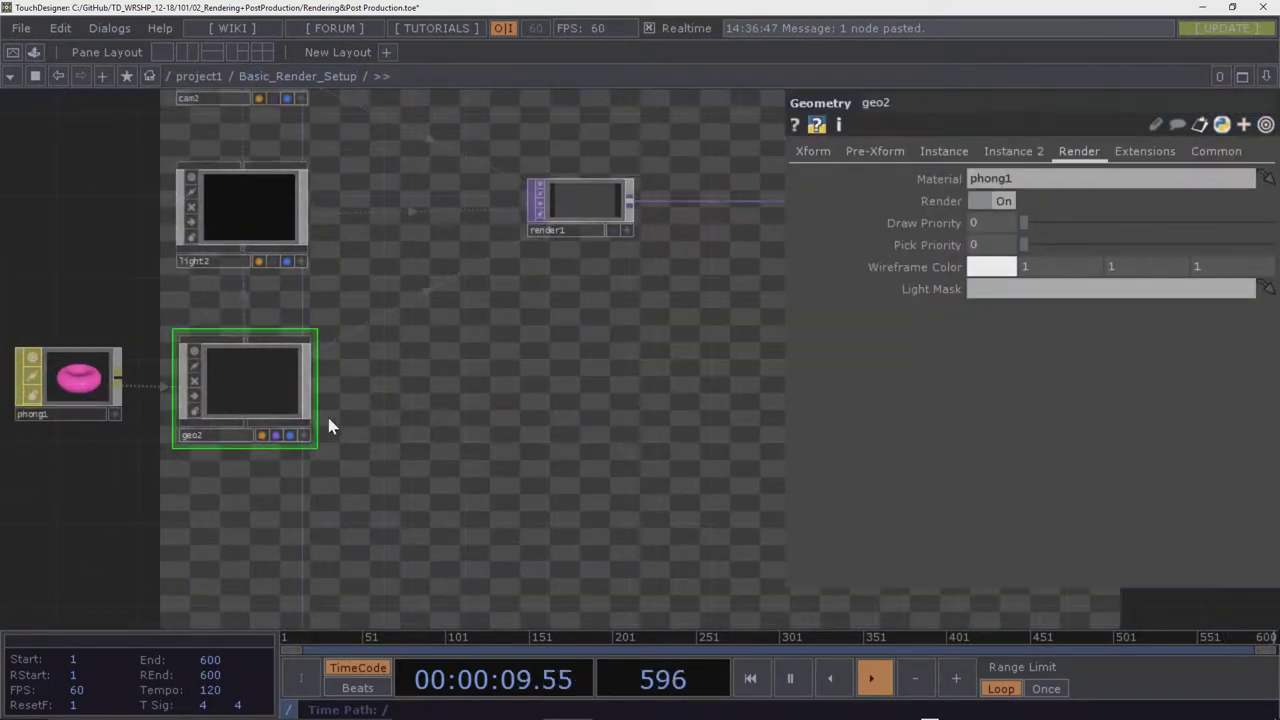
left_click(249, 389)
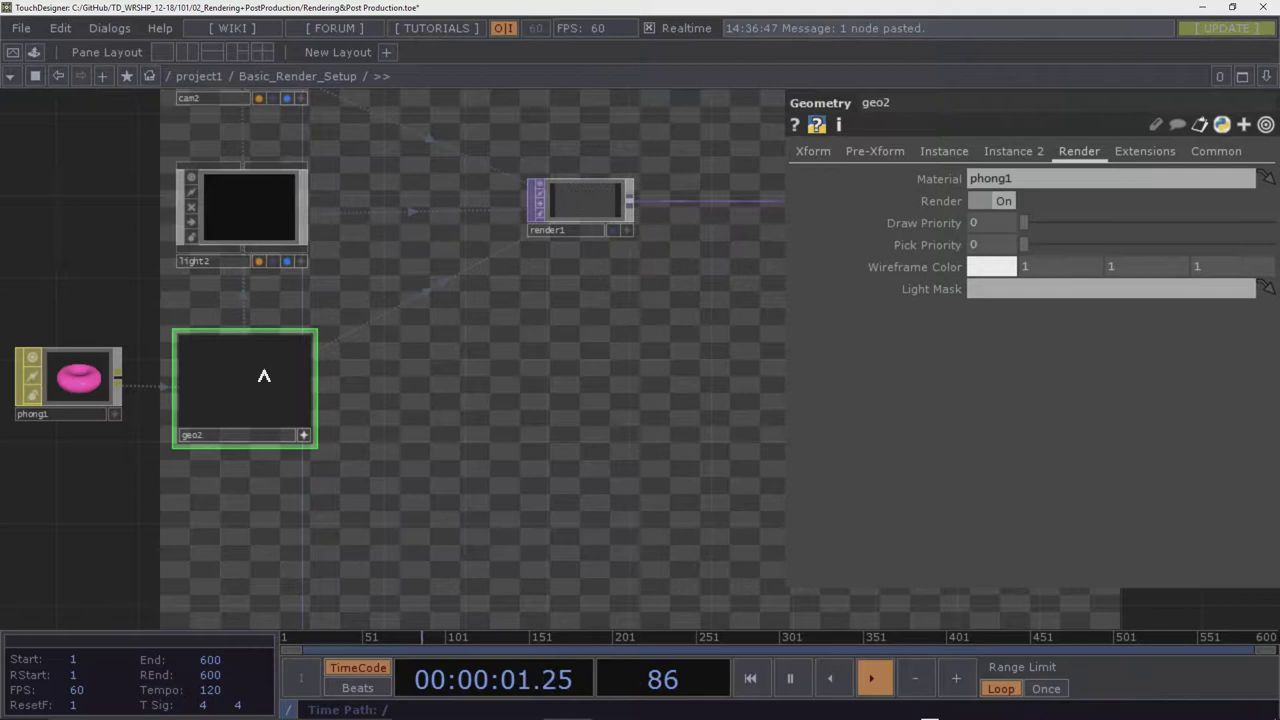
left_click(304, 435)
scroll(590, 200, "up", 5)
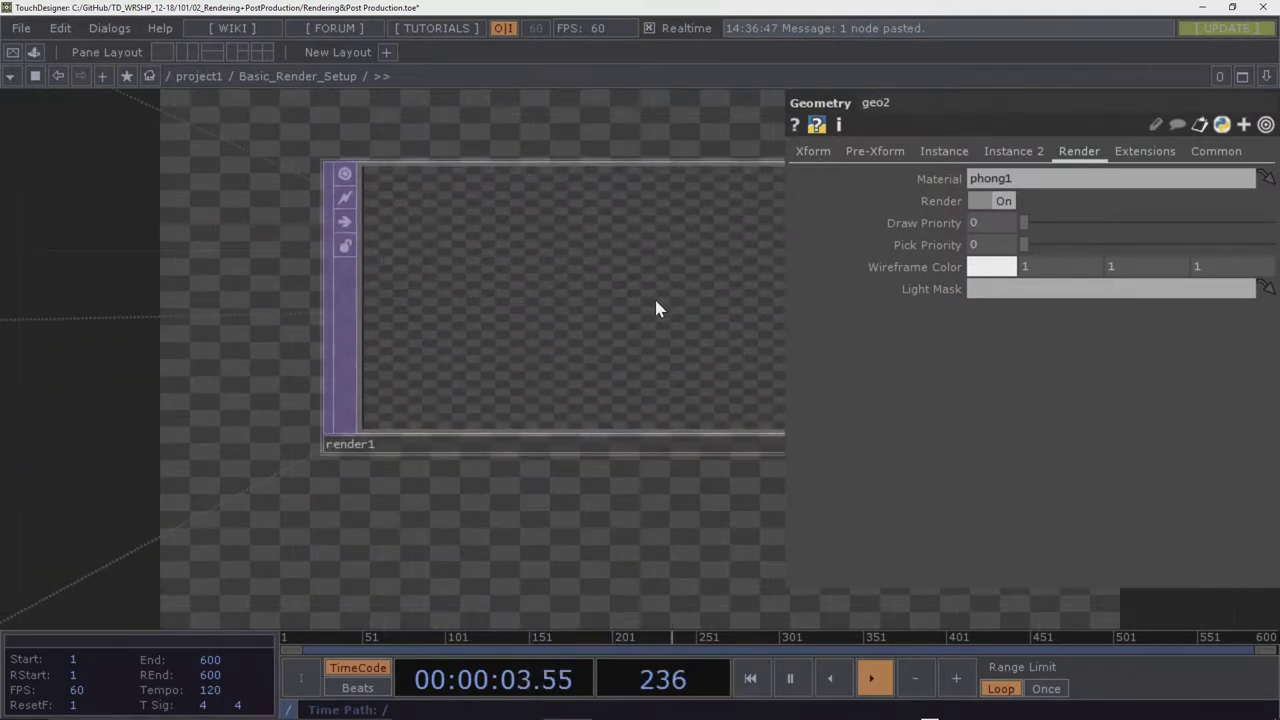
scroll(655, 308, "down", 5)
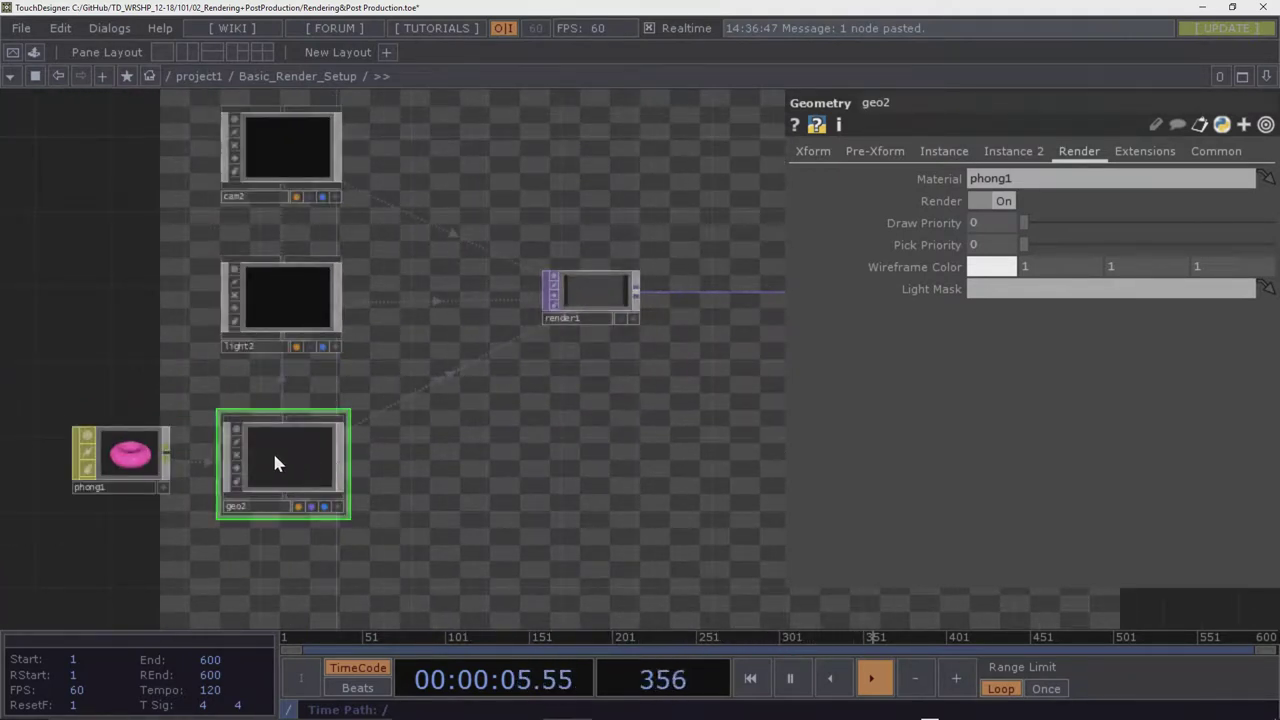
Turn on the Render and Display flags of both torus1 and box1 inside geo2, and return to Basic_Render_Setup
key("i")
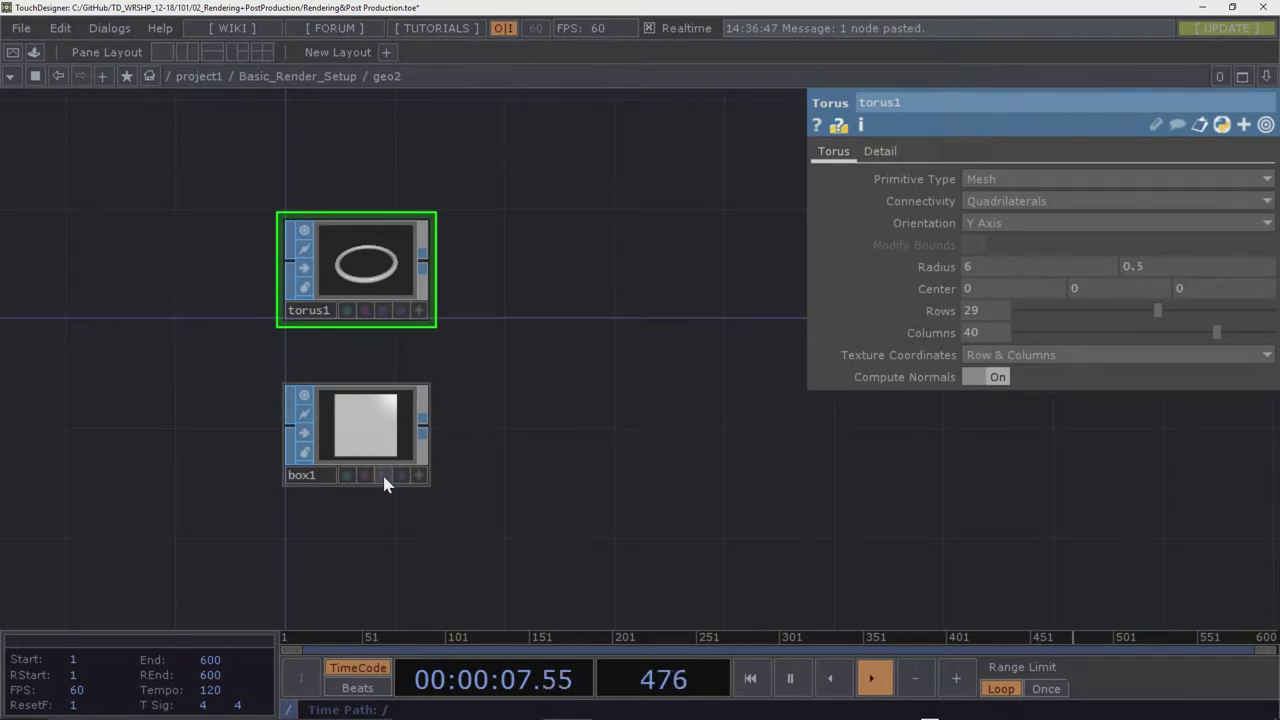
left_click(383, 311)
left_click(401, 311)
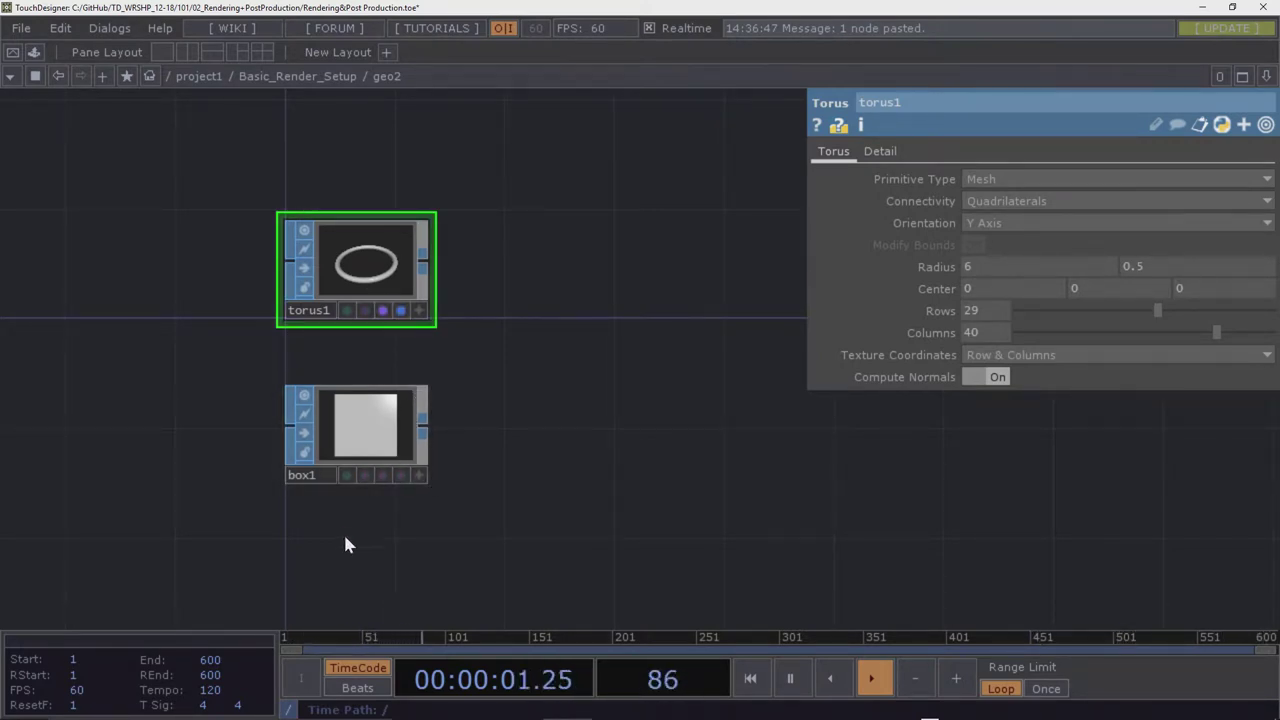
left_click(381, 475)
left_click(401, 476)
left_click(328, 77)
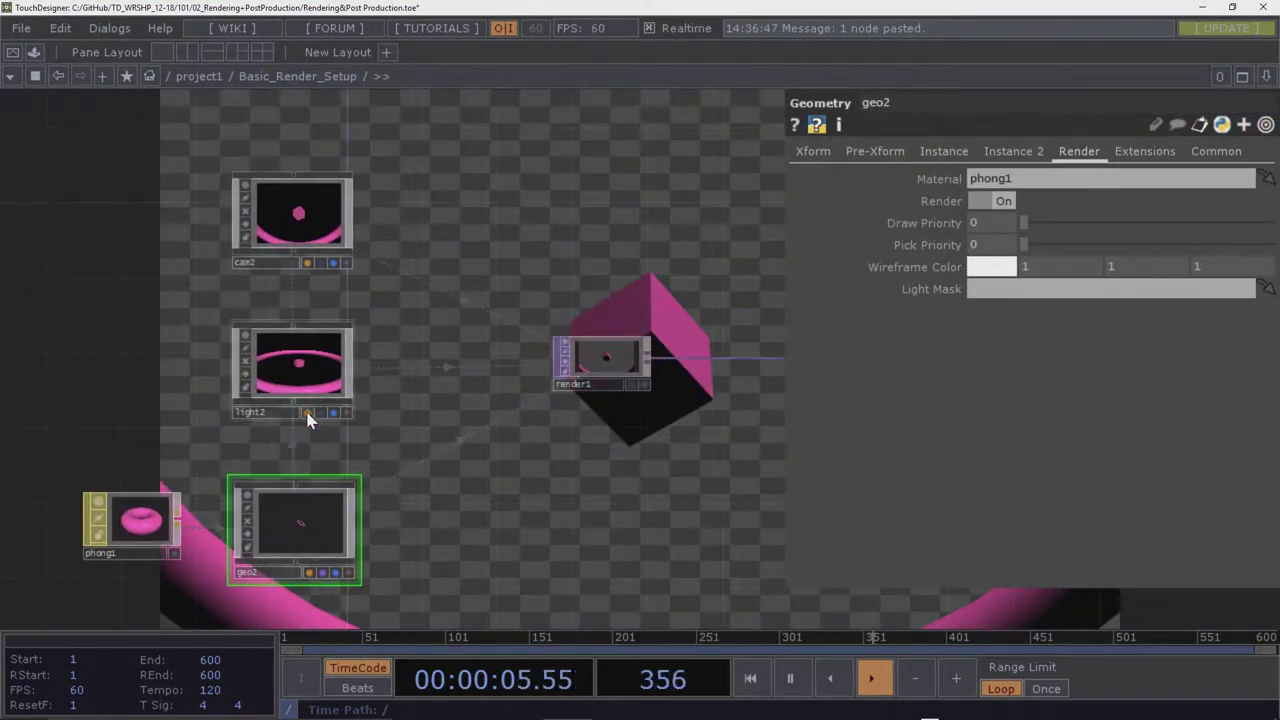
Examine the torus and box together in geo2's viewer and in the render1 output
scroll(306, 529, "up", 4)
left_click(391, 612)
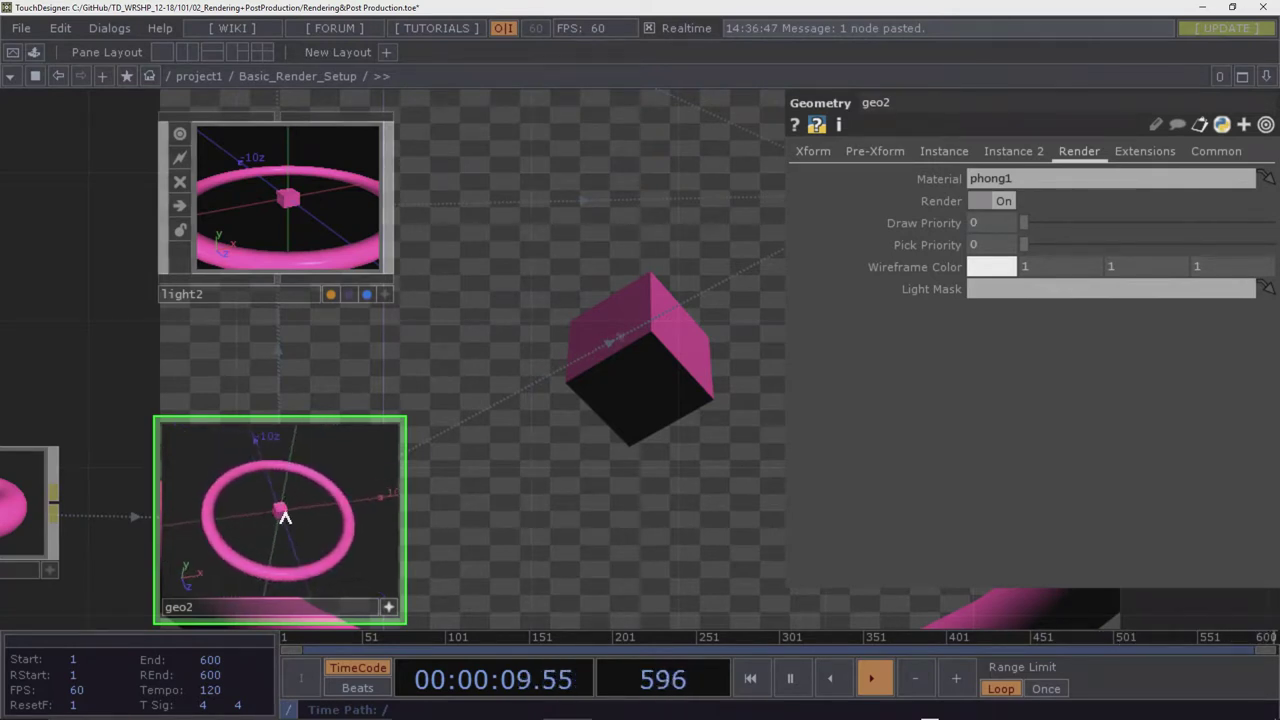
scroll(297, 446, "down", 3)
scroll(553, 392, "down", 2)
scroll(553, 390, "up", 4)
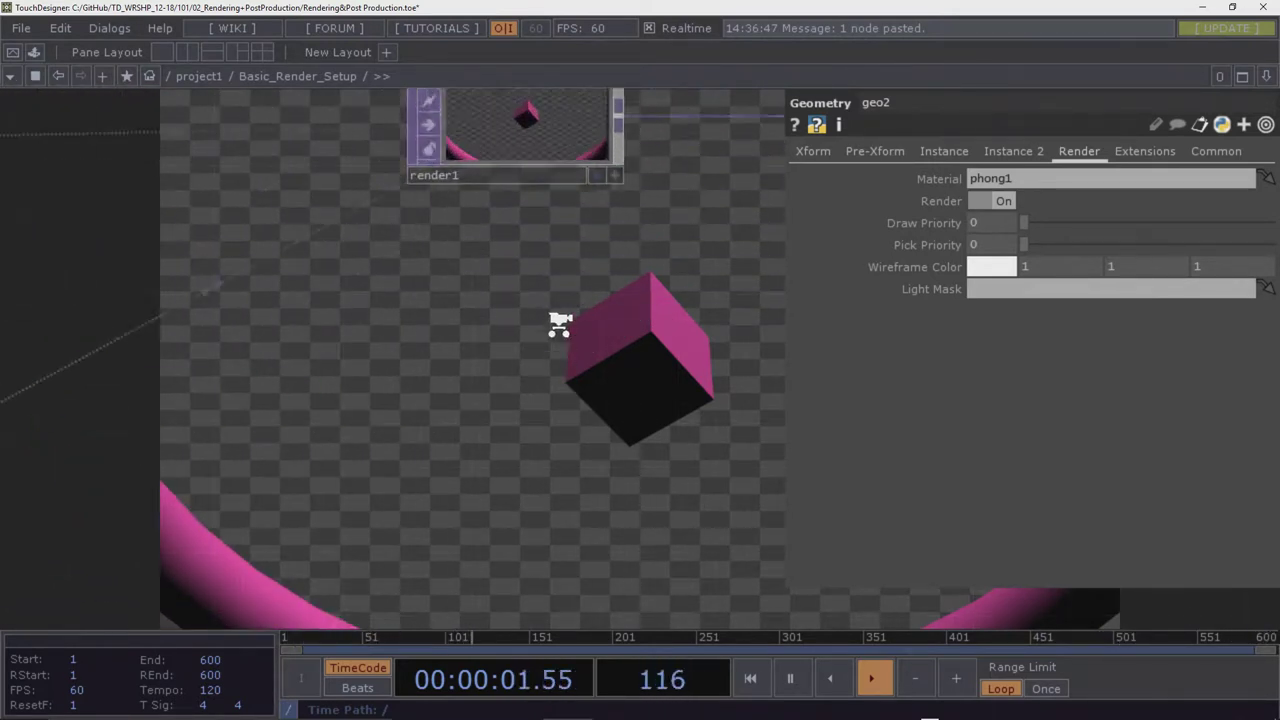
scroll(560, 323, "up", 2)
left_click_drag(528, 220, 541, 380)
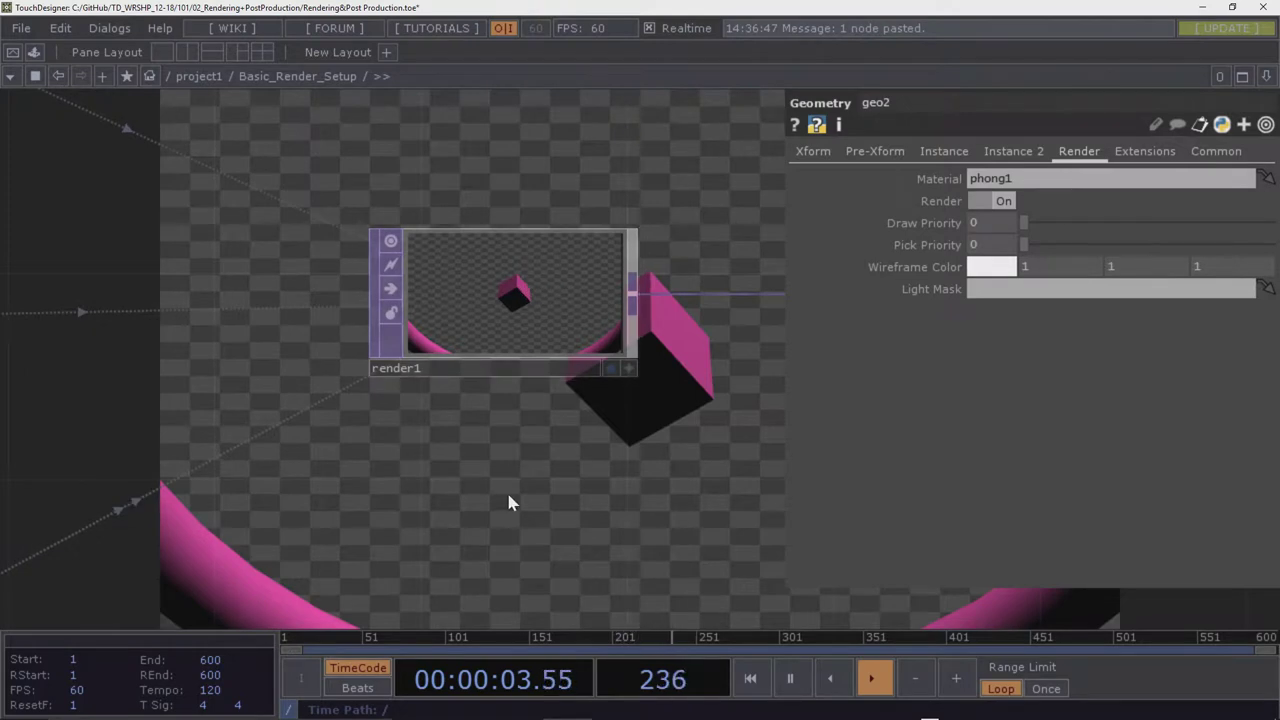
scroll(509, 503, "down", 3)
left_click_drag(491, 509, 563, 458)
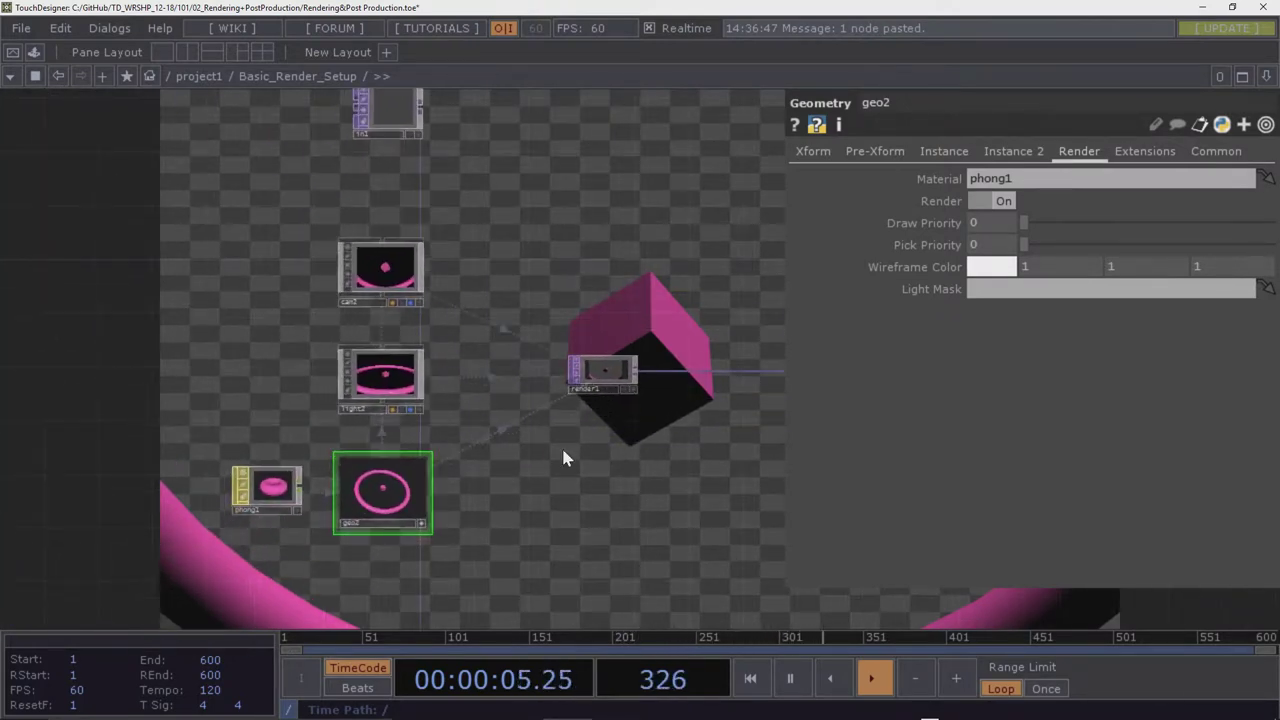
left_click(422, 523)
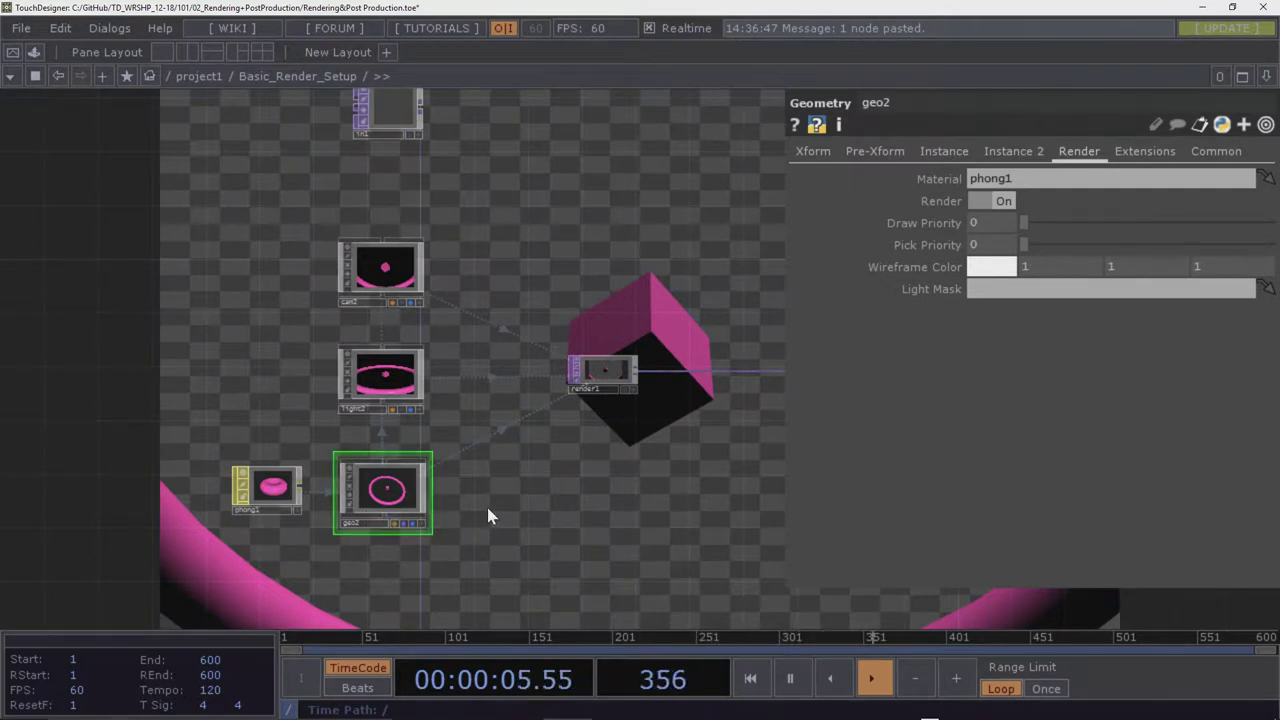
Duplicate phong1 and geo2 together, placing the copies directly below the originals
left_click_drag(489, 517, 498, 538)
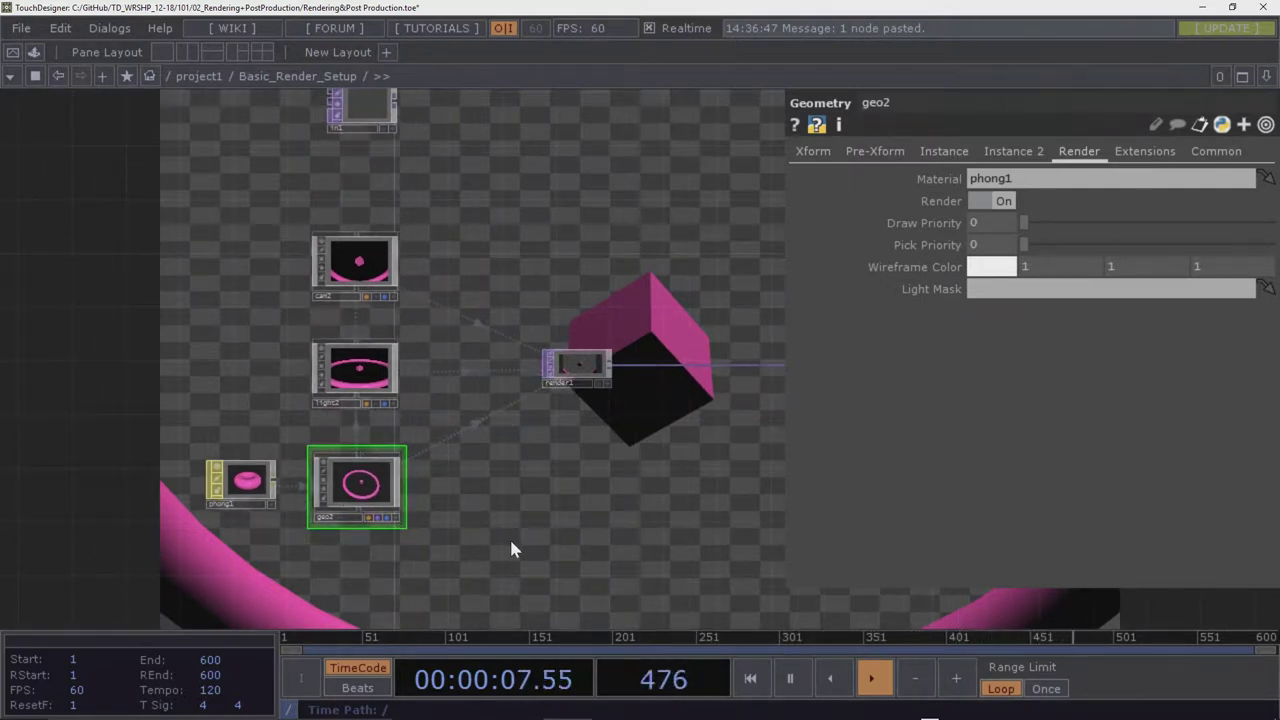
key("h")
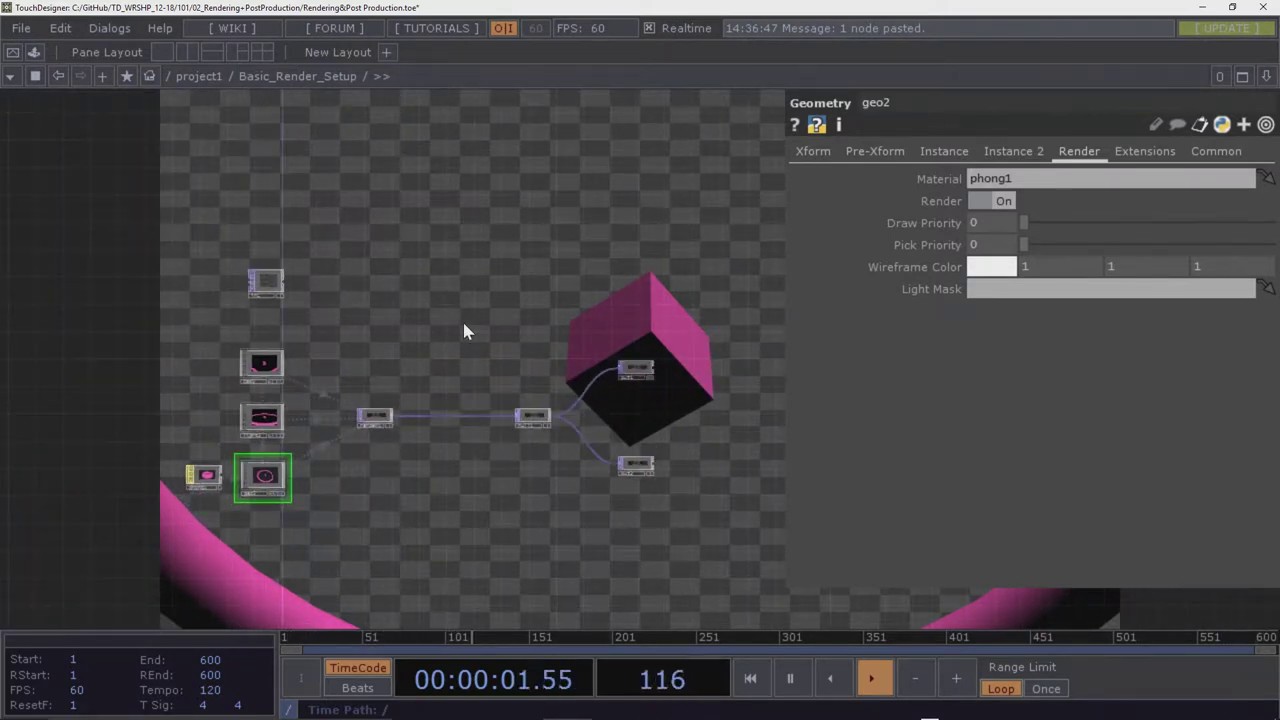
scroll(437, 331, "up", 3)
left_click_drag(429, 343, 375, 288)
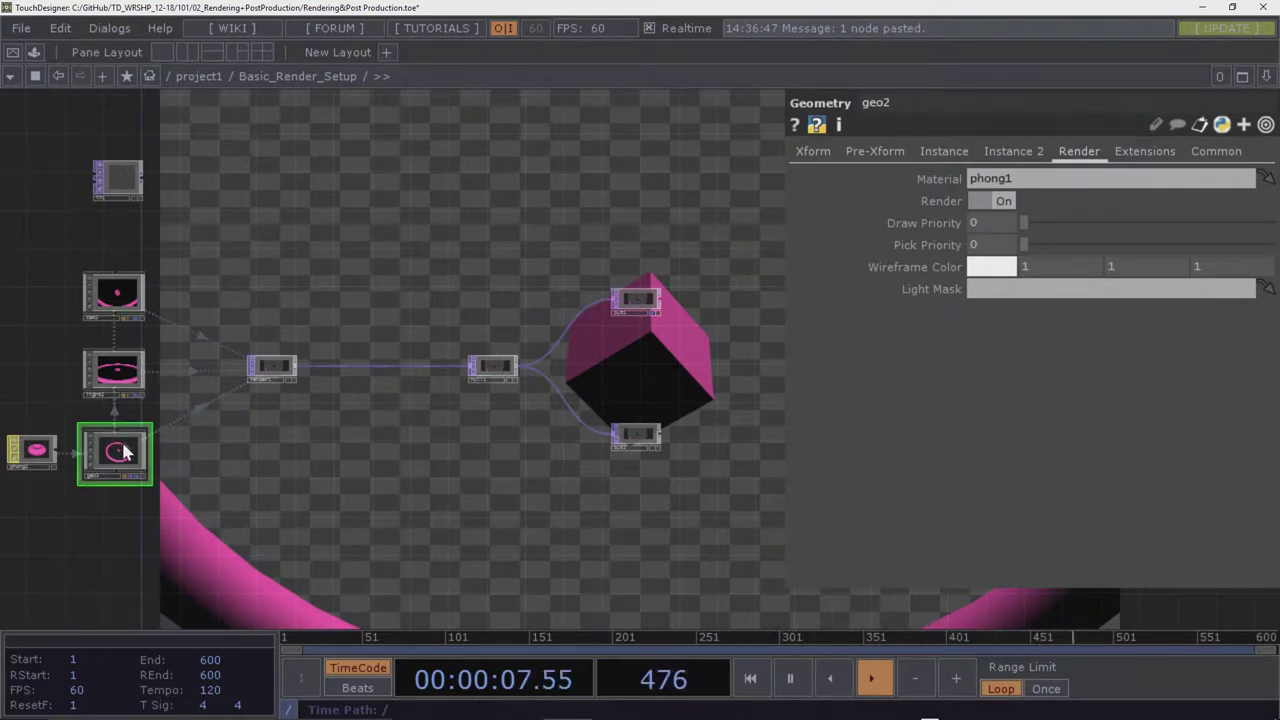
left_click_drag(194, 441, 277, 380)
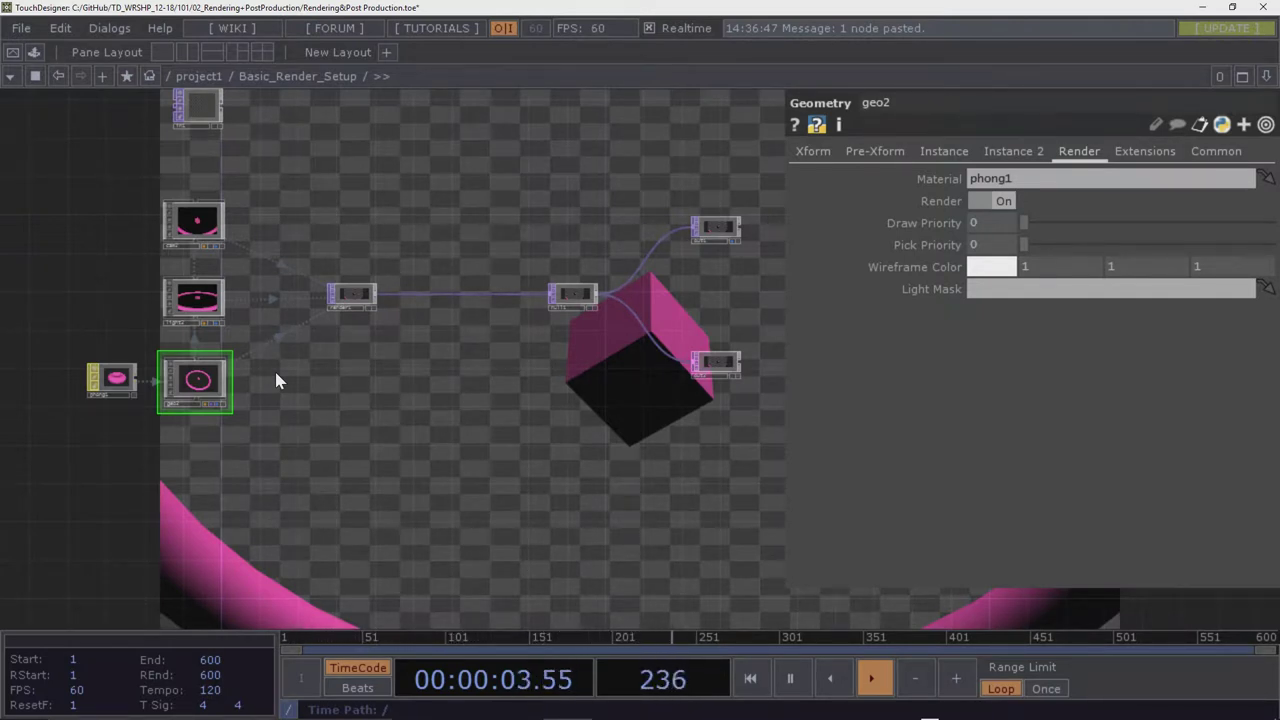
left_click_drag(310, 466, 86, 365)
key("ctrl+v")
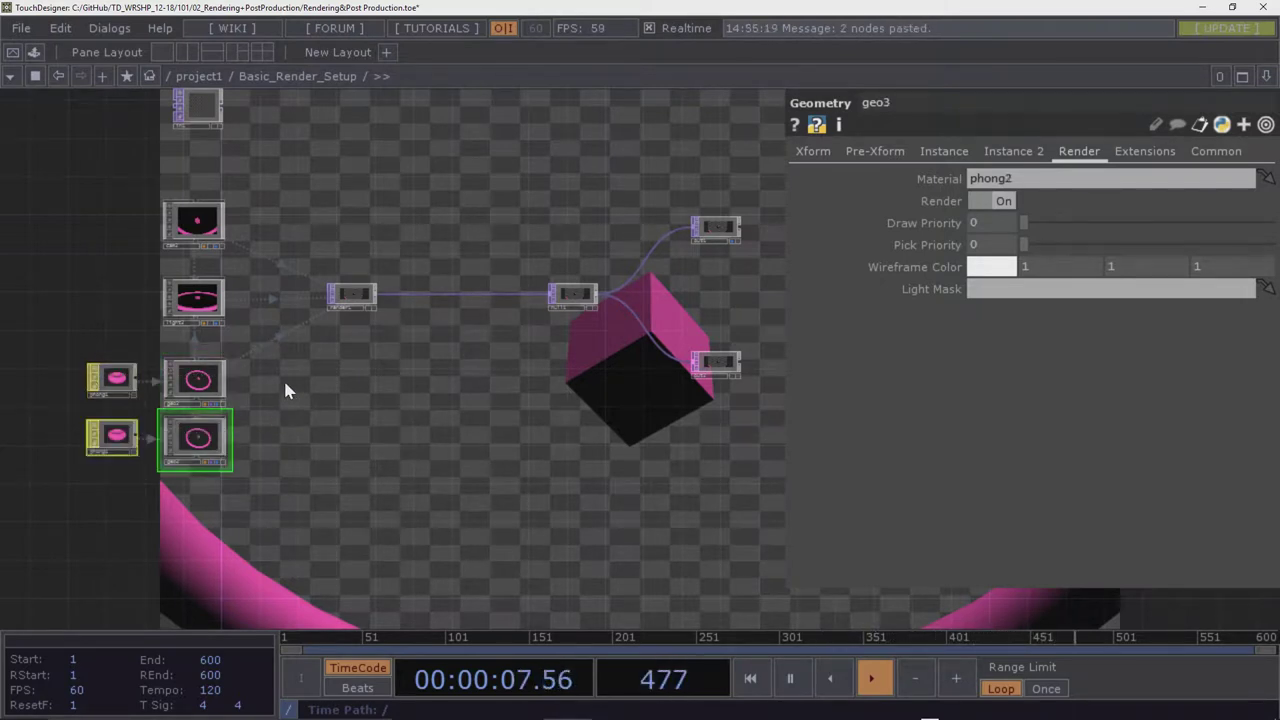
Set the hue of phong2's diffuse colour to 82 for a light green
left_click(115, 437)
left_click(830, 151)
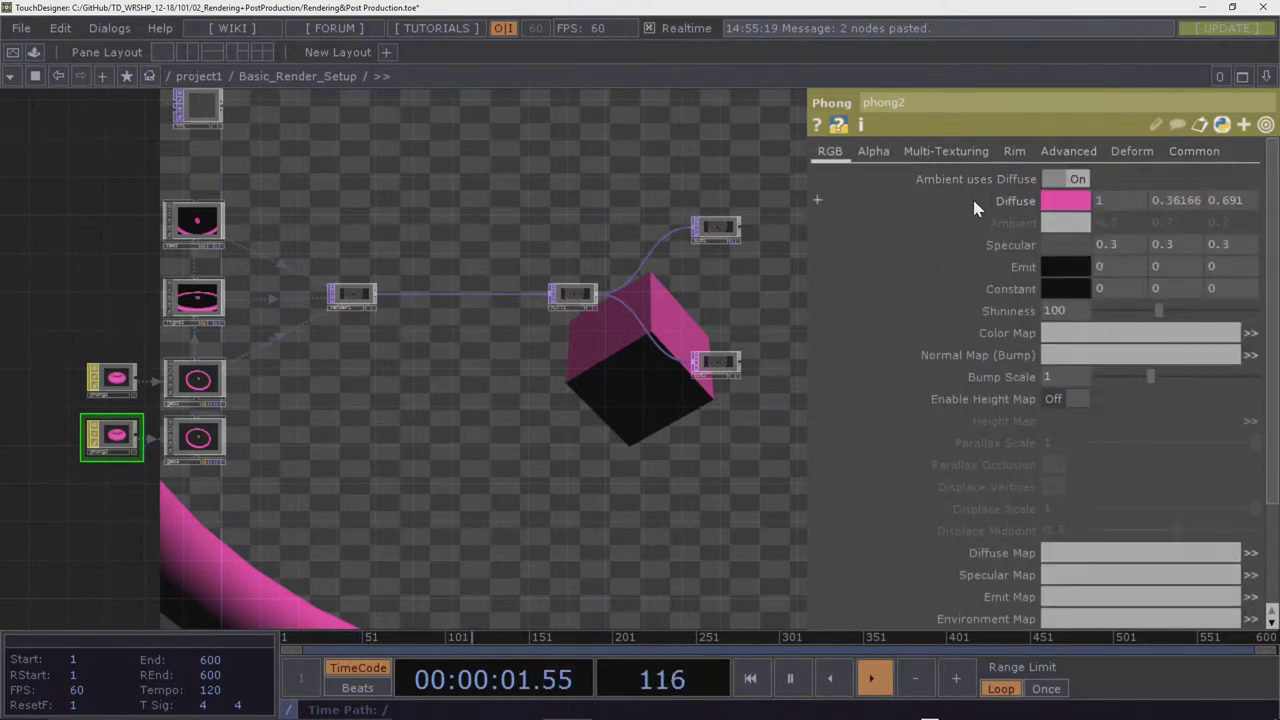
left_click(1047, 203)
left_click(1076, 228)
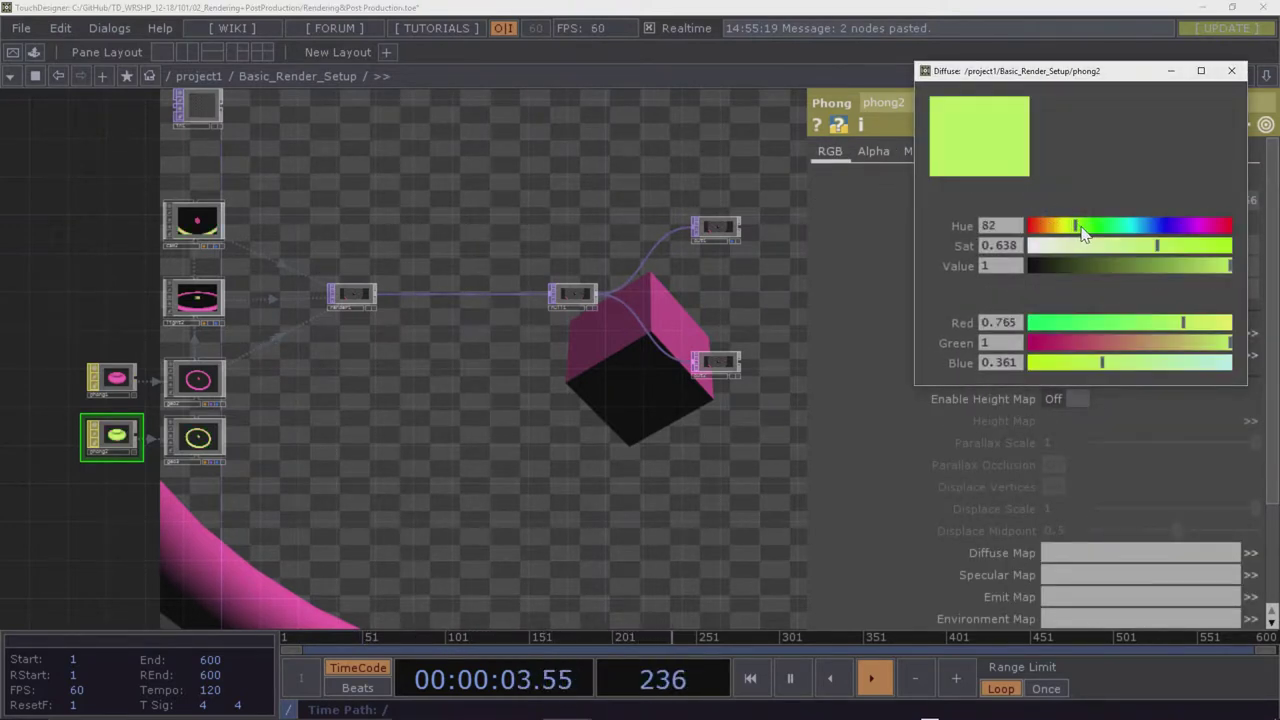
left_click(1232, 74)
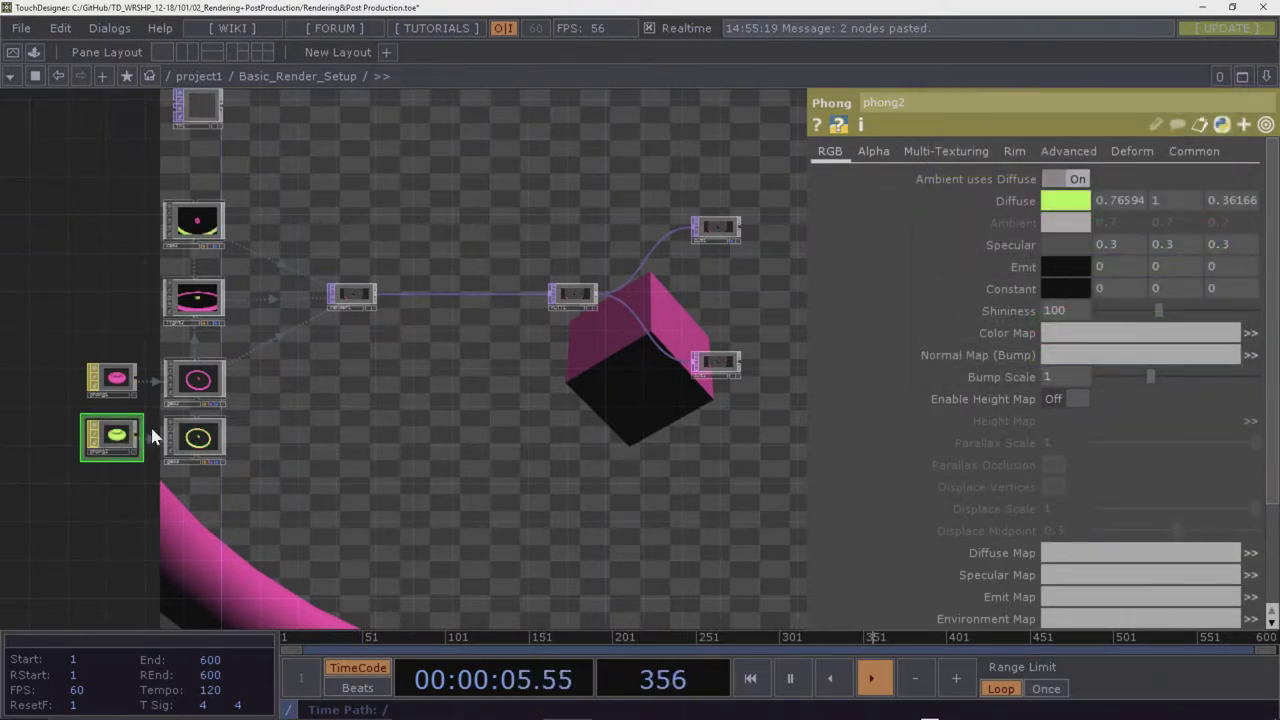
Examine how the two overlapping geometries and their materials show in the cam2, light2 and render1 viewers
scroll(195, 437, "up", 4)
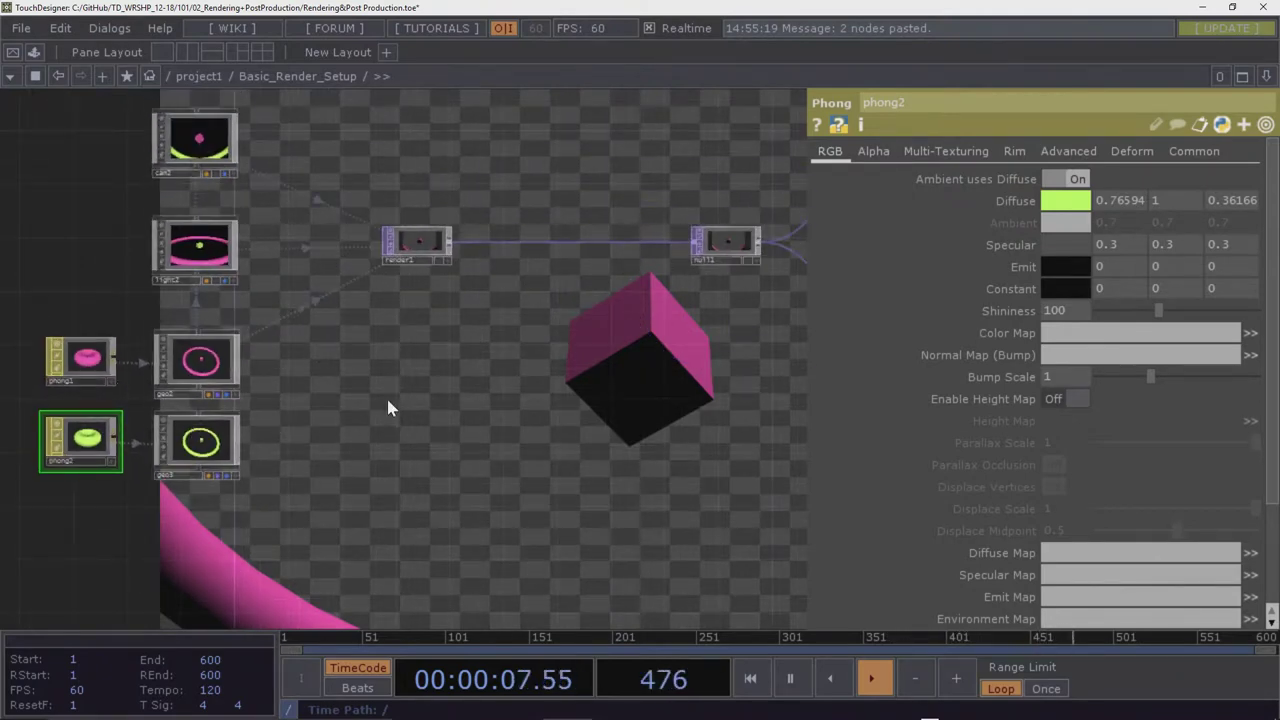
scroll(391, 300, "up", 6)
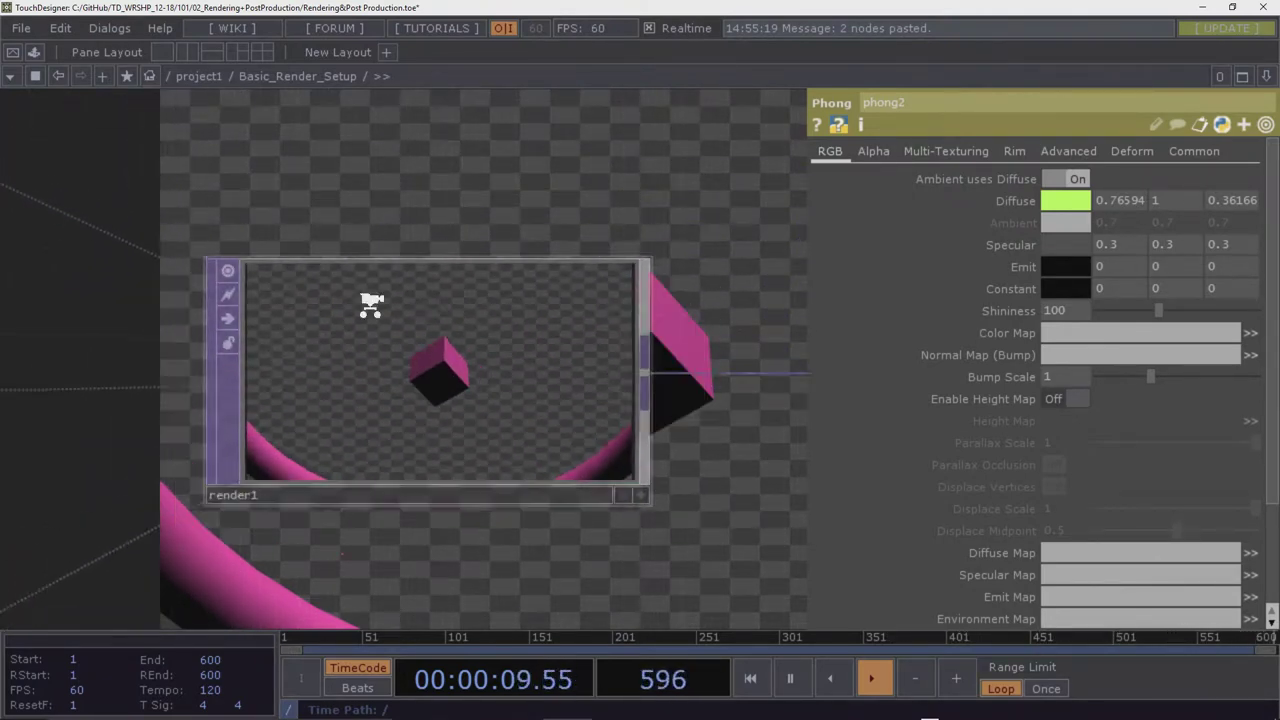
scroll(368, 300, "down", 6)
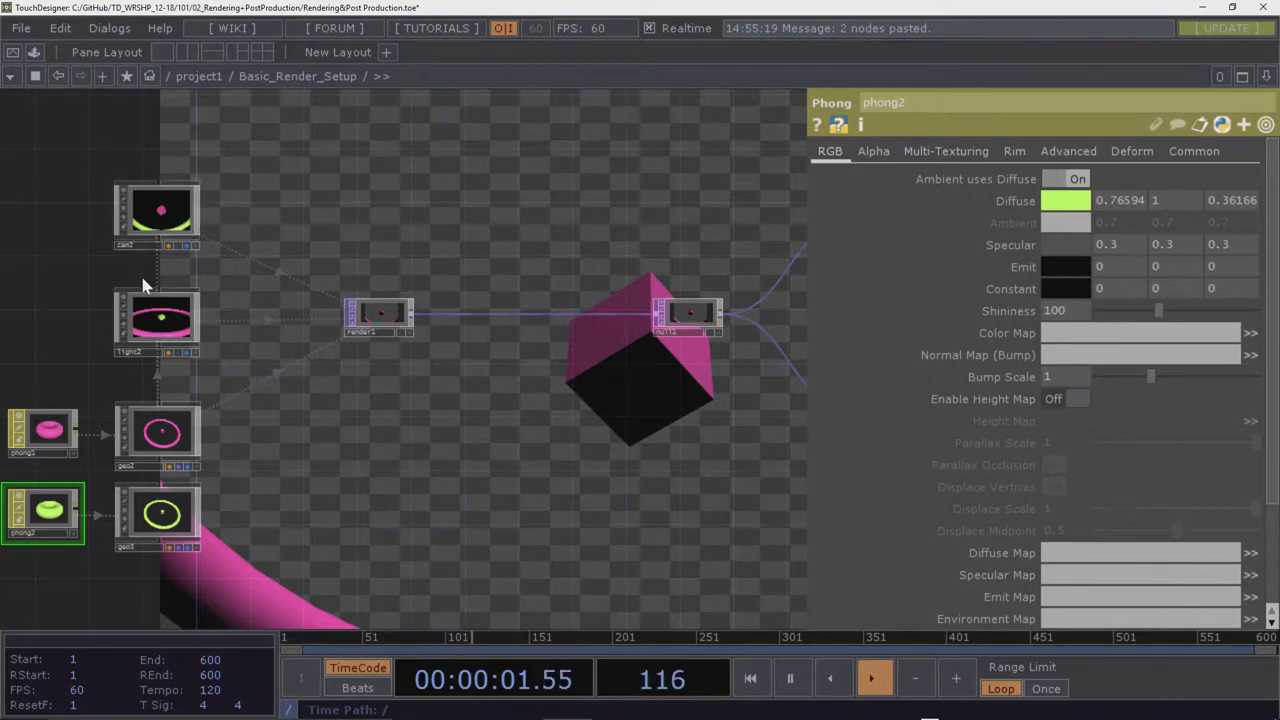
scroll(143, 287, "up", 4)
scroll(143, 287, "down", 4)
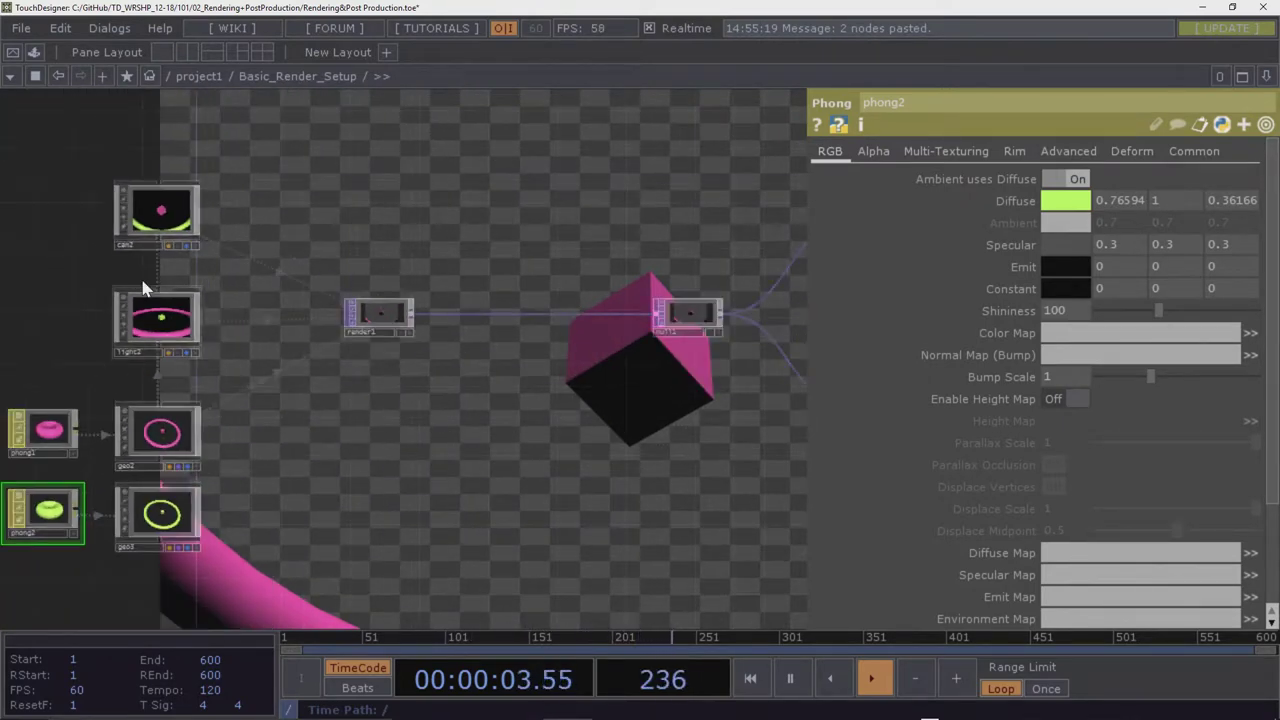
scroll(143, 287, "up", 4)
left_click_drag(372, 271, 591, 397)
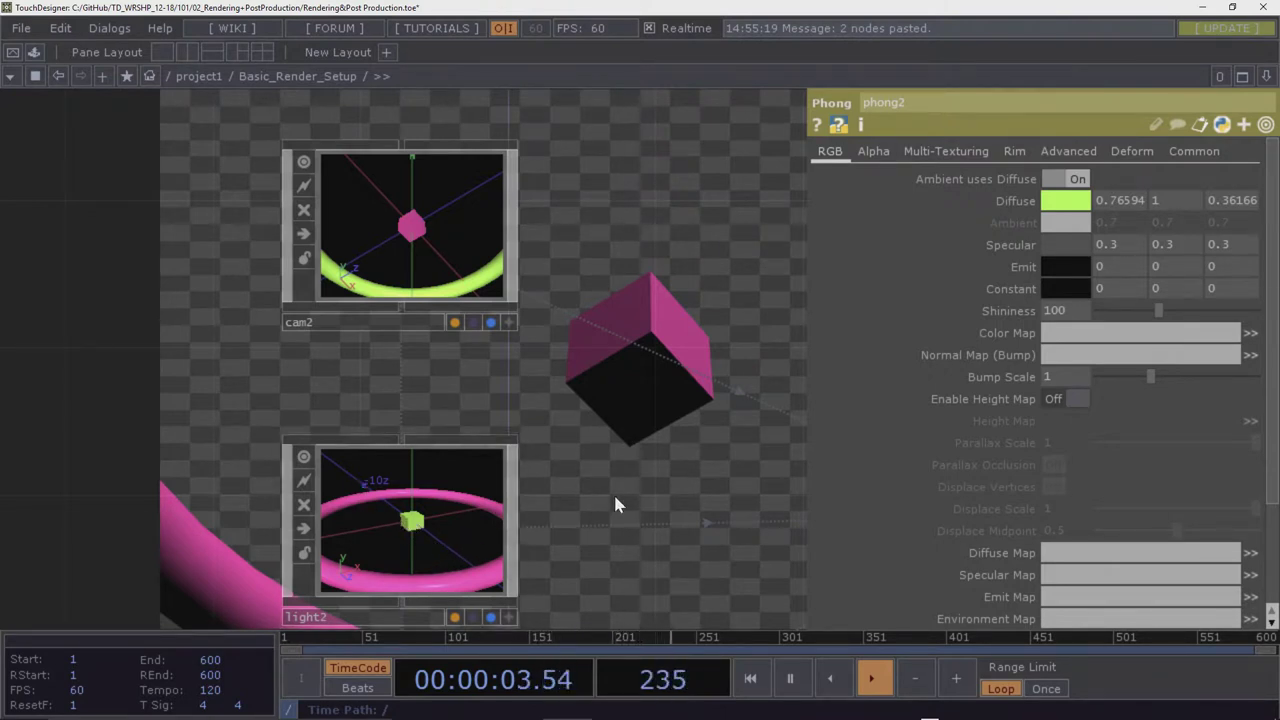
left_click_drag(614, 486, 568, 430)
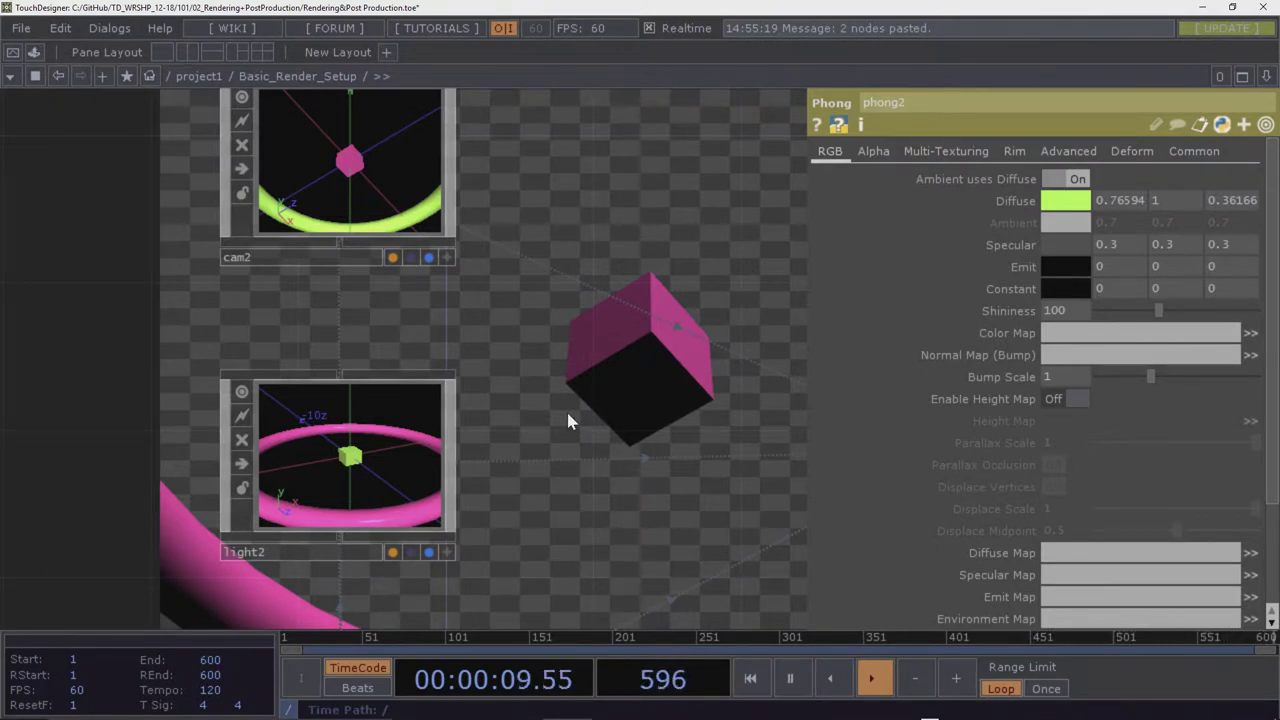
scroll(546, 430, "down", 3)
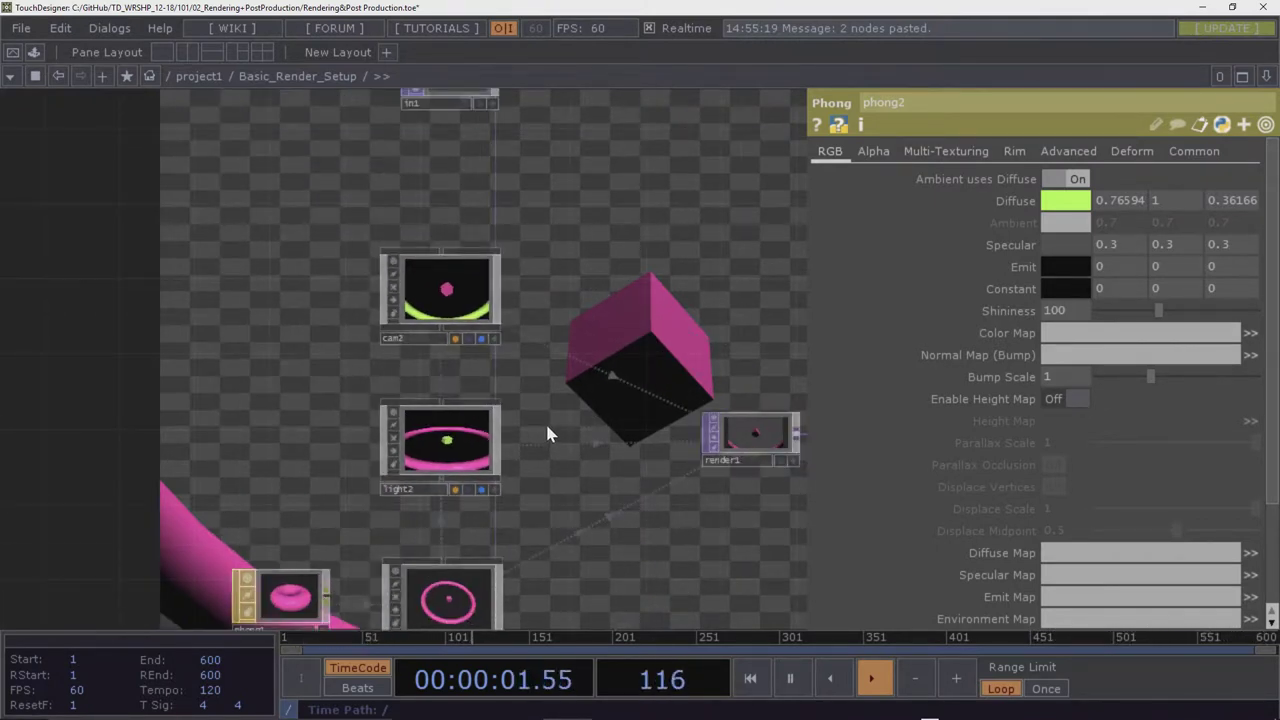
scroll(547, 425, "down", 10)
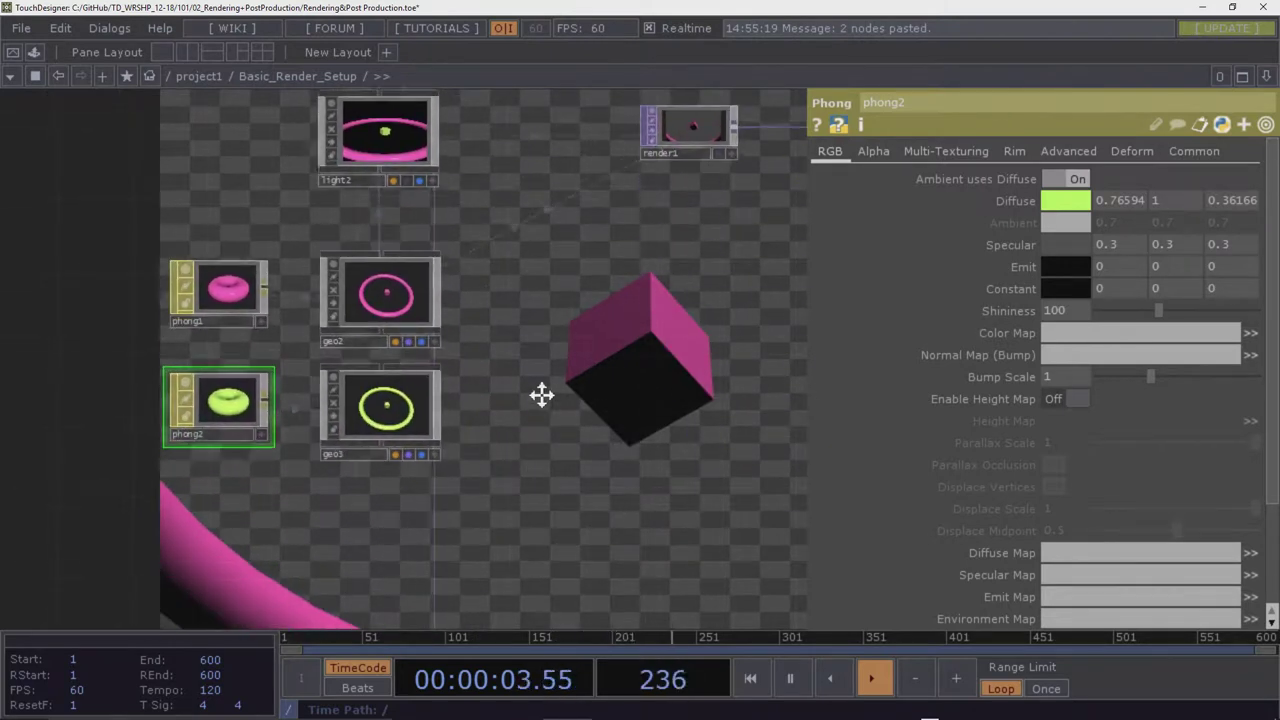
Replace the phong2 and geo3 copies with separate duplicates of geo2 and phong1, each placed directly below its original
right_click_drag(491, 523, 29, 352)
key("Delete")
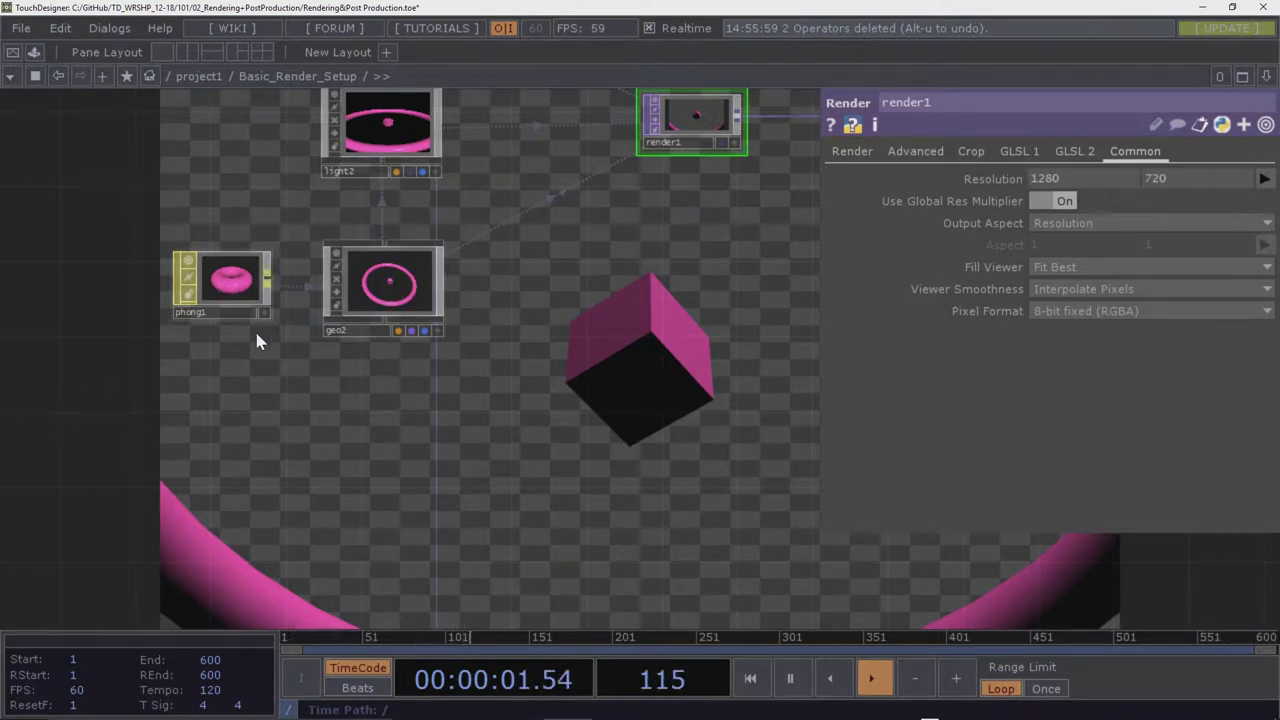
left_click(395, 289)
key("ctrl+c")
key("ctrl+v")
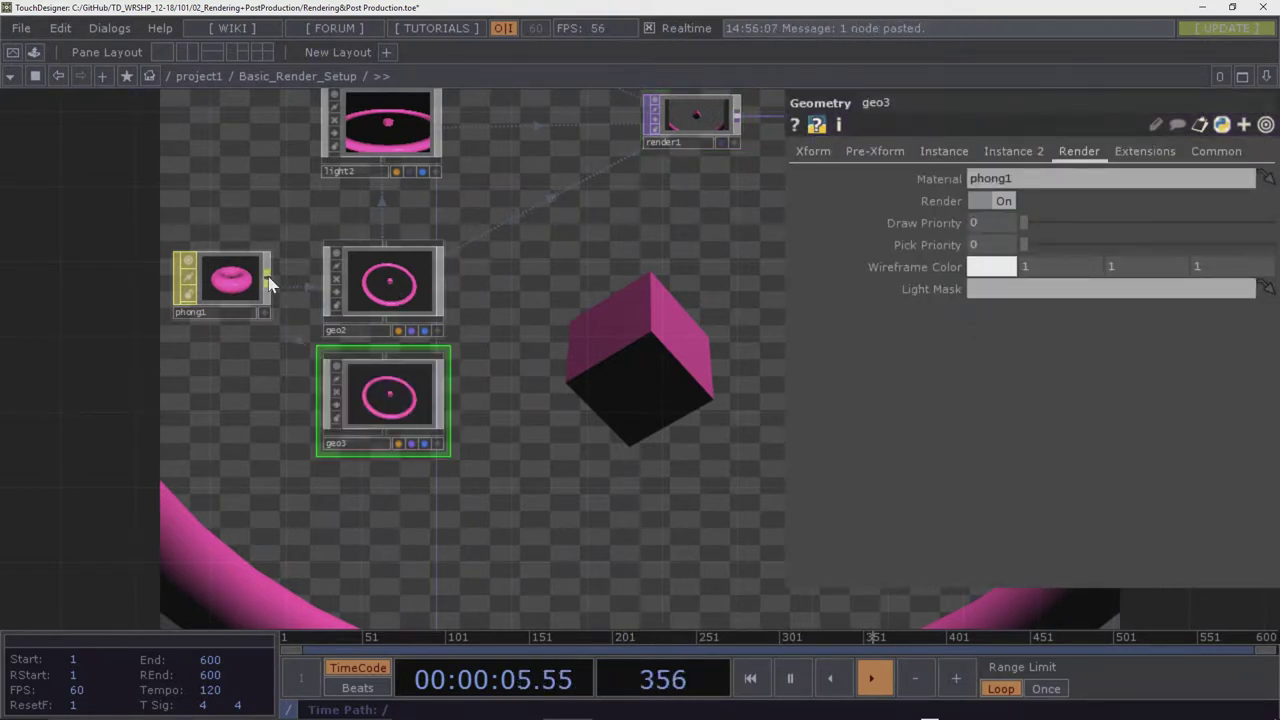
left_click(237, 285)
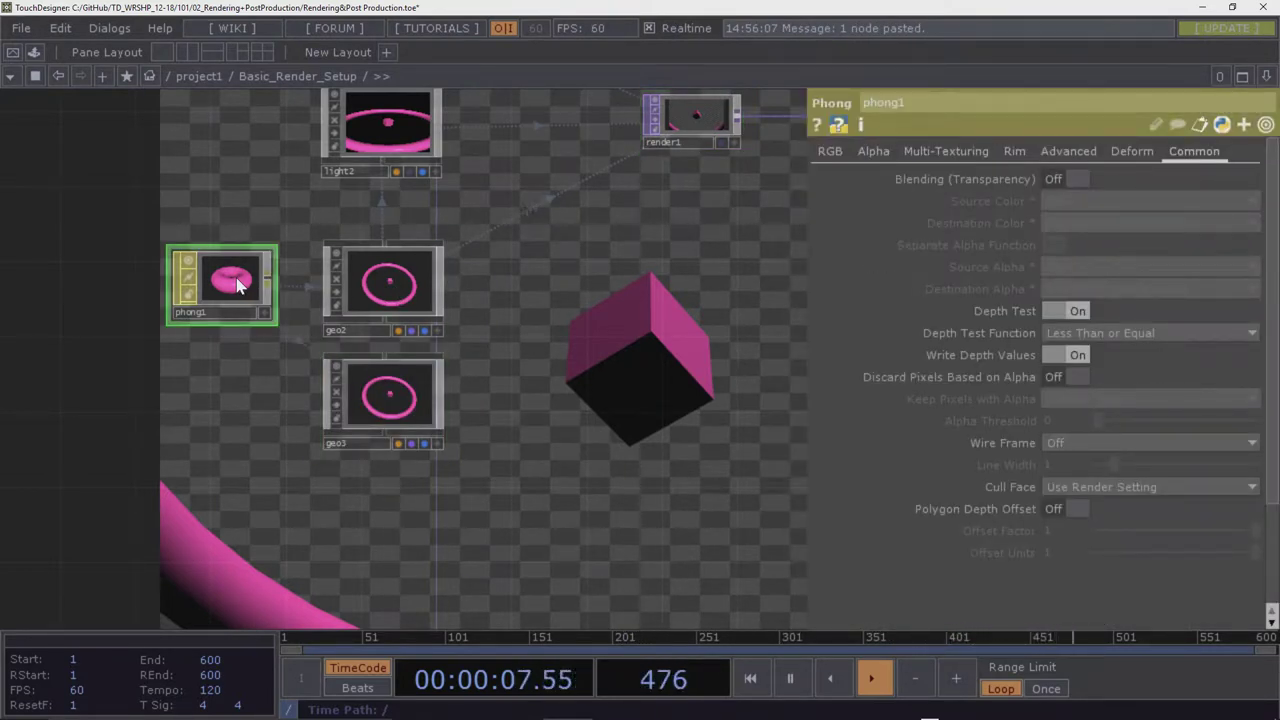
key("ctrl+c")
key("ctrl+v")
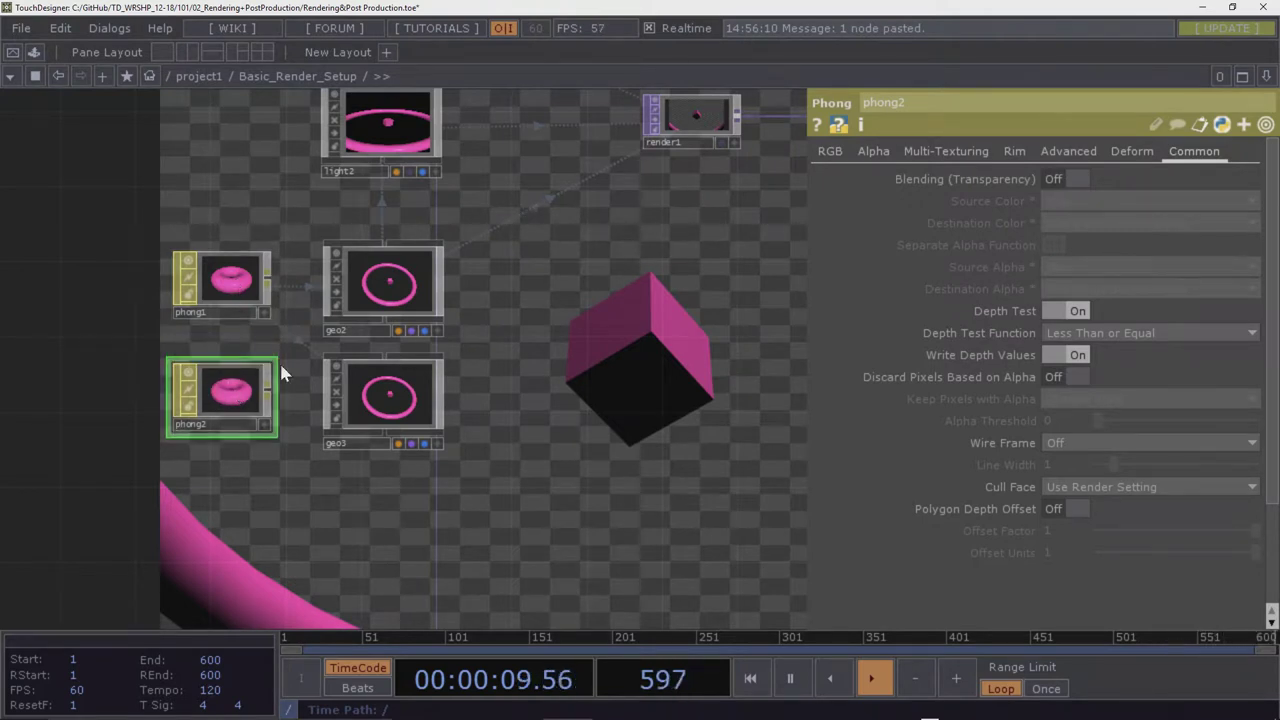
Set phong2's diffuse hue to 190 and assign phong2 as the Material of geo3
left_click(838, 152)
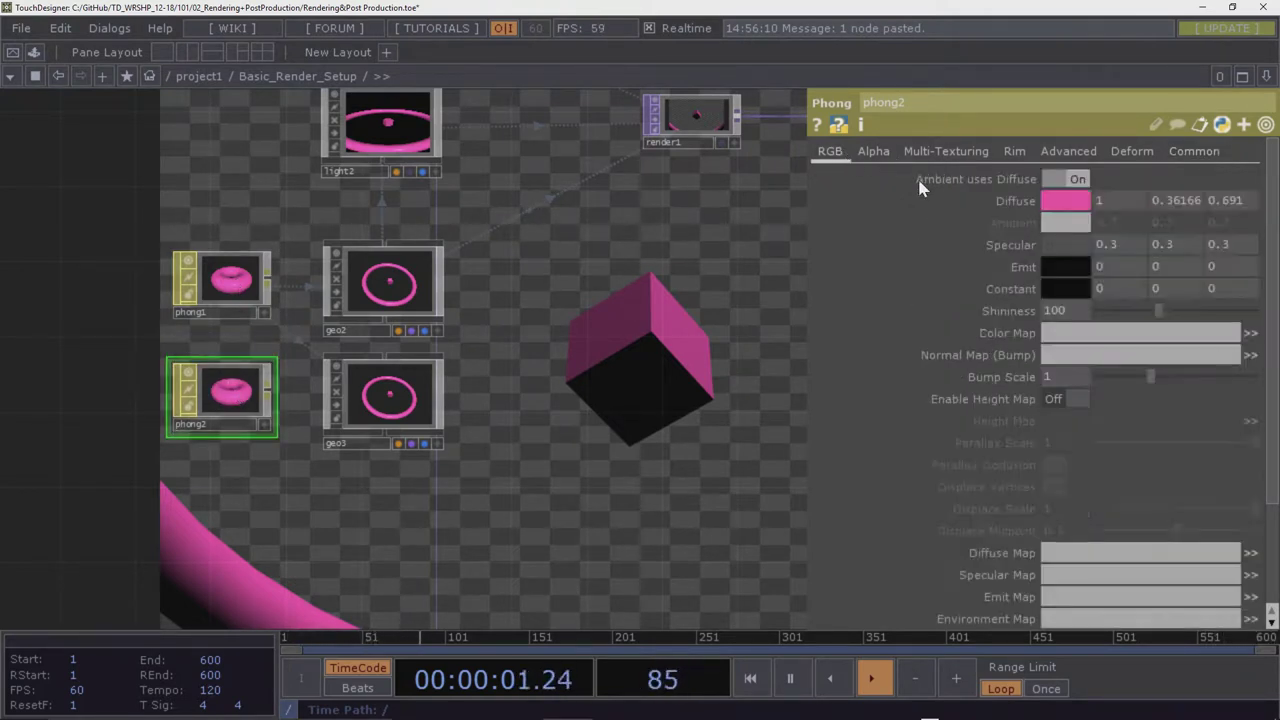
left_click(1079, 207)
left_click(1140, 236)
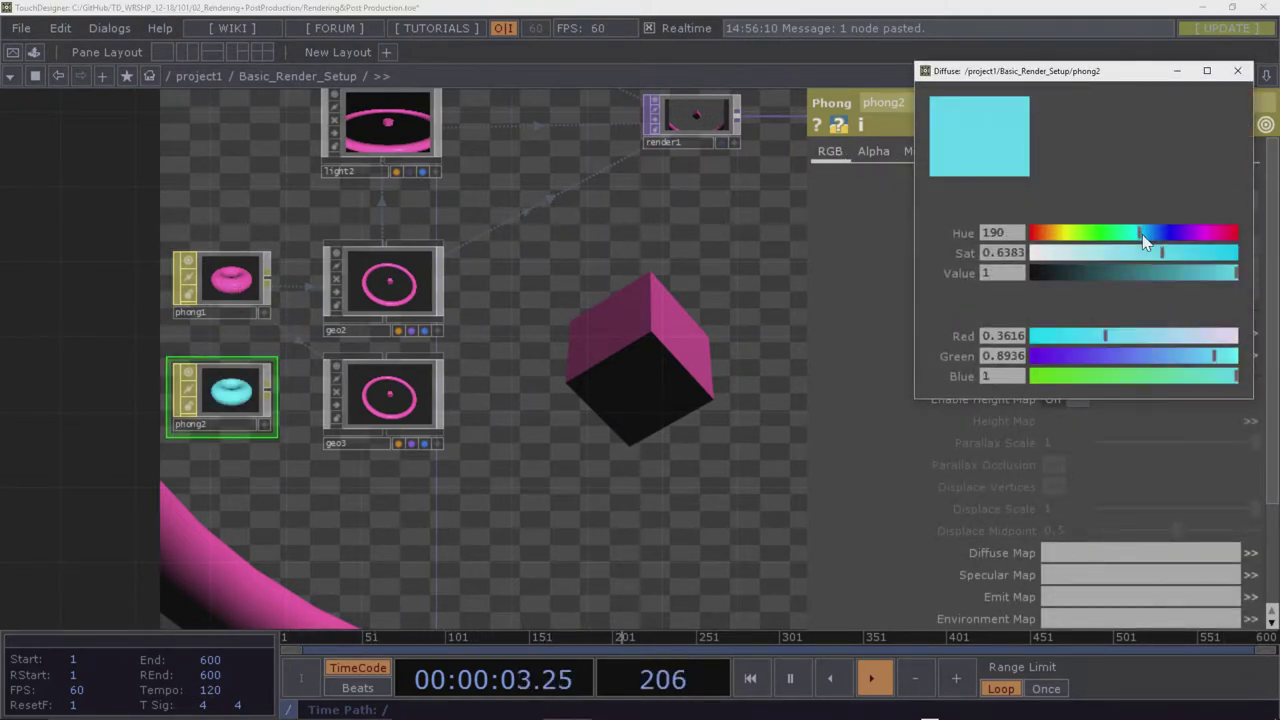
left_click(1238, 70)
left_click_drag(232, 386, 400, 394)
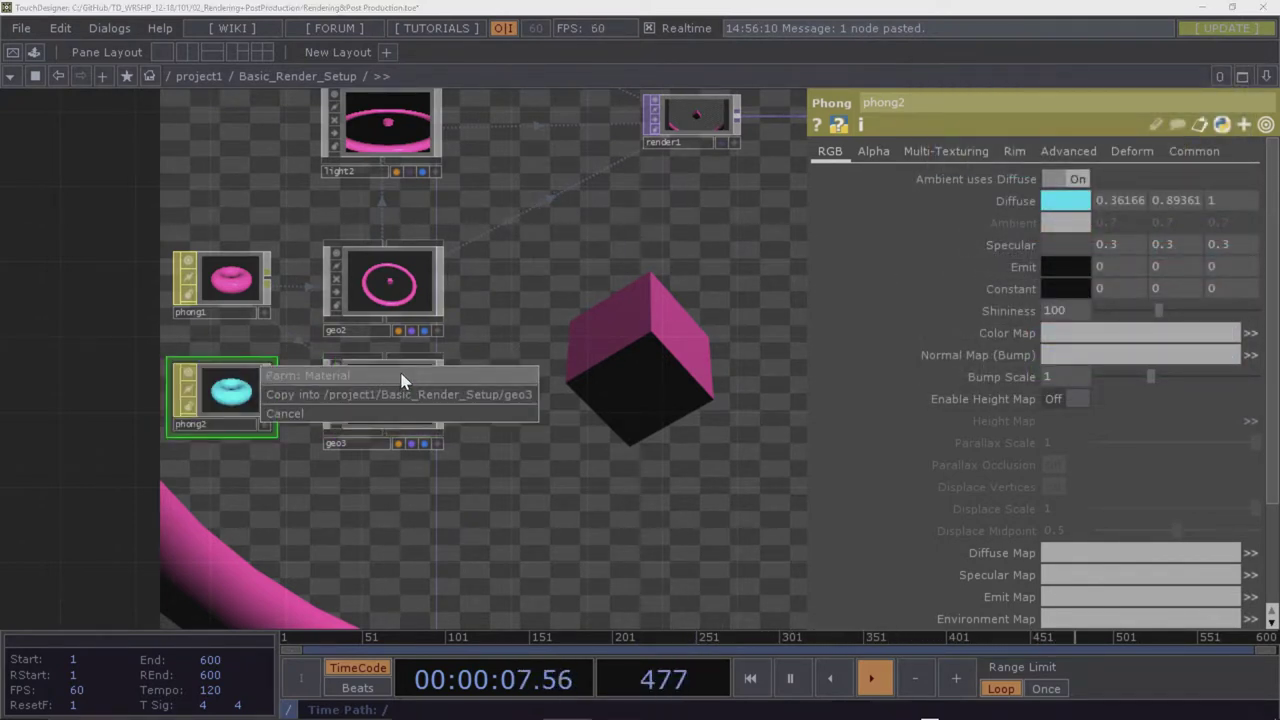
left_click(403, 377)
Set the Geometry parameter of render1 to geo3
left_click_drag(543, 237, 498, 284)
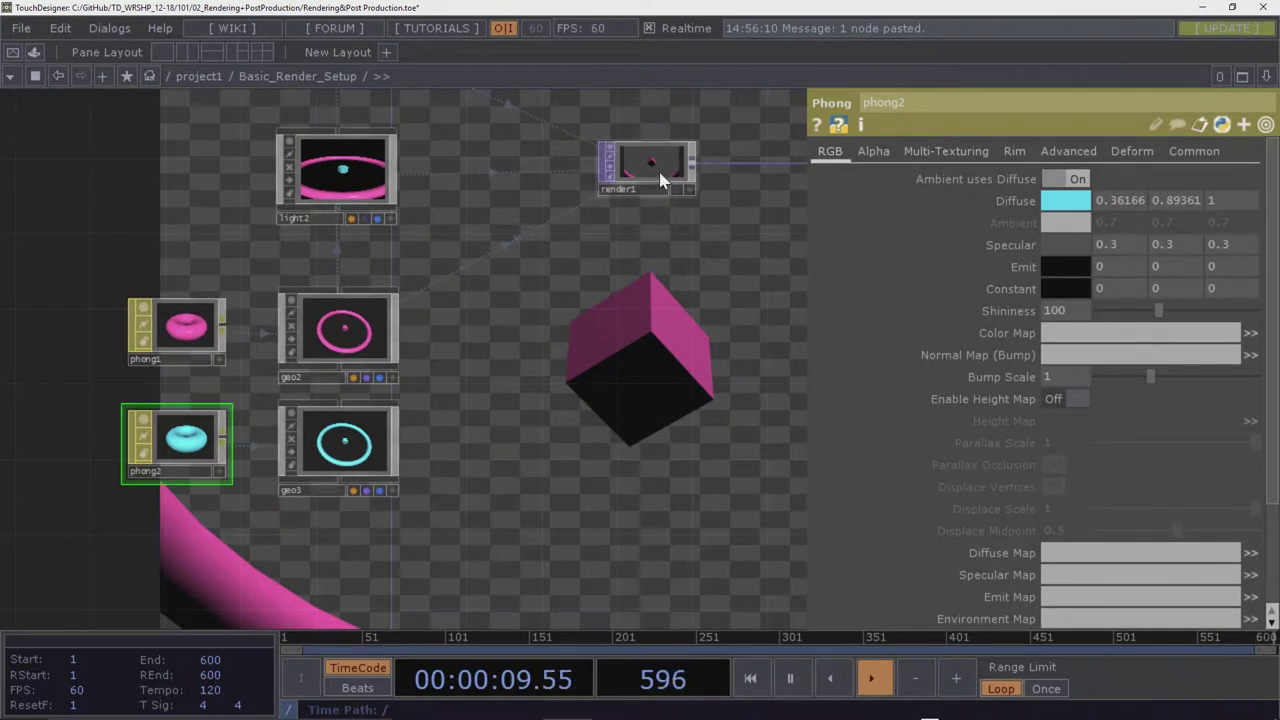
left_click(660, 178)
left_click(851, 151)
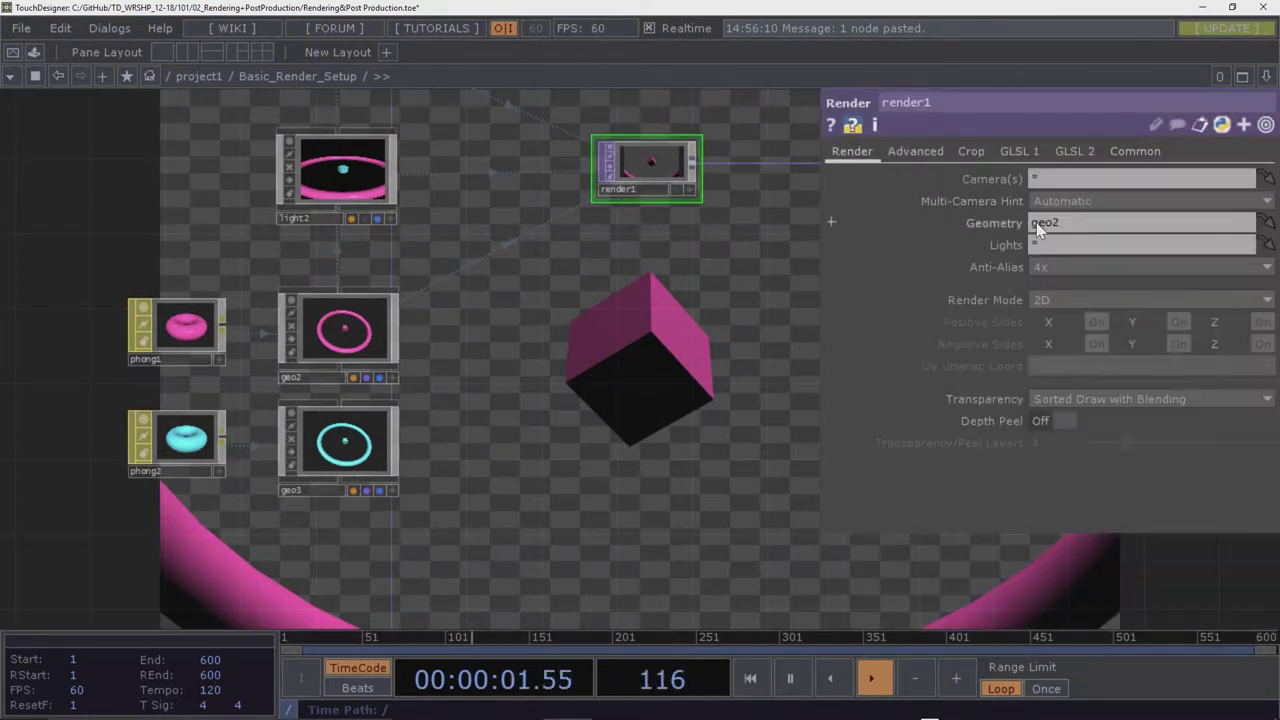
left_click(1058, 223)
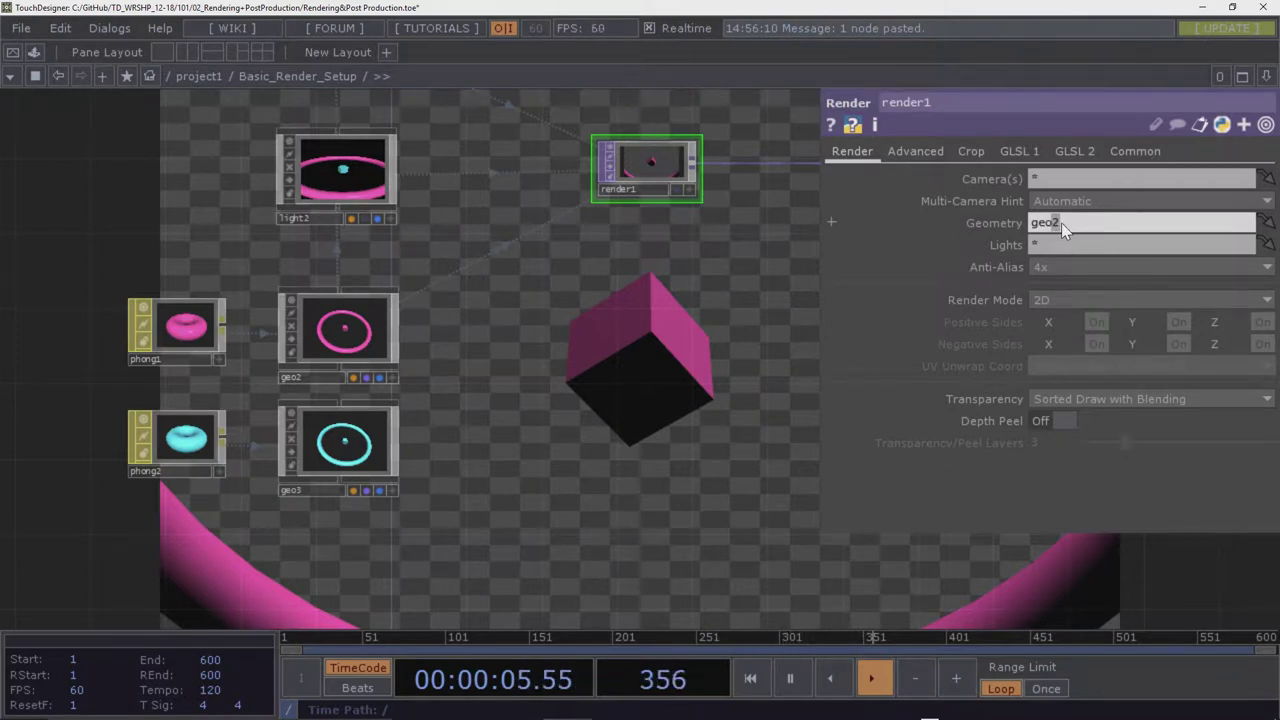
key("BackSpace")
type("3")
key("Return")
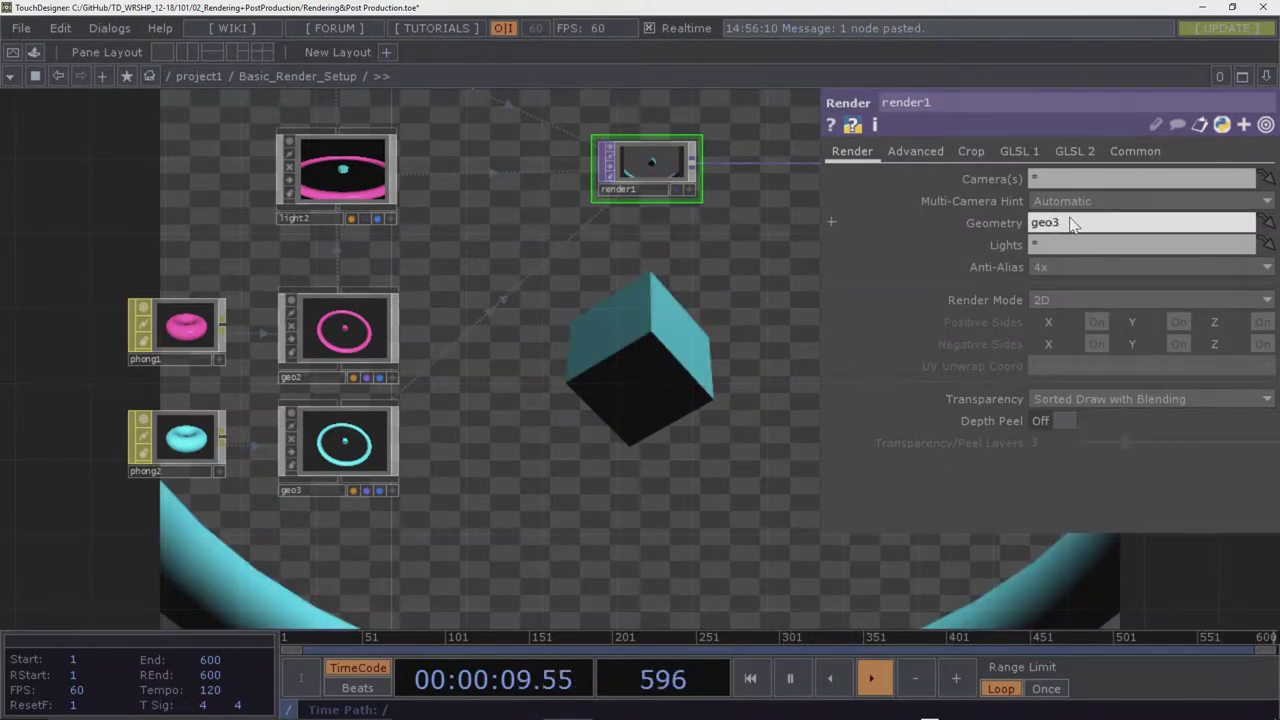
Set render1's Geometry parameter to the wildcard *
key("BackSpace")
key("BackSpace")
key("BackSpace")
key("BackSpace")
type("*")
key("Return")
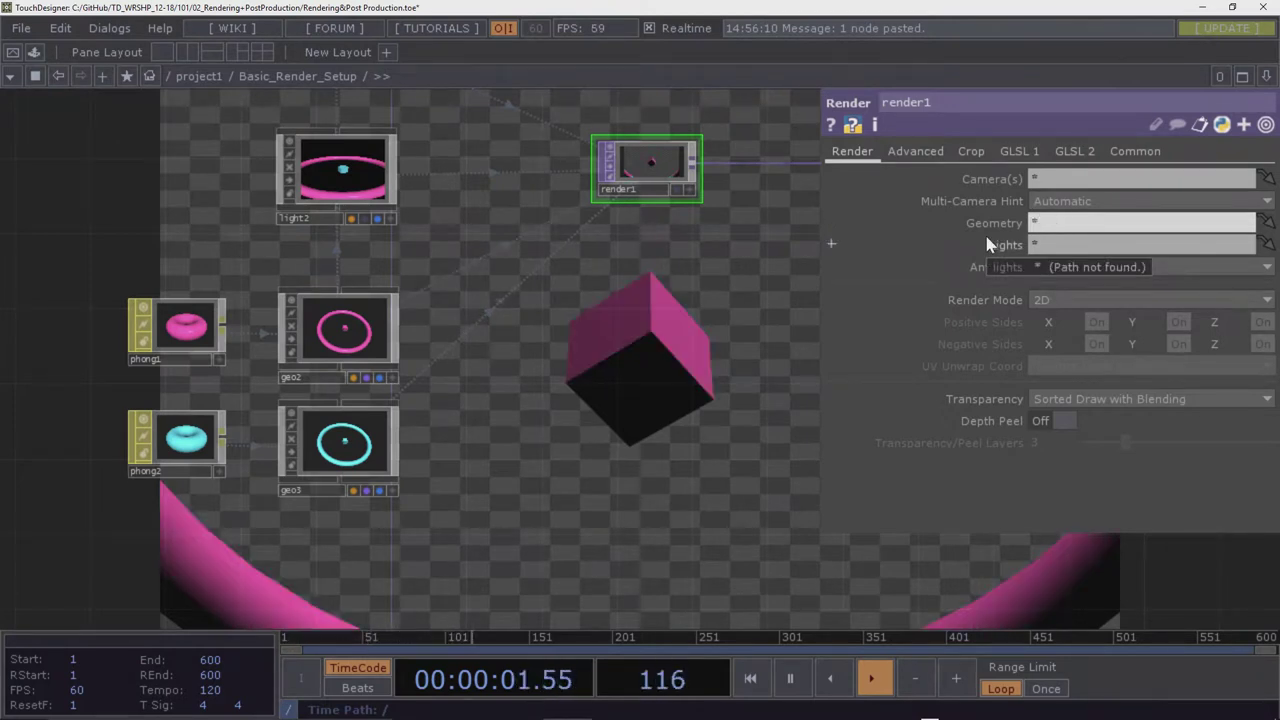
Set the Uniform Scale of geo3 to 0.506
left_click(358, 452)
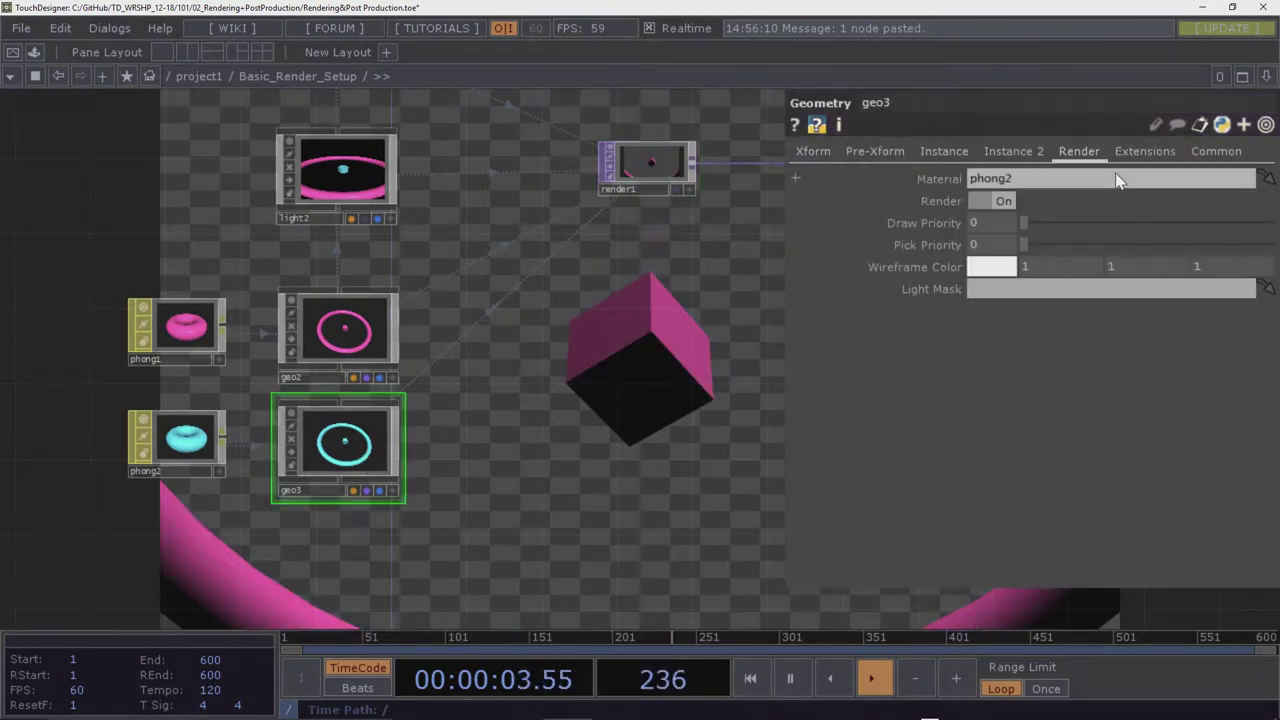
left_click(812, 151)
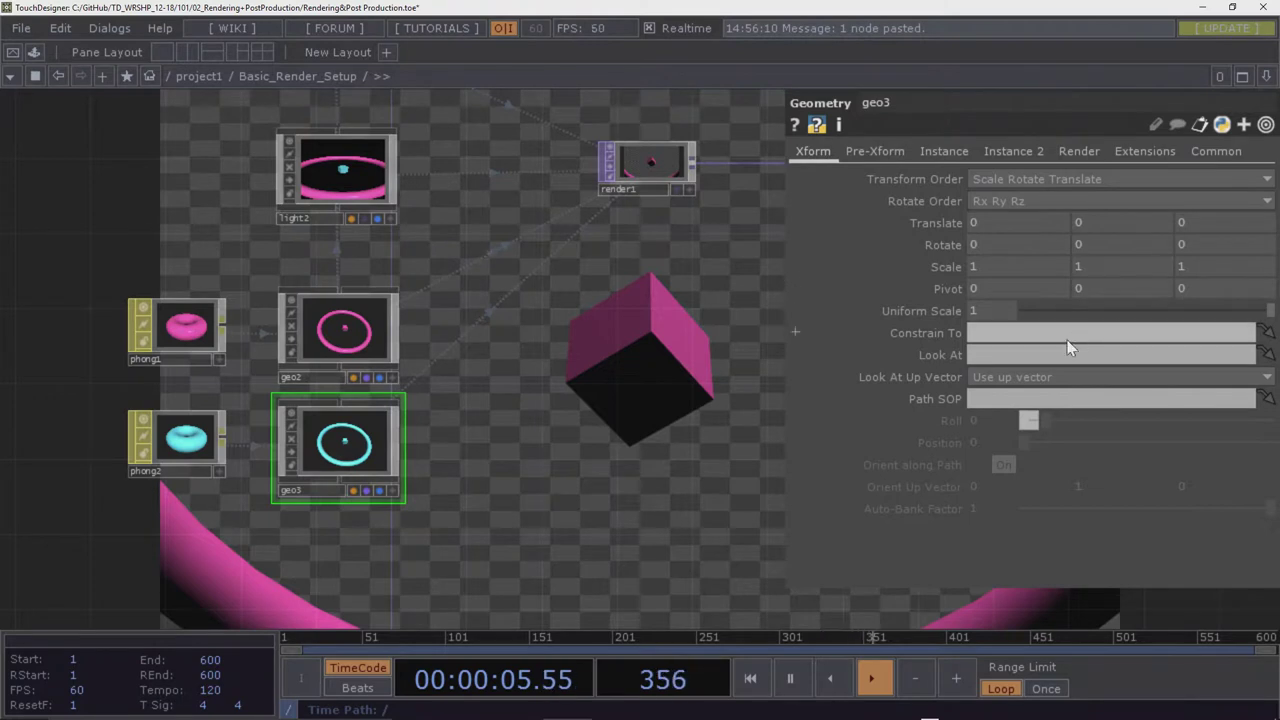
left_click_drag(1266, 310, 1150, 322)
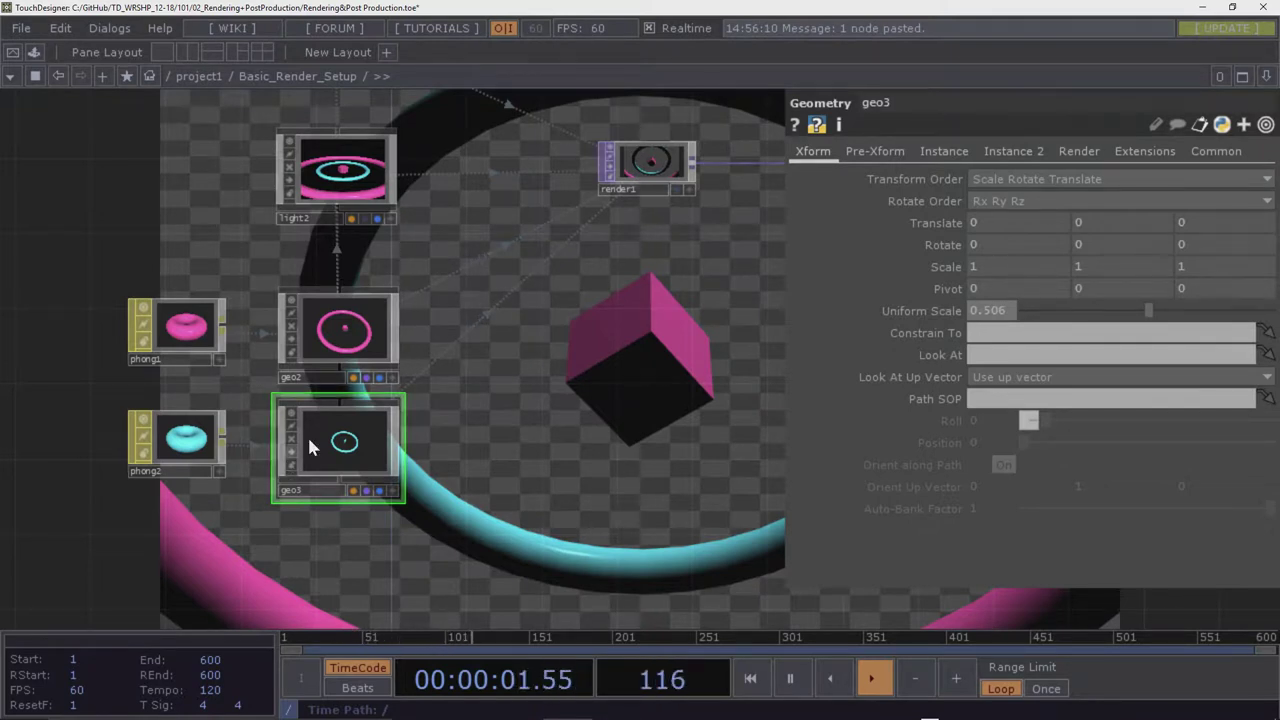
List both geometries by name in render1's Geometry parameter as "geo2 geo3"
left_click(645, 172)
left_click(1093, 225)
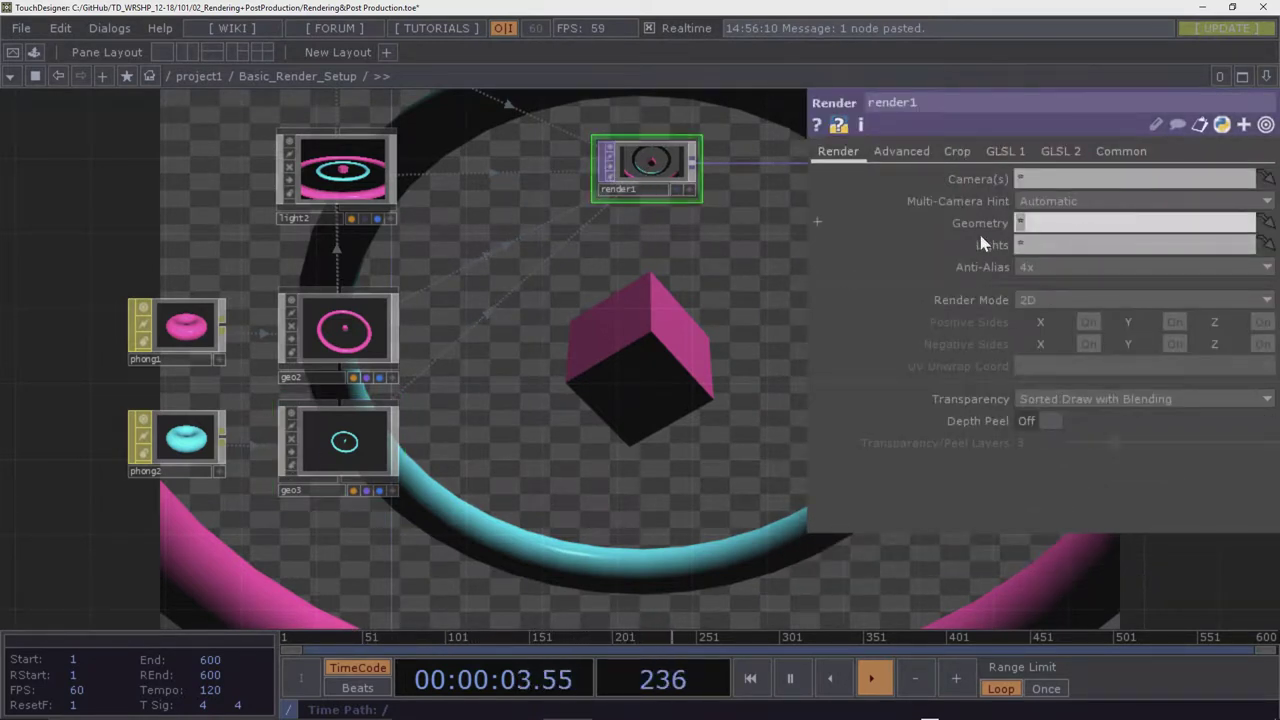
type("geo2")
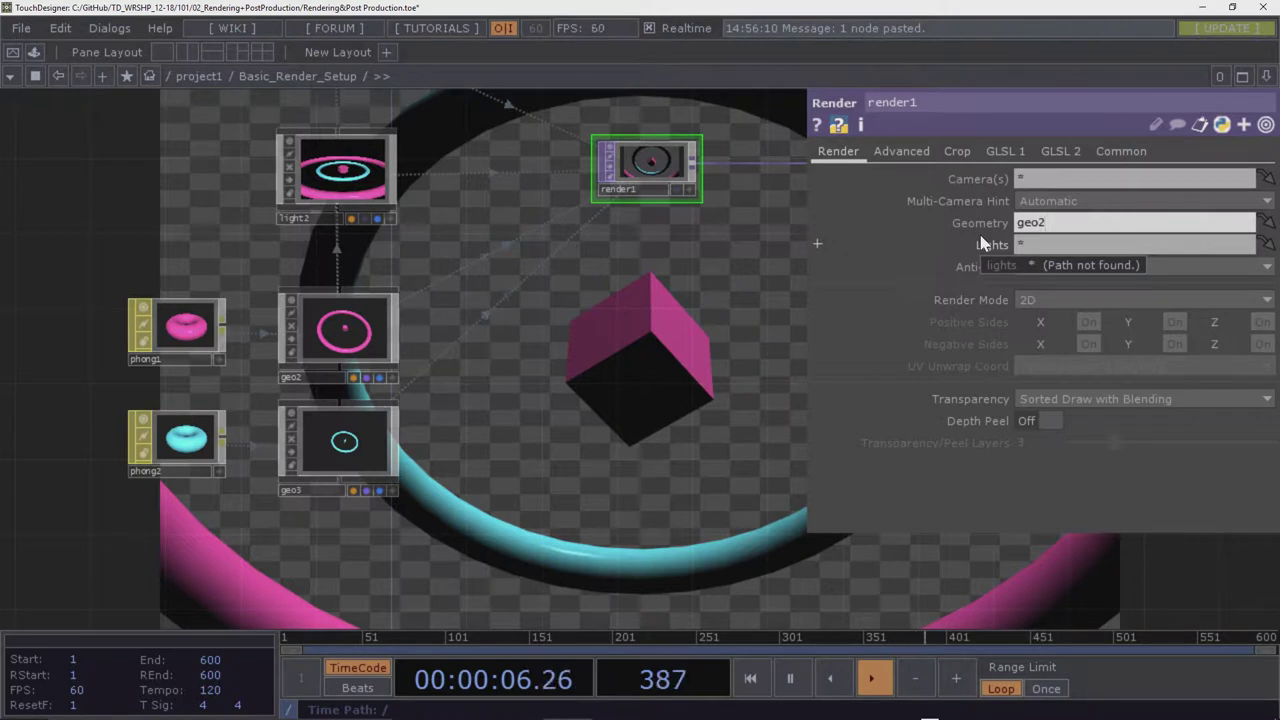
key("Return")
left_click(1042, 222)
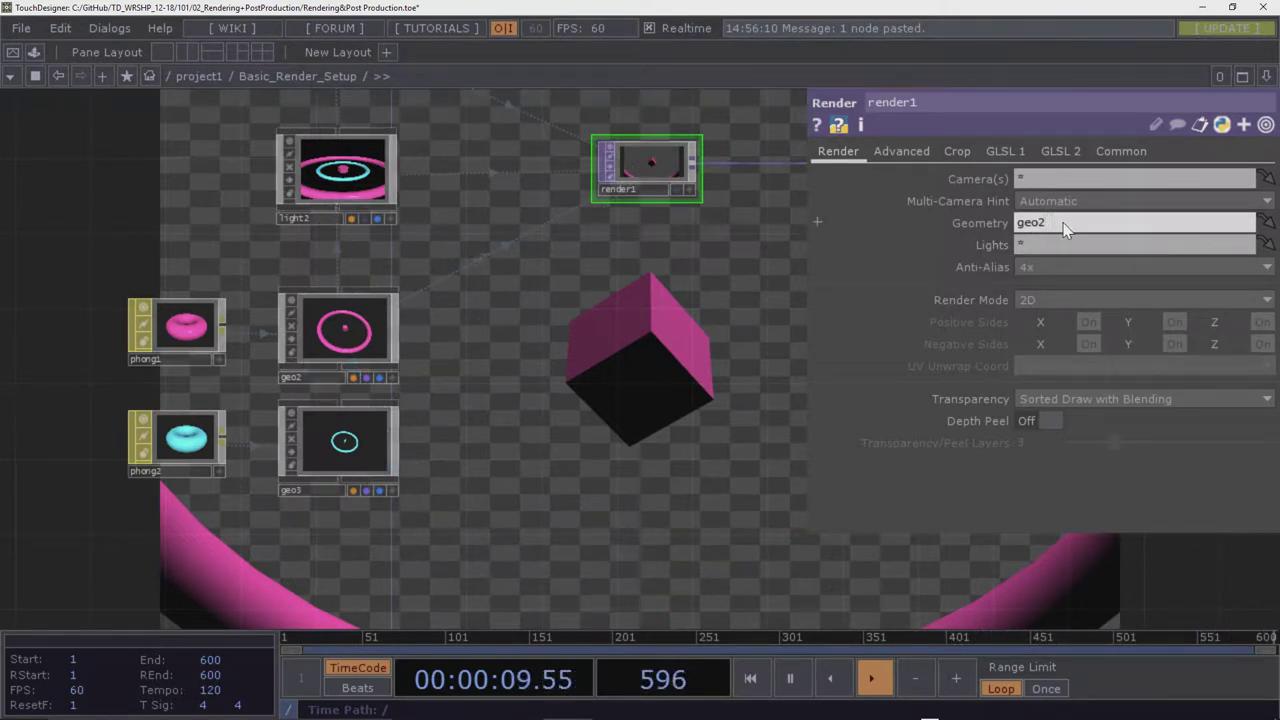
type("geo3")
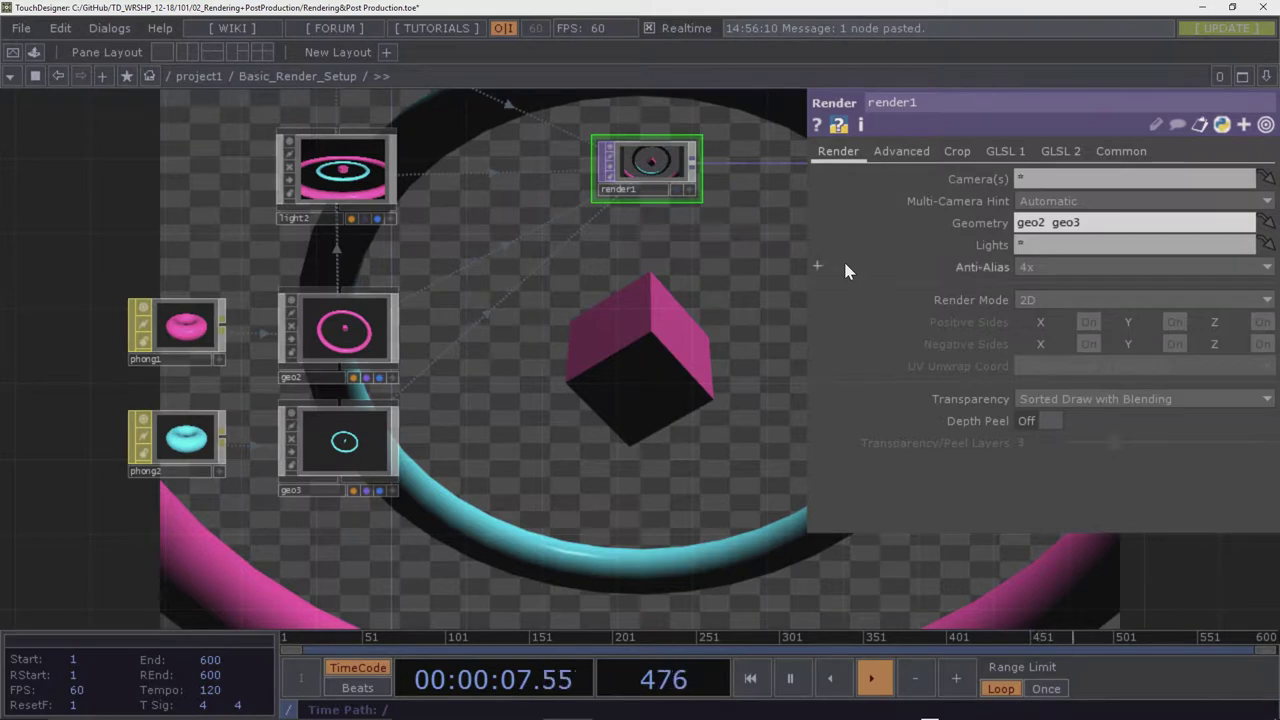
scroll(509, 300, "down", 3)
scroll(466, 312, "down", 2)
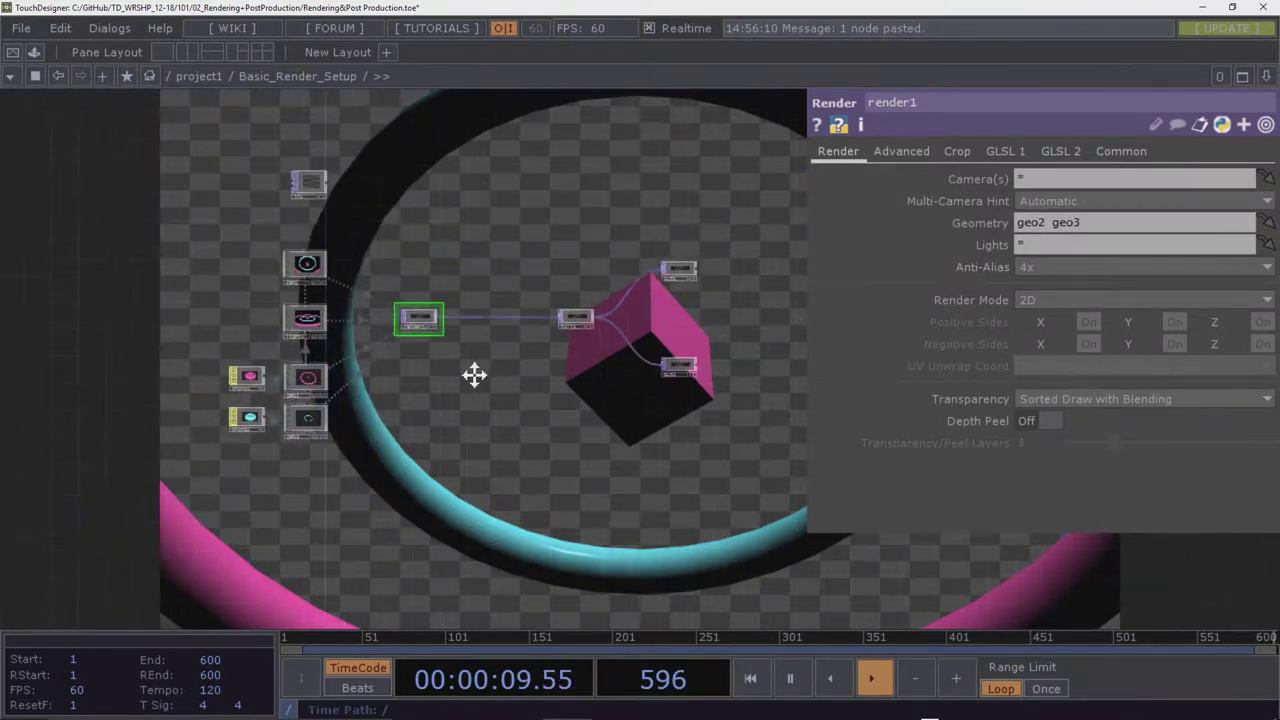
scroll(486, 294, "up", 8)
scroll(449, 272, "down", 5)
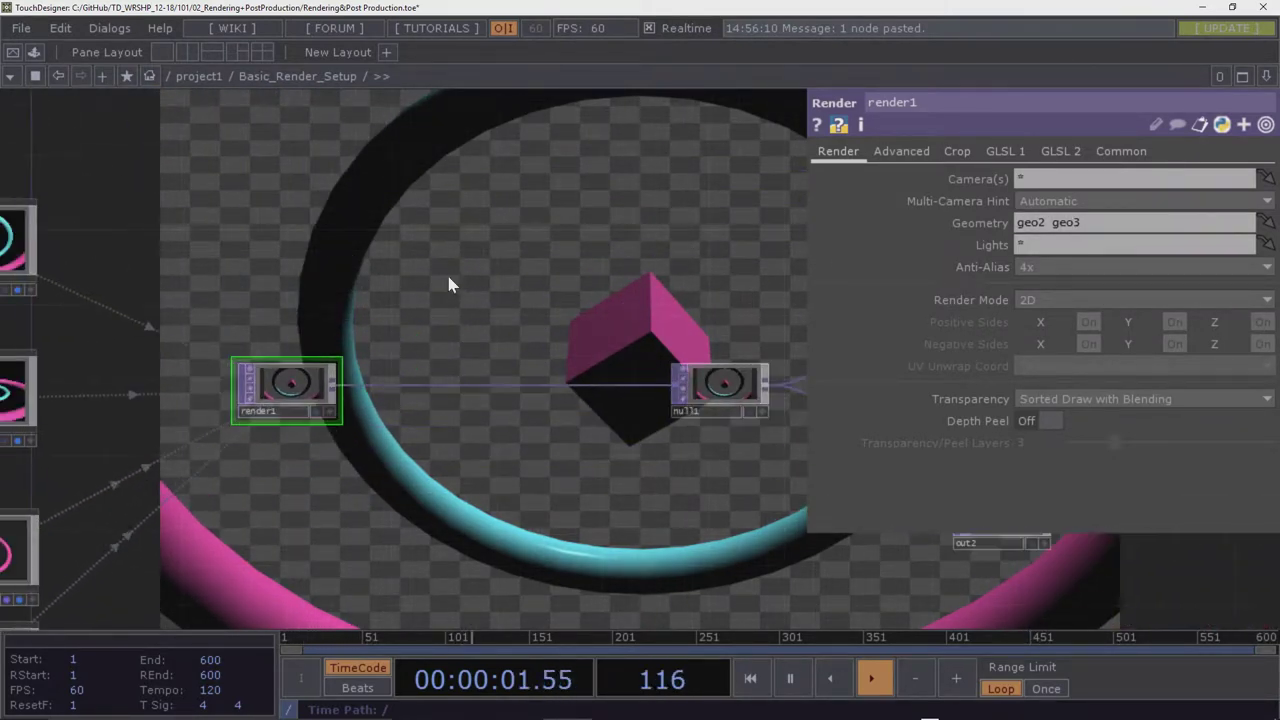
left_click_drag(457, 392, 436, 406)
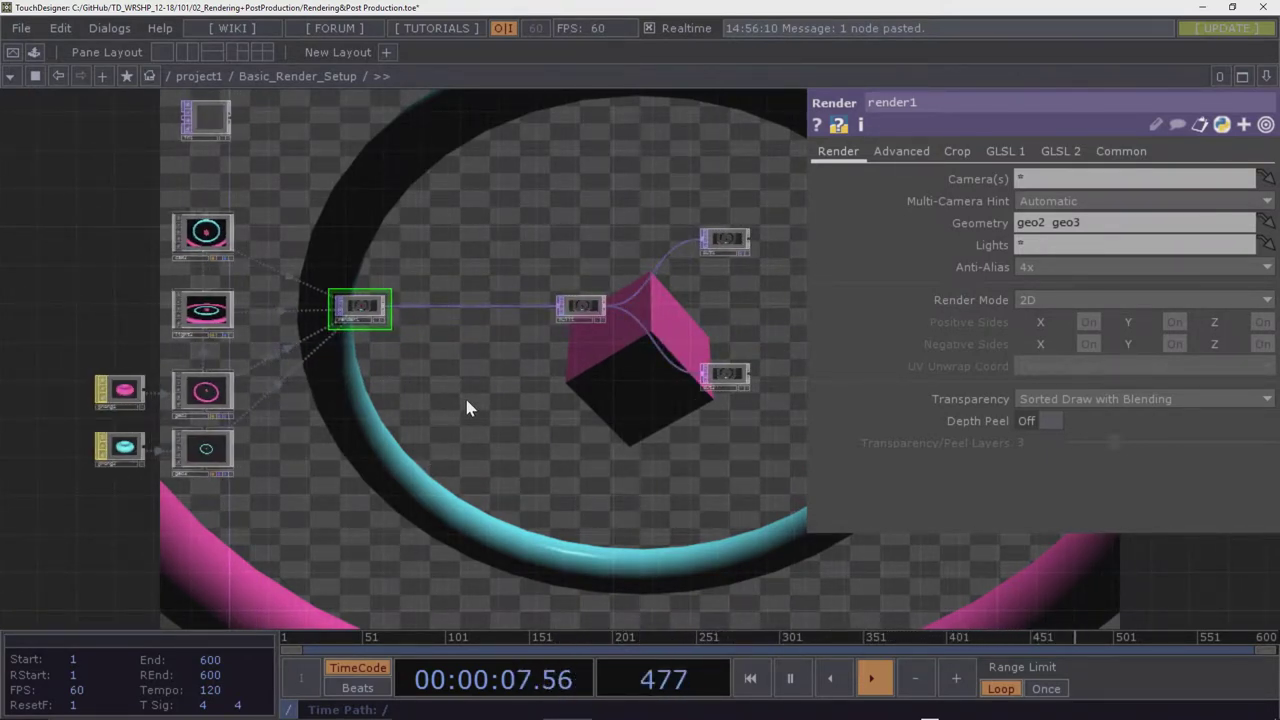
key("Tab")
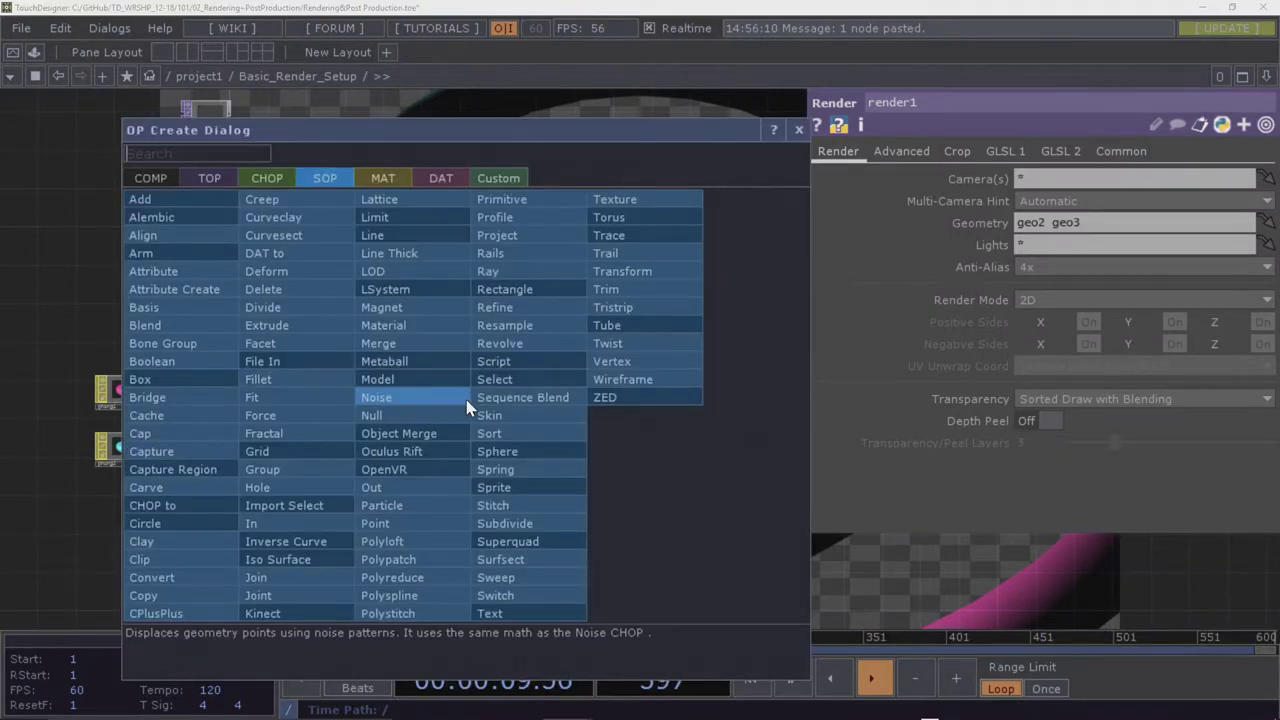
left_click(799, 130)
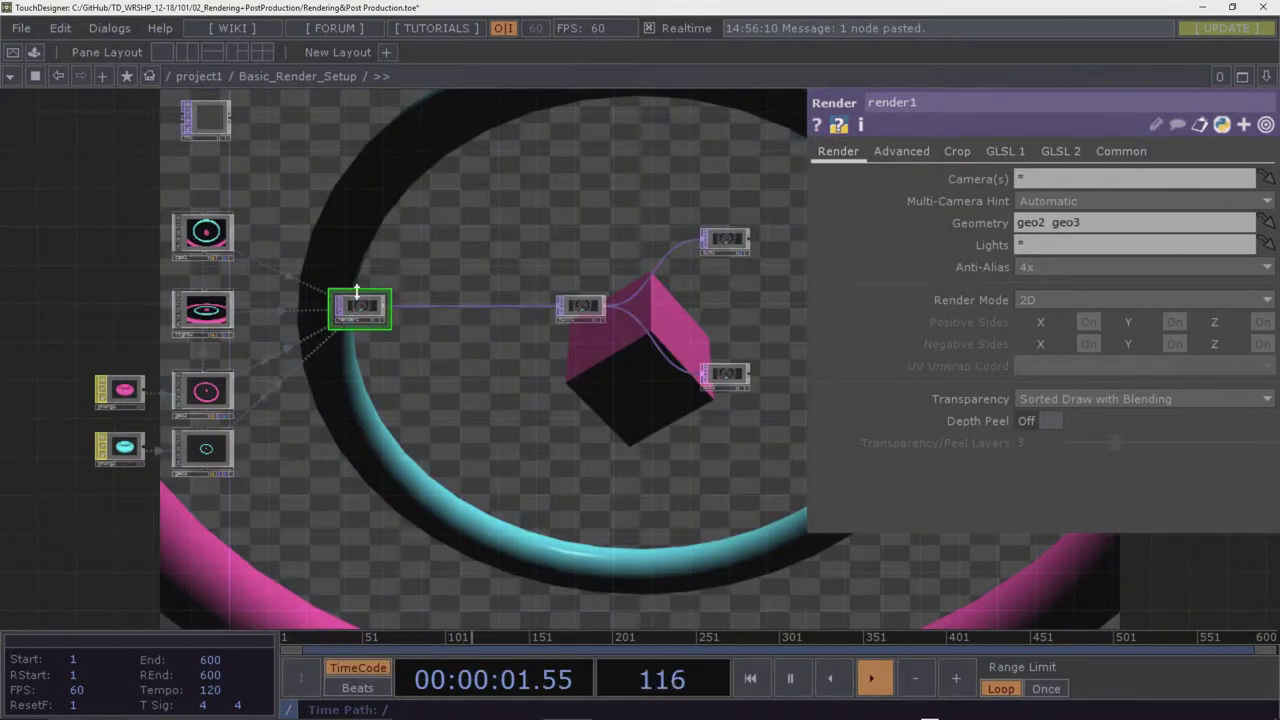
key("Tab")
left_click_drag(228, 26, 380, 79)
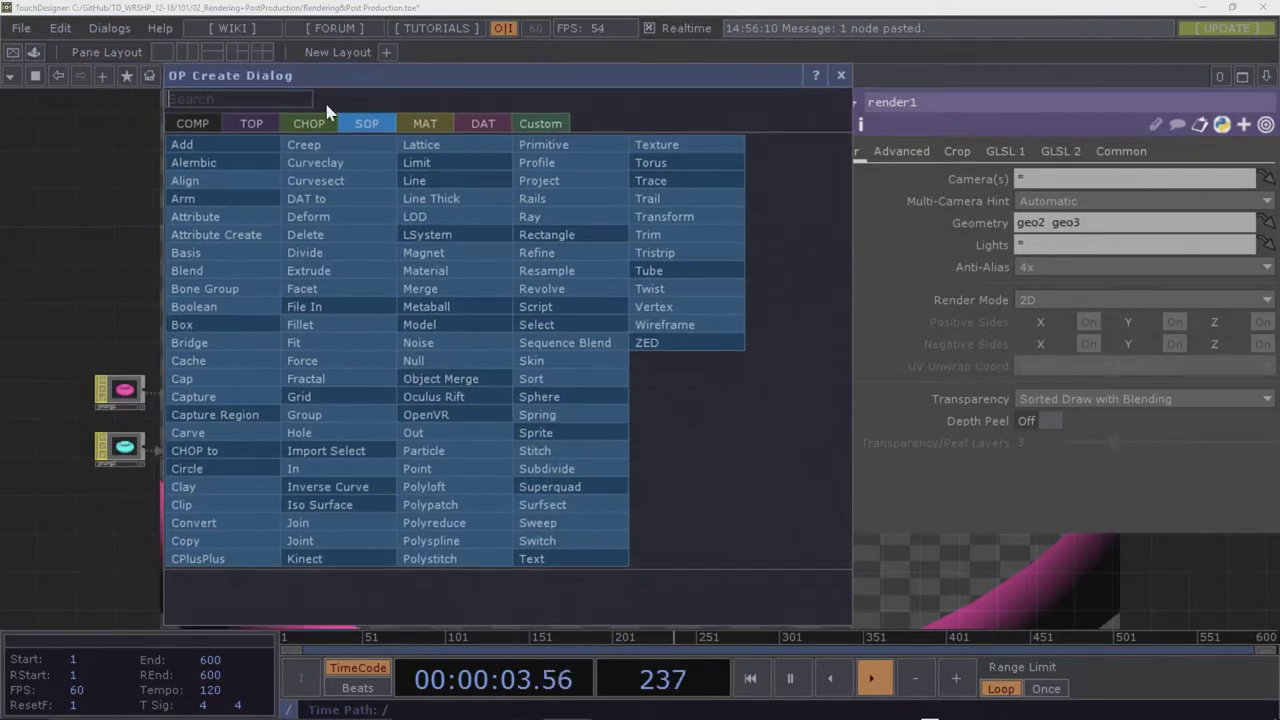
left_click(187, 123)
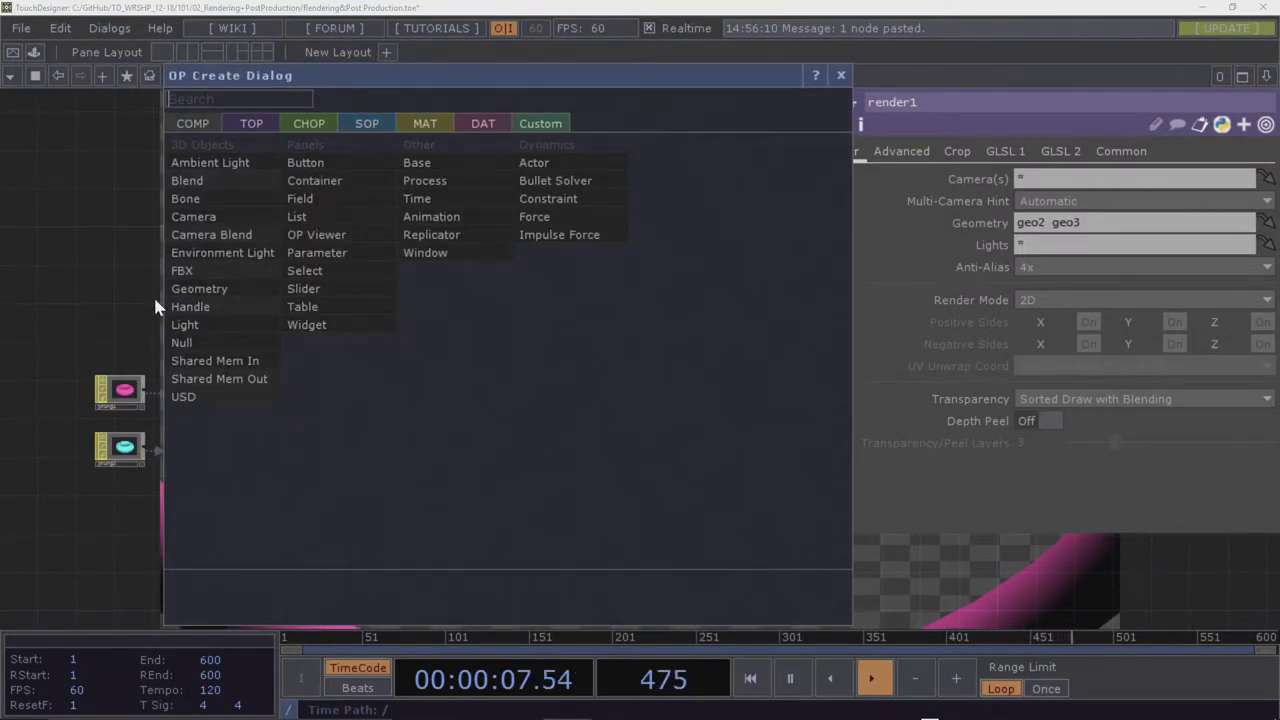
left_click(840, 75)
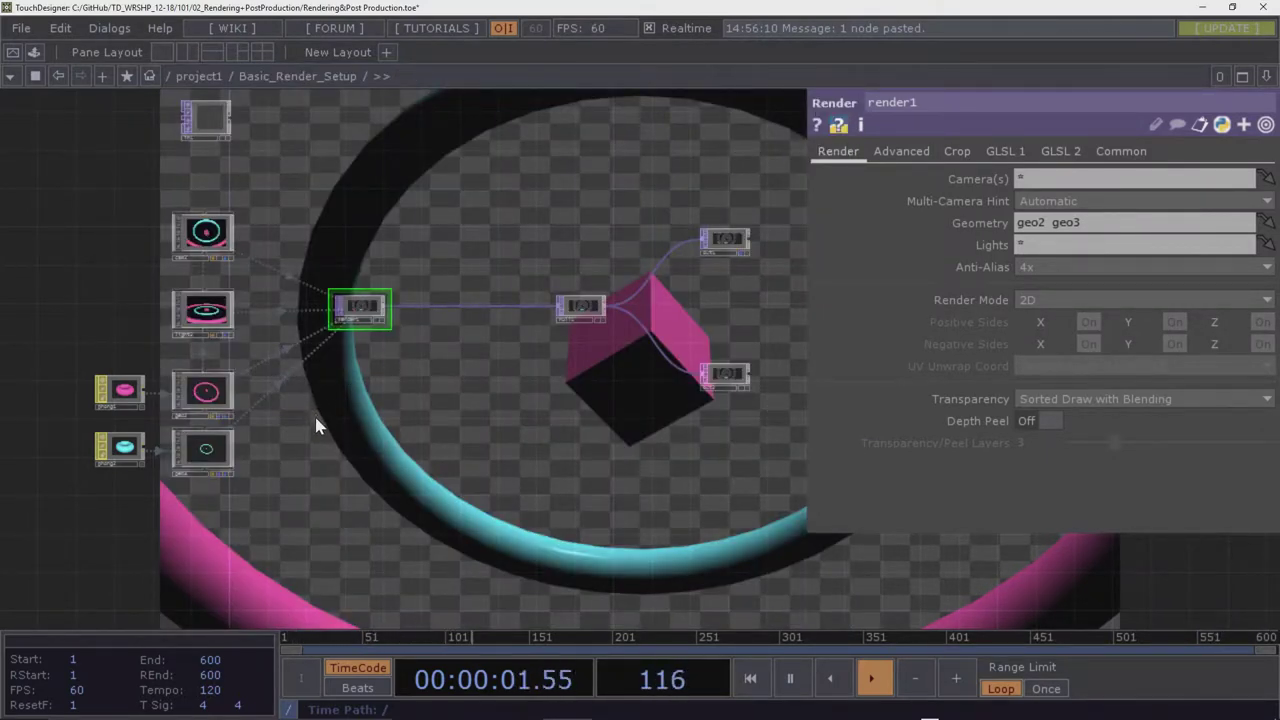
Inside geo3, add a Sphere SOP and place it directly below box1
double_click(206, 448)
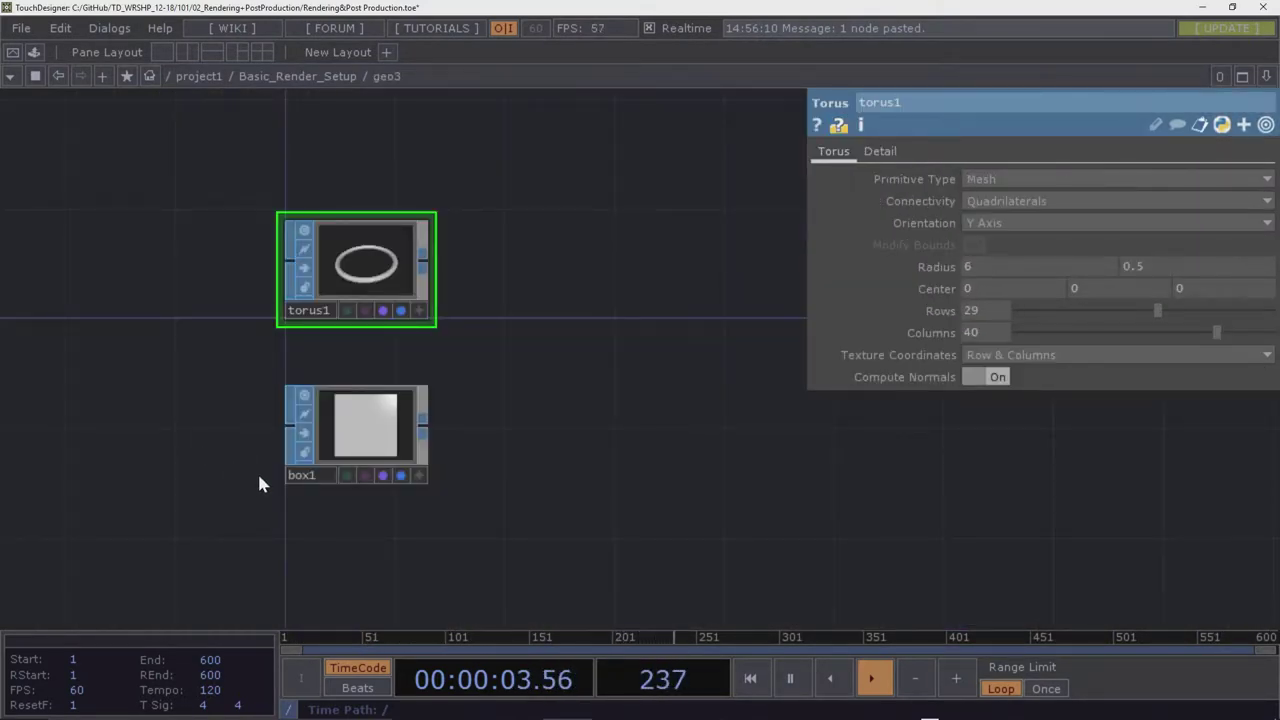
scroll(508, 380, "down", 3)
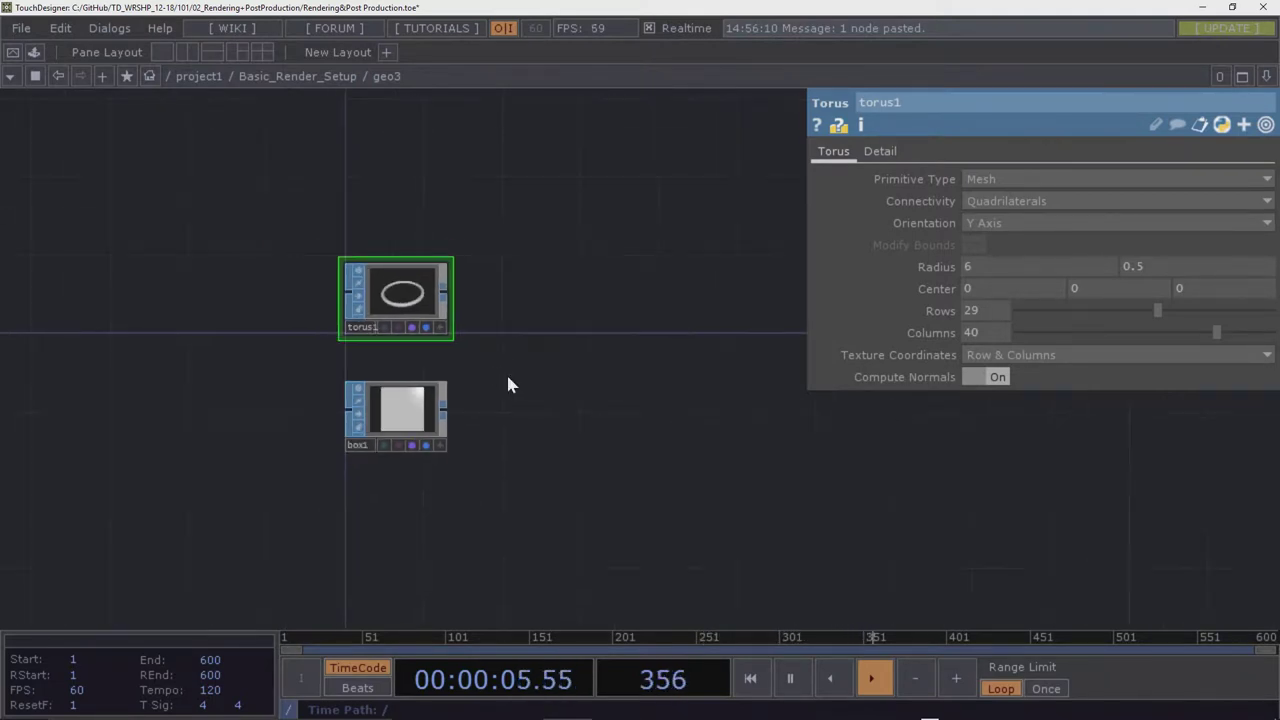
left_click_drag(580, 449, 565, 451)
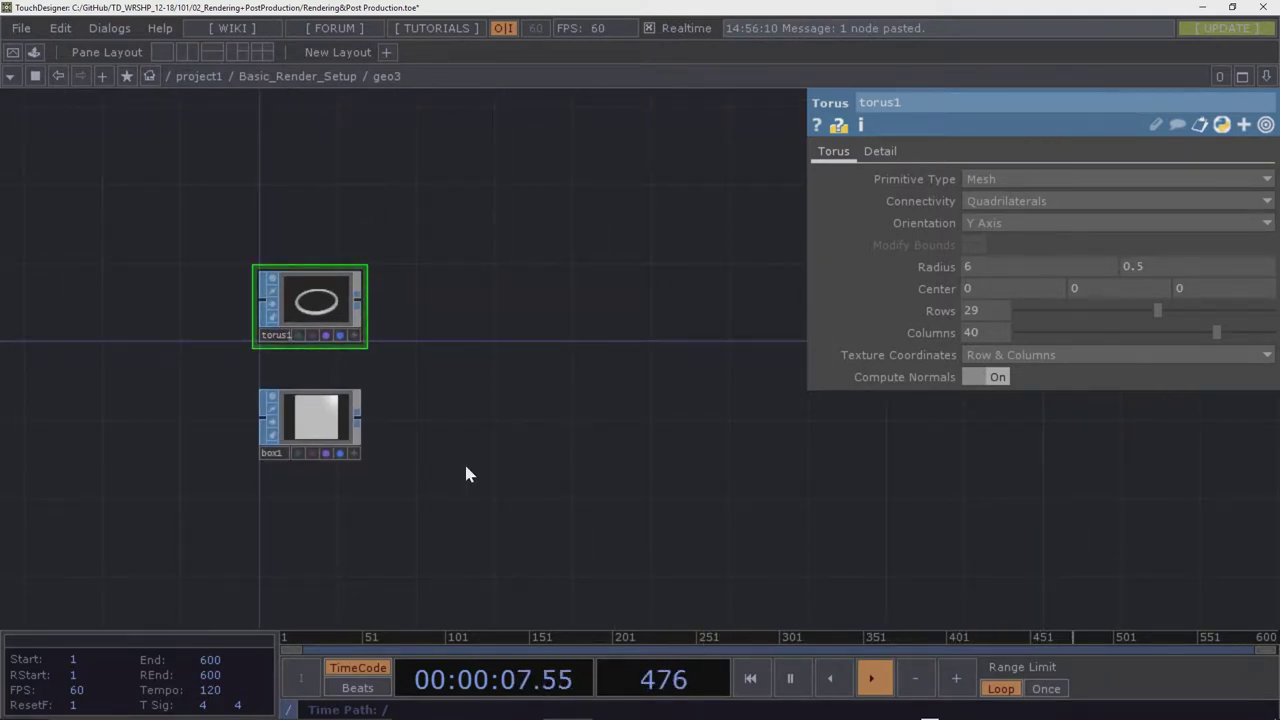
left_click_drag(335, 528, 341, 476)
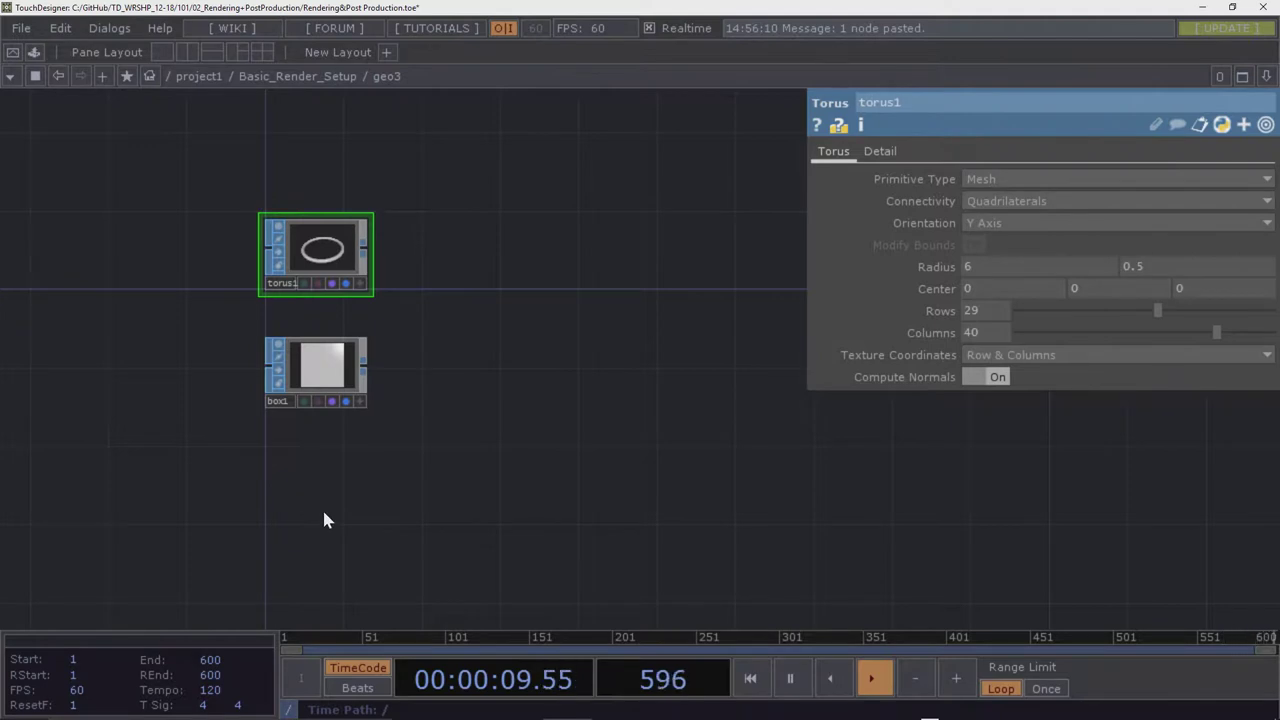
key("Tab")
left_click(203, 217)
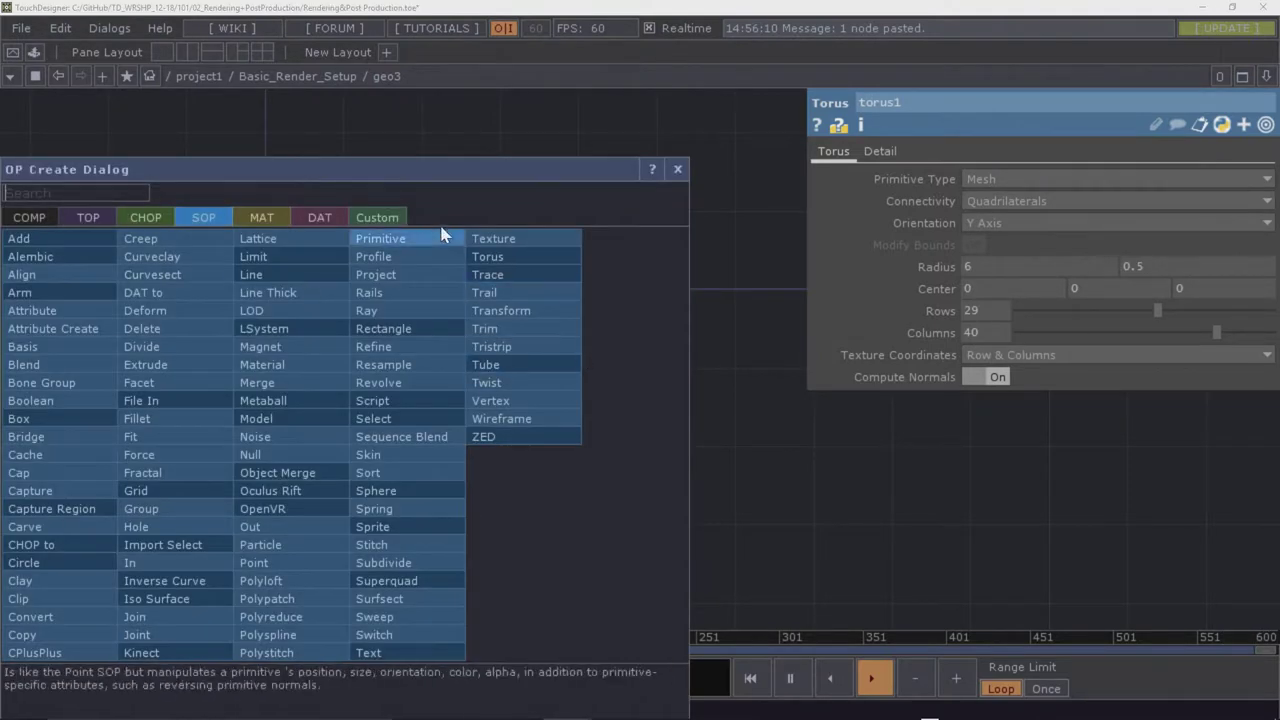
left_click_drag(290, 169, 396, 101)
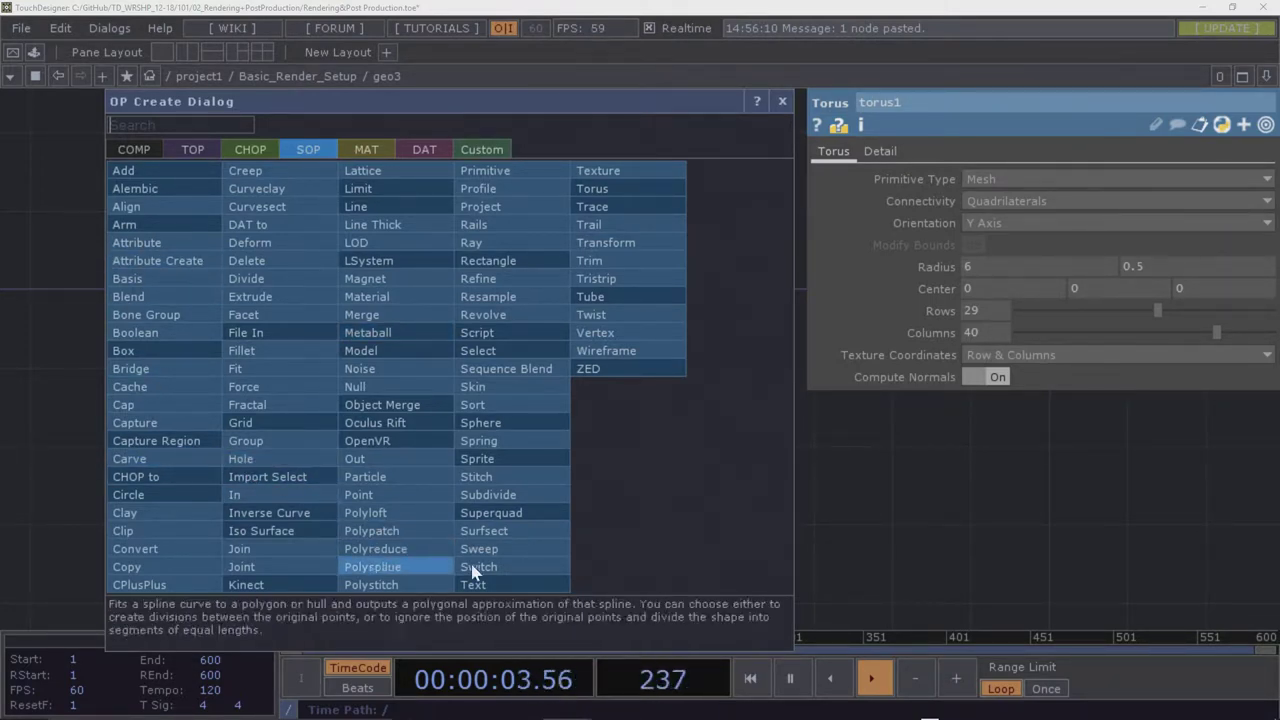
left_click(488, 424)
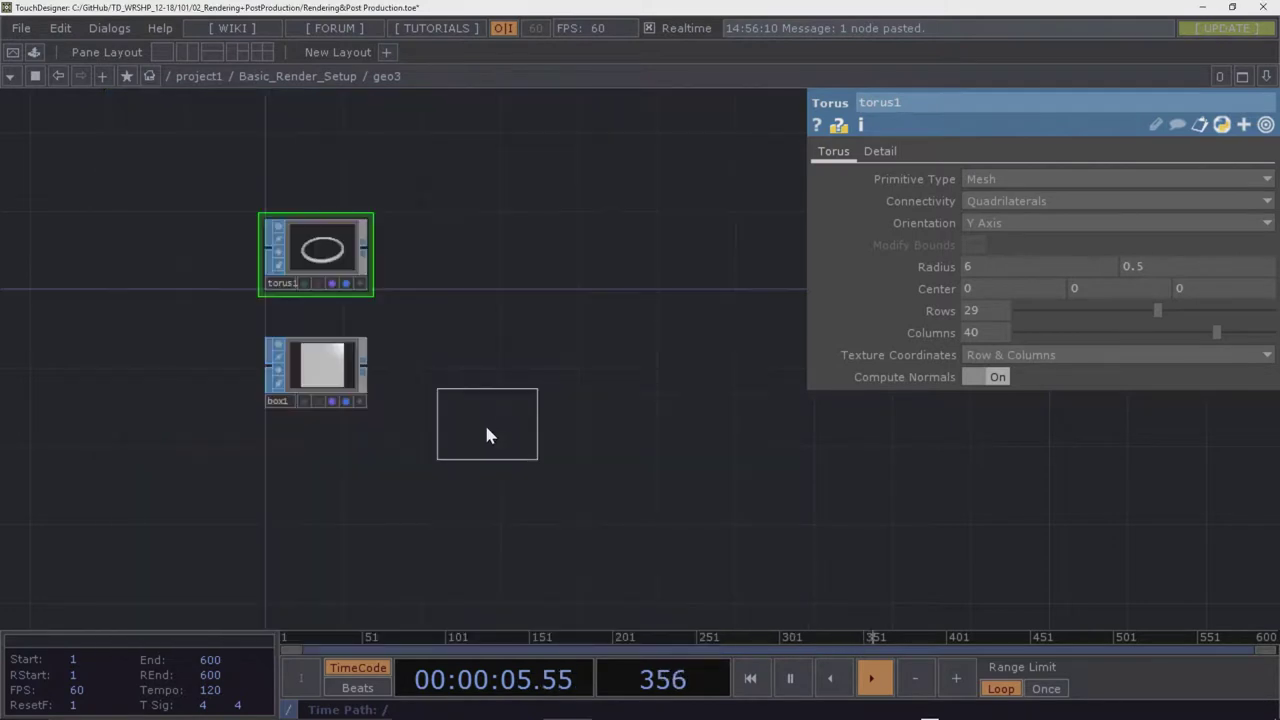
left_click(322, 470)
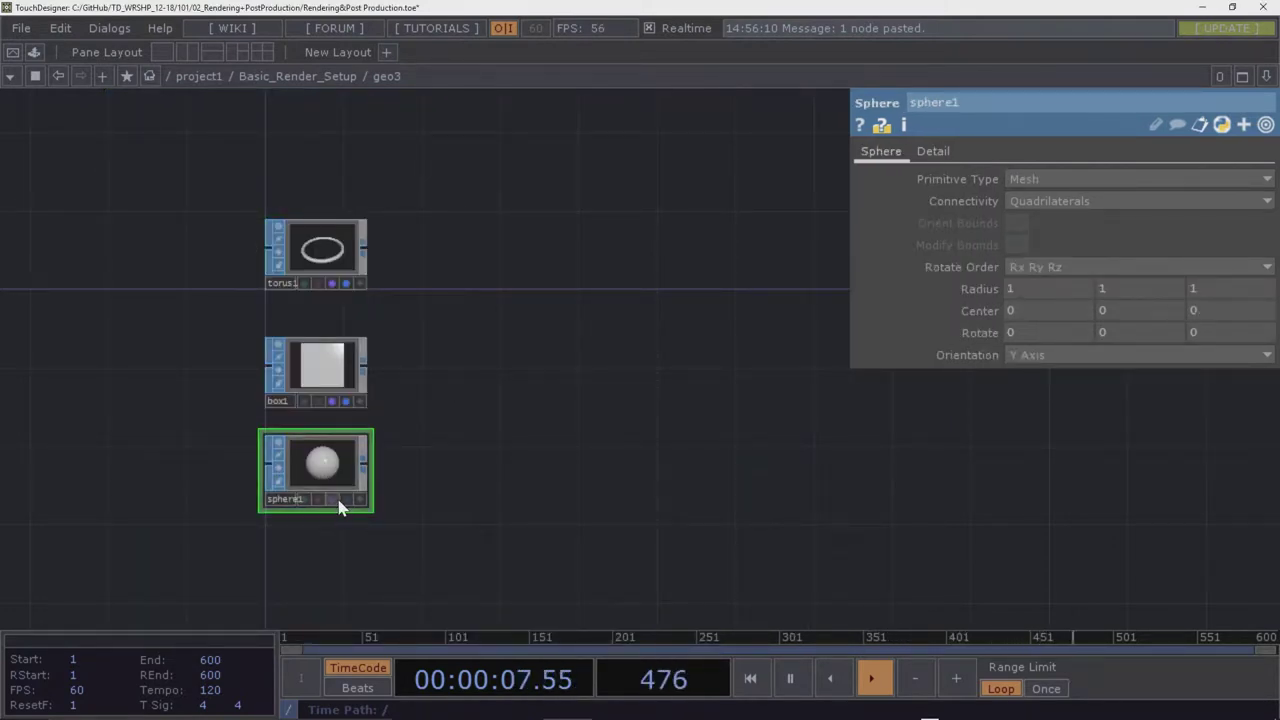
Enable the render and display flags on sphere1 inside geo3, and return to the Basic_Render_Setup network
left_click(332, 499)
left_click(346, 499)
left_click(280, 77)
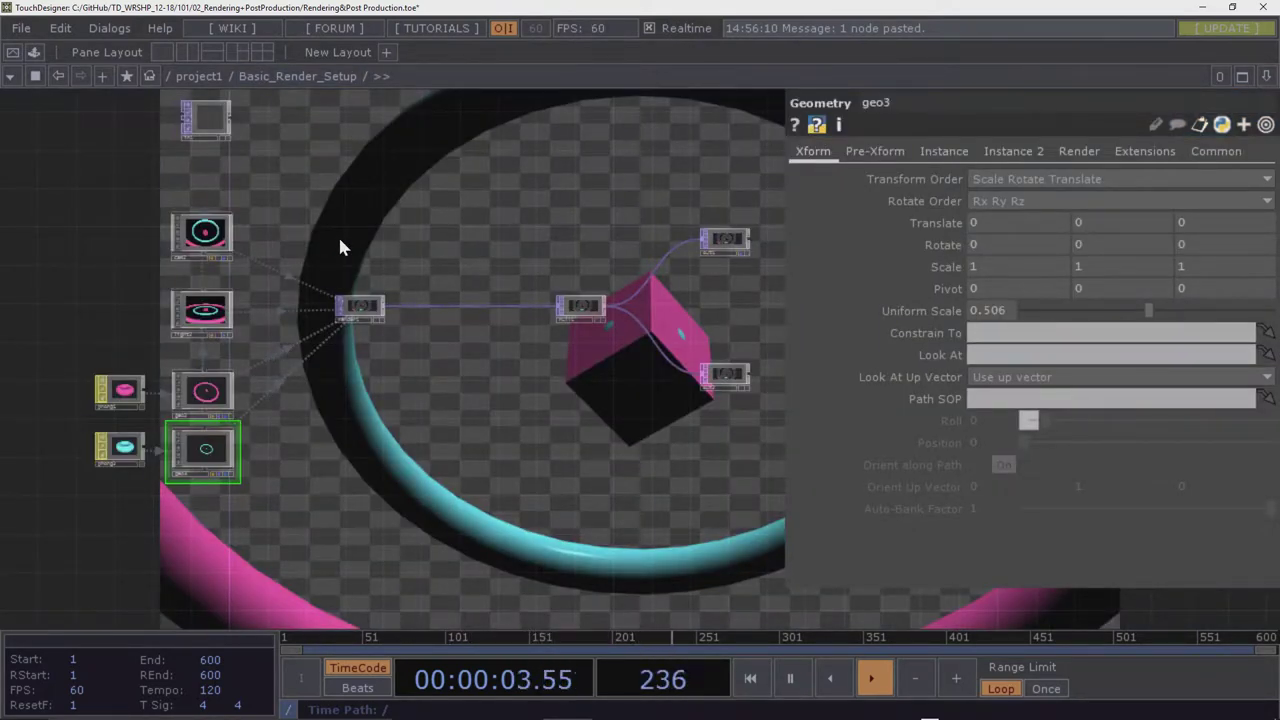
scroll(340, 245, "down", 3)
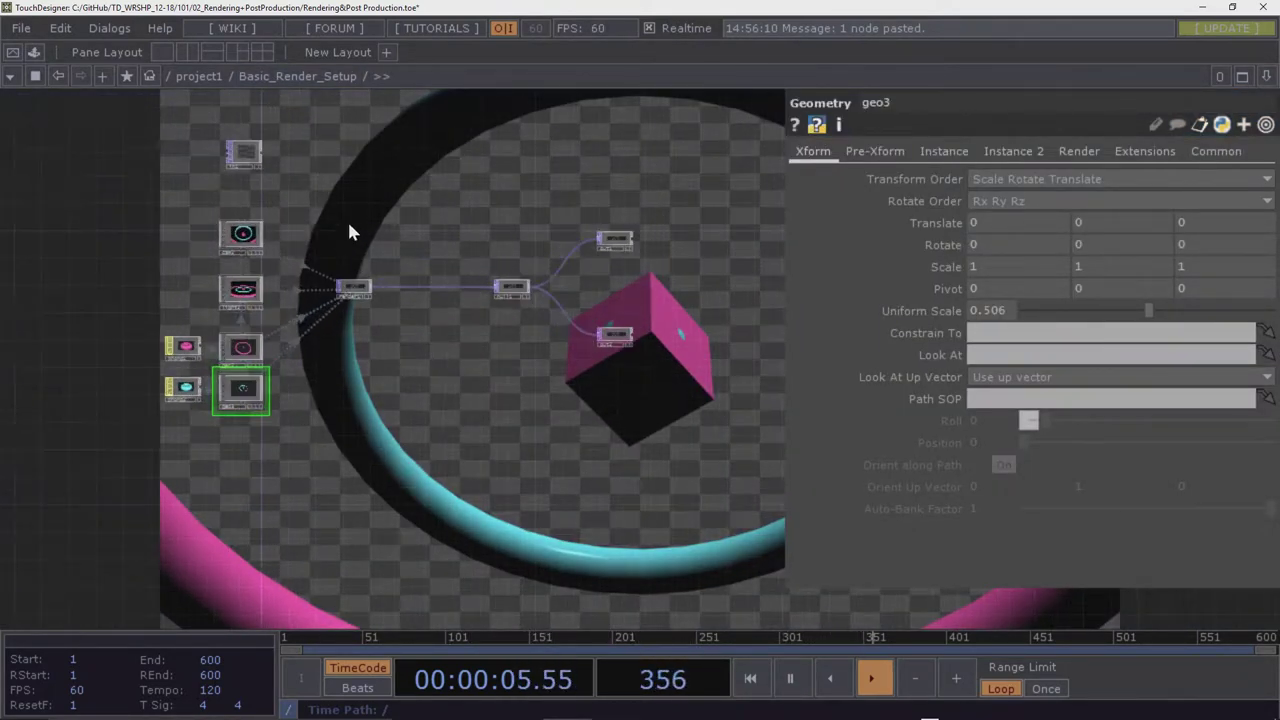
scroll(350, 255, "up", 3)
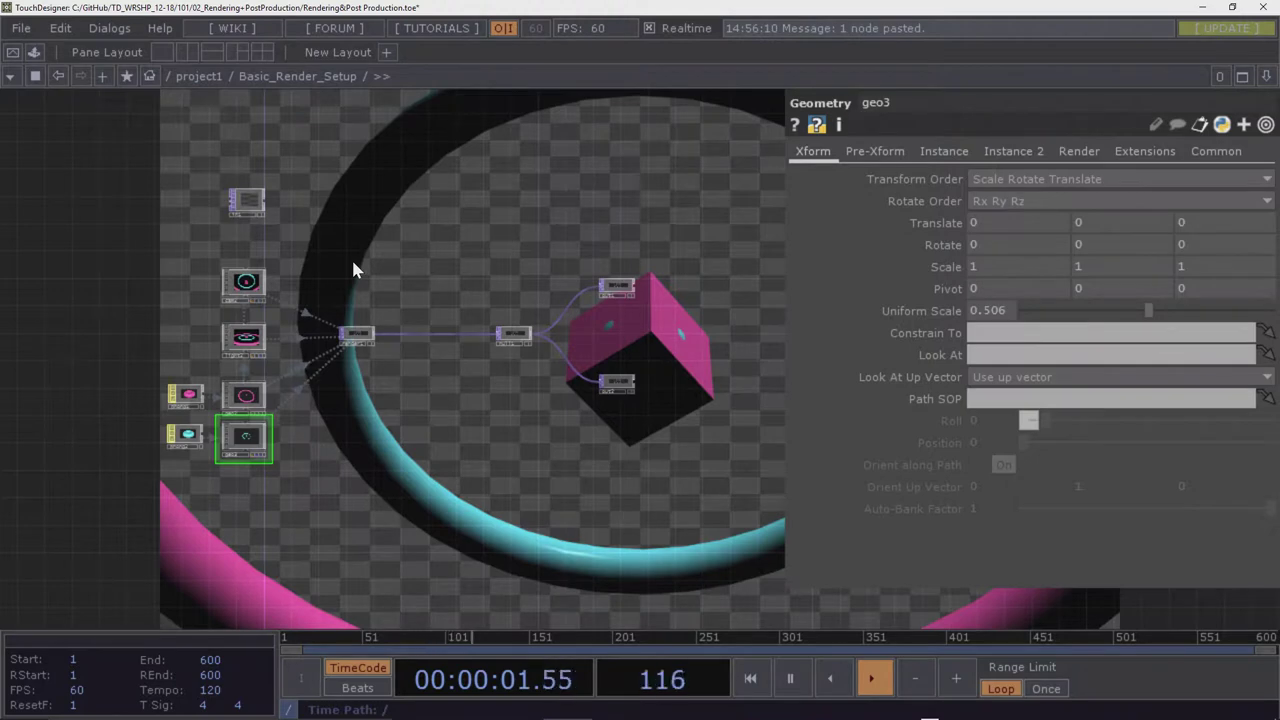
Open a file explorer window beside the network and browse to the GitHub folder on the C: drive
key("super+e")
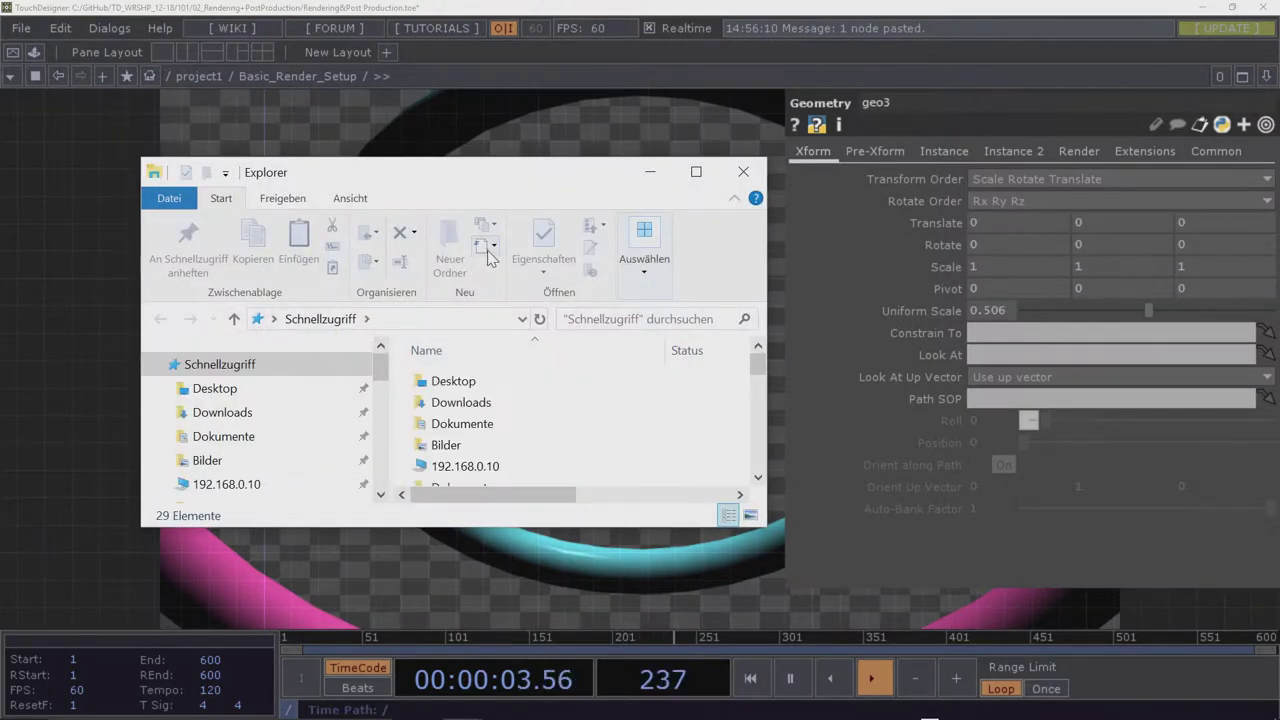
left_click_drag(490, 181, 877, 134)
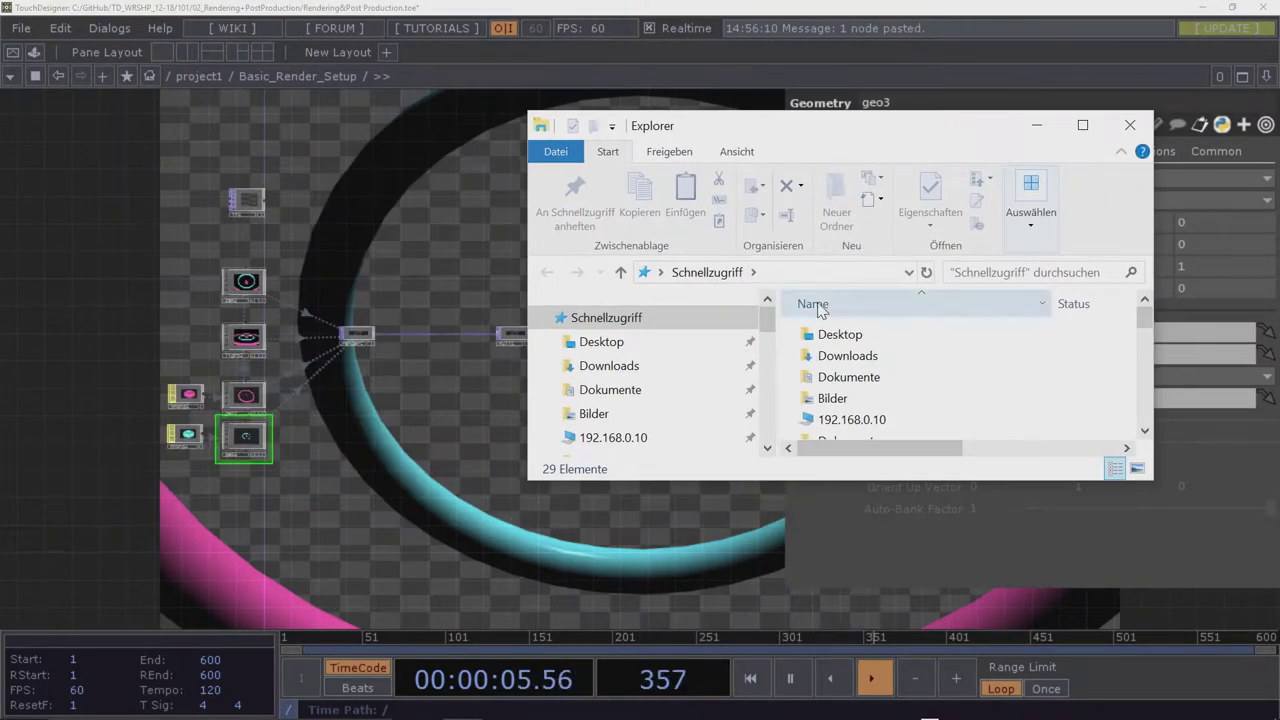
left_click_drag(767, 320, 770, 425)
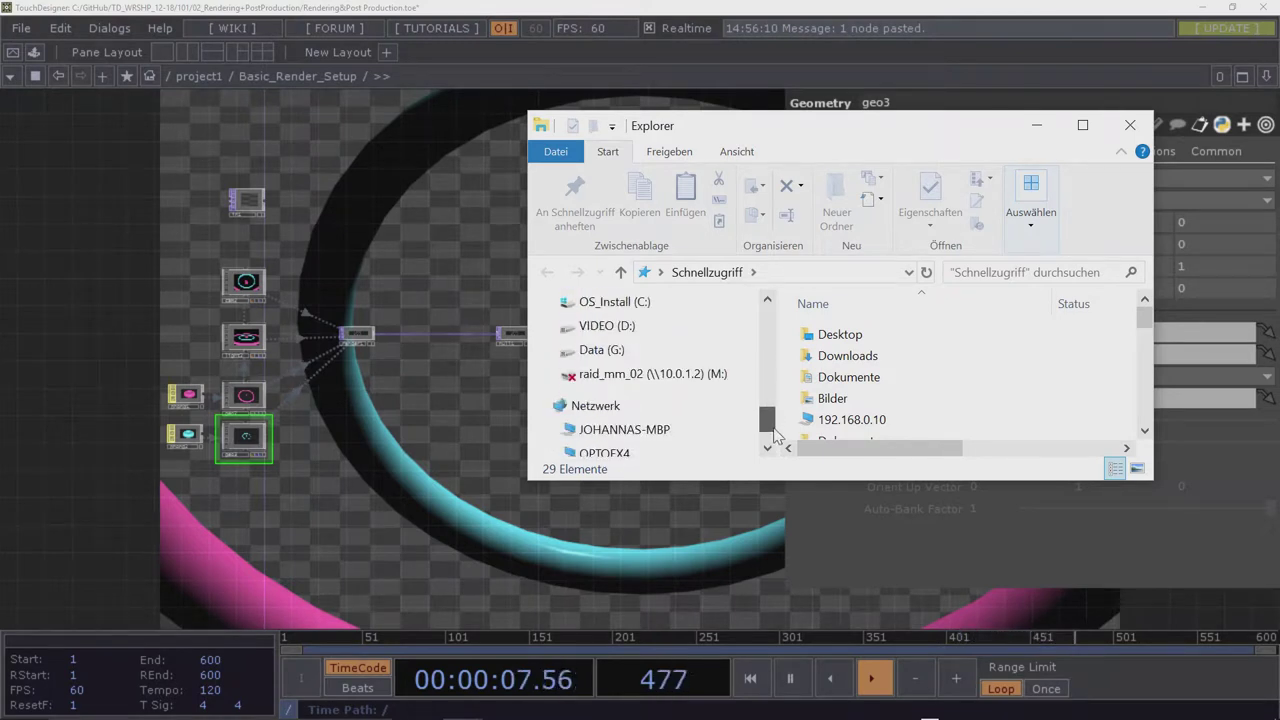
left_click(614, 302)
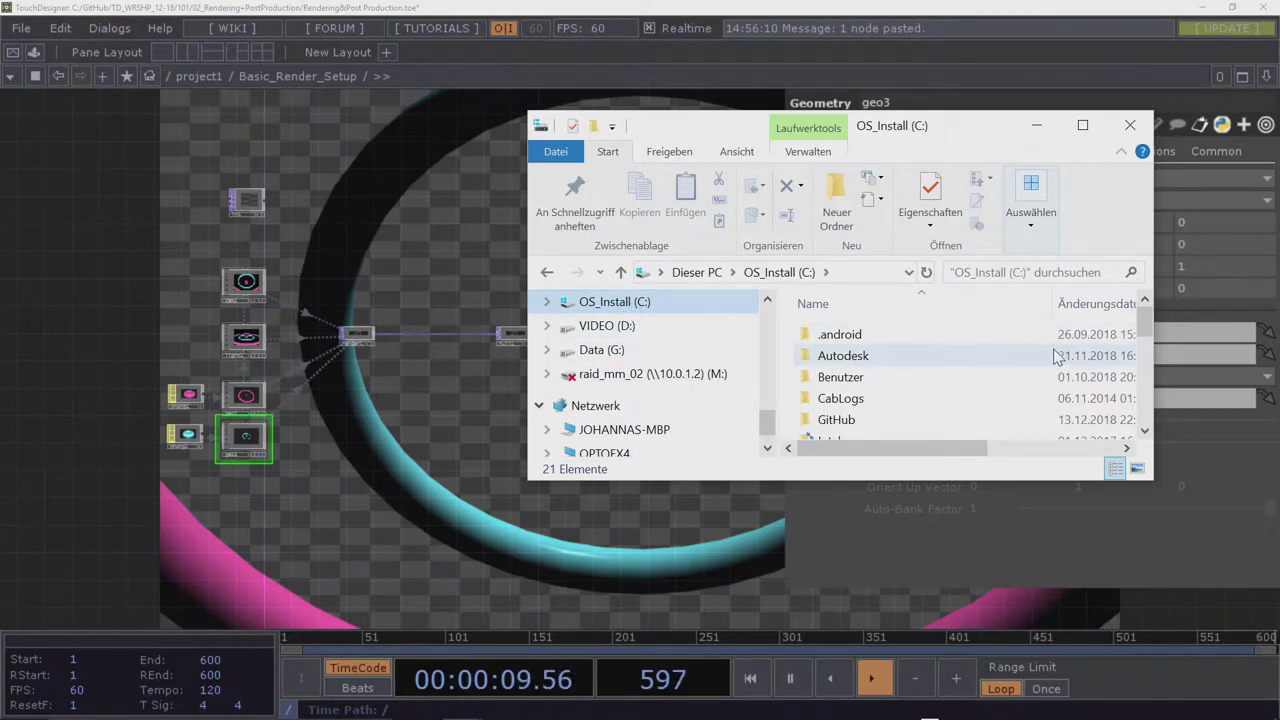
scroll(1146, 330, "down", 1)
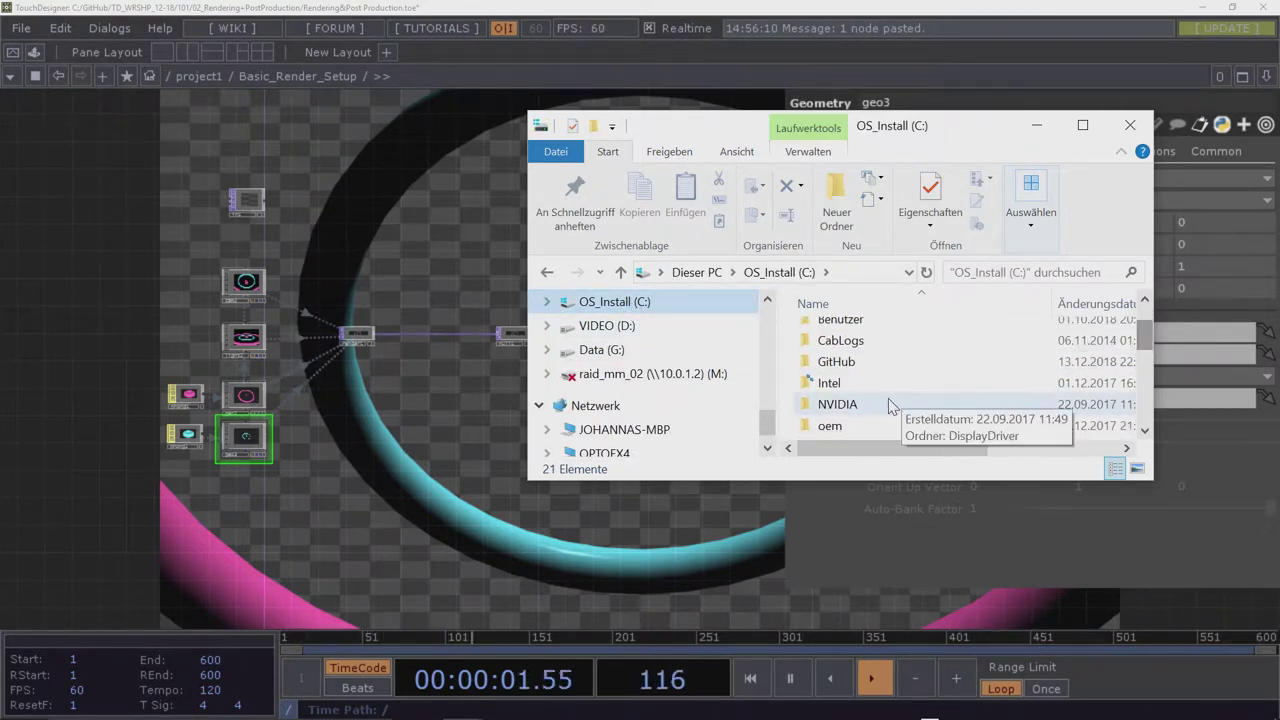
double_click(852, 372)
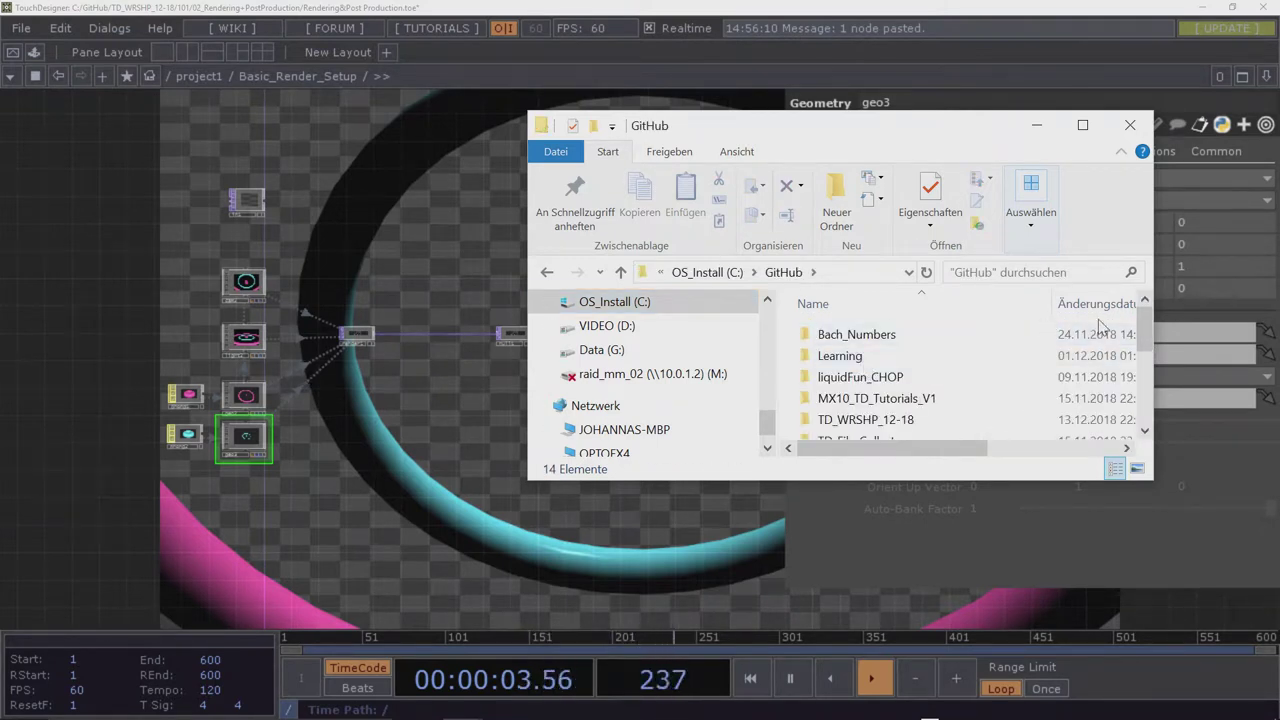
Browse to TD_WRSHP_12-18/101/02_Rendering+PostProduction and select the CAR.fbx file
scroll(1147, 342, "down", 1)
mouse_move(1146, 342)
left_mouse_down()
mouse_move(1160, 418)
mouse_move(1146, 354)
left_mouse_up()
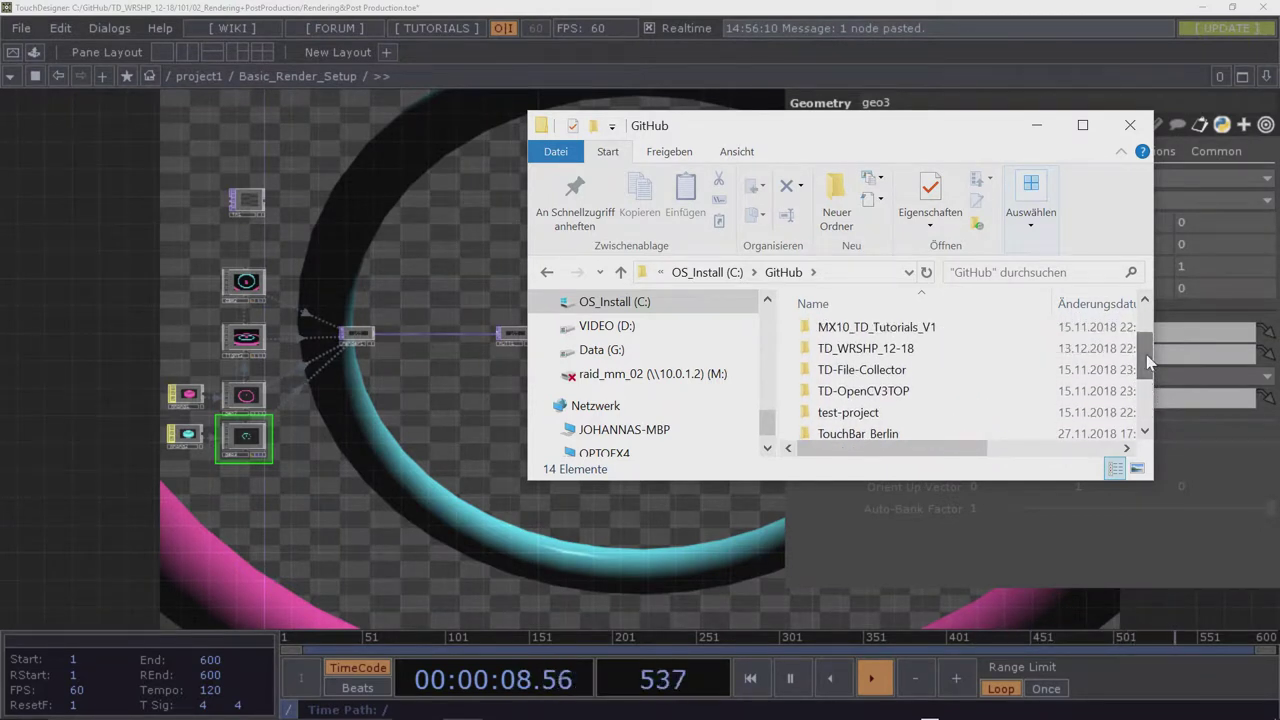
double_click(886, 349)
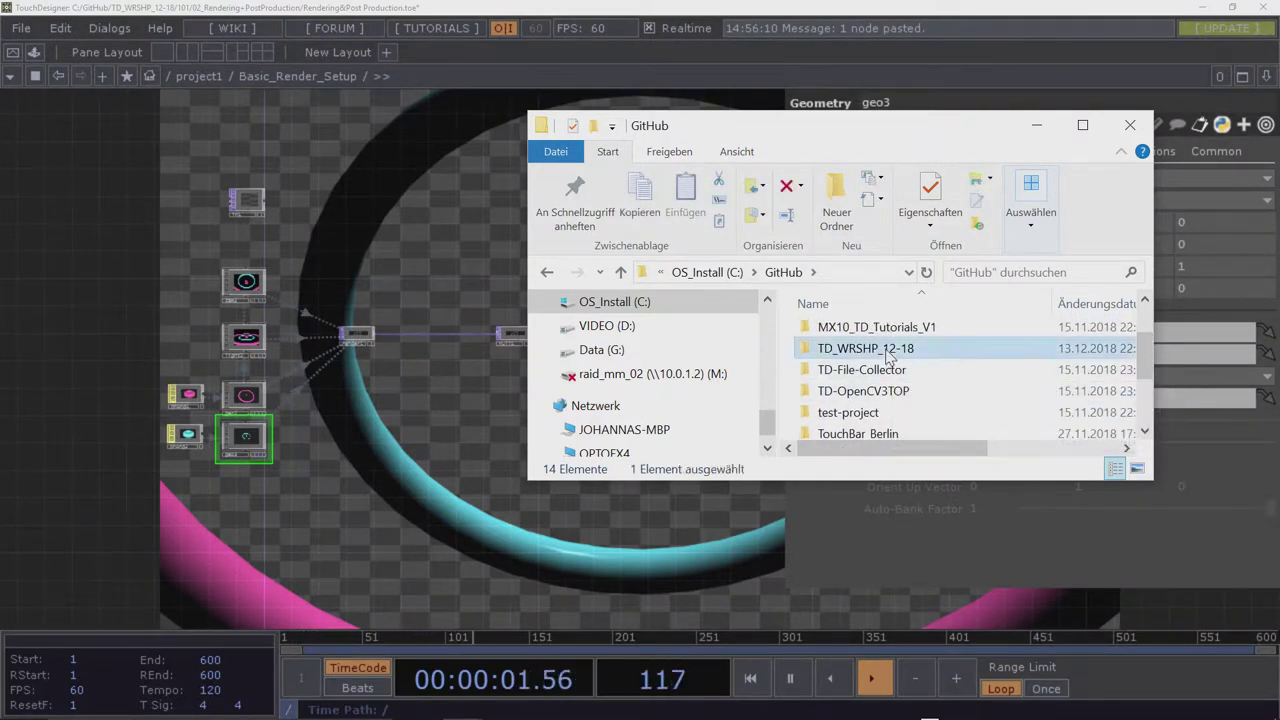
double_click(876, 359)
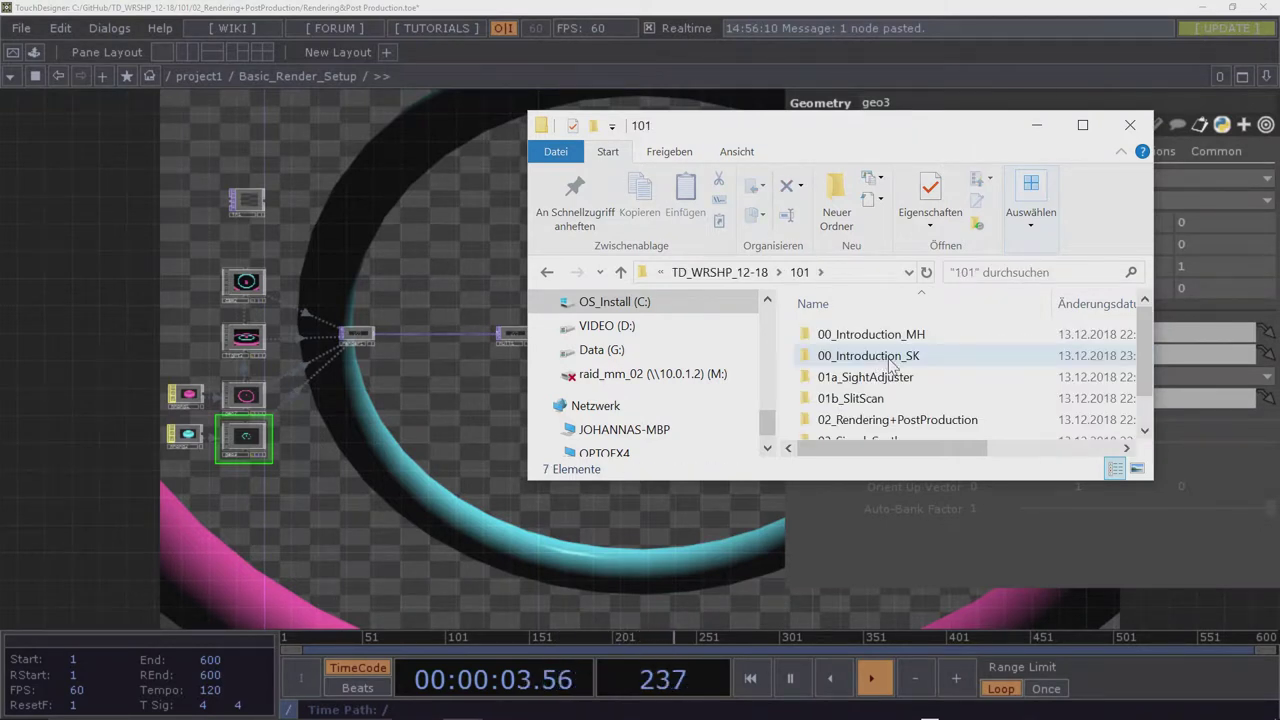
scroll(895, 383, "down", 1)
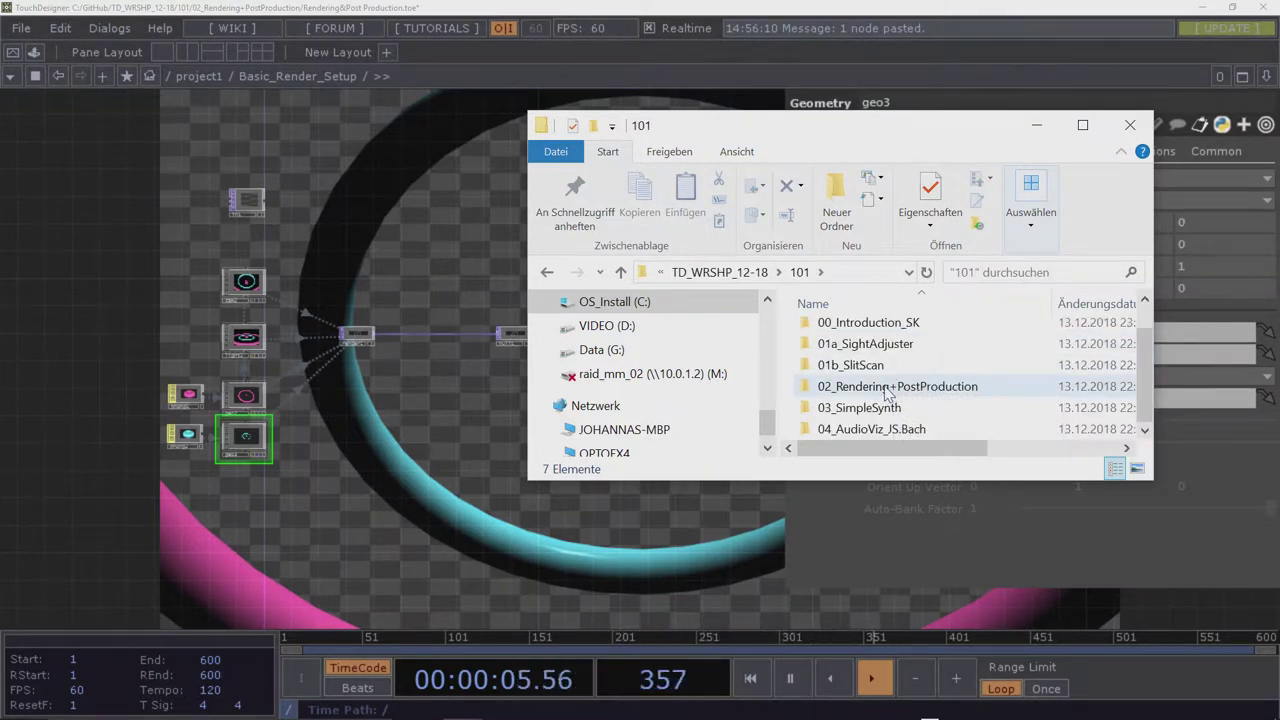
double_click(888, 388)
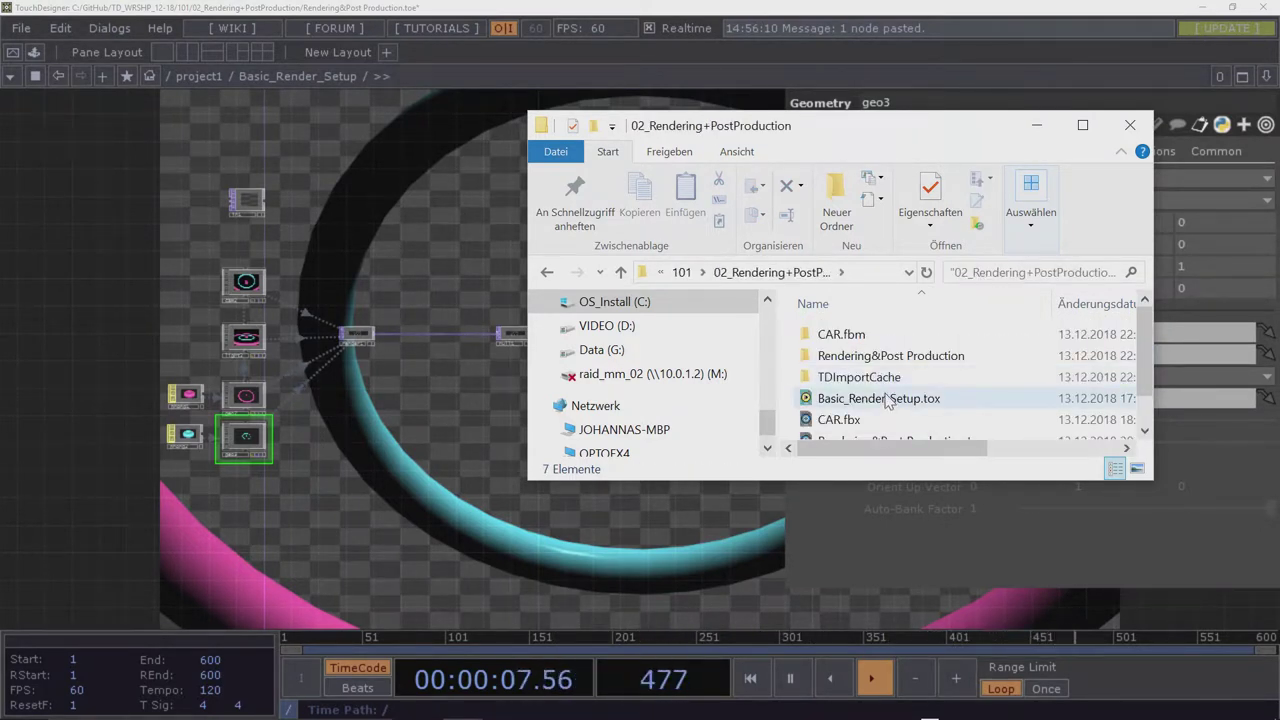
scroll(885, 393, "down", 1)
left_click(878, 391)
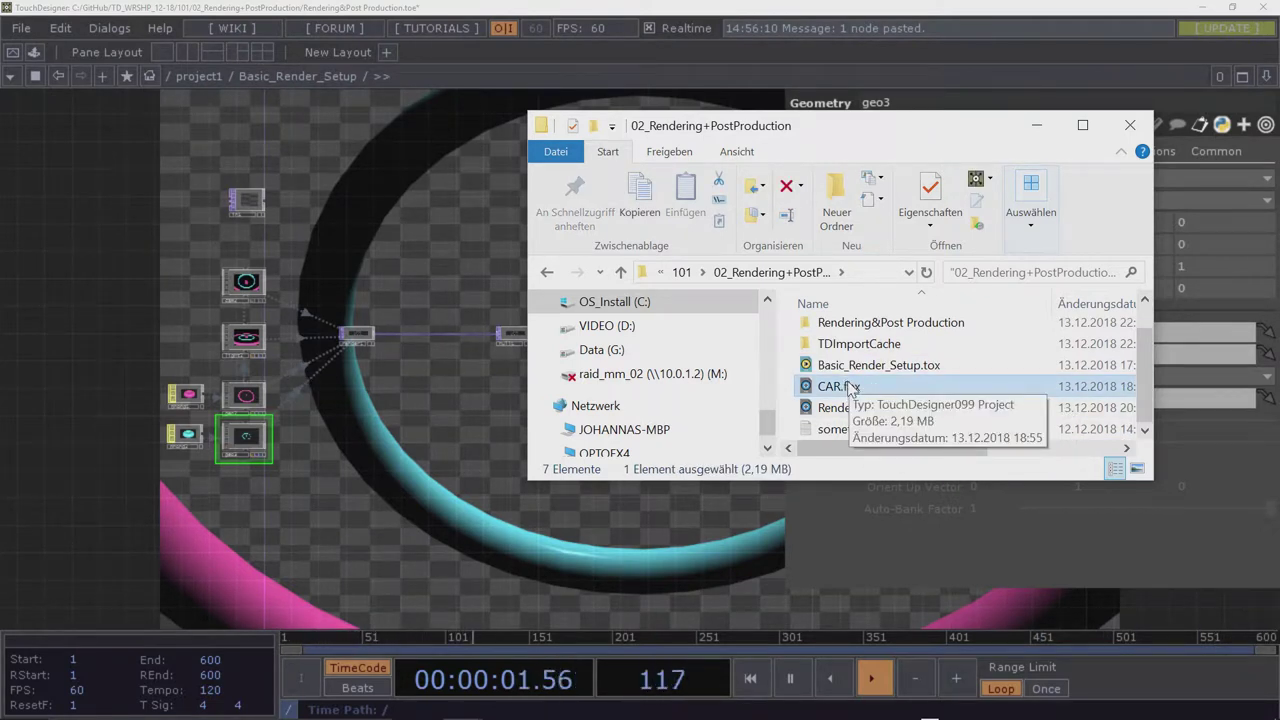
left_click_drag(180, 150, 150, 100)
scroll(571, 304, "up", 5)
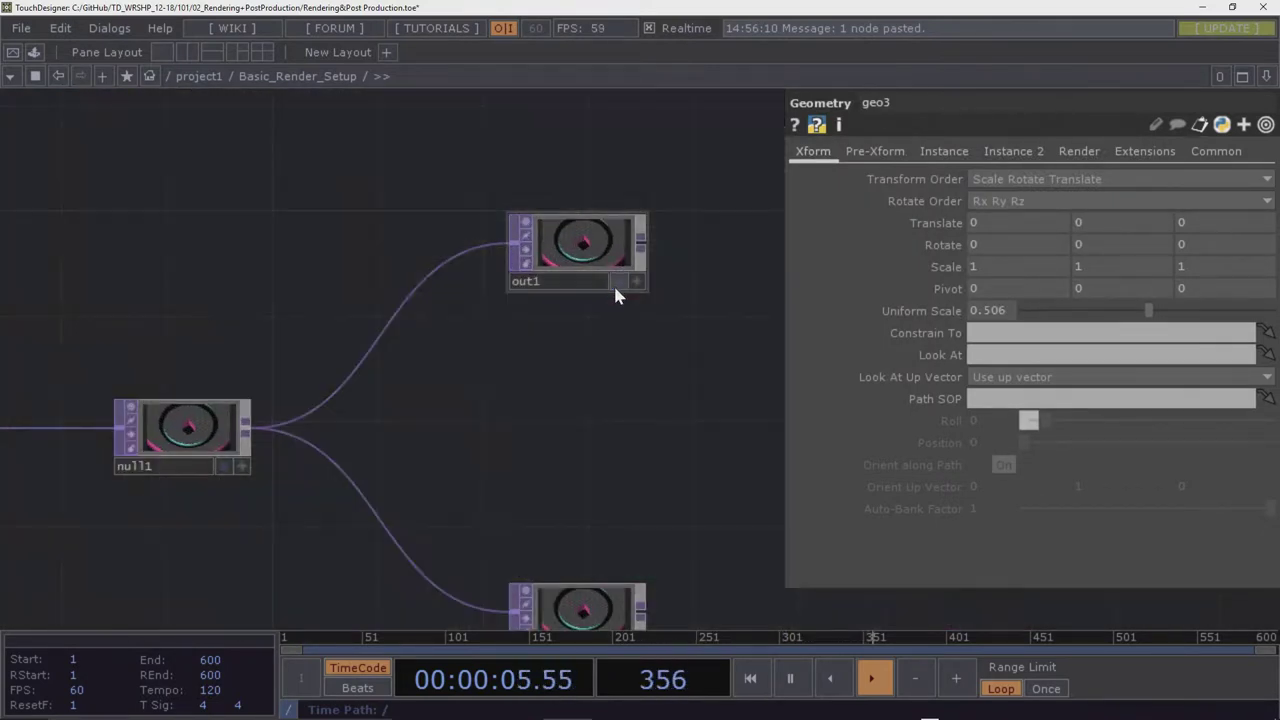
scroll(600, 330, "down", 3)
scroll(590, 366, "down", 5)
left_click_drag(595, 312, 352, 491)
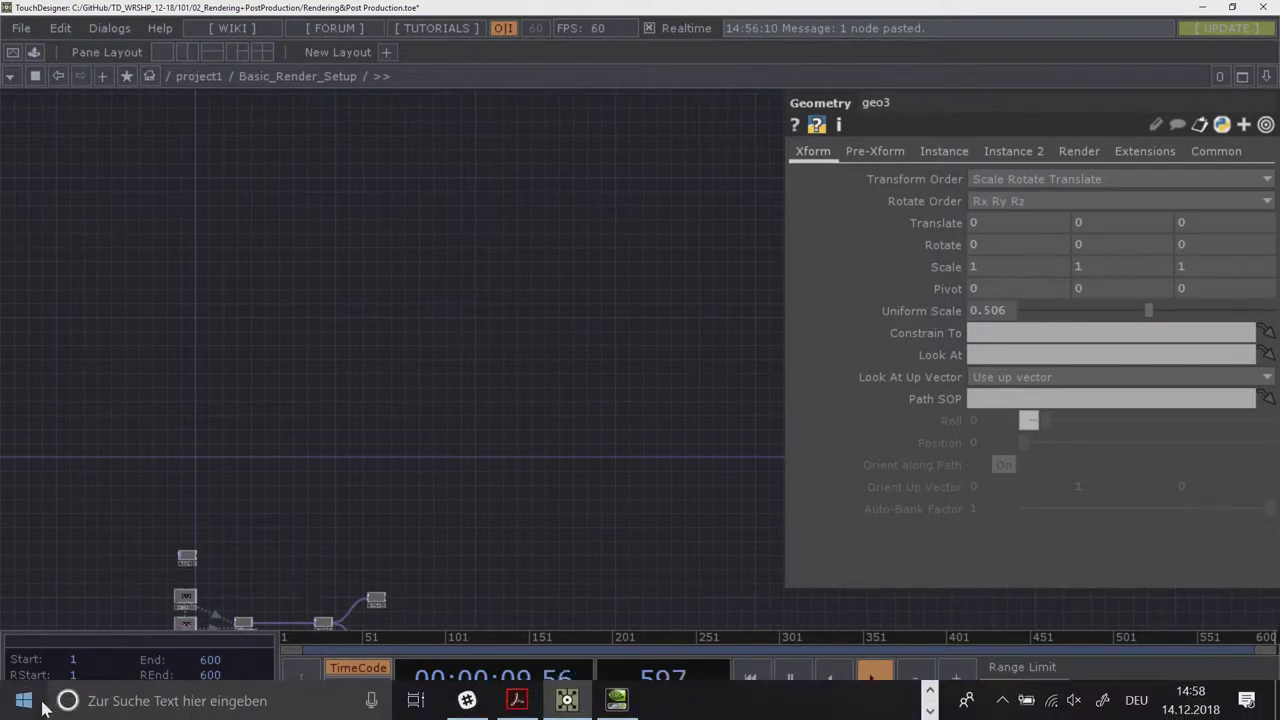
Try to find the 3D Paint program through the Windows search
left_click(105, 701)
type("3")
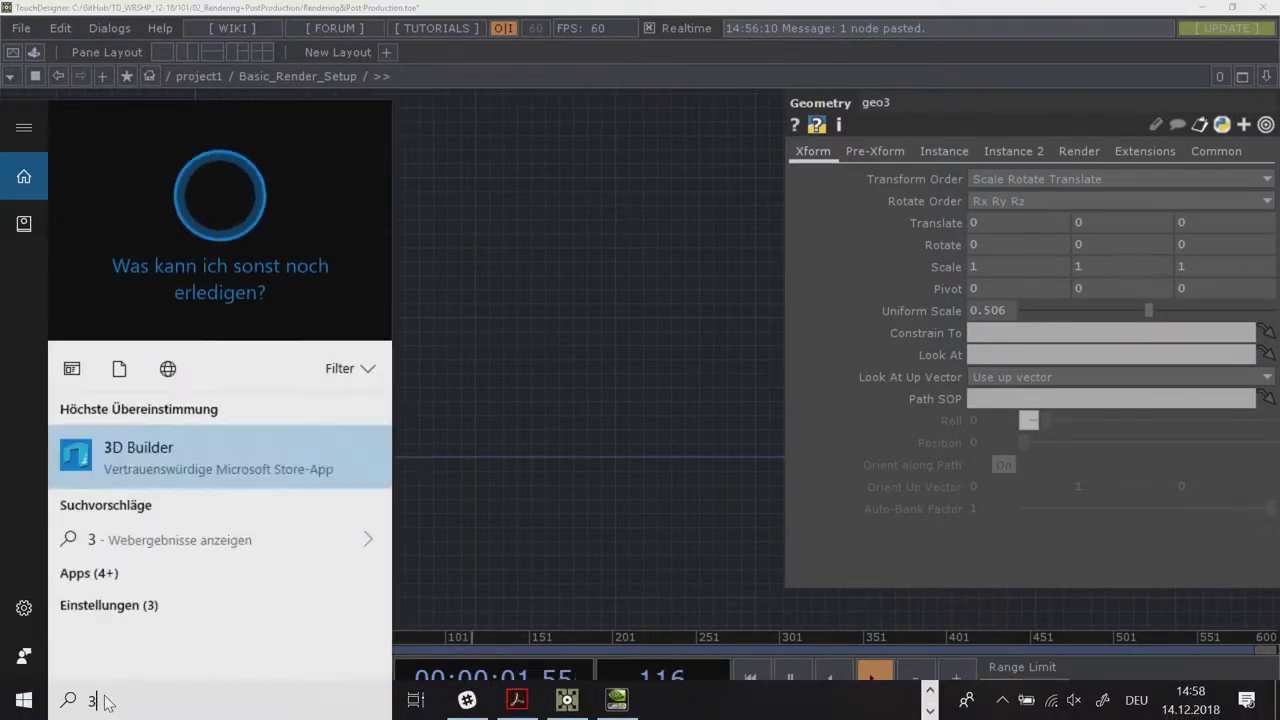
type("d pi")
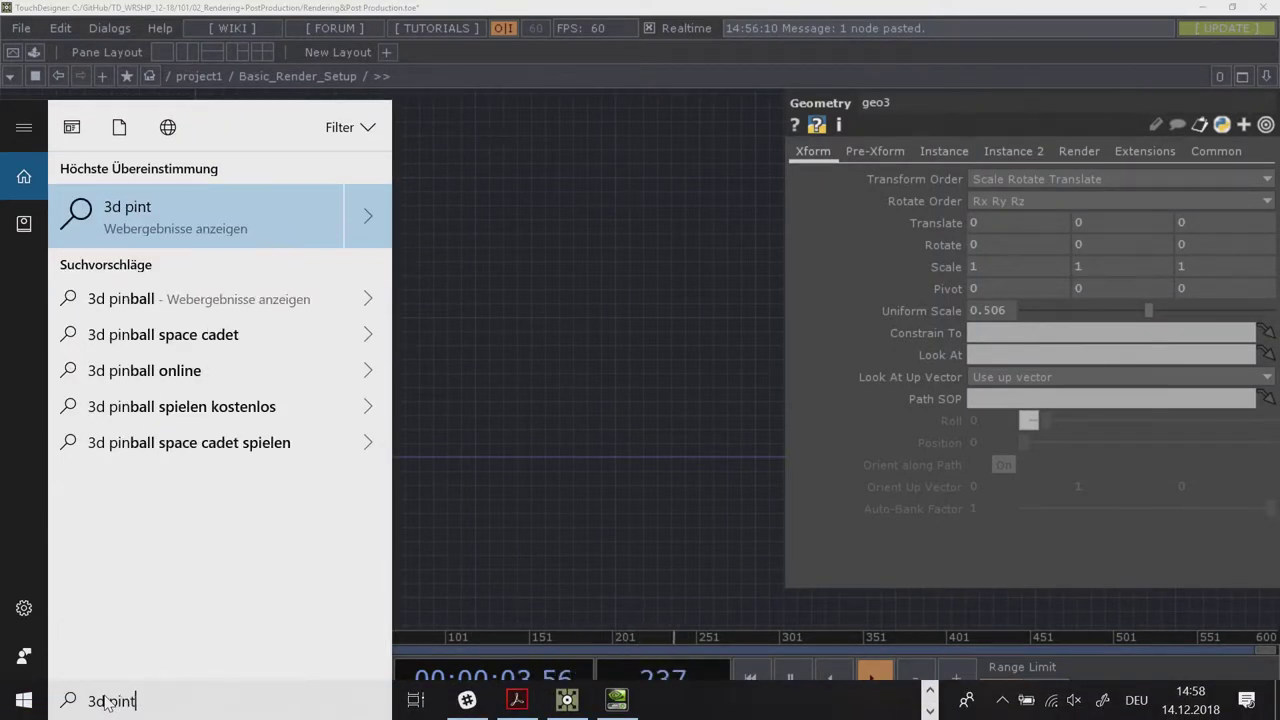
key("BackSpace")
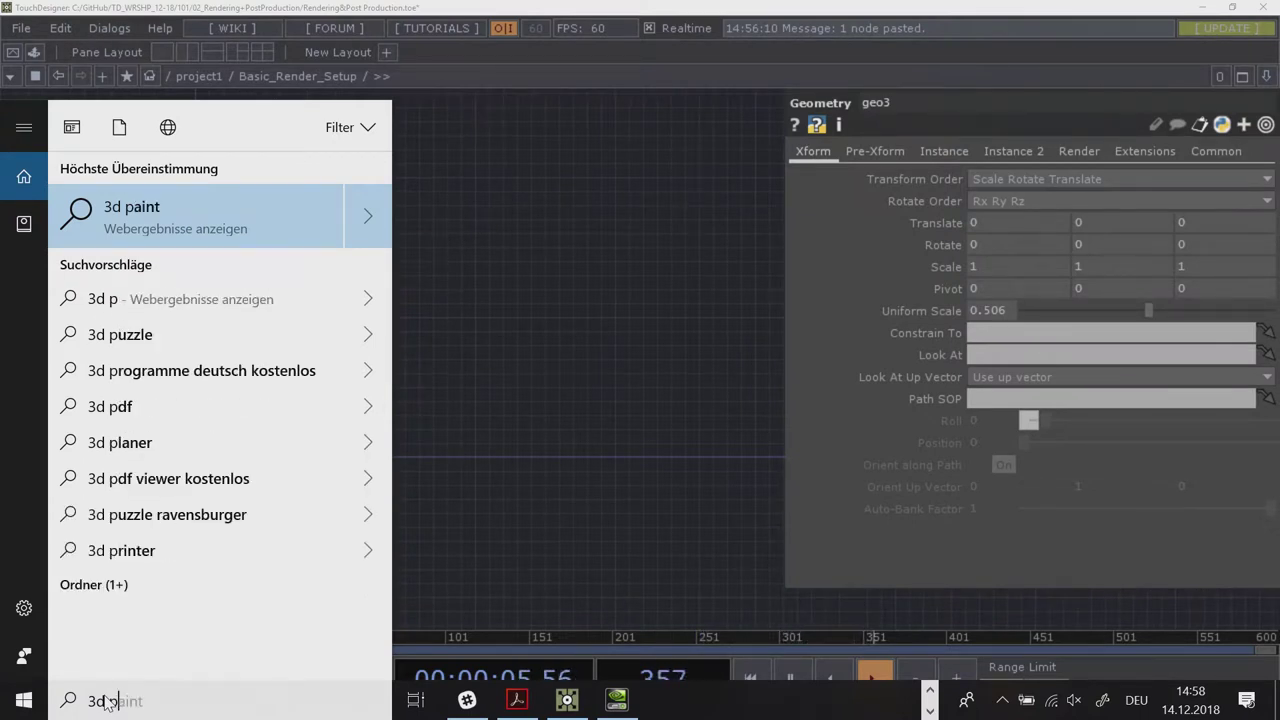
left_click(143, 217)
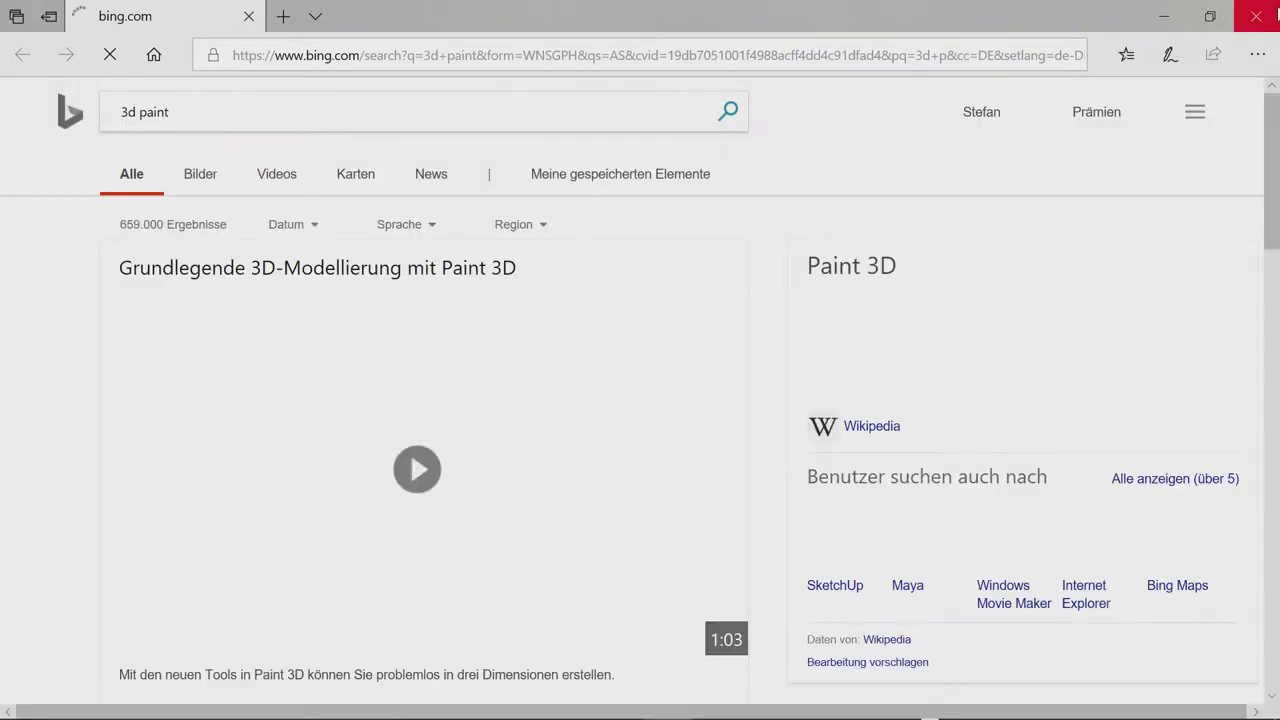
left_click(1270, 16)
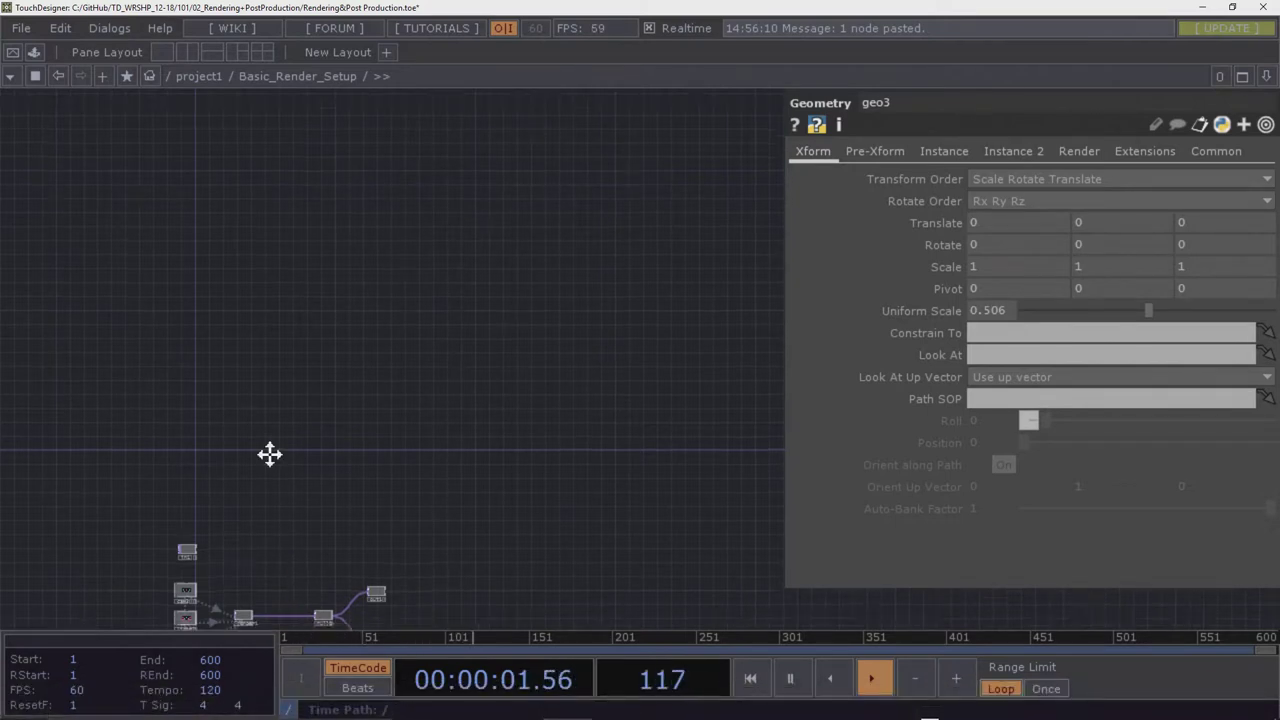
Import CAR.fbx from the file explorer into the empty network area below the existing render setup nodes
left_click_drag(269, 454, 233, 261)
key("alt+Tab")
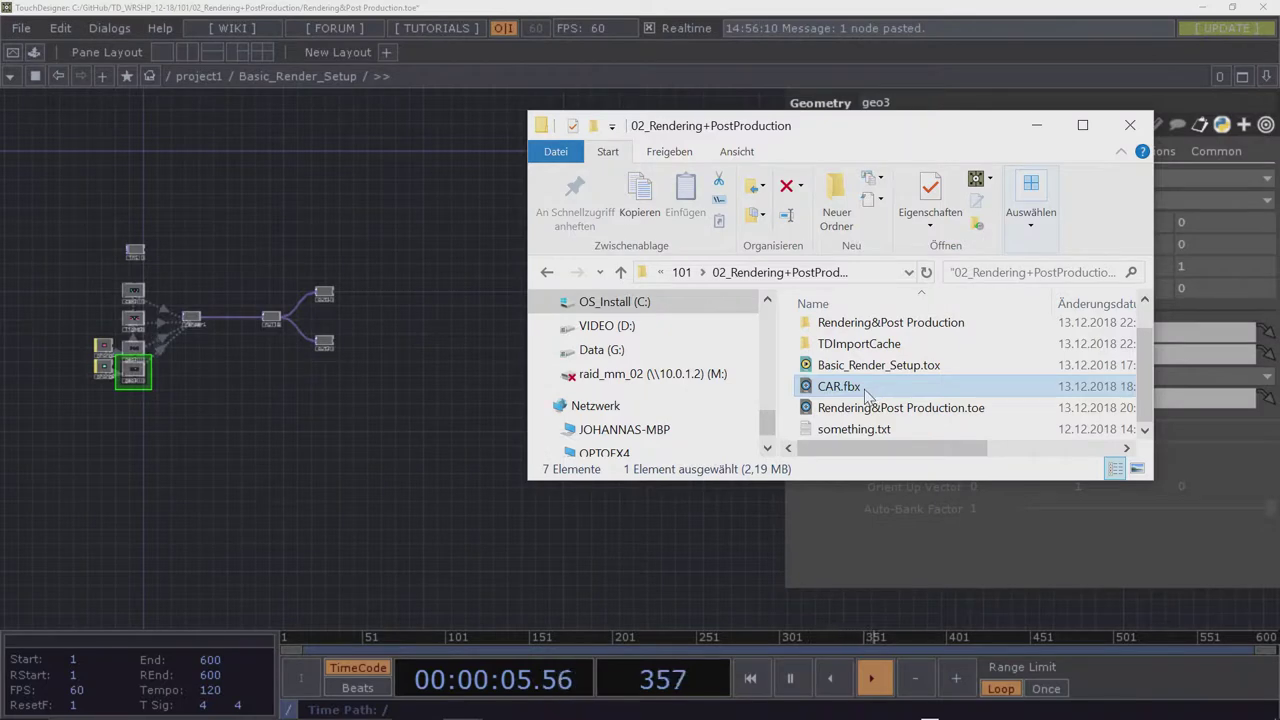
left_click_drag(300, 396, 345, 243)
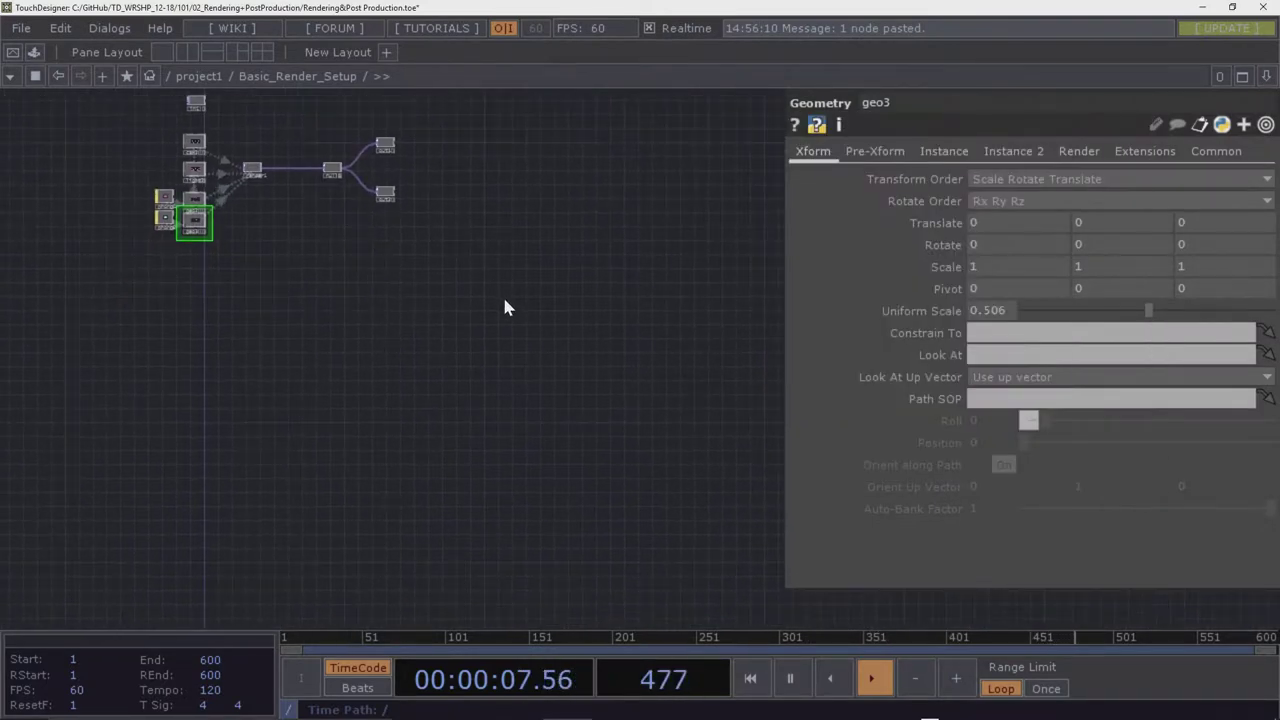
left_click_drag(838, 388, 209, 418)
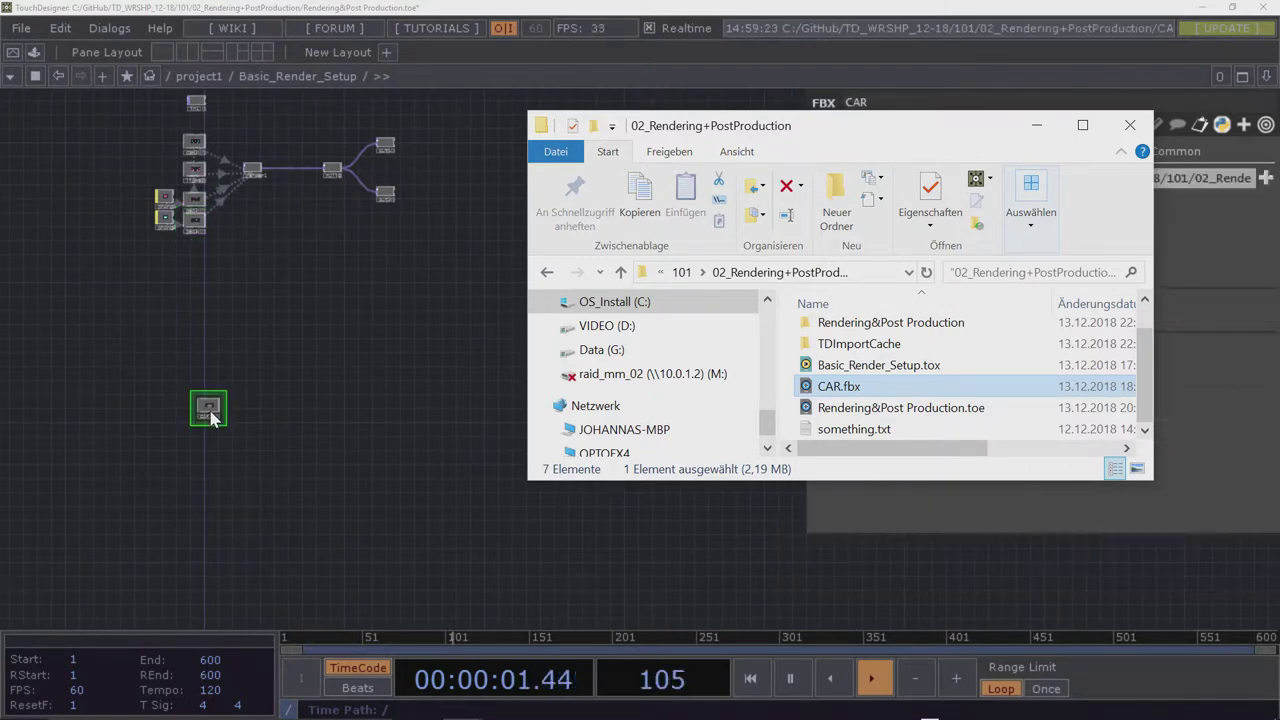
left_click(255, 393)
scroll(216, 401, "up", 10)
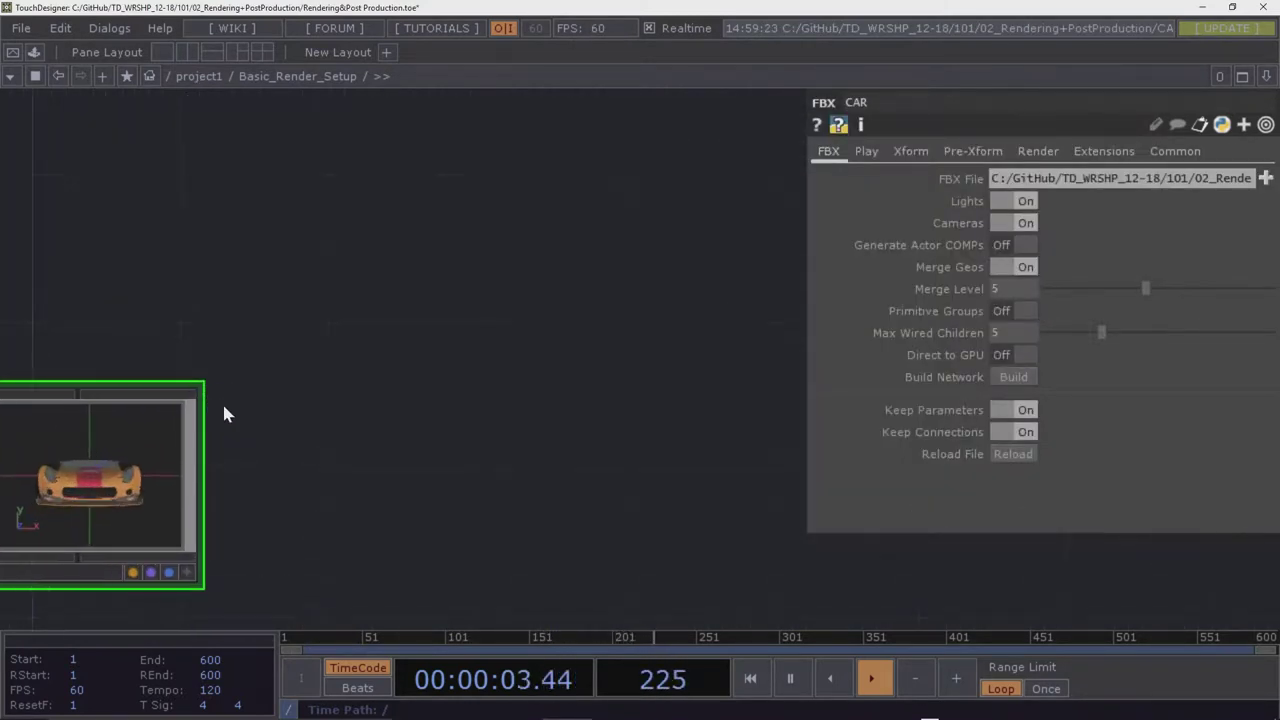
left_click_drag(222, 401, 583, 351)
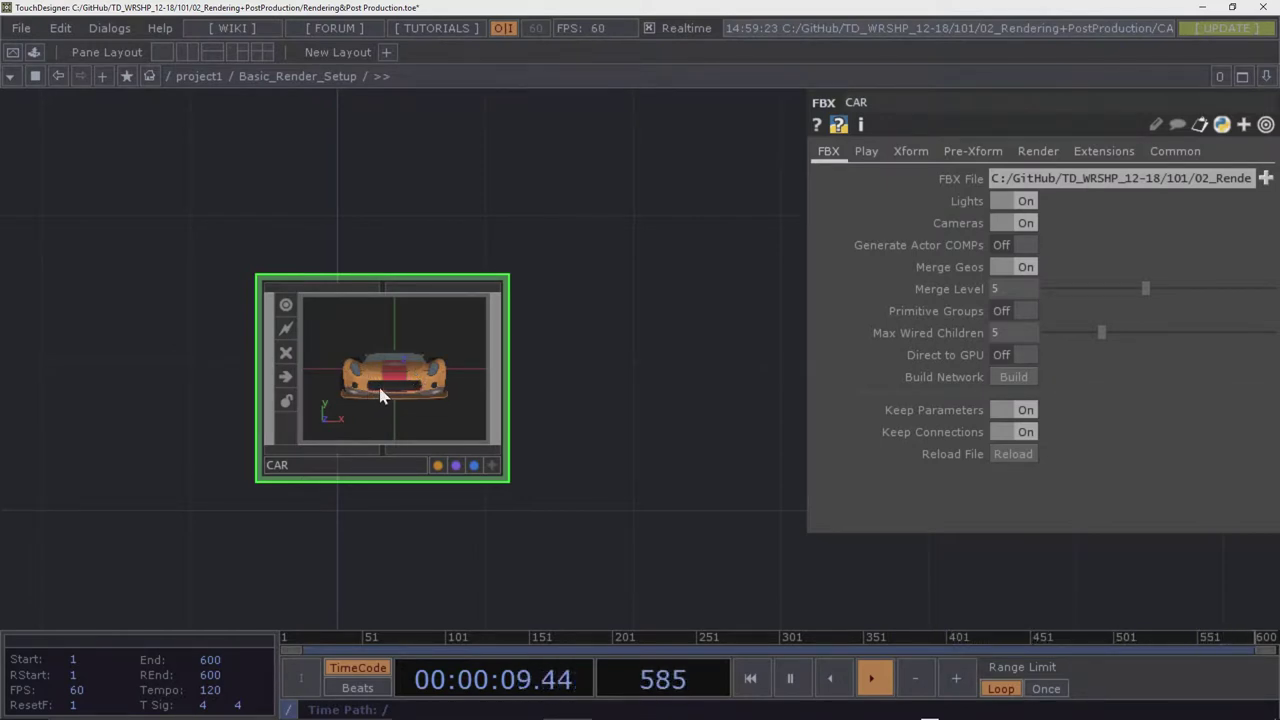
Rotate the car in the viewer of the CAR node to examine the imported model from another angle
left_click(491, 465)
left_click_drag(480, 450, 380, 363)
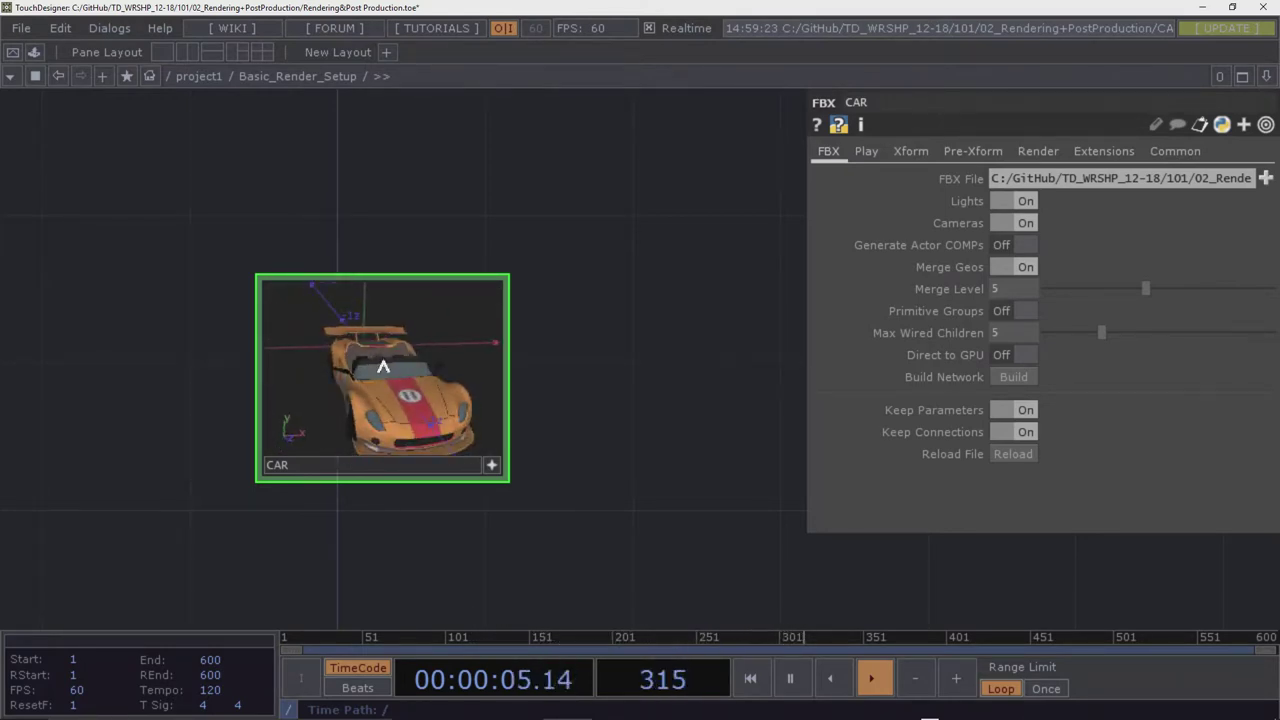
left_click(491, 465)
Enter the CAR component and look at the imported textures inside its touchTextures base
key("i")
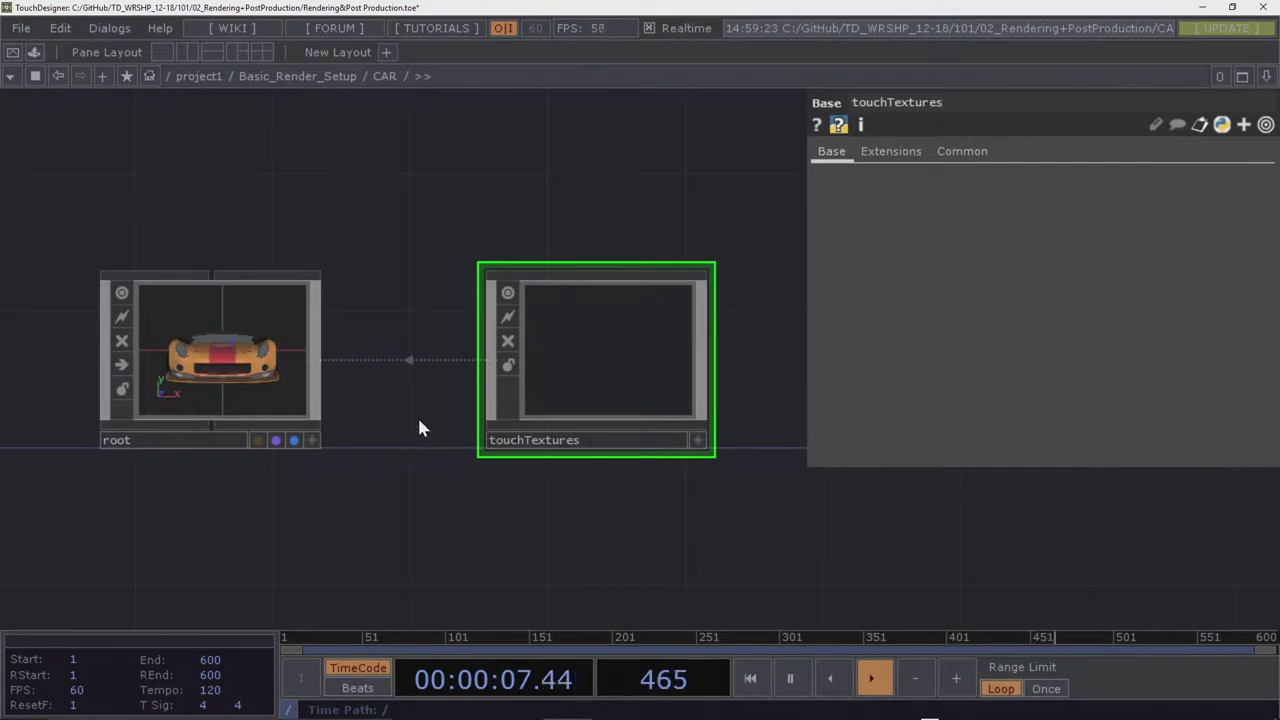
left_click(243, 349)
left_click(624, 366)
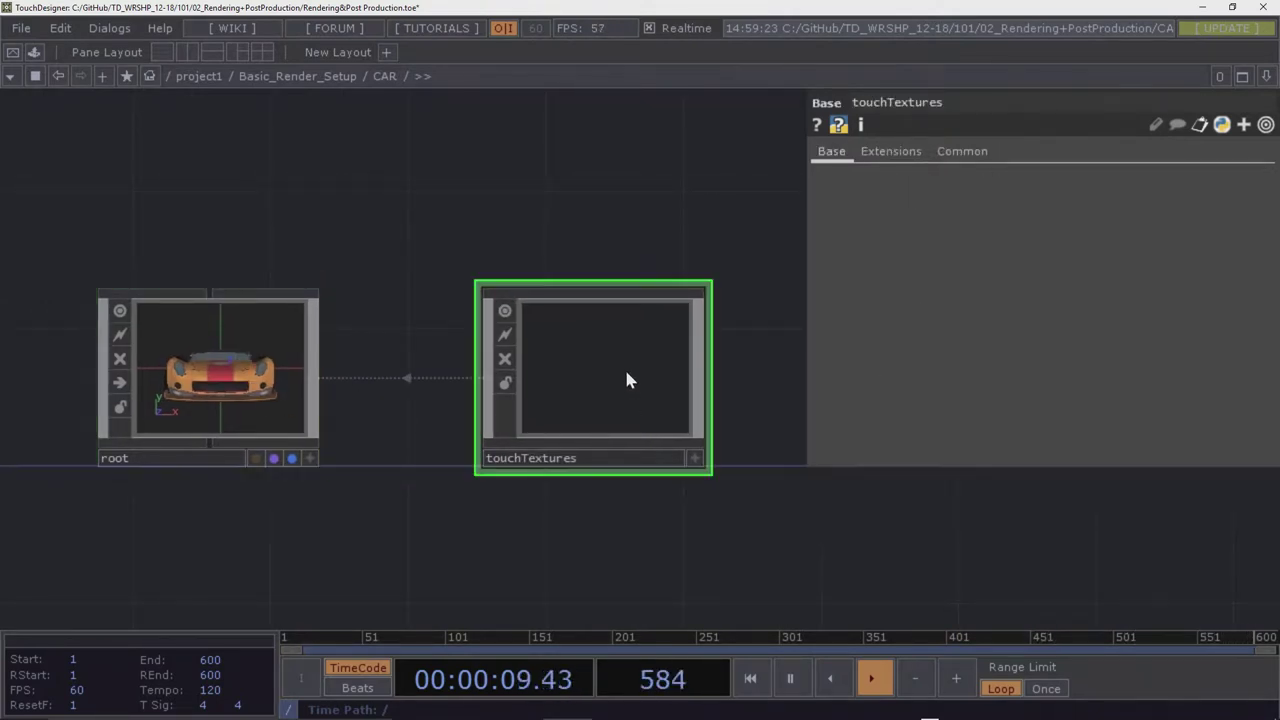
key("i")
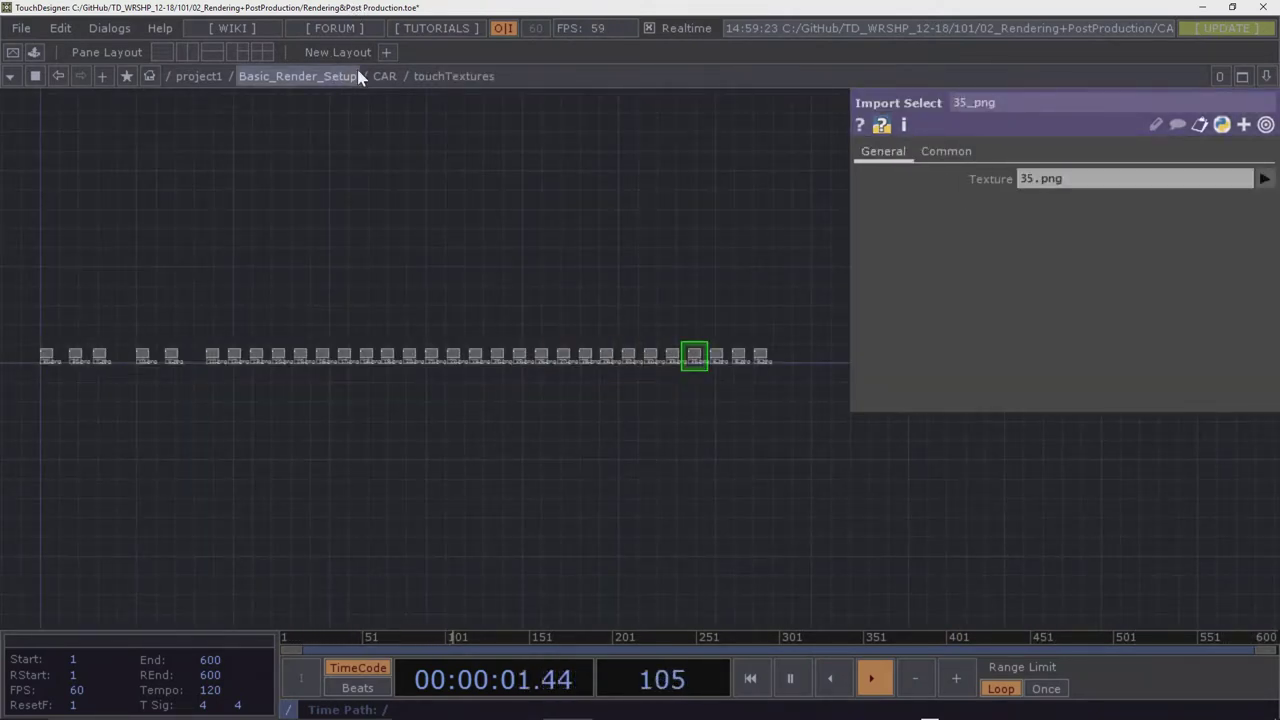
Return to the CAR network and go down through root into node_id133 to examine the car's part nodes
left_click(385, 76)
left_click(216, 378)
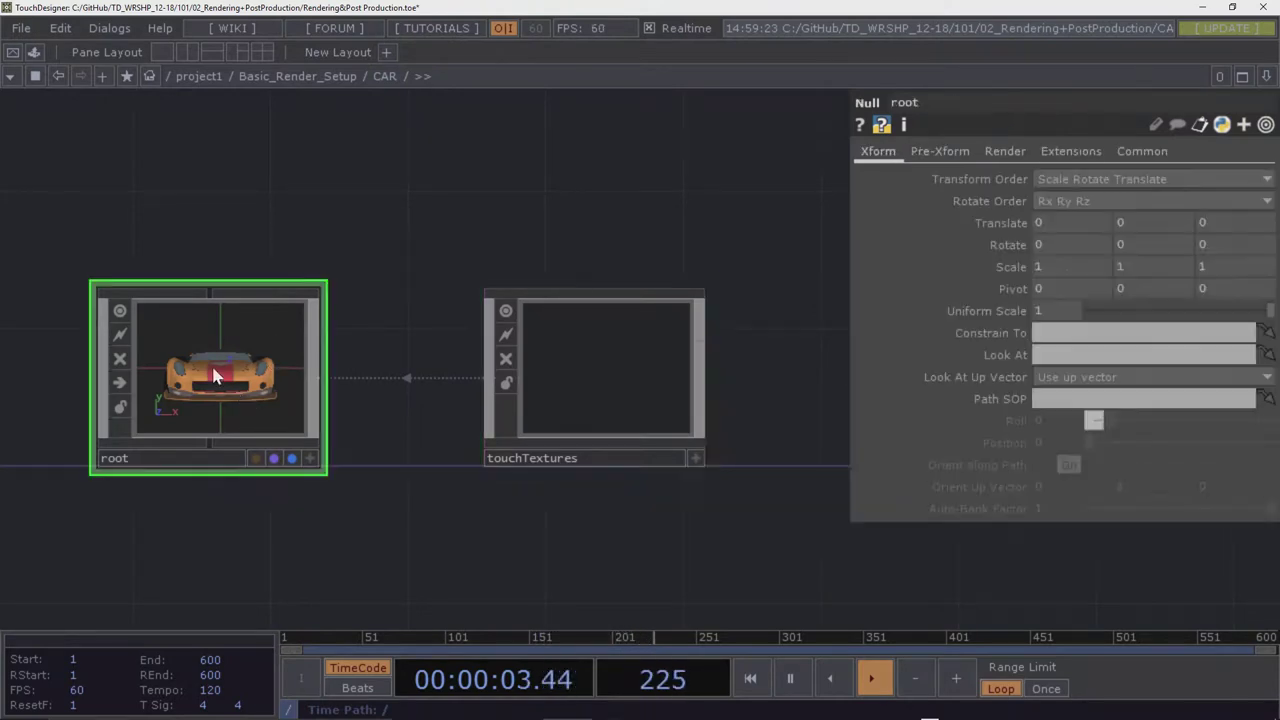
key("i")
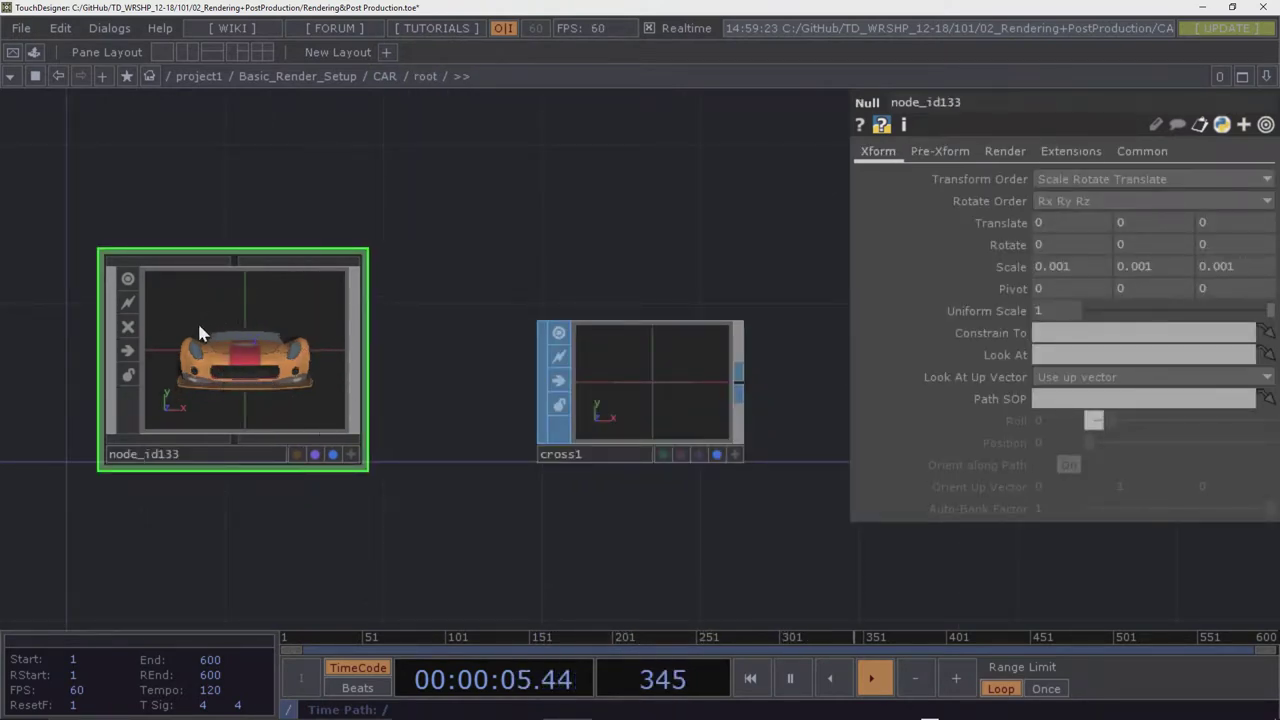
key("i")
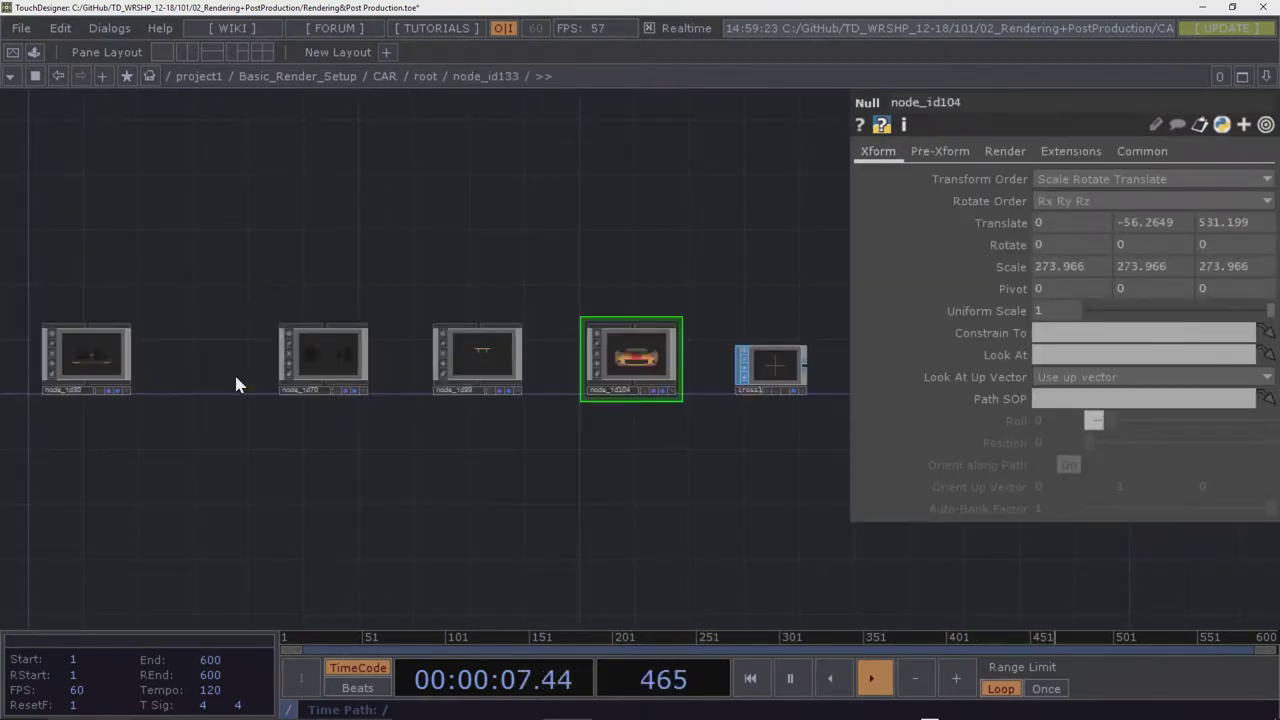
left_click_drag(229, 403, 320, 434)
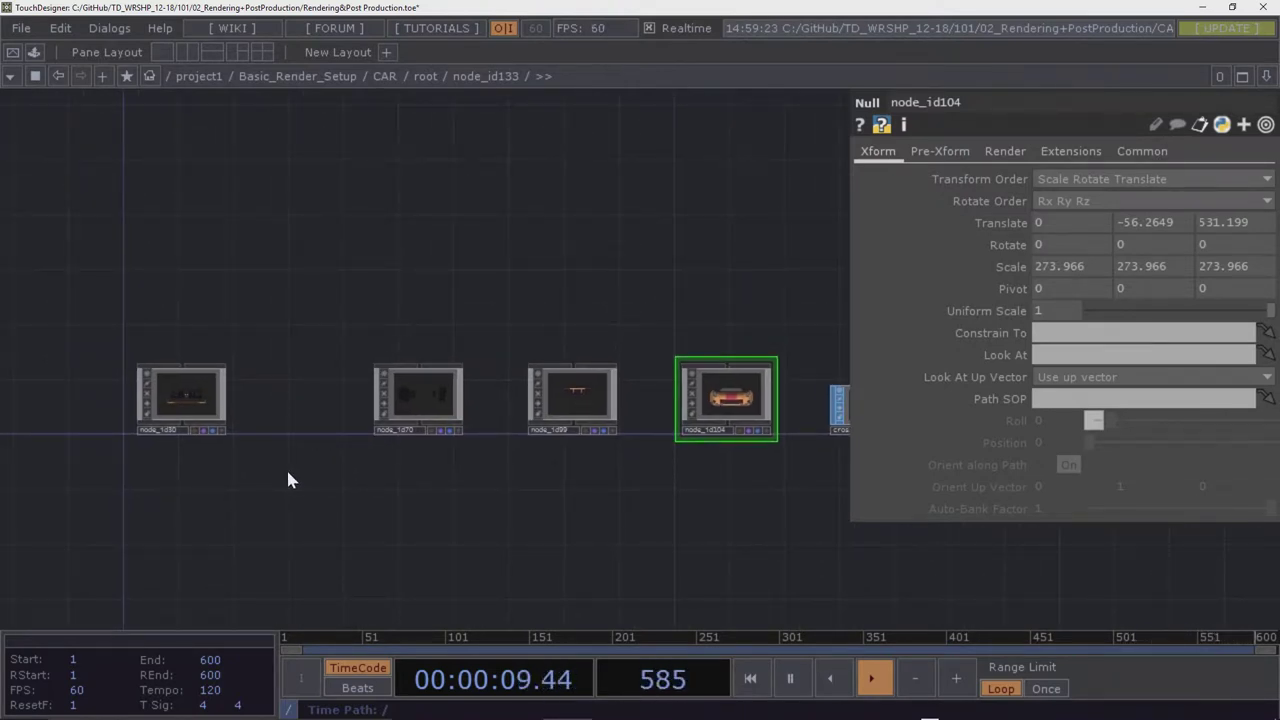
Go down through node_id104 into its geometry node node_id121 to view the part's internal network
left_click_drag(287, 480, 737, 489)
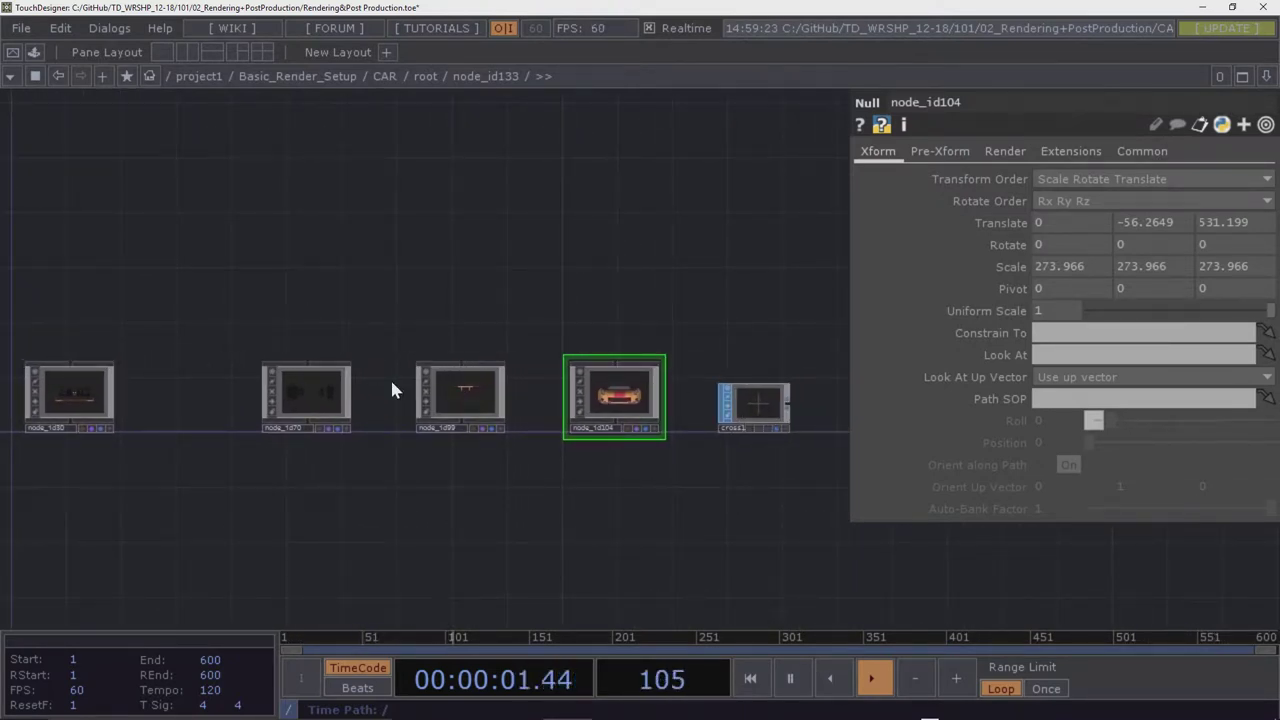
key("i")
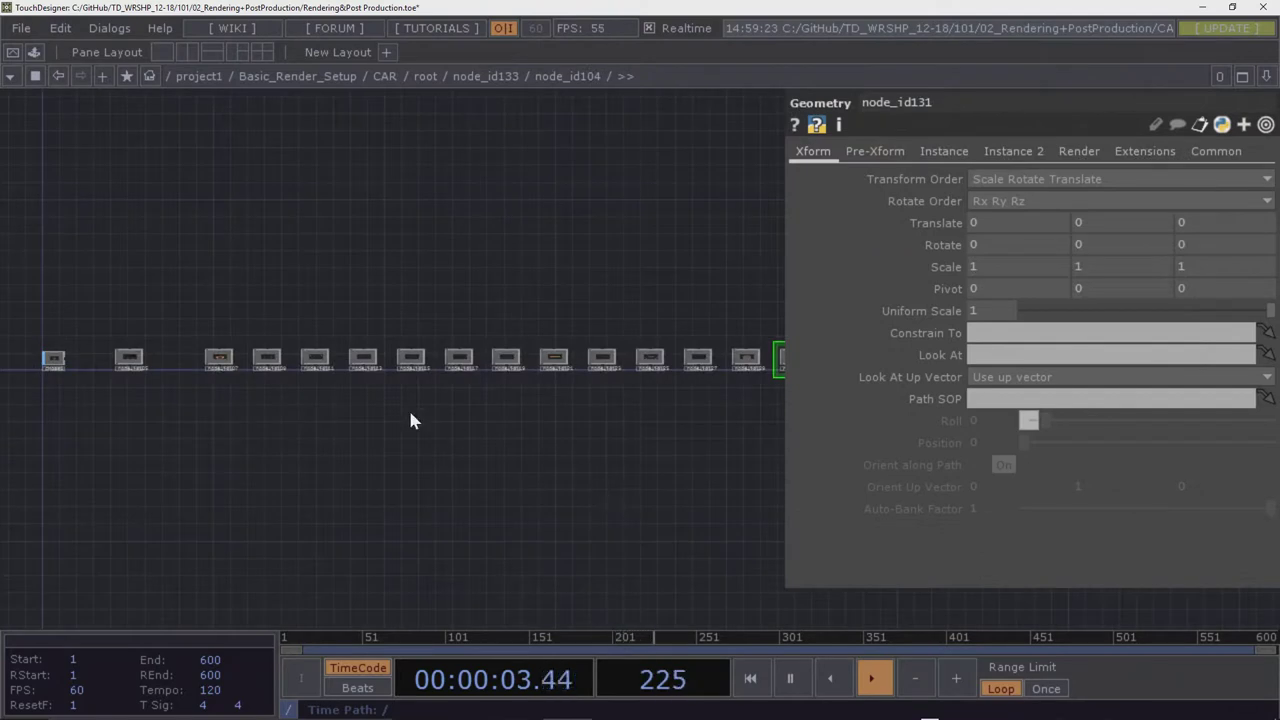
left_click_drag(410, 420, 320, 468)
left_click(471, 410)
key("i")
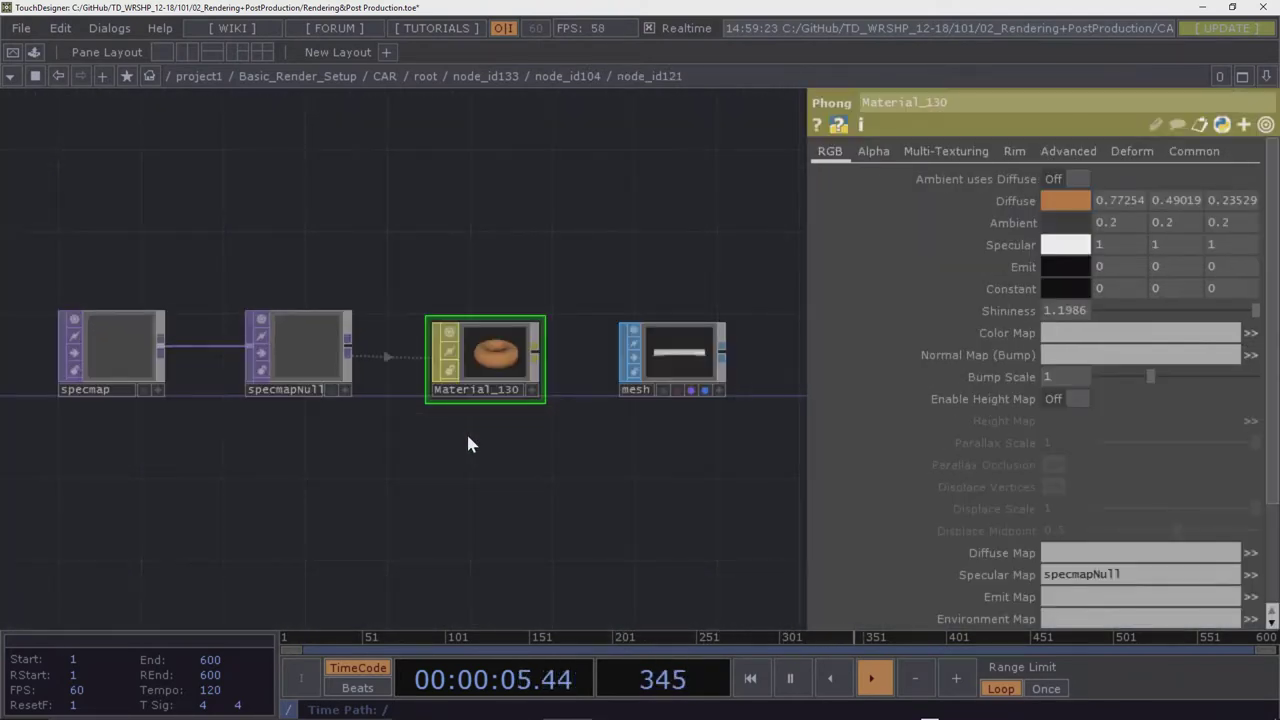
left_click_drag(468, 442, 470, 476)
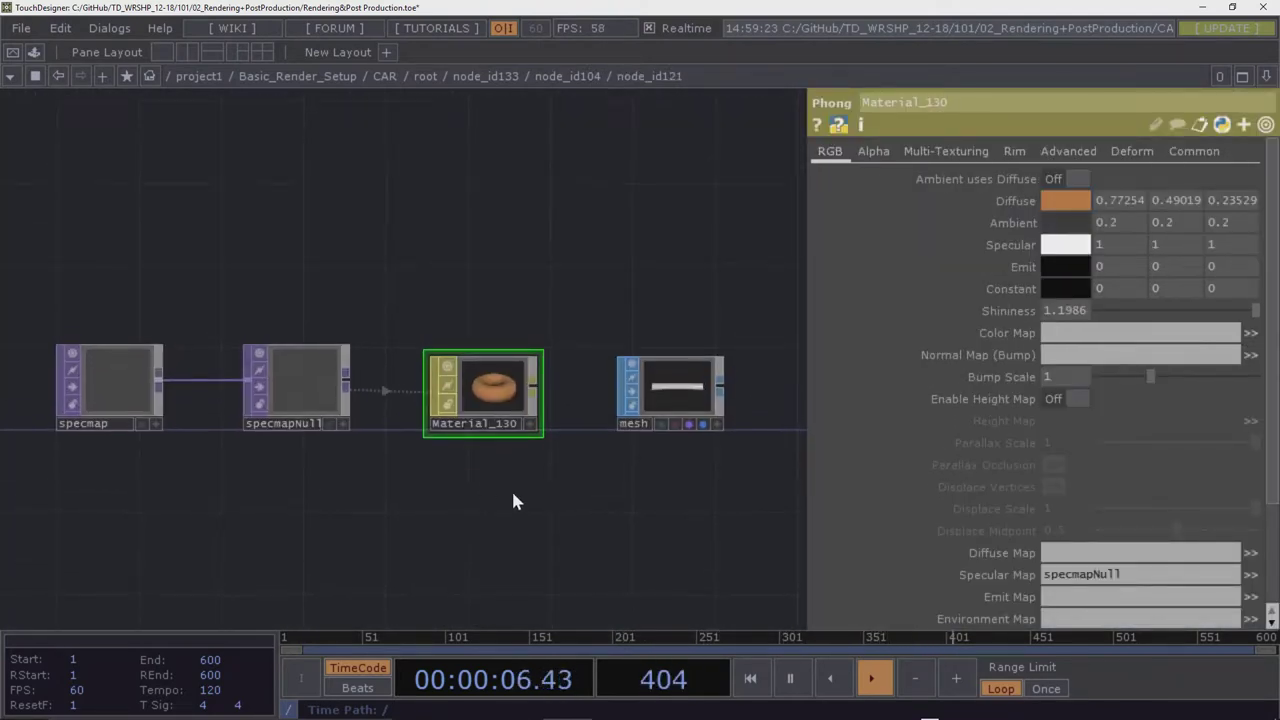
Examine the parameters of the mesh, the specmap and specmapNull textures, and the Material_130 Phong material in node_id121
left_click(674, 390)
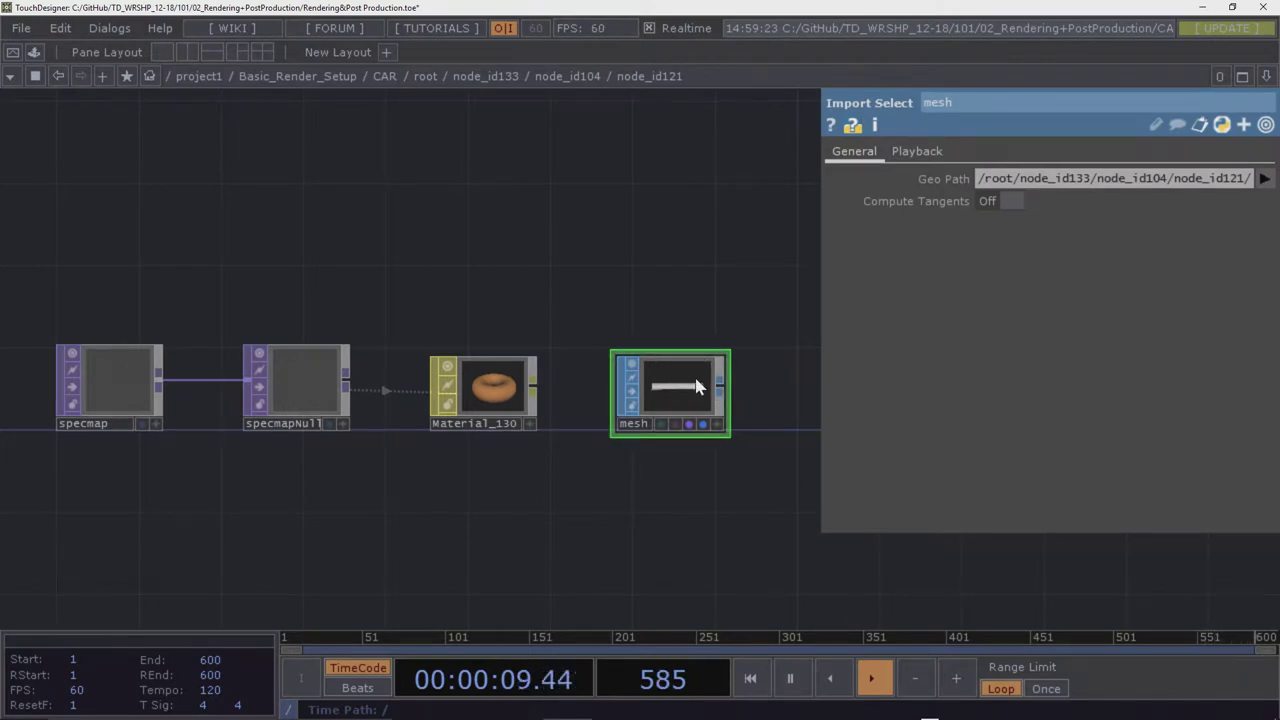
left_click(490, 390)
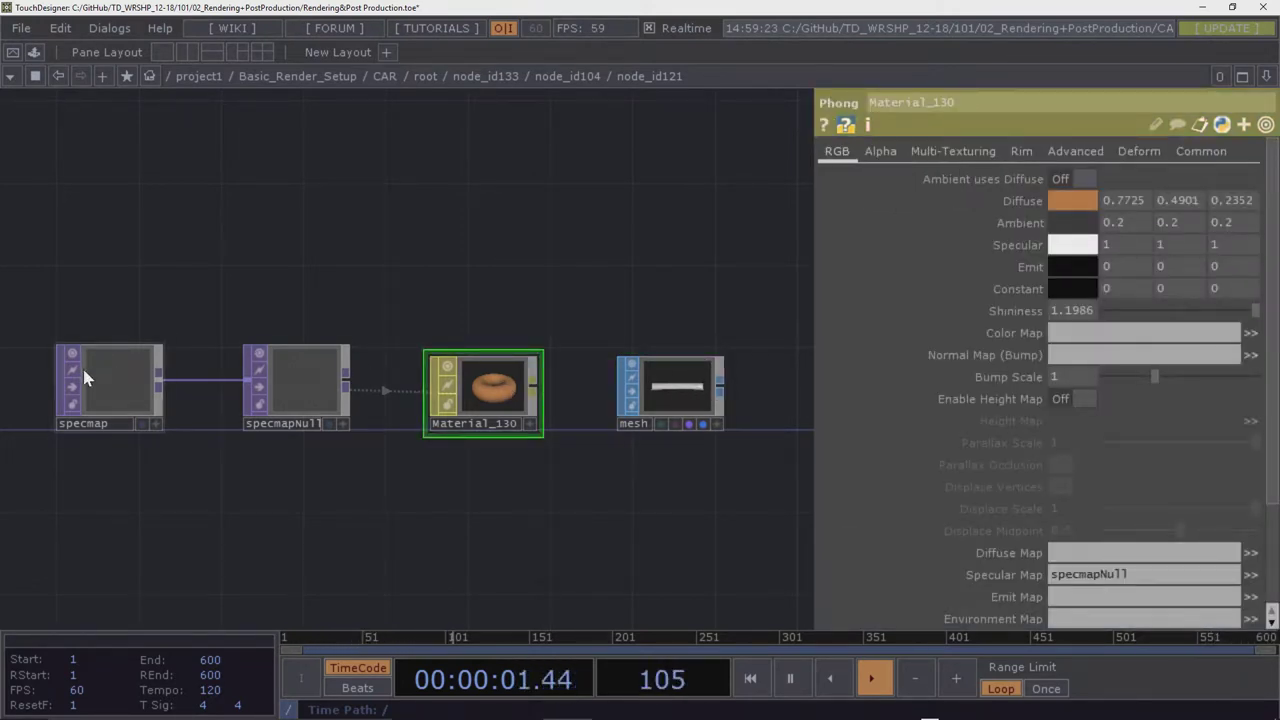
left_click(89, 374)
left_click(258, 366)
left_click(487, 400)
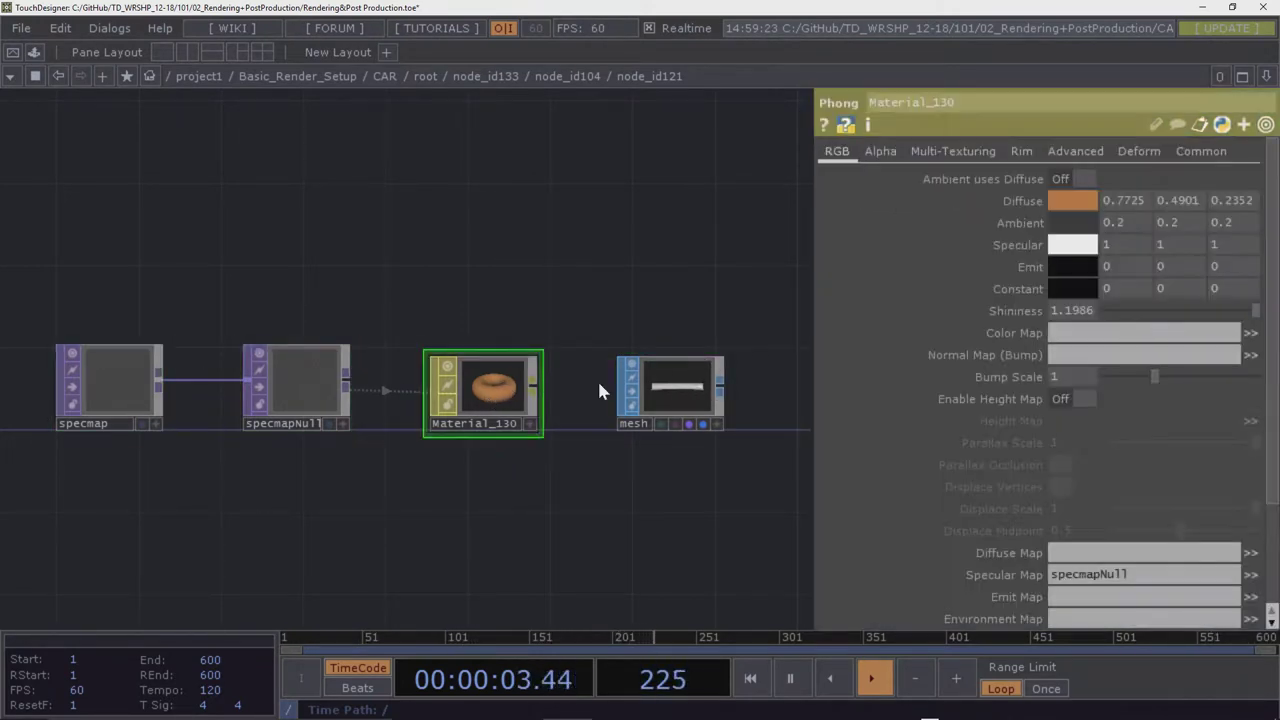
Go back up to node_id133, look at node_id99, and return to the CAR network
left_click(566, 76)
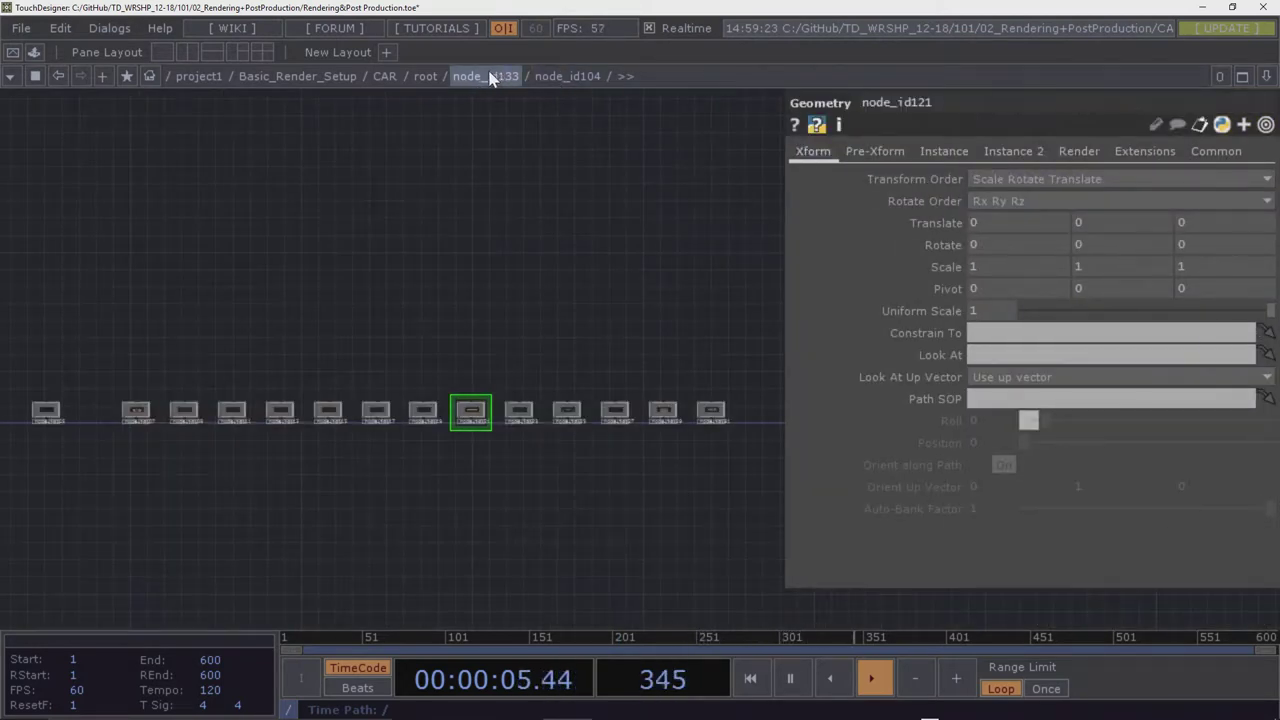
left_click(488, 76)
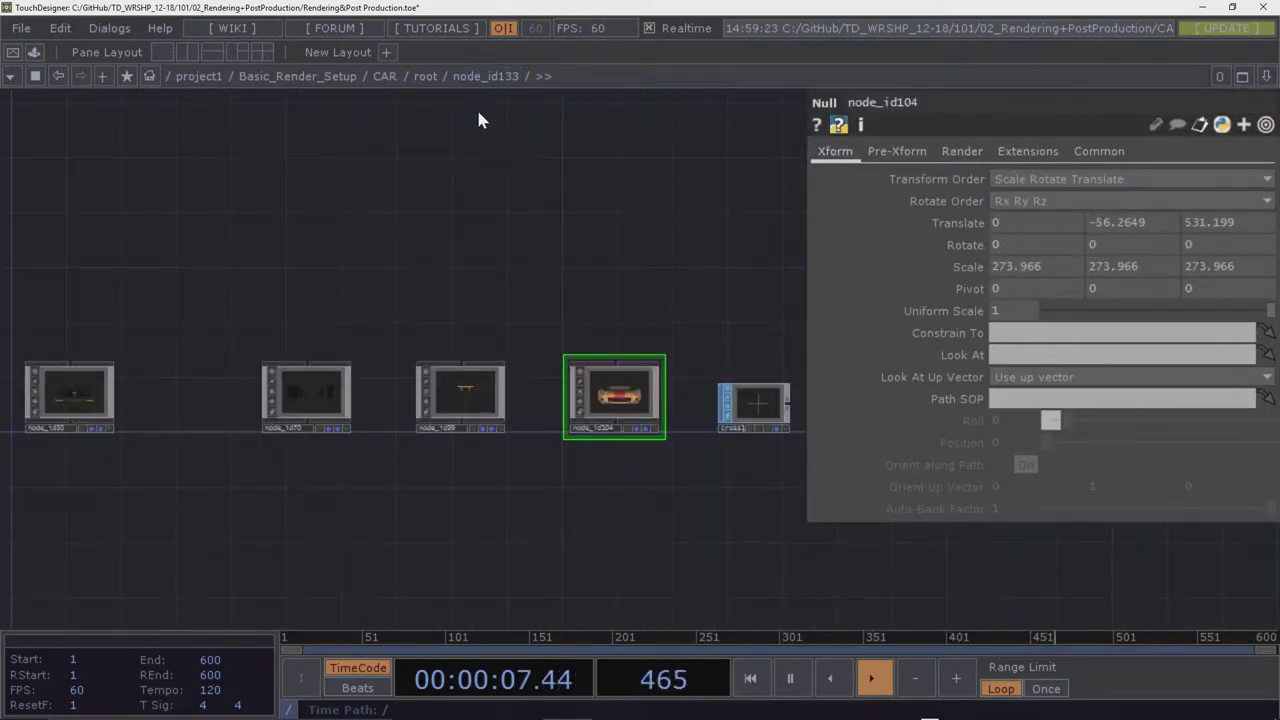
left_click(472, 382)
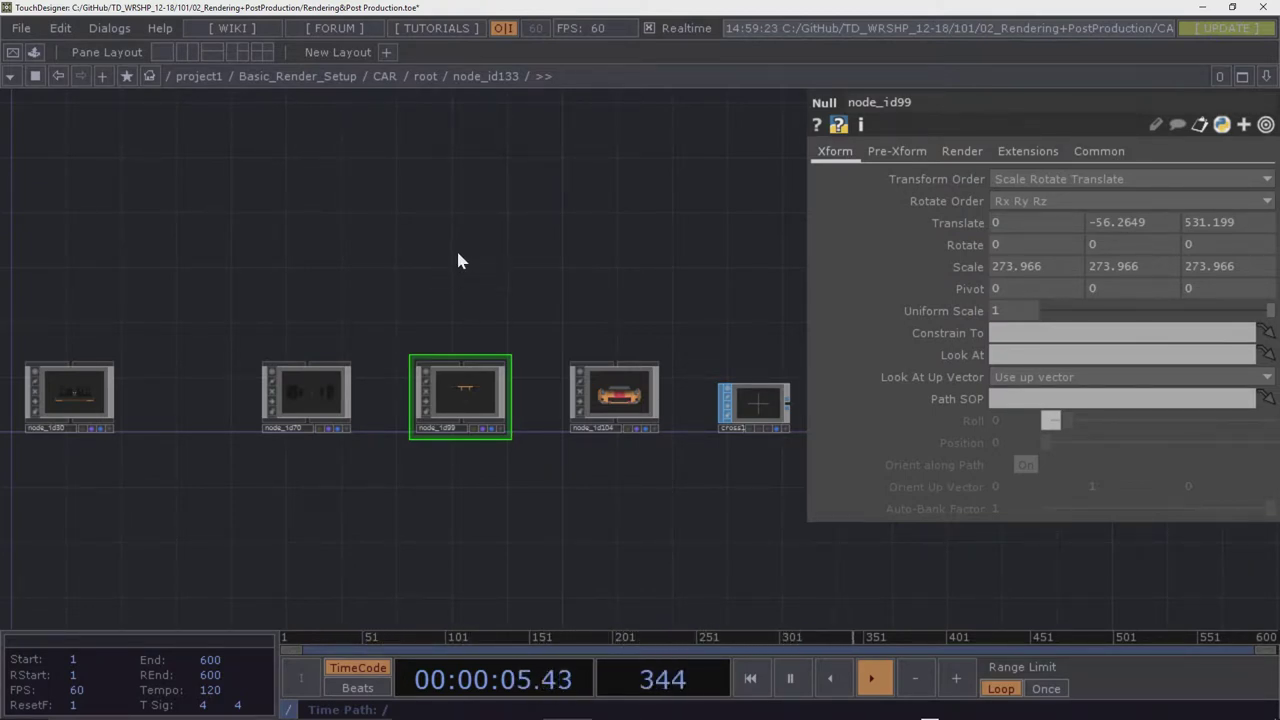
left_click(384, 76)
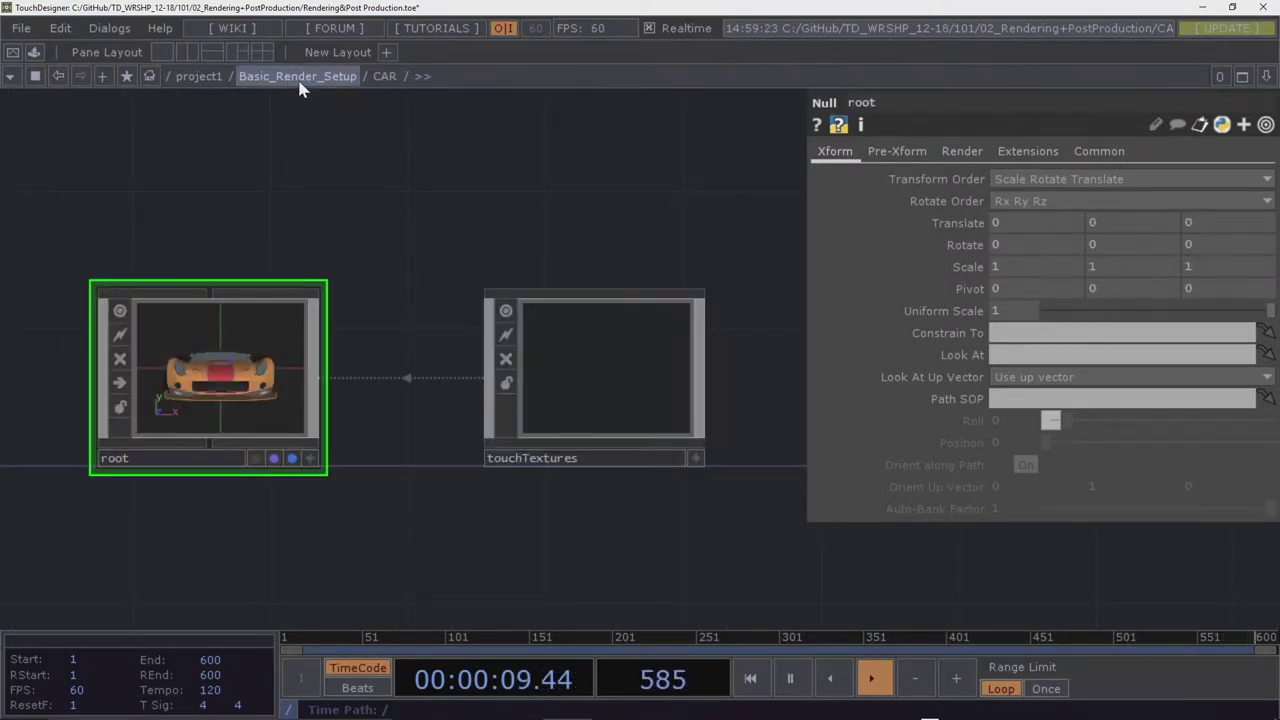
scroll(363, 209, "down", 3)
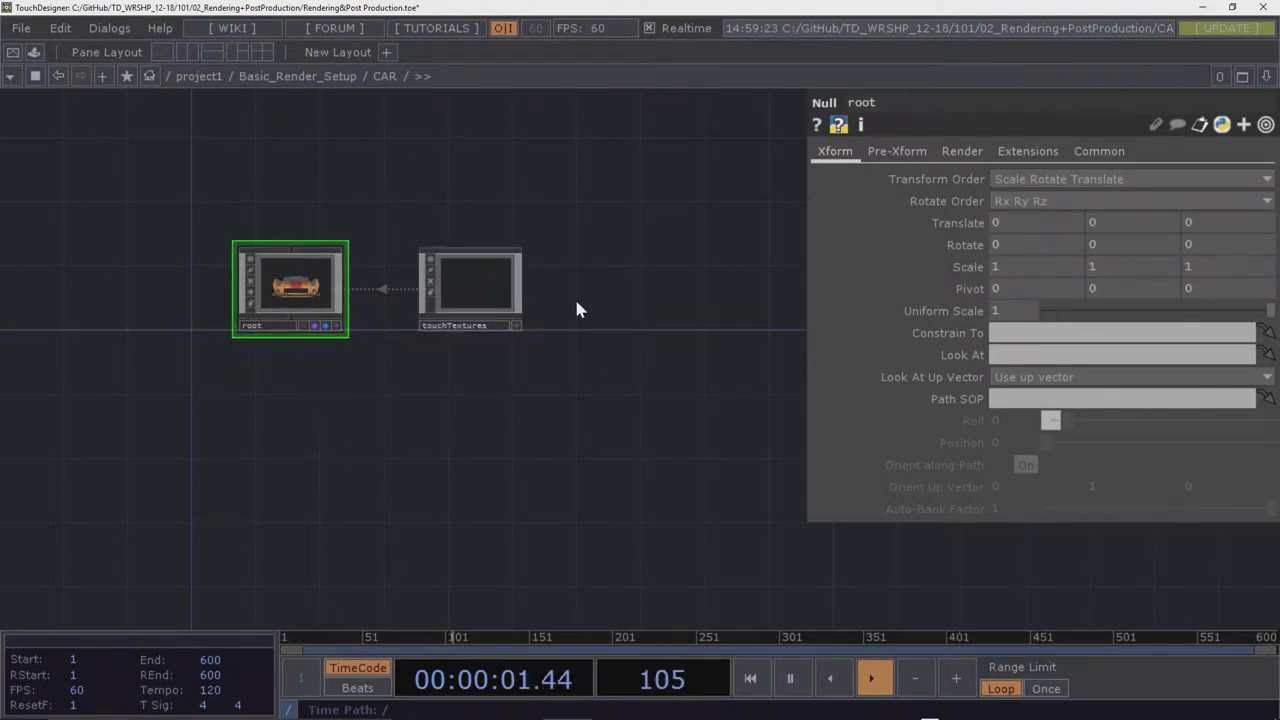
Look through the texture images in the CAR.fbm folder in the file explorer, and minimize its window
key("alt+Tab")
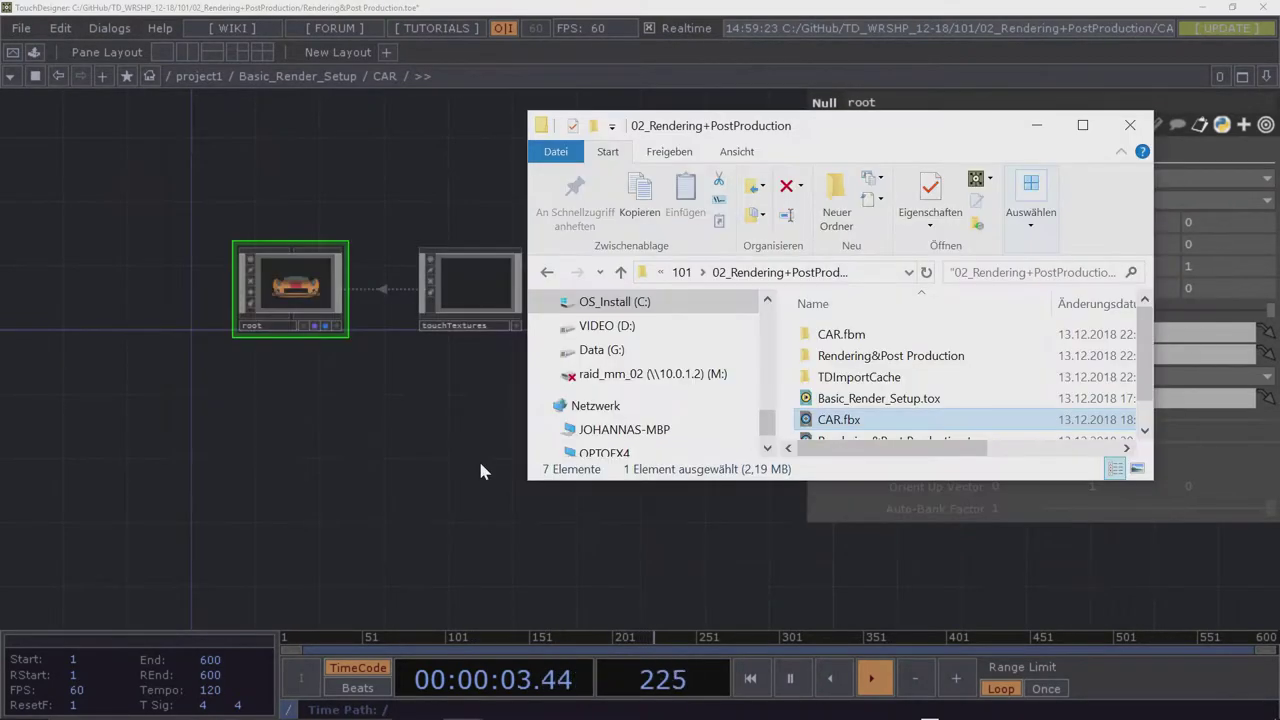
double_click(857, 335)
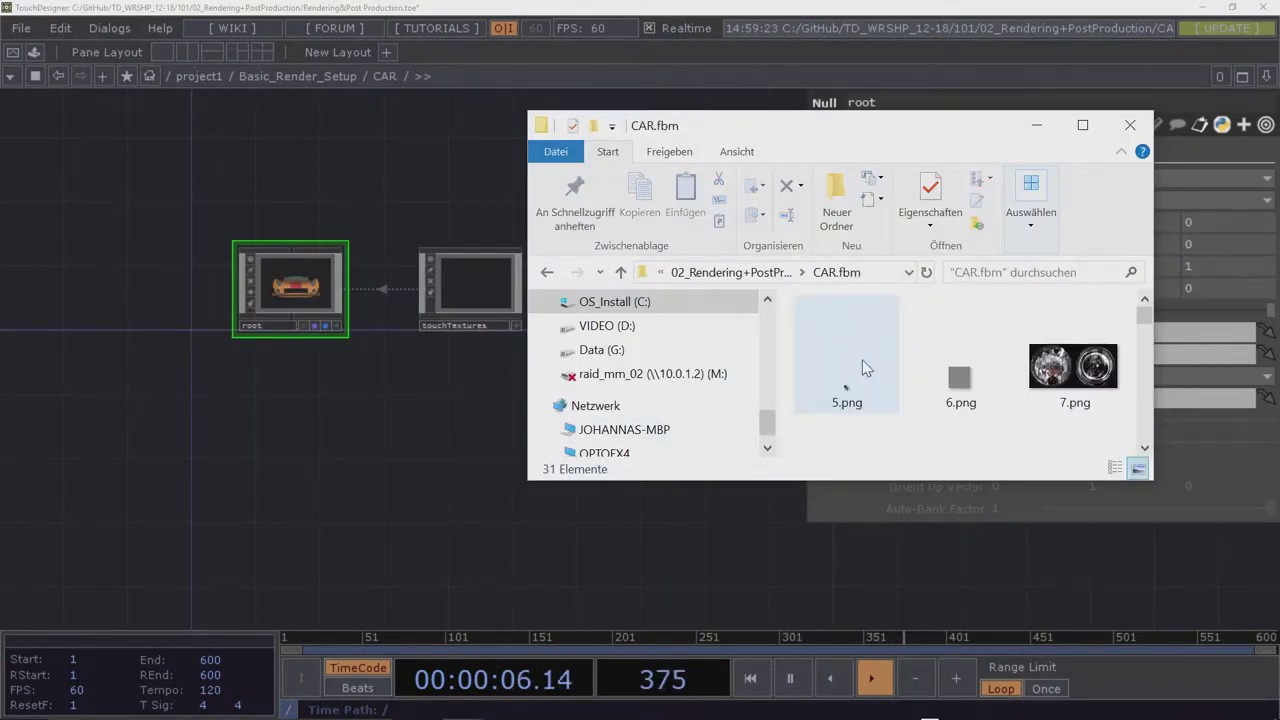
left_click(762, 273)
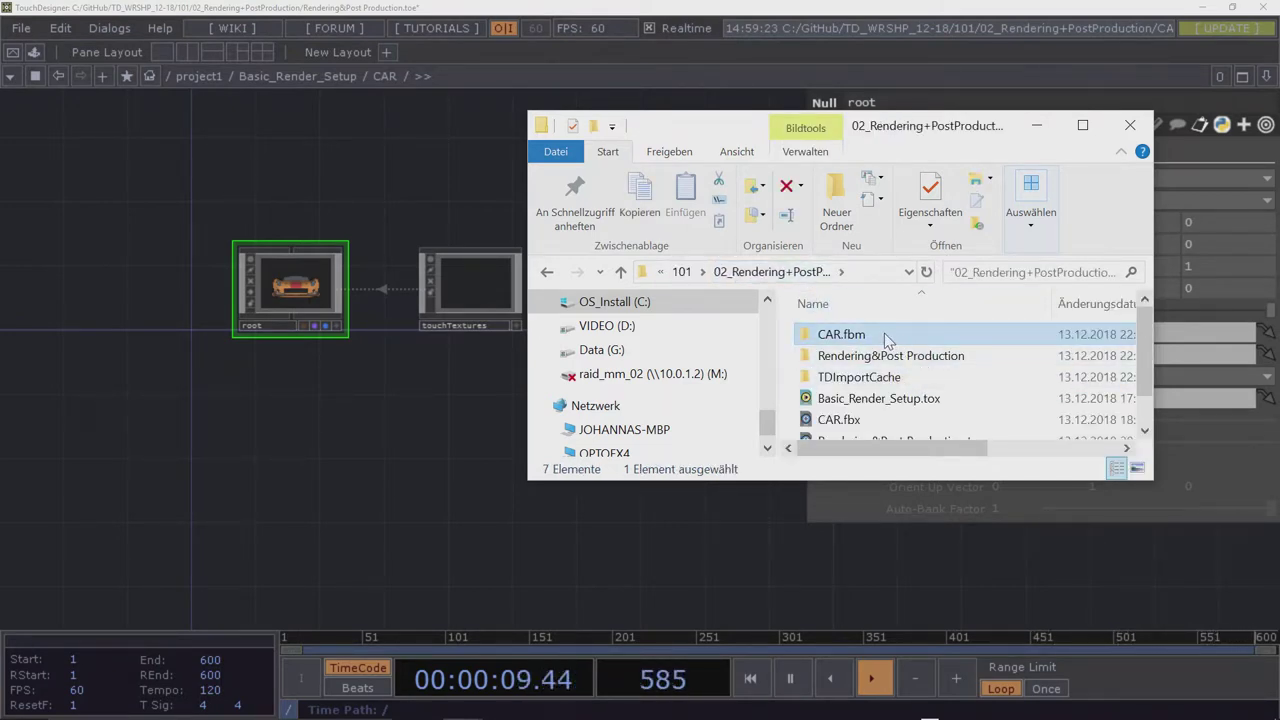
double_click(884, 334)
left_click_drag(1145, 316, 1174, 428)
left_click_drag(1175, 436, 1157, 293)
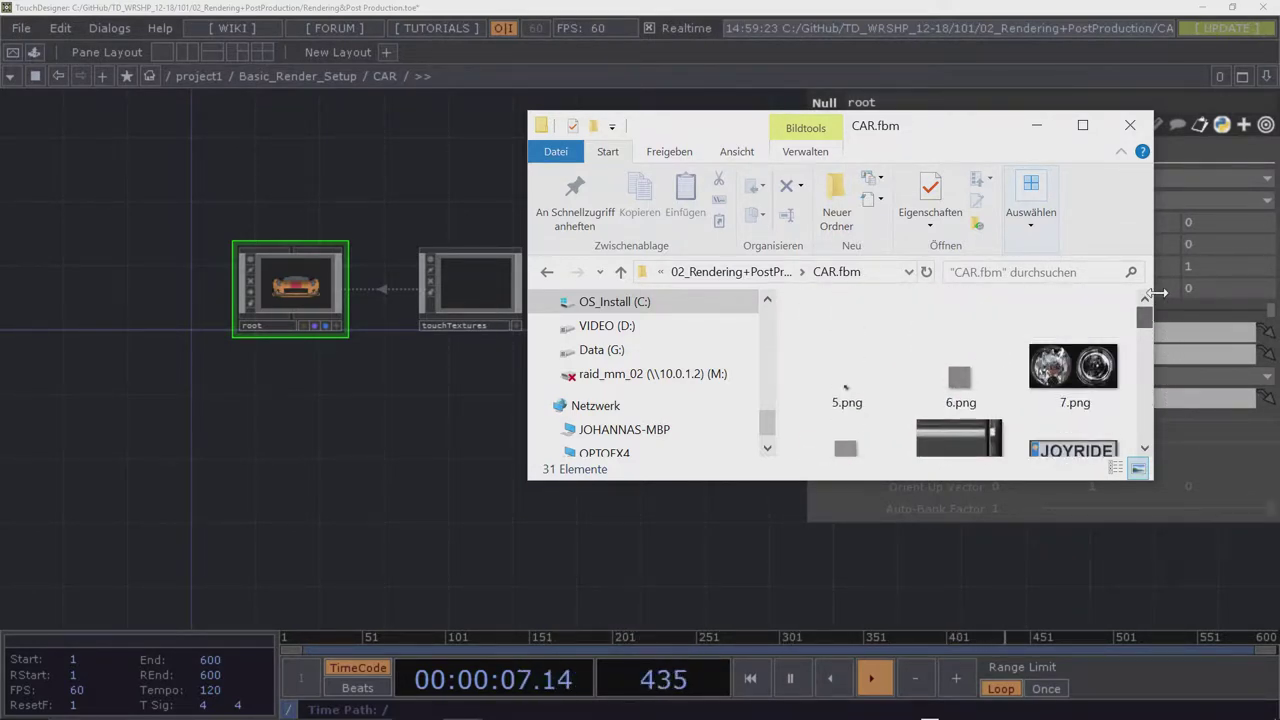
left_click(1036, 125)
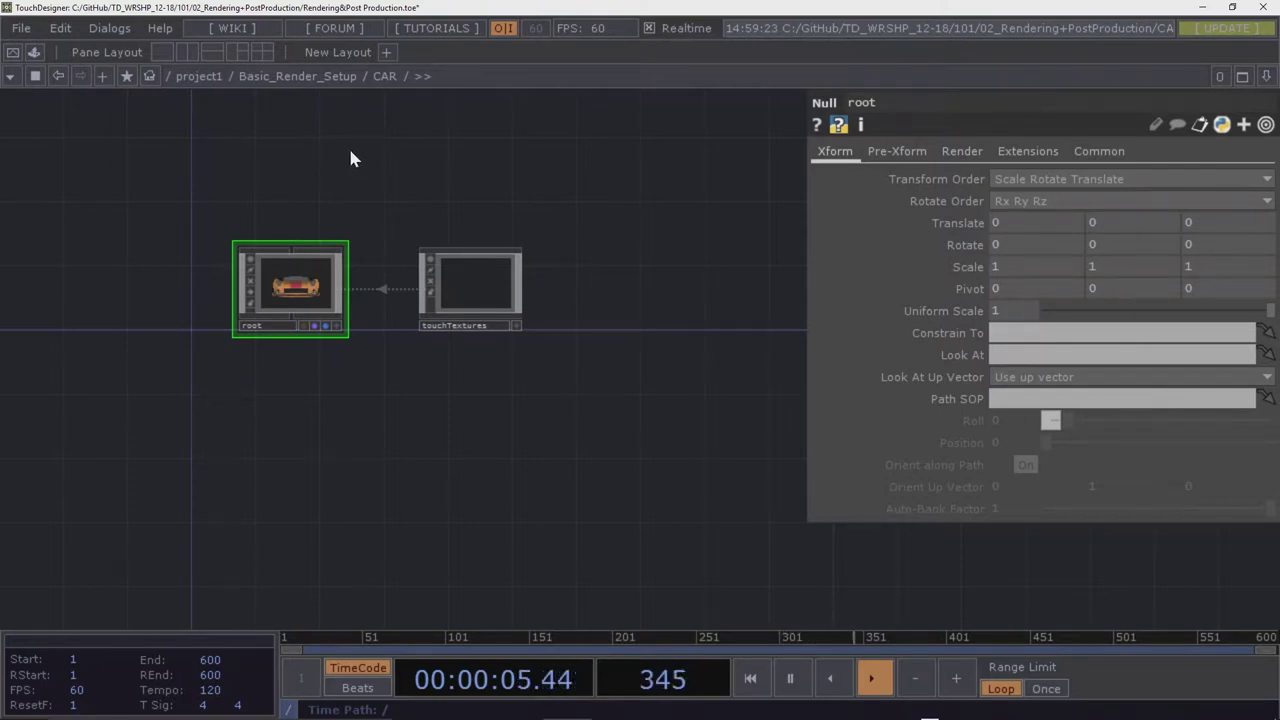
From Basic_Render_Setup, inspect the CAR hierarchy through root, node_id133 and node_id99 down to node_id102, and return to Basic_Render_Setup
left_click(310, 77)
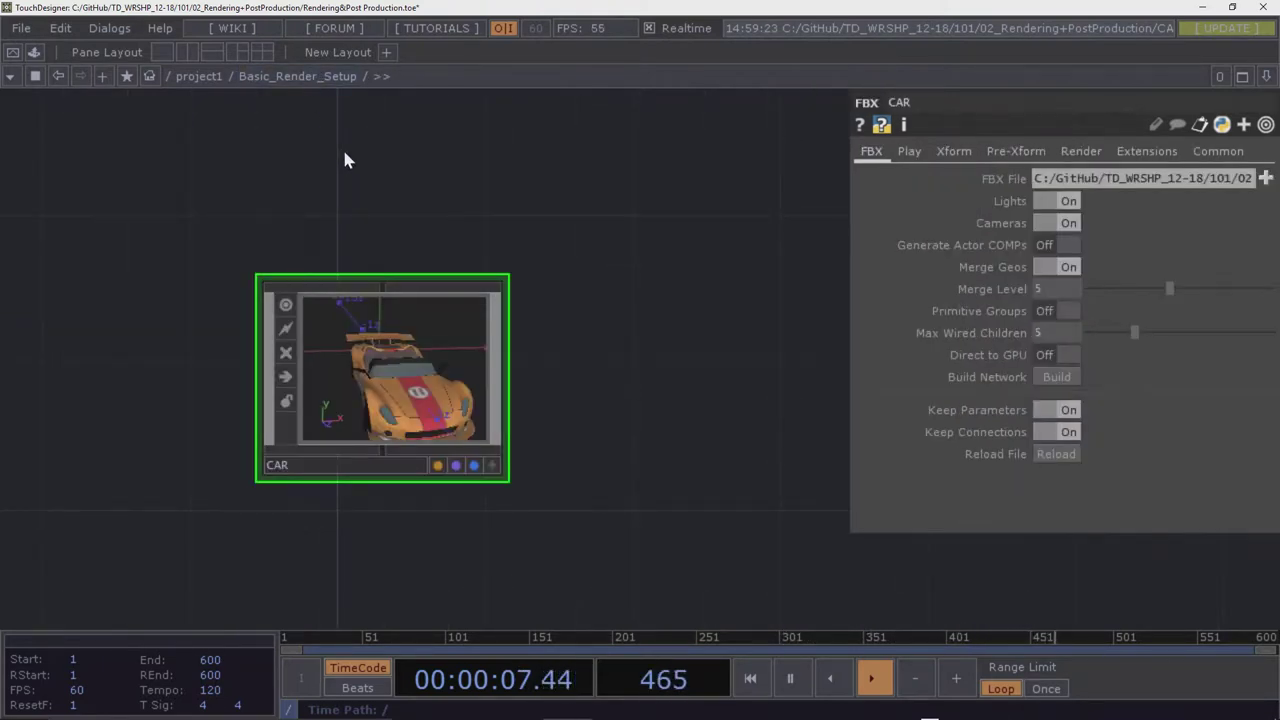
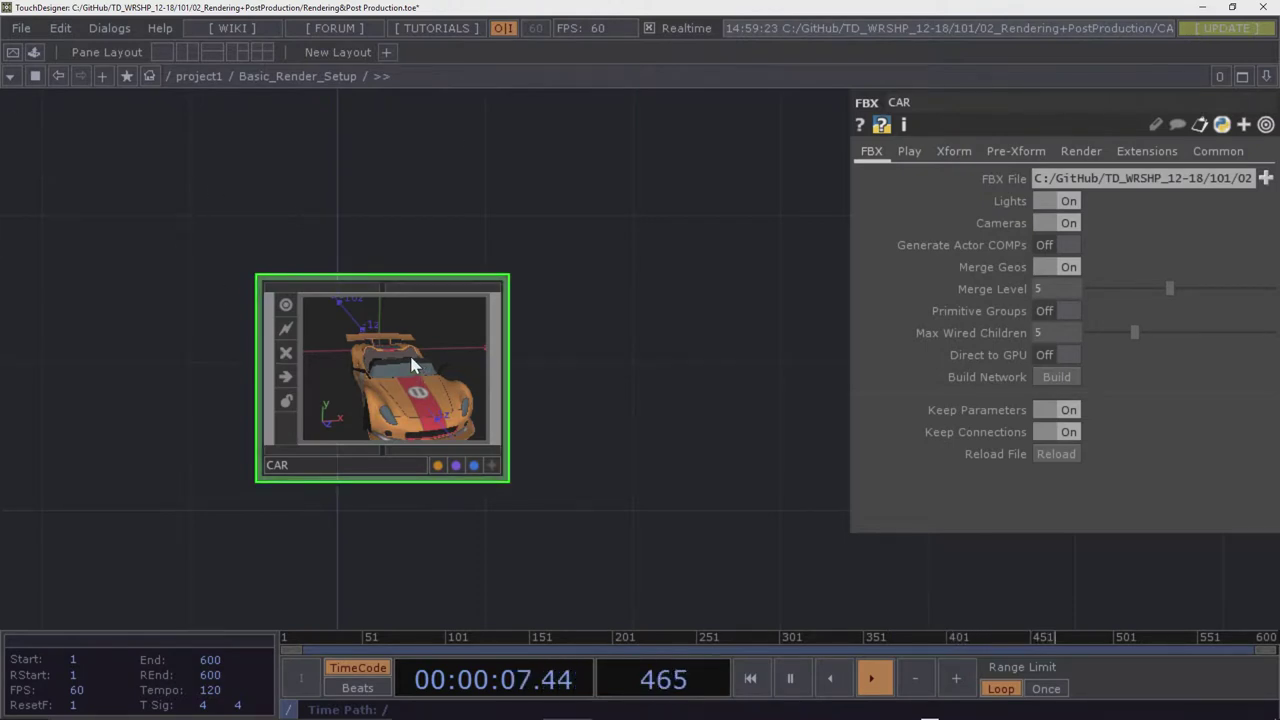
key("i")
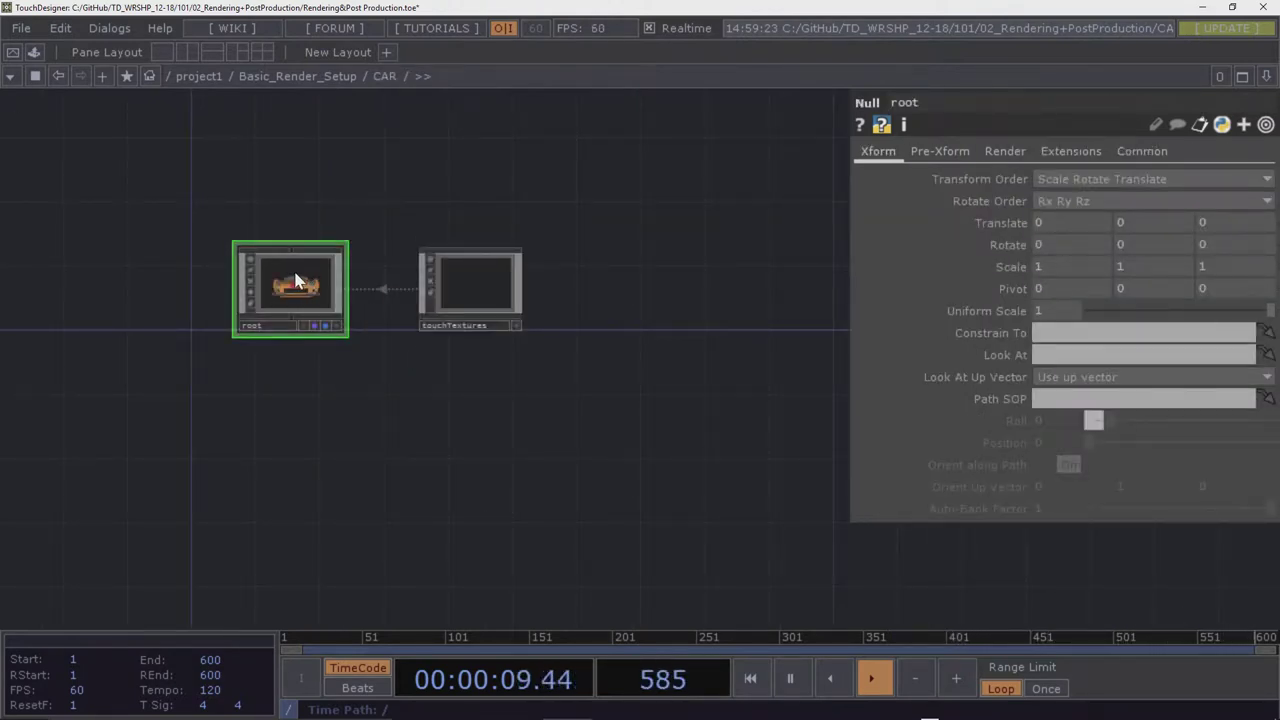
key("i")
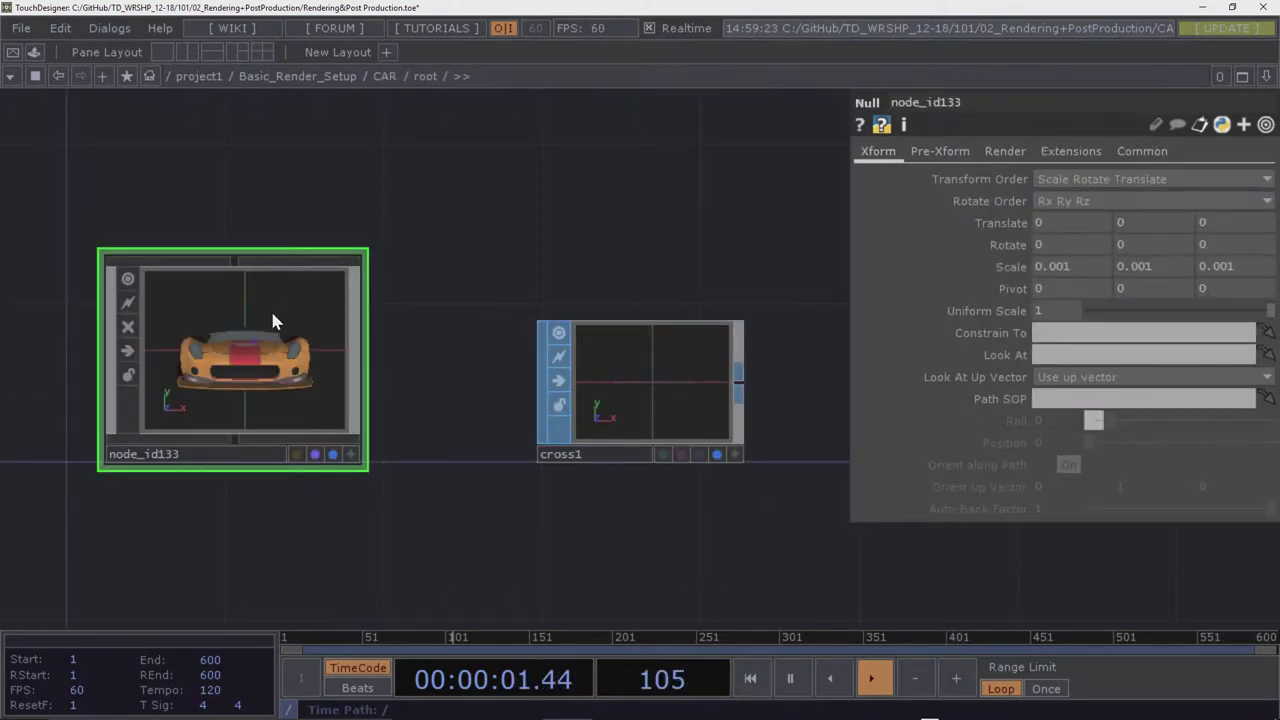
key("i")
key("i")
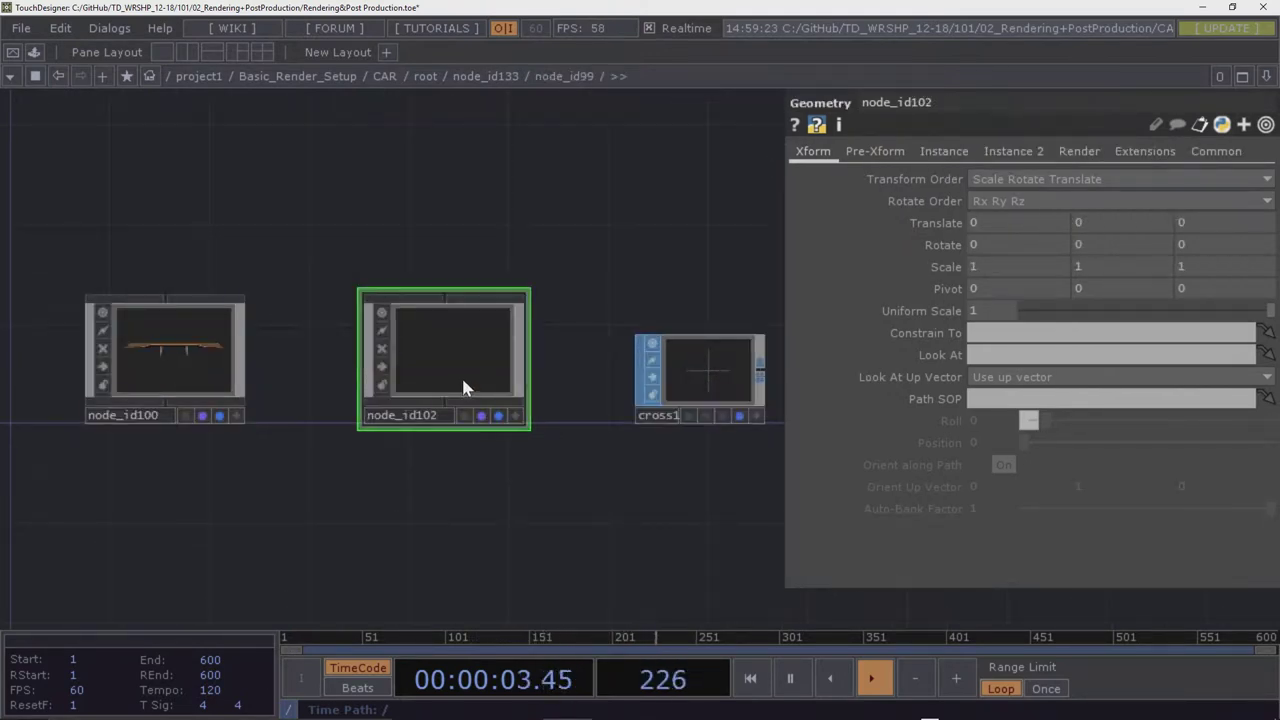
key("i")
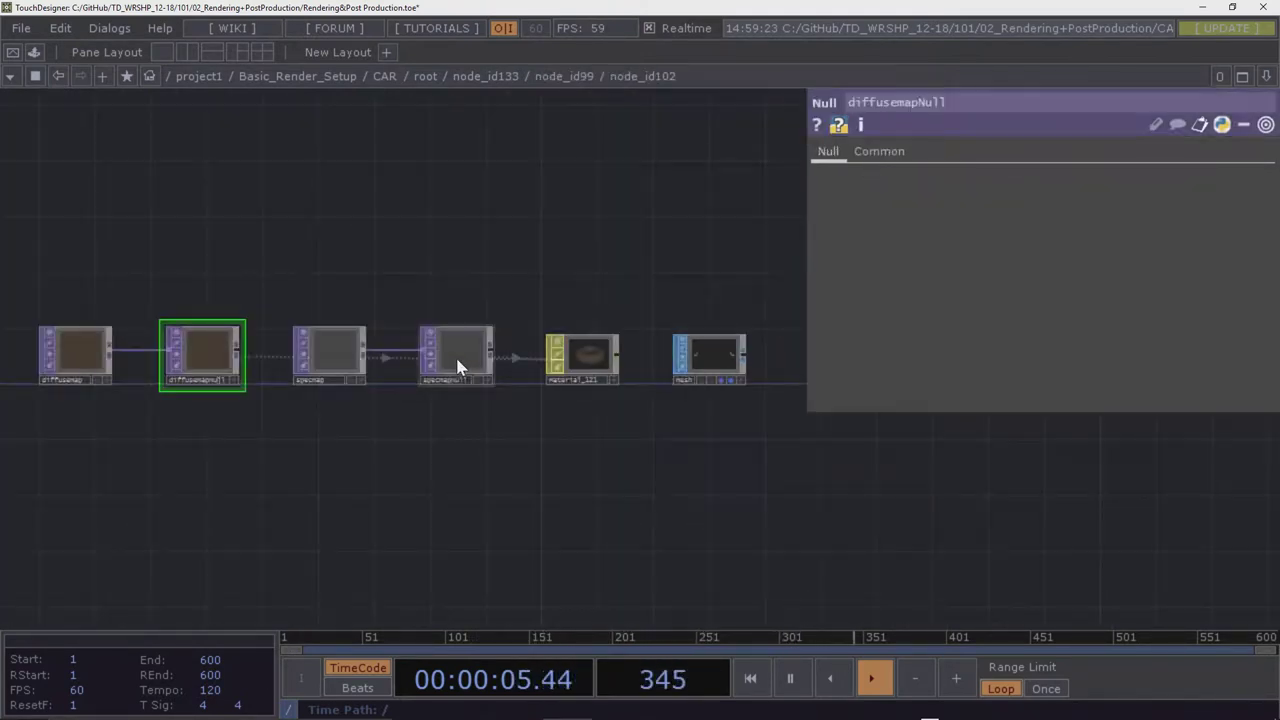
left_click(293, 77)
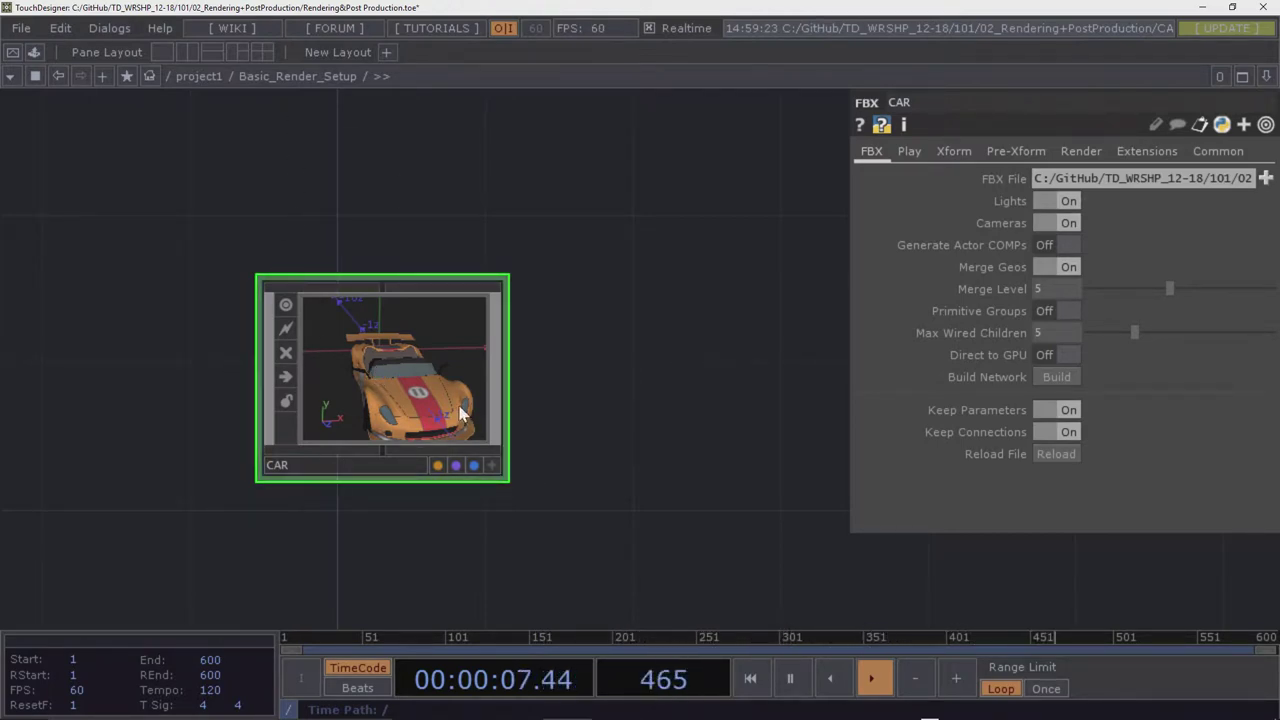
Go down into node_id133 inside the CAR component and set the X translation of the wheel node node_id70 to 139.5
scroll(571, 394, "down", 3)
left_click_drag(521, 386, 389, 349)
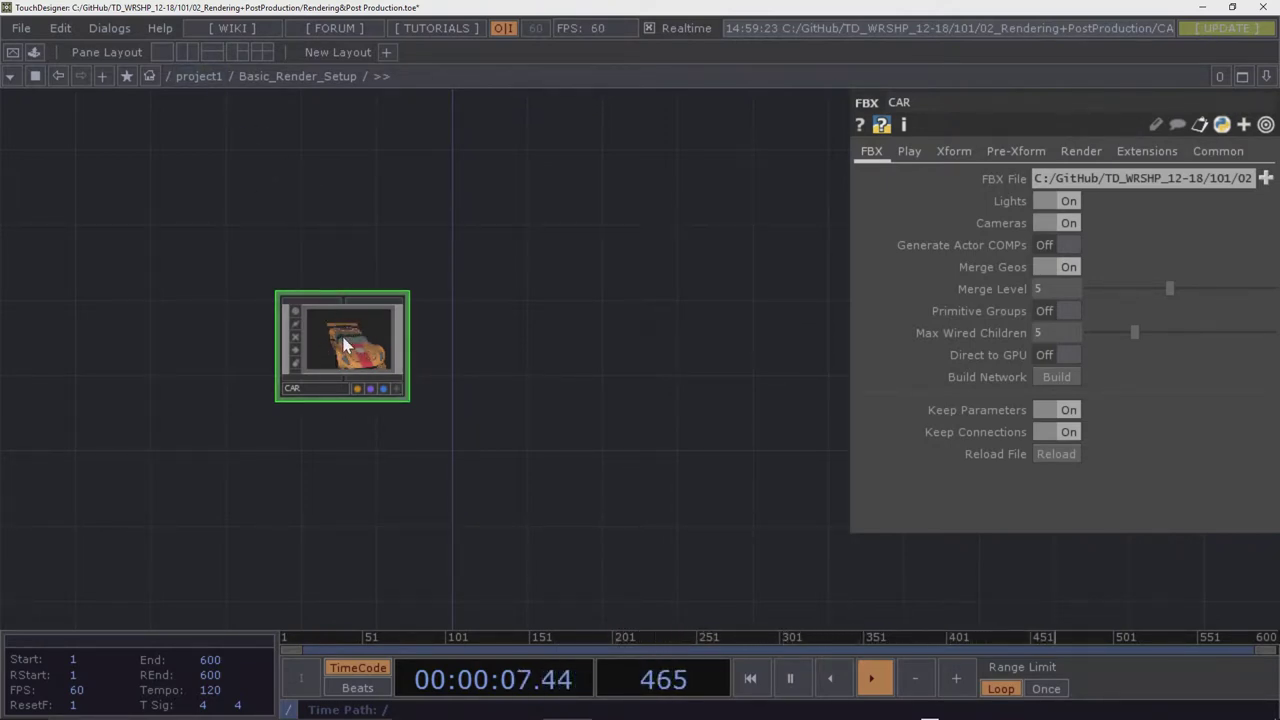
key("i")
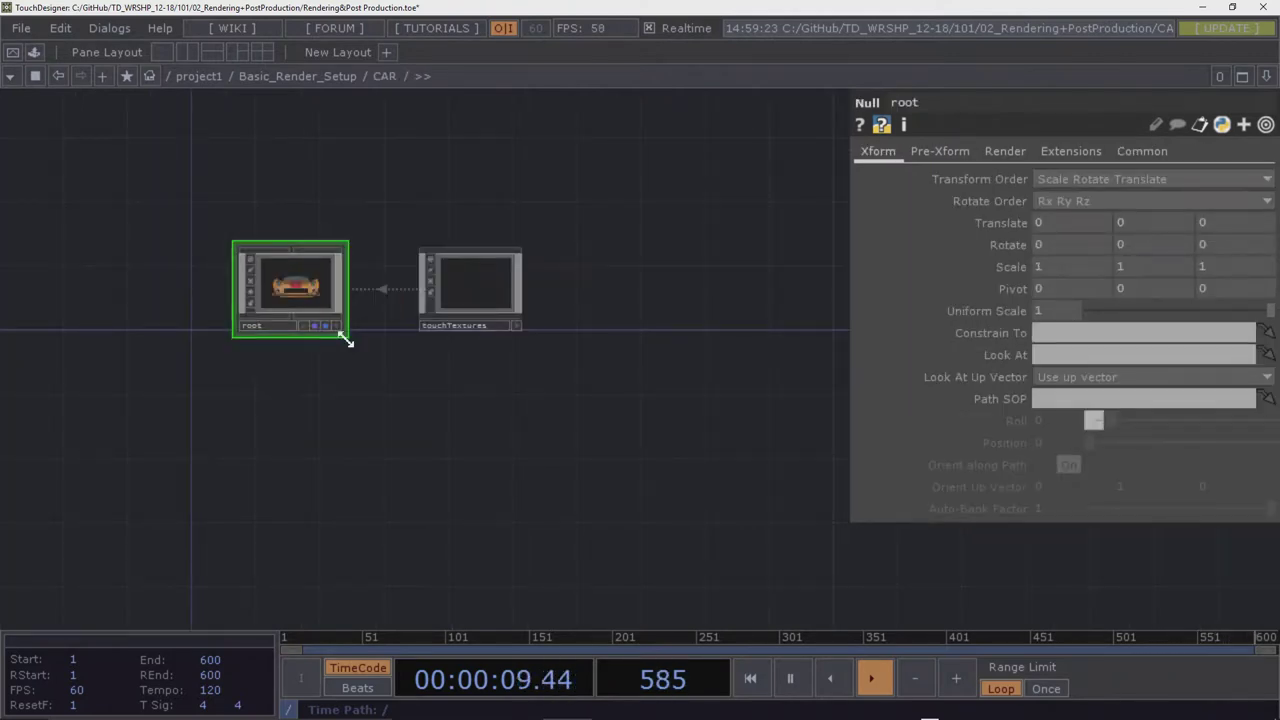
key("i")
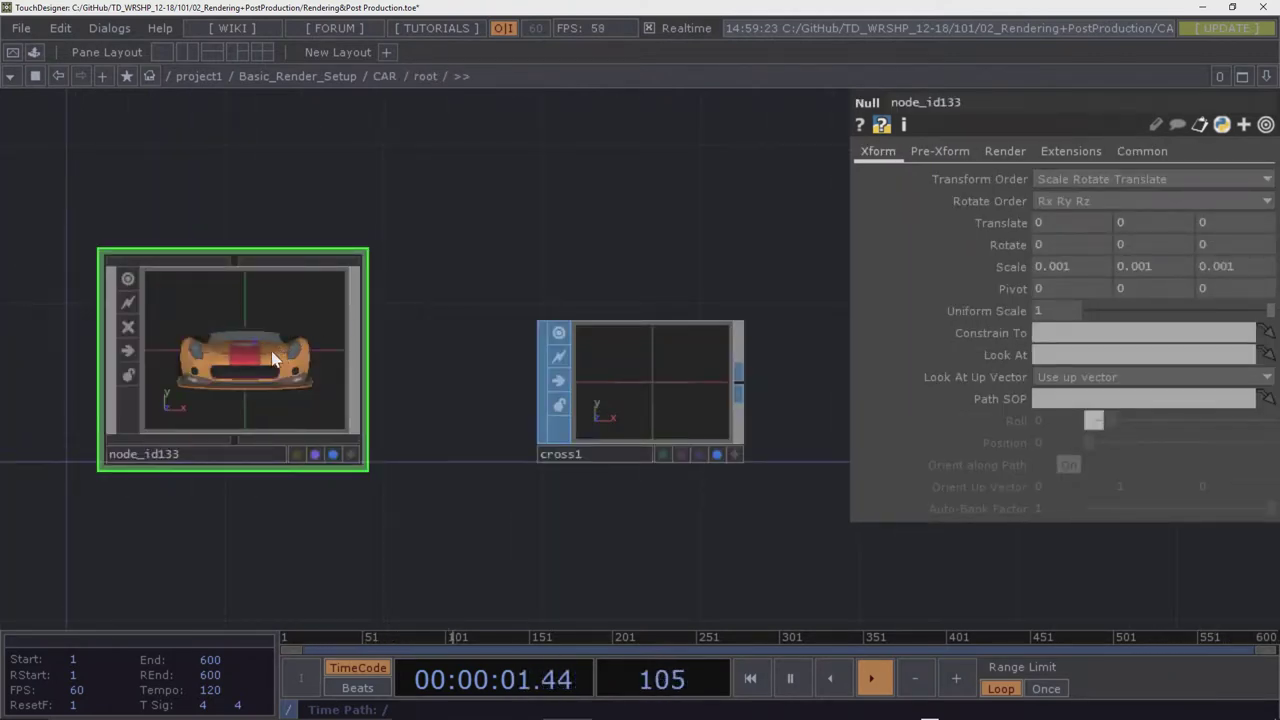
key("i")
scroll(300, 392, "up", 5)
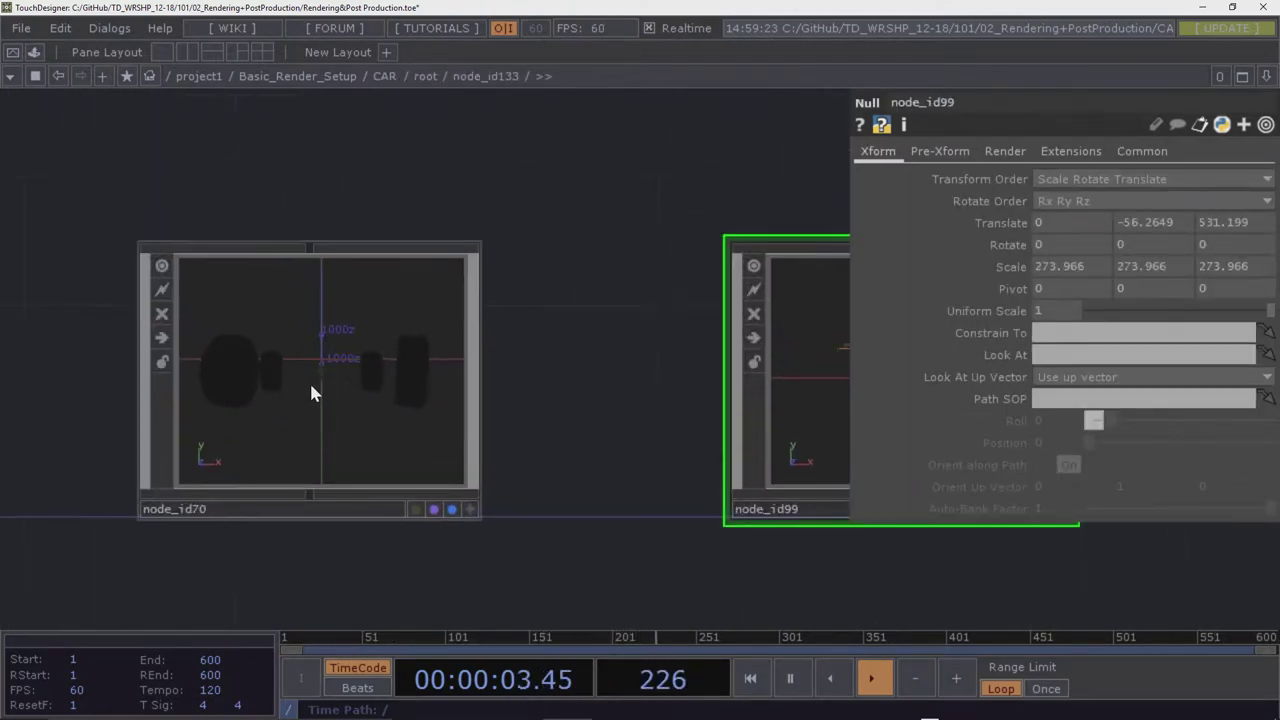
left_click(312, 390)
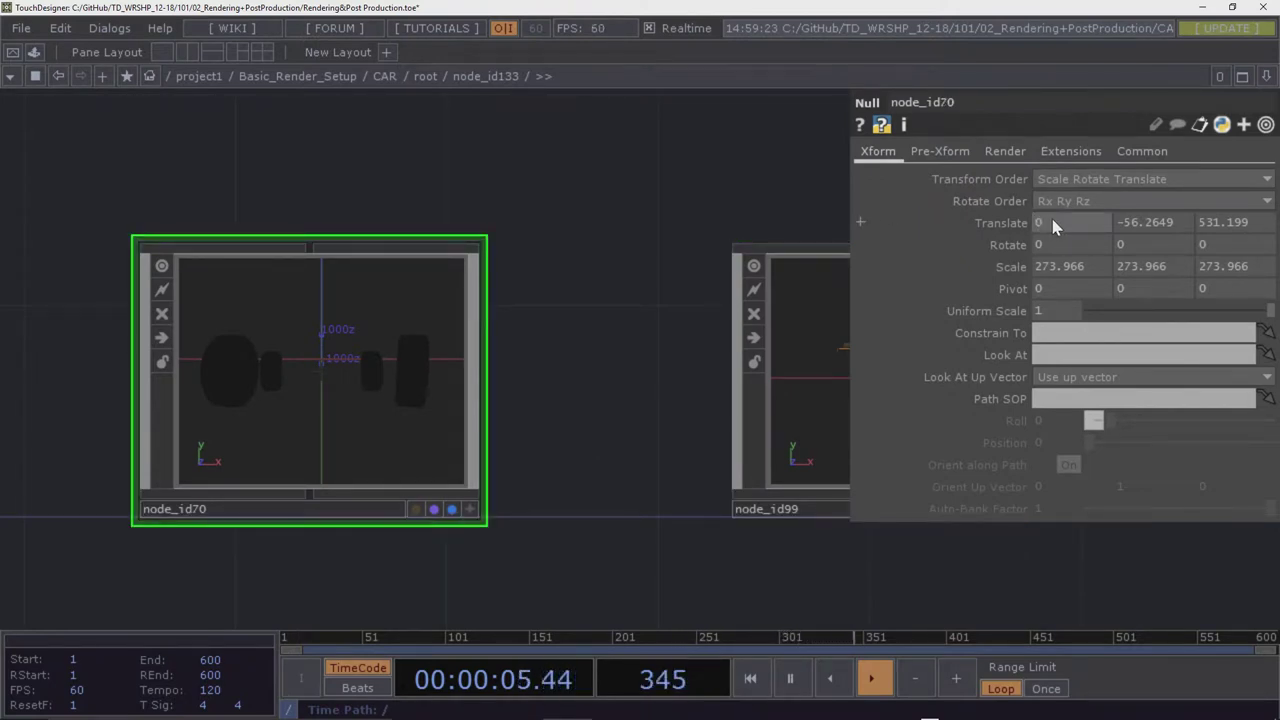
middle_click_drag(1052, 219, 1078, 193)
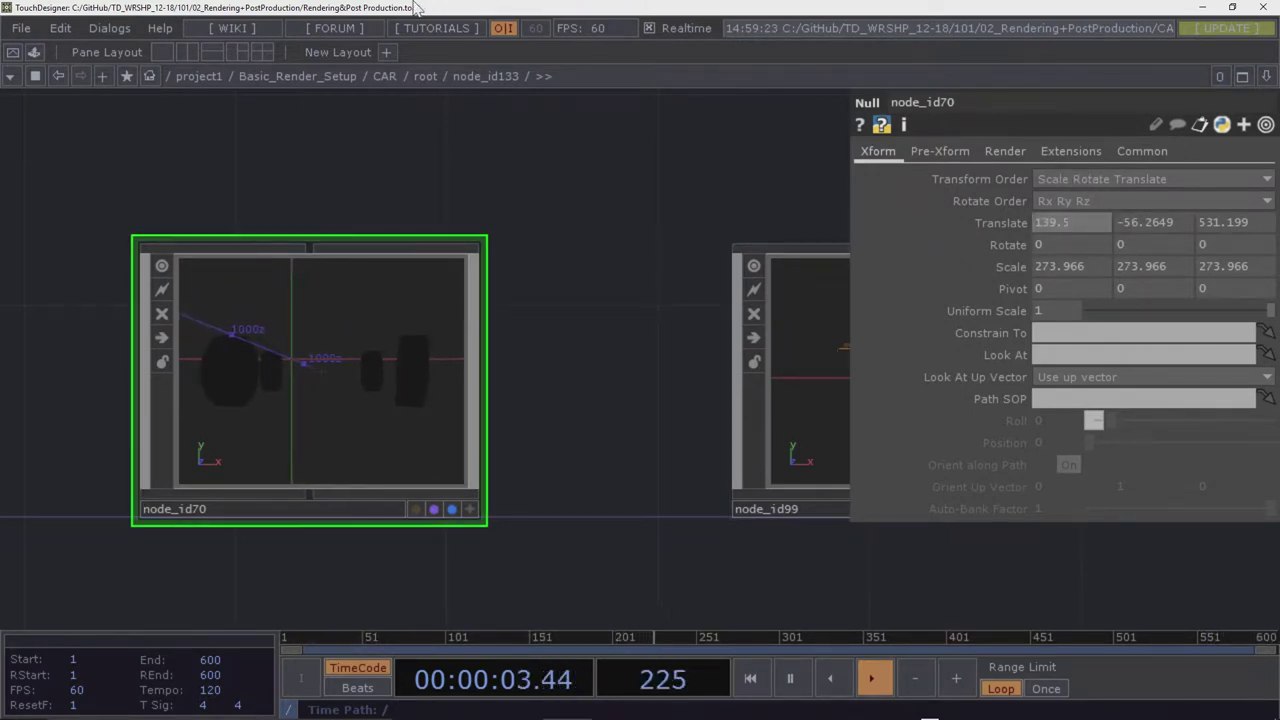
Return to the CAR network and examine the wheels' position relative to the car body in the root node's viewer
left_click(385, 78)
scroll(371, 277, "up", 5)
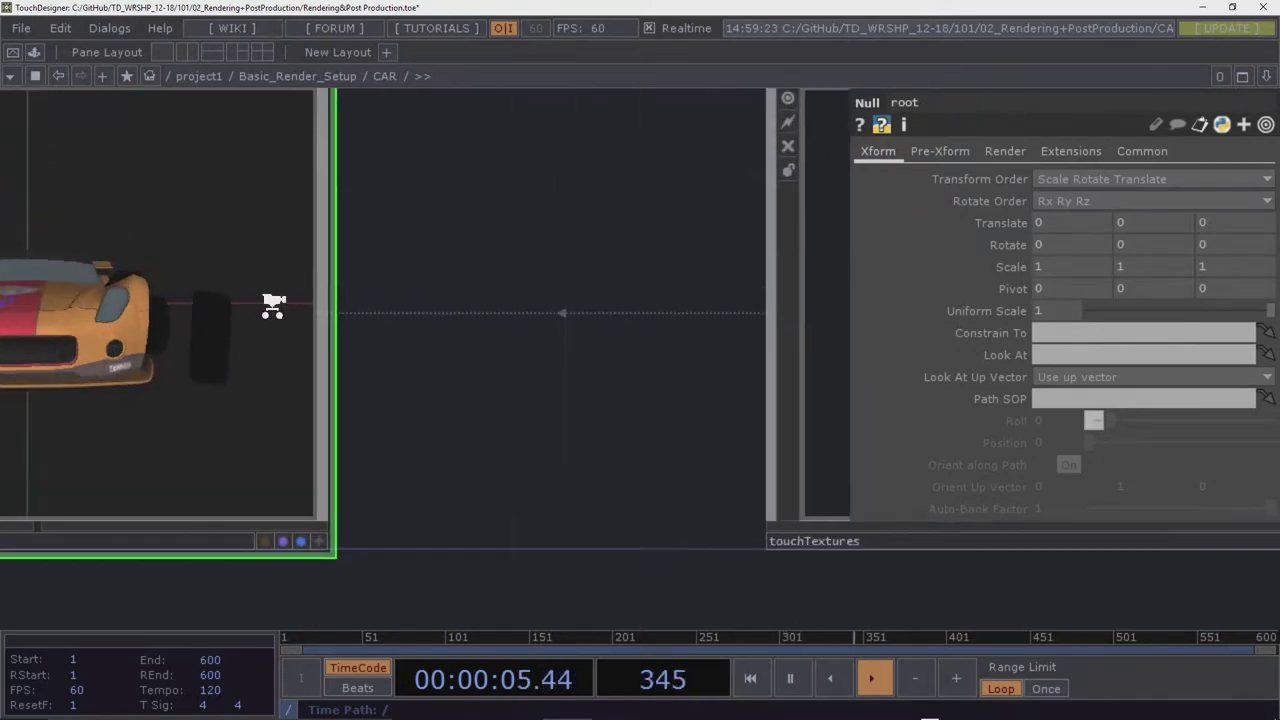
scroll(776, 345, "down", 5)
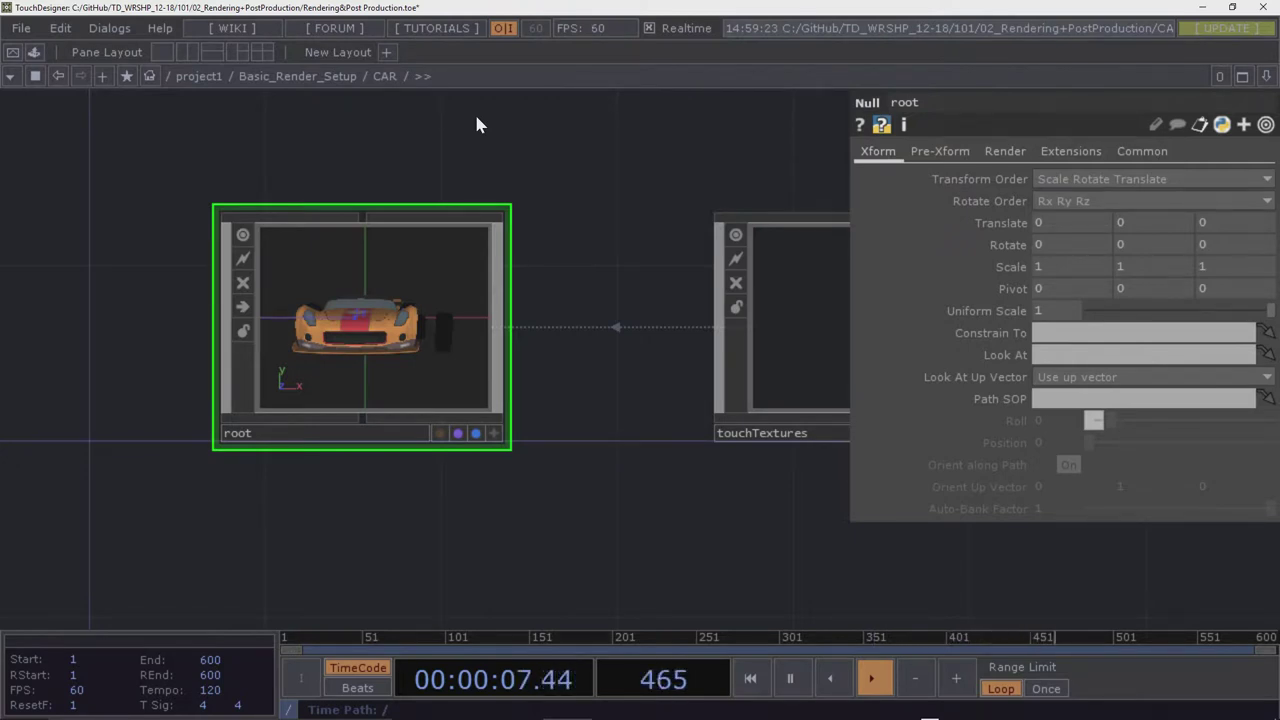
Delete the CAR component from Basic_Render_Setup and go up to the project1 network to view its render setups
left_click(317, 77)
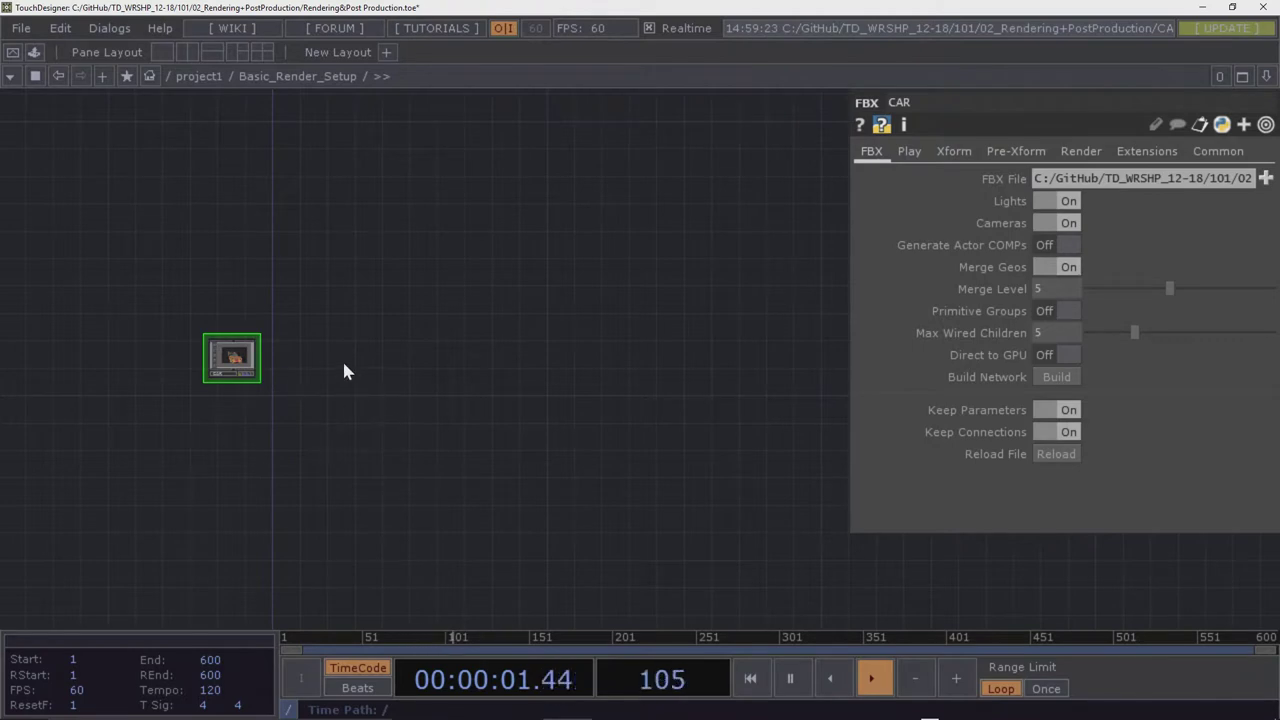
key("Delete")
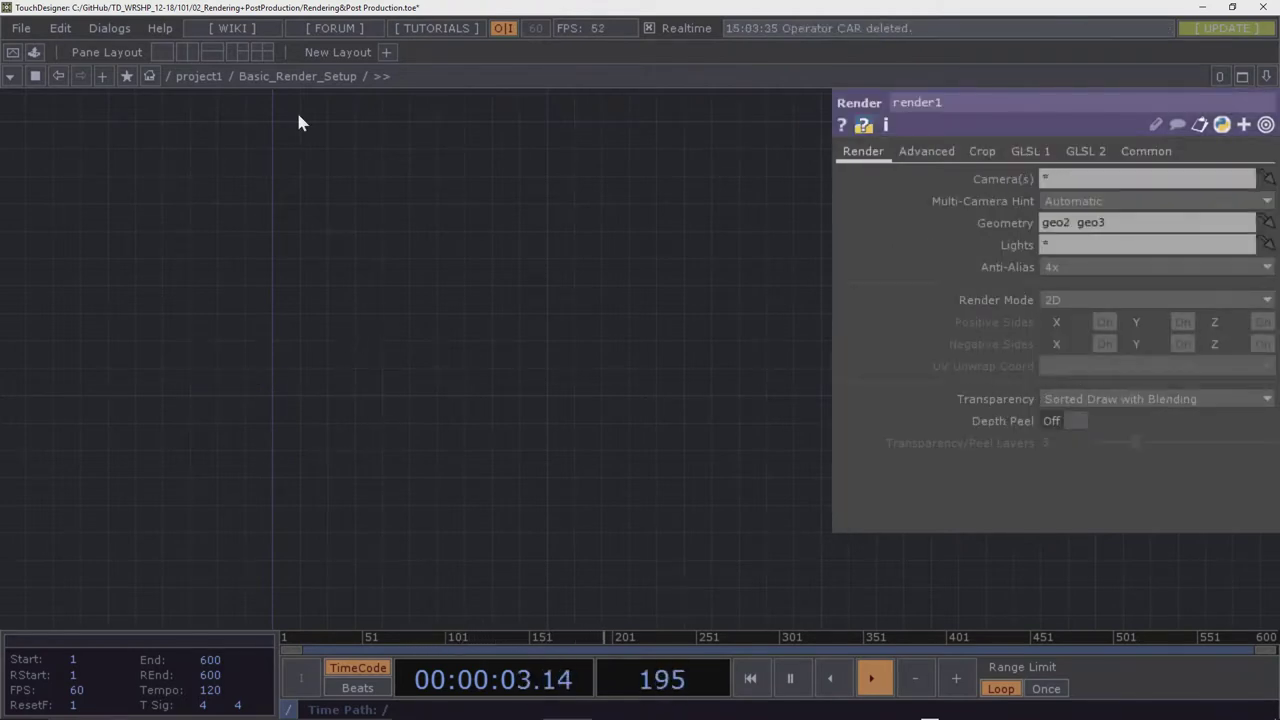
left_click(198, 76)
left_click_drag(355, 445, 366, 388)
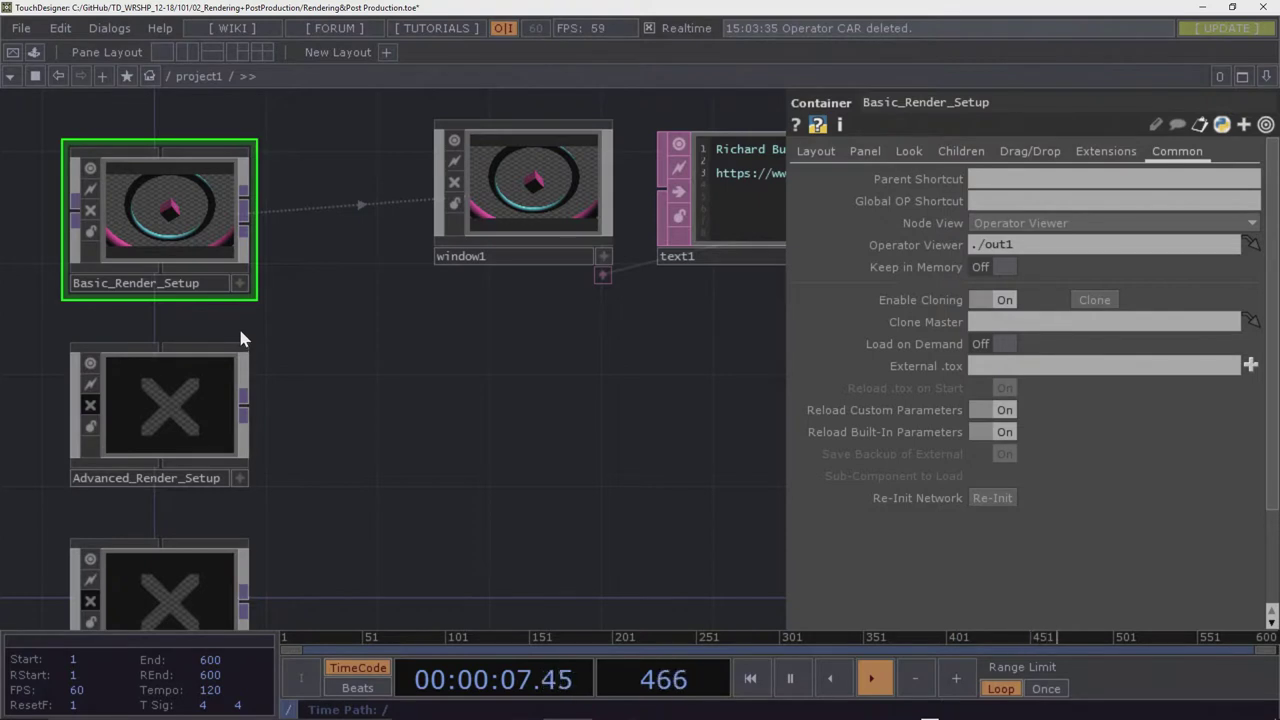
Move window1 down beside Advanced_Render_Setup, and switch cooking off on Basic_Render_Setup and on for Advanced_Render_Setup
left_click_drag(534, 177, 486, 362)
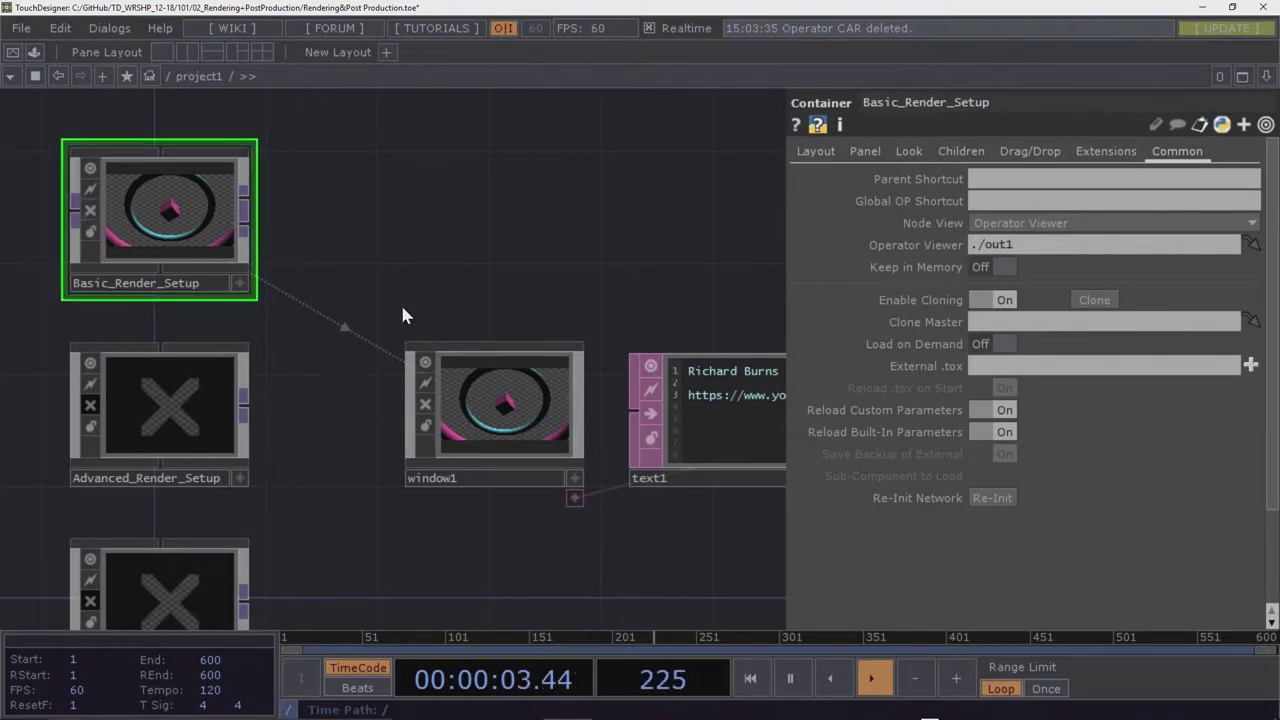
left_click_drag(130, 206, 126, 185)
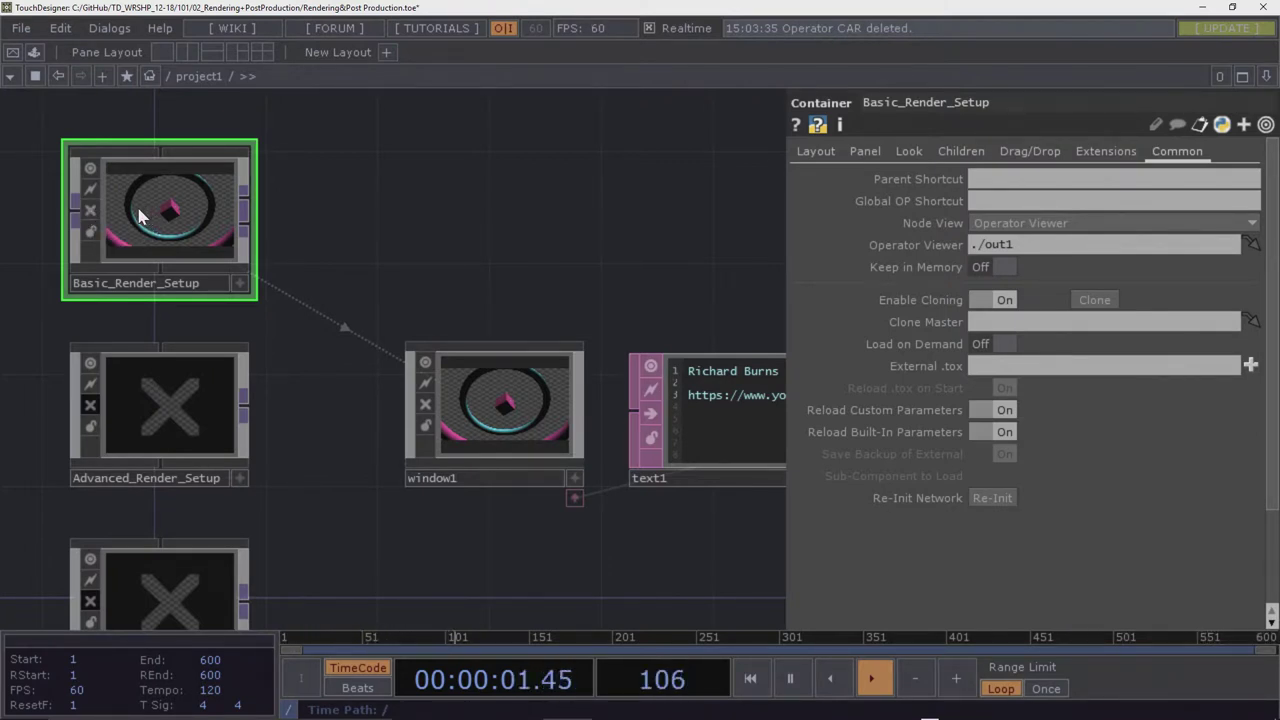
left_click(87, 211)
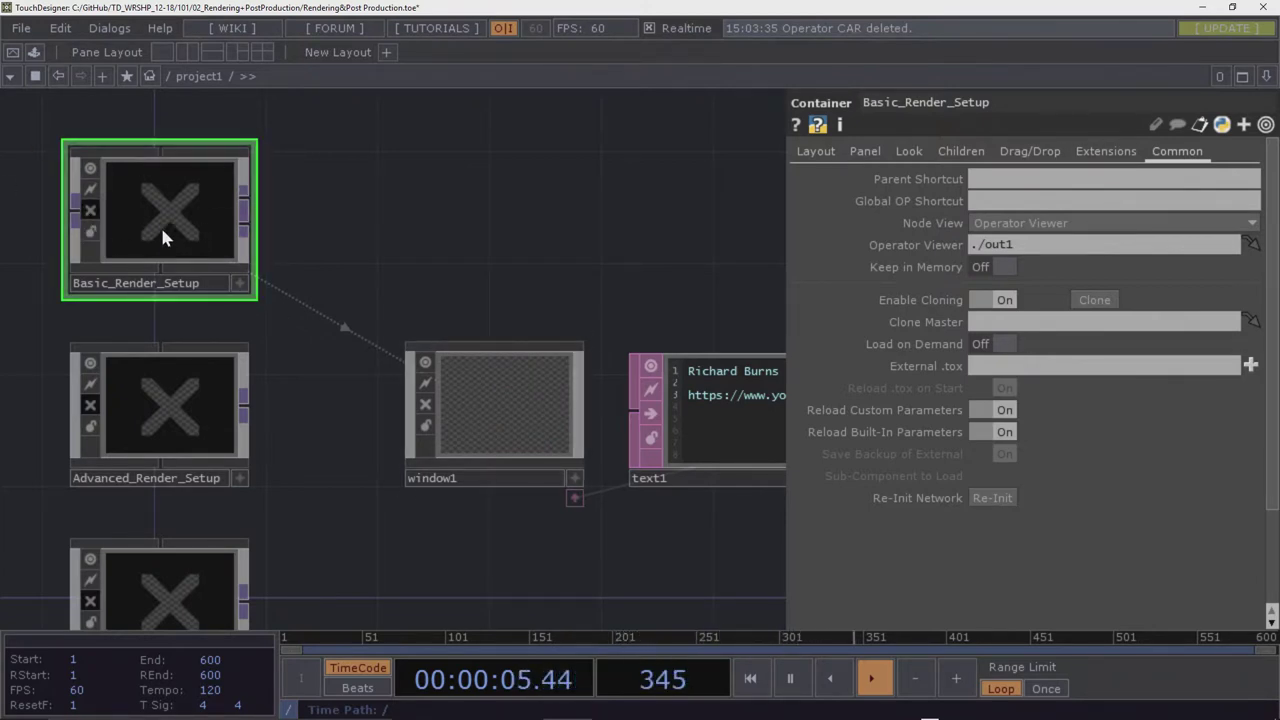
left_click(90, 405)
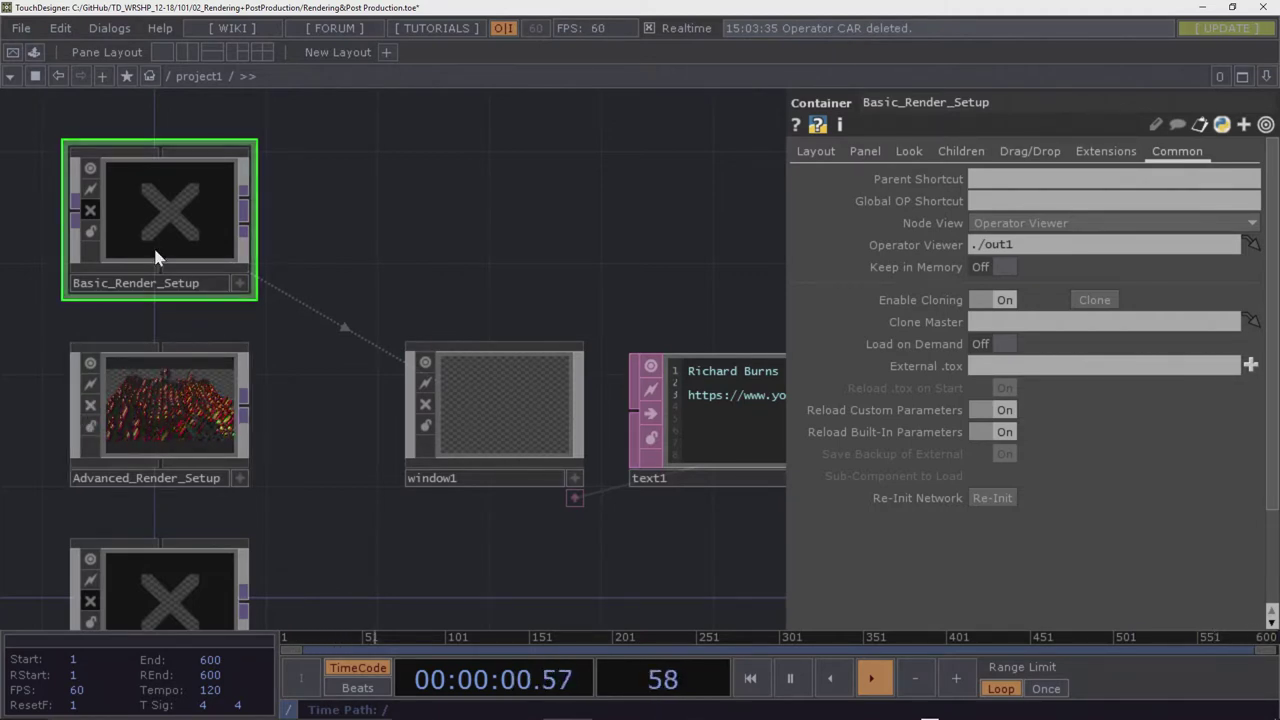
Move Advanced_Render_Setup out of the column to its left, and duplicate Basic_Render_Setup with its cooking re-enabled into the gap
left_click_drag(351, 370, 706, 257)
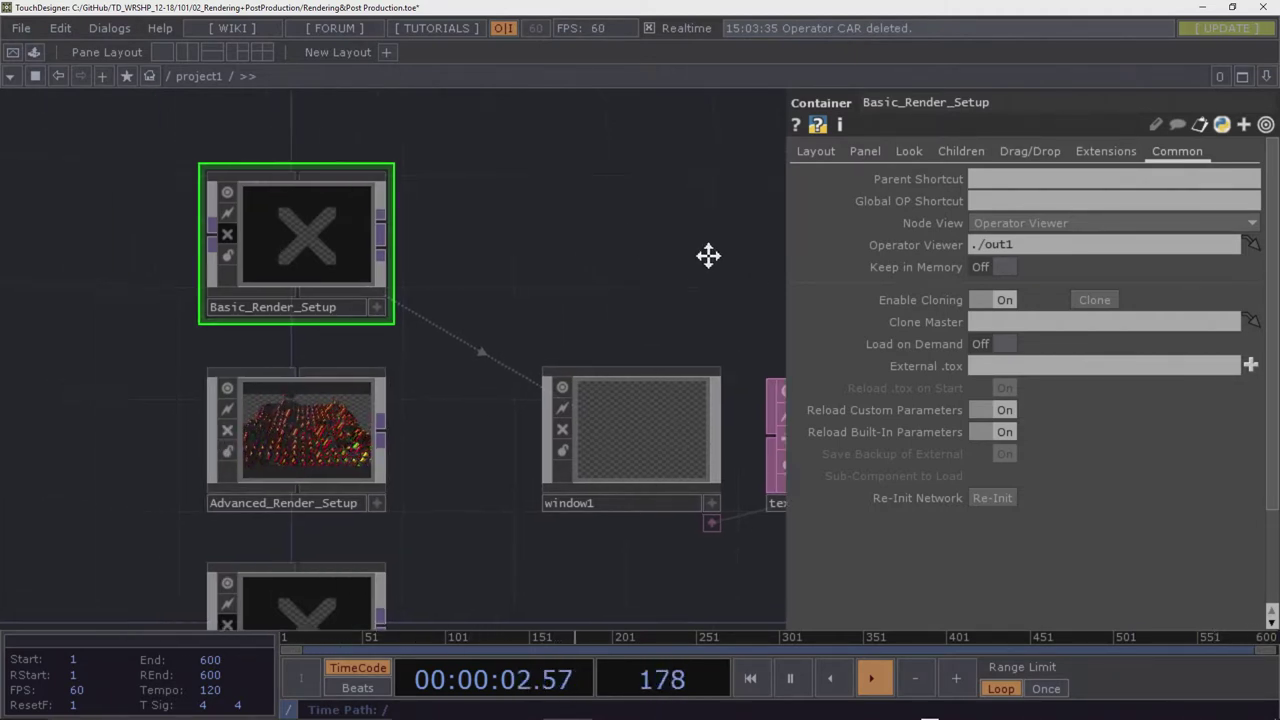
left_click_drag(541, 487, 262, 459)
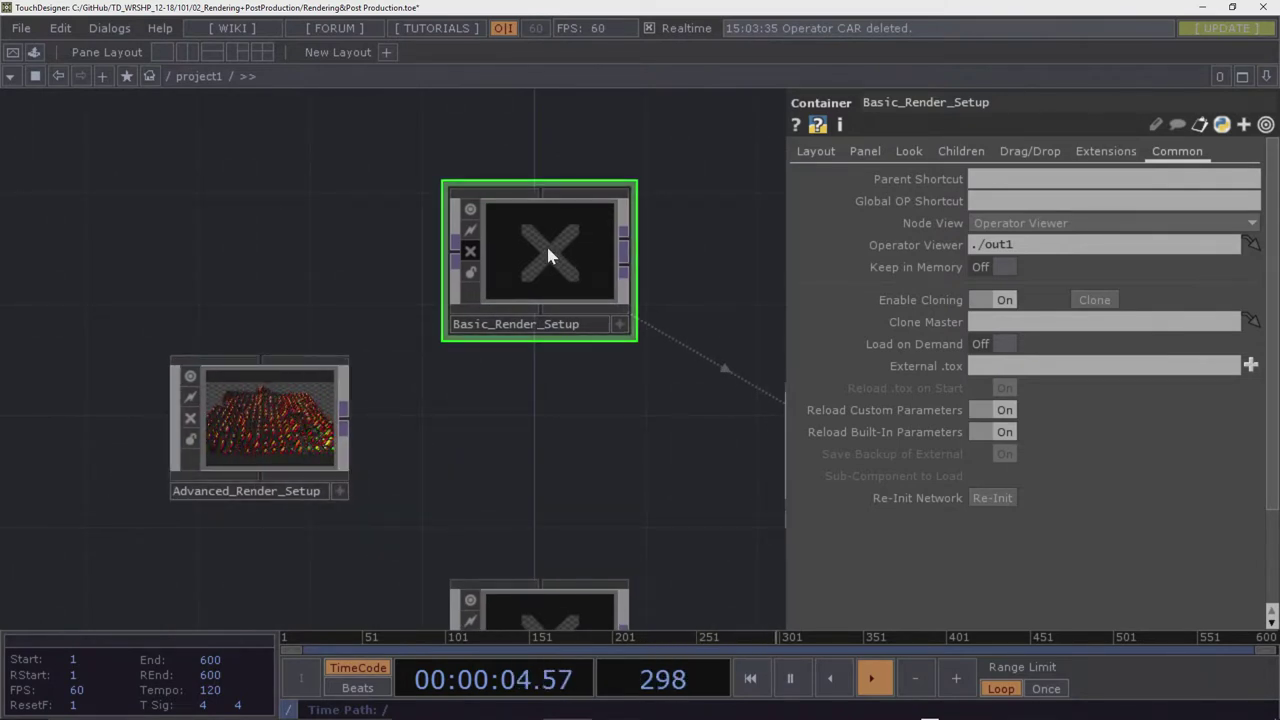
left_click(471, 252)
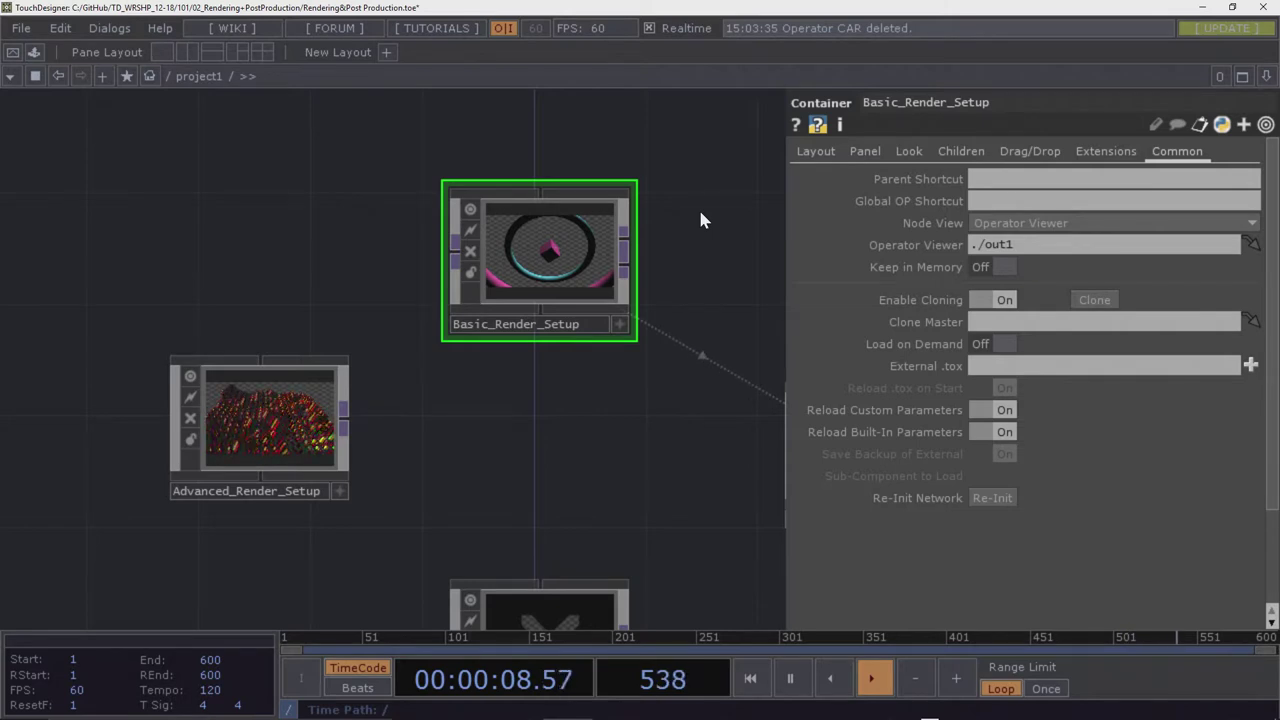
key("ctrl+c")
key("ctrl+v")
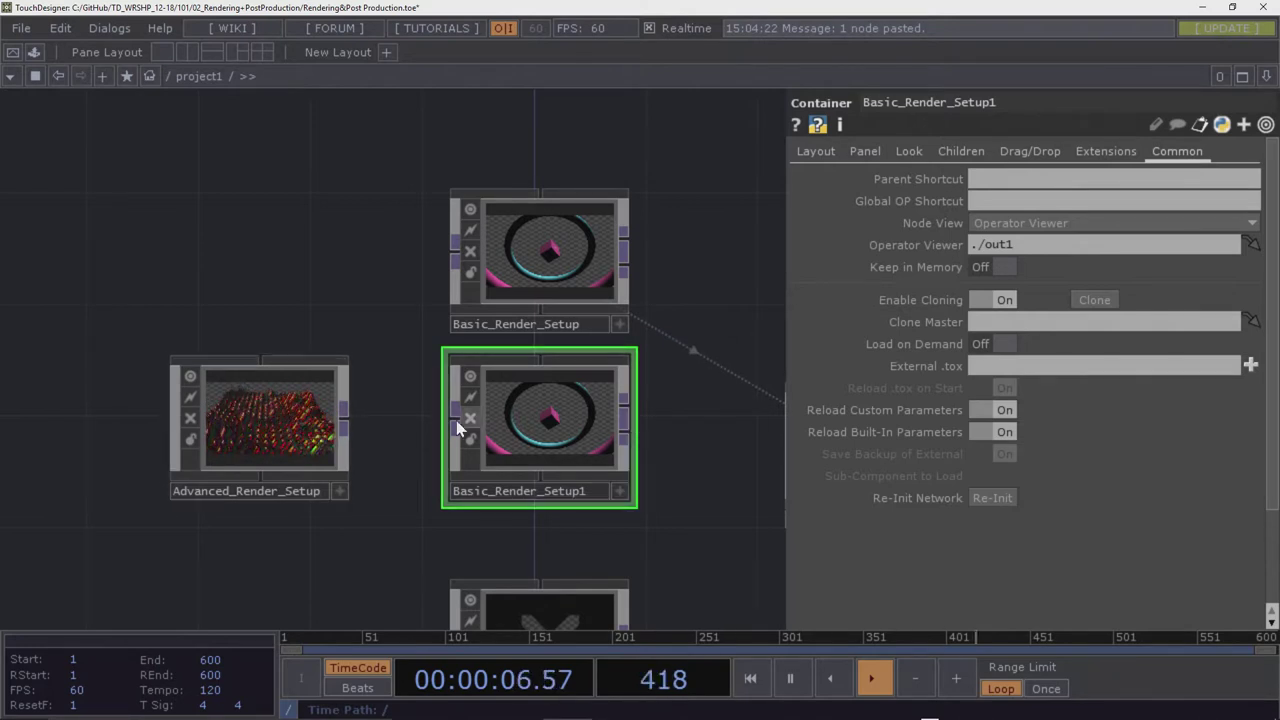
Go into Advanced_Render_Setup, examine its camera, geometry, light, environment light and material nodes, and return to project1
left_click(265, 410)
key("i")
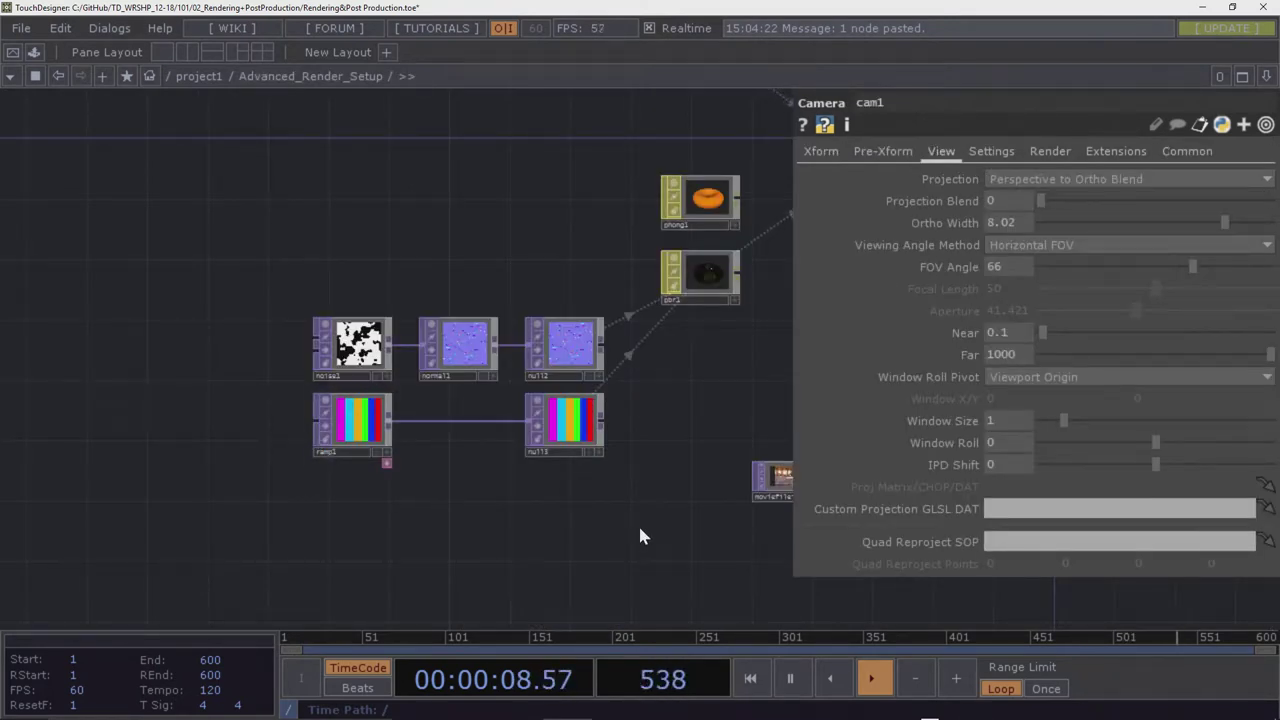
left_click_drag(638, 523, 368, 497)
scroll(368, 497, "down", 5)
left_click_drag(551, 428, 528, 465)
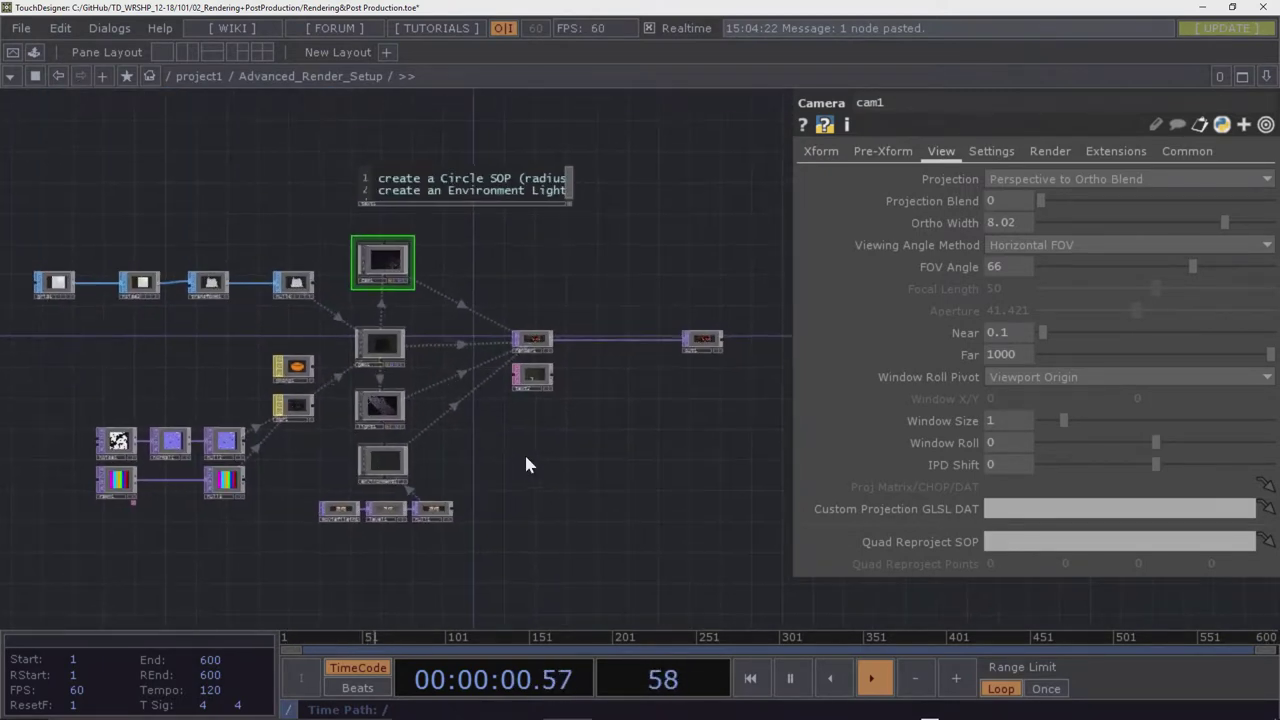
scroll(398, 258, "up", 3)
scroll(400, 263, "down", 1)
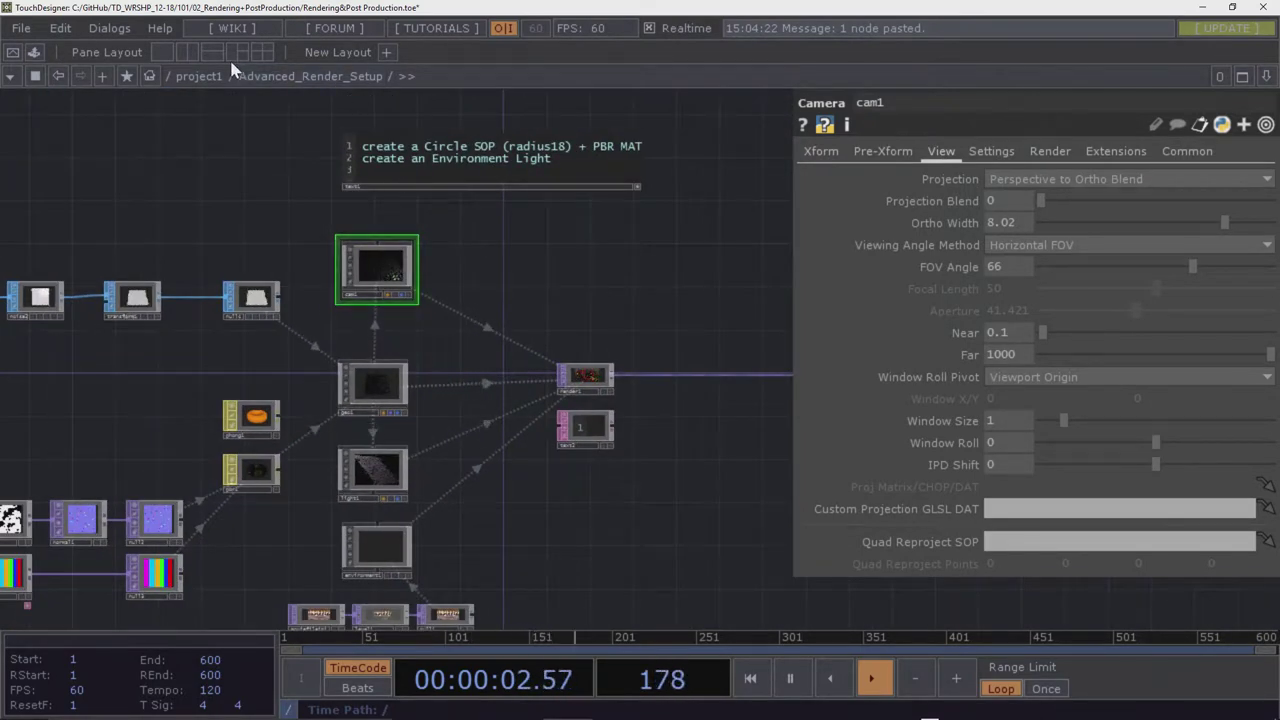
left_click_drag(692, 297, 370, 302)
left_click_drag(420, 317, 516, 268)
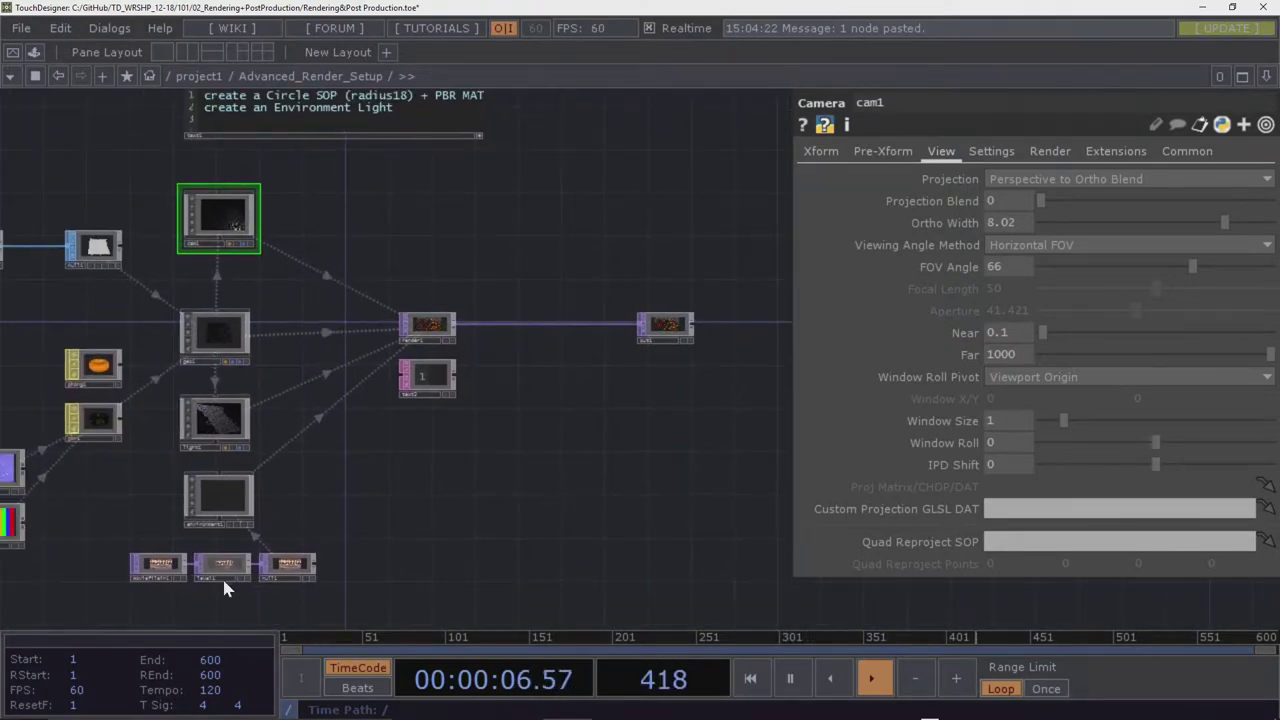
scroll(222, 576, "up", 5)
scroll(218, 580, "down", 6)
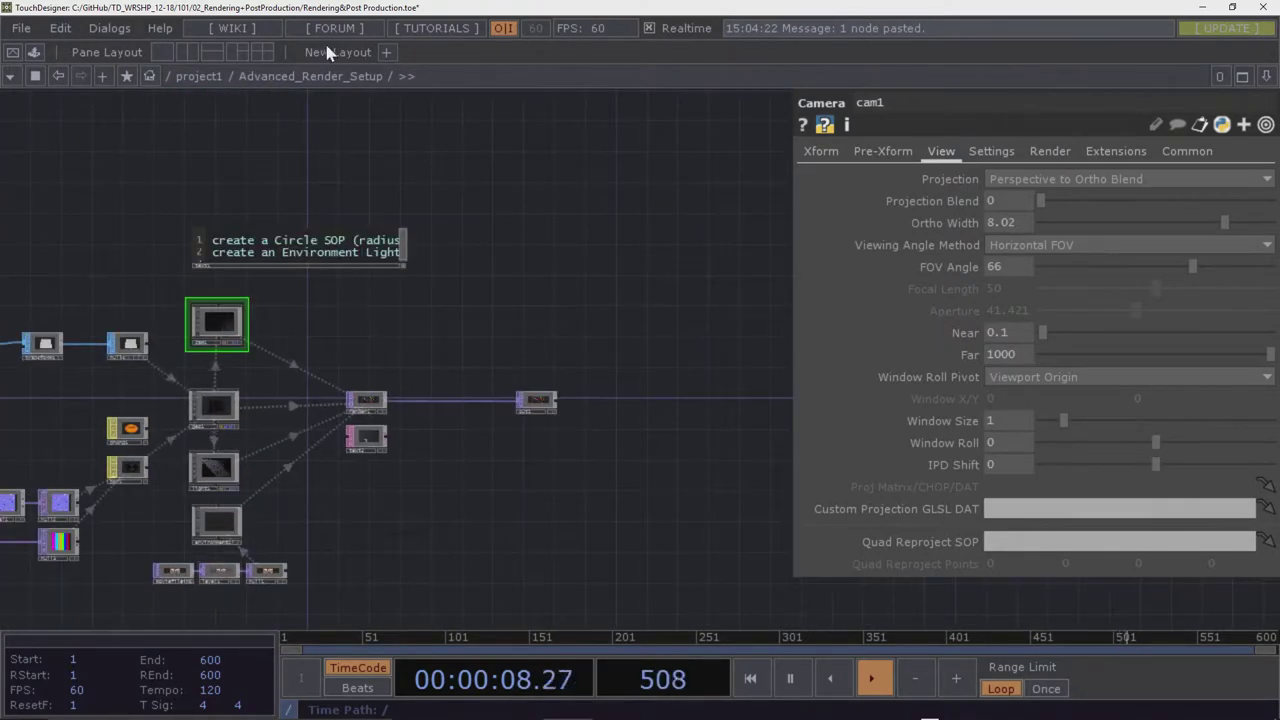
left_click(198, 76)
left_click_drag(380, 293, 209, 262)
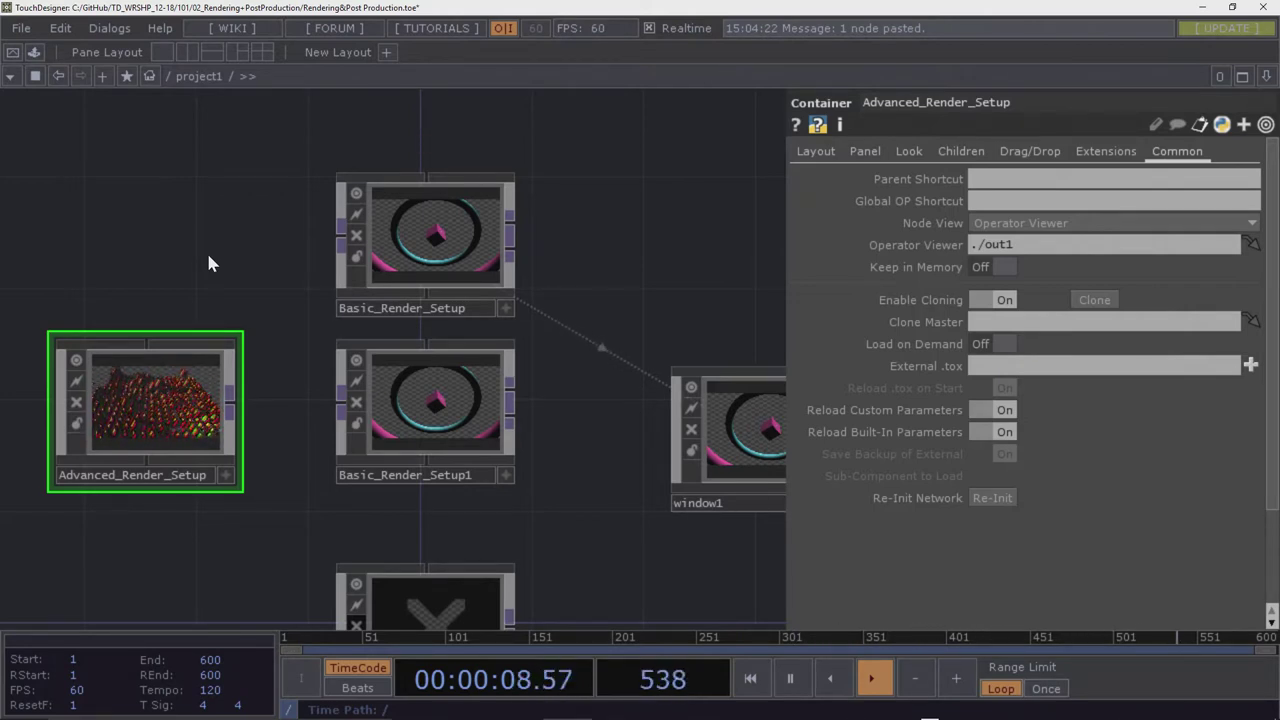
Go into Basic_Render_Setup1 and delete the geo3 and phong2 nodes
left_click(416, 411)
key("i")
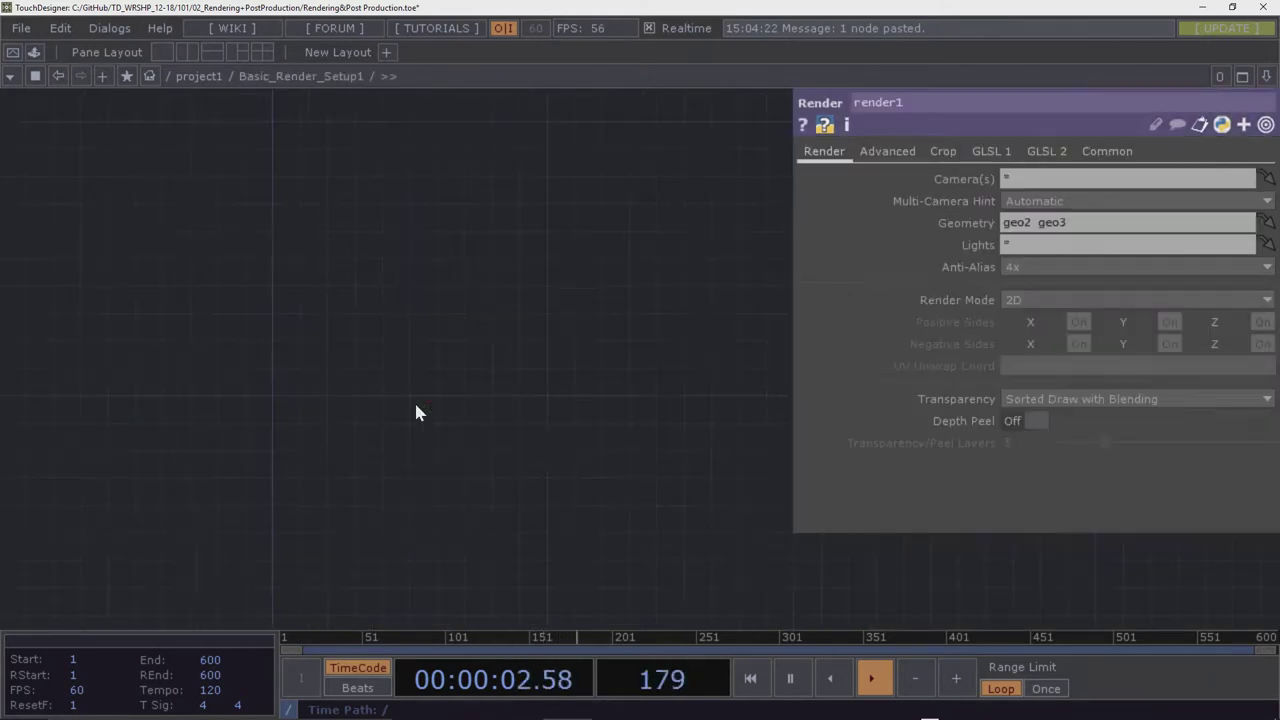
key("h")
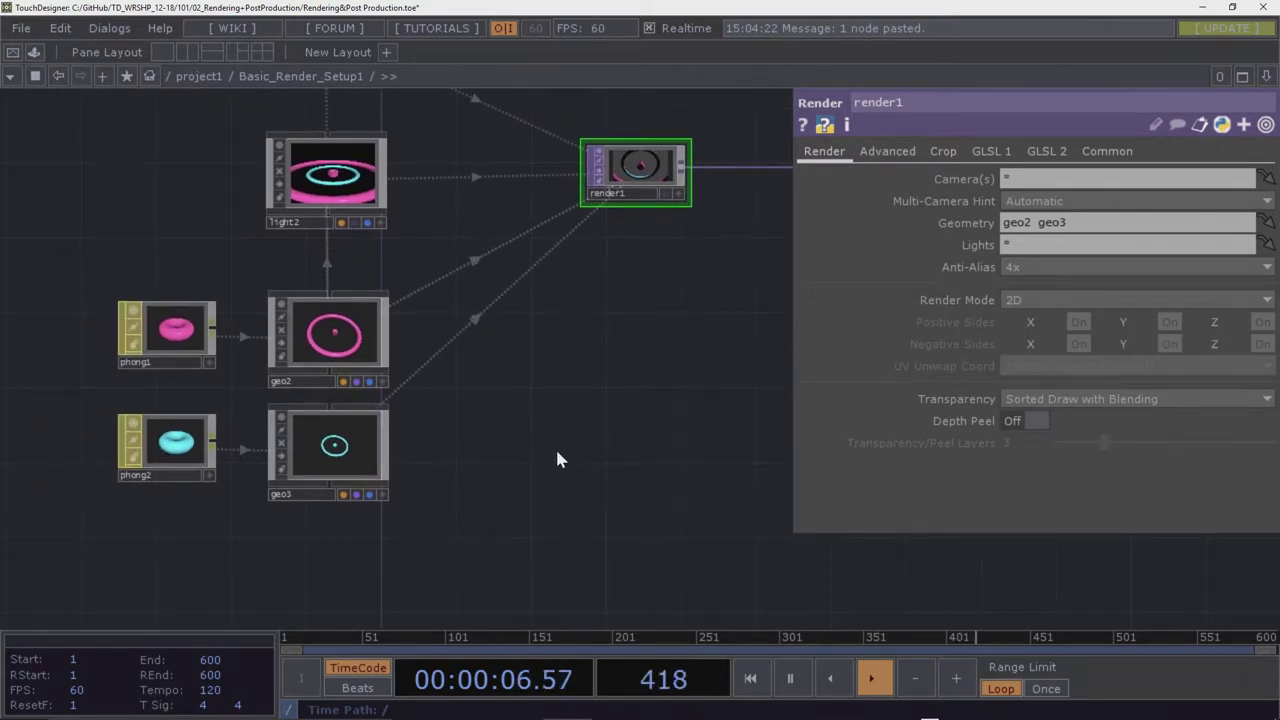
right_click_drag(553, 449, 107, 505)
key("Delete")
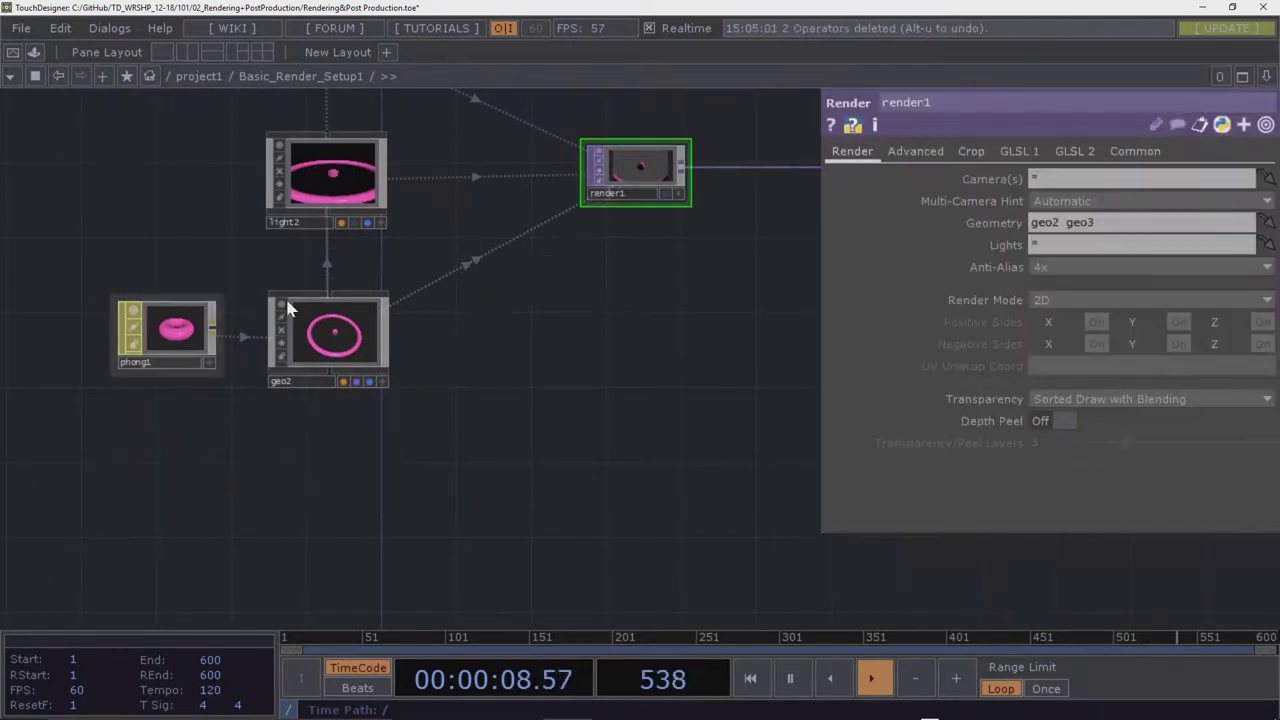
Delete torus1 inside geo2, leaving only box1, and return to the Basic_Render_Setup1 network
key("i")
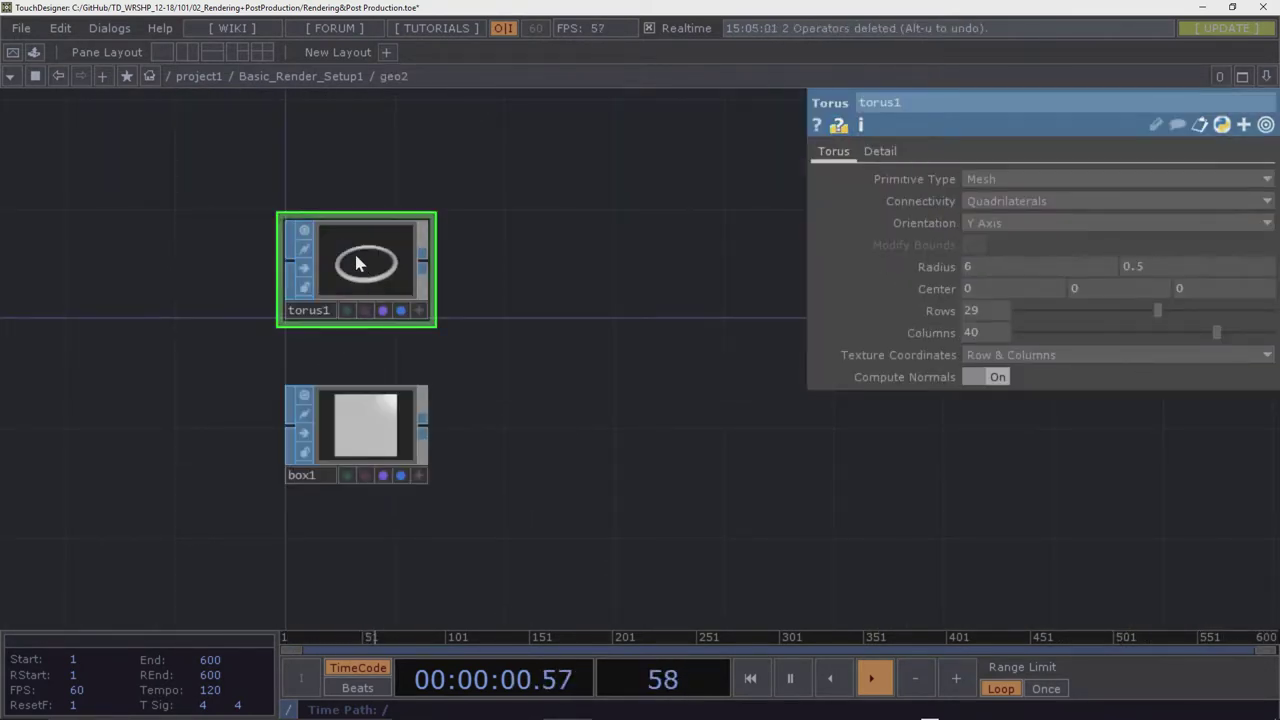
key("Delete")
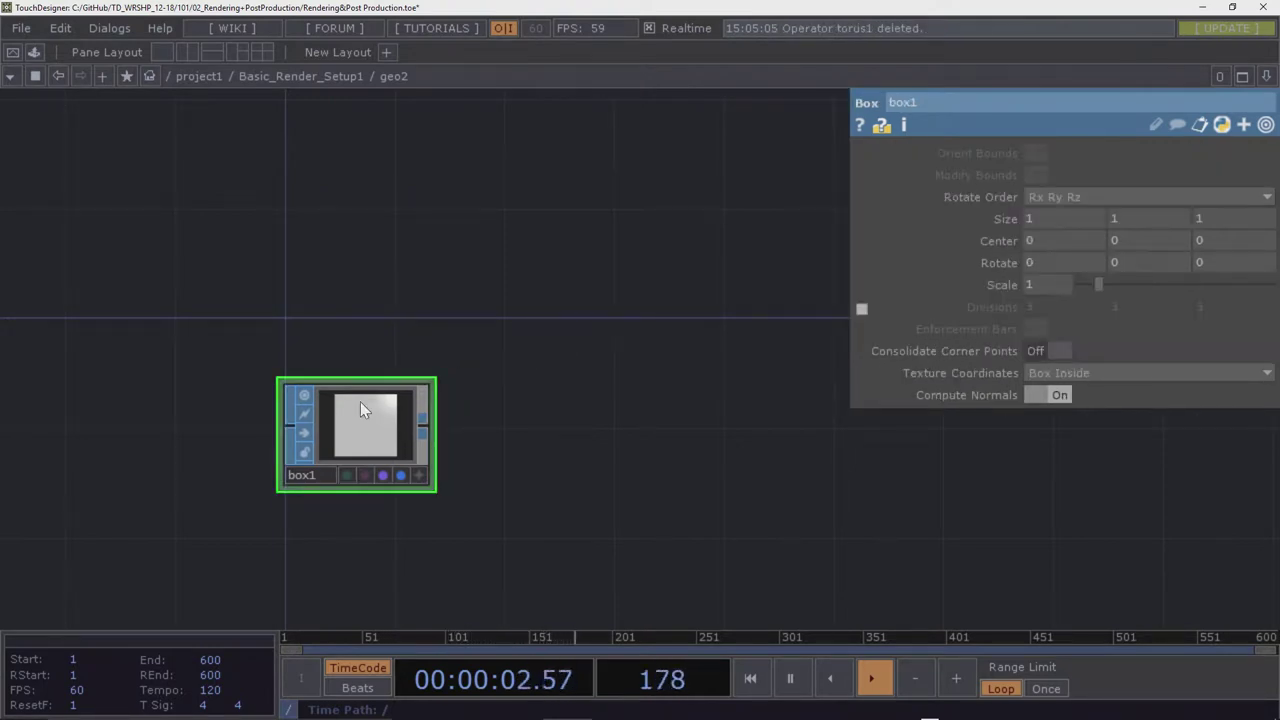
left_click(300, 76)
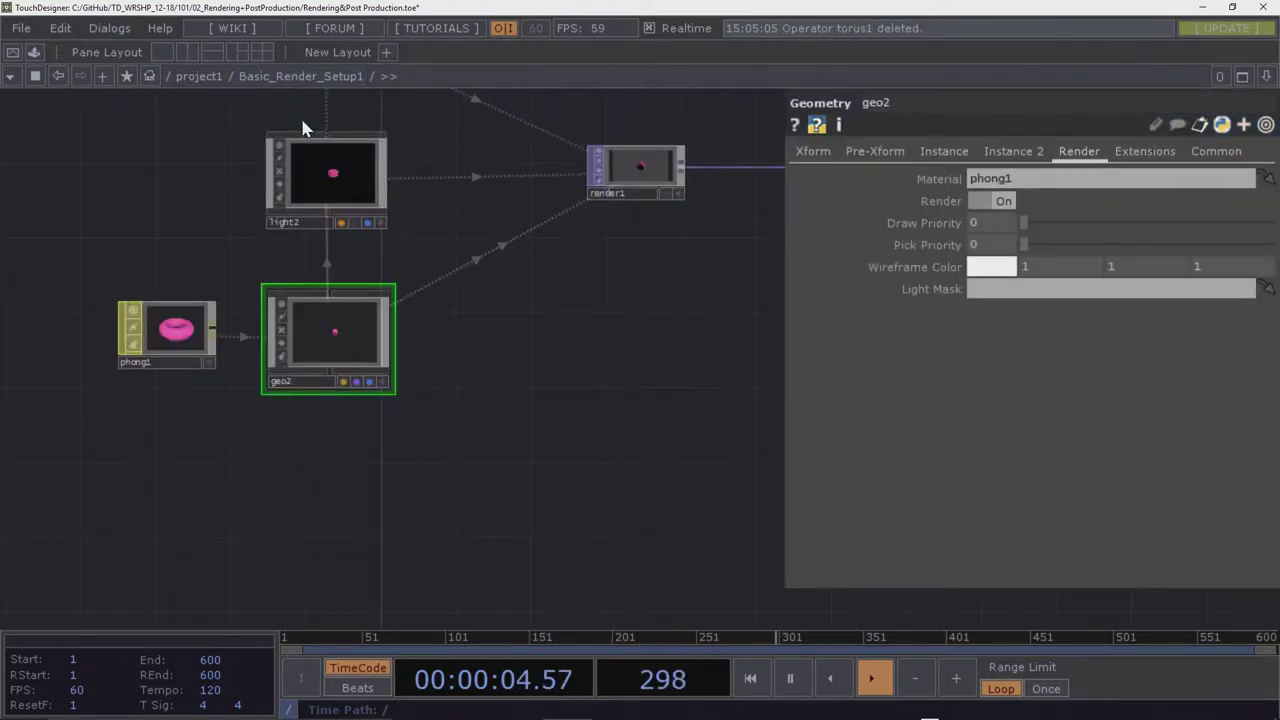
Delete the in1 node above cam2 and move phong1 down and away from geo2
scroll(336, 330, "up", 5)
scroll(340, 337, "down", 5)
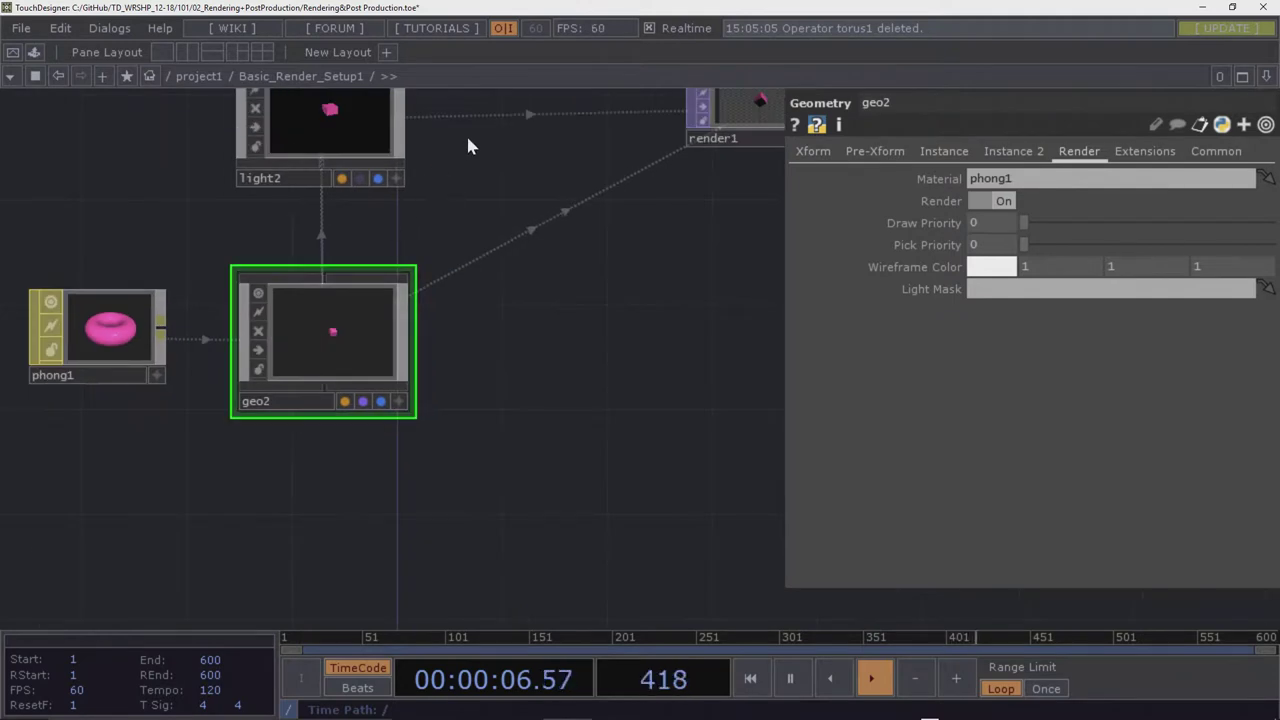
scroll(454, 283, "down", 3)
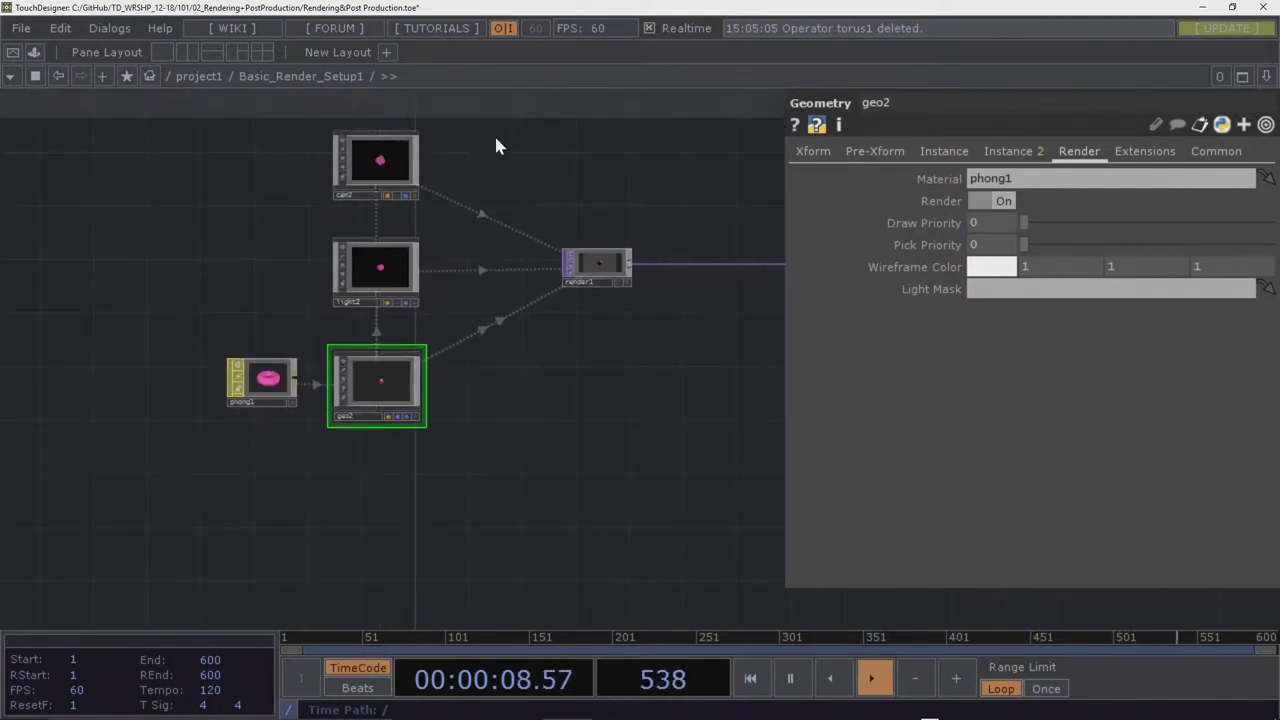
left_click_drag(494, 143, 423, 286)
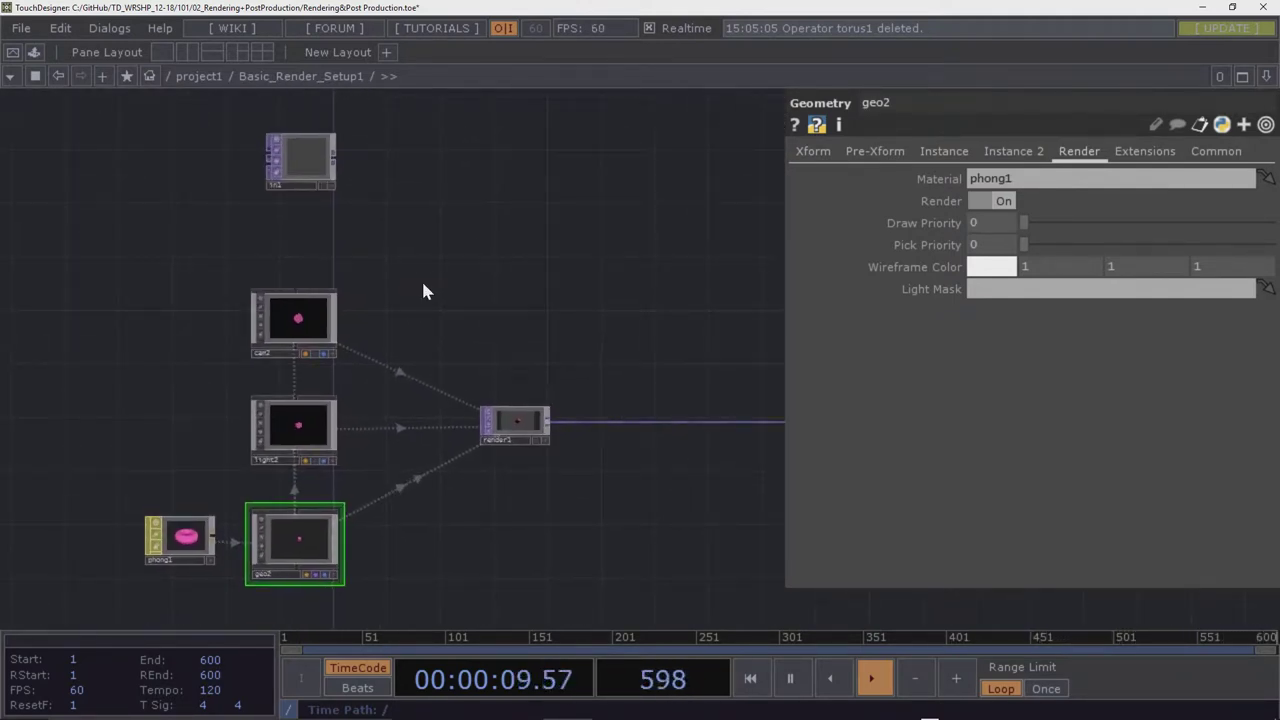
left_click(302, 170)
key("Delete")
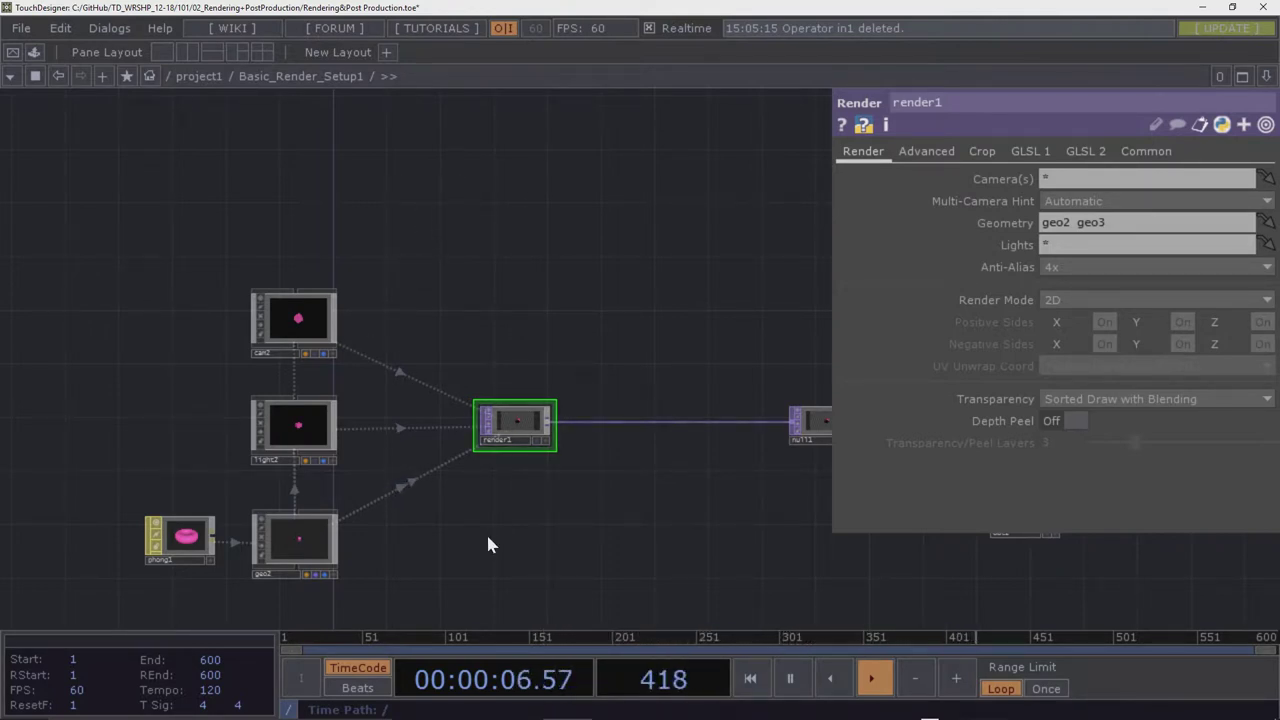
left_click_drag(494, 543, 657, 380)
left_click_drag(352, 390, 312, 470)
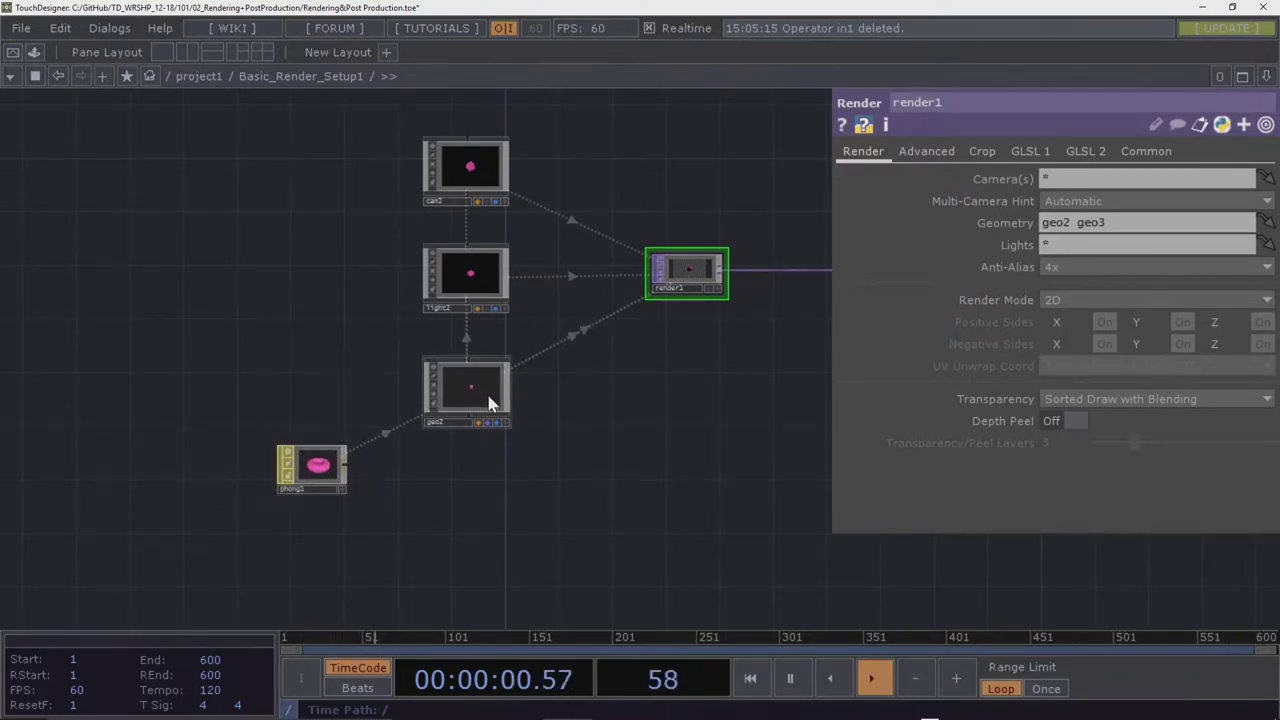
Examine the box and its axes in geo2's viewer and return to the overview of the render network
scroll(489, 405, "up", 5)
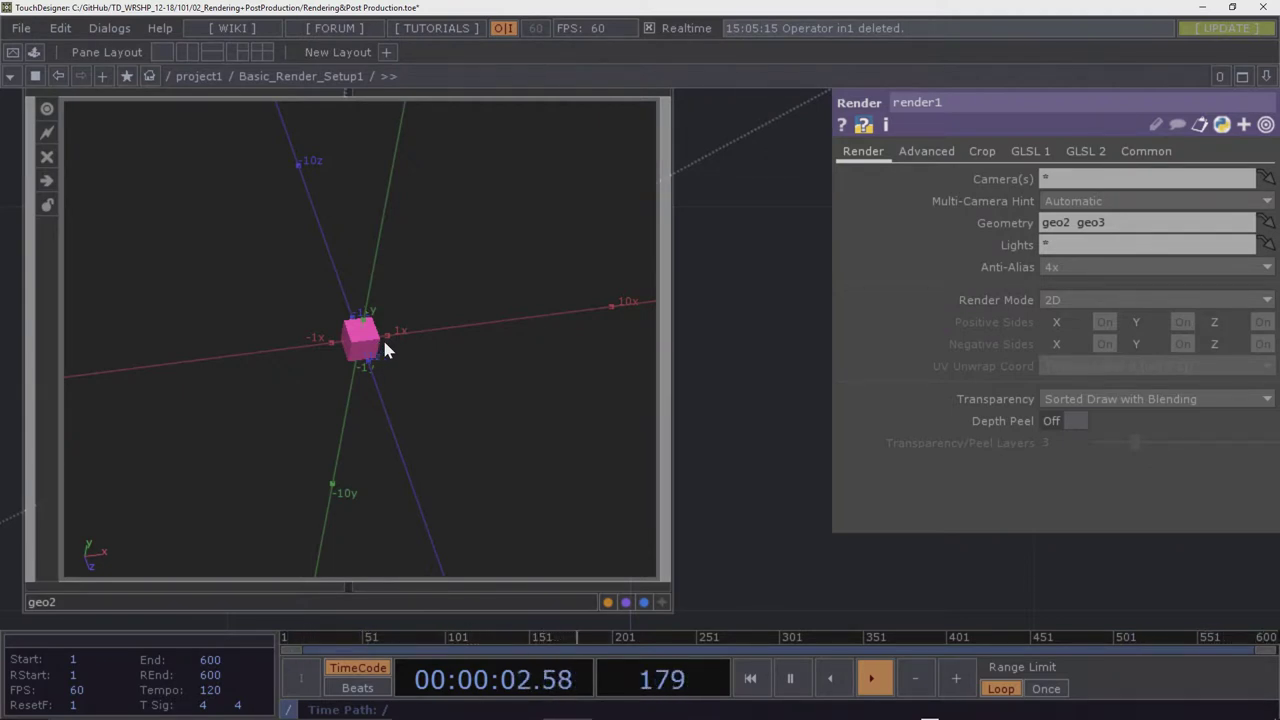
scroll(385, 345, "down", 5)
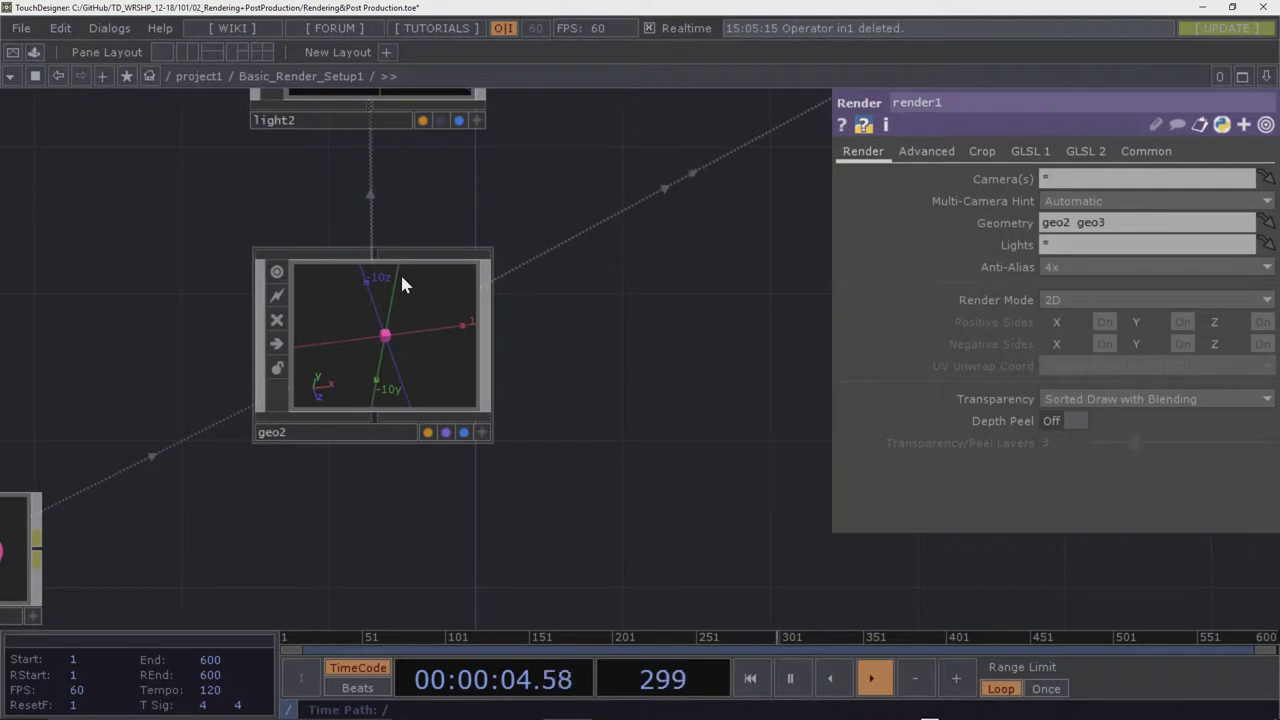
scroll(628, 289, "down", 5)
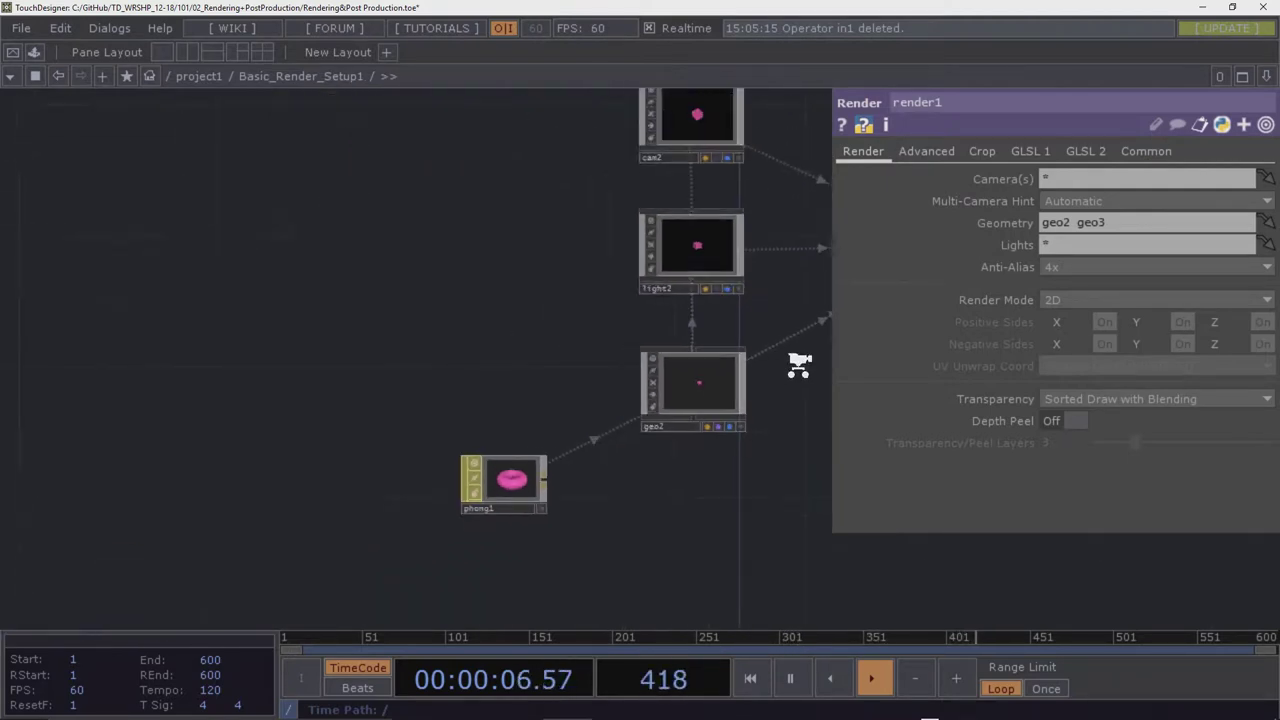
scroll(444, 330, "down", 3)
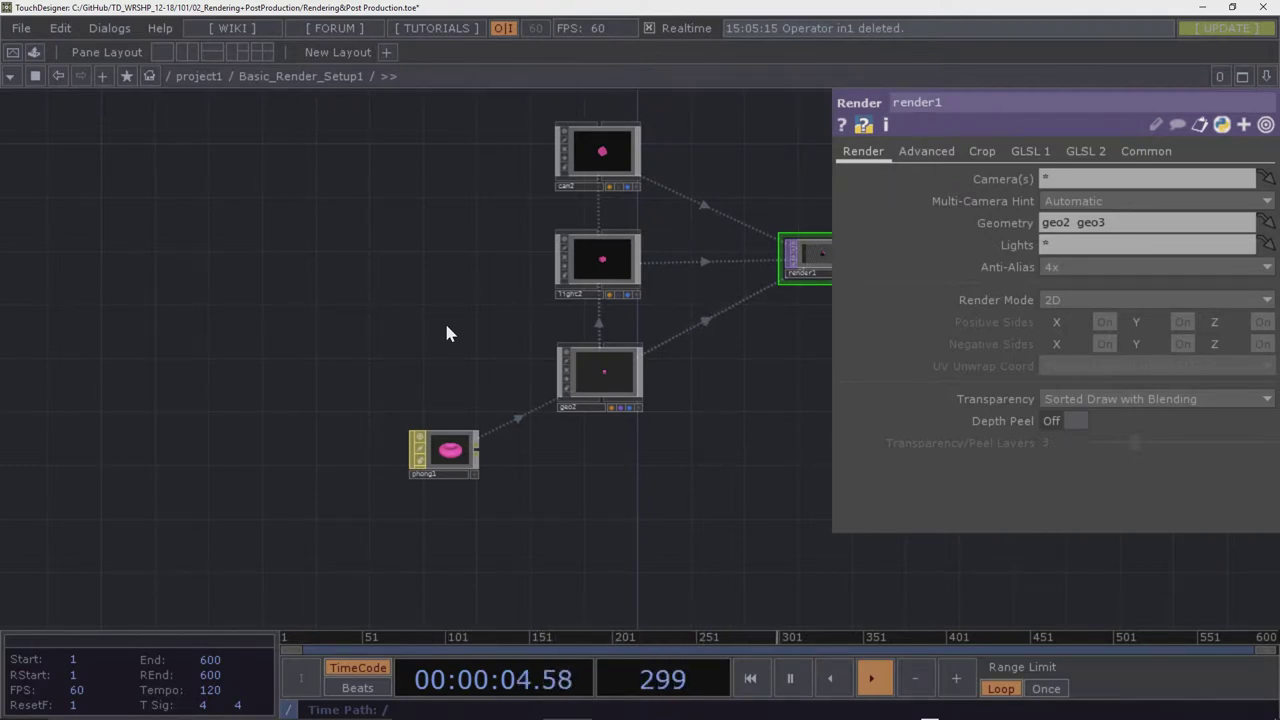
left_click_drag(457, 317, 386, 334)
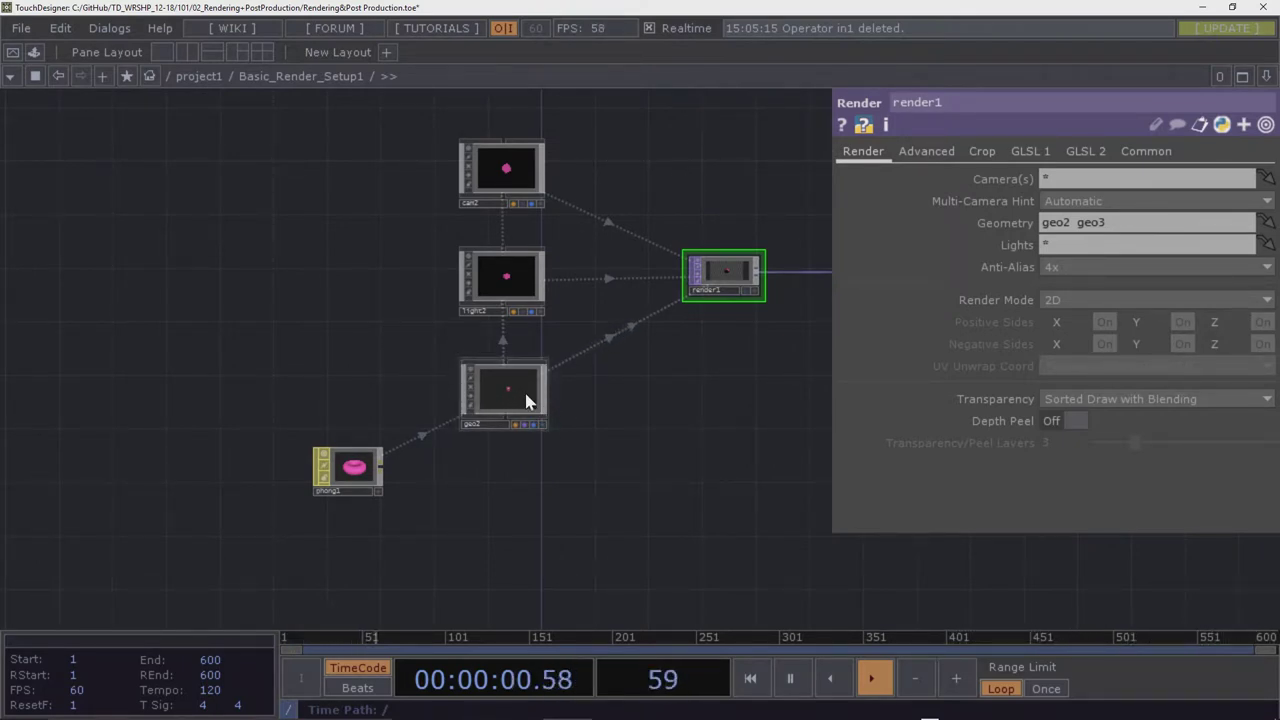
left_click_drag(334, 330, 369, 373)
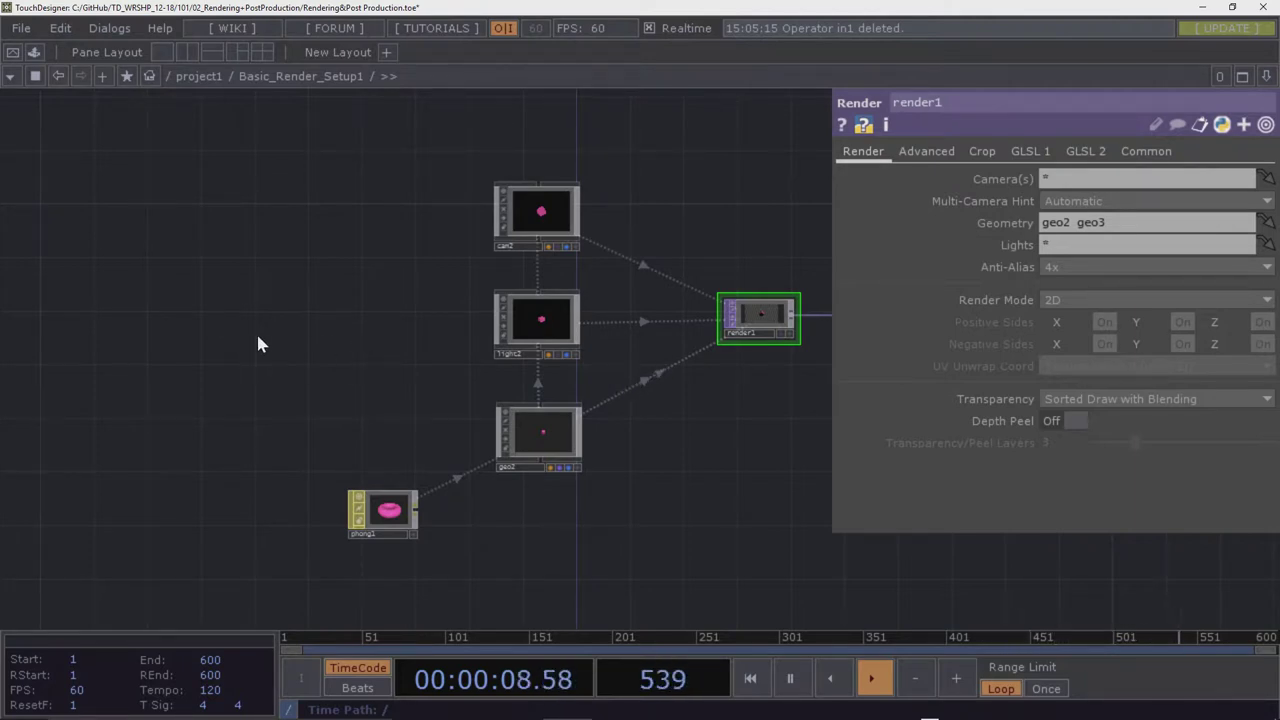
Add a Grid SOP to the left of light2 in Basic_Render_Setup1
key("Tab")
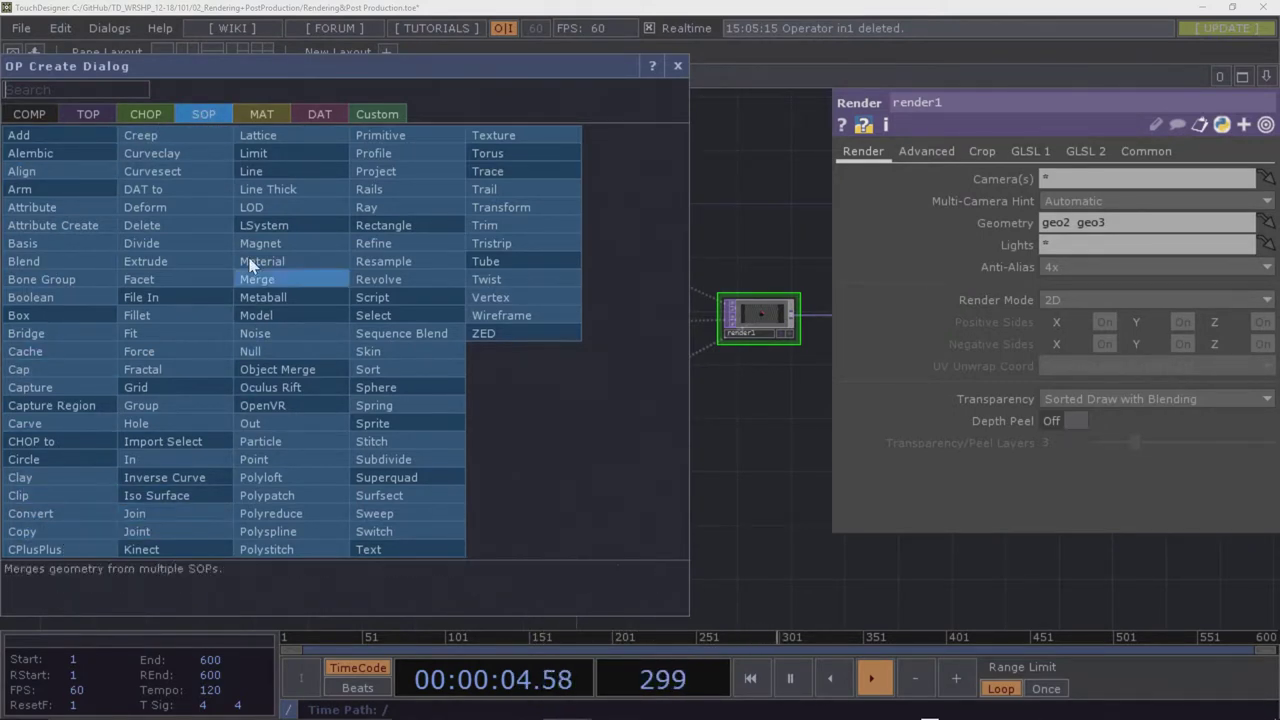
left_click(157, 388)
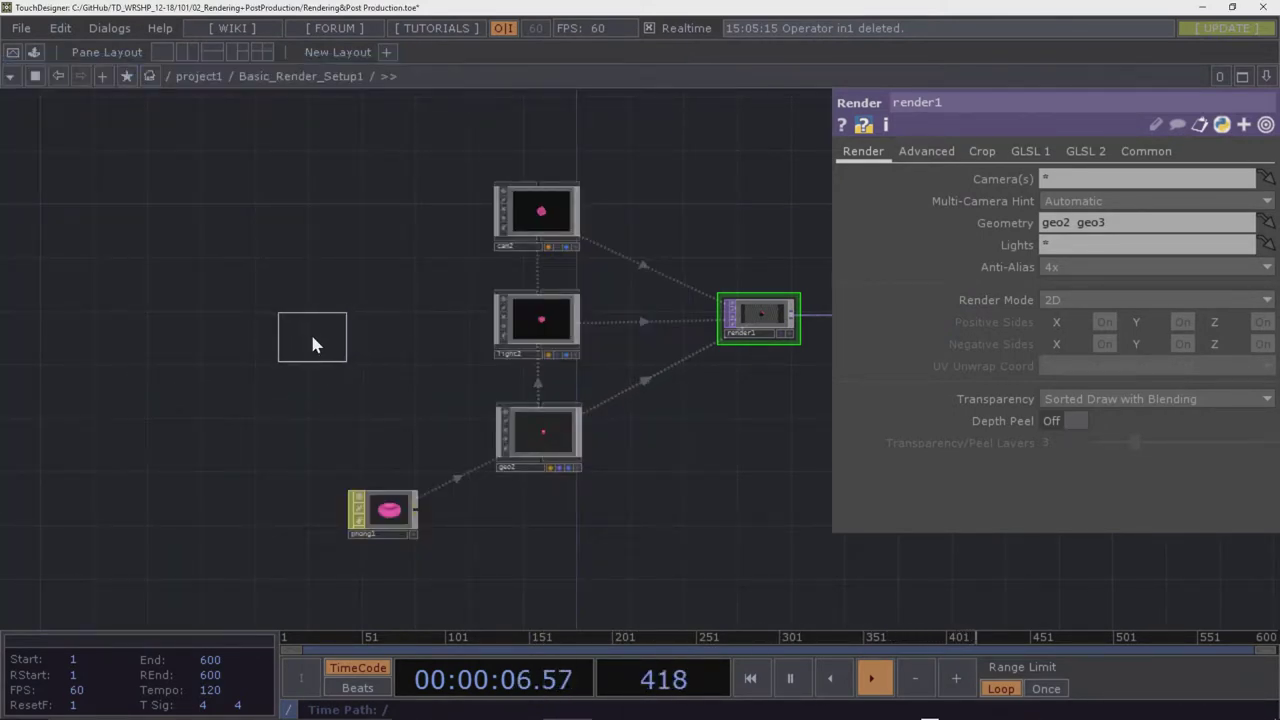
left_click(313, 342)
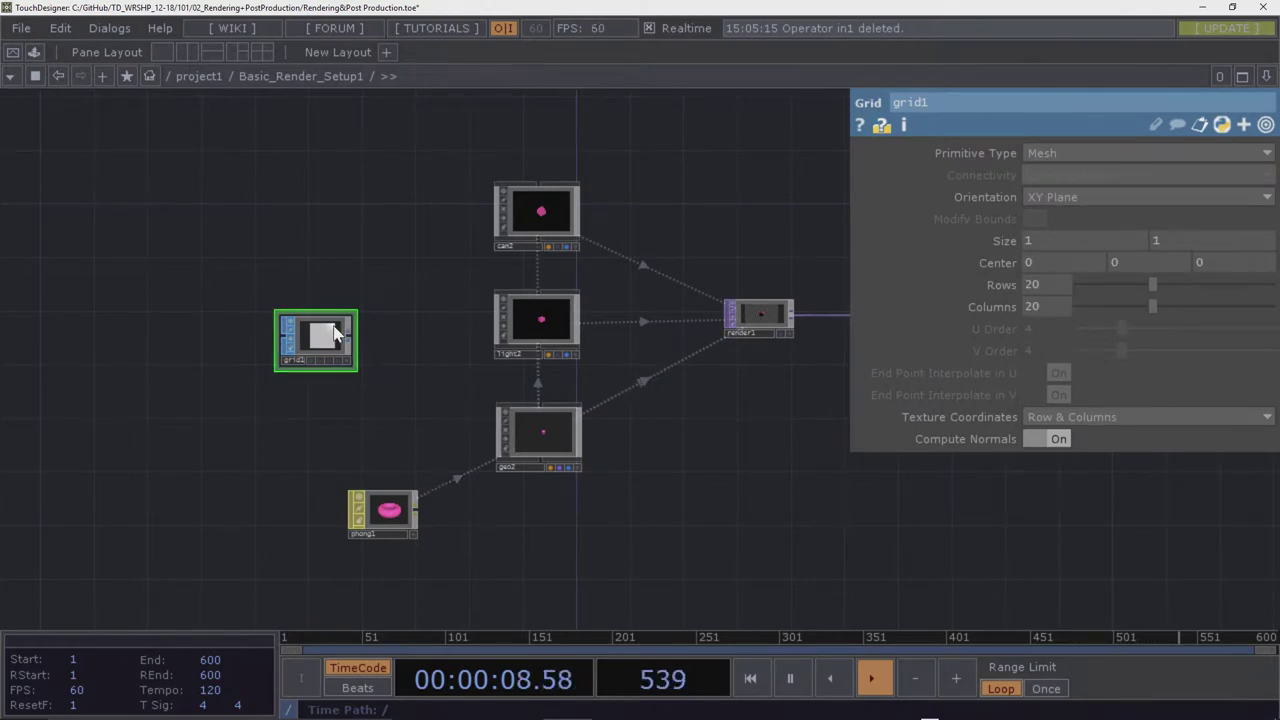
scroll(334, 328, "up", 5)
scroll(338, 347, "up", 1)
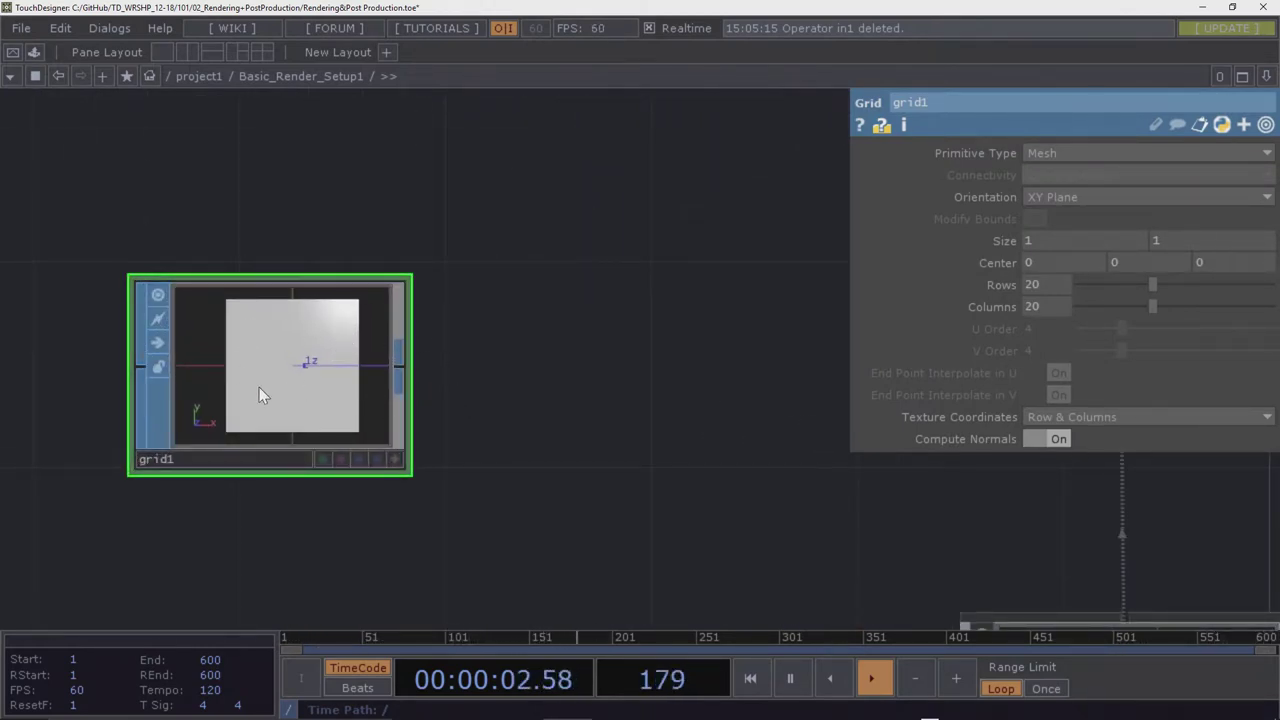
Make grid1's viewer active, orbit around the grid and switch its display to wireframe
left_click(395, 459)
left_click_drag(297, 386, 300, 355)
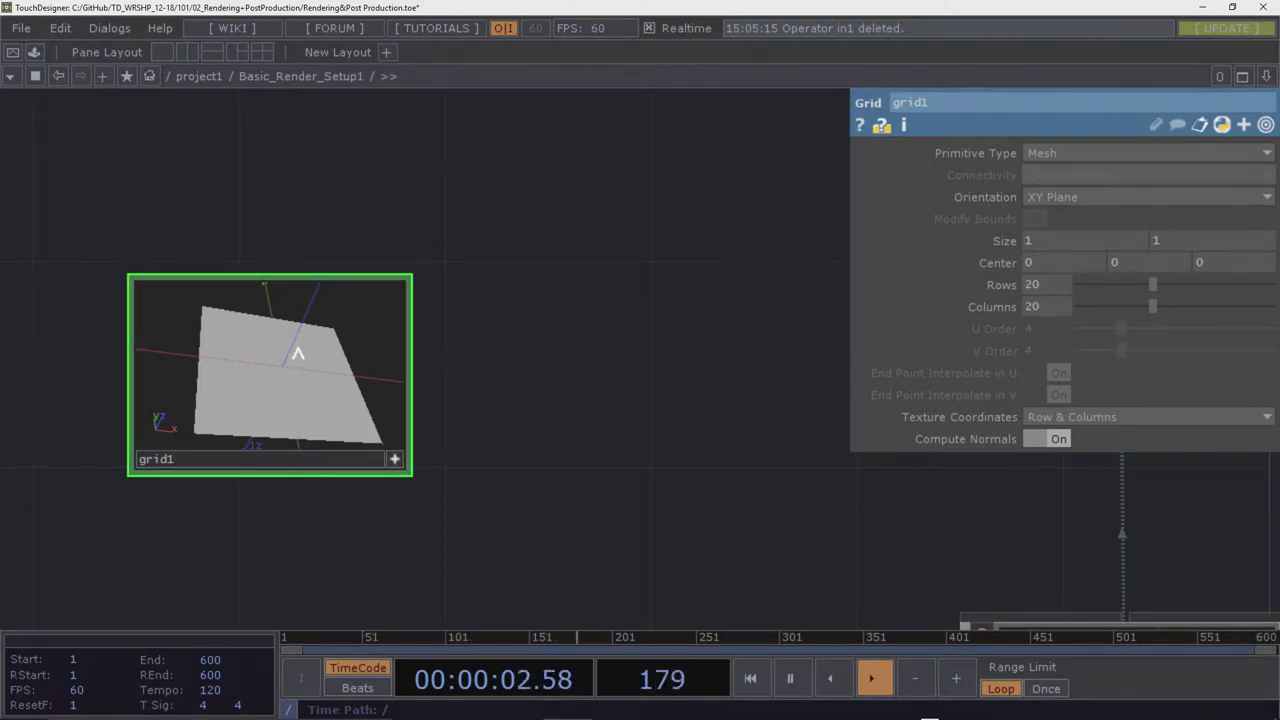
key("w")
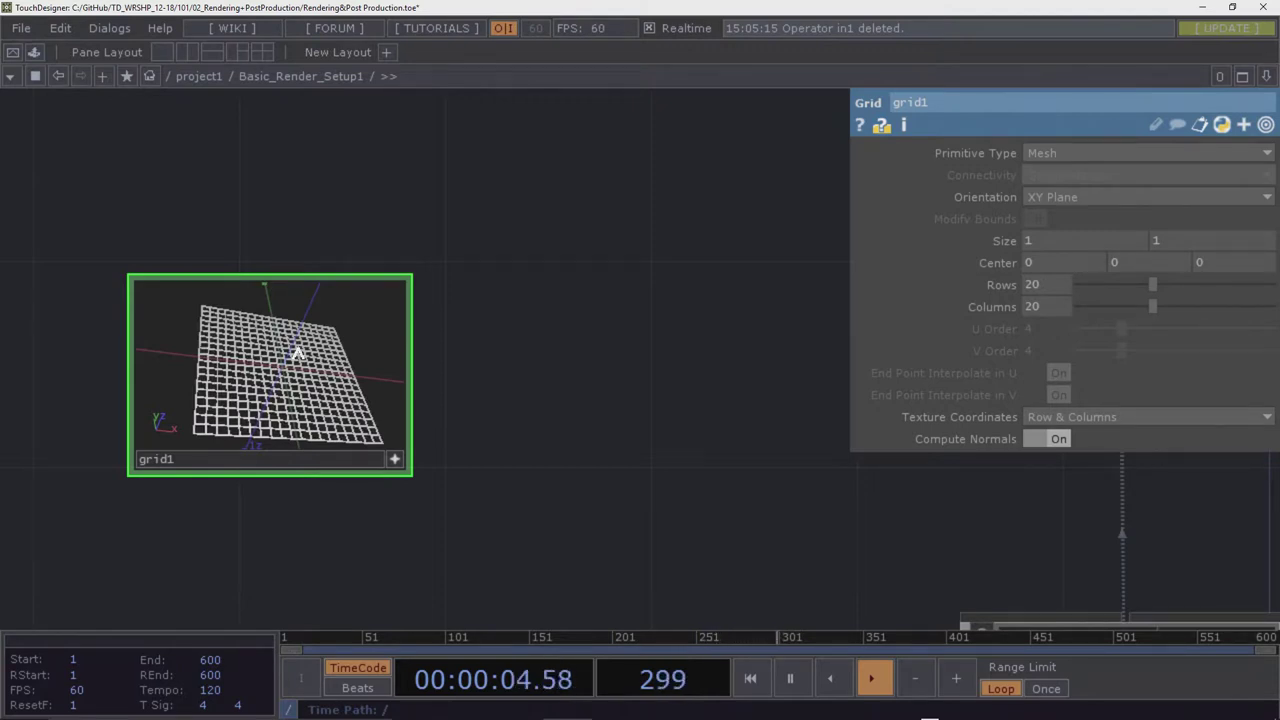
mouse_move(280, 376)
left_mouse_down()
mouse_move(116, 449)
mouse_move(170, 486)
mouse_move(209, 333)
mouse_move(229, 380)
mouse_move(267, 376)
left_mouse_up()
Toggle grid1's viewer to shaded display and back to wireframe
right_click(257, 345)
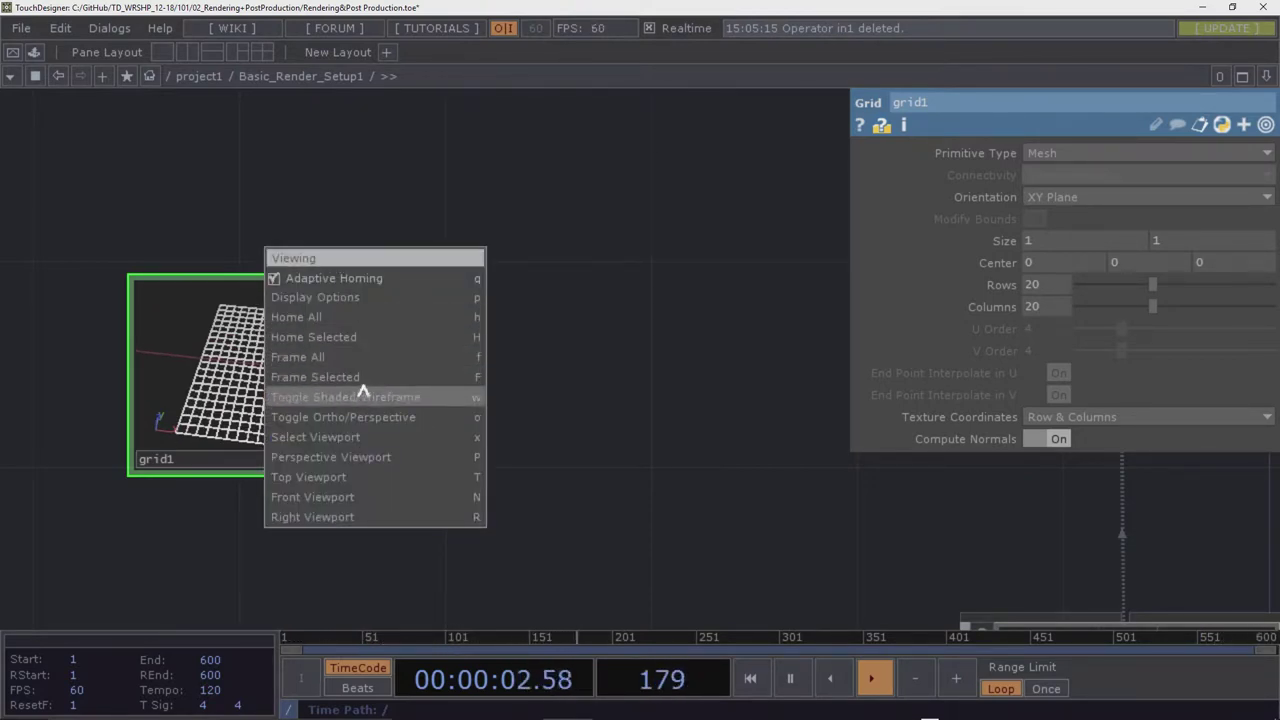
left_click(226, 320)
right_click(269, 334)
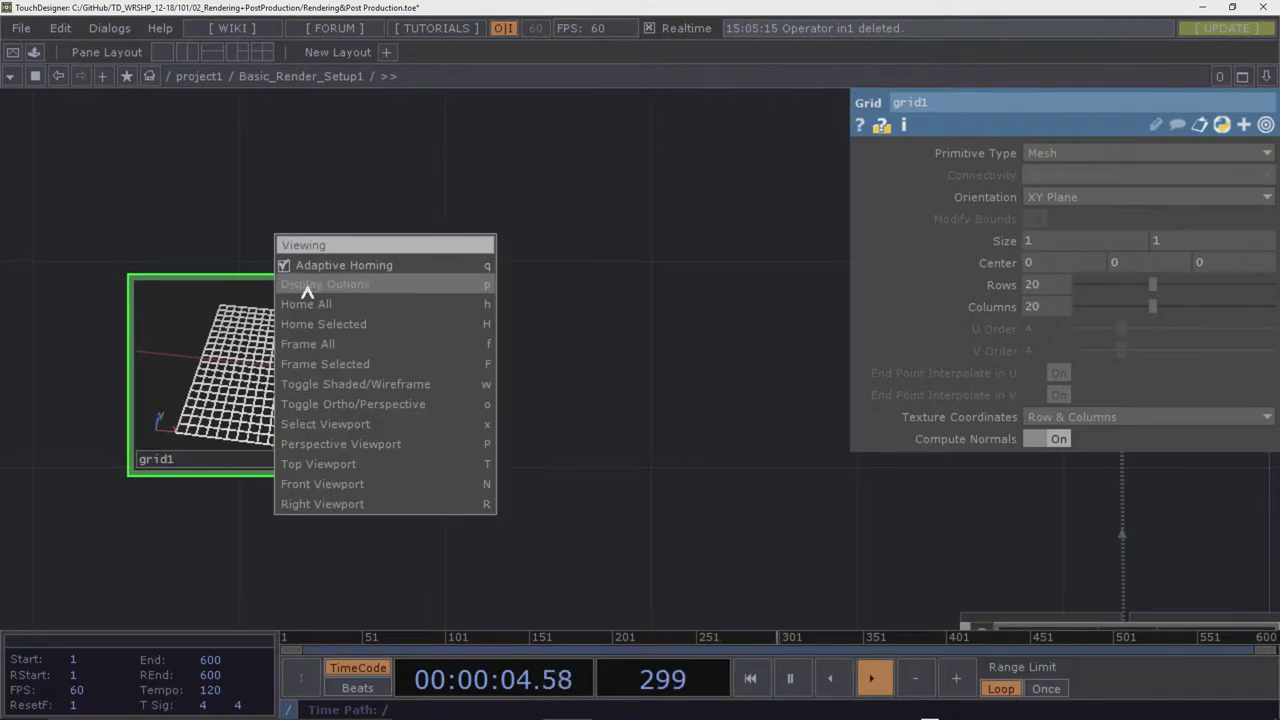
left_click(329, 388)
right_click(251, 356)
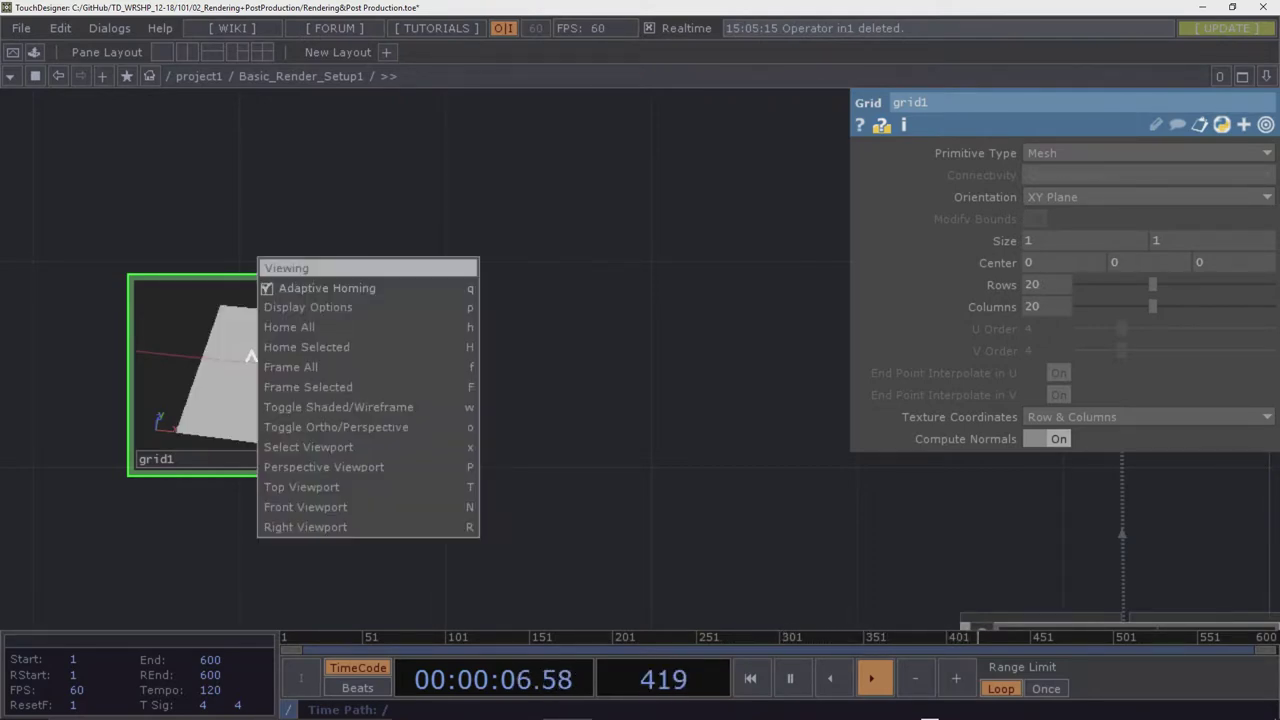
left_click(288, 407)
Open the display options of grid1's viewer, show point markers for all points and move the dialog clear of the node
mouse_move(297, 364)
left_mouse_down()
mouse_move(287, 397)
mouse_move(271, 337)
mouse_move(291, 343)
left_mouse_up()
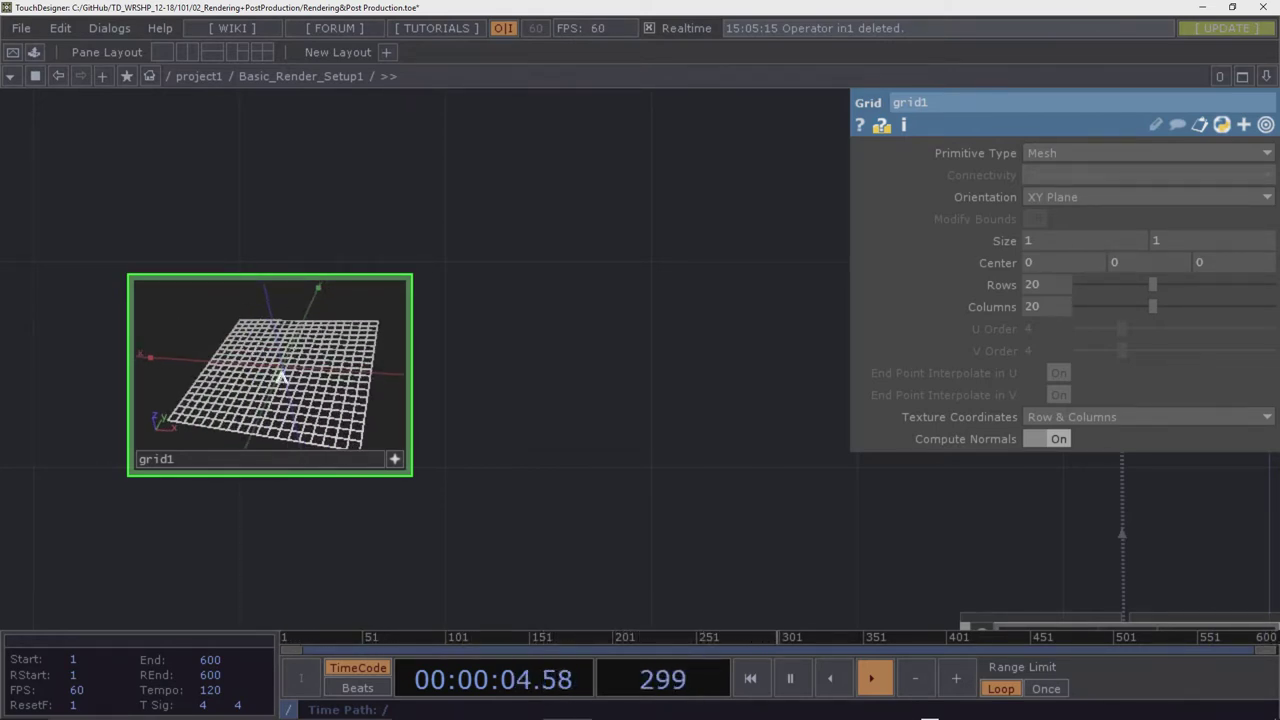
mouse_move(280, 371)
left_mouse_down()
mouse_move(282, 358)
mouse_move(281, 385)
left_mouse_up()
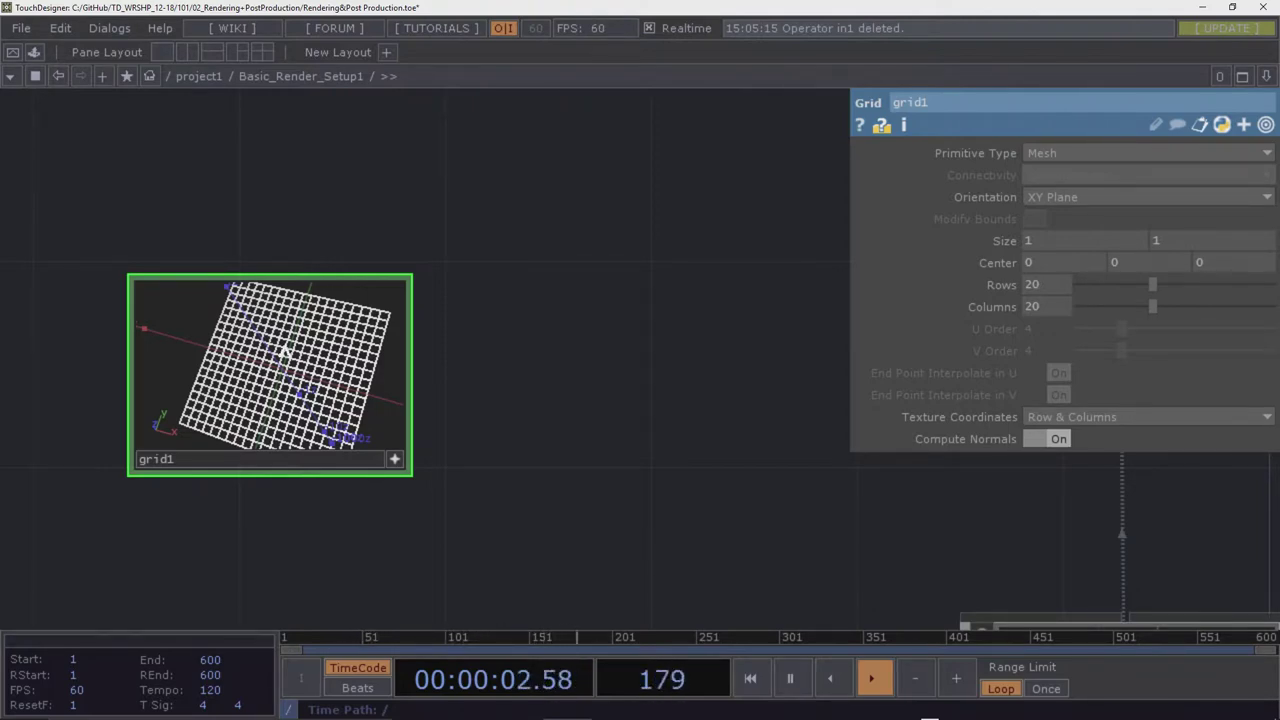
left_click_drag(297, 371, 288, 290)
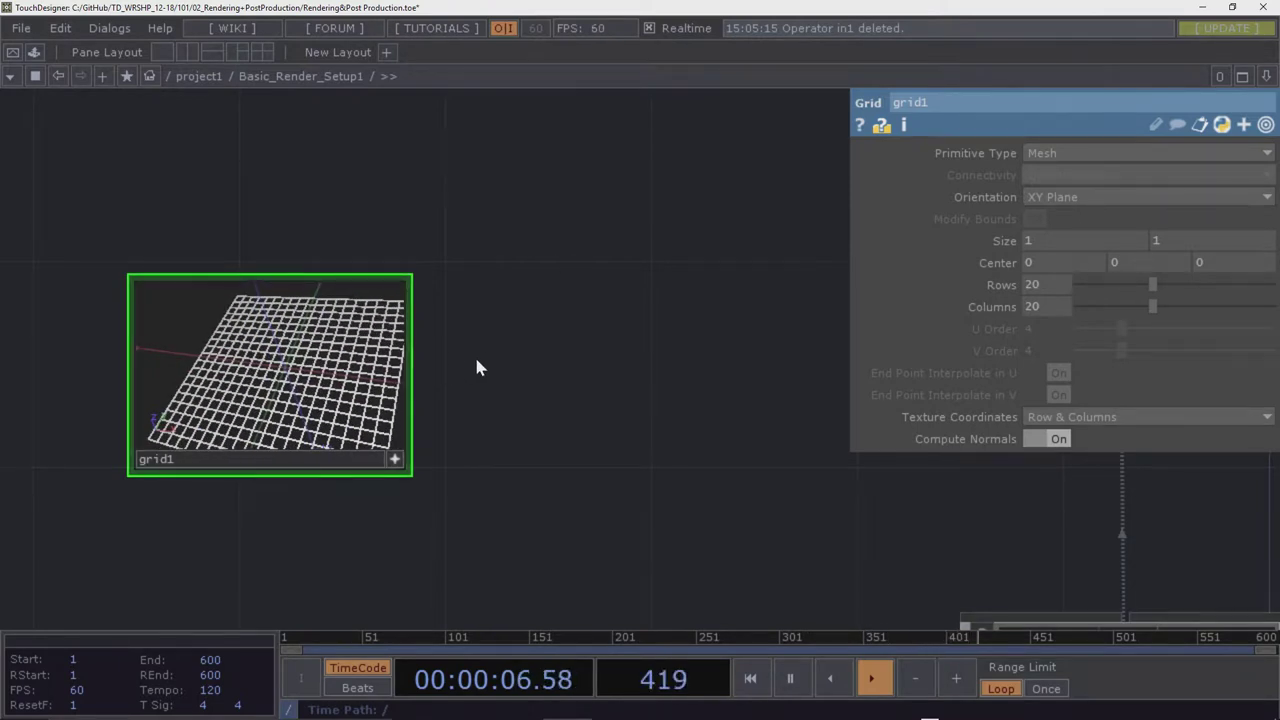
key("h")
left_click_drag(440, 360, 445, 356)
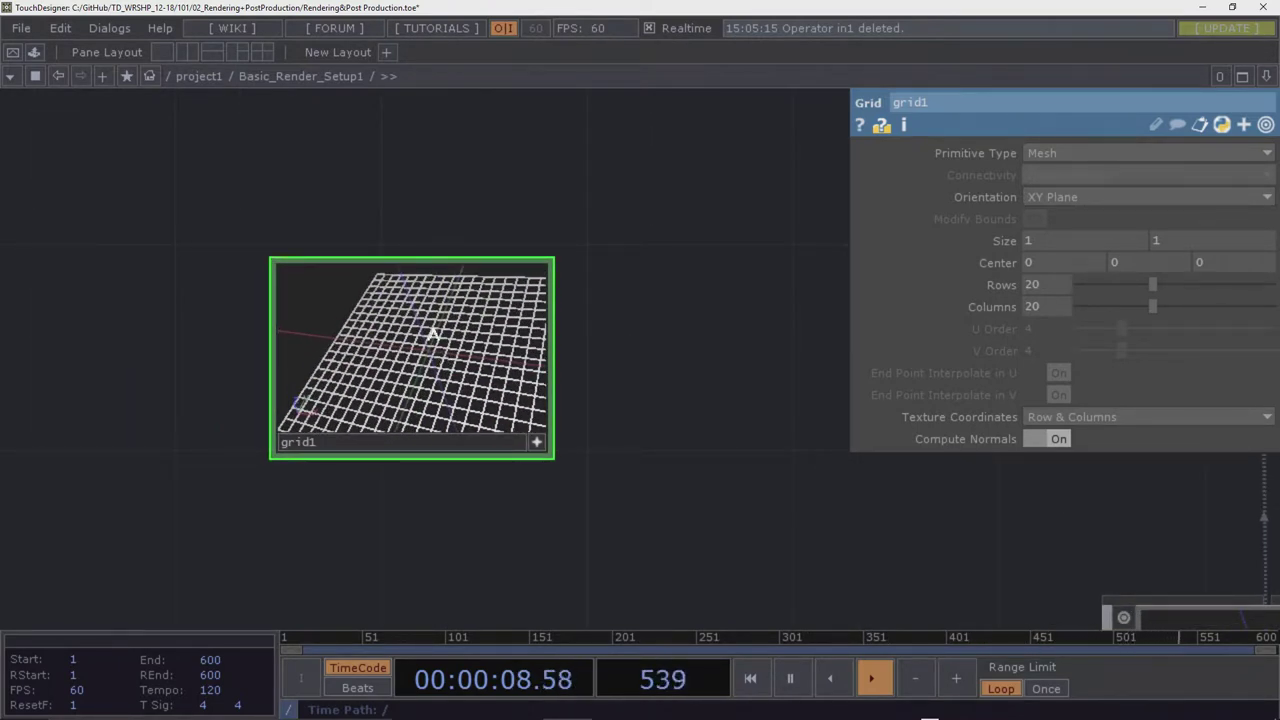
right_click(381, 313)
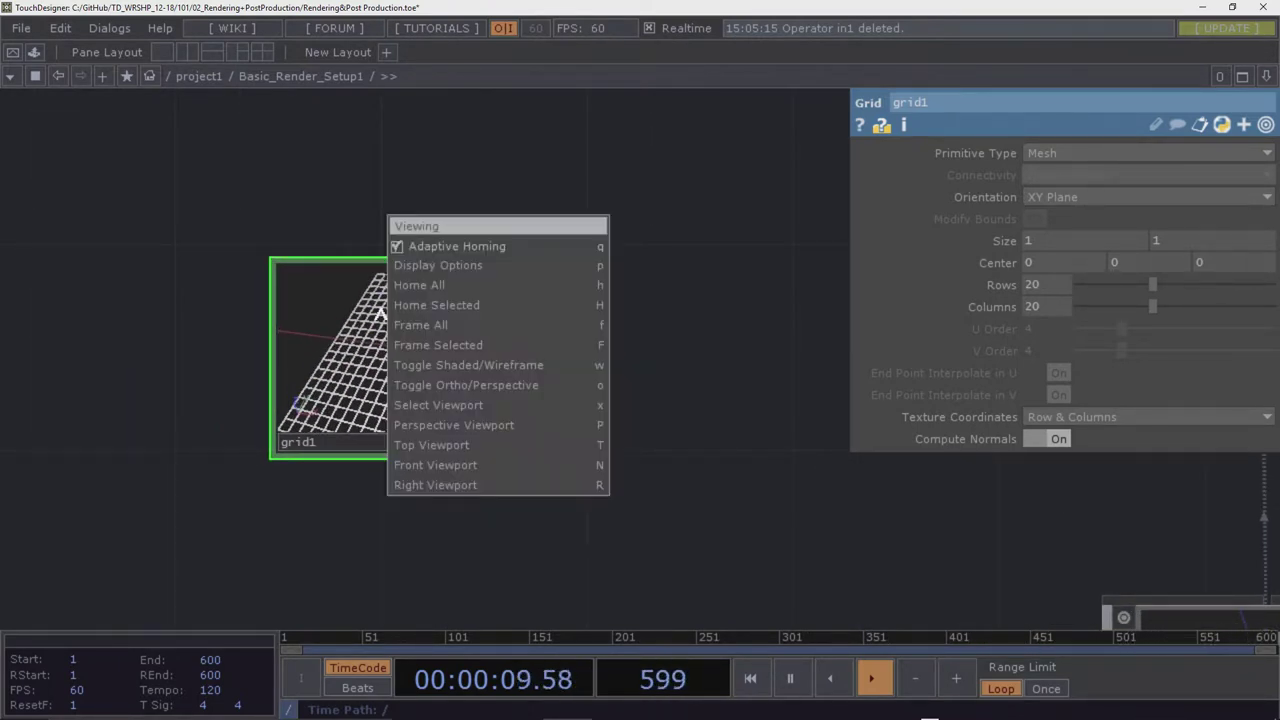
left_click(413, 266)
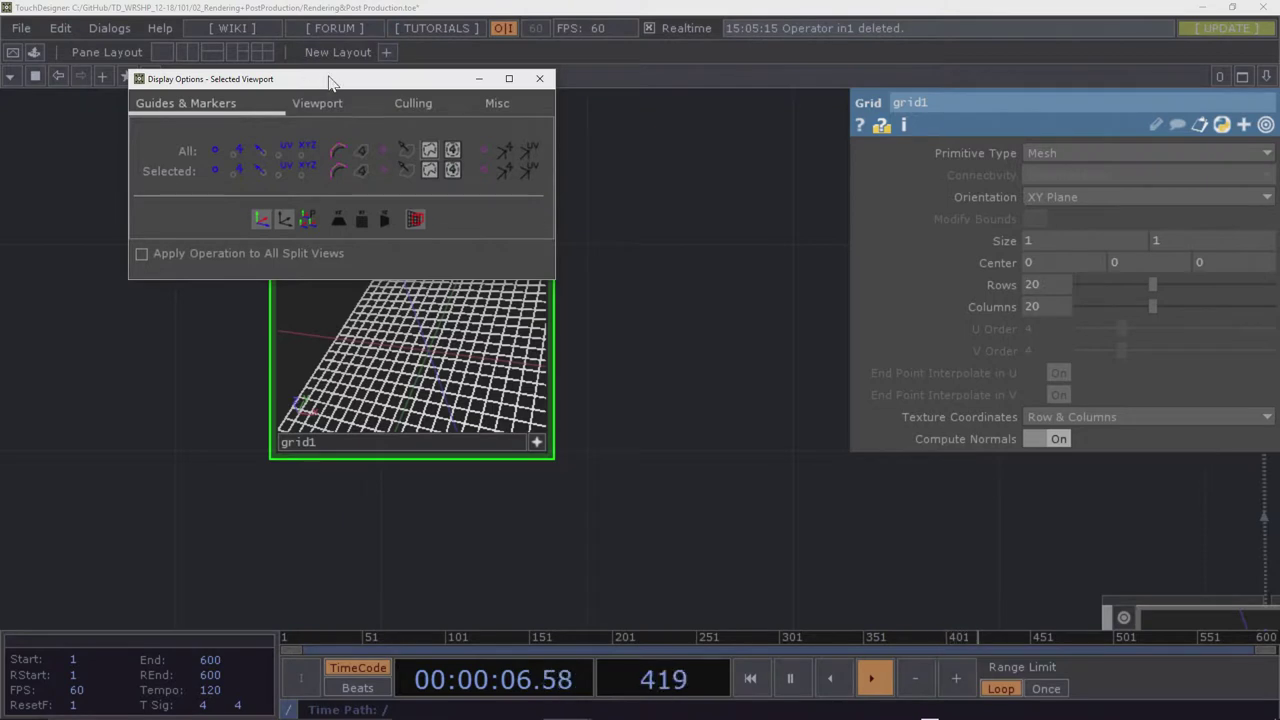
left_click_drag(330, 78, 325, 141)
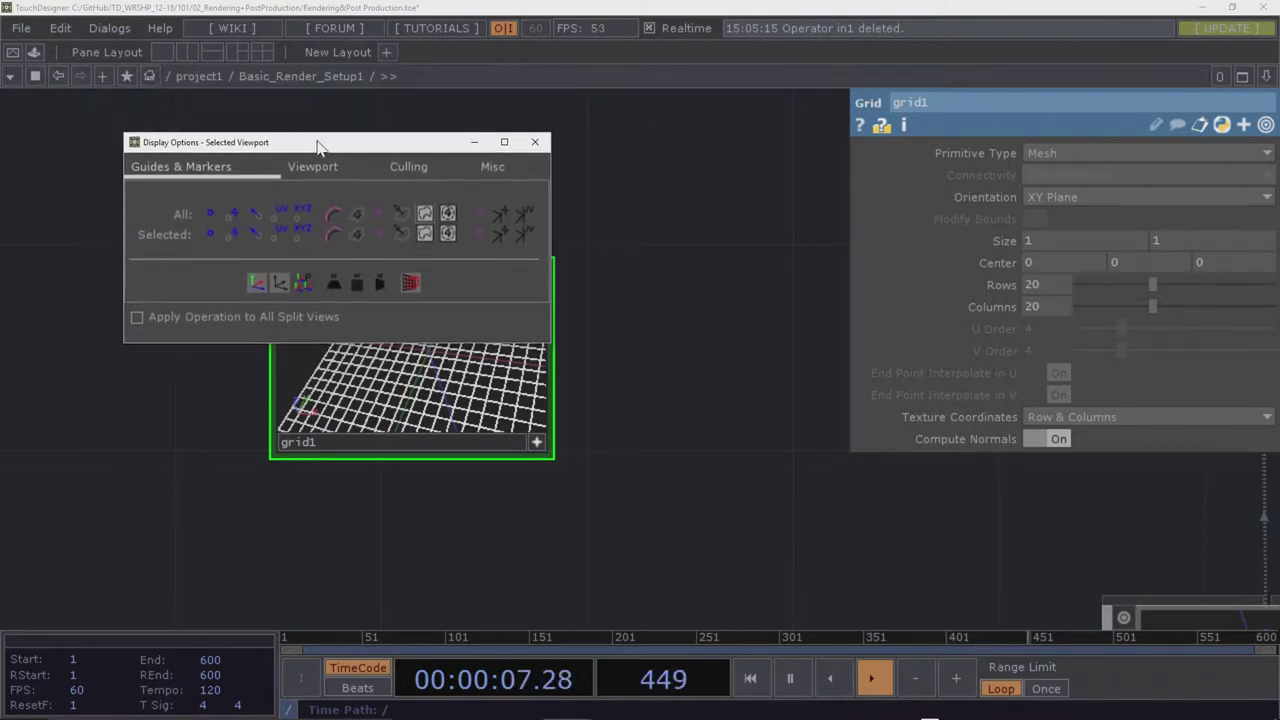
left_click(209, 217)
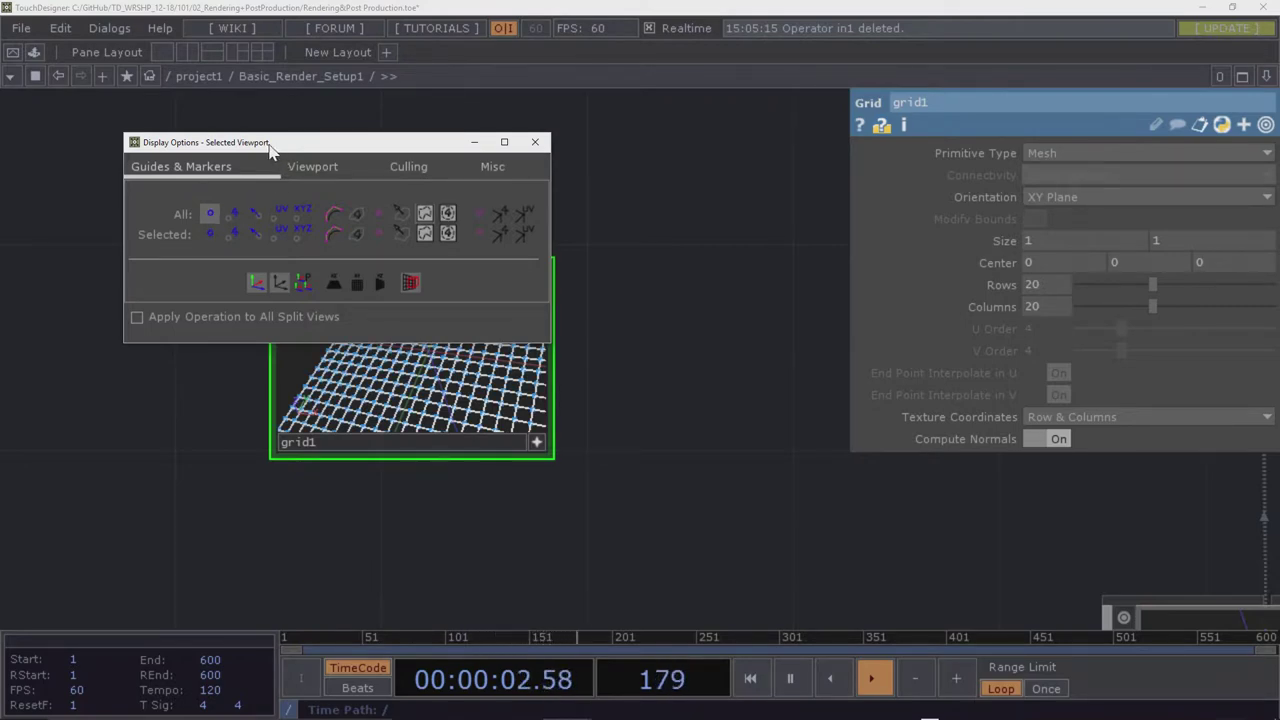
left_click_drag(270, 148, 815, 181)
mouse_move(407, 342)
left_mouse_down()
mouse_move(549, 286)
mouse_move(426, 352)
left_mouse_up()
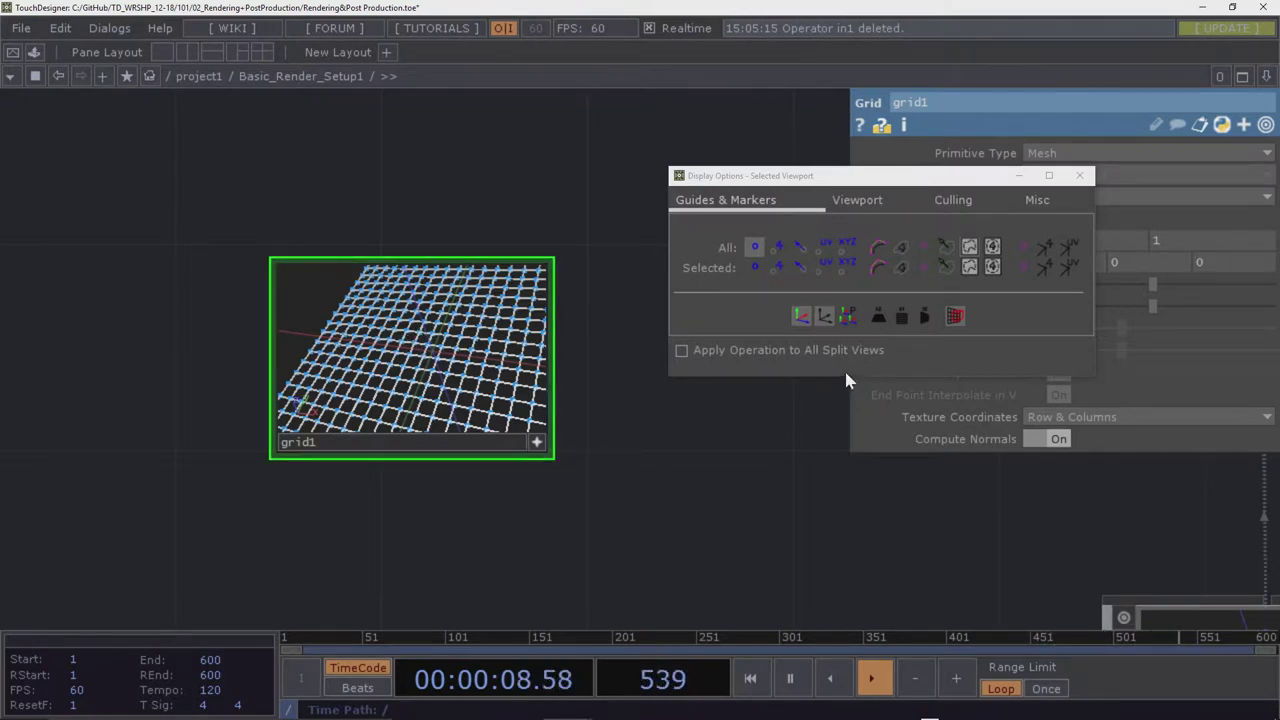
Show point numbers instead of point markers in grid1's viewer and examine the numbering from corner to corner
left_click(776, 248)
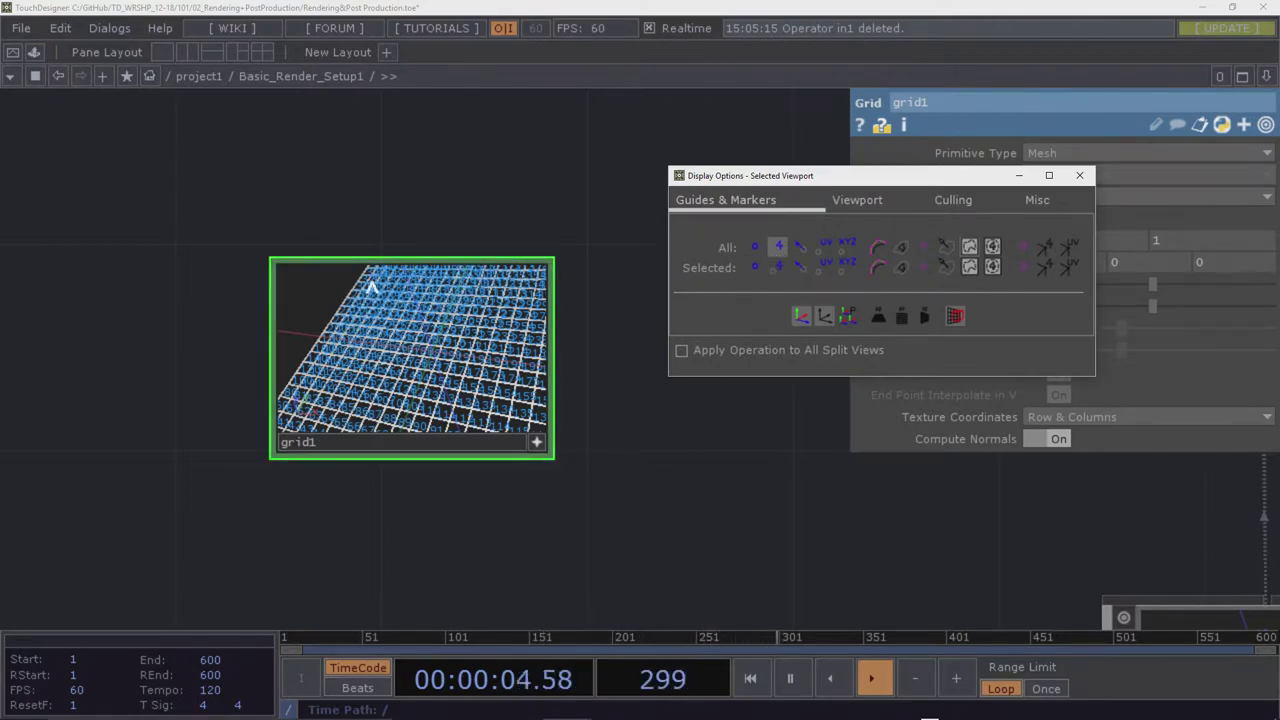
left_click_drag(371, 283, 371, 305)
left_click_drag(340, 382, 446, 334)
left_click_drag(349, 374, 384, 360)
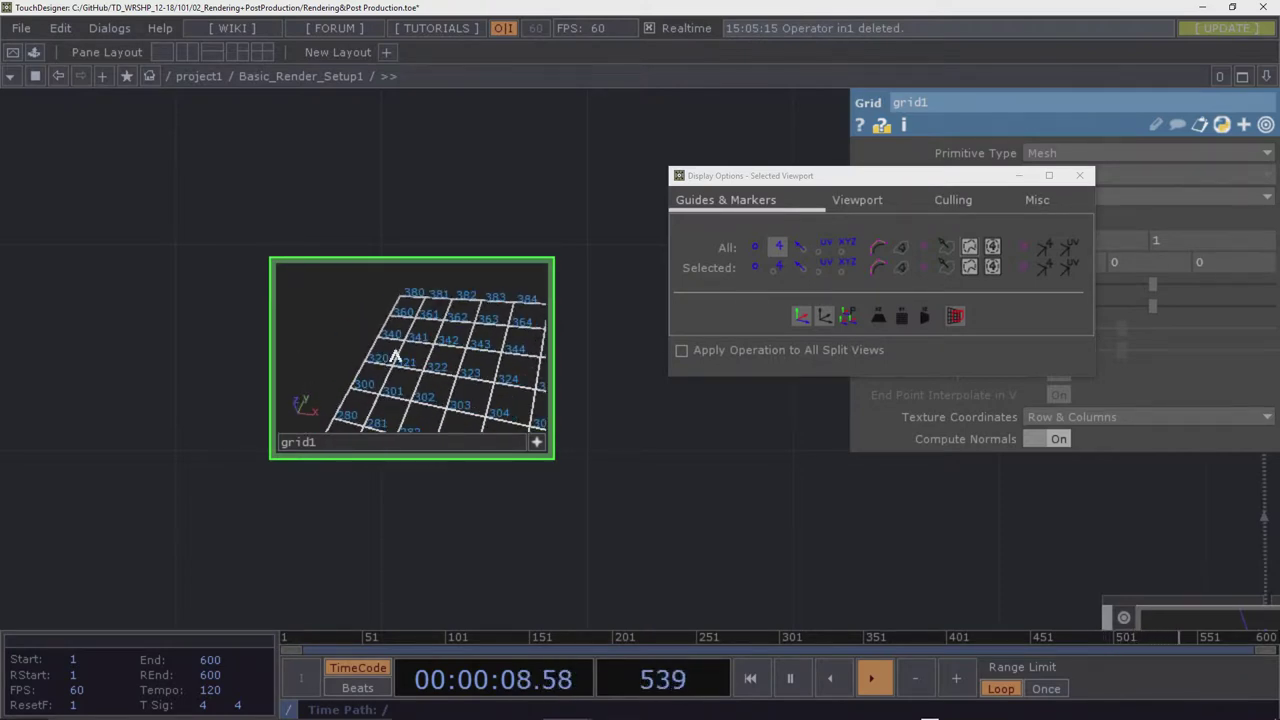
left_click_drag(416, 306, 494, 400)
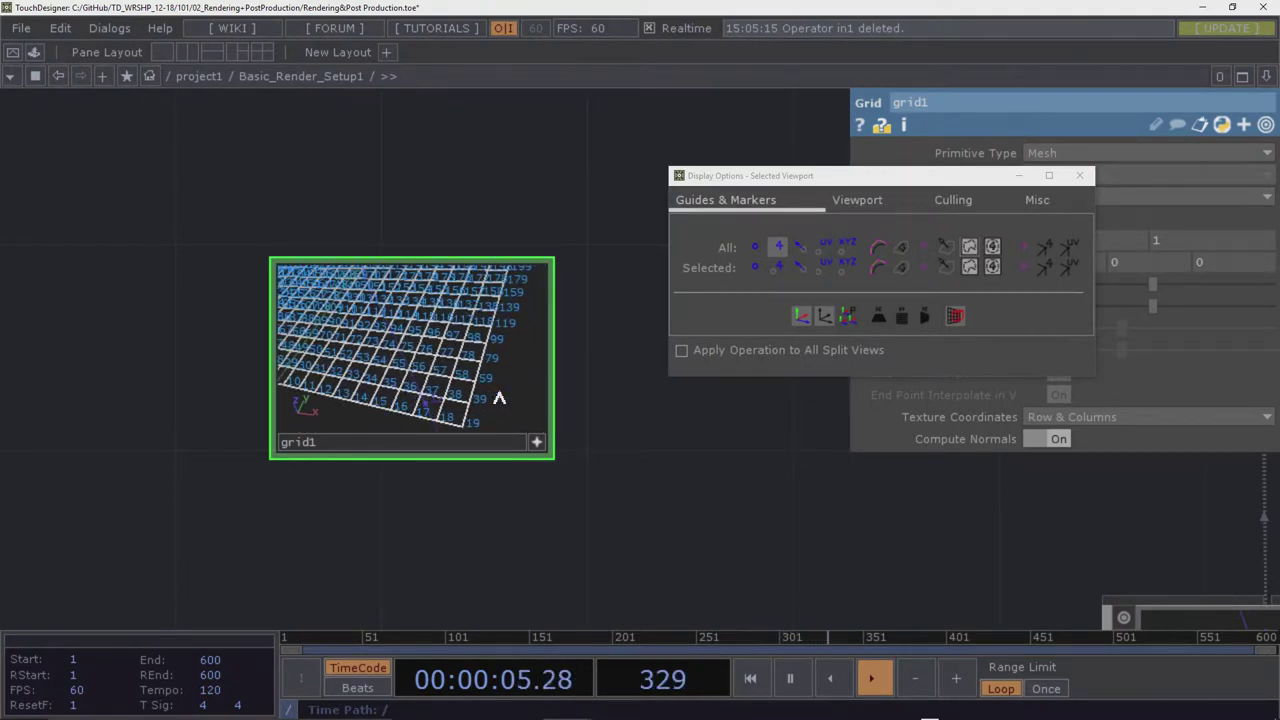
Show point normals instead of point numbers on grid1 and examine their direction from several angles
left_click(799, 248)
left_click(779, 246)
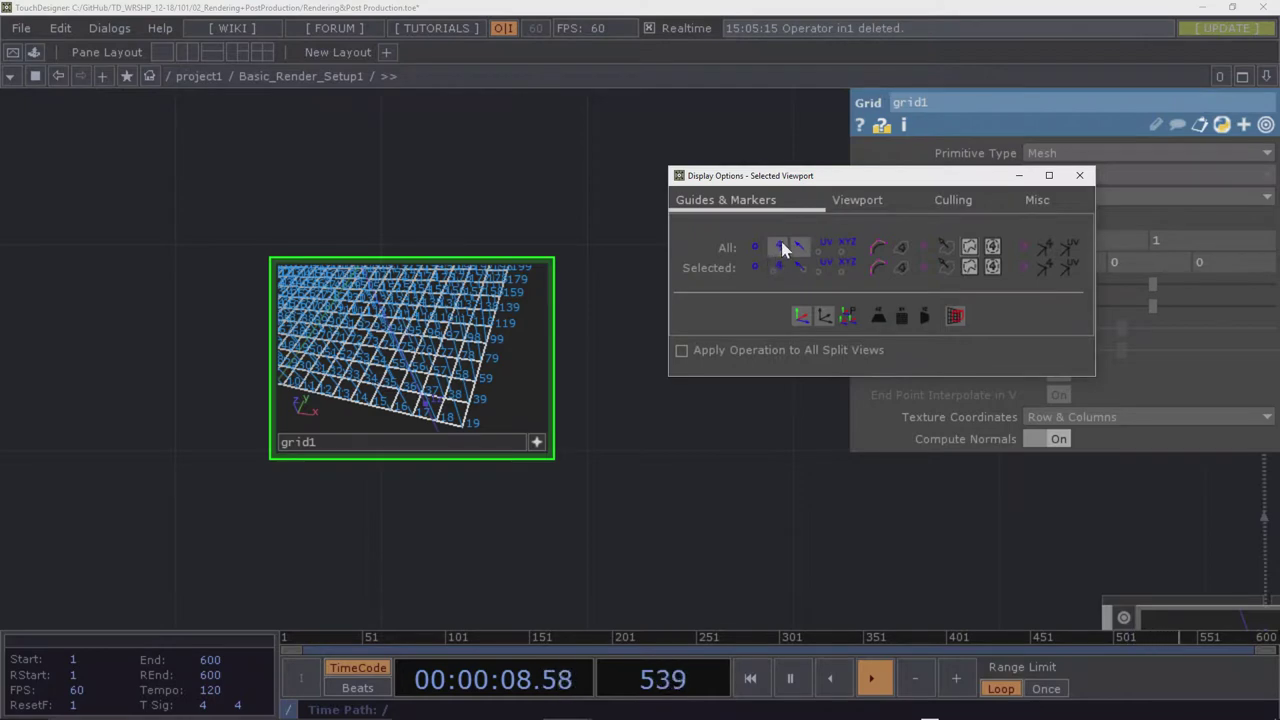
mouse_move(408, 363)
left_mouse_down()
mouse_move(414, 343)
mouse_move(446, 349)
mouse_move(450, 335)
mouse_move(423, 359)
left_mouse_up()
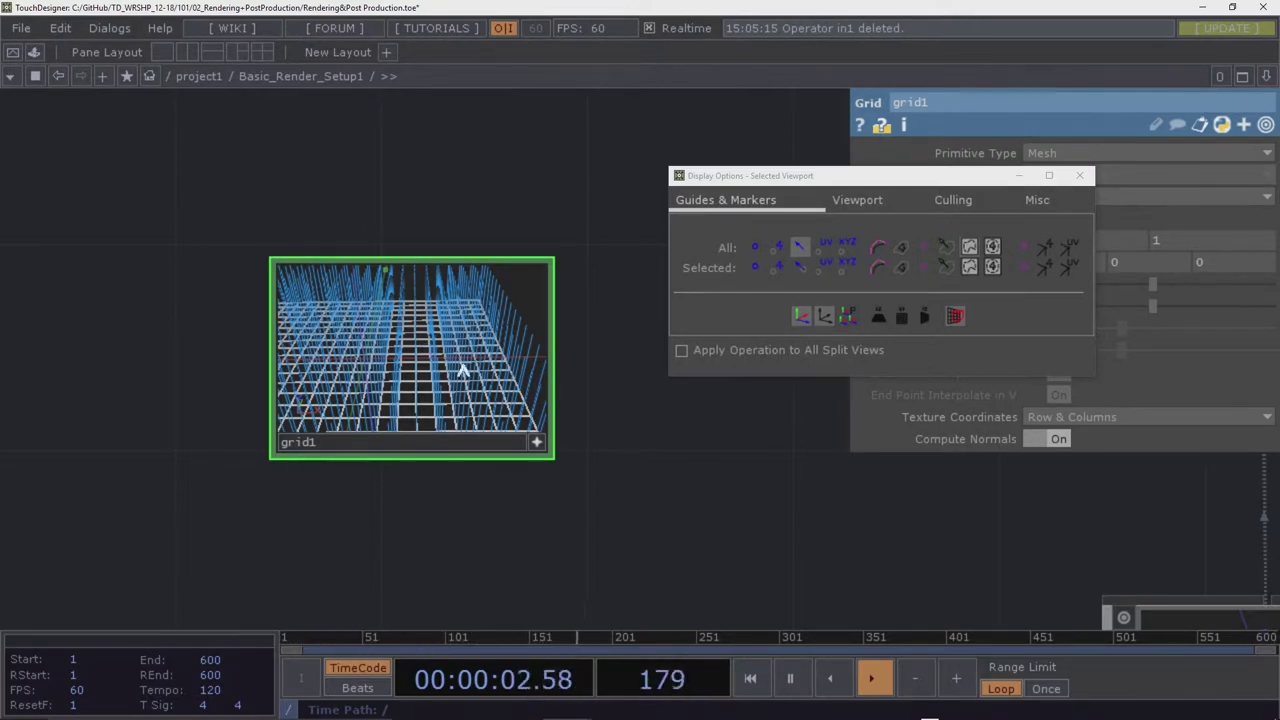
left_click_drag(406, 320, 523, 341)
Show the UV display for all points instead of normals and inspect the grid from another angle
left_click(828, 250)
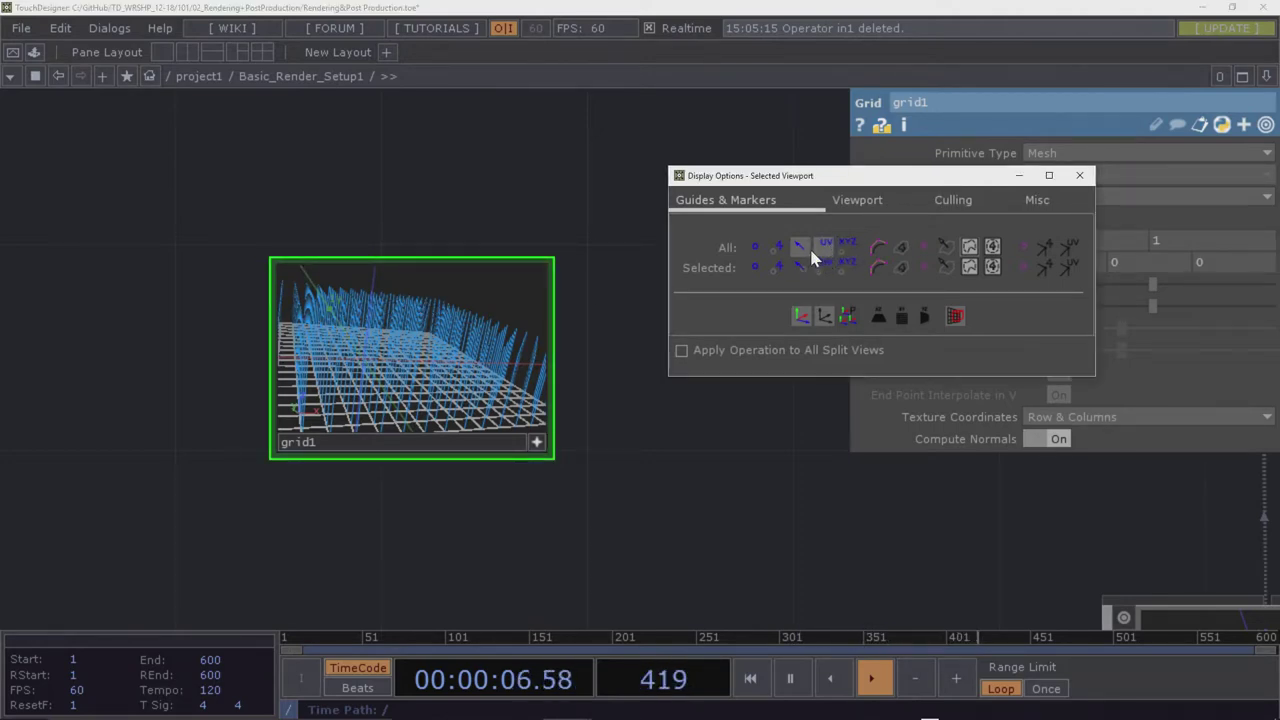
left_click(800, 247)
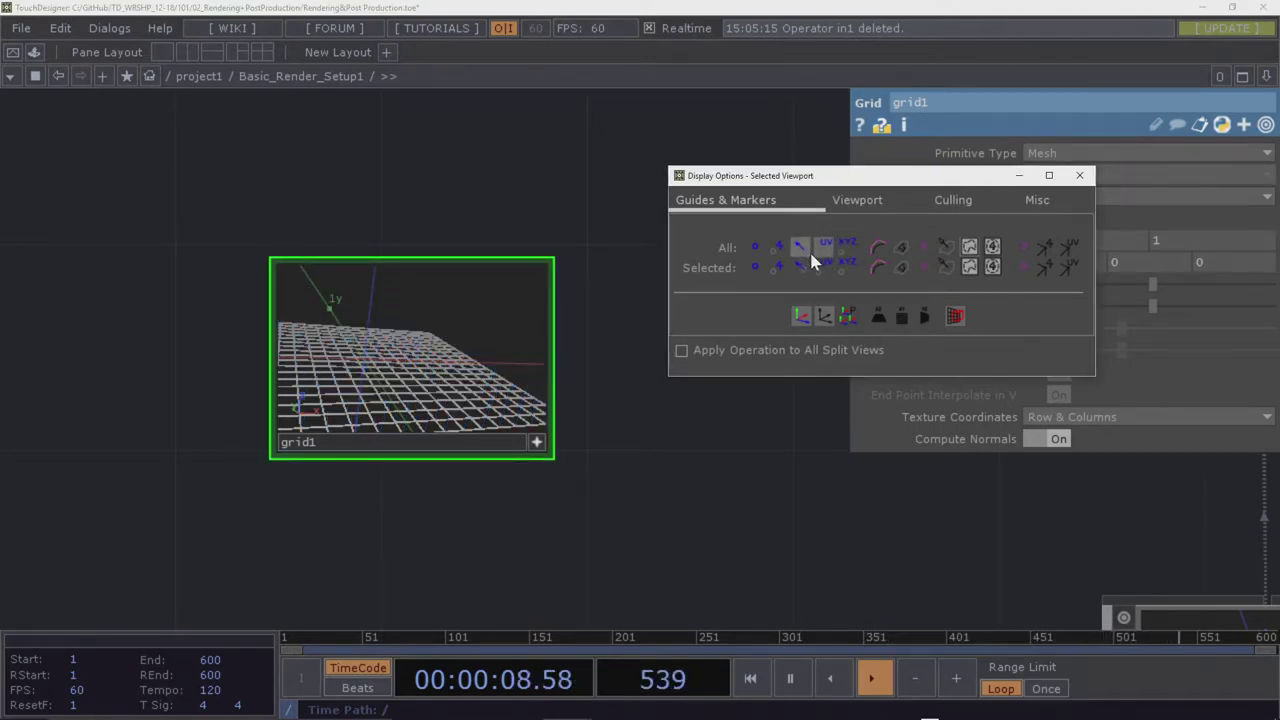
left_click_drag(438, 357, 403, 349)
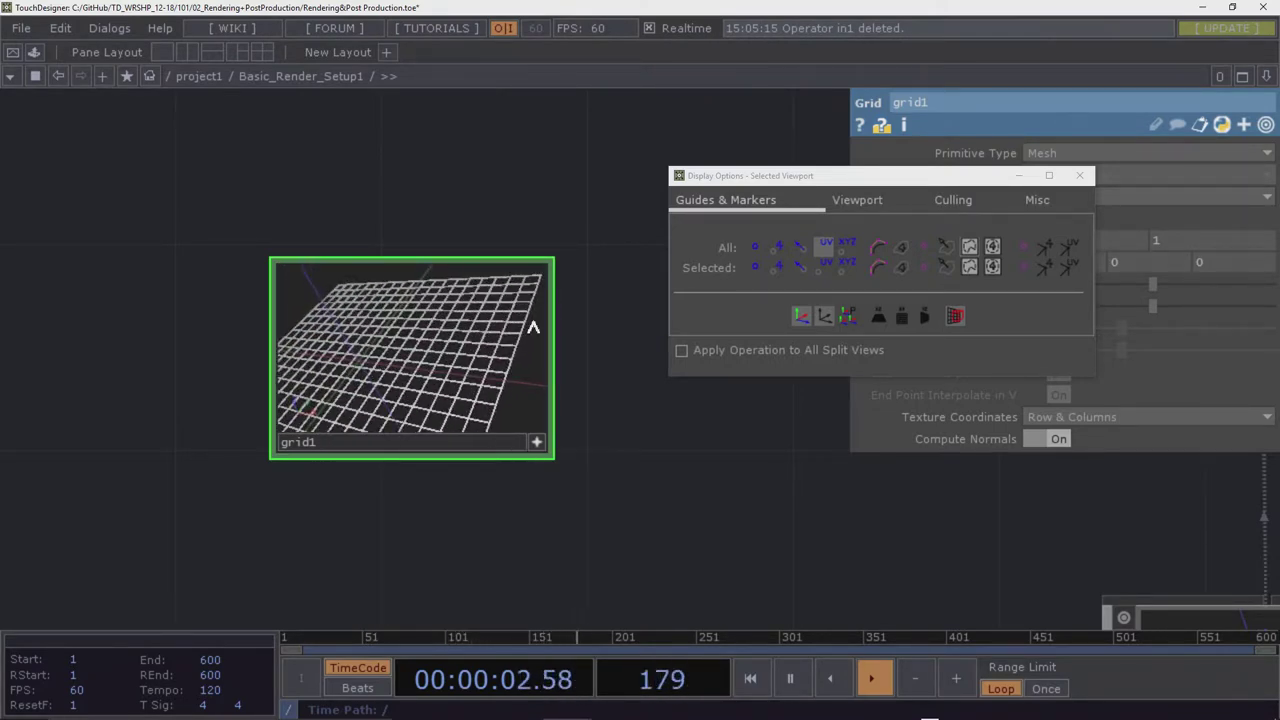
Turn off the UV display and show XYZ position labels for all points of grid1
left_click(849, 250)
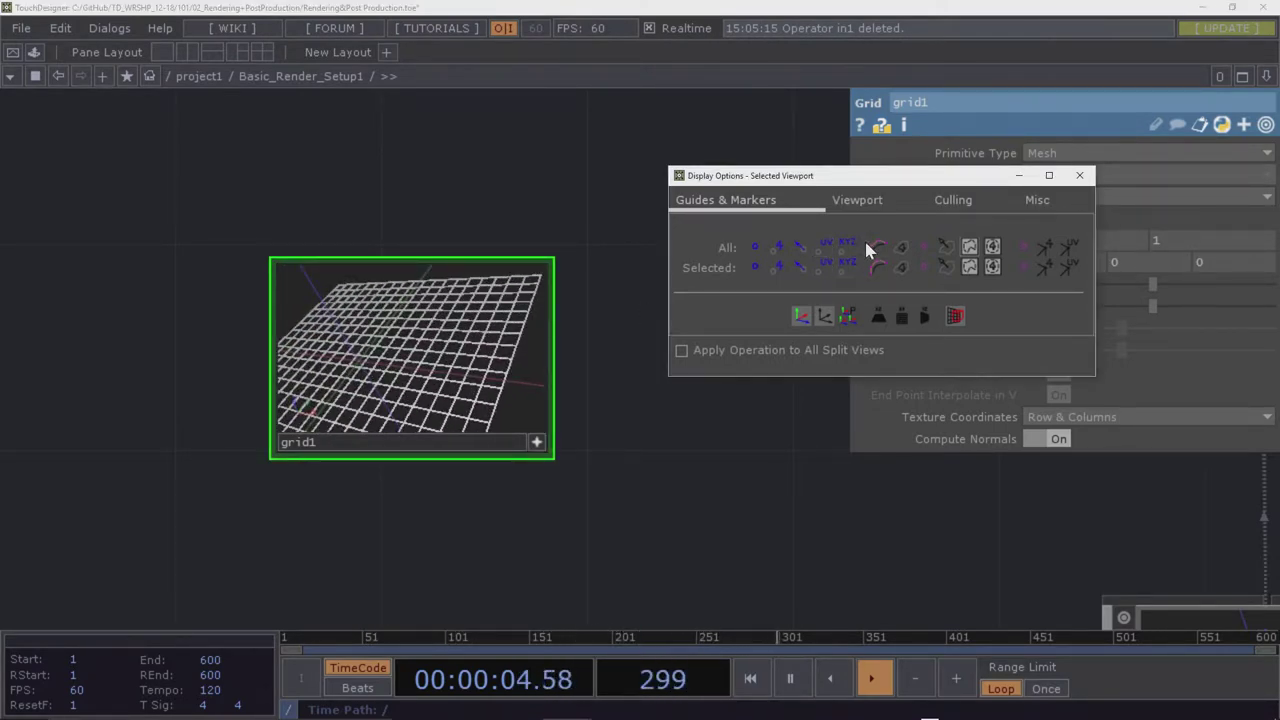
left_click(849, 250)
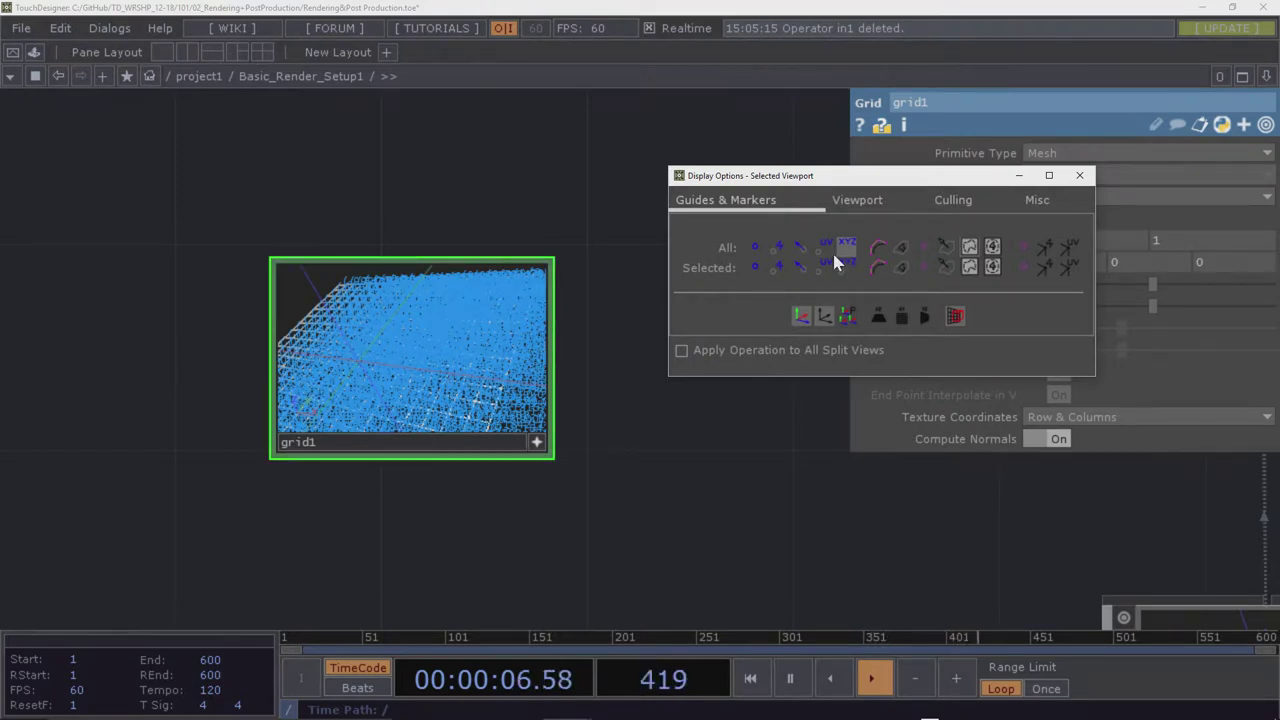
left_click(877, 247)
left_click_drag(391, 391, 449, 397)
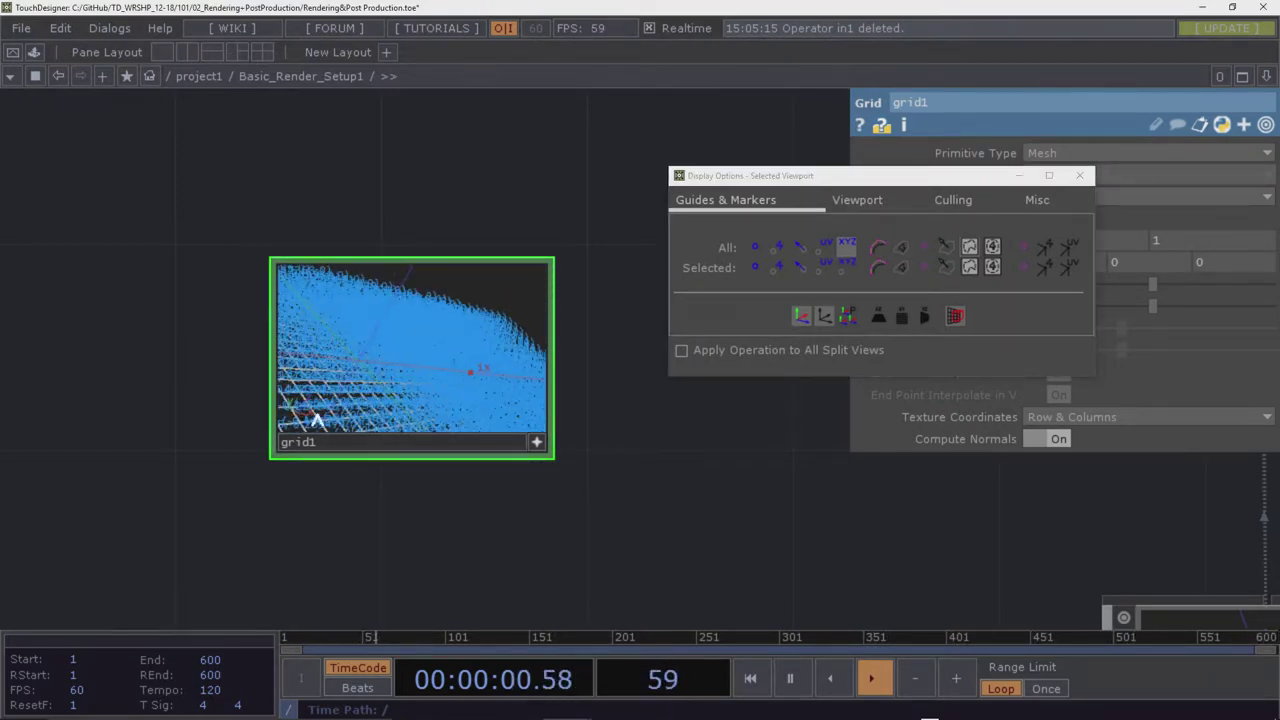
Examine the XYZ coordinates of individual points along the grid's edge in grid1's viewer
left_click_drag(317, 420, 364, 392)
right_click_drag(364, 392, 609, 251)
scroll(609, 251, "down", 3)
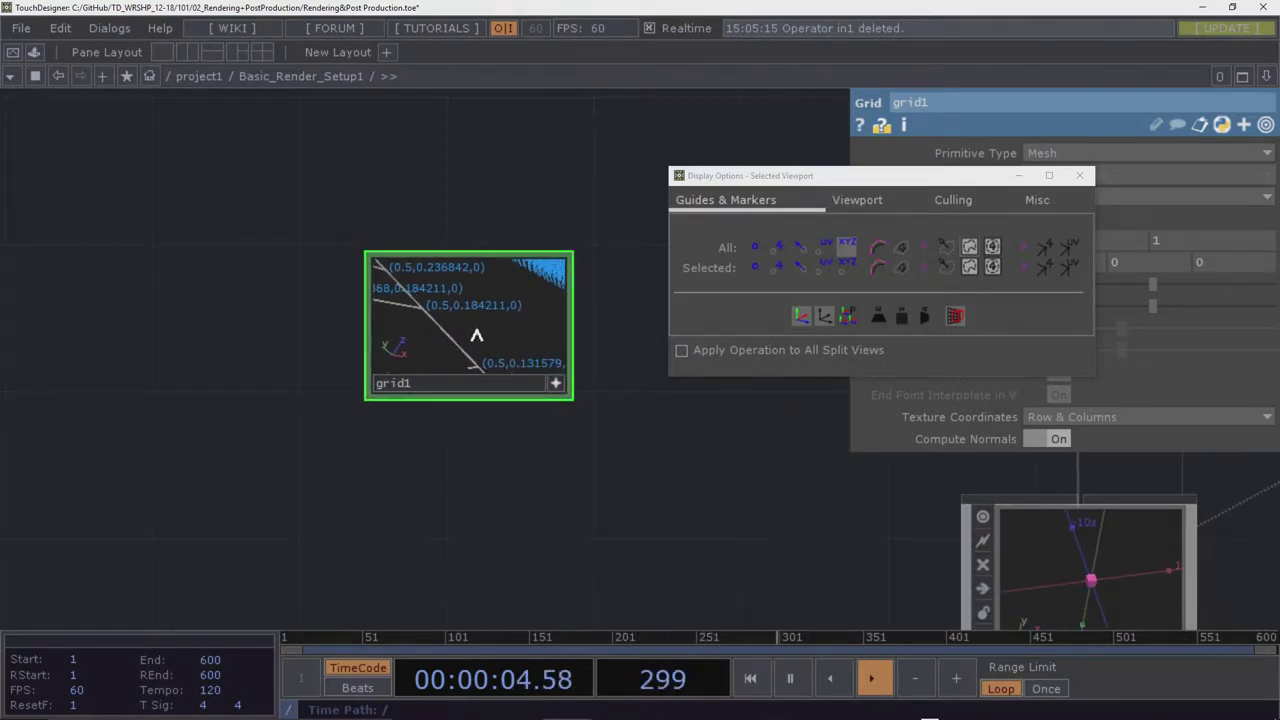
scroll(473, 332, "up", 2)
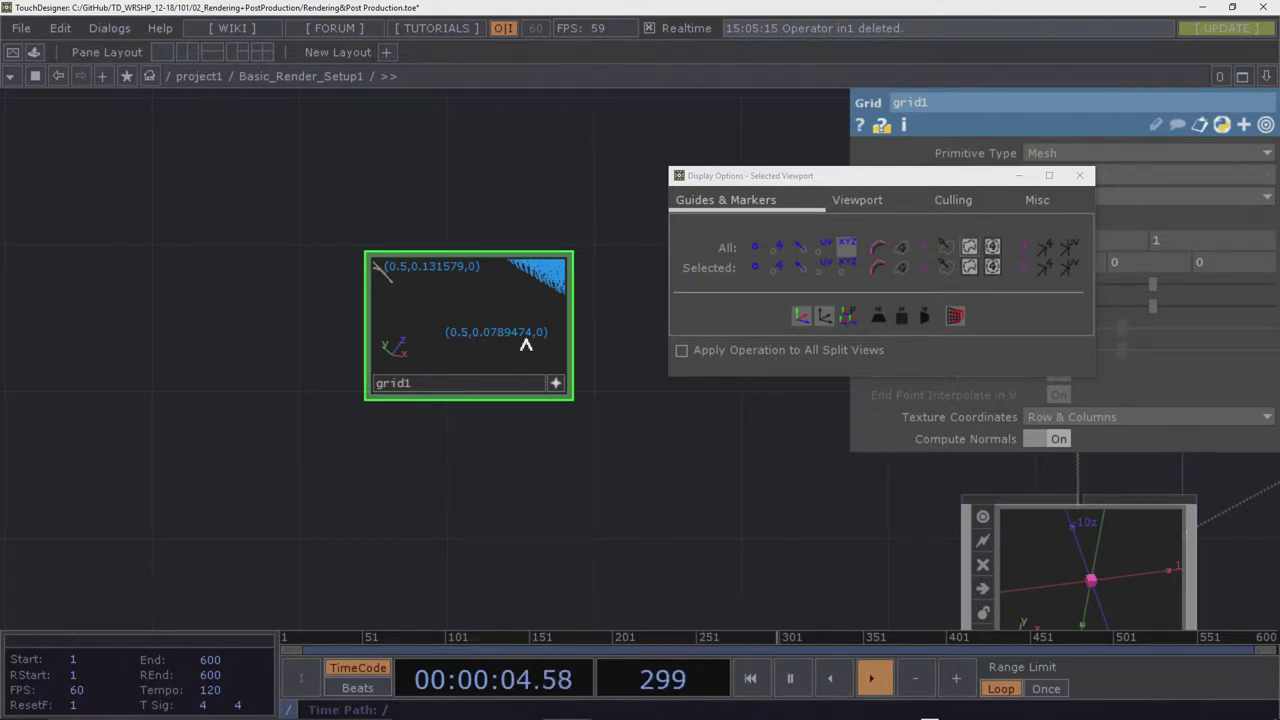
scroll(477, 343, "down", 2)
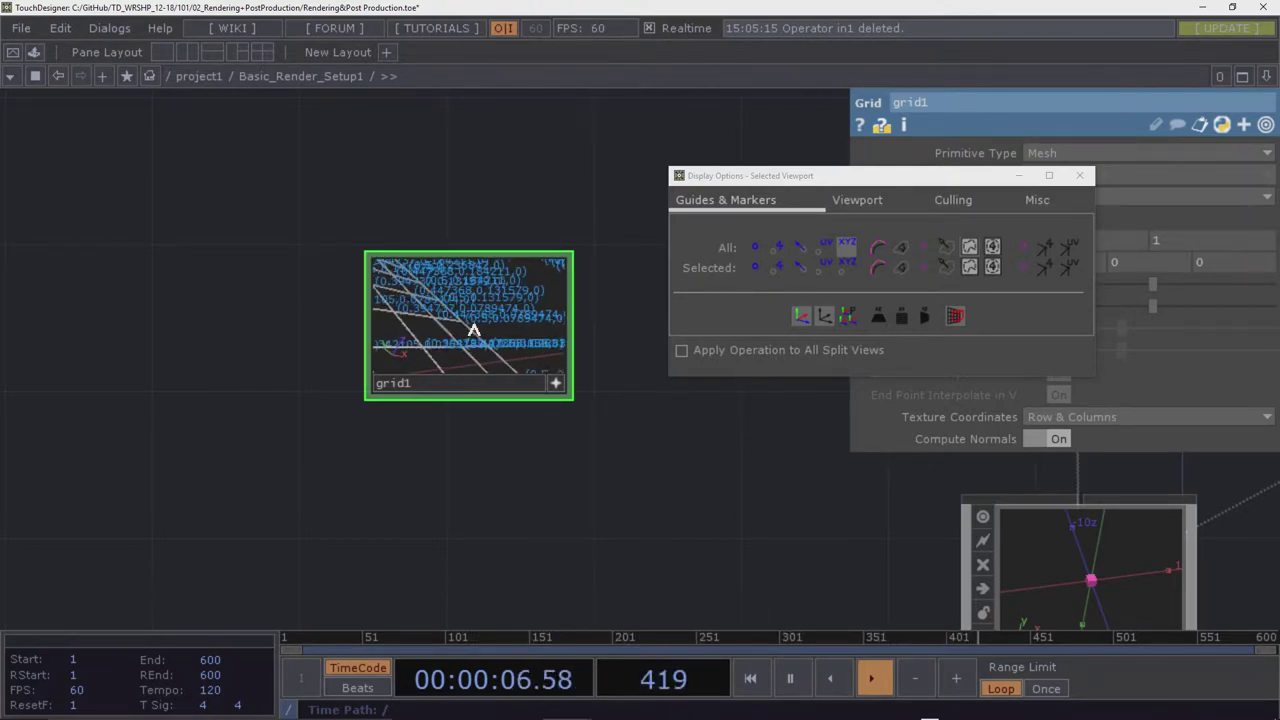
scroll(491, 326, "up", 4)
scroll(516, 322, "up", 2)
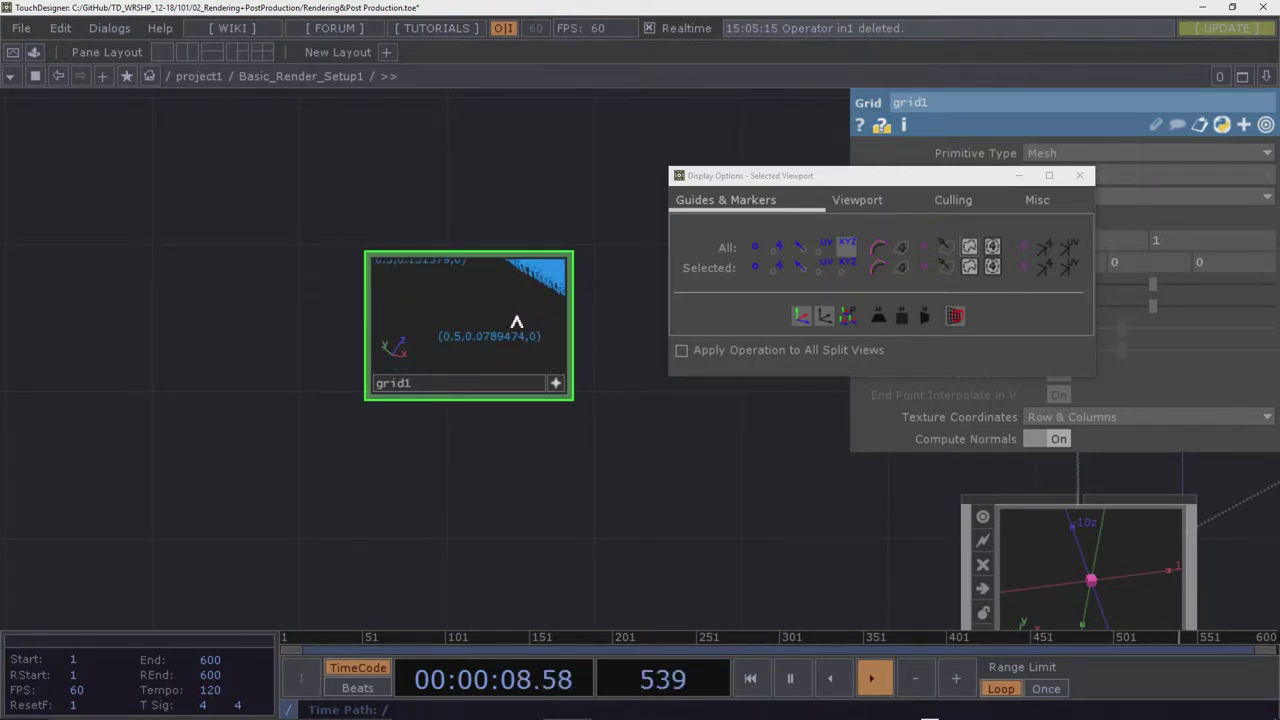
scroll(514, 320, "down", 2)
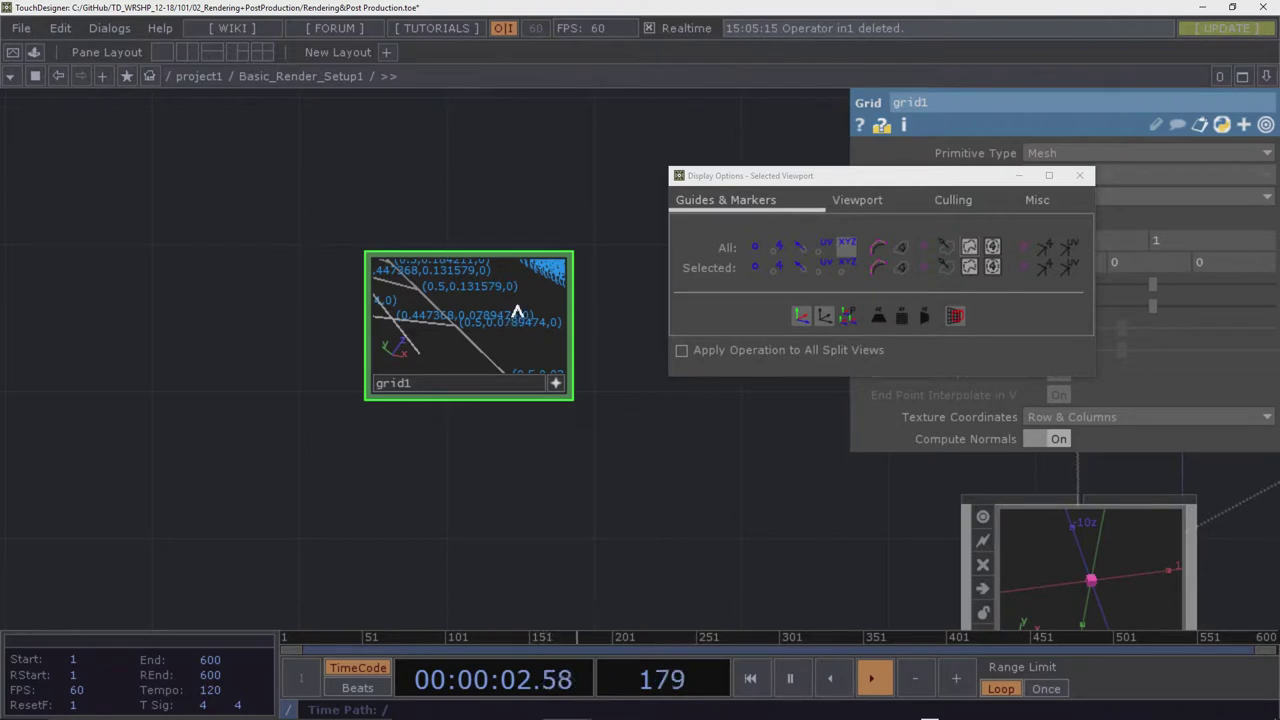
scroll(508, 320, "down", 3)
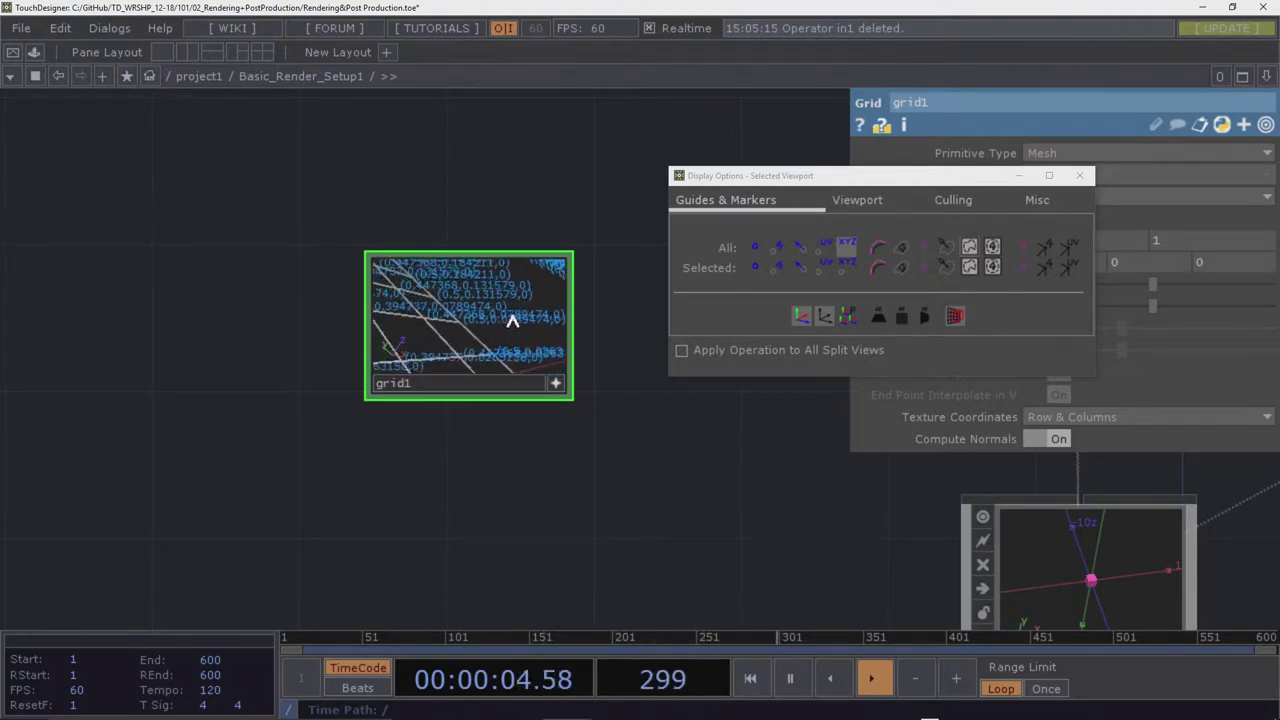
scroll(511, 323, "up", 4)
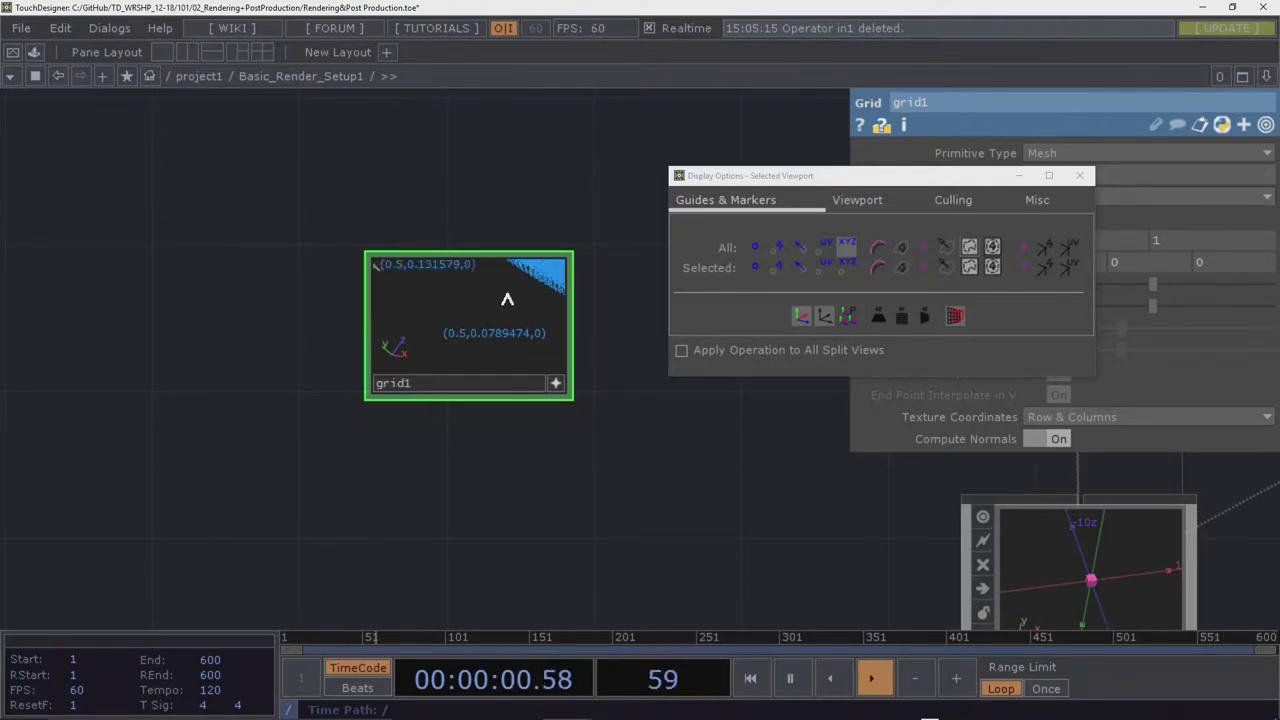
Deactivate grid1's viewer and bring the space between grid1 and the light2 and cam2 nodes into view
left_click_drag(471, 206, 223, 220)
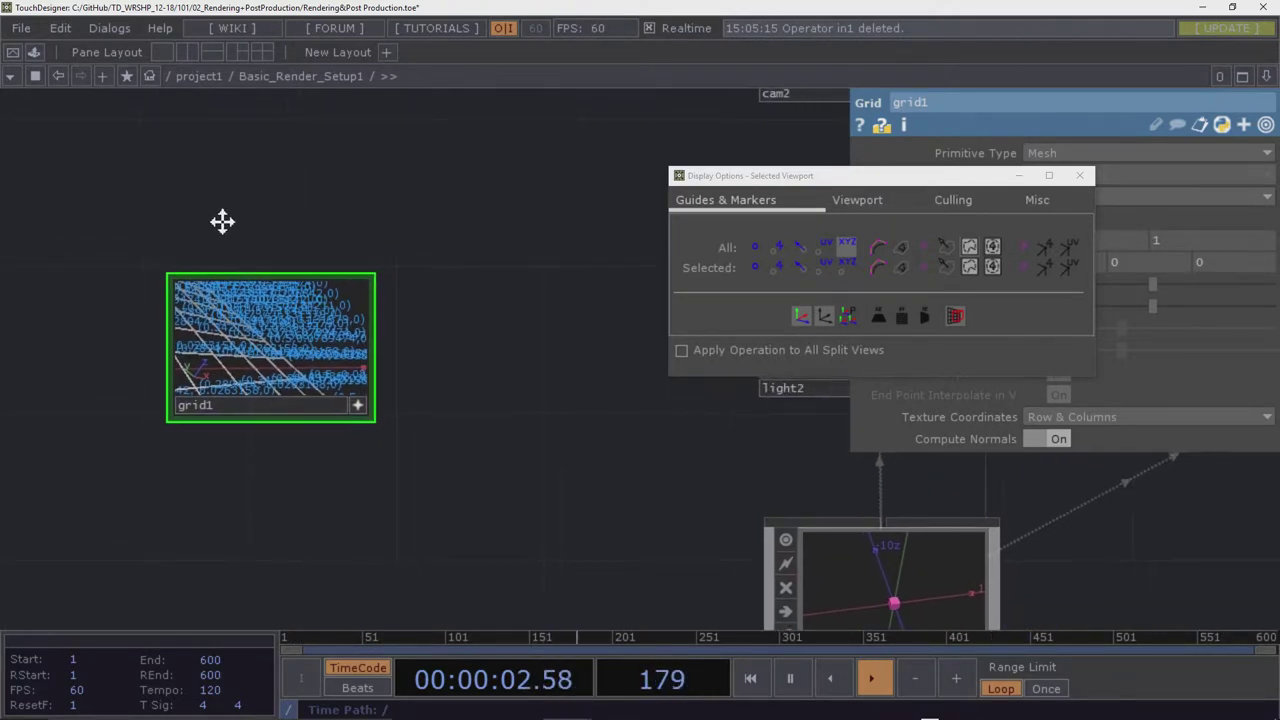
left_click(306, 412)
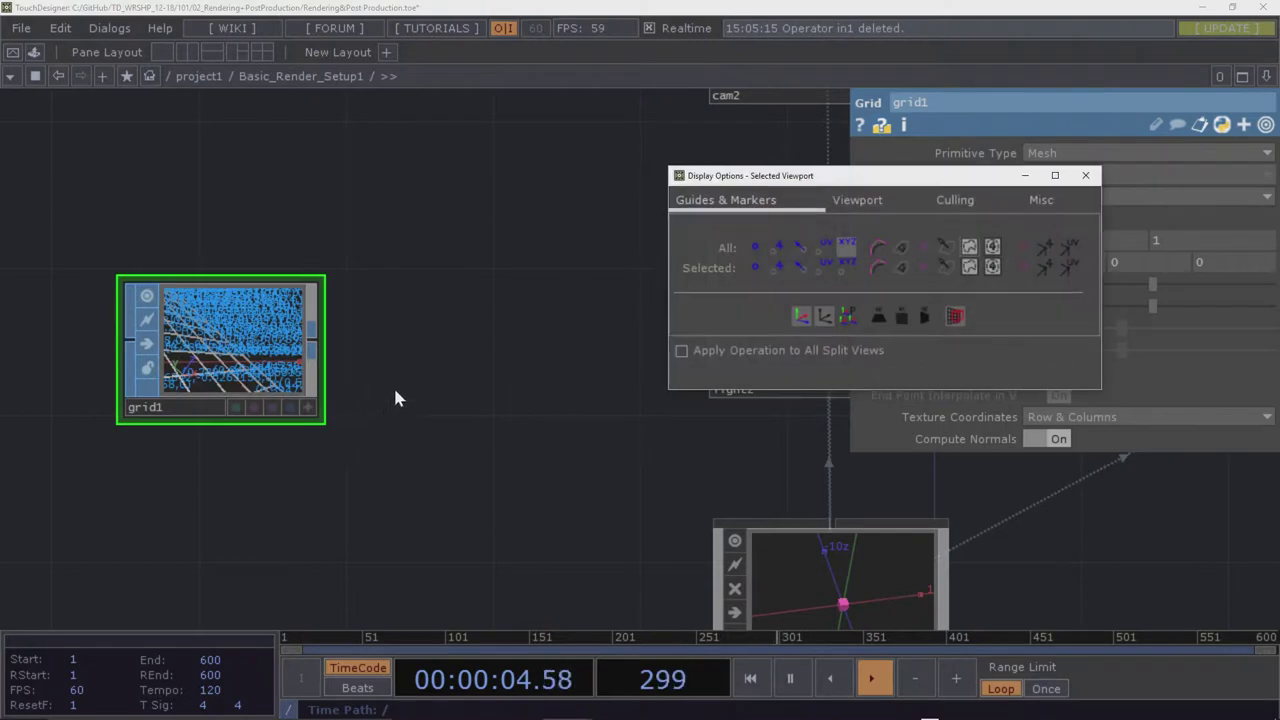
left_click_drag(396, 392, 362, 407)
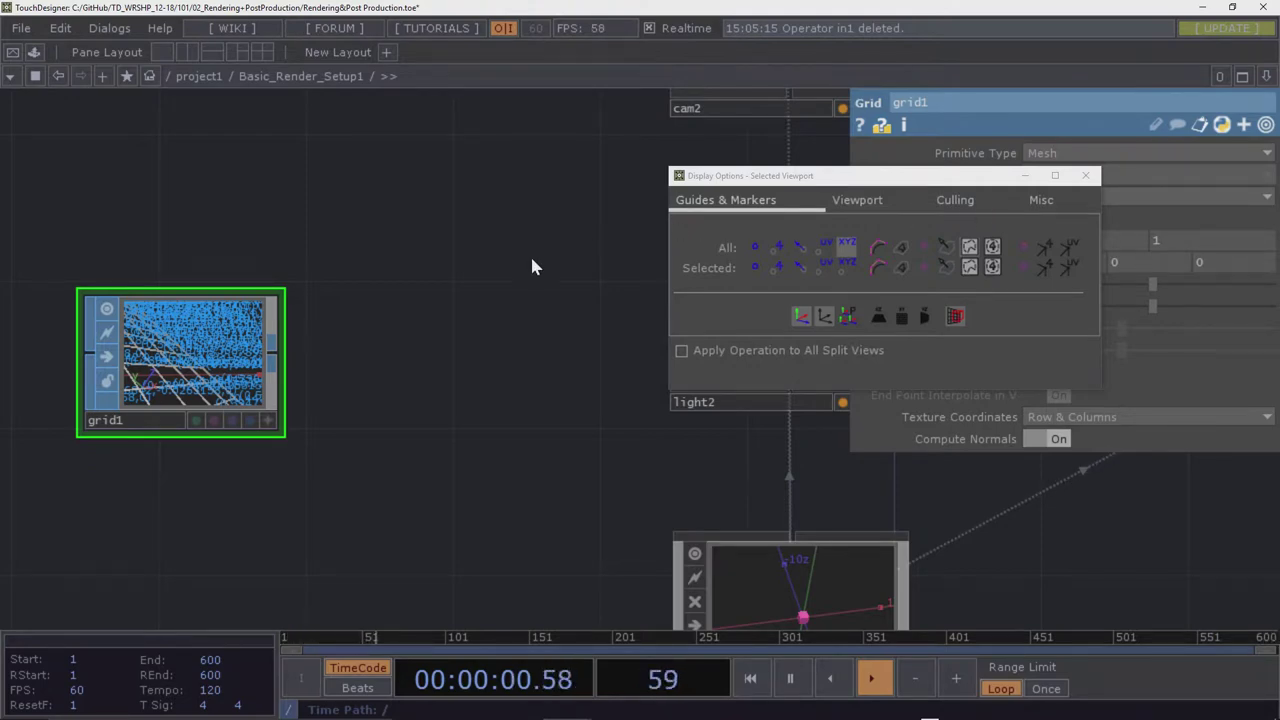
Add an OP Viewer TOP to the network beside grid1
key("Tab")
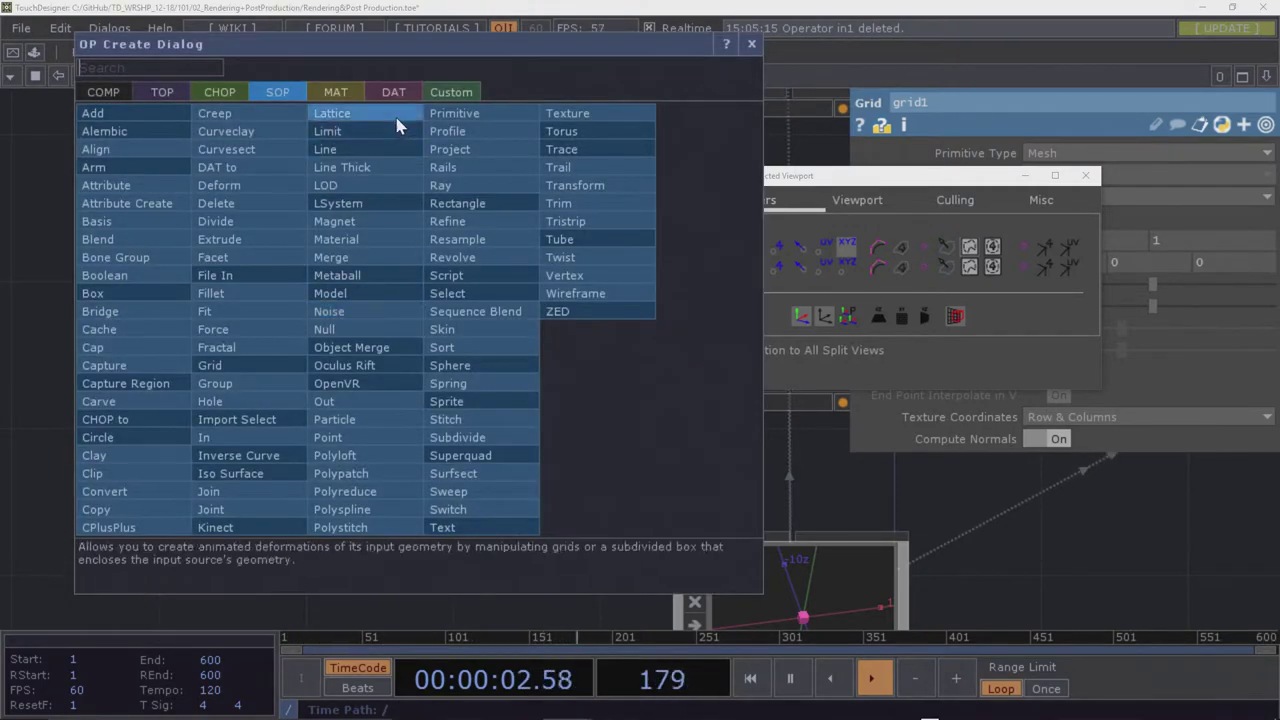
left_click(162, 92)
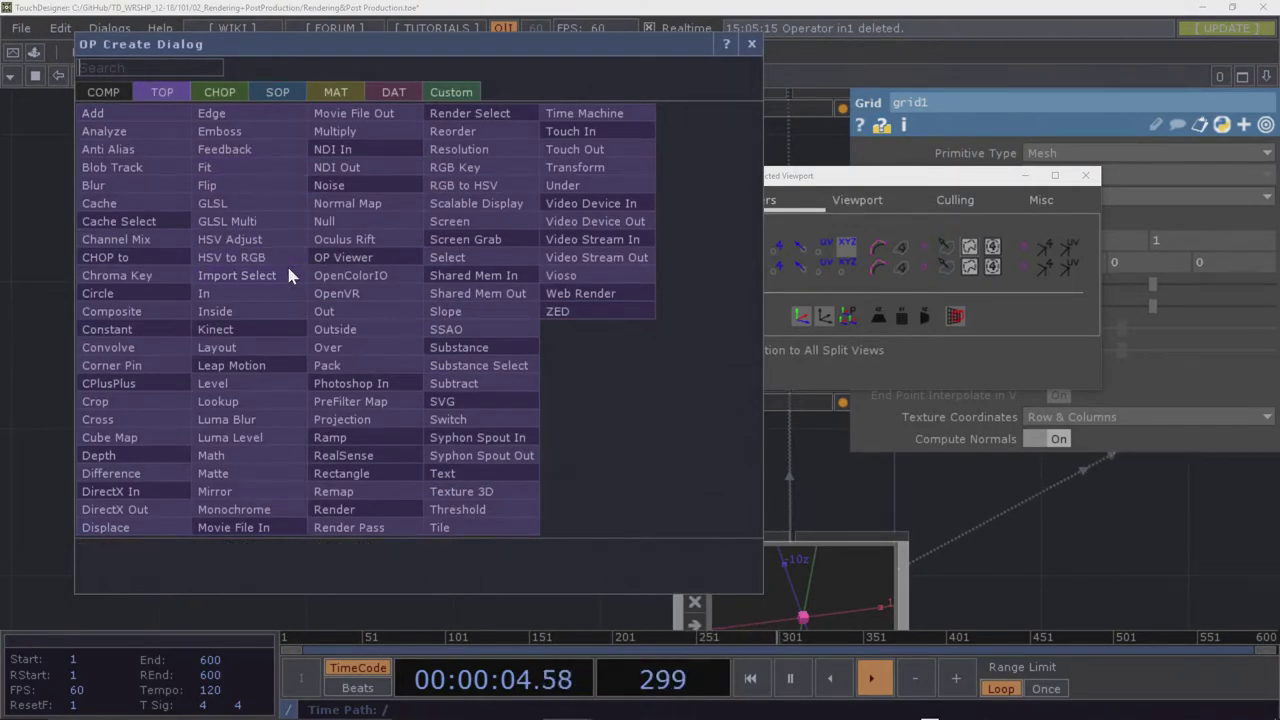
left_click(343, 257)
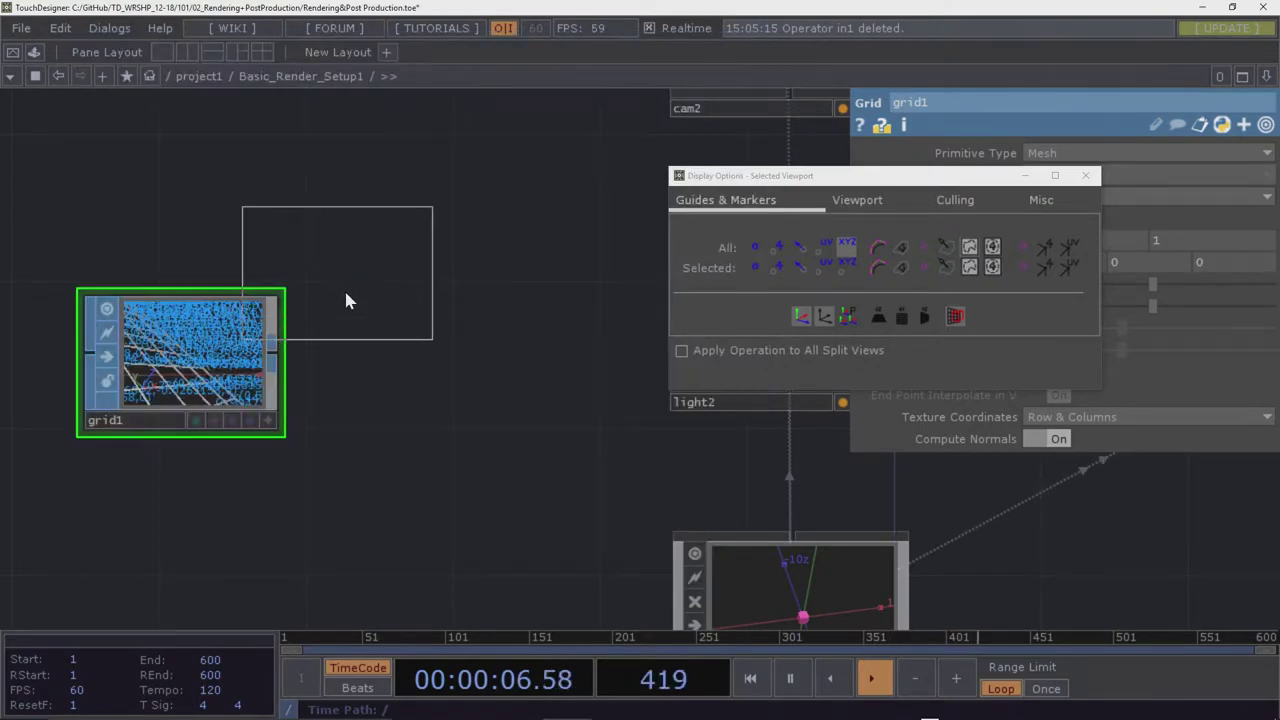
left_click(457, 343)
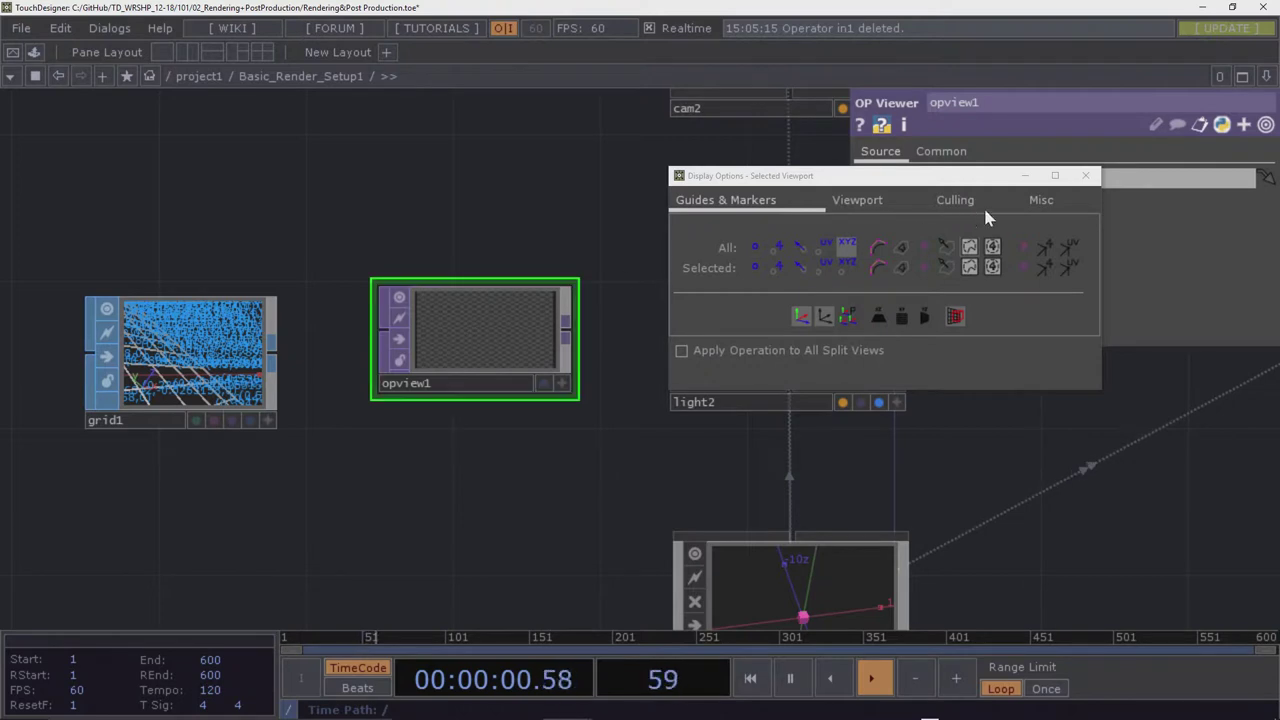
Turn off the XYZ position labels for all points of grid1 and close the display options
left_click(750, 252)
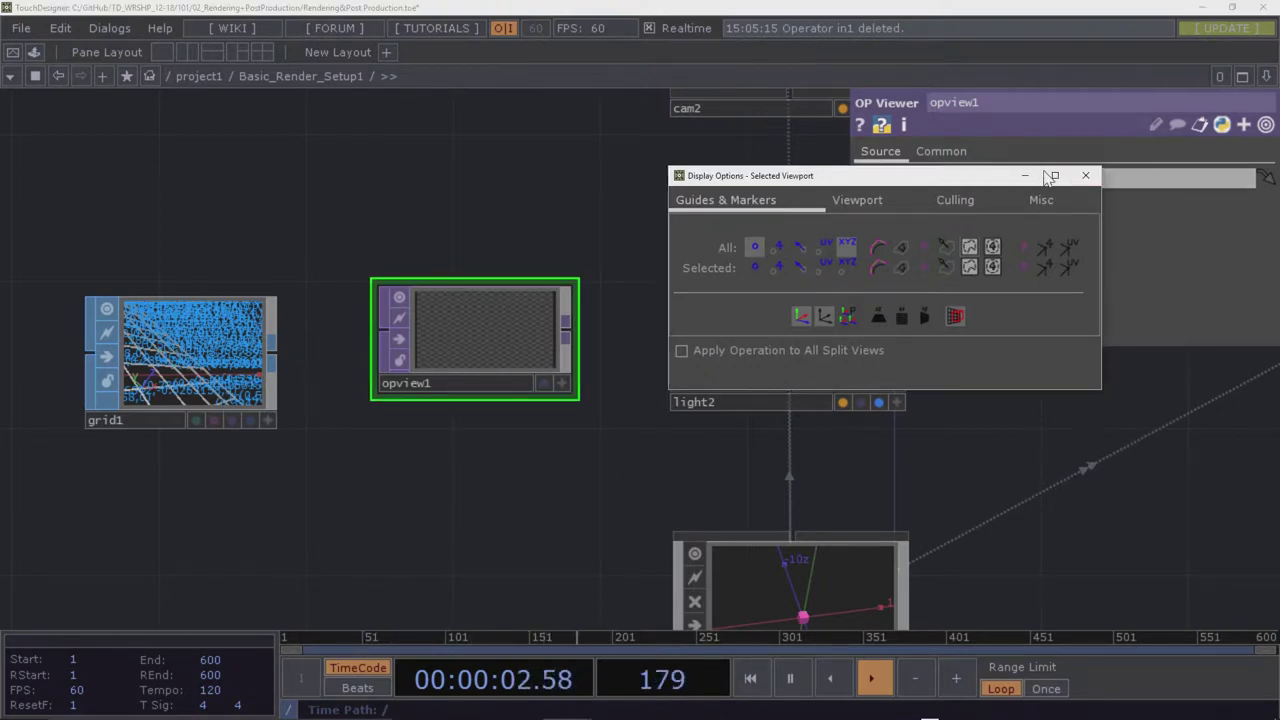
left_click(218, 365)
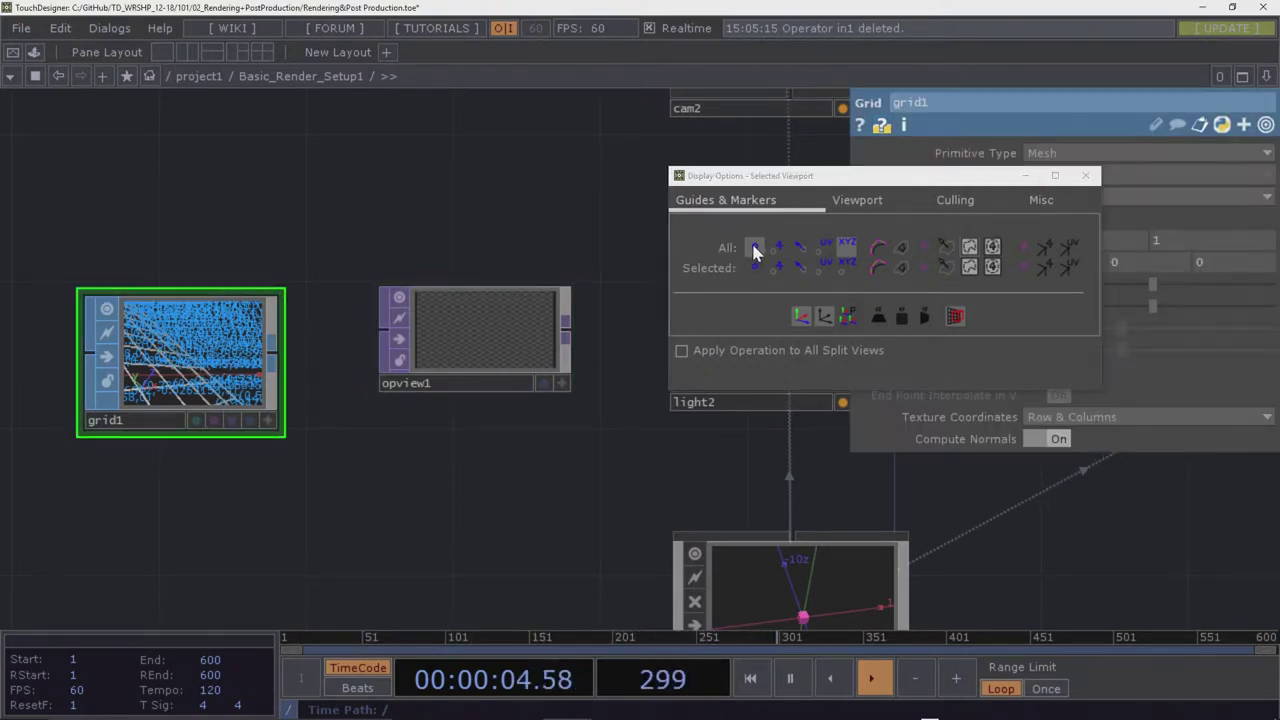
left_click(850, 248)
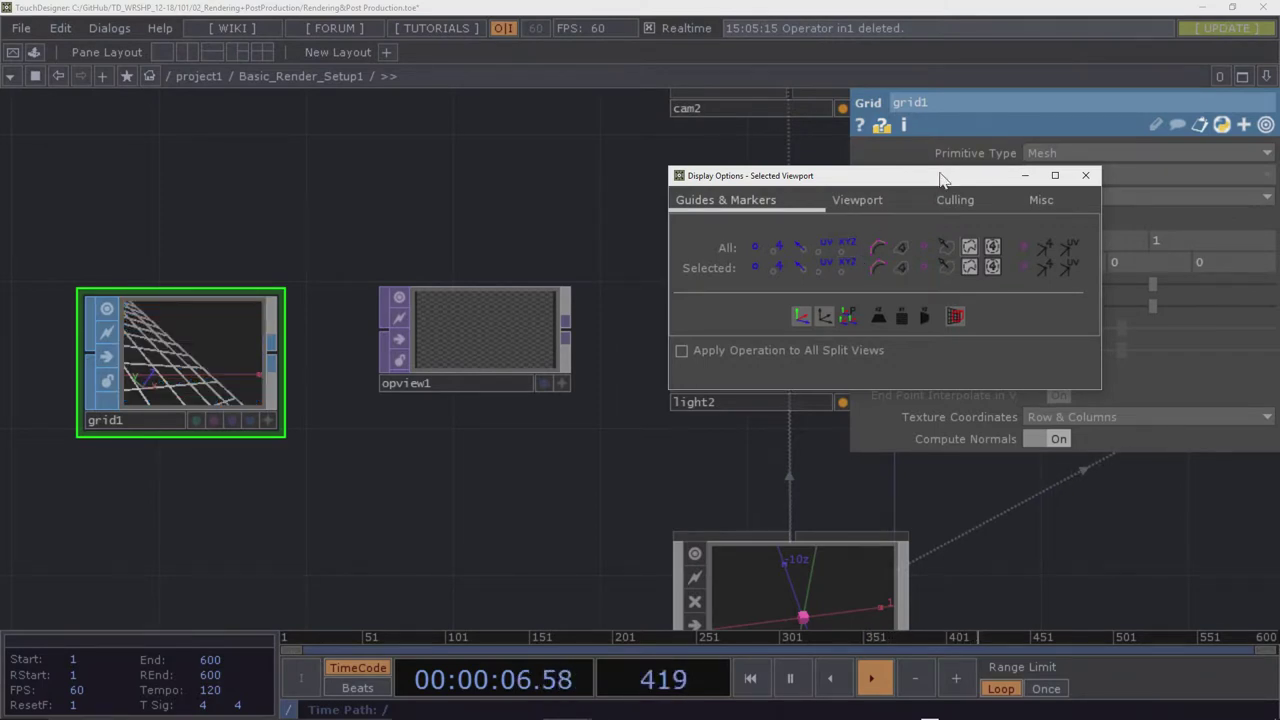
left_click(1085, 175)
Set grid1 as the operator shown by opview1 and examine the resulting image up close
left_click_drag(171, 366, 451, 337)
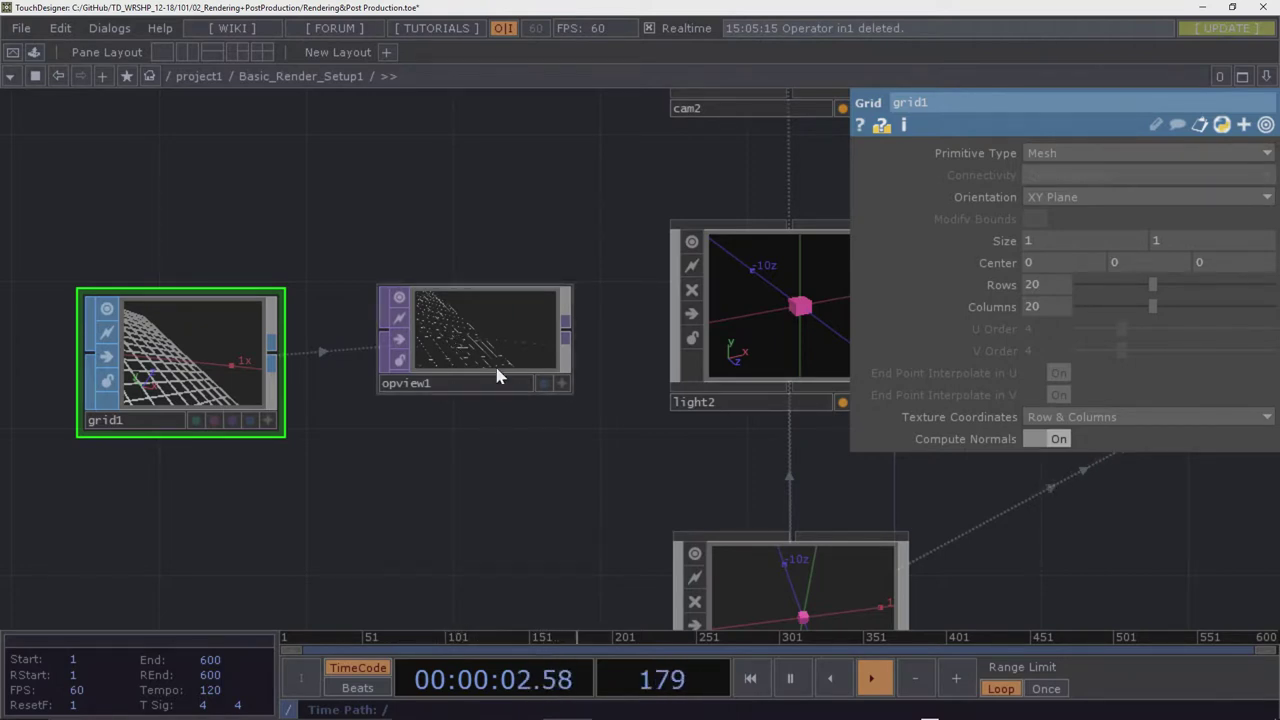
left_click_drag(150, 370, 408, 333)
scroll(450, 345, "up", 5)
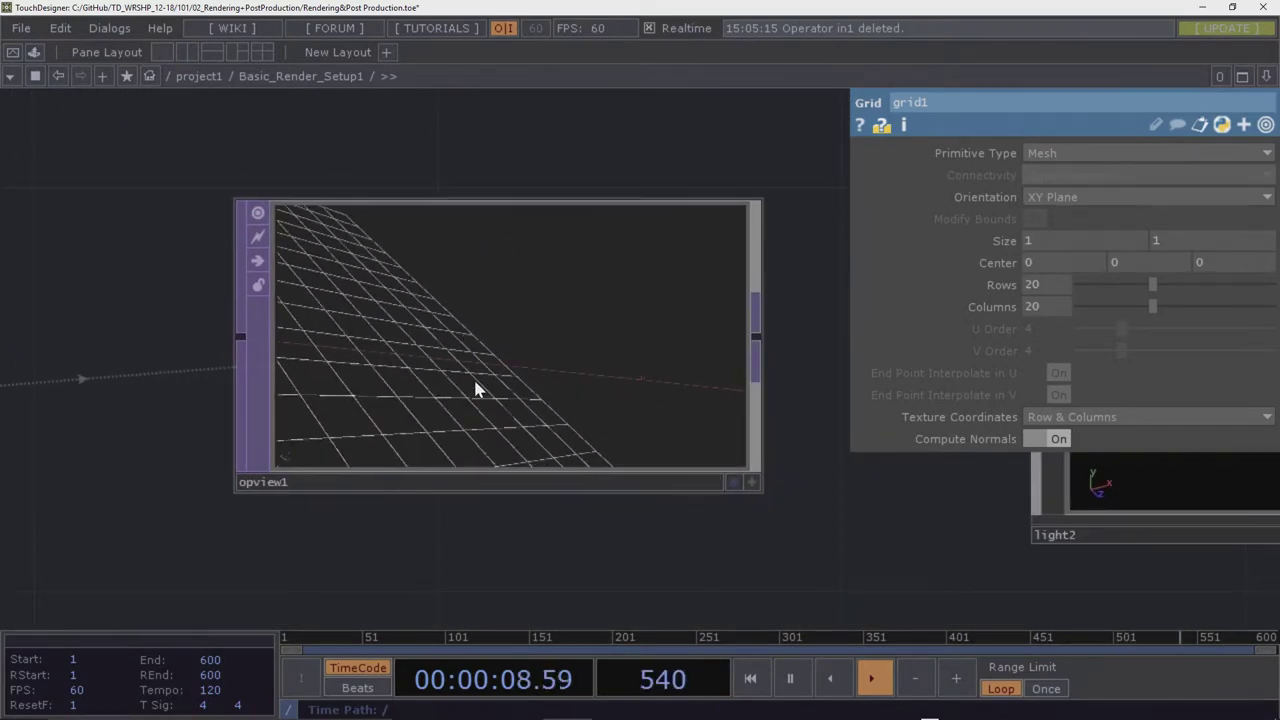
scroll(451, 366, "down", 5)
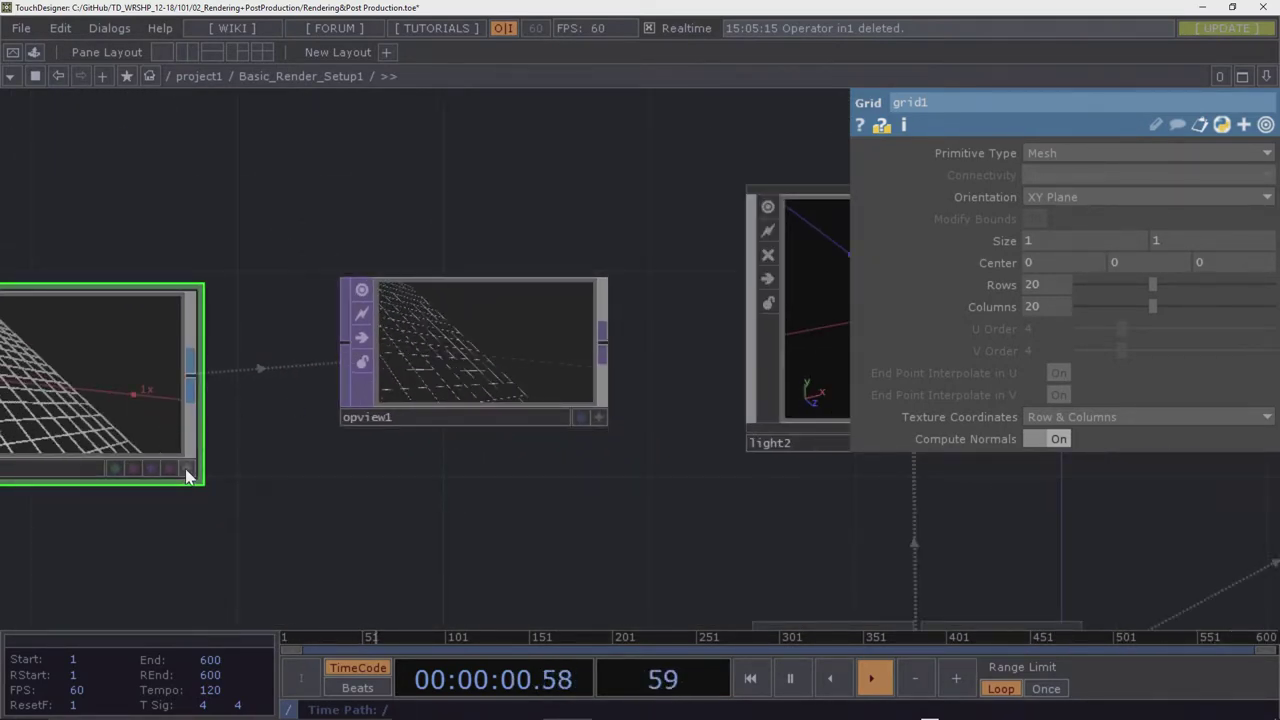
Show point markers for all points in grid1's viewer and close the display options
right_click(82, 283)
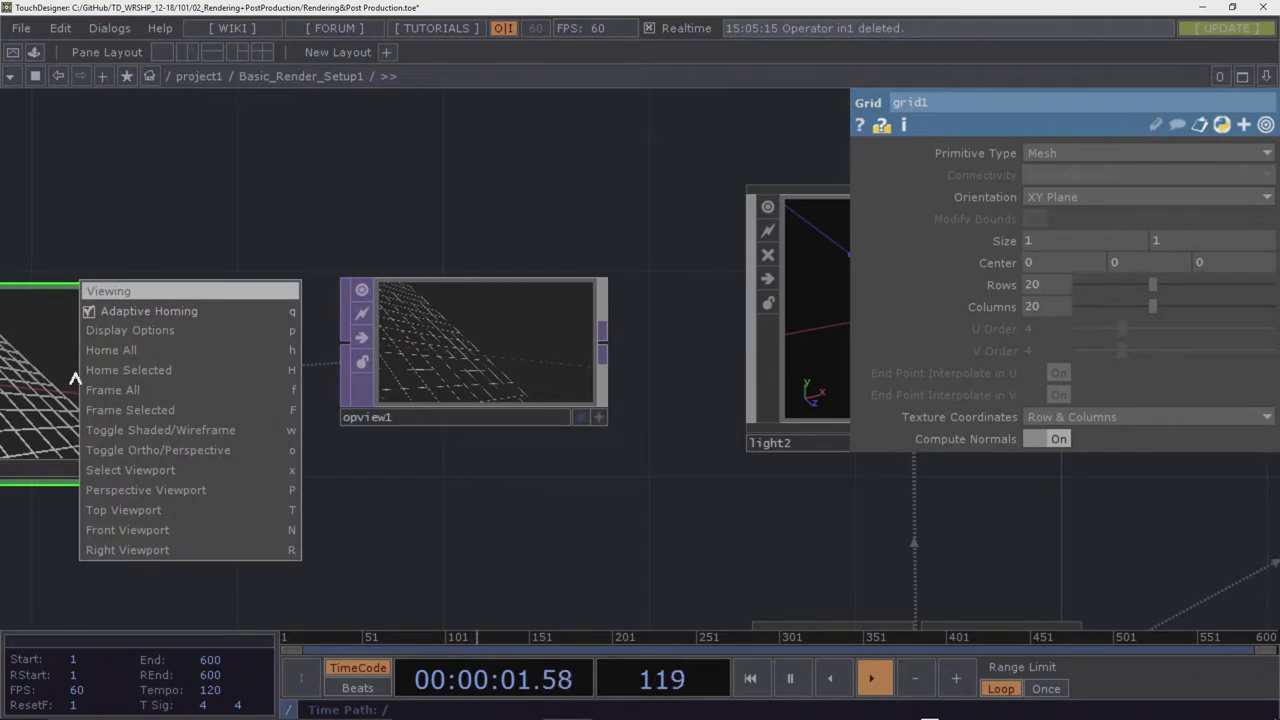
left_click(101, 330)
left_click(756, 248)
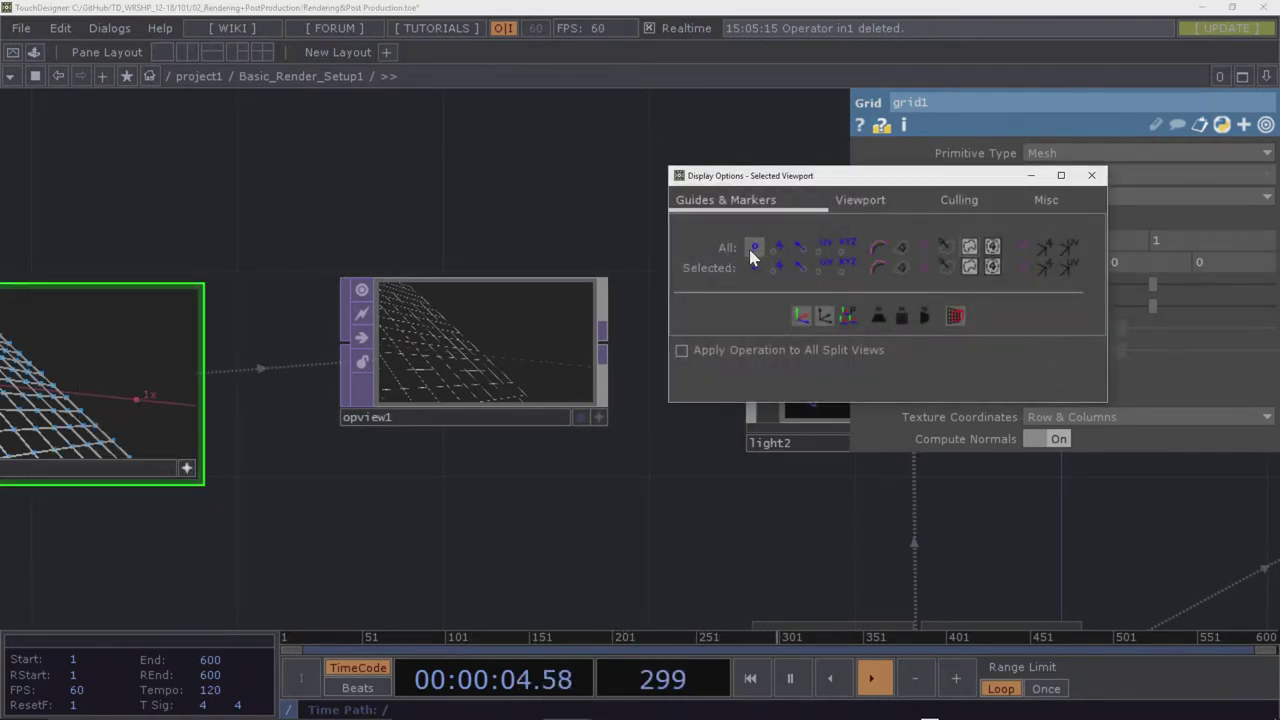
left_click(1091, 176)
Check opview1's node information and examine the grid's point markers in its image
left_click(447, 330)
middle_click(458, 323)
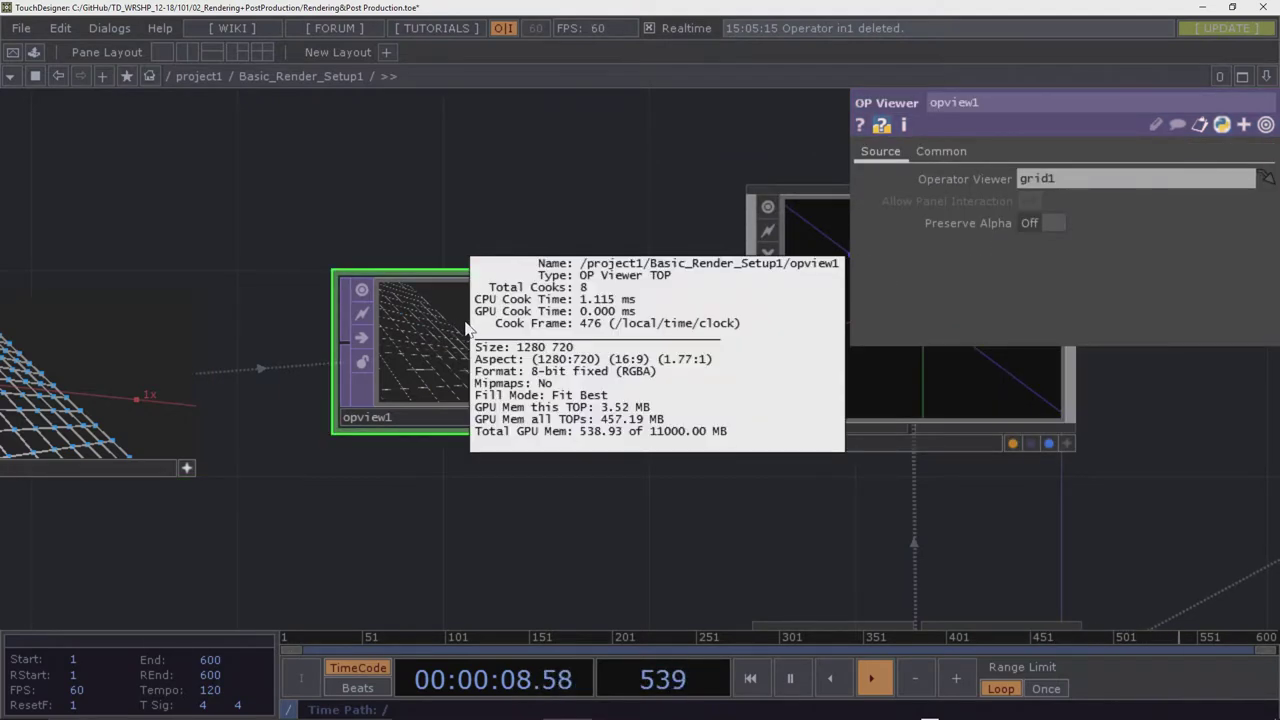
scroll(470, 250, "up", 5)
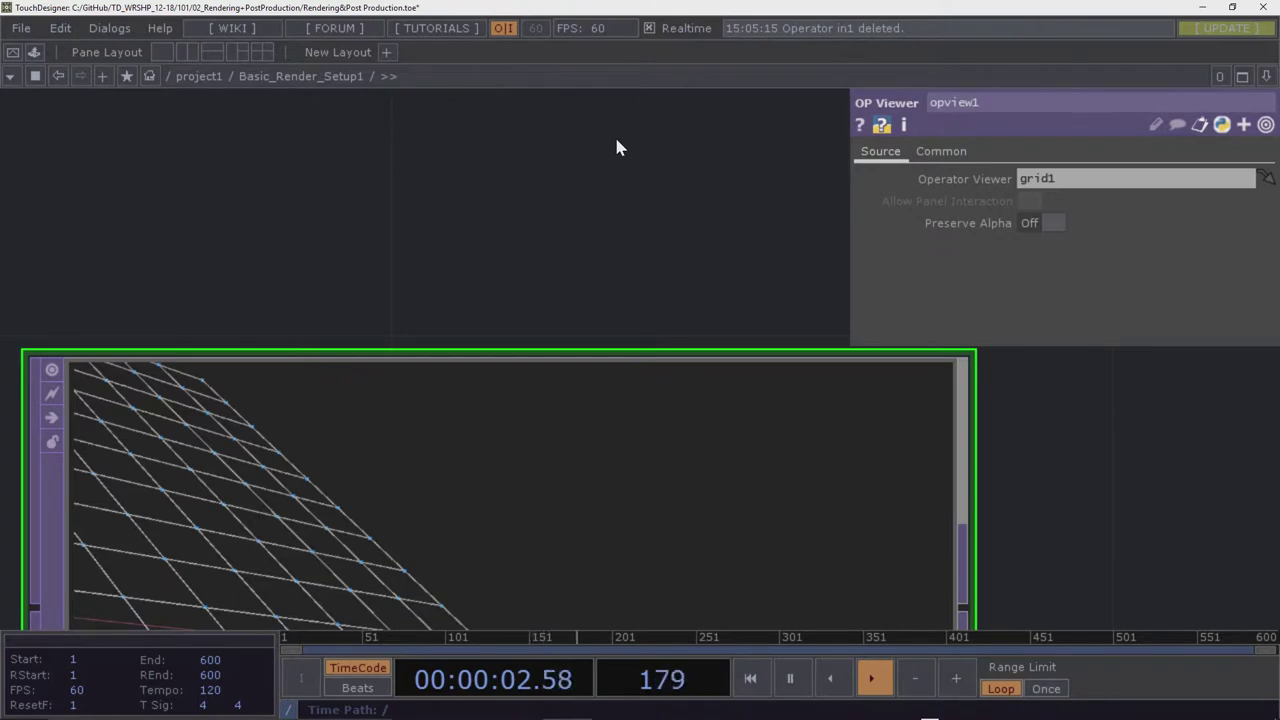
scroll(561, 196, "down", 5)
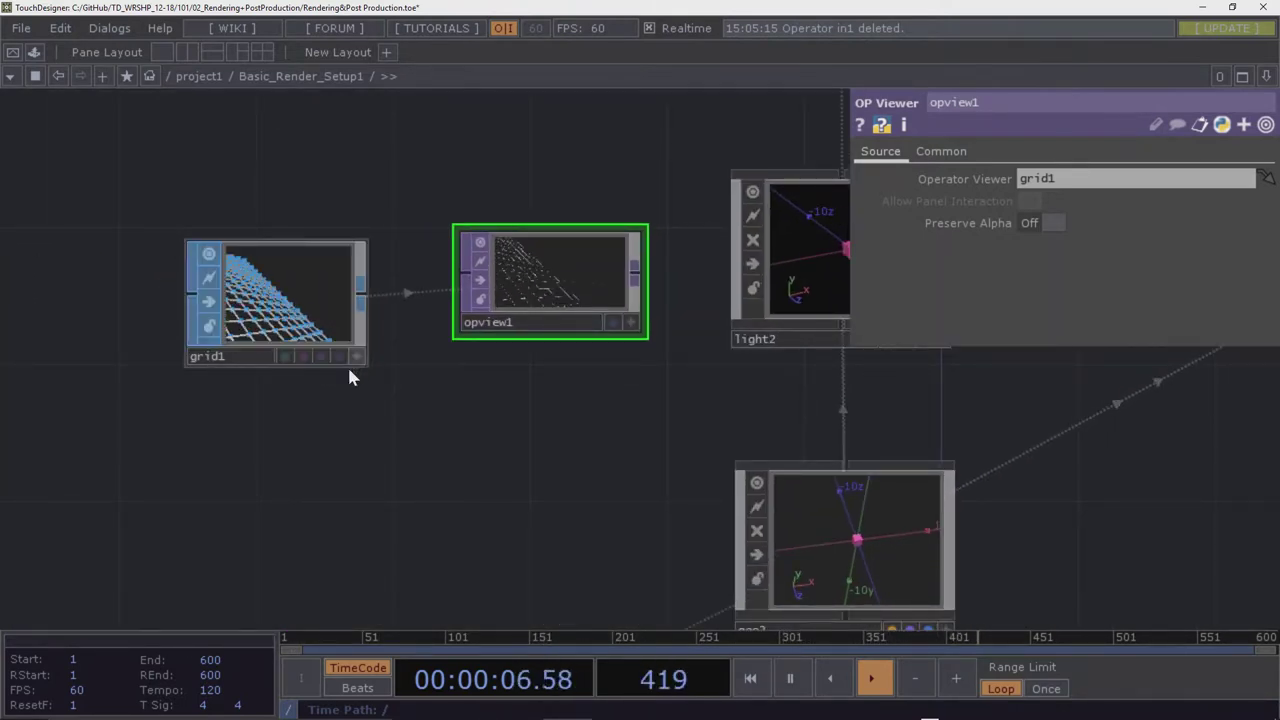
Delete the opview1 node from the network
key("Tab")
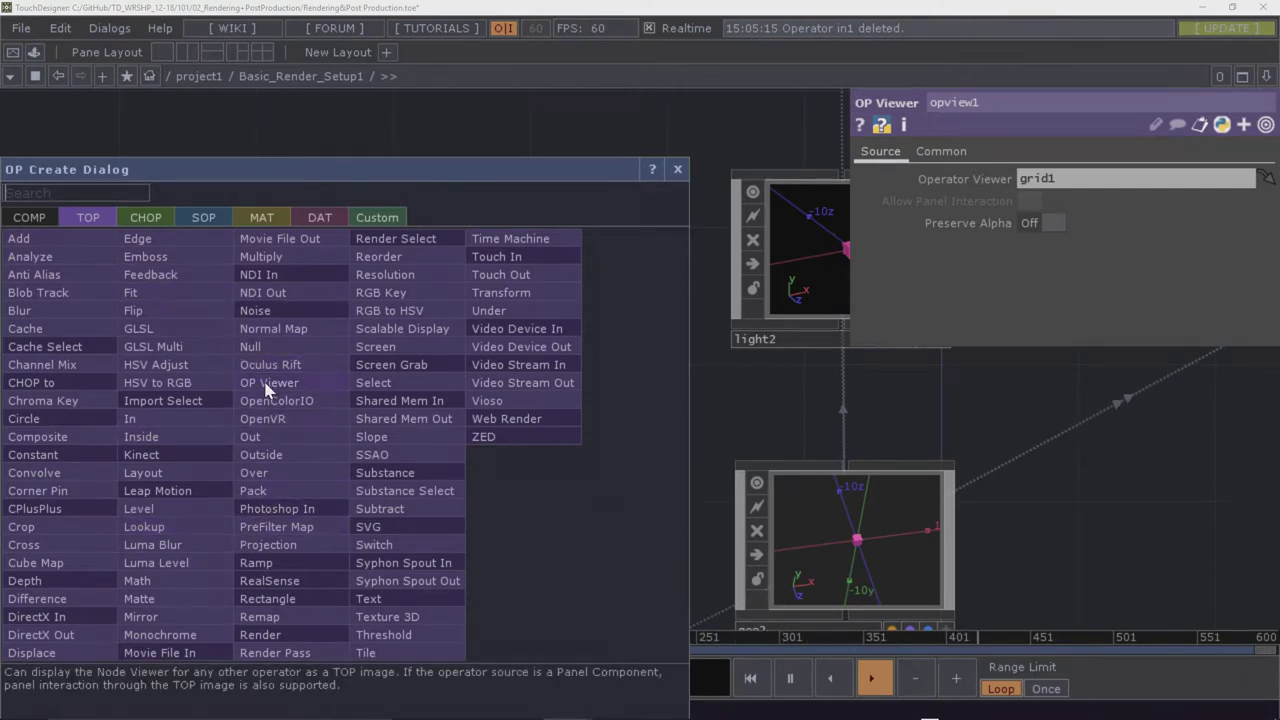
left_click(677, 171)
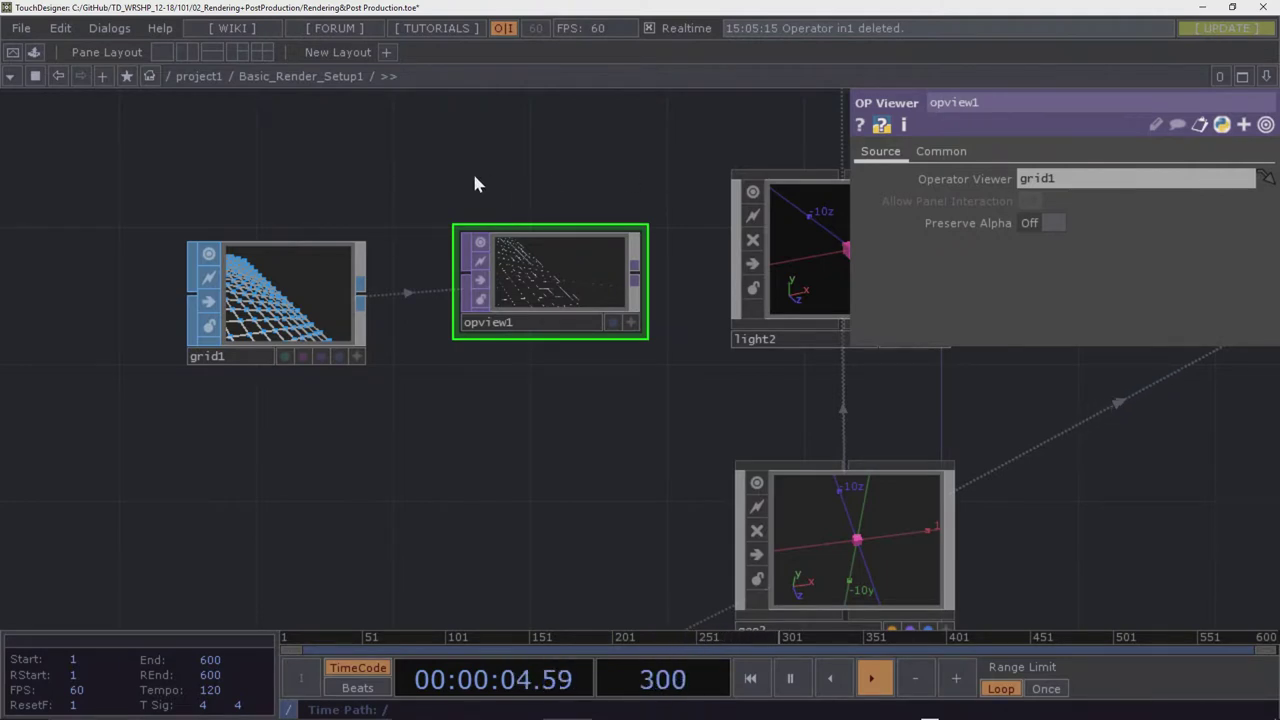
key("Delete")
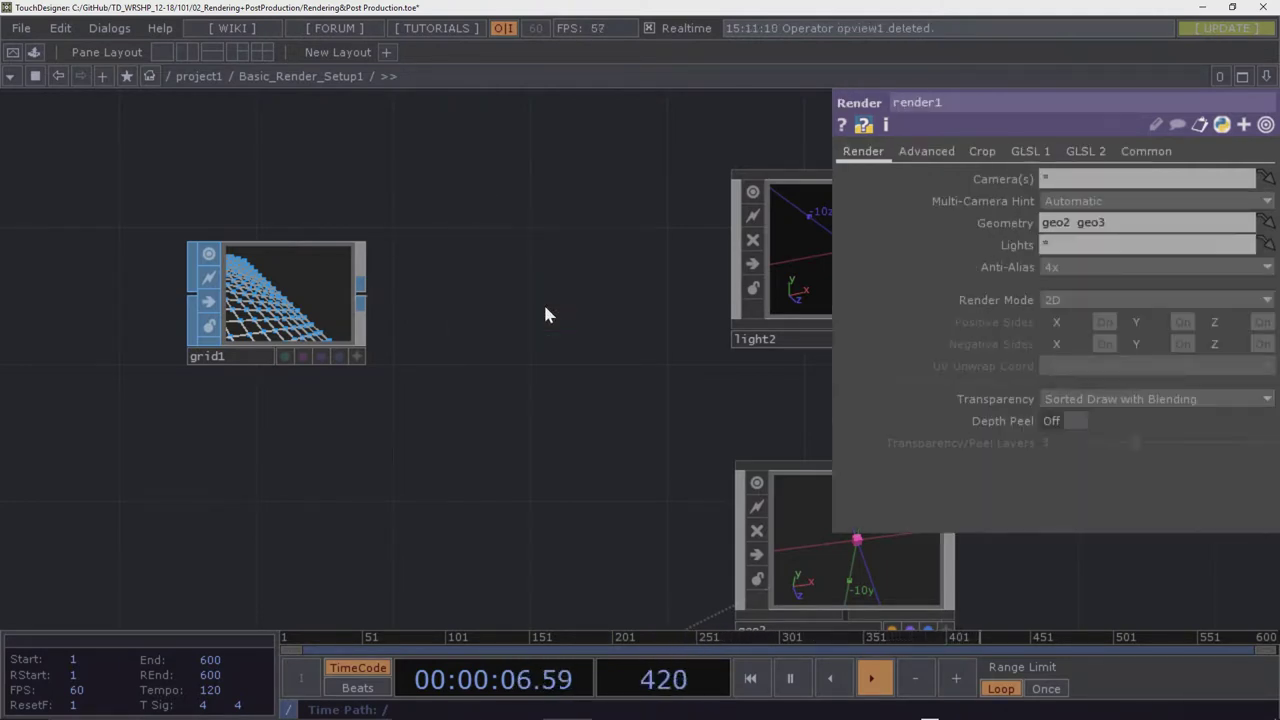
Examine the grid's points from another angle in grid1's active viewer, then deactivate the viewer
left_click_drag(537, 298, 482, 313)
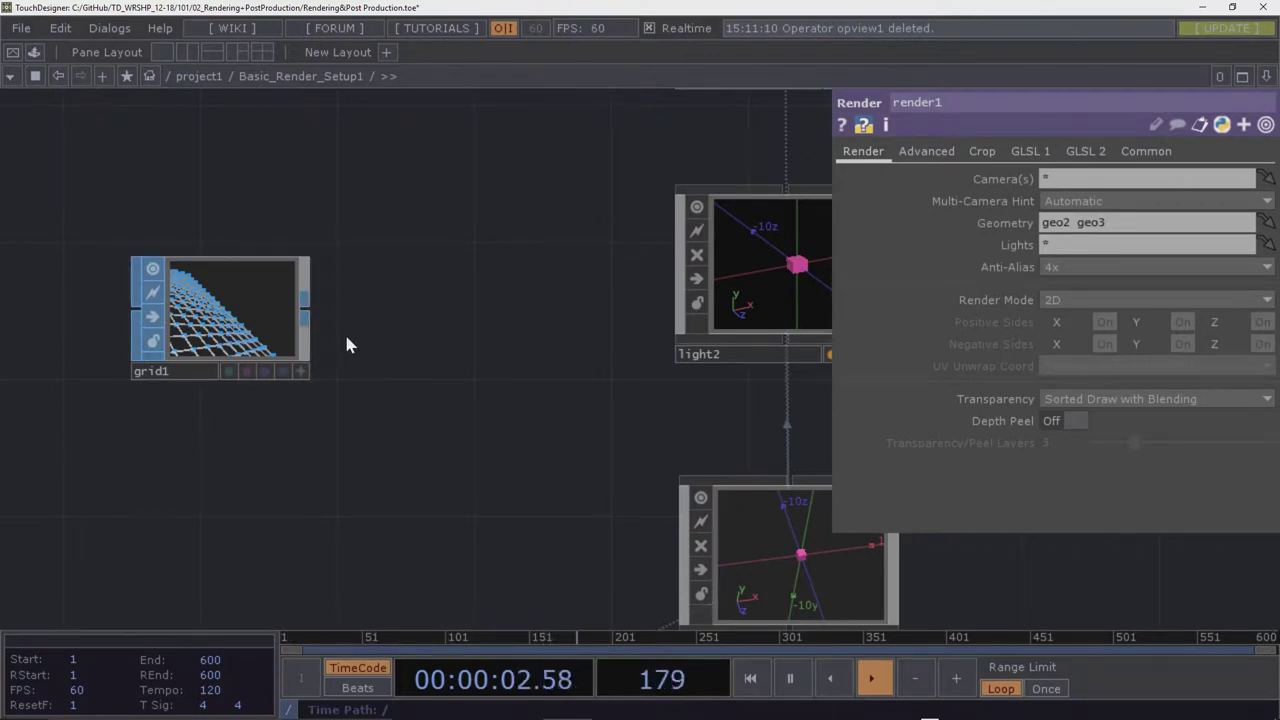
scroll(346, 343, "up", 3)
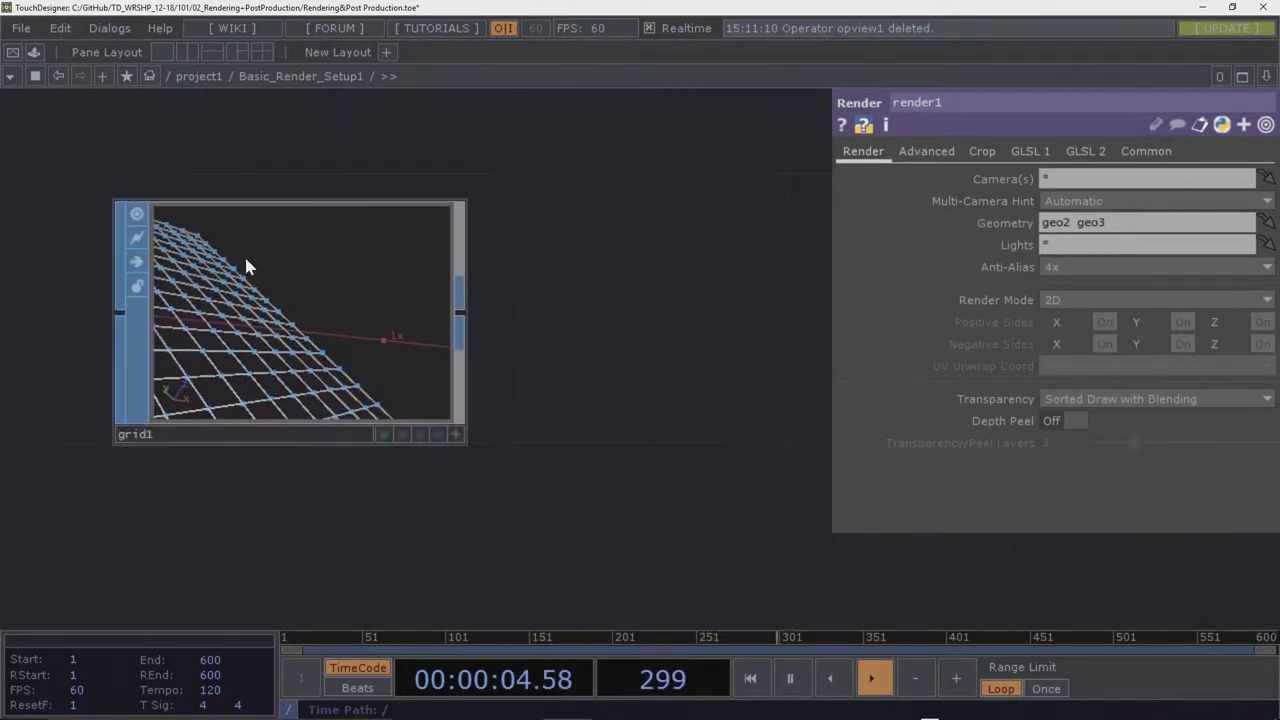
left_click(456, 434)
left_click_drag(337, 363, 283, 321)
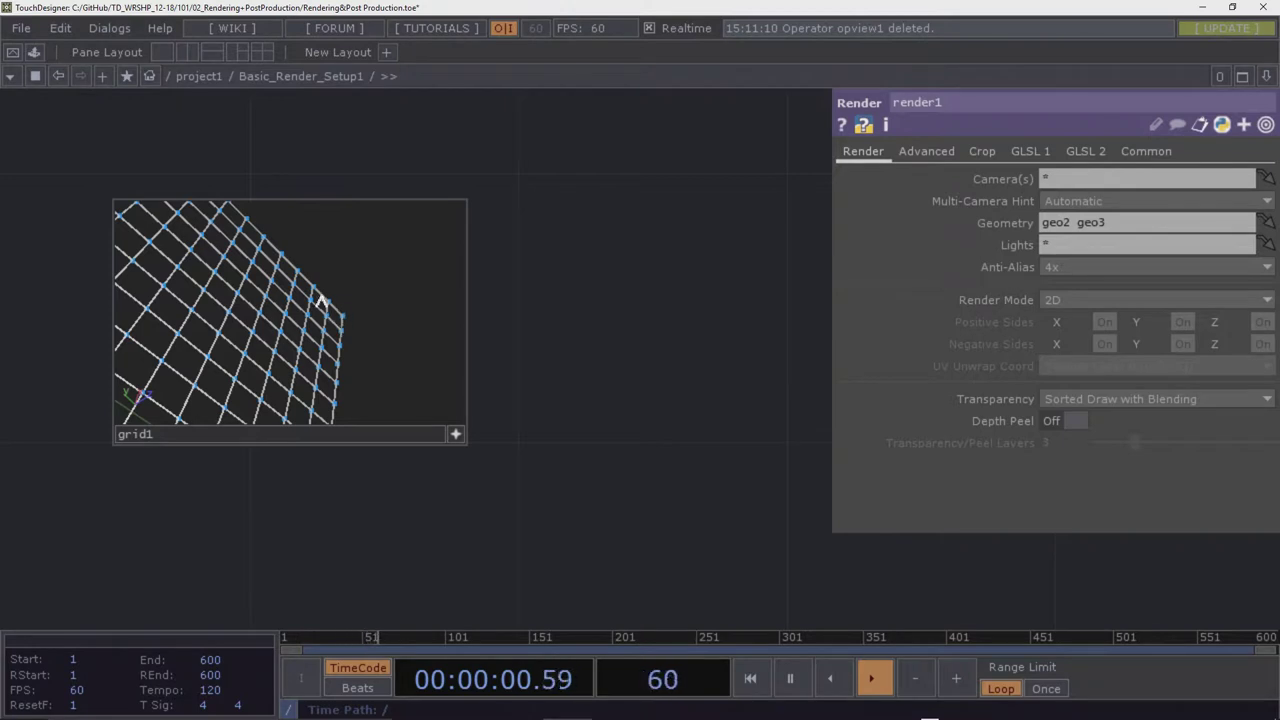
left_click(455, 434)
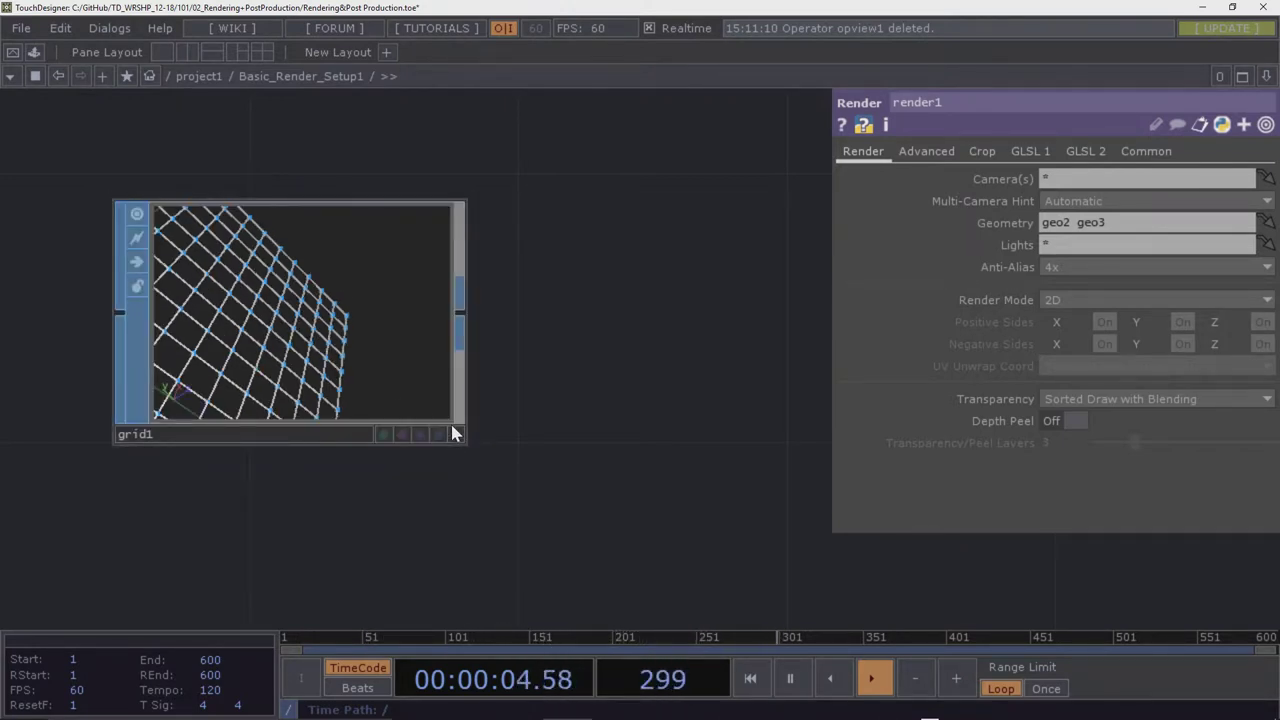
Add a Null SOP connected to grid1's output, between grid1 and the light2 node
key("h")
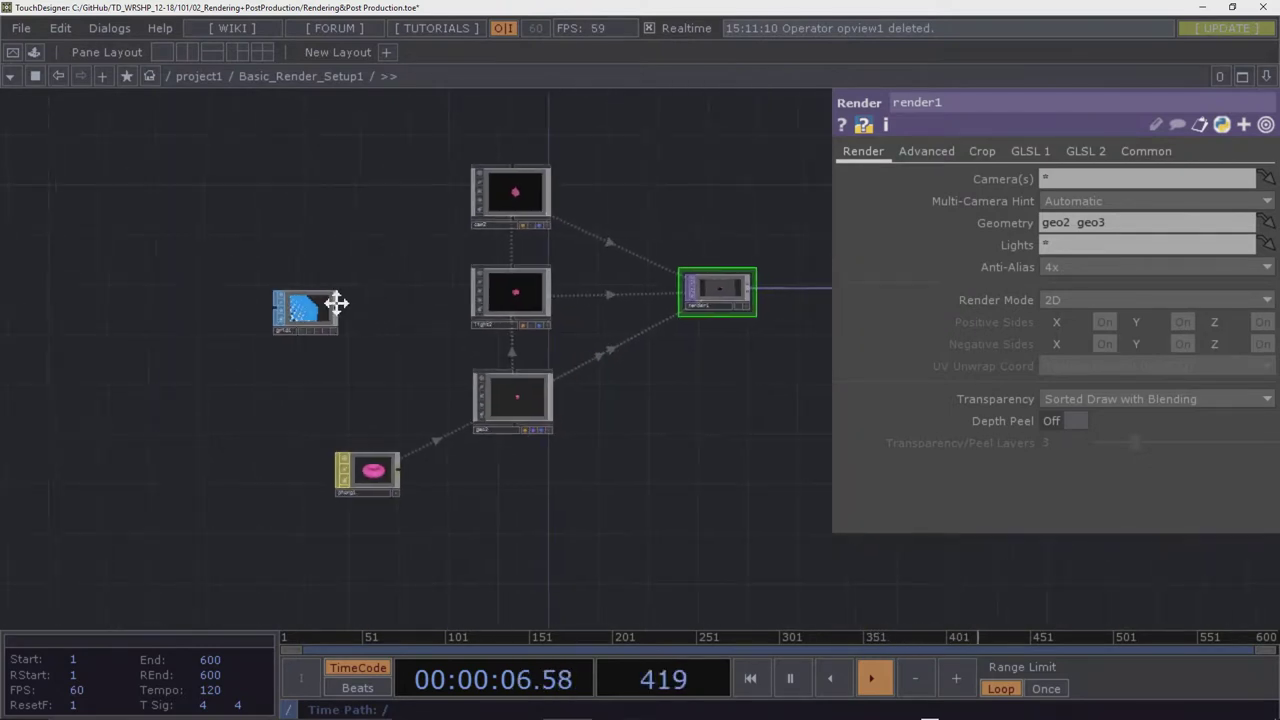
left_click_drag(336, 302, 221, 290)
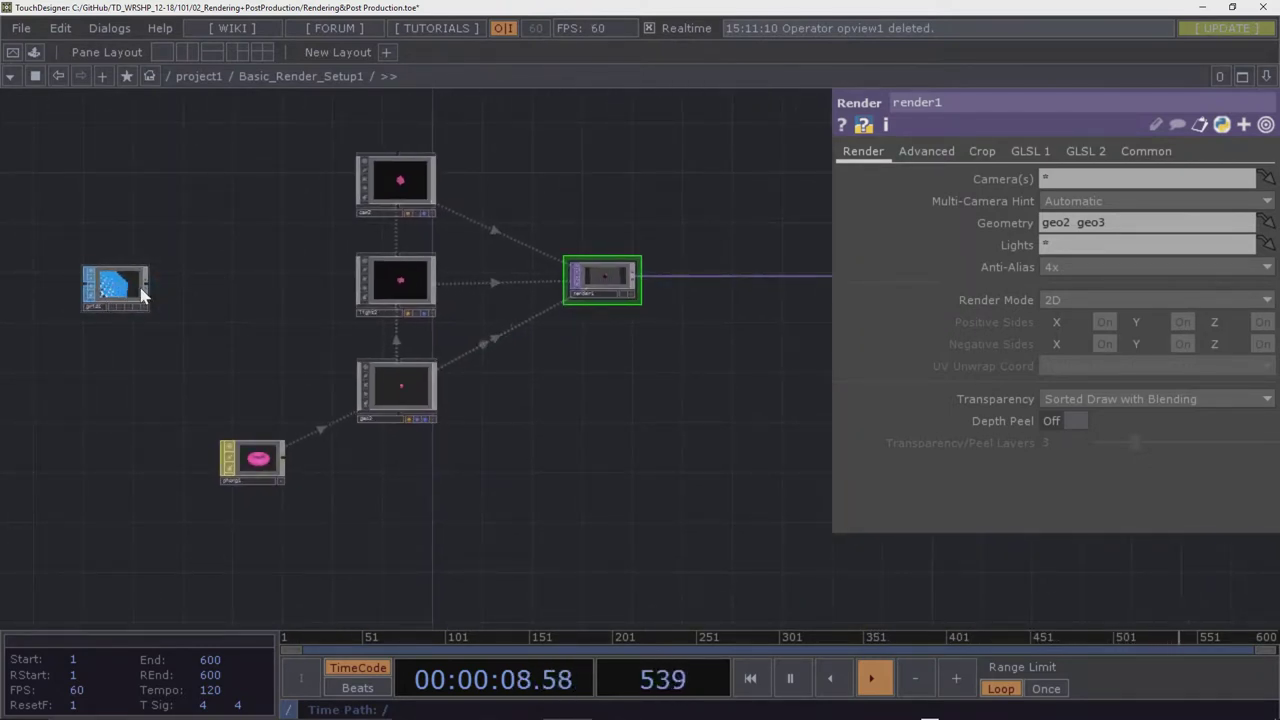
left_click_drag(147, 288, 240, 293)
type("n")
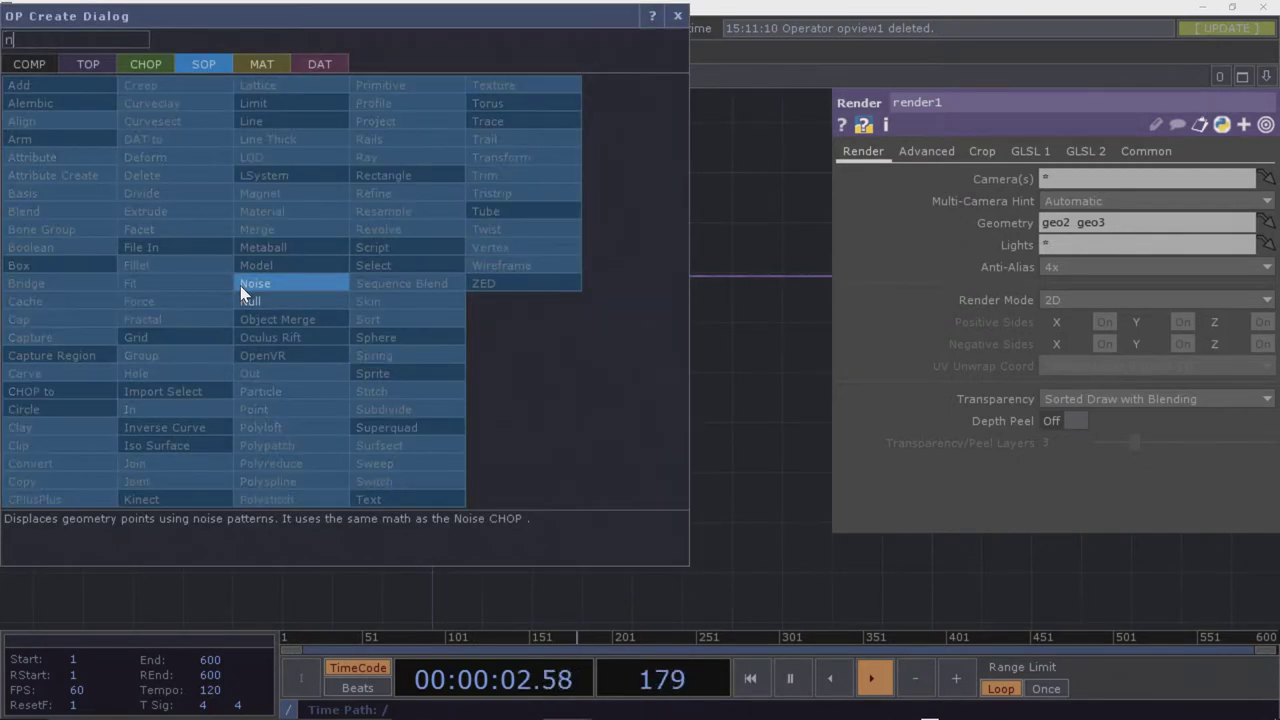
type("ull")
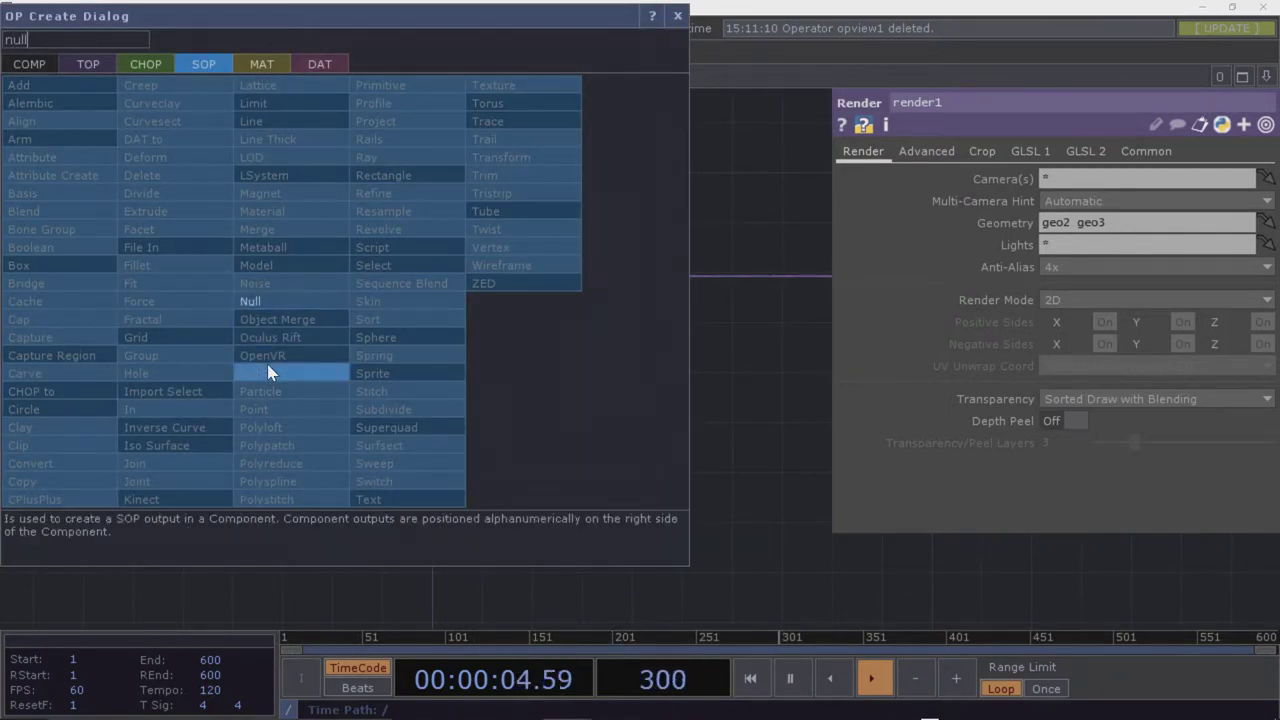
left_click(275, 298)
left_click(268, 284)
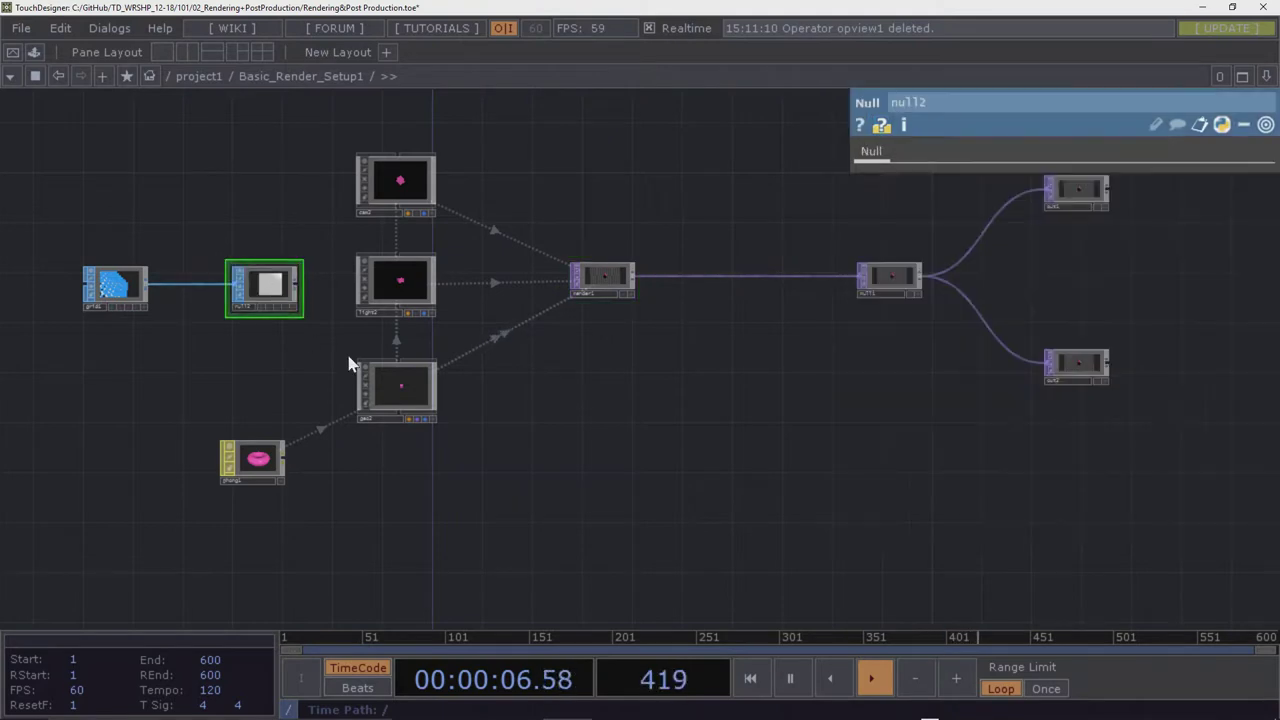
Turn on instancing for geo2 and assign null2 as its instance CHOP/DAT/SOP source
left_click(407, 395)
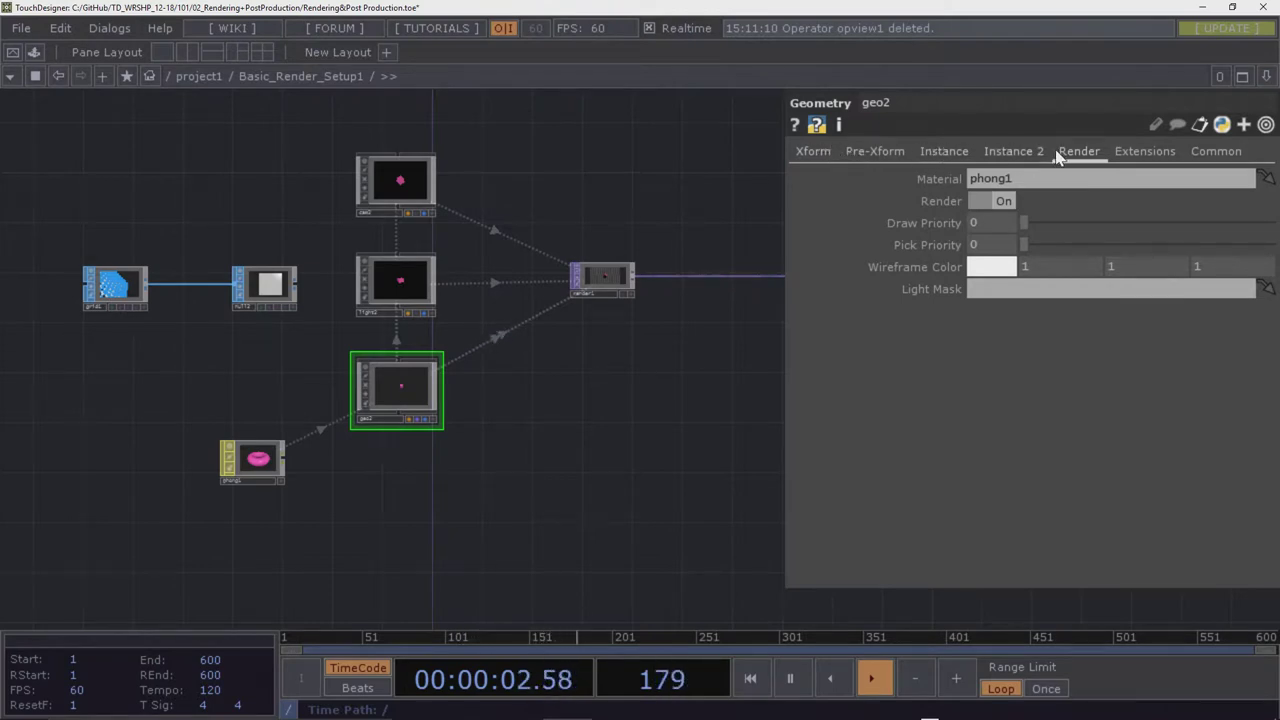
left_click(946, 157)
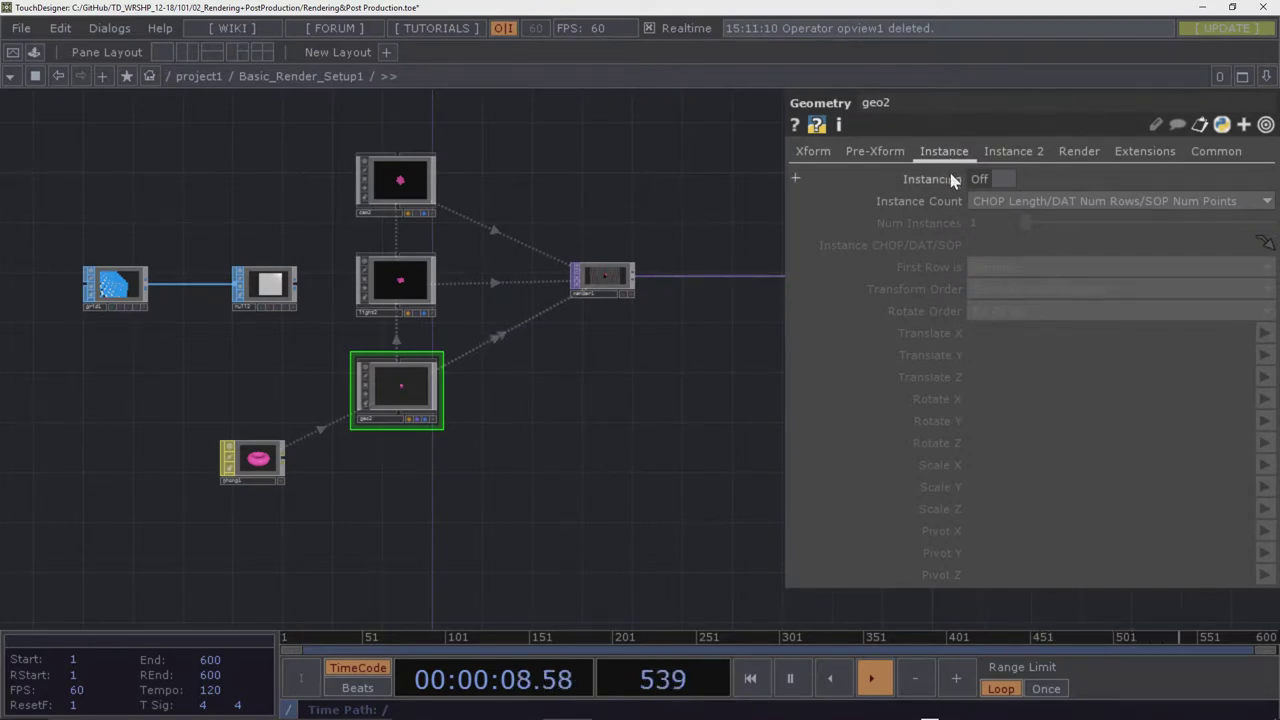
left_click(1000, 180)
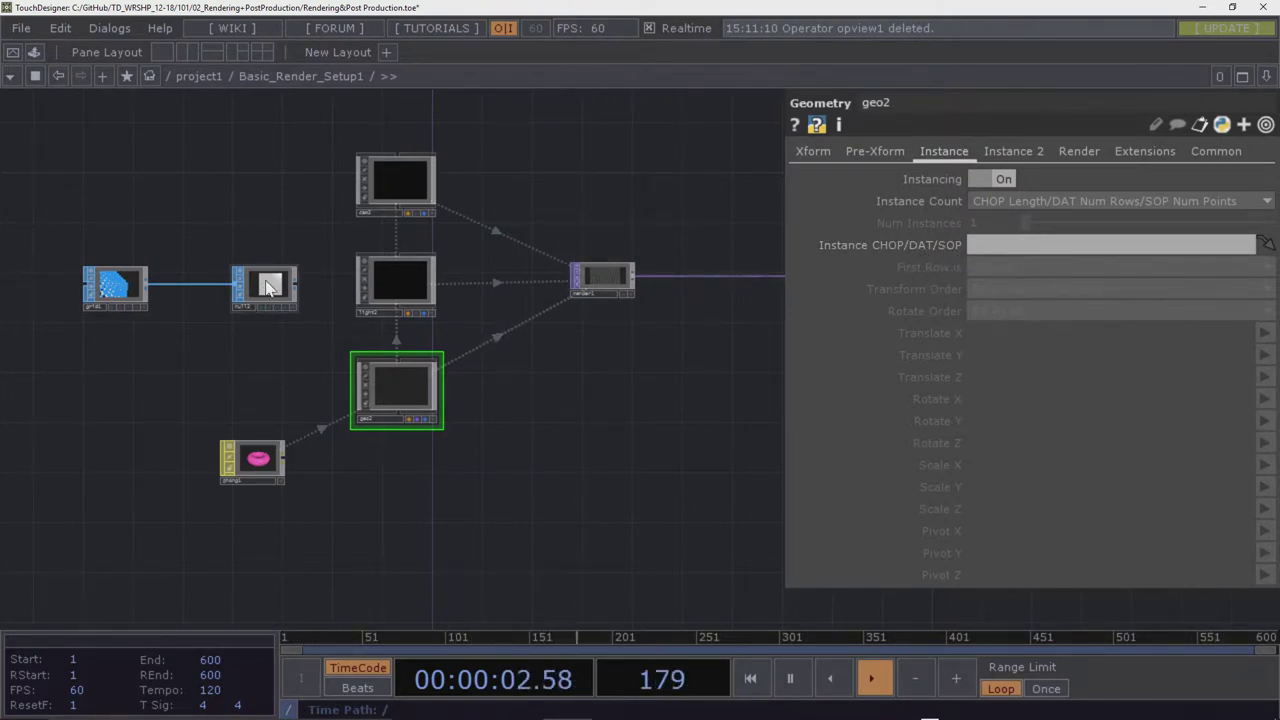
left_click_drag(268, 288, 1056, 250)
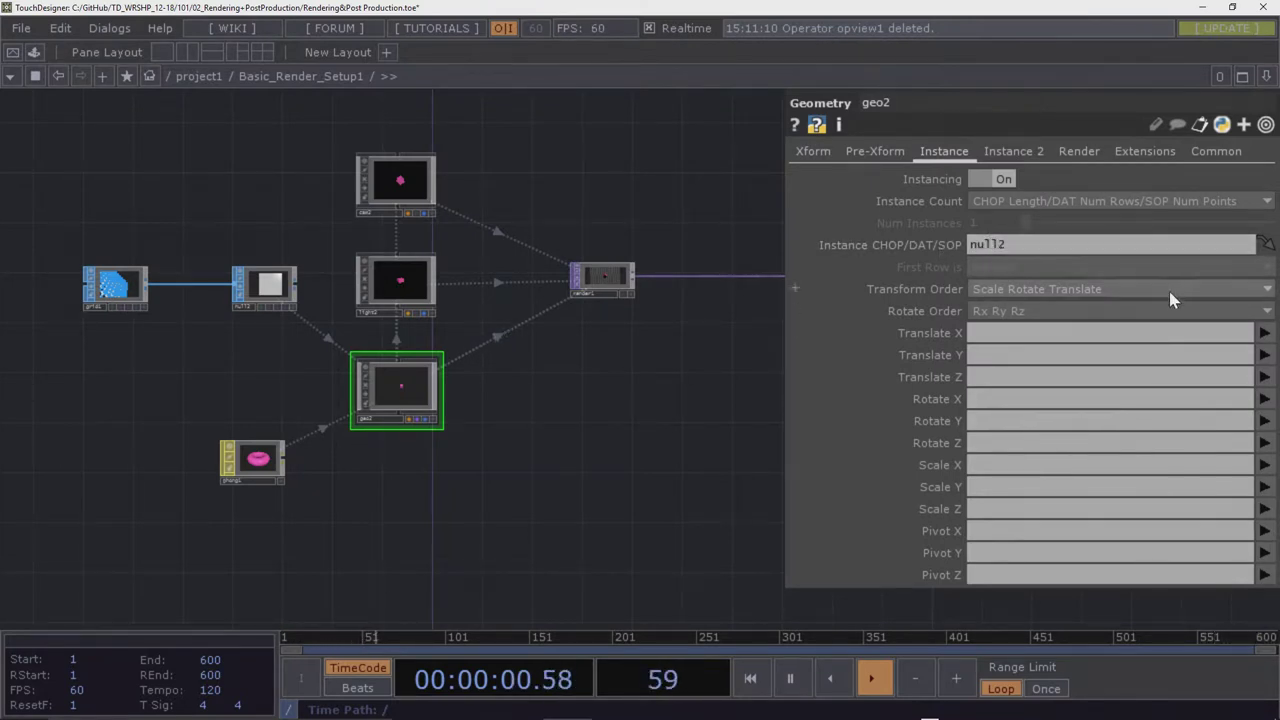
Look through geo2's instancing parameters and list the point attributes available for Translate X
left_click(995, 151)
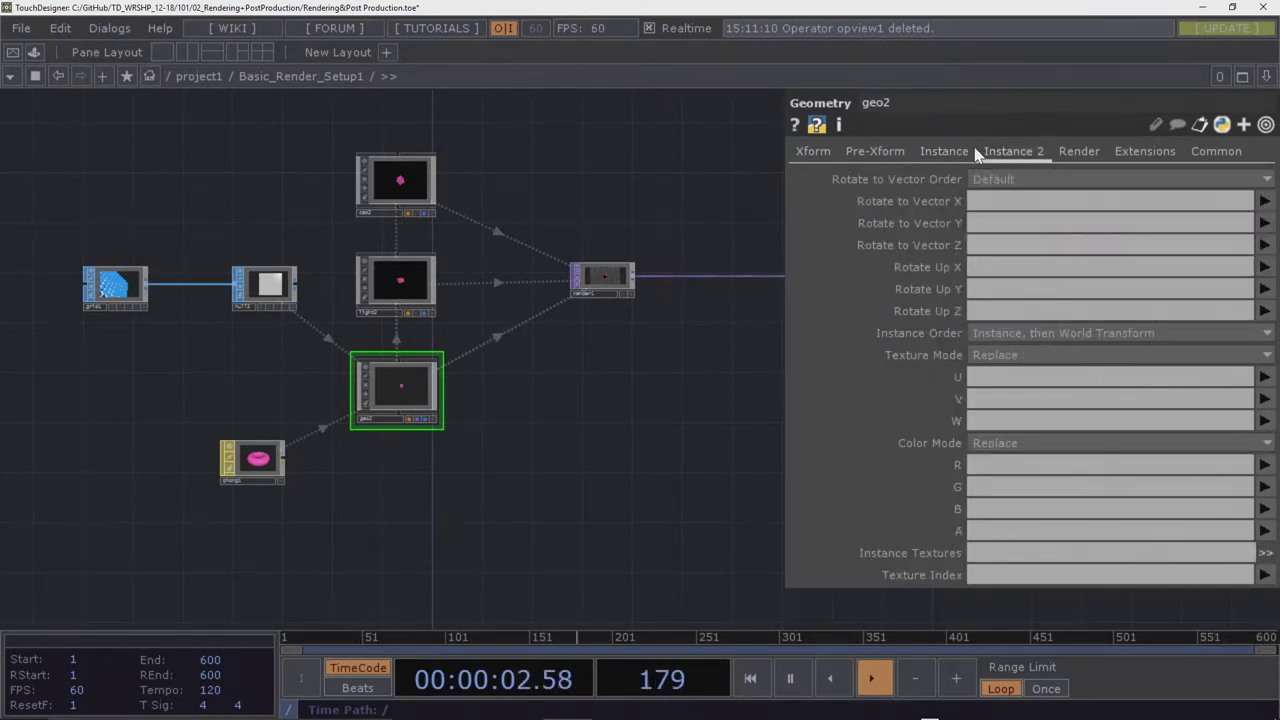
left_click(950, 151)
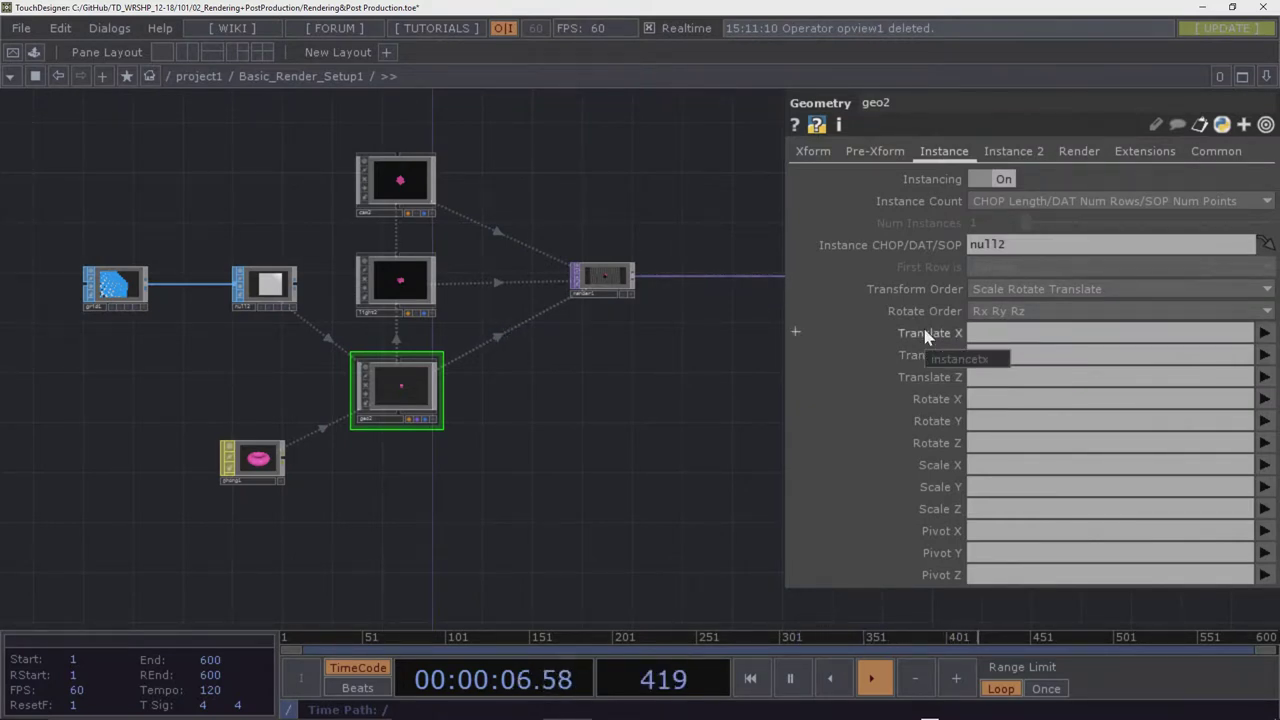
left_click(1265, 335)
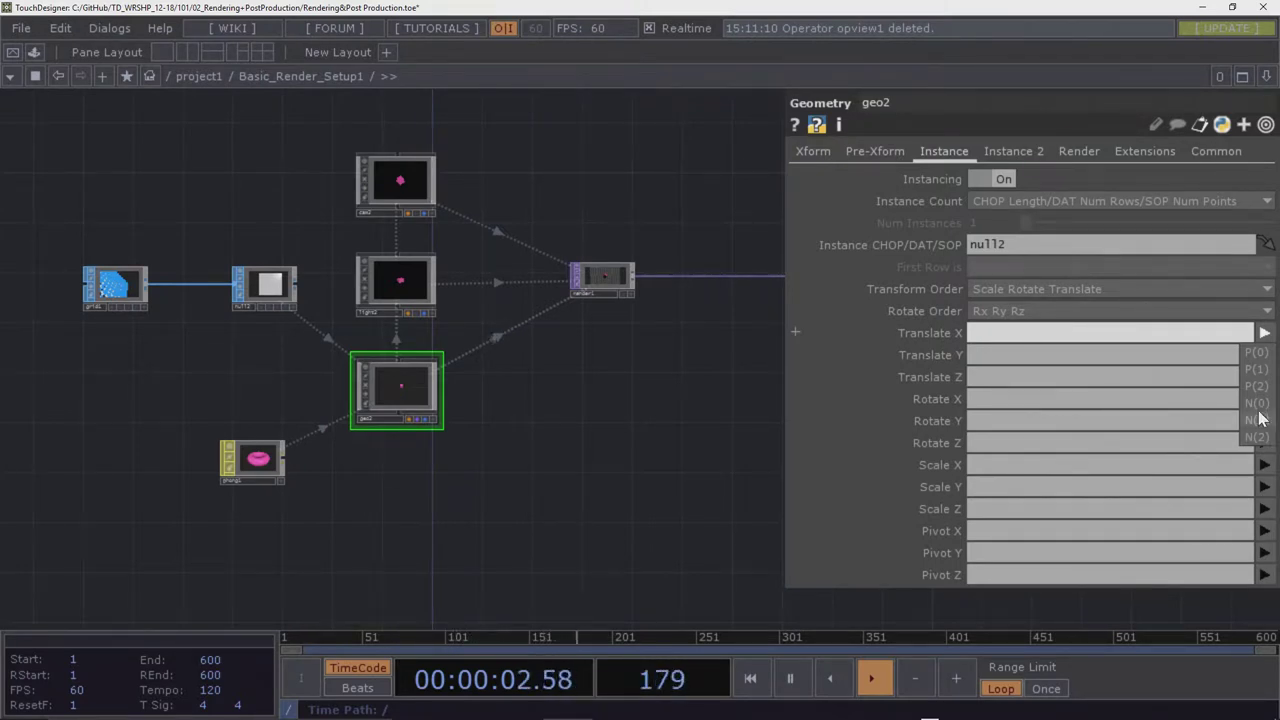
Examine the points of grid1 up close and follow the chain through null2 to geo2
scroll(106, 280, "up", 5)
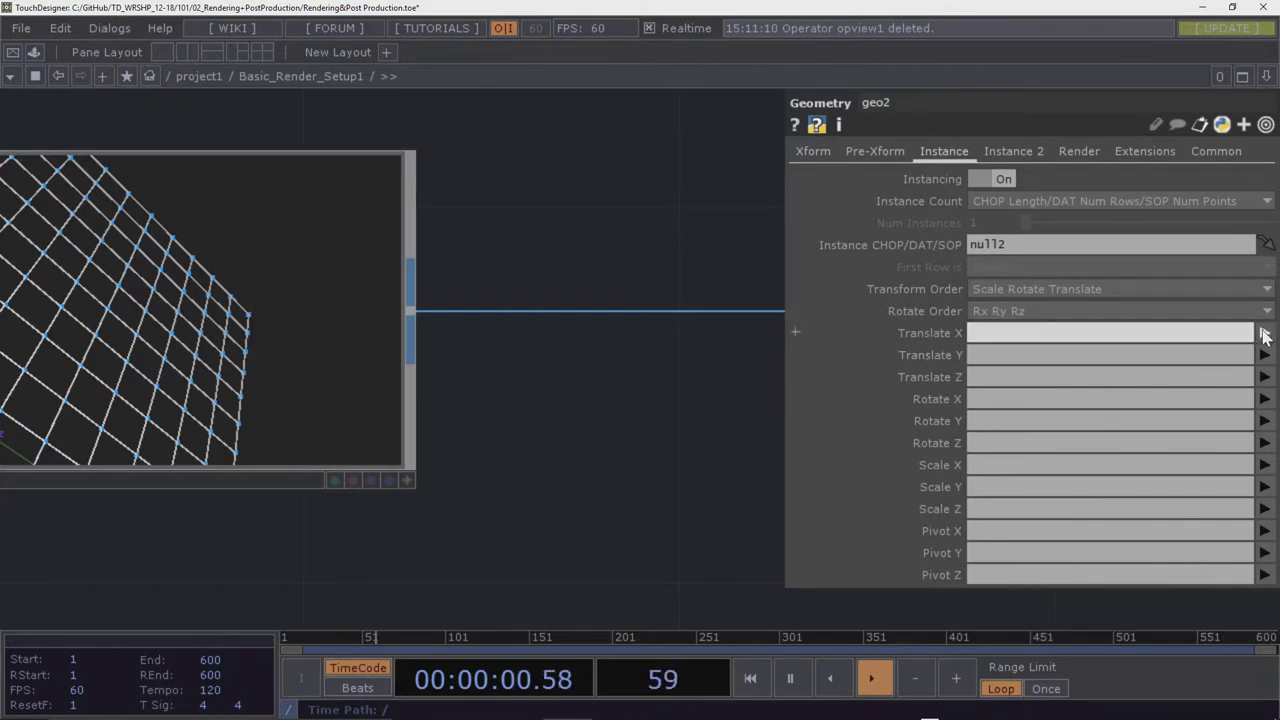
scroll(479, 228, "down", 6)
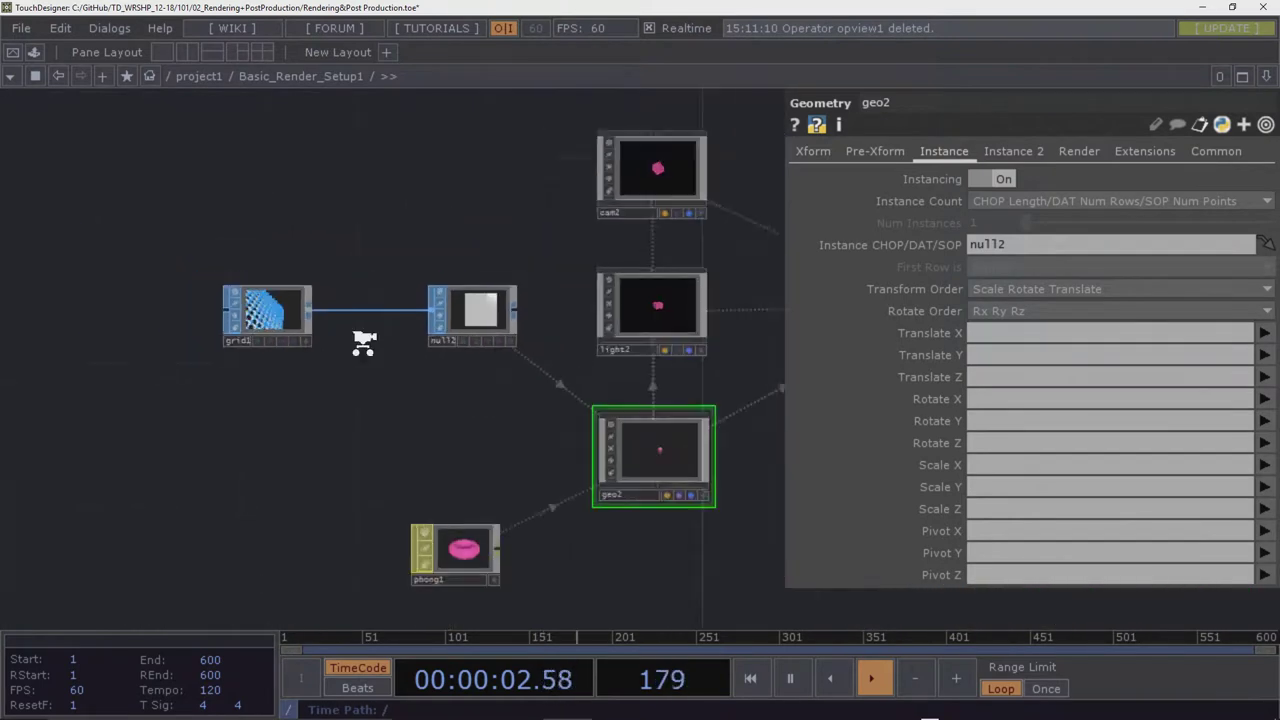
scroll(363, 343, "down", 3)
scroll(517, 384, "up", 7)
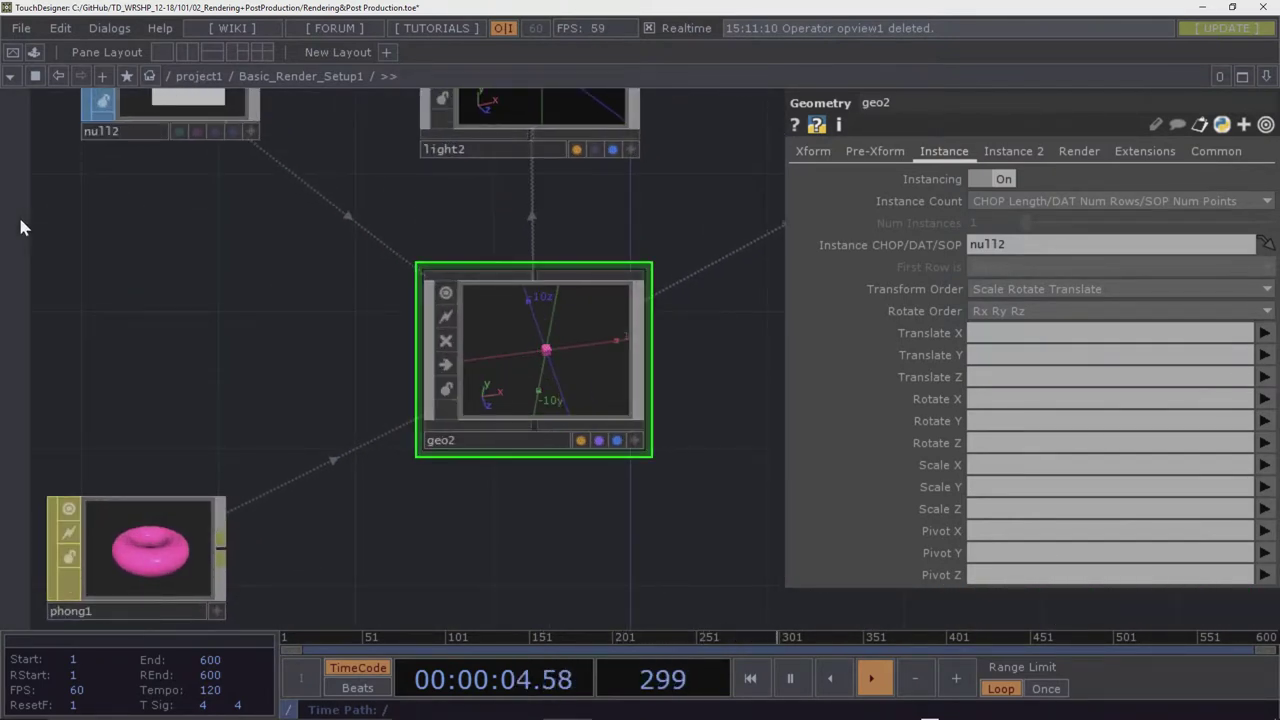
left_click_drag(20, 226, 209, 271)
left_click_drag(126, 343, 254, 294)
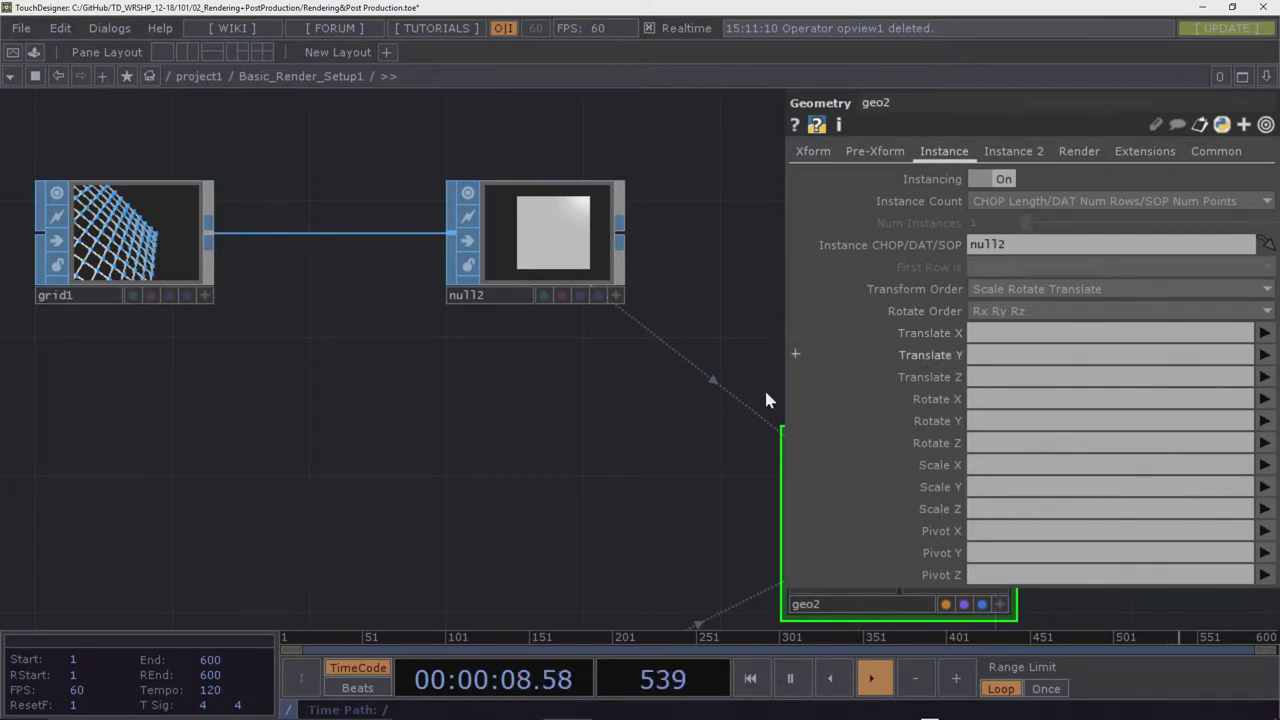
left_click_drag(605, 443, 297, 363)
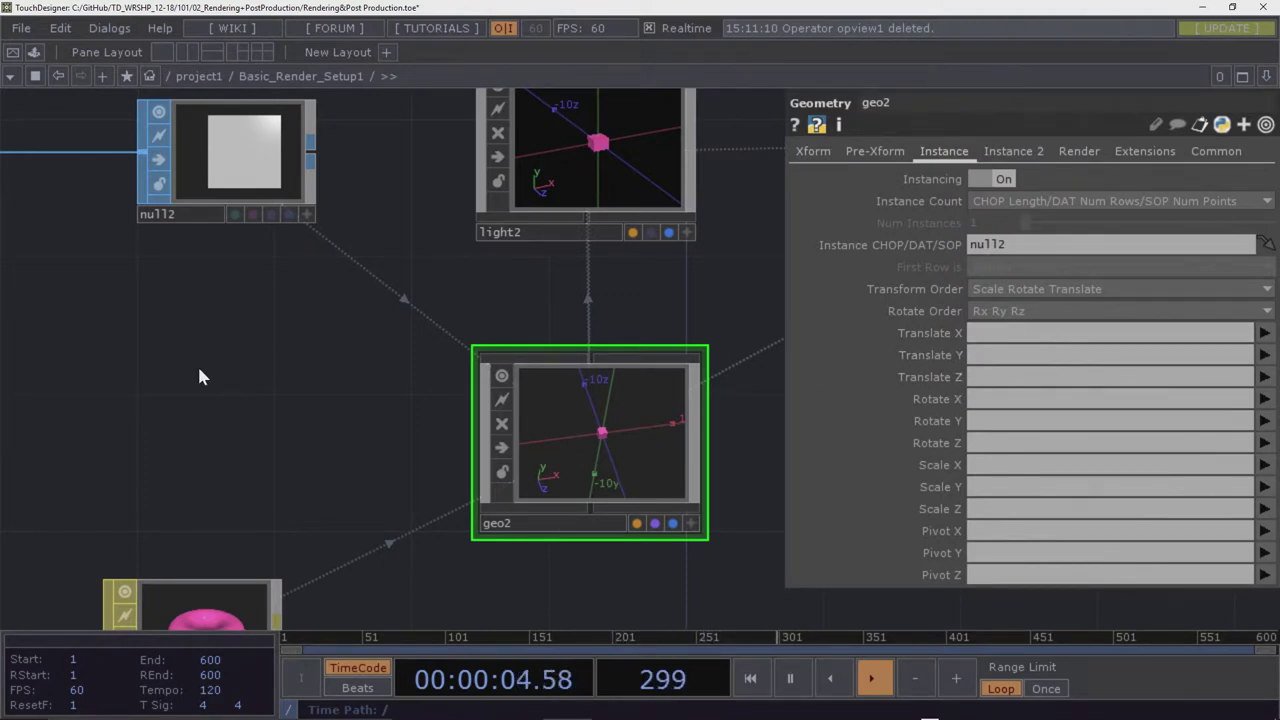
scroll(210, 368, "down", 3)
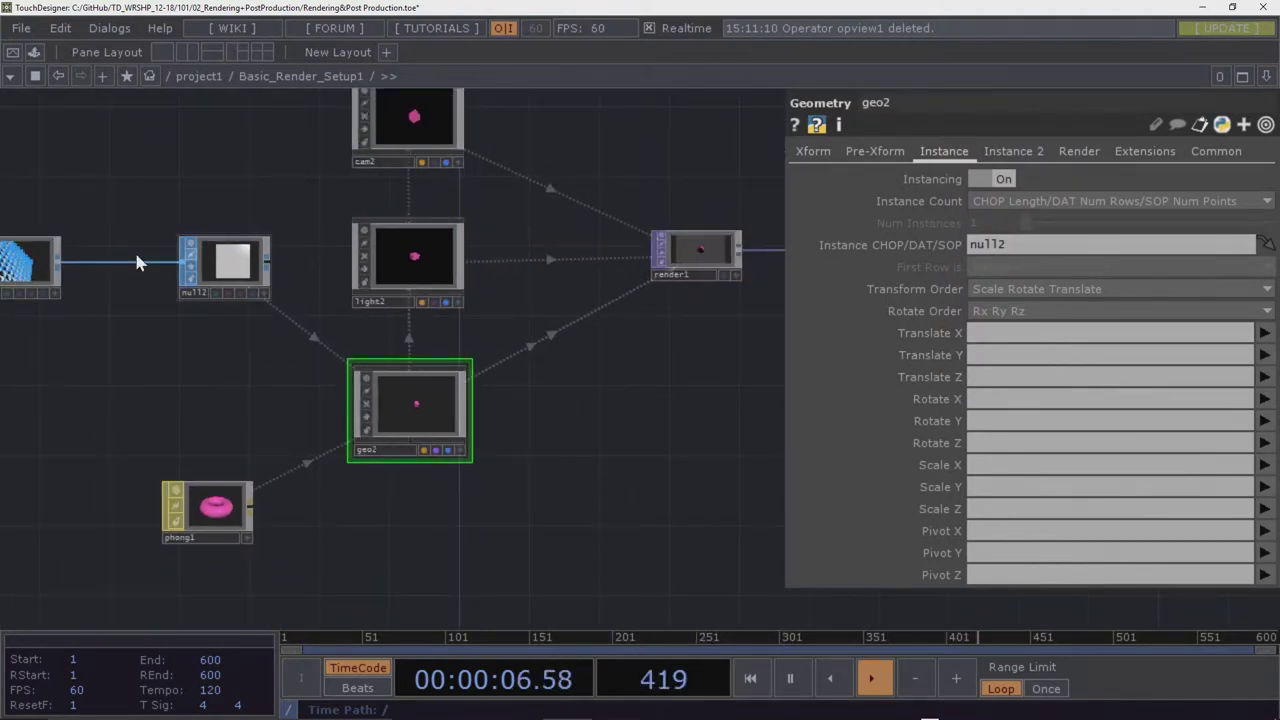
Assign P(0), P(1) and P(2) to geo2's instance Translate X, Translate Y and Translate Z
left_click(1265, 333)
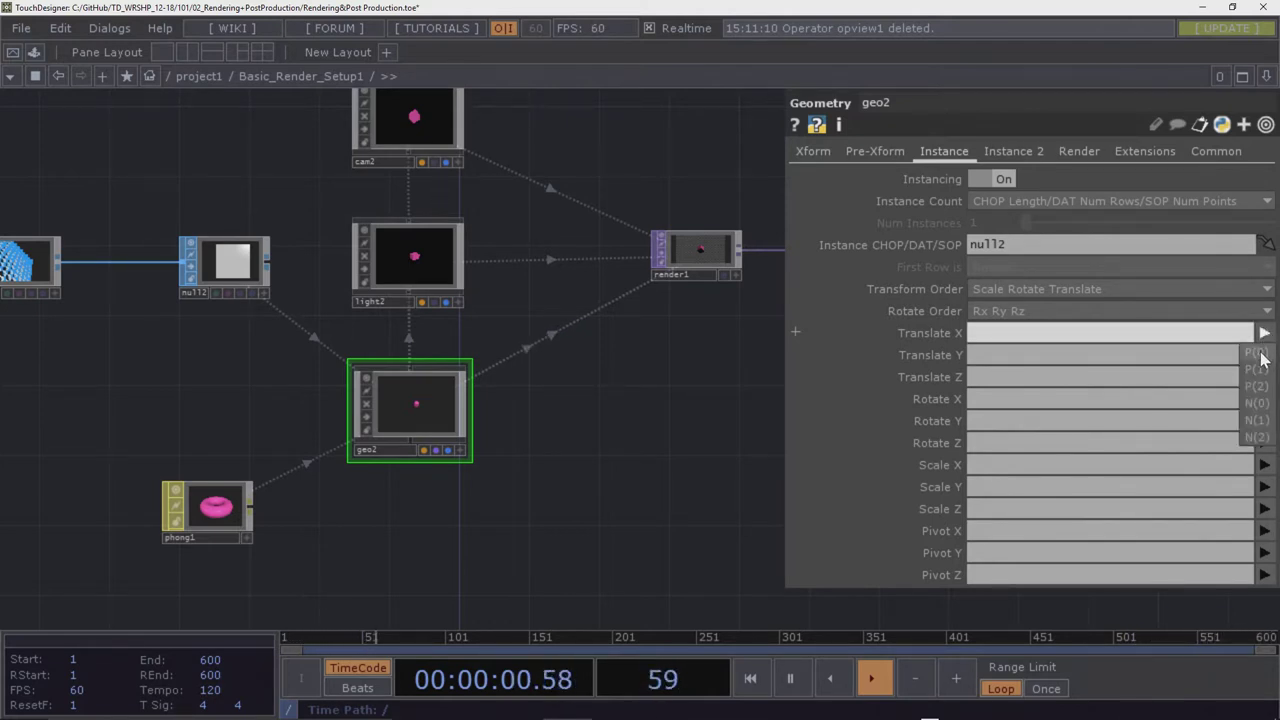
left_click(1259, 355)
left_click(1265, 355)
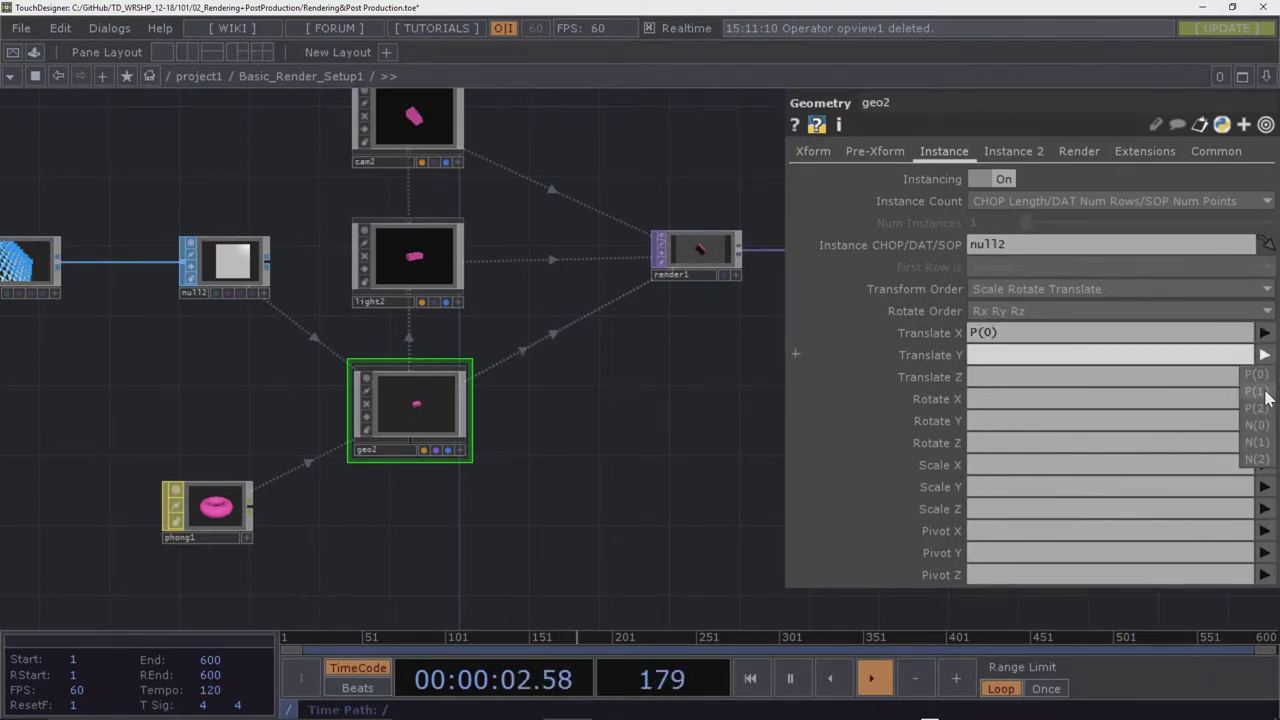
left_click(1261, 391)
left_click(1265, 377)
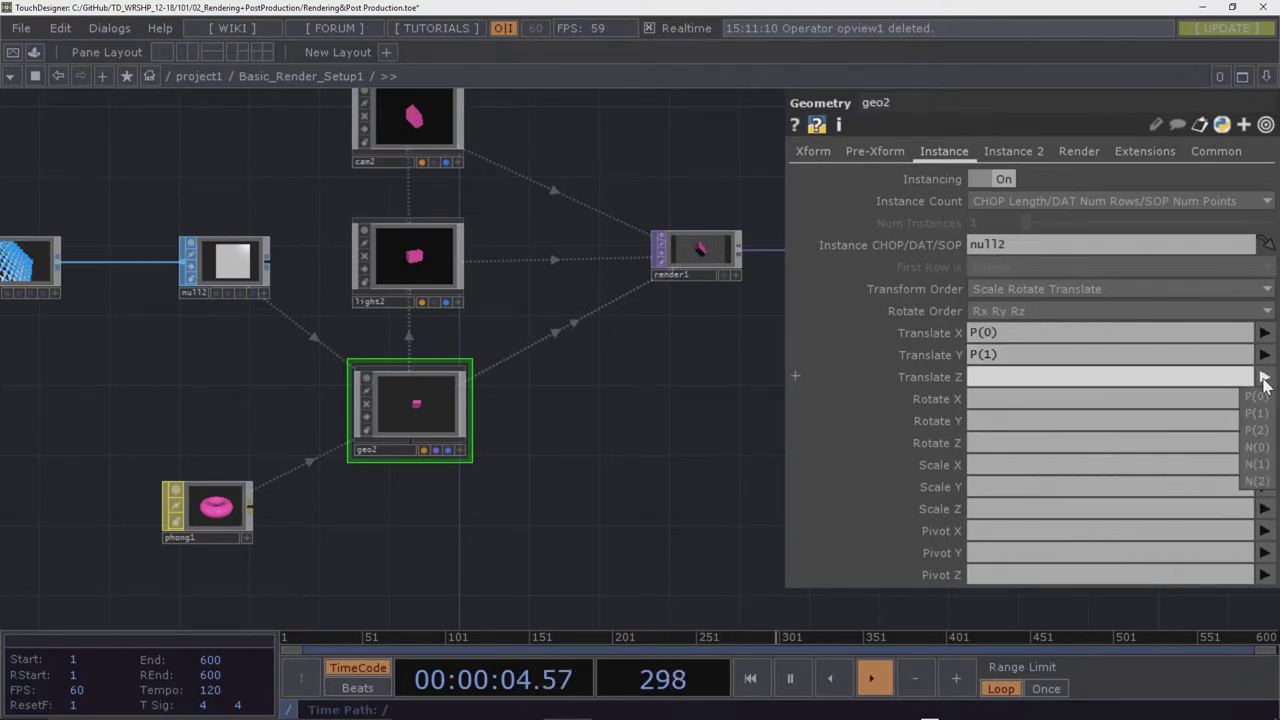
left_click(1262, 432)
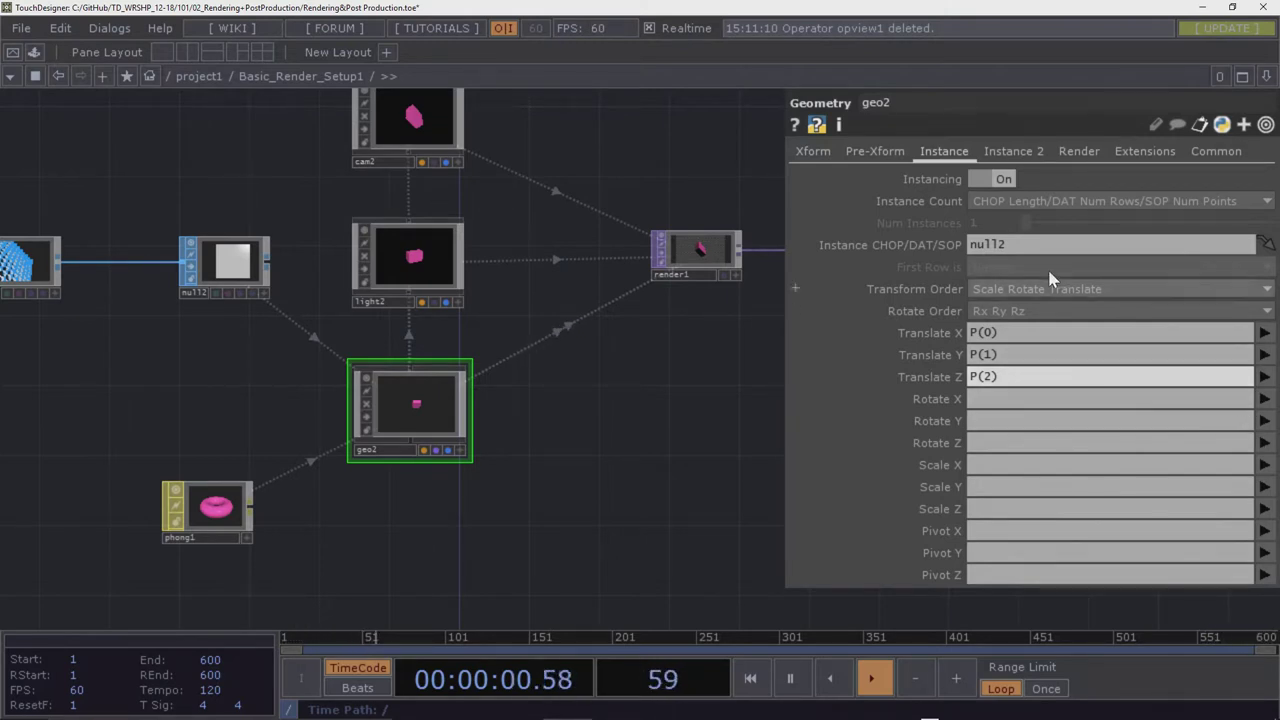
Inspect the instanced geometry up close in geo2's viewer
scroll(412, 416, "up", 5)
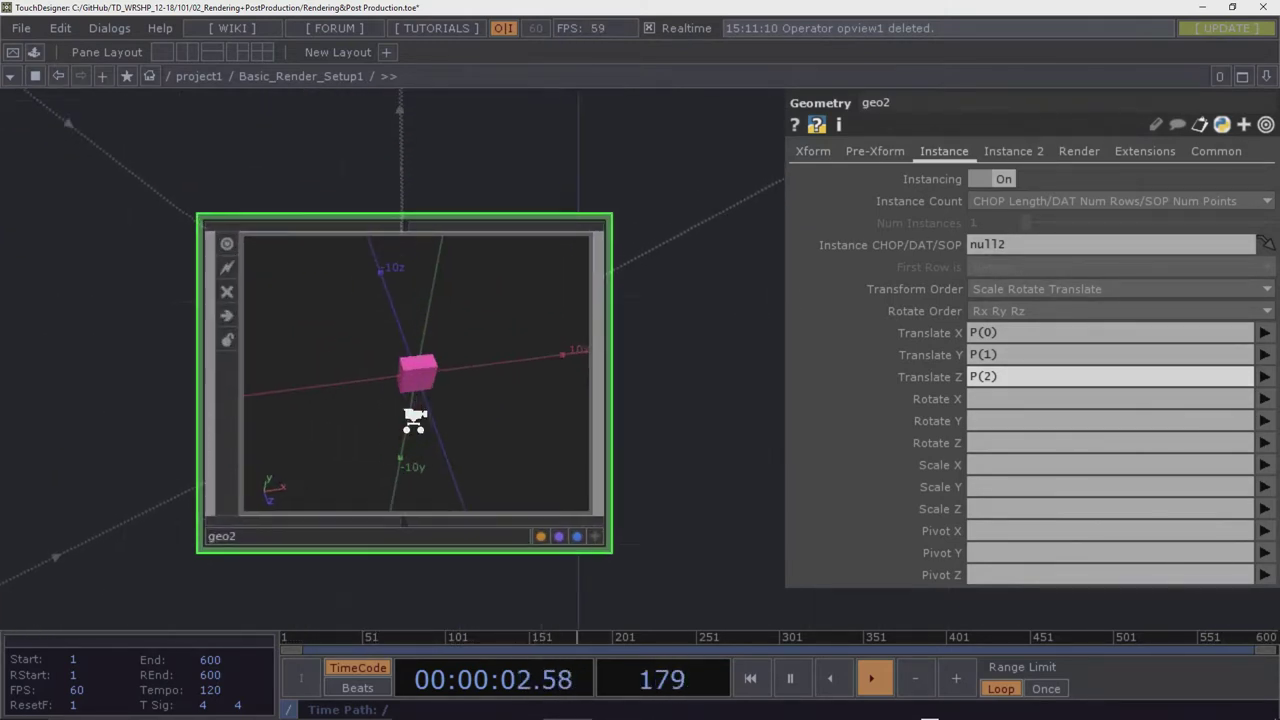
scroll(415, 428, "down", 3)
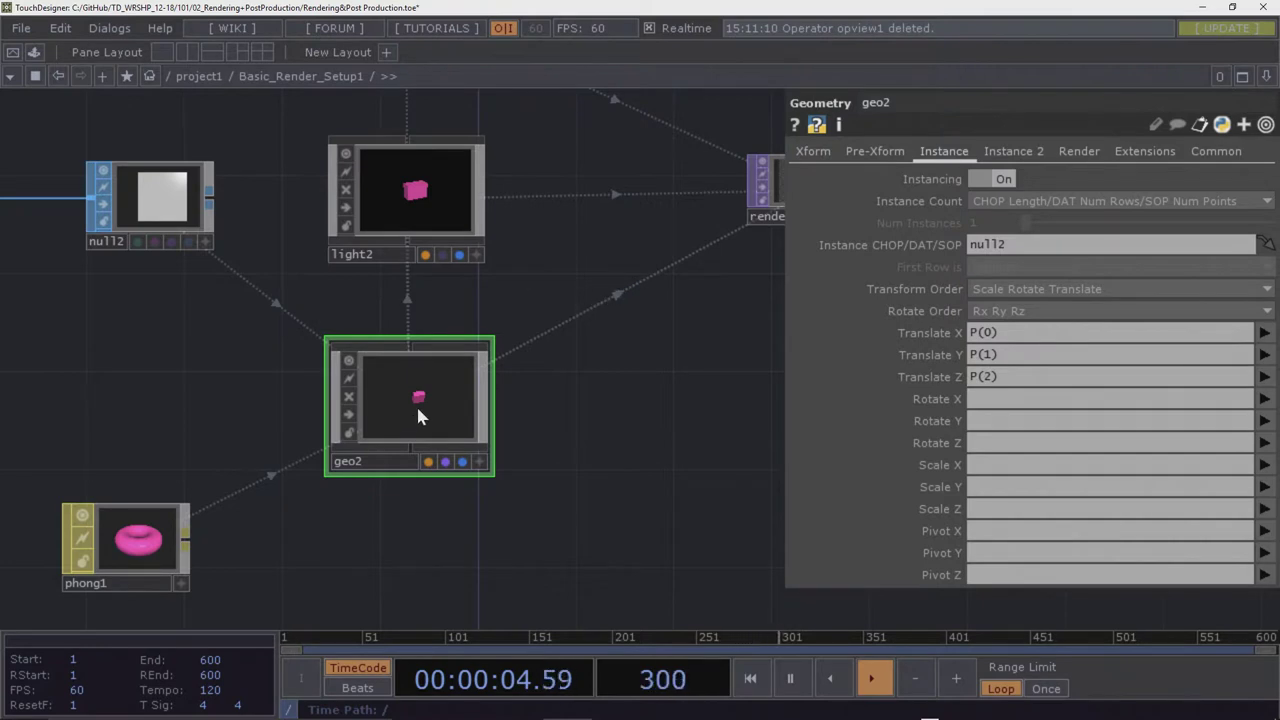
scroll(416, 410, "up", 5)
scroll(392, 375, "down", 5)
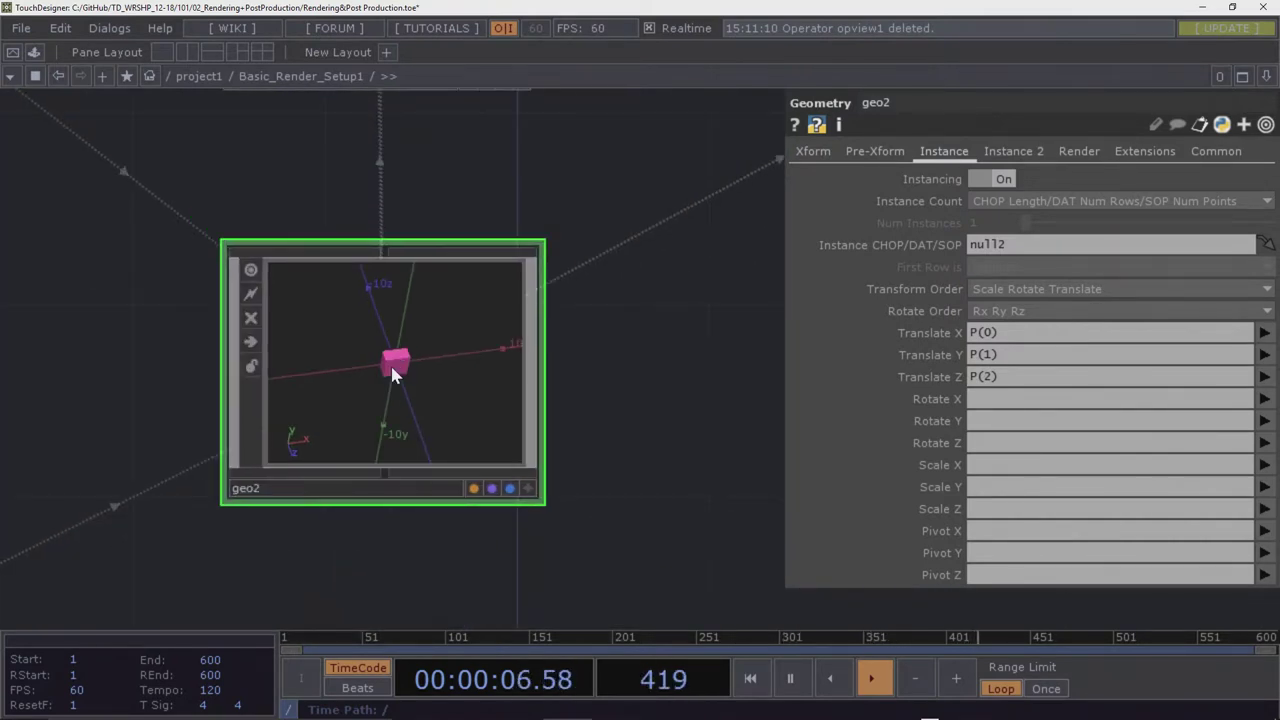
scroll(413, 374, "up", 6)
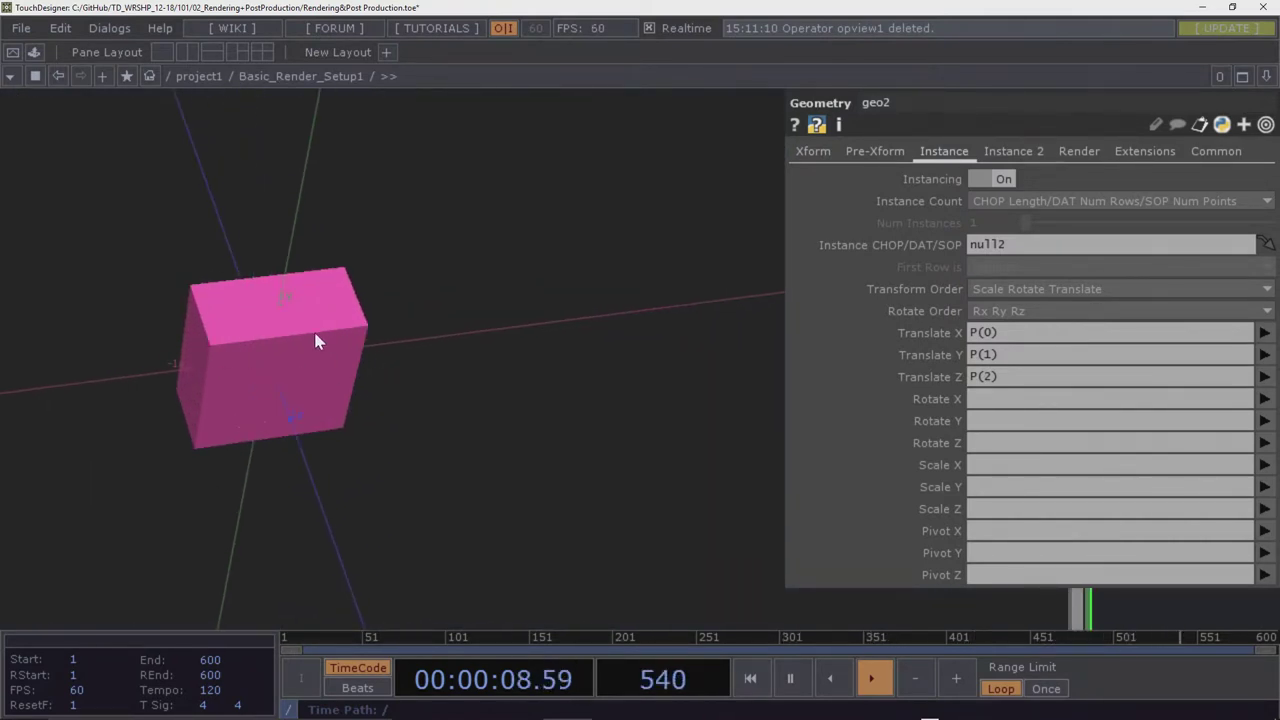
scroll(270, 340, "down", 6)
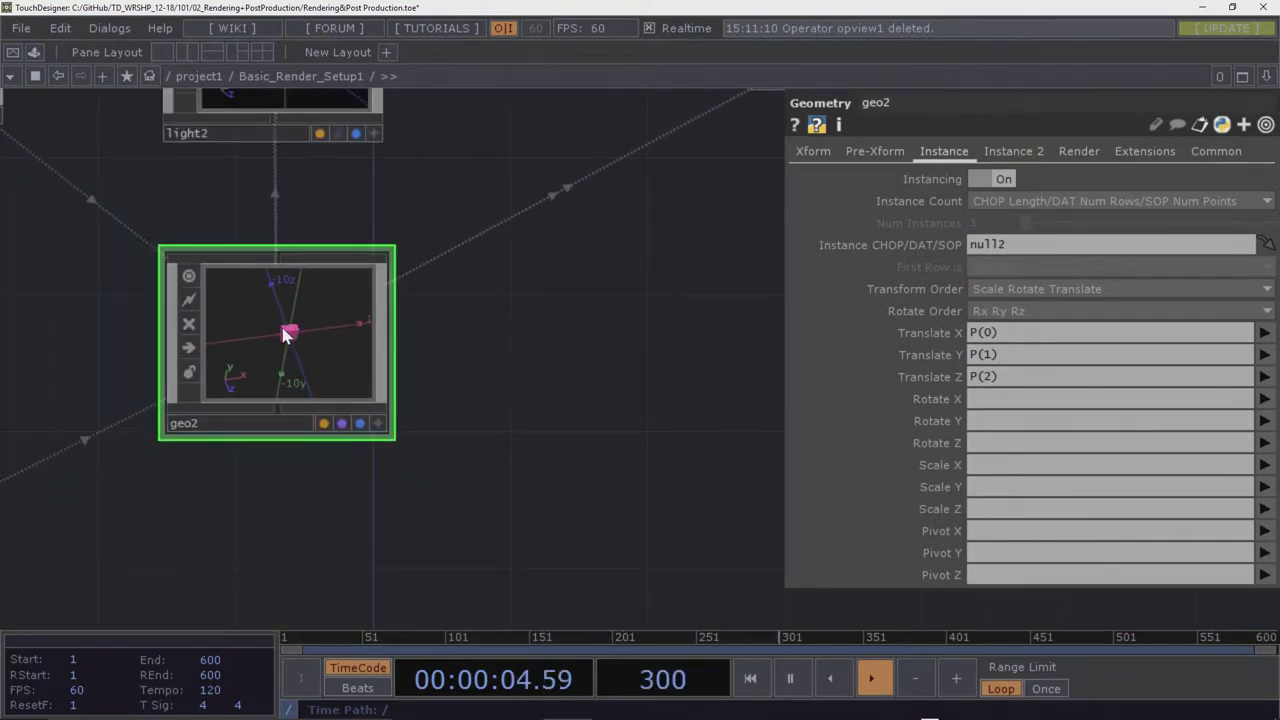
scroll(600, 334, "down", 3)
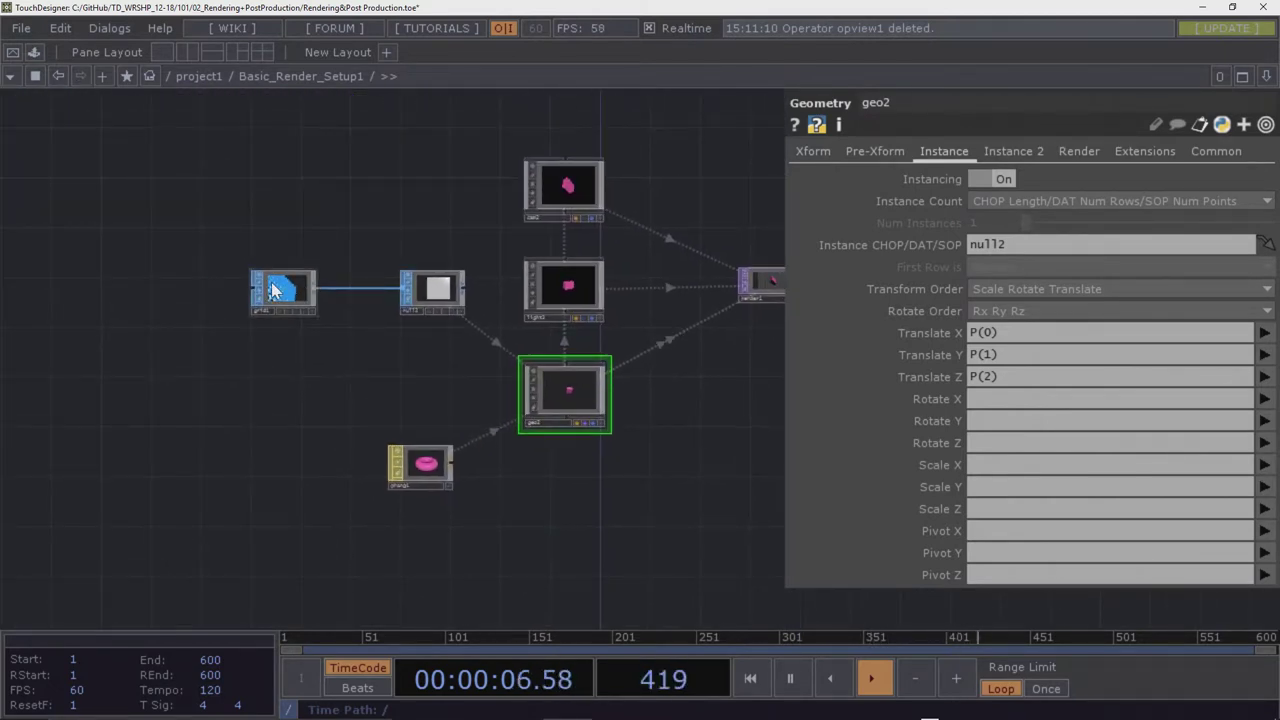
Check grid1's size parameters and compare the grid with the instanced geometry in geo2
left_click(276, 289)
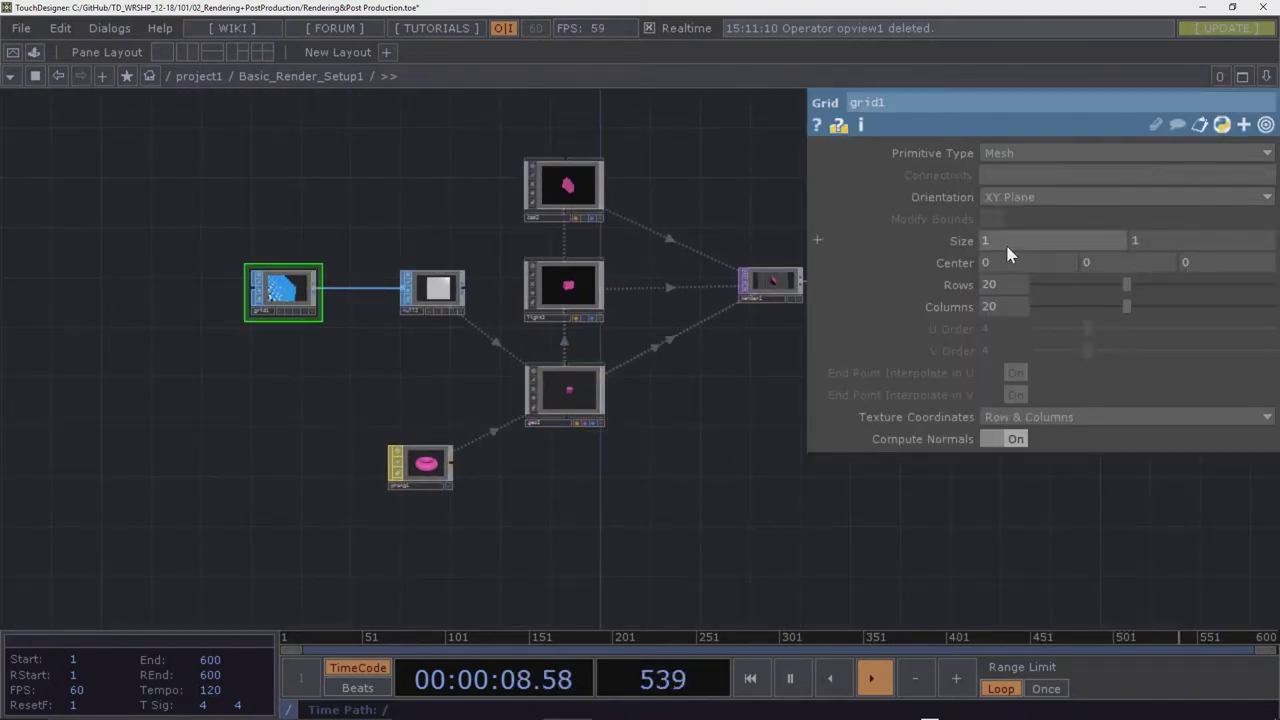
scroll(646, 386, "up", 5)
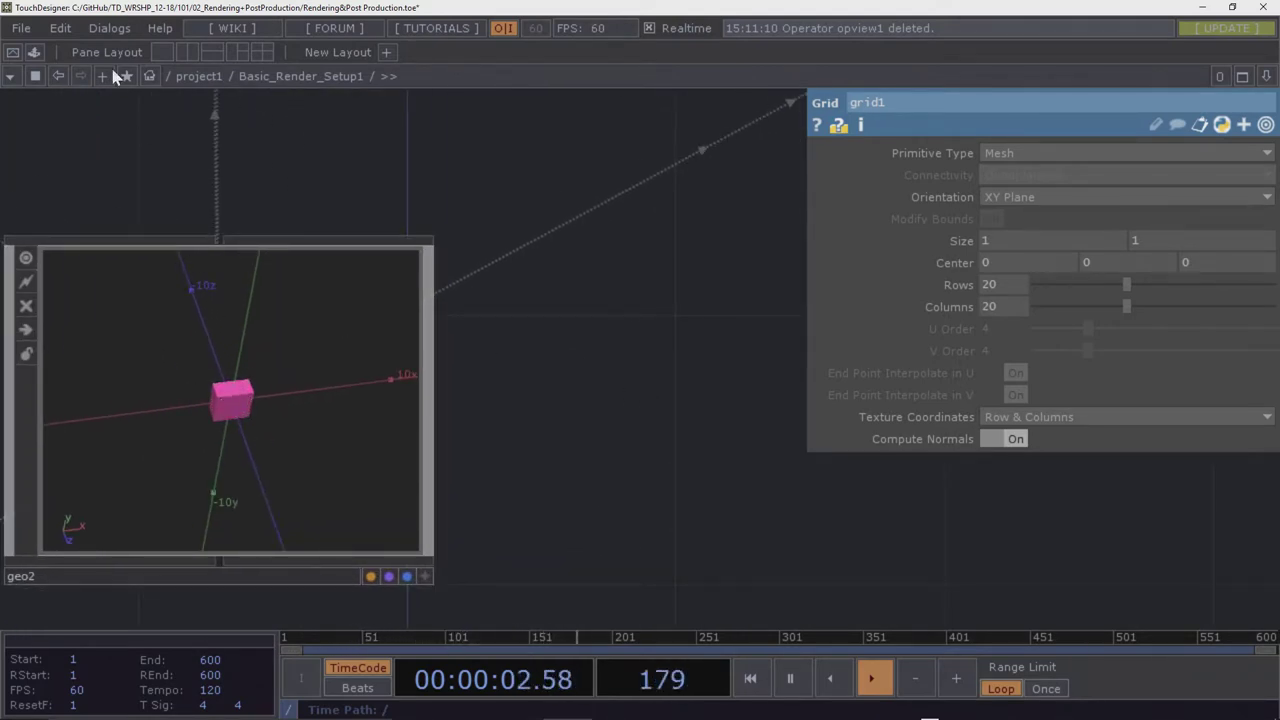
key("h")
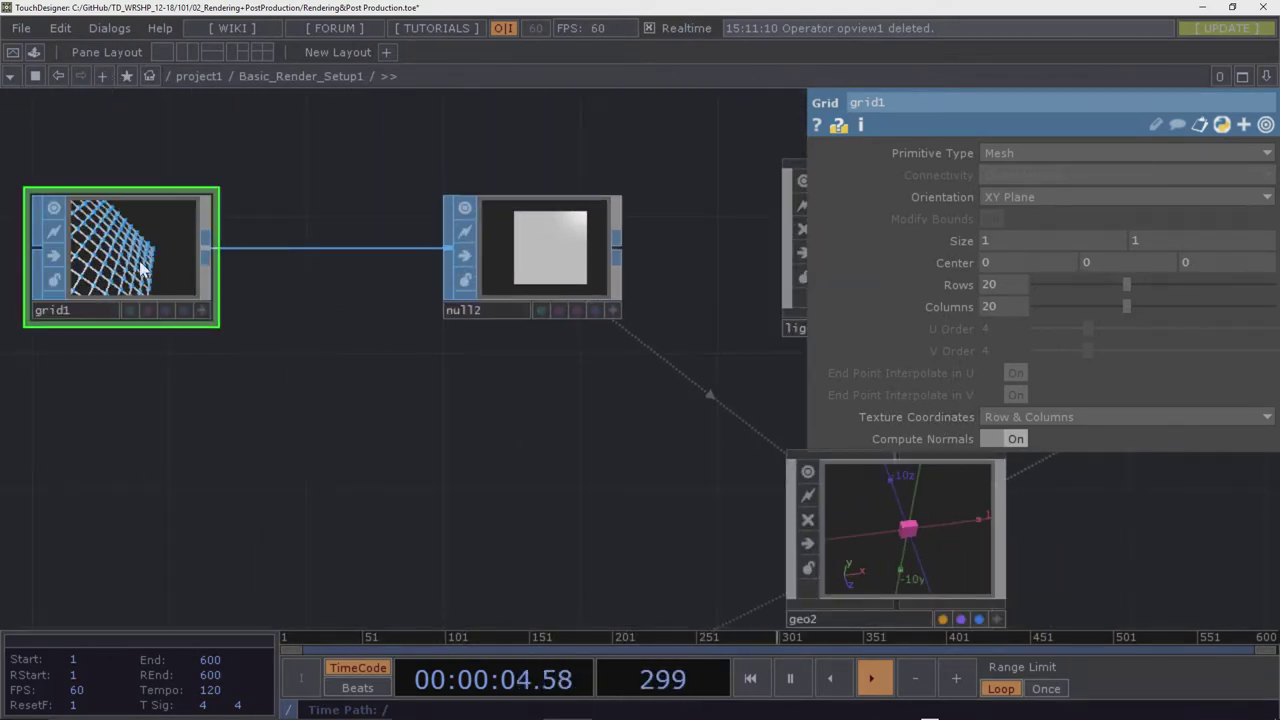
left_click_drag(680, 543, 563, 528)
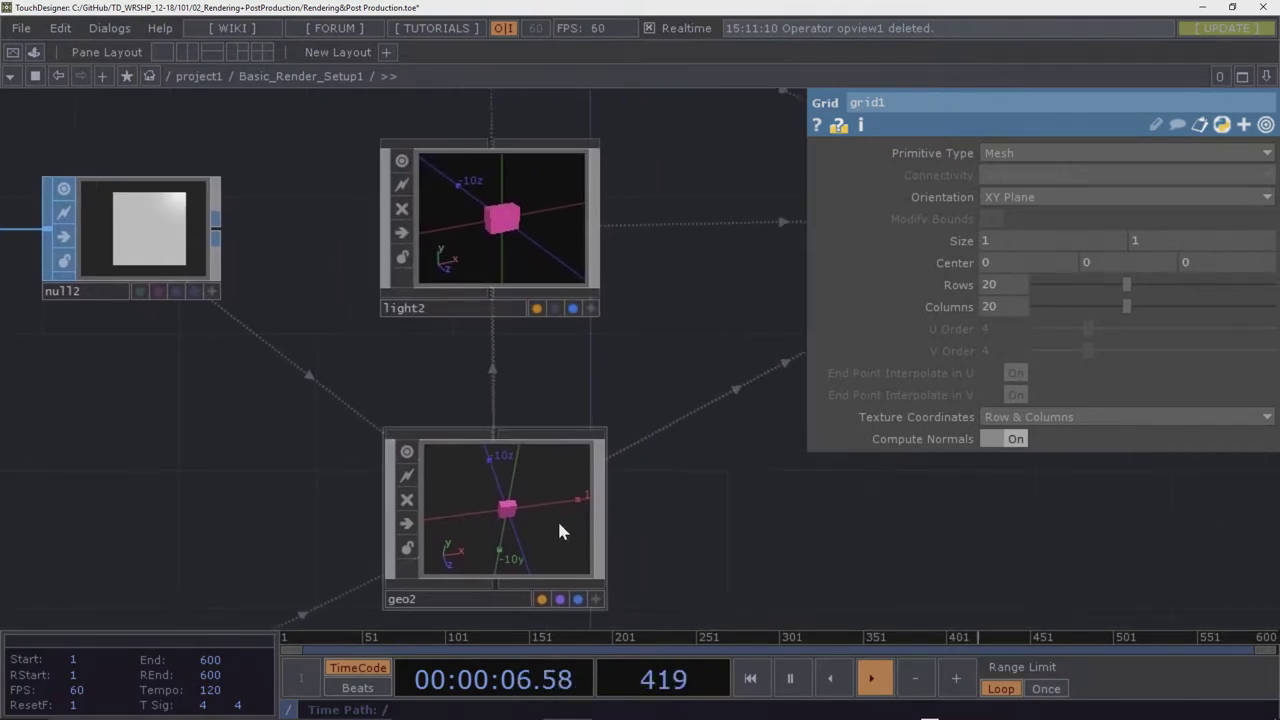
scroll(470, 535, "up", 5)
scroll(528, 425, "down", 5)
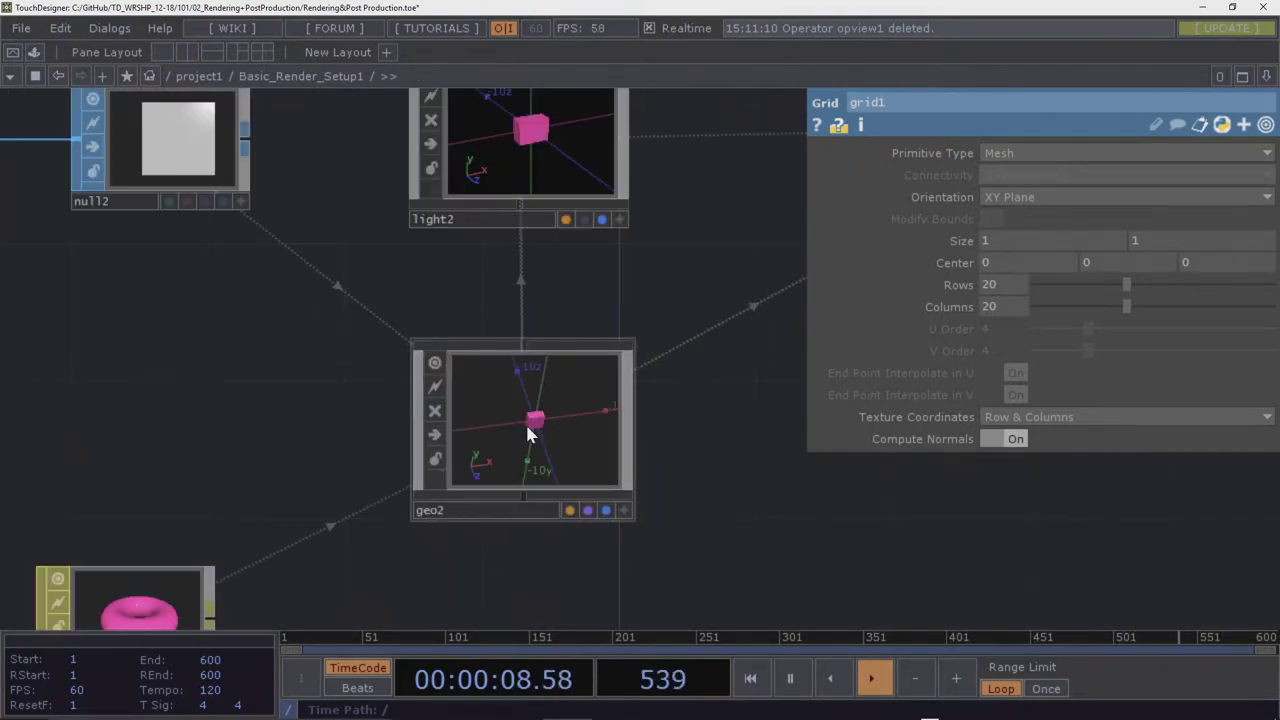
scroll(525, 420, "down", 2)
left_click_drag(381, 388, 436, 432)
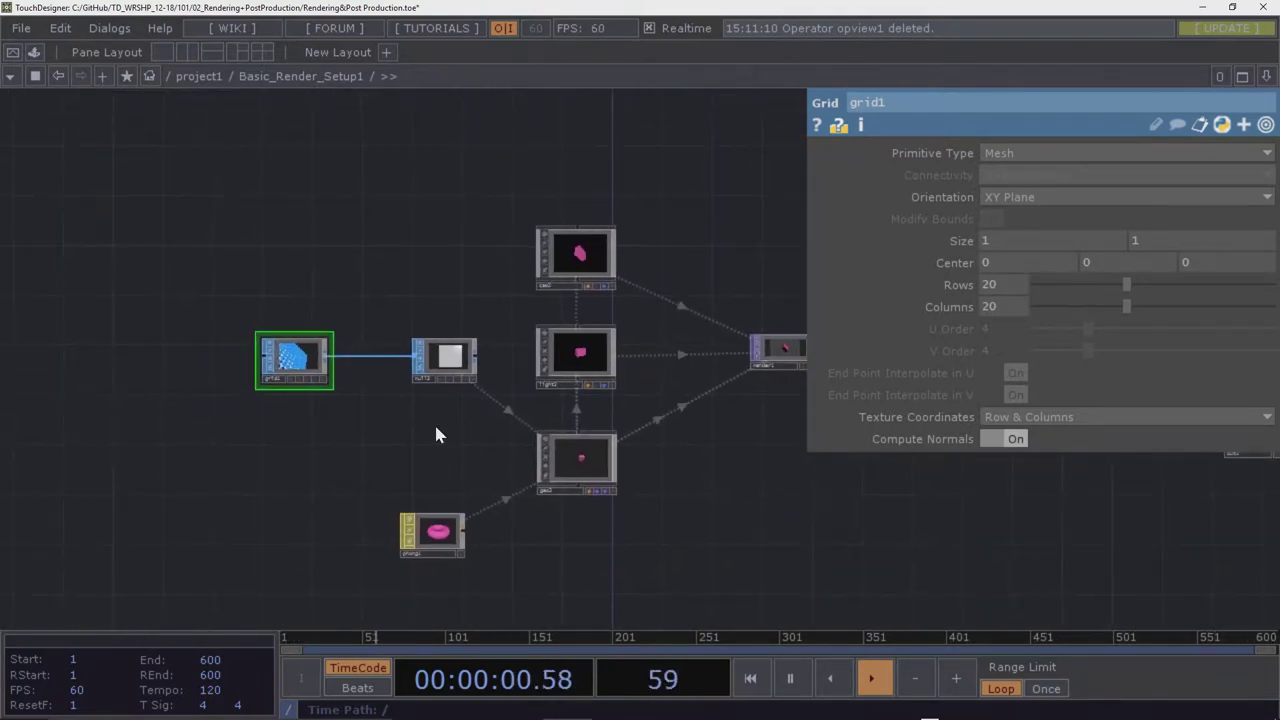
Move grid1 farther from null2 and insert a Transform SOP into the connection between them
left_click_drag(313, 361, 176, 361)
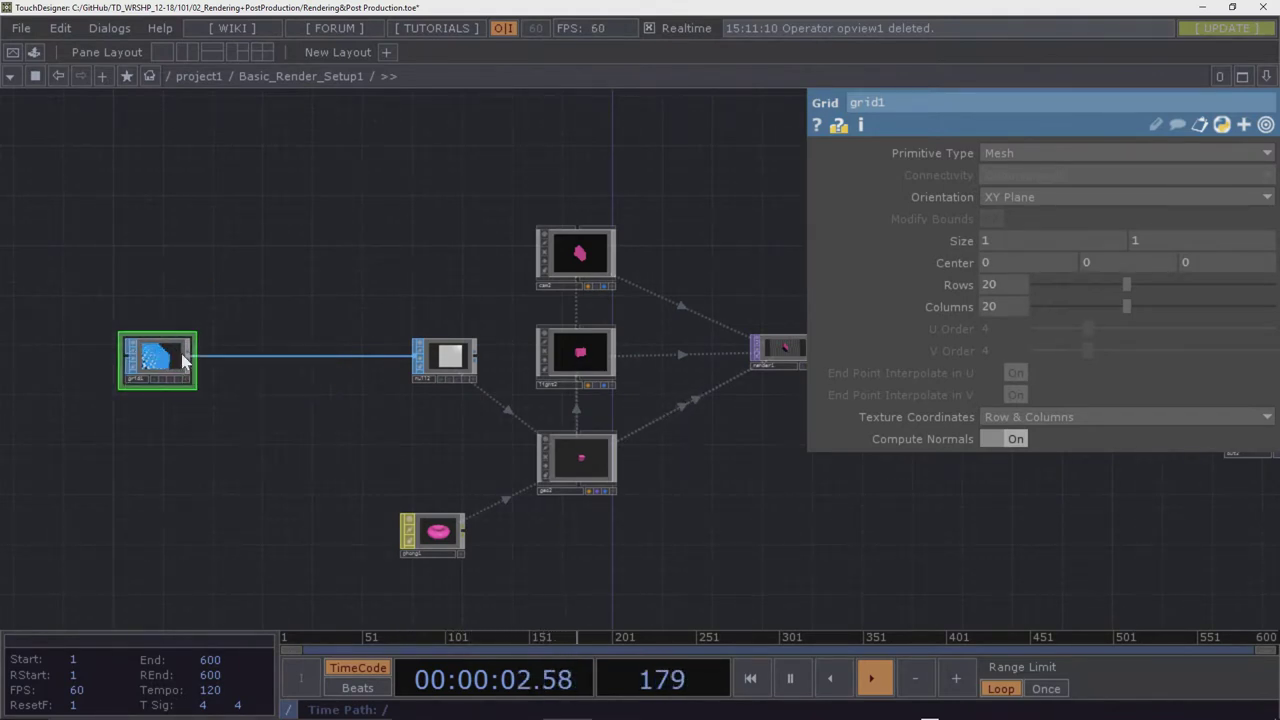
right_click(293, 363)
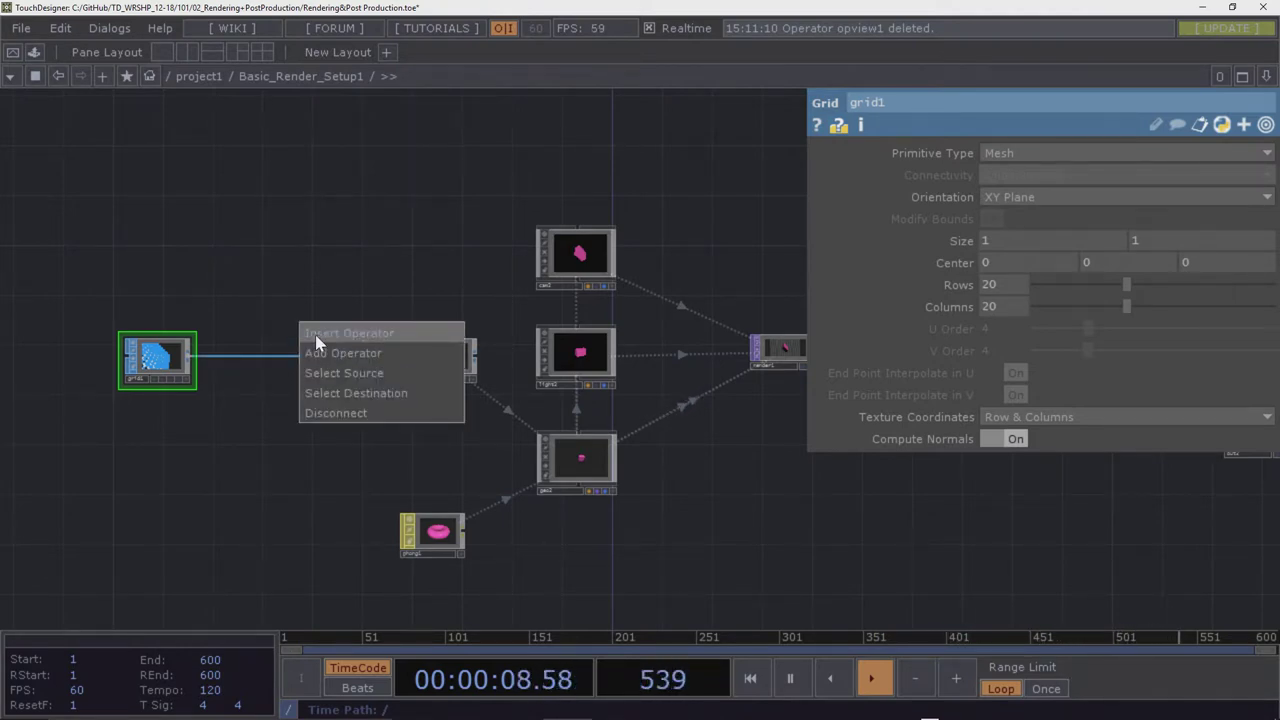
left_click(260, 320)
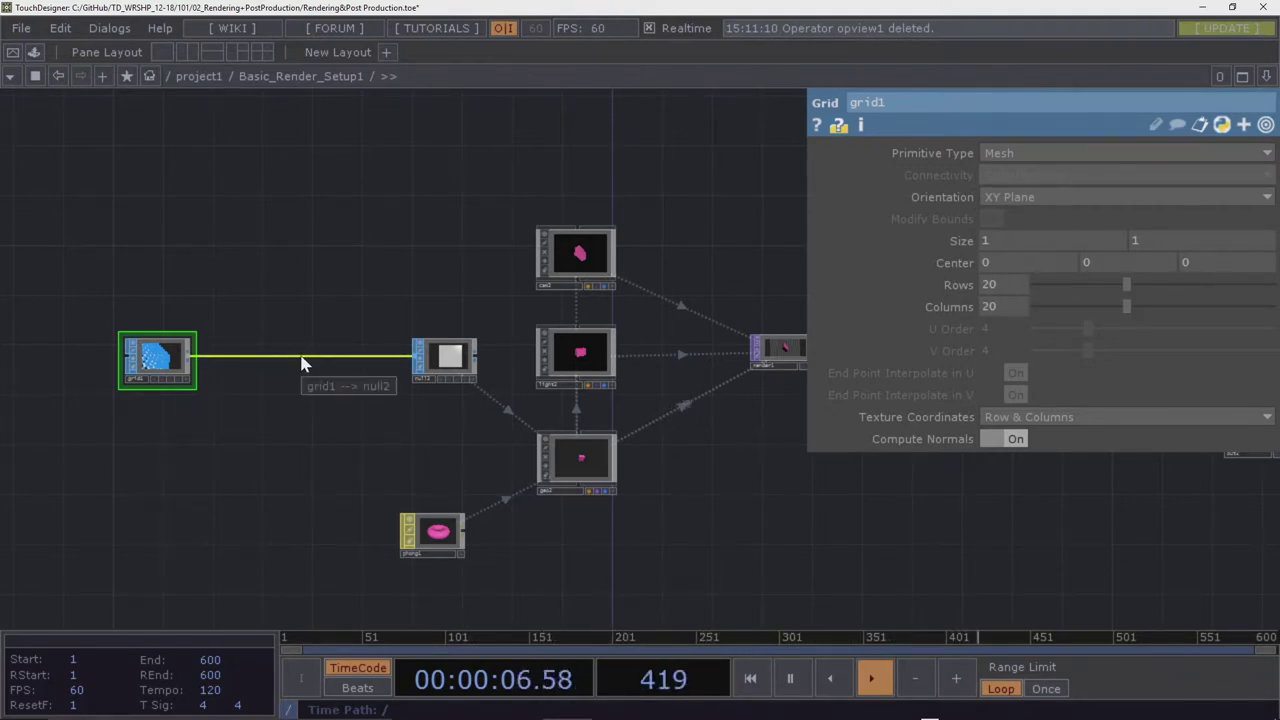
right_click(303, 357)
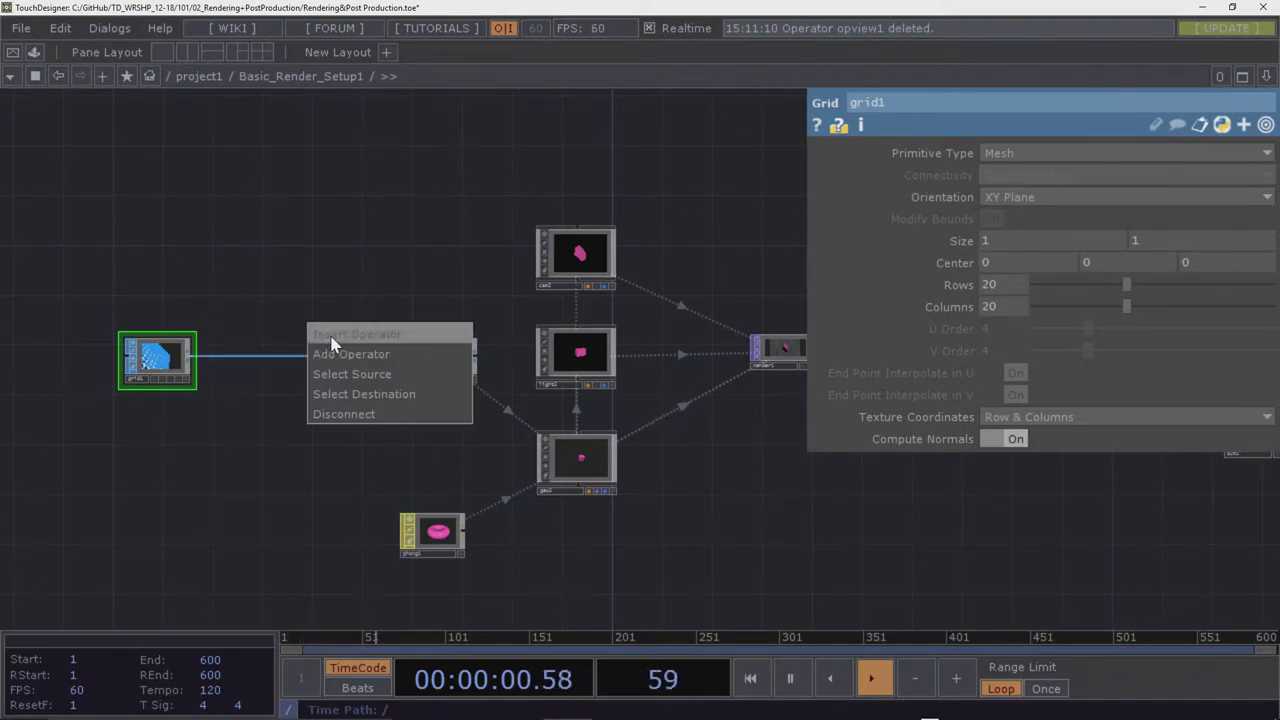
left_click(331, 337)
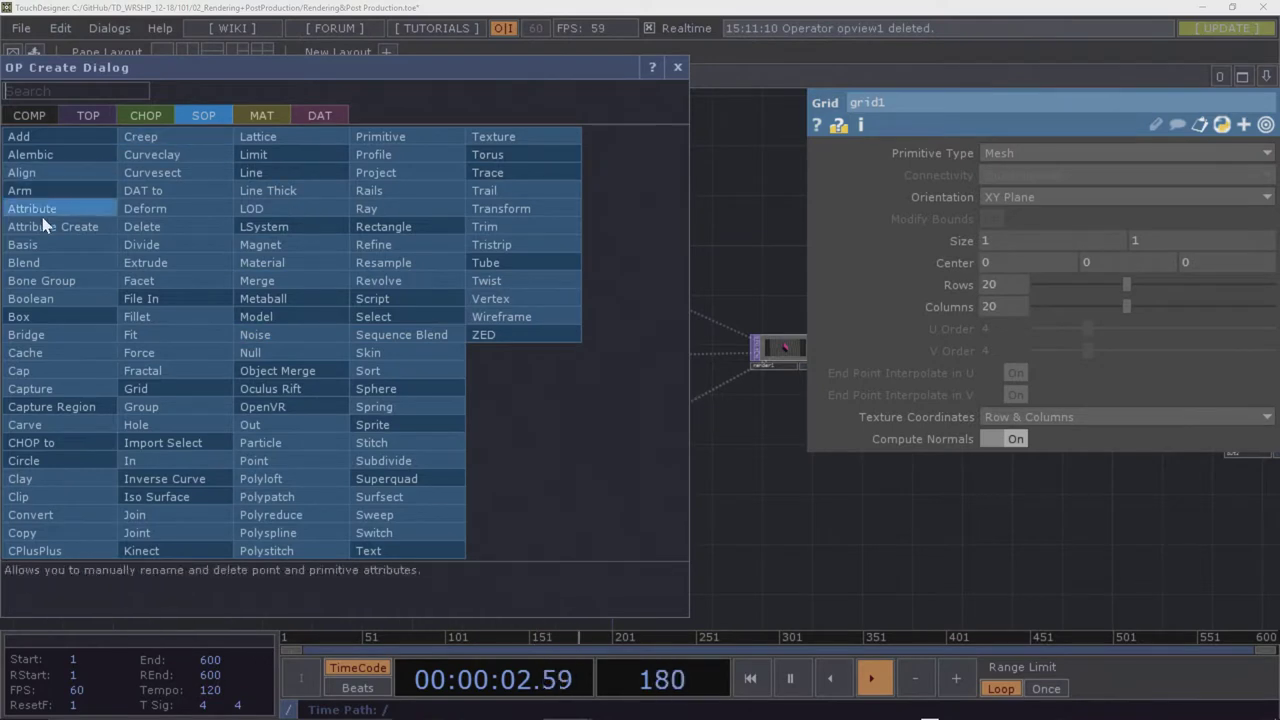
left_click(510, 217)
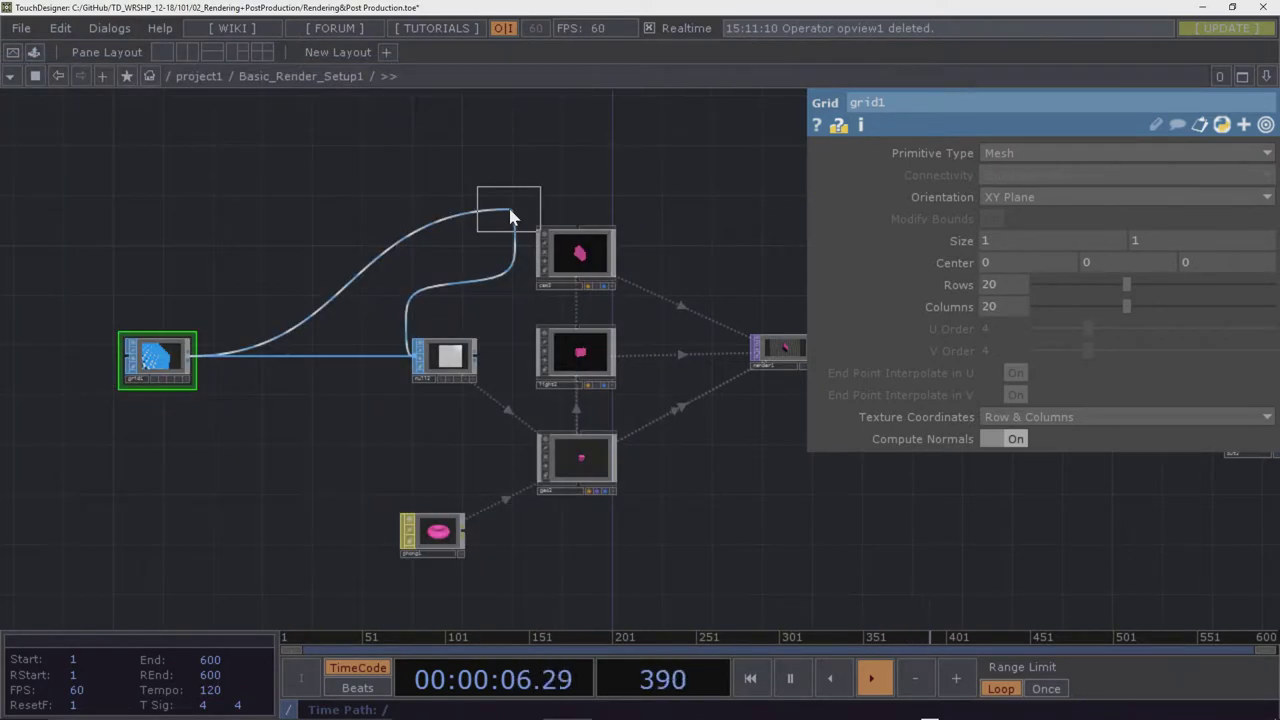
left_click(296, 364)
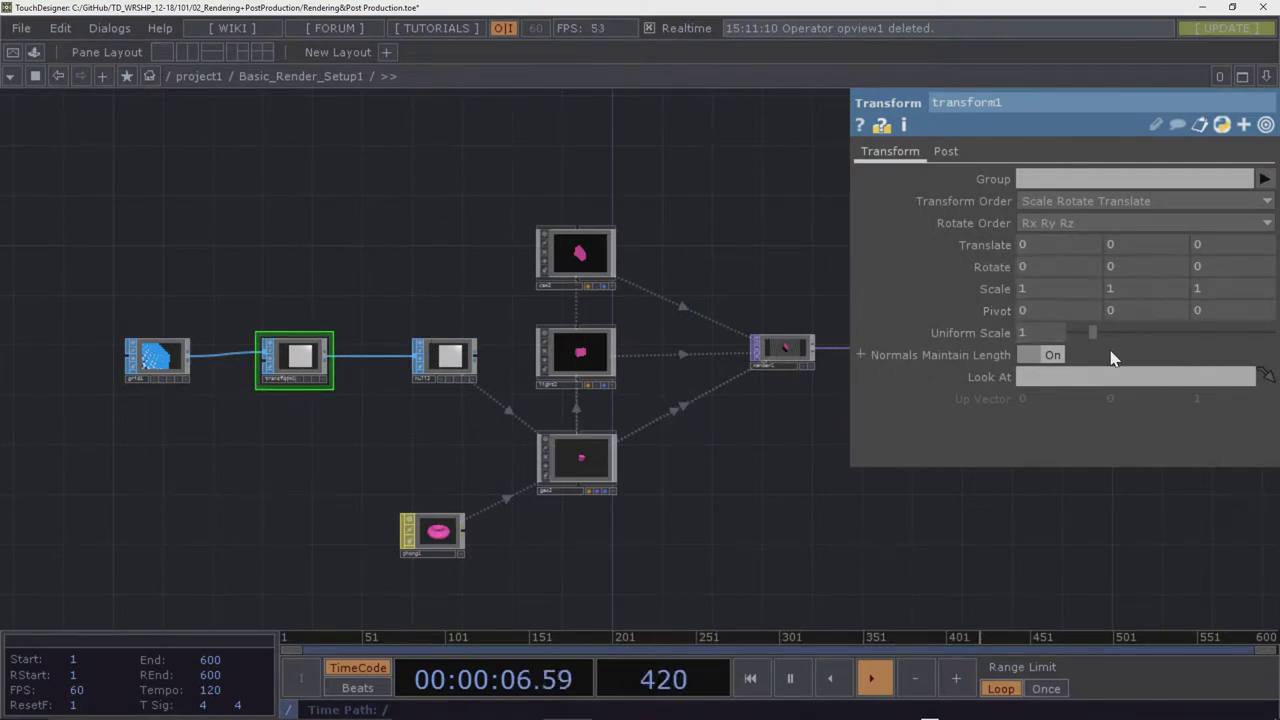
Raise transform1's Uniform Scale to about 9.13 and inspect the instanced geometry in geo2
left_click_drag(1094, 334, 1256, 347)
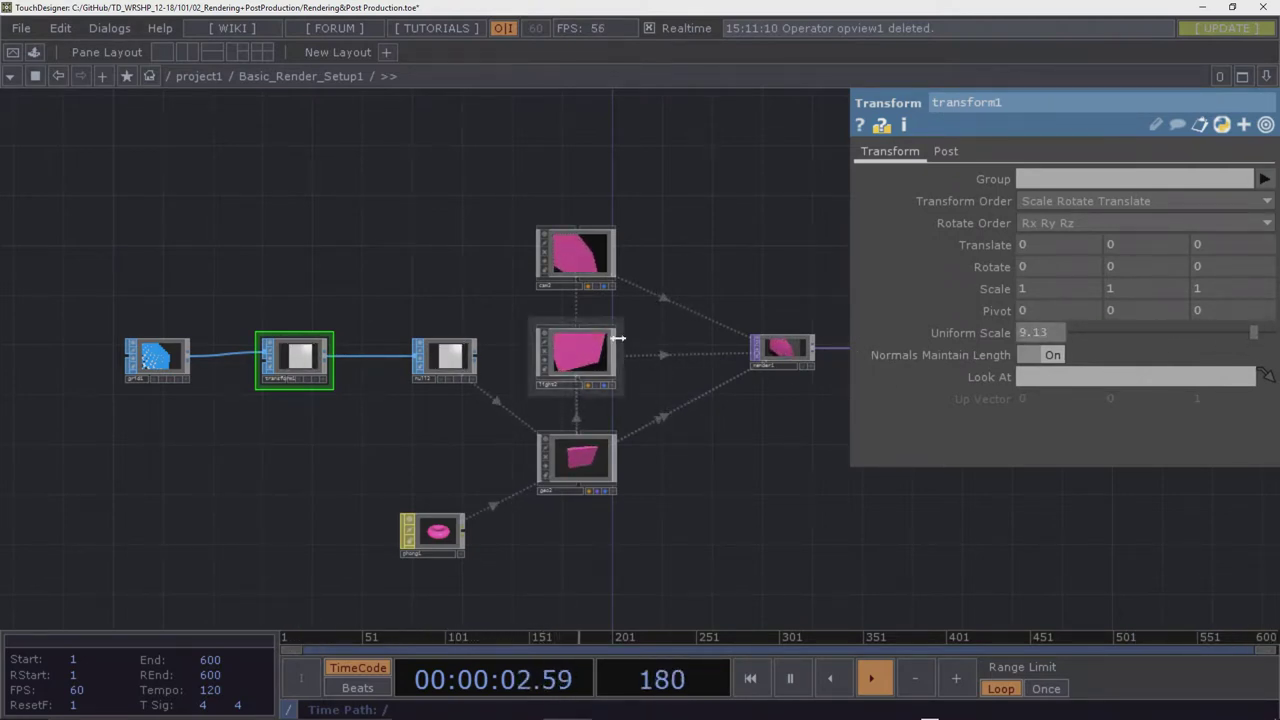
scroll(613, 340, "up", 5)
scroll(615, 342, "down", 5)
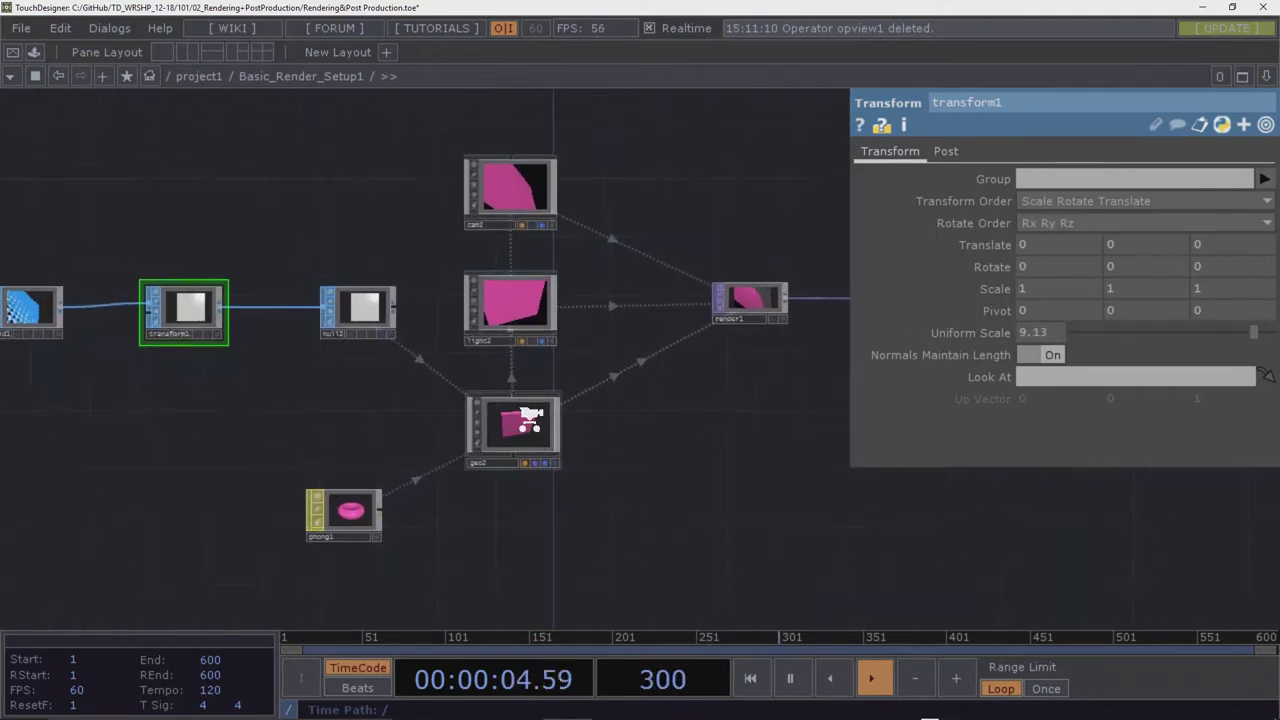
scroll(530, 428, "up", 5)
scroll(530, 428, "down", 5)
scroll(530, 428, "up", 5)
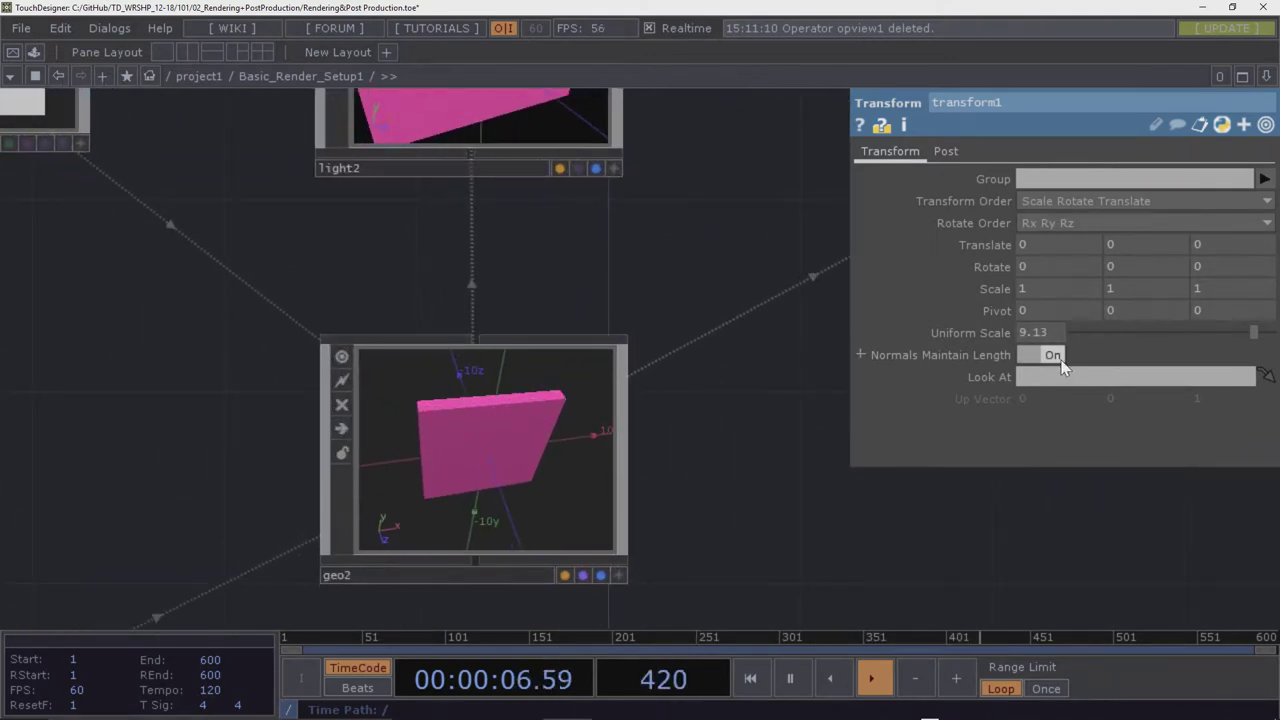
Raise transform1's Uniform Scale to about 32.13 to spread the instanced boxes farther apart
middle_click_drag(1057, 340, 1046, 305)
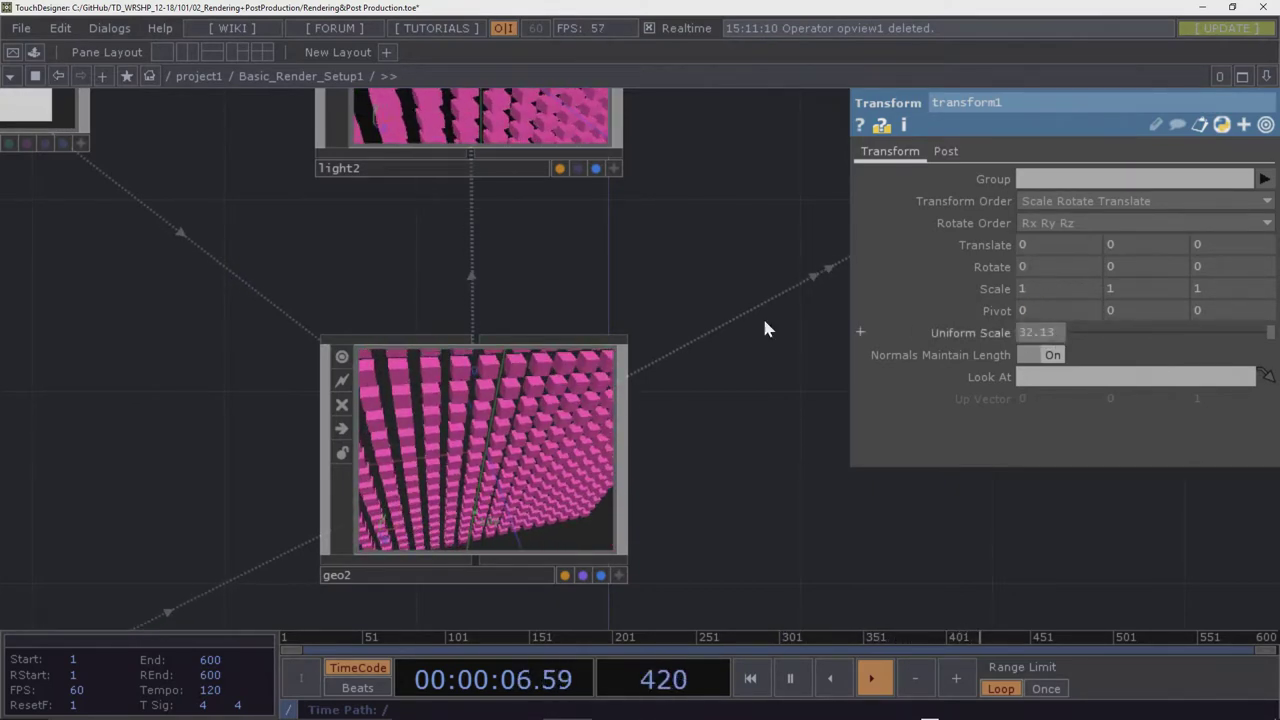
scroll(214, 355, "down", 9)
left_click_drag(371, 409, 486, 477)
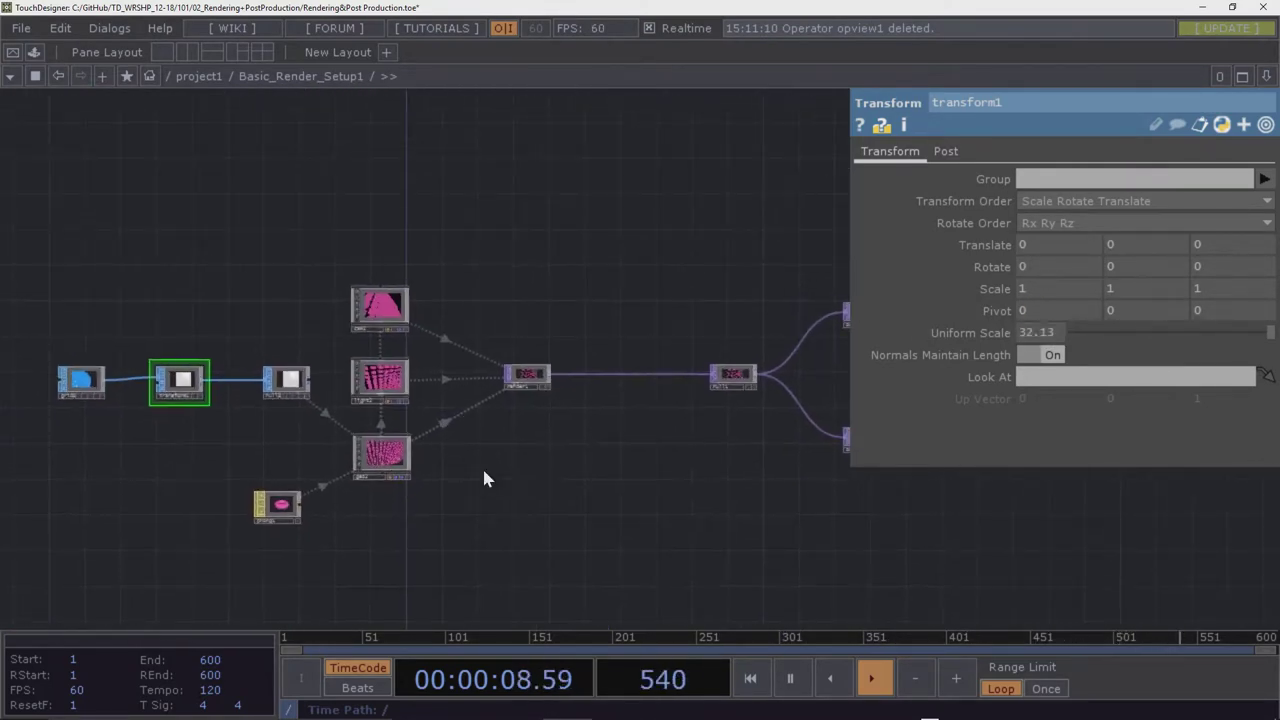
scroll(365, 410, "up", 6)
scroll(443, 551, "down", 3)
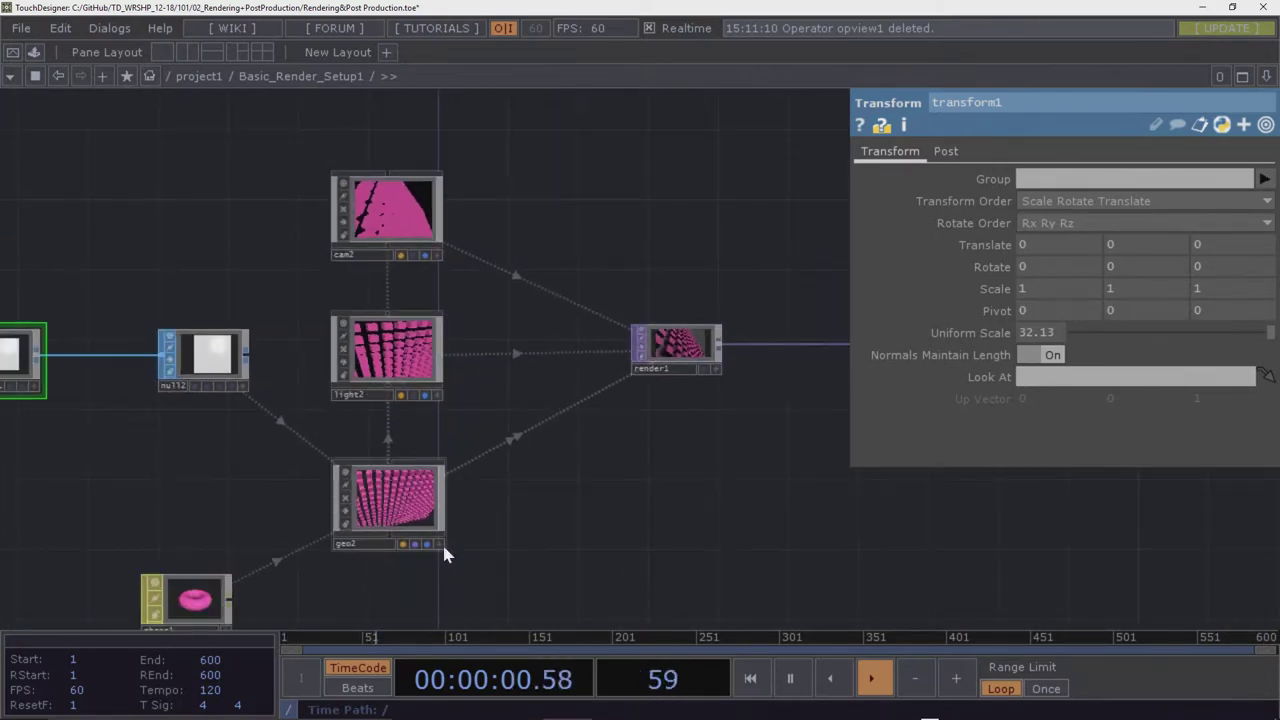
Inspect the spread-out instances up close in render1's viewer
scroll(624, 292, "up", 6)
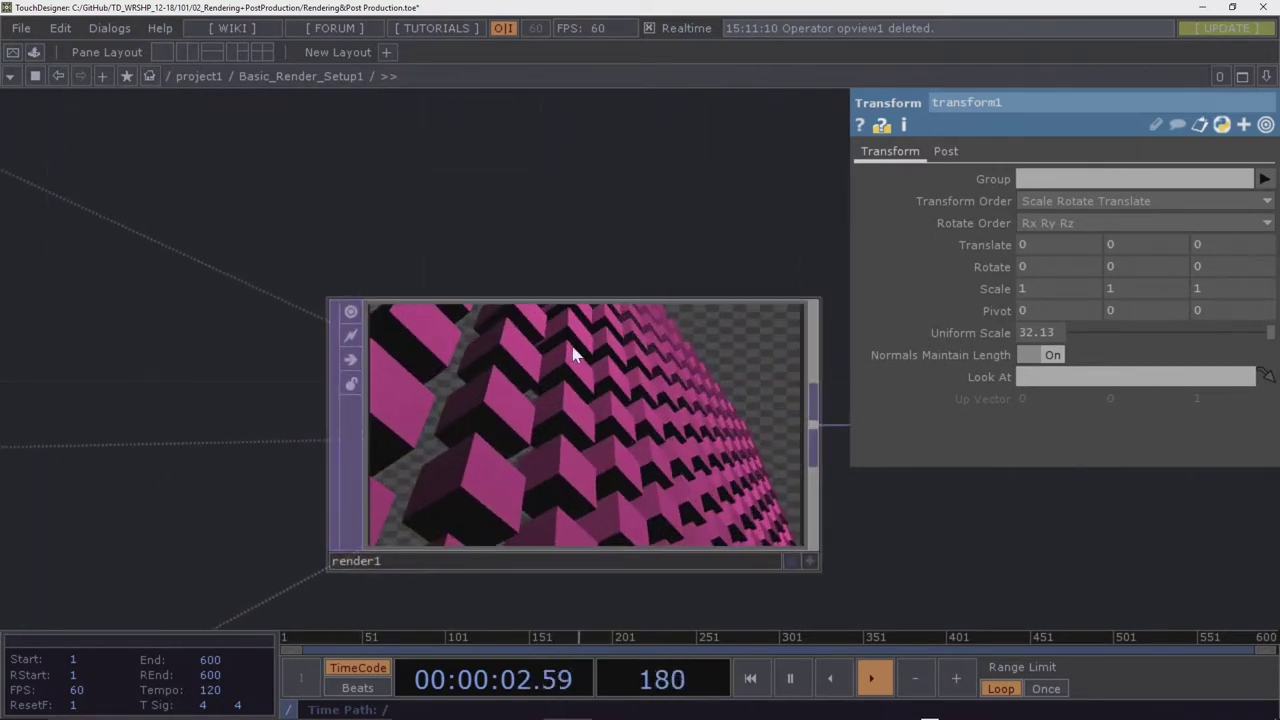
left_click_drag(591, 228, 538, 183)
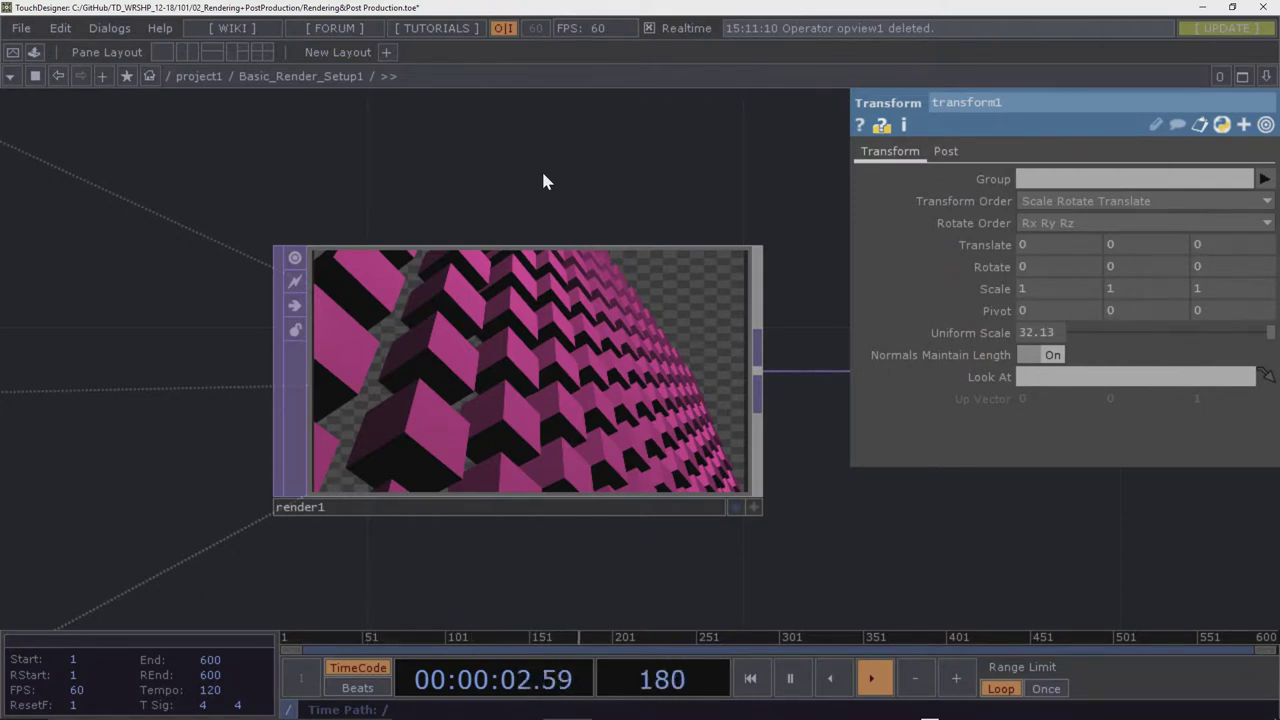
scroll(514, 110, "down", 5)
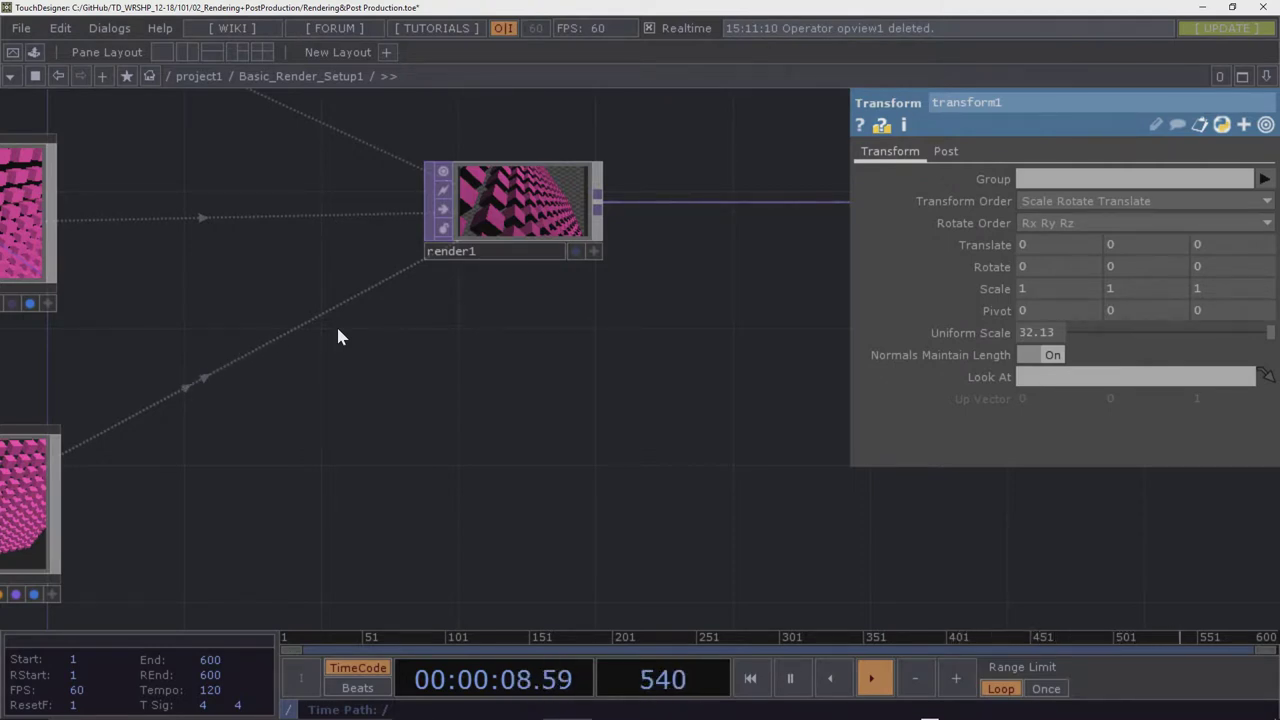
scroll(336, 324, "down", 5)
scroll(523, 457, "up", 2)
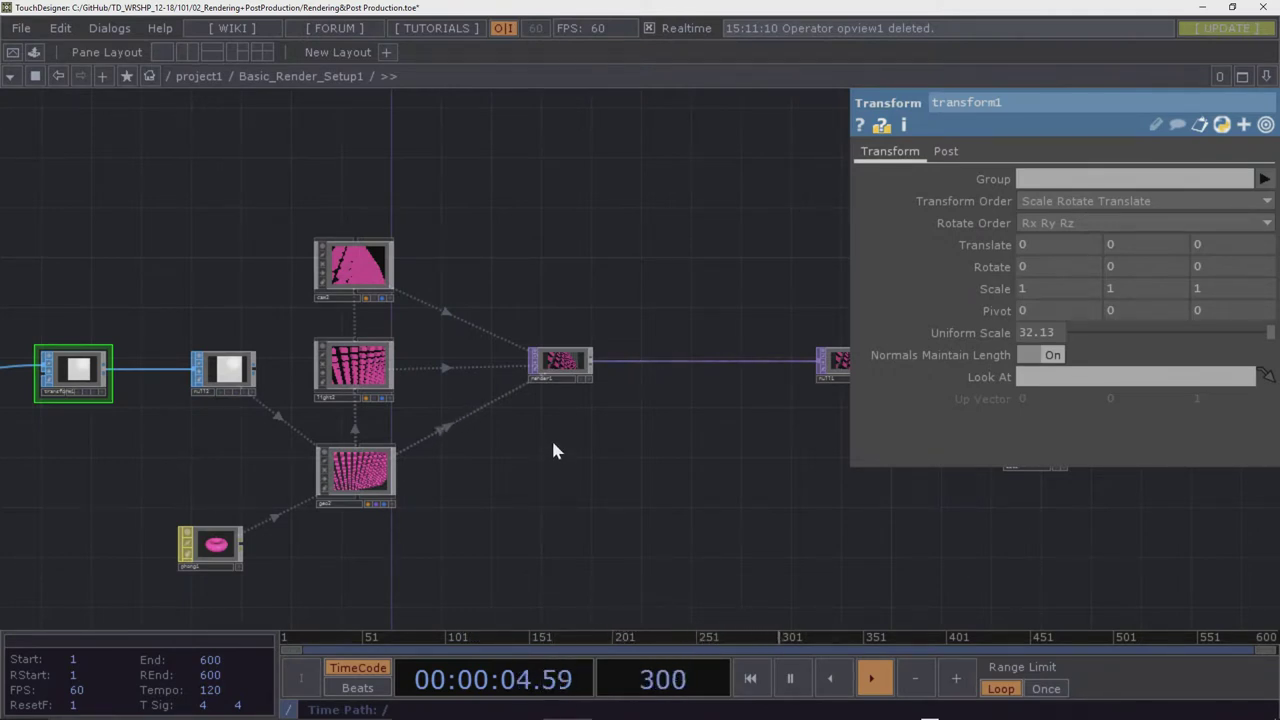
Review geo2's instancing parameters and trace their source through null2 and transform1 to the points of grid1
left_click(355, 468)
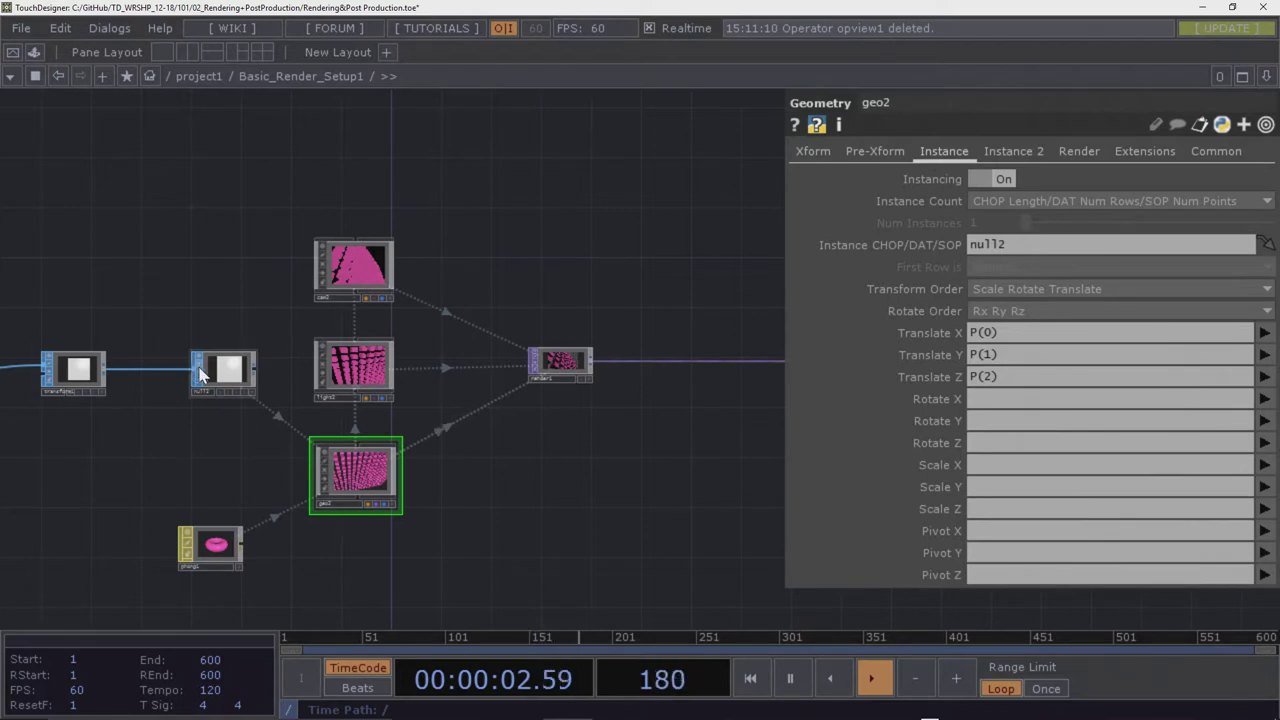
left_click_drag(224, 368, 1008, 247)
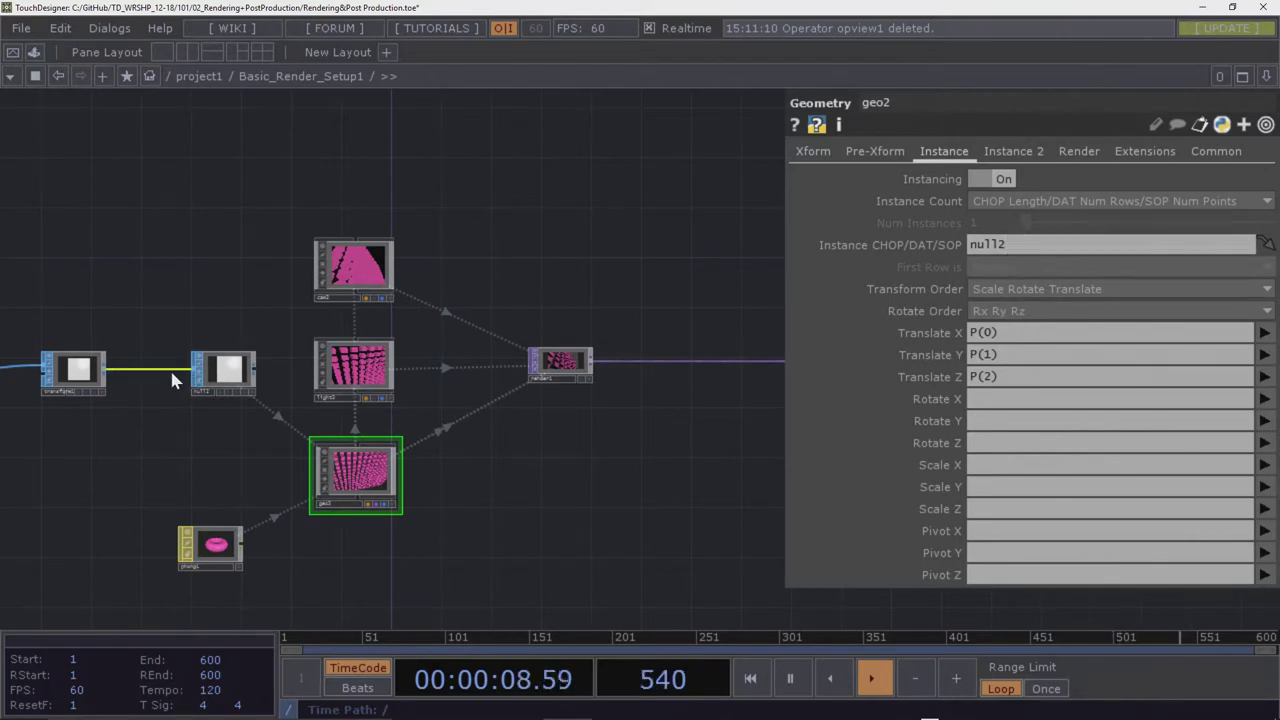
left_click_drag(172, 380, 651, 394)
left_click_drag(466, 323, 188, 427)
left_click_drag(342, 423, 104, 434)
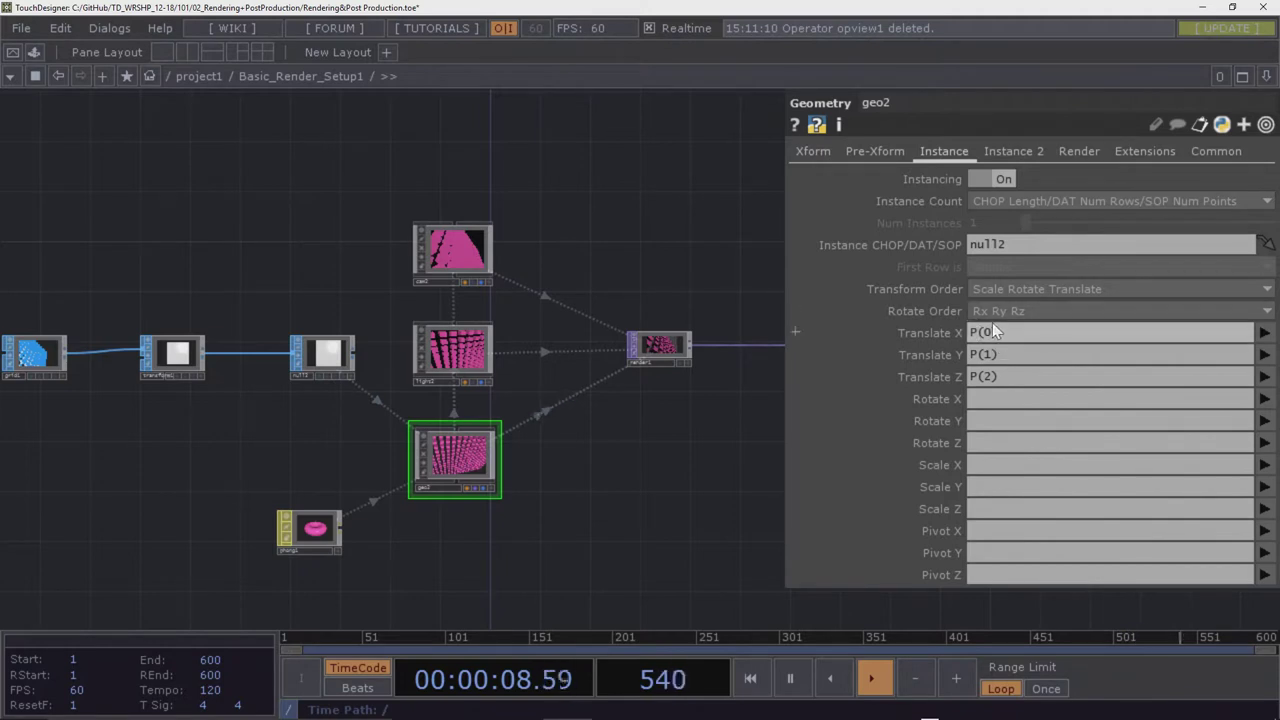
scroll(30, 355, "up", 5)
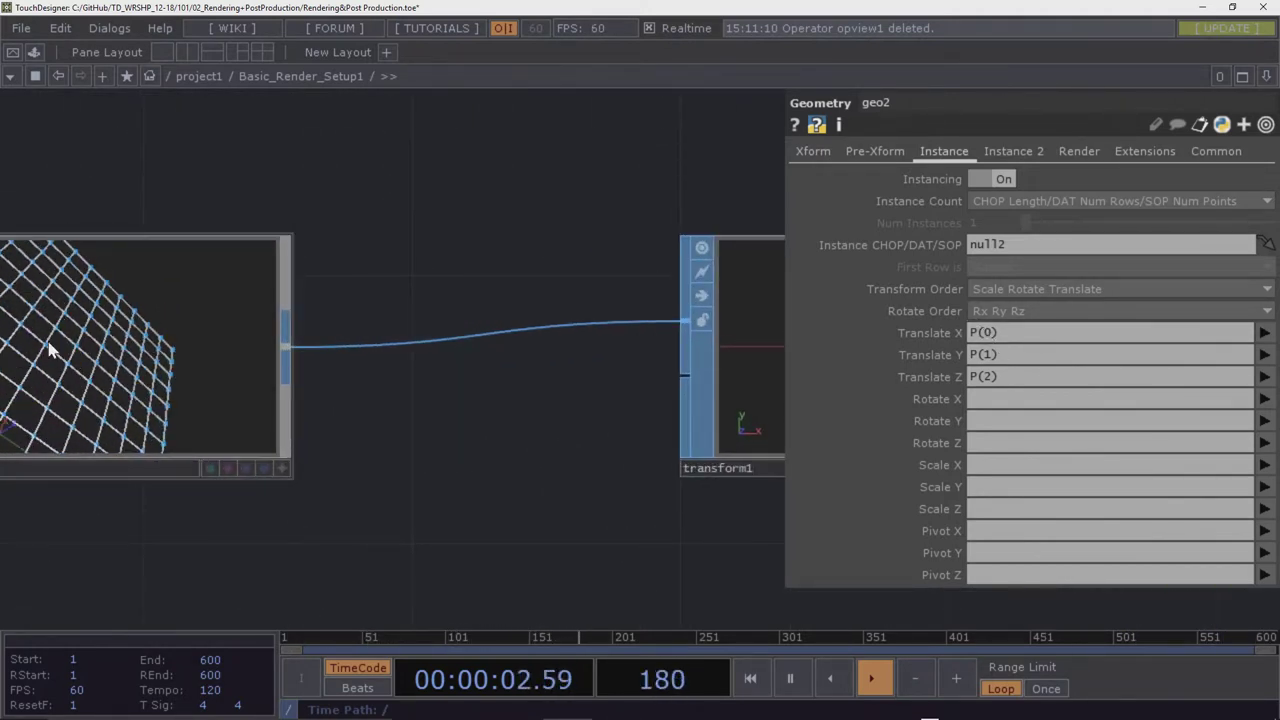
scroll(103, 360, "down", 5)
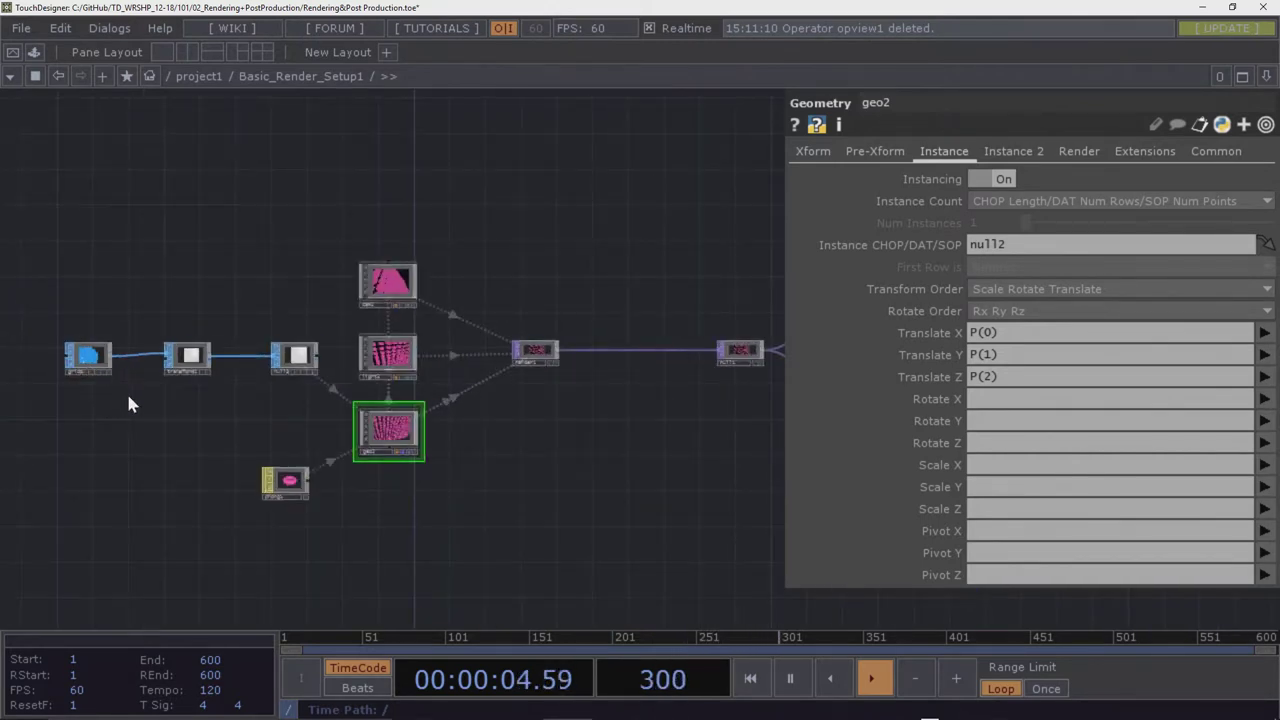
Regroup grid1, transform1 and null2 in a compact row farther away from geo2
left_click_drag(295, 355, 250, 355)
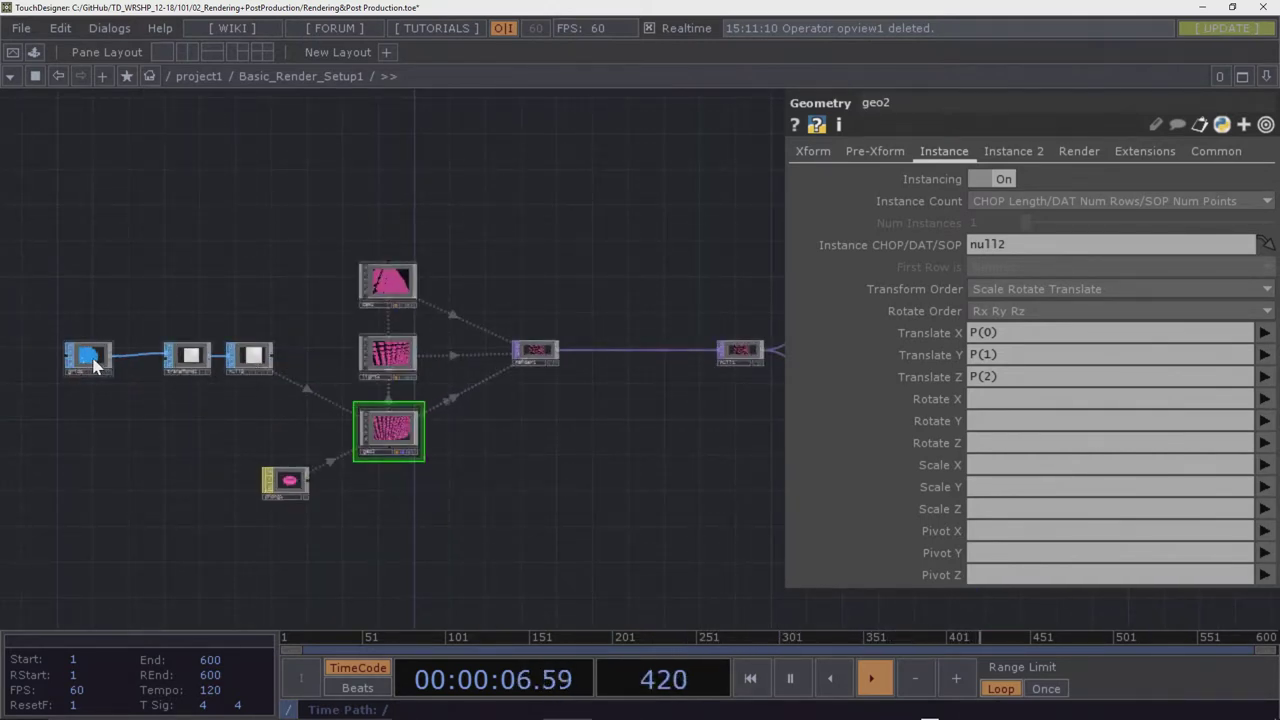
left_click_drag(95, 366, 60, 314)
left_click_drag(186, 360, 98, 298)
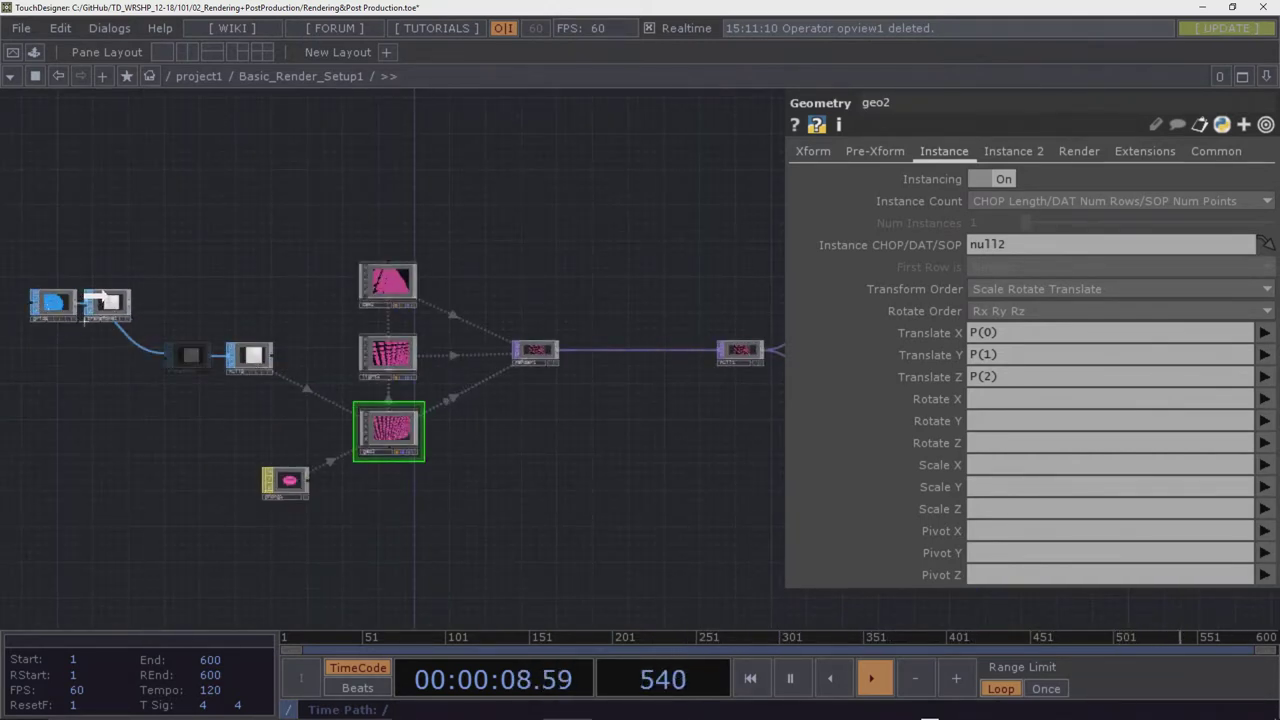
left_click_drag(252, 356, 166, 308)
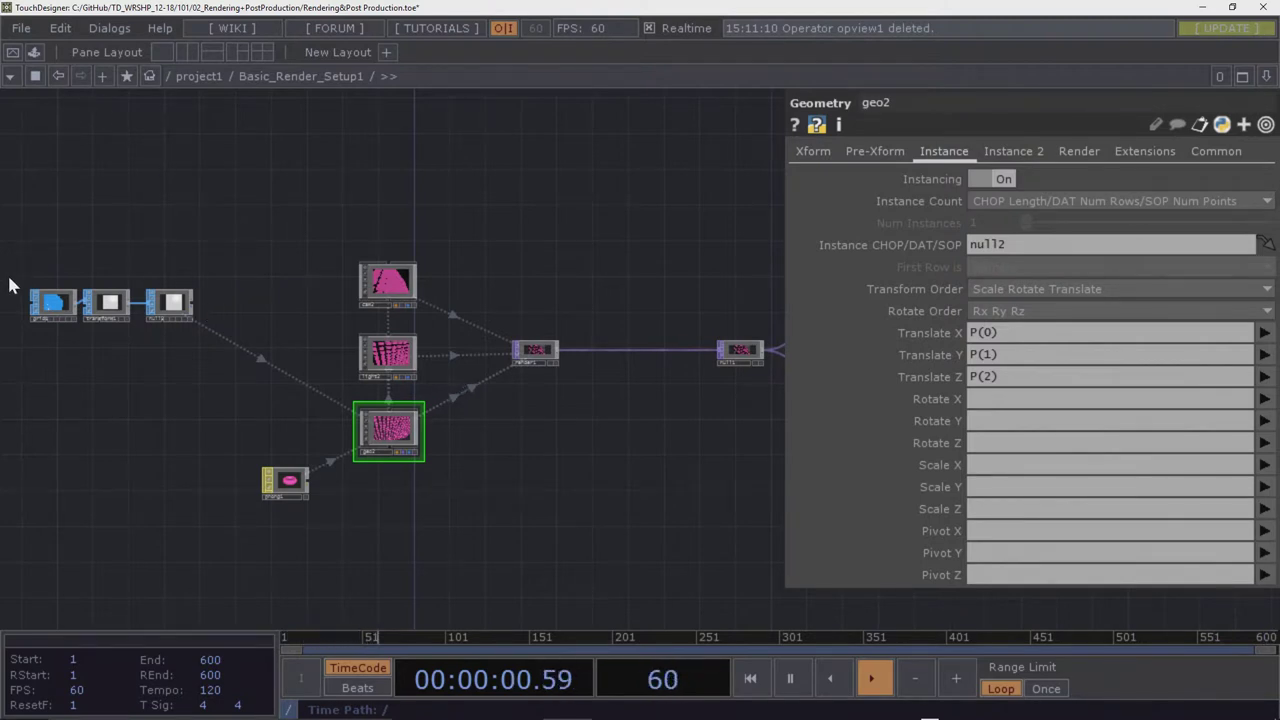
scroll(9, 337, "up", 5)
key("h")
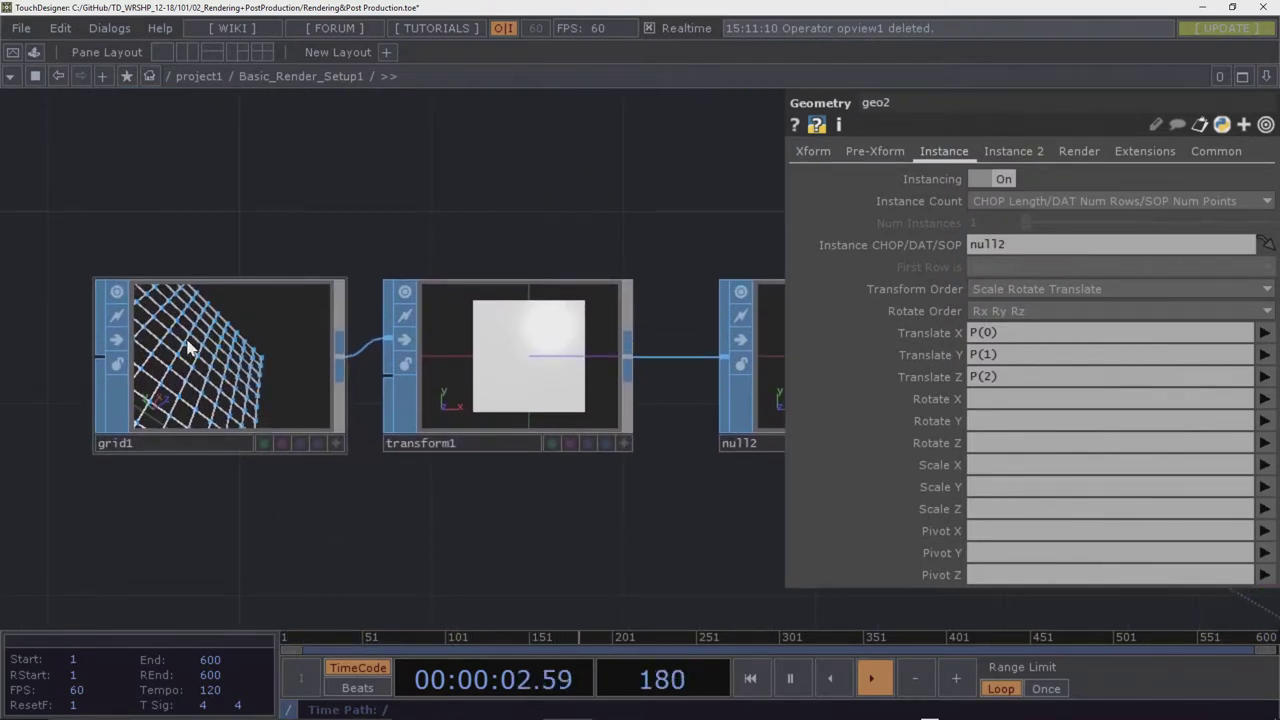
scroll(189, 324, "down", 6)
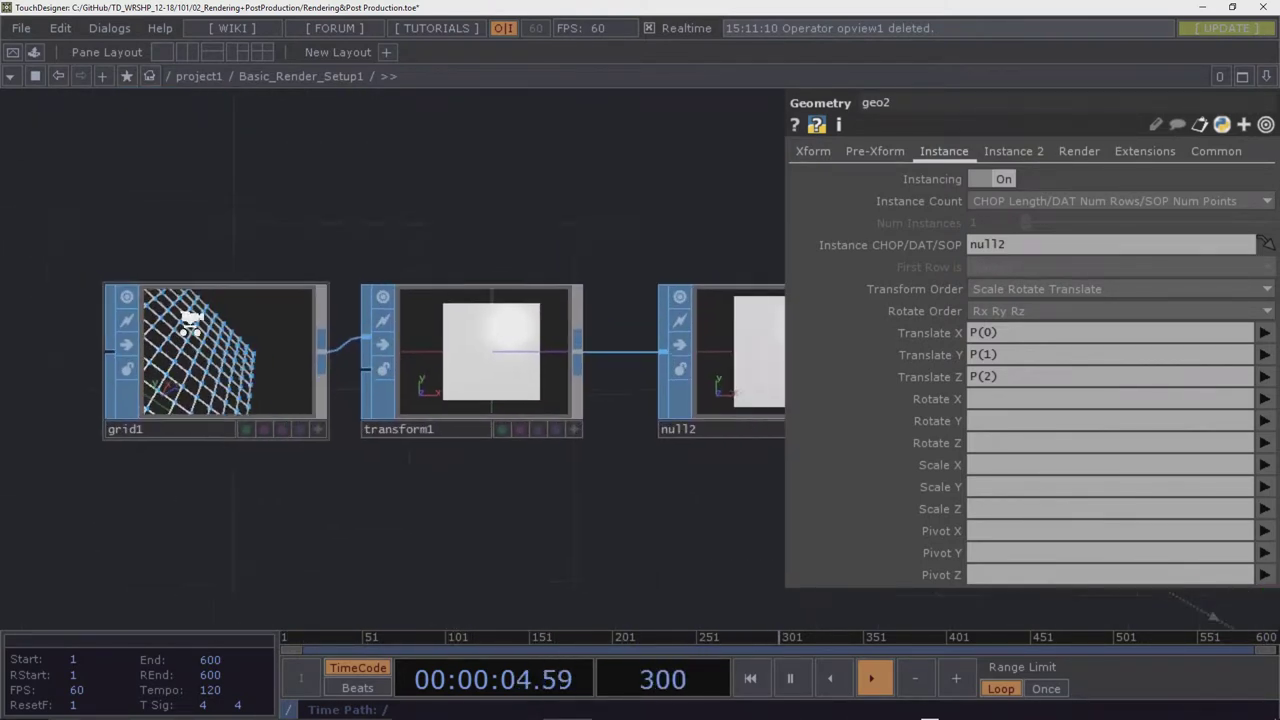
left_click_drag(222, 438, 177, 489)
left_click_drag(121, 405, 236, 214)
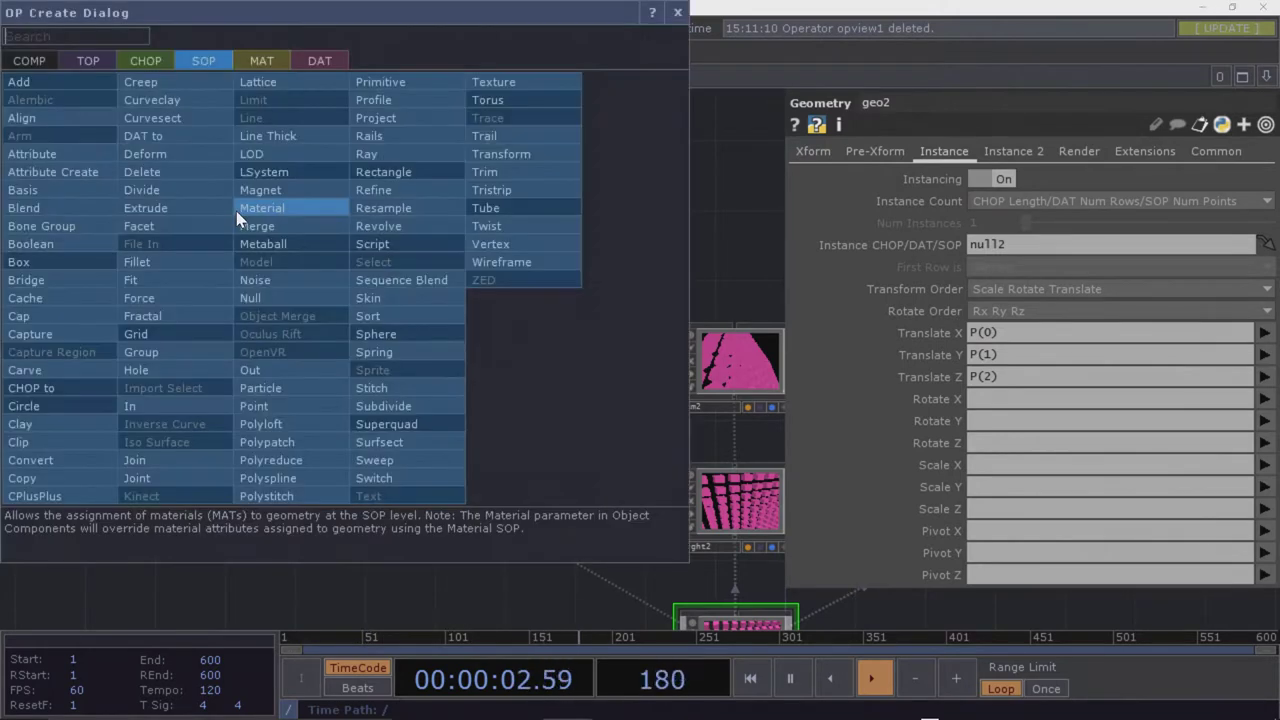
left_click(158, 66)
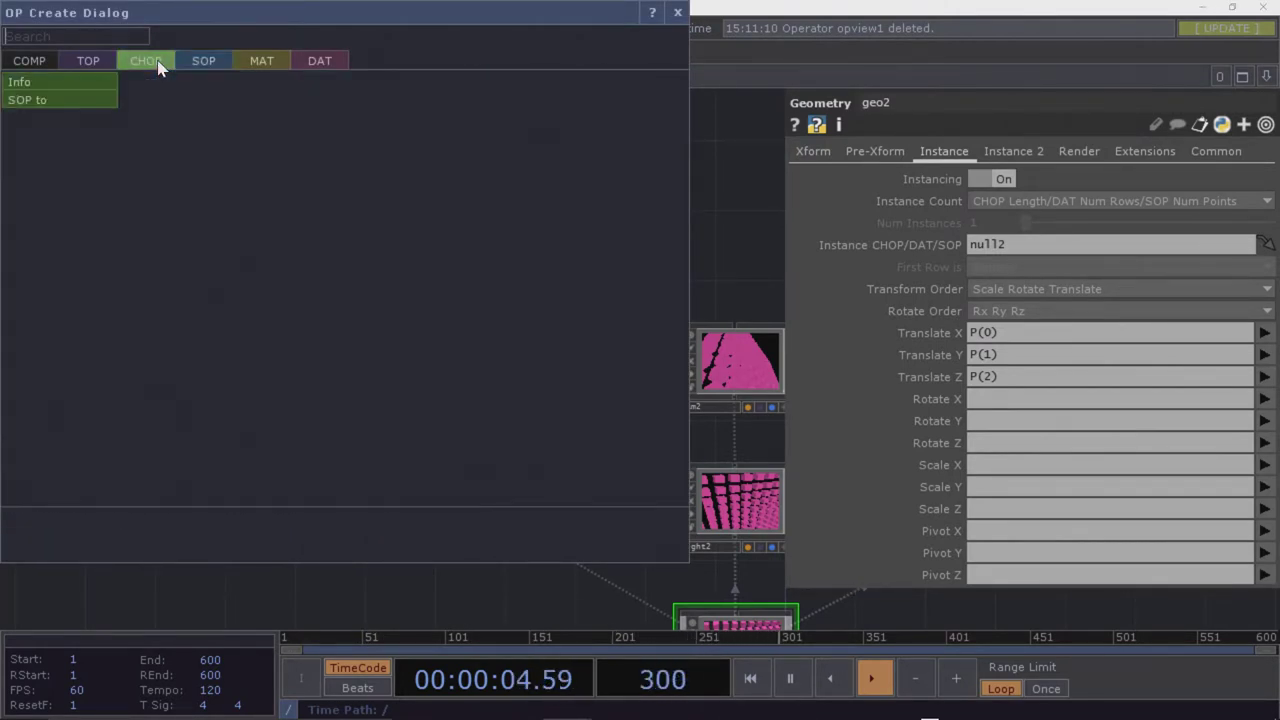
left_click(678, 12)
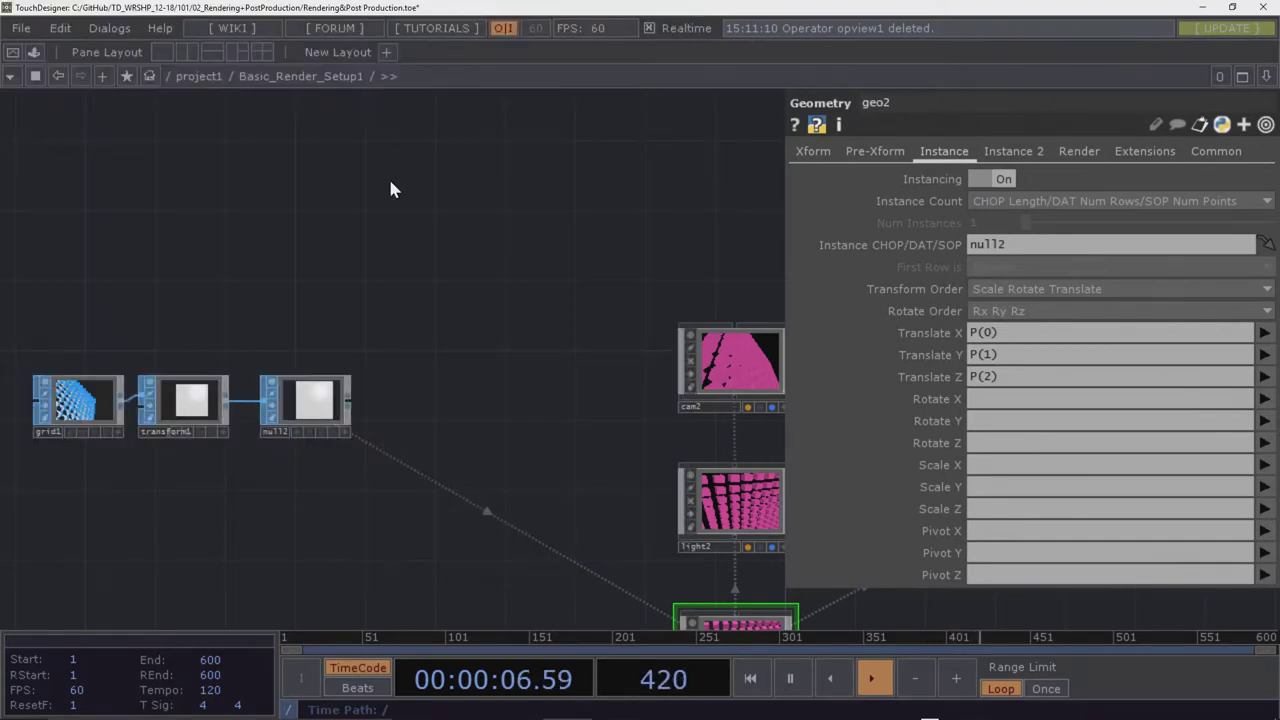
Create an Info CHOP that reads grid1 and place it above the grid1 and transform1 row
left_click_drag(143, 387, 252, 211)
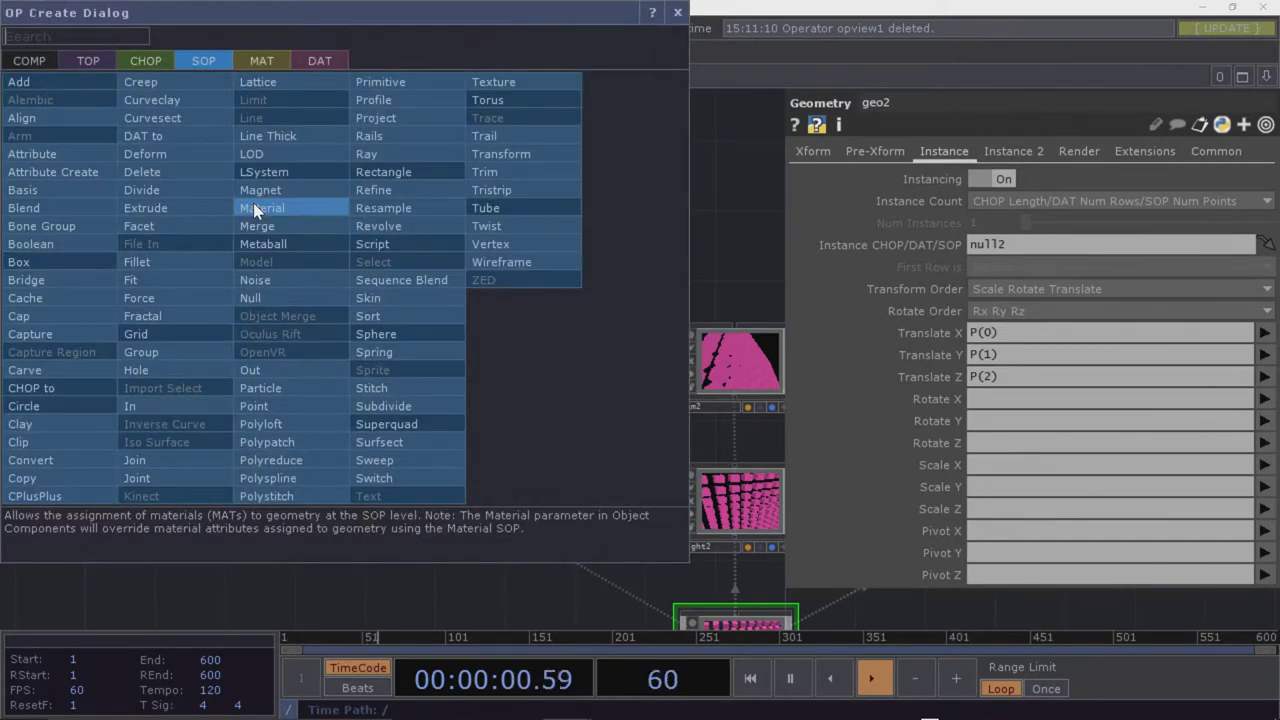
left_click_drag(209, 15, 286, 40)
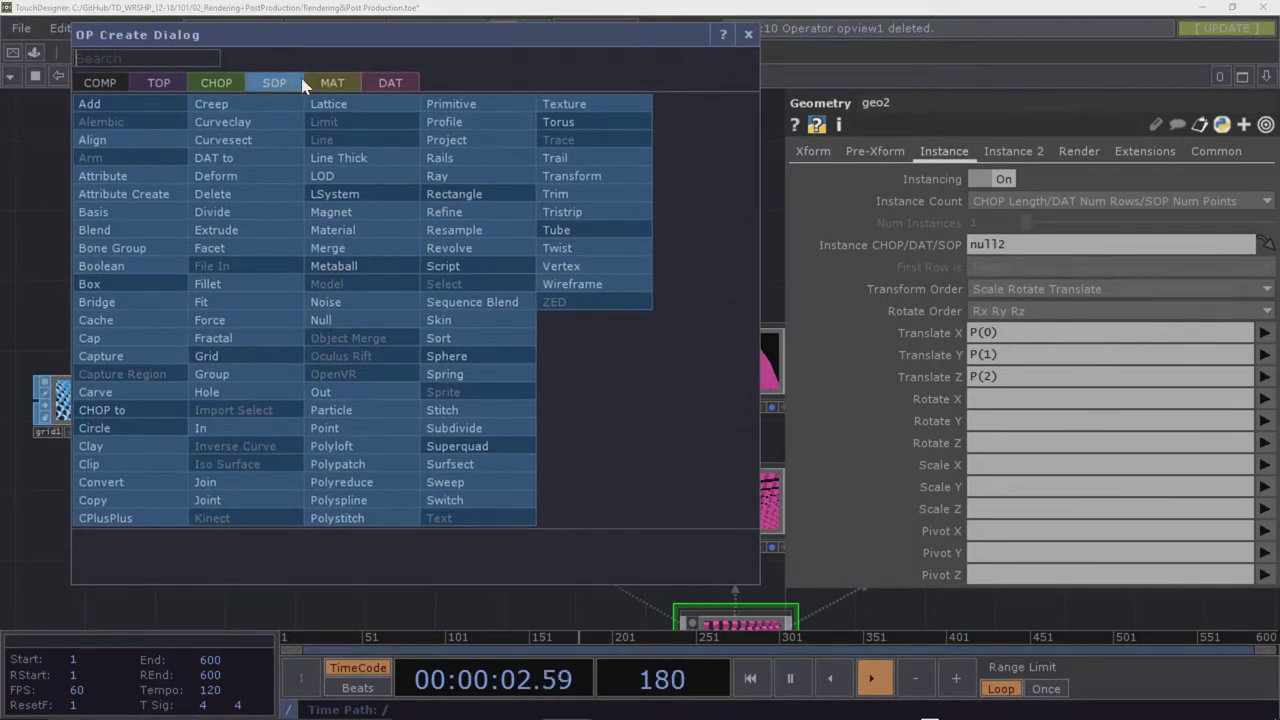
left_click(230, 83)
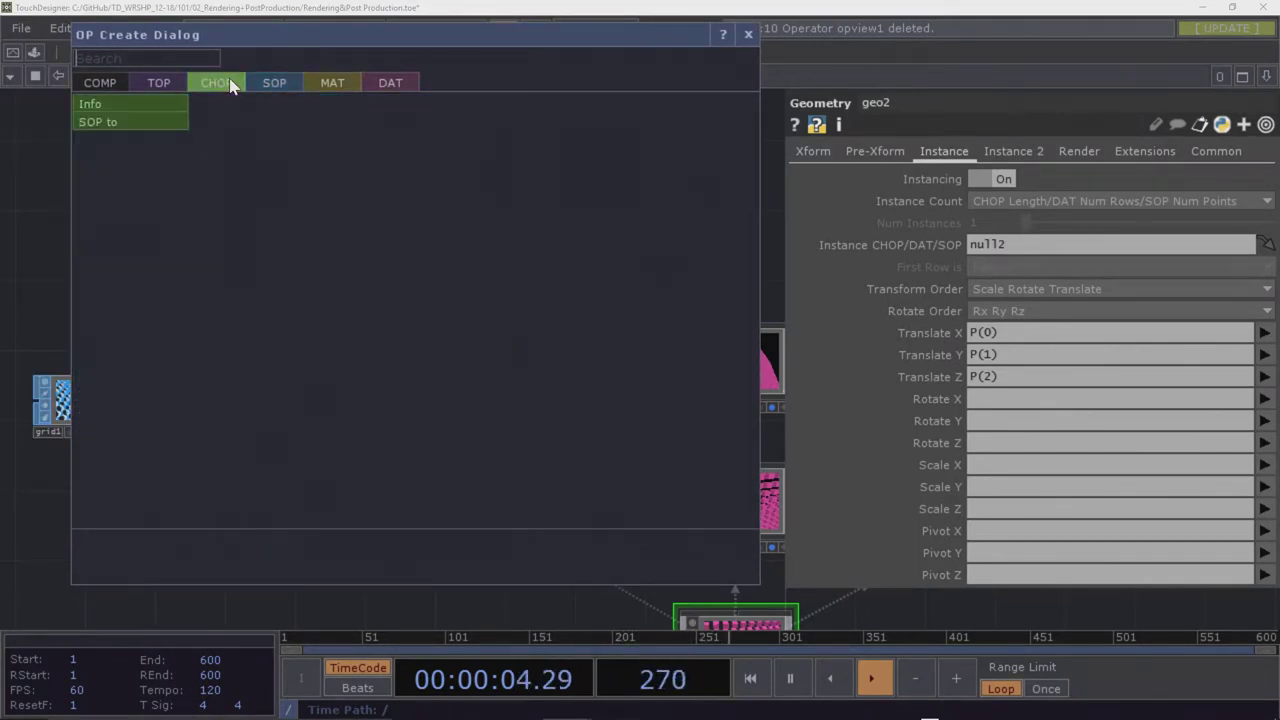
left_click(129, 107)
left_click(180, 298)
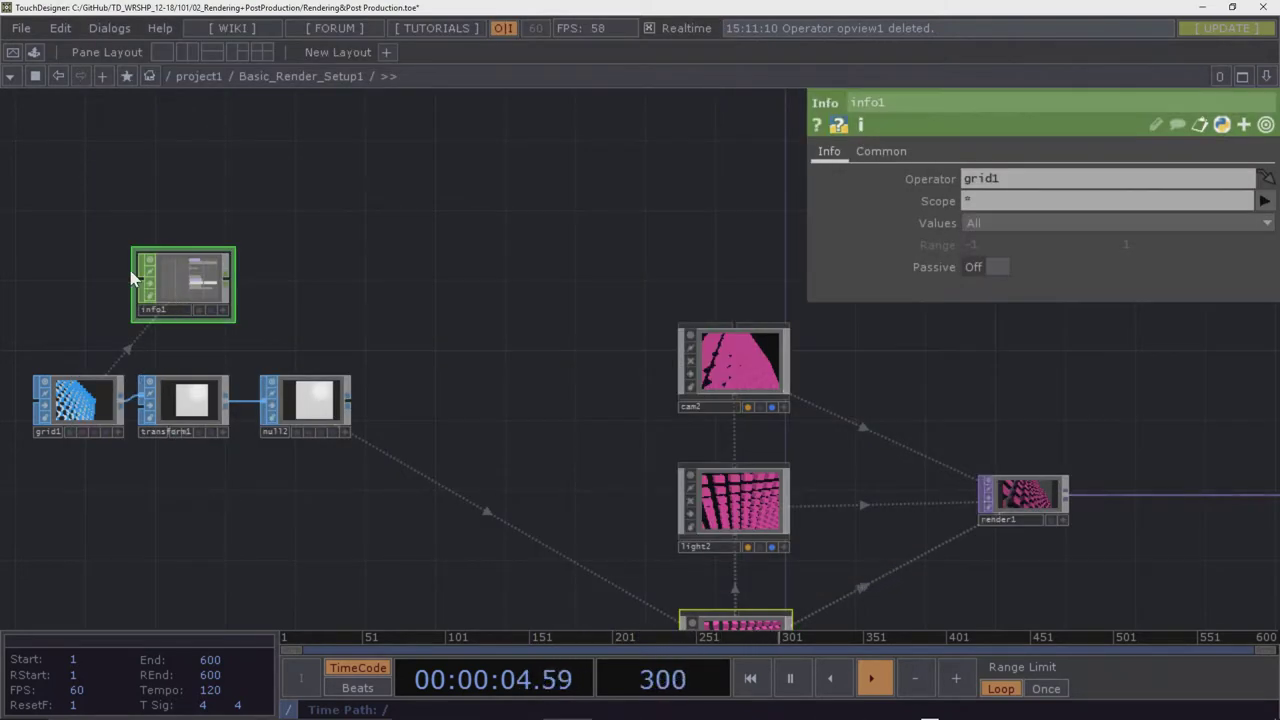
Compare the num_points channel in info1 with grid1's Rows and Columns settings
scroll(193, 273, "up", 8)
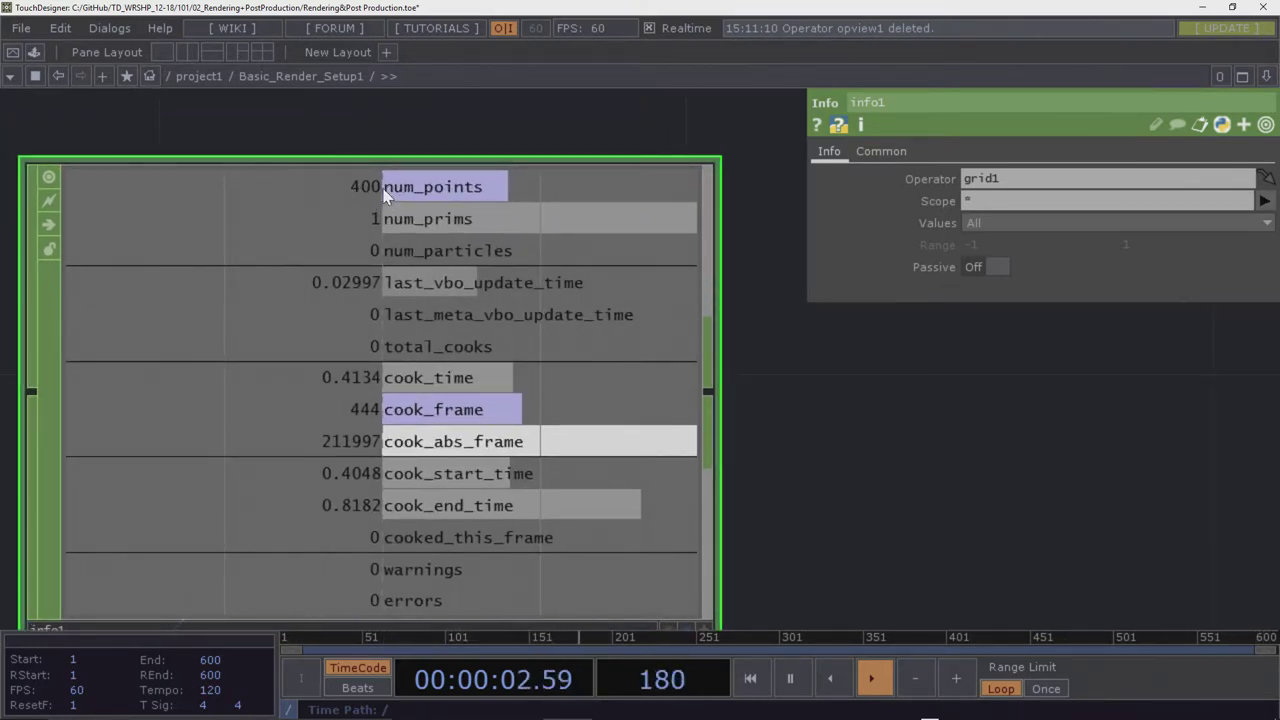
scroll(557, 363, "down", 8)
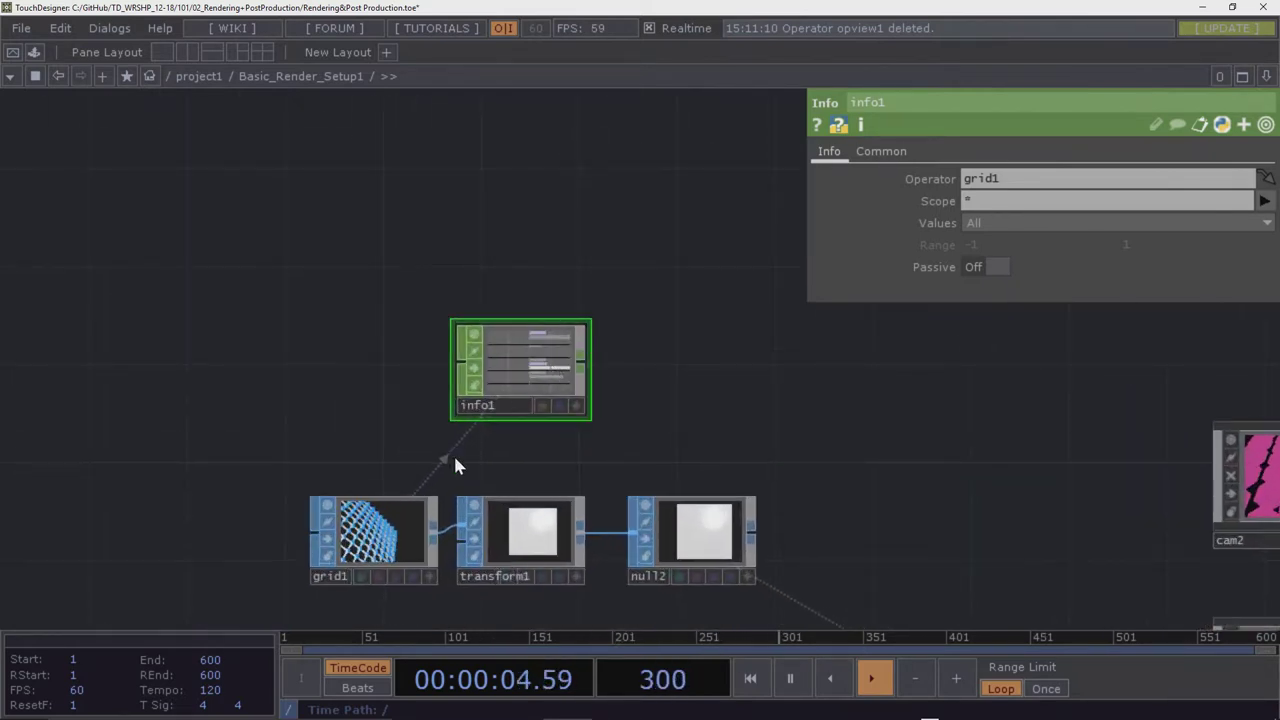
left_click(398, 518)
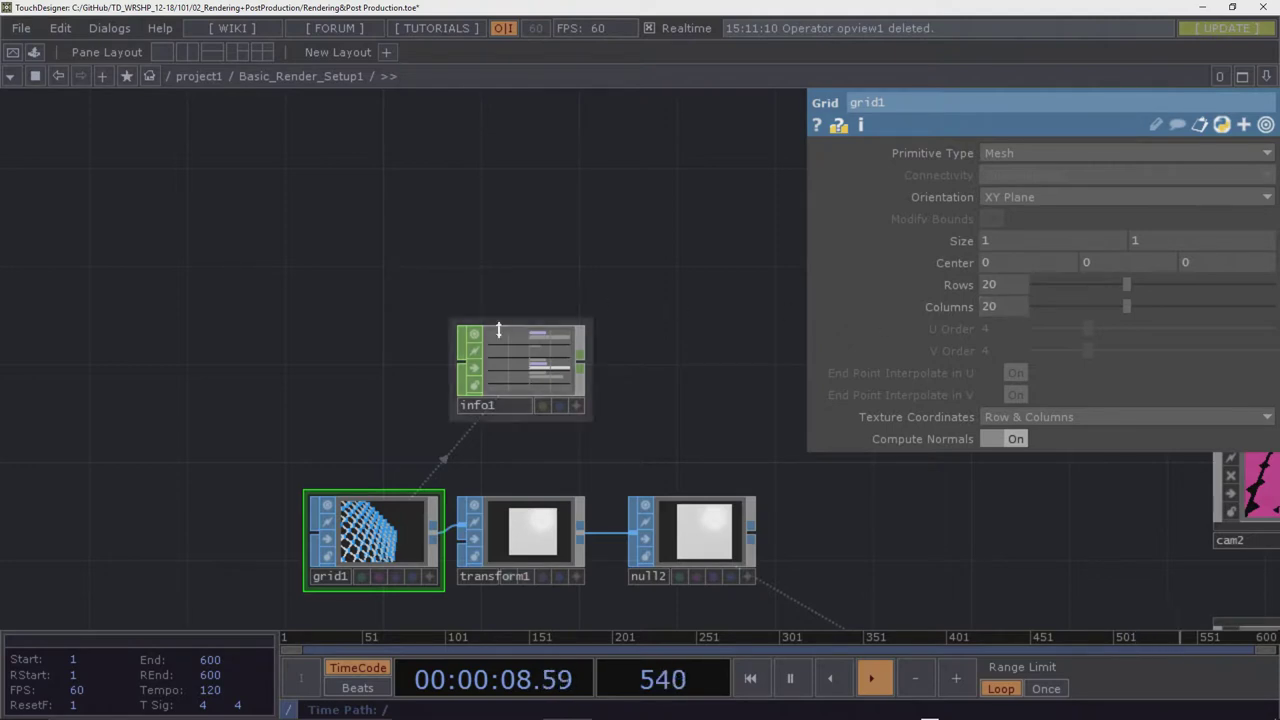
scroll(506, 374, "up", 8)
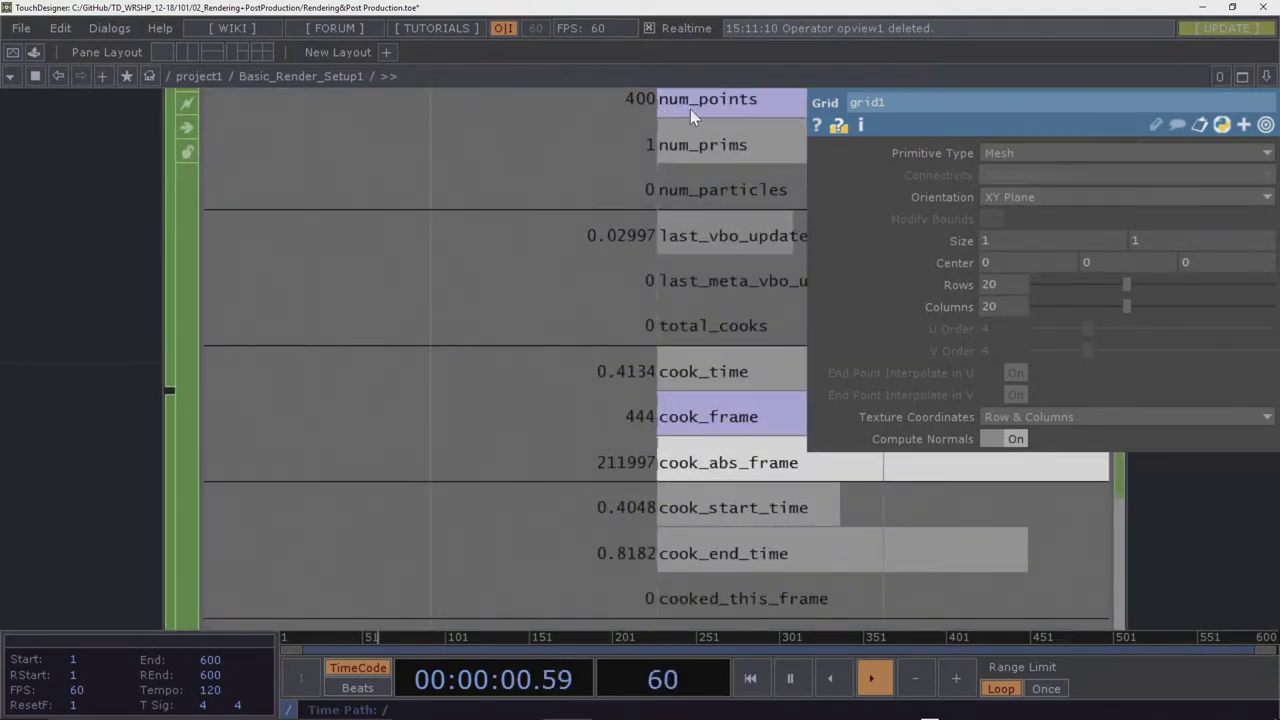
scroll(506, 271, "down", 8)
Move info1 aside and create a SOP to CHOP from grid1 next to it
left_click_drag(520, 320, 175, 287)
left_click_drag(410, 530, 468, 236)
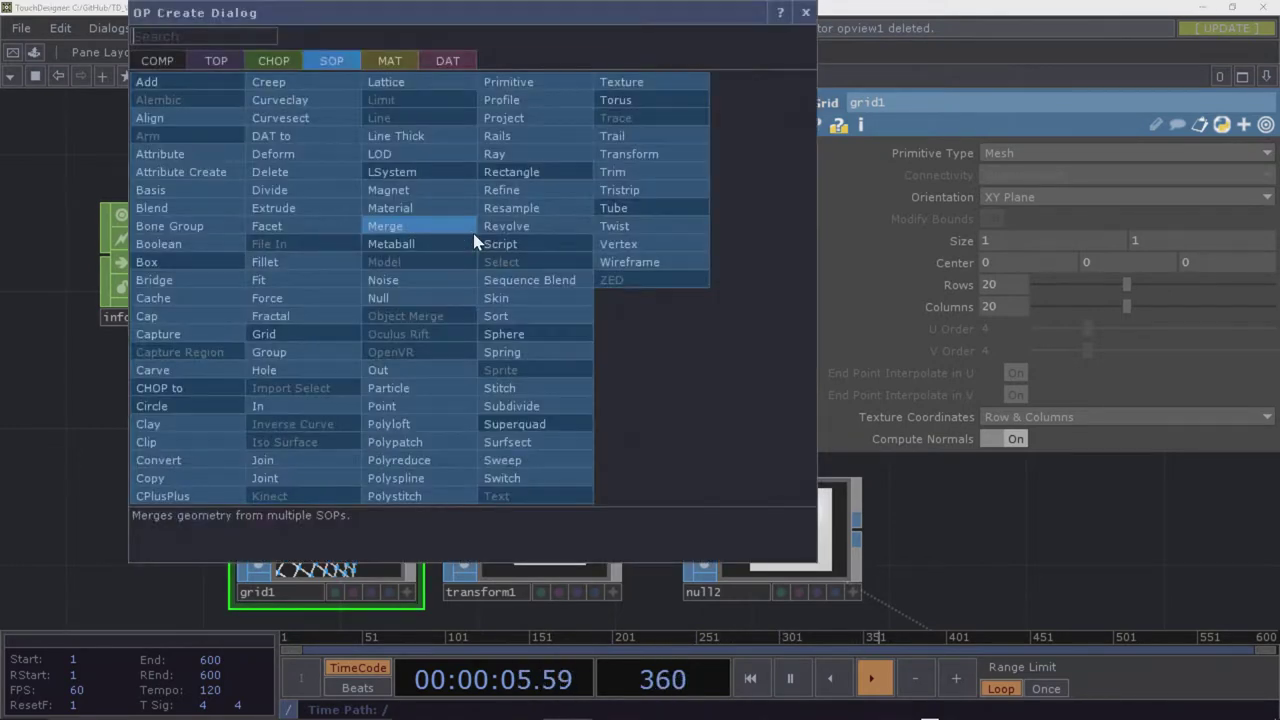
left_click(276, 62)
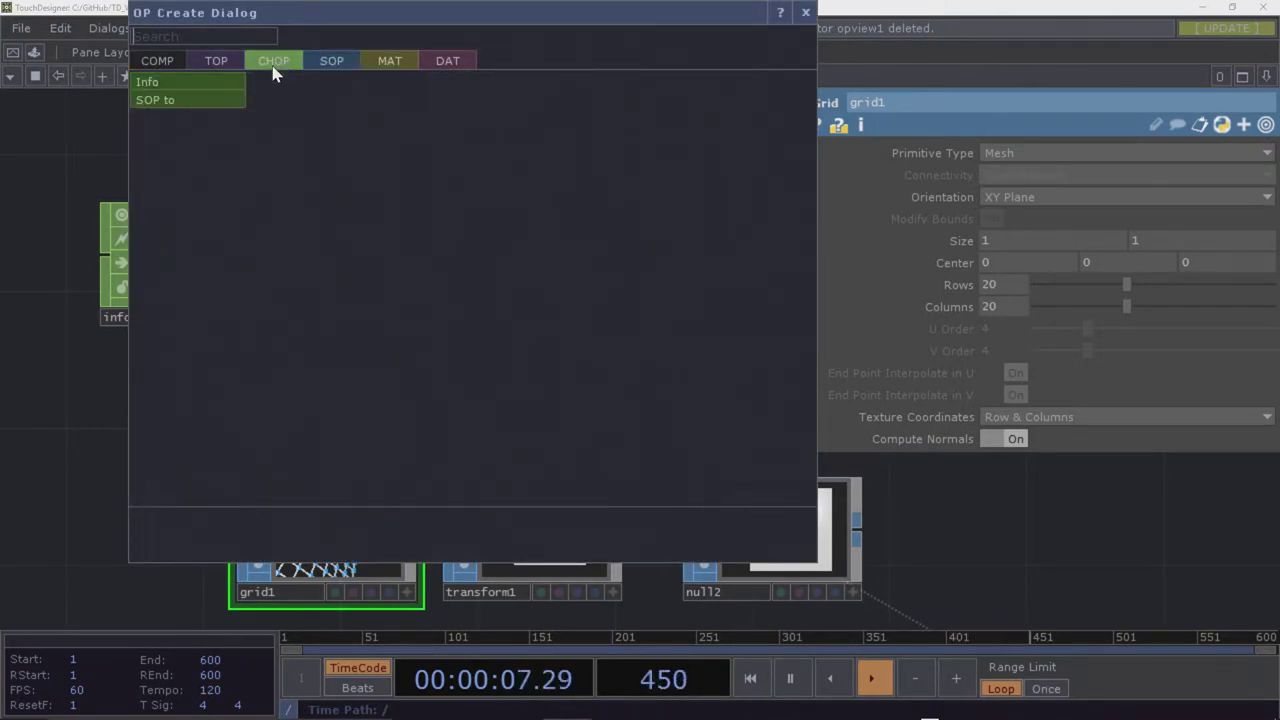
left_click(195, 102)
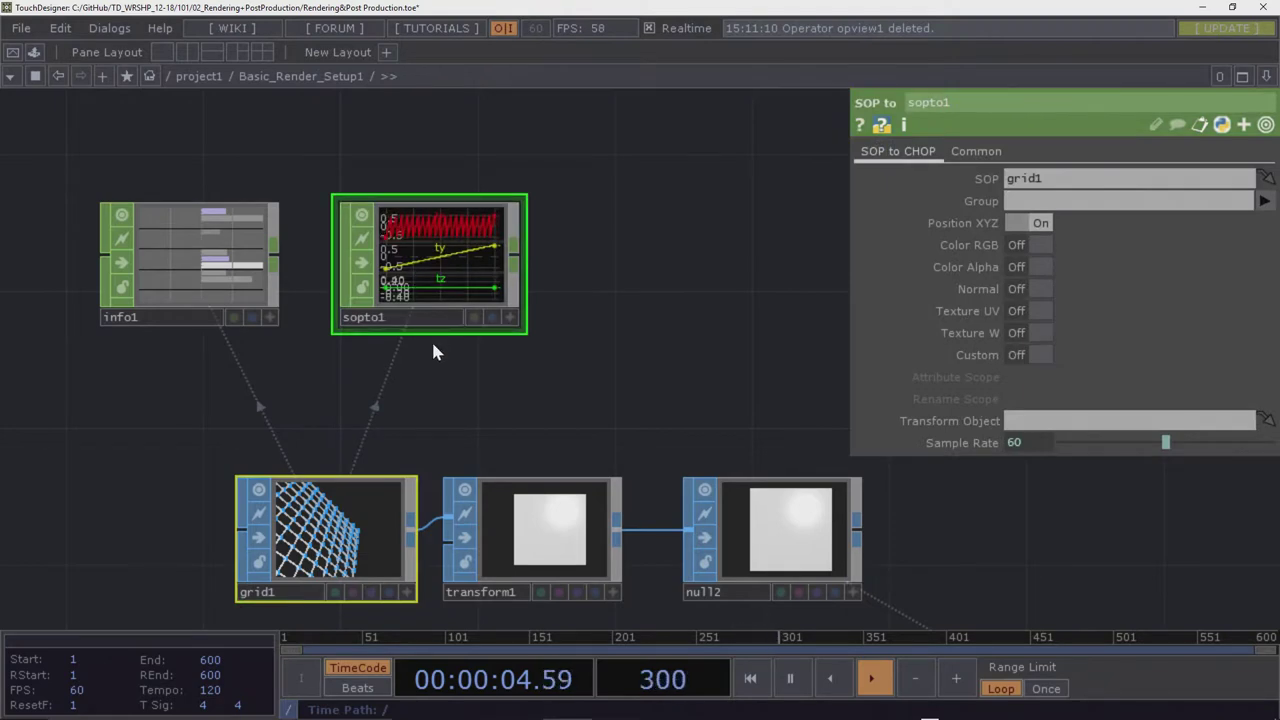
Examine the tx, ty and tz position channels of grid1's points in sopto1's viewer
scroll(446, 242, "up", 3)
scroll(446, 242, "up", 2)
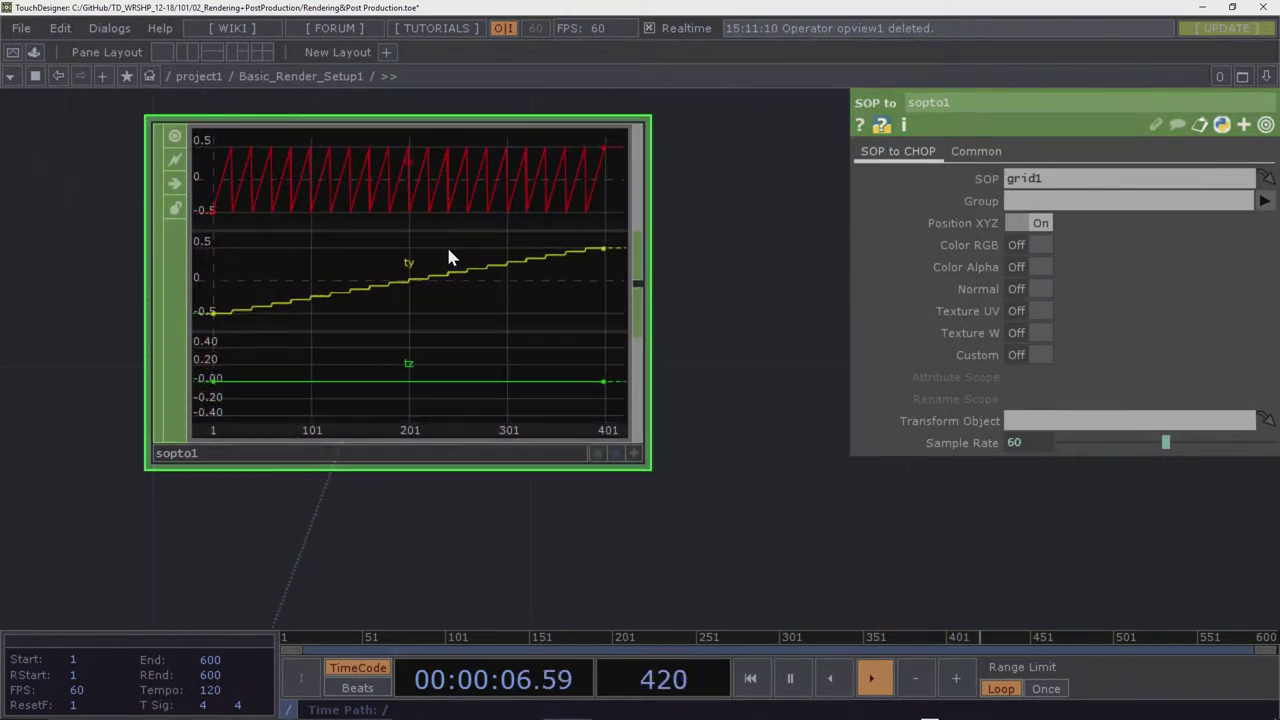
left_click_drag(727, 214, 754, 281)
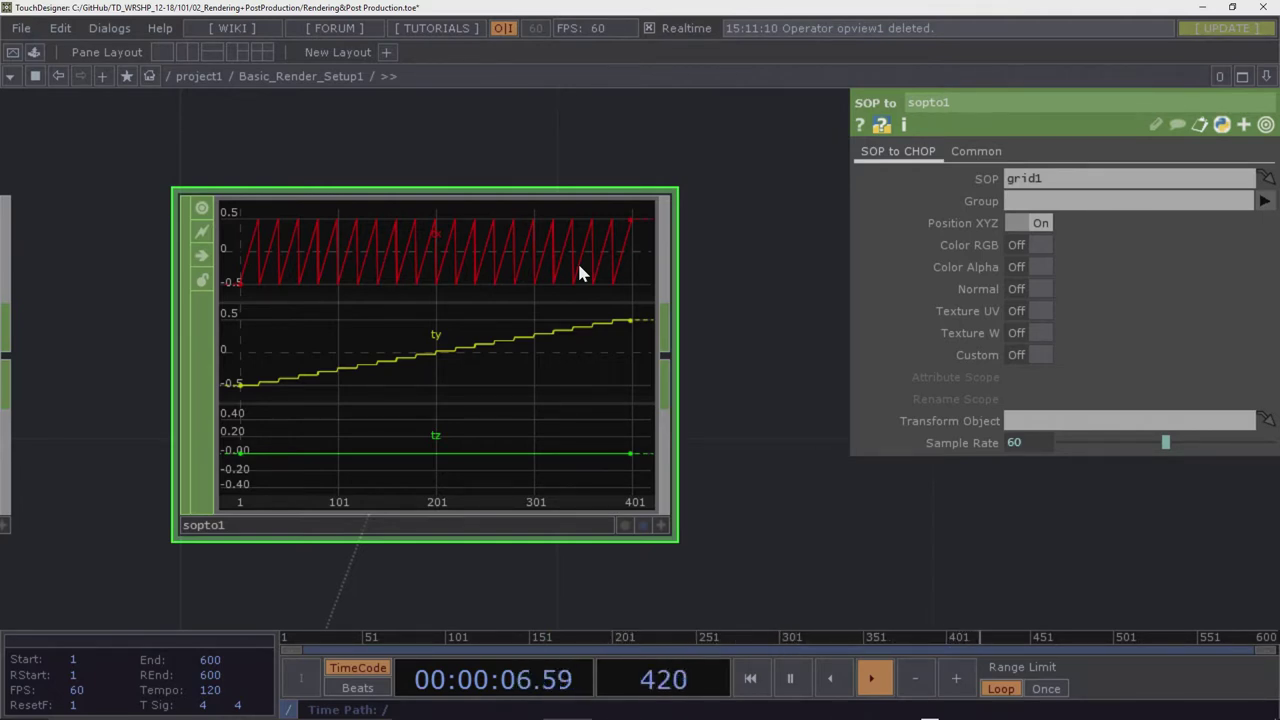
scroll(400, 325, "down", 5)
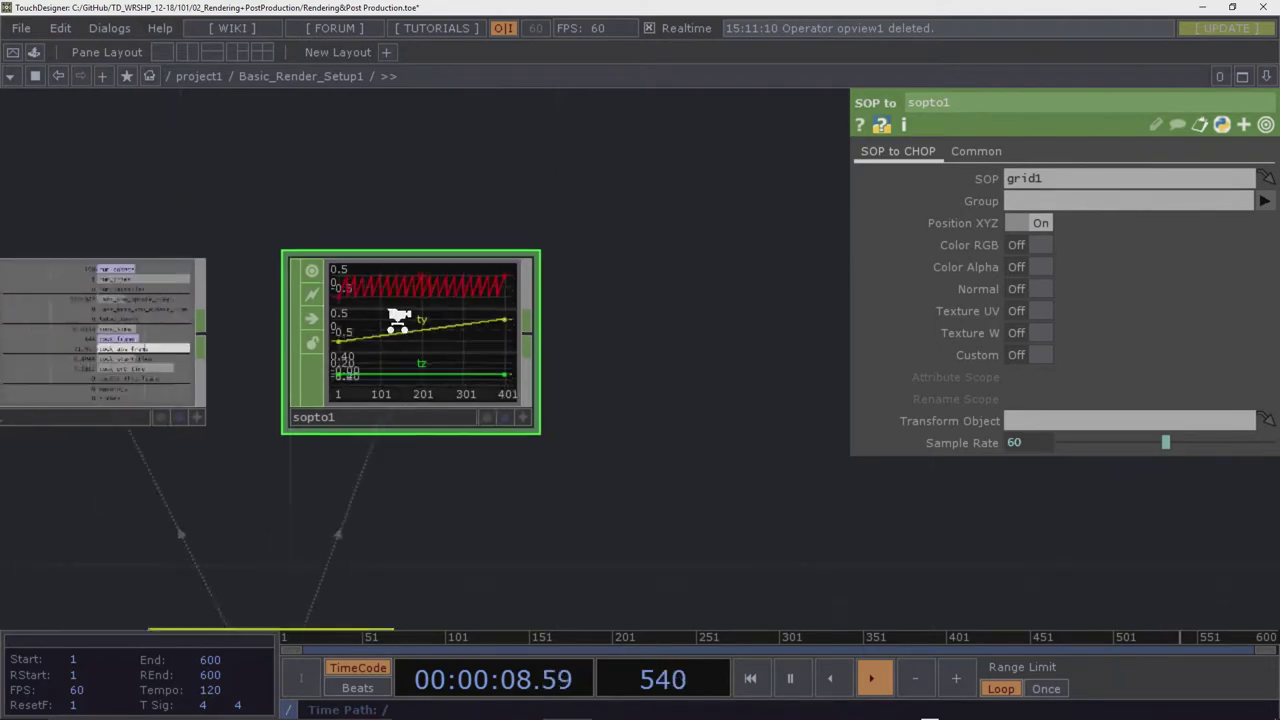
scroll(396, 316, "up", 5)
scroll(396, 316, "down", 3)
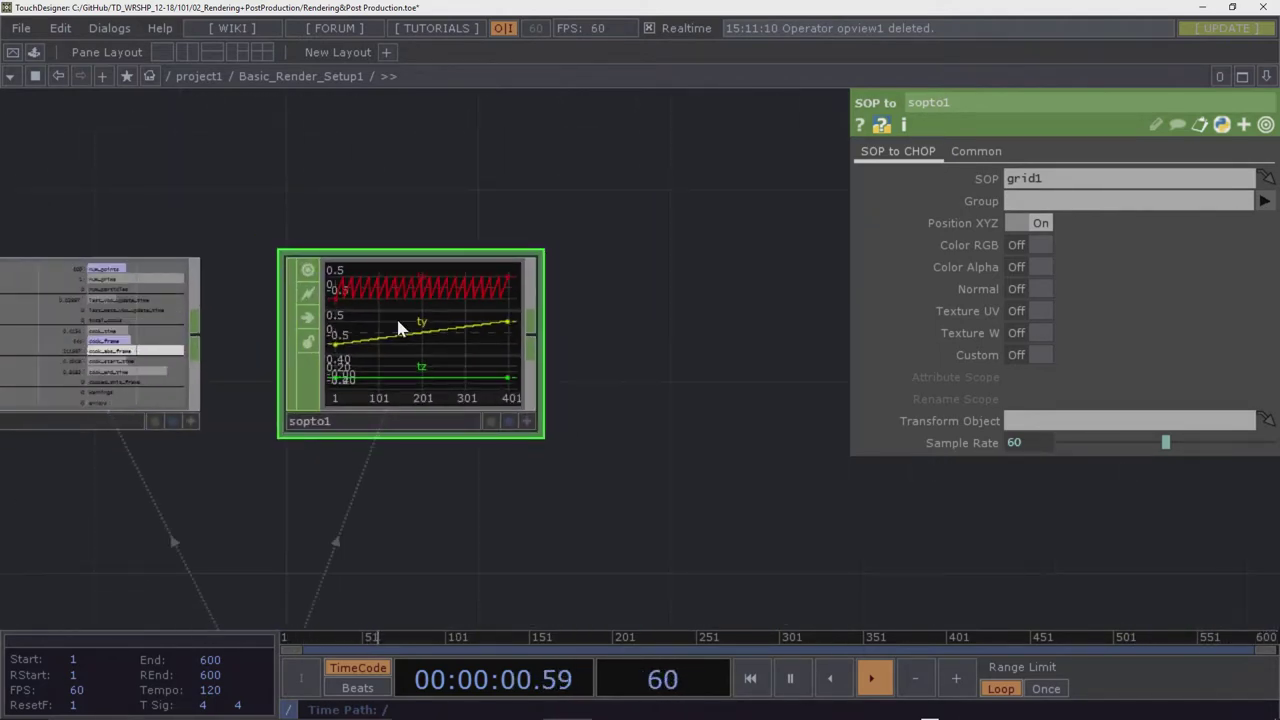
Compare the position channels in sopto1's viewer with the arrangement of points in grid1's viewer
left_click_drag(401, 199, 394, 221)
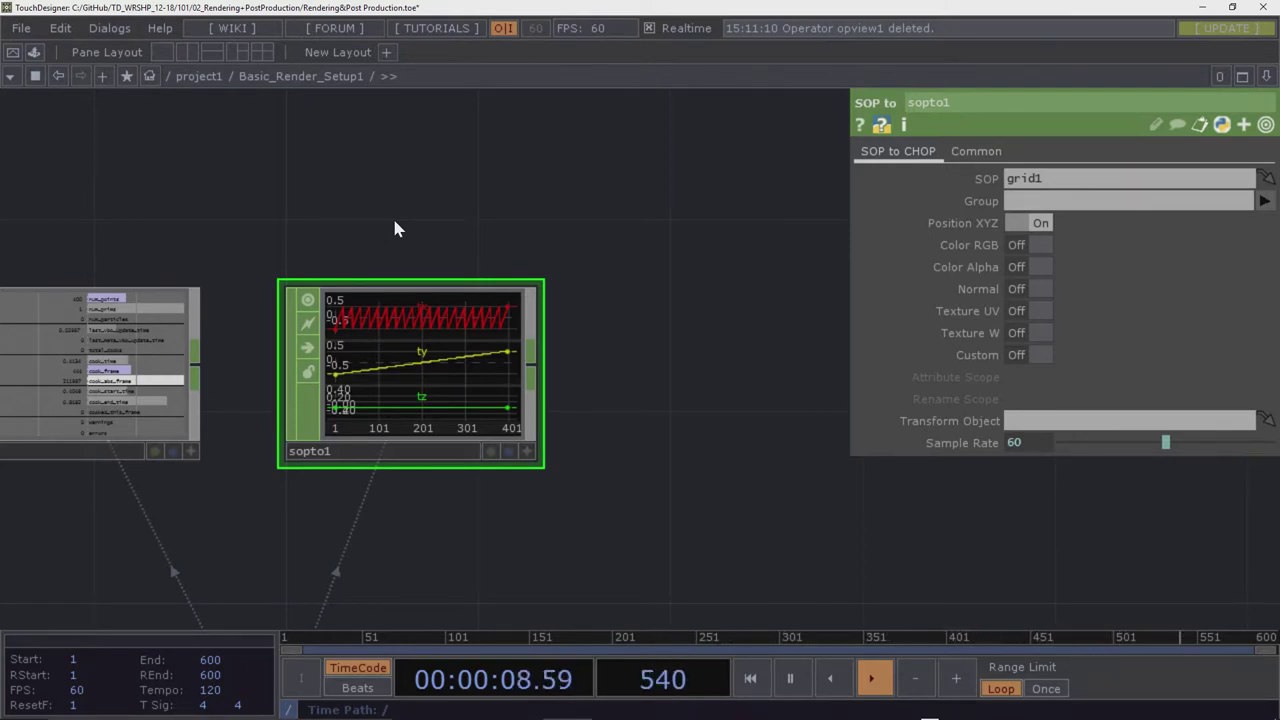
left_click_drag(443, 231, 438, 241)
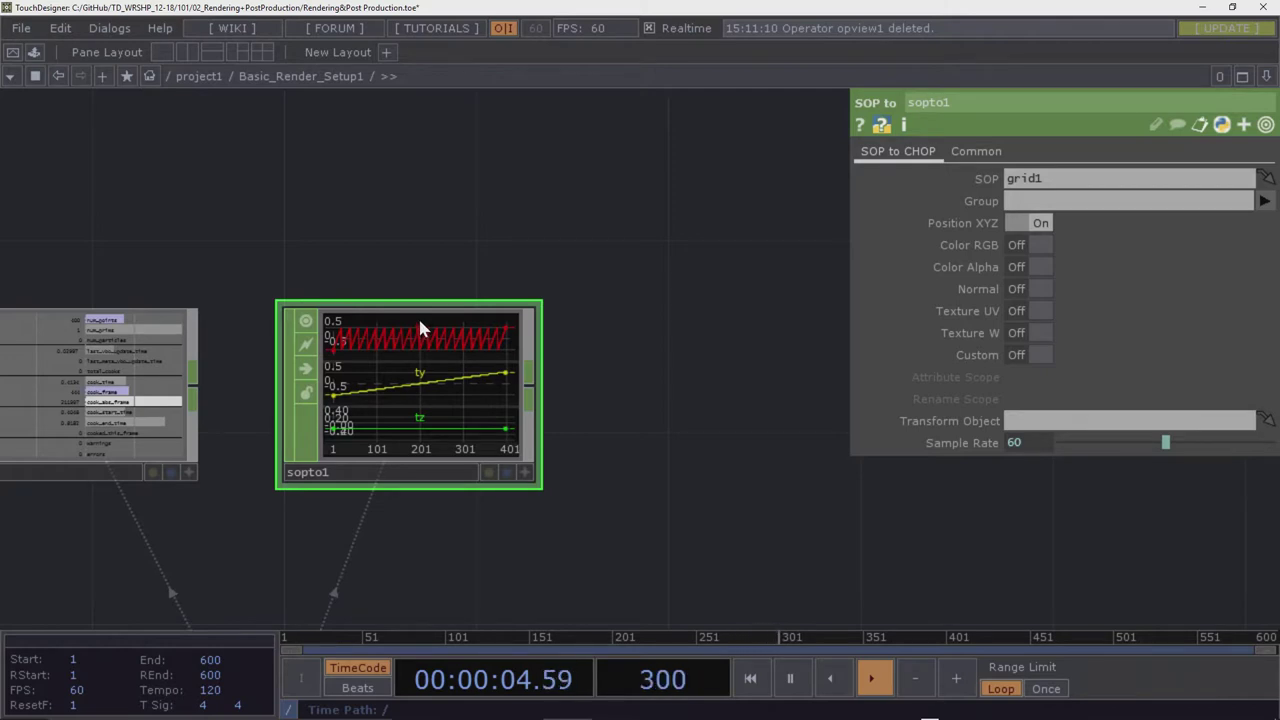
left_click_drag(407, 242, 469, 207)
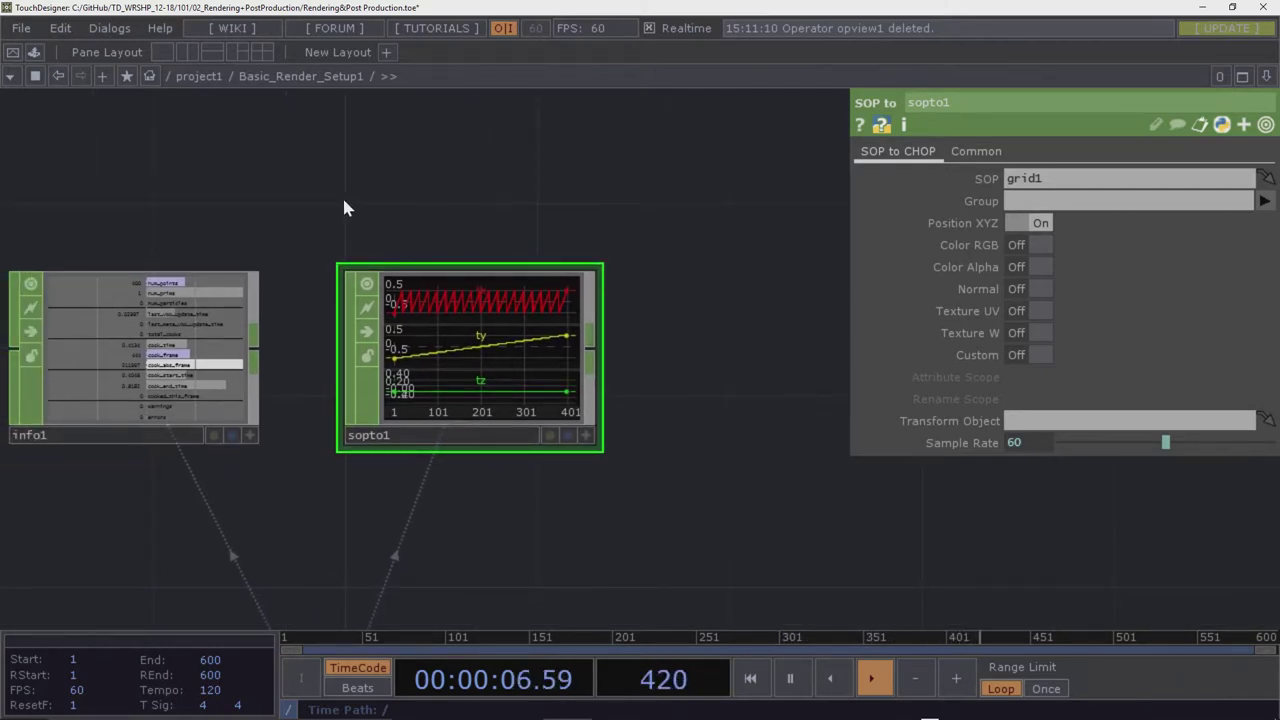
scroll(480, 170, "down", 5)
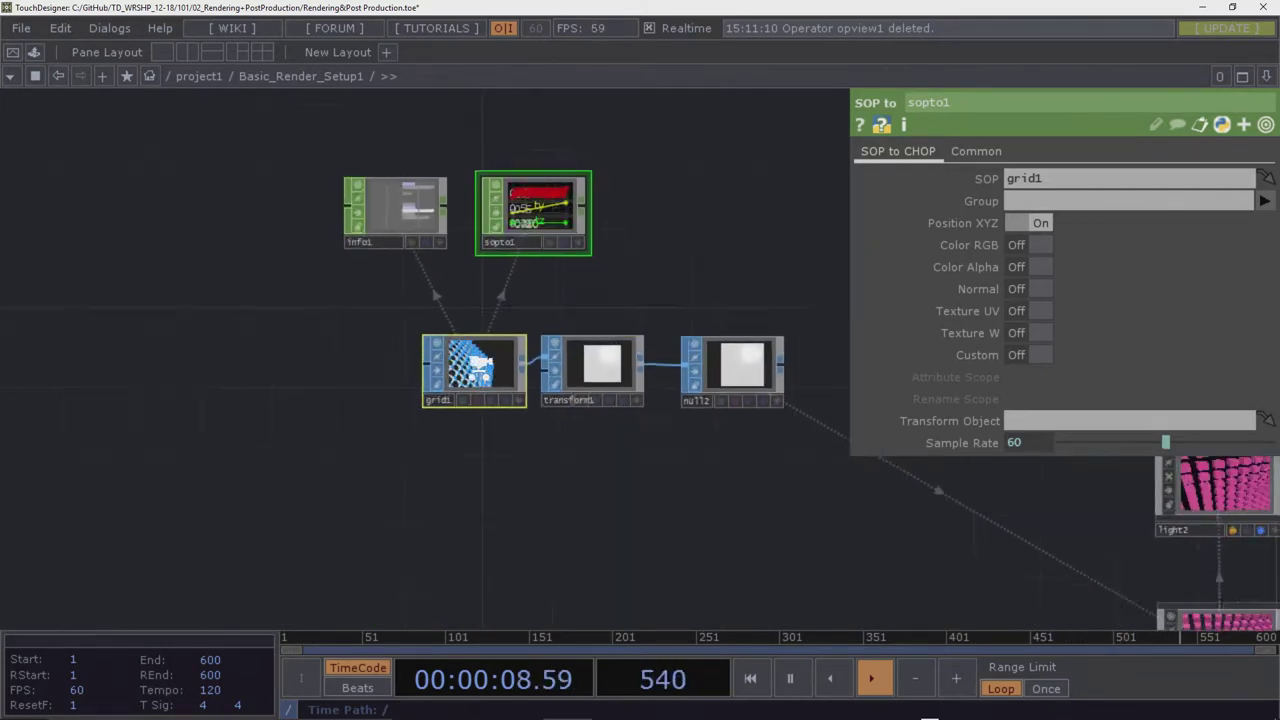
scroll(481, 373, "up", 5)
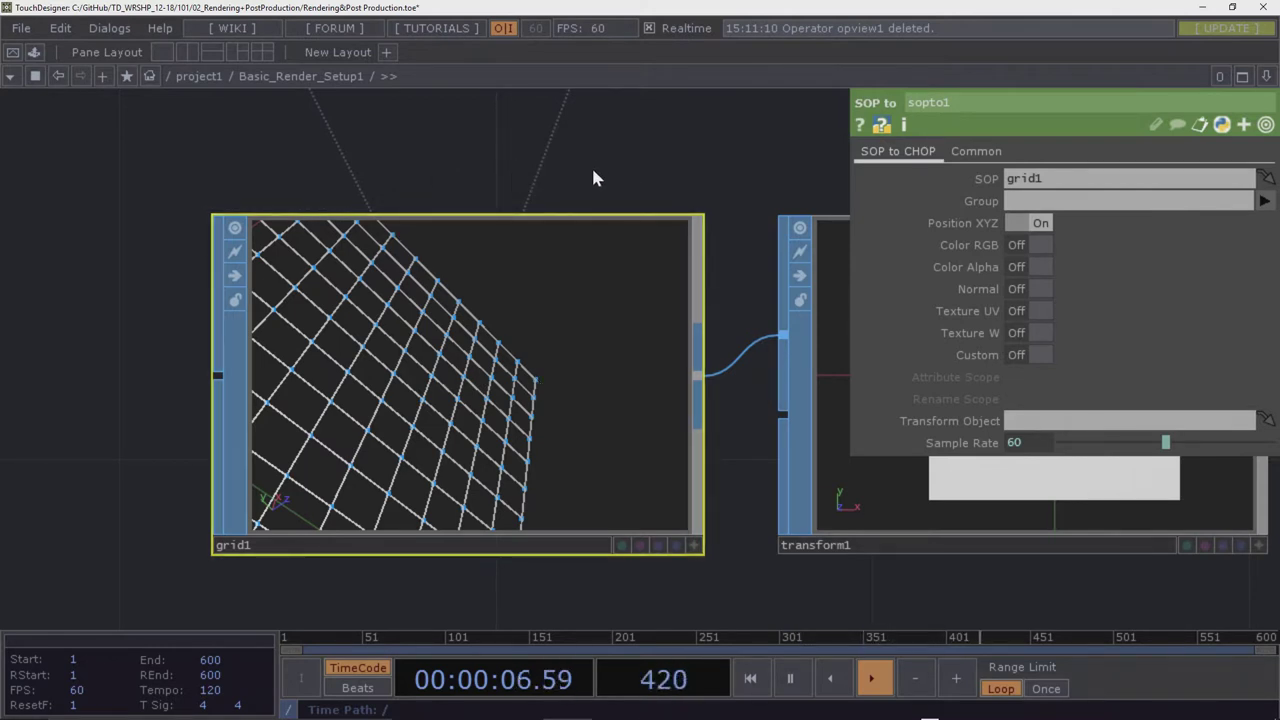
left_click_drag(563, 185, 434, 191)
scroll(435, 190, "down", 5)
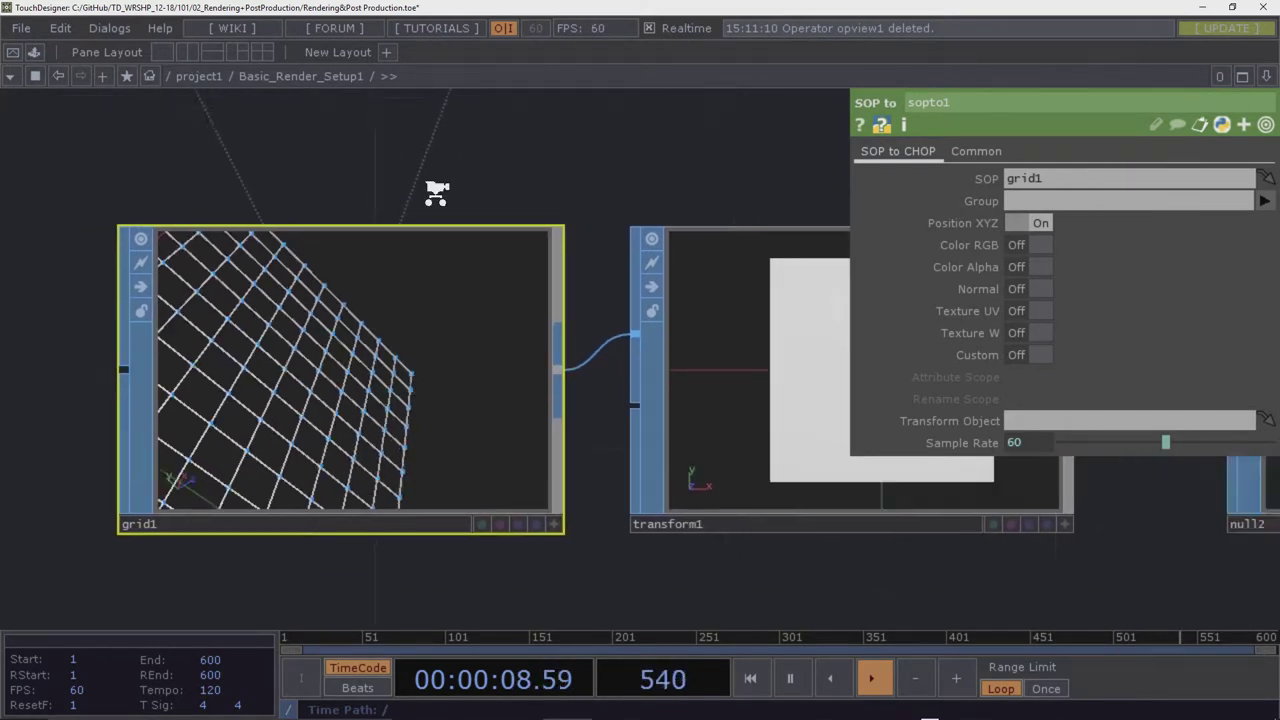
left_click_drag(497, 230, 494, 286)
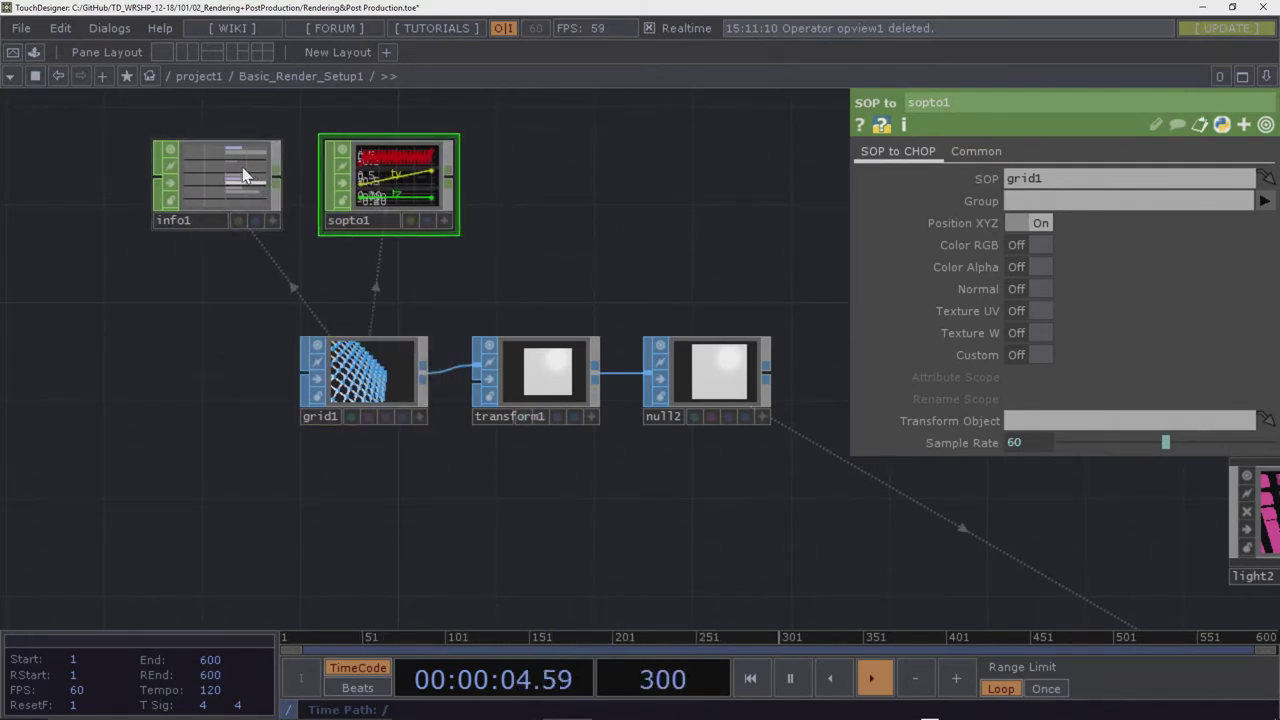
Move info1 outward and place sopto1 directly above grid1, close to the grid1 and transform1 row
left_click_drag(243, 171, 130, 161)
left_click_drag(378, 168, 358, 168)
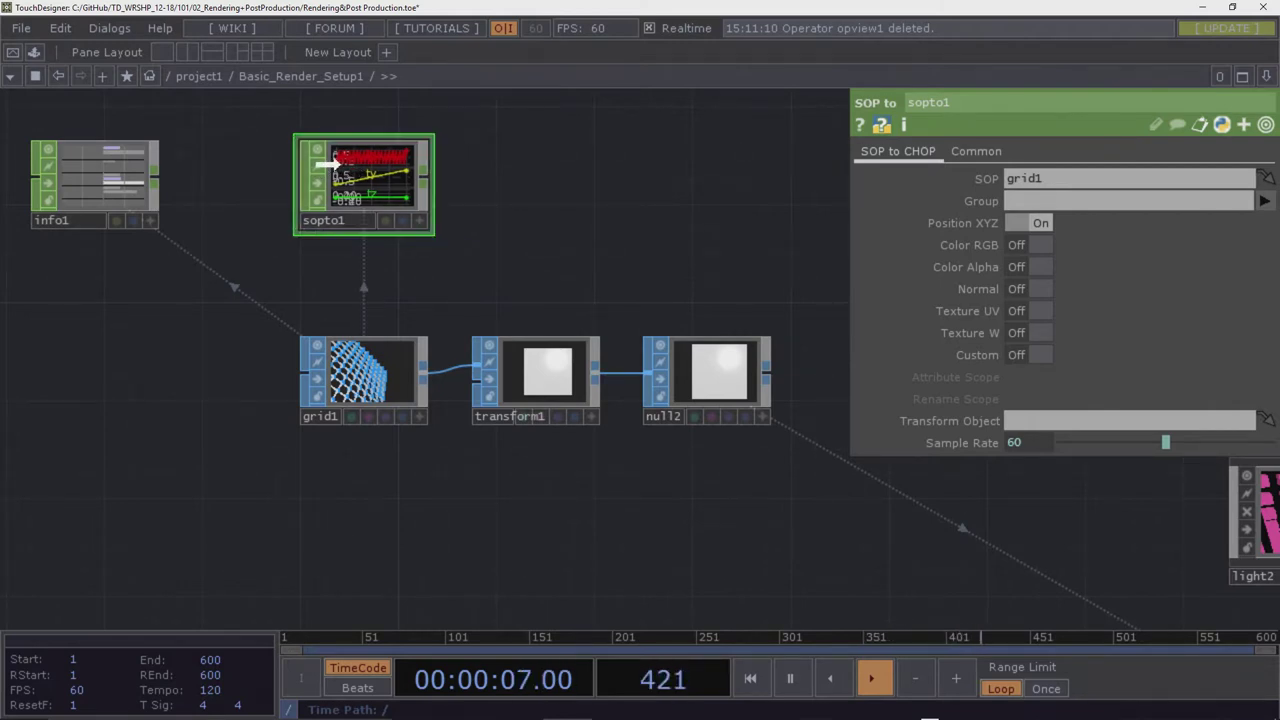
left_click_drag(510, 200, 508, 210)
scroll(340, 165, "up", 5)
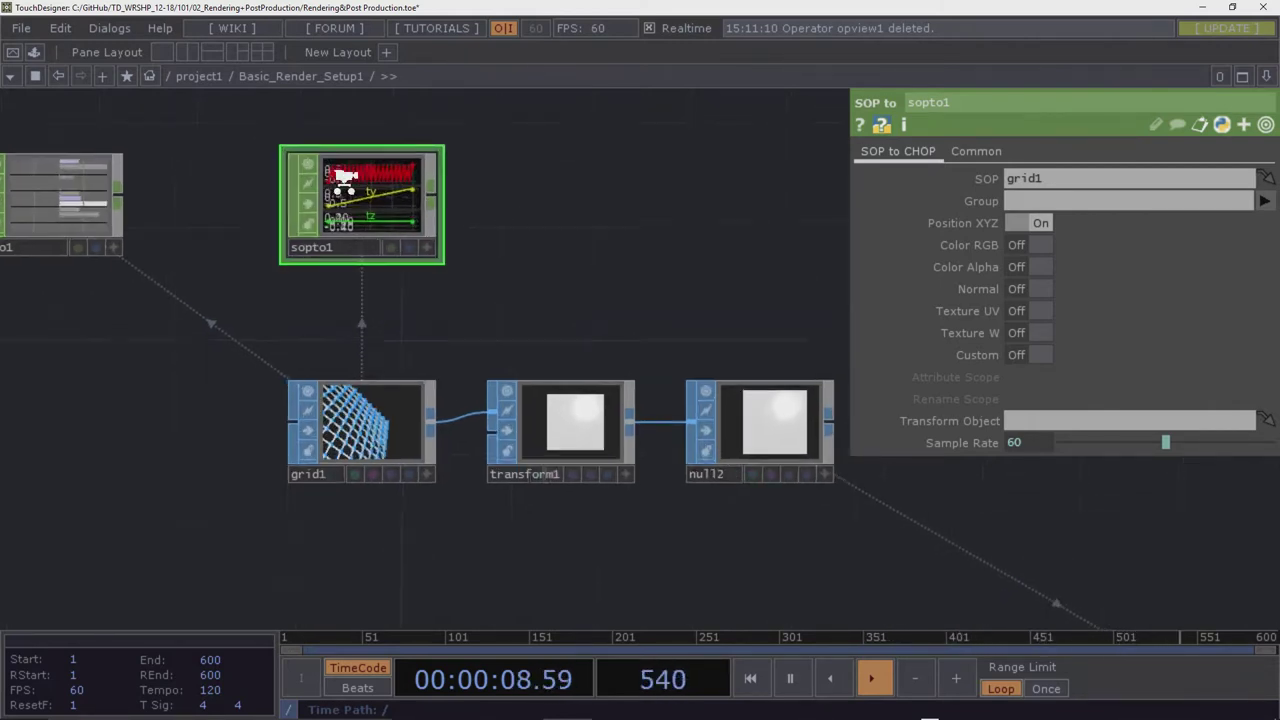
scroll(325, 178, "down", 2)
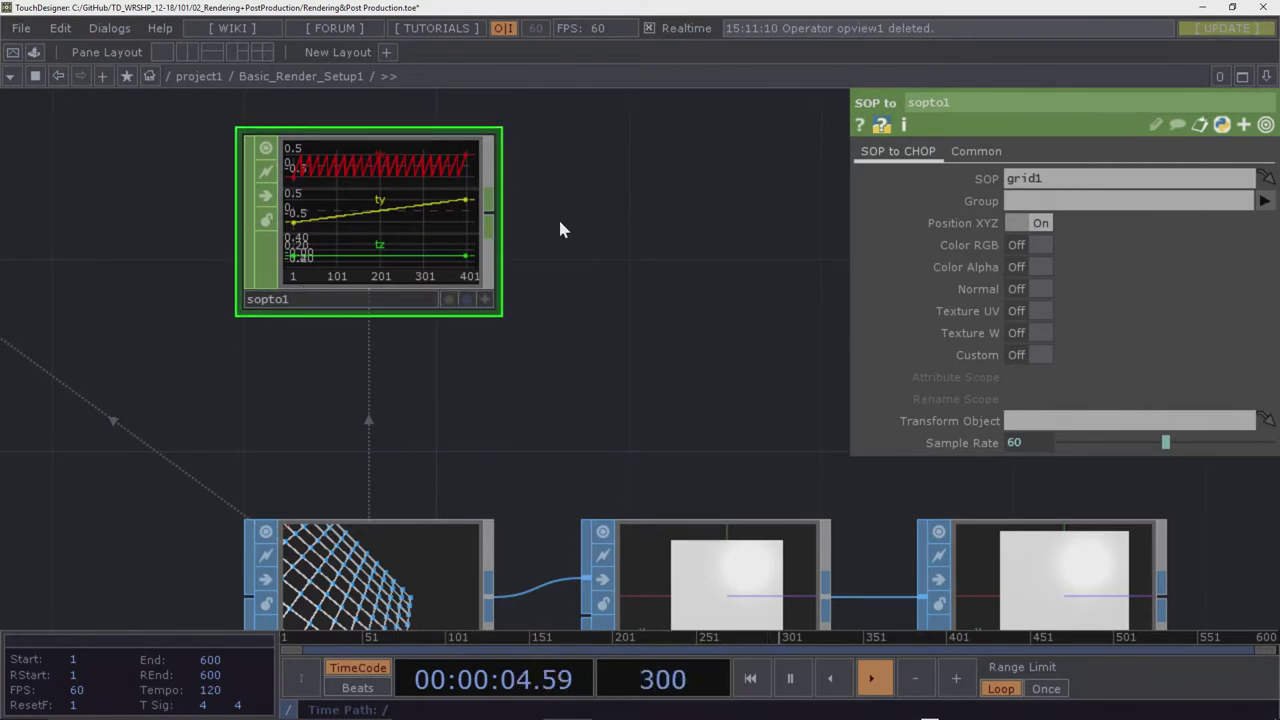
left_click_drag(558, 217, 551, 175)
left_click_drag(385, 168, 401, 323)
left_click_drag(606, 317, 556, 227)
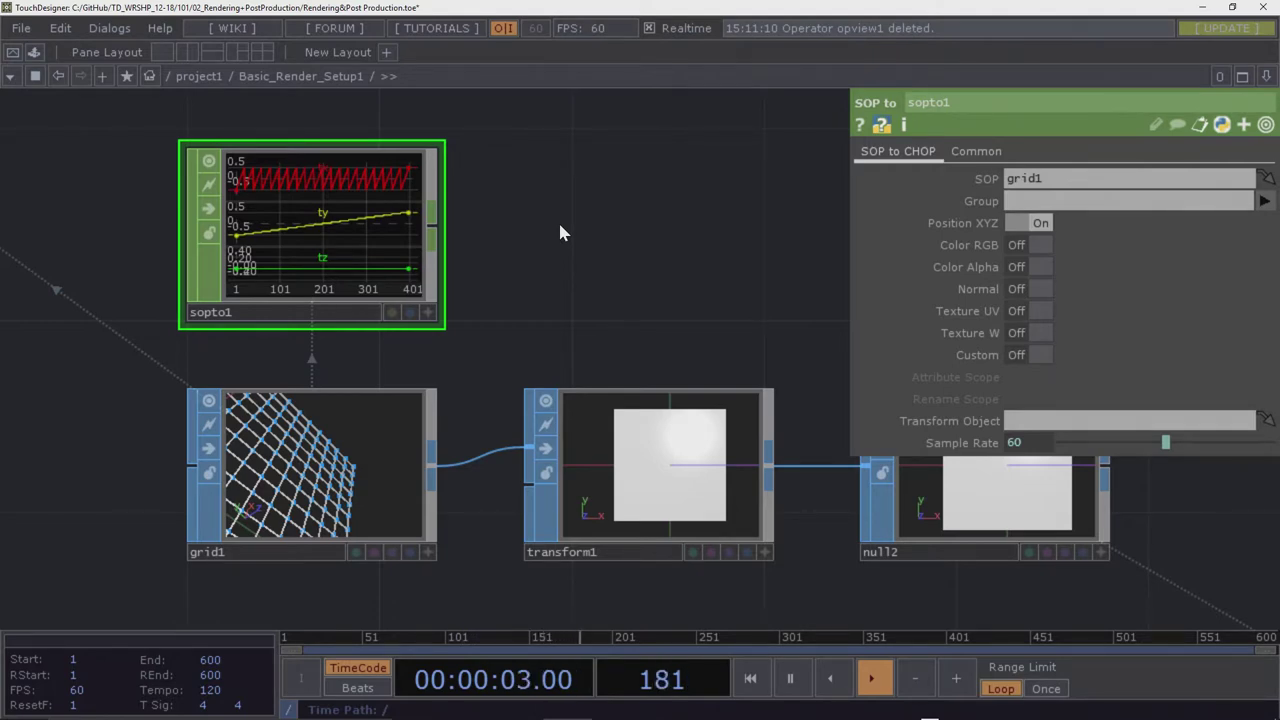
Move info1 level with sopto1 and compare its channels with sopto1's point samples
scroll(558, 220, "down", 5)
left_click_drag(190, 196, 262, 220)
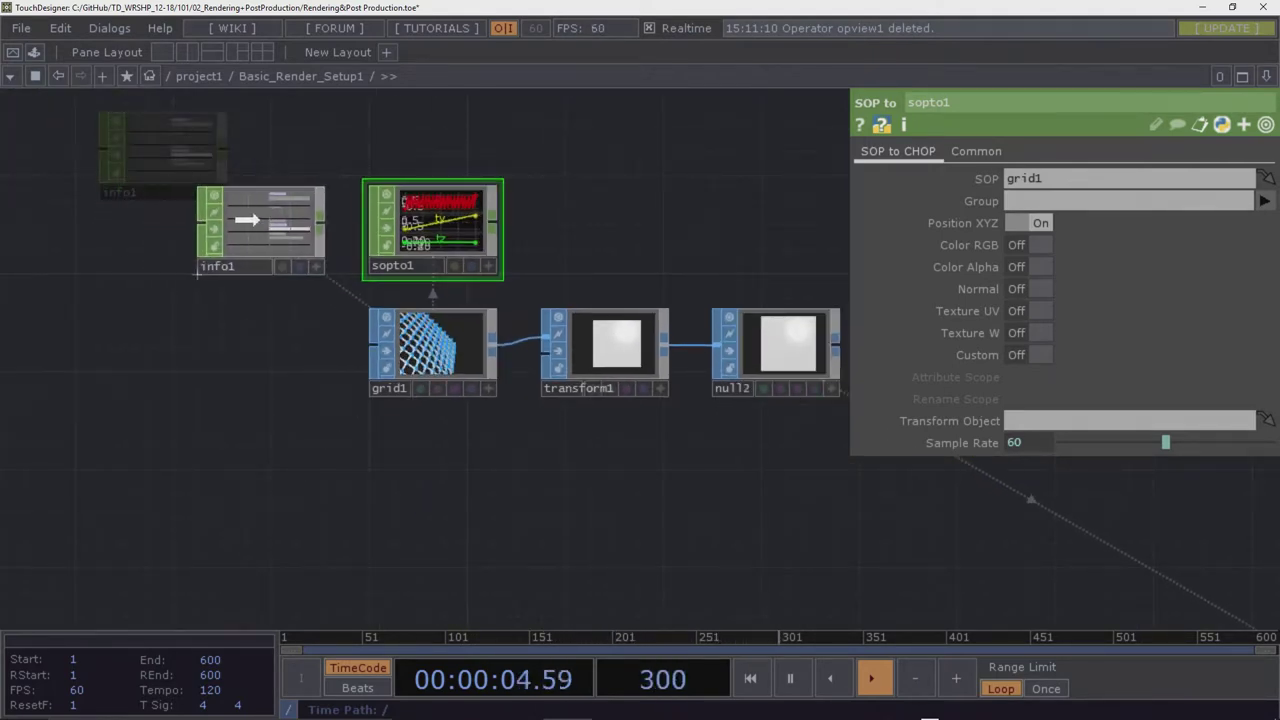
scroll(262, 220, "up", 3)
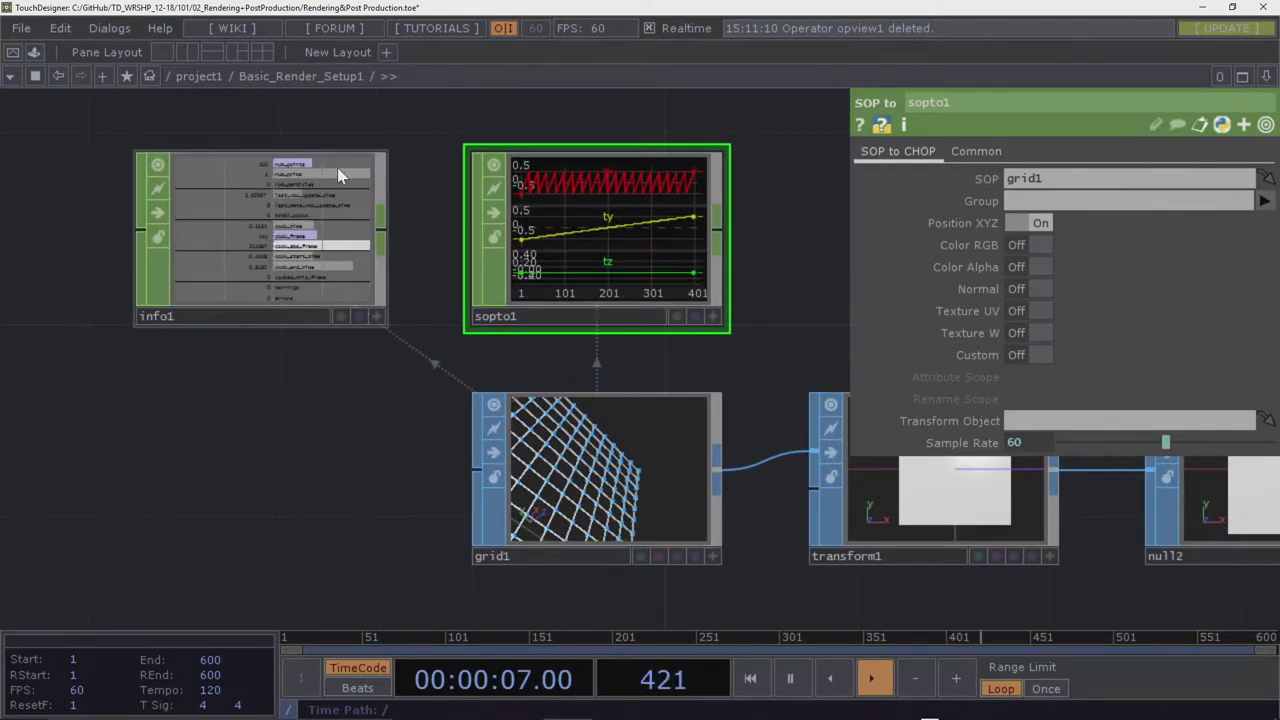
left_click_drag(447, 115, 397, 148)
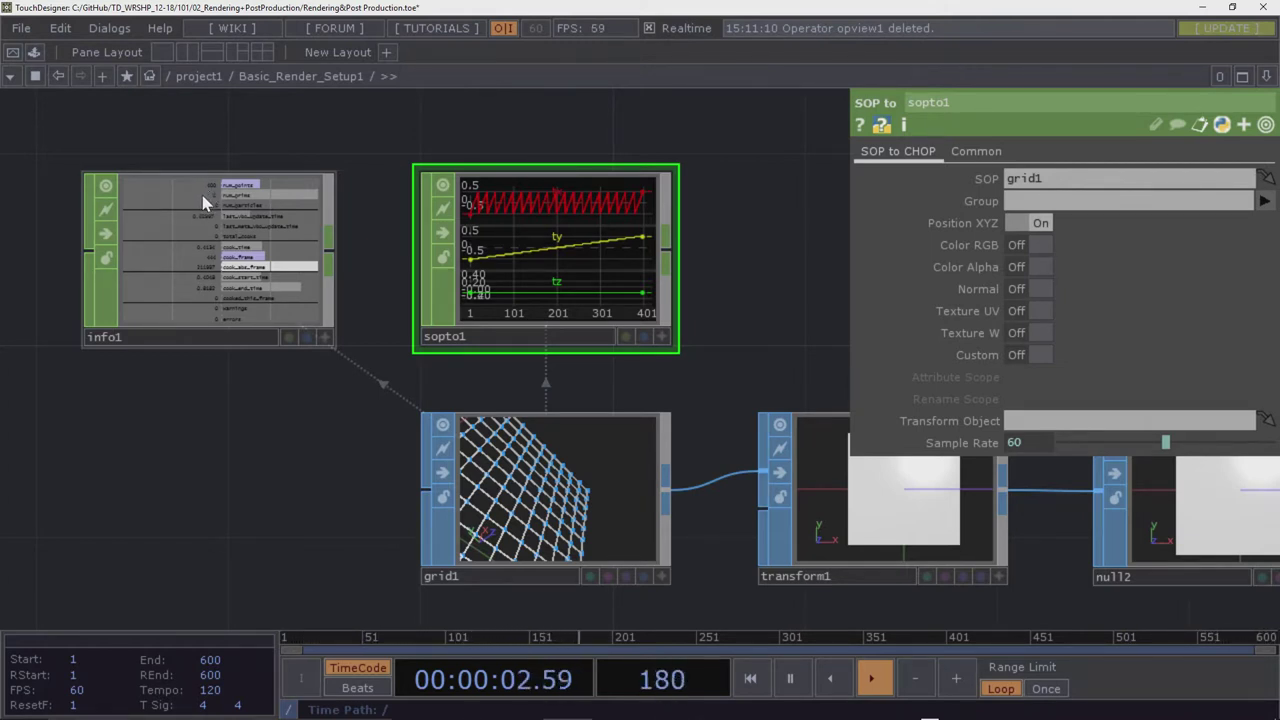
left_click_drag(753, 216, 712, 236)
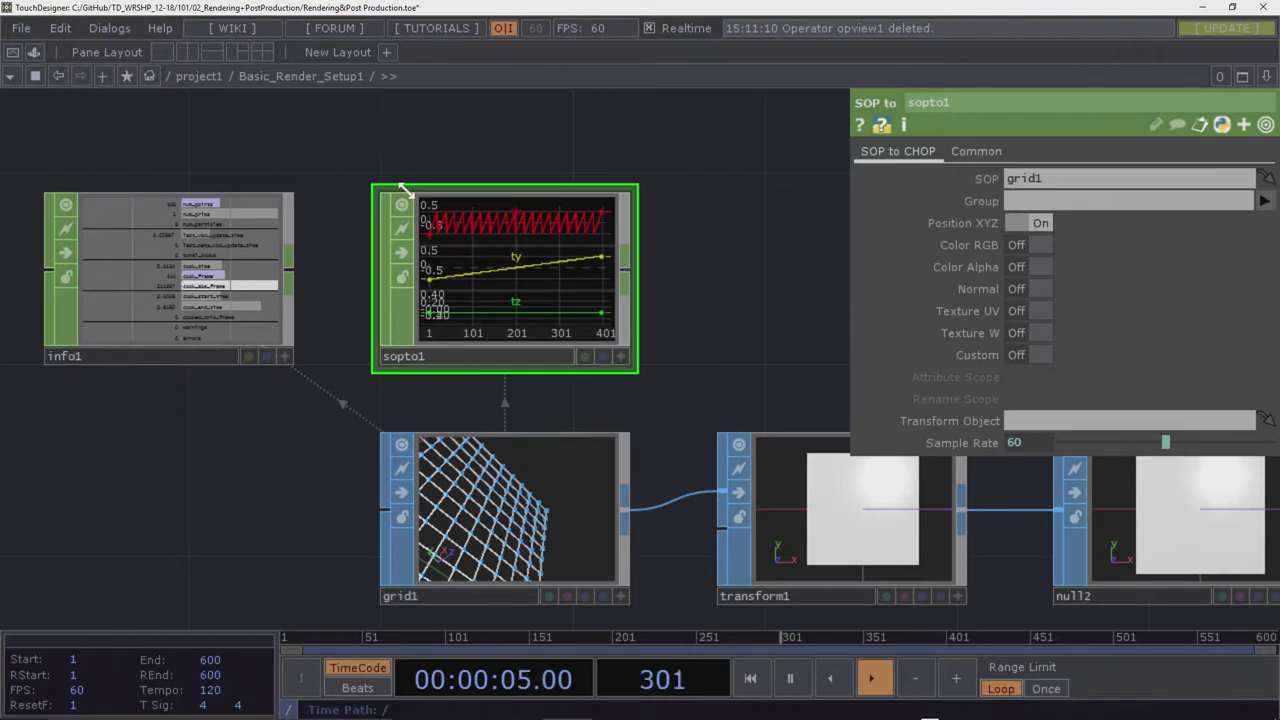
Create a Beat CHOP in the empty area above info1 and sopto1
left_click_drag(407, 153, 359, 305)
key("Tab")
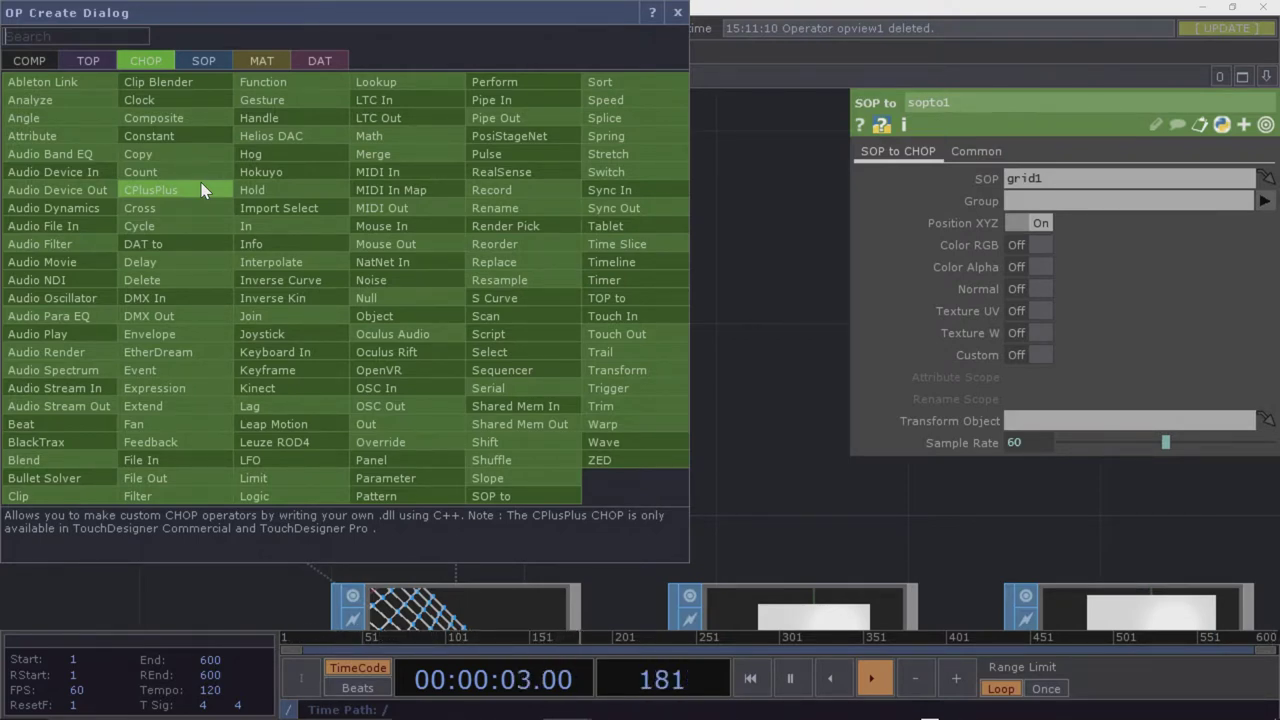
type("beat")
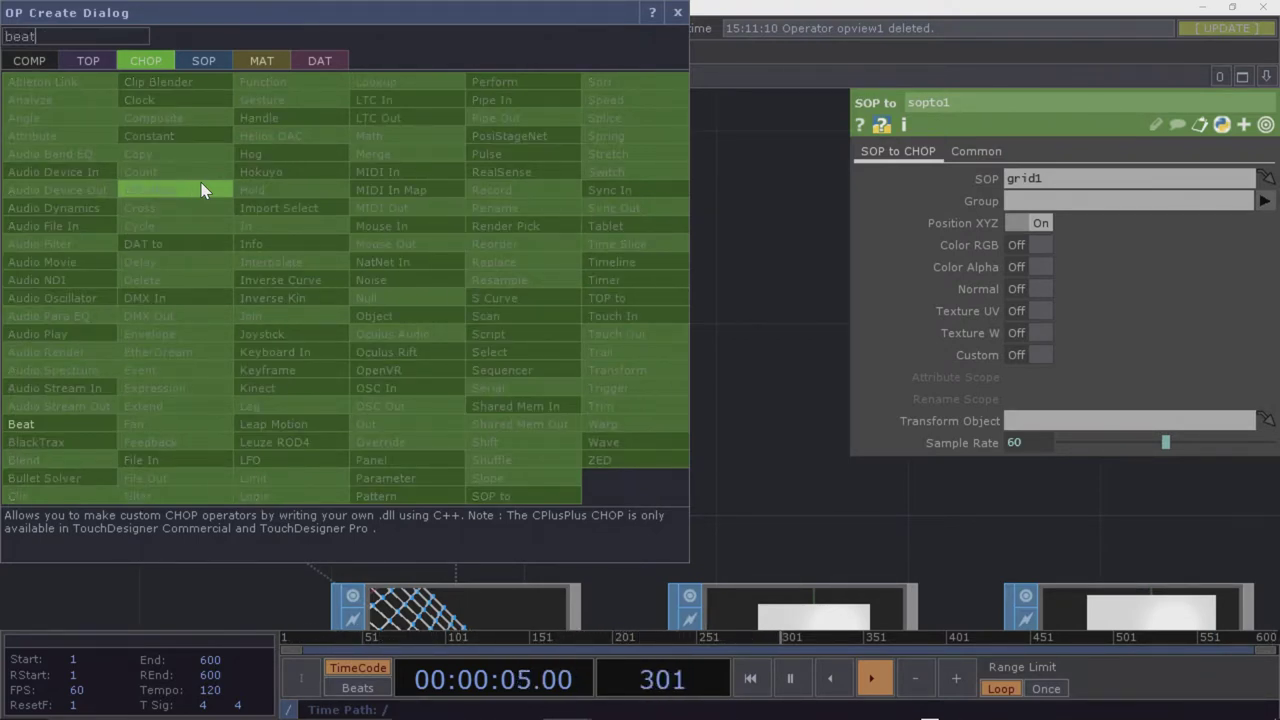
key("Return")
left_click(205, 190)
Feed beat1 into a Trail CHOP to graph its ramp channel over time, and delete both operators
left_click_drag(503, 246, 495, 321)
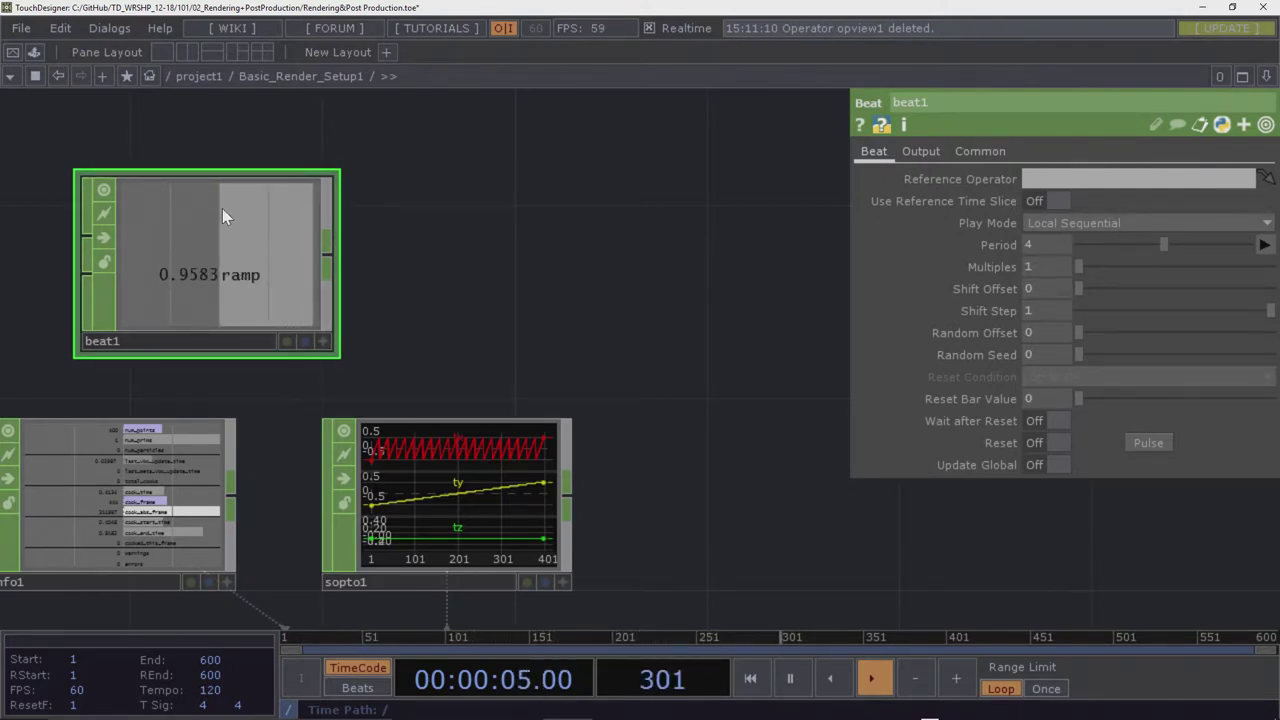
left_click(329, 245)
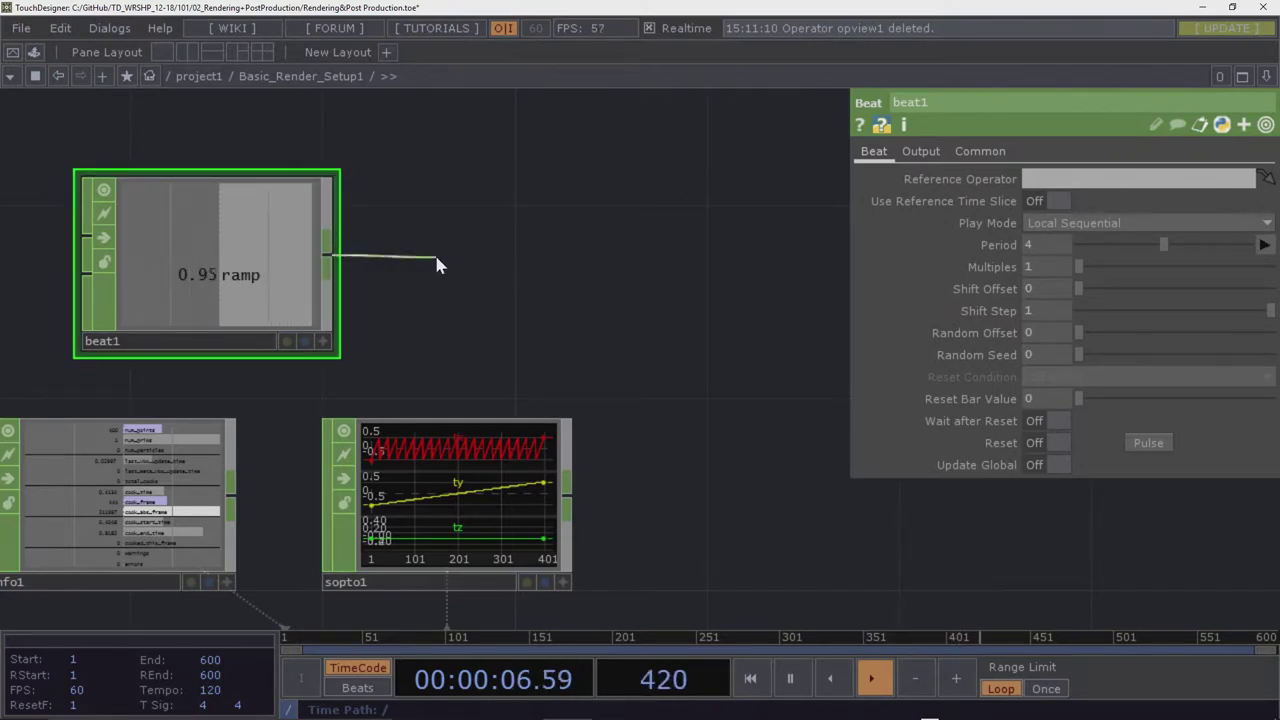
left_click(436, 263)
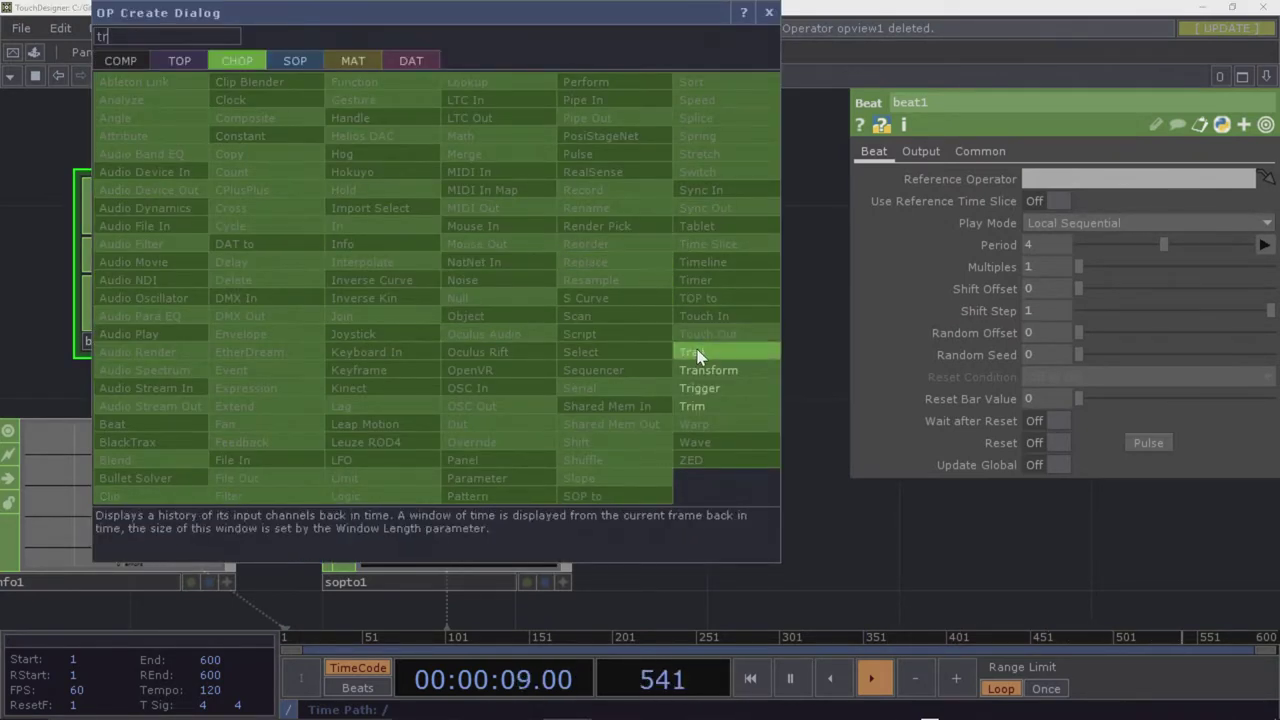
left_click(692, 352)
left_click(495, 273)
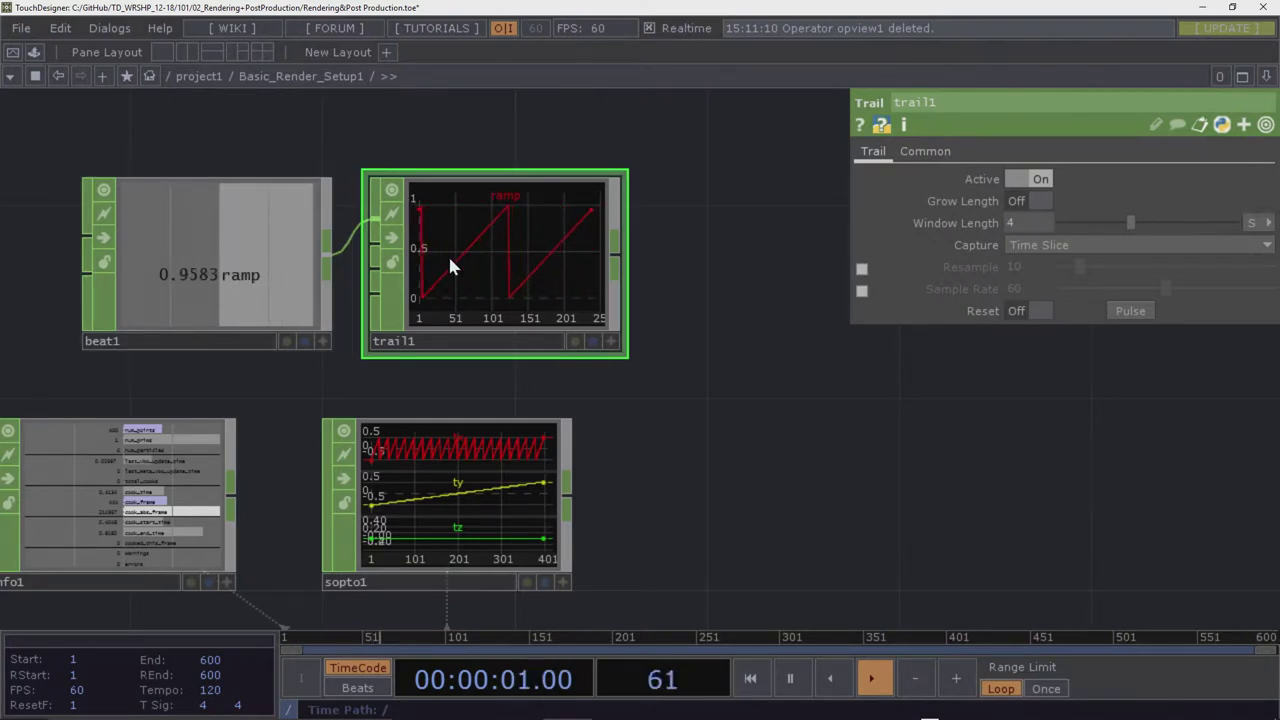
left_click_drag(672, 158, 280, 275)
key("Delete")
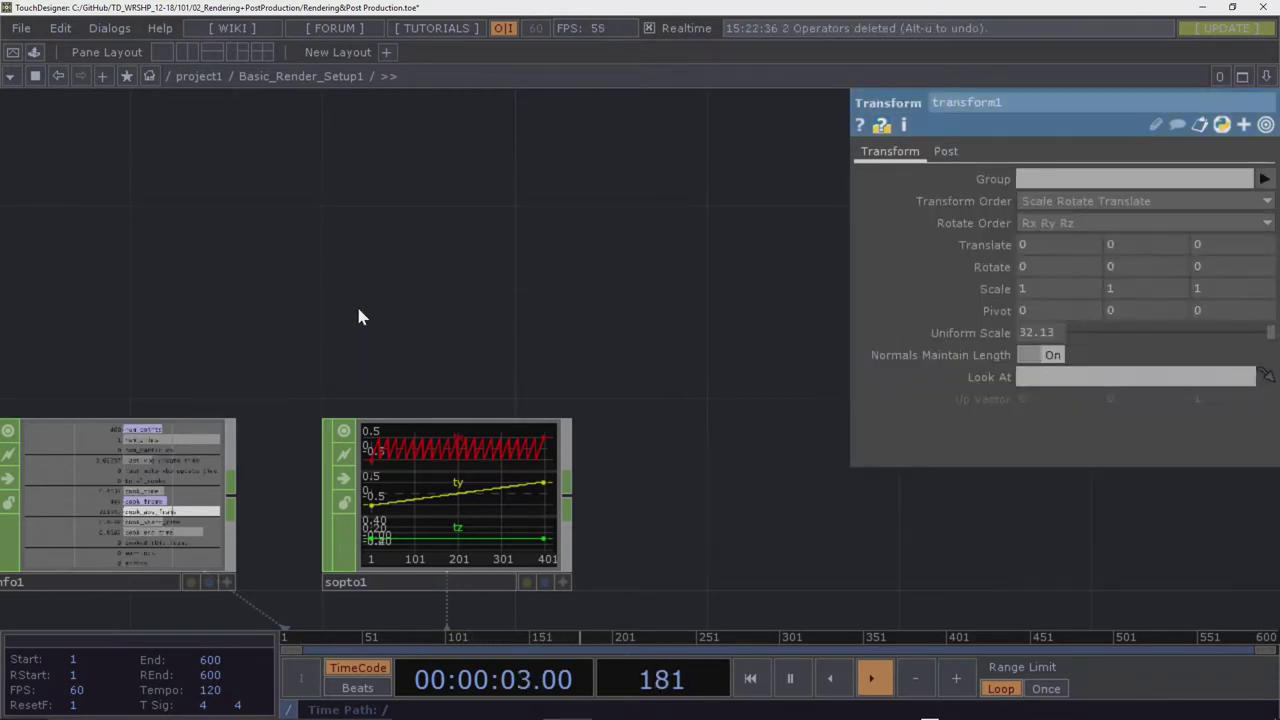
Shift info1 and sopto1 away from above grid1 and raise sopto1 higher to free space for another operator
scroll(420, 323, "down", 5)
left_click_drag(550, 360, 494, 349)
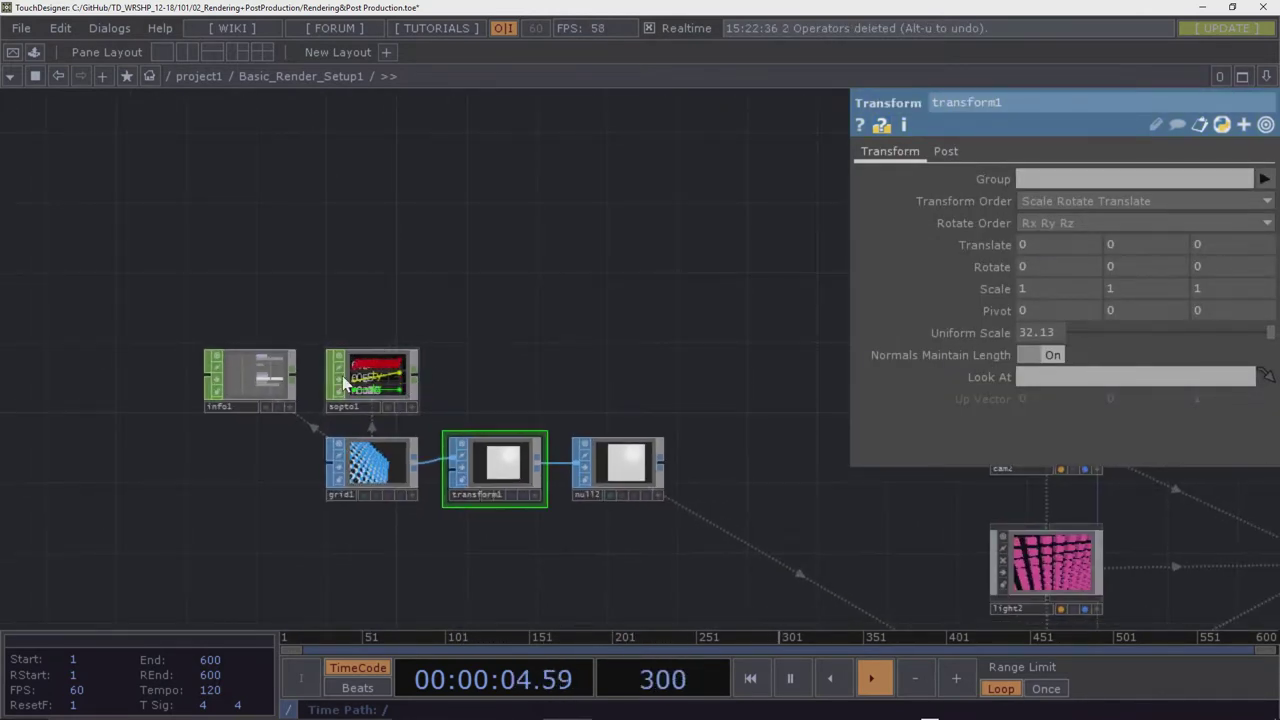
left_click_drag(306, 366, 248, 378)
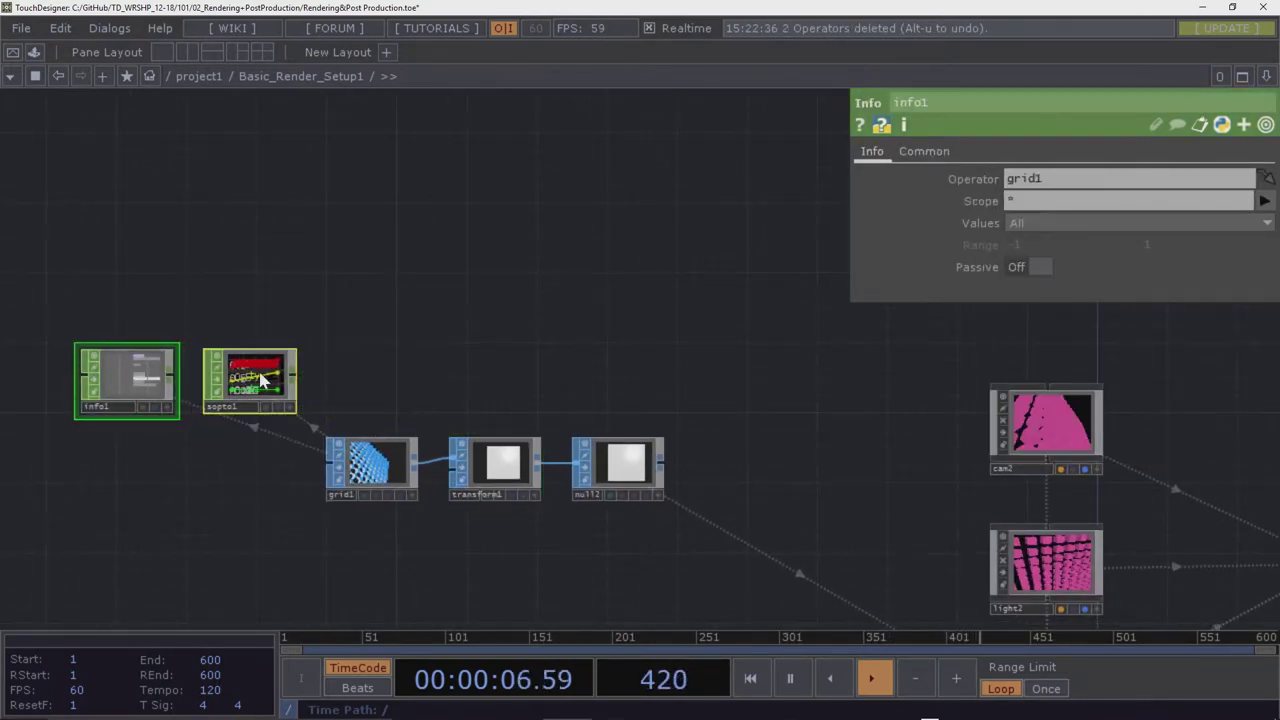
left_click(365, 360)
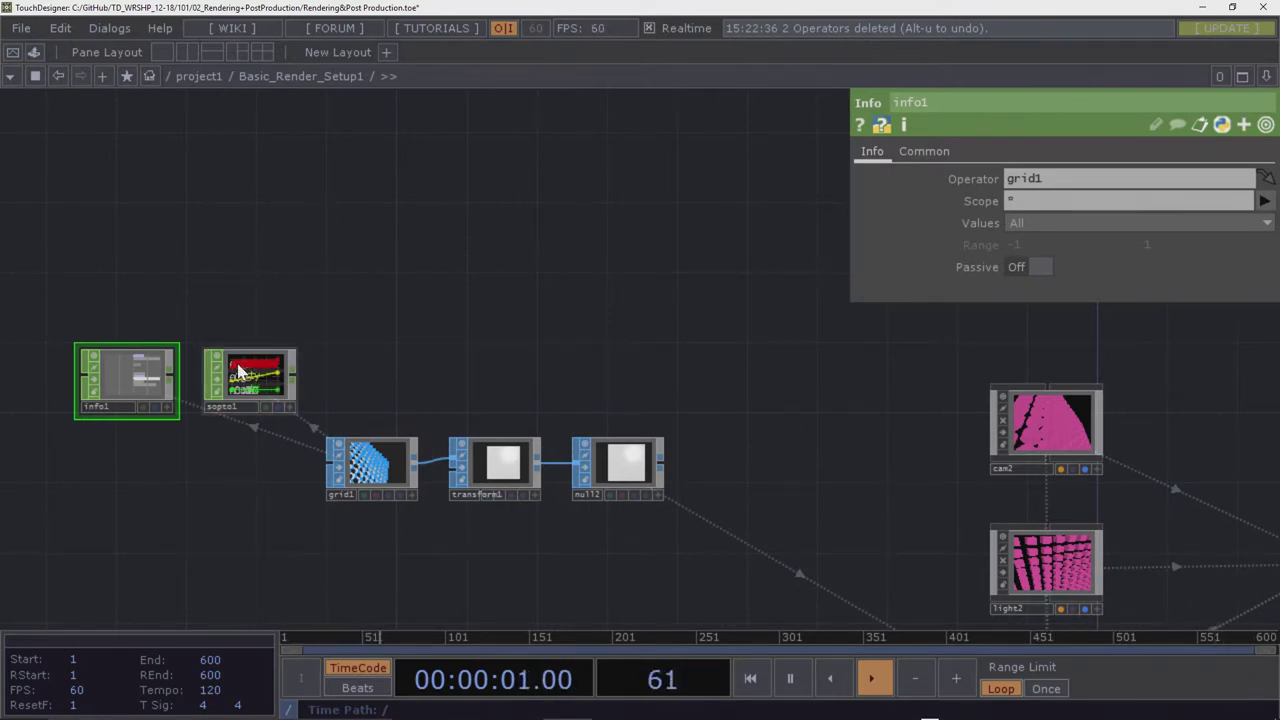
left_click_drag(256, 382, 256, 277)
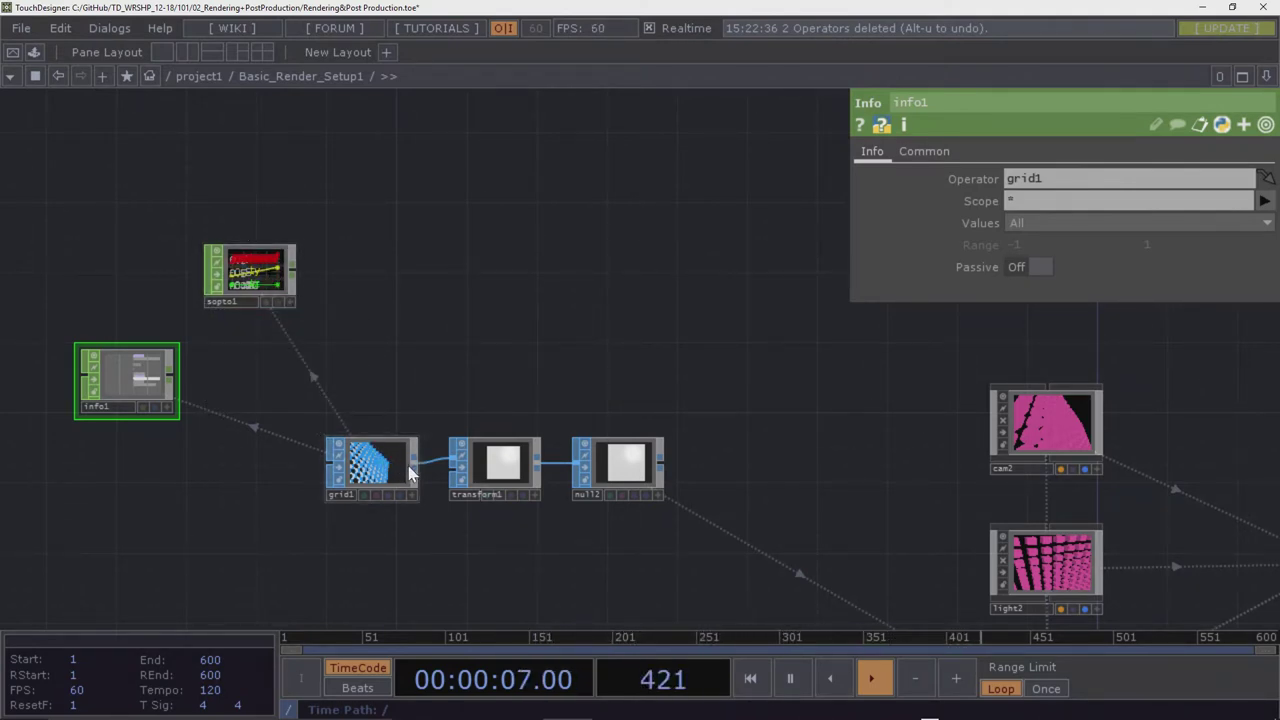
Create a SOP to DAT from grid1's output and place it beside sopto1
left_click_drag(417, 463, 442, 289)
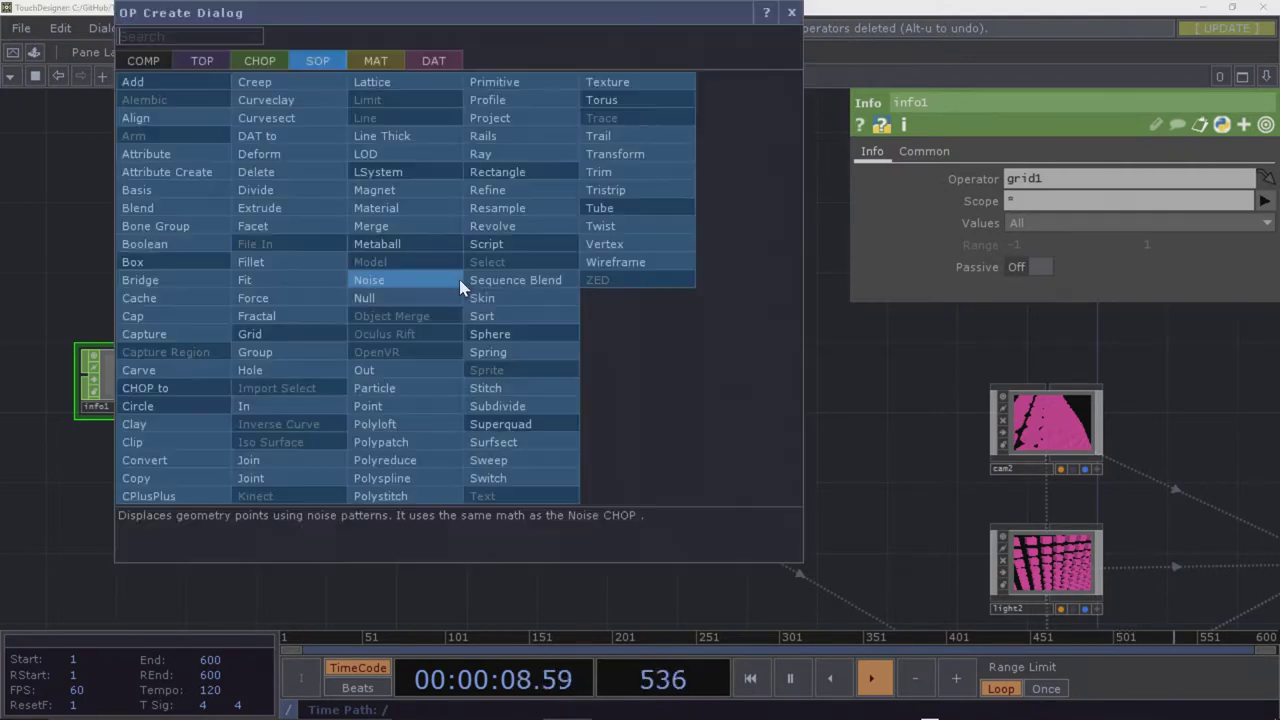
left_click(433, 61)
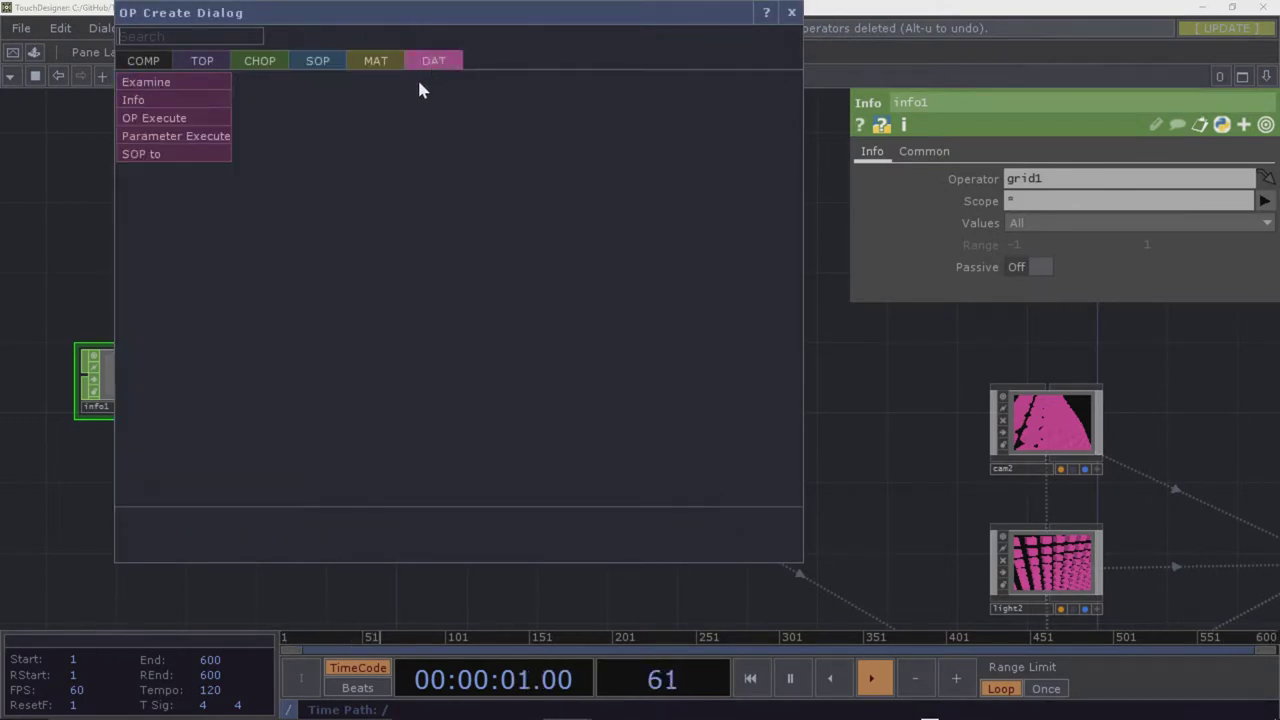
left_click(200, 155)
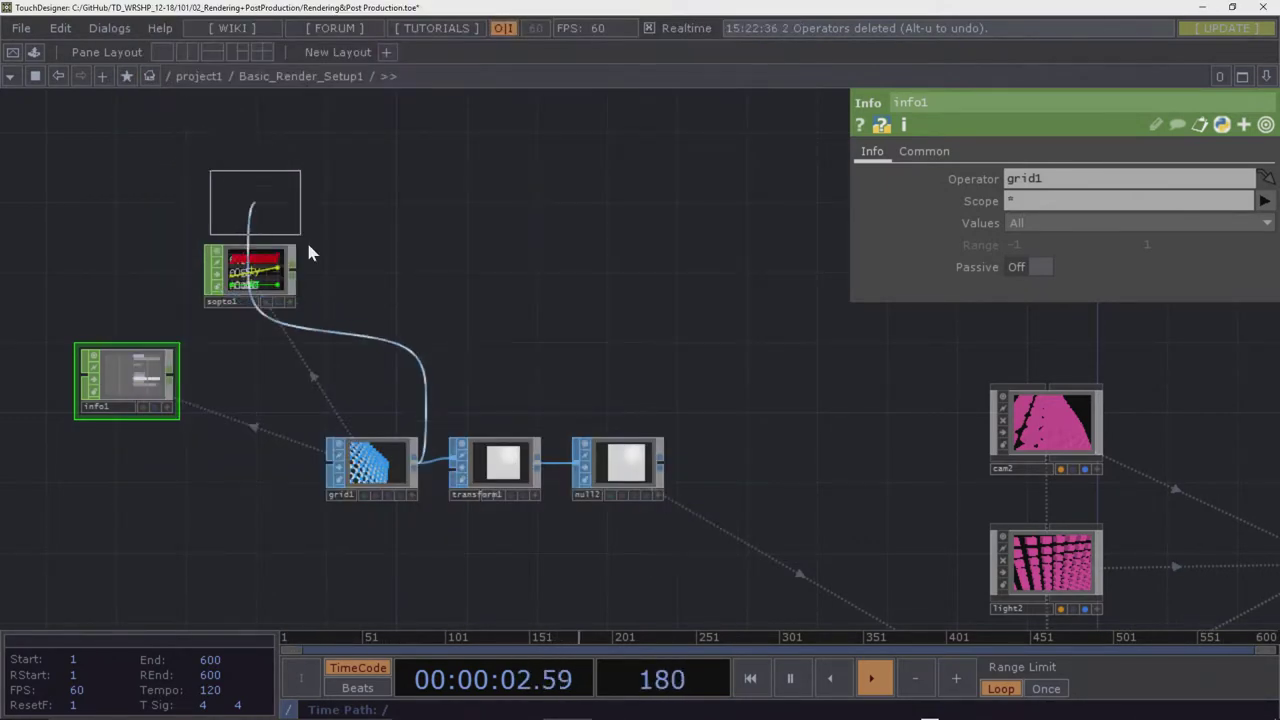
left_click(408, 271)
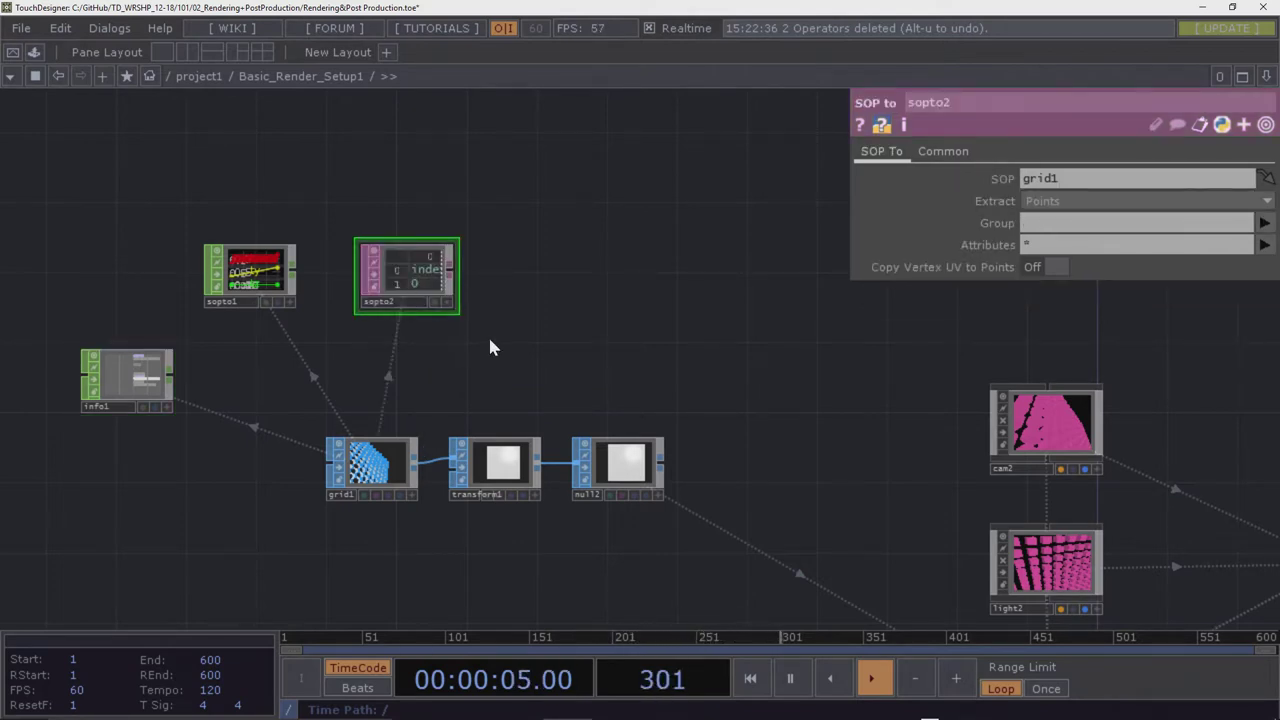
Examine the index, P position and N normal columns of grid1's points in sopto2's table
scroll(463, 266, "up", 6)
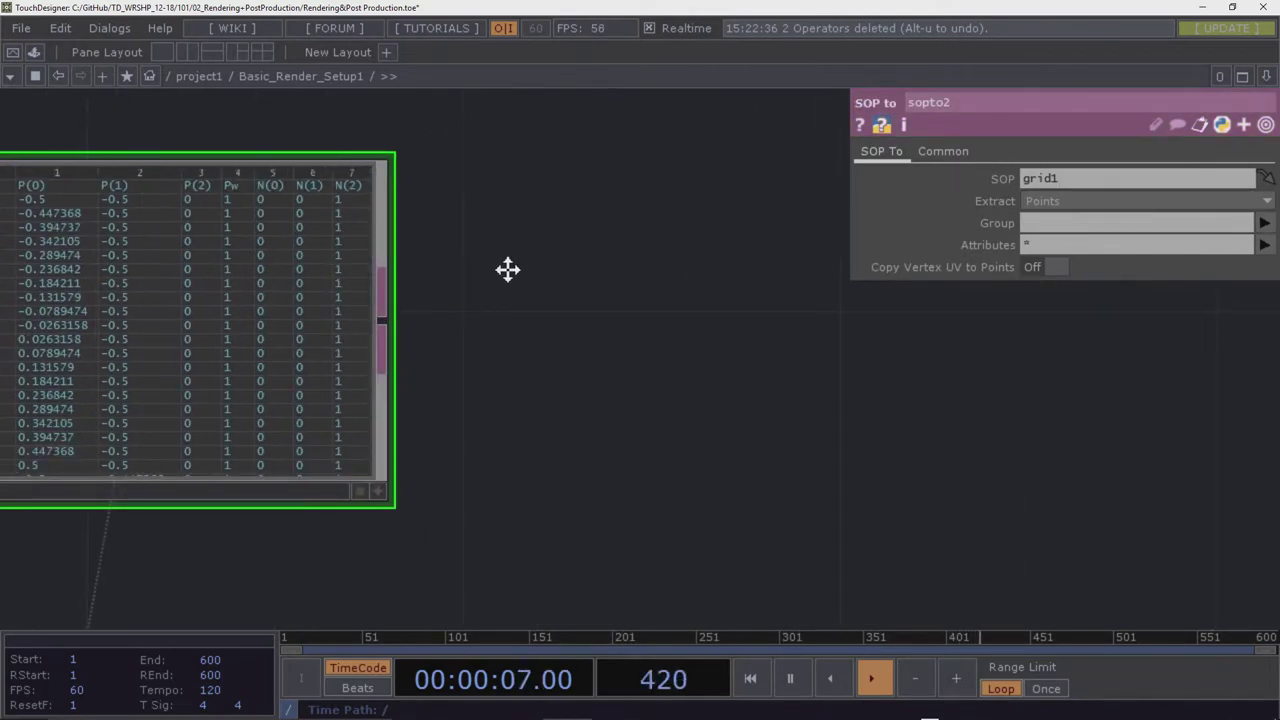
left_click_drag(508, 269, 663, 309)
scroll(466, 394, "up", 4)
scroll(386, 329, "down", 1)
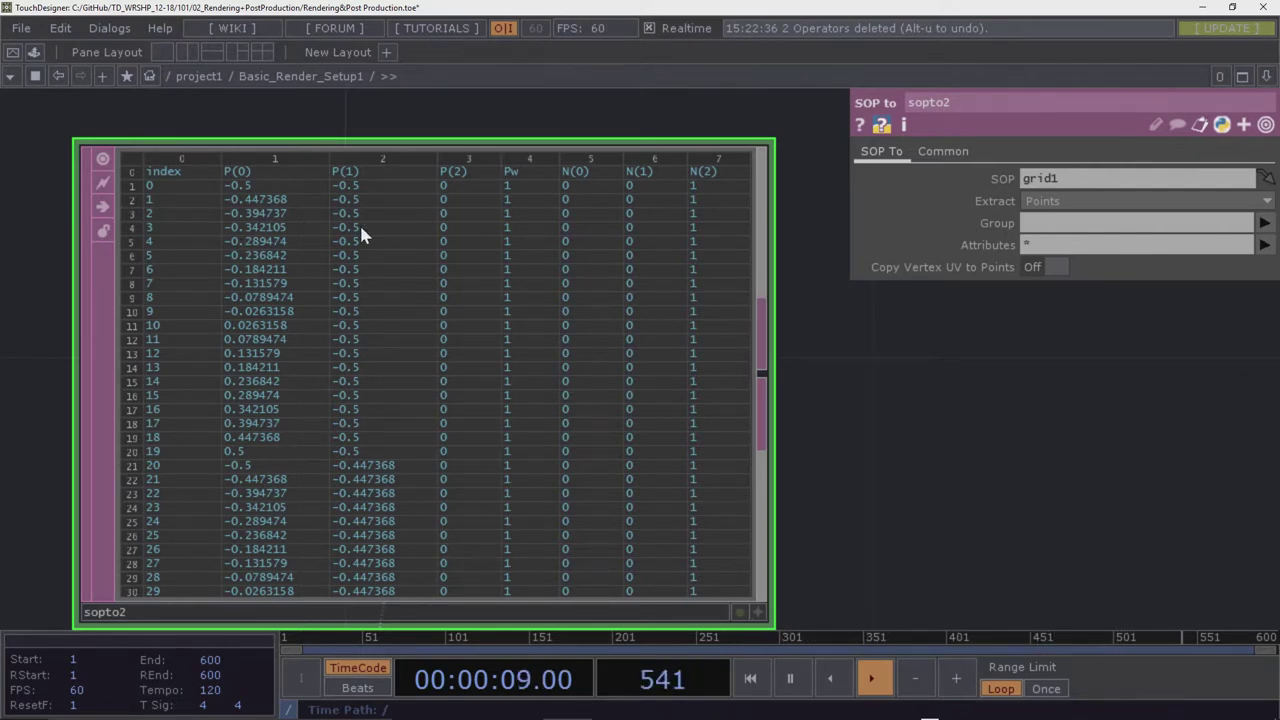
scroll(362, 232, "down", 6)
scroll(449, 294, "up", 8)
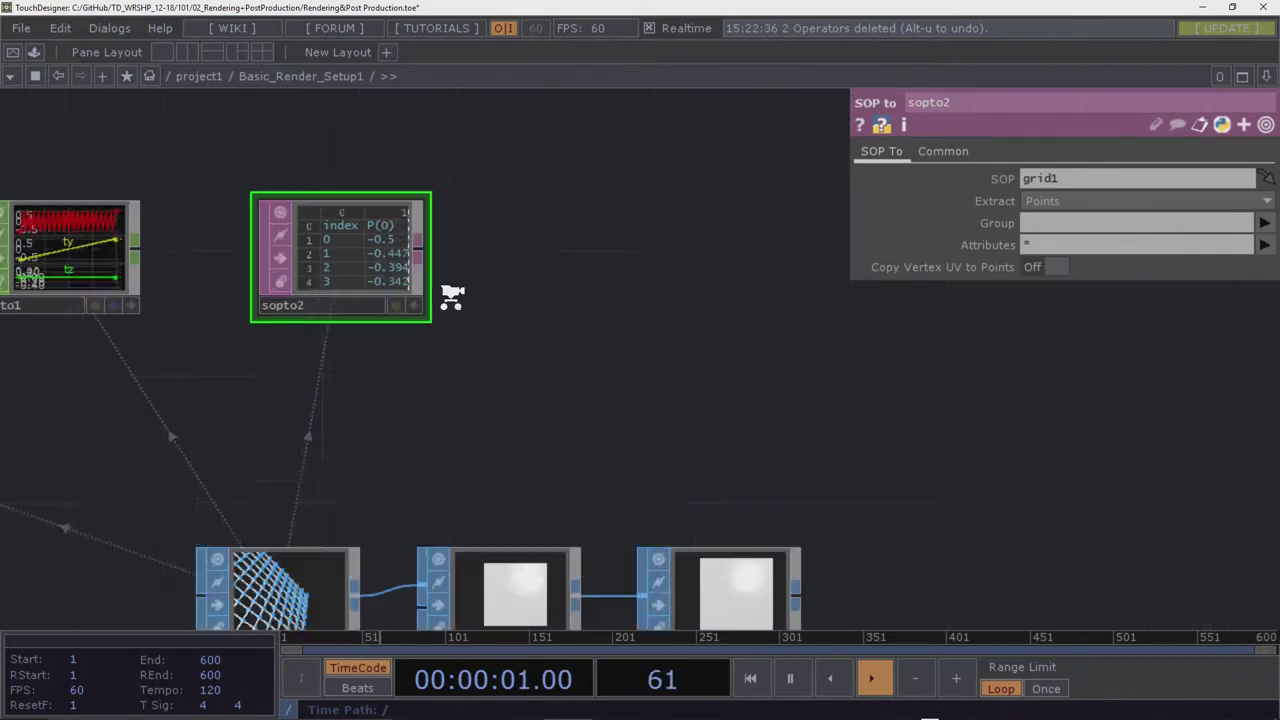
scroll(1030, 510, "down", 8)
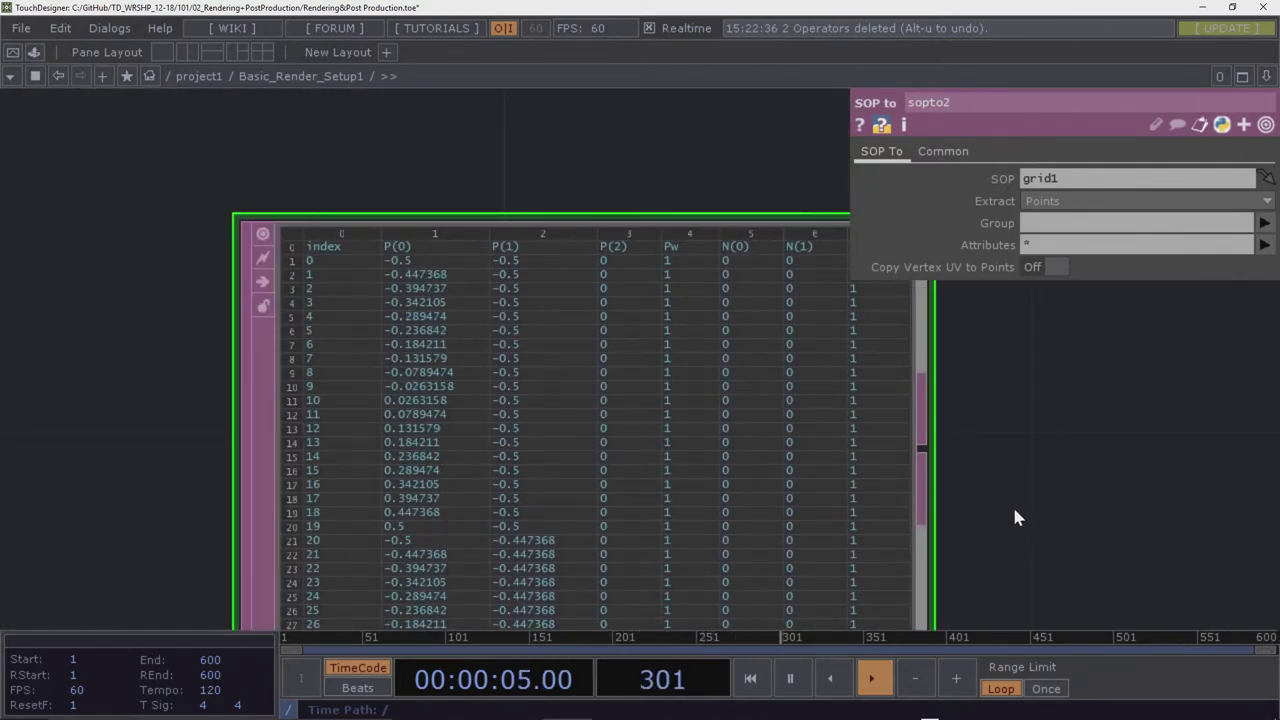
key("h")
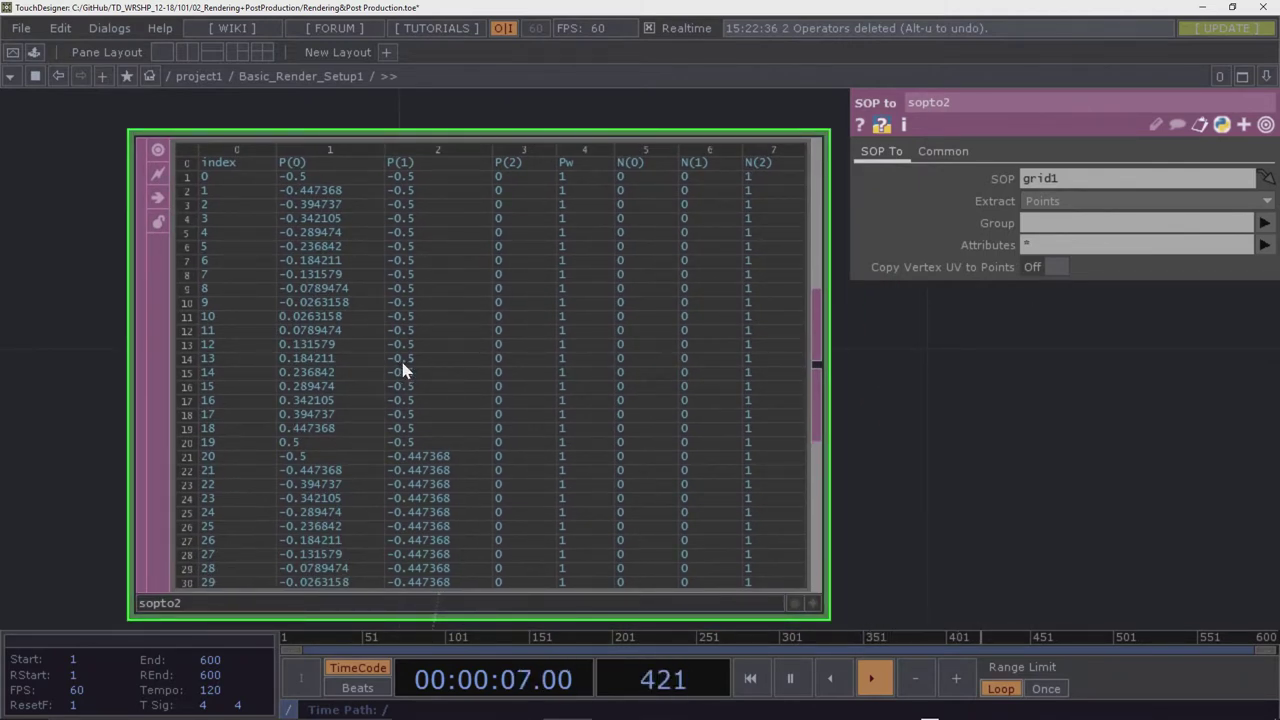
Line up info1 and sopto2 beside sopto1 so the three operators form one row above grid1
scroll(812, 379, "down", 10)
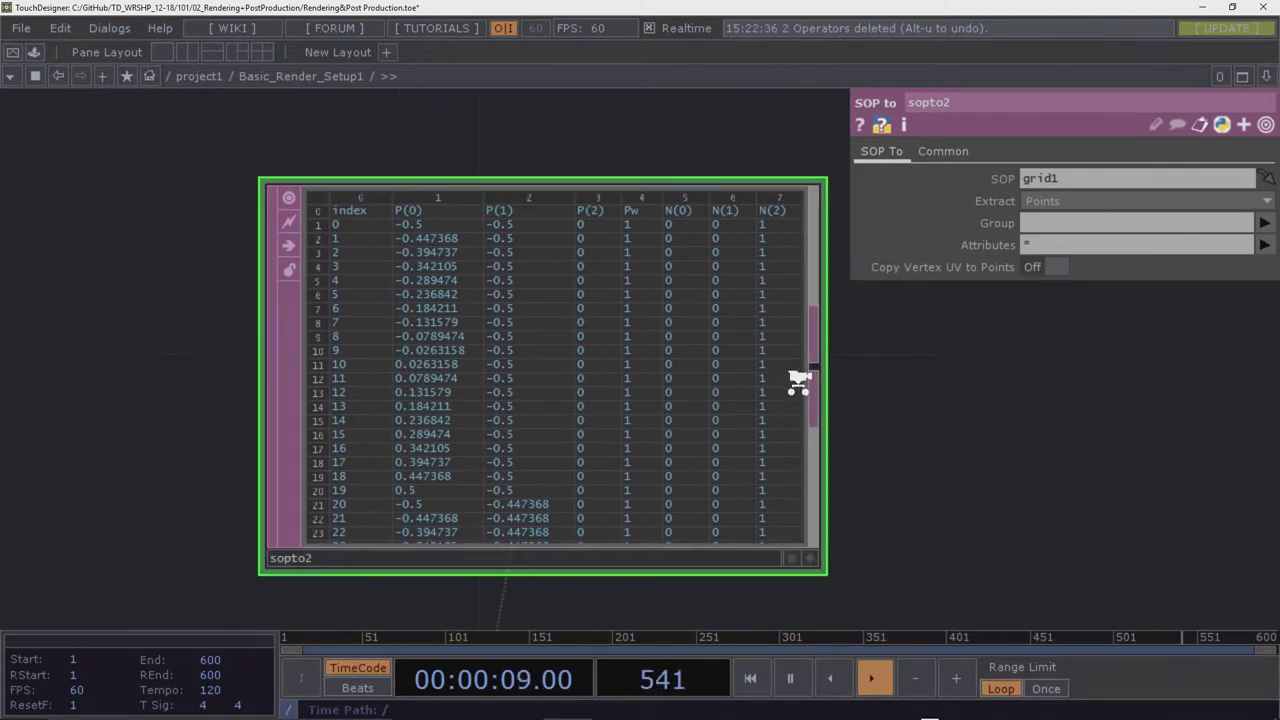
left_click_drag(916, 412, 377, 266)
scroll(630, 307, "down", 5)
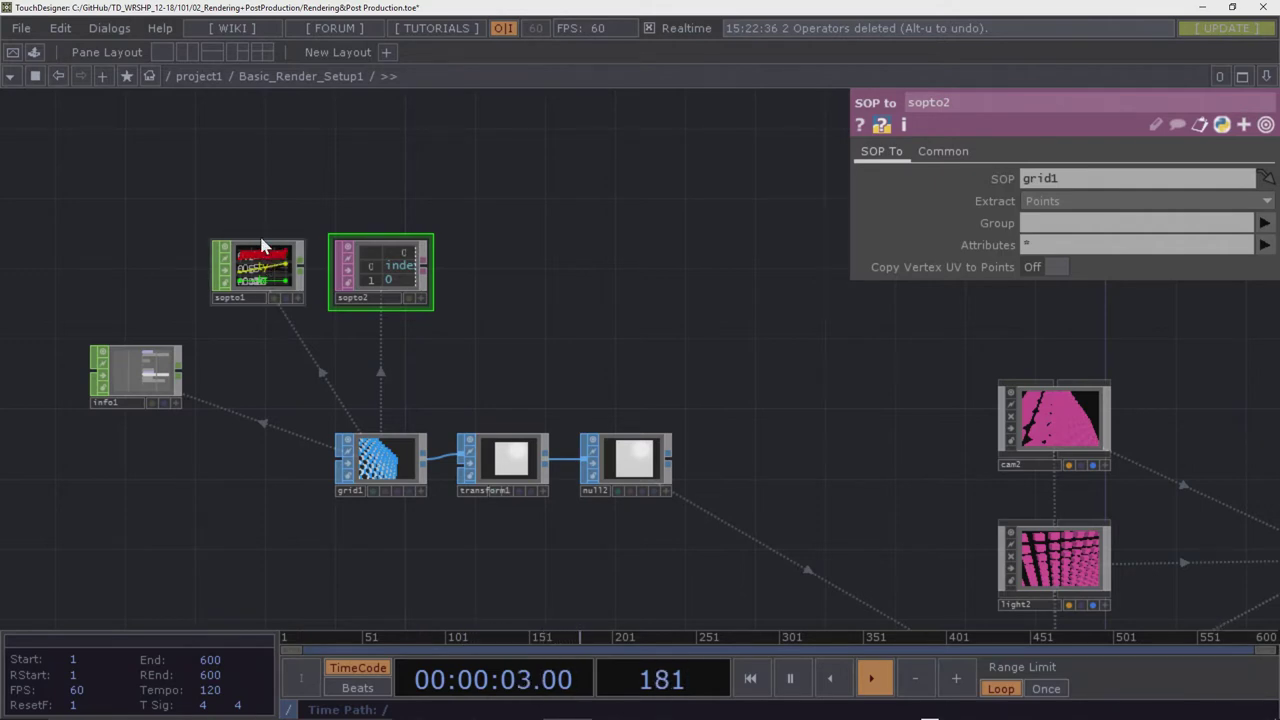
scroll(380, 263, "up", 5)
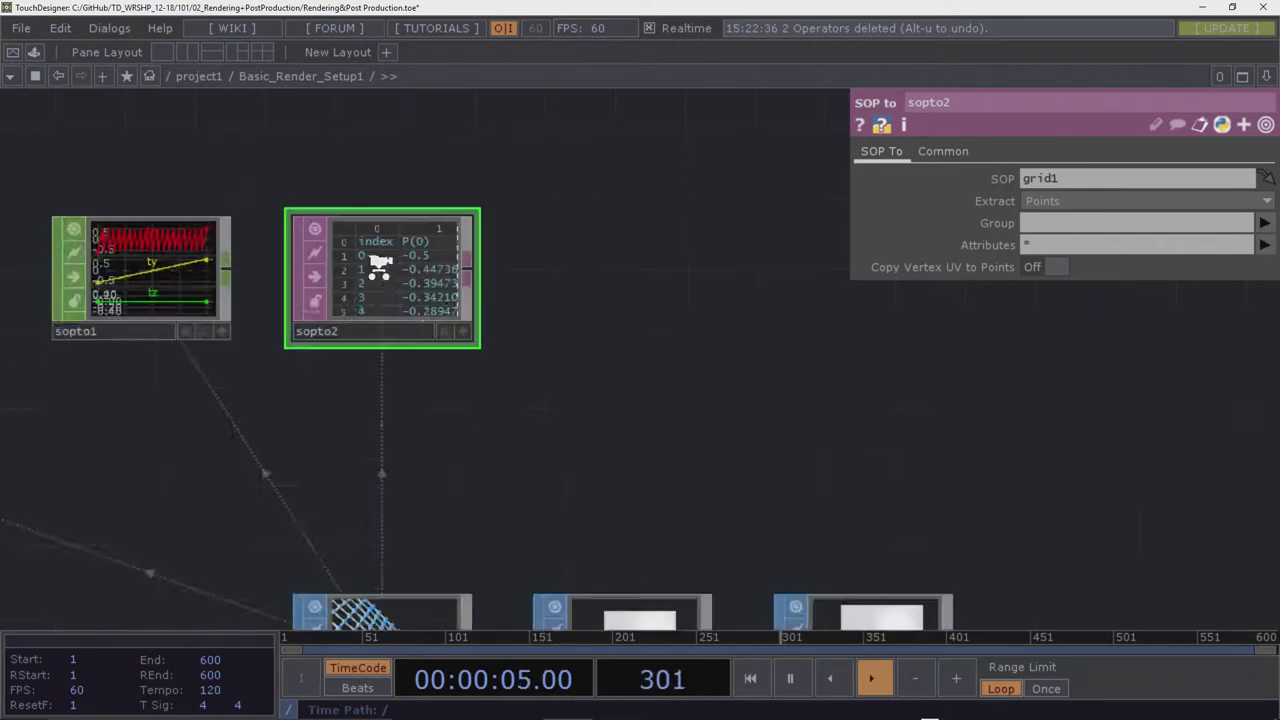
scroll(396, 266, "down", 3)
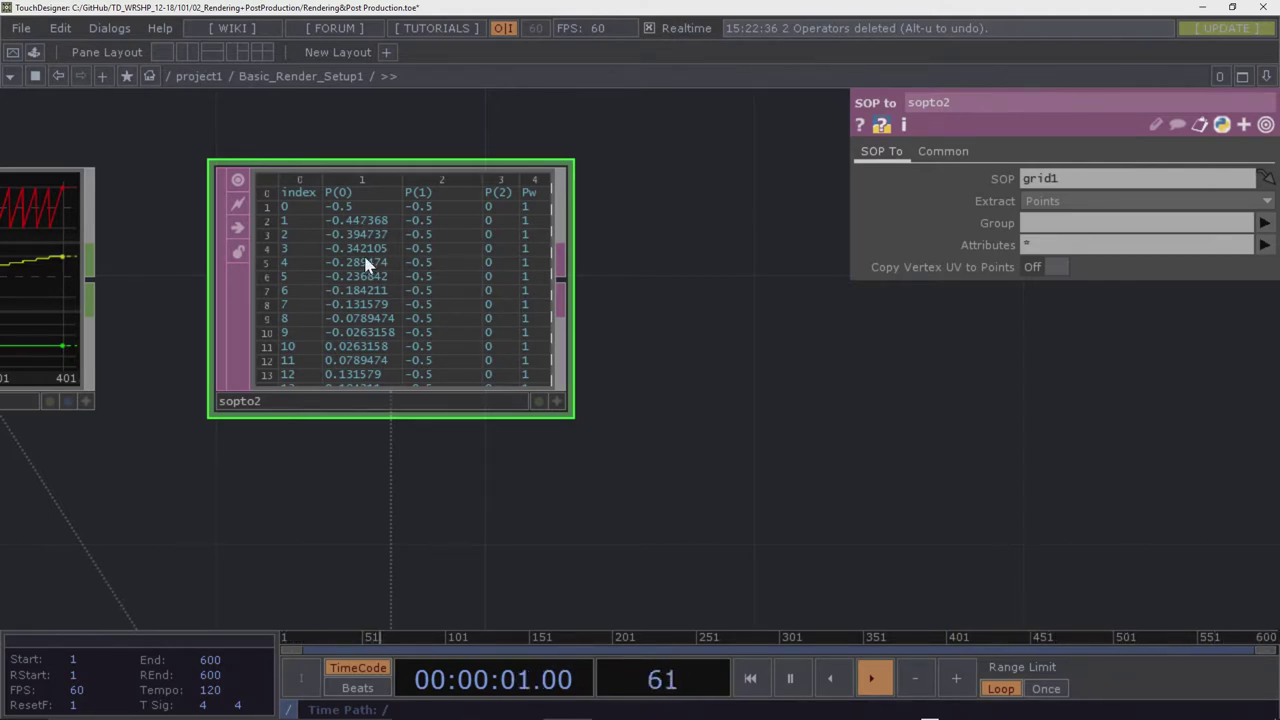
scroll(367, 263, "down", 5)
left_click_drag(171, 399, 318, 383)
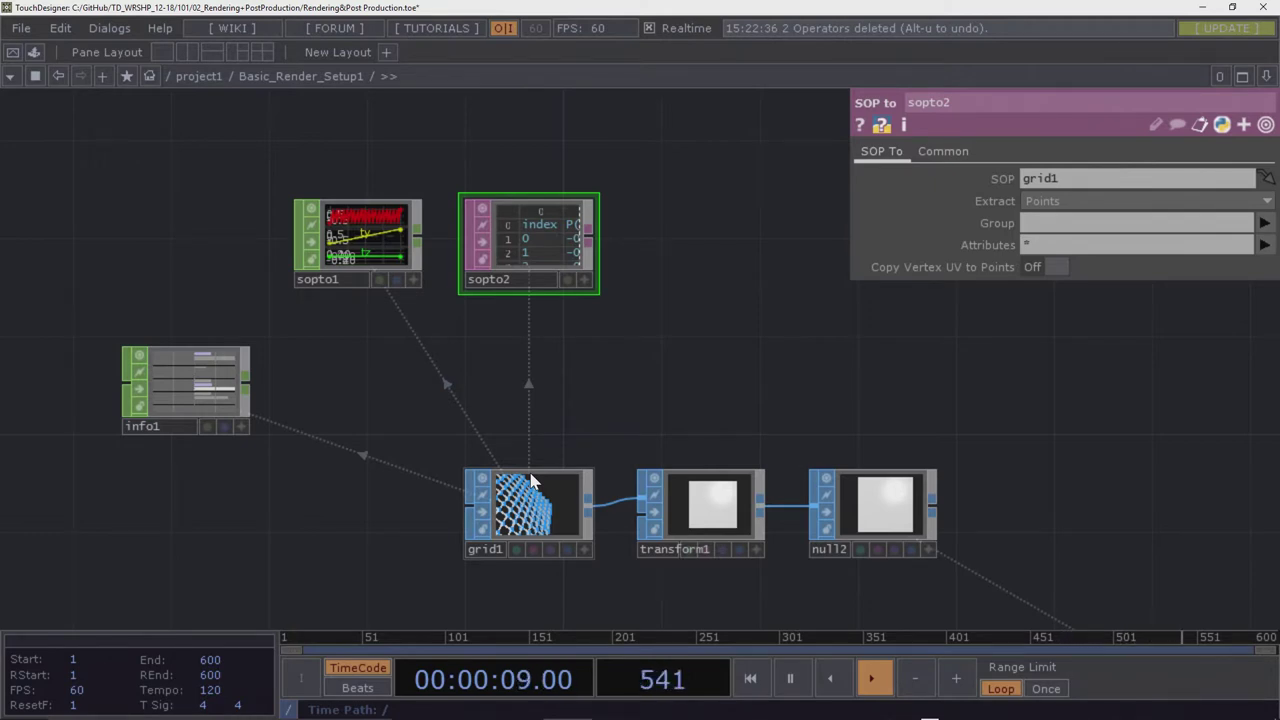
left_click_drag(185, 385, 209, 237)
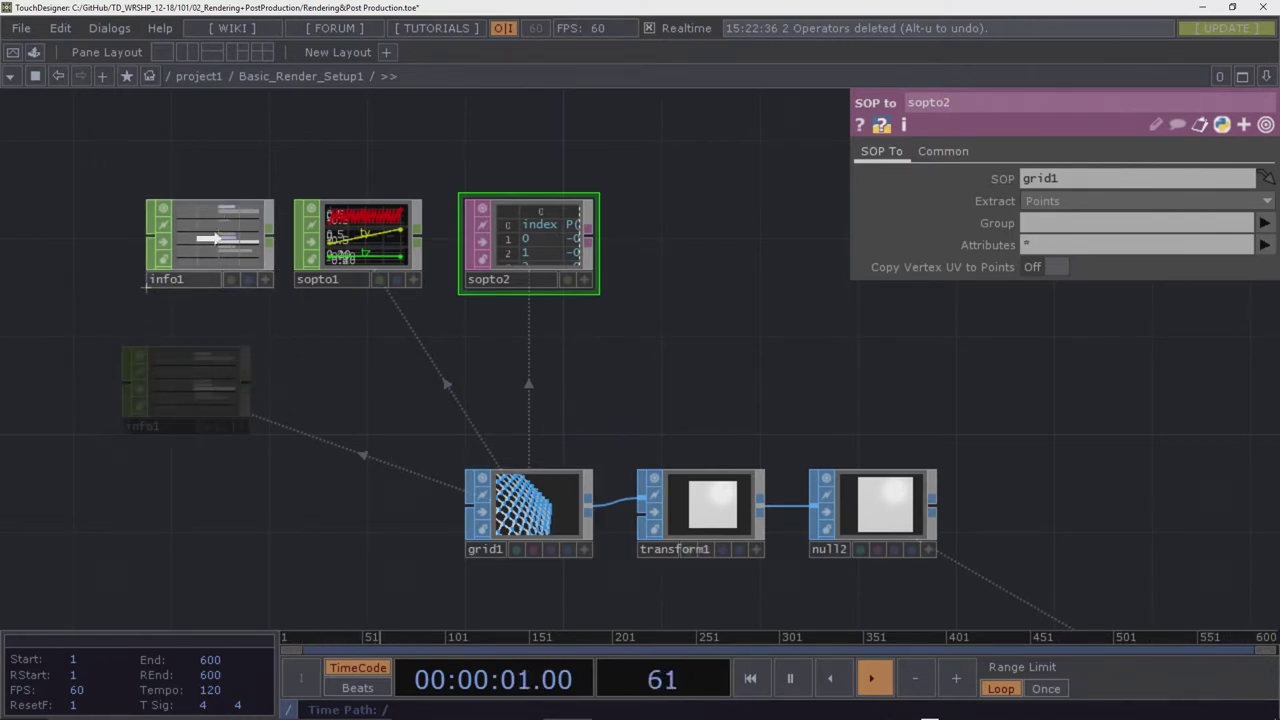
left_click_drag(560, 249, 529, 243)
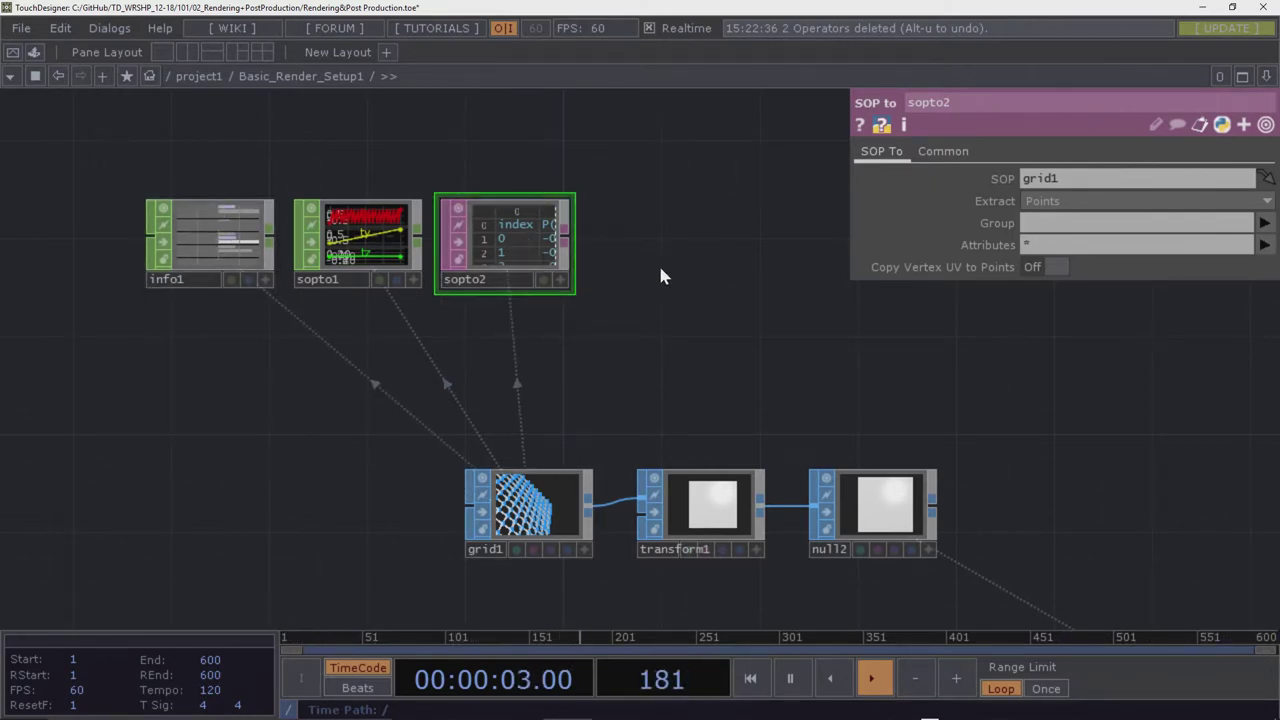
left_click_drag(660, 274, 628, 283)
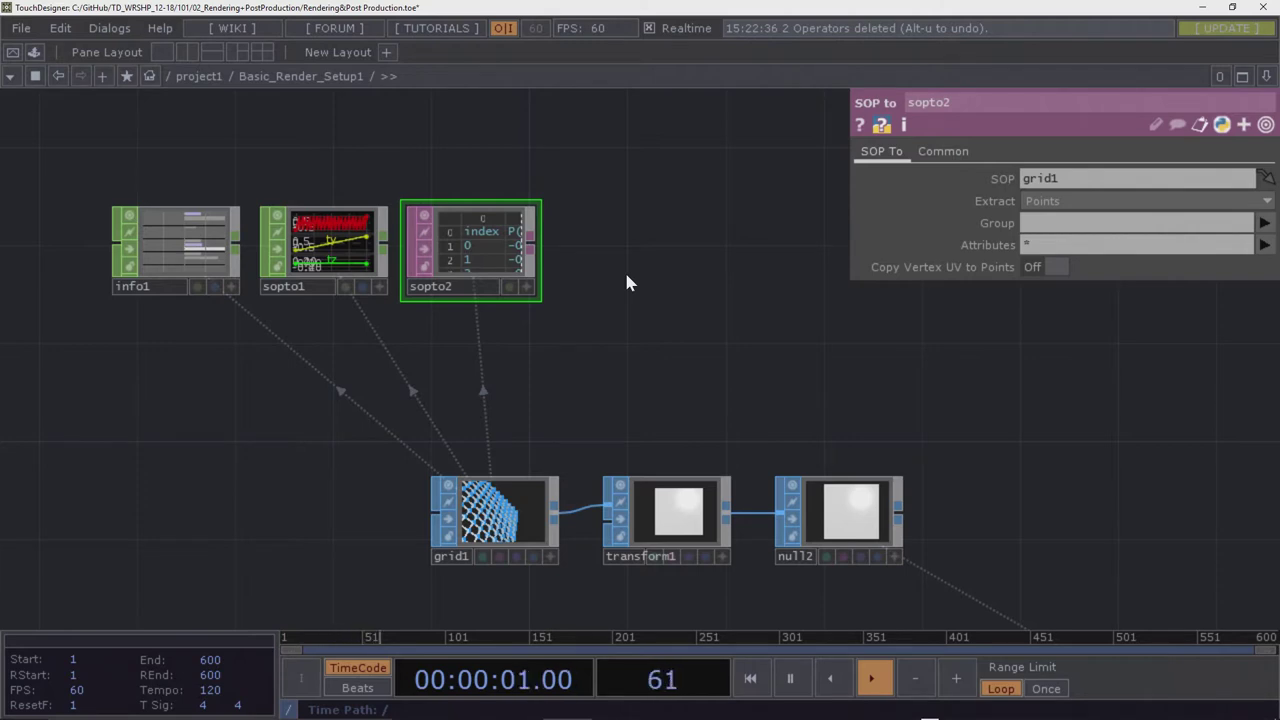
Compare the point rows in sopto2's table with the instanced boxes shown in geo2 and render1
scroll(470, 250, "up", 5)
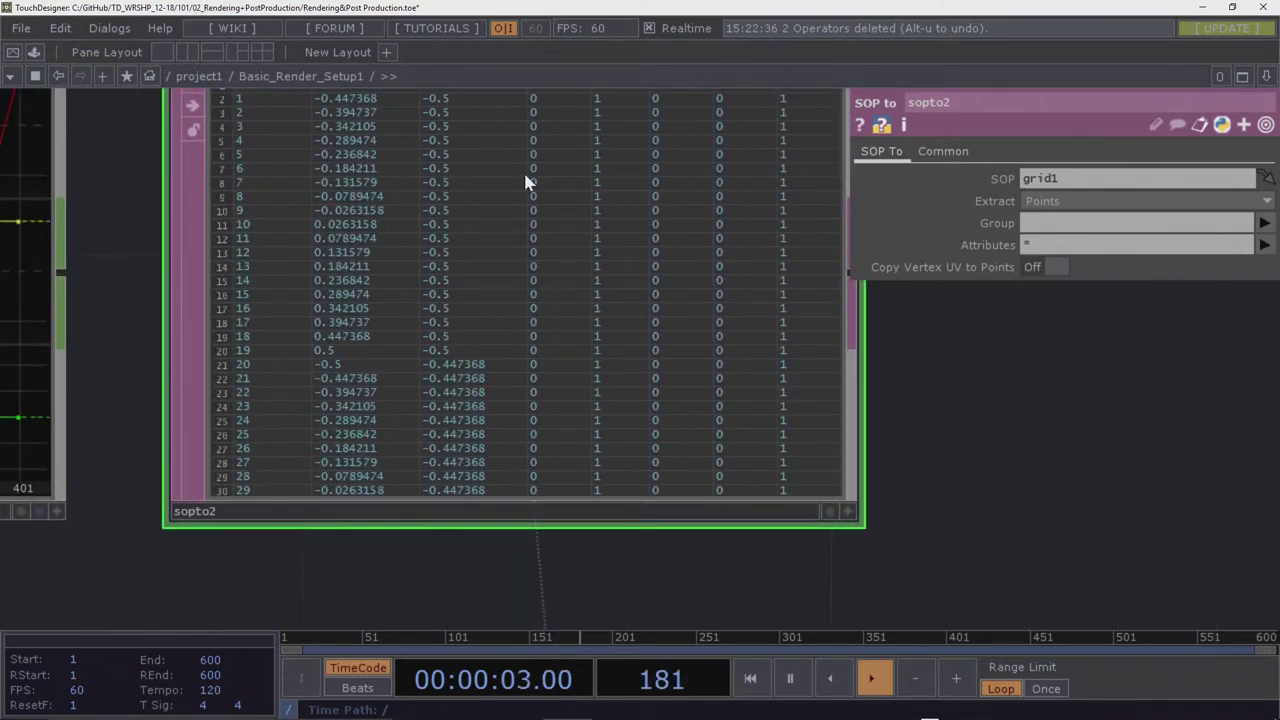
scroll(500, 316, "down", 3)
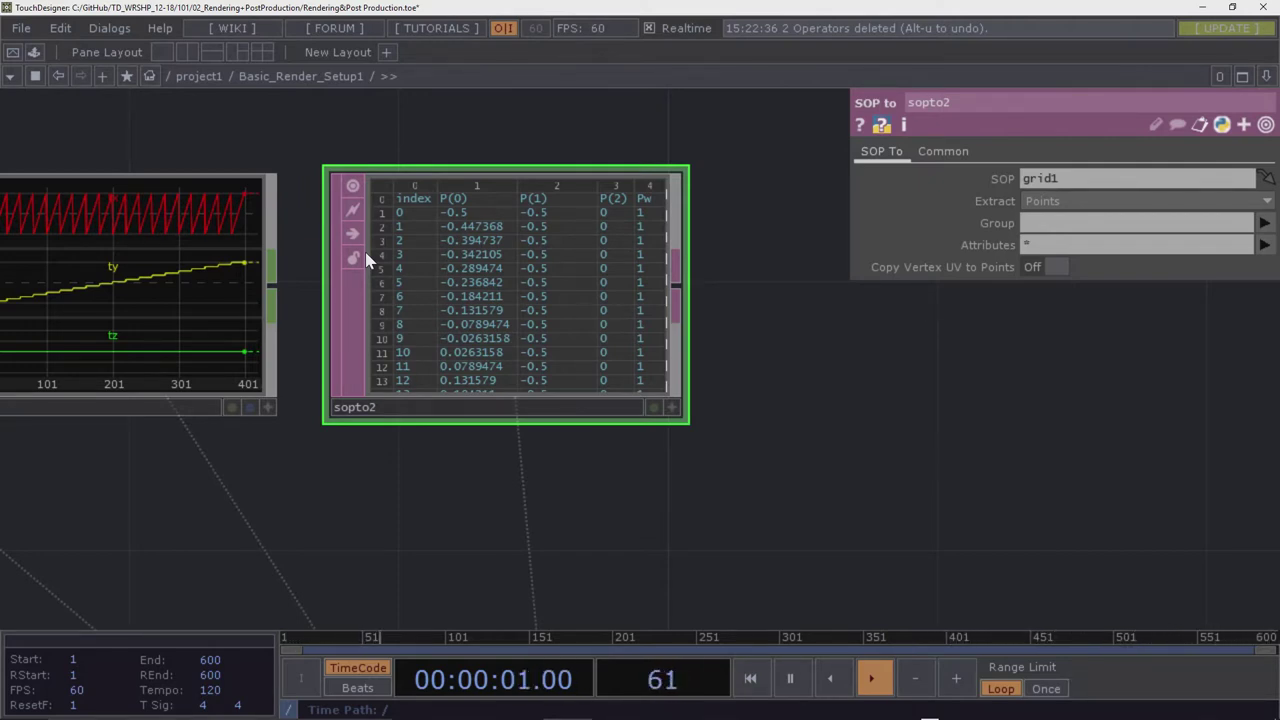
scroll(366, 260, "down", 5)
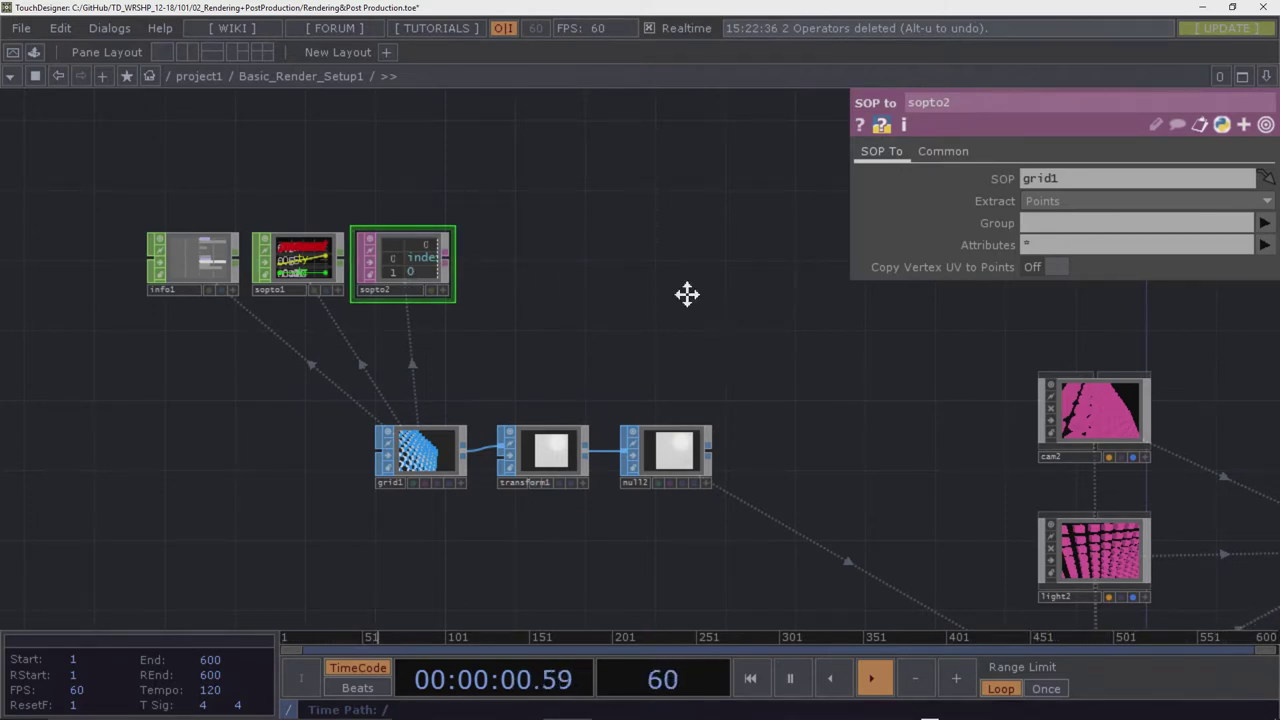
left_click_drag(686, 291, 538, 290)
scroll(538, 290, "down", 4)
scroll(705, 440, "up", 10)
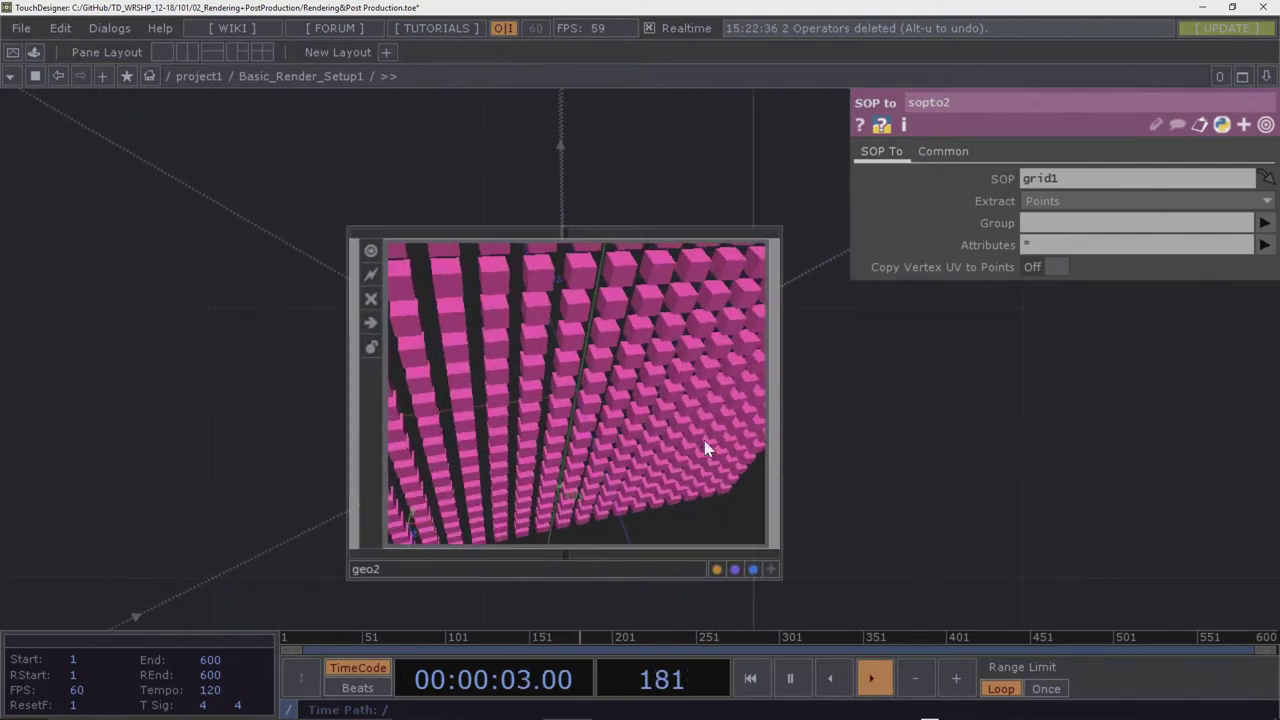
scroll(577, 378, "down", 4)
left_click_drag(640, 391, 480, 410)
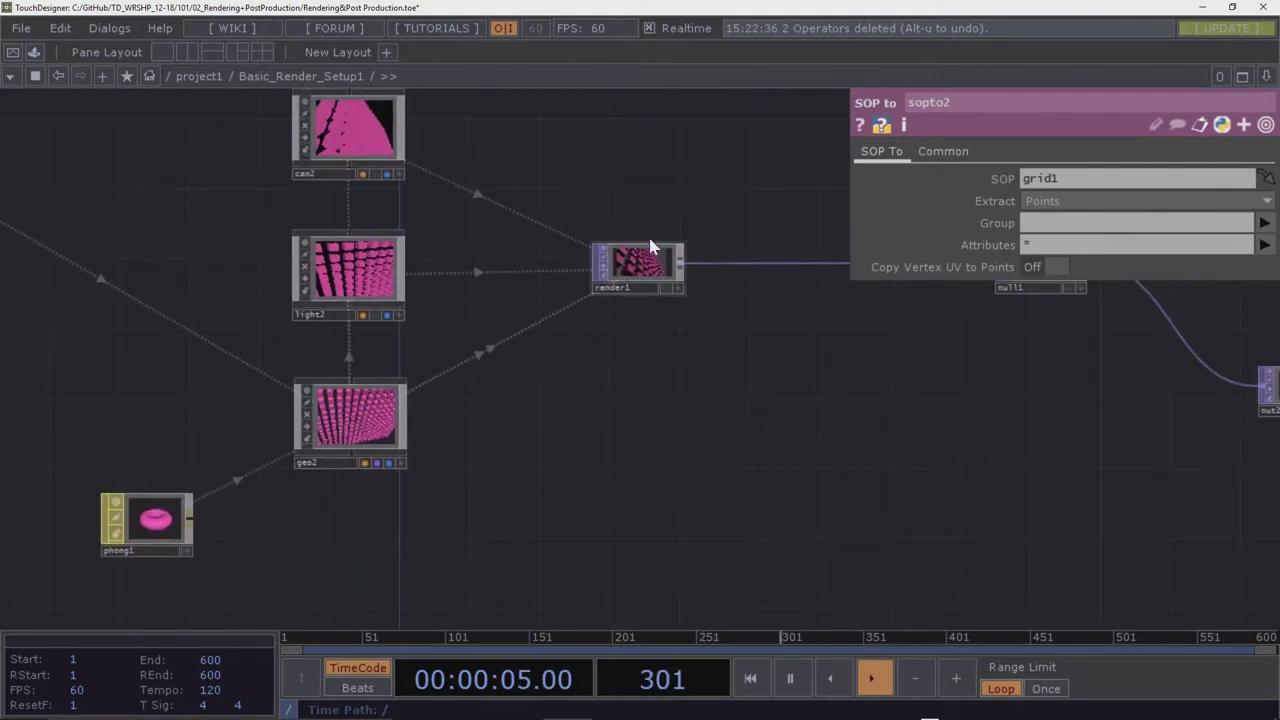
scroll(651, 255, "up", 6)
scroll(651, 278, "up", 1)
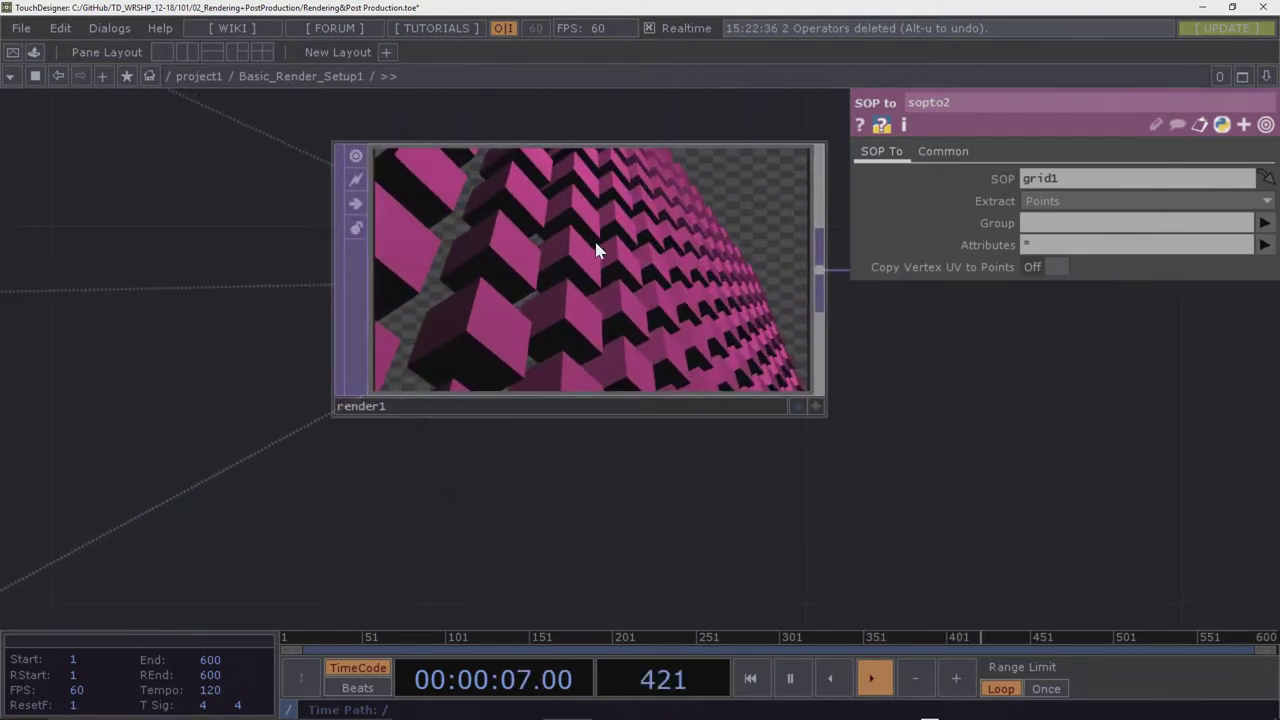
scroll(594, 247, "down", 6)
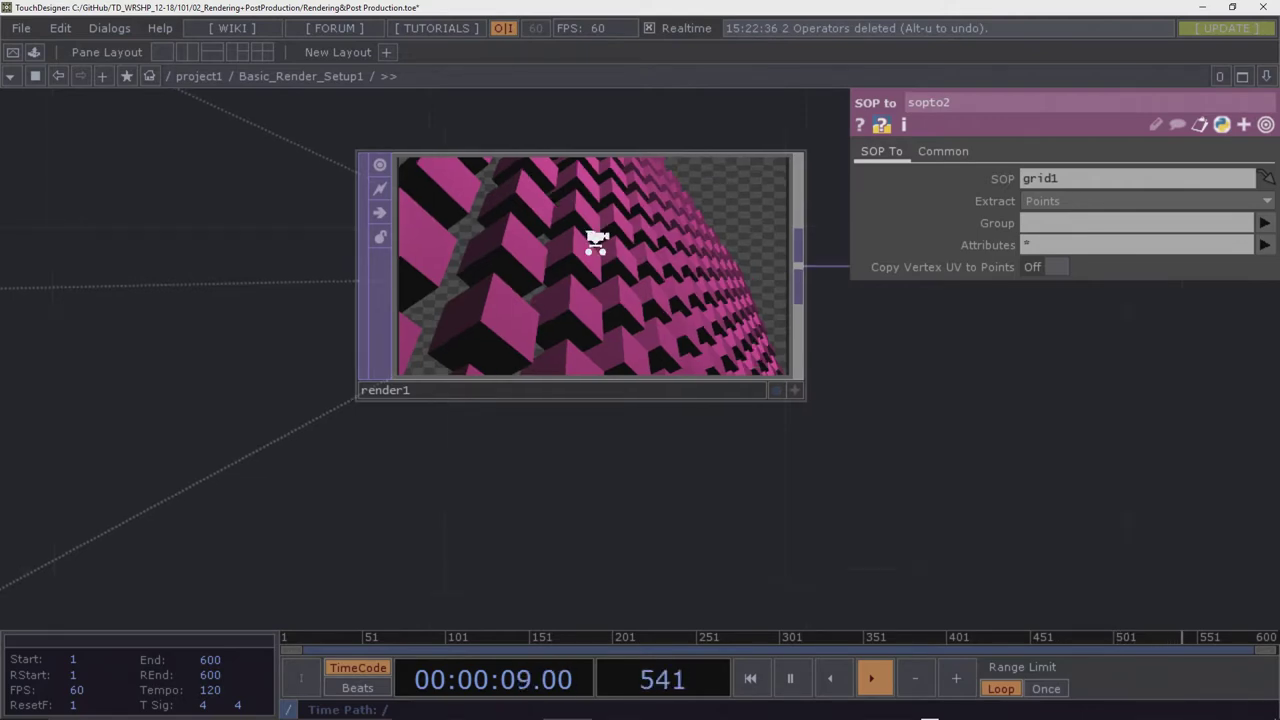
left_click_drag(586, 323, 627, 434)
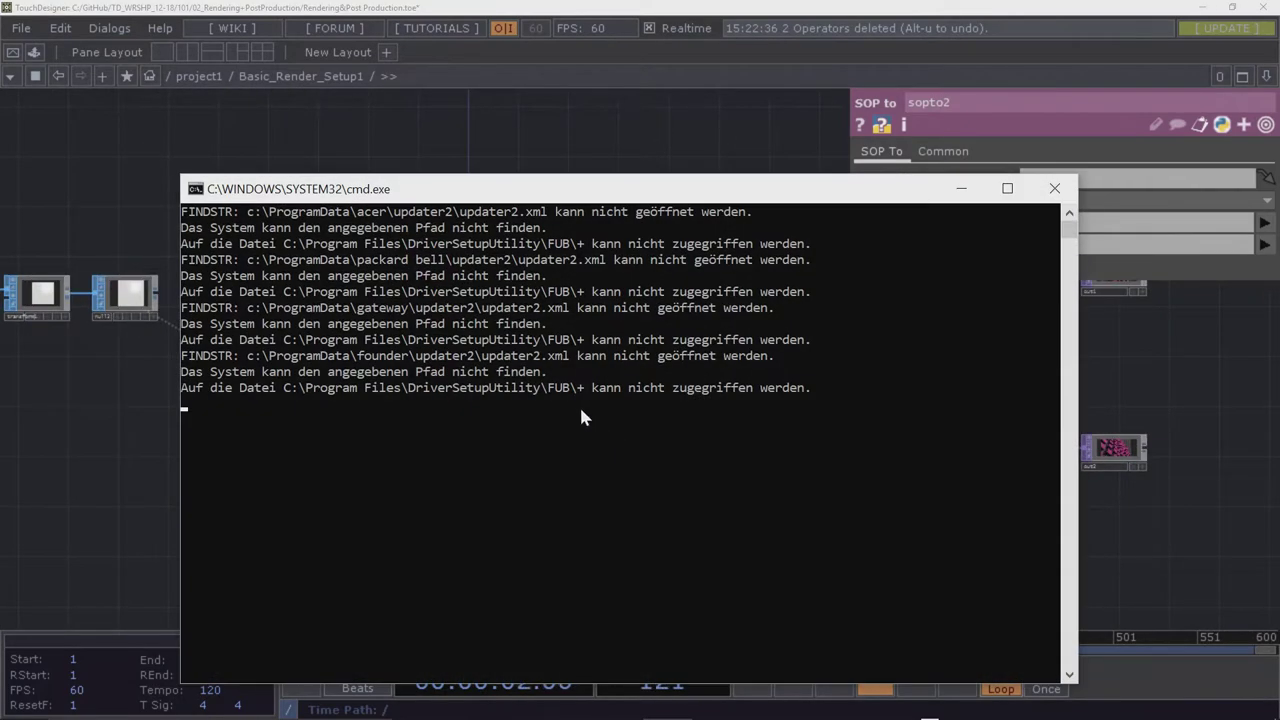
Close the command prompt window that popped up and move null2 farther from transform1 to make room on the wire
left_click(1052, 186)
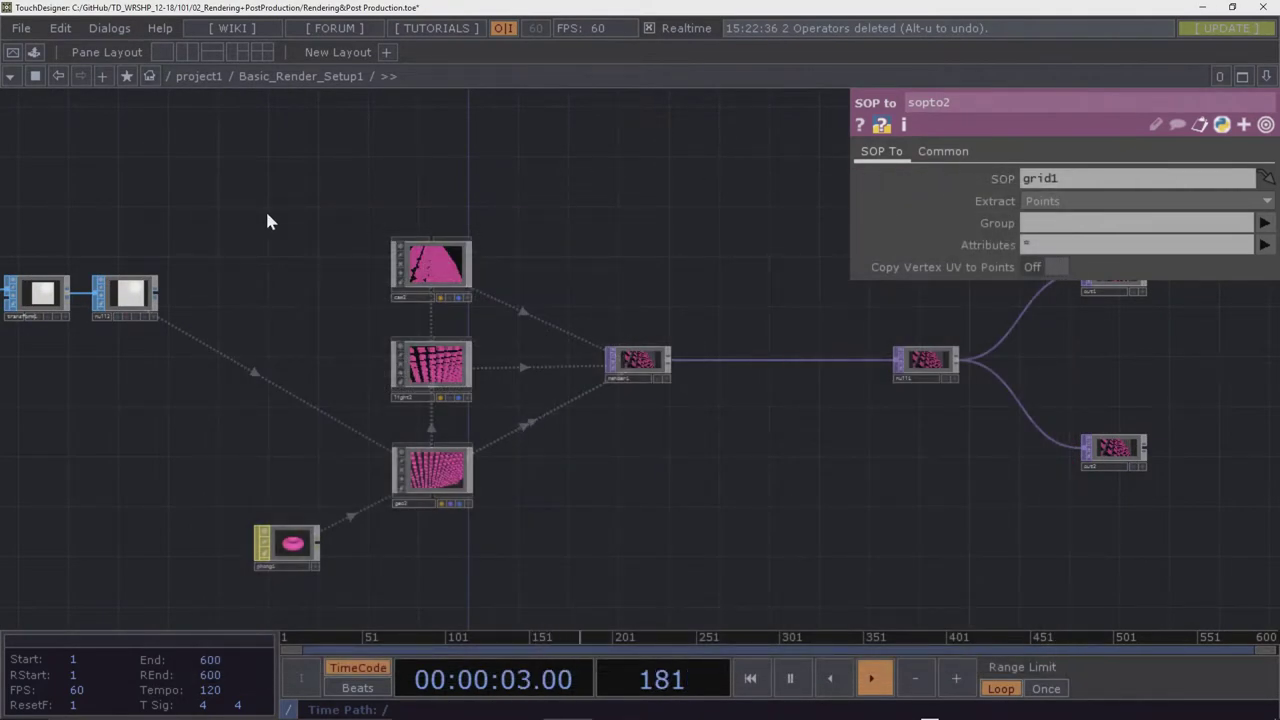
left_click_drag(269, 217, 534, 217)
left_click_drag(481, 279, 547, 297)
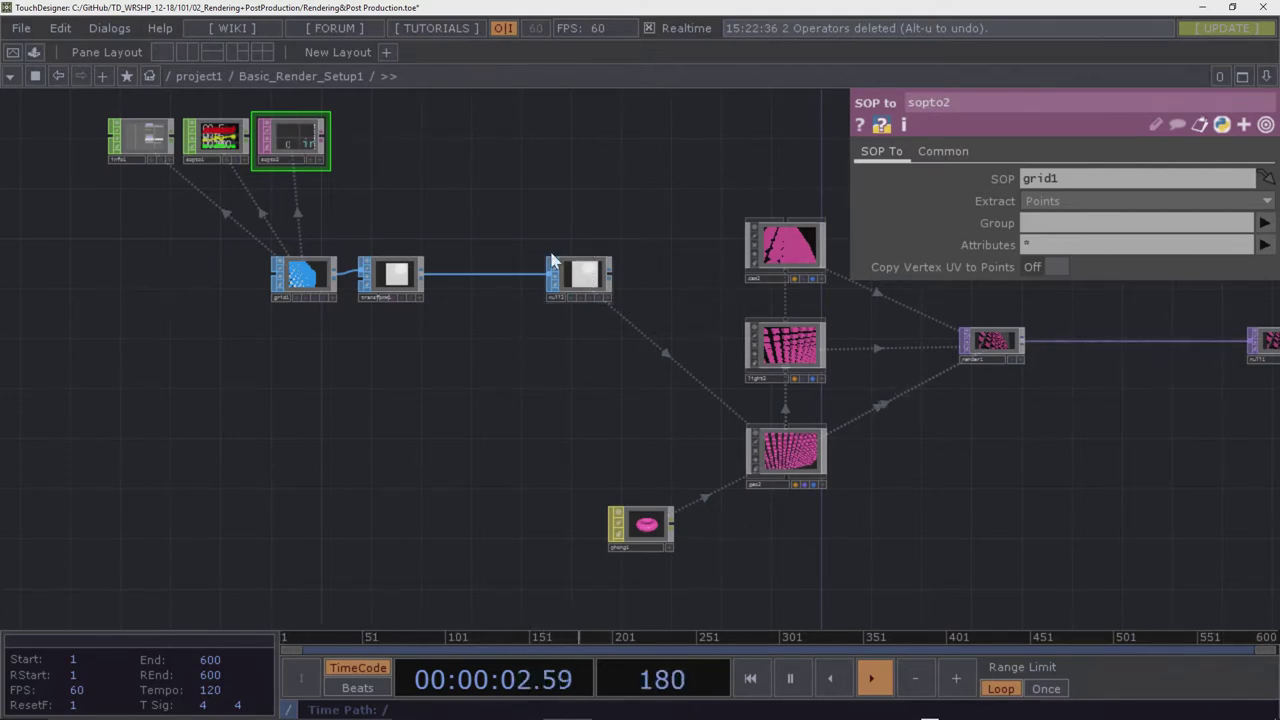
Insert a Noise SOP into the connection between transform1 and null2
right_click(470, 279)
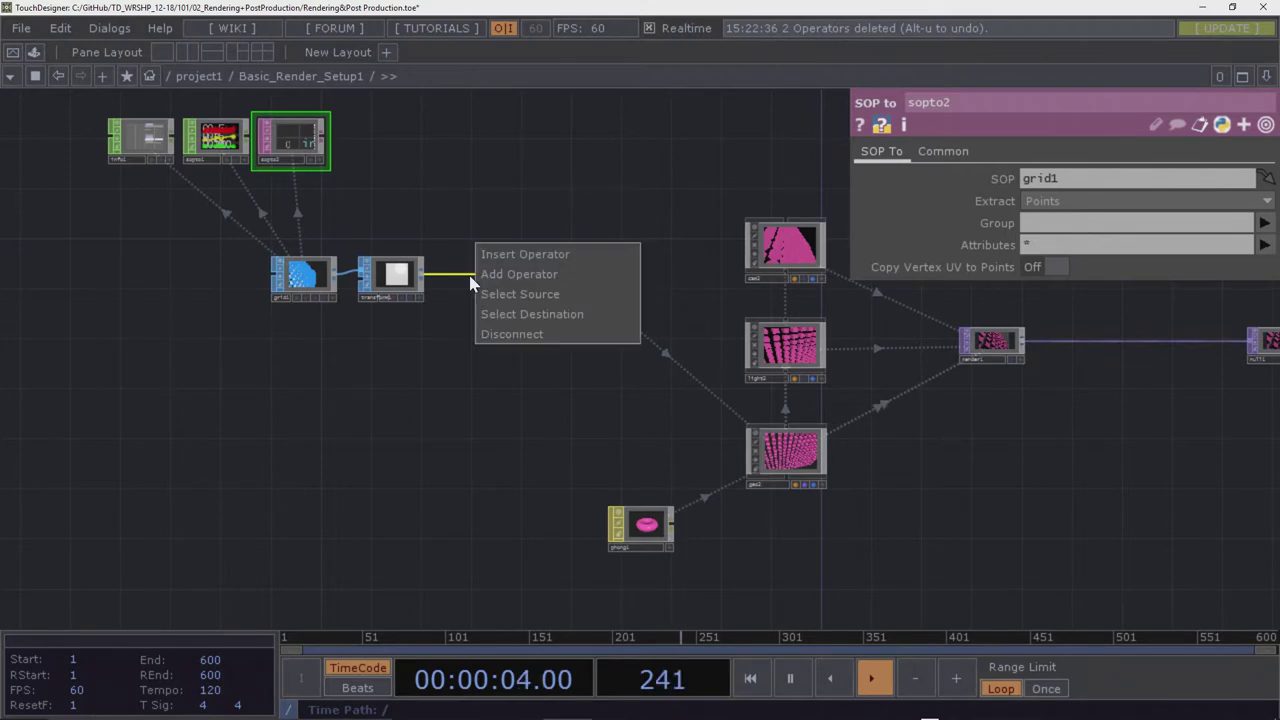
left_click(517, 257)
type("nois")
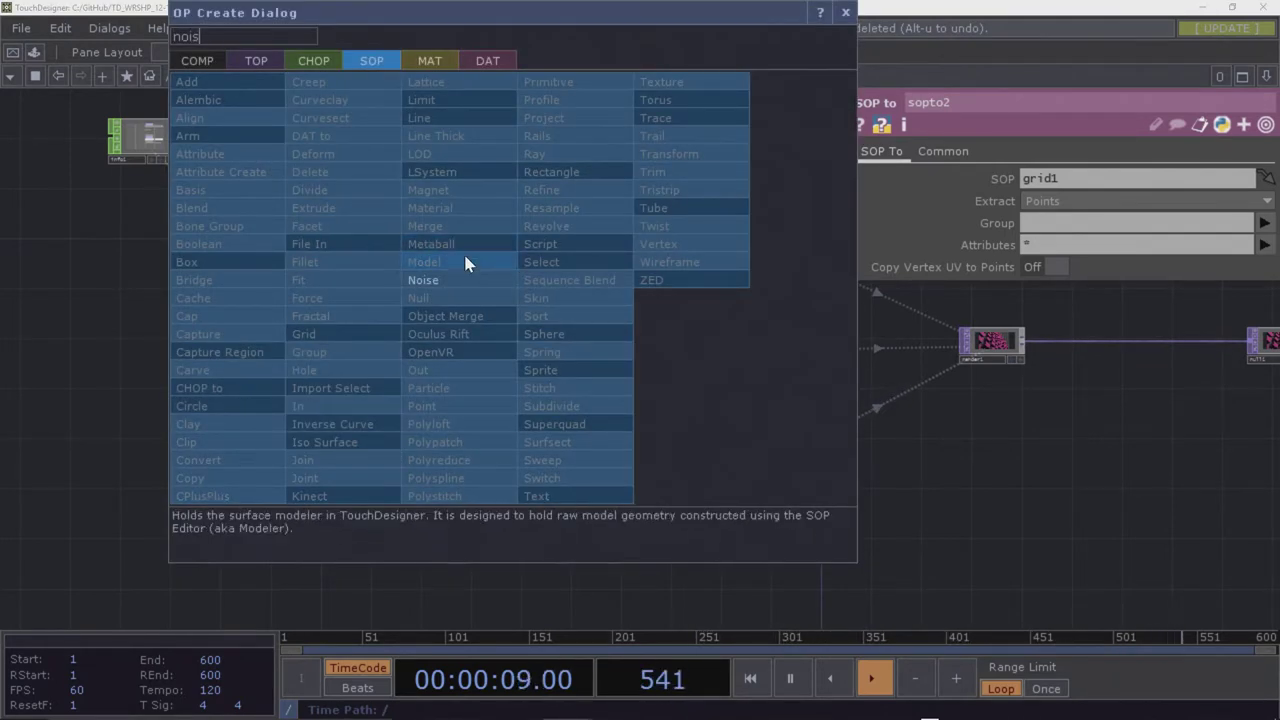
left_click(477, 278)
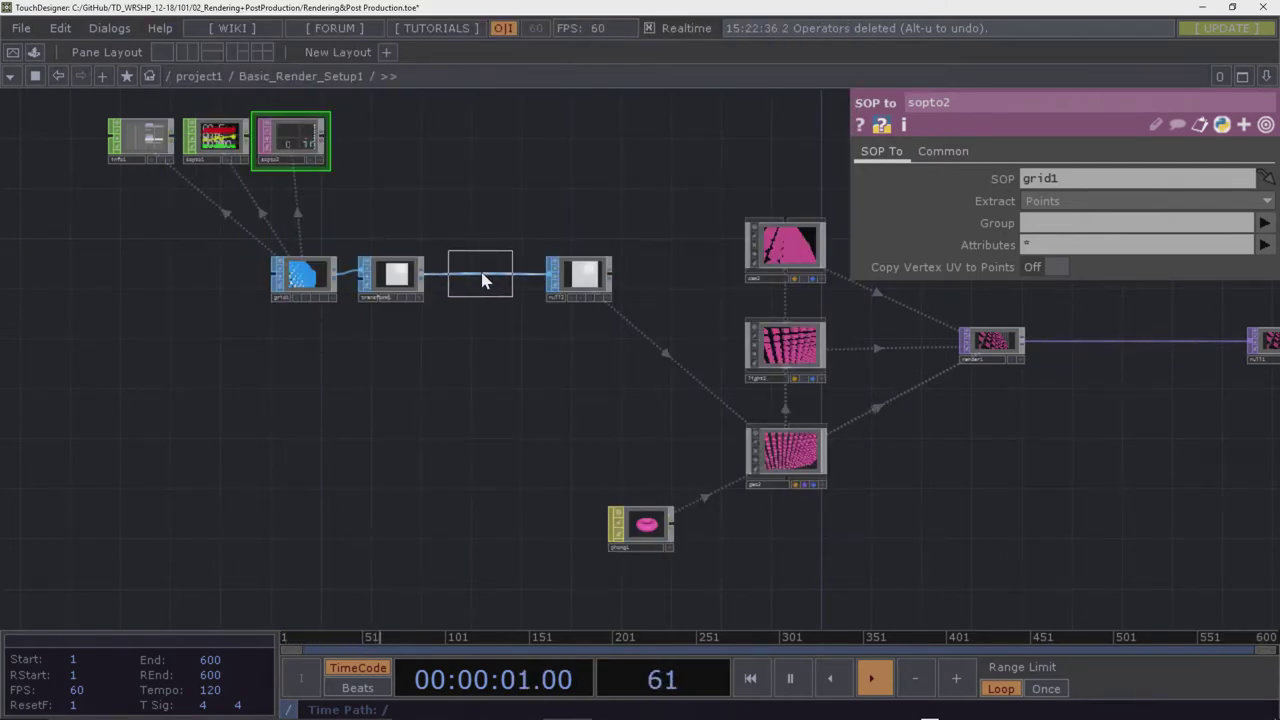
left_click(484, 280)
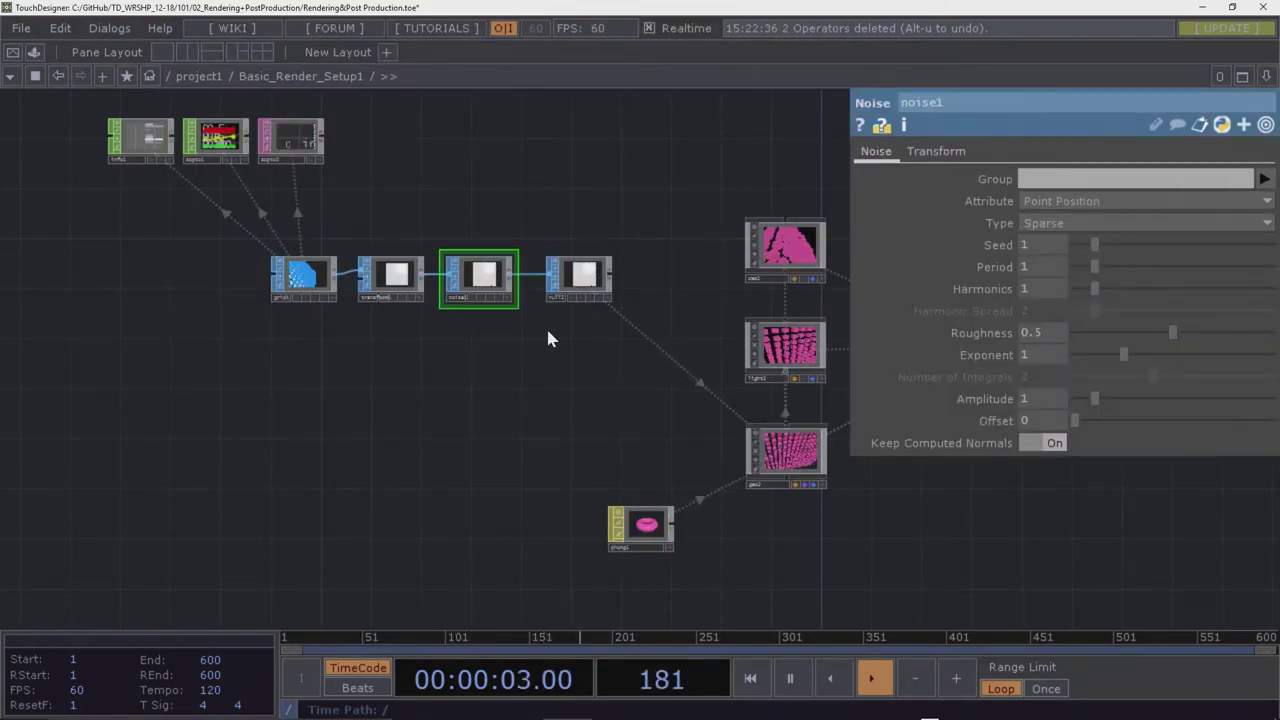
Display render1's output as the background of the network editor
left_click_drag(547, 338, 437, 343)
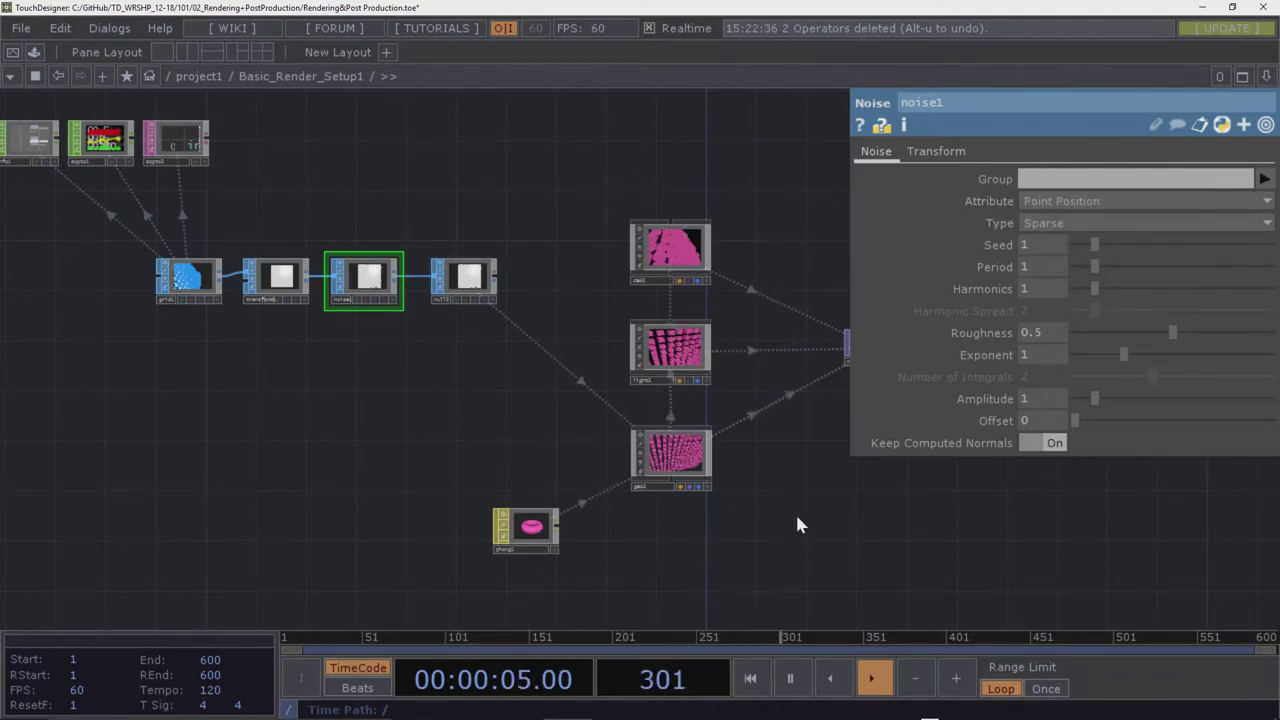
left_click_drag(797, 524, 540, 520)
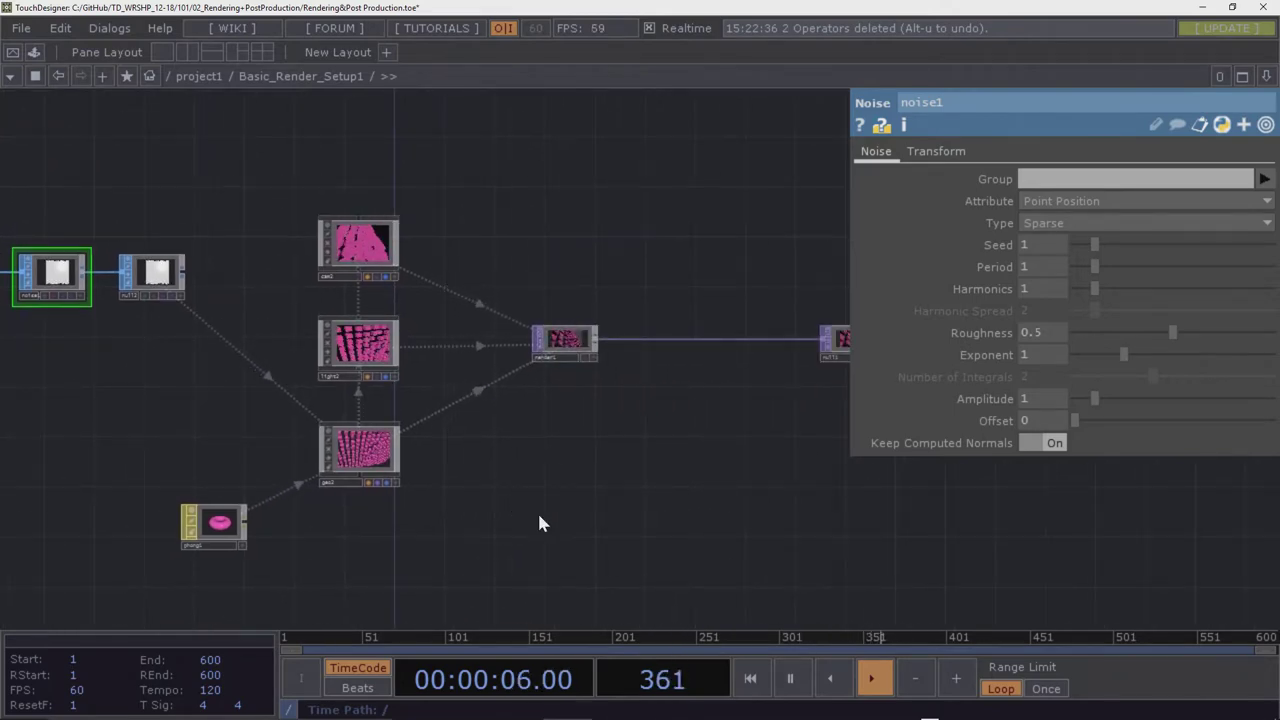
left_click(586, 357)
scroll(588, 365, "down", 5)
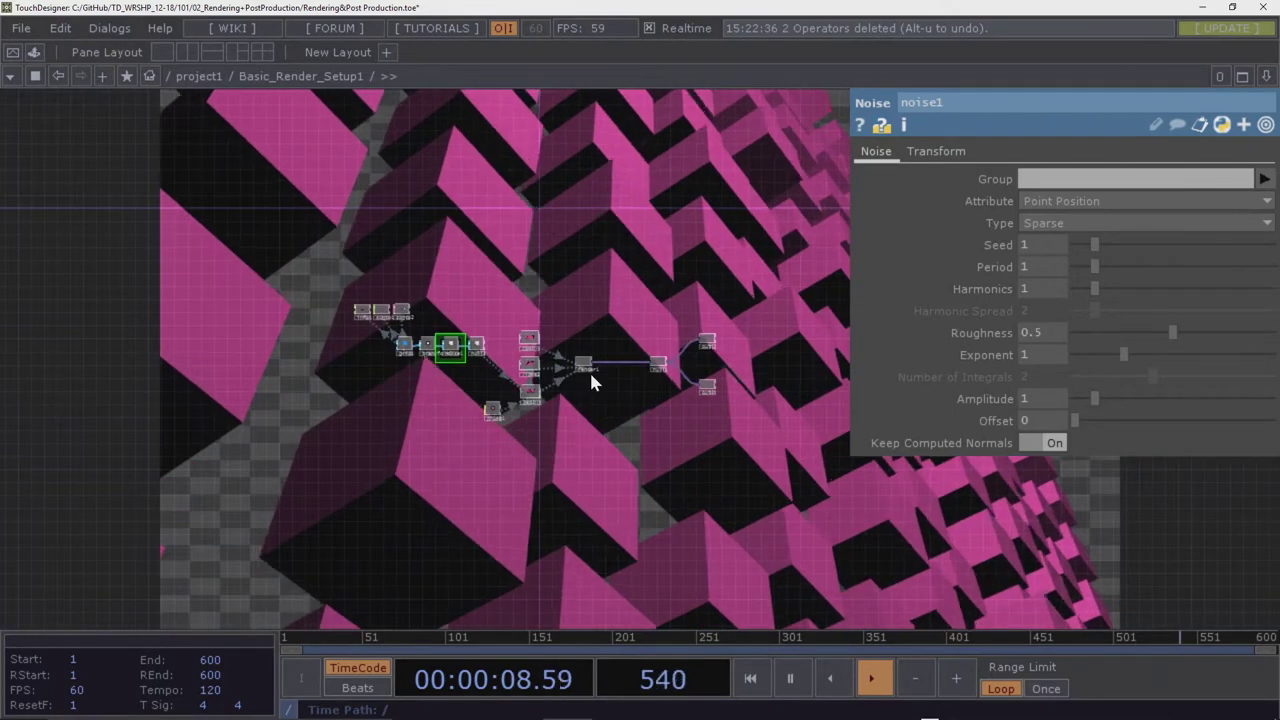
Activate noise1's viewer and tilt its 3D view to examine the displaced grid surface at an angle
scroll(420, 340, "up", 10)
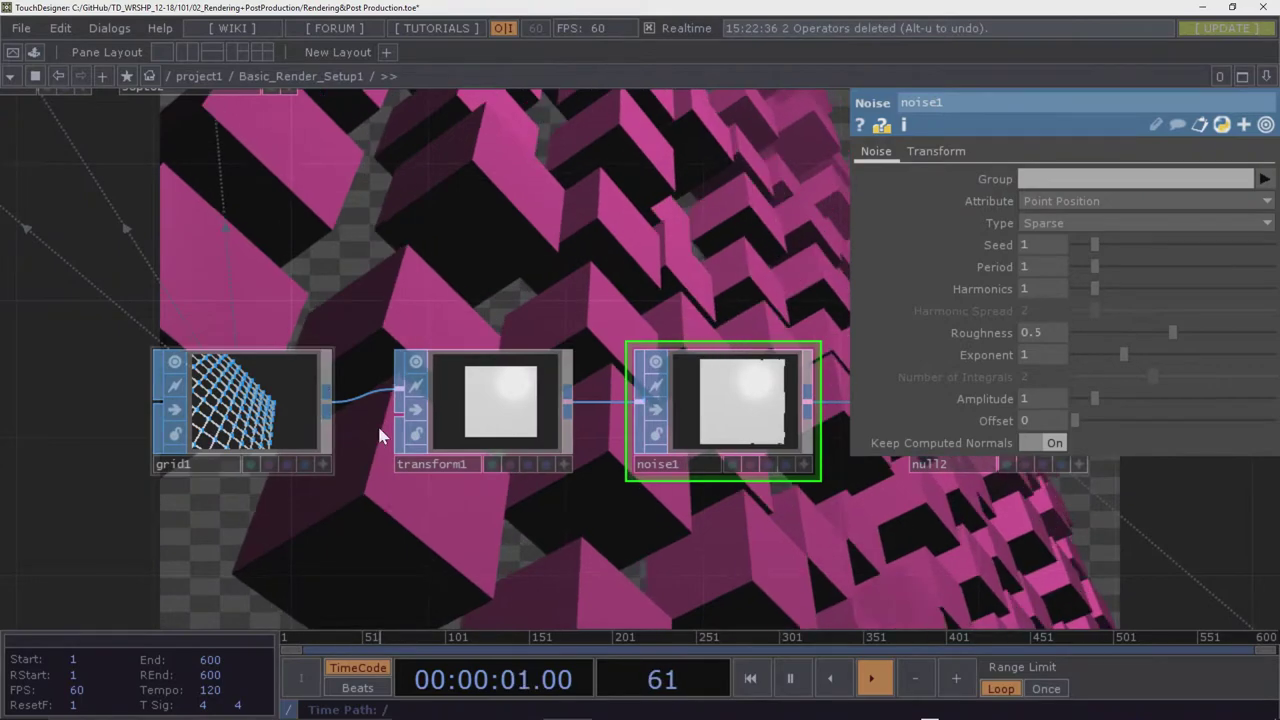
left_click_drag(451, 537, 106, 537)
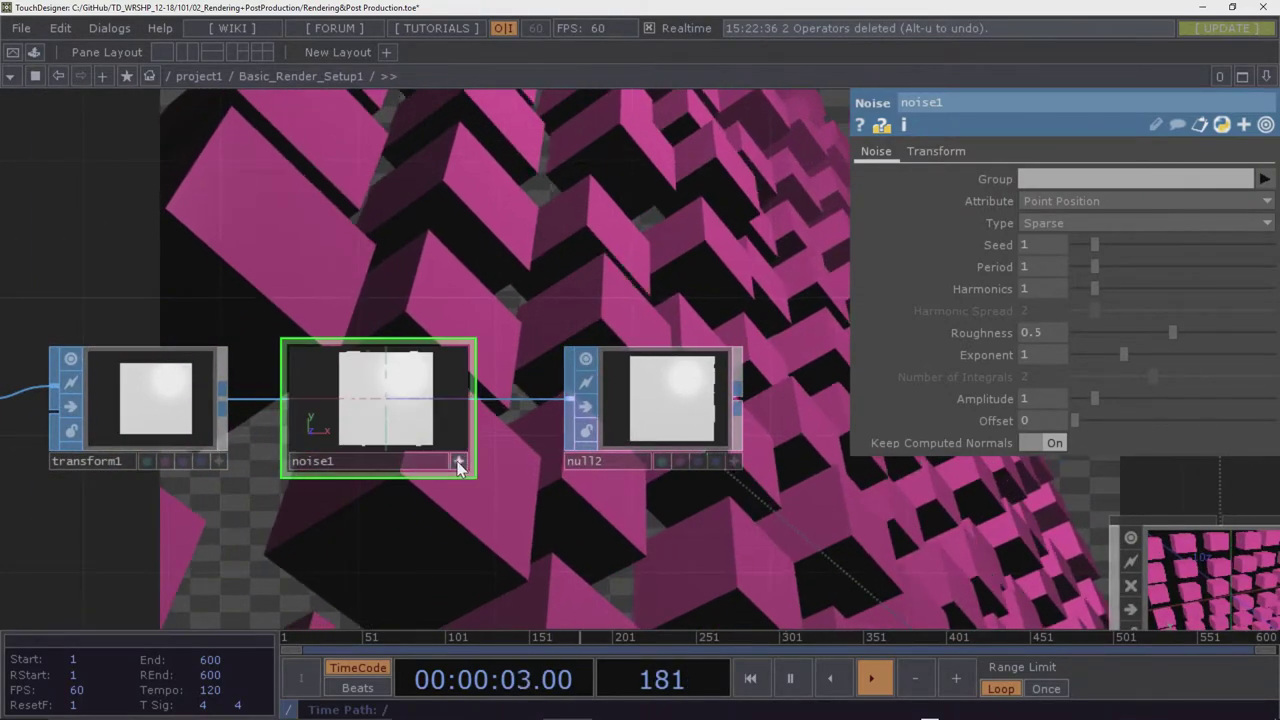
left_click(458, 462)
left_click_drag(420, 430, 394, 405)
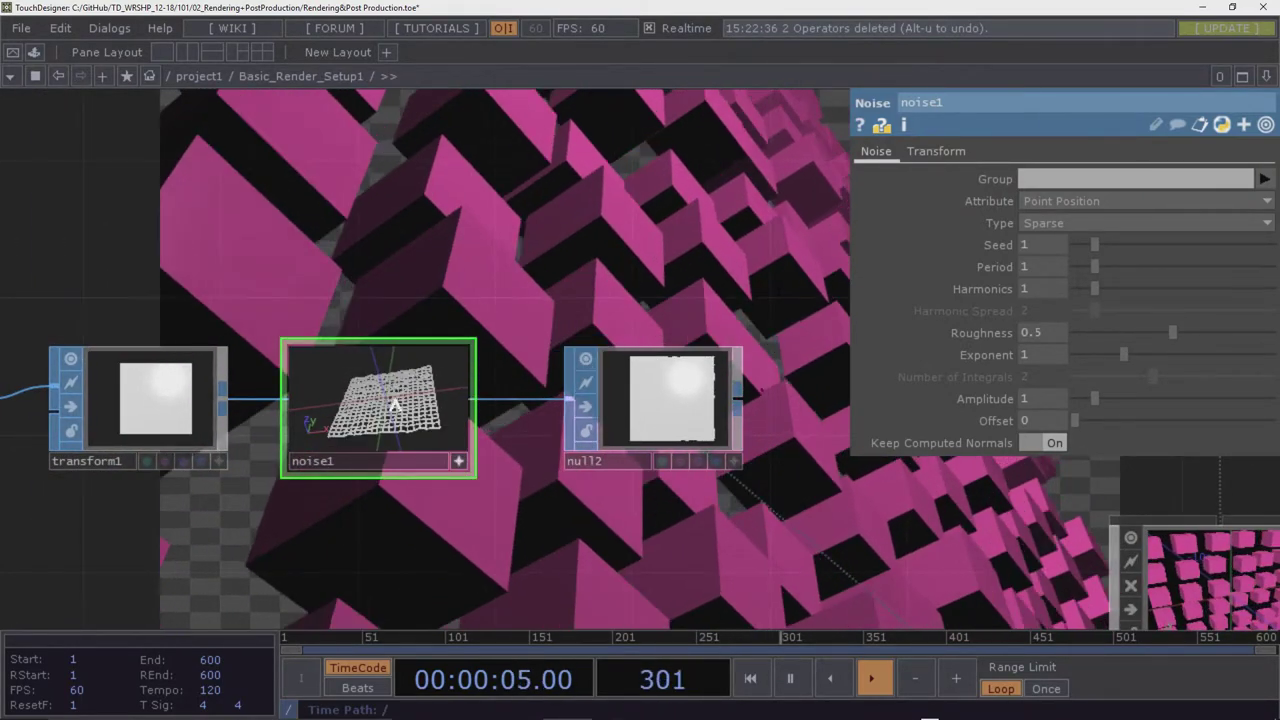
scroll(394, 405, "up", 5)
scroll(394, 408, "down", 4)
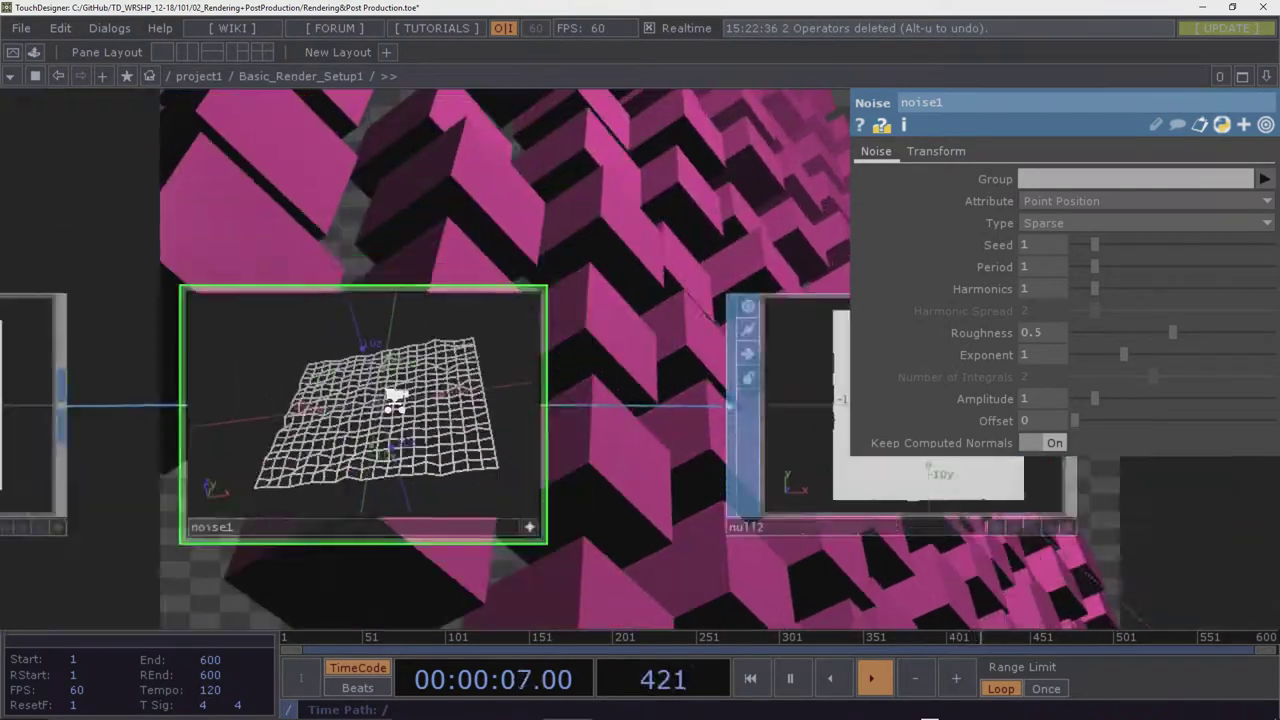
scroll(395, 398, "down", 4)
Set noise1's Amplitude to 9.37 and its Exponent to 0
left_click_drag(486, 309, 298, 322)
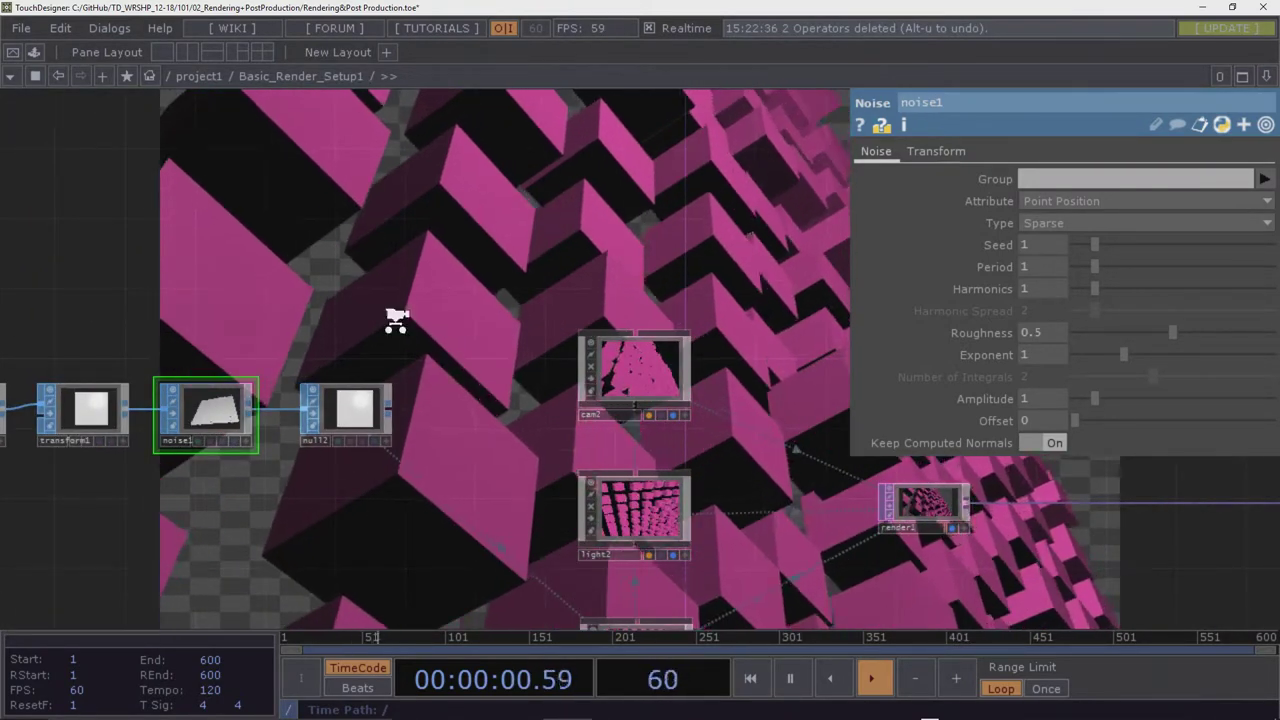
scroll(397, 318, "down", 4)
left_click_drag(486, 277, 331, 327)
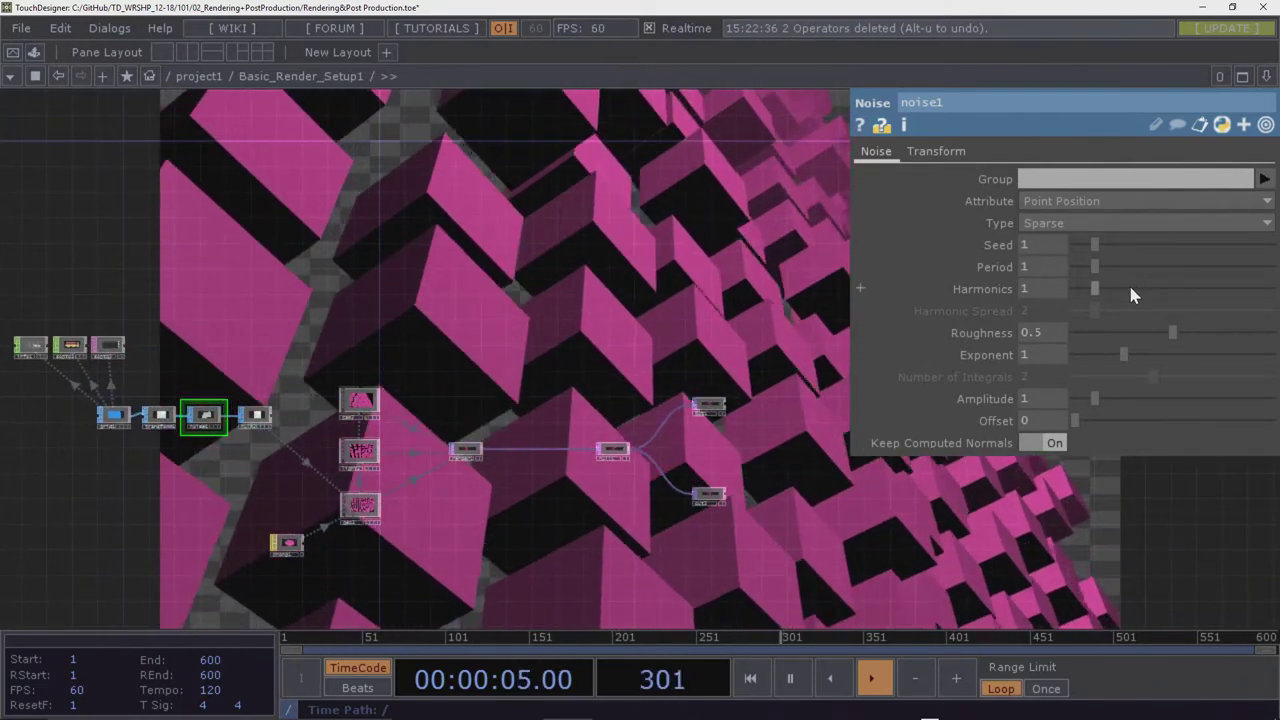
left_click_drag(1094, 398, 1260, 403)
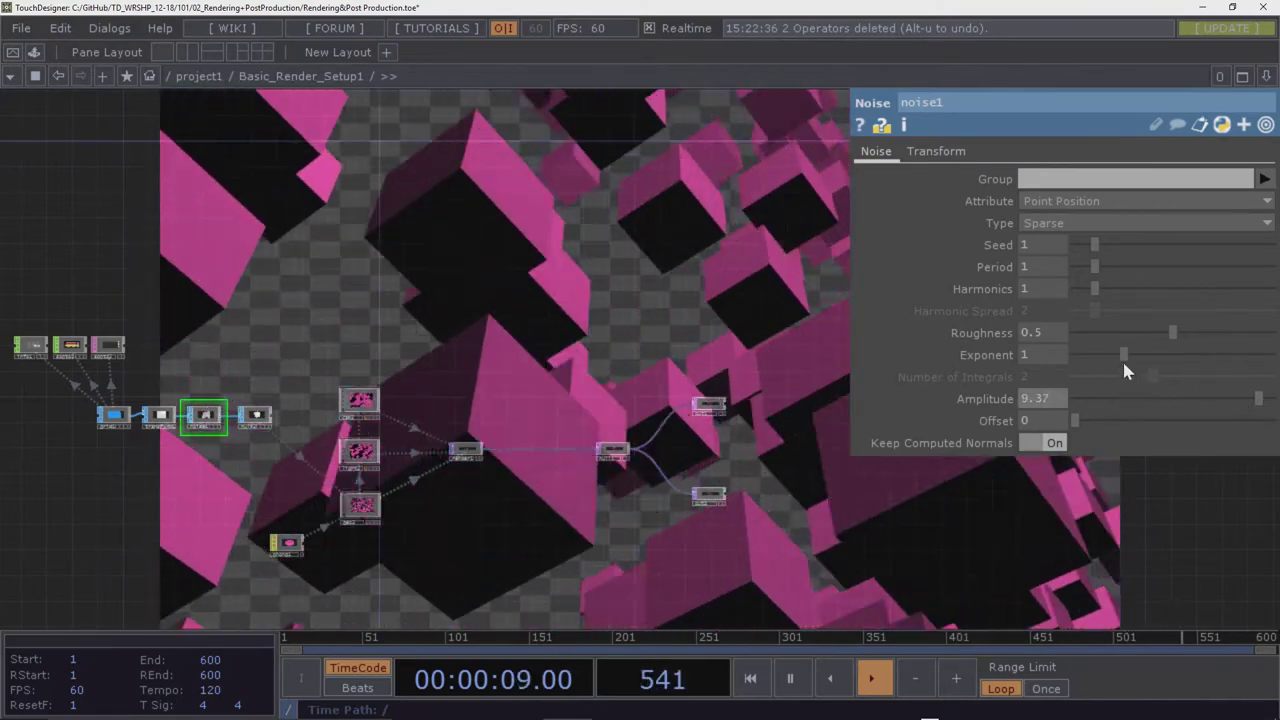
left_click_drag(1124, 358, 1077, 354)
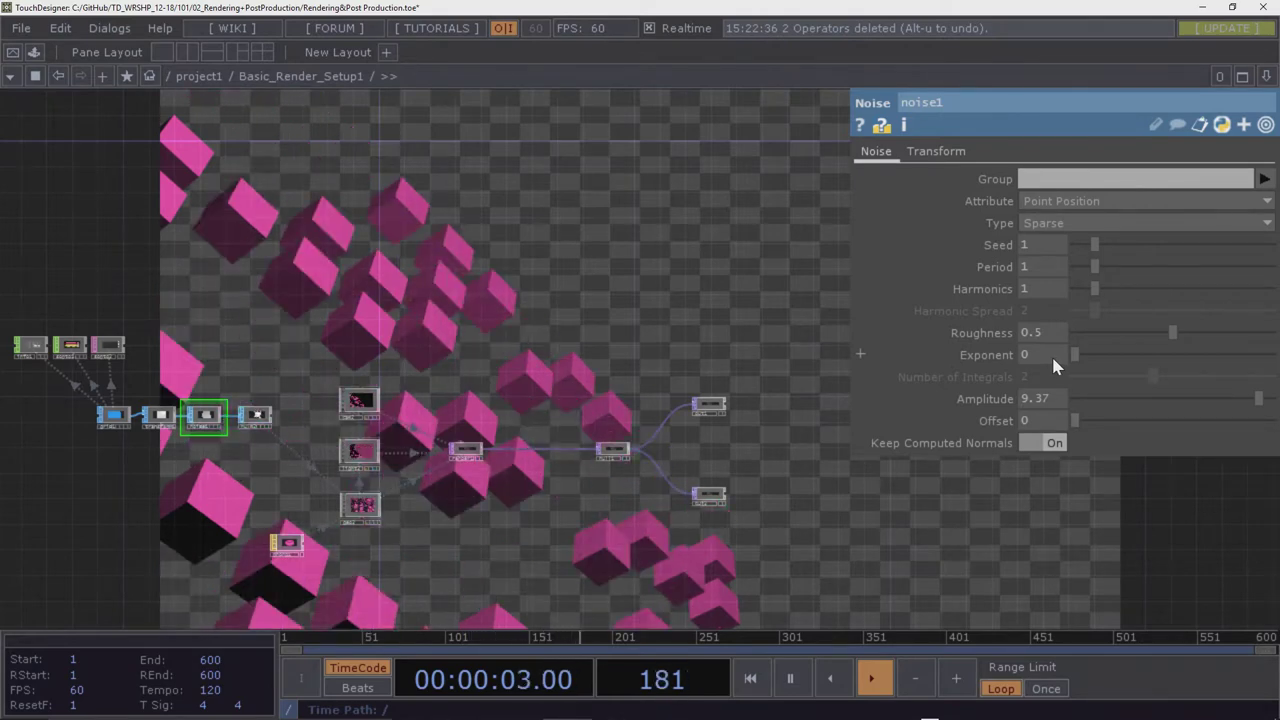
Examine the instancing chain by inspecting grid1, transform1, noise1 and null2 one after another
scroll(181, 418, "up", 4)
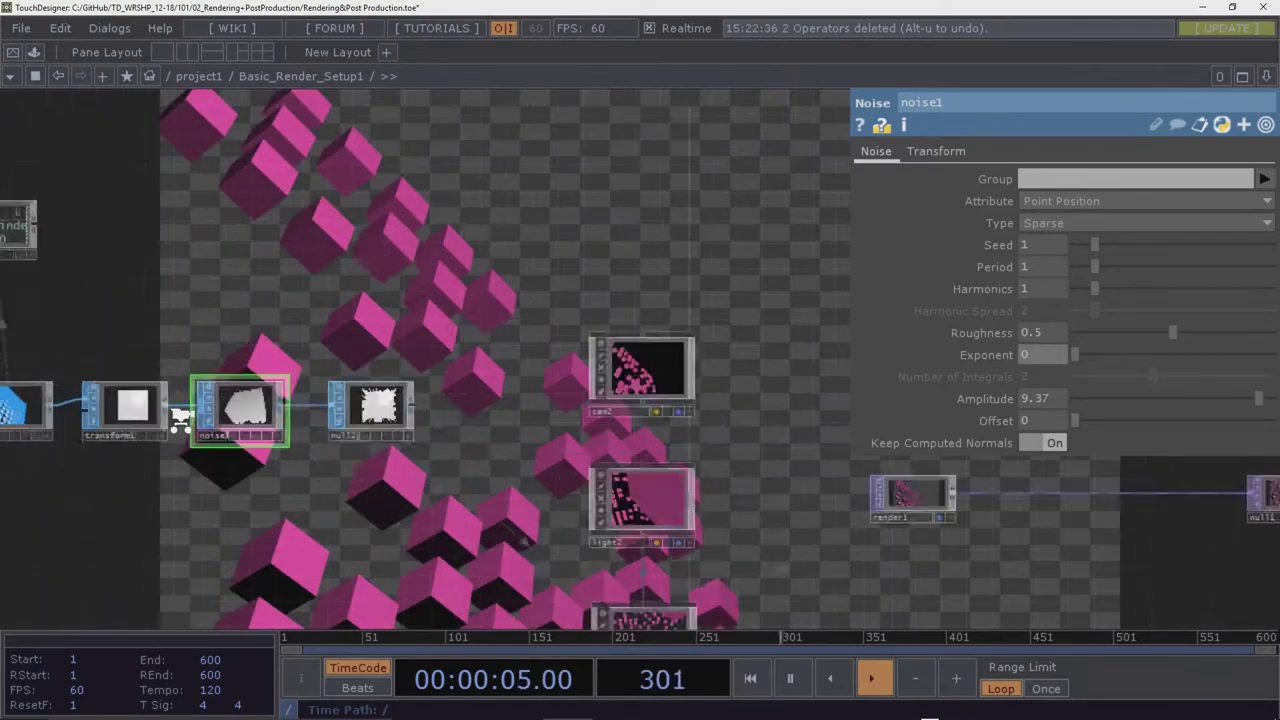
scroll(179, 416, "up", 3)
scroll(178, 424, "down", 2)
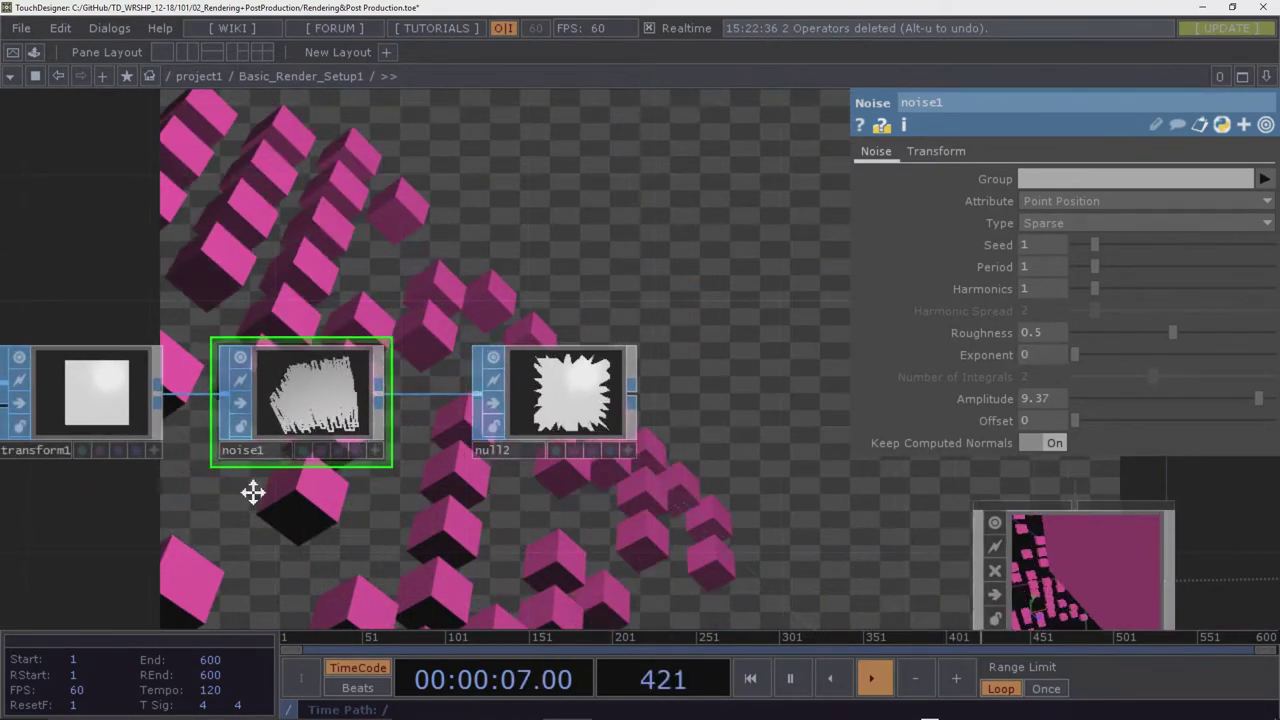
left_click_drag(252, 491, 394, 501)
left_click(88, 397)
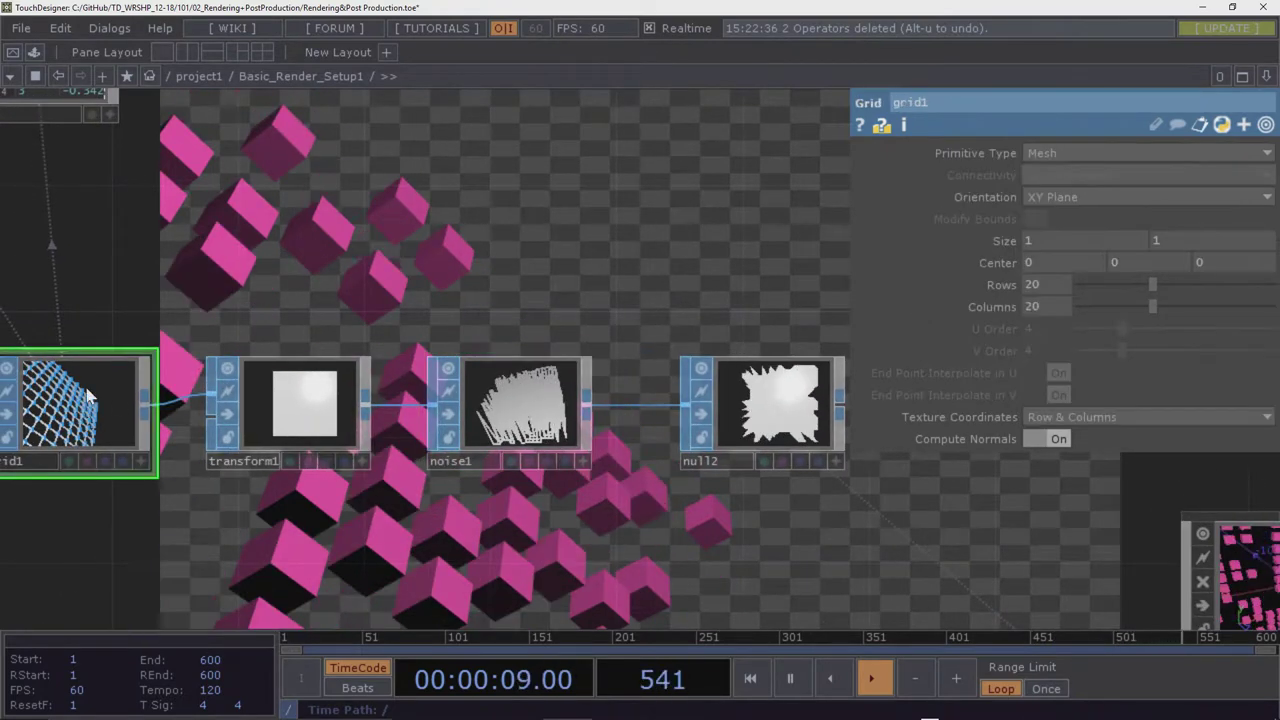
left_click_drag(290, 540, 438, 532)
left_click(423, 380)
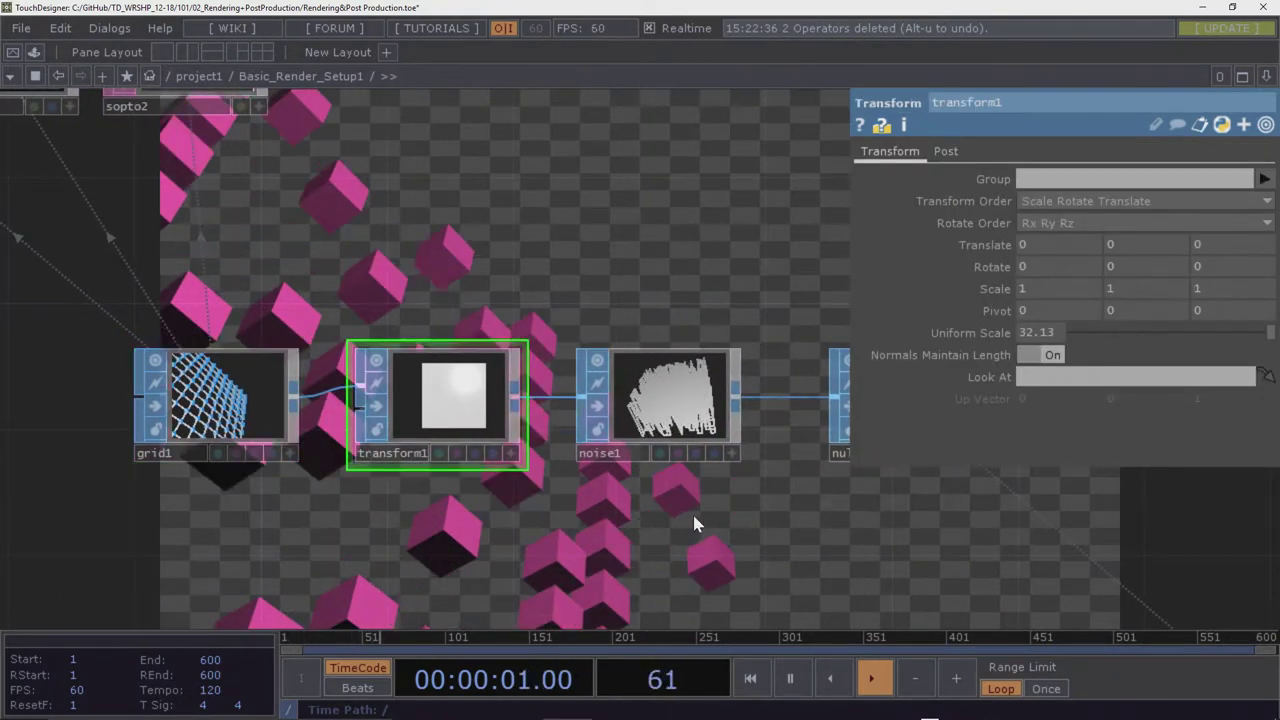
left_click_drag(692, 511, 520, 530)
left_click(497, 410)
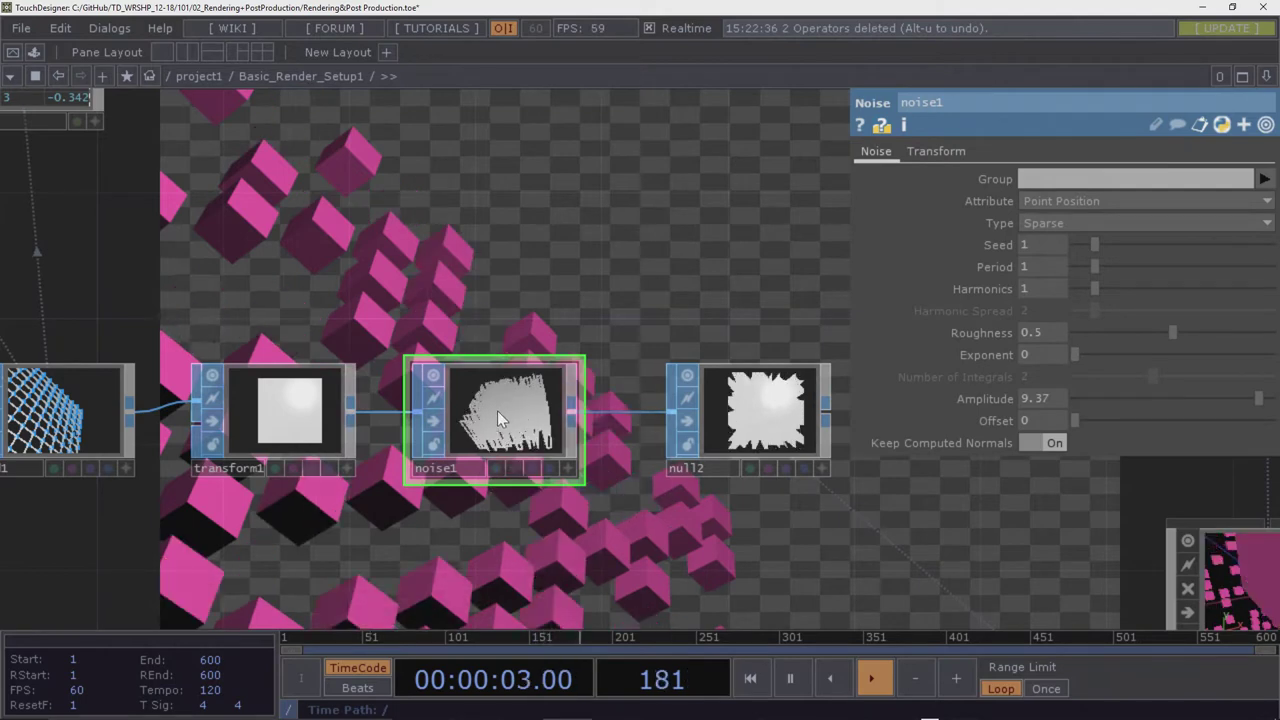
left_click(745, 428)
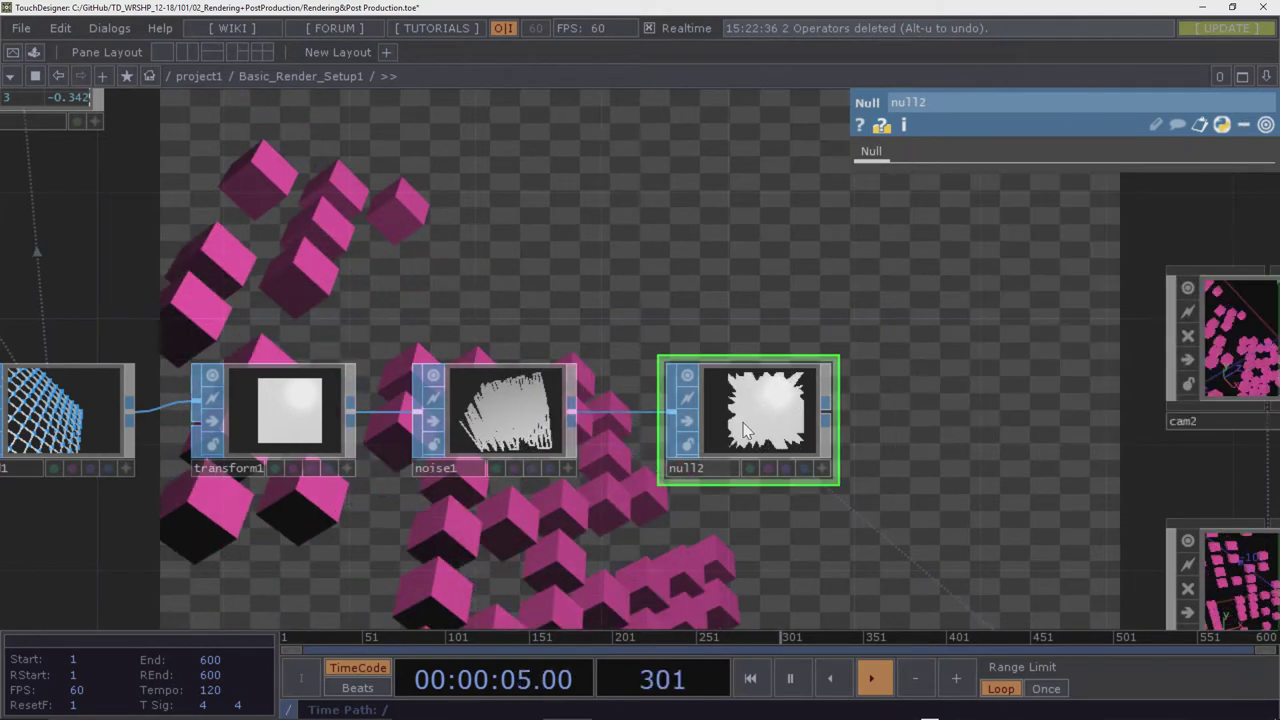
scroll(745, 428, "down", 4)
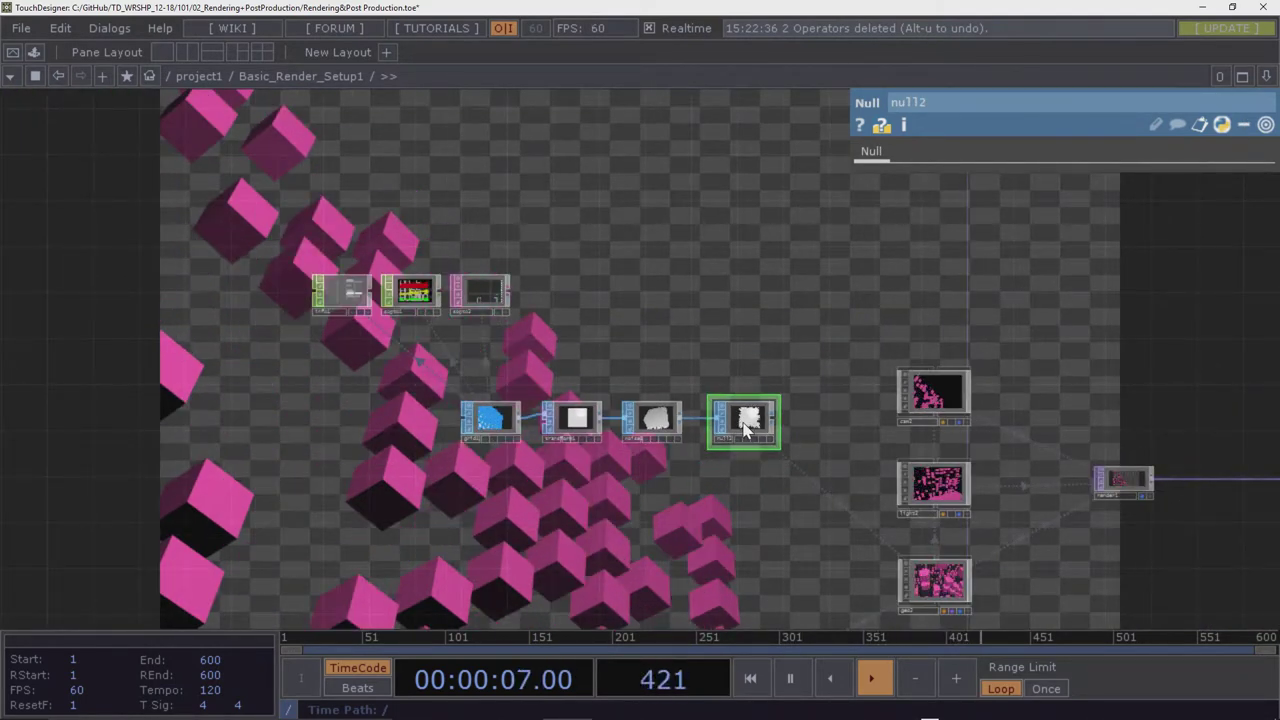
left_click(660, 425)
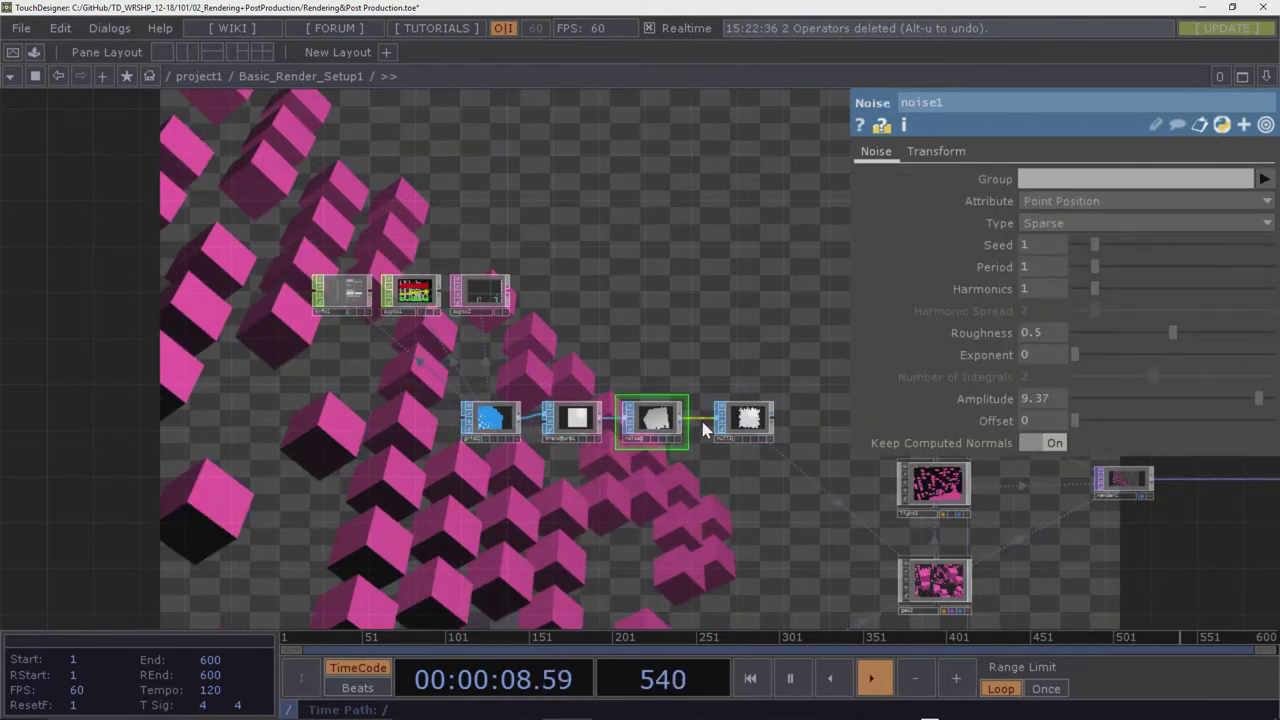
Move null2 farther from noise1 and look at the options for their connection and for noise1 itself
left_click_drag(624, 360, 458, 382)
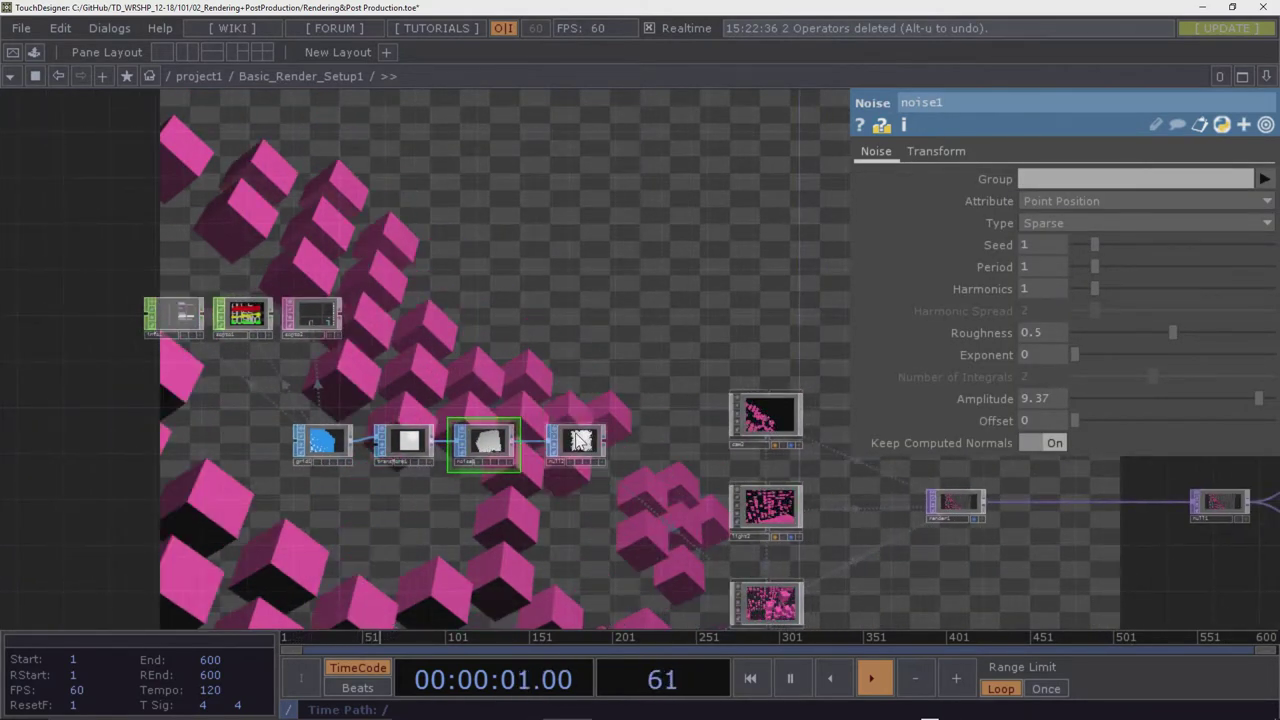
left_click_drag(580, 440, 672, 440)
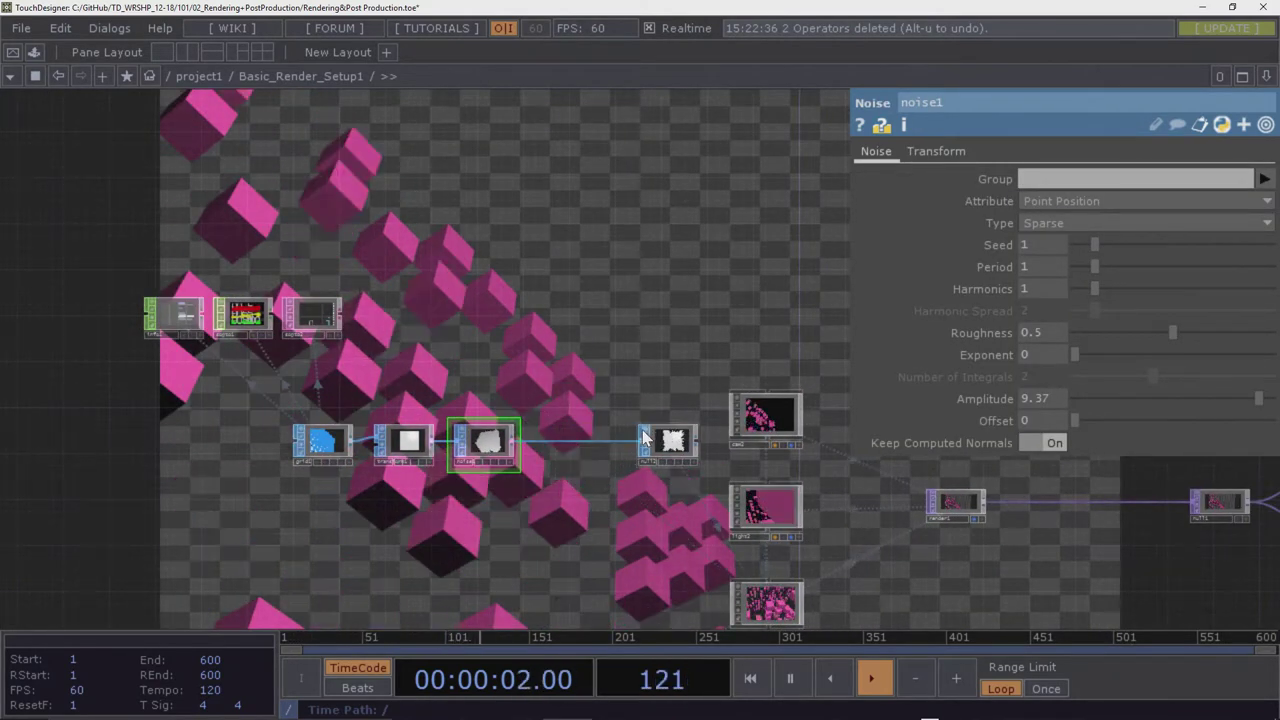
right_click(574, 446)
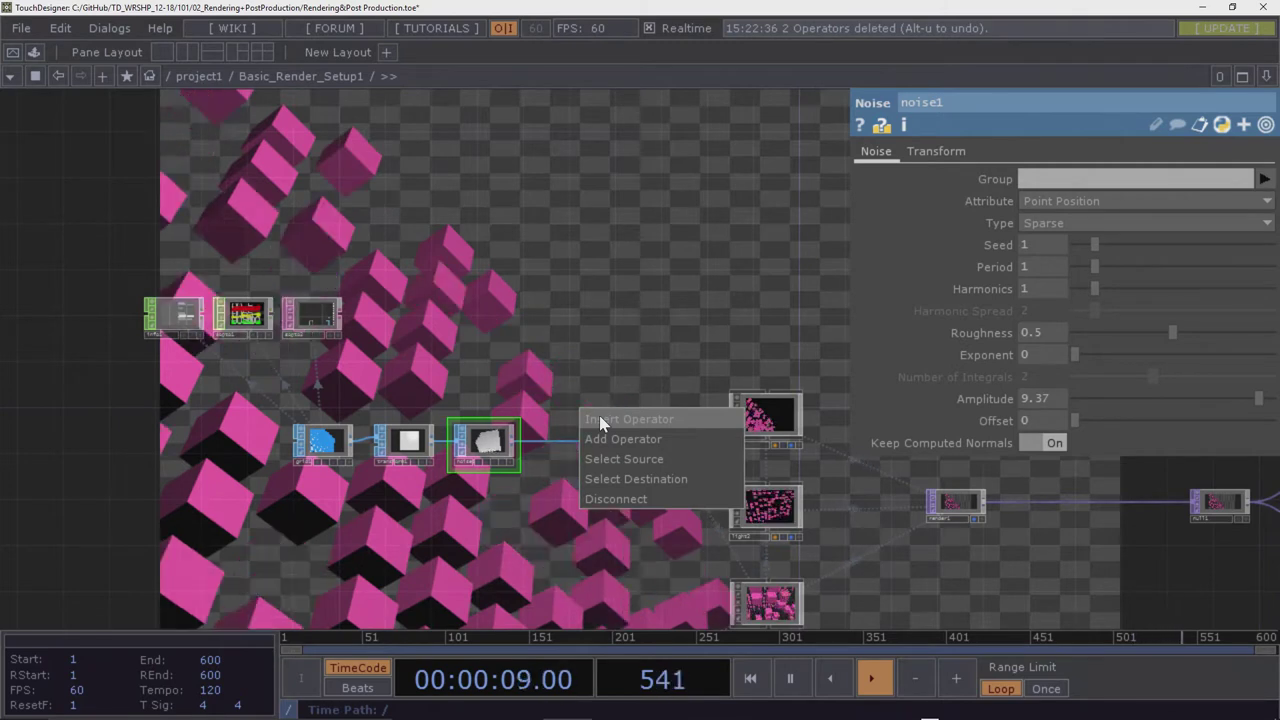
left_click(600, 419)
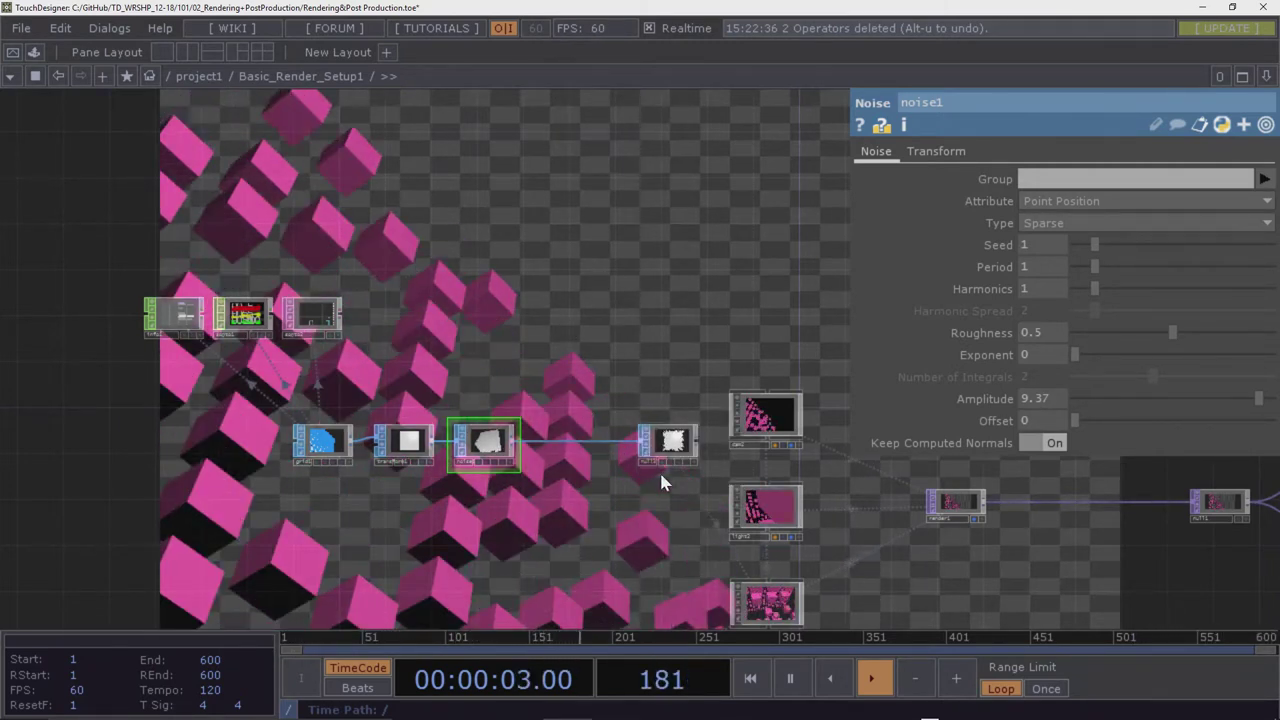
right_click(497, 447)
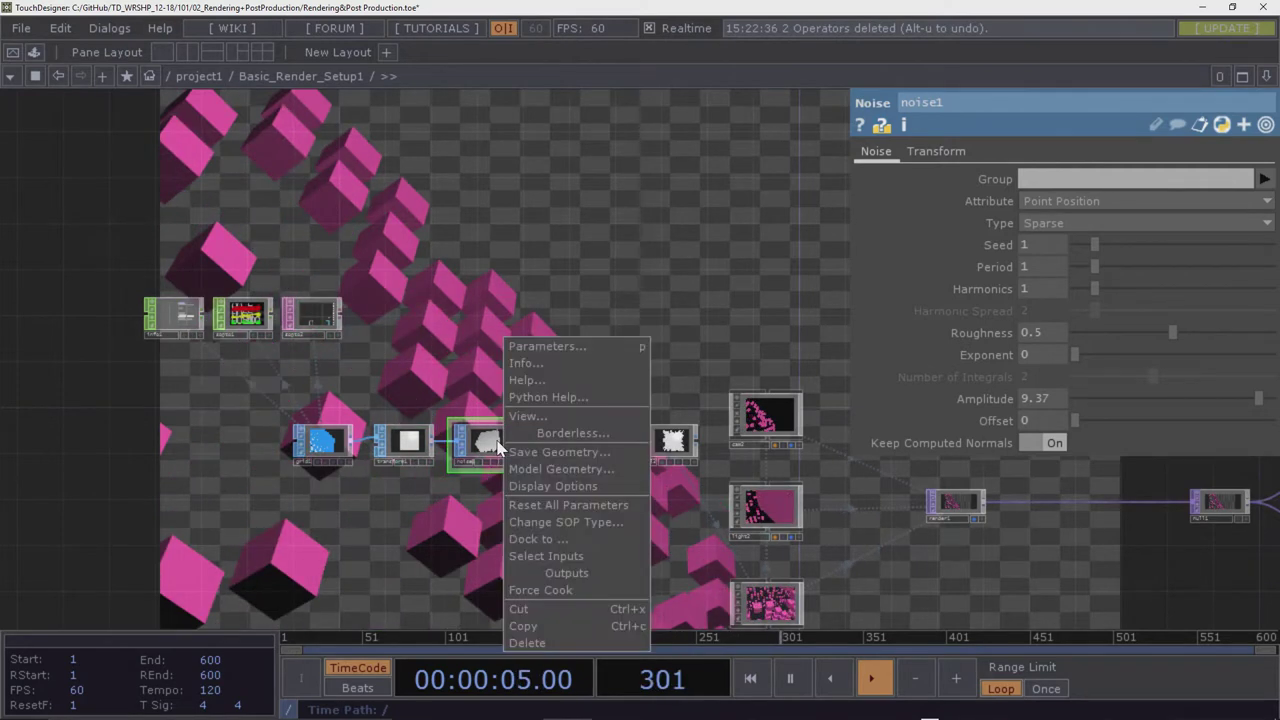
left_click(707, 465)
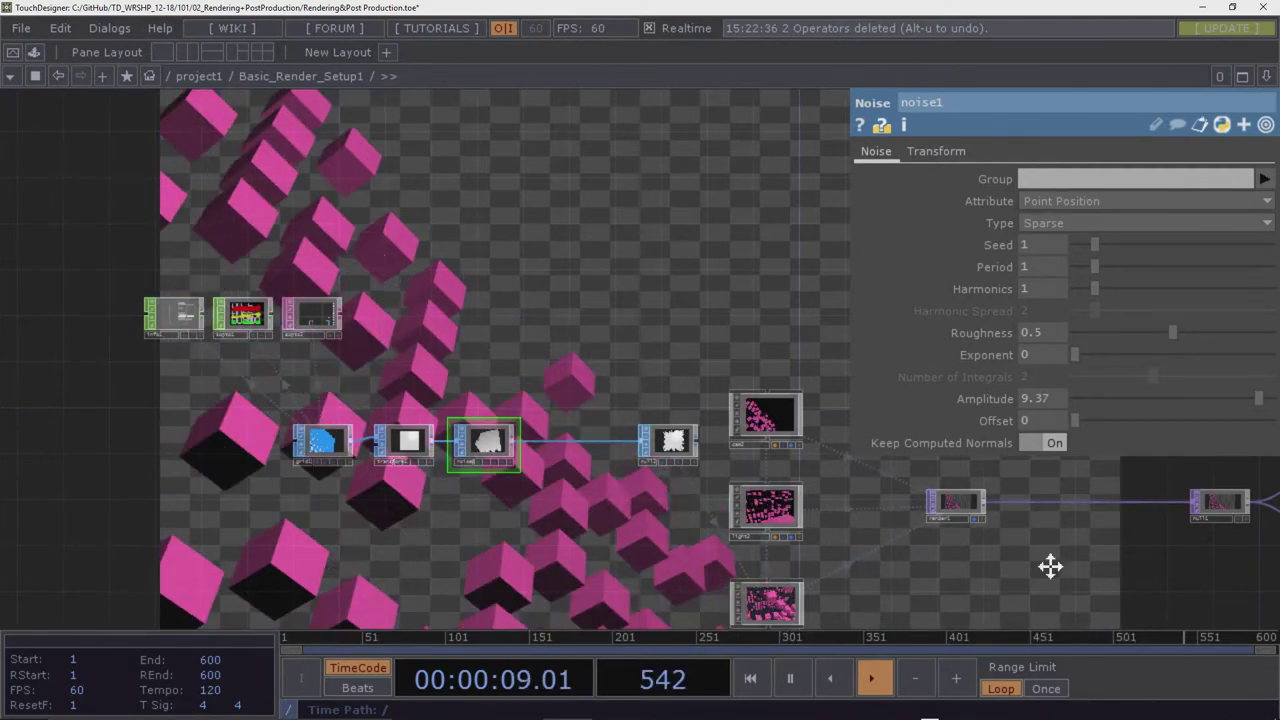
Turn off the display of render1's output behind the network
left_click_drag(1050, 566, 632, 518)
left_click_drag(791, 529, 627, 511)
left_click(352, 479)
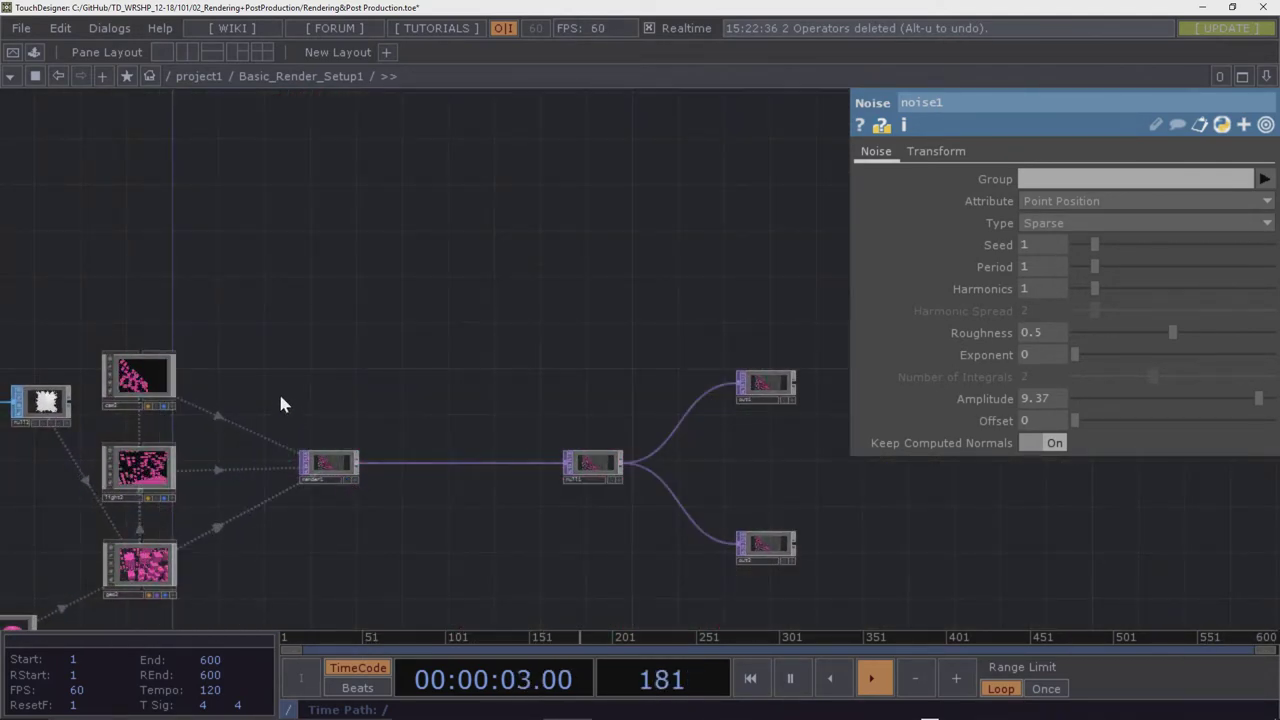
left_click_drag(280, 403, 694, 391)
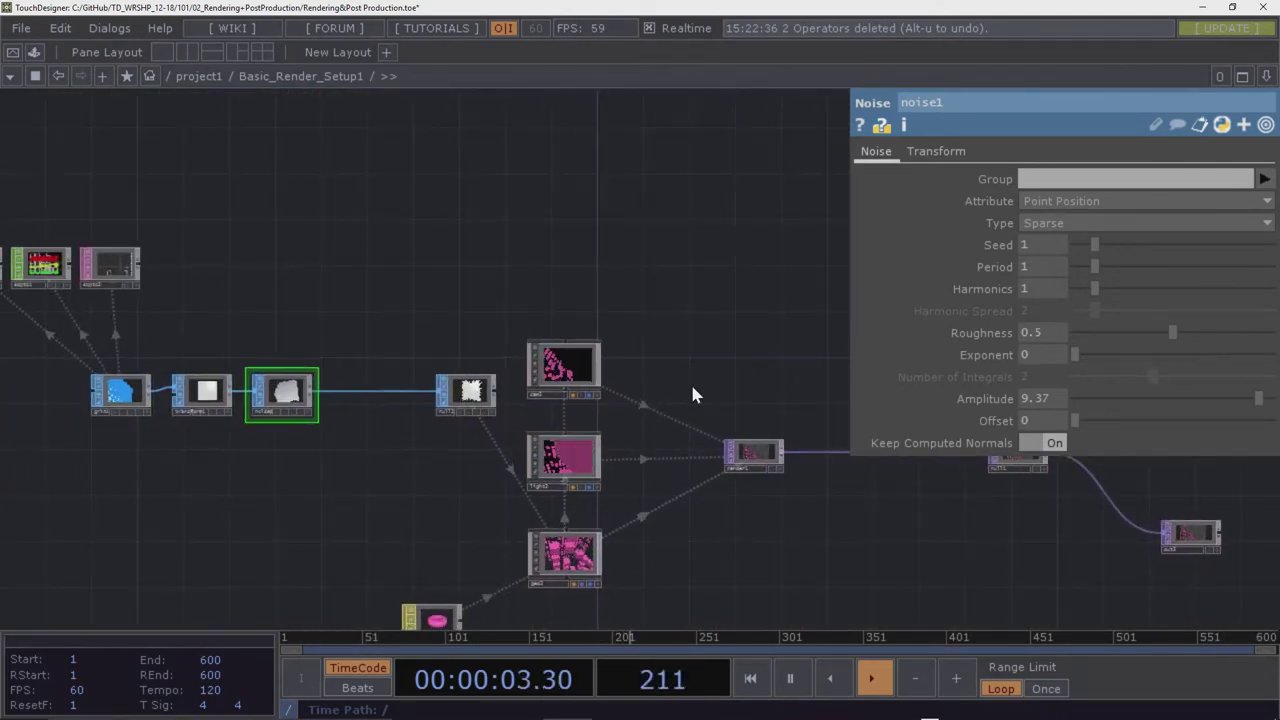
Try a Null SOP between noise1 and null2, removing it again and moving null2 back beside noise1
right_click(310, 390)
left_click(676, 120)
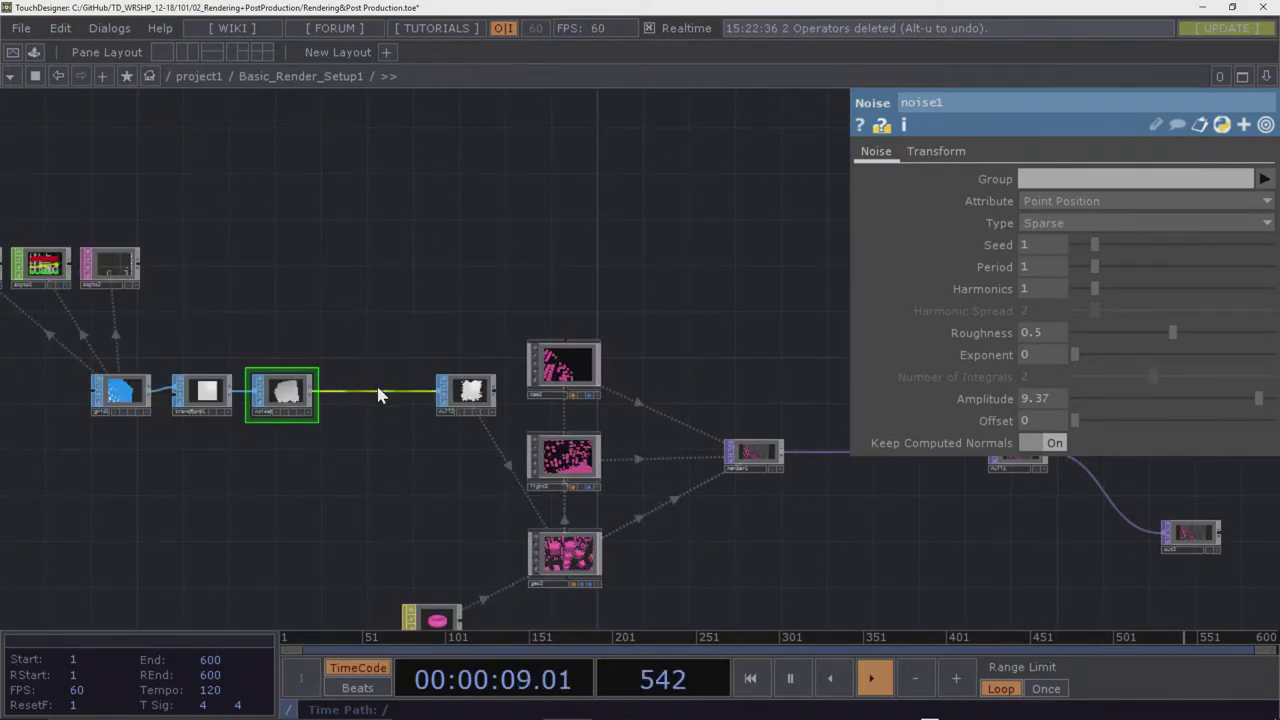
right_click(312, 395)
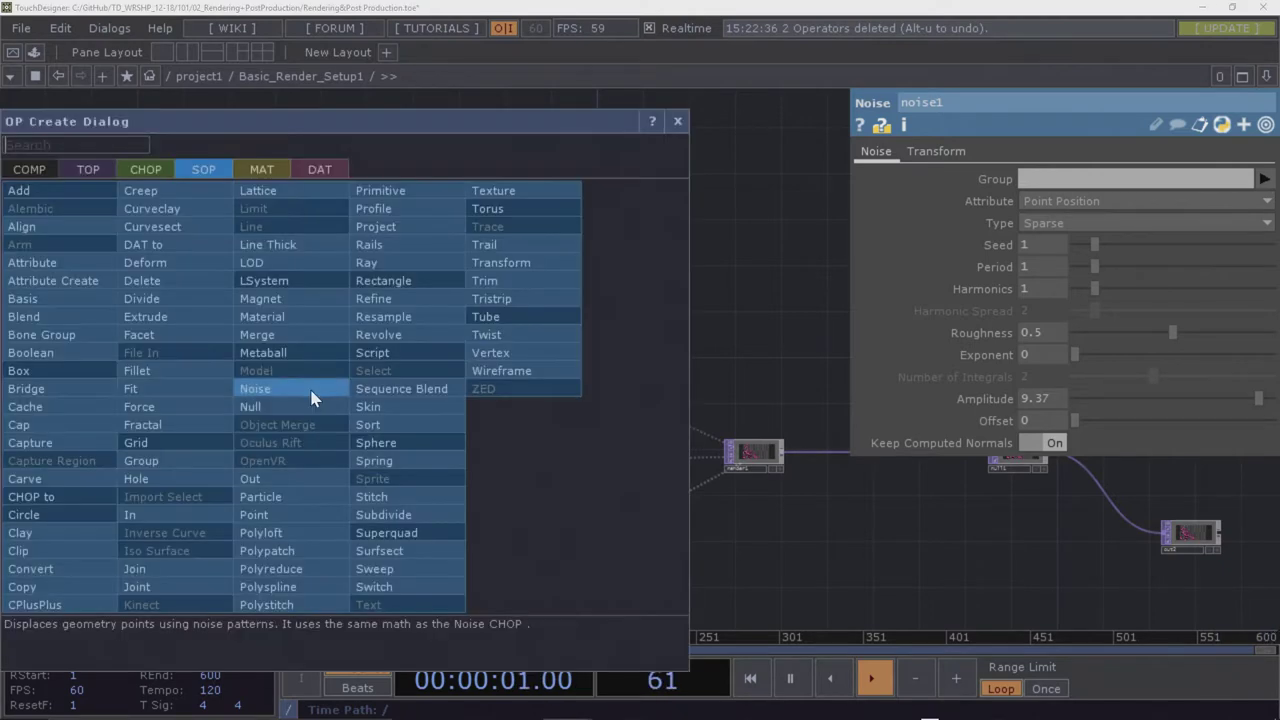
left_click(250, 407)
left_click(398, 290)
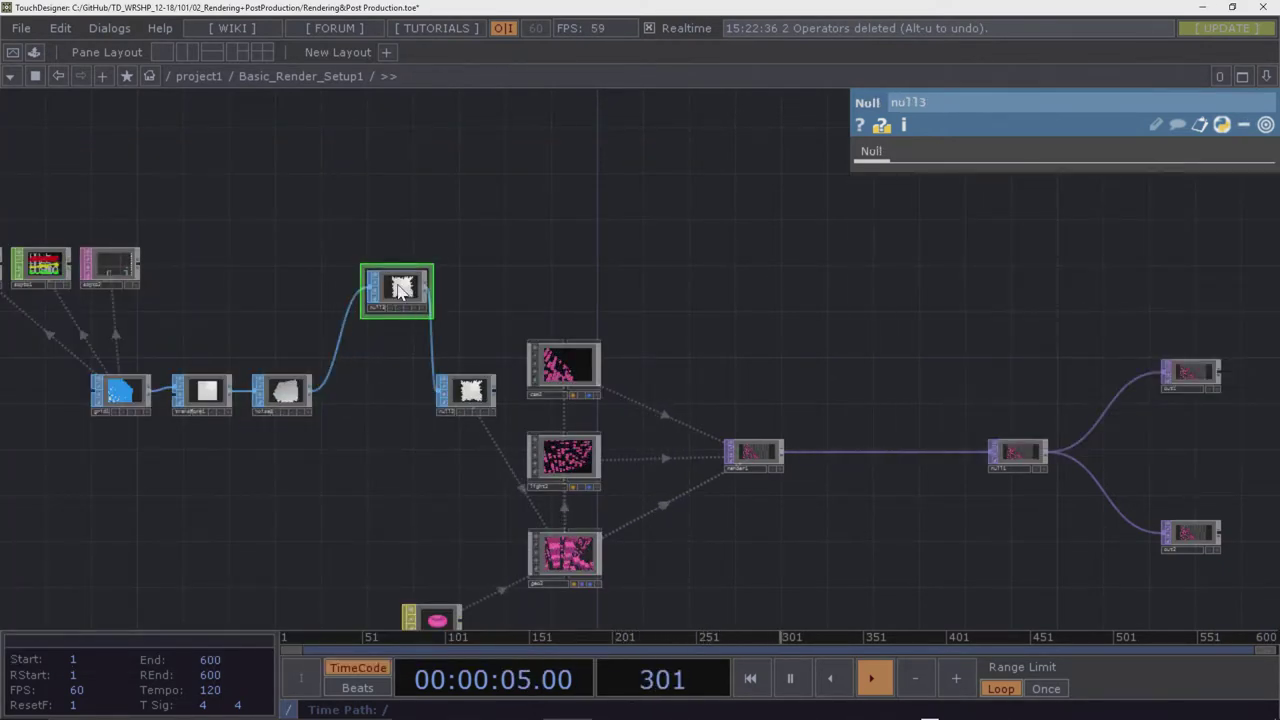
key("Delete")
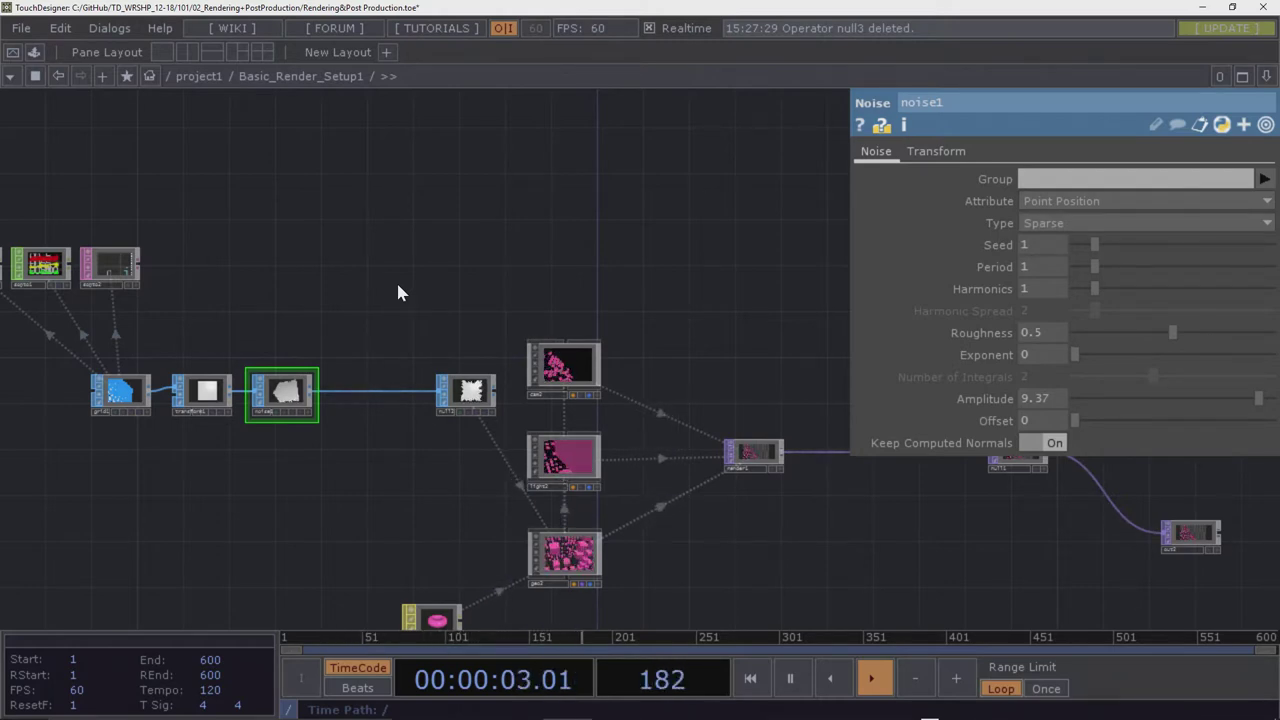
left_click_drag(484, 405, 333, 414)
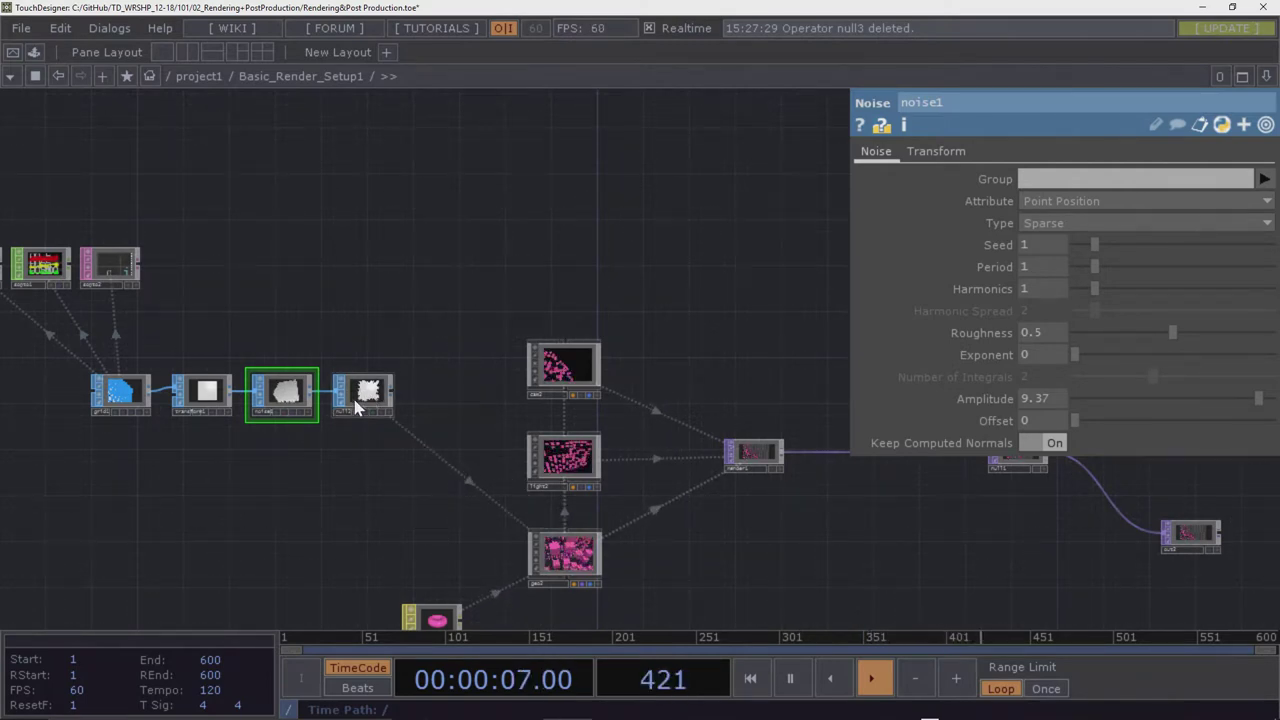
Set noise1's Exponent to 0.63 and choose Sparse as its noise type
left_click_drag(1072, 355, 1106, 351)
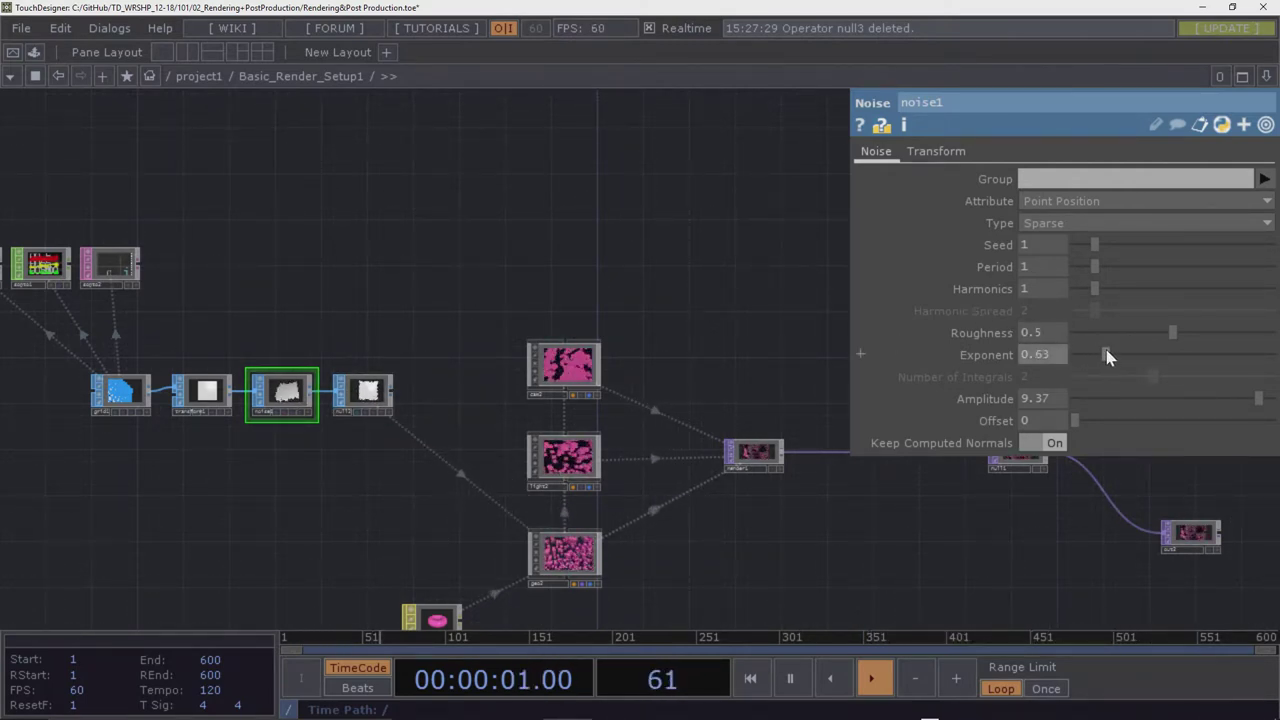
left_click(1075, 224)
left_click(1075, 224)
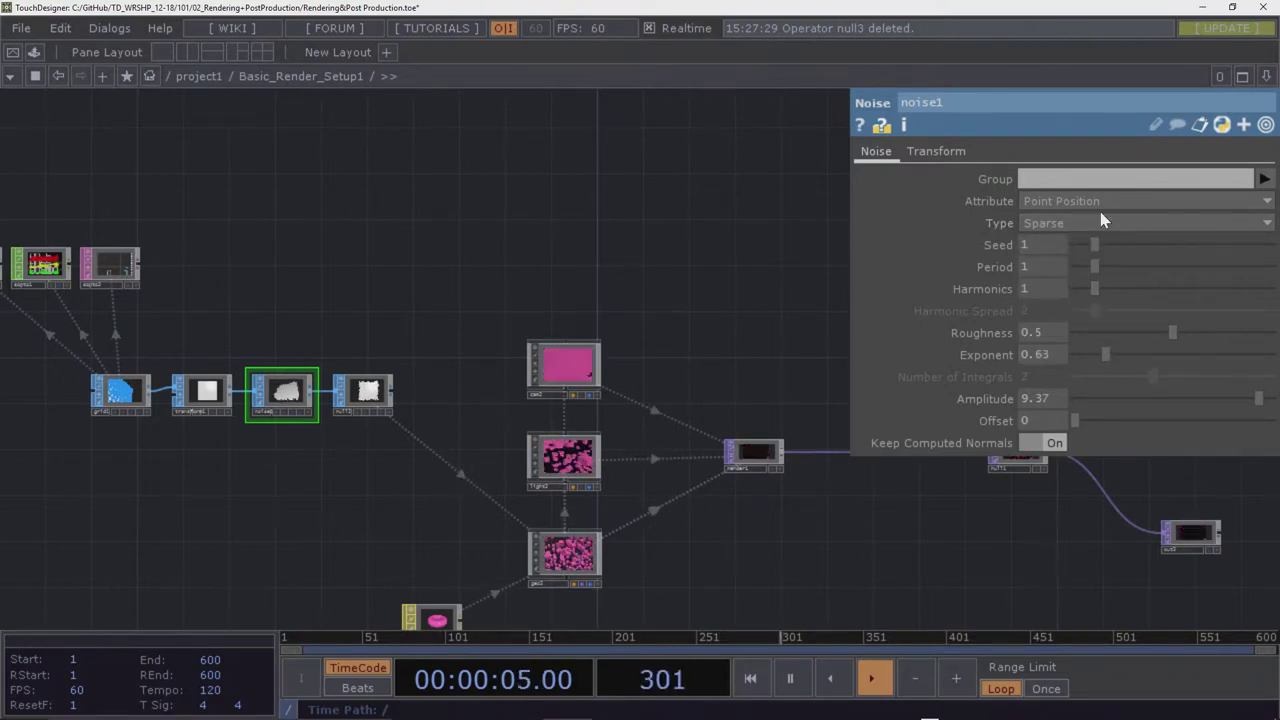
left_click(1035, 226)
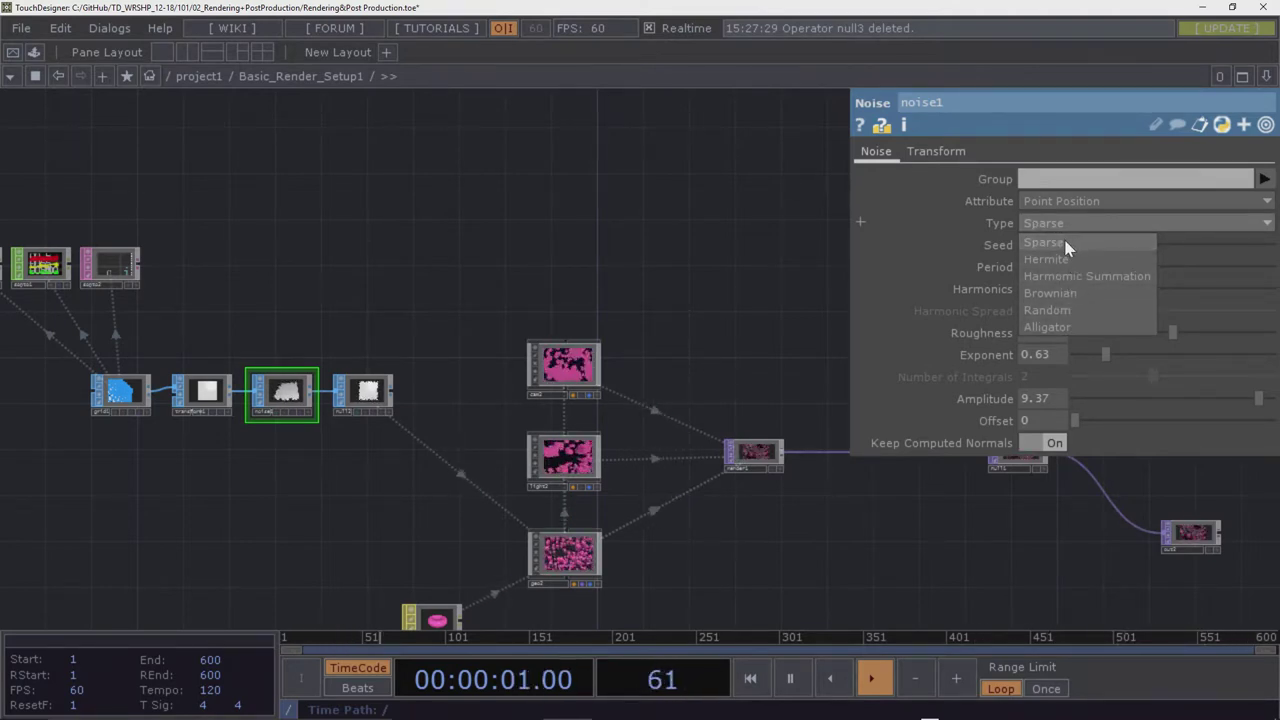
left_click(1063, 241)
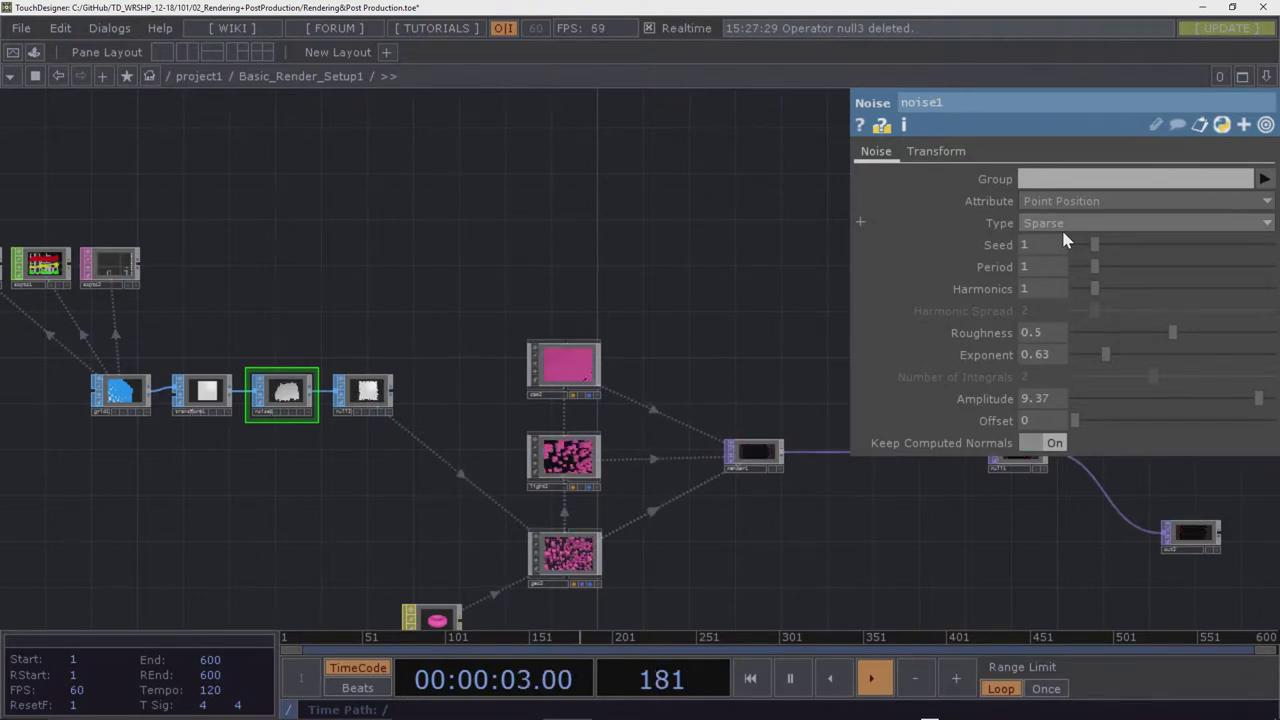
Examine how noise1 and null2 feed geo2 and how cam2, light2 and geo2 appear in render1
left_click_drag(589, 260, 590, 268)
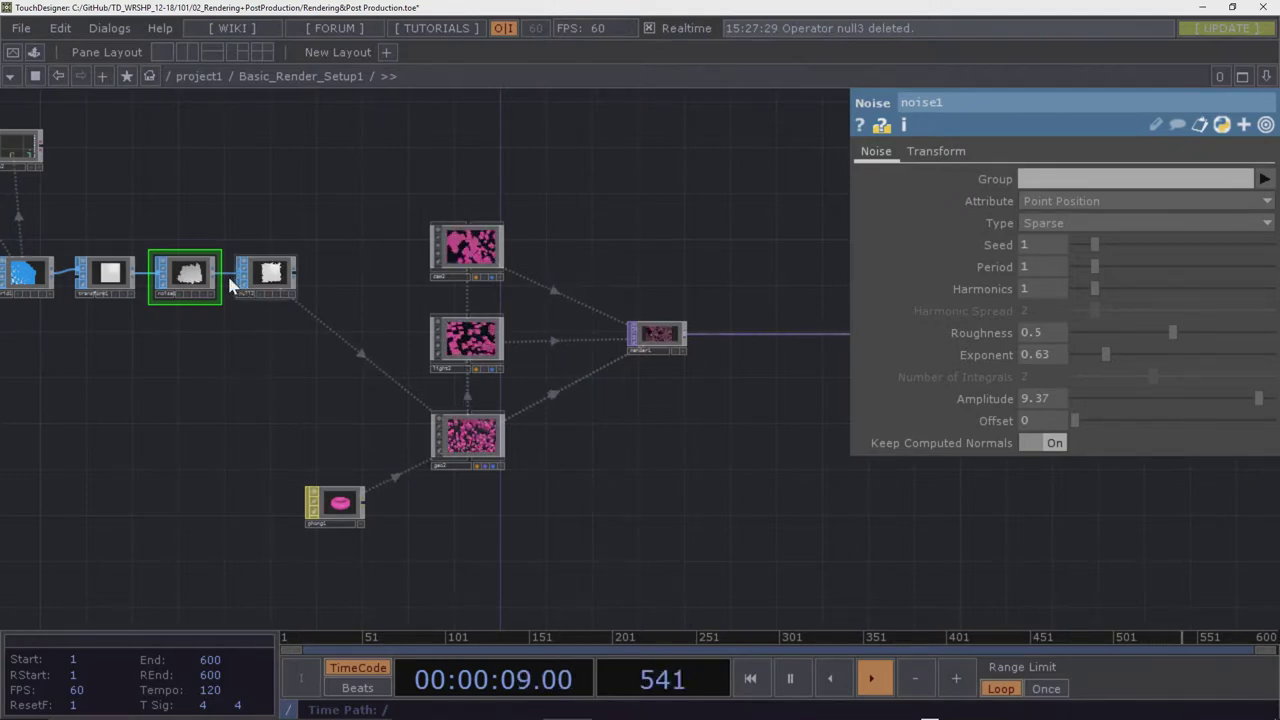
scroll(188, 279, "up", 5)
scroll(190, 280, "down", 4)
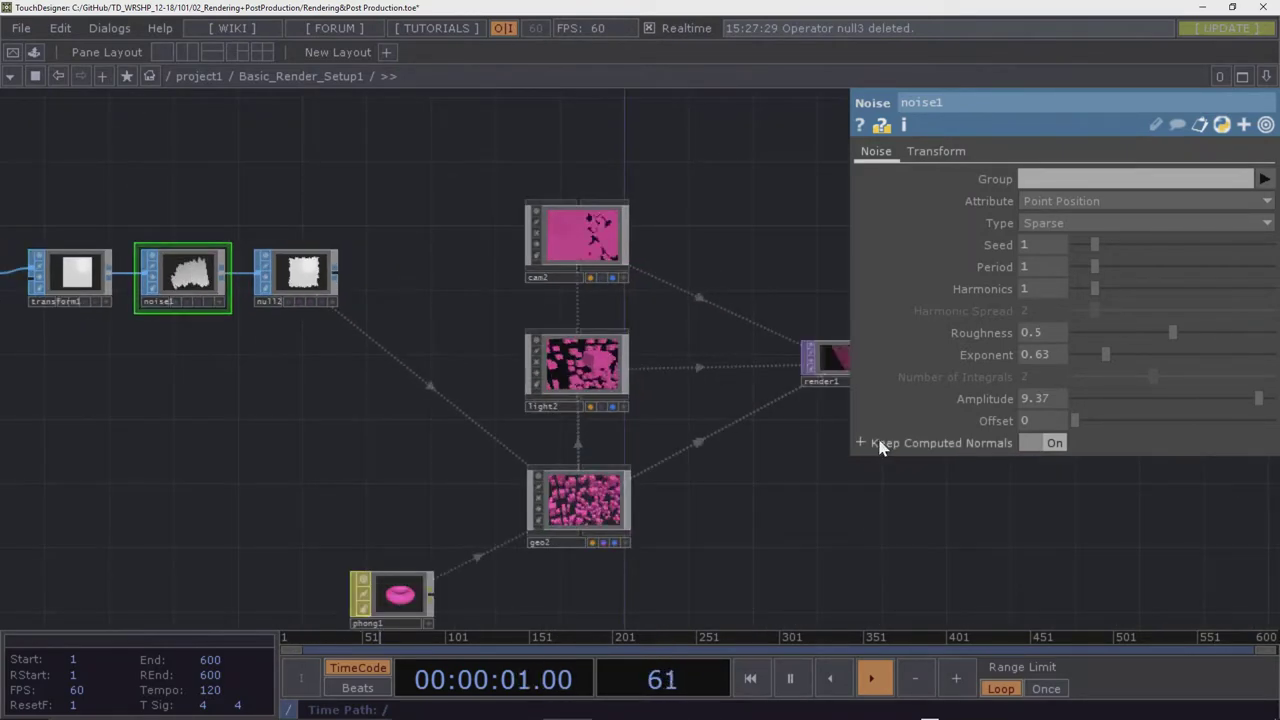
left_click_drag(762, 482, 597, 405)
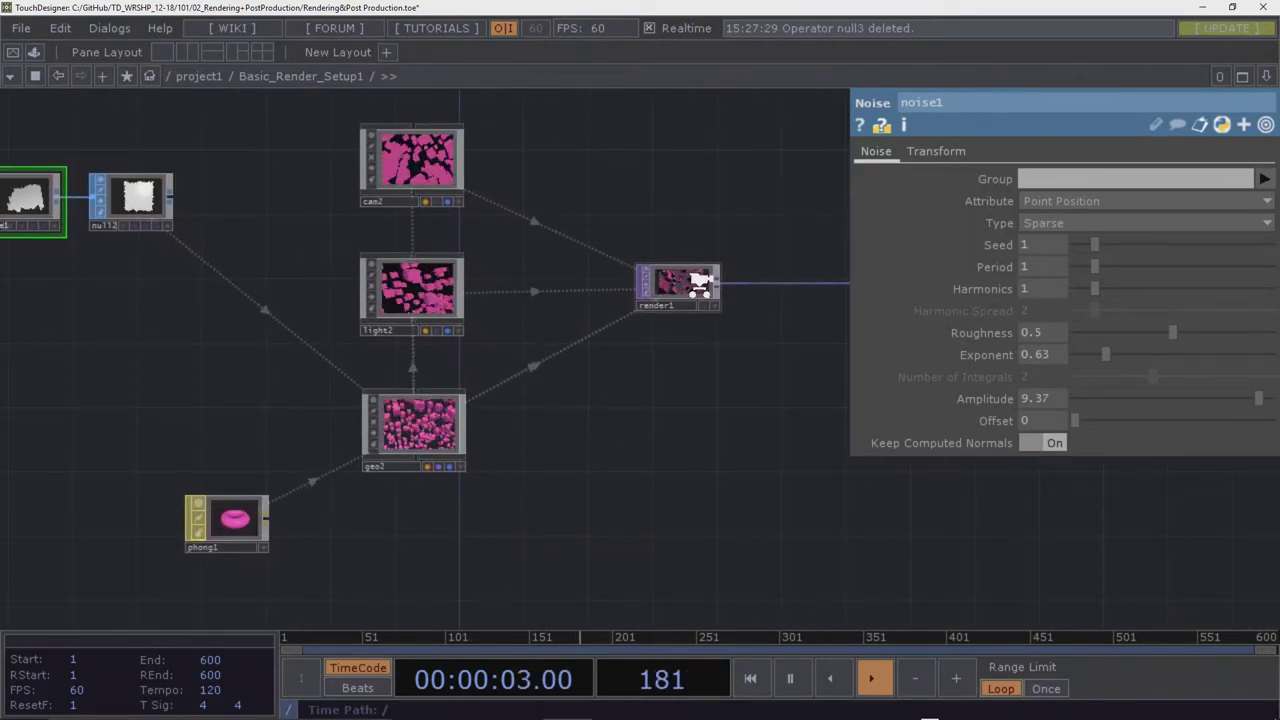
scroll(690, 288, "up", 5)
scroll(680, 292, "down", 5)
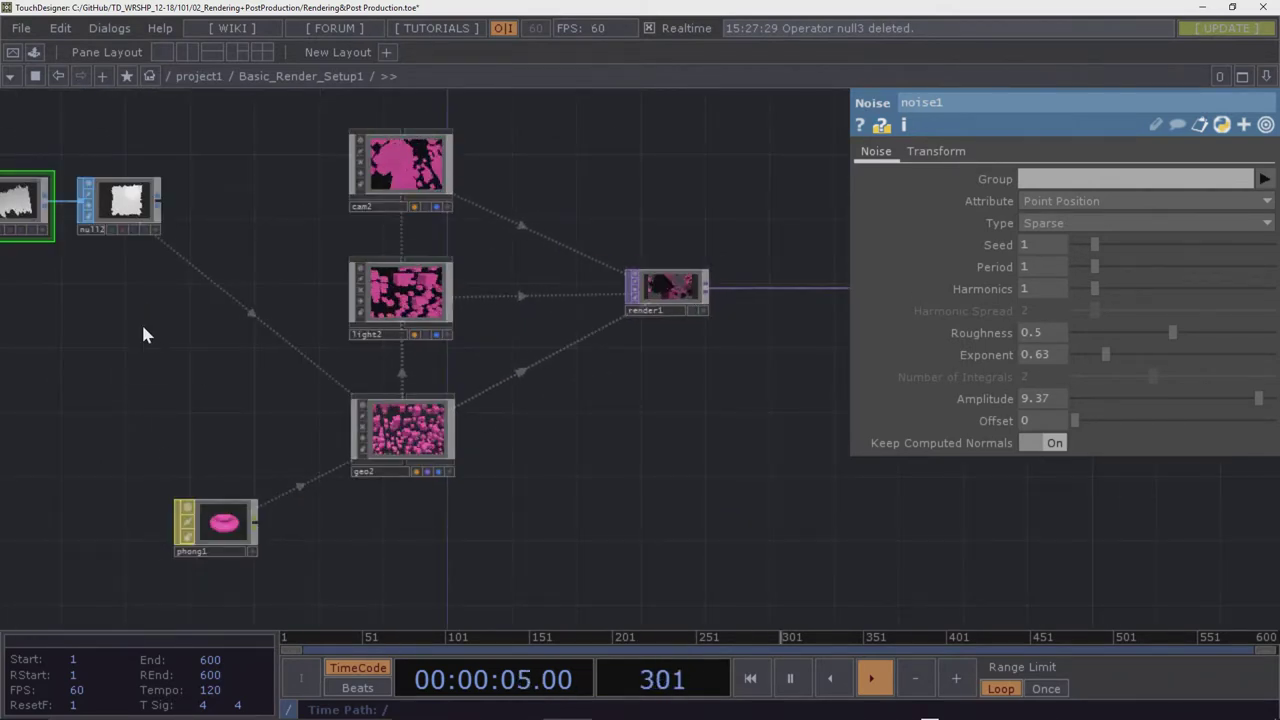
left_click_drag(143, 331, 266, 400)
left_click_drag(801, 453, 743, 452)
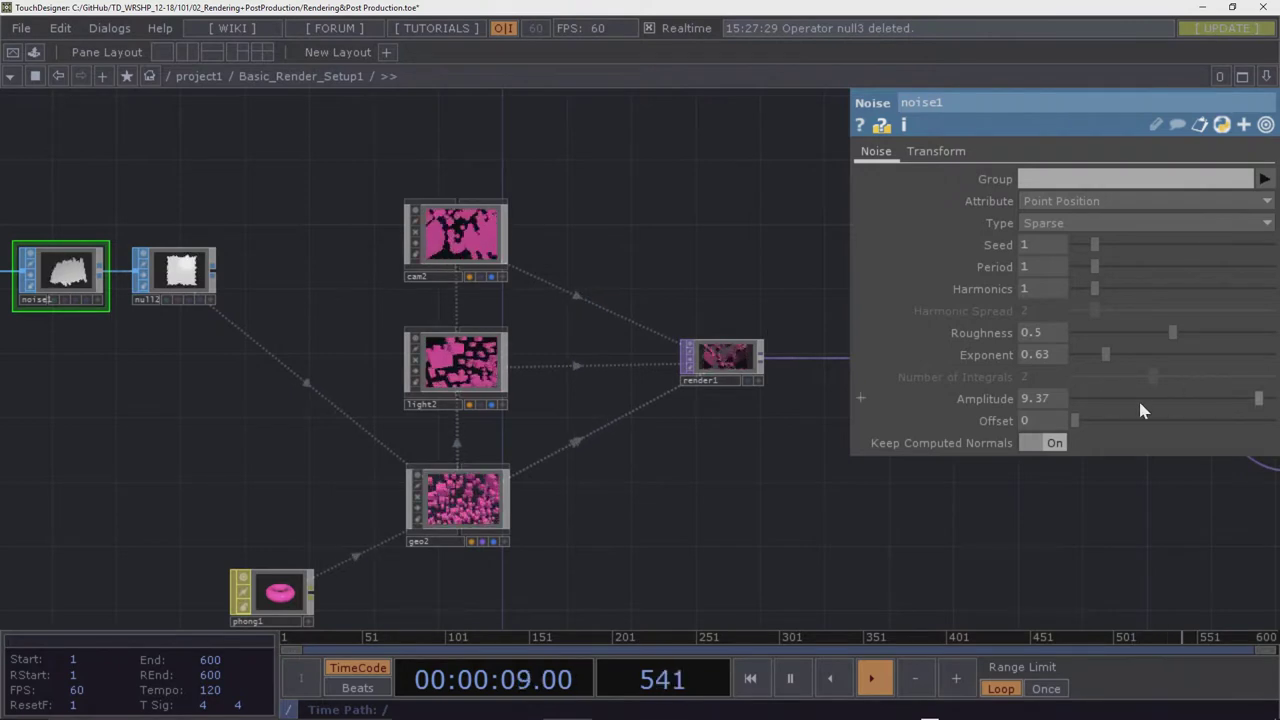
Set noise1's Period to 0.59, Exponent to 0.18 and Offset to 1.63, checking the effect in render1
left_click_drag(1095, 266, 1092, 283)
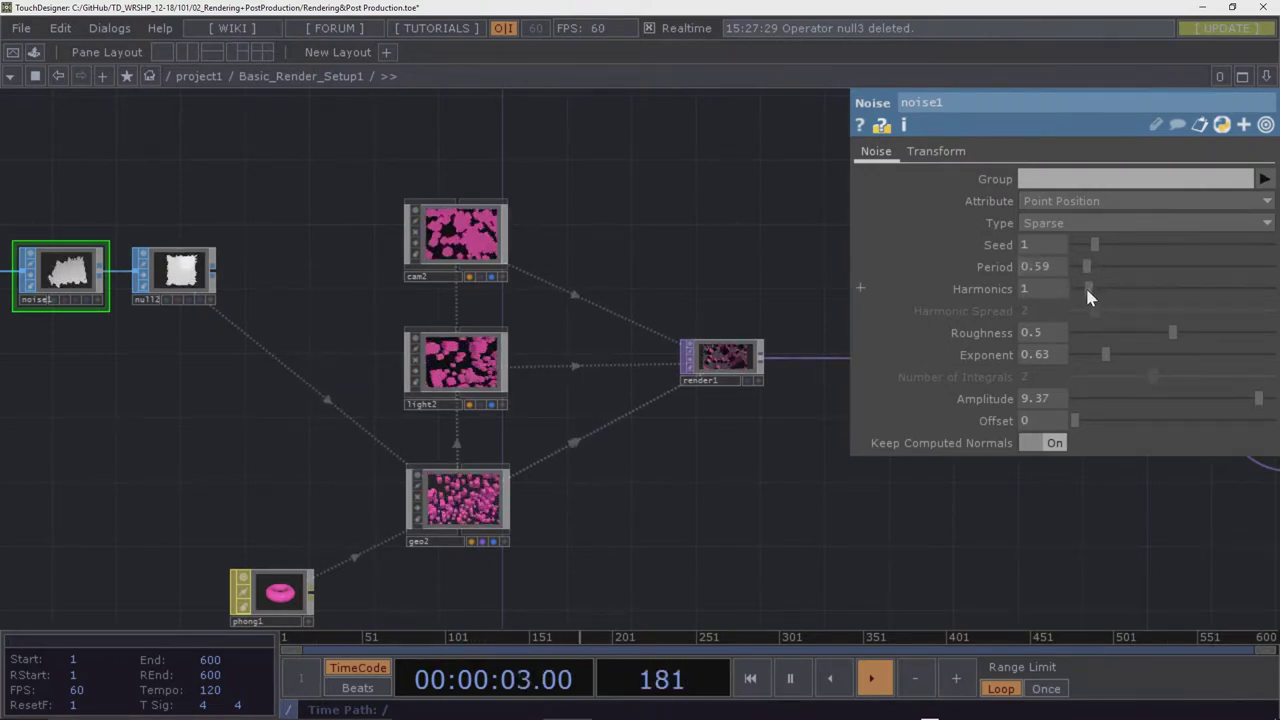
left_click_drag(1105, 355, 1087, 352)
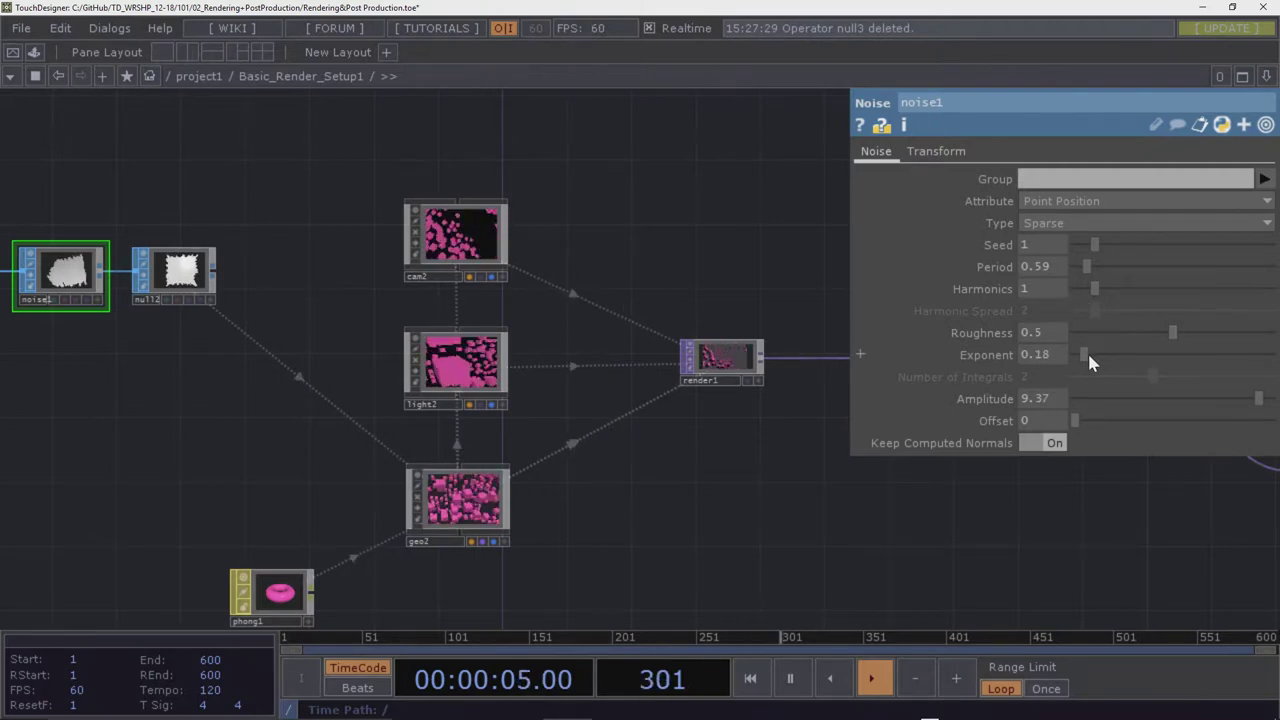
scroll(611, 280, "down", 5)
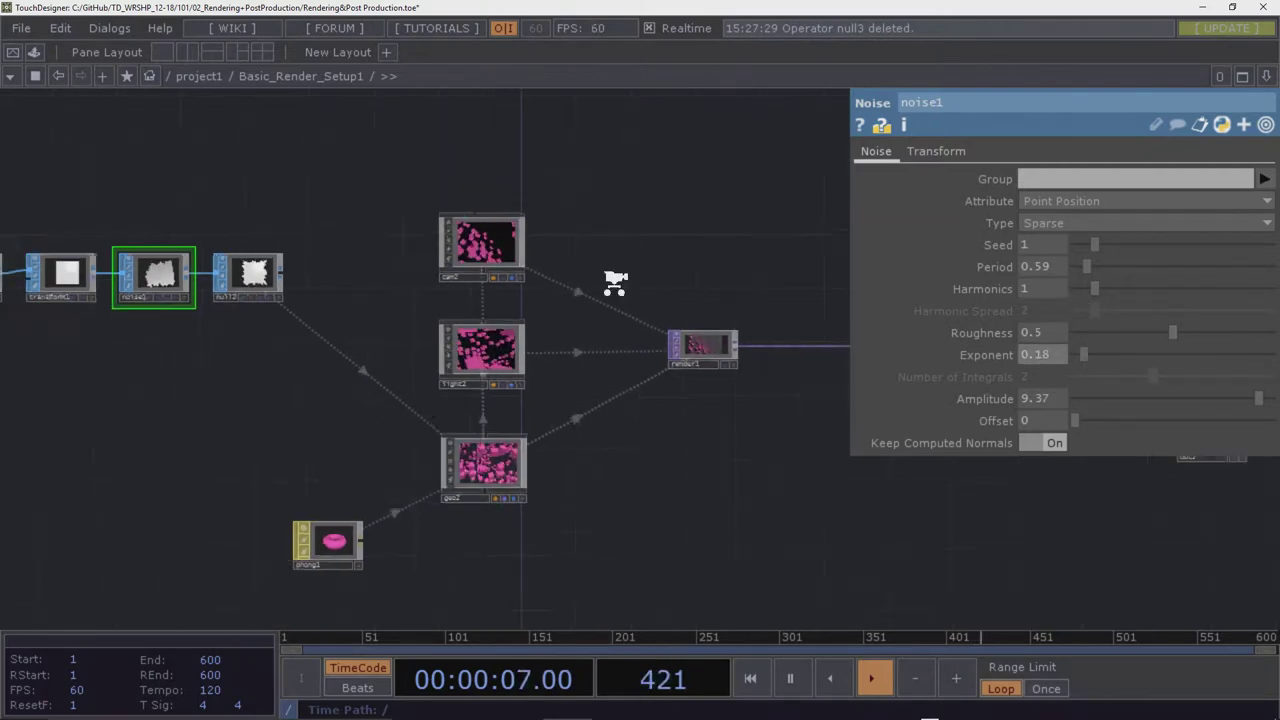
scroll(449, 331, "up", 8)
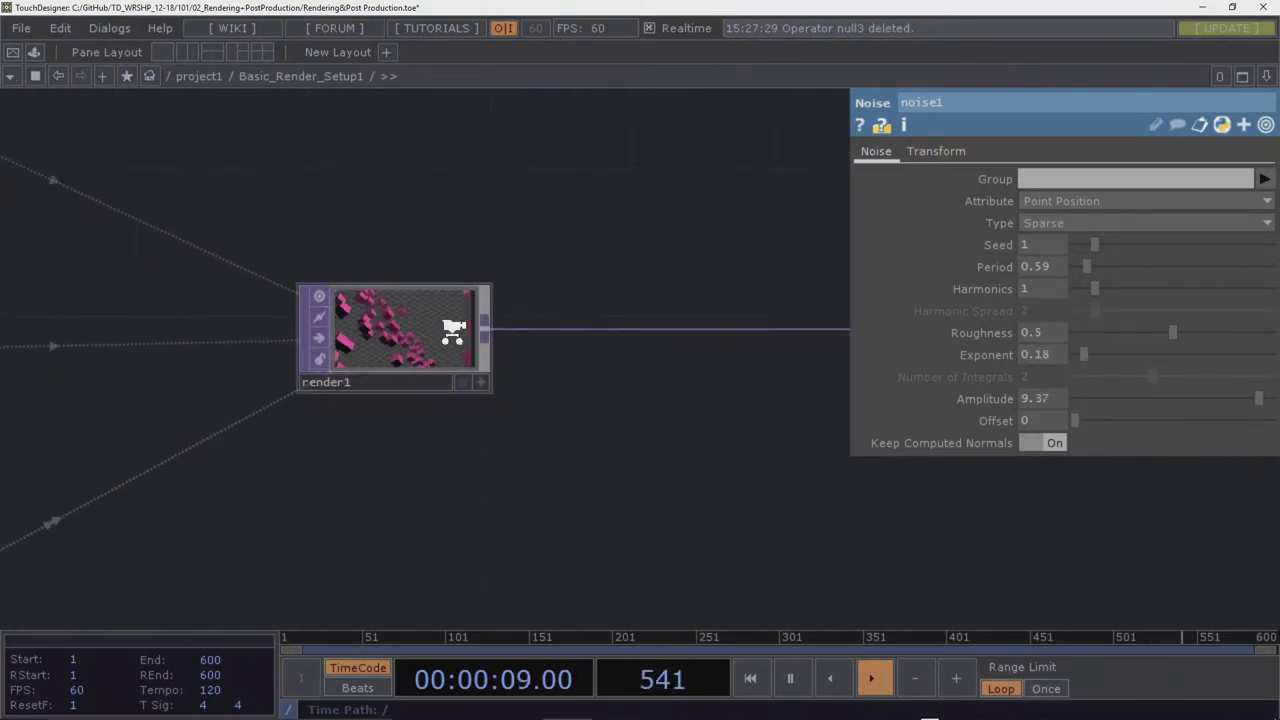
scroll(480, 330, "down", 6)
left_click_drag(1078, 421, 1109, 417)
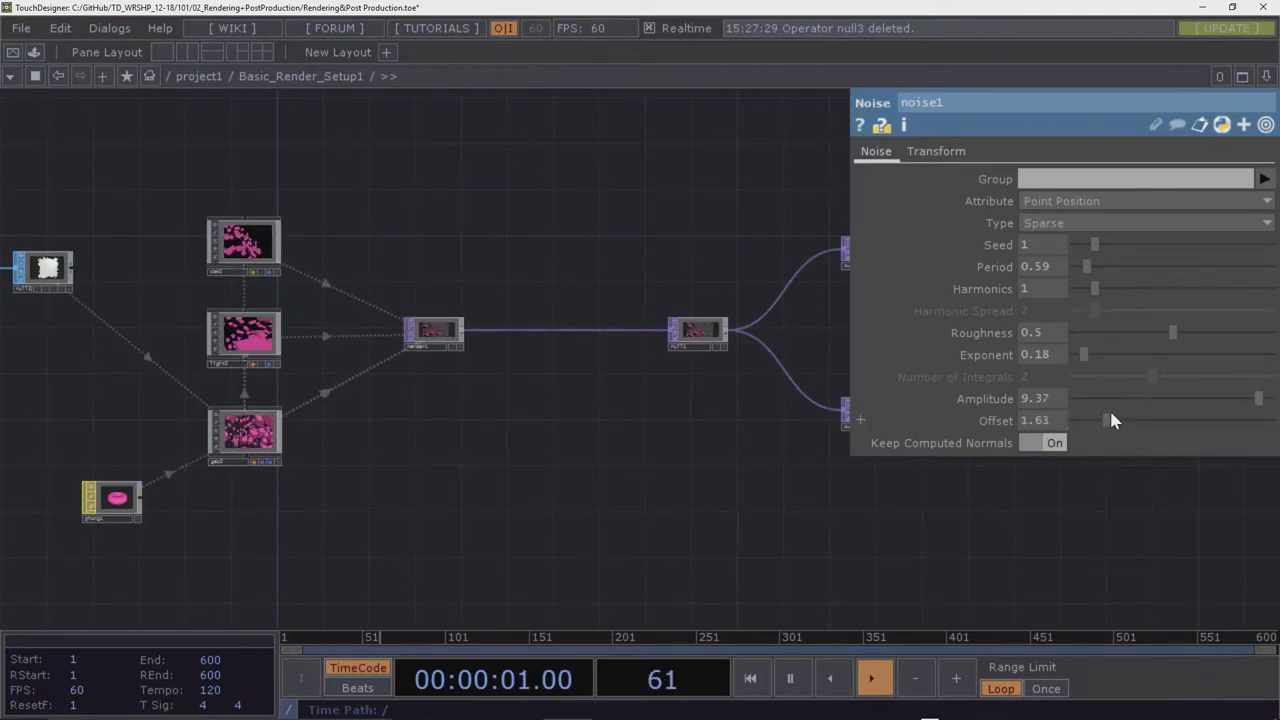
Set noise1's Exponent to 1.61 and Offset to 1.43, and check the box inside geo2
left_click_drag(1084, 355, 1152, 360)
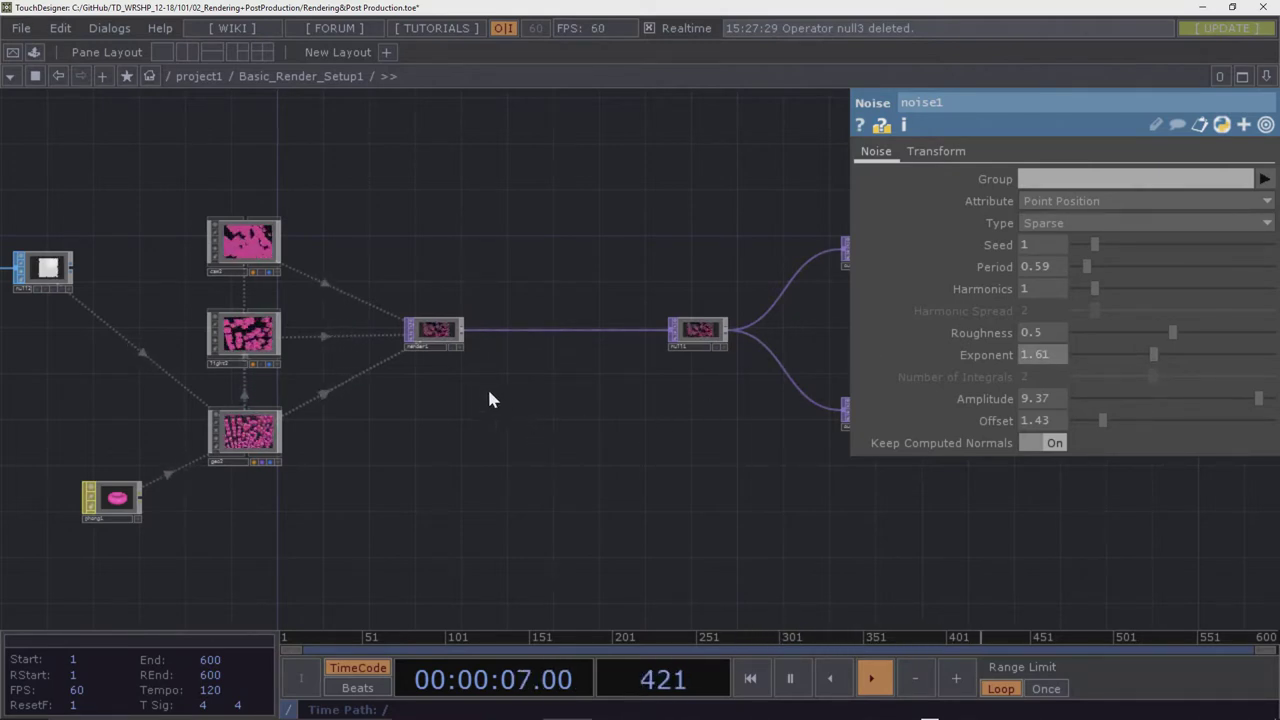
left_click_drag(489, 400, 486, 463)
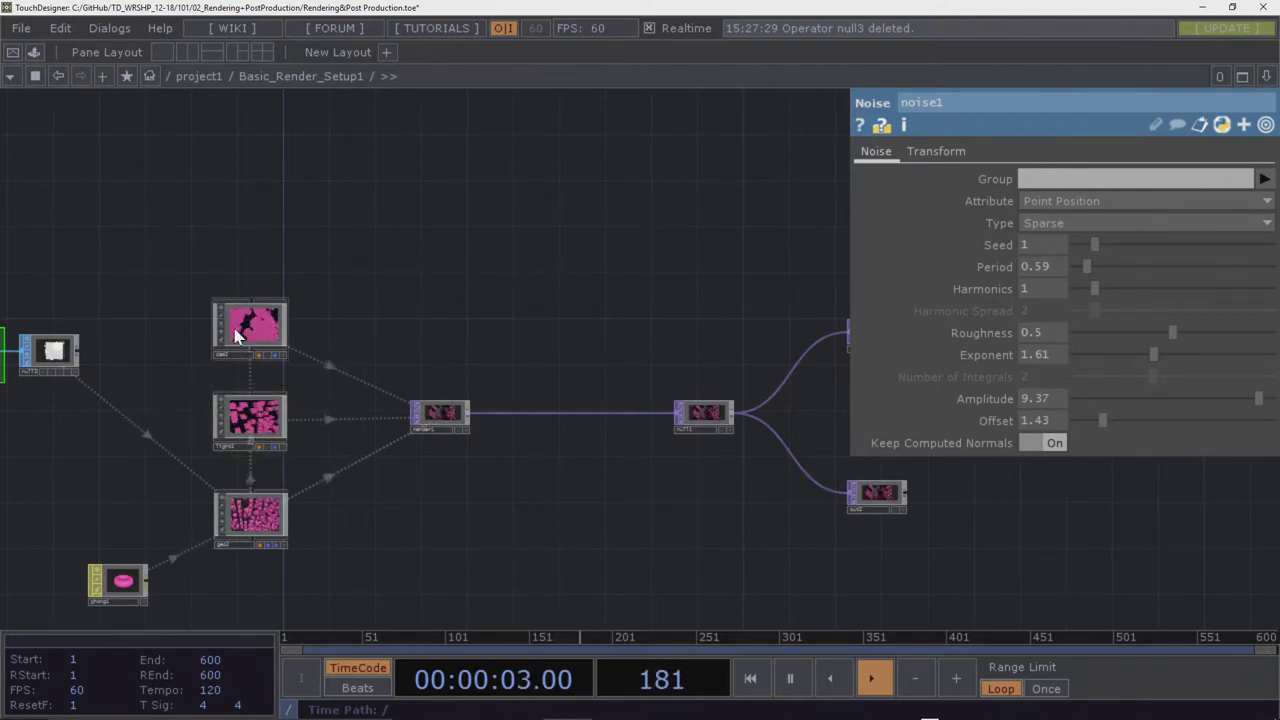
key("i")
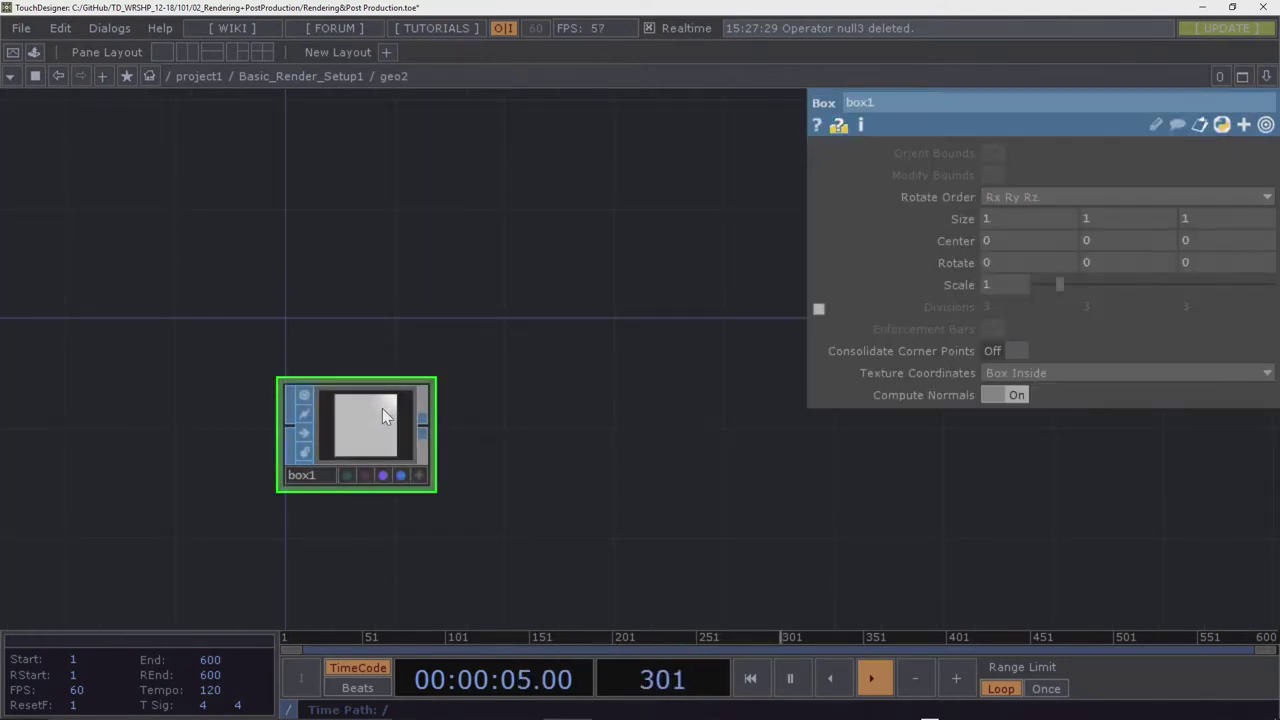
left_click(325, 74)
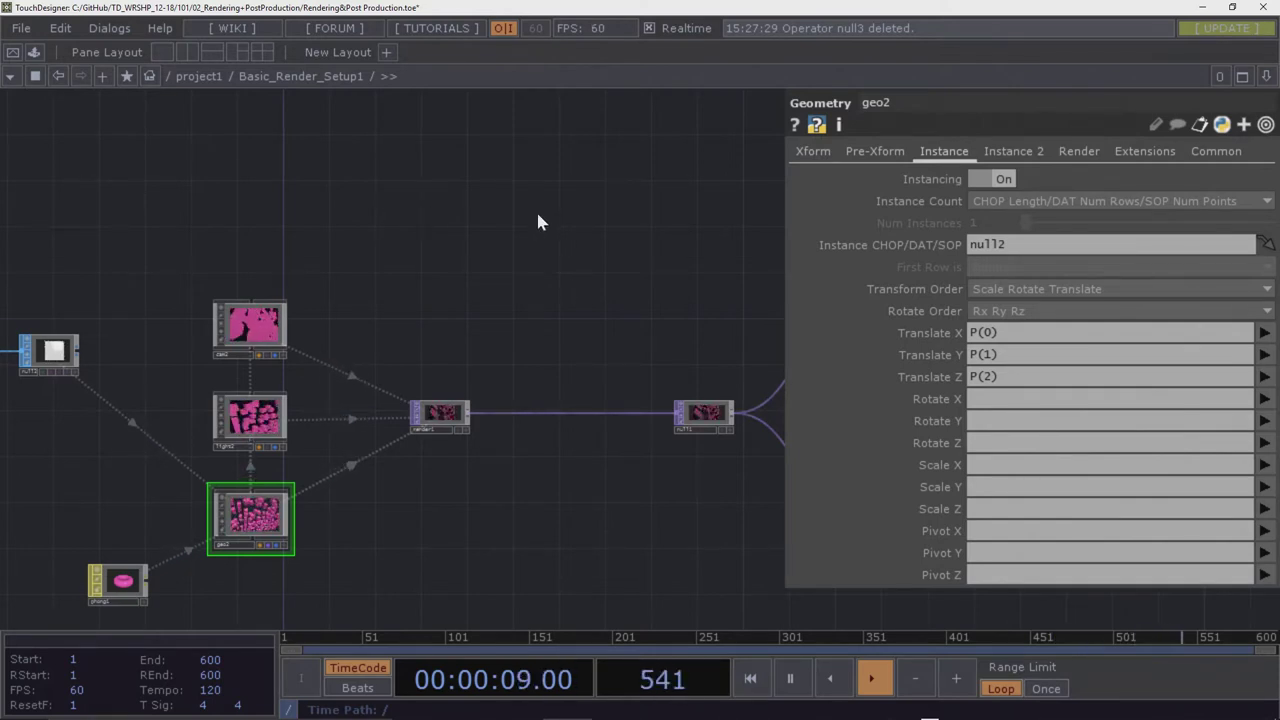
Examine the Advanced_Render_Setup network, including its phong1 and pbr1 materials, lights and render chain, and return to project1
scroll(537, 215, "down", 3)
left_click_drag(537, 214, 401, 252)
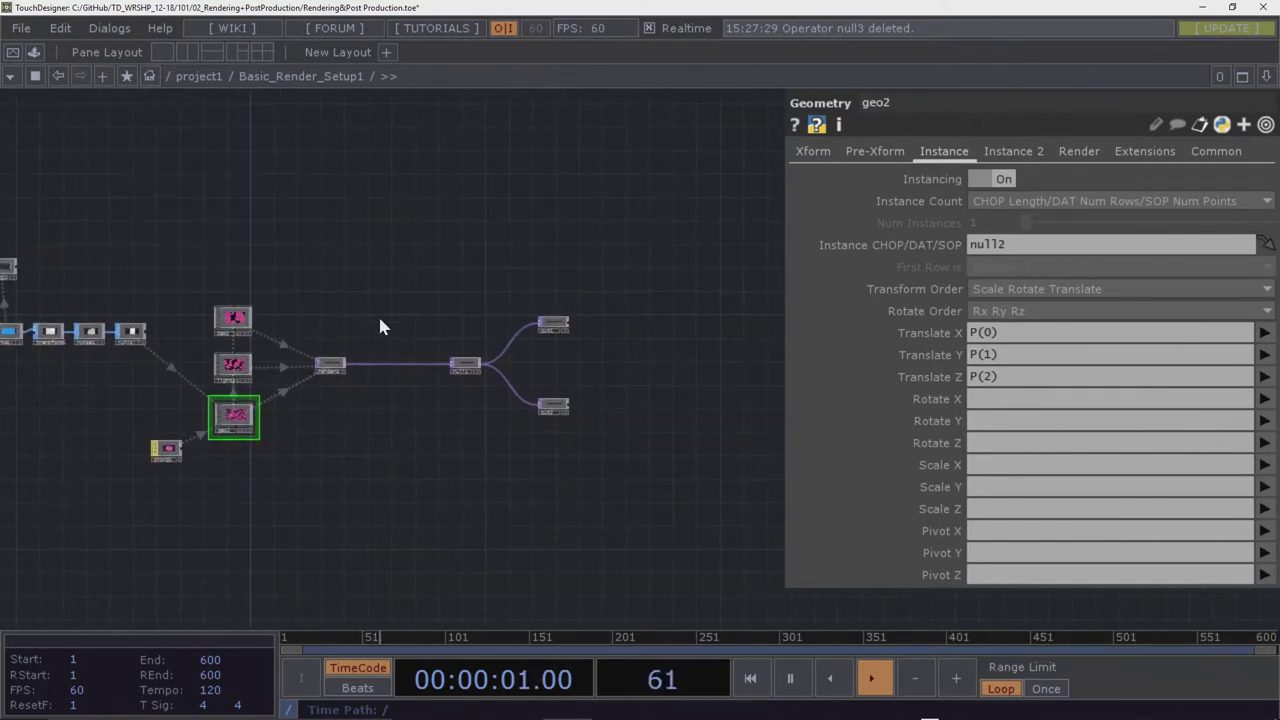
scroll(289, 380, "up", 2)
scroll(289, 366, "down", 2)
left_click(211, 84)
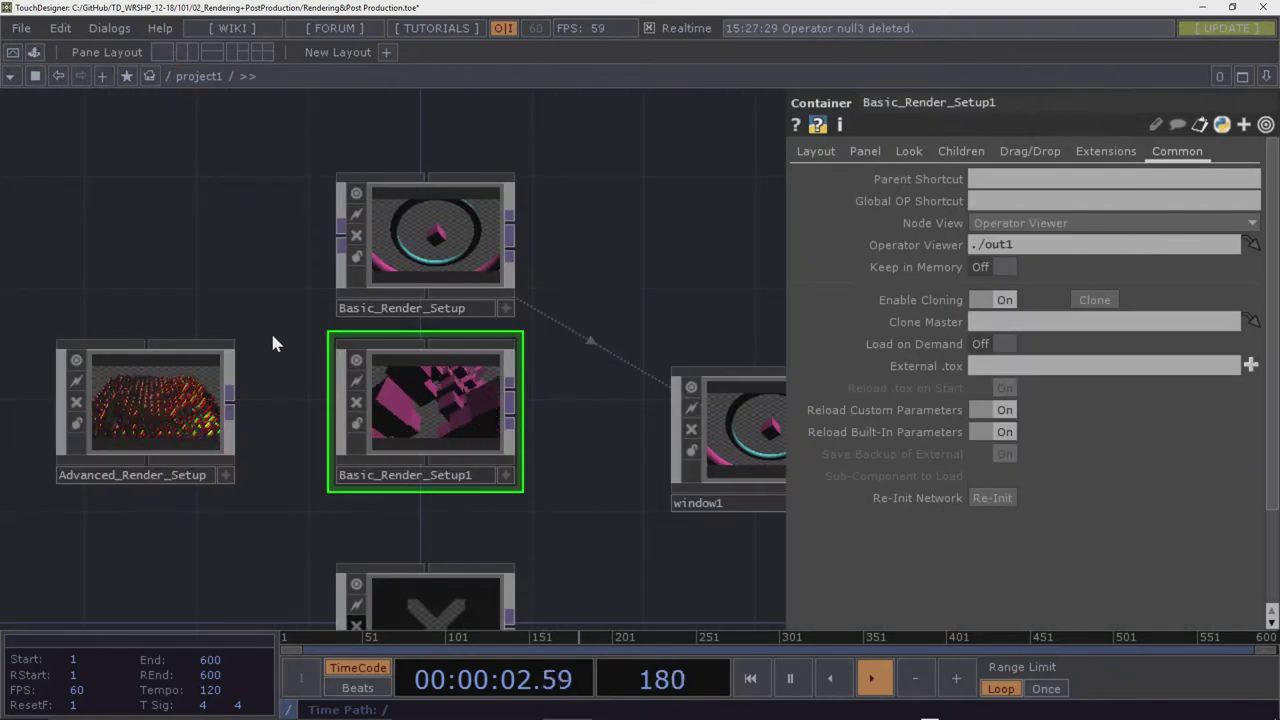
key("i")
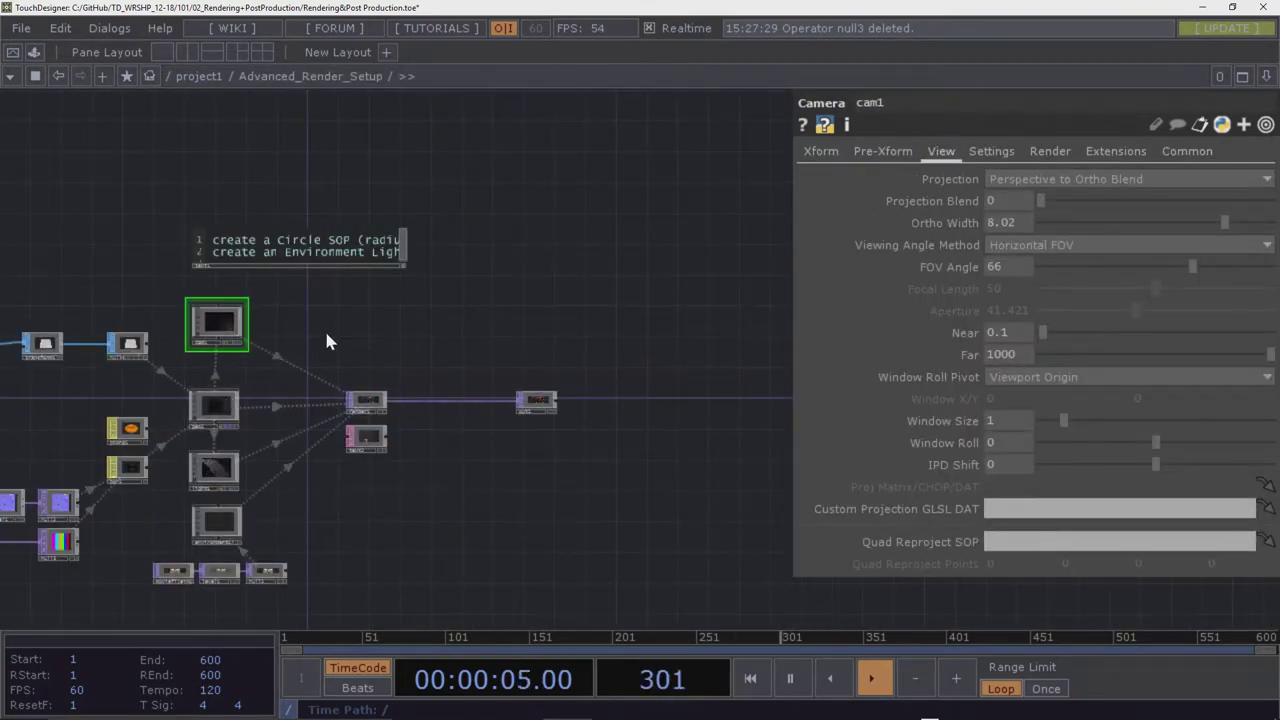
left_click_drag(329, 337, 563, 277)
scroll(350, 445, "up", 3)
scroll(350, 445, "up", 4)
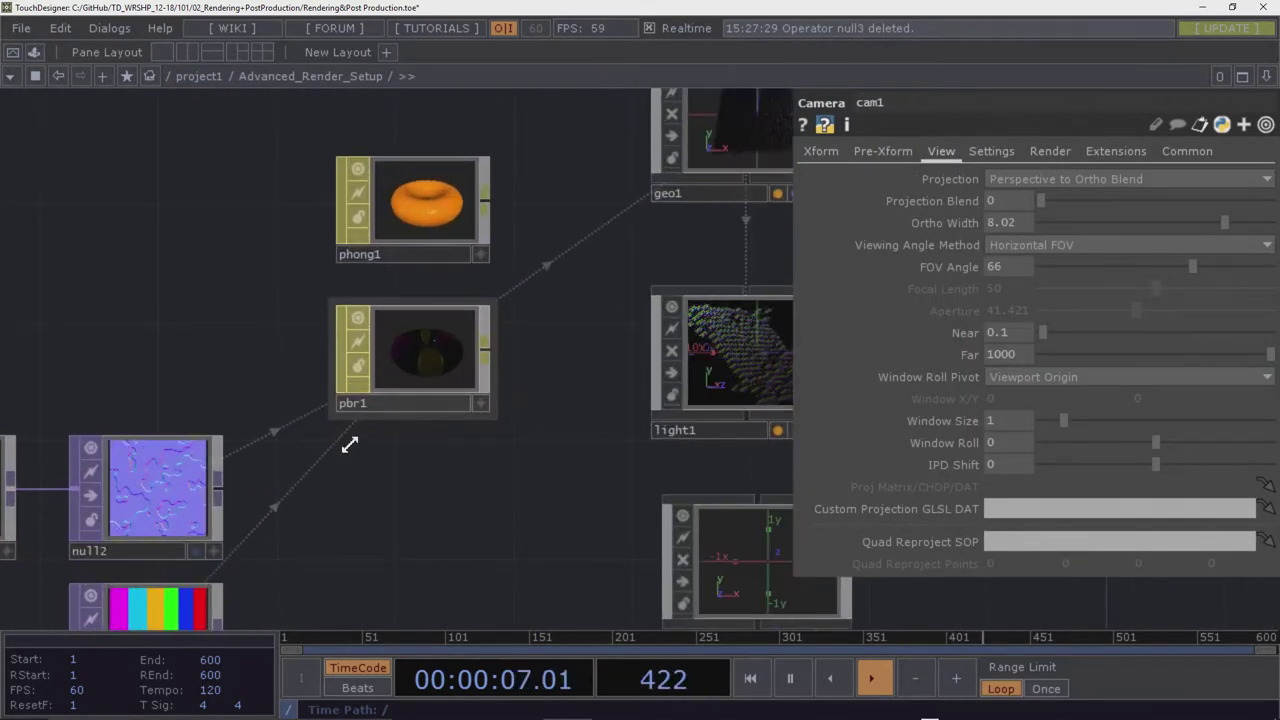
scroll(350, 445, "down", 3)
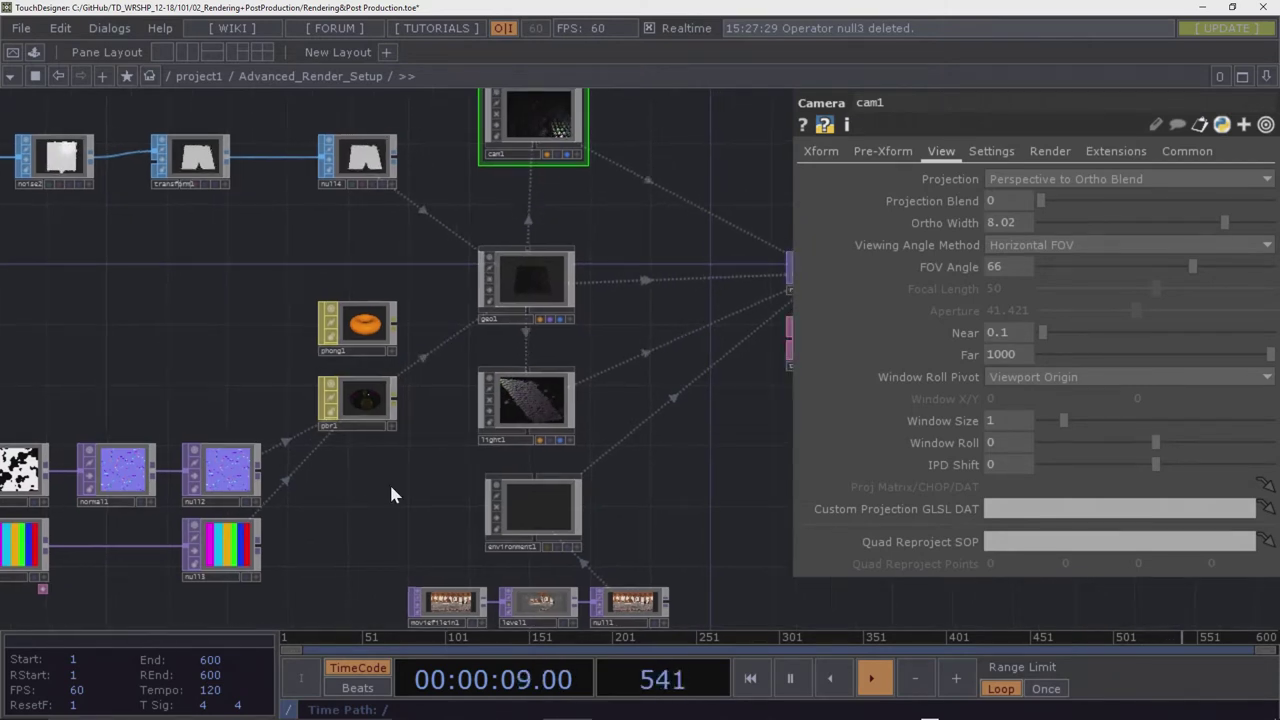
scroll(389, 482, "down", 3)
left_click_drag(516, 463, 446, 447)
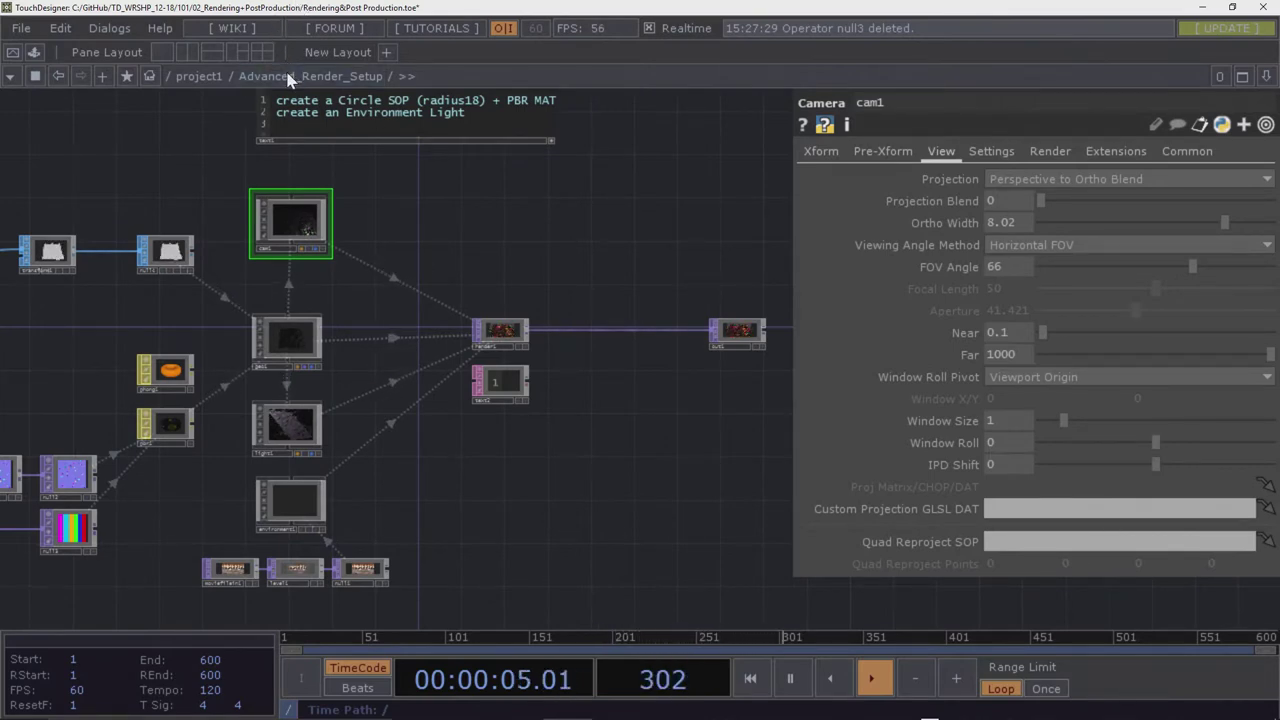
left_click(199, 76)
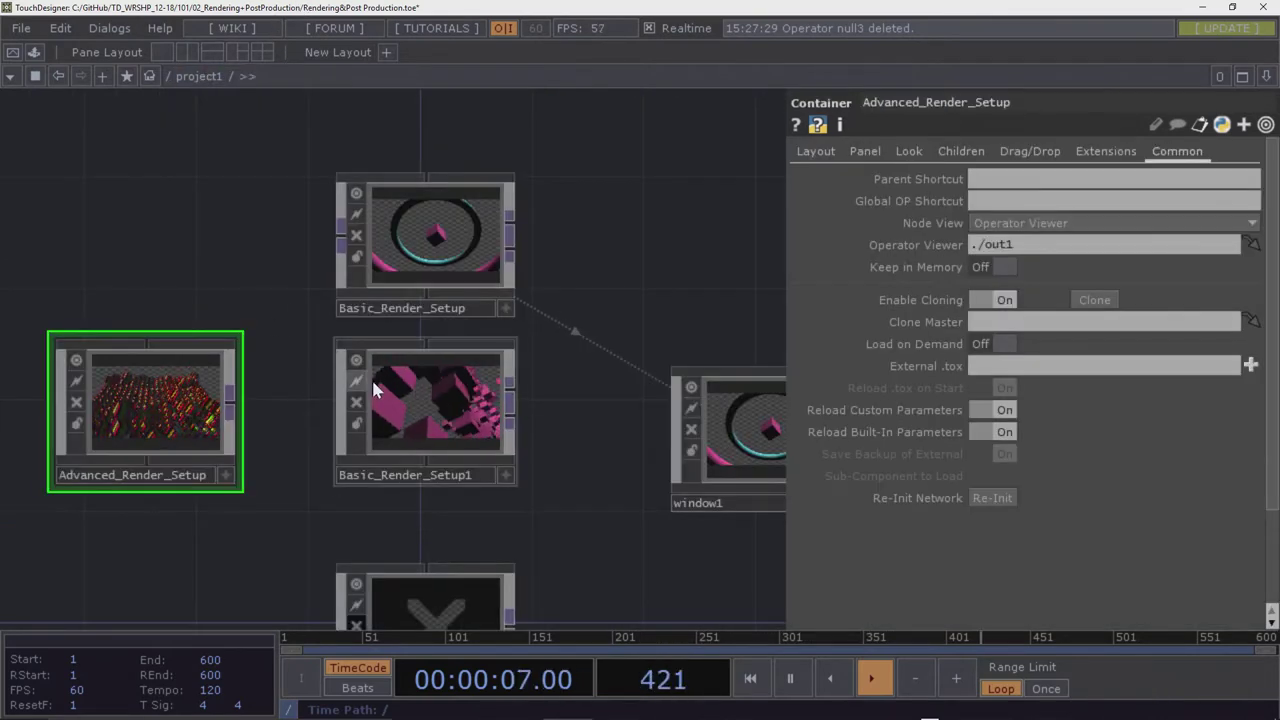
Reopen Basic_Render_Setup1 and select noise1 to show its parameters
left_click_drag(623, 297, 529, 229)
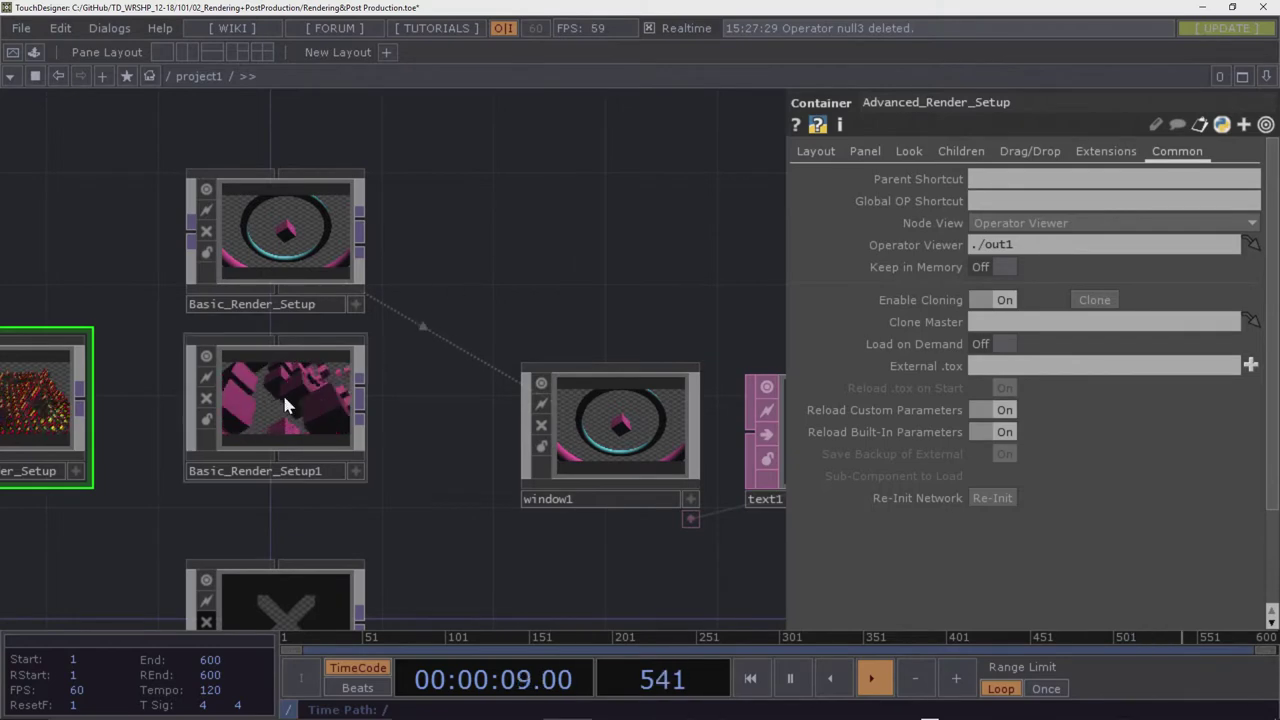
double_click(283, 395)
left_click_drag(331, 357, 580, 312)
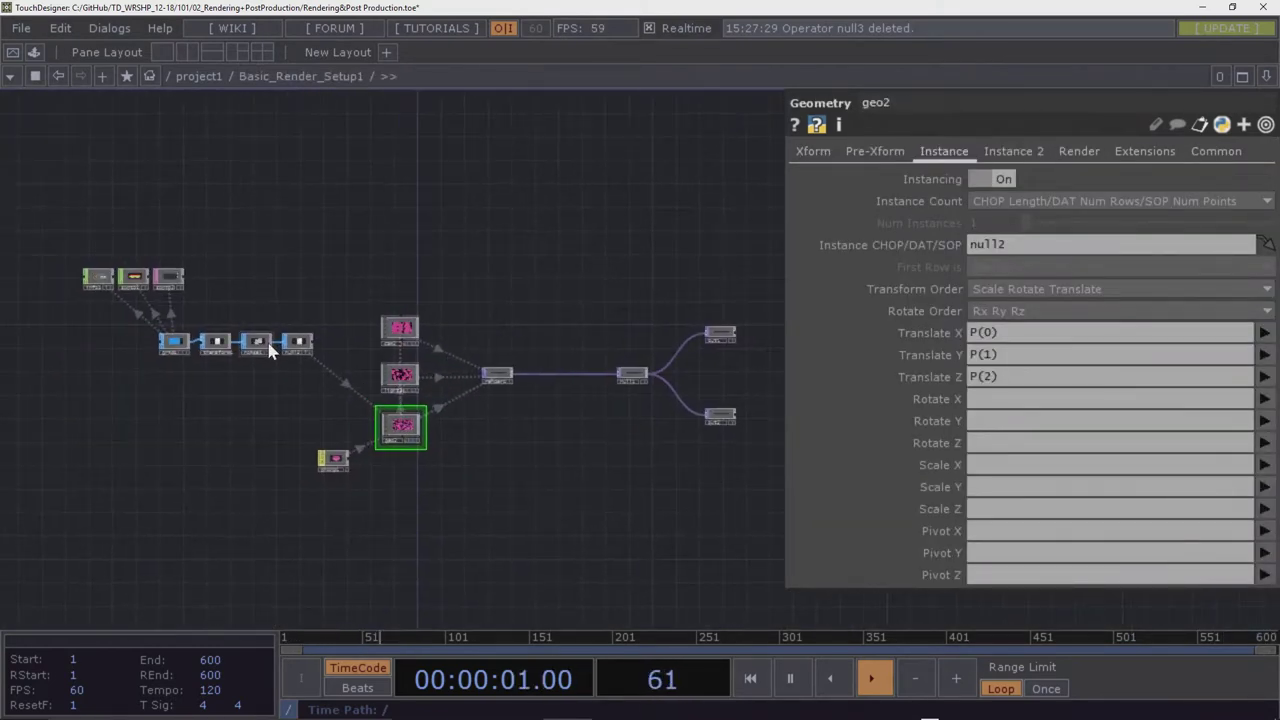
scroll(243, 345, "up", 8)
scroll(243, 345, "up", 3)
left_click(330, 340)
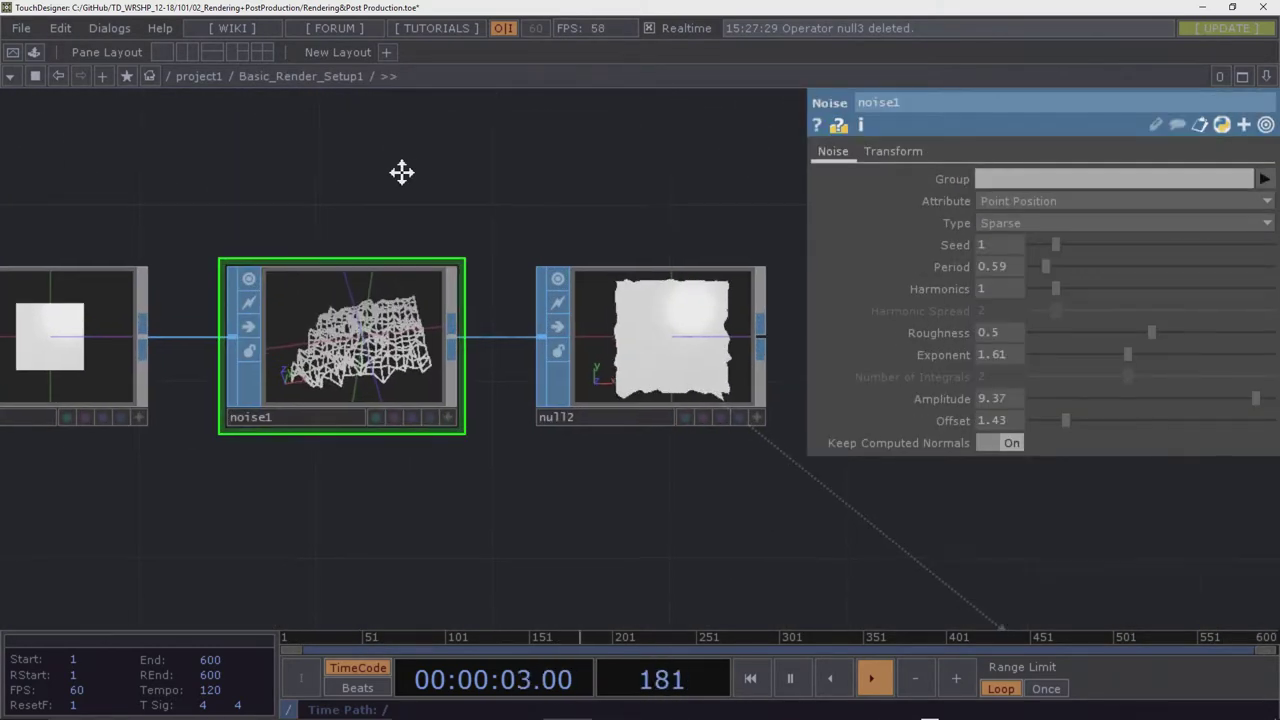
scroll(695, 218, "up", 1)
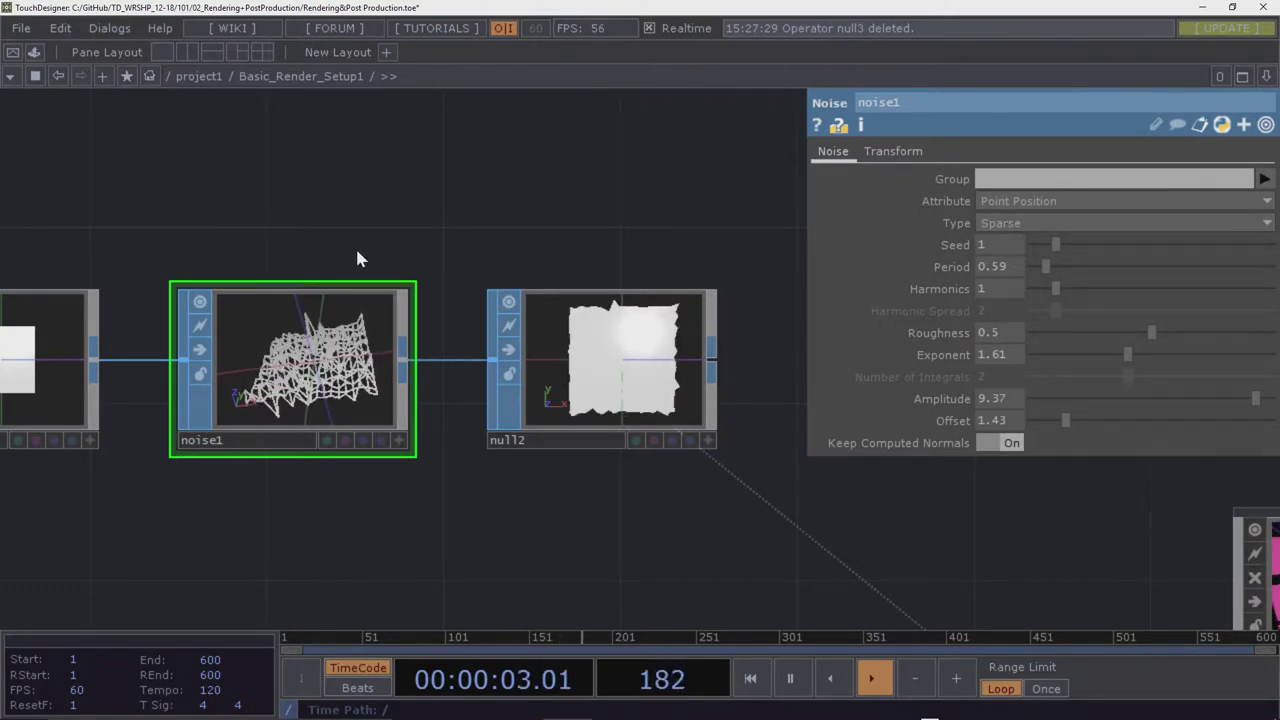
Move sopto2 and sopto1 to the free area above noise1 and null2
scroll(389, 223, "down", 5)
left_click_drag(374, 180, 388, 364)
left_click_drag(203, 322, 433, 241)
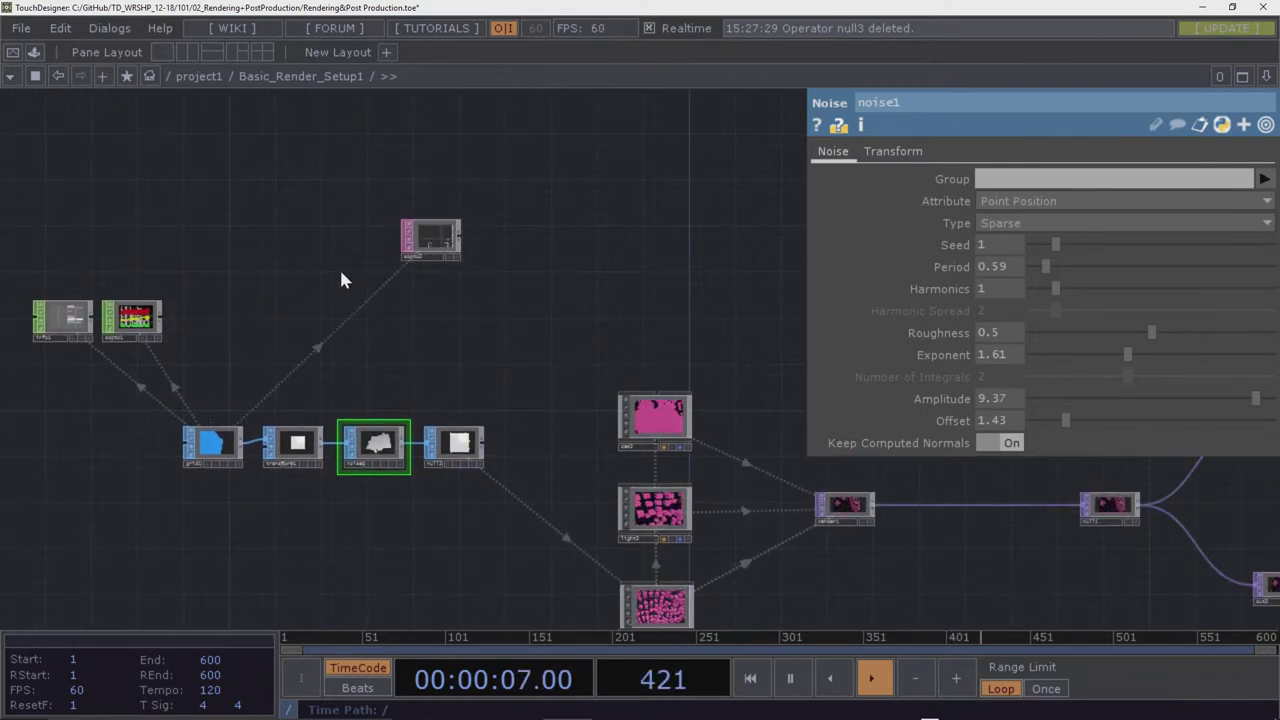
left_click_drag(137, 318, 468, 346)
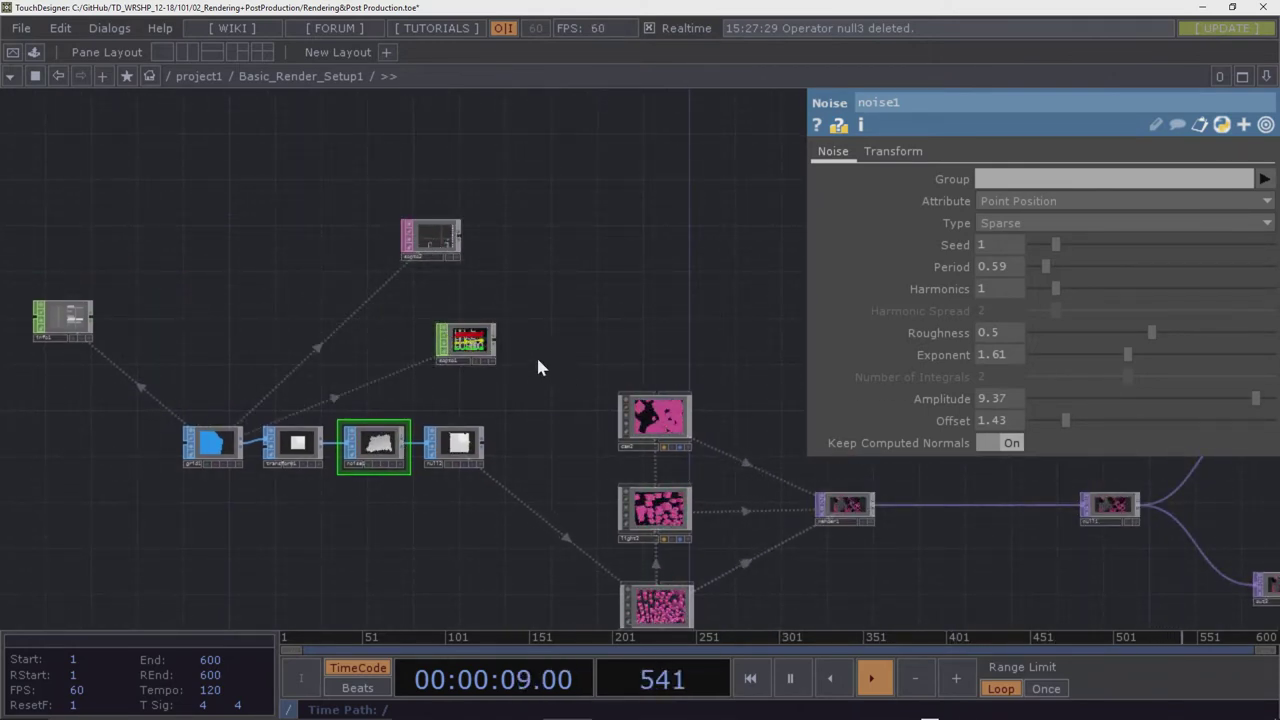
Link noise1 to sopto1 so that the CHOP reads the displaced grid points
scroll(530, 360, "up", 5)
scroll(527, 366, "down", 5)
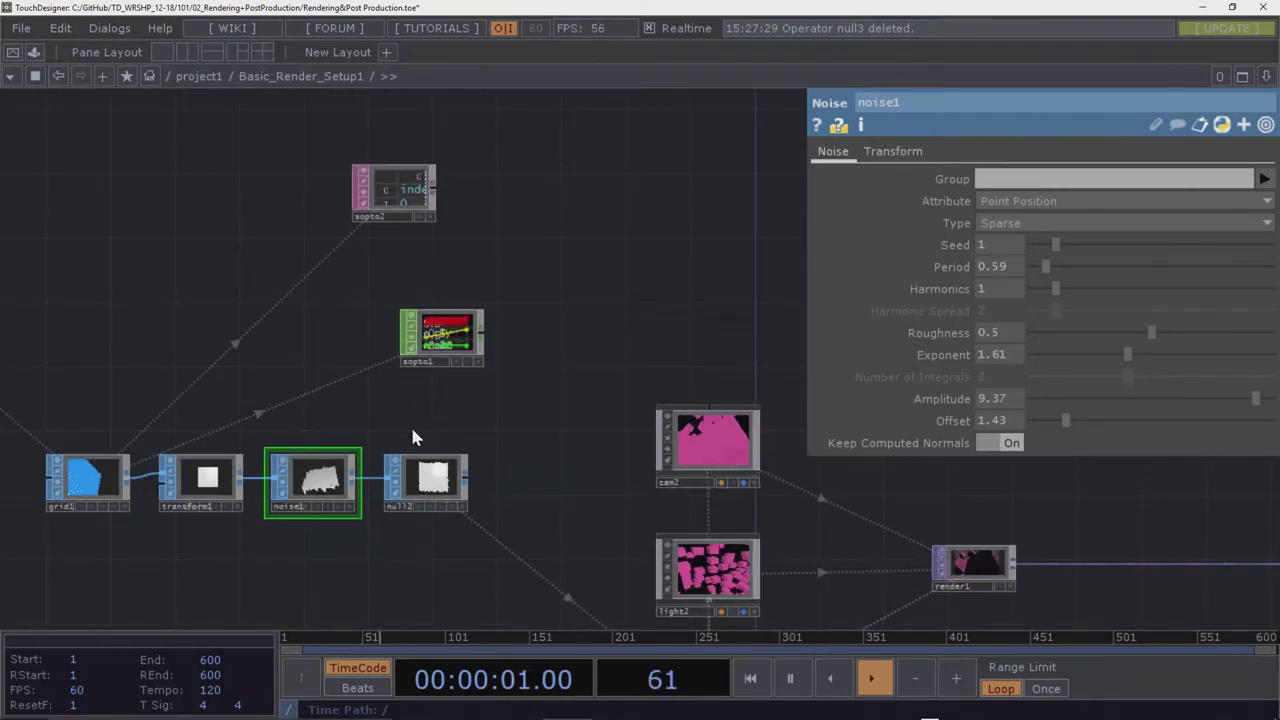
left_click_drag(312, 480, 412, 325)
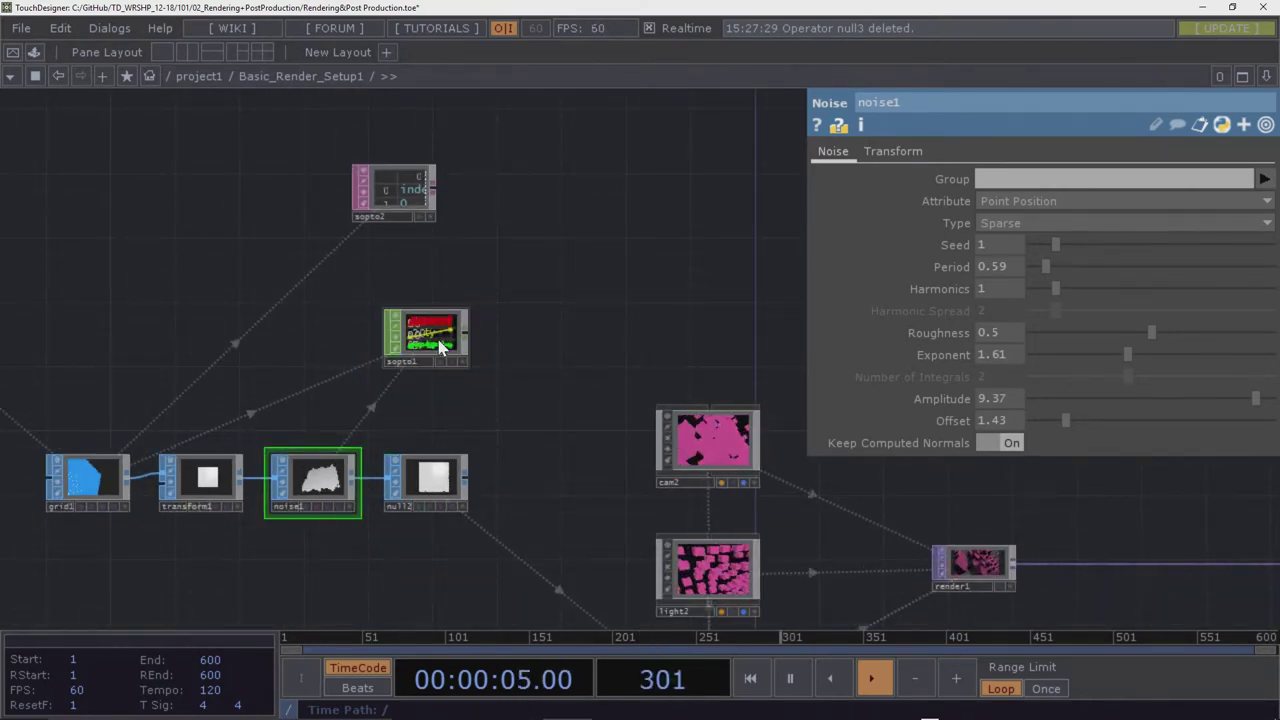
Examine the tx, ty and tz channel curves of the noise-displaced points in sopto1
scroll(440, 345, "up", 8)
scroll(432, 368, "down", 4)
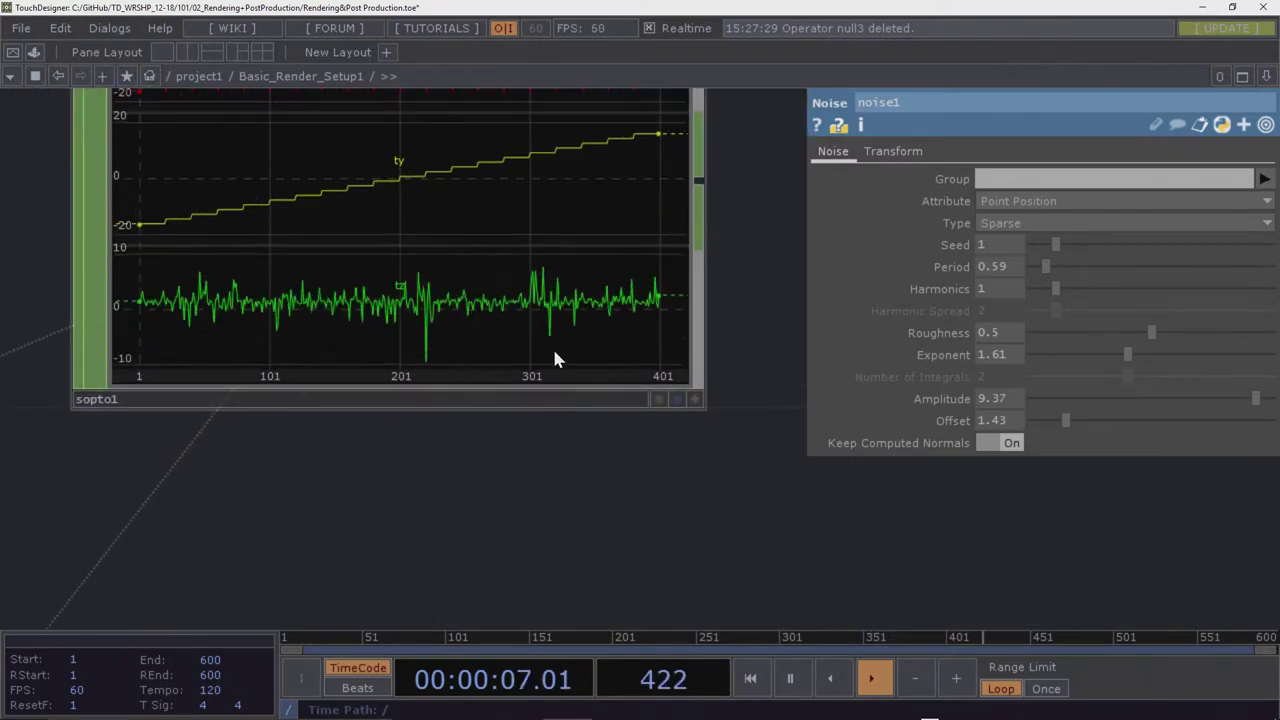
left_click_drag(750, 230, 737, 397)
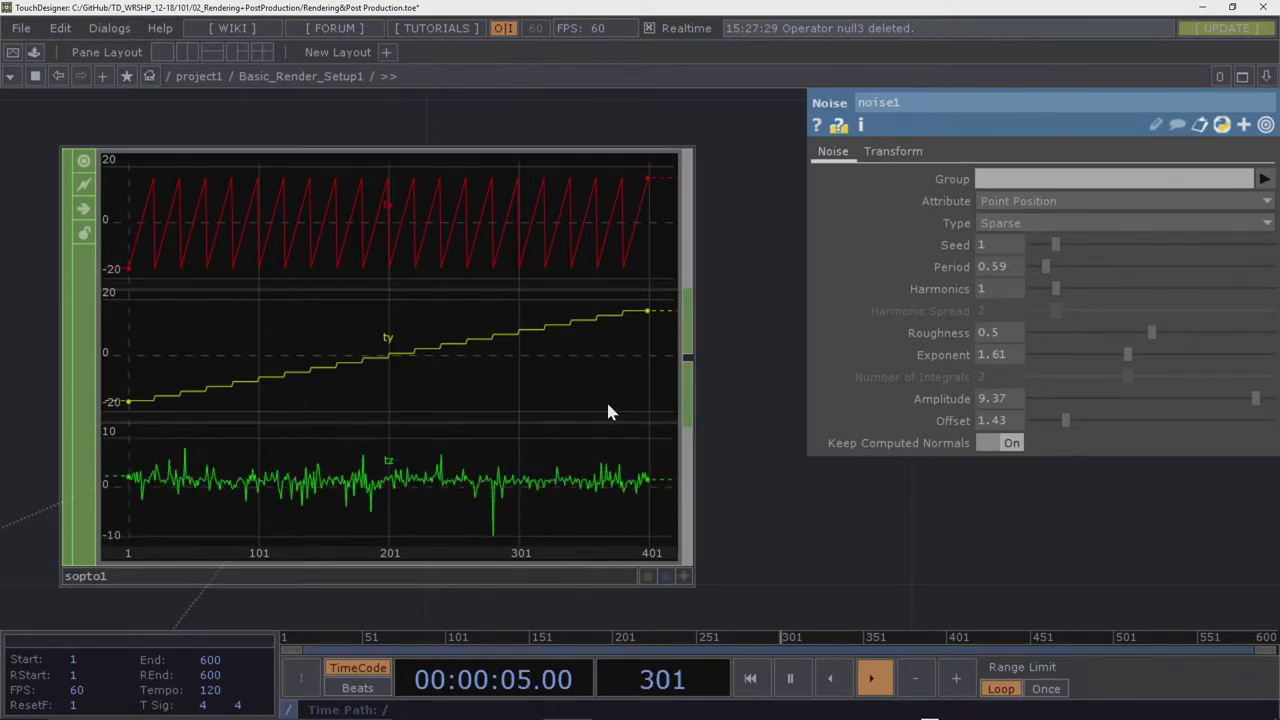
scroll(330, 341, "down", 4)
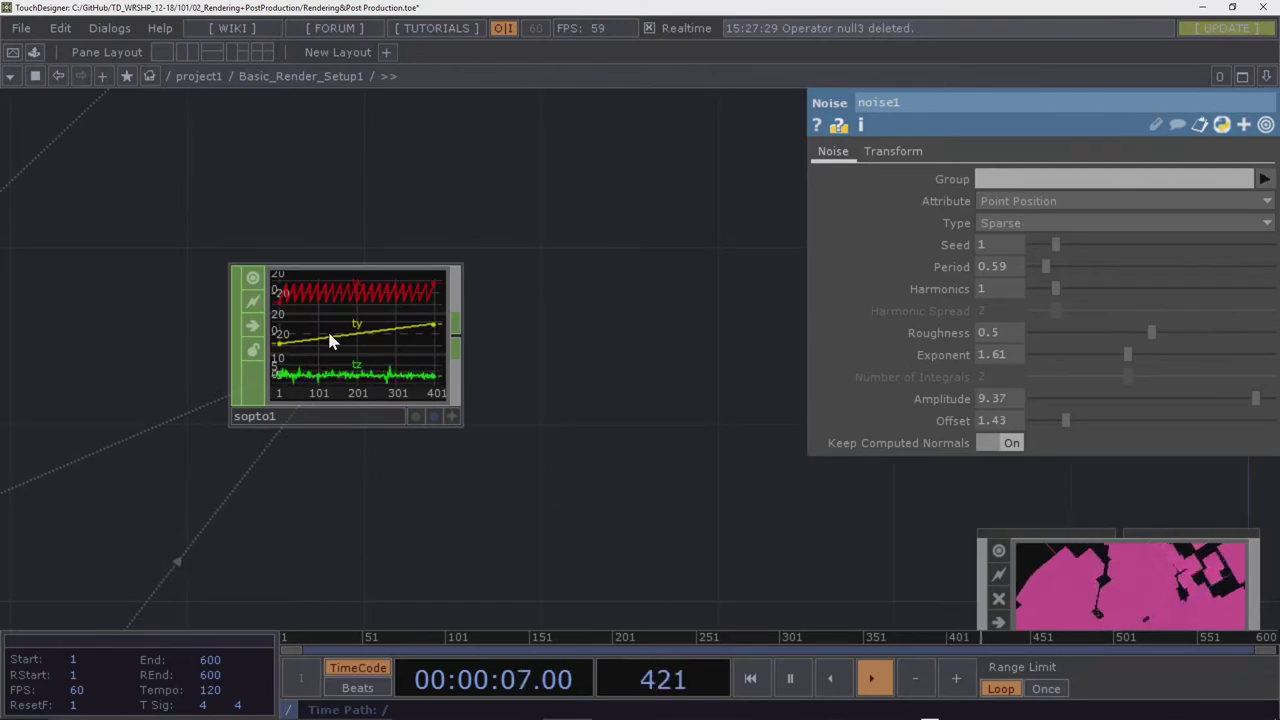
scroll(330, 340, "down", 3)
scroll(330, 341, "up", 4)
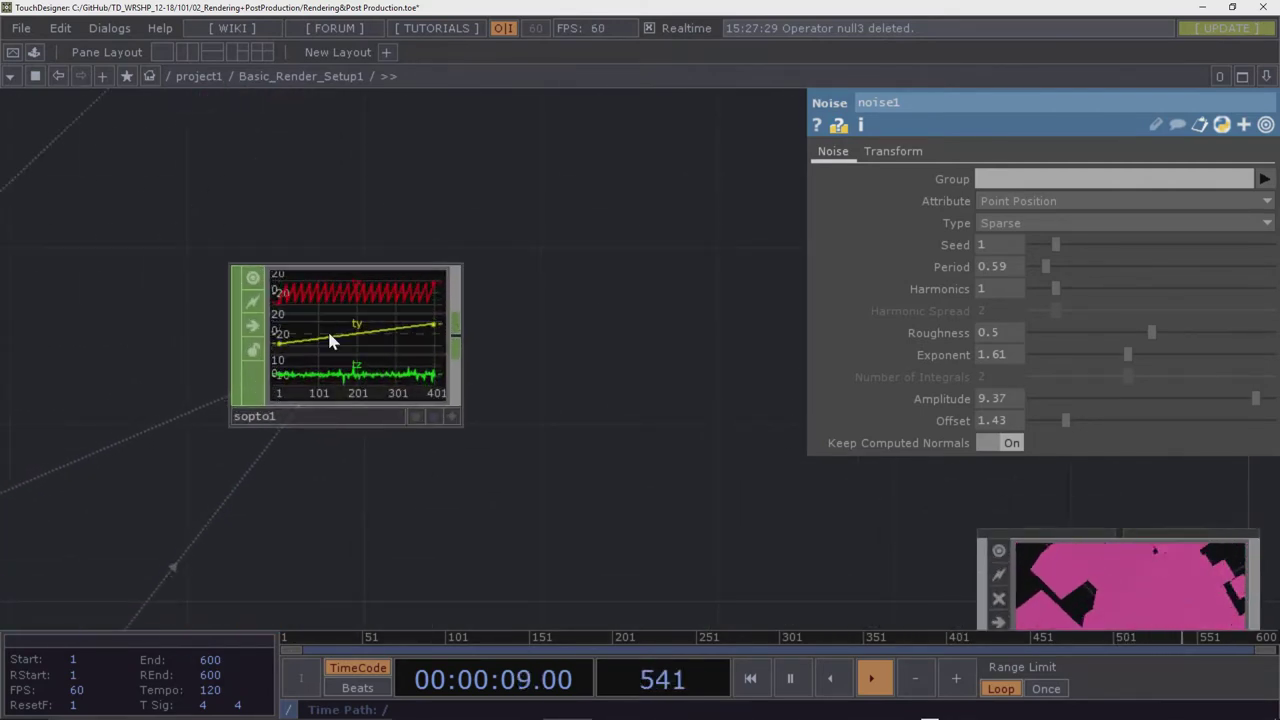
scroll(330, 341, "down", 2)
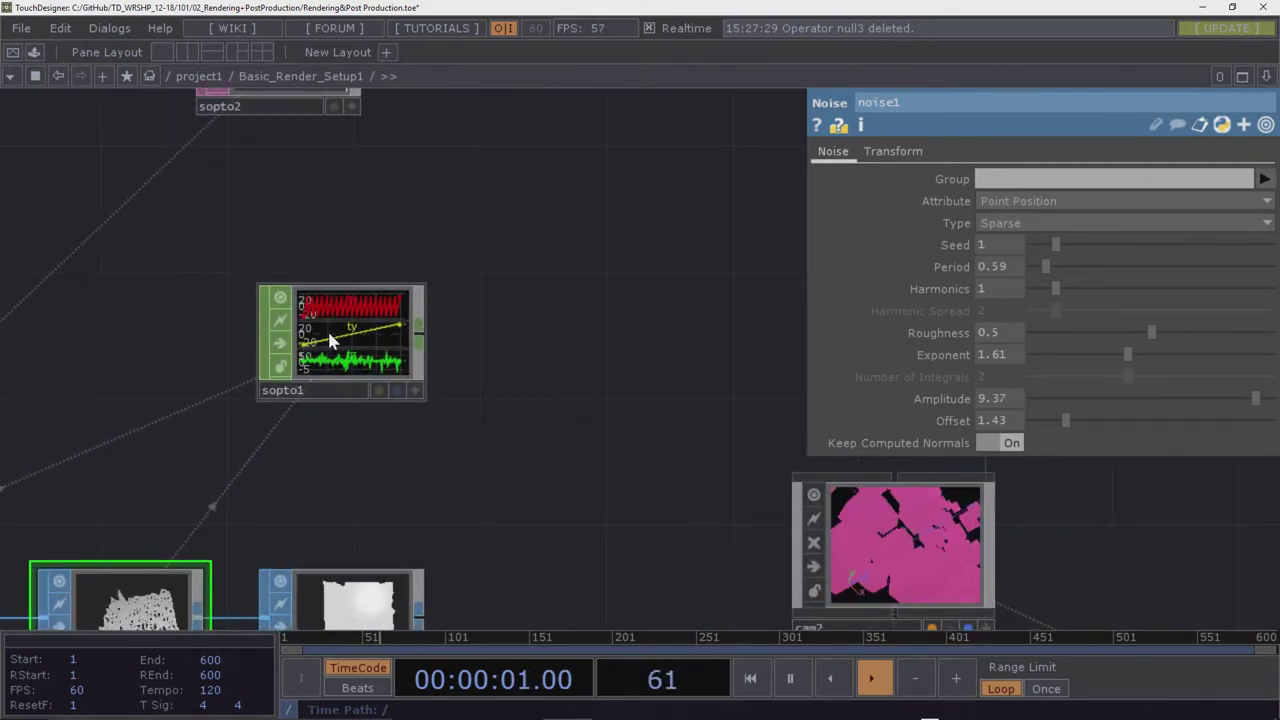
scroll(330, 341, "down", 3)
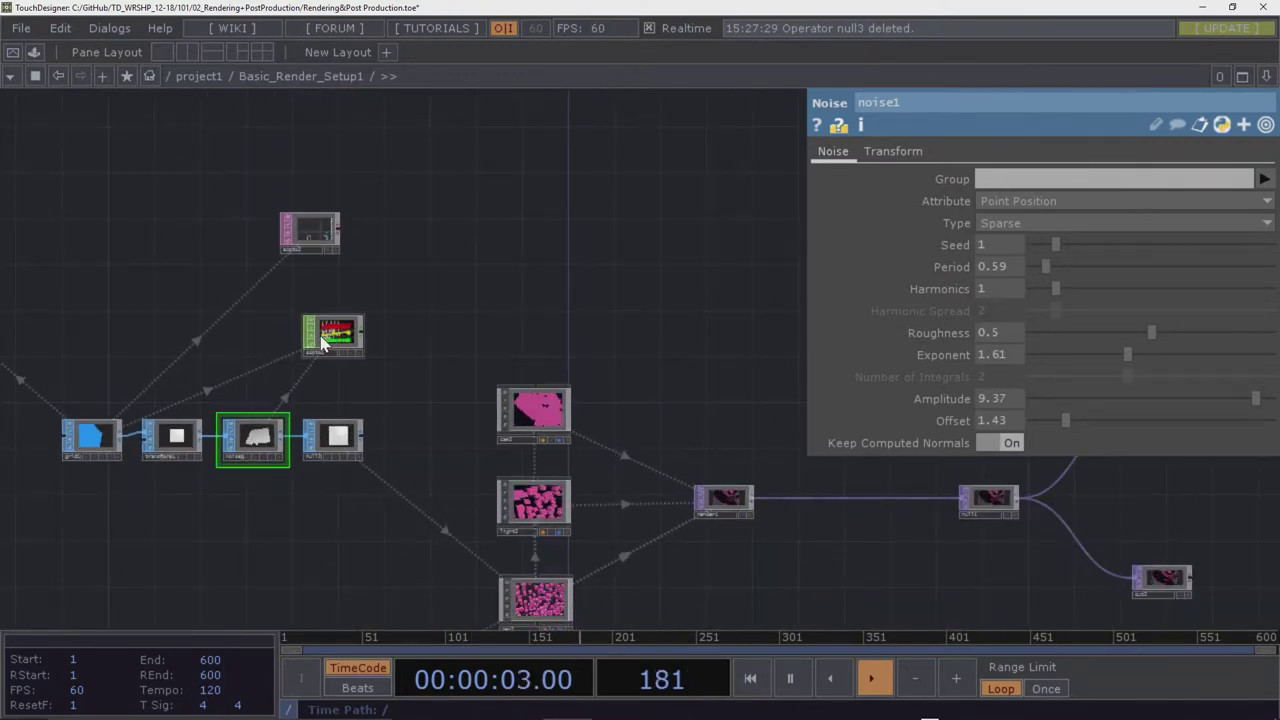
Move sopto1 directly above noise1 and check its channel curves
left_click_drag(338, 341, 268, 338)
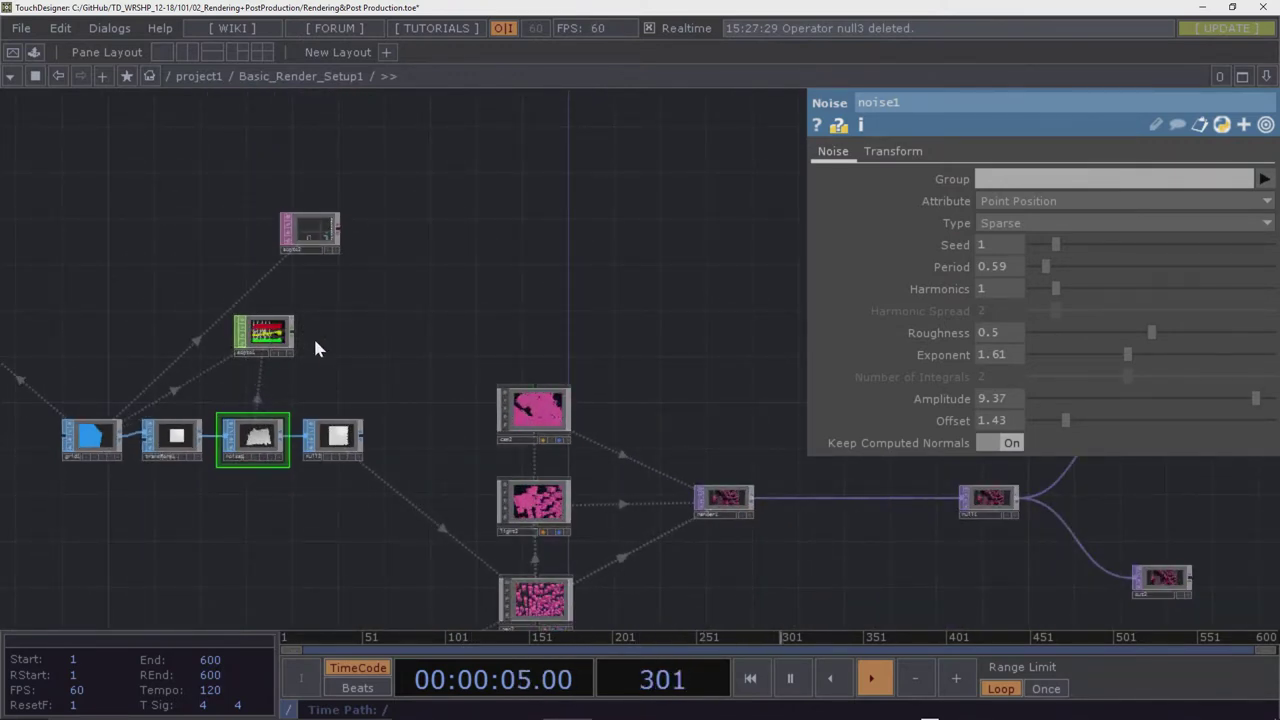
scroll(280, 337, "up", 5)
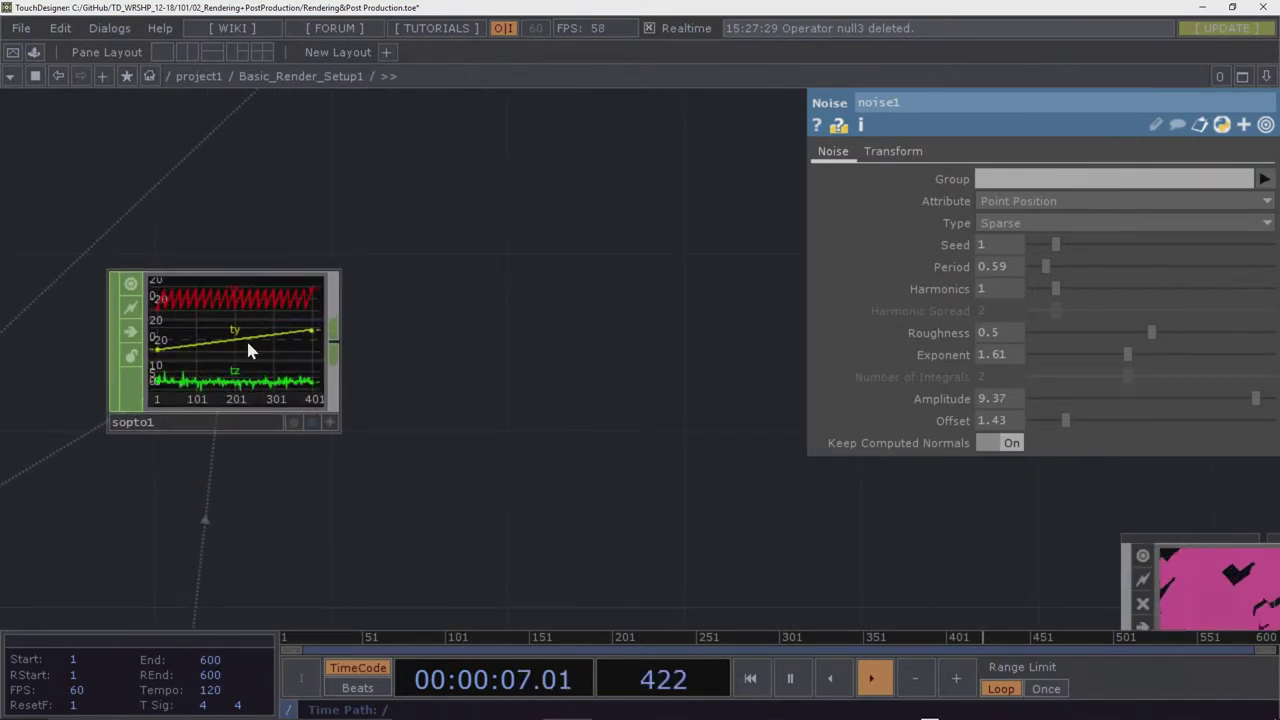
scroll(246, 338, "down", 4)
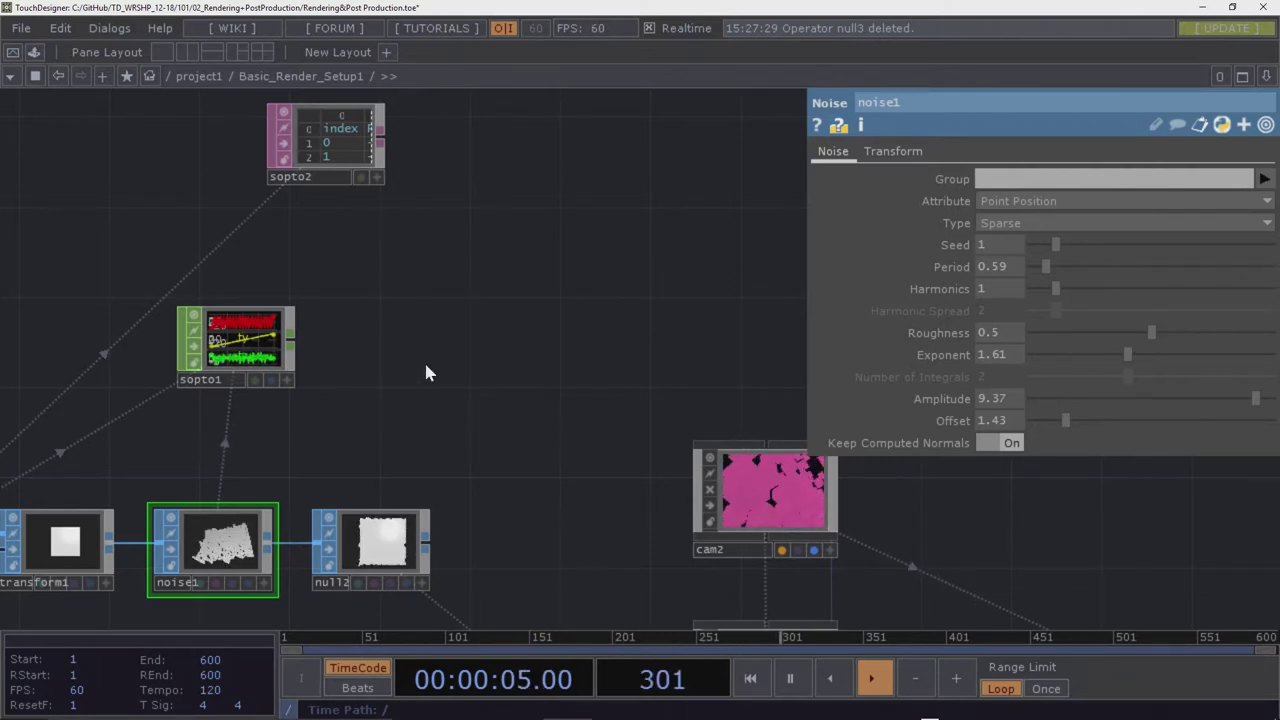
Examine which SOP, CHOP, TOP and DAT operators noise1's output can connect to, without creating one
left_click(269, 551)
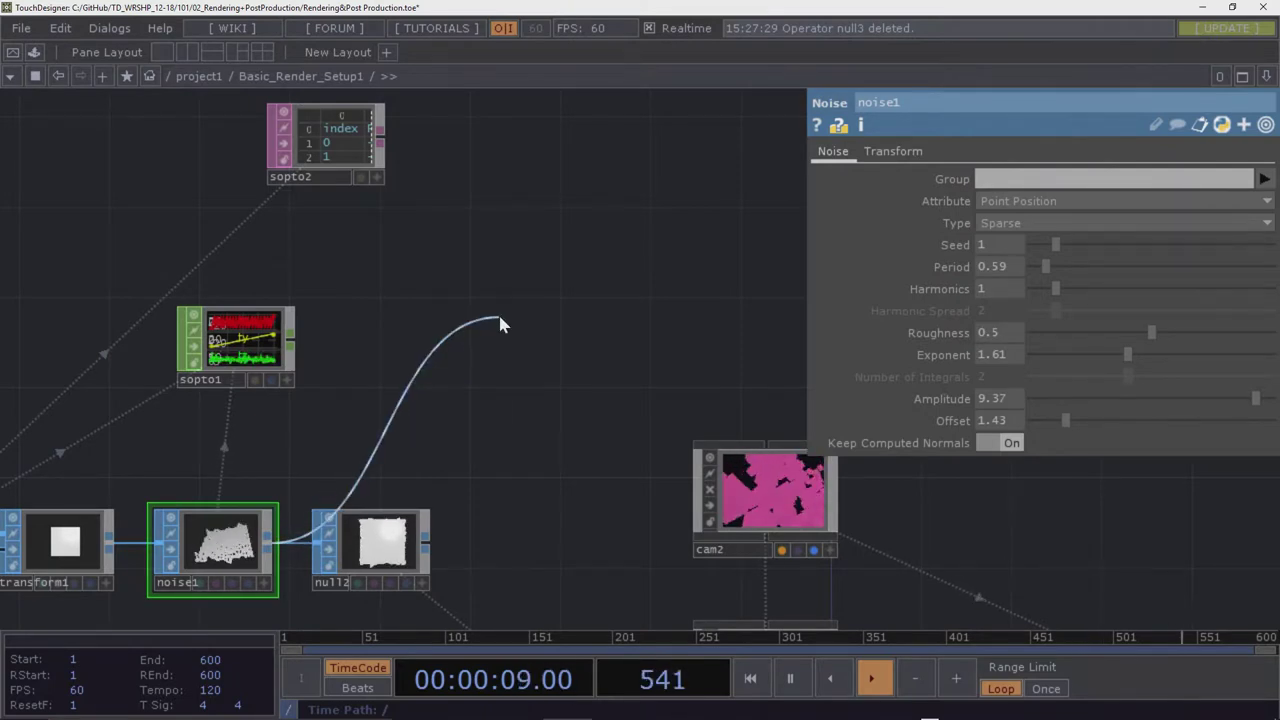
left_click(500, 322)
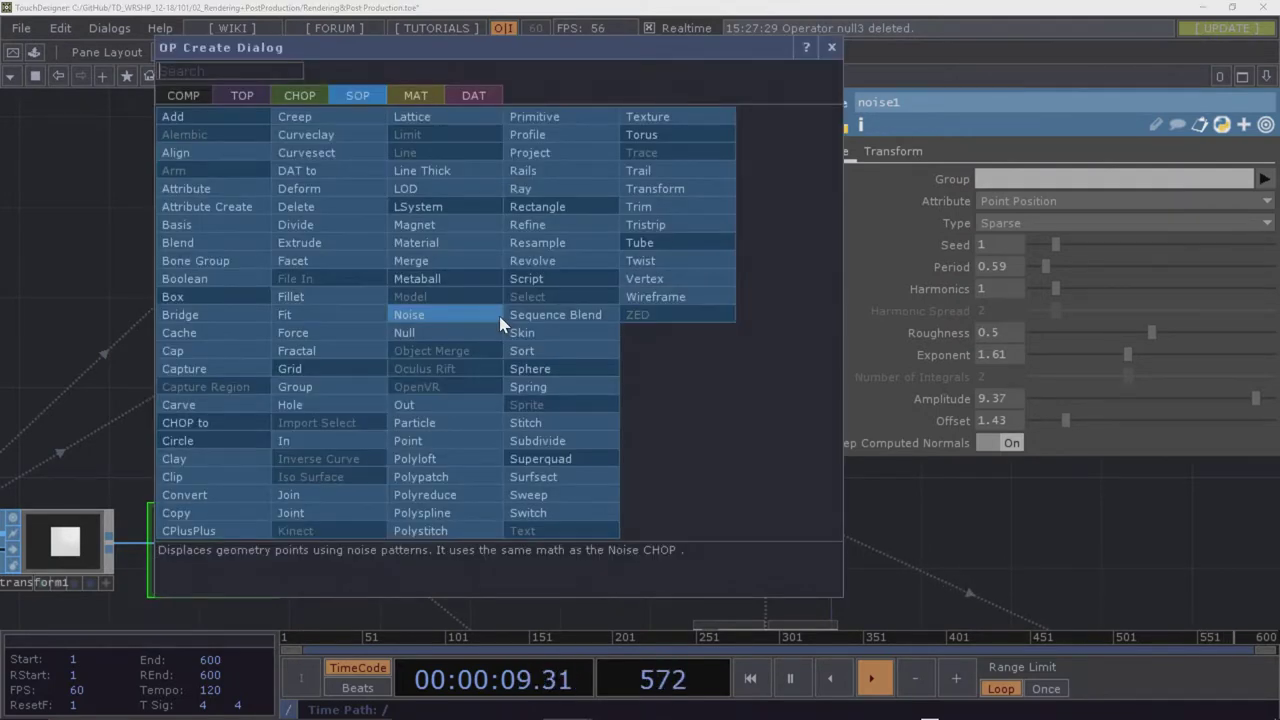
left_click(297, 96)
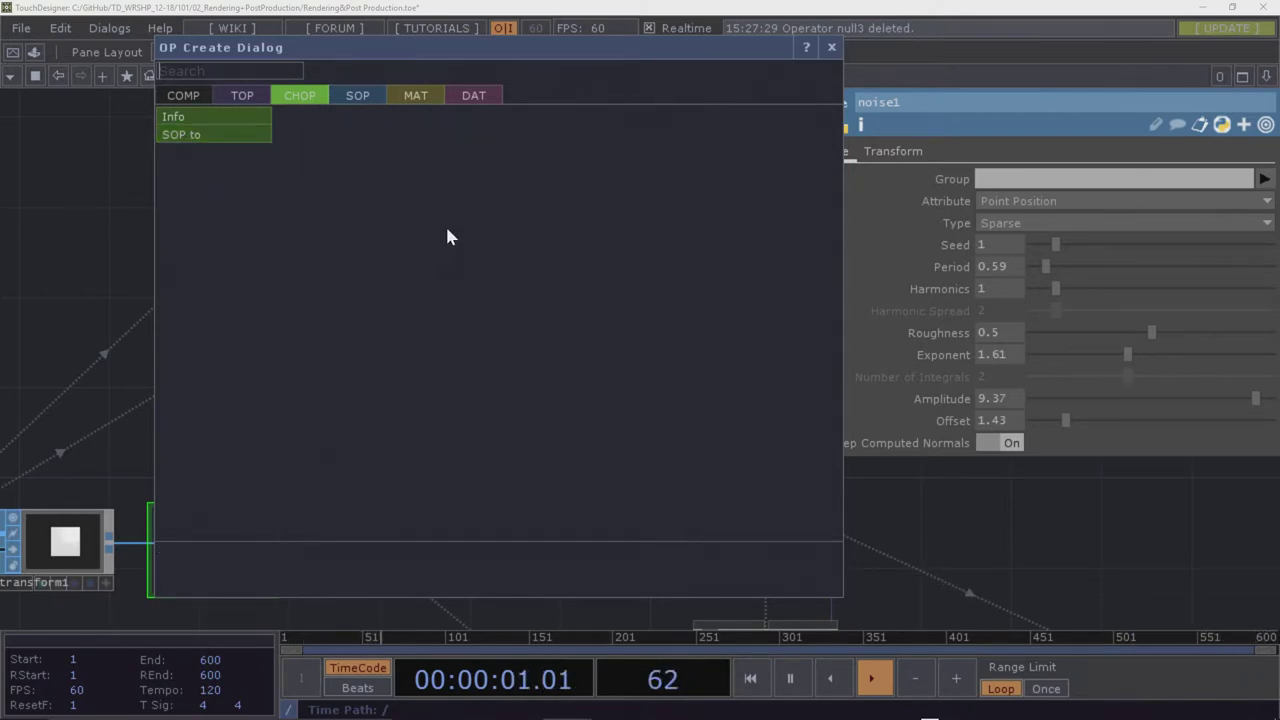
left_click(251, 96)
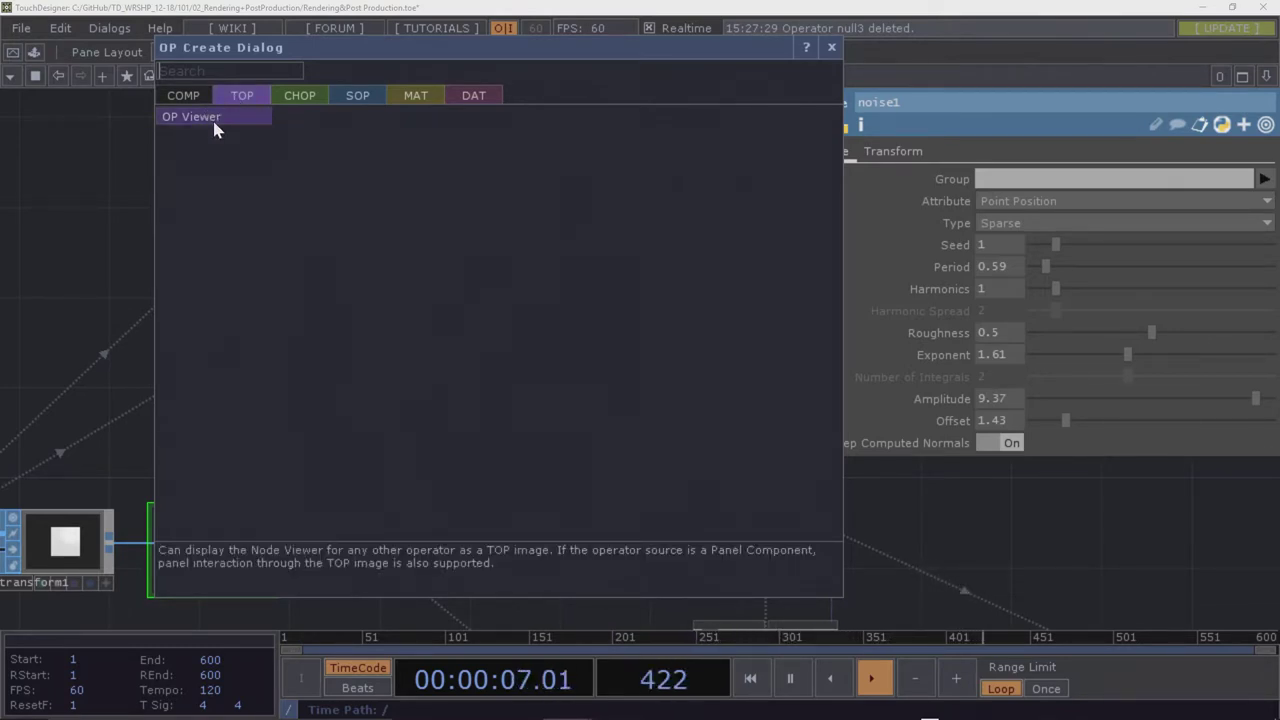
left_click(458, 97)
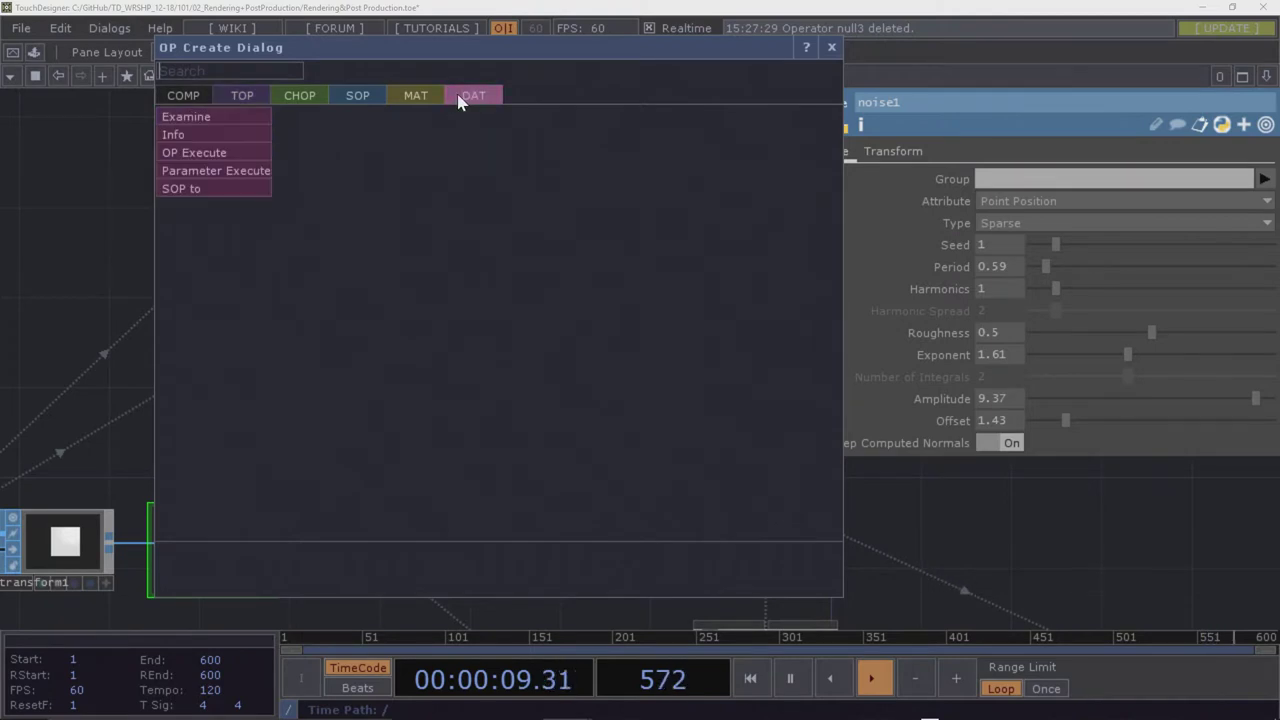
left_click(288, 95)
left_click(831, 50)
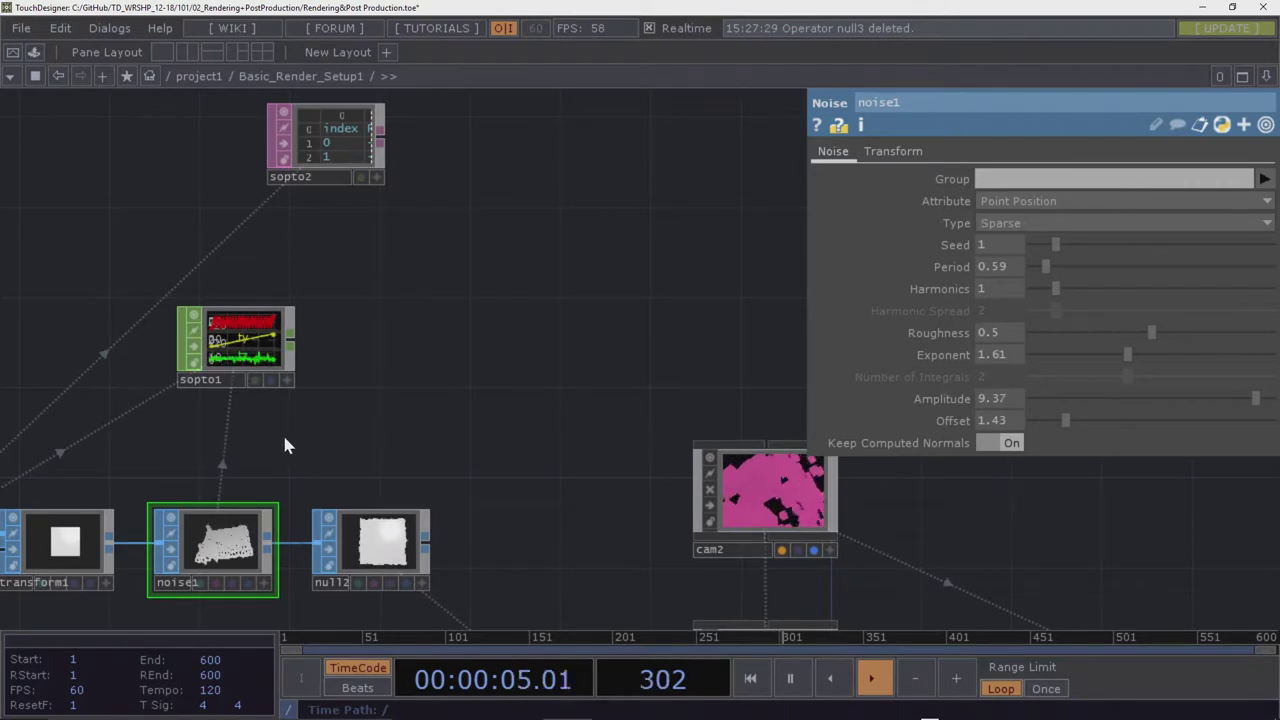
left_click(270, 548)
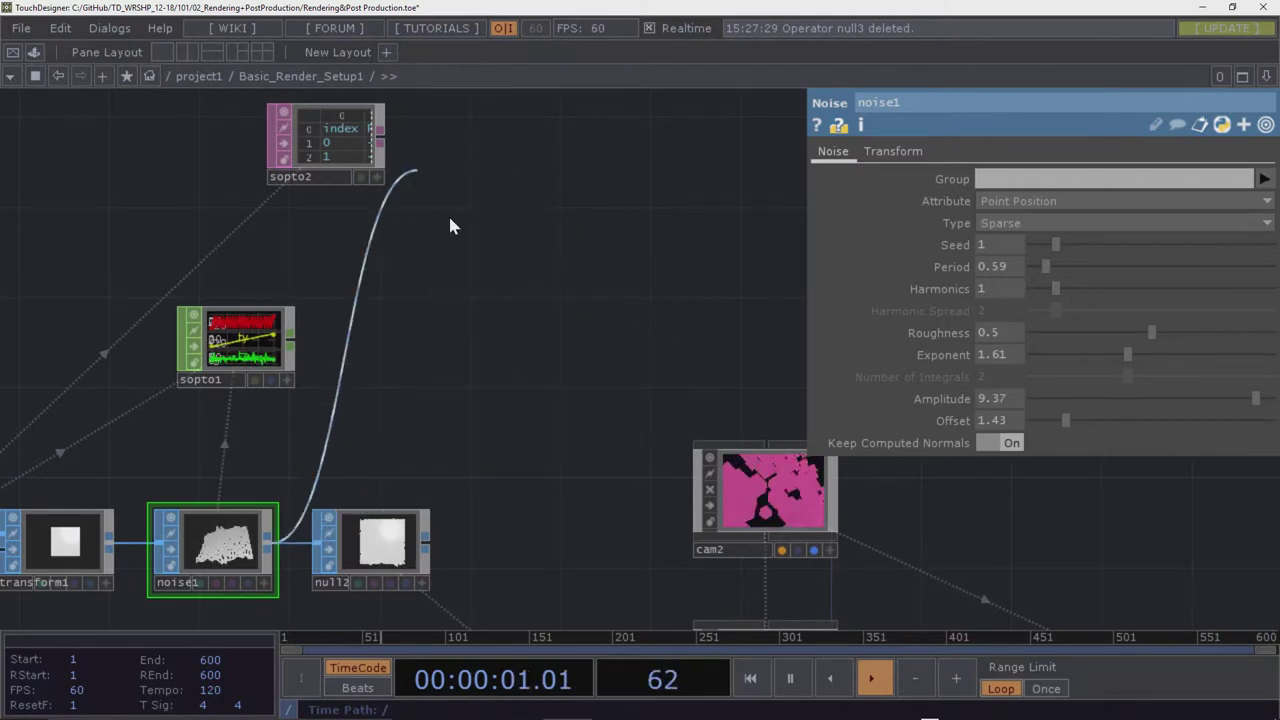
left_click(508, 196)
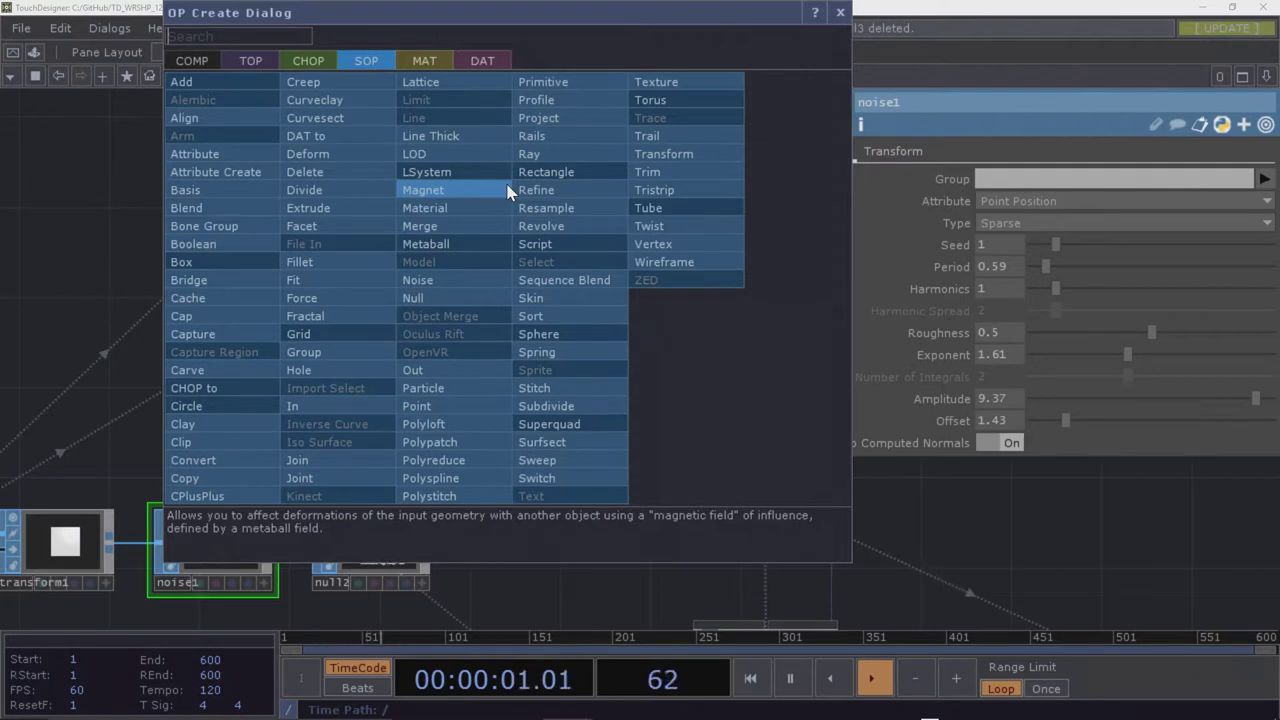
left_click(841, 13)
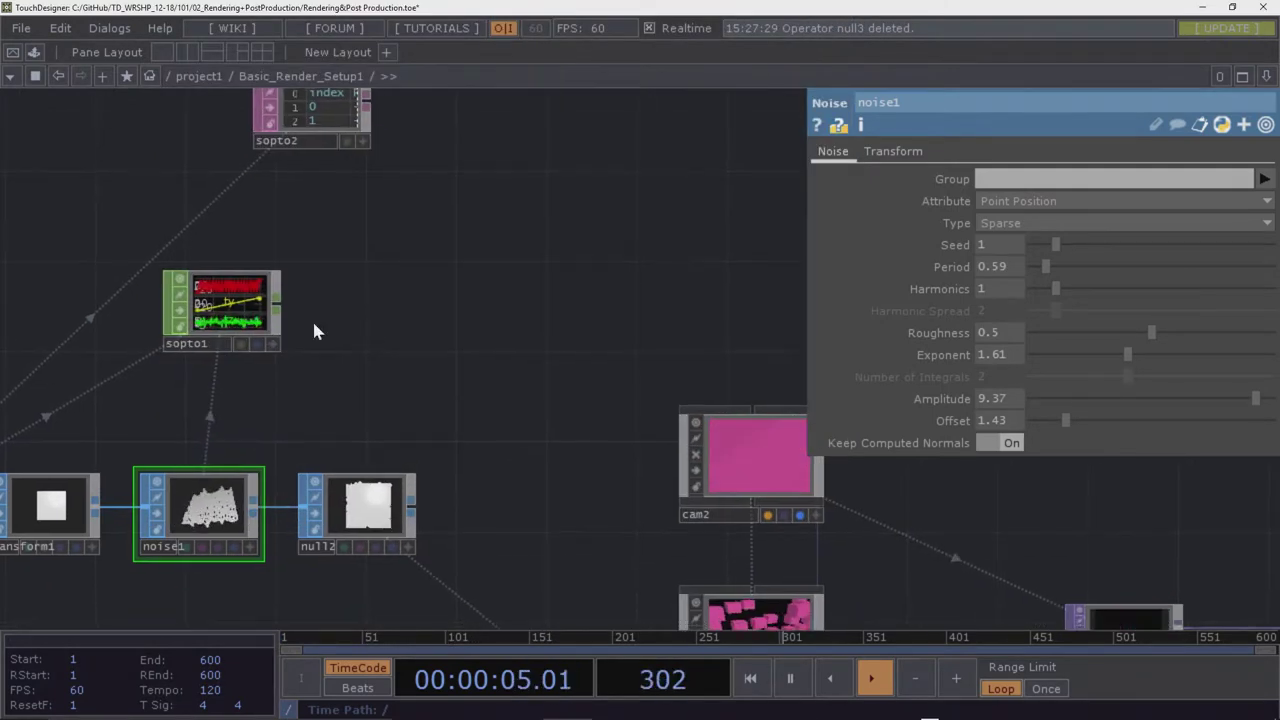
Realign the sopto1 CHOP vertically above the noise1 SOP, slightly closer to it
left_click_drag(241, 321, 218, 344)
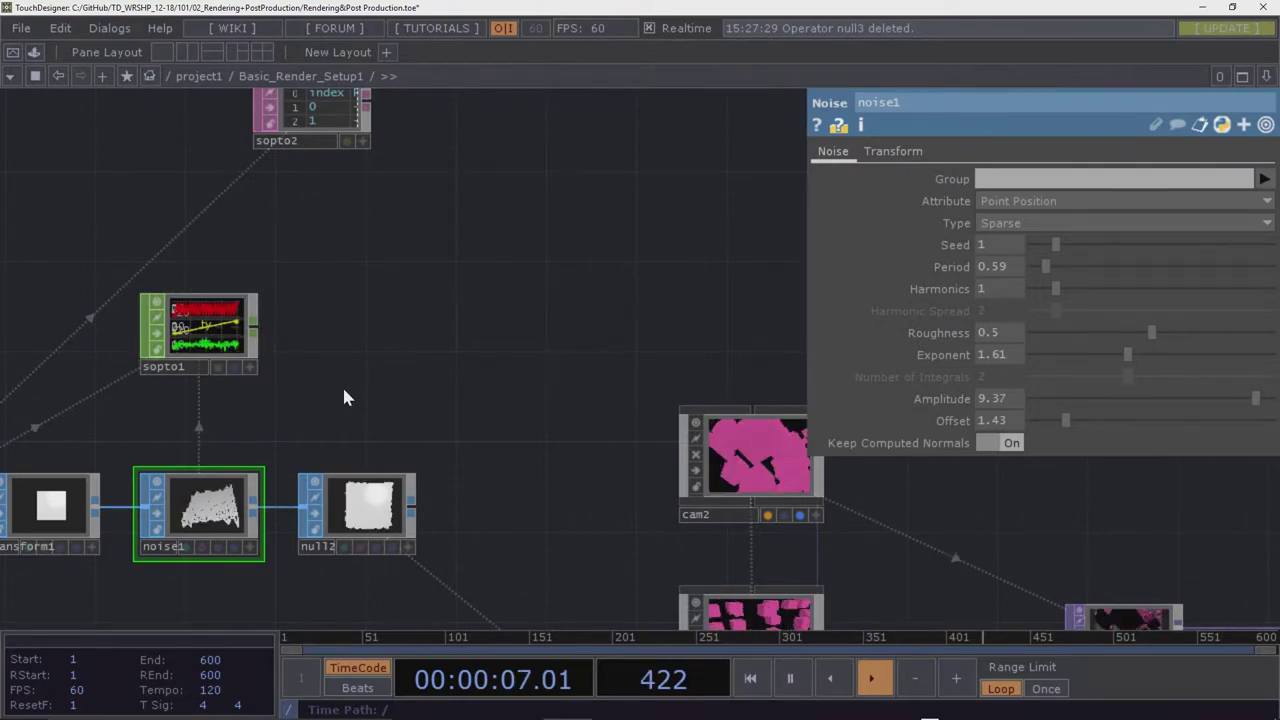
Examine the render network from cam2, light2 and geo2 through render1 and null1 to the out2 output
scroll(380, 371, "down", 5)
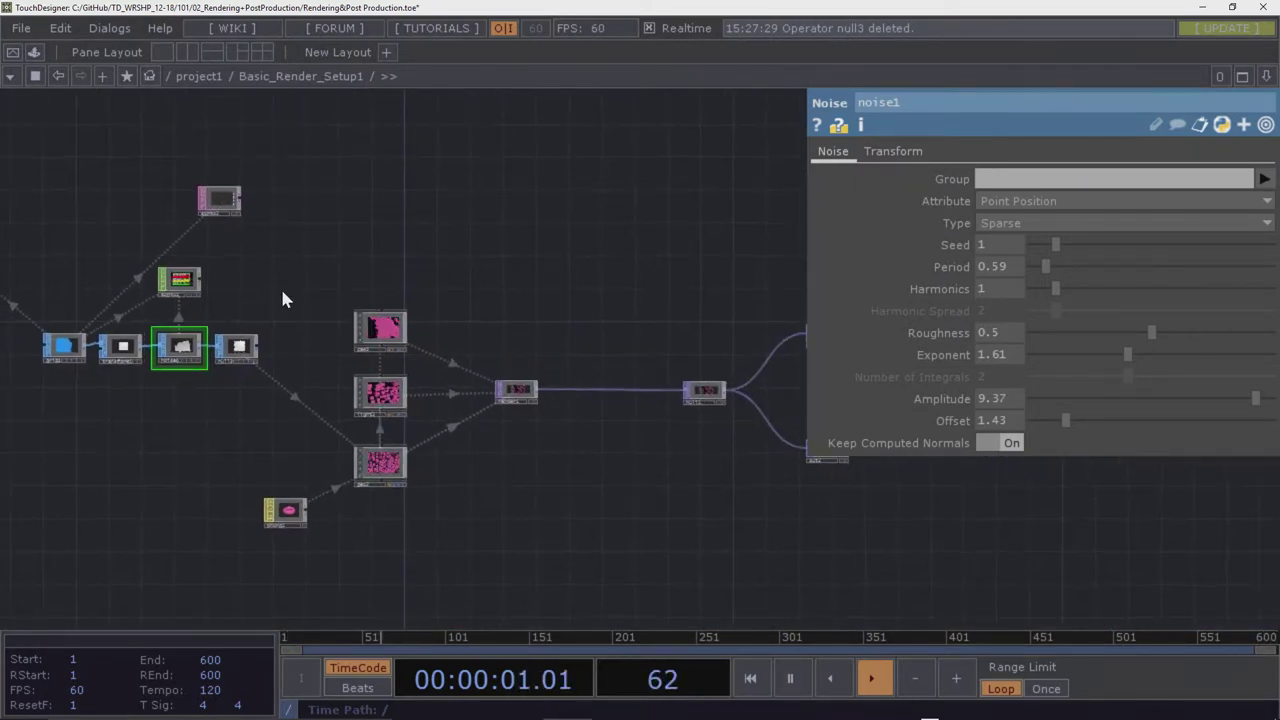
scroll(531, 400, "up", 8)
scroll(530, 400, "down", 8)
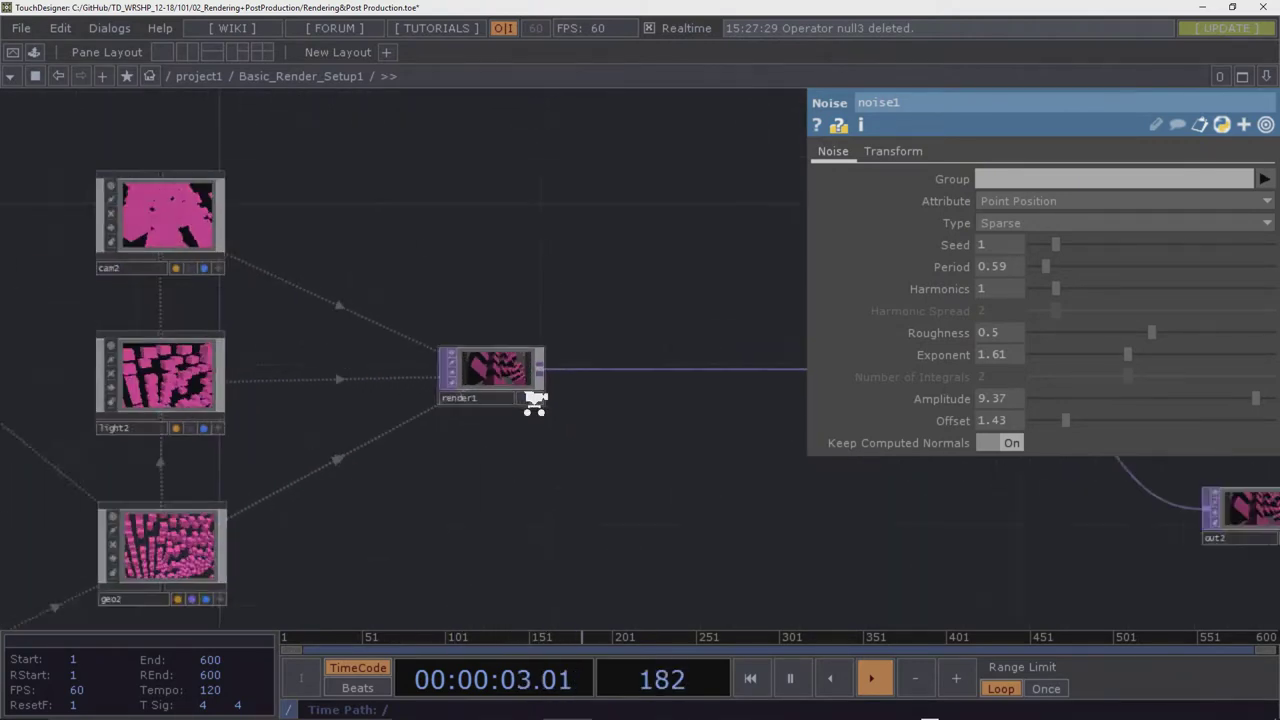
left_click_drag(485, 400, 463, 331)
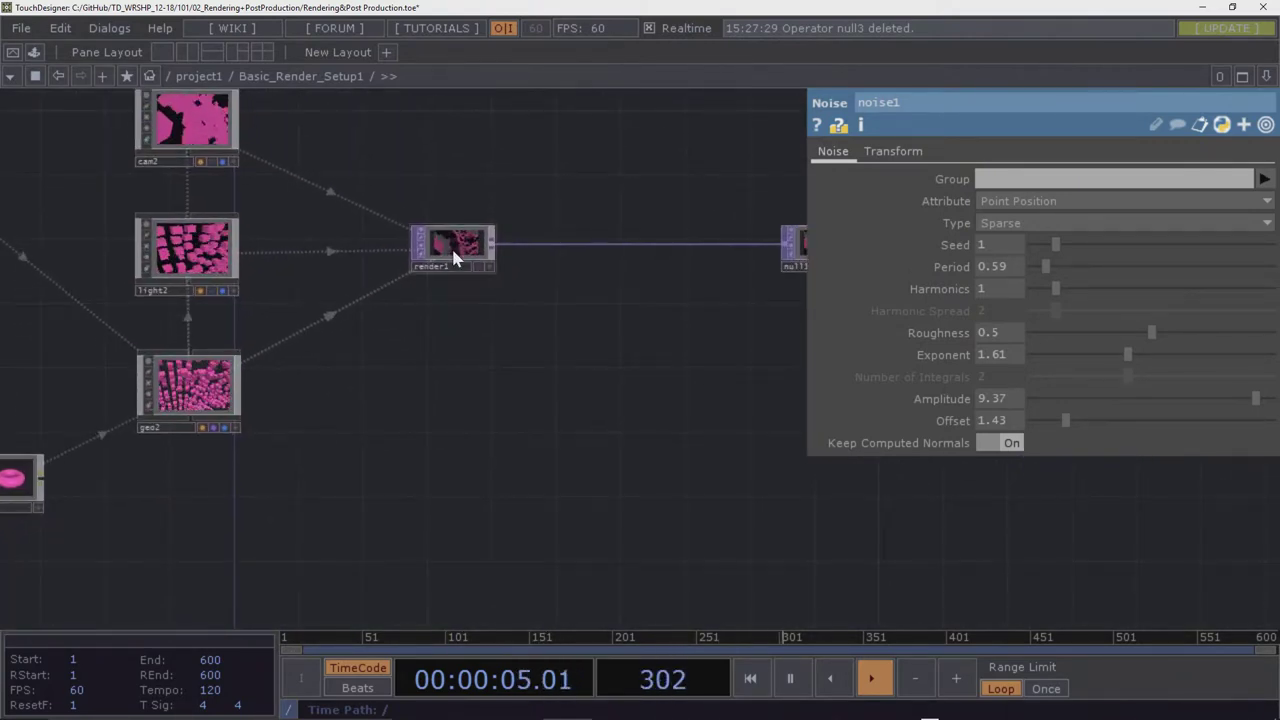
scroll(449, 245, "up", 8)
scroll(447, 239, "down", 8)
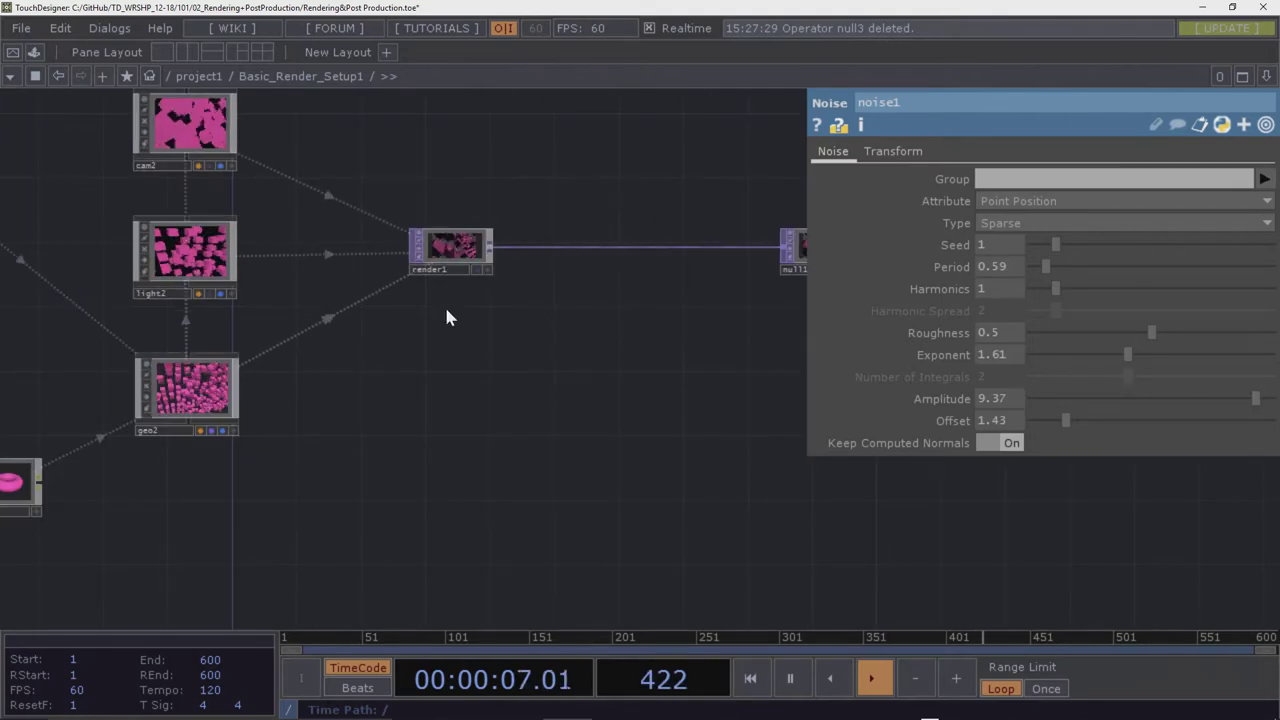
left_click_drag(446, 314, 401, 408)
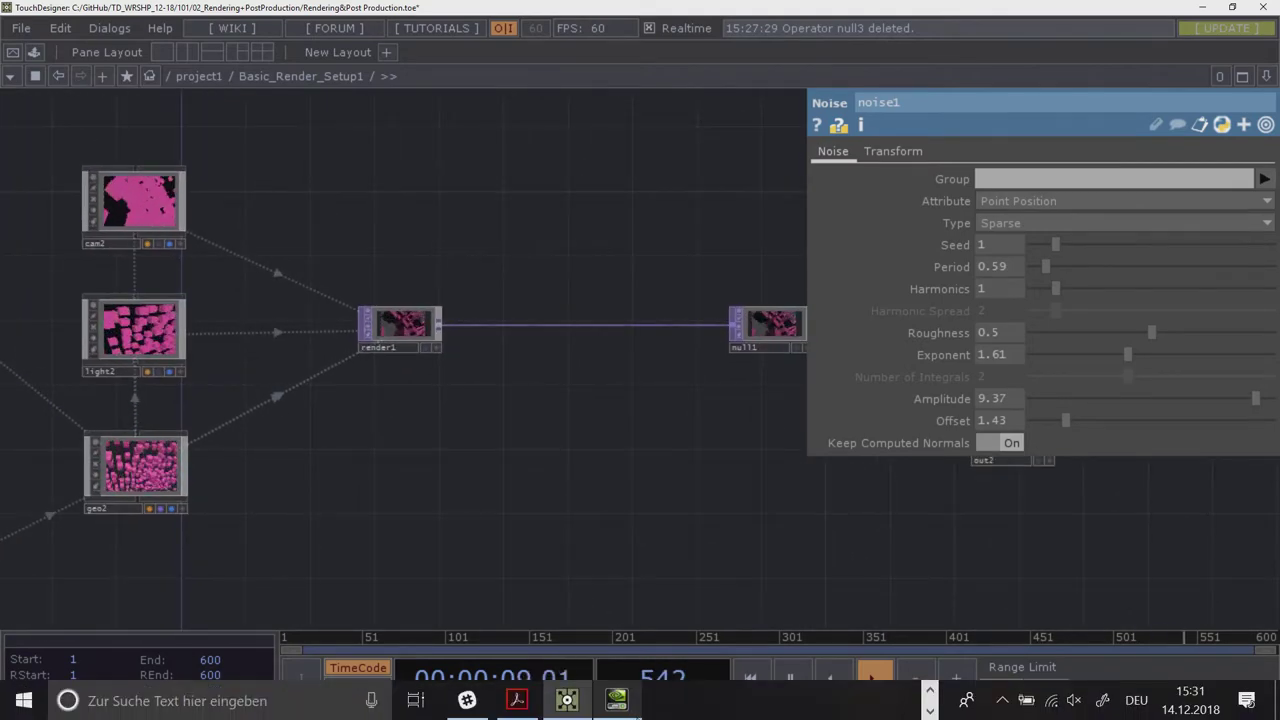
mouse_move(617, 700)
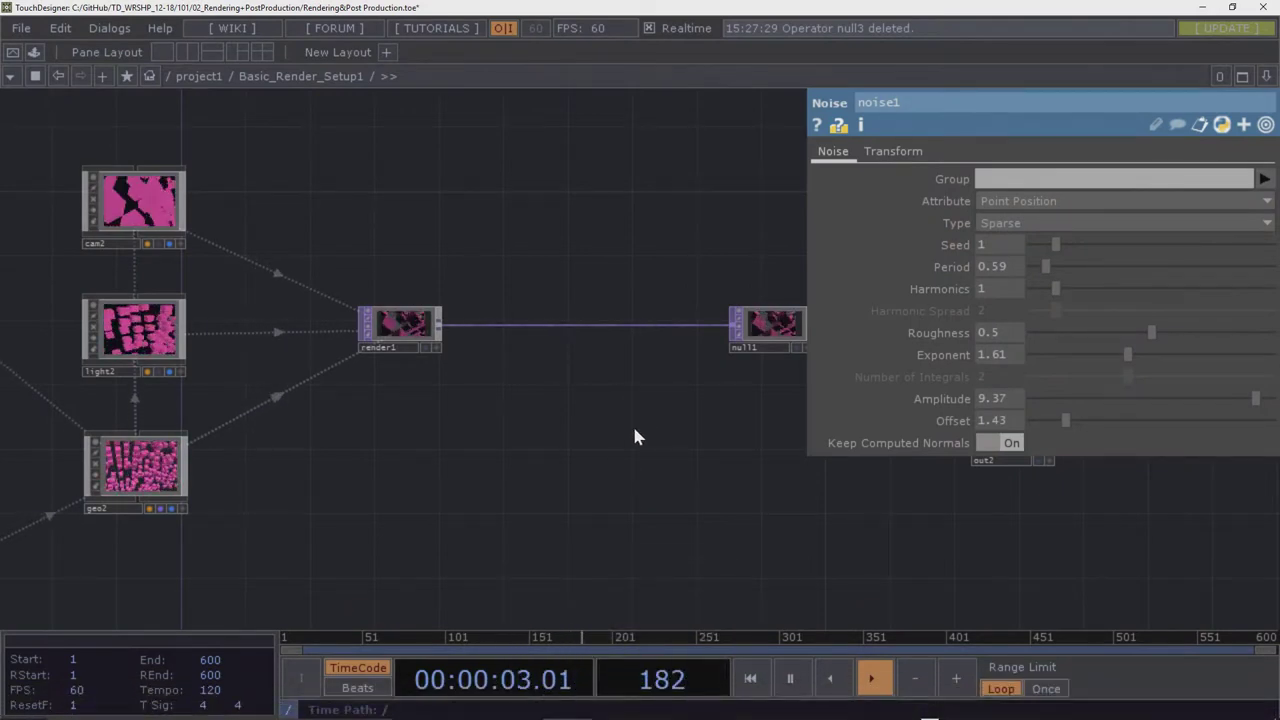
left_click_drag(634, 434, 523, 482)
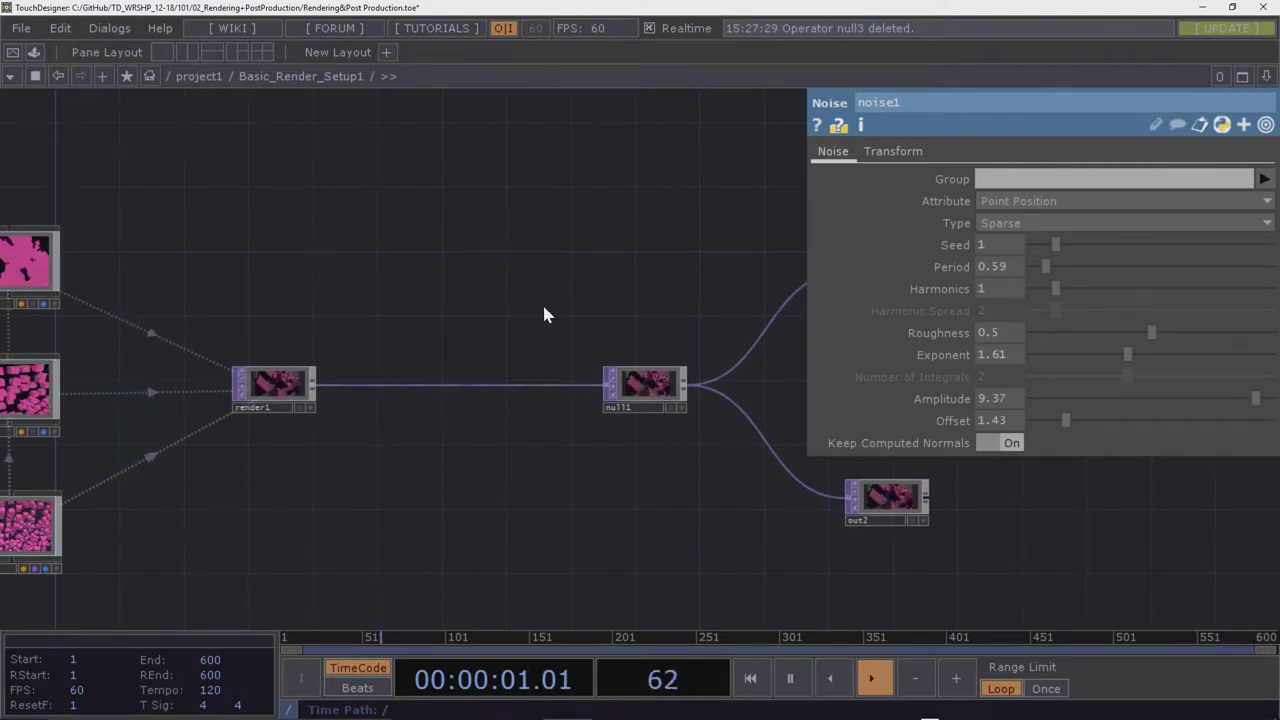
Return to the project1 network and move the Basic_Render_Setup1 container slightly down, closer to Post_Production
mouse_move(535, 306)
left_mouse_down()
mouse_move(486, 286)
mouse_move(310, 287)
mouse_move(555, 302)
left_mouse_up()
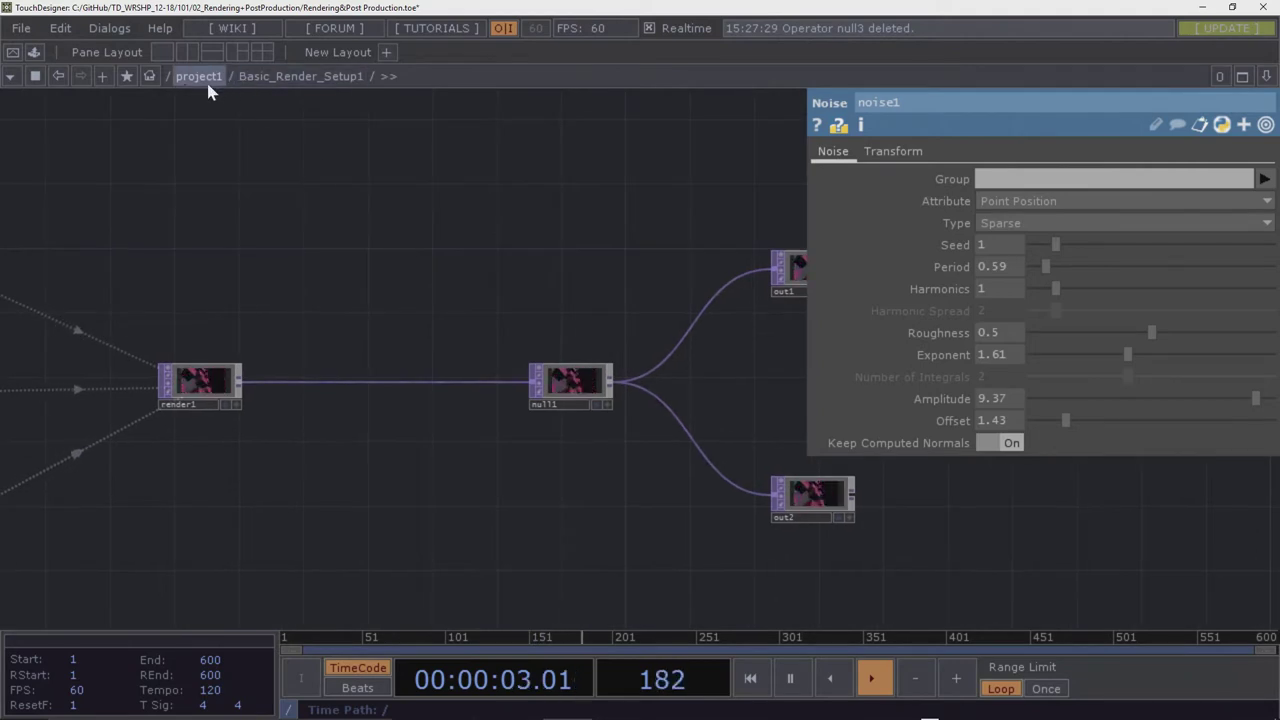
left_click(198, 76)
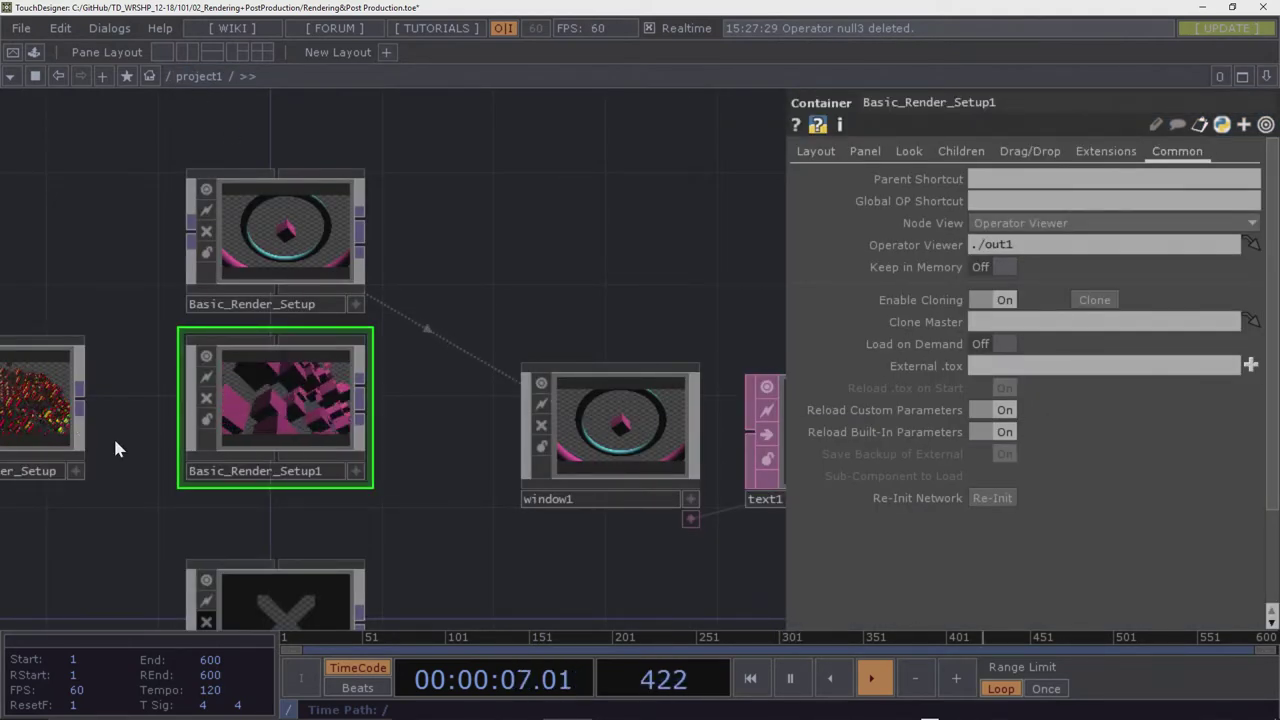
left_click_drag(148, 475, 219, 302)
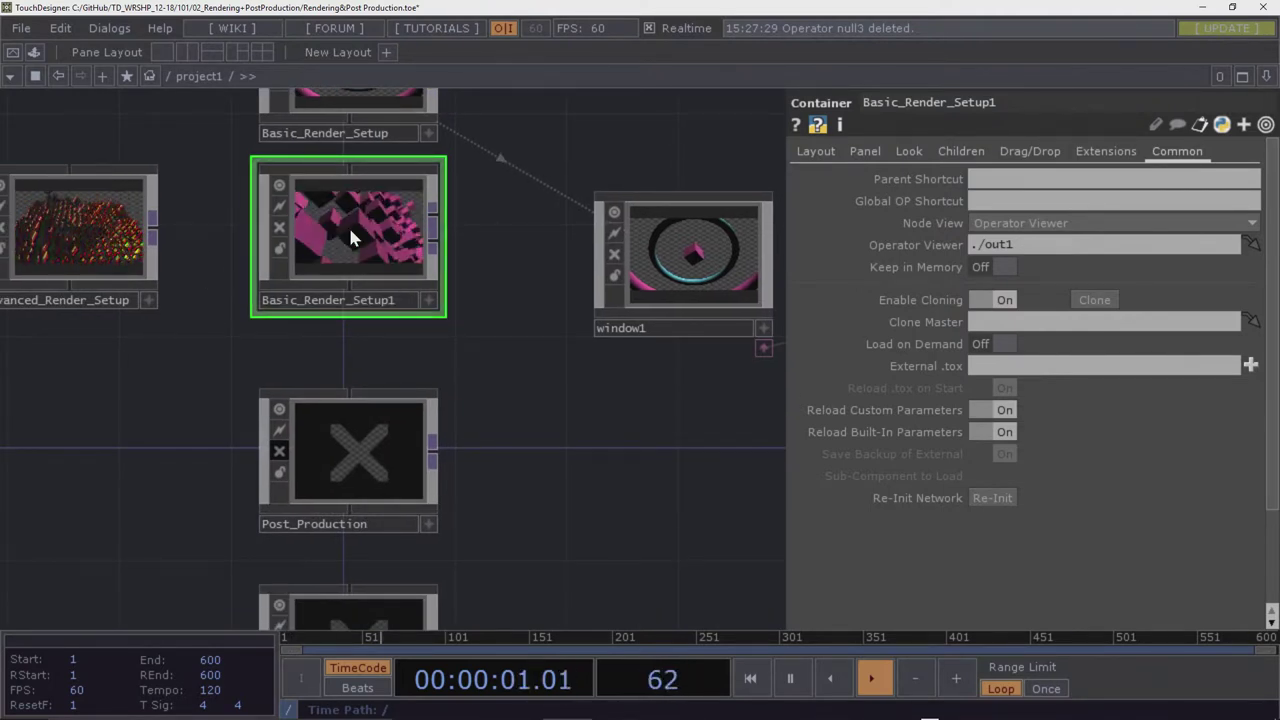
key("i")
left_click_drag(229, 280, 423, 243)
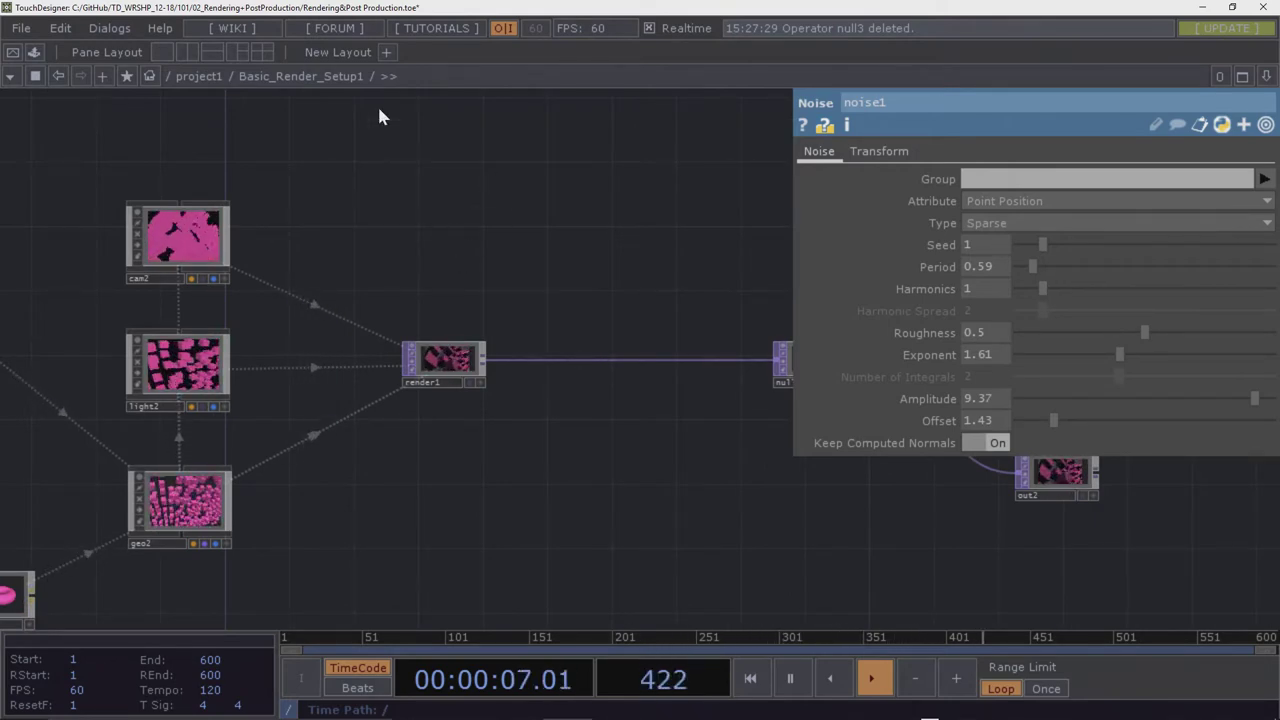
left_click(195, 76)
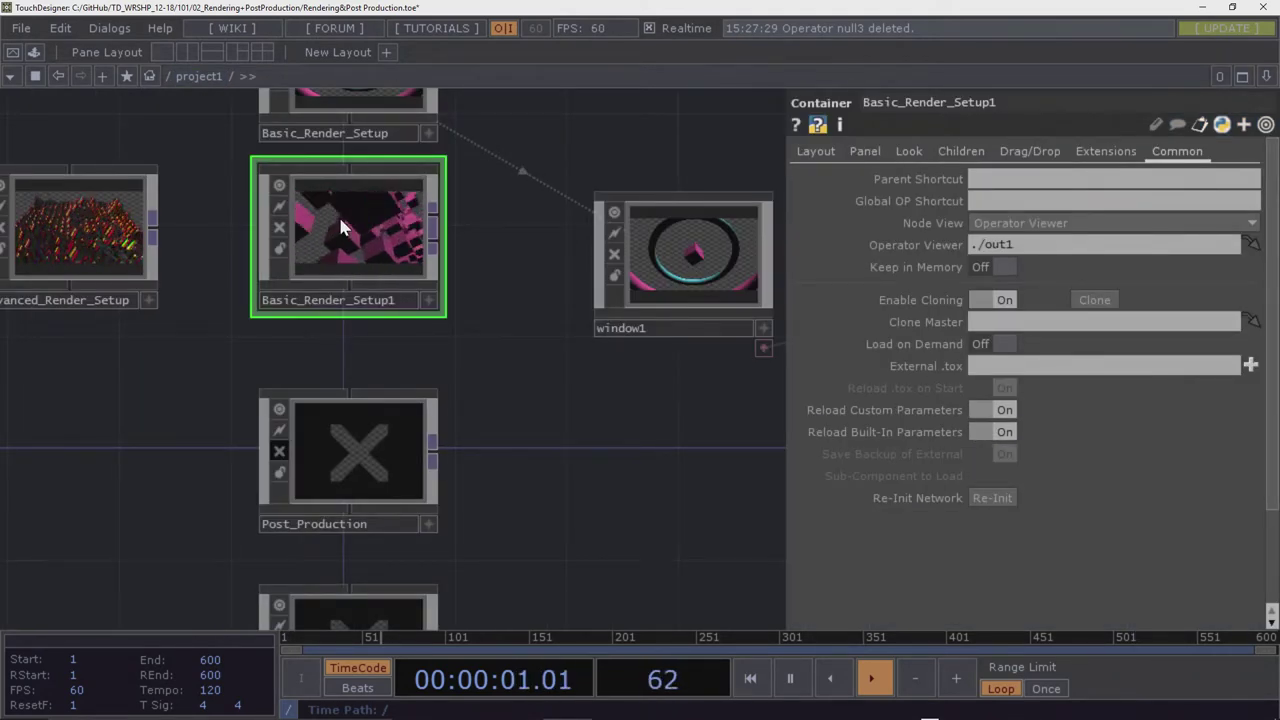
left_click_drag(343, 220, 345, 252)
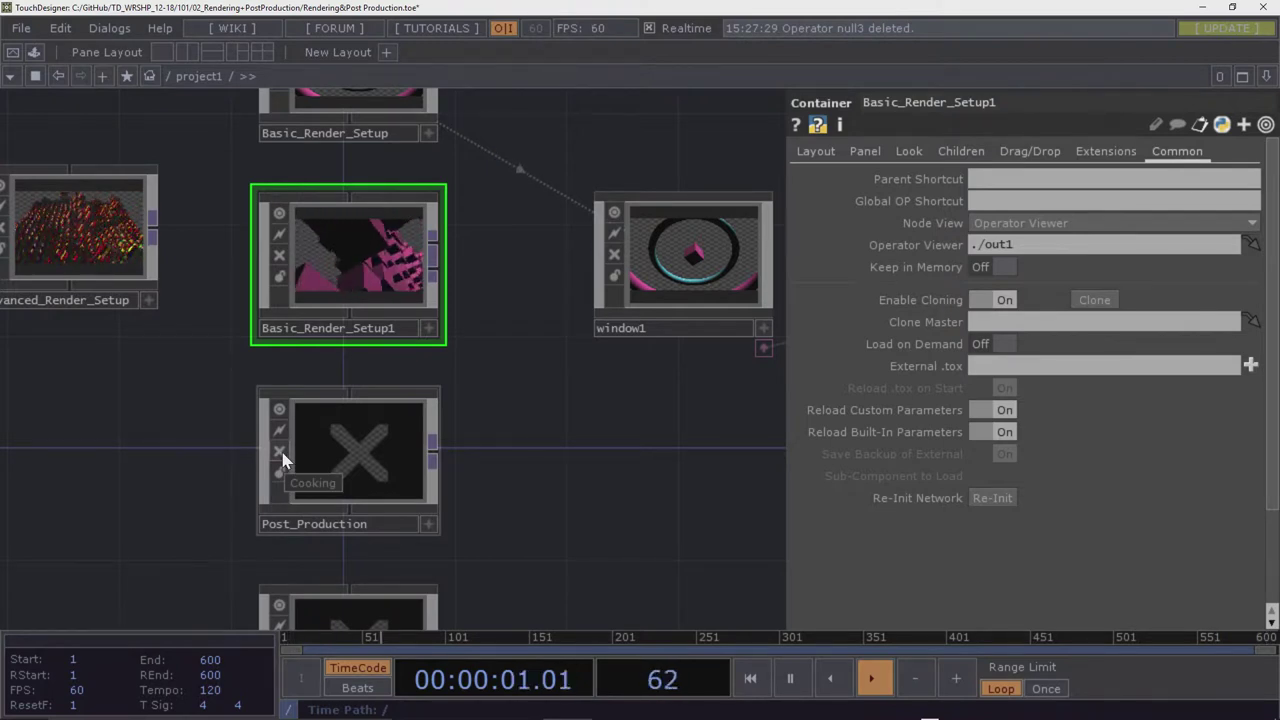
Enter the Basic_Render_Setup1 network and move null1 together with out1 and out2 farther away from render1
double_click(371, 250)
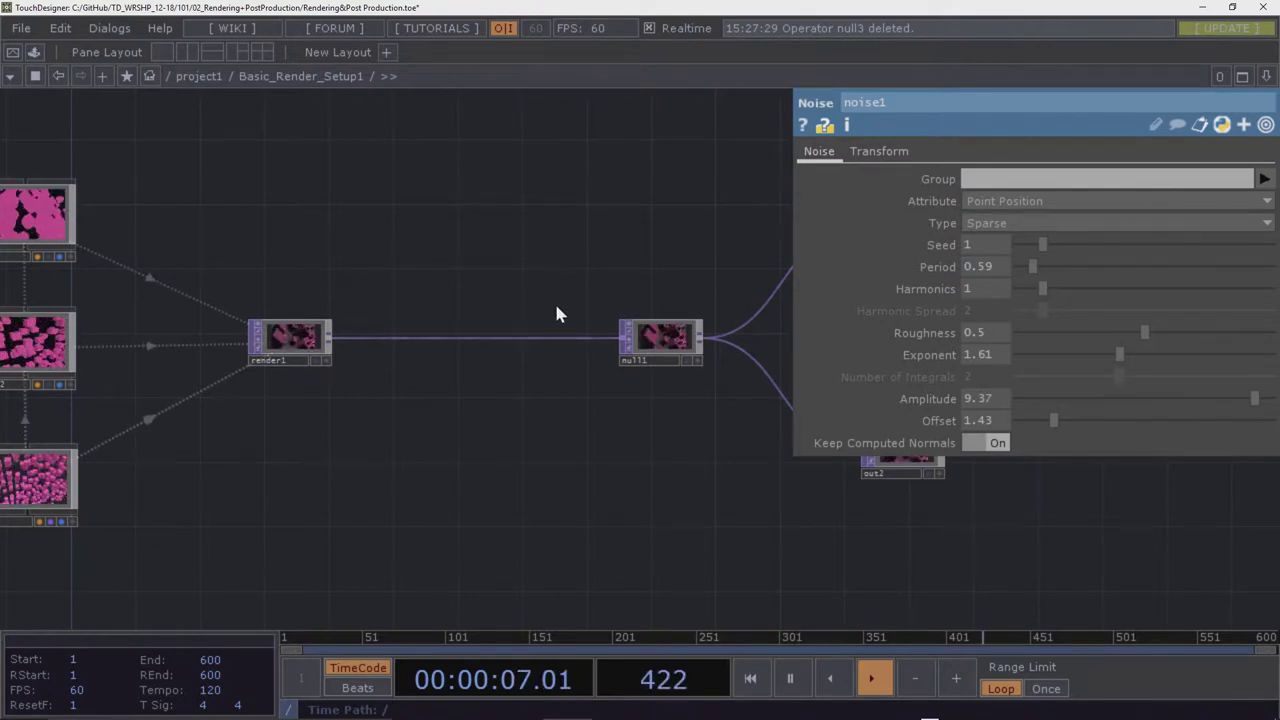
left_click_drag(554, 300, 300, 277)
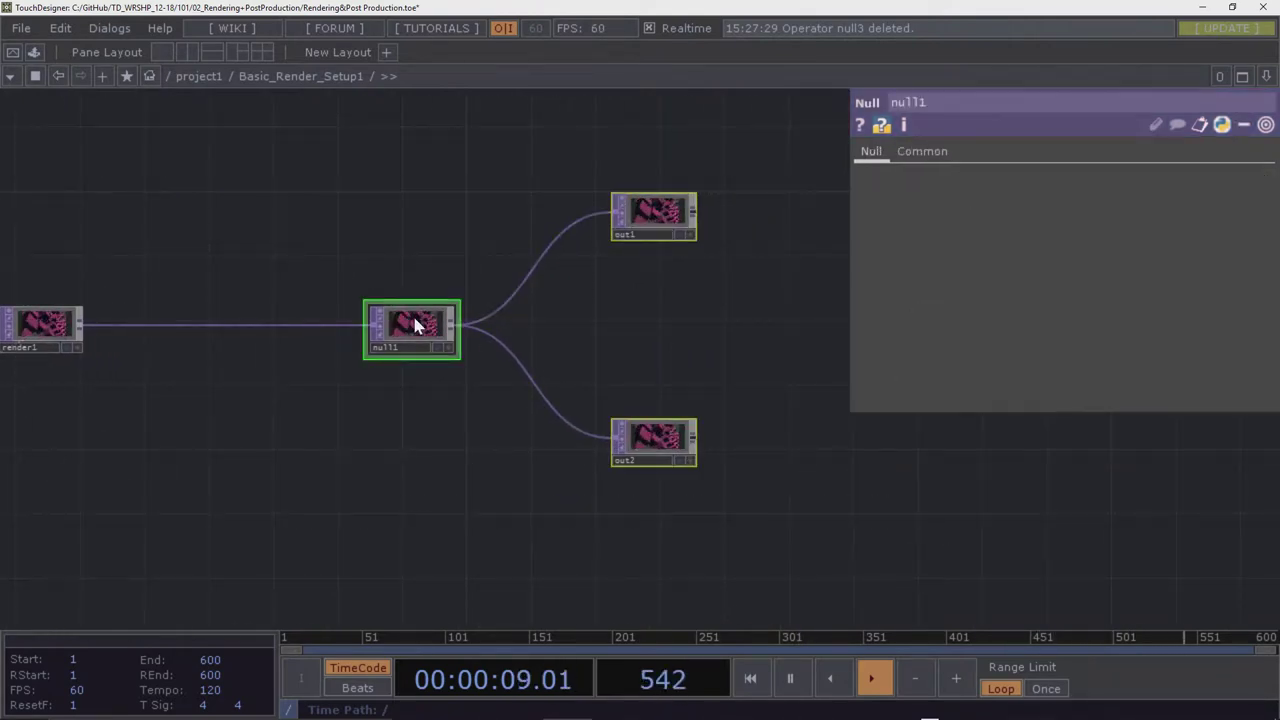
left_click_drag(415, 323, 721, 323)
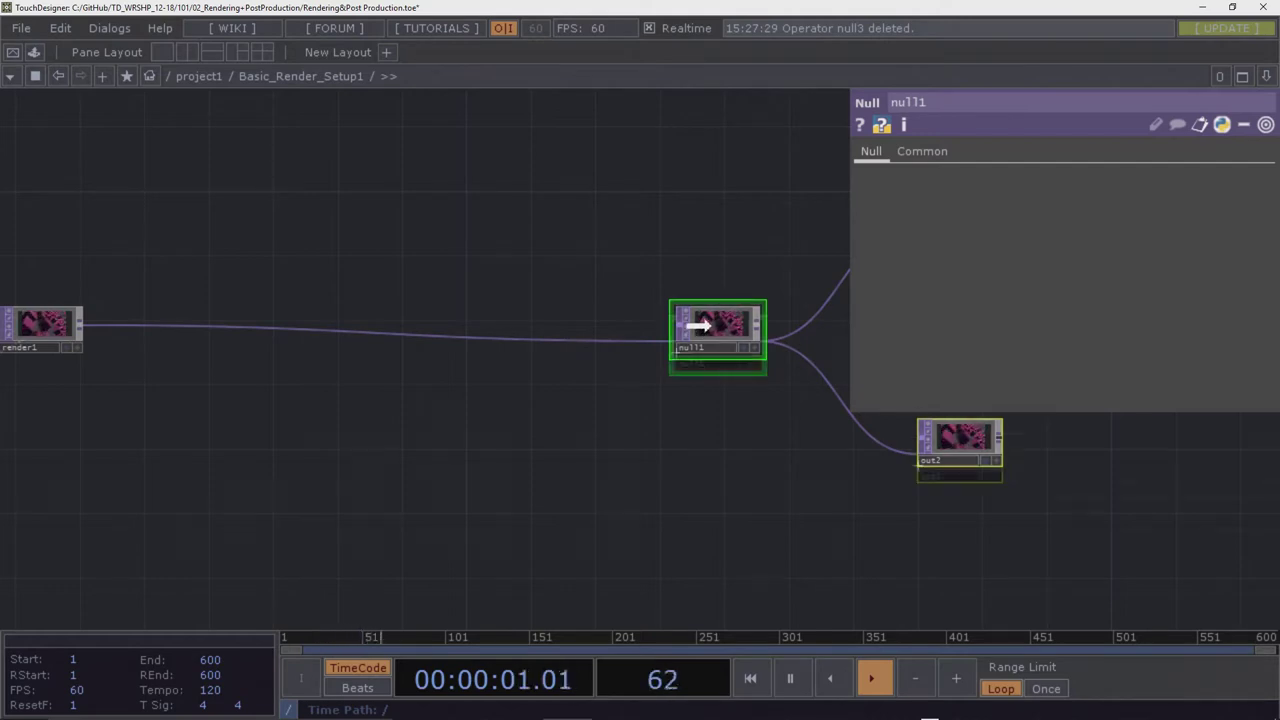
Examine the sopto1 channel graph and the camera, light and geometry nodes that feed render1
left_click_drag(206, 252, 437, 260)
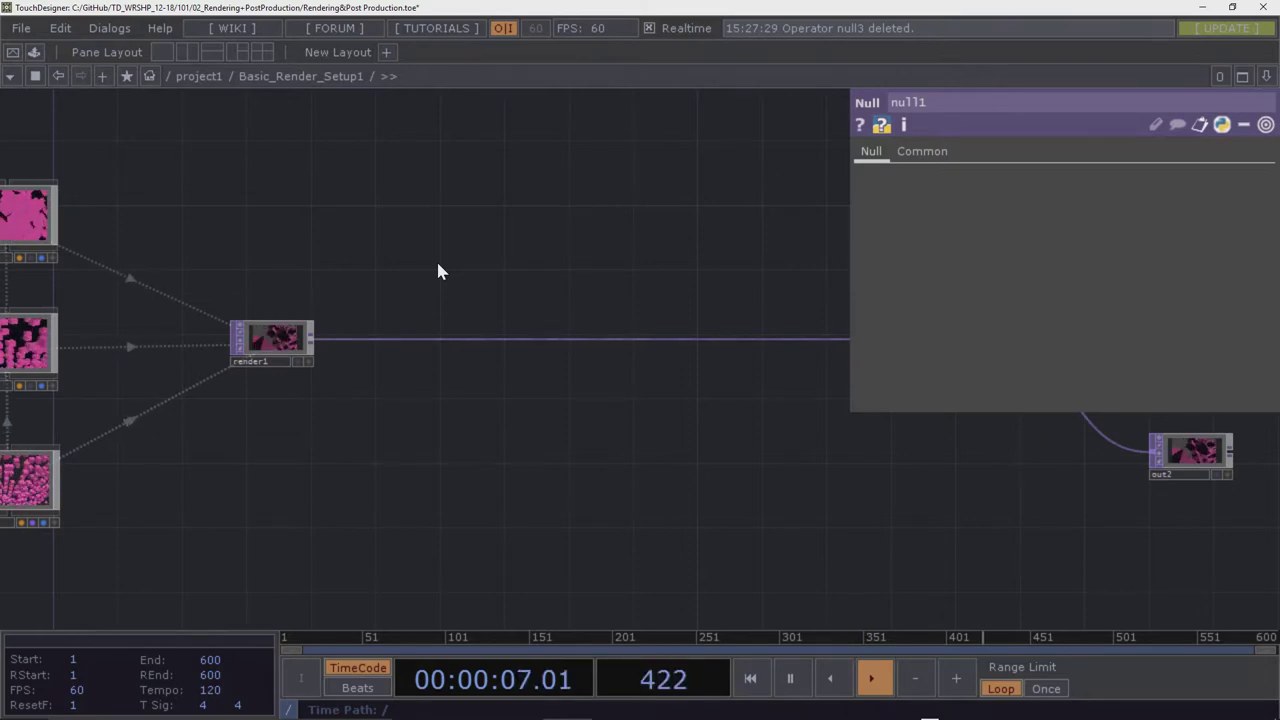
left_click_drag(305, 250, 605, 248)
scroll(605, 248, "down", 3)
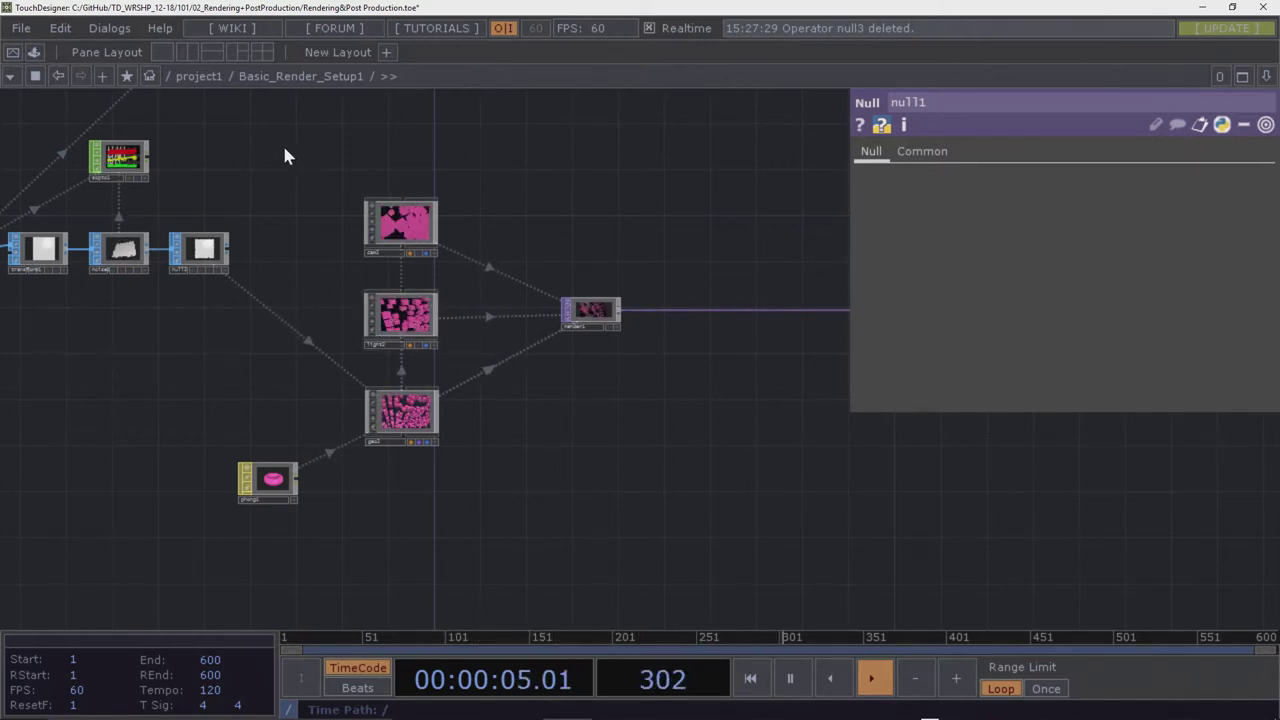
left_click_drag(318, 190, 608, 298)
scroll(420, 275, "up", 5)
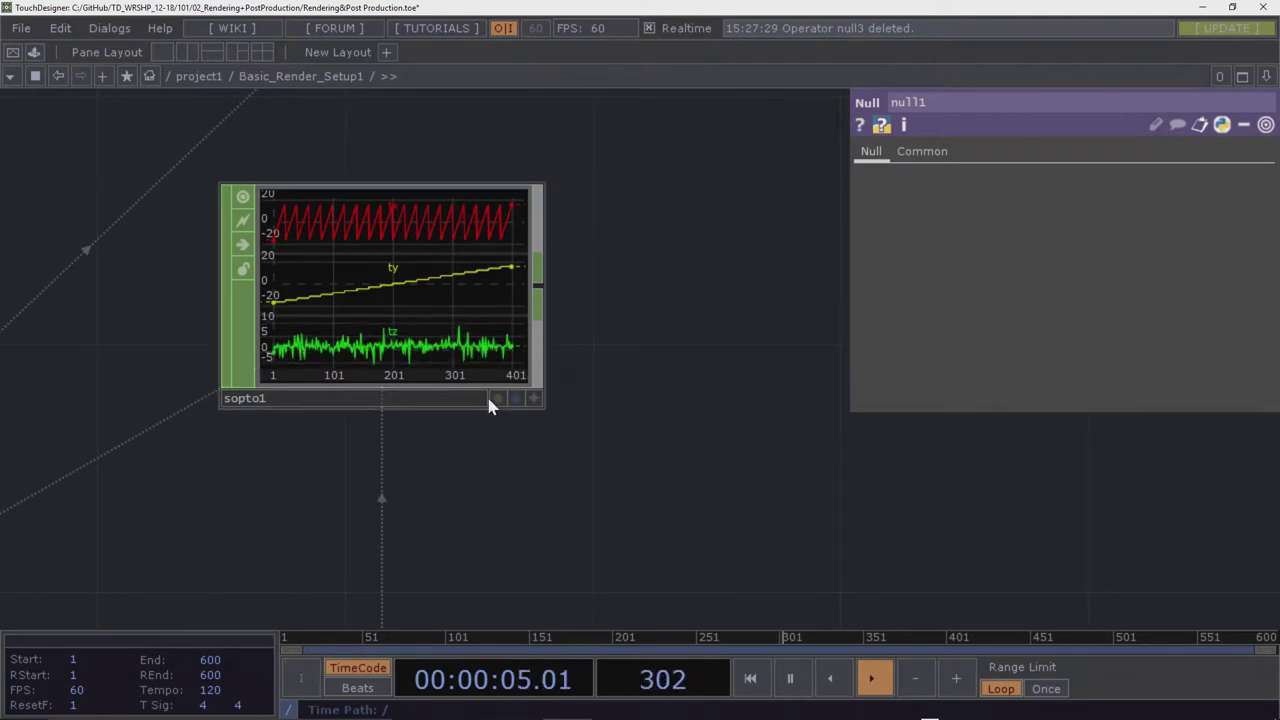
scroll(437, 398, "down", 5)
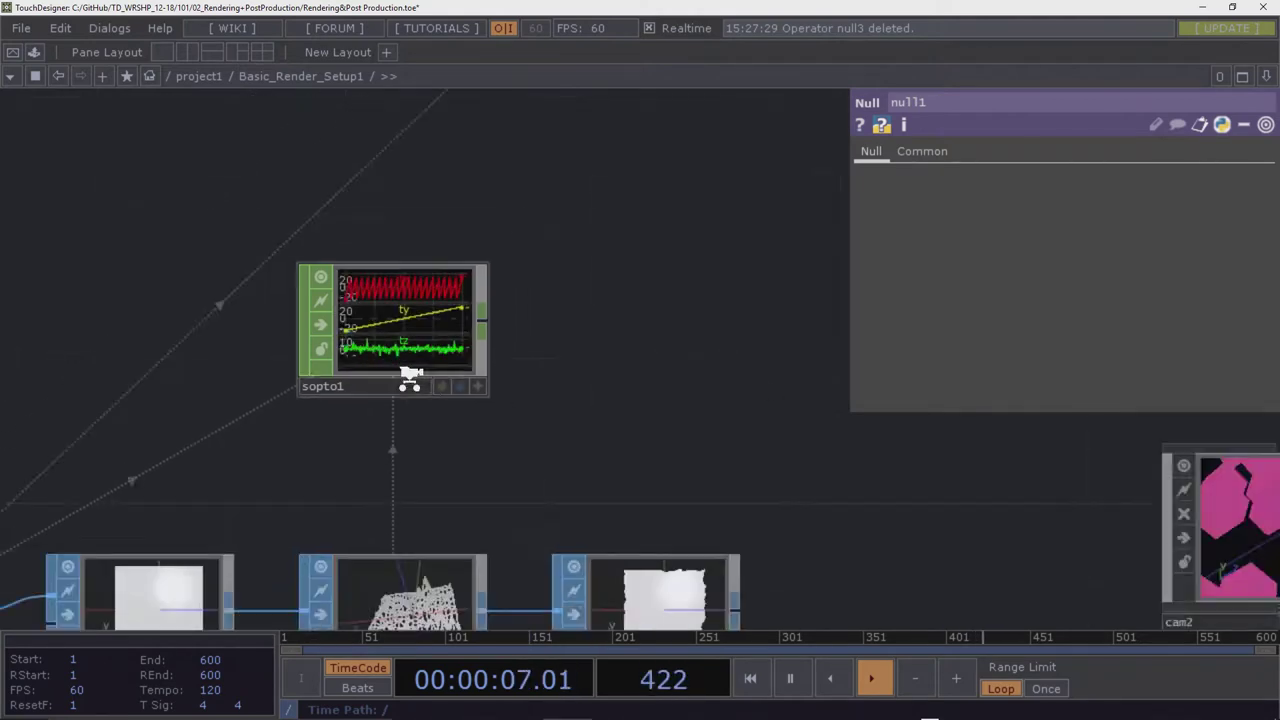
scroll(597, 478, "up", 5)
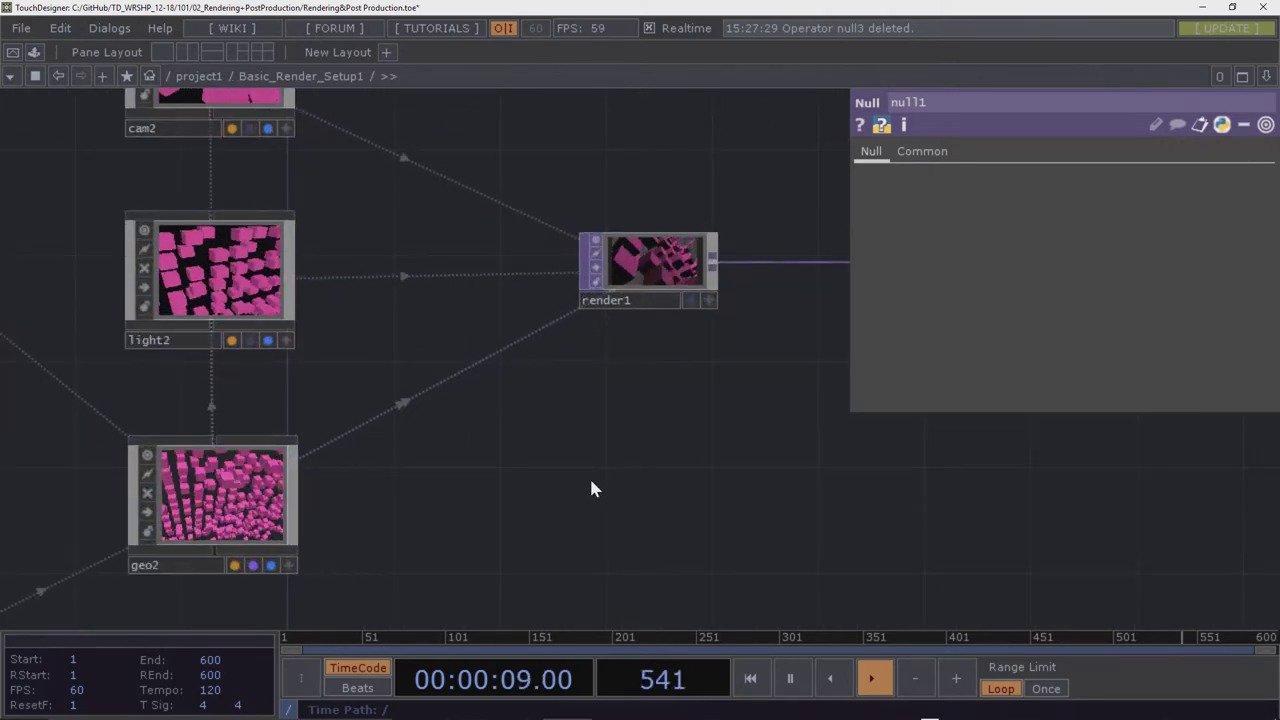
Assign geo2's instance color channels so that R uses P(0), G uses P(1) and B uses P(2)
scroll(590, 476, "down", 1)
left_click(316, 503)
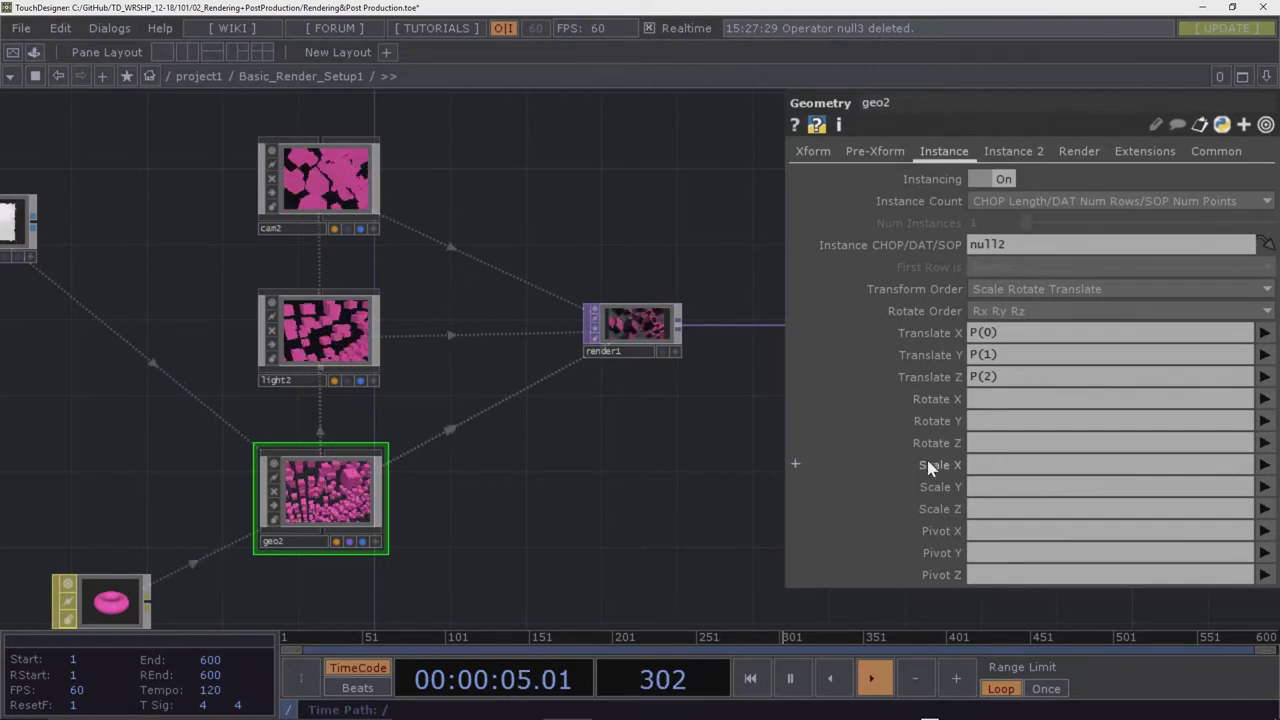
left_click(1010, 150)
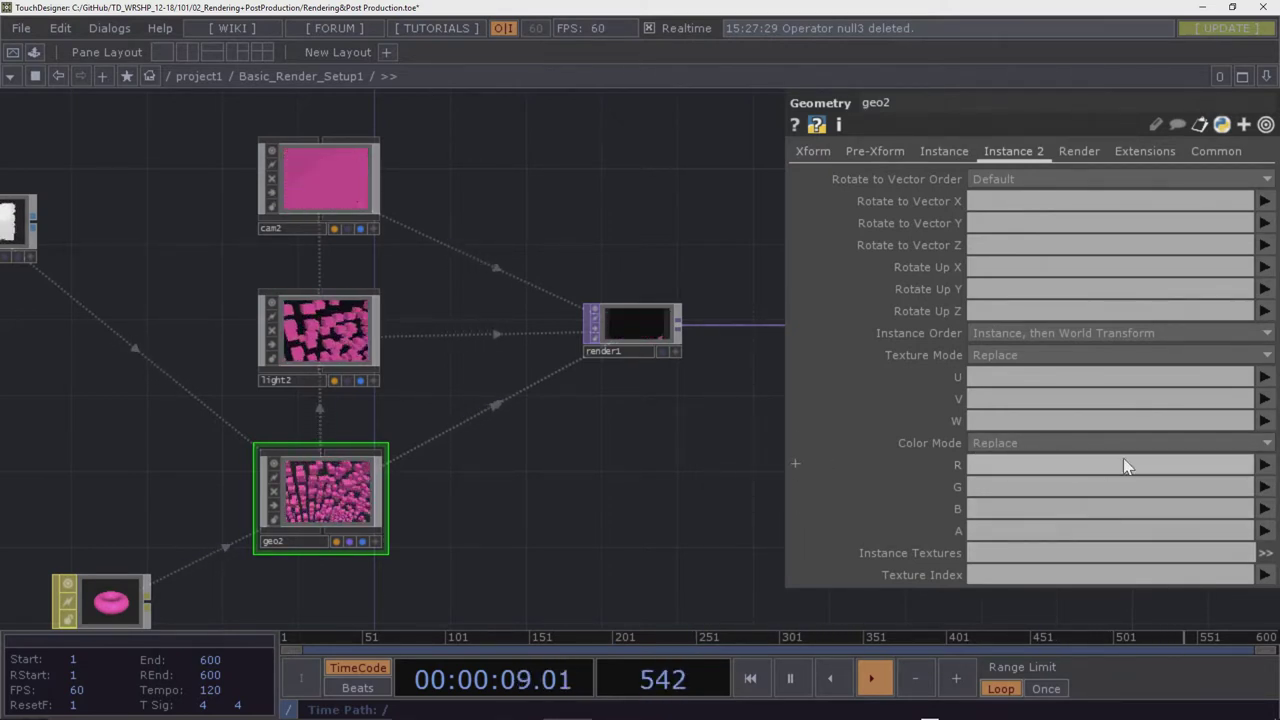
left_click(1263, 465)
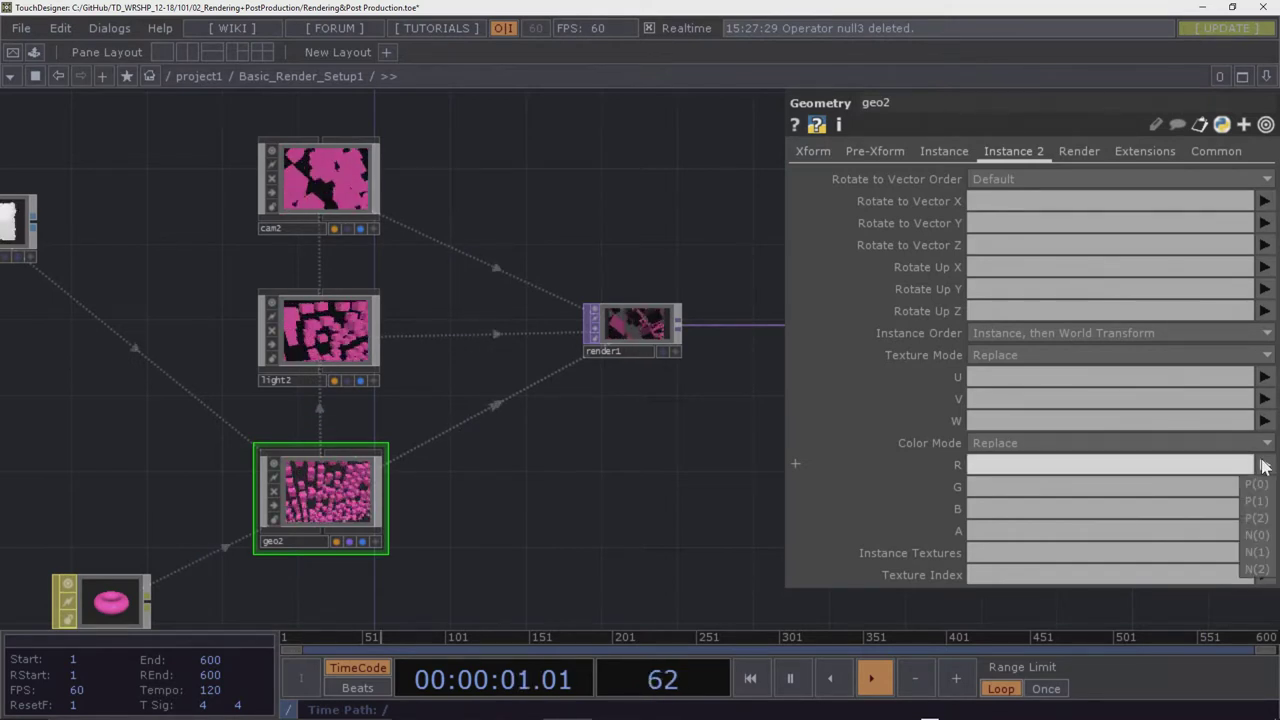
left_click(1261, 486)
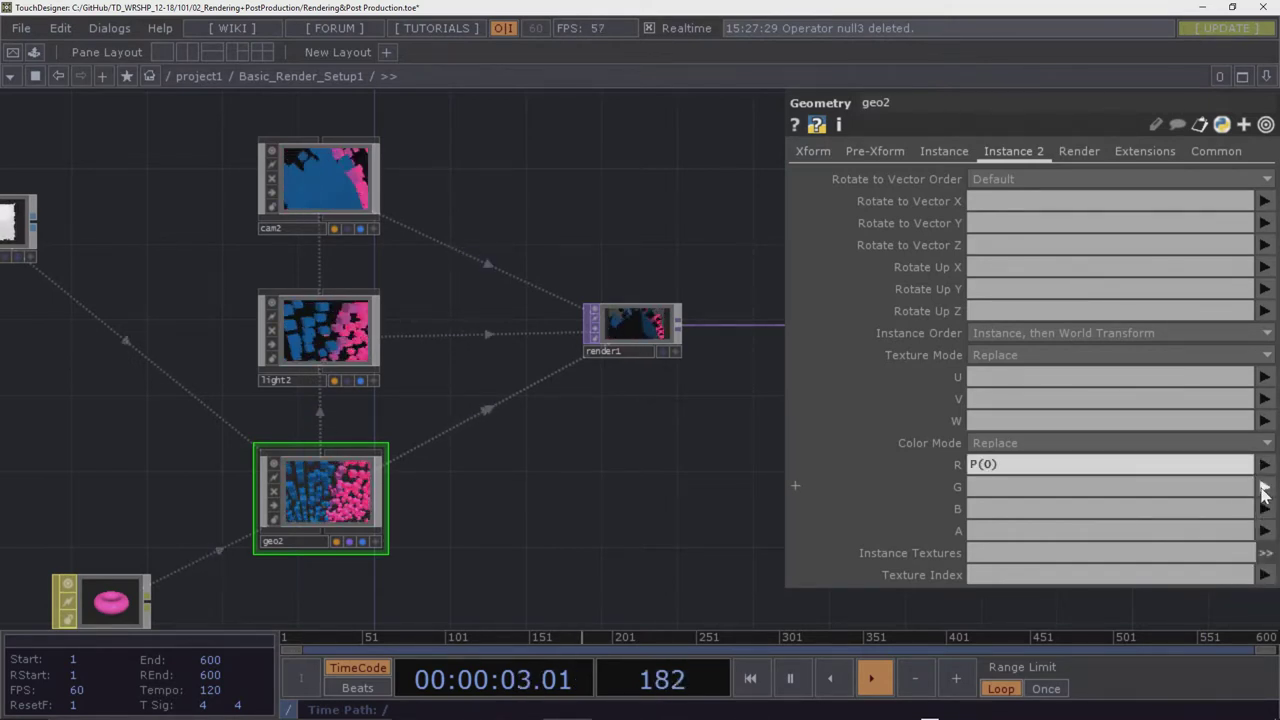
left_click(1263, 487)
left_click(1257, 524)
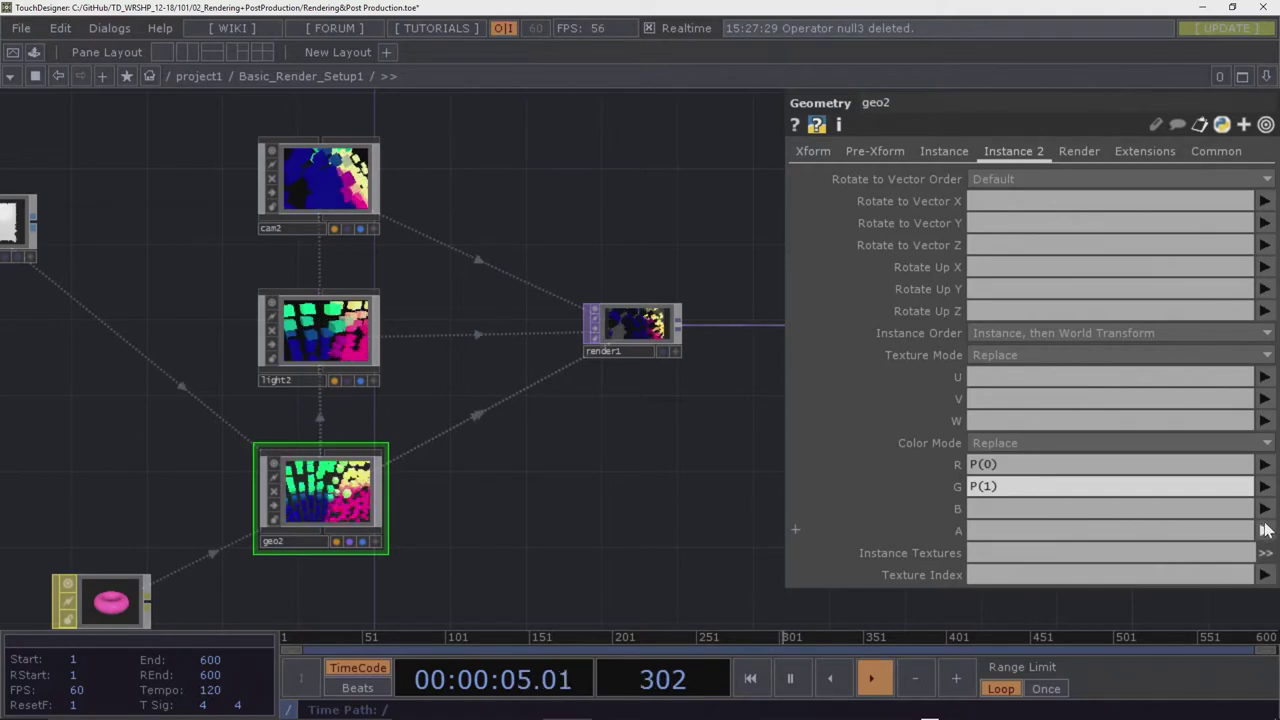
left_click(1264, 509)
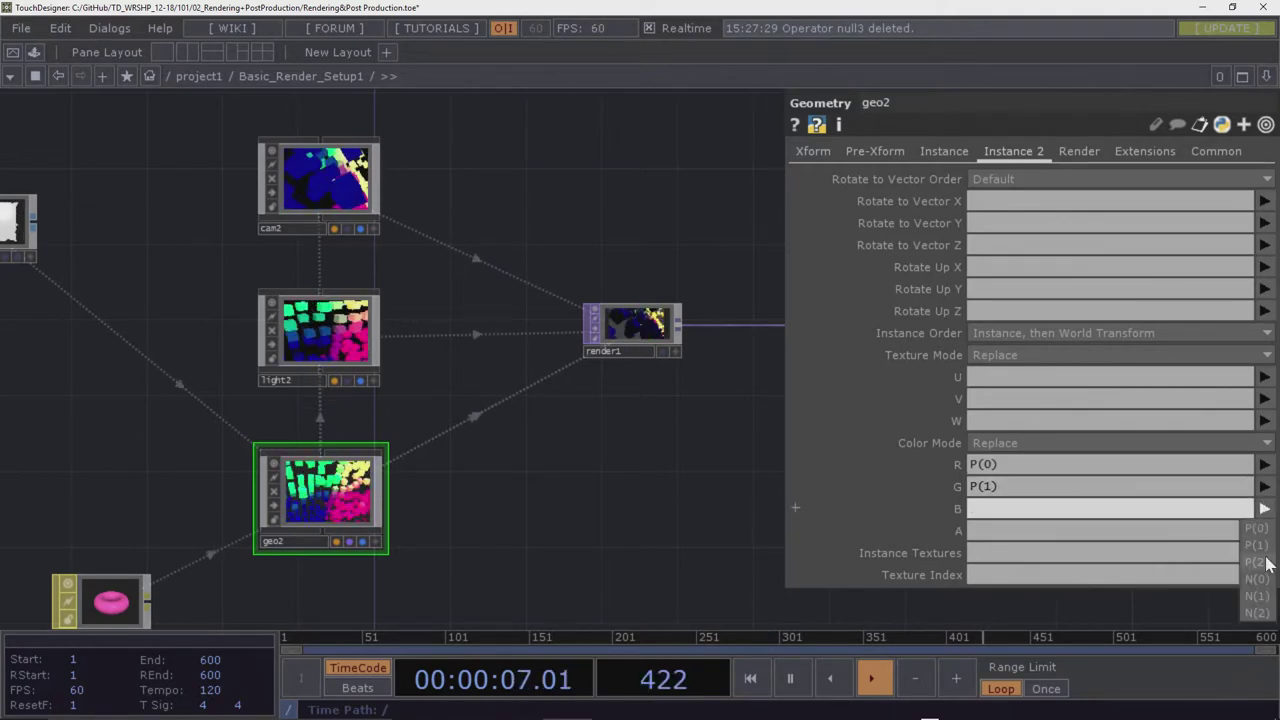
left_click(1260, 562)
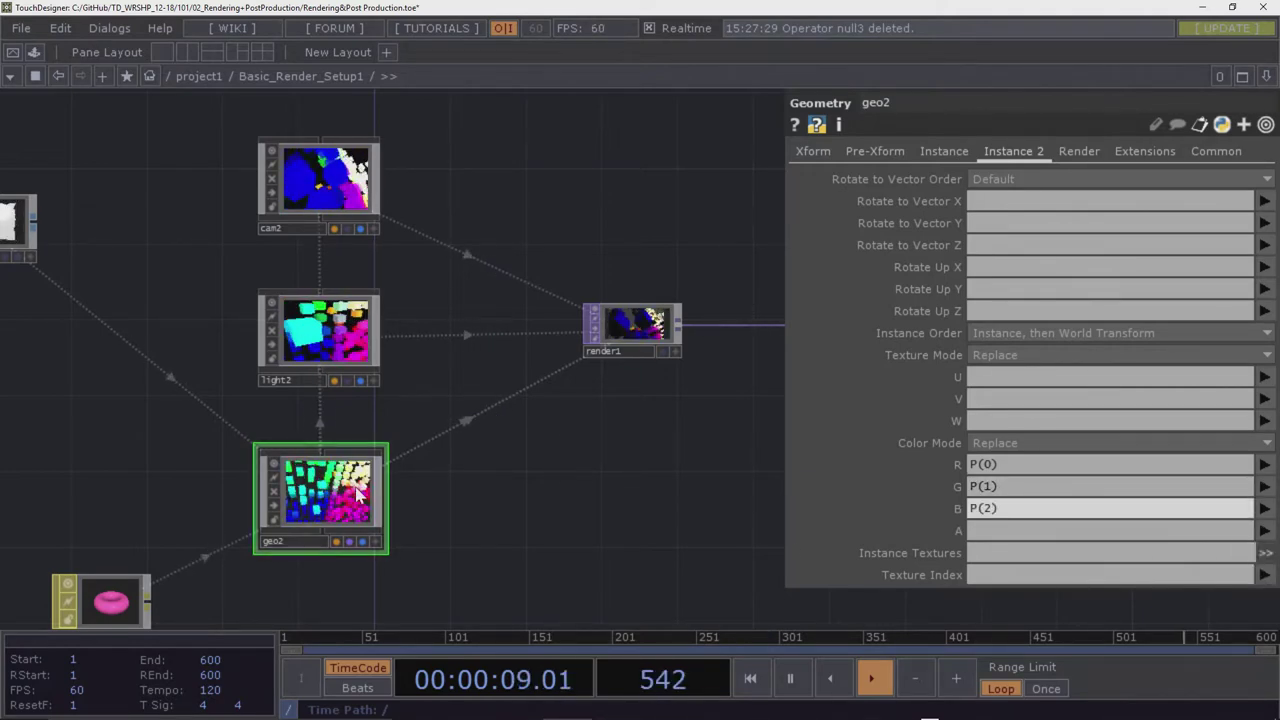
Activate geo2's node viewer and orbit it to inspect the colored instances
scroll(320, 514, "up", 5)
scroll(320, 514, "down", 4)
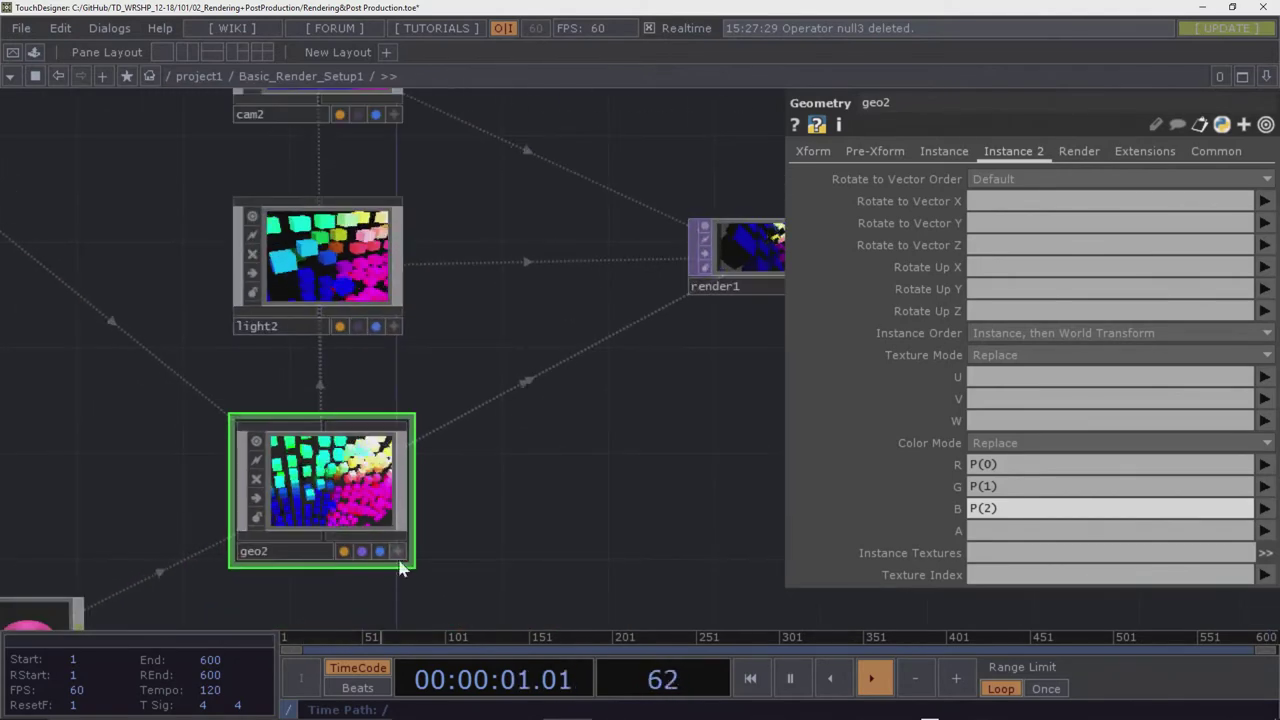
left_click(400, 557)
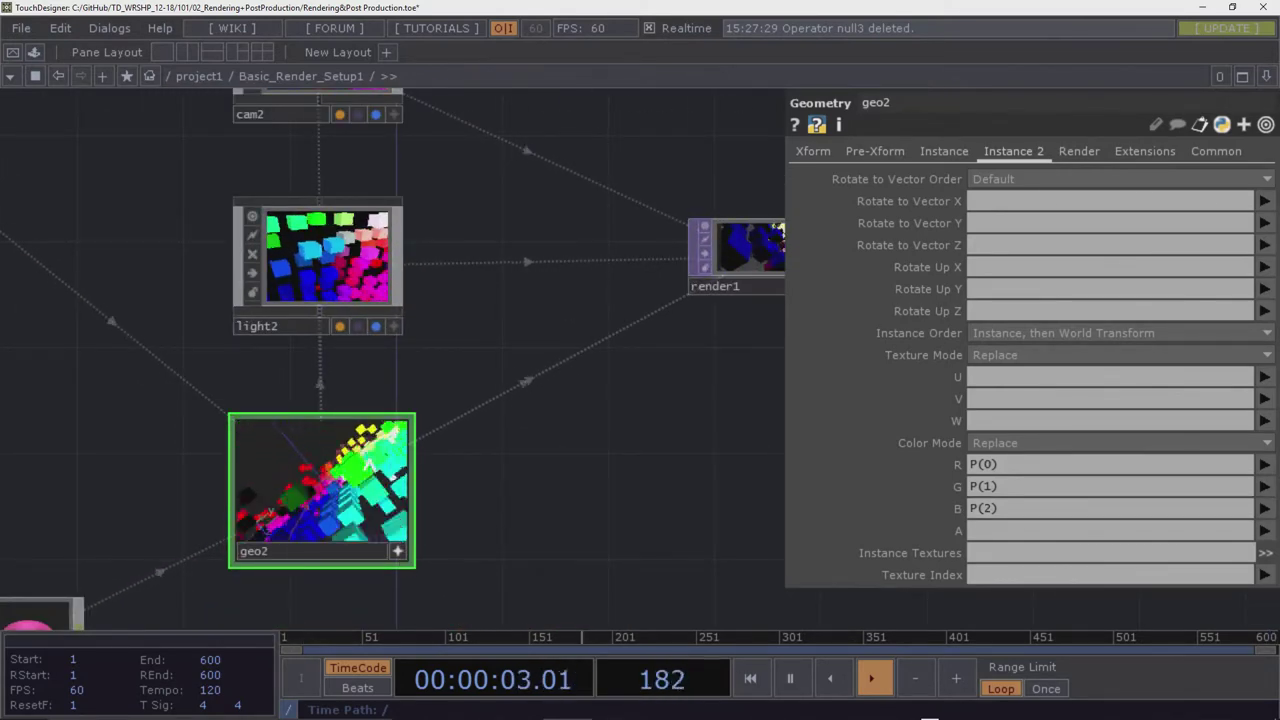
left_click_drag(265, 508, 357, 466)
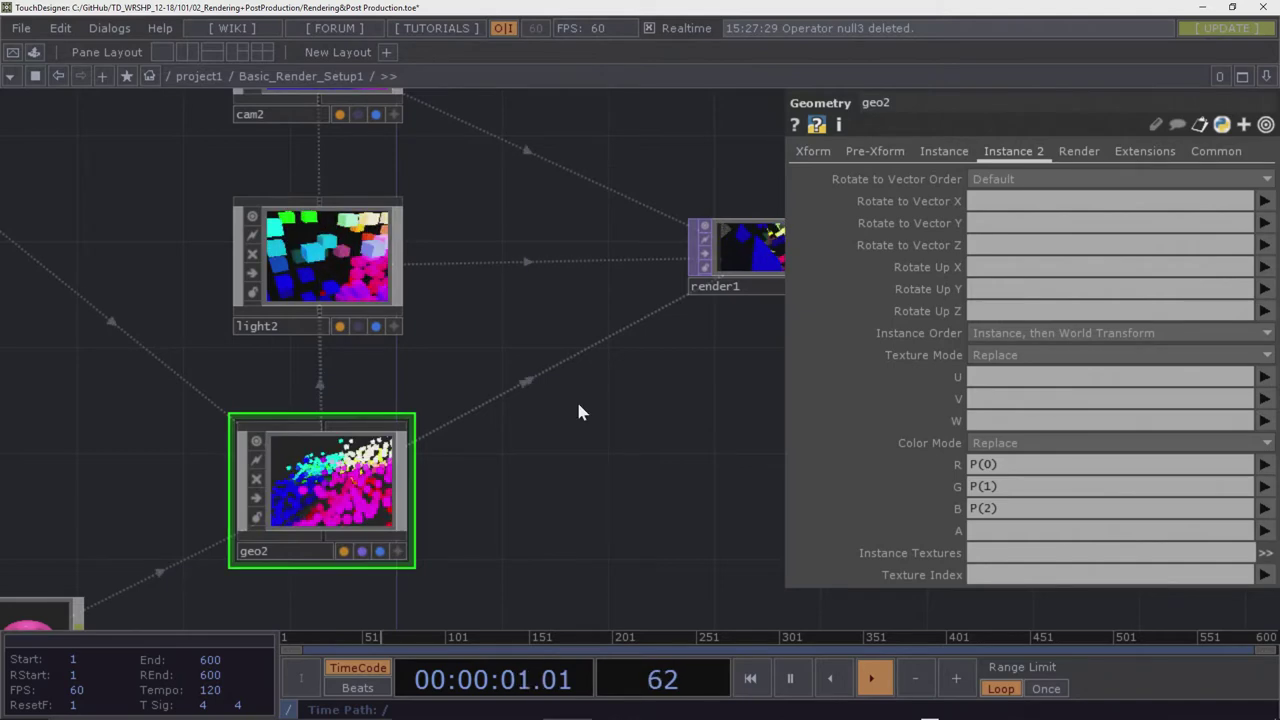
Compare the position channels in sopto1 with the instance colors shown in the render1 preview
left_click_drag(576, 398, 539, 425)
scroll(539, 425, "down", 5)
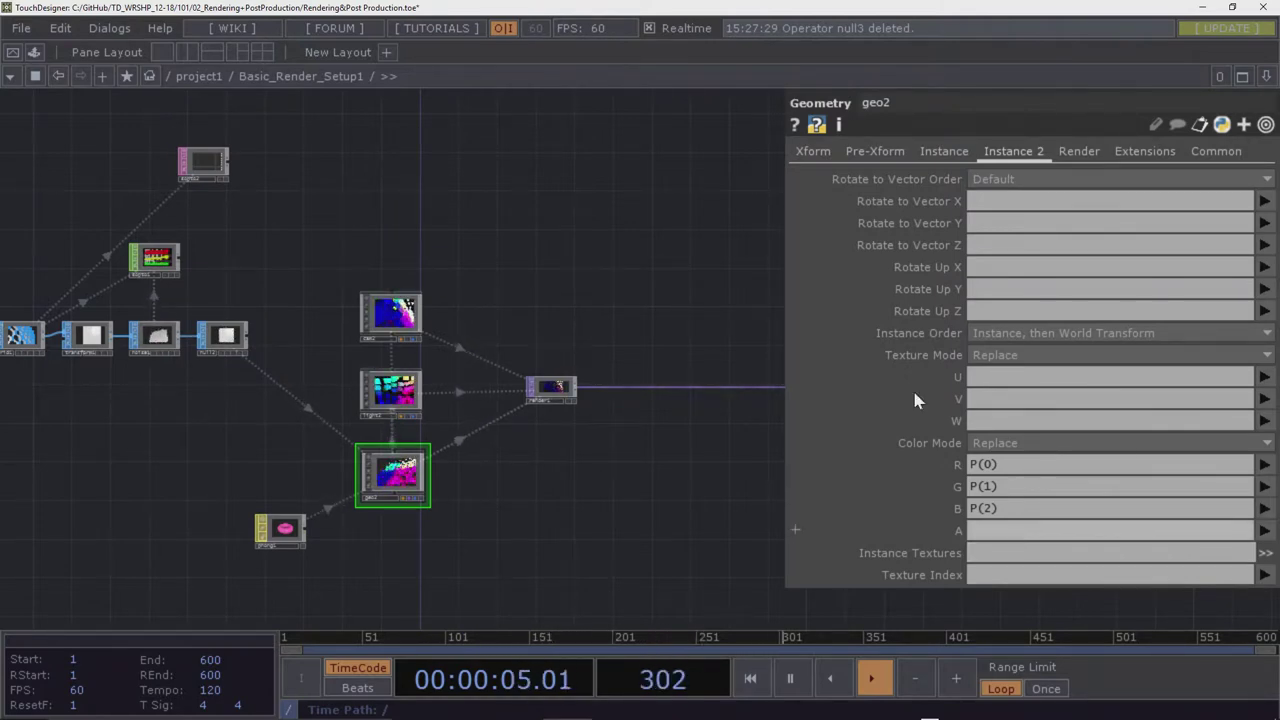
scroll(176, 264, "up", 5)
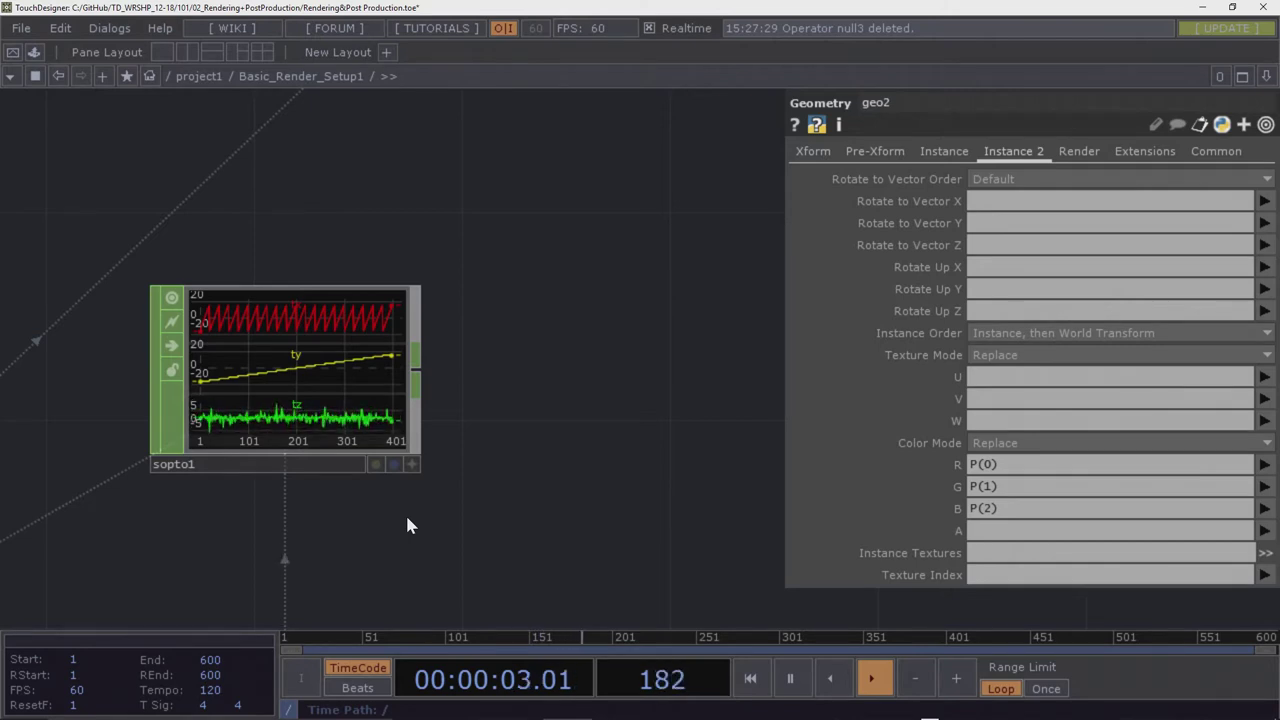
scroll(382, 285, "down", 5)
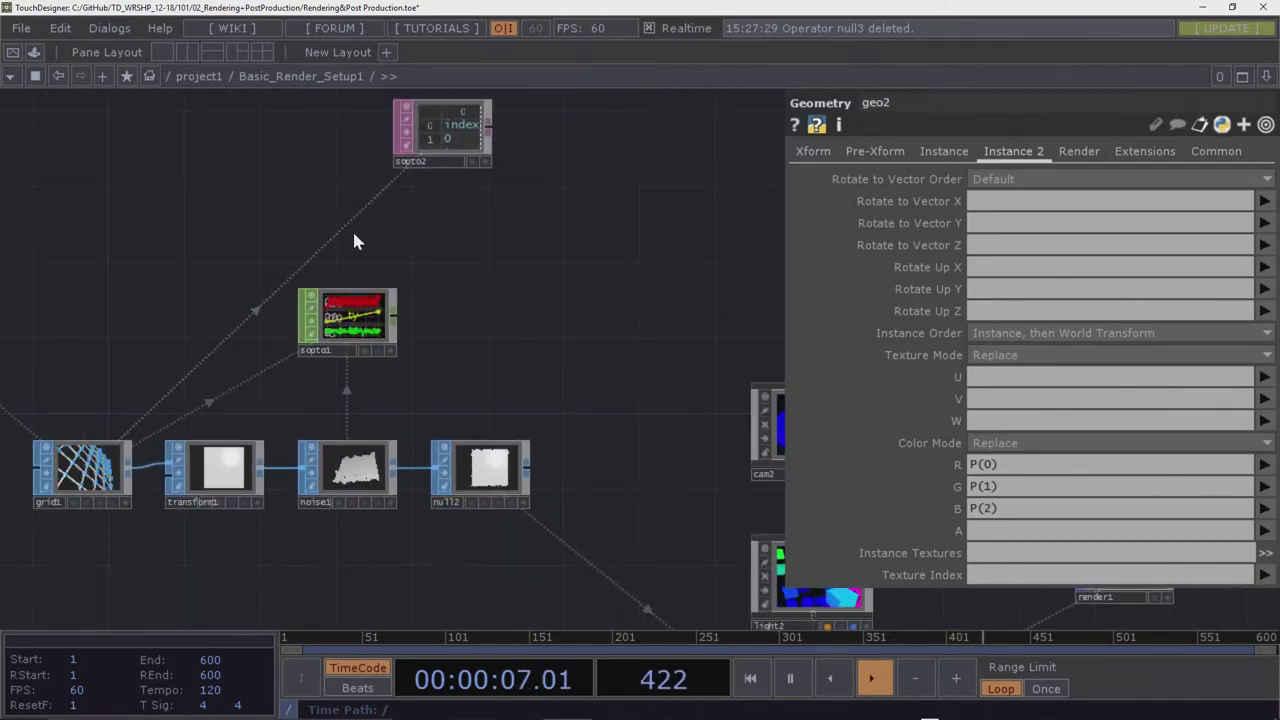
left_click_drag(603, 323, 181, 226)
scroll(182, 222, "down", 5)
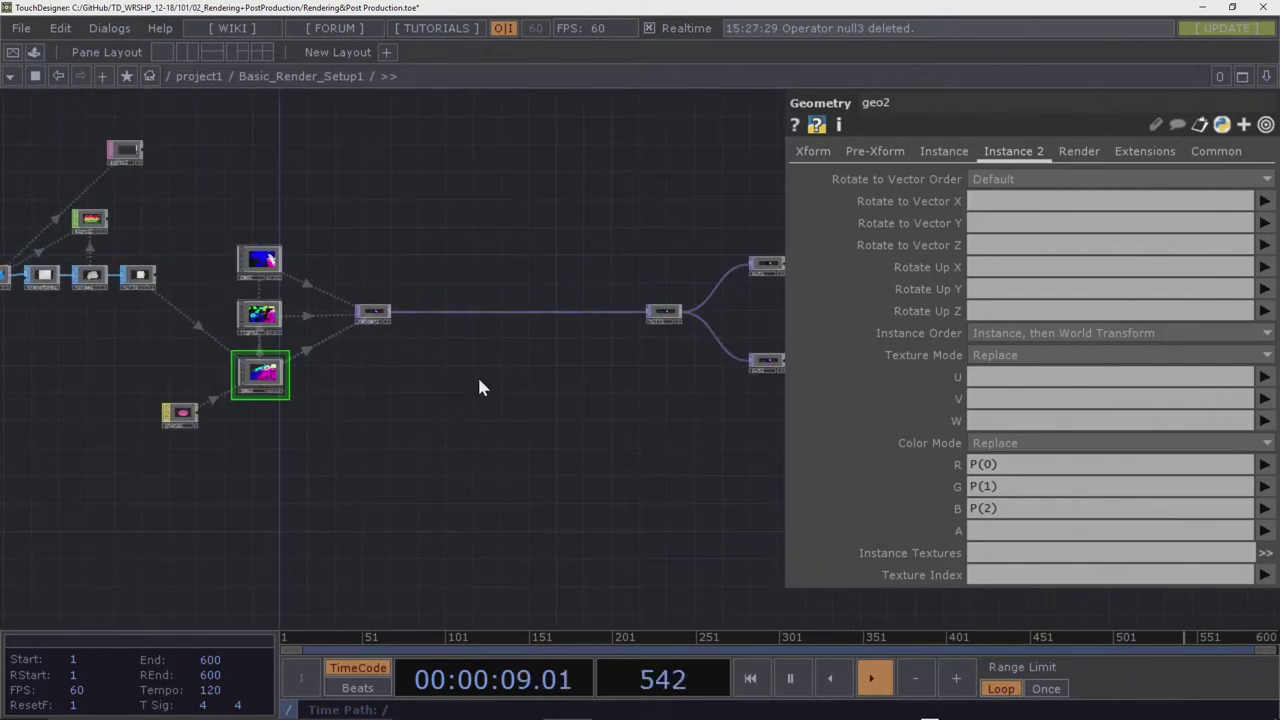
scroll(376, 444, "up", 5)
left_click_drag(380, 363, 534, 470)
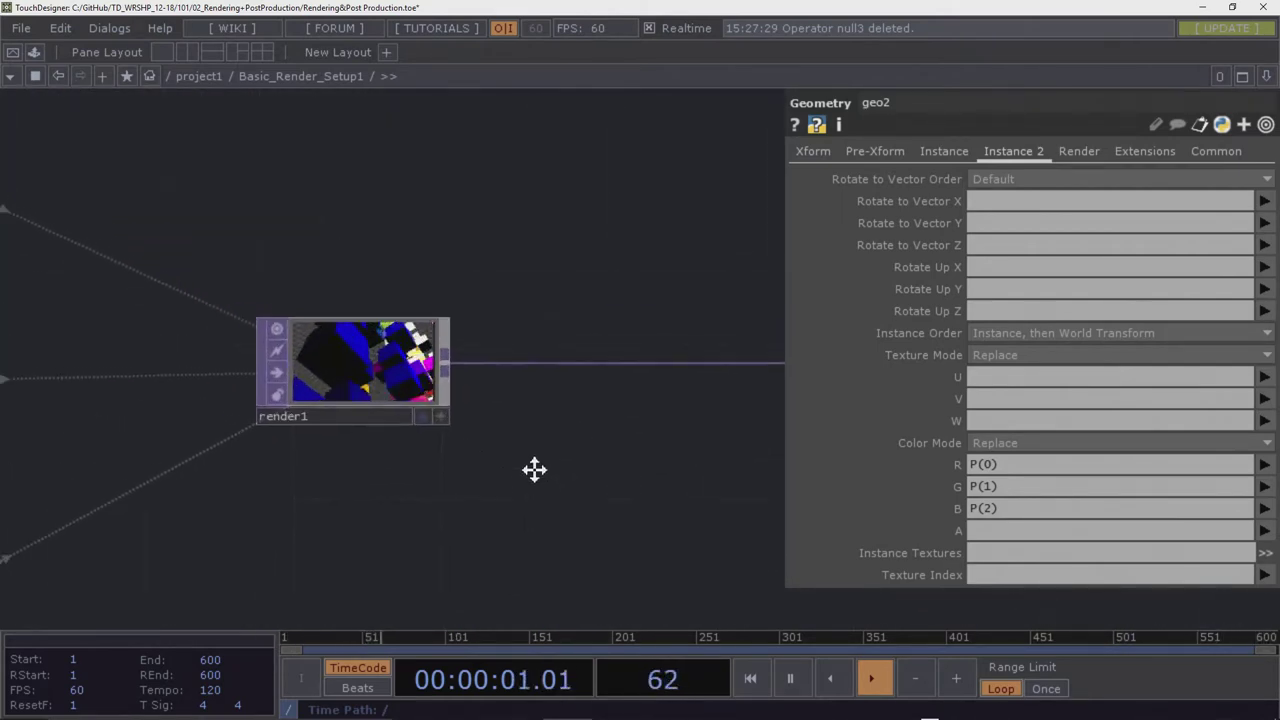
scroll(537, 470, "down", 3)
left_click_drag(600, 500, 349, 392)
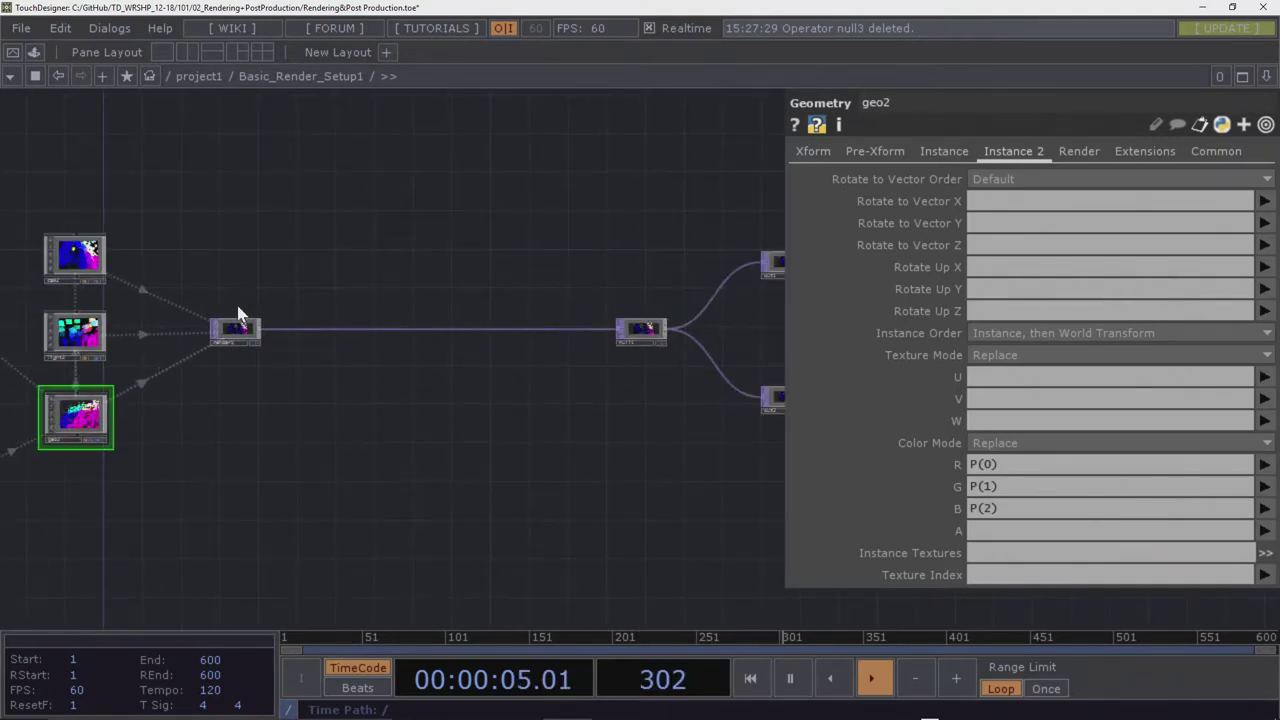
scroll(234, 320, "up", 5)
scroll(300, 420, "down", 3)
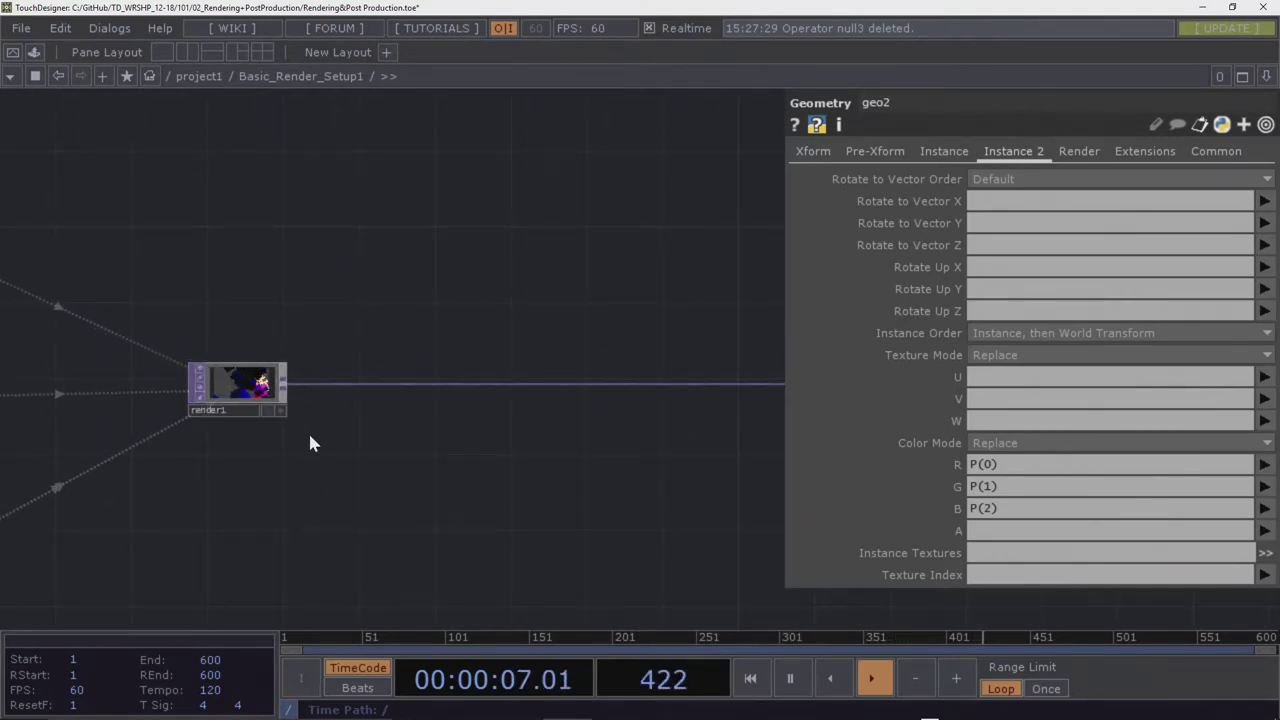
scroll(308, 431, "down", 4)
scroll(220, 418, "up", 4)
Display the out1 render as the background of the network editor
scroll(282, 448, "down", 3)
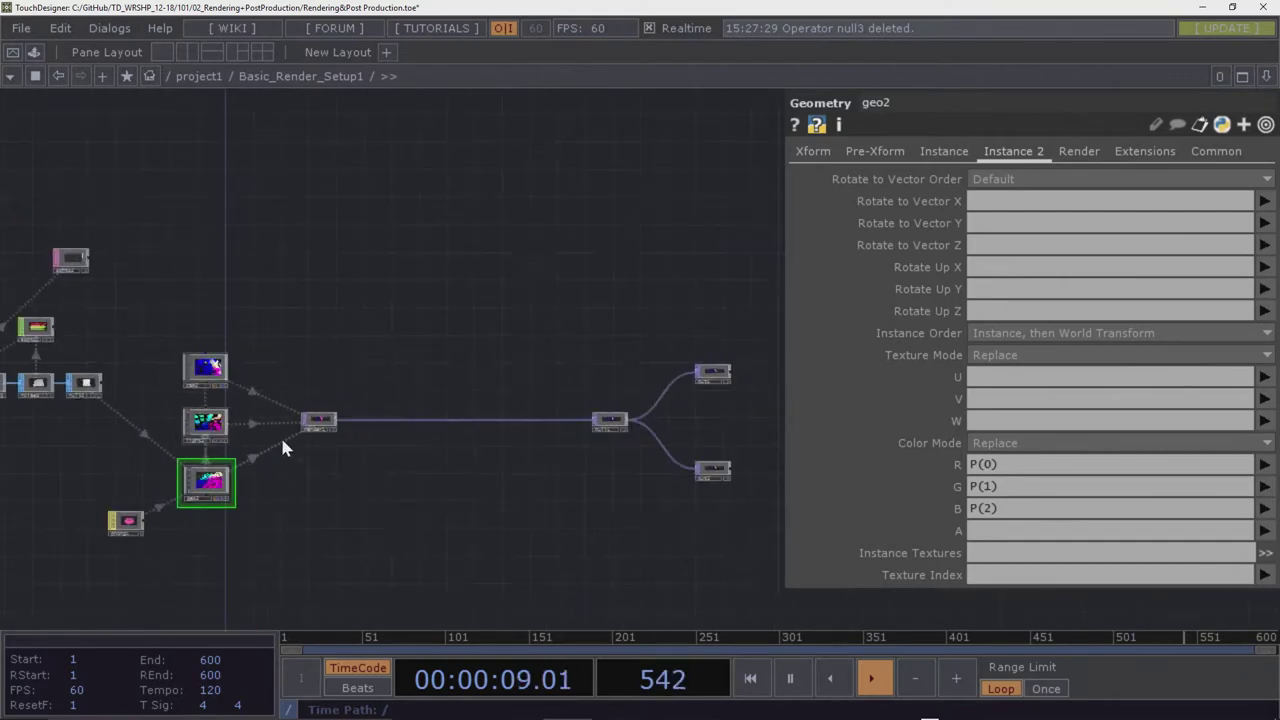
left_click(736, 376)
scroll(374, 330, "down", 4)
Move the camera cam2 back by setting its Translate Y to -31.6 and Translate Z to 14.1
left_click_drag(374, 330, 514, 329)
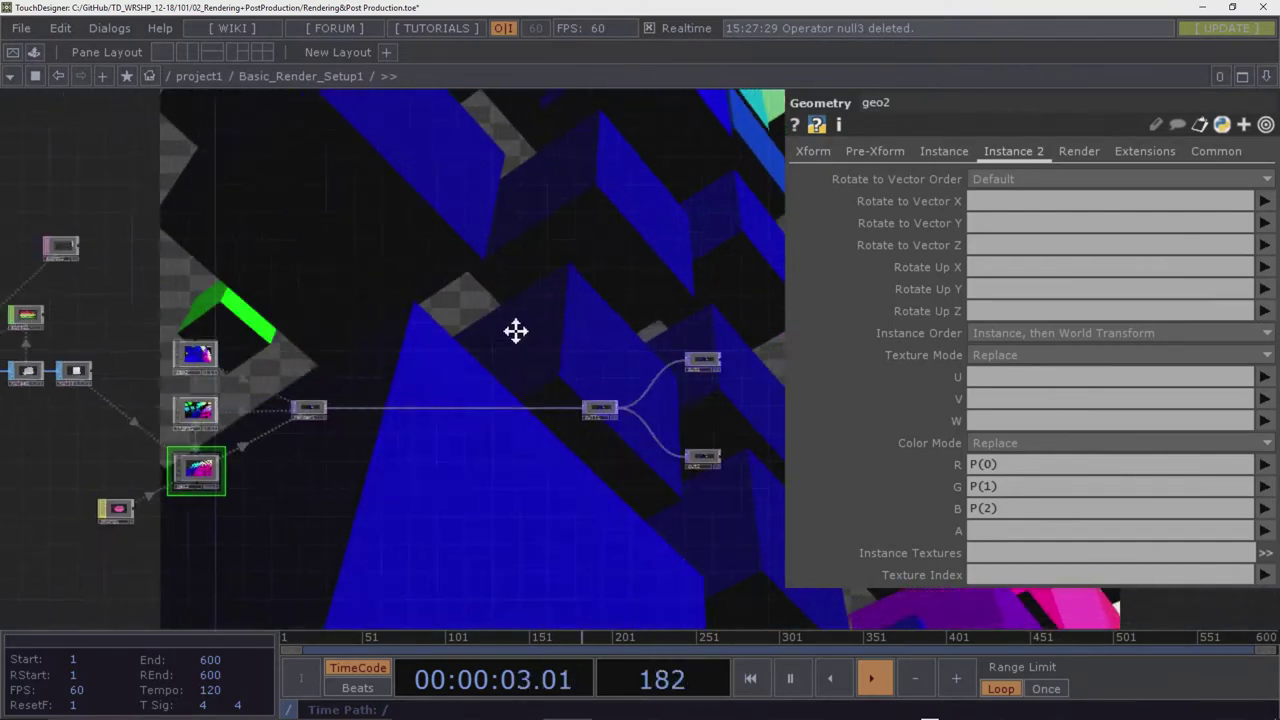
left_click(308, 365)
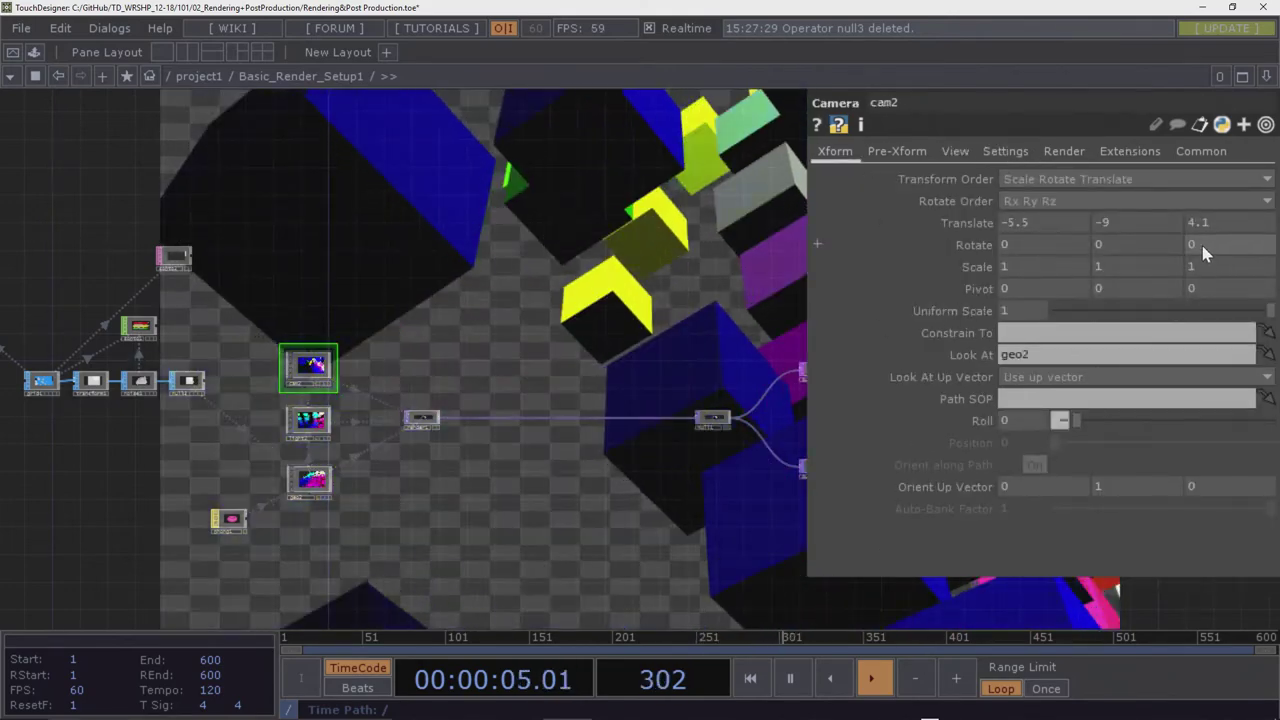
left_click_drag(1205, 230, 1138, 195)
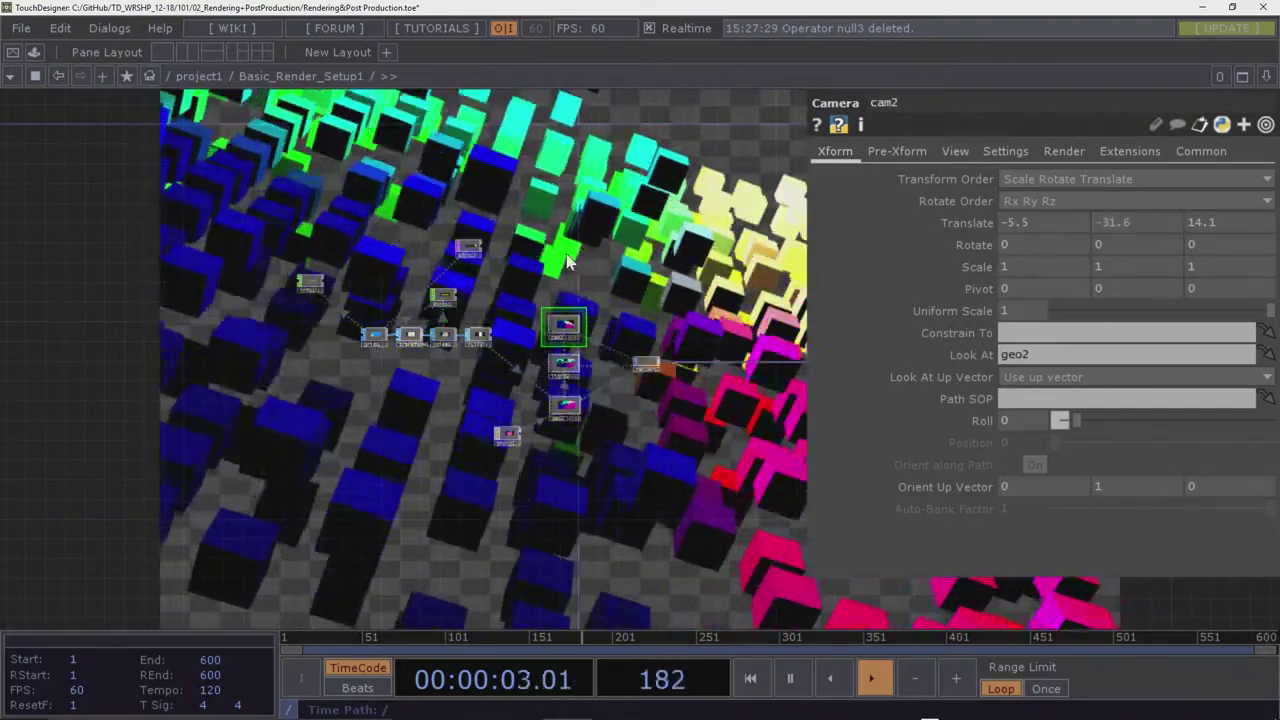
Review geo2's instance parameters for vector rotation, texture and color
left_click_drag(574, 246, 331, 293)
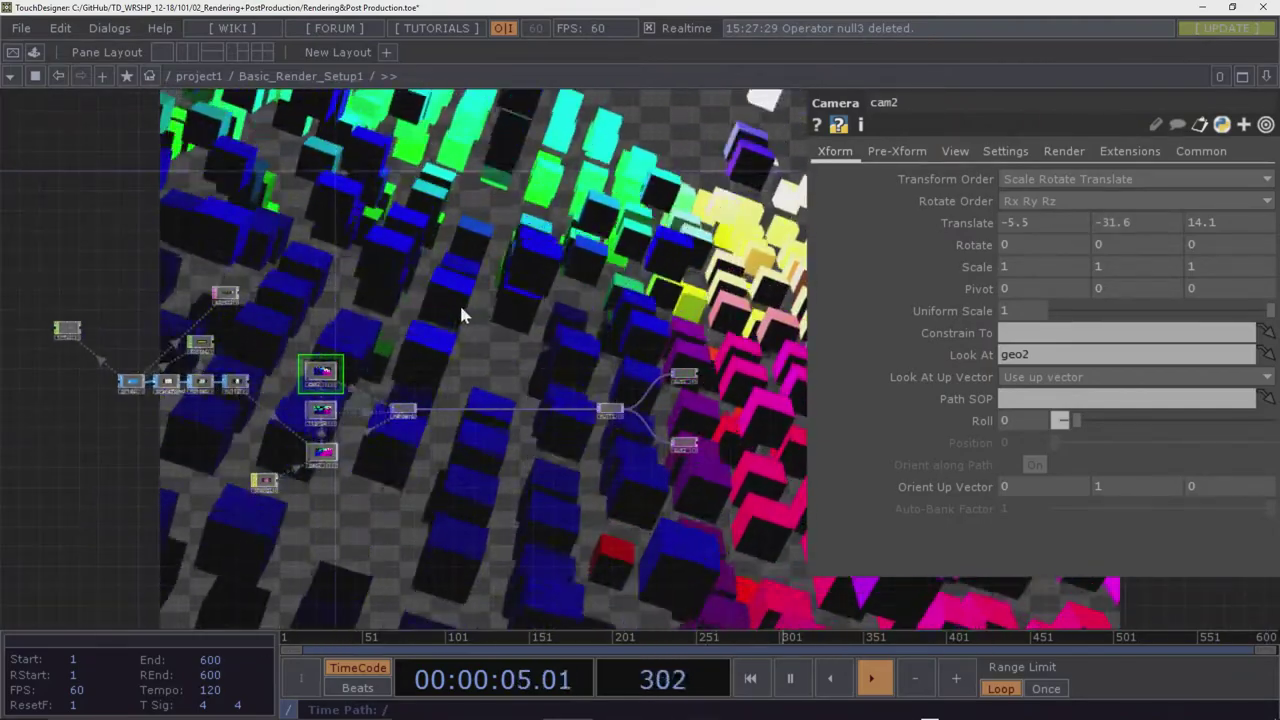
left_click(321, 452)
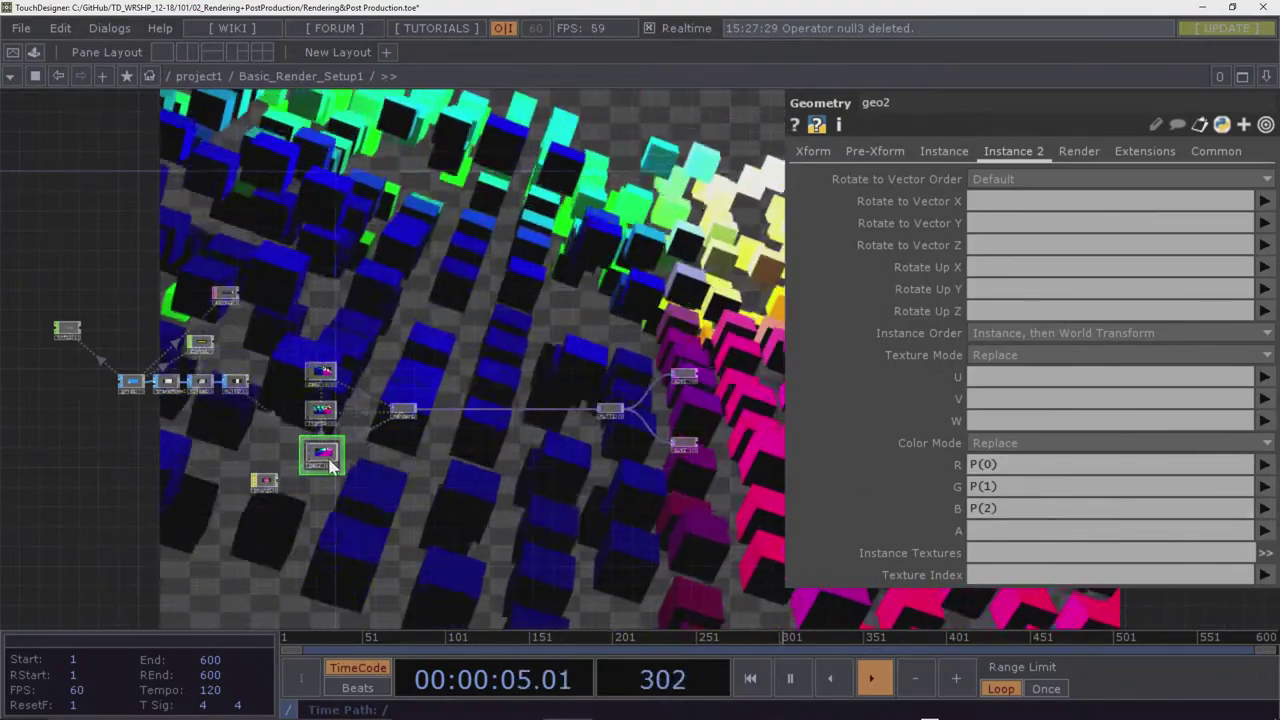
scroll(333, 452, "up", 5)
scroll(333, 452, "down", 5)
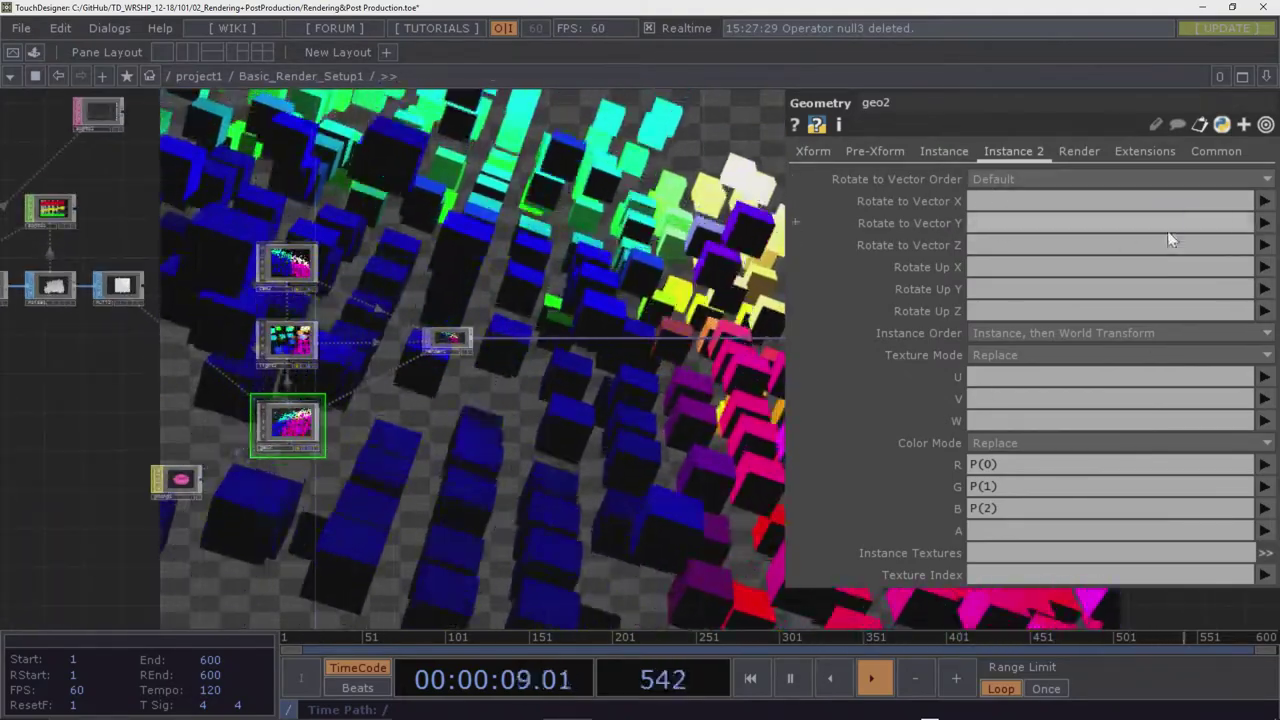
left_click(1264, 201)
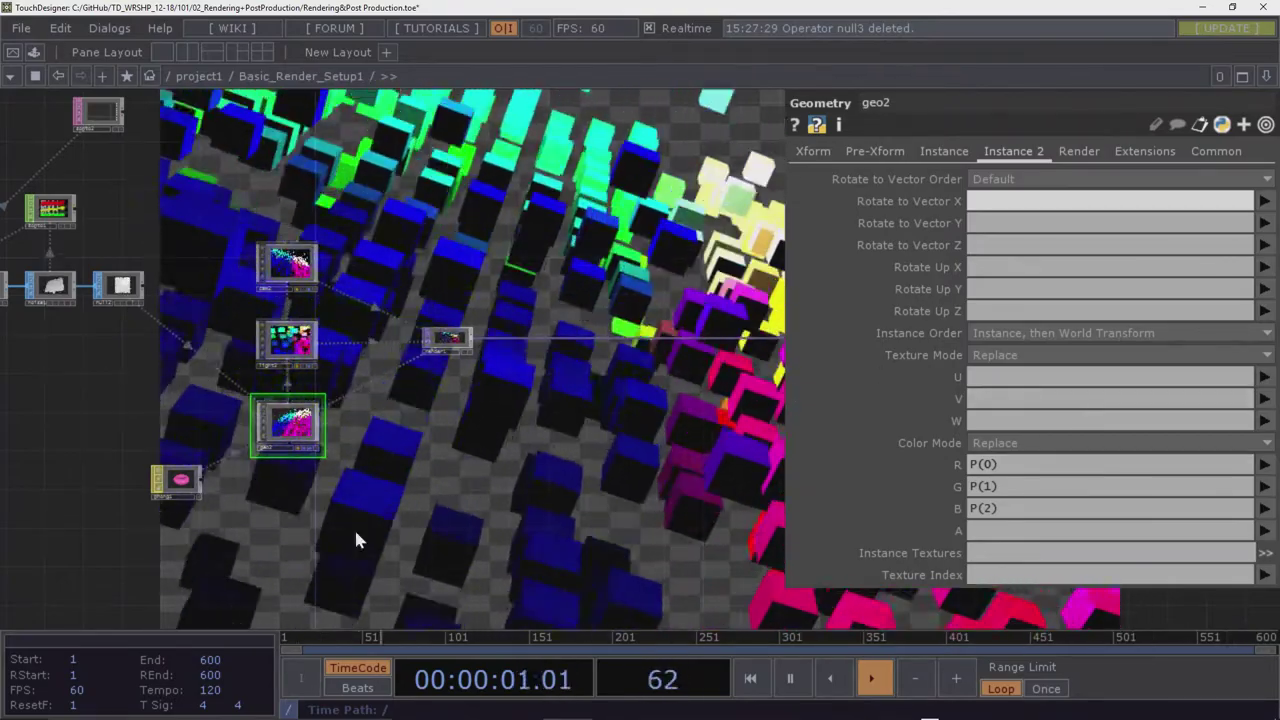
Insert an Edge TOP into the connection between render1 and null1
left_click_drag(534, 403, 358, 430)
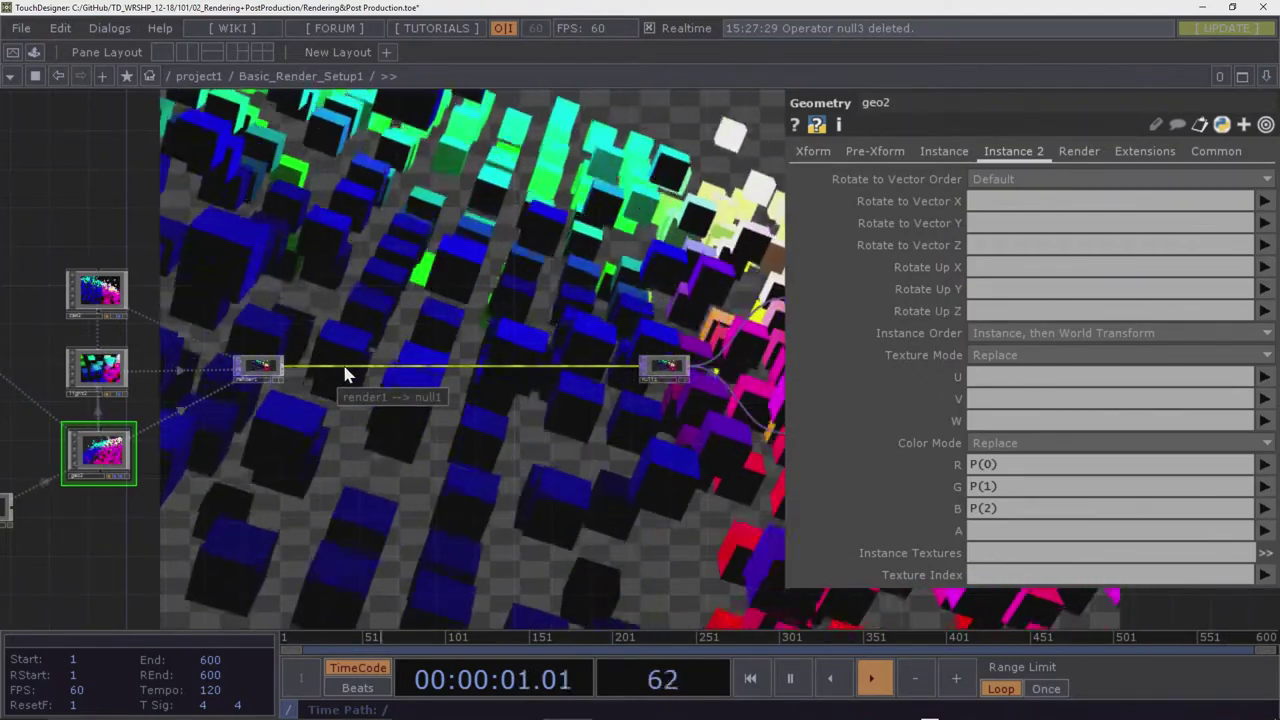
right_click(345, 375)
left_click(378, 348)
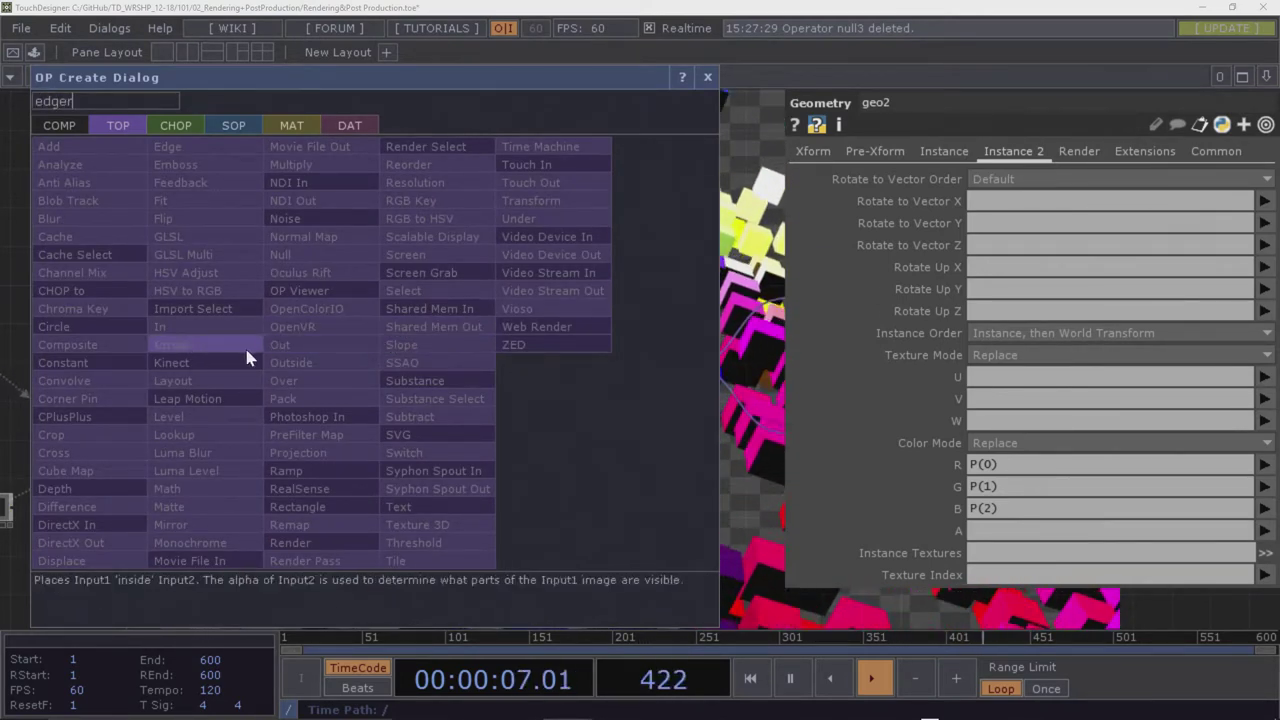
type("edger")
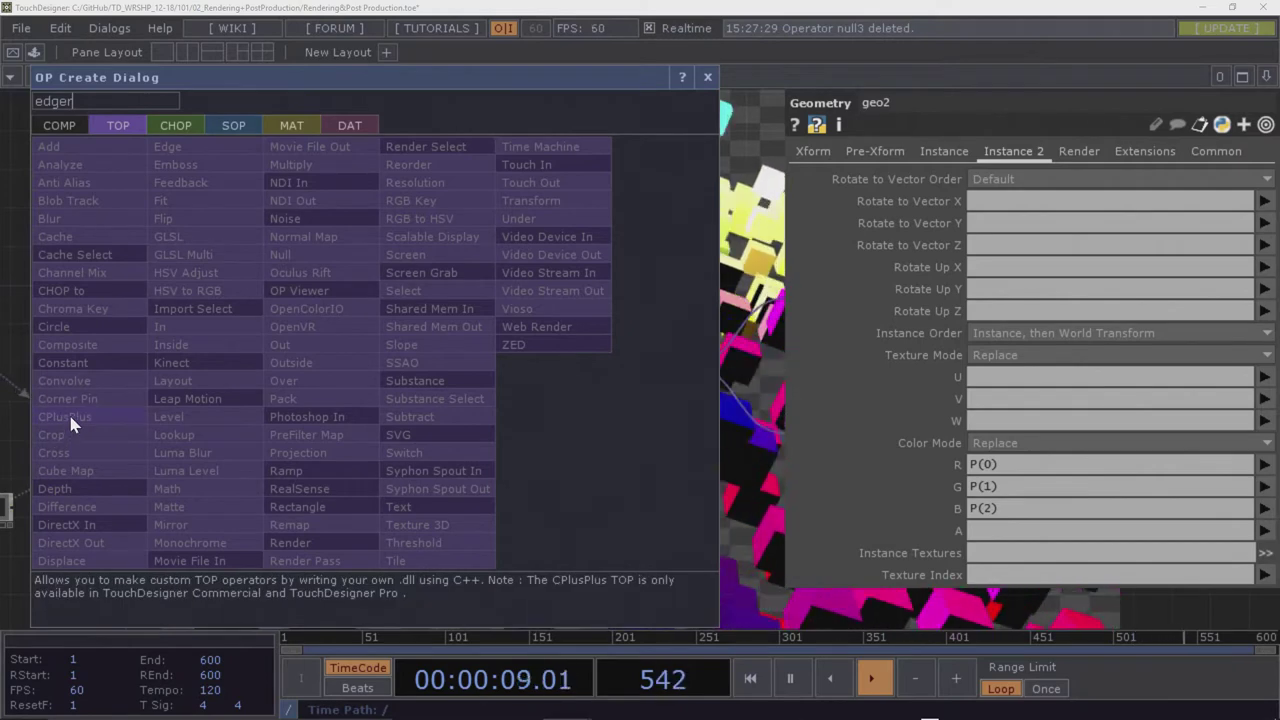
key("BackSpace")
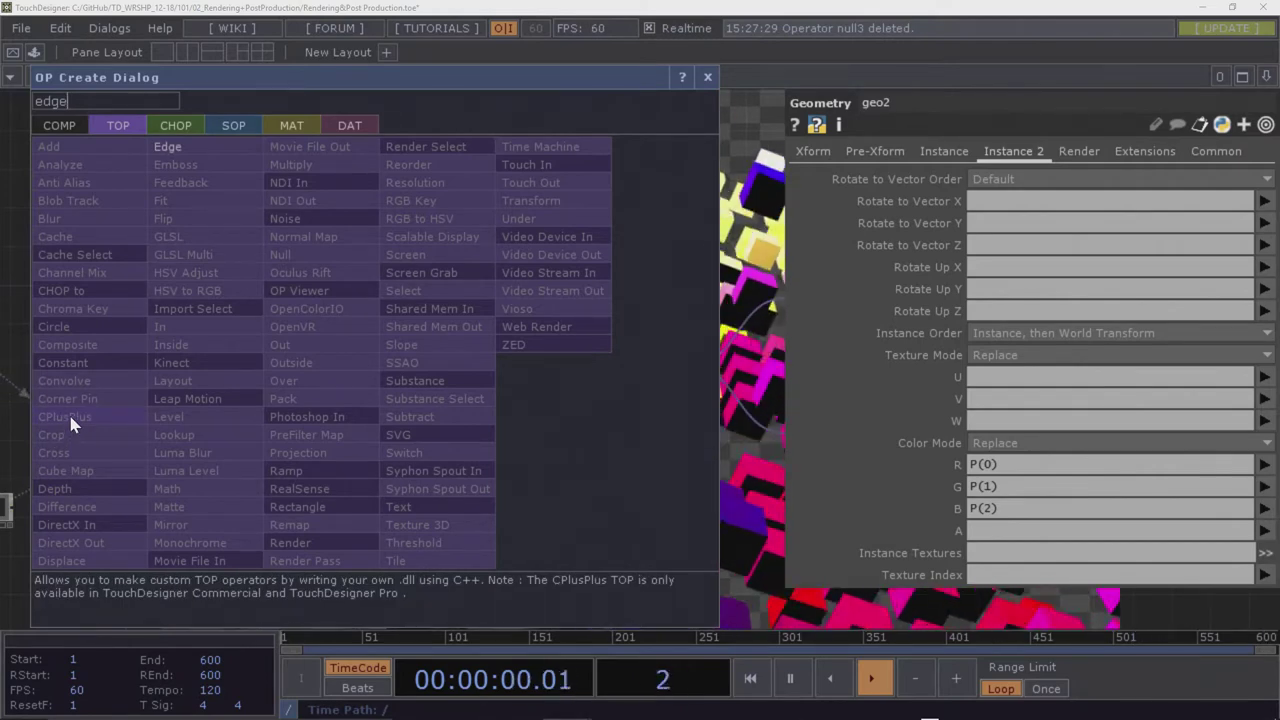
left_click(199, 149)
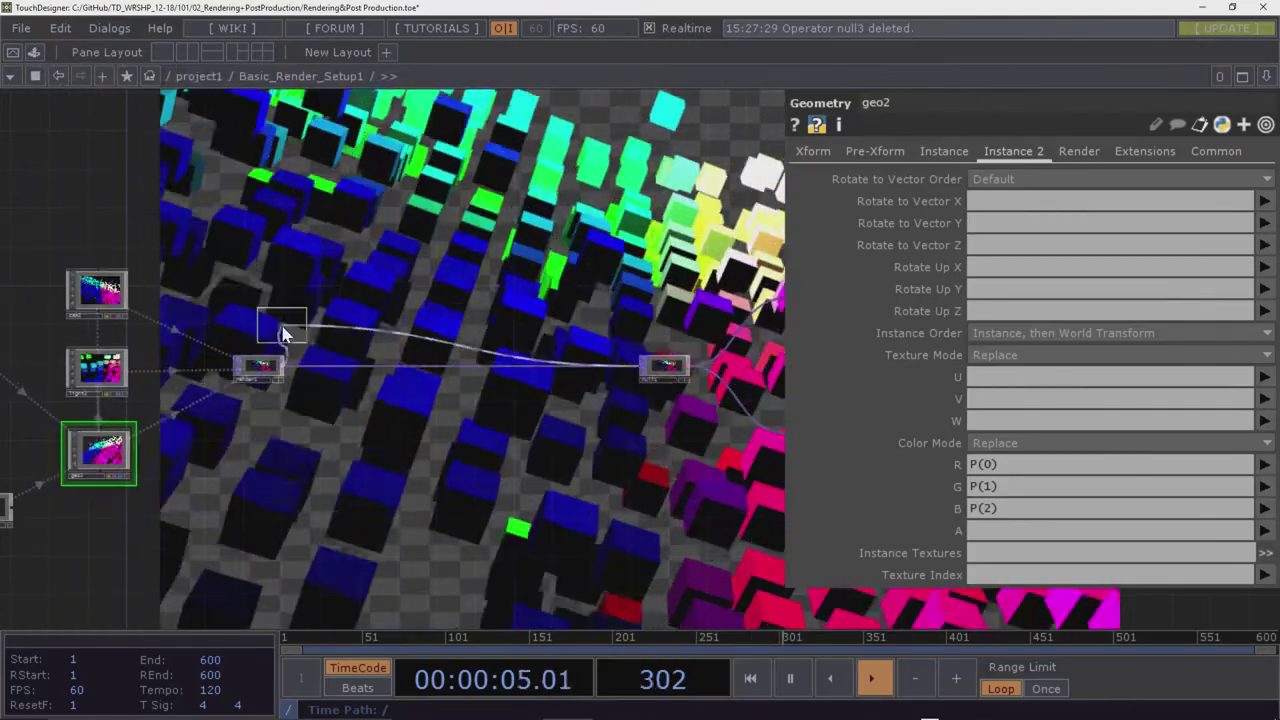
left_click(326, 370)
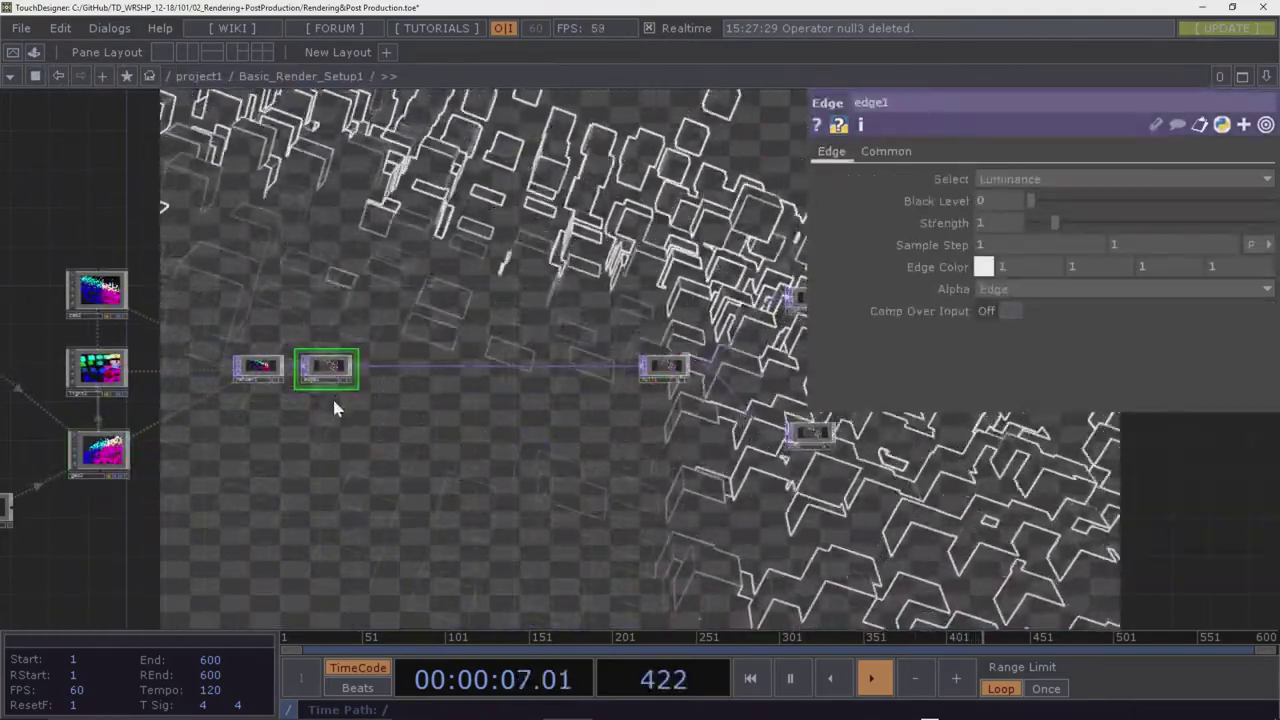
Compare render1's image with the outlines that edge1 produces from it
left_click(258, 367)
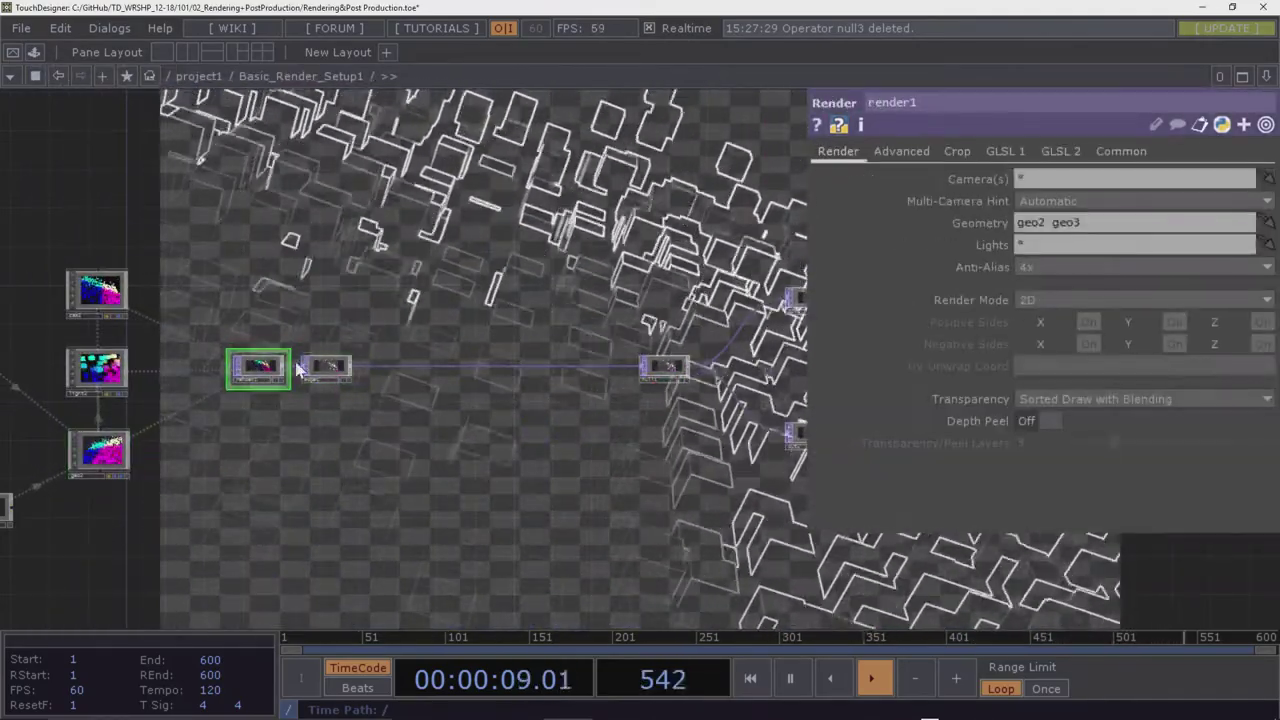
left_click(324, 368)
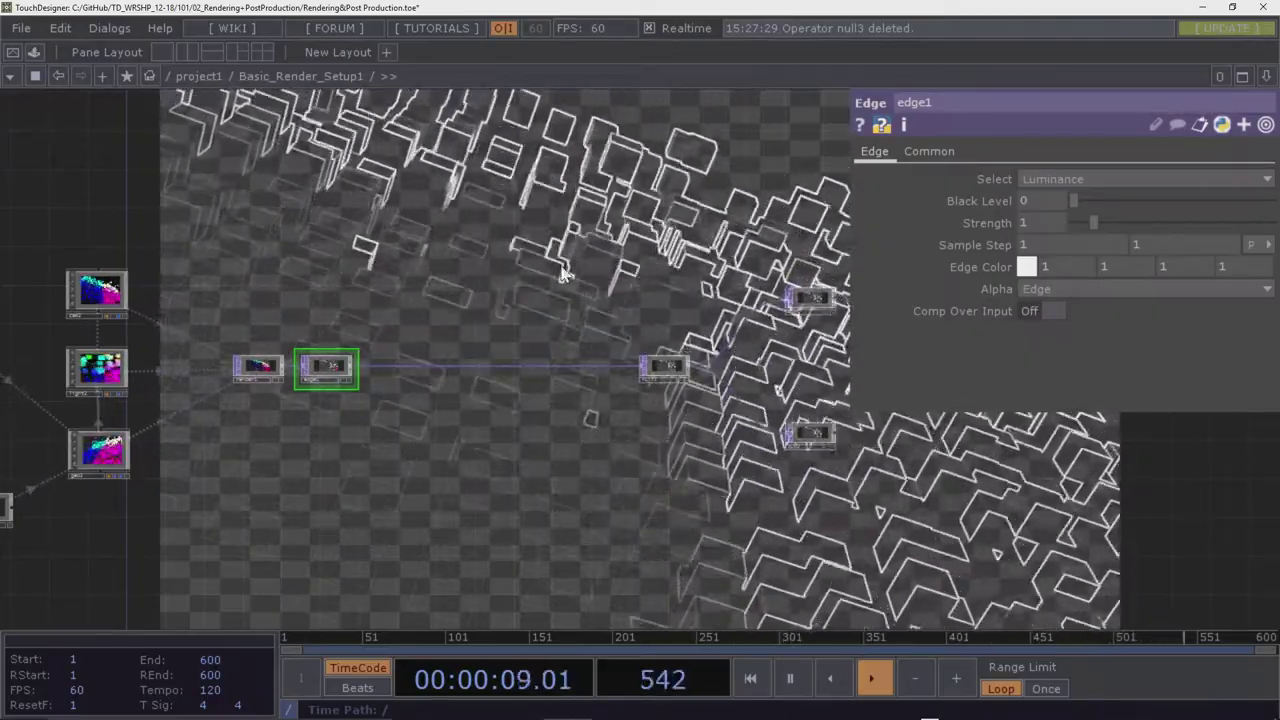
scroll(280, 370, "up", 5)
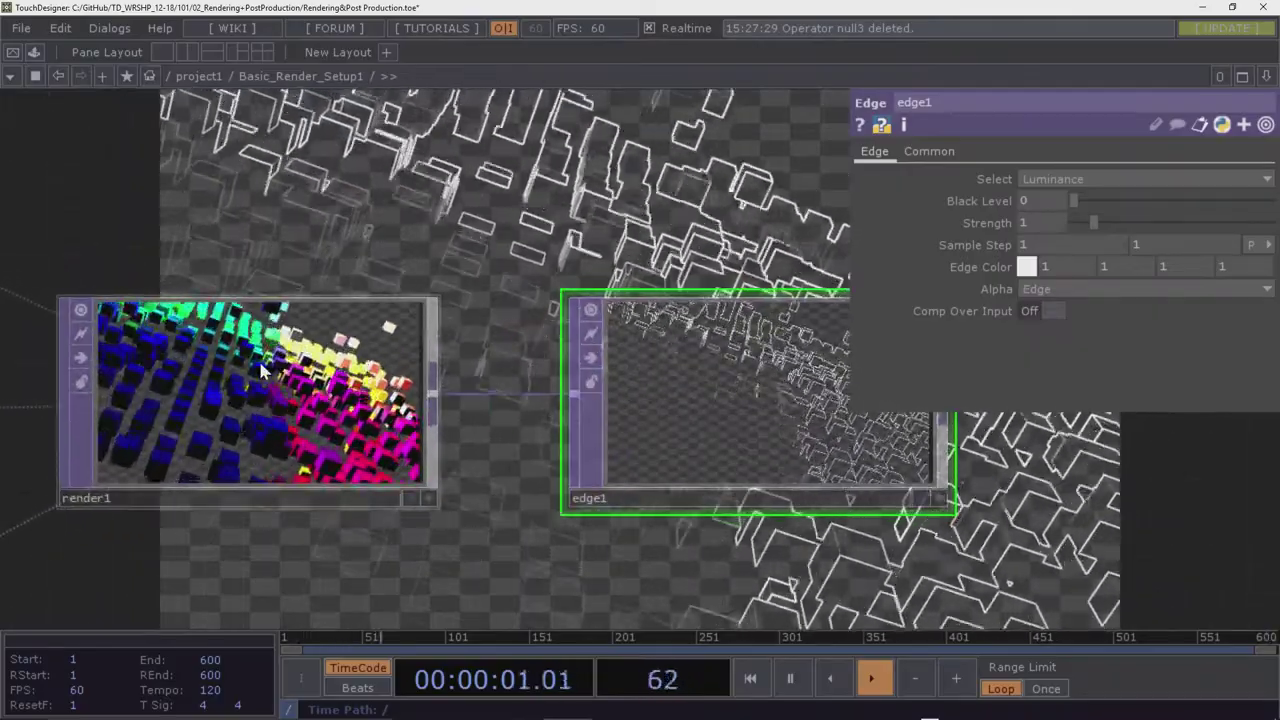
scroll(270, 368, "down", 3)
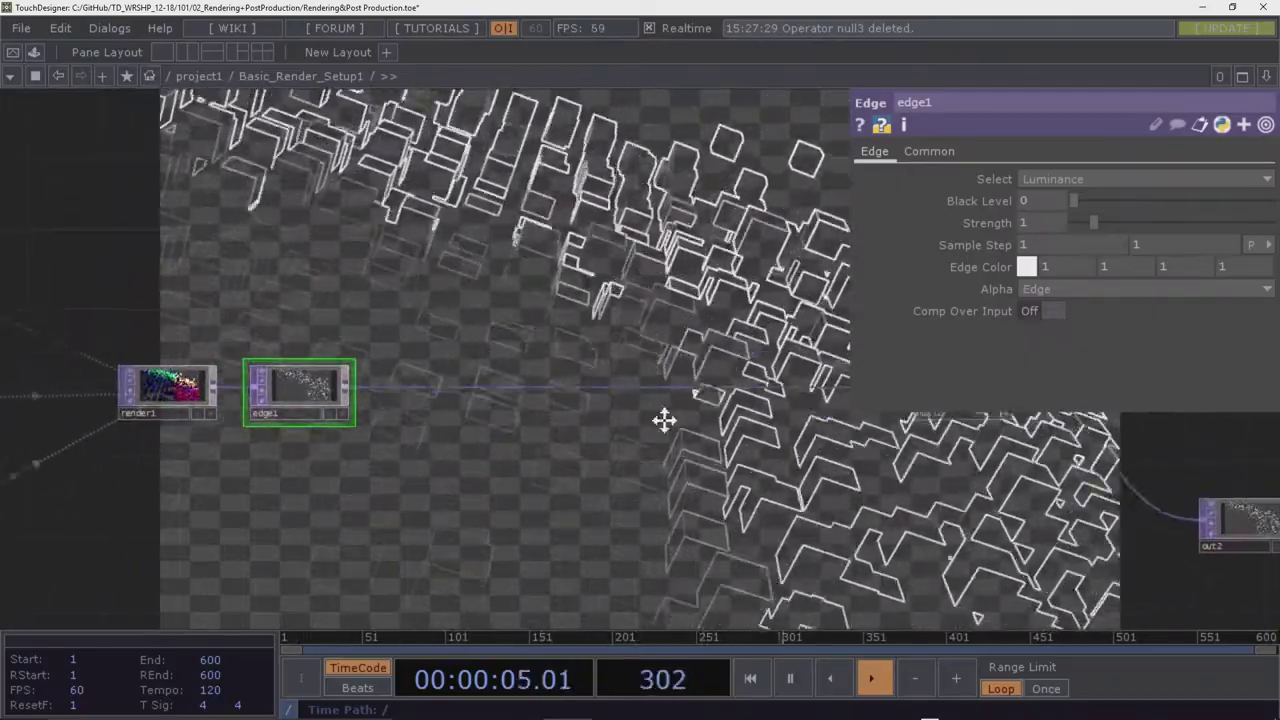
left_click_drag(664, 420, 684, 414)
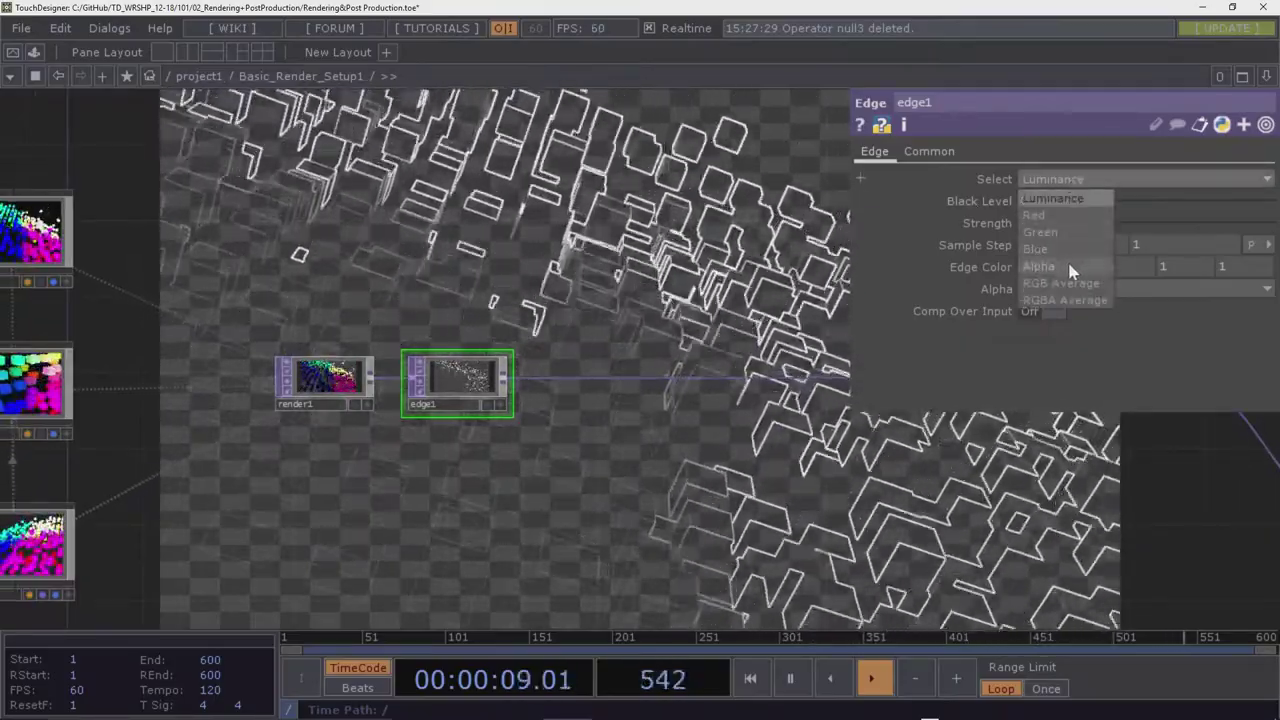
Try Alpha, Red and Green as the channel edge1 detects edges from, and return it to Luminance
left_click(1066, 268)
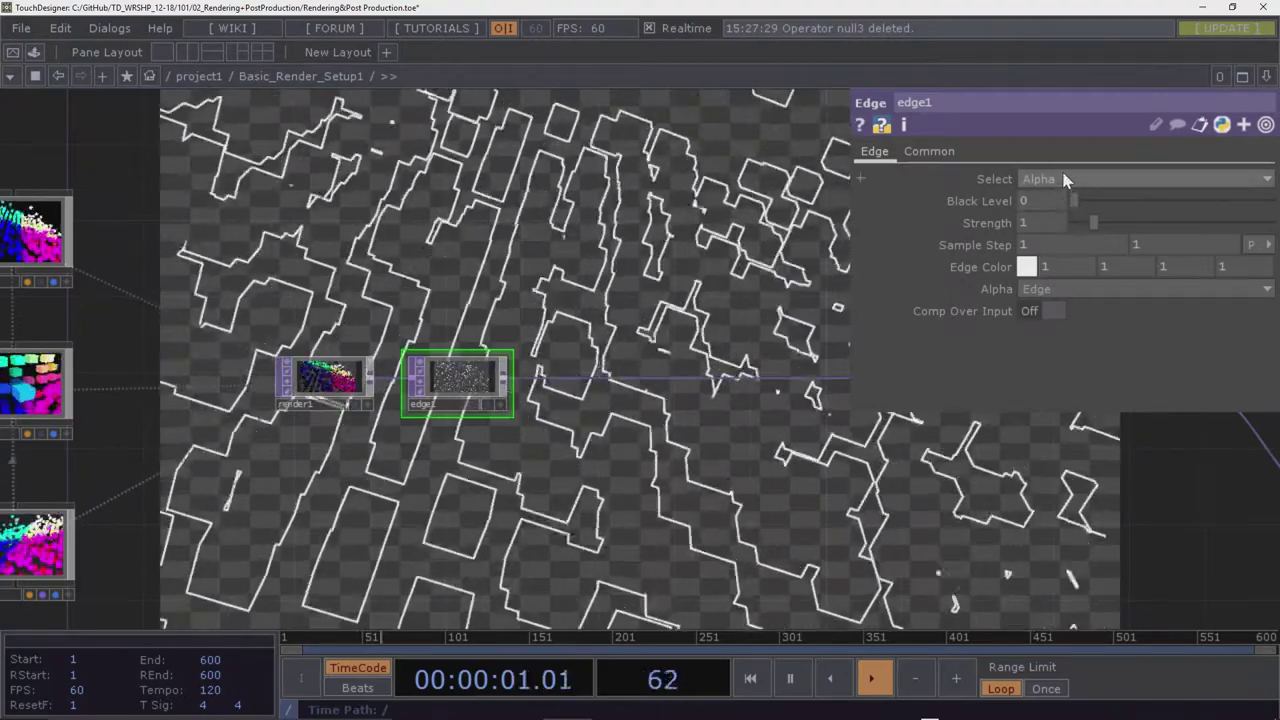
left_click(1065, 180)
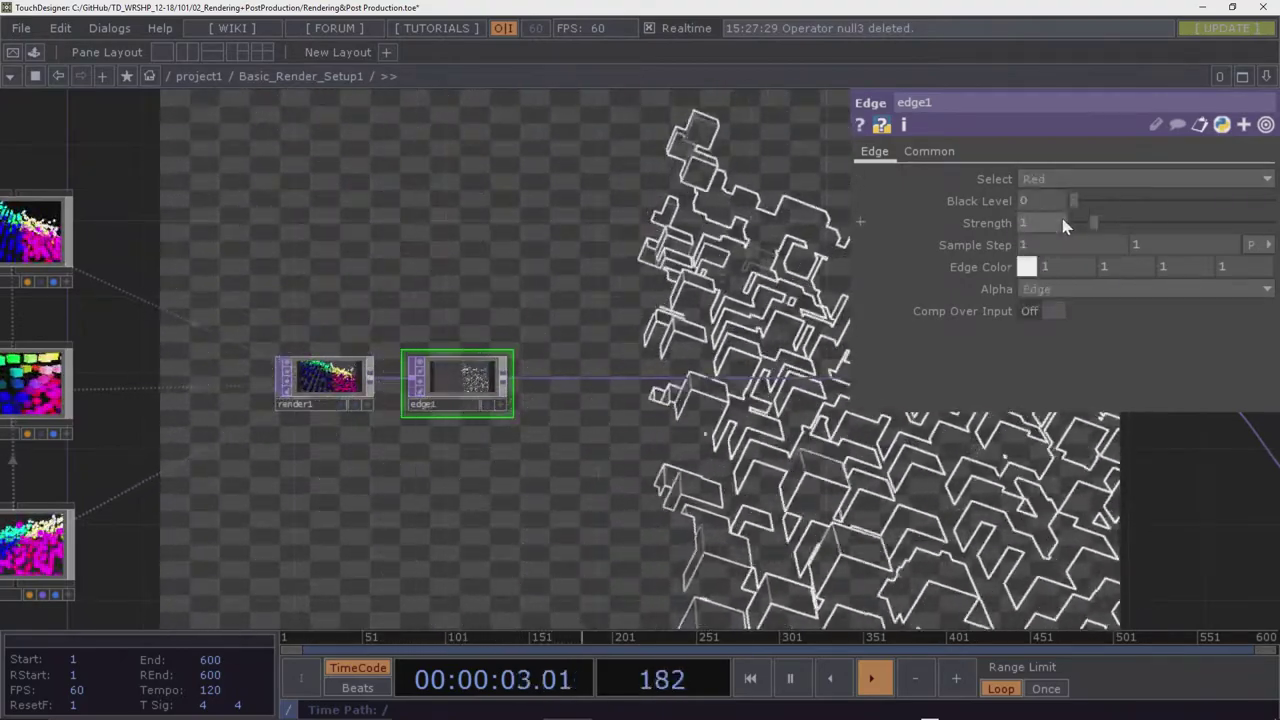
left_click(1047, 232)
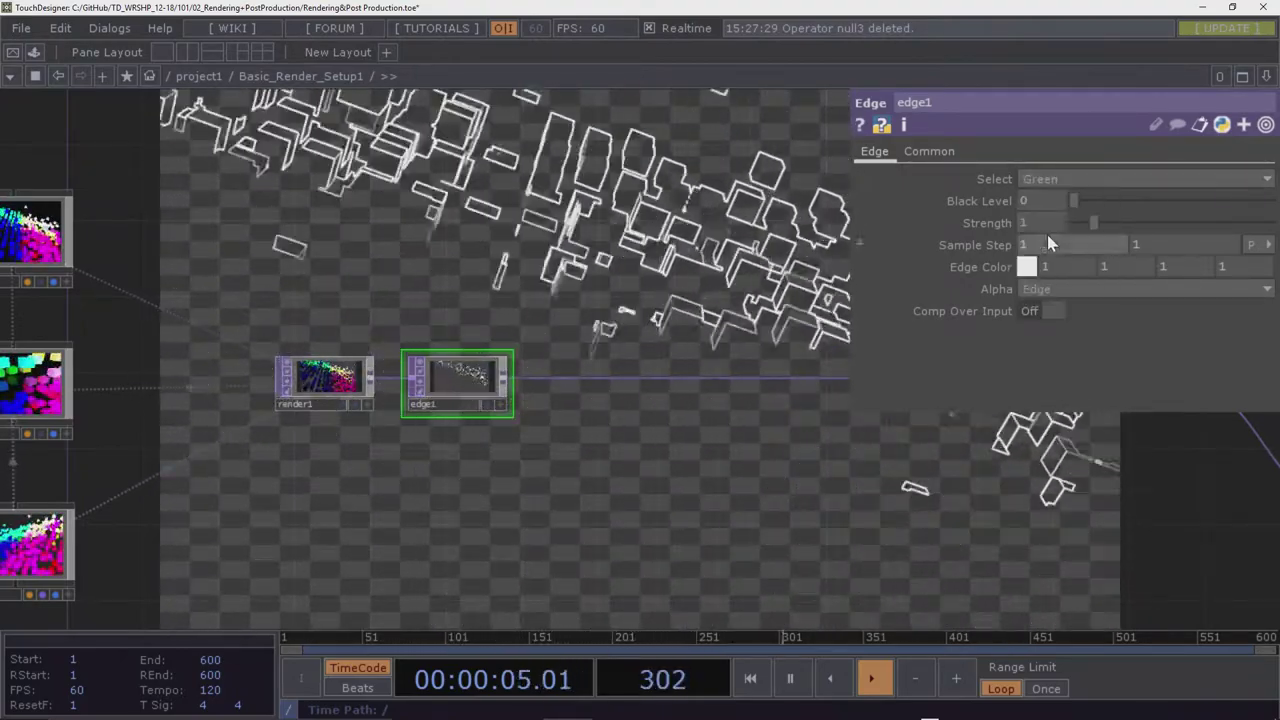
left_click(1057, 178)
left_click(1052, 199)
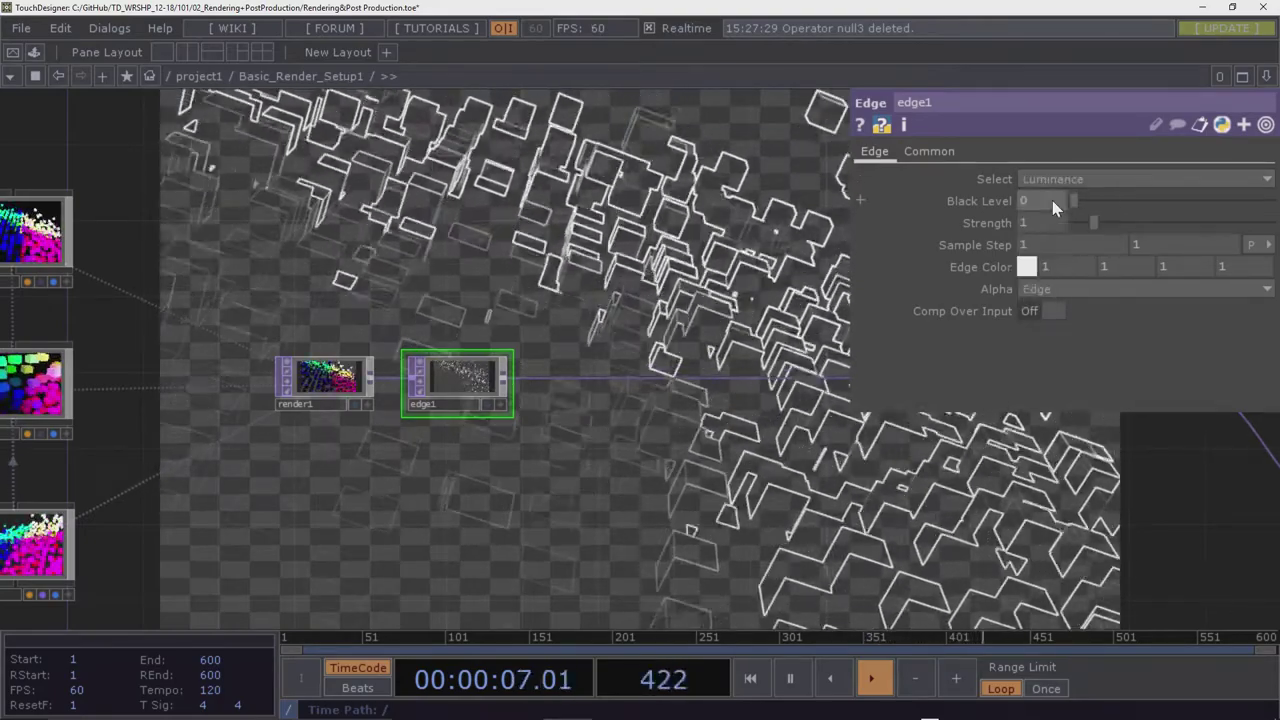
Composite edge1's outlines over its input image, with Black Level at 0 and Strength at 1.68
left_click_drag(1069, 196, 1171, 194)
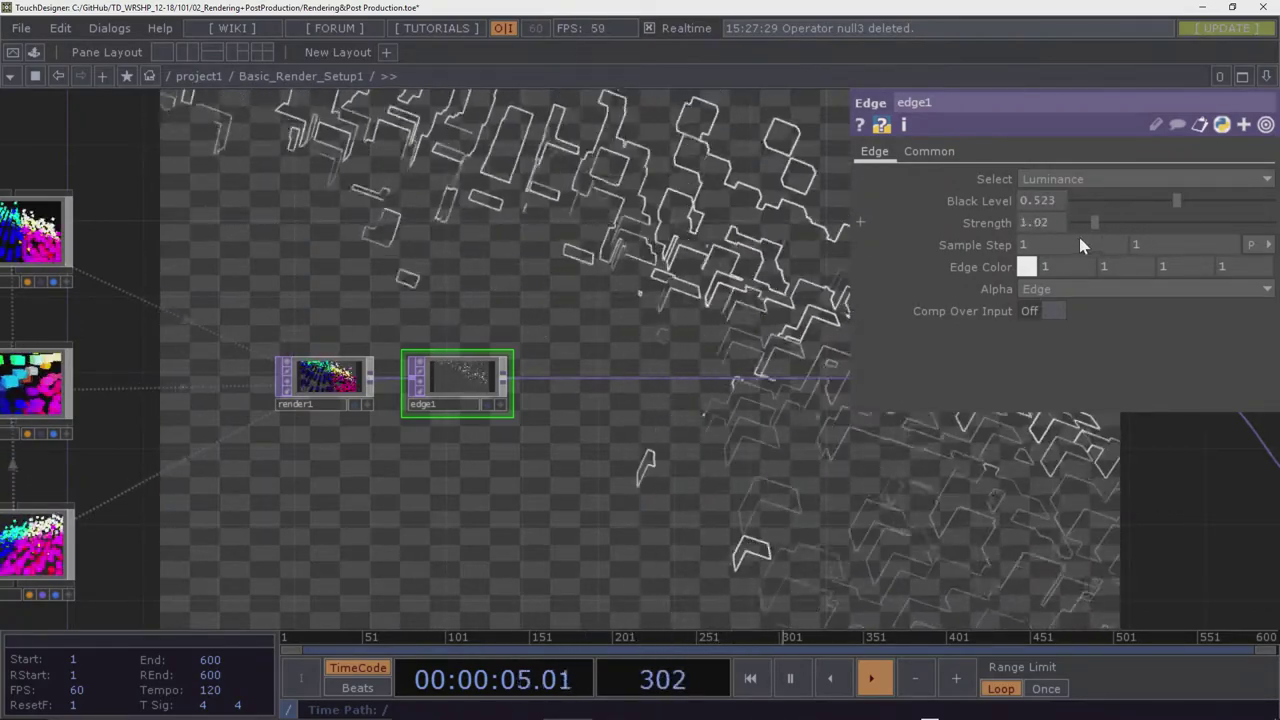
mouse_move(1080, 240)
left_mouse_down()
mouse_move(1065, 245)
mouse_move(1095, 236)
left_mouse_up()
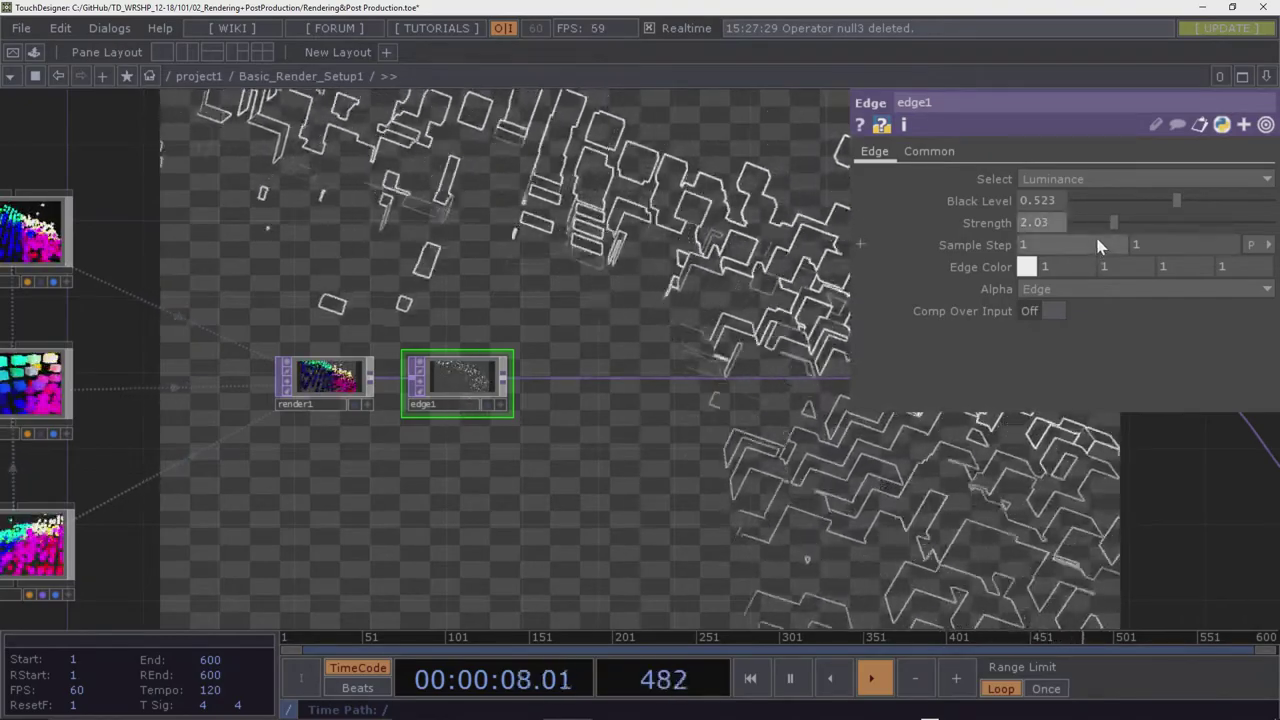
left_click(1039, 313)
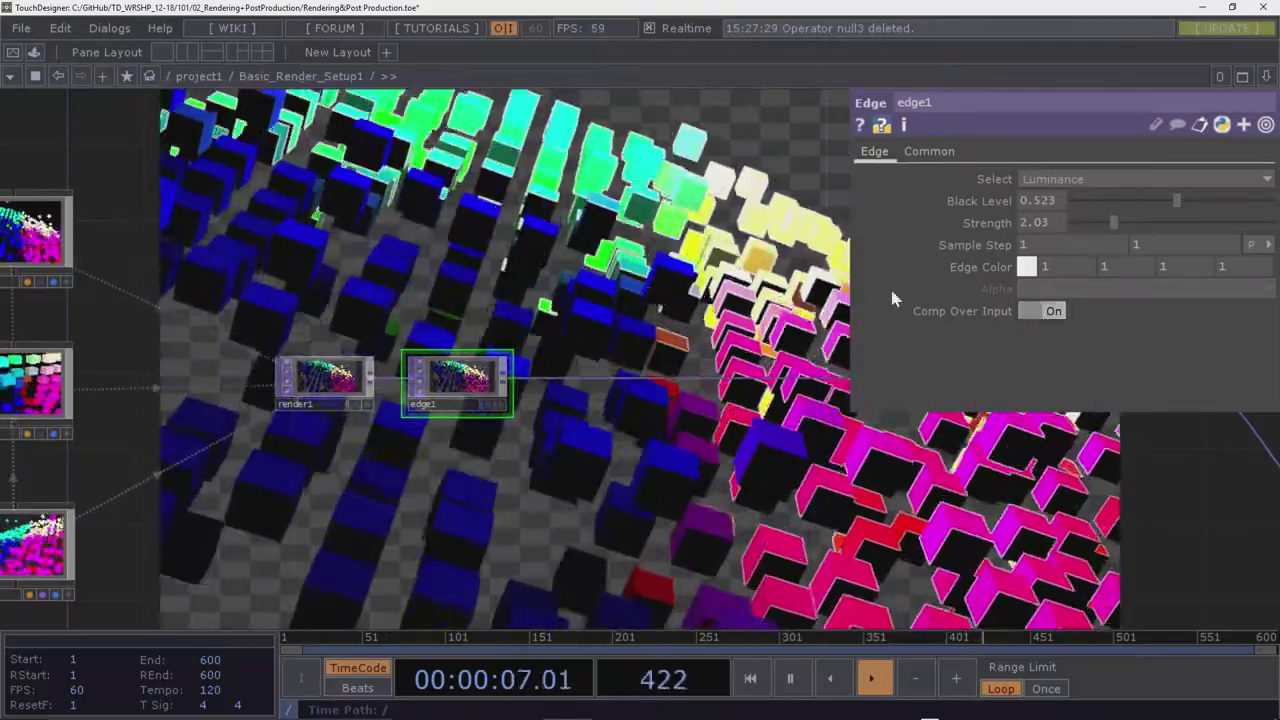
left_click_drag(1195, 228, 1163, 224)
left_click_drag(1176, 200, 1020, 206)
left_click_drag(1140, 226, 1097, 227)
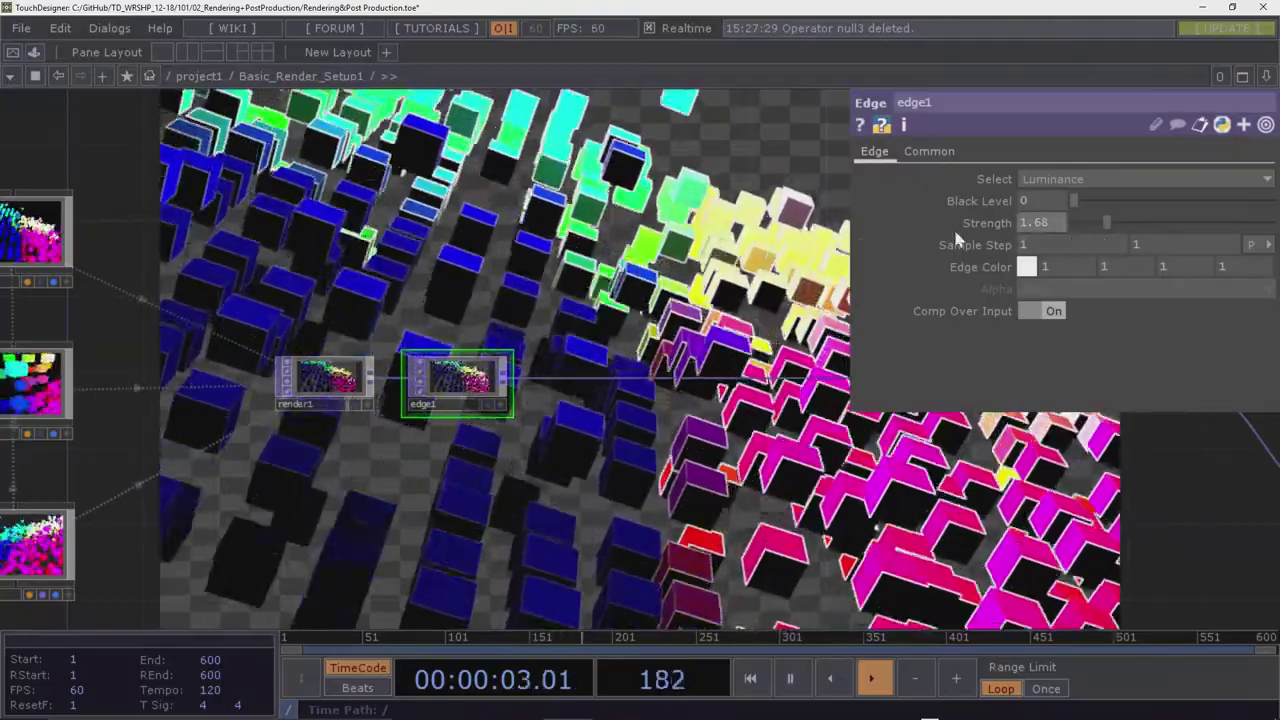
Move edge1 farther away from render1 to widen the gap between the two nodes
scroll(705, 462, "down", 3)
left_click_drag(705, 462, 566, 477)
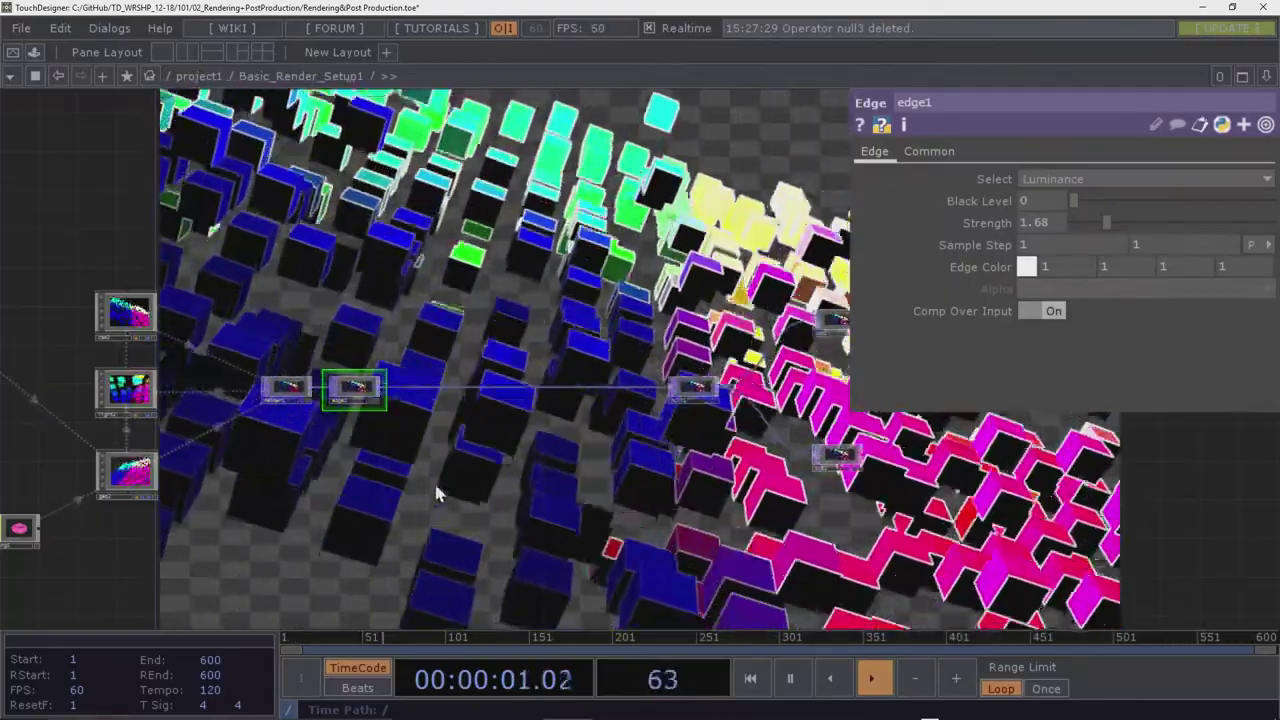
left_click_drag(343, 443, 341, 422)
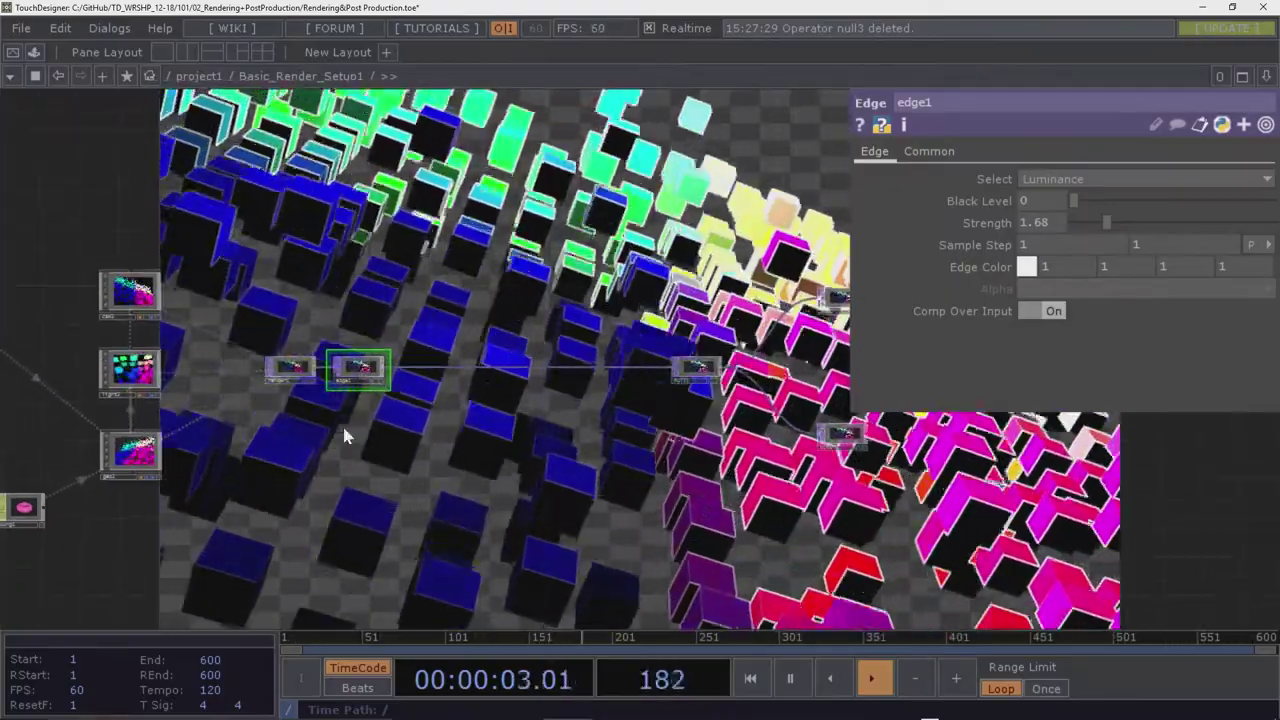
left_click_drag(360, 372, 397, 369)
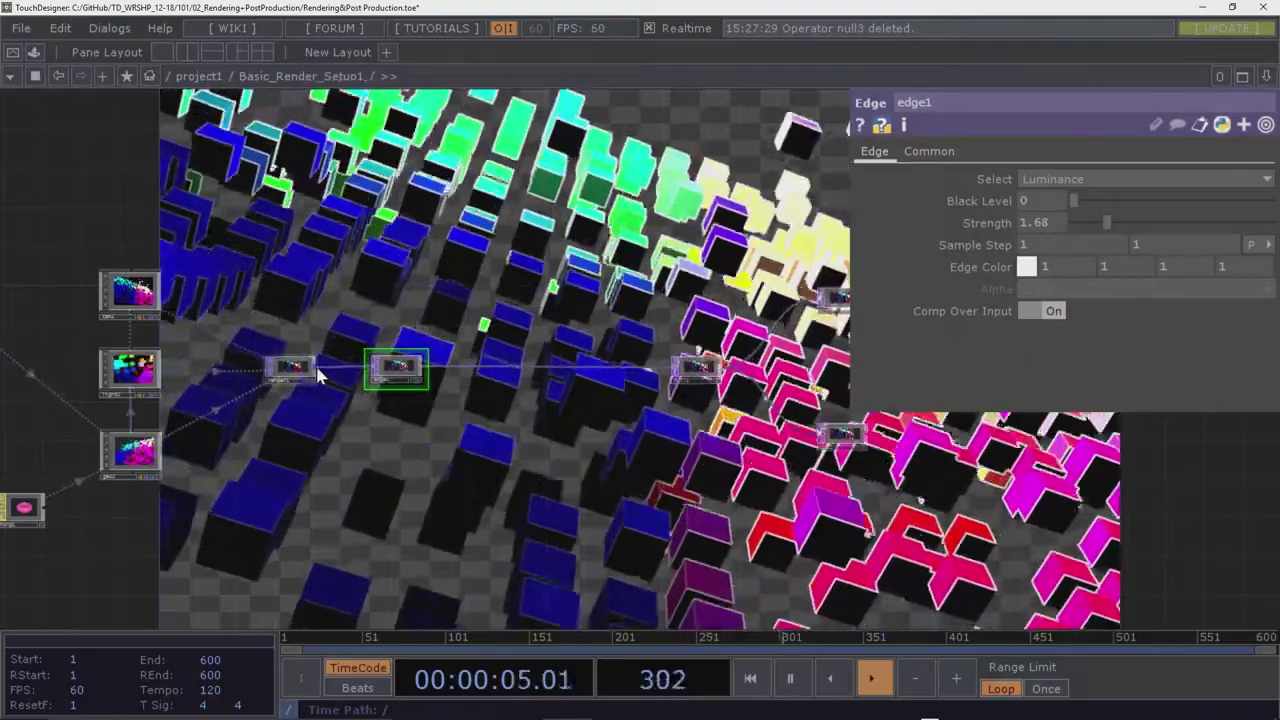
Turn off out1's display in the background of the network editor
left_click(316, 373)
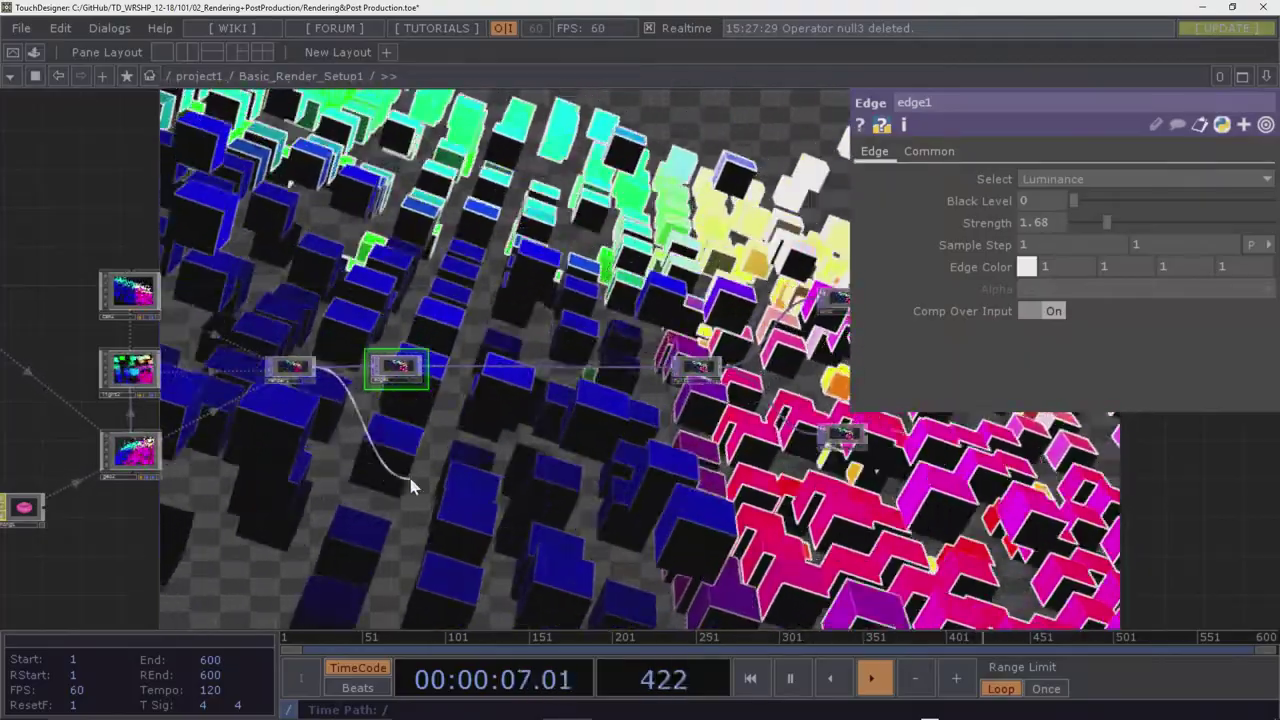
left_click_drag(942, 492, 847, 507)
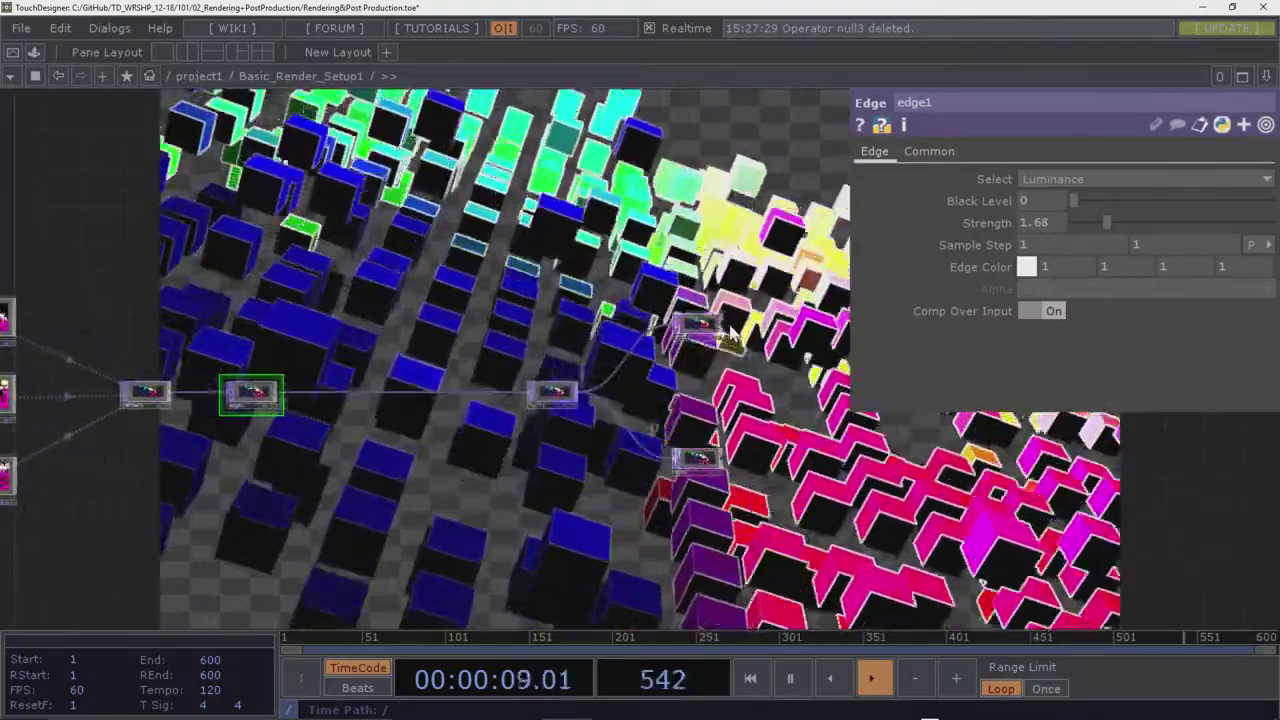
scroll(700, 360, "up", 3)
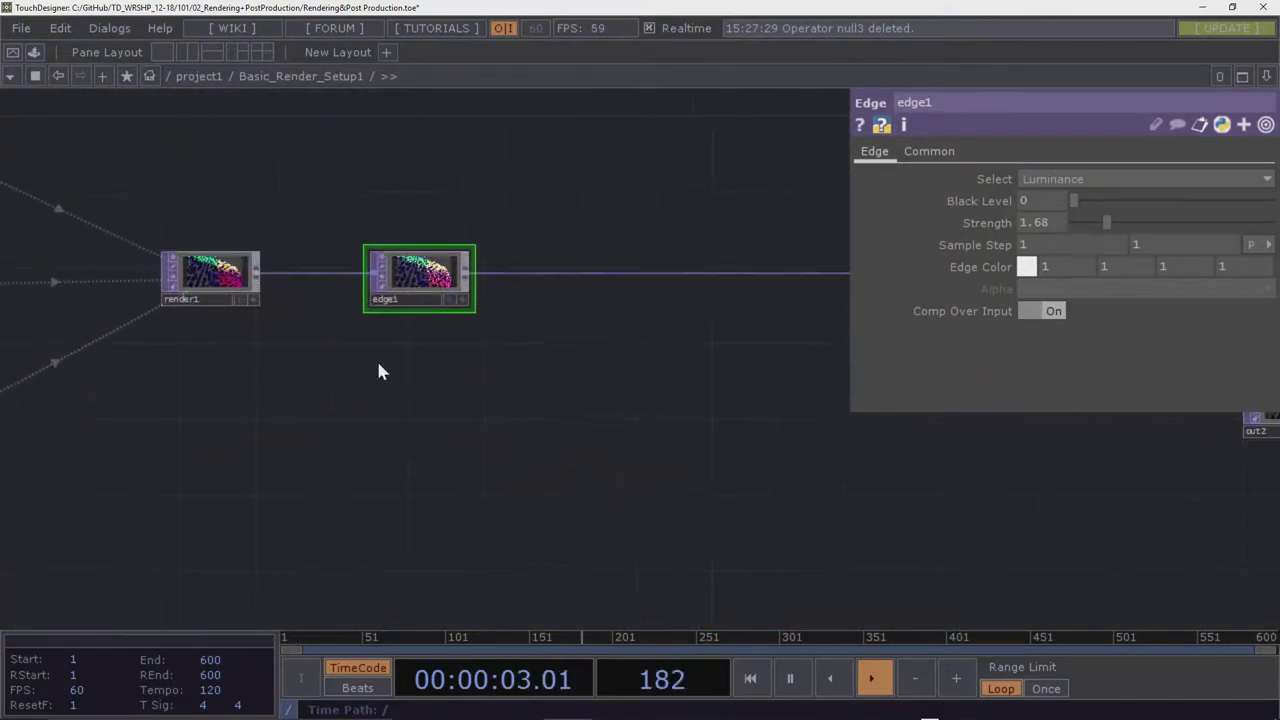
Add a Depth TOP below the gap between render1 and edge1, and reconnect render1 directly to edge1
left_click_drag(230, 284, 346, 494)
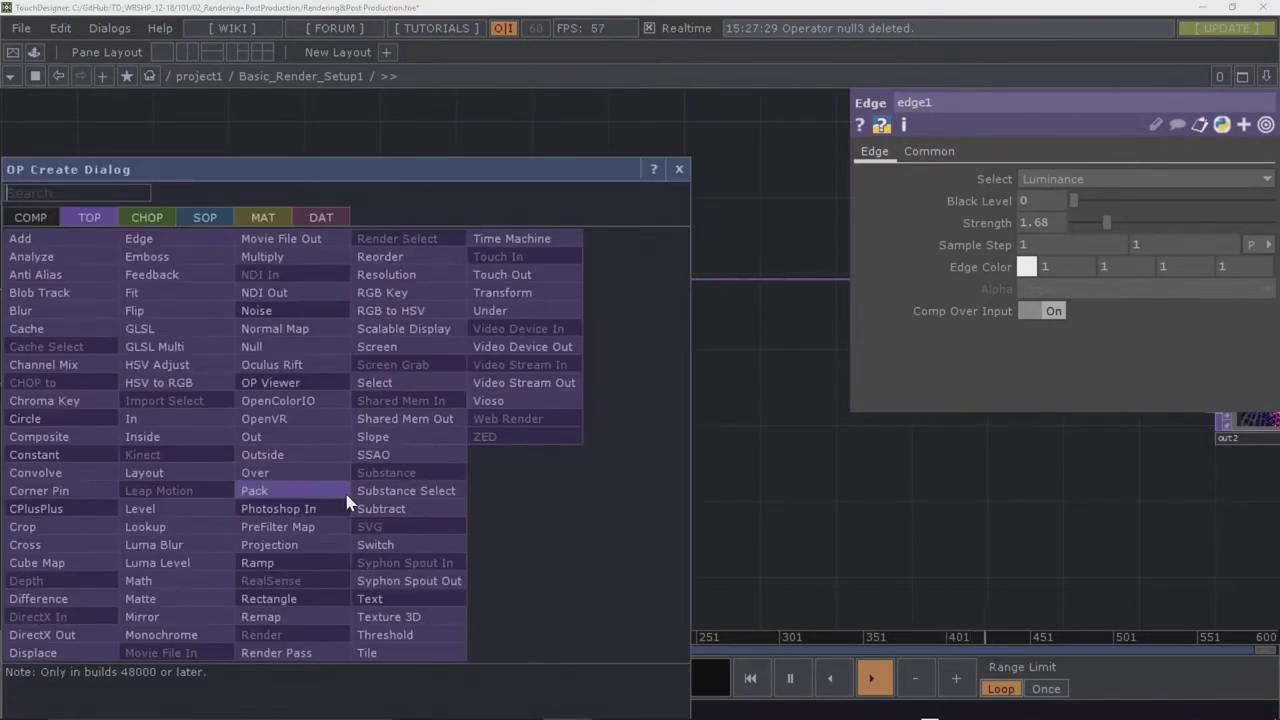
type("d")
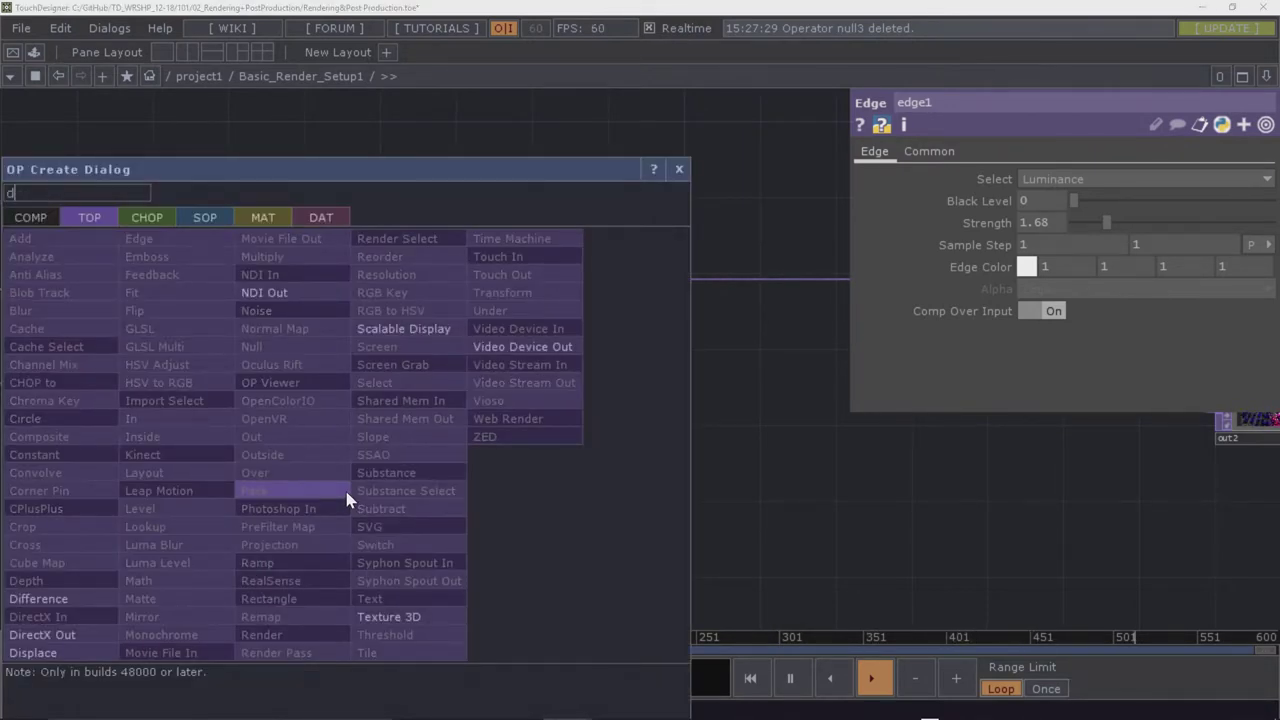
left_click(60, 582)
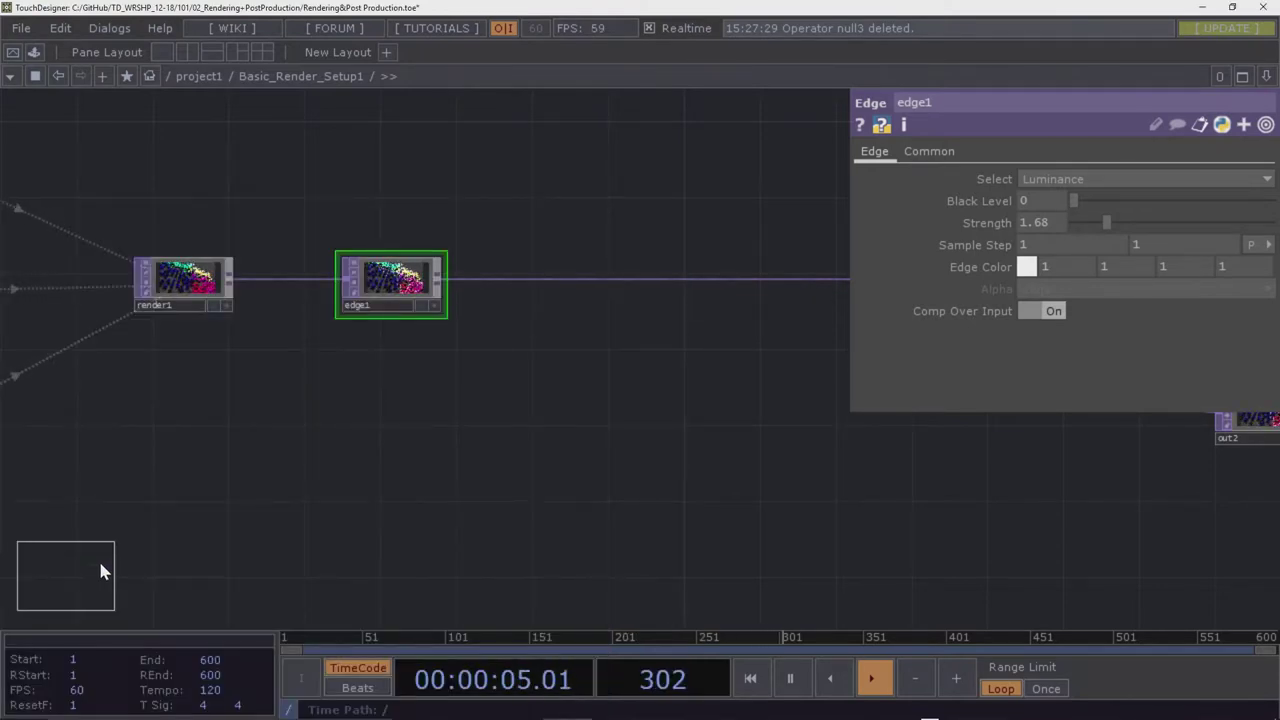
left_click(302, 400)
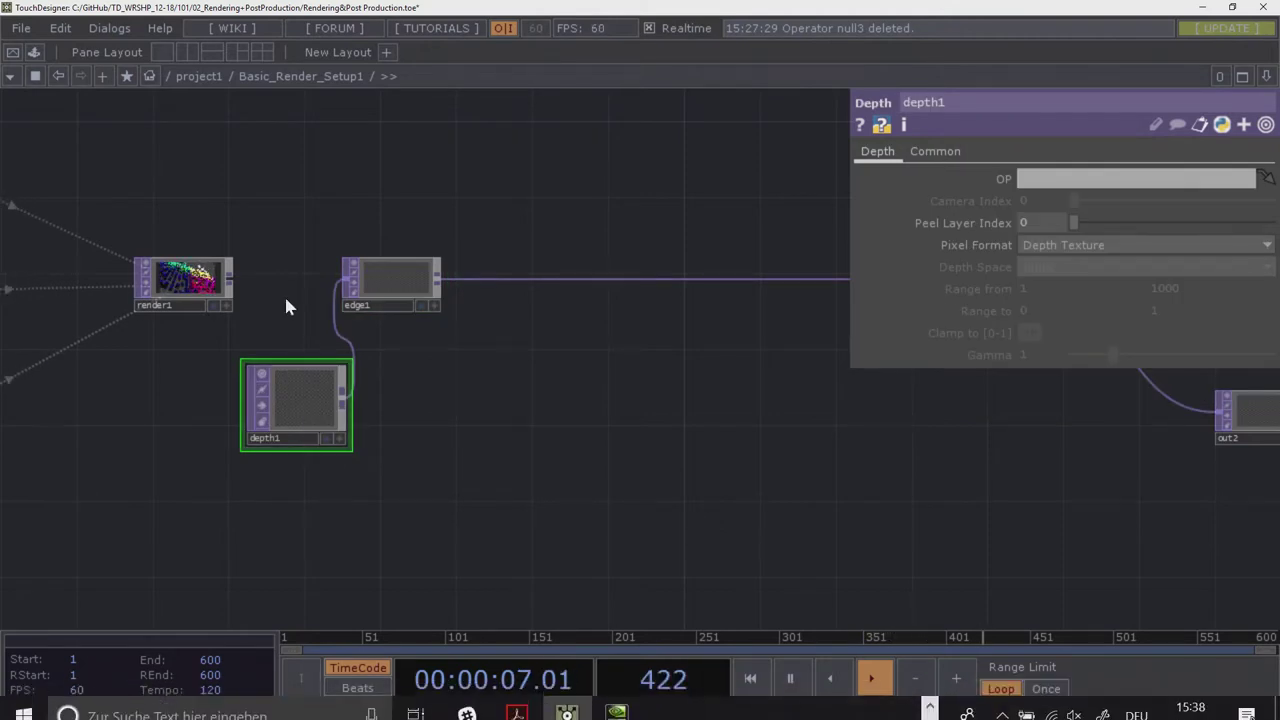
left_click(253, 395)
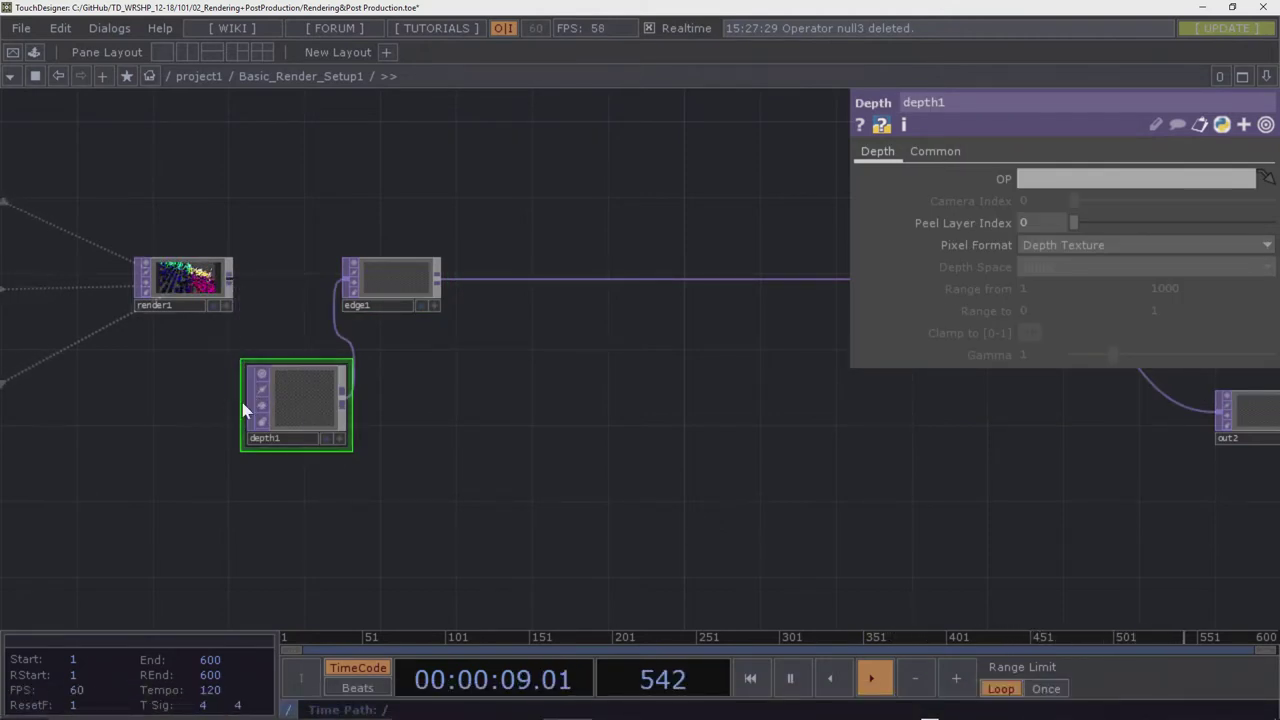
left_click_drag(237, 278, 346, 276)
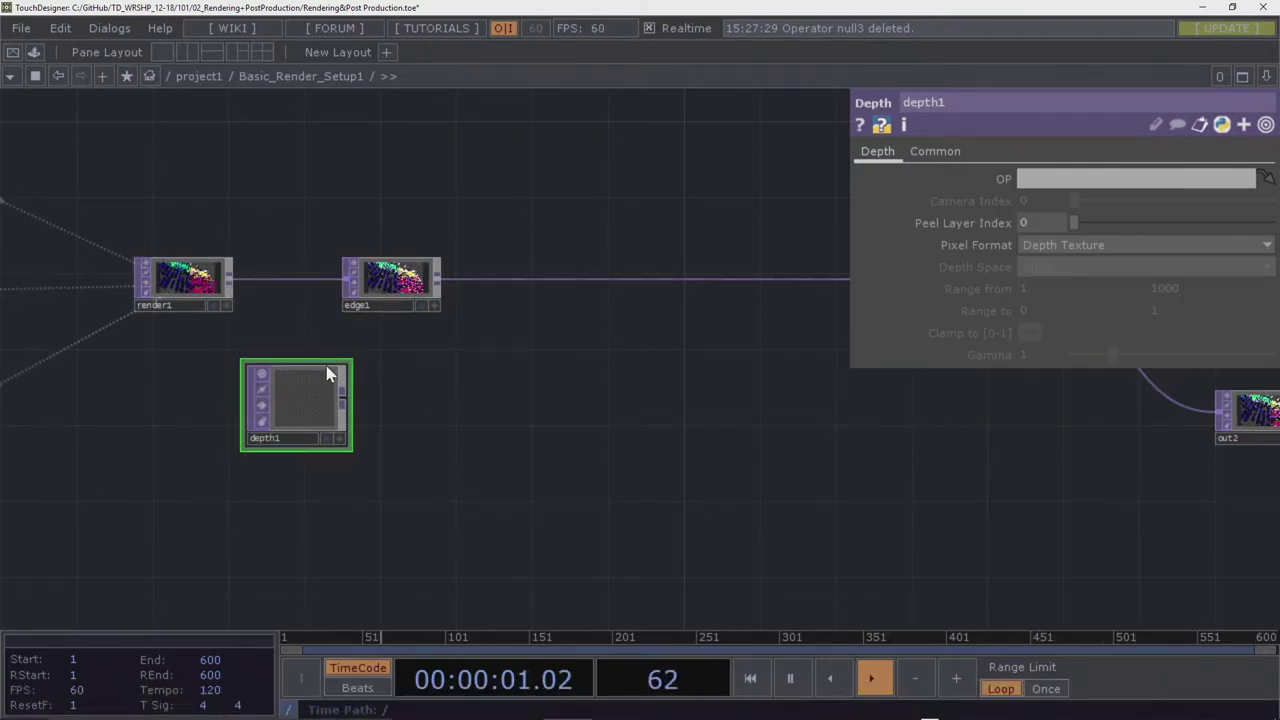
Set render1 as depth1's source OP and position depth1 directly below edge1
left_click_drag(317, 392, 318, 411)
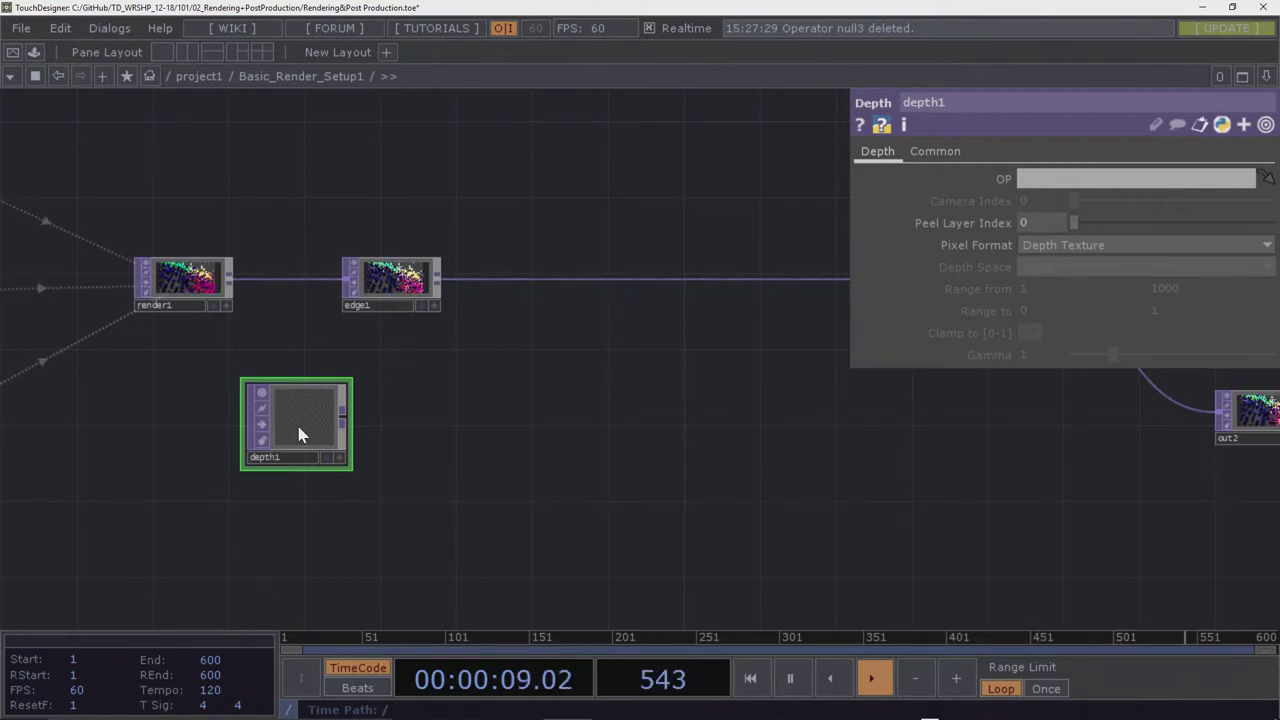
left_click_drag(300, 404, 244, 423)
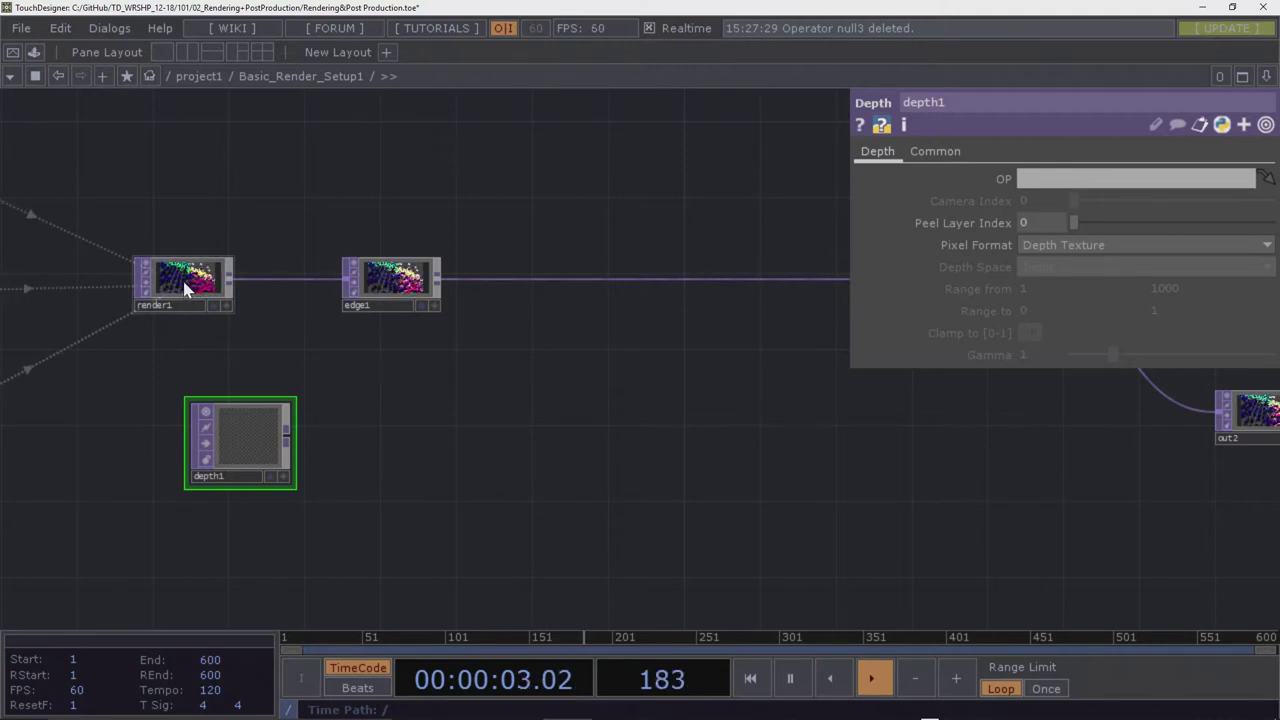
left_click_drag(185, 280, 1060, 179)
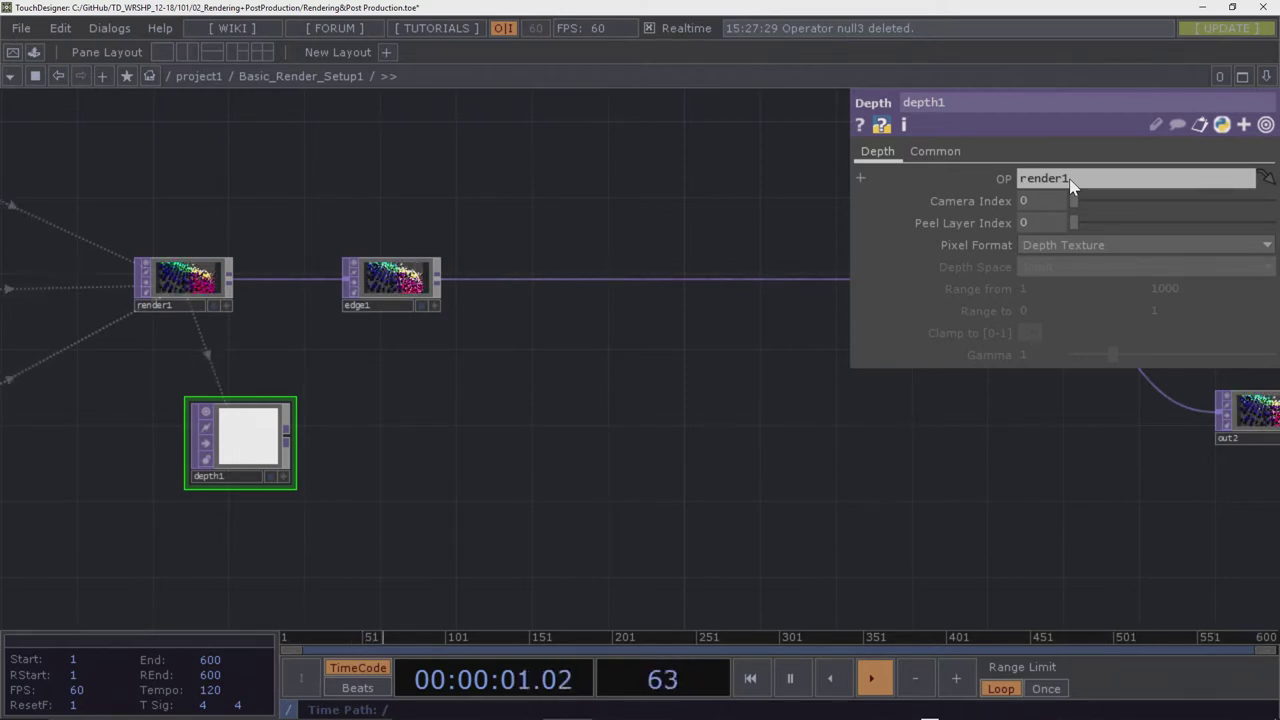
left_click_drag(243, 447, 387, 450)
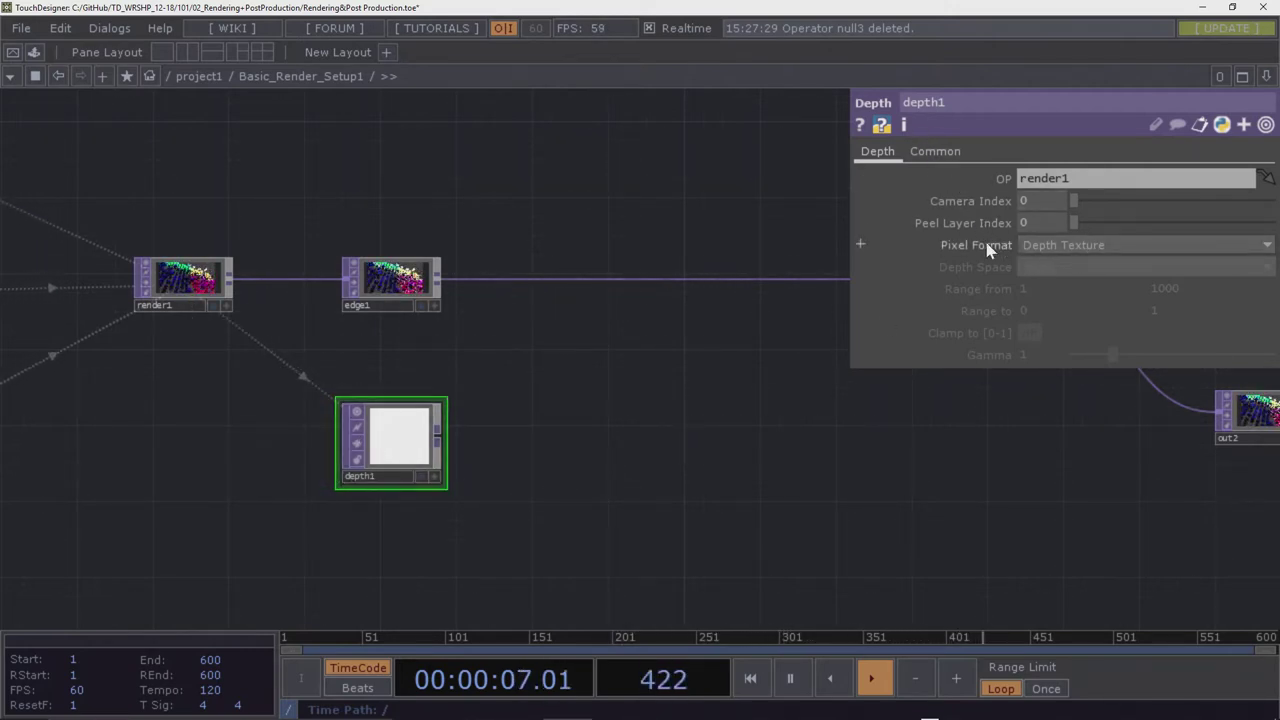
Set depth1's Pixel Format to 8-bit fixed (RGBA) and its Depth Space to Reranged from Camera Space
left_click(1035, 244)
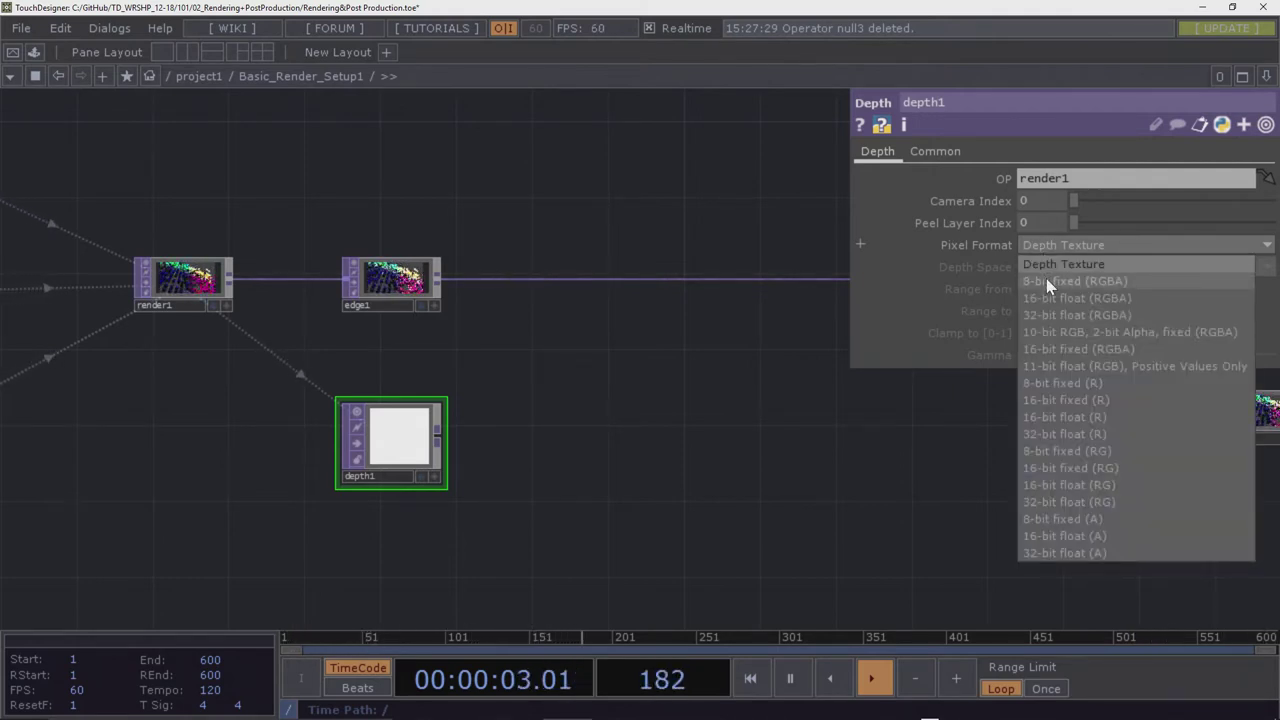
left_click(1046, 280)
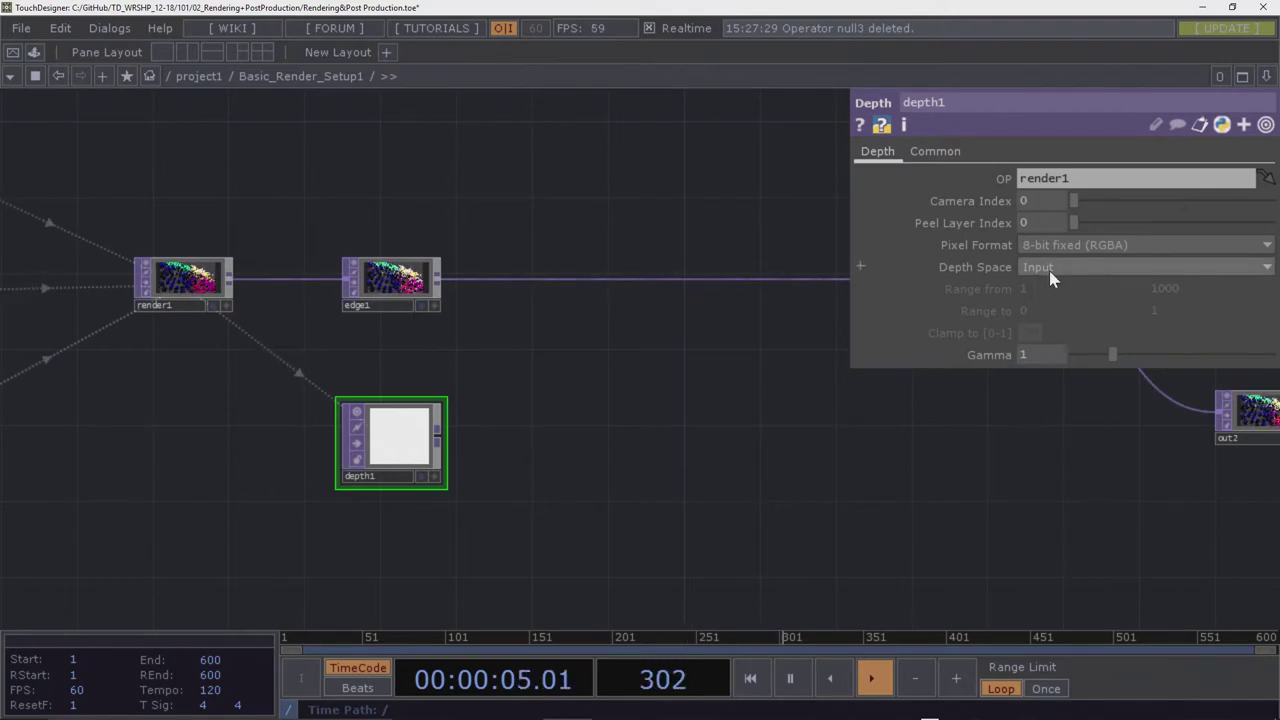
left_click(1050, 268)
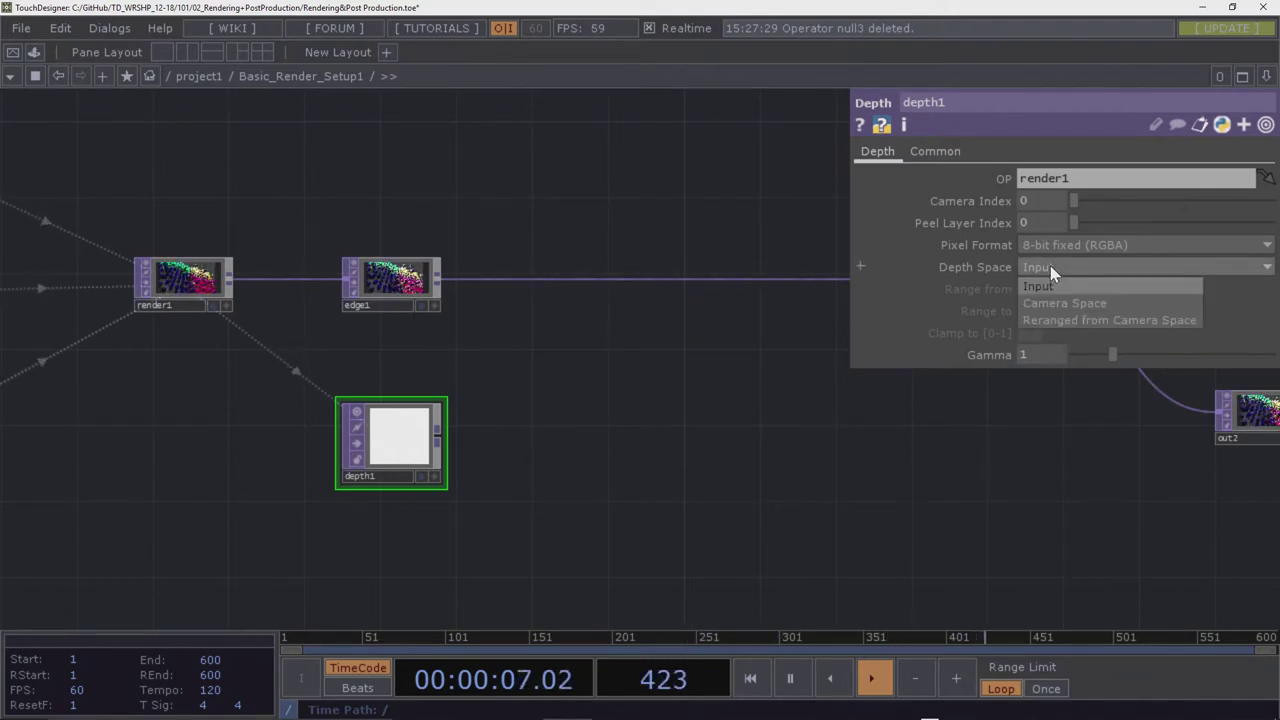
left_click(1062, 321)
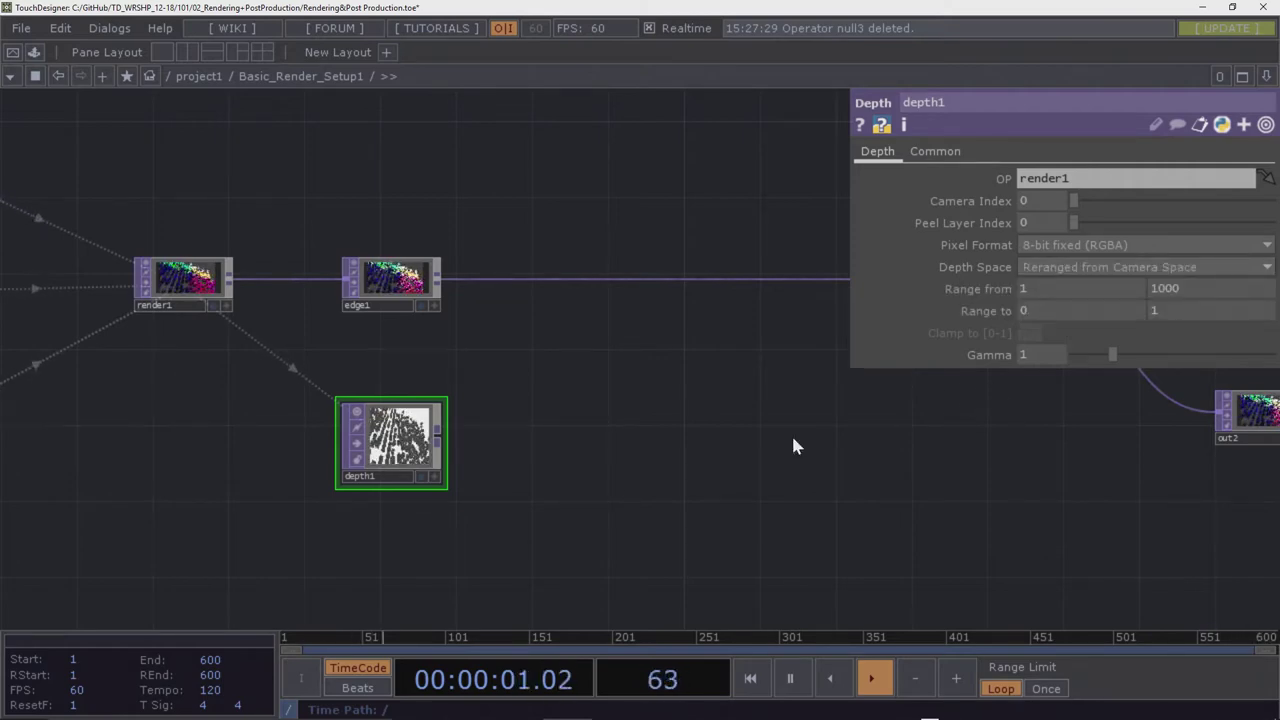
Set depth1's Range from values to 30.1 and 42.8 so the distant boxes fade to white
scroll(412, 478, "up", 6)
scroll(405, 470, "down", 2)
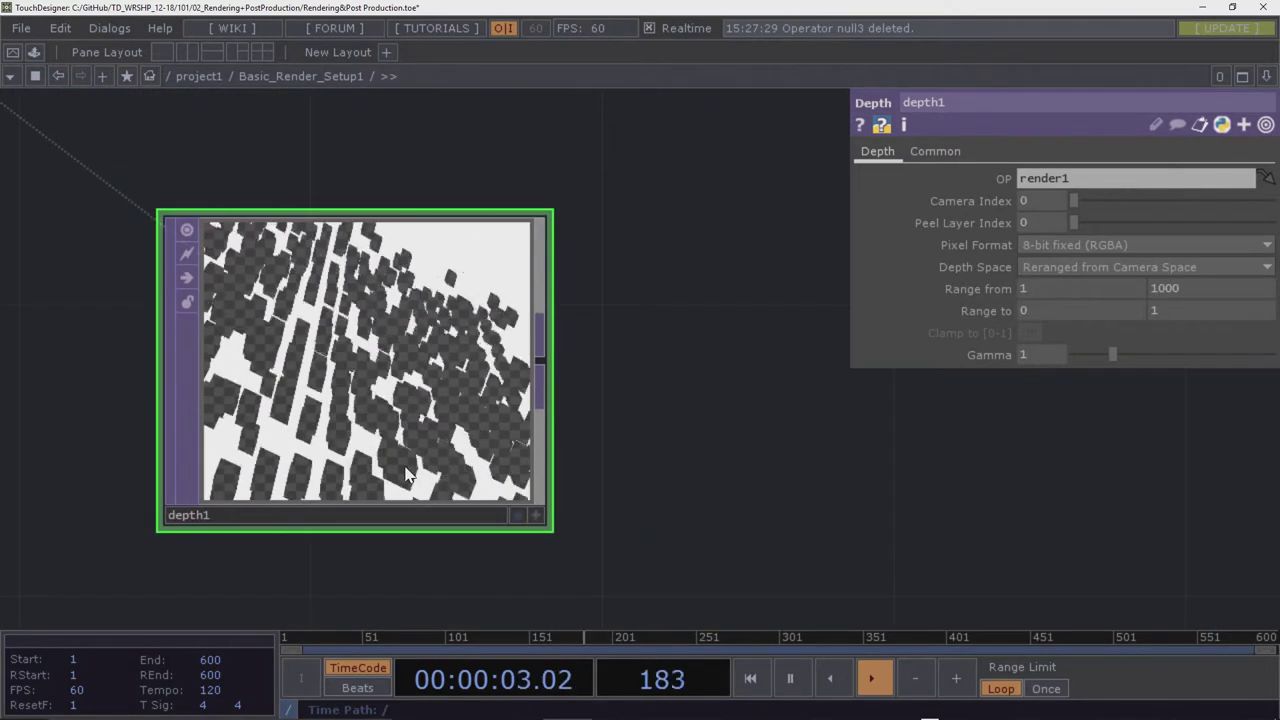
middle_click(1190, 291)
middle_click_drag(1190, 291, 1094, 268)
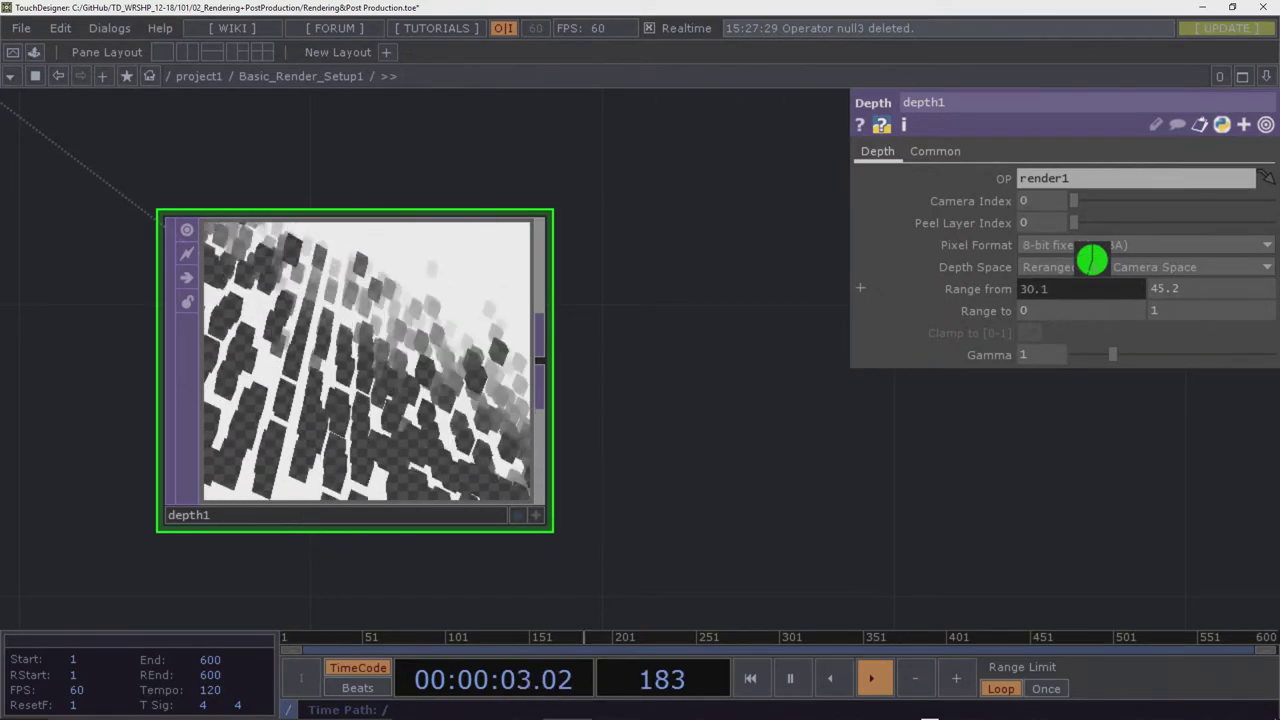
middle_click_drag(1181, 289, 1181, 289)
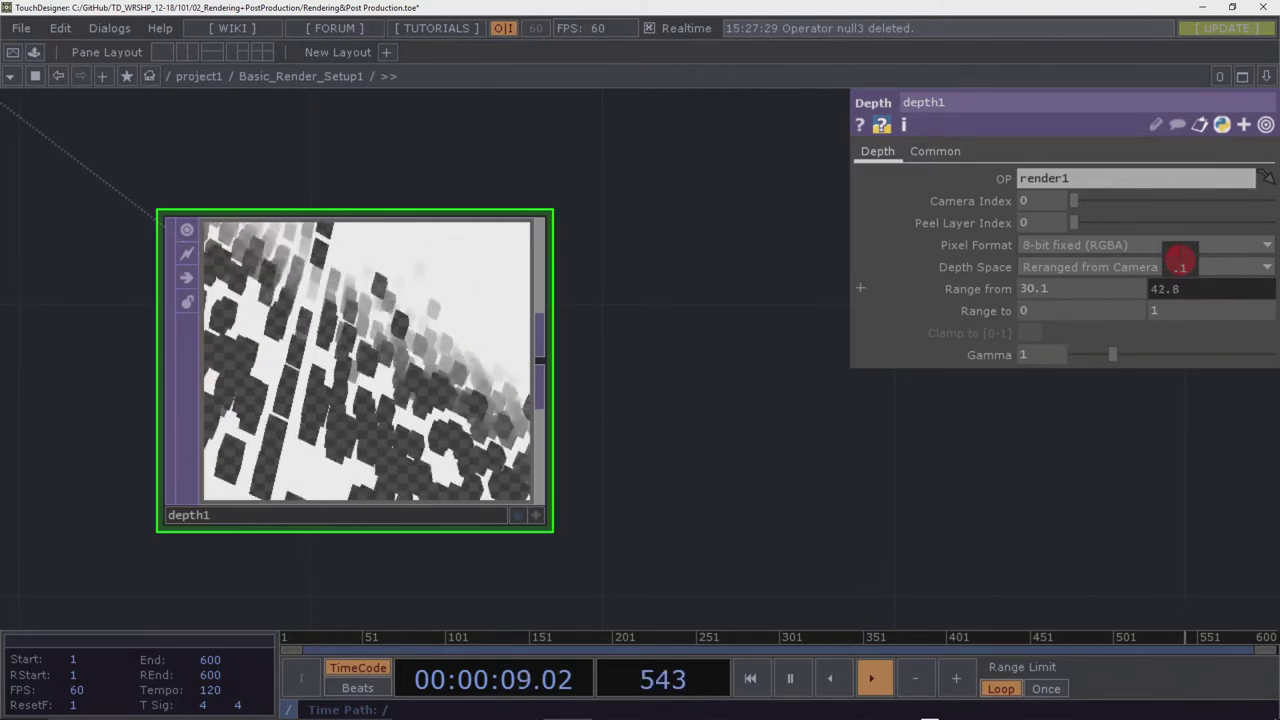
middle_click_drag(1180, 260, 1180, 262)
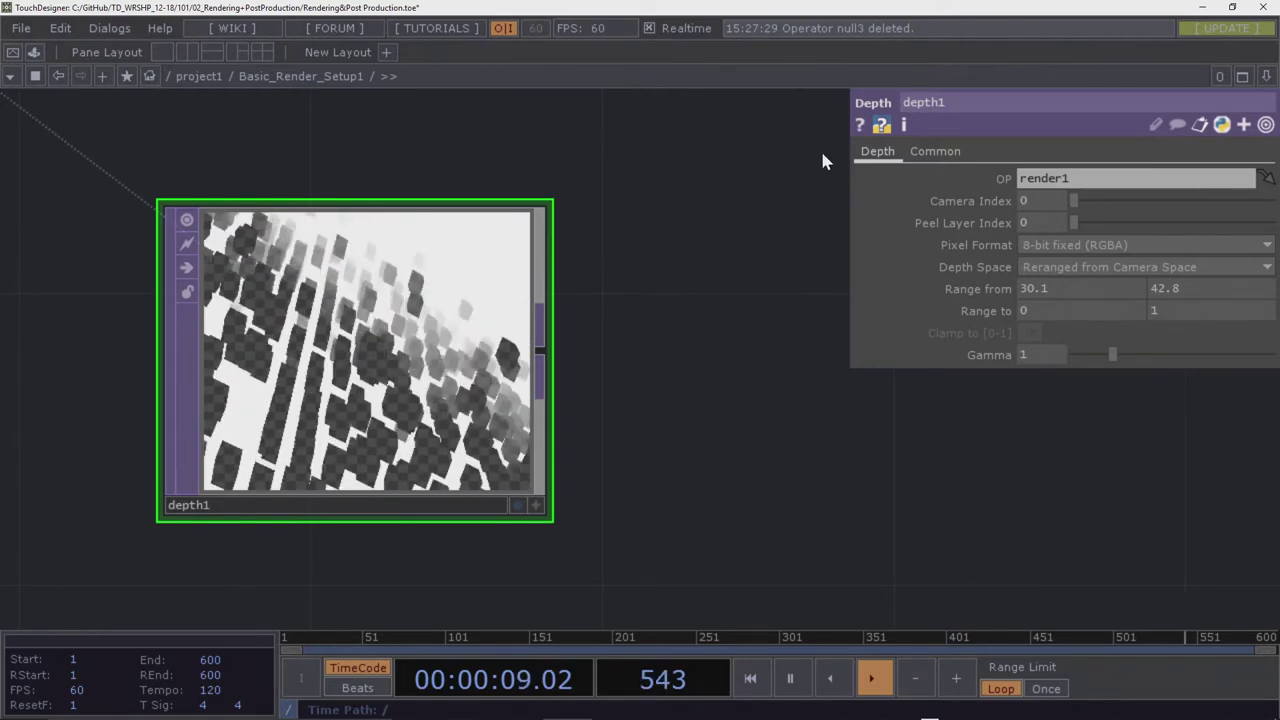
Insert a Composite TOP into the wire between edge1 and null1, placed about midway between them
left_click_drag(593, 284, 423, 361)
scroll(423, 361, "down", 5)
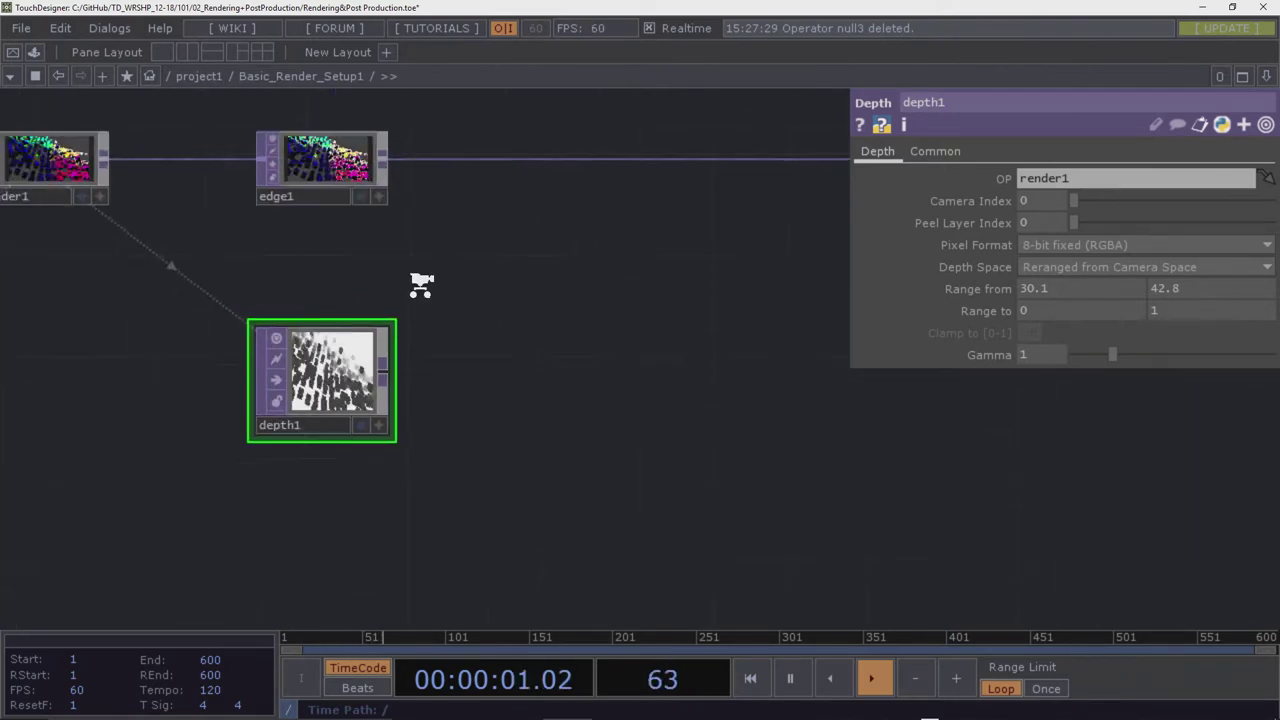
left_click_drag(695, 317, 508, 455)
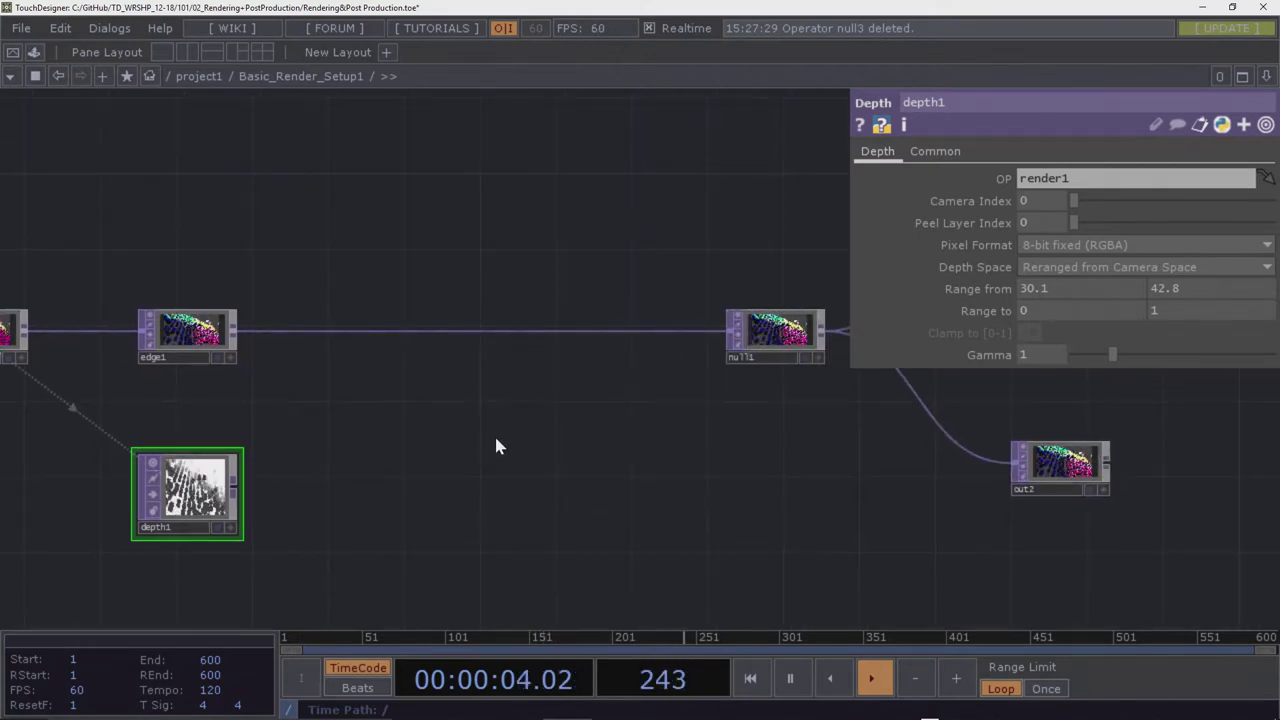
right_click(505, 331)
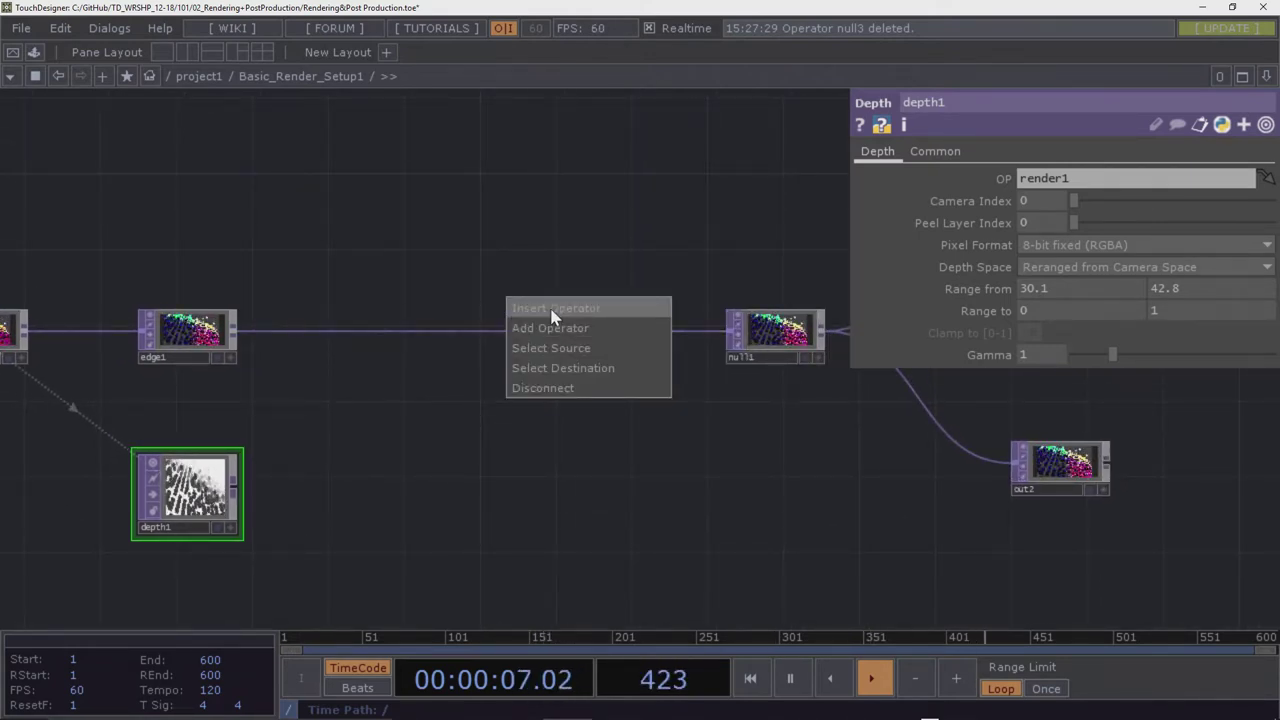
left_click(553, 309)
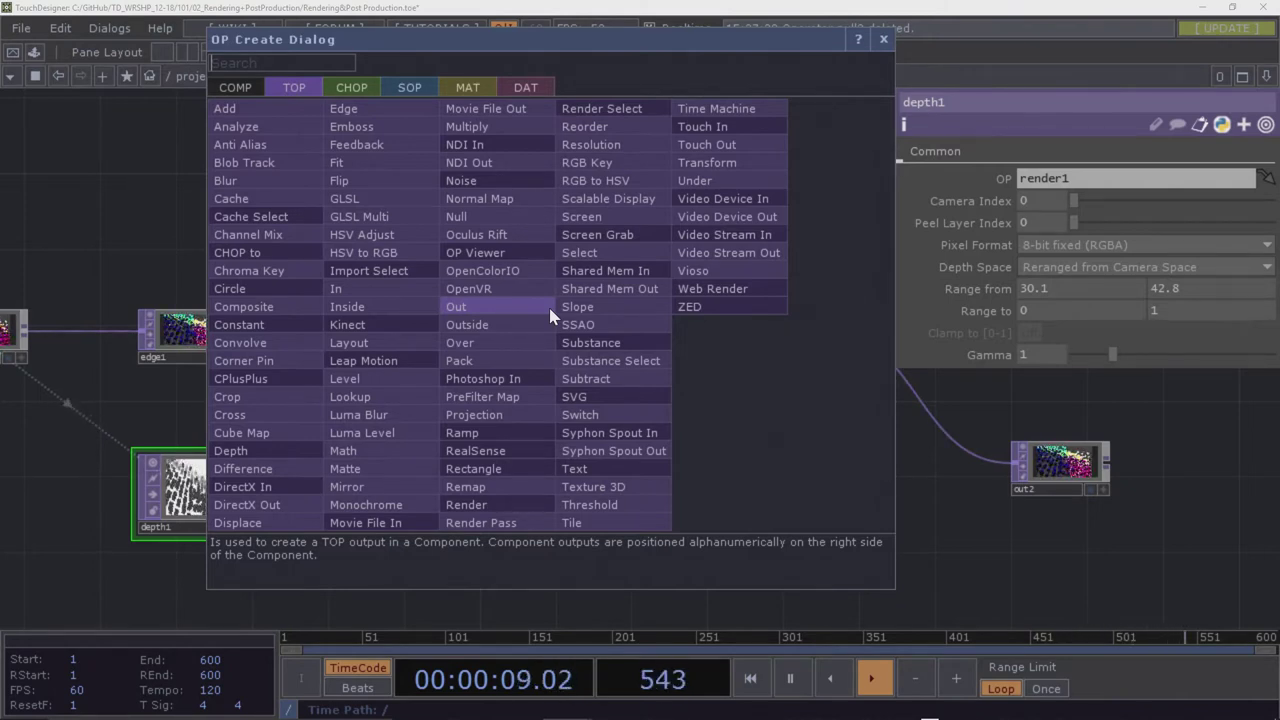
type("comp")
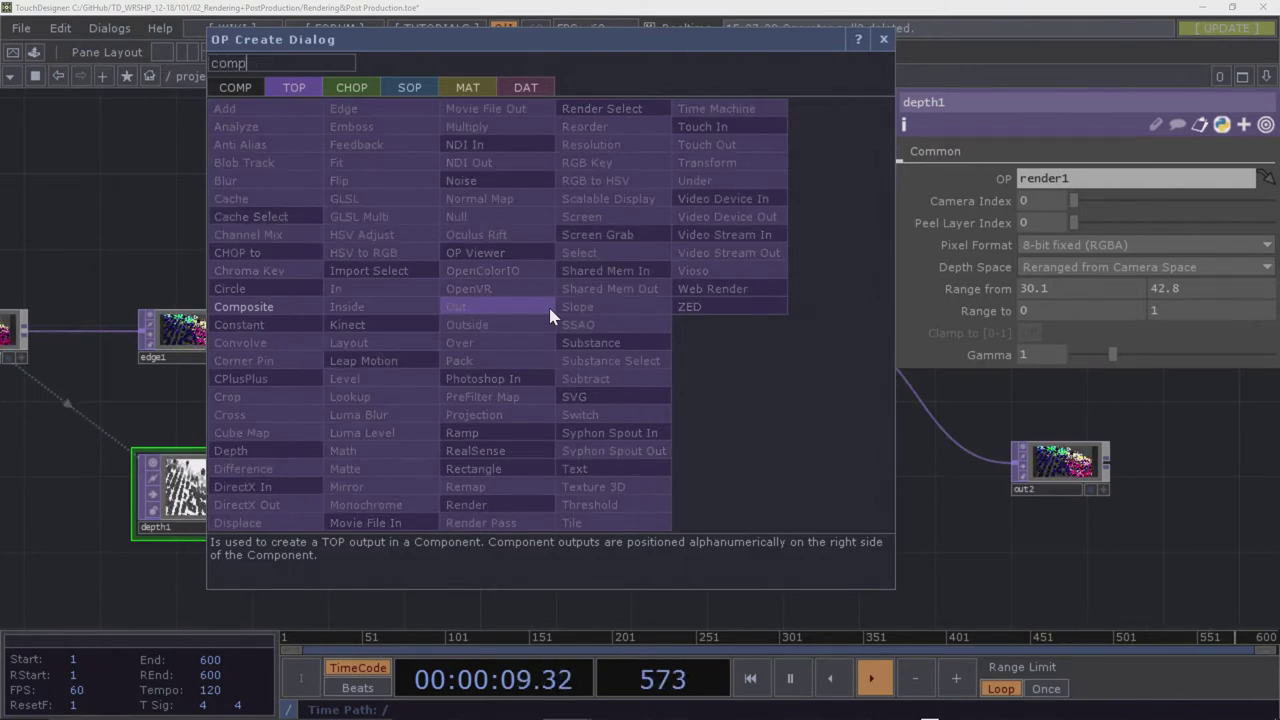
left_click(268, 310)
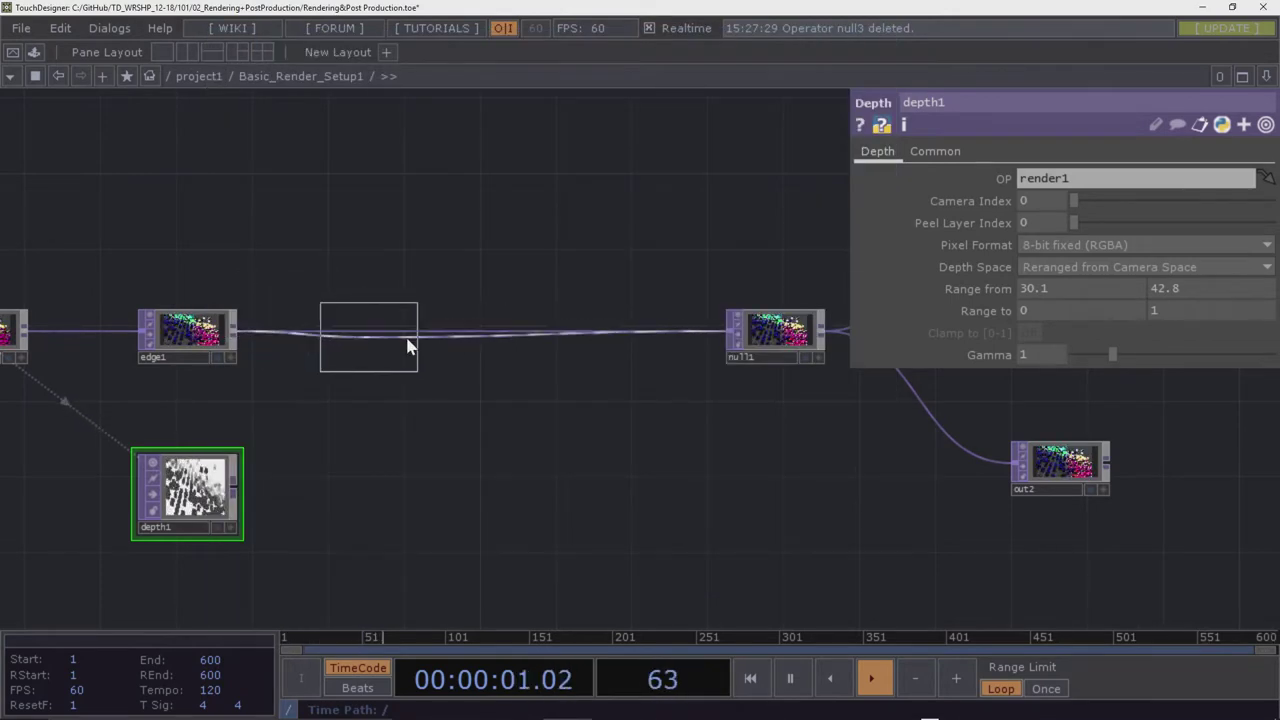
left_click(631, 338)
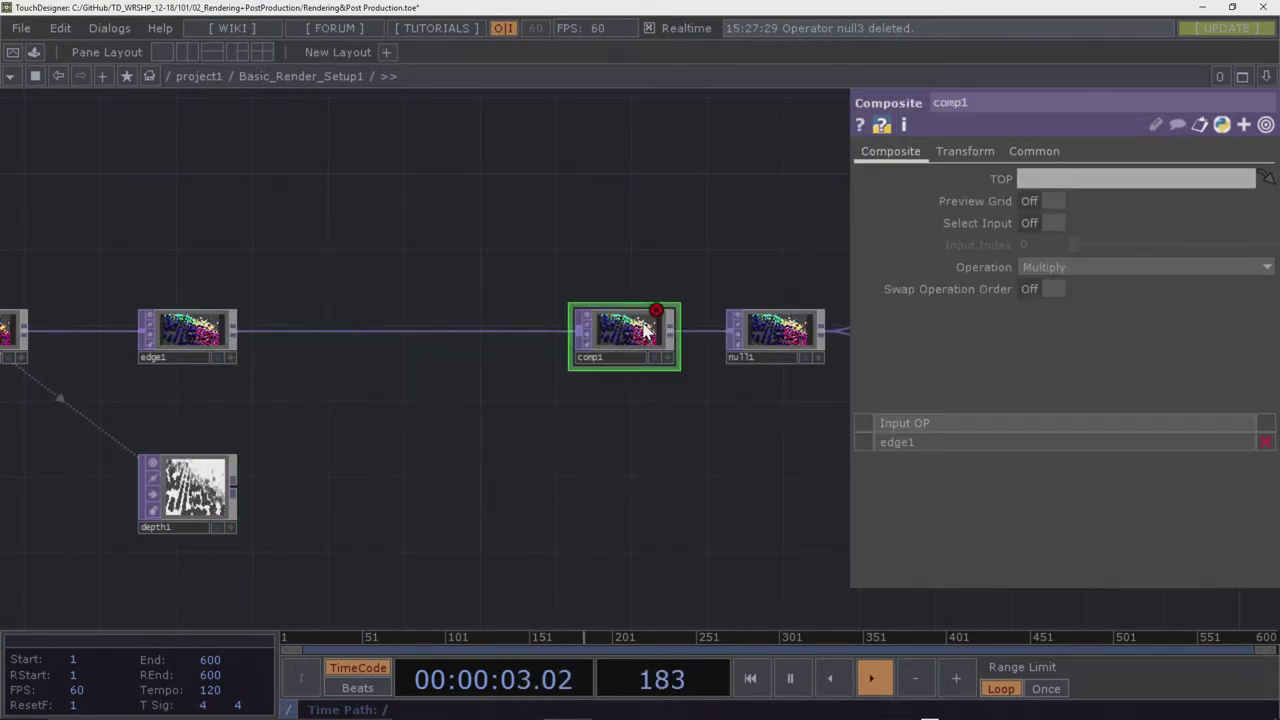
left_click_drag(631, 338, 517, 338)
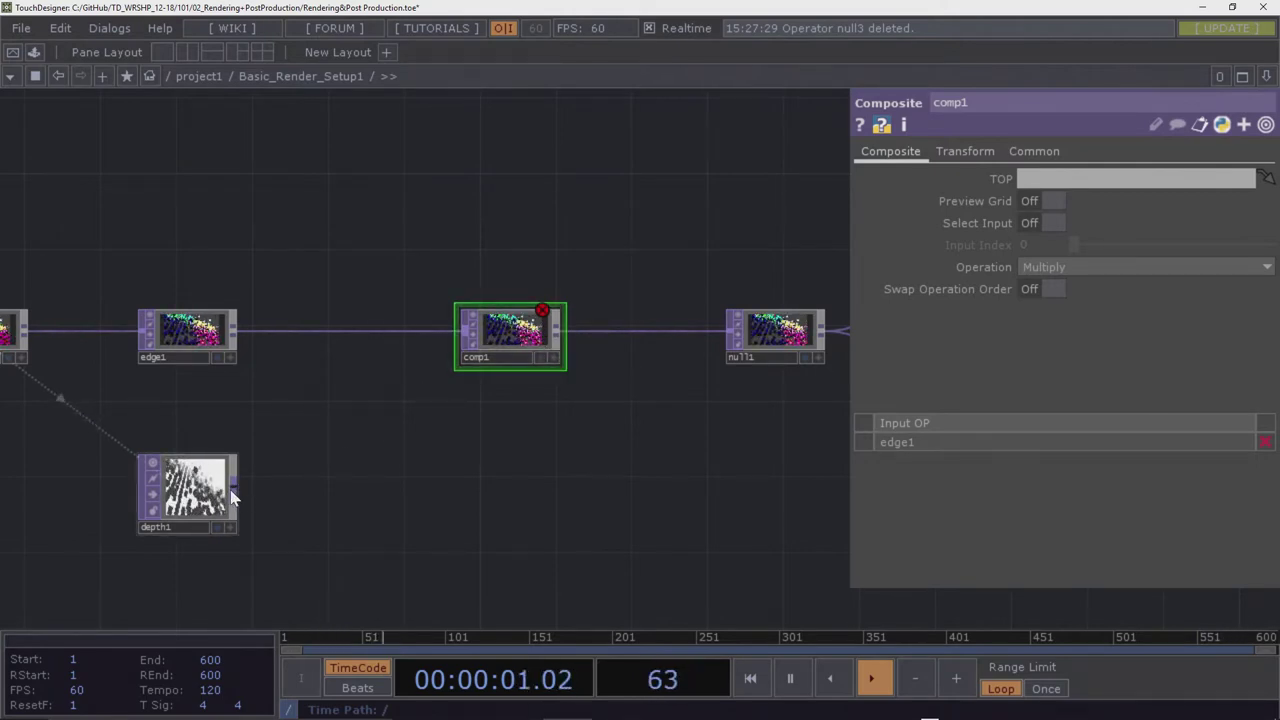
Connect depth1 as the second input of comp1 and set comp1's Operation to Add
left_click_drag(234, 490, 450, 352)
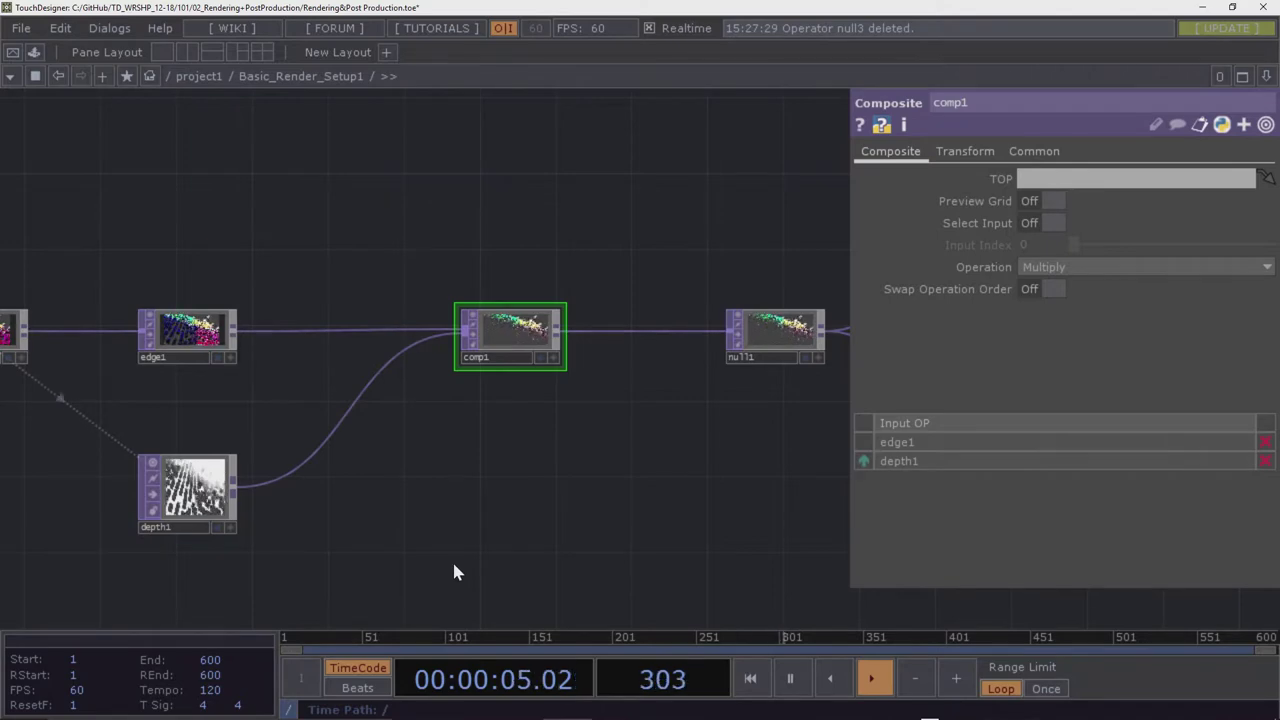
scroll(490, 322, "up", 5)
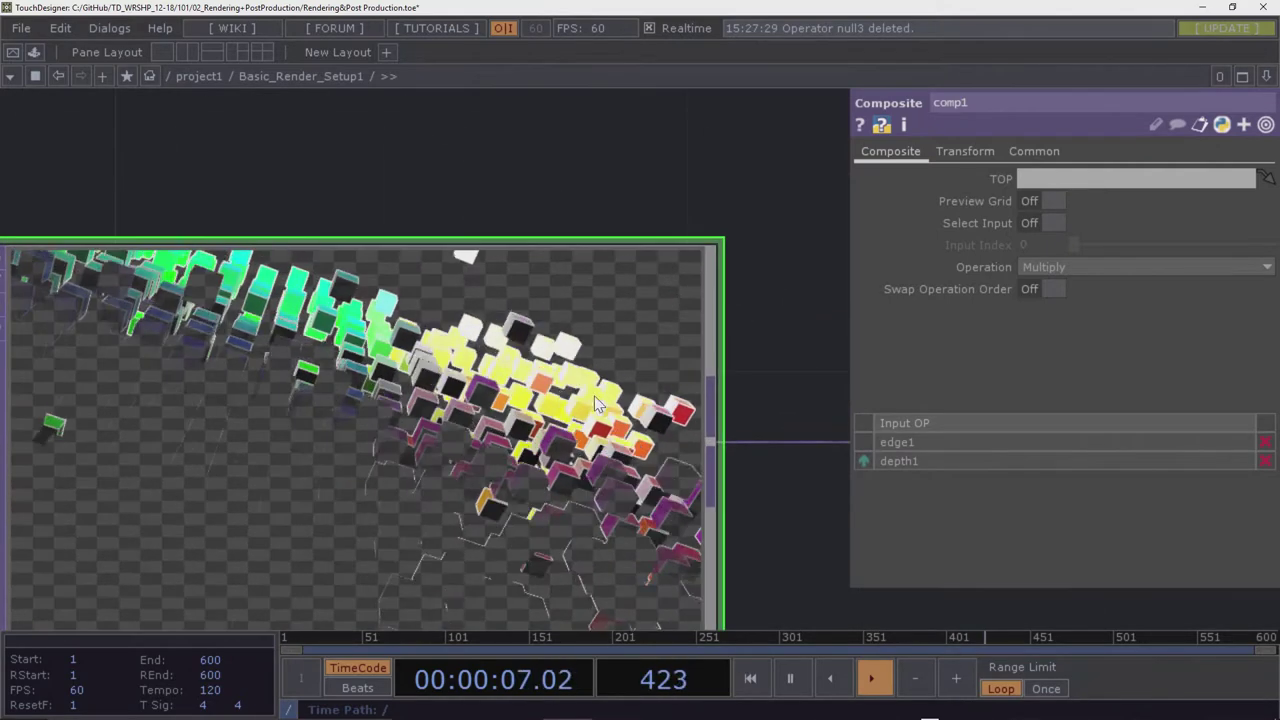
scroll(490, 405, "down", 2)
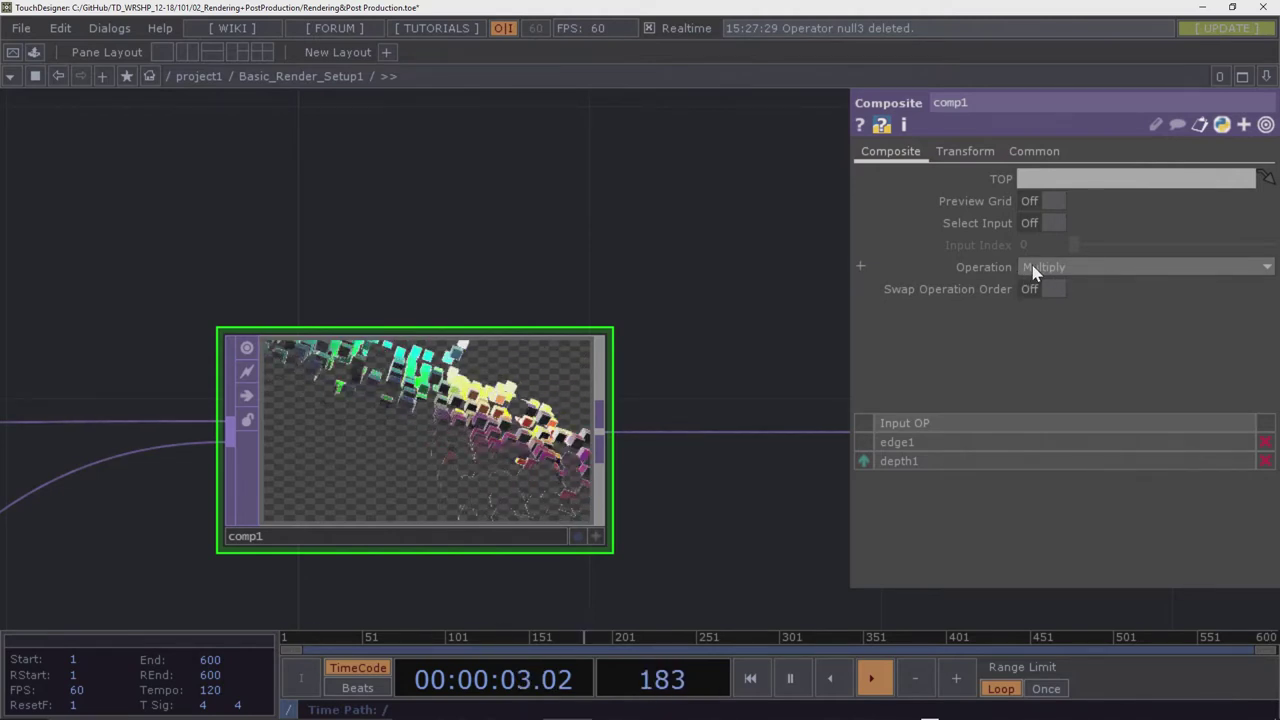
left_click(1079, 270)
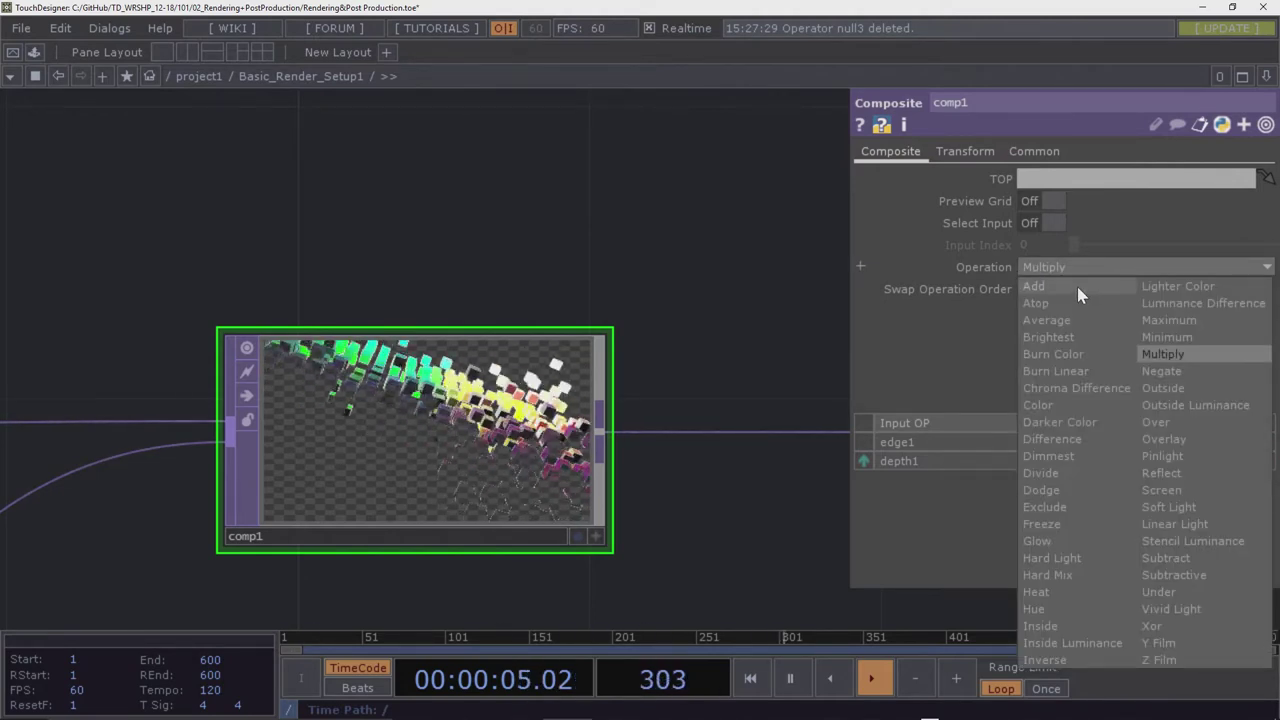
left_click(1079, 288)
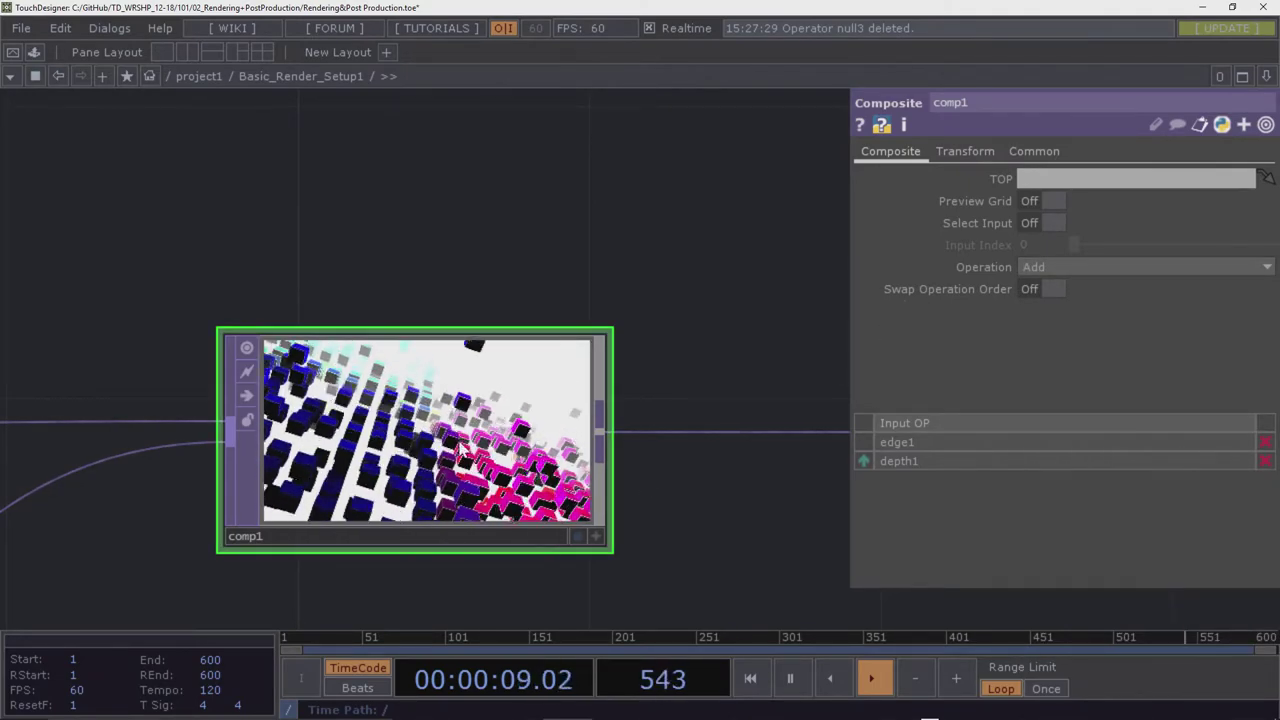
Examine comp1's composited image up close and its place in the node chain
scroll(418, 442, "up", 7)
scroll(418, 442, "down", 6)
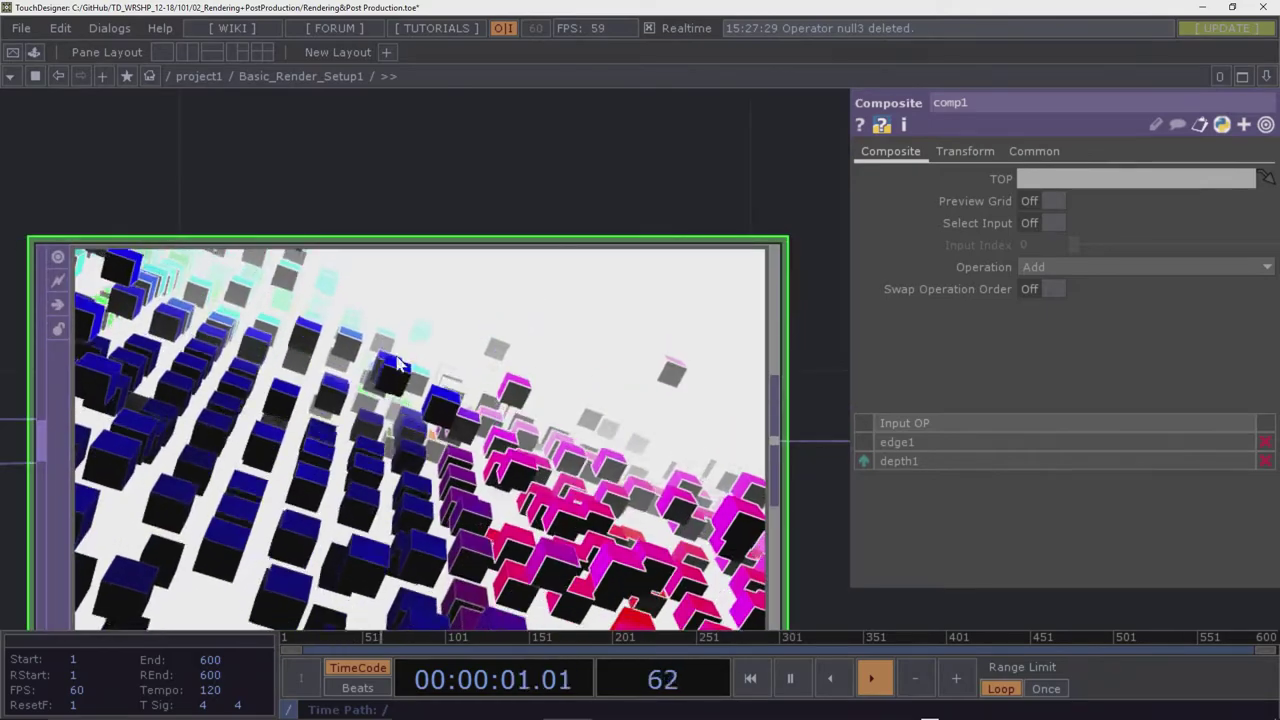
left_click_drag(349, 194, 357, 58)
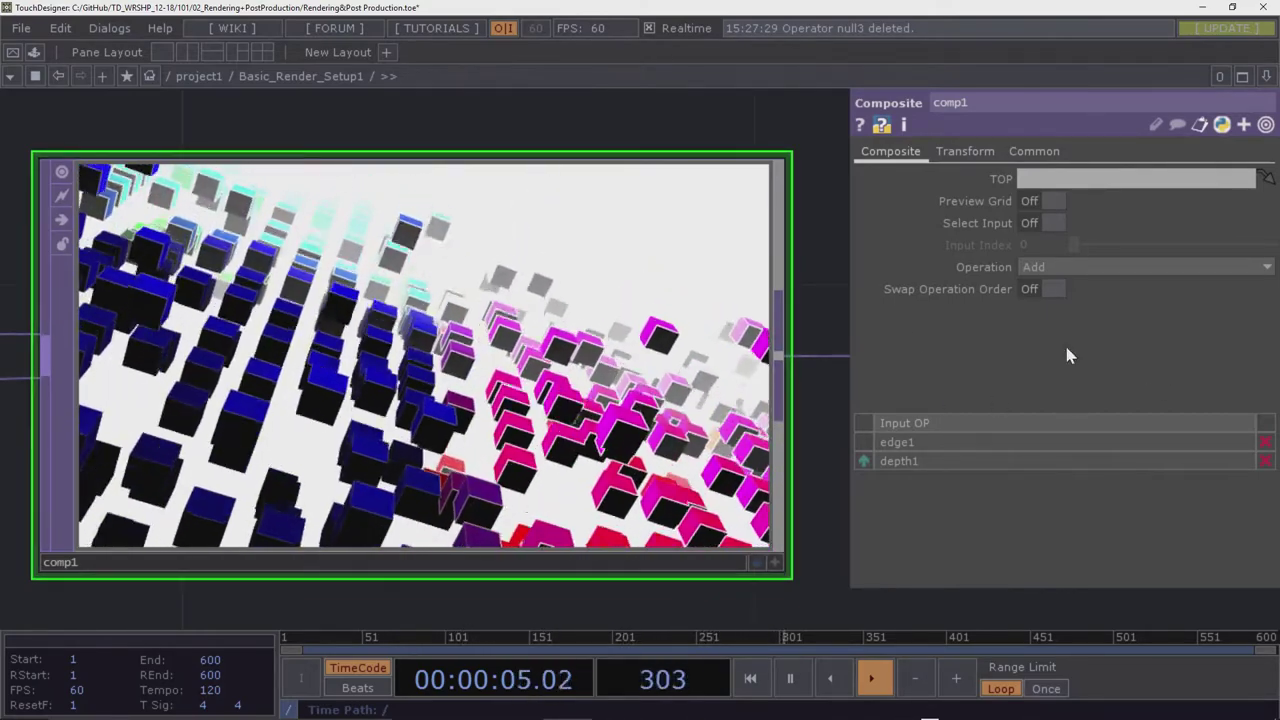
scroll(323, 362, "down", 5)
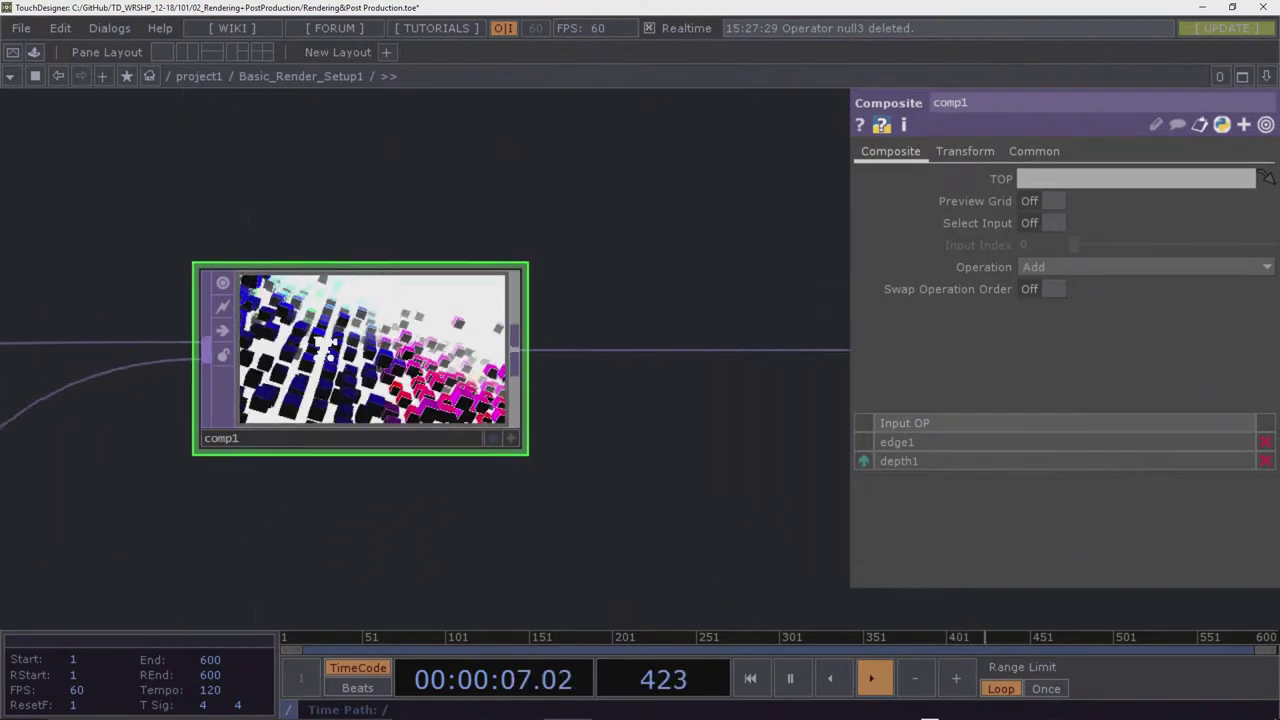
left_click_drag(577, 446, 523, 425)
scroll(170, 453, "down", 4)
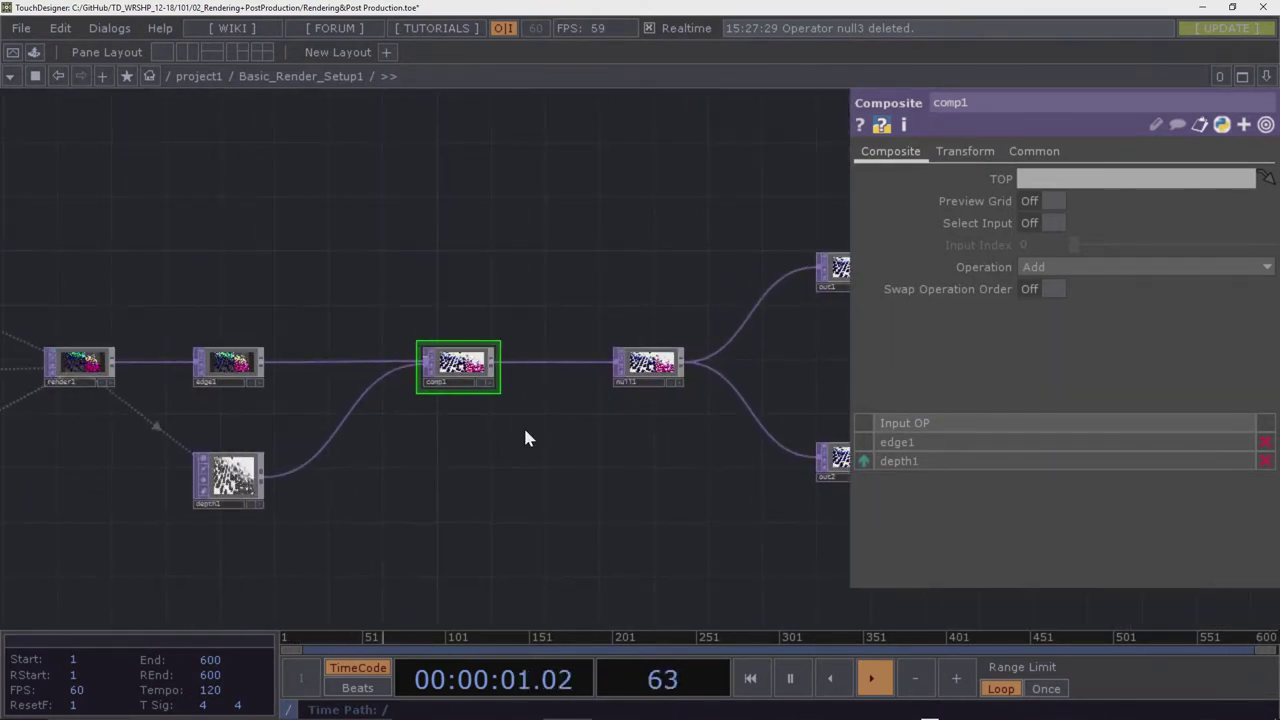
scroll(517, 425, "up", 6)
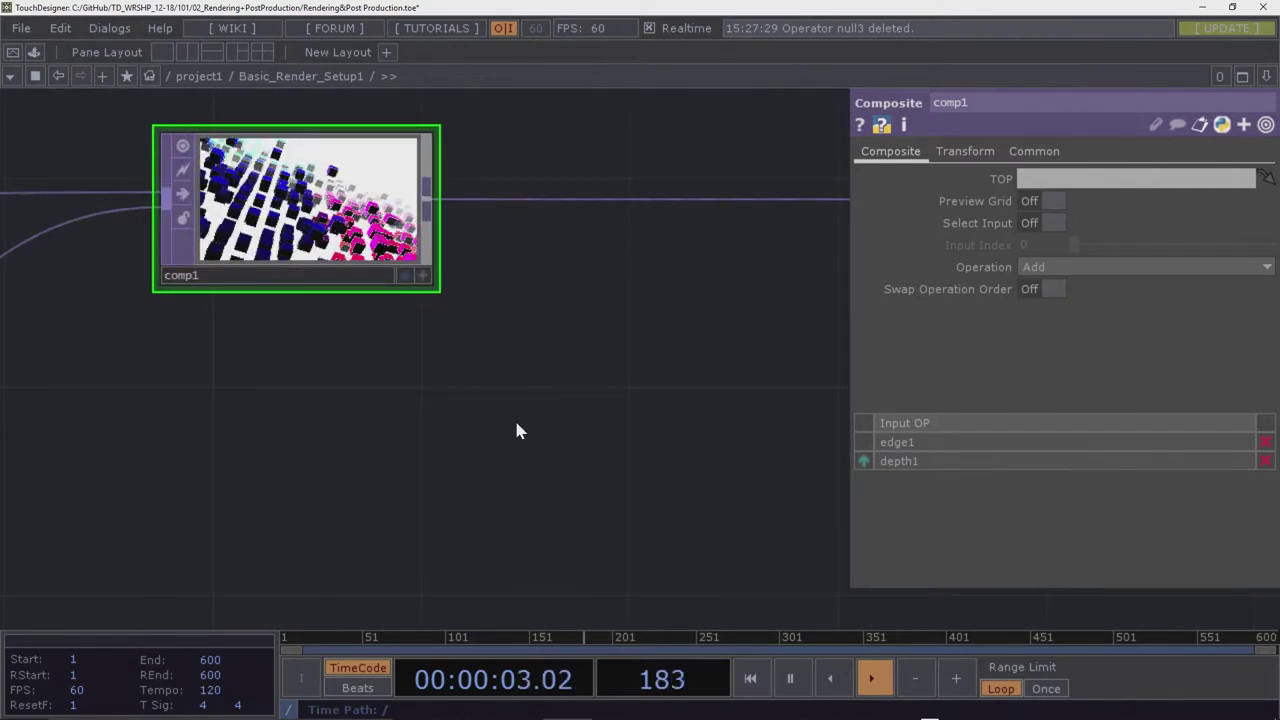
scroll(517, 428, "down", 3)
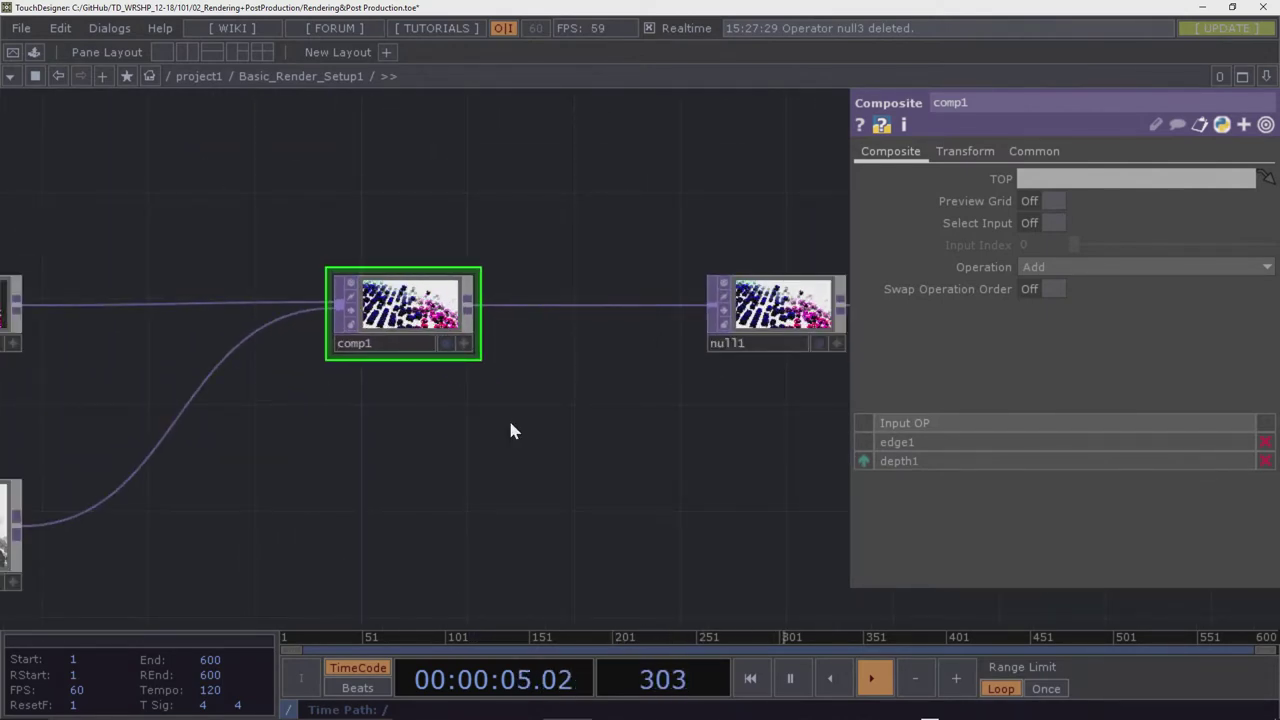
Add a second Depth TOP to the network just below depth1
left_click_drag(325, 425, 546, 309)
left_click(165, 415)
left_click_drag(405, 402, 329, 466)
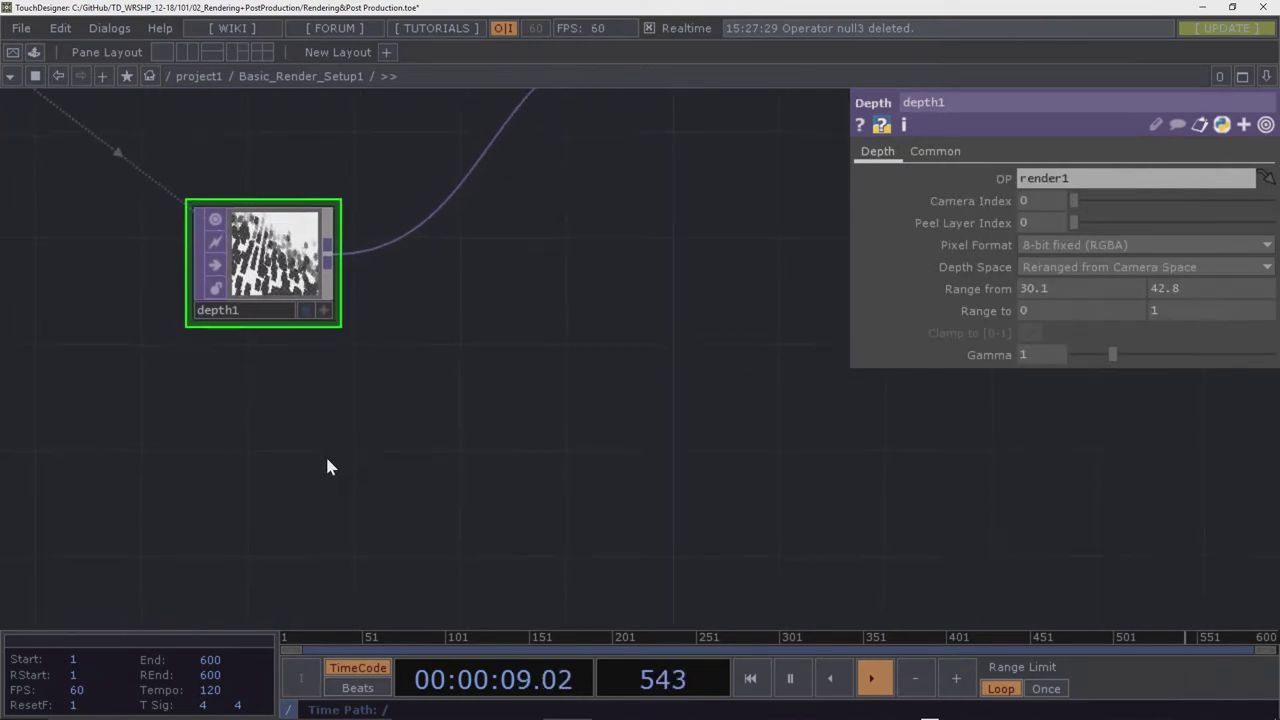
key("Tab")
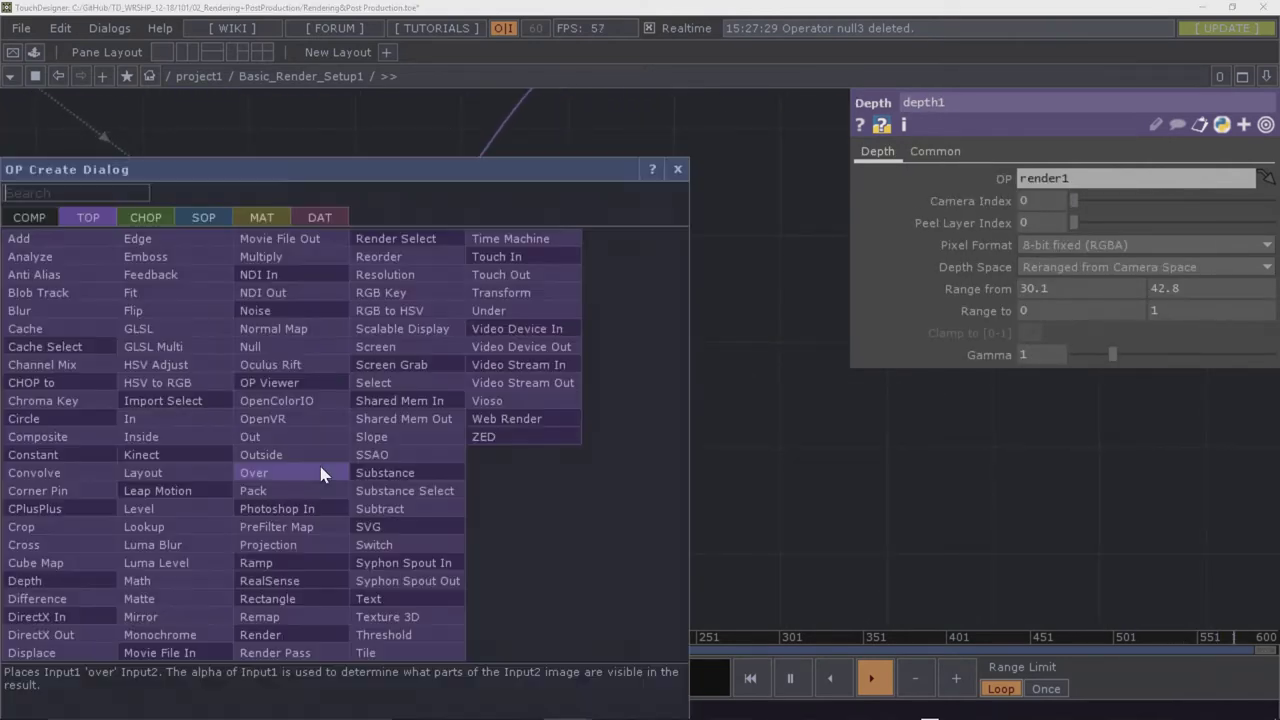
left_click(47, 586)
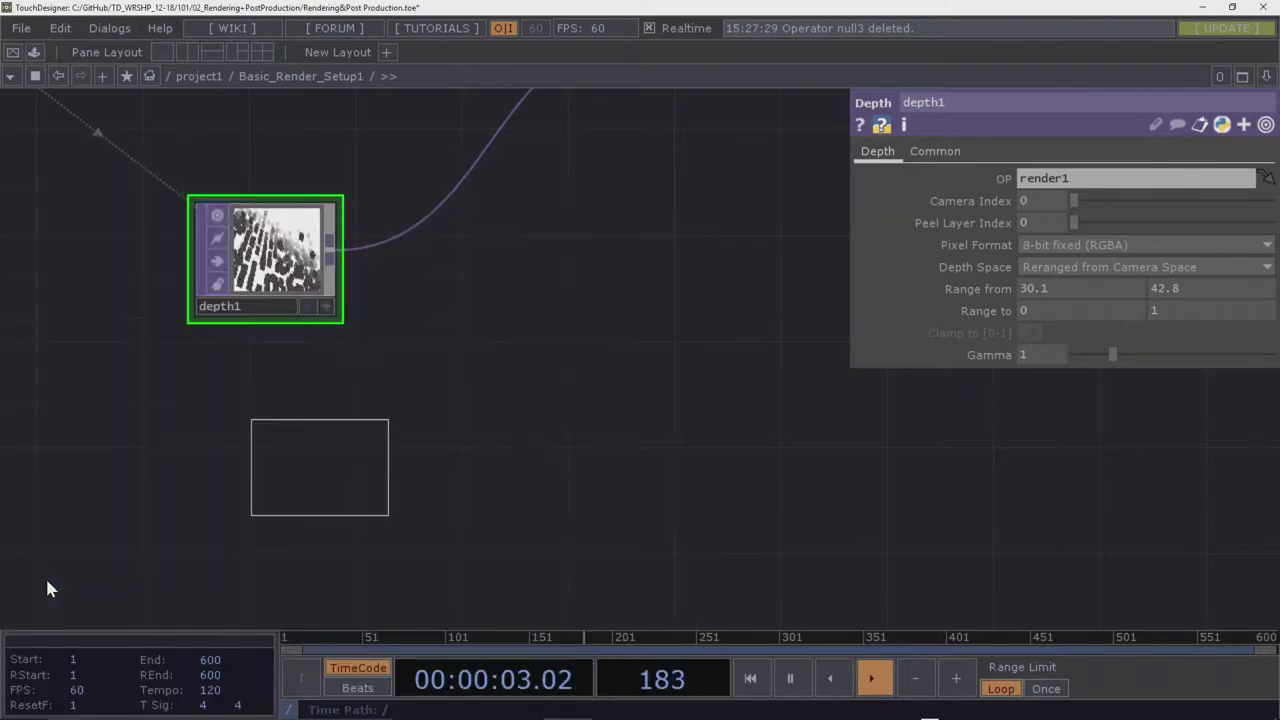
left_click(291, 472)
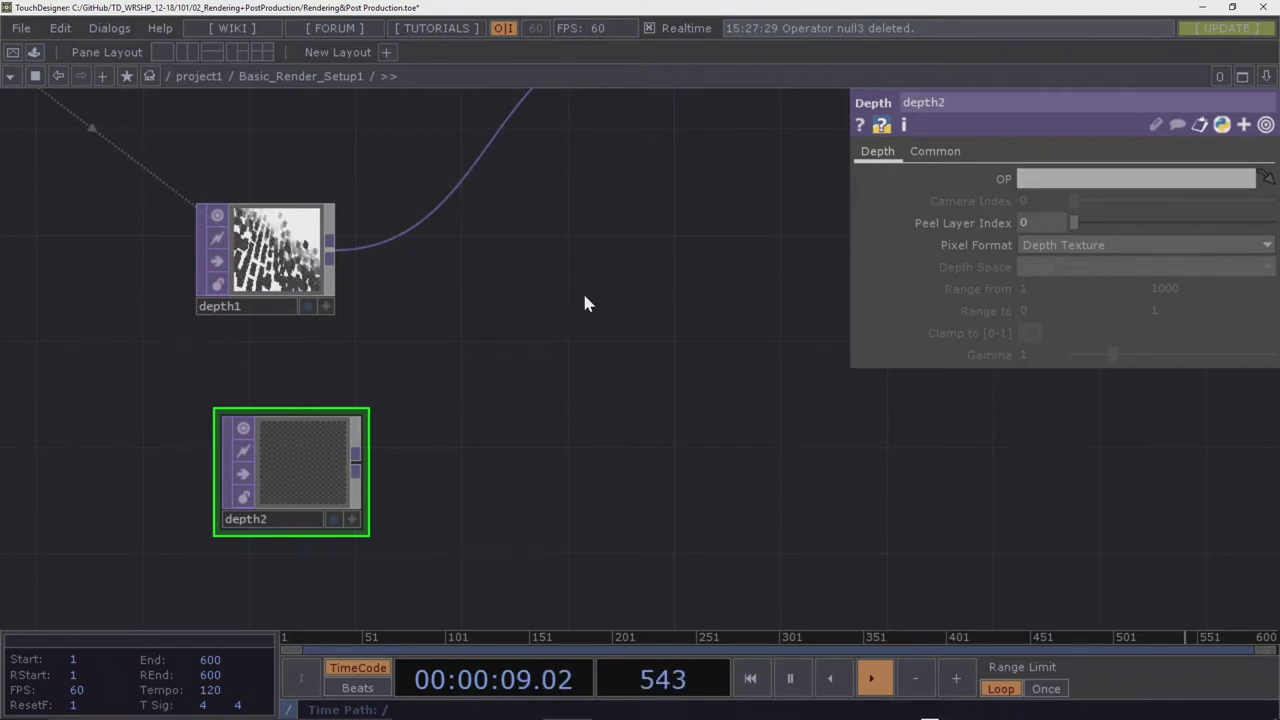
Move the depth2 node to the open area below render1, diagonally down from depth1
scroll(503, 383, "up", 5)
scroll(157, 233, "left", 5)
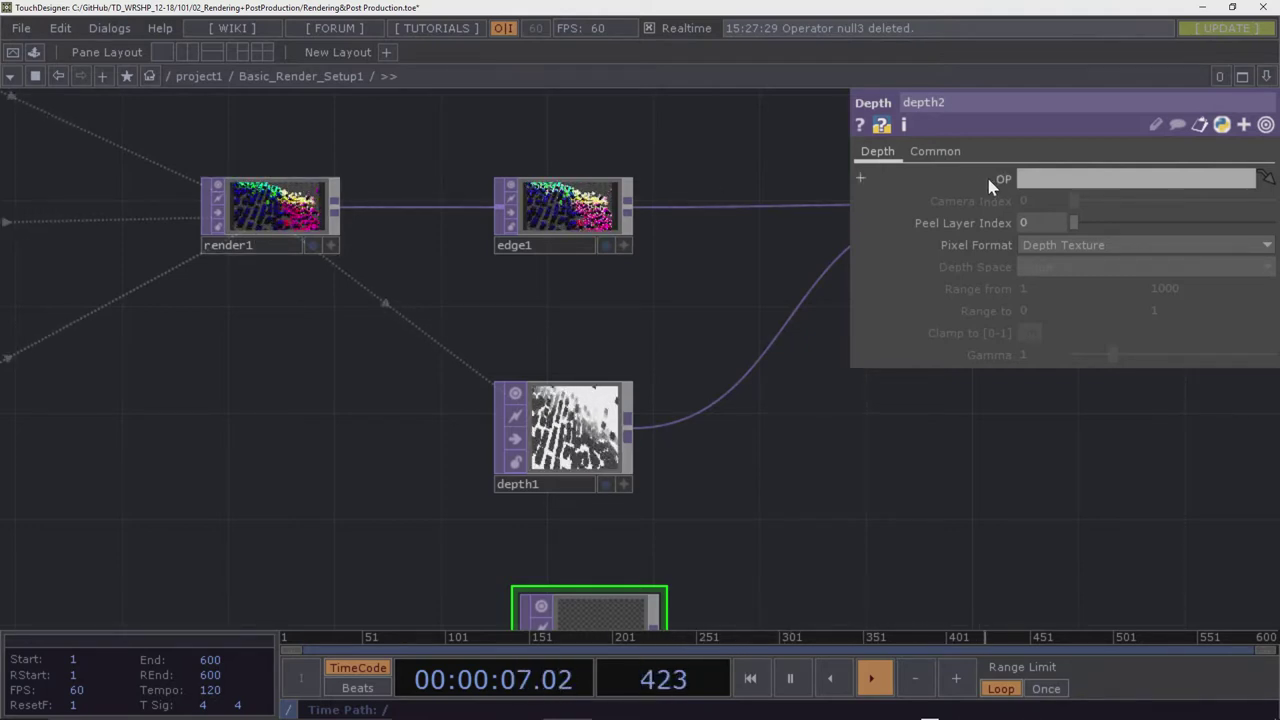
left_click_drag(779, 499, 740, 408)
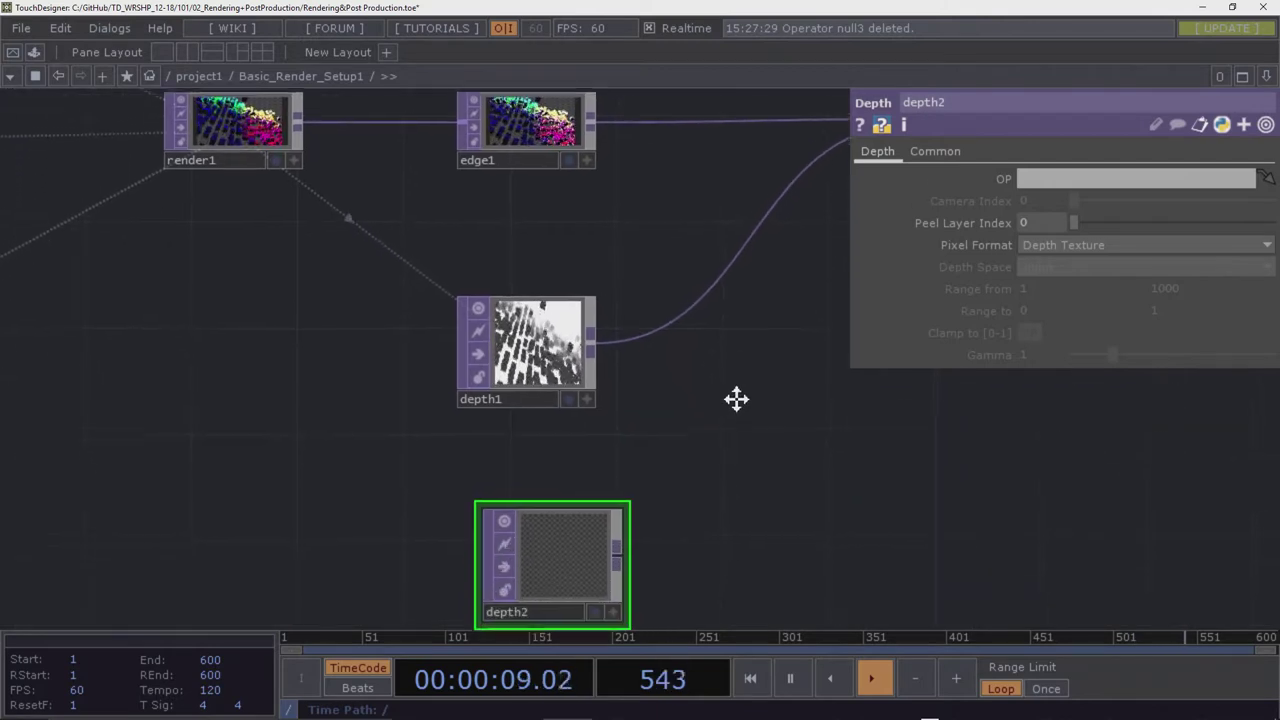
left_click_drag(591, 543, 564, 511)
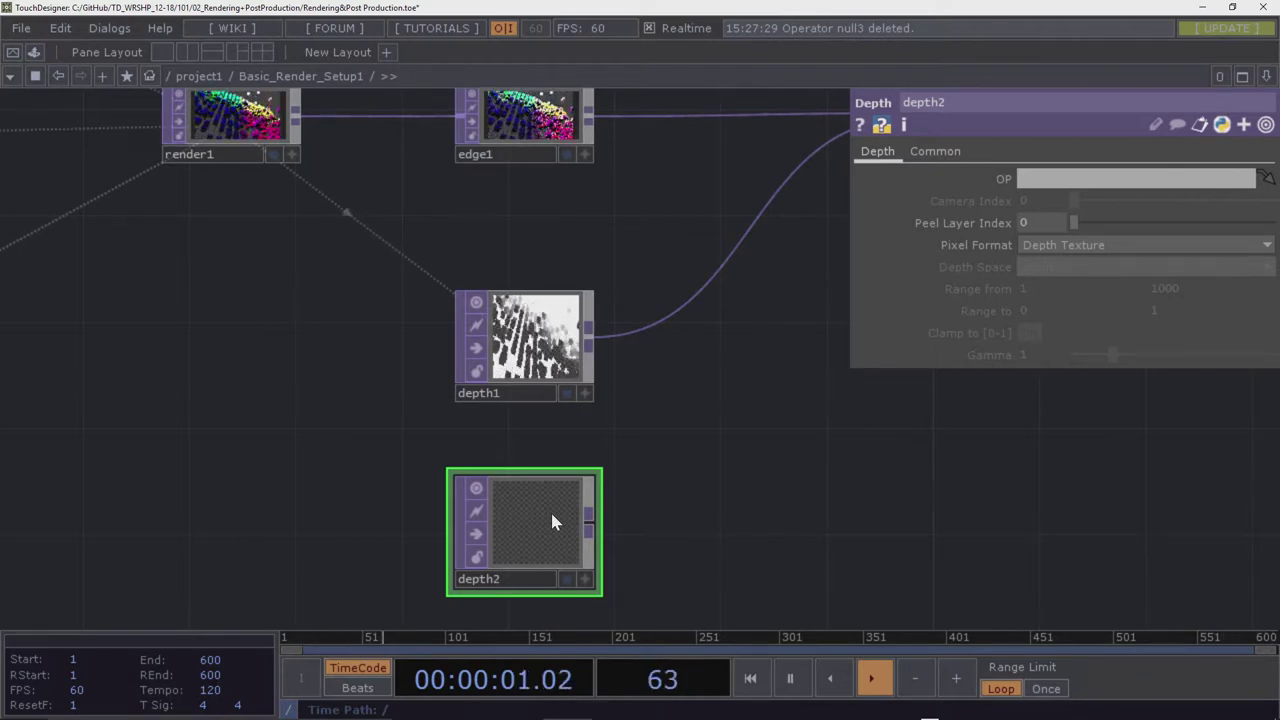
left_click_drag(548, 512, 336, 434)
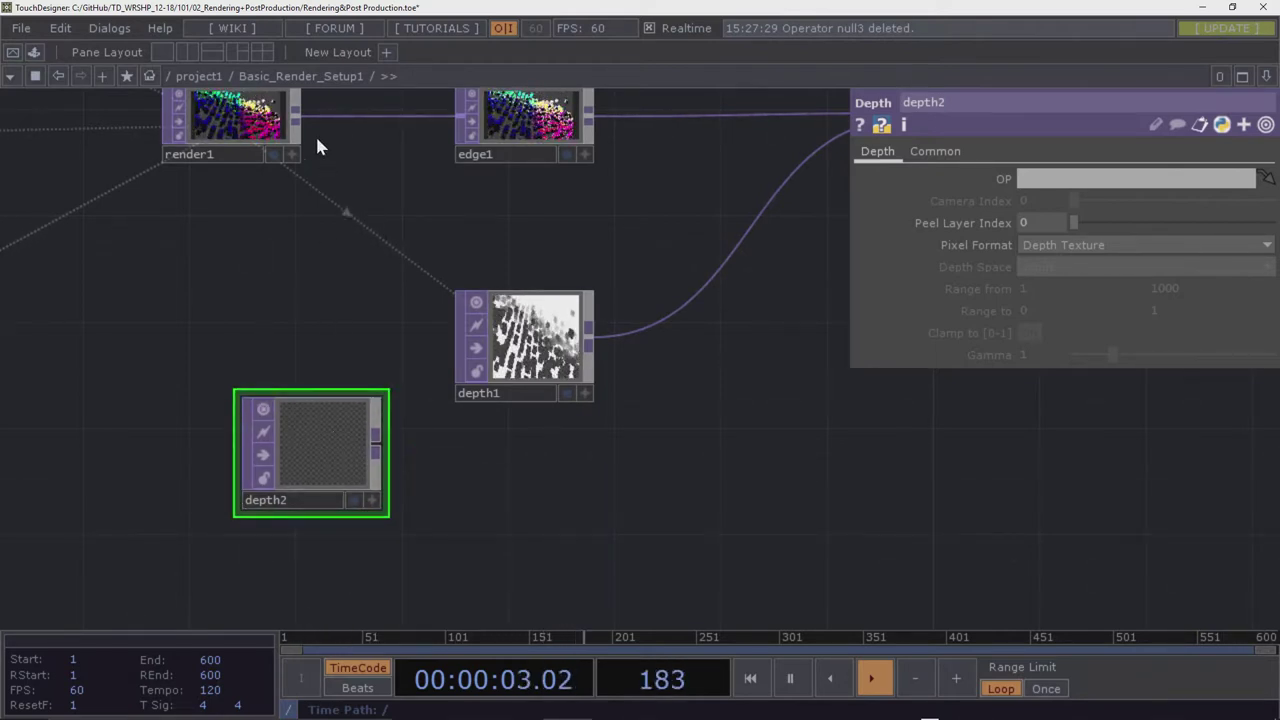
Try to wire render1 directly into depth2, and set depth2's OP parameter to render1
left_click(297, 115)
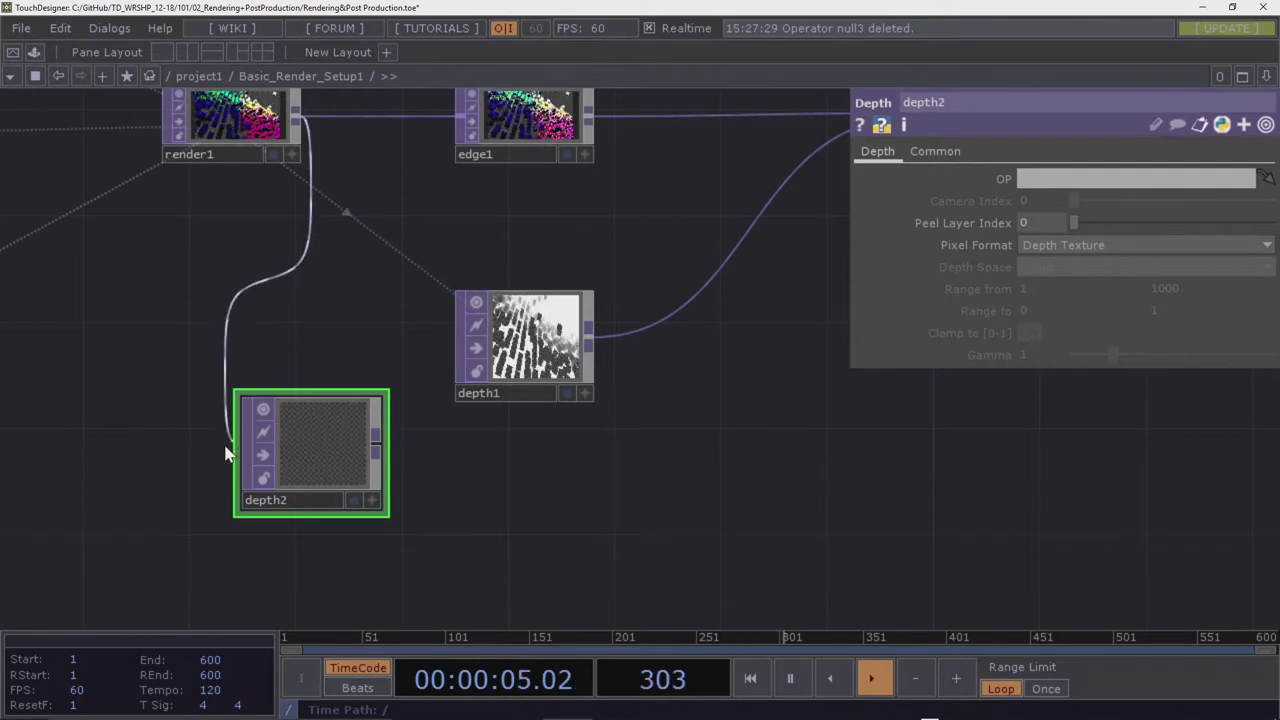
left_click(318, 459)
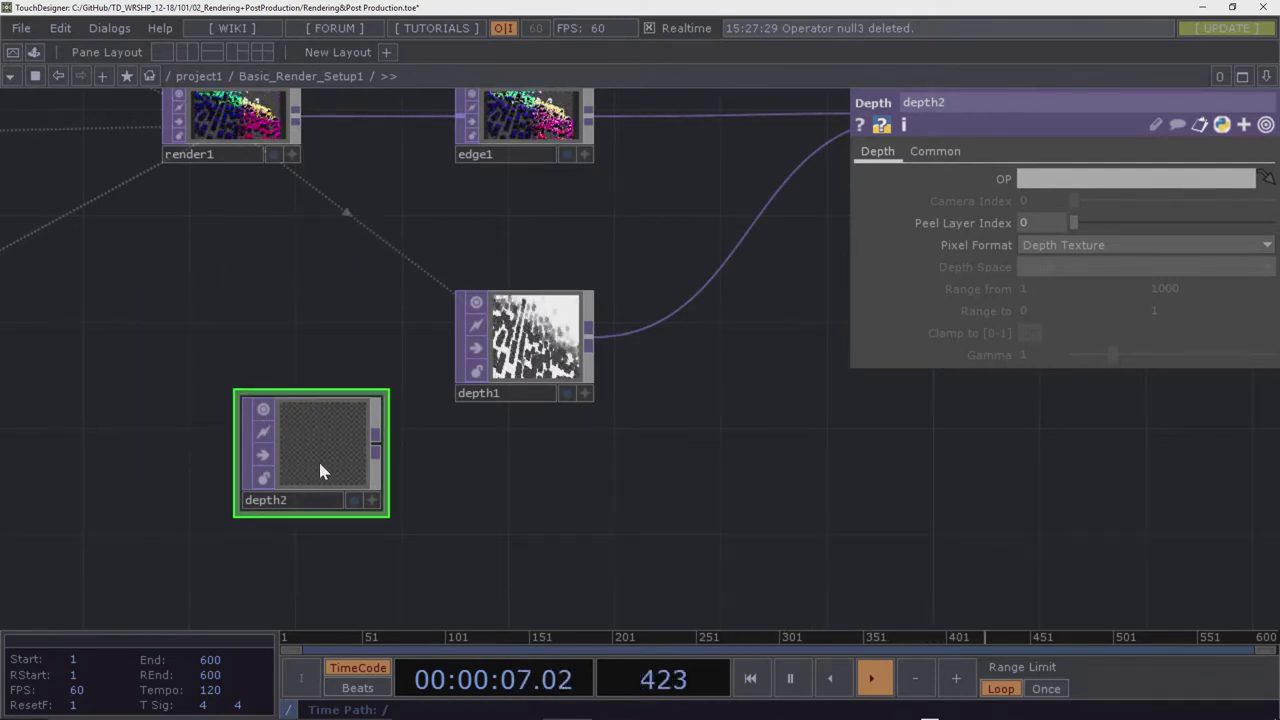
left_click(1042, 182)
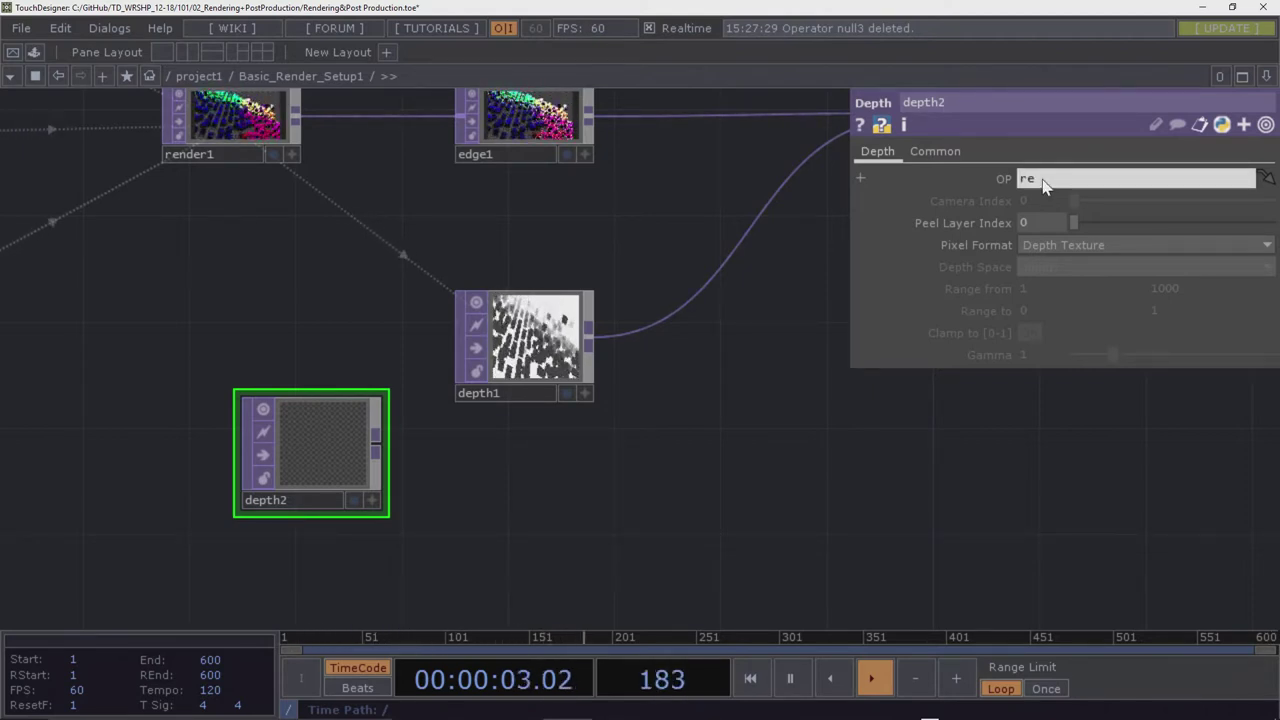
key("Return")
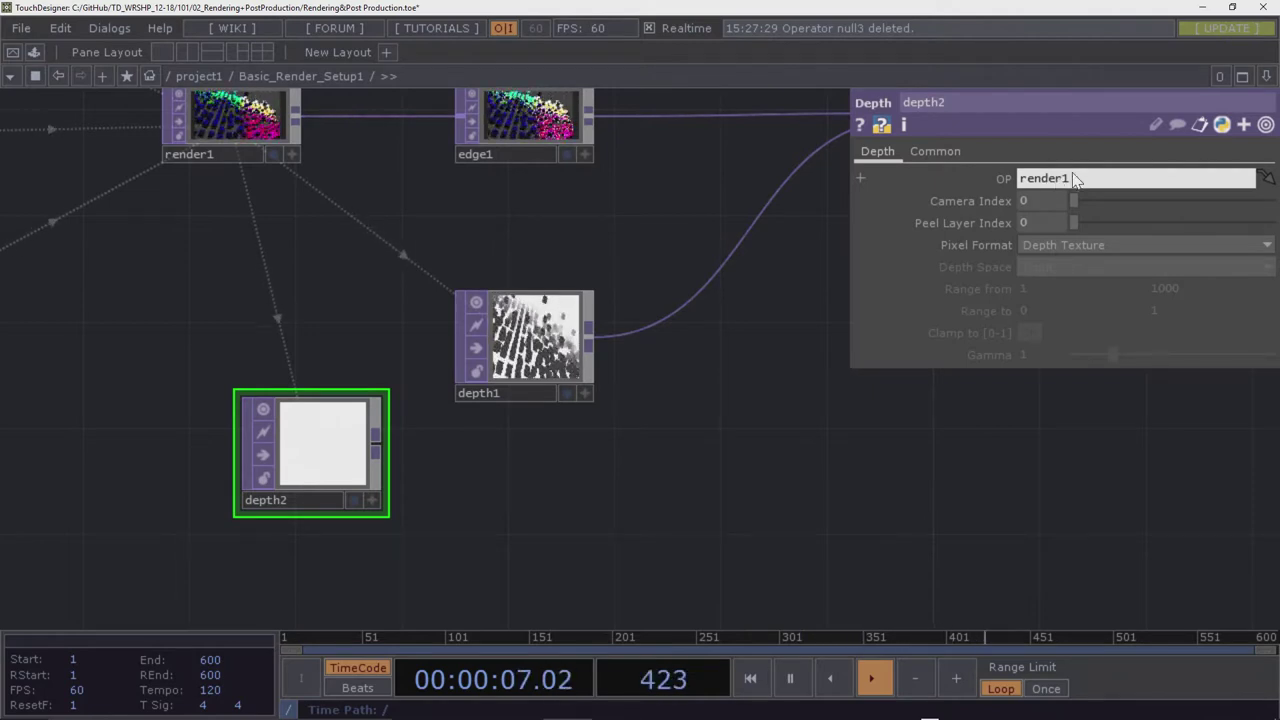
left_click(1073, 178)
key("BackSpace")
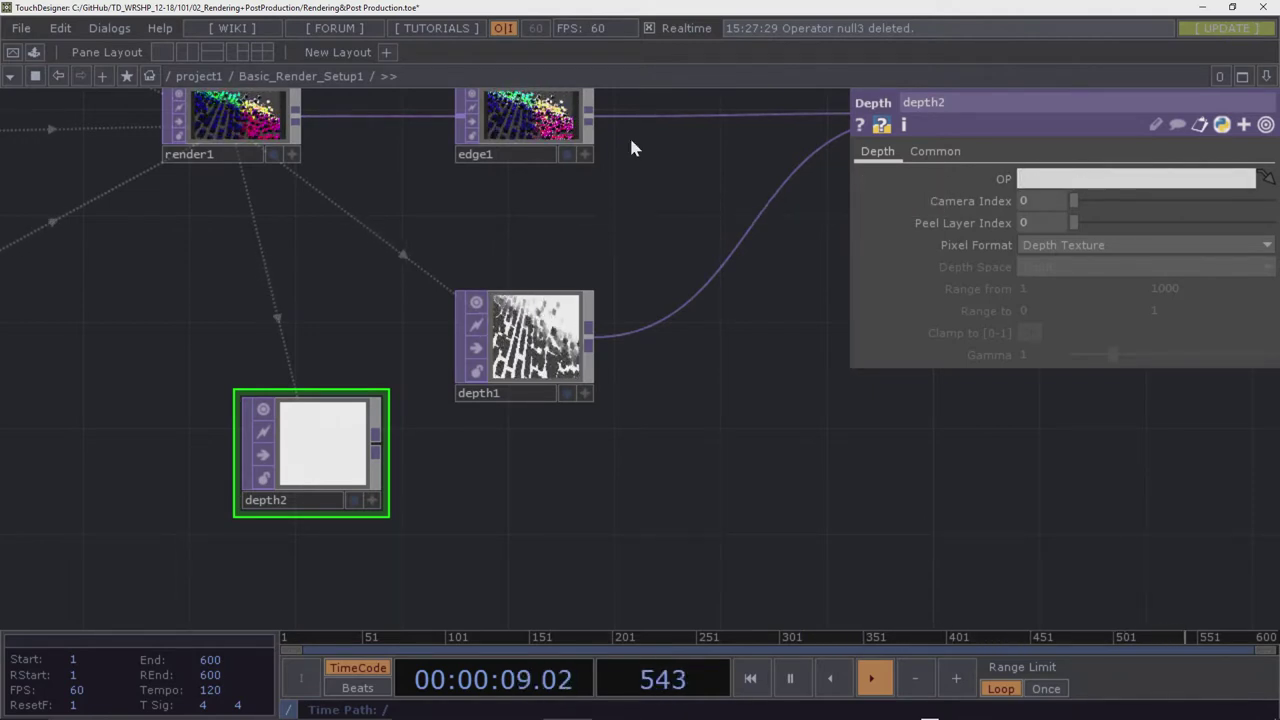
key("Return")
key("ctrl+z")
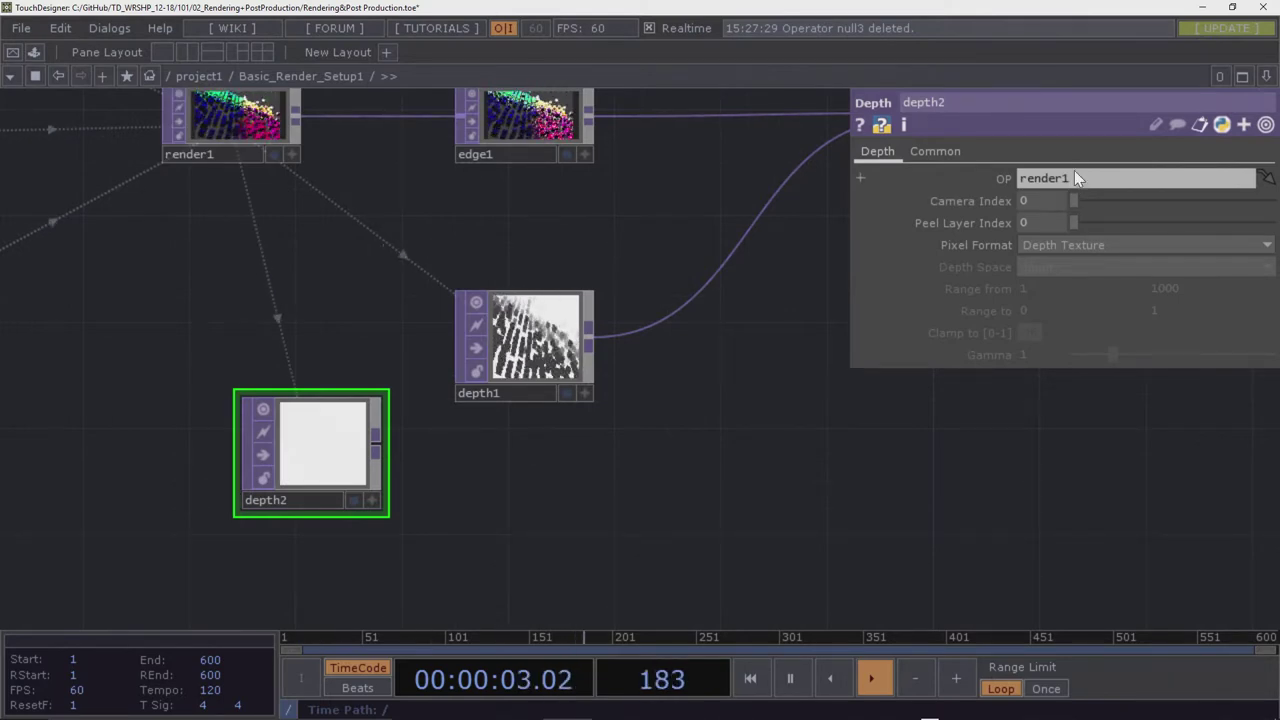
left_click(1085, 178)
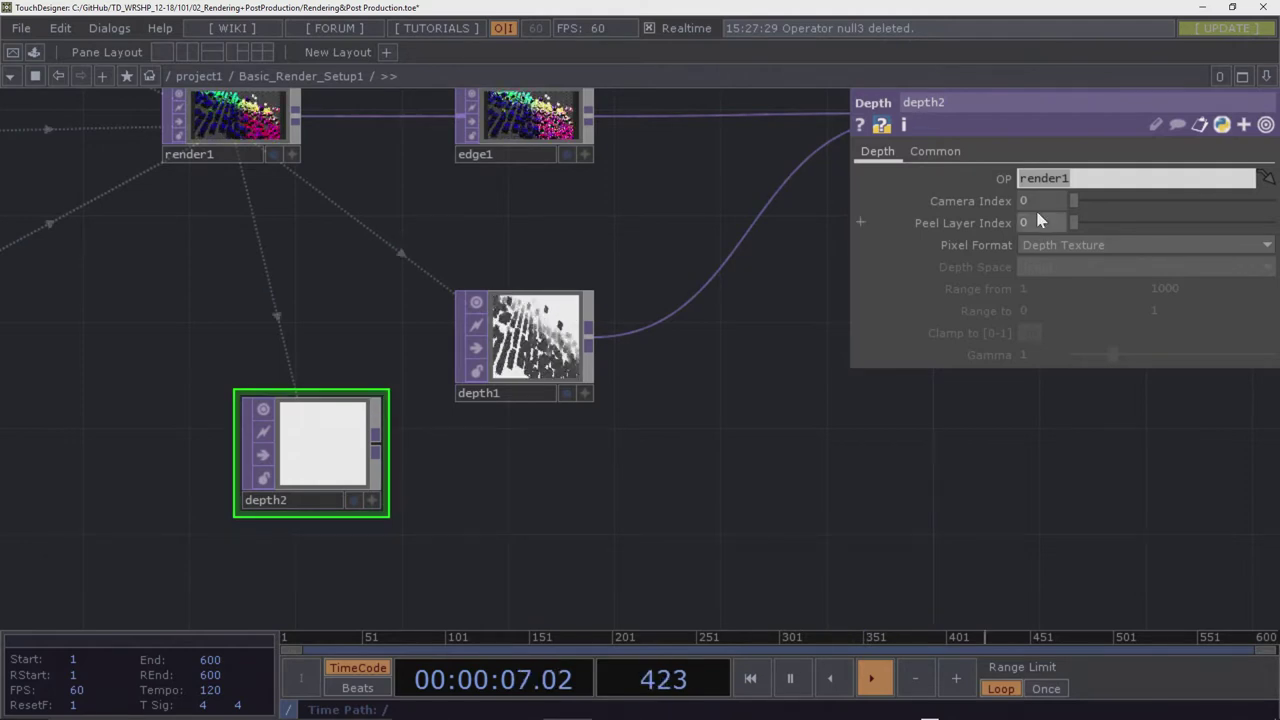
Set depth2's Pixel Format to 8-bit fixed (RGBA) and its Depth Space to Reranged from Camera Space
left_click(1050, 246)
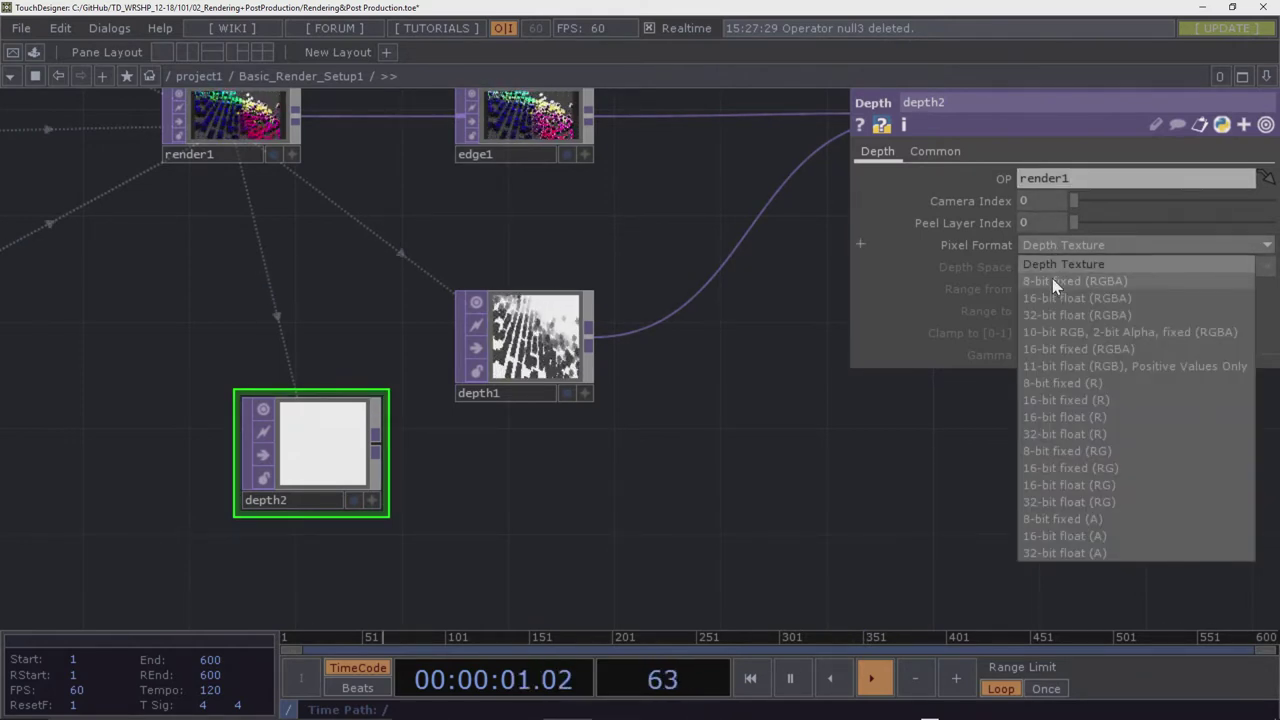
left_click(1052, 280)
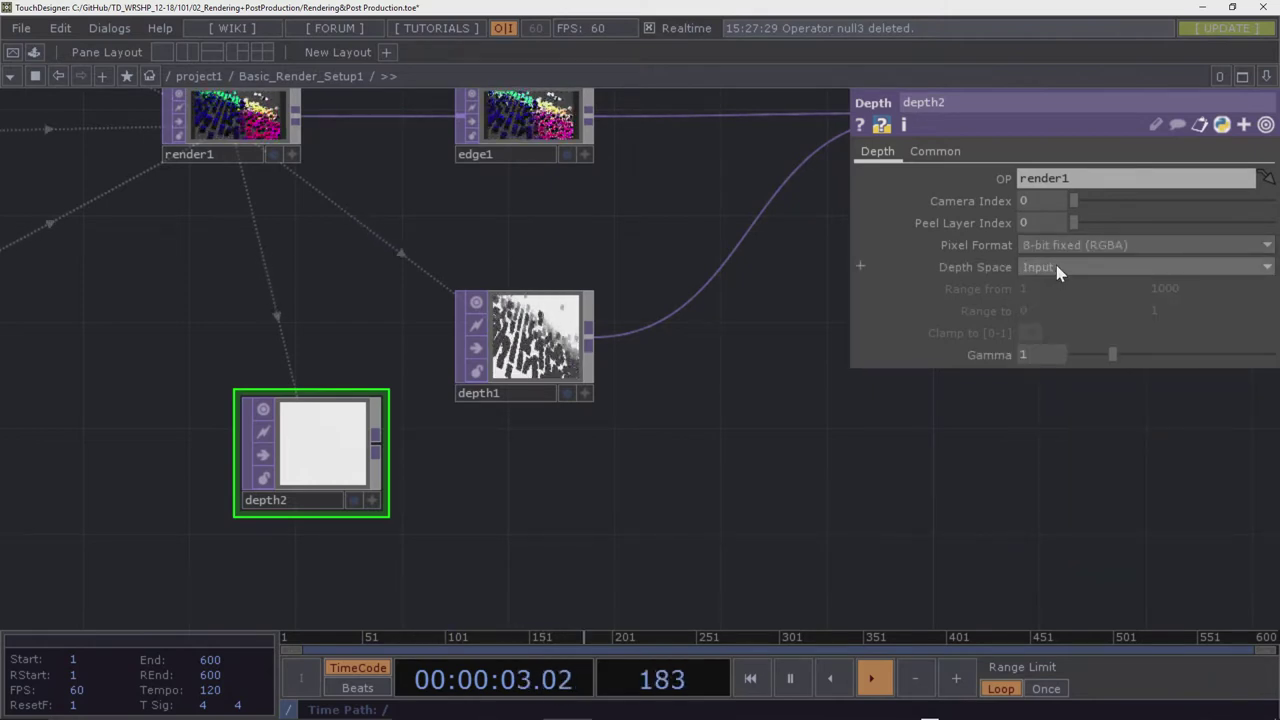
left_click(1056, 267)
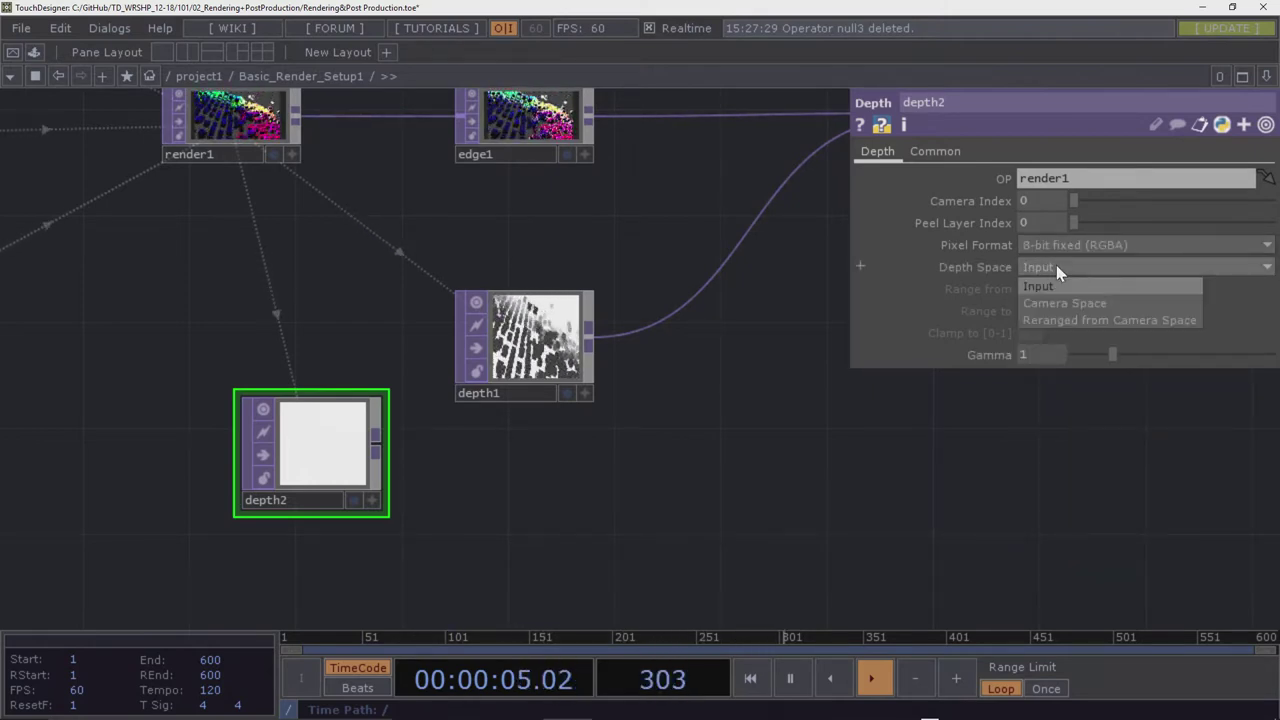
left_click(1062, 320)
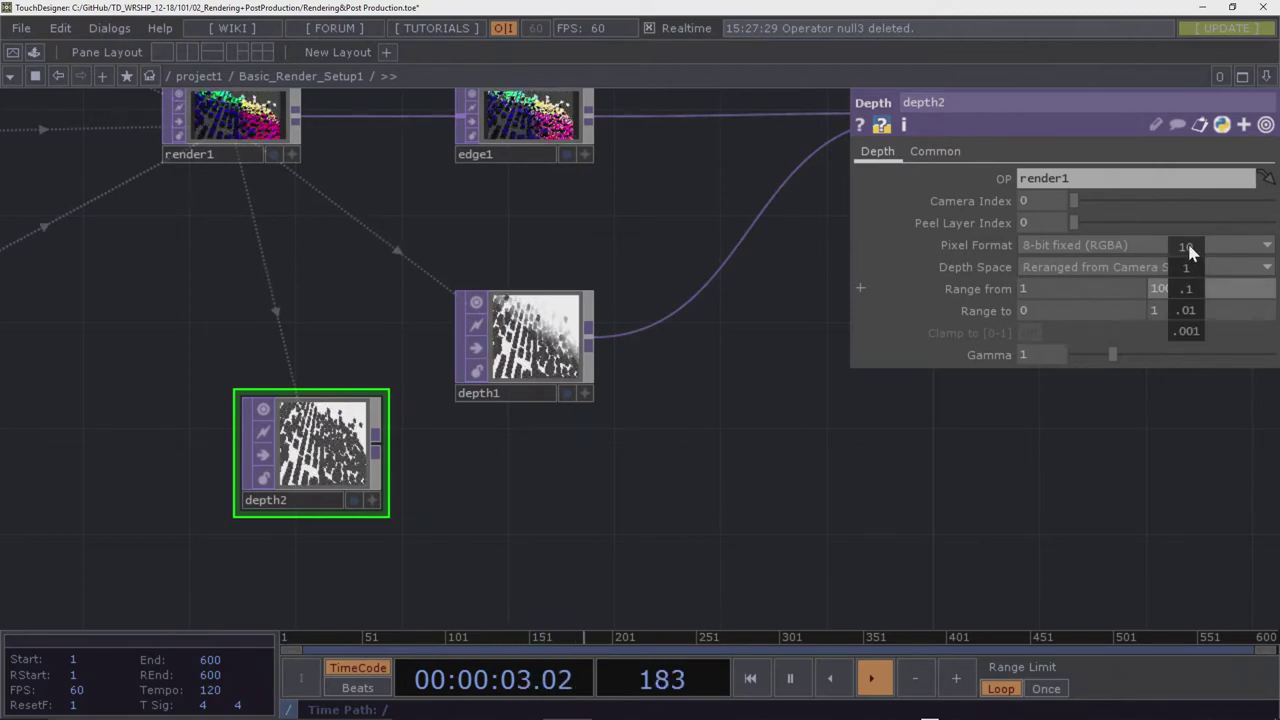
Lower the second Range from value of depth2 to 50, comparing its image with depth1
middle_click_drag(1188, 252, 1191, 264)
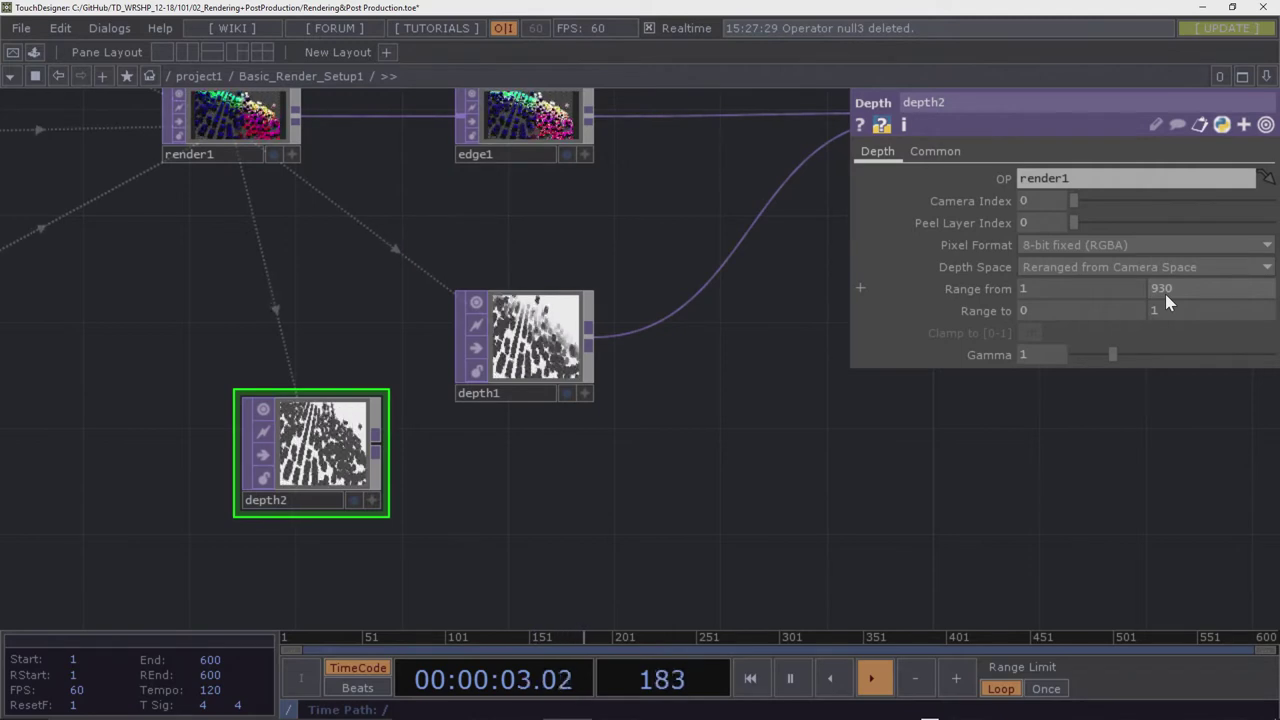
left_click(1160, 287)
type("40")
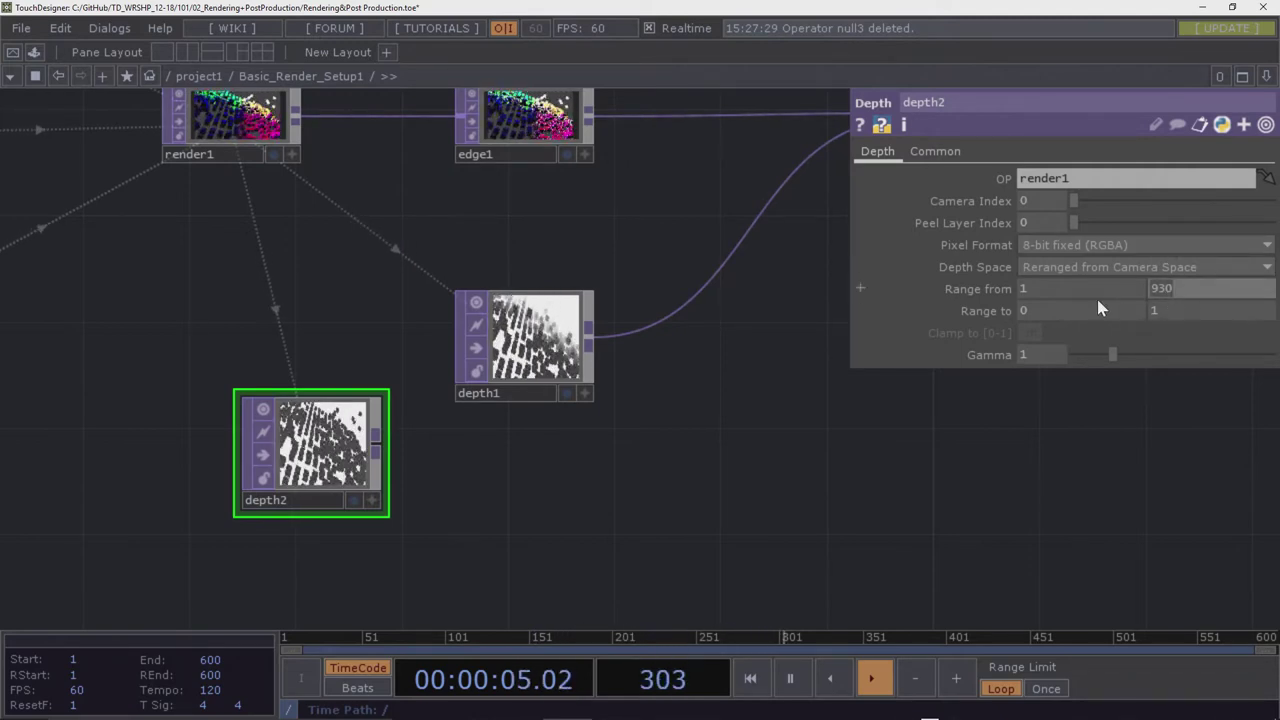
key("Return")
type("00")
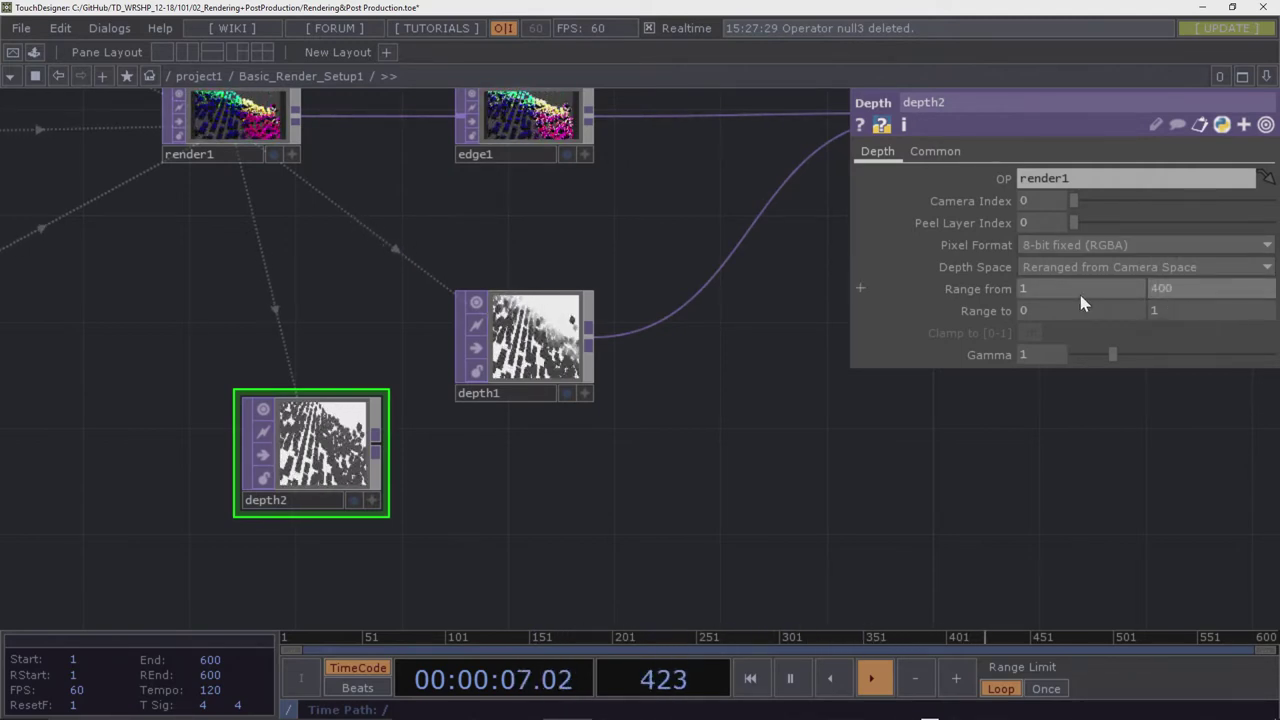
middle_click_drag(1200, 292, 1198, 265)
scroll(1202, 290, "down", 3)
left_click_drag(771, 453, 557, 446)
scroll(449, 391, "up", 5)
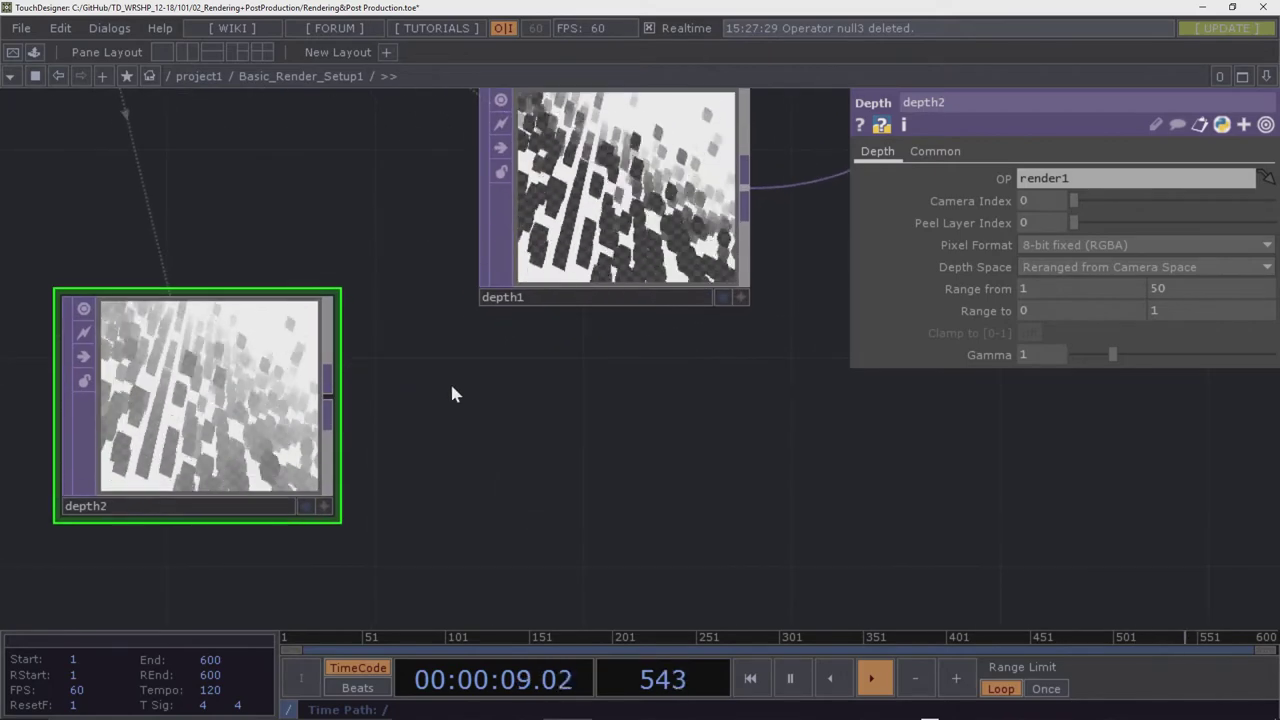
Raise the first Range from value of depth2 to 26 and place the node directly beside depth1
middle_click_drag(1037, 286, 1034, 258)
scroll(527, 433, "down", 1)
scroll(527, 433, "down", 2)
left_click_drag(617, 466, 363, 449)
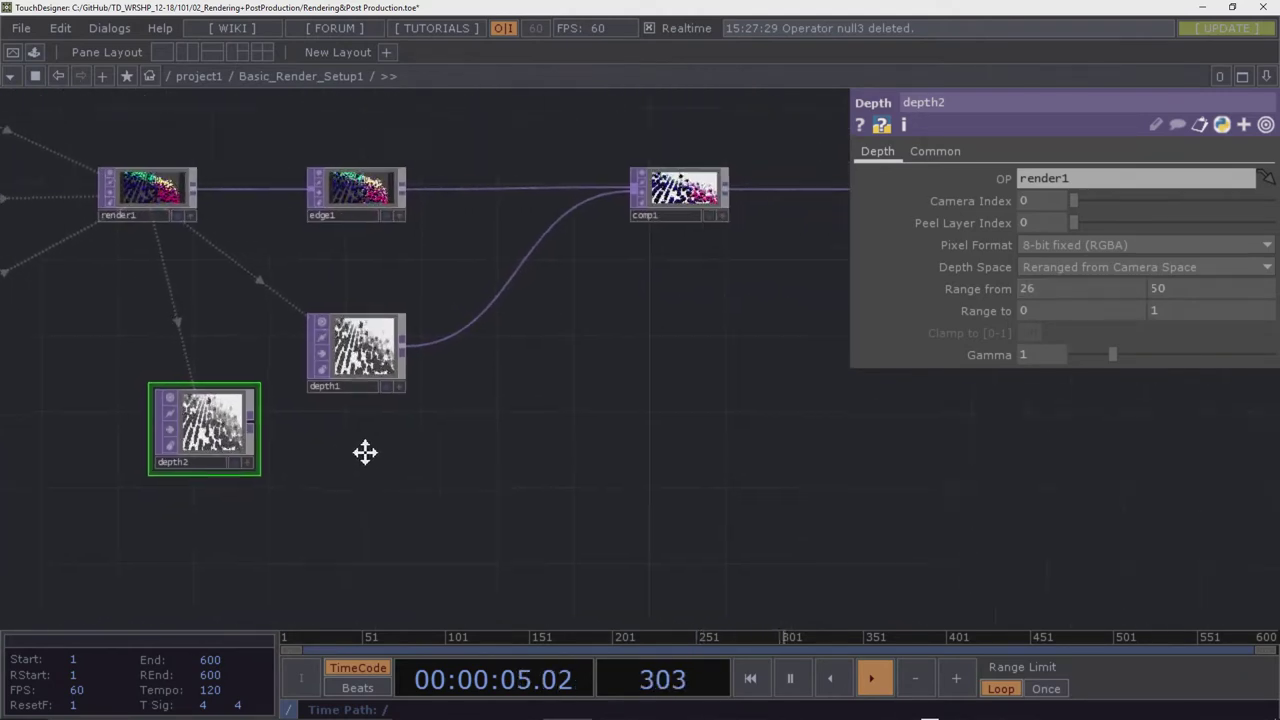
left_click_drag(113, 385, 153, 311)
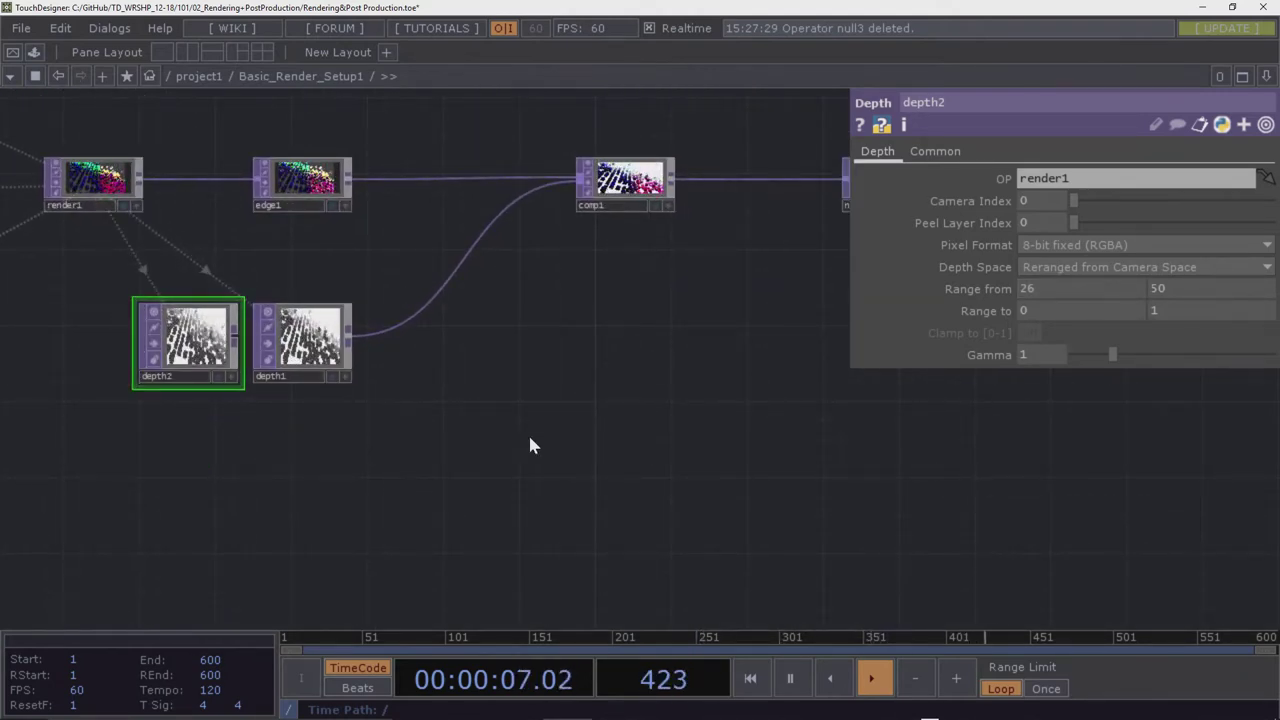
Insert a Luma Blur TOP between comp1 and null1 and connect depth1 as its second input
left_click_drag(528, 443, 200, 451)
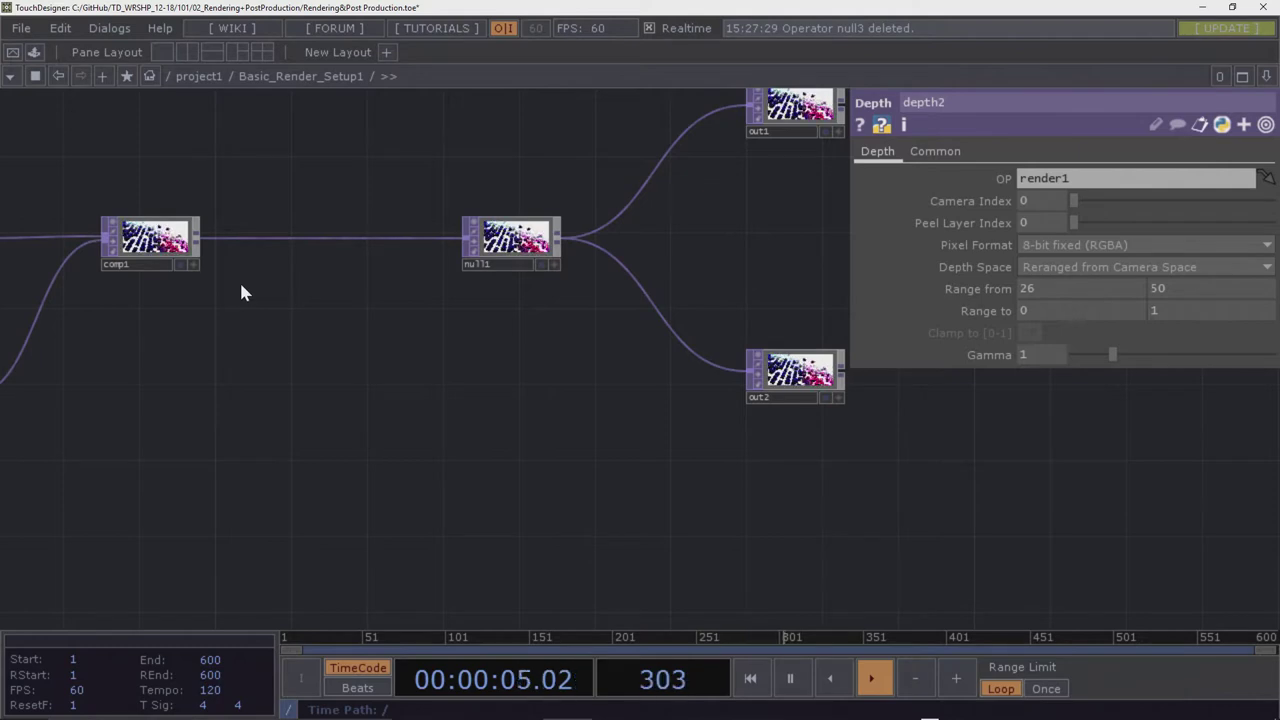
right_click(341, 246)
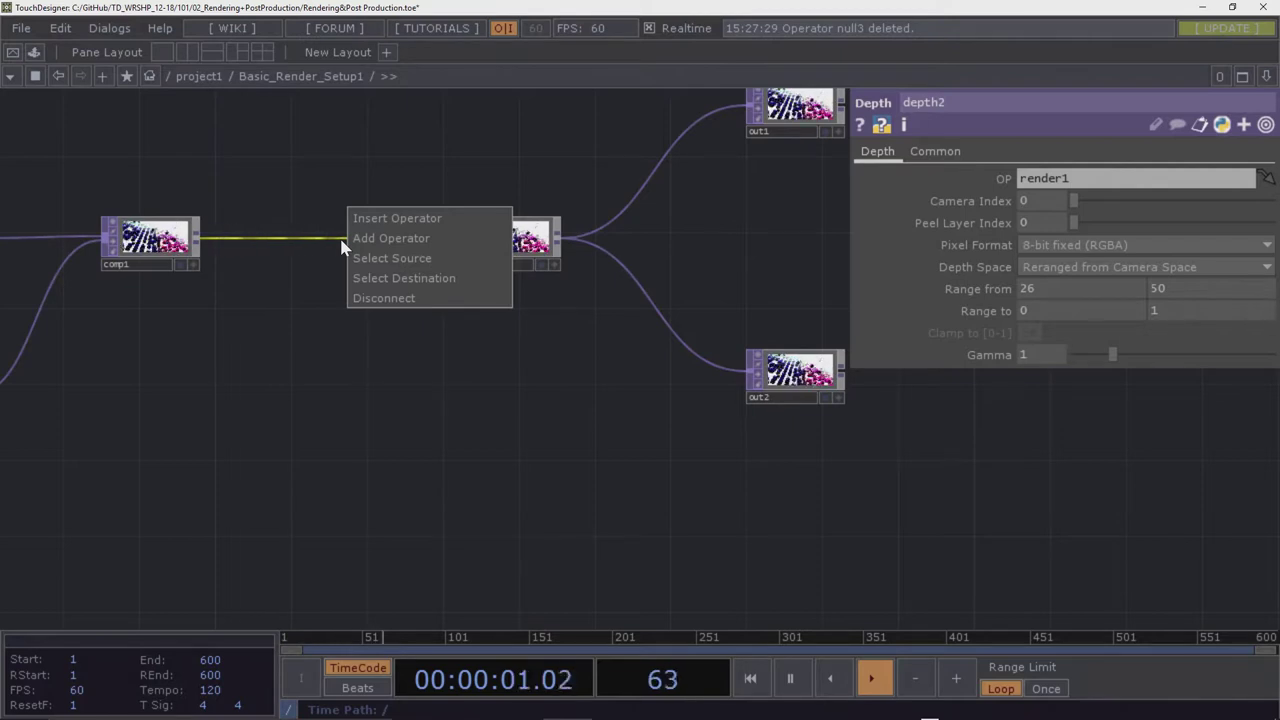
left_click(372, 220)
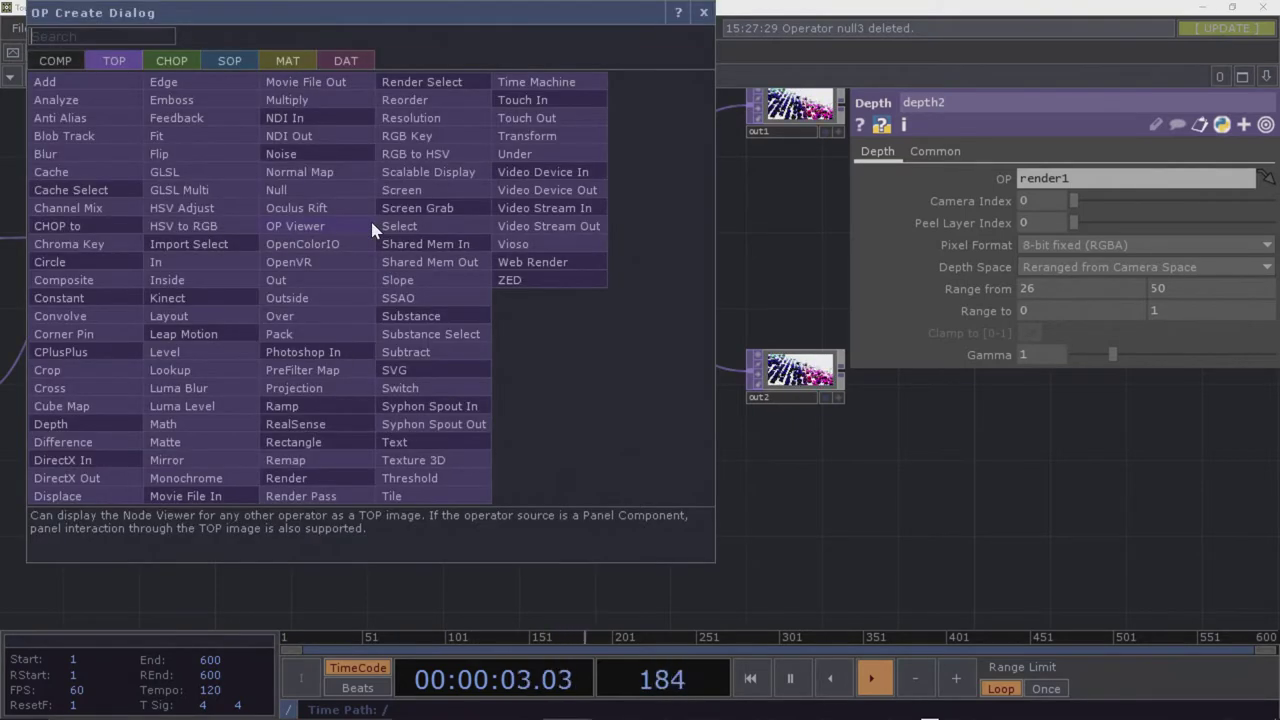
left_click(181, 396)
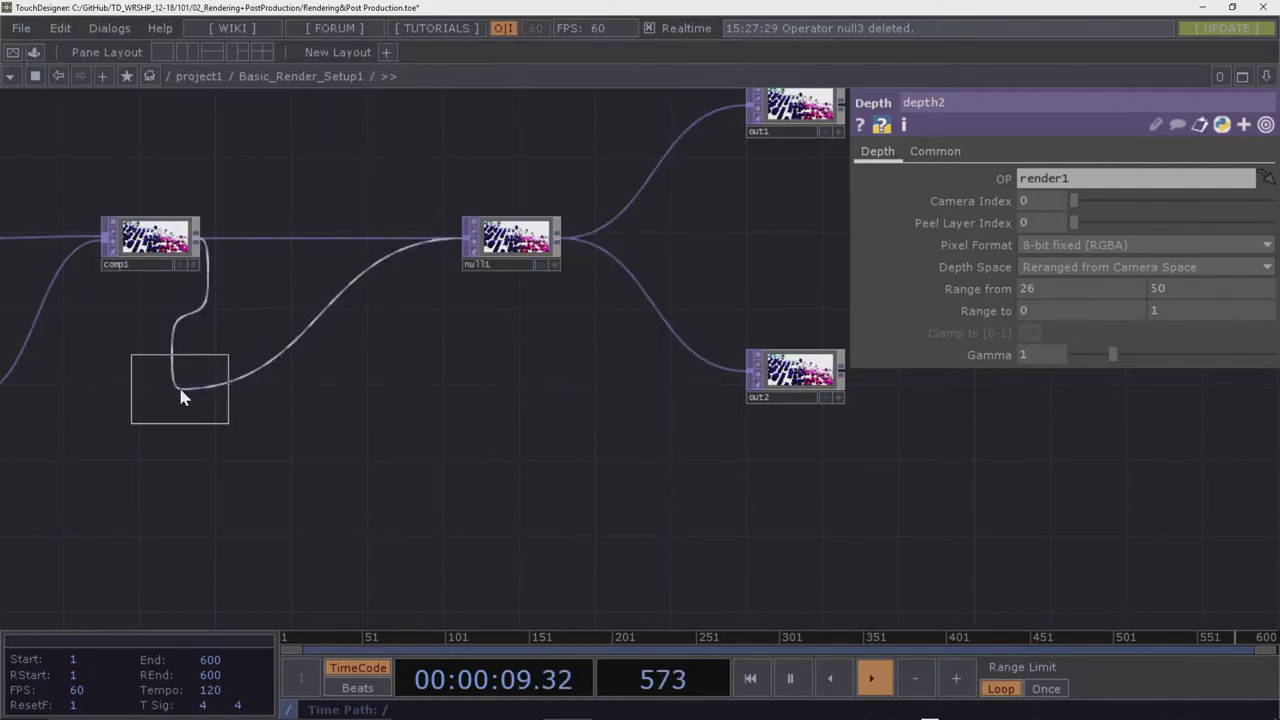
left_click(335, 245)
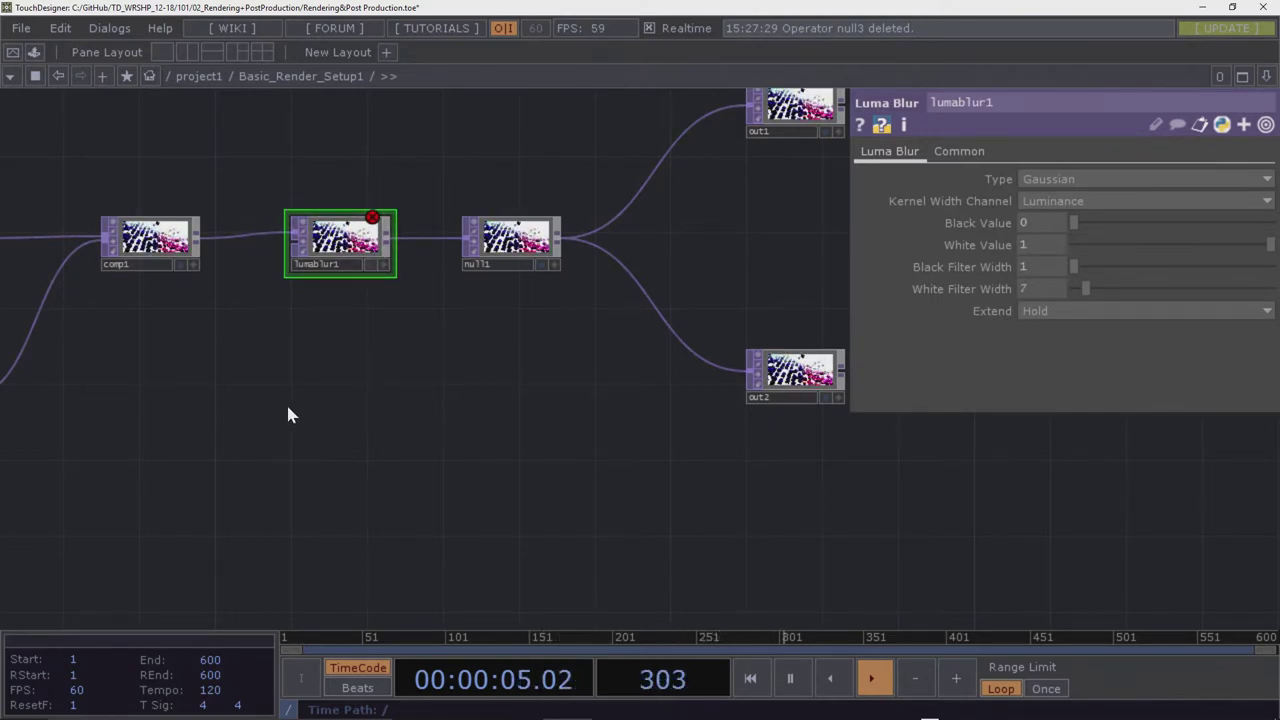
left_click_drag(288, 415, 423, 449)
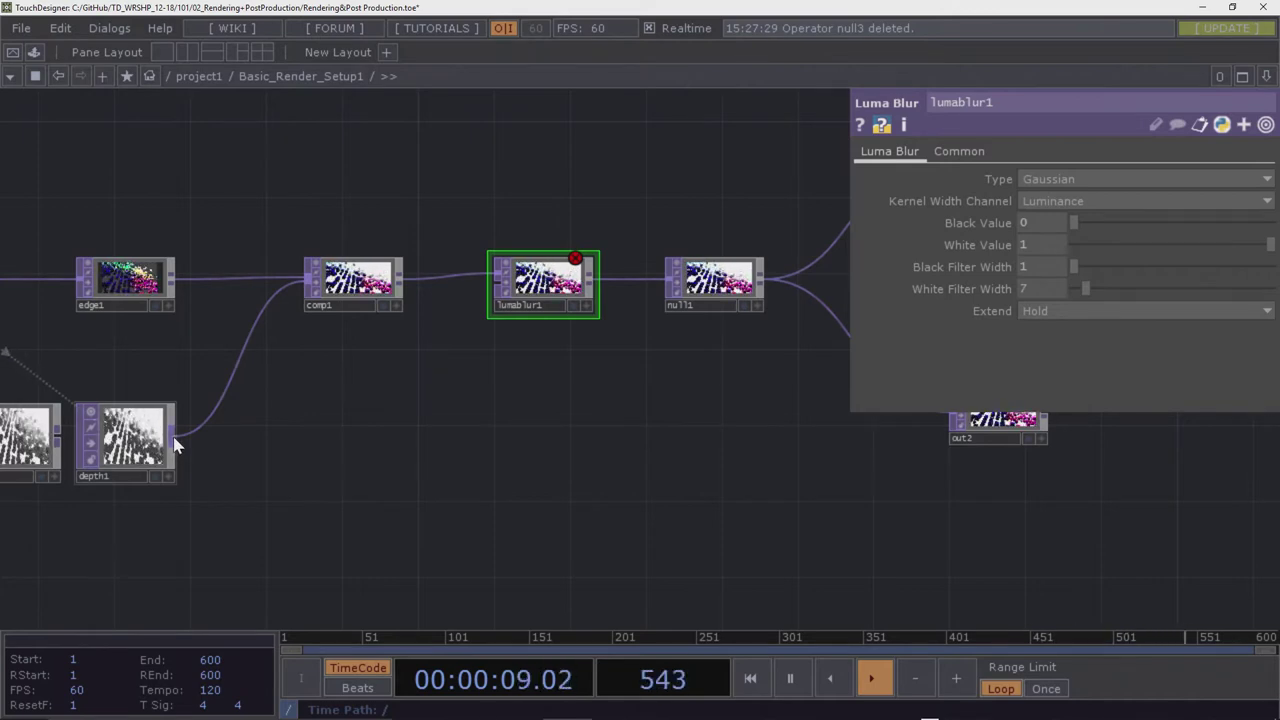
left_click_drag(174, 442, 476, 298)
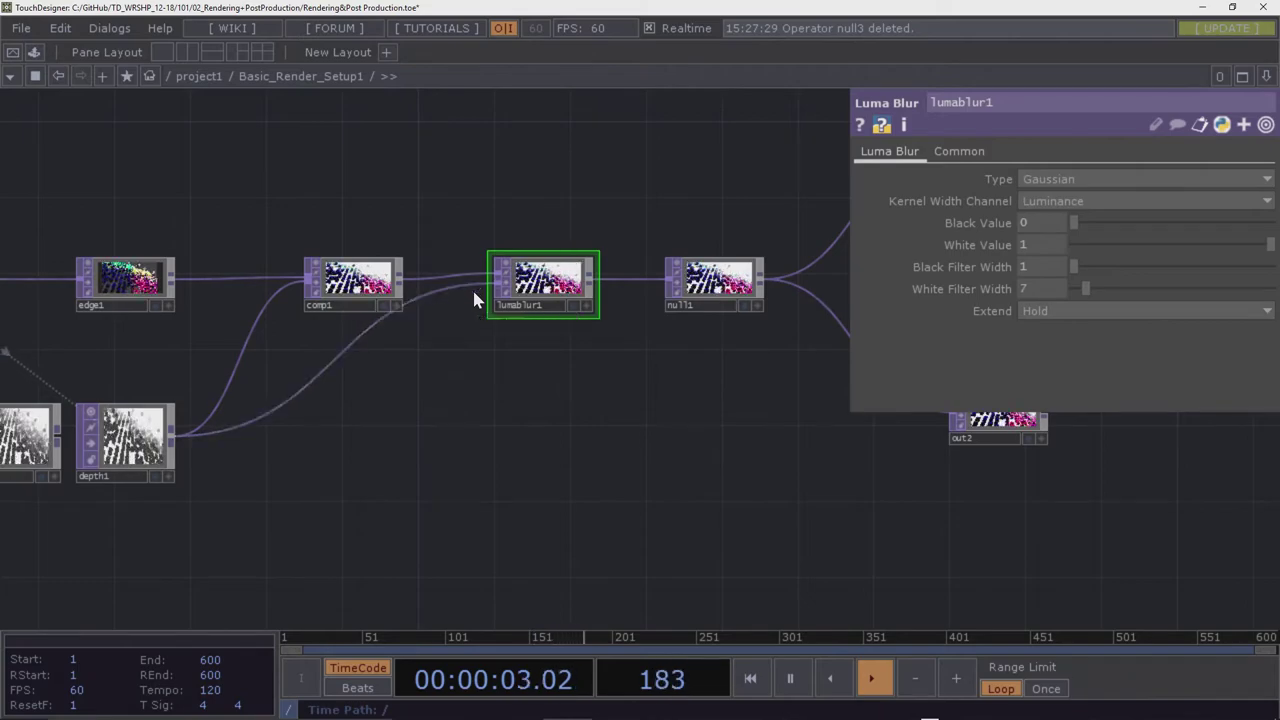
Examine lumablur1's image up close, checking how the depth-driven blur affects near and distant boxes
key("shift+h")
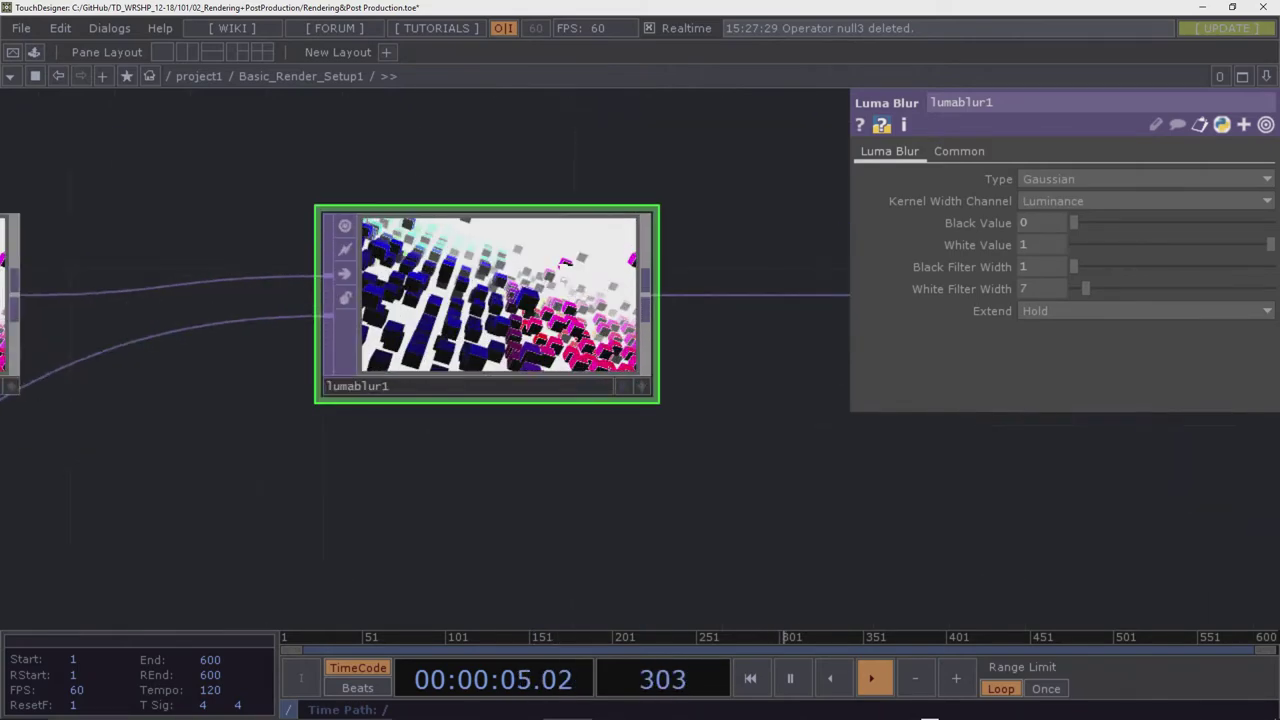
scroll(565, 293, "up", 5)
scroll(565, 293, "down", 4)
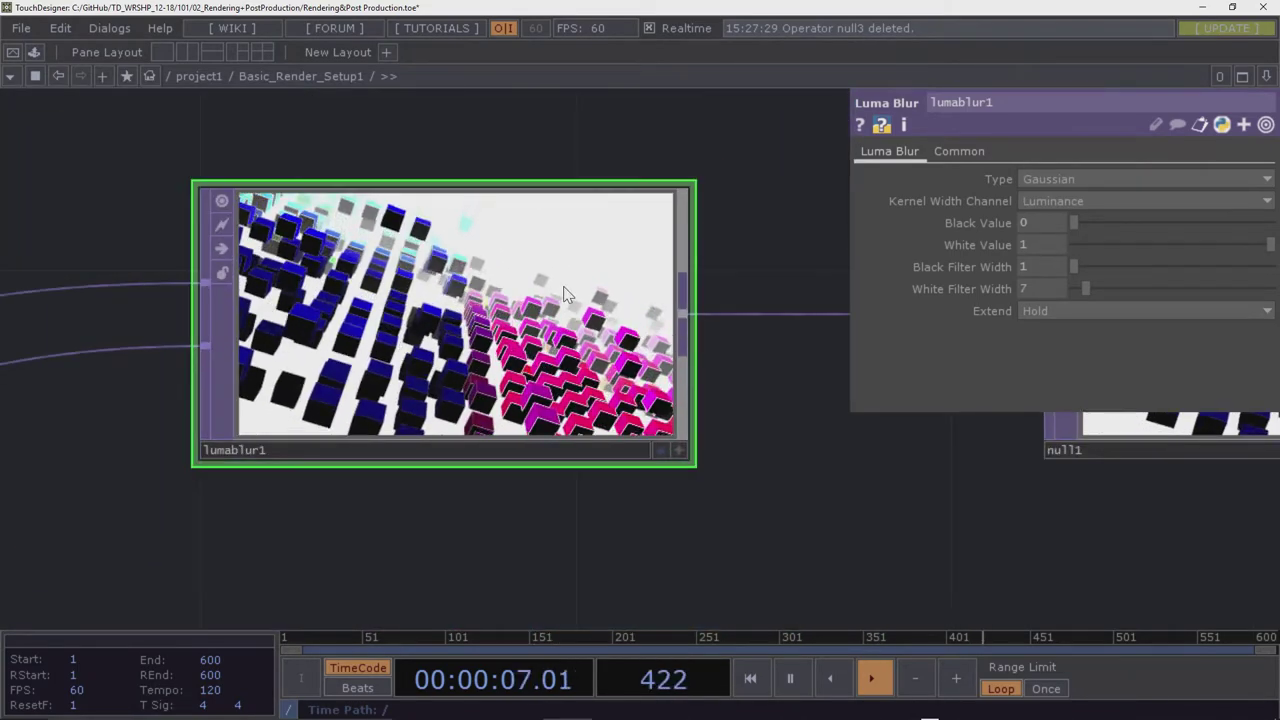
scroll(565, 293, "up", 4)
scroll(567, 293, "down", 3)
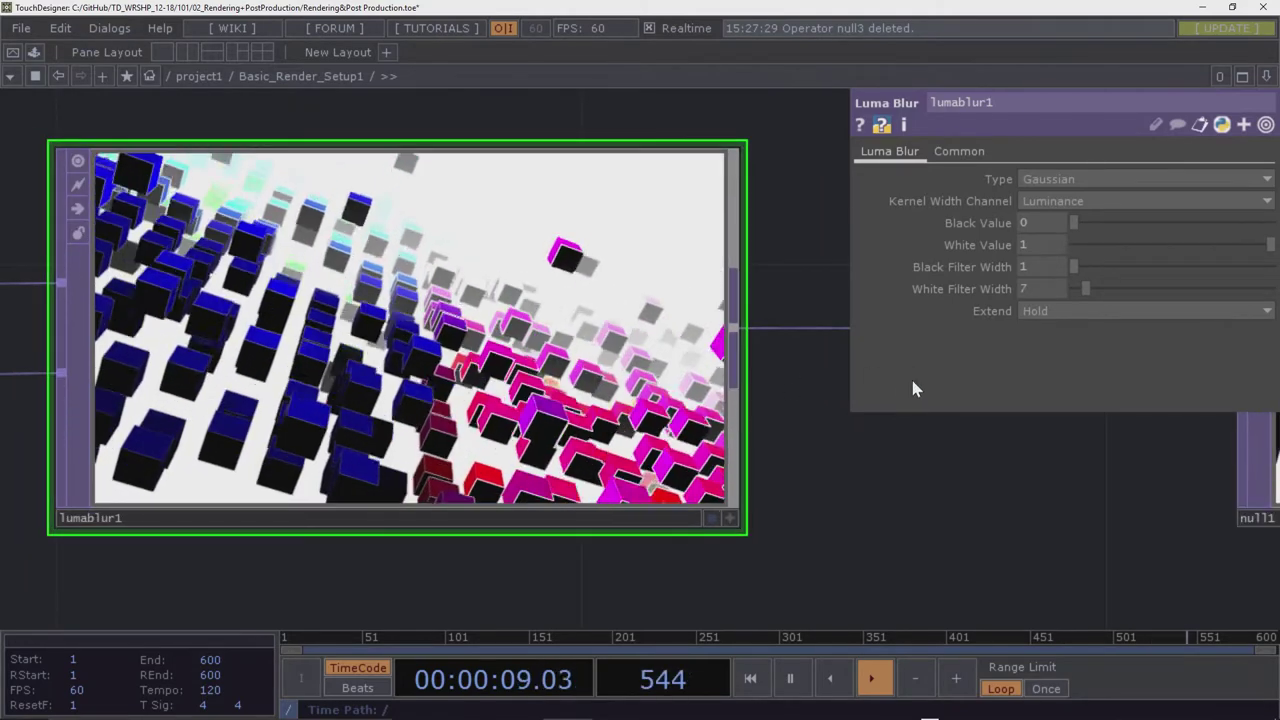
left_click_drag(810, 376, 838, 418)
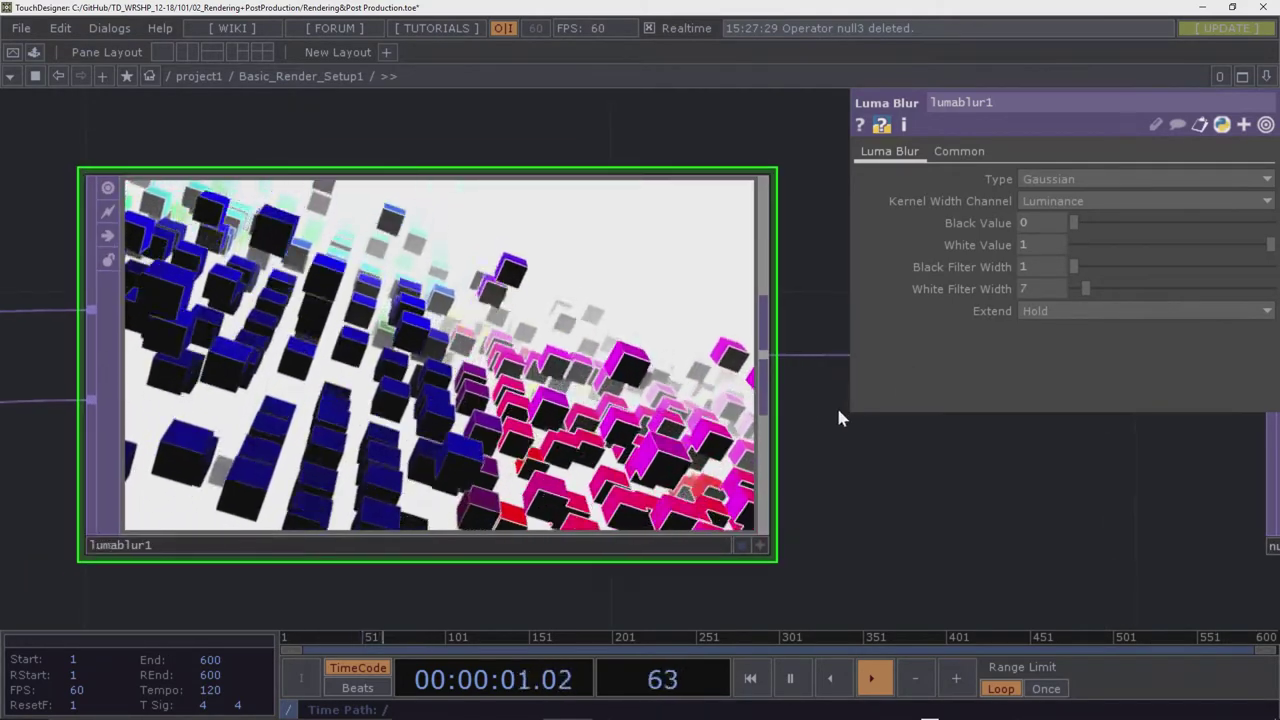
scroll(838, 418, "down", 3)
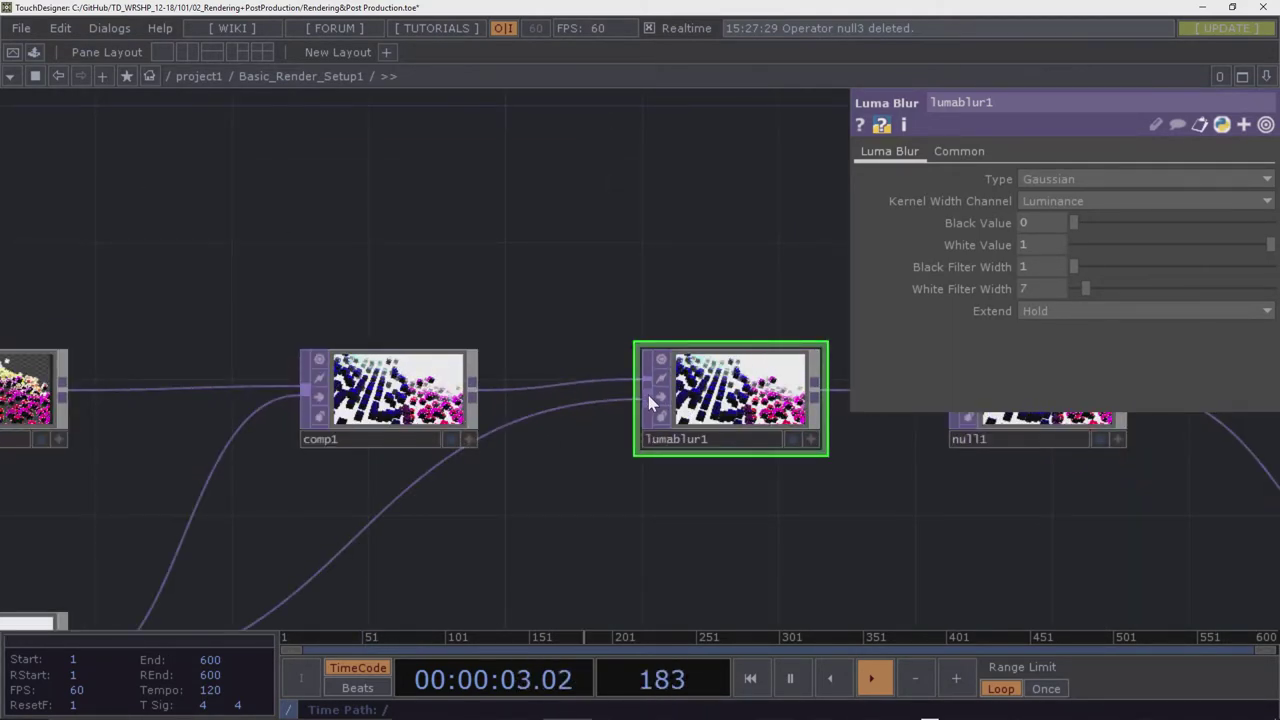
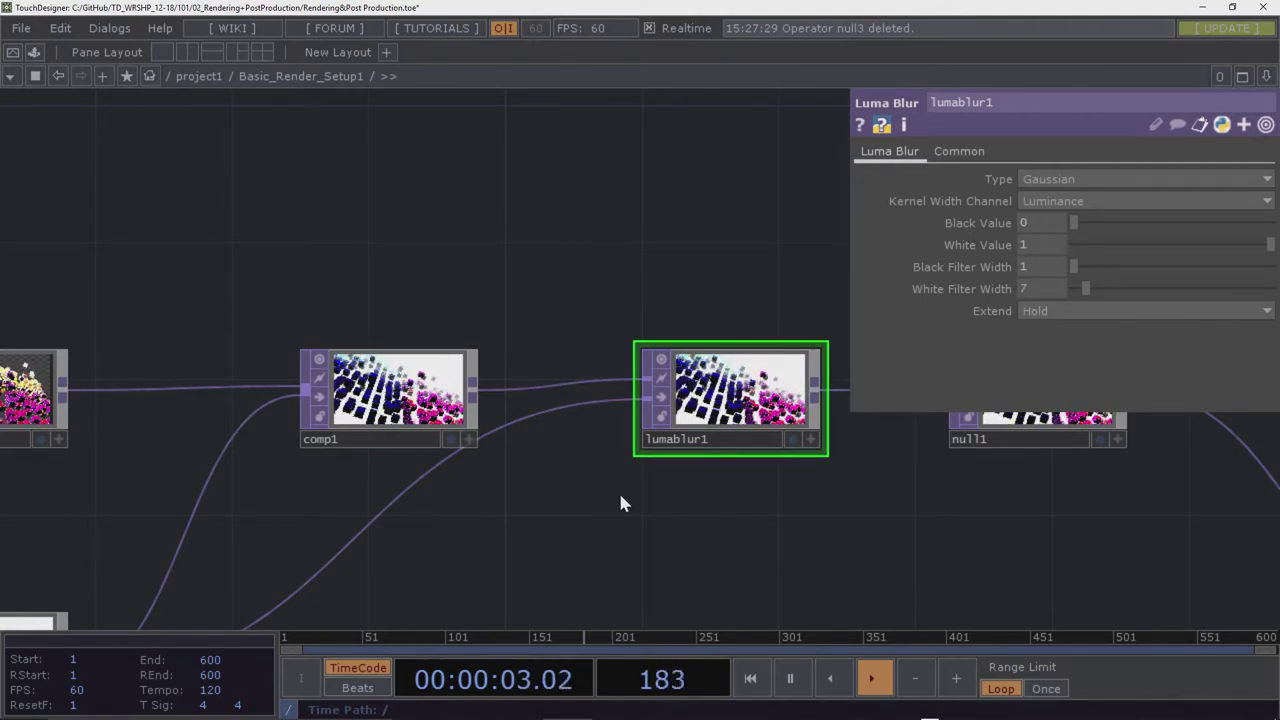
left_click_drag(620, 503, 577, 571)
scroll(447, 428, "up", 3)
scroll(450, 435, "down", 5)
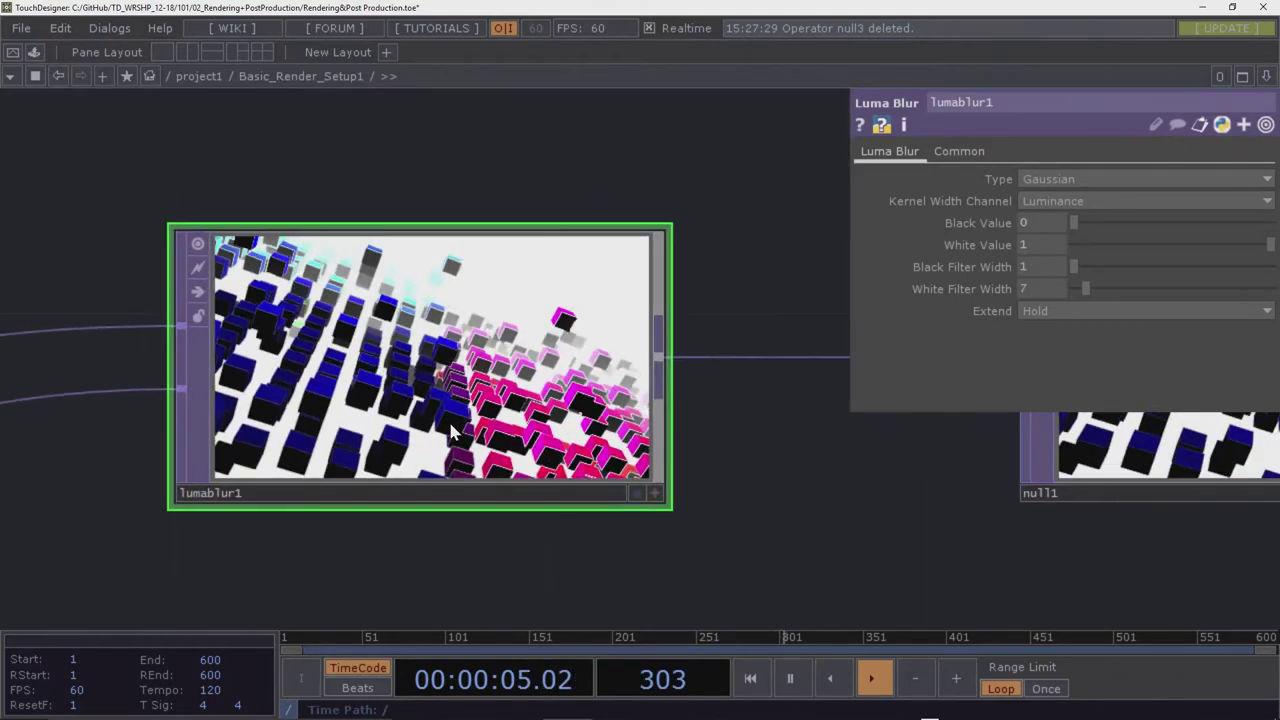
Examine lumablur1's image against the depth1 image that drives it, following the connection between the two nodes
left_click_drag(760, 463, 763, 483)
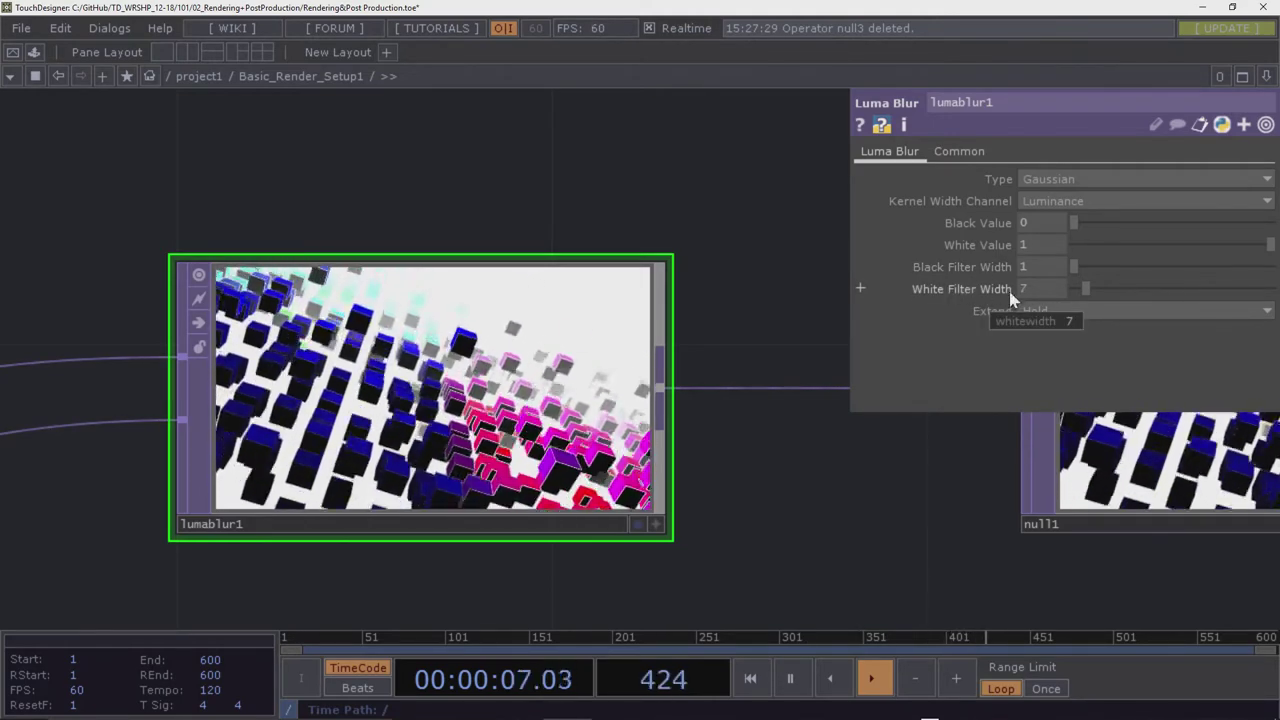
scroll(886, 484, "down", 5)
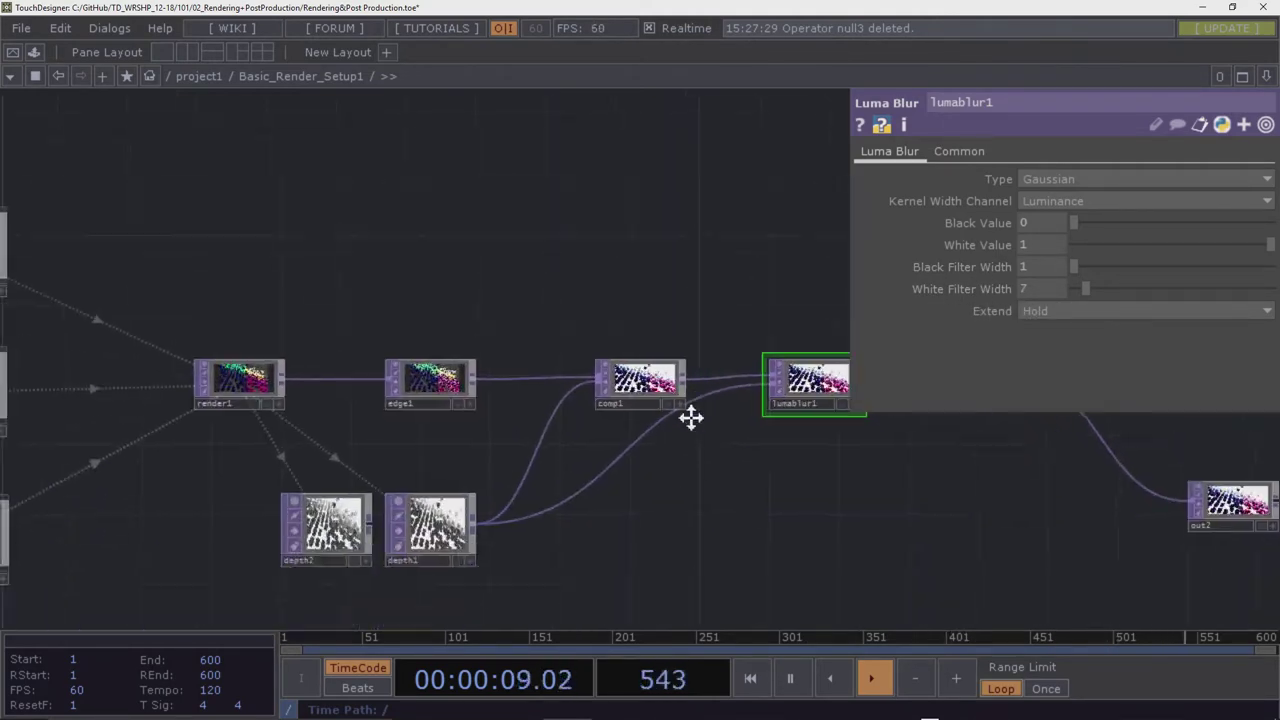
scroll(440, 480, "up", 8)
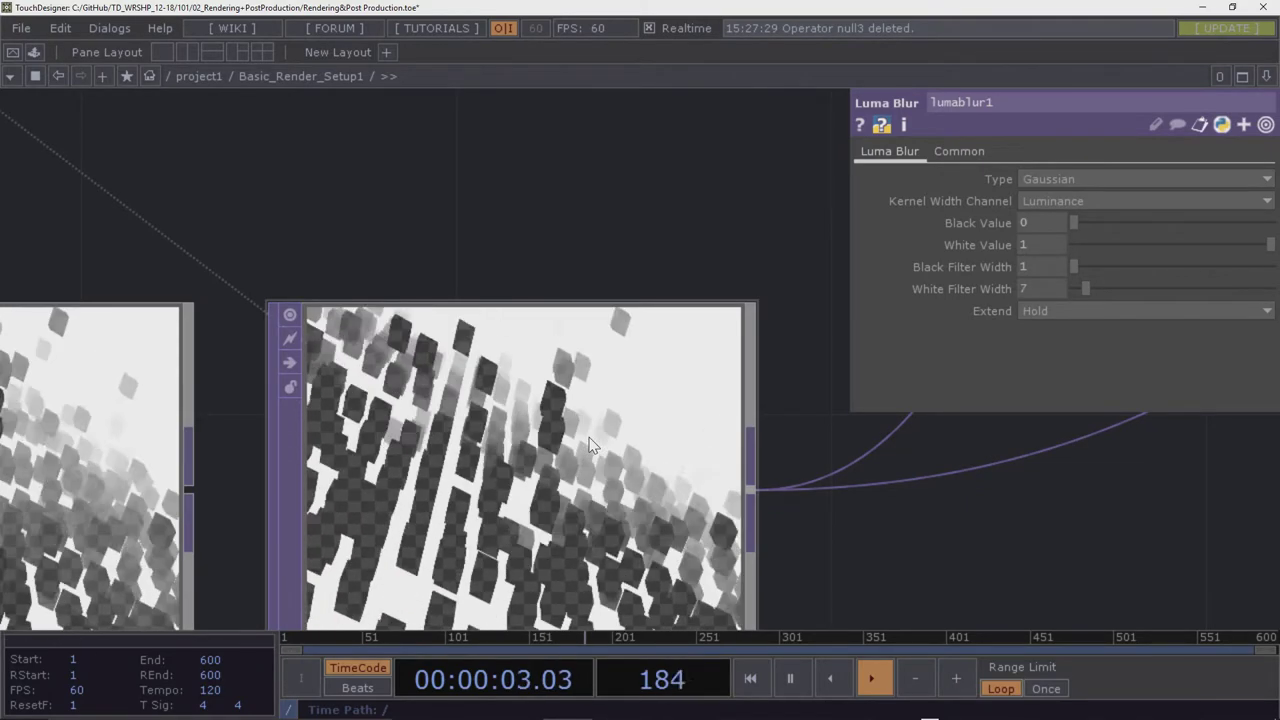
scroll(503, 321, "down", 2)
scroll(492, 329, "down", 5)
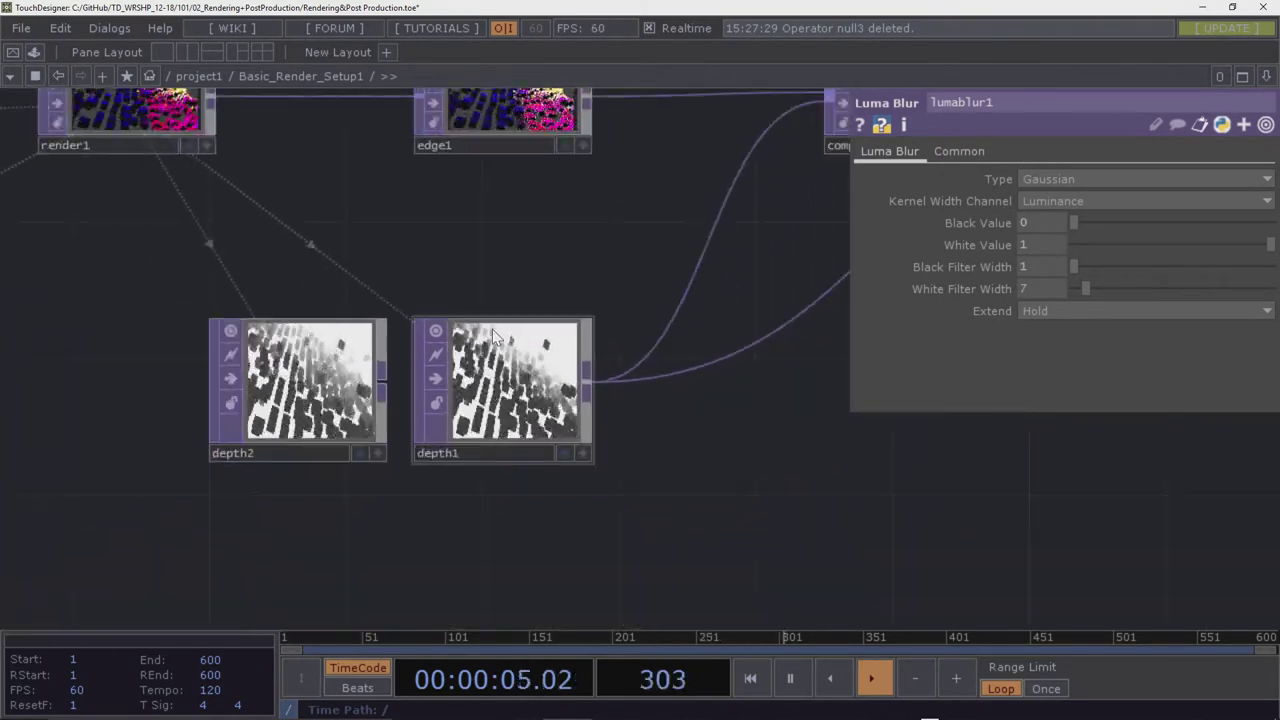
scroll(492, 329, "up", 6)
scroll(492, 329, "down", 3)
left_click_drag(808, 455, 474, 355)
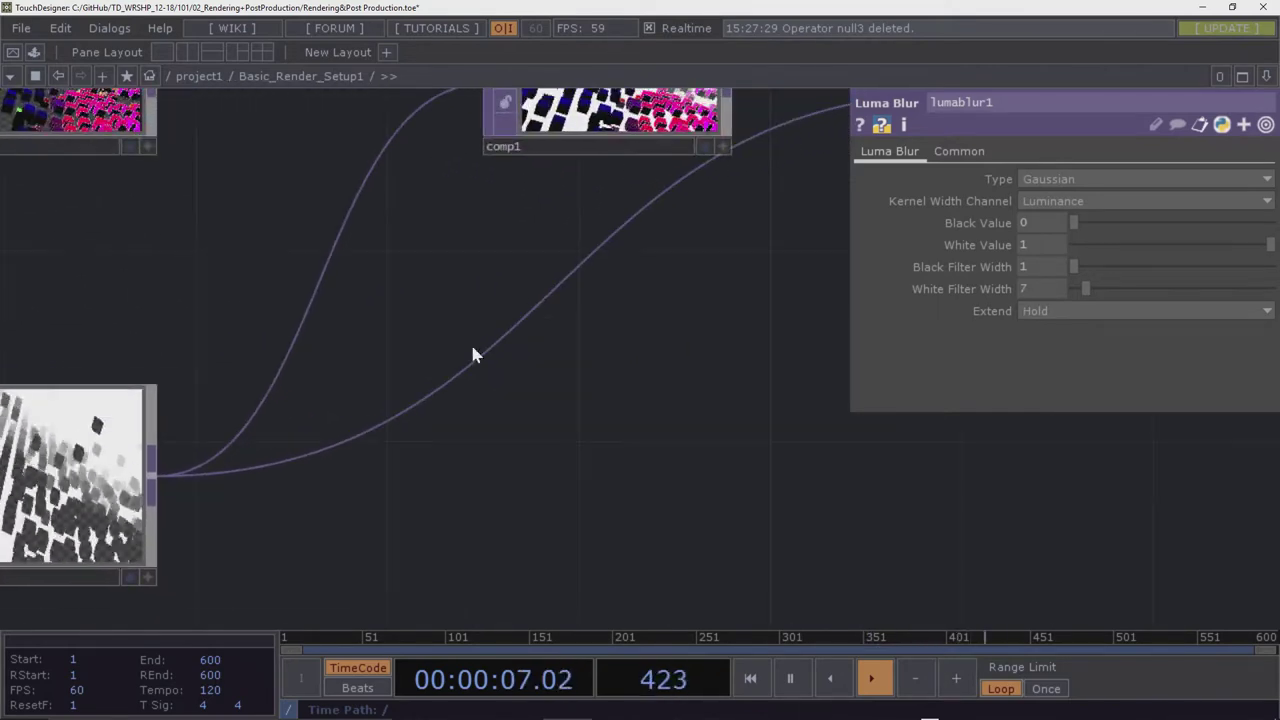
left_click_drag(649, 240, 257, 529)
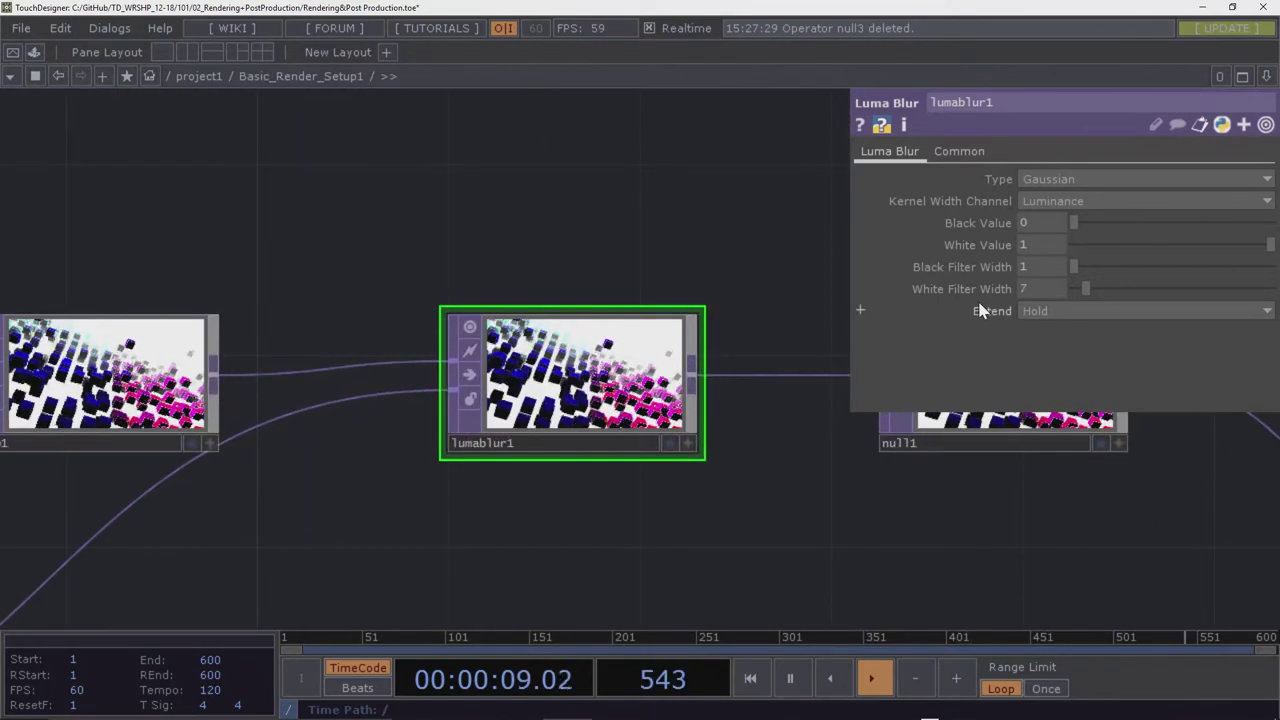
Increase the White Filter Width of lumablur1, trying 63 on the enlarged image and settling on 27
left_click_drag(1097, 289, 1199, 296)
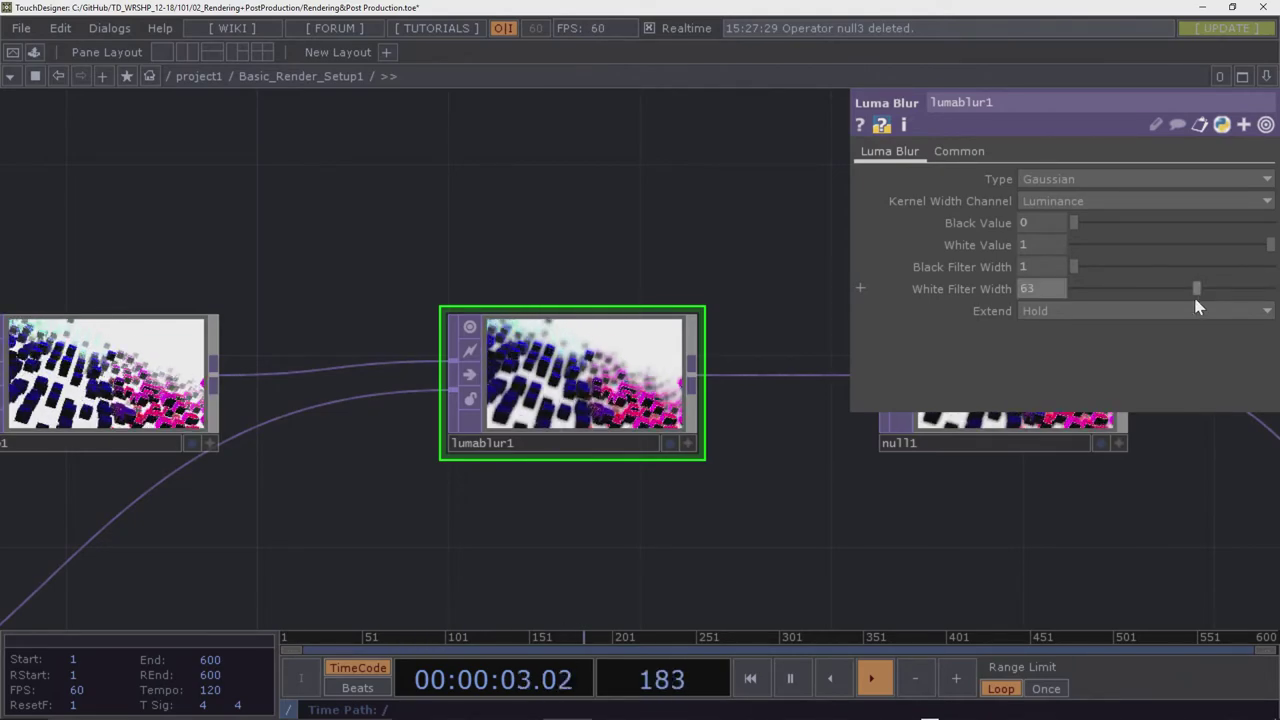
scroll(560, 396, "up", 5)
scroll(560, 396, "down", 2)
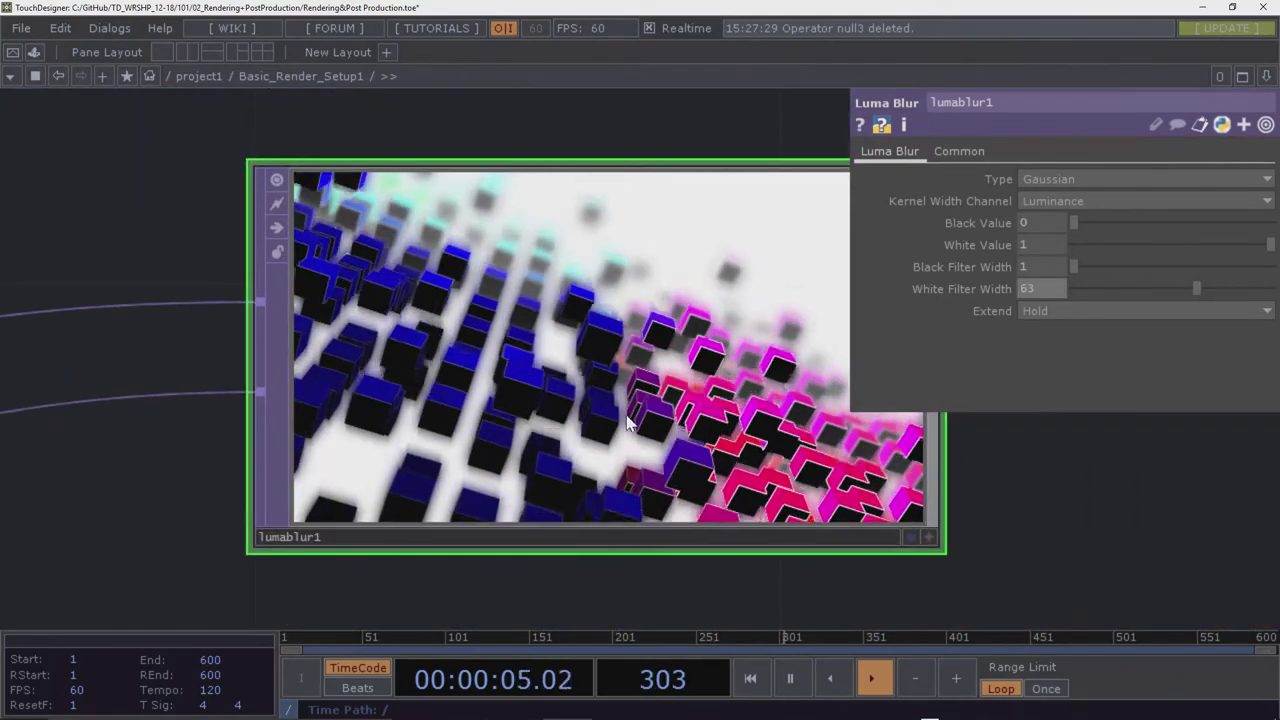
left_click_drag(1071, 491, 959, 511)
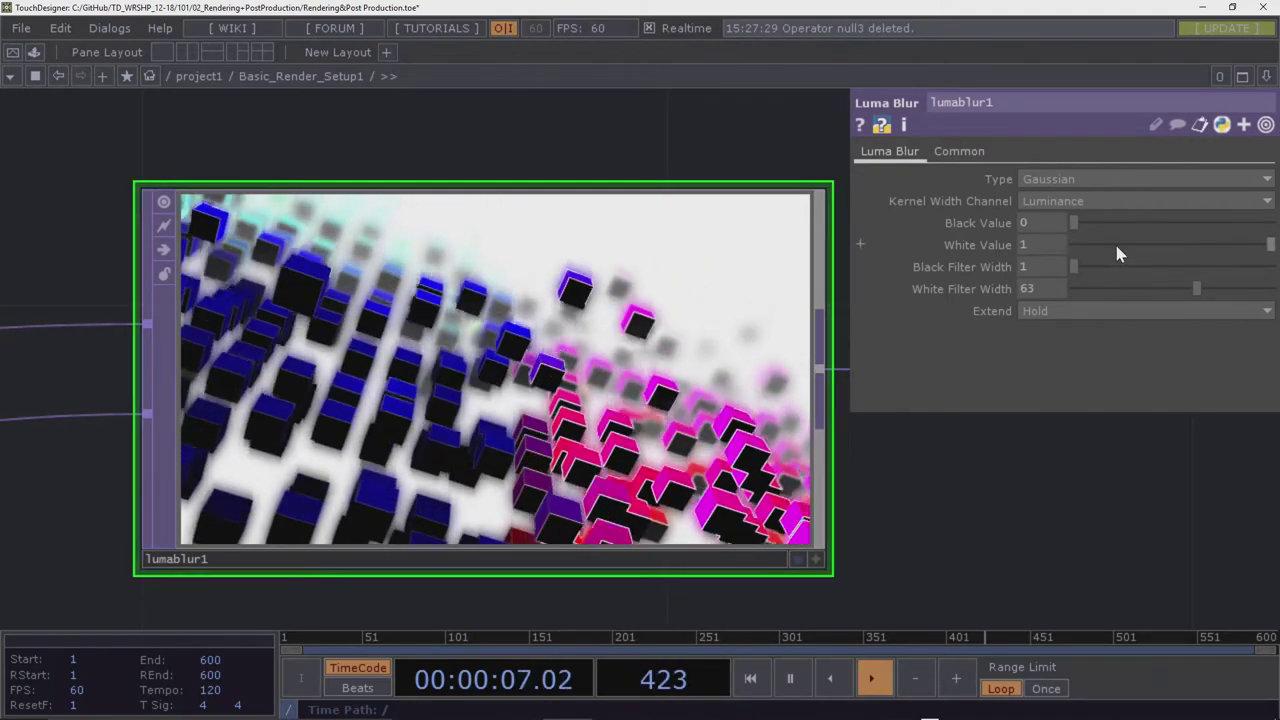
left_click_drag(1195, 288, 1127, 295)
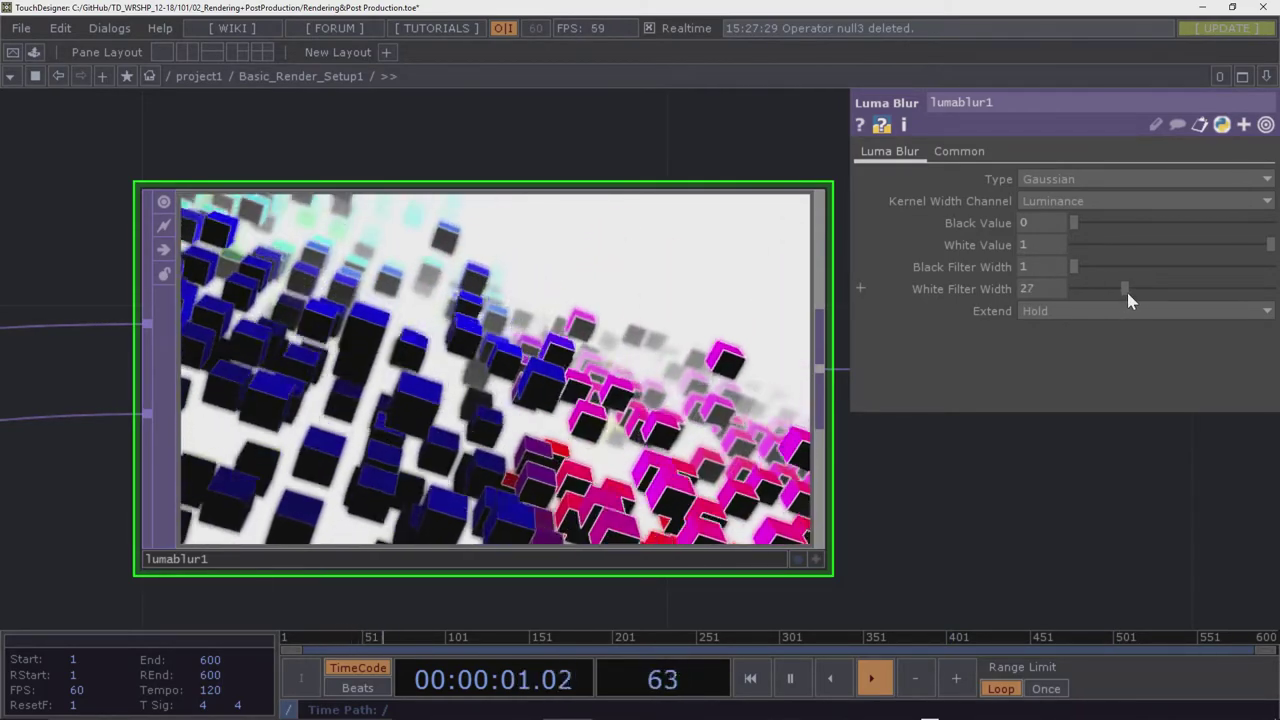
Move null1 together with both Out nodes further away from lumablur1 to make room in the chain
scroll(578, 328, "down", 3)
scroll(580, 328, "down", 3)
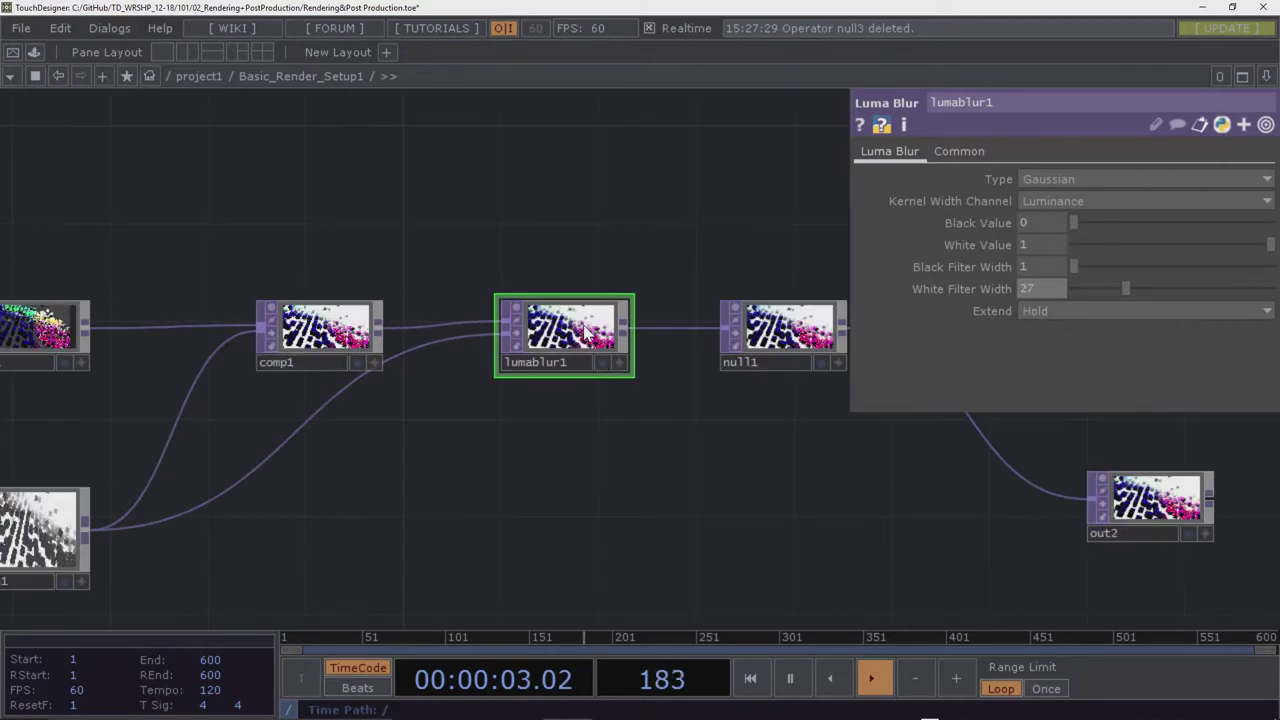
scroll(542, 433, "down", 4)
left_click_drag(504, 468, 251, 497)
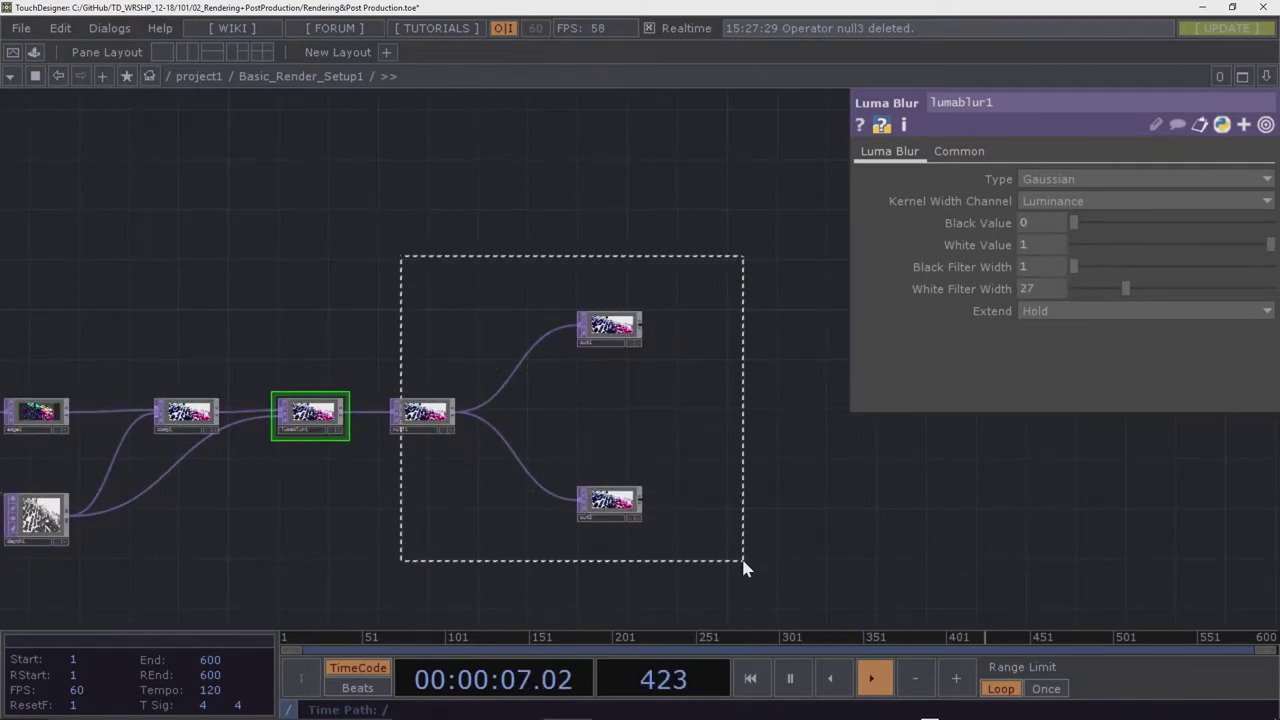
left_click_drag(743, 568, 743, 566)
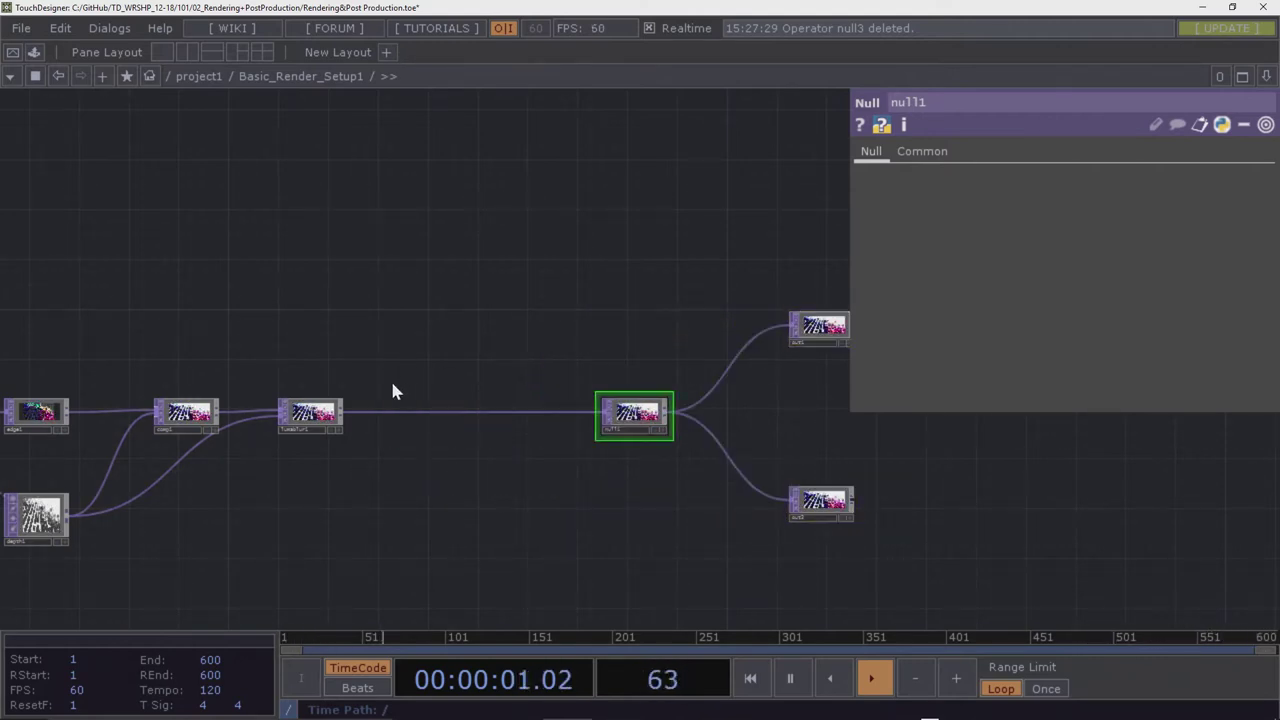
Insert a Level TOP on the connection between lumablur1 and null1
scroll(316, 414, "up", 5)
scroll(300, 418, "down", 3)
left_click_drag(597, 494, 510, 493)
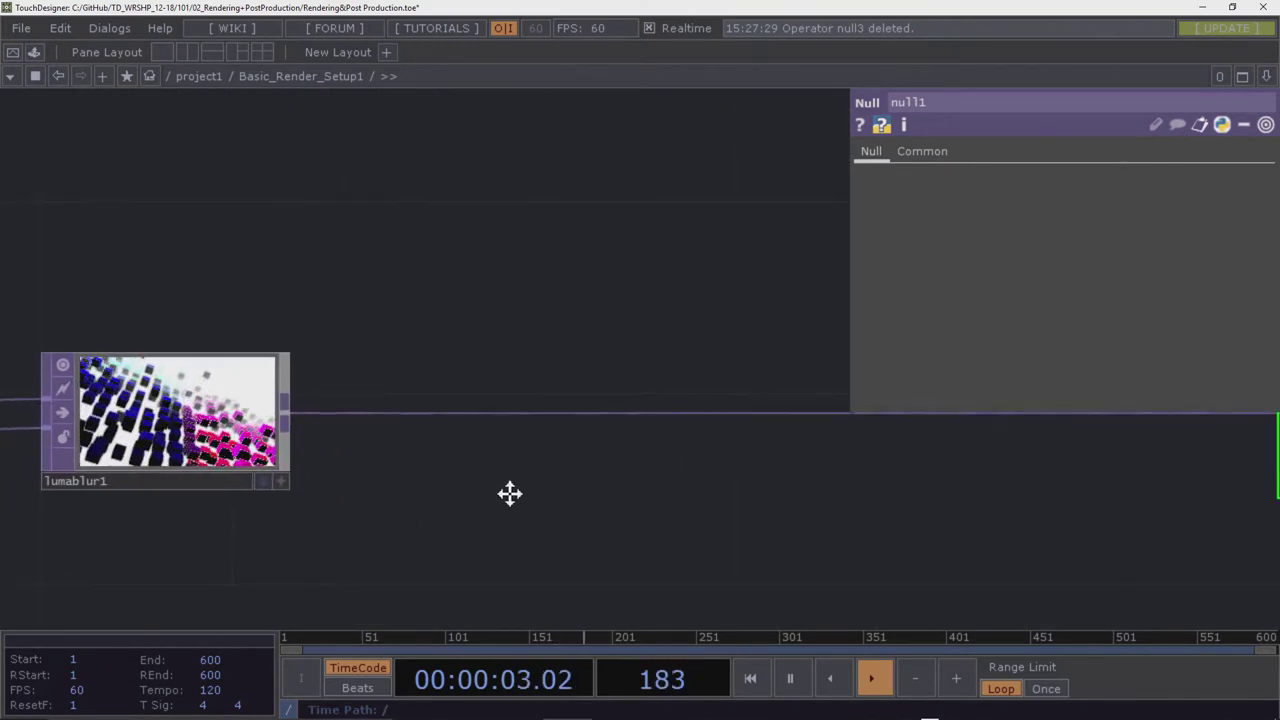
right_click(472, 418)
left_click(496, 389)
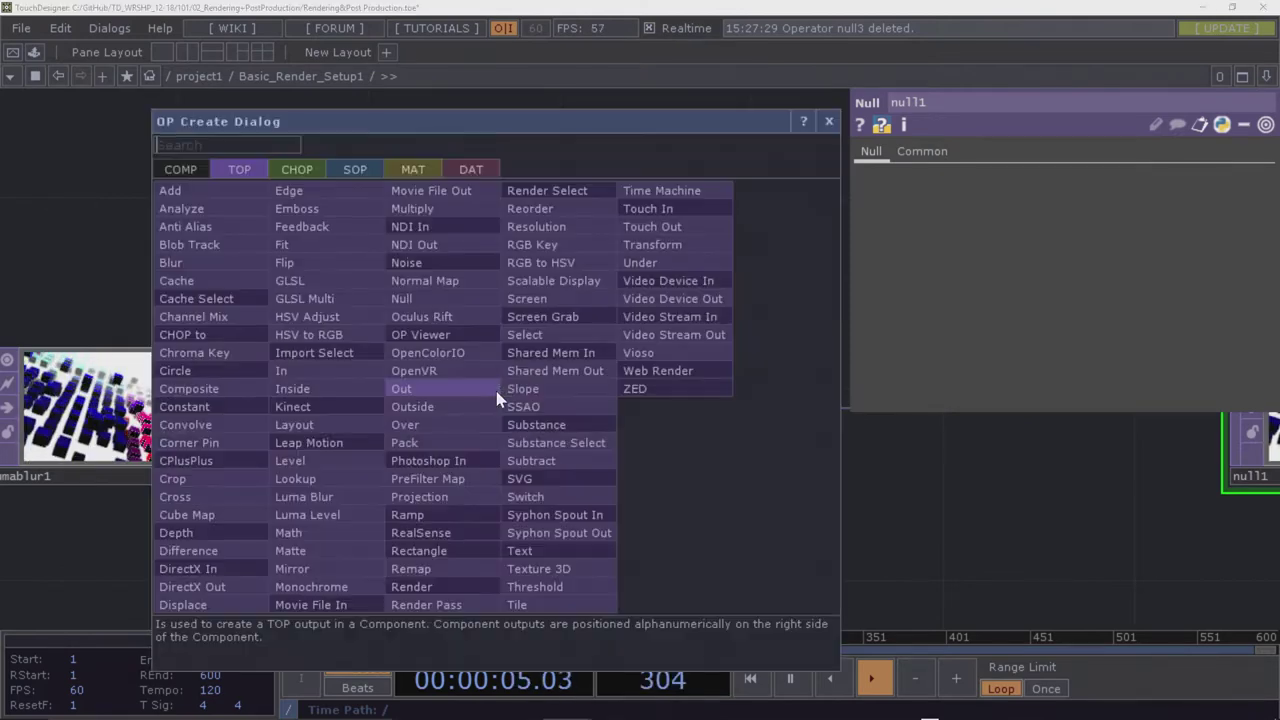
left_click(363, 464)
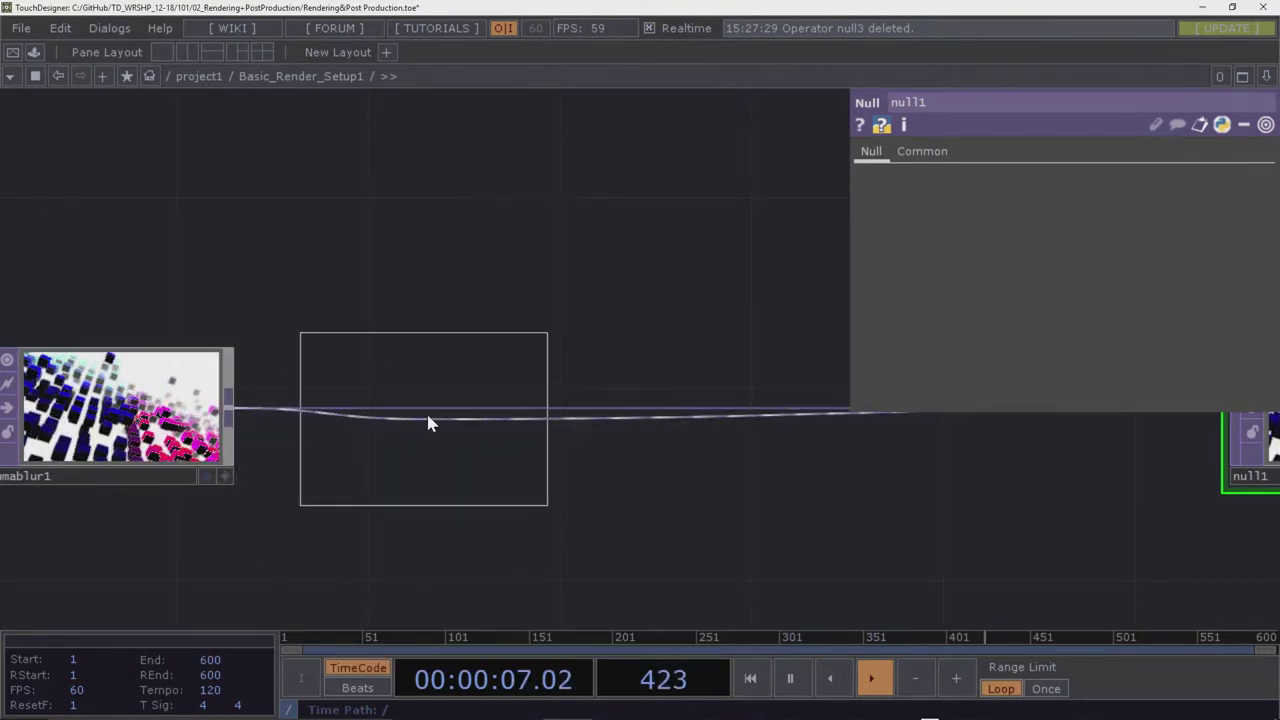
left_click(432, 416)
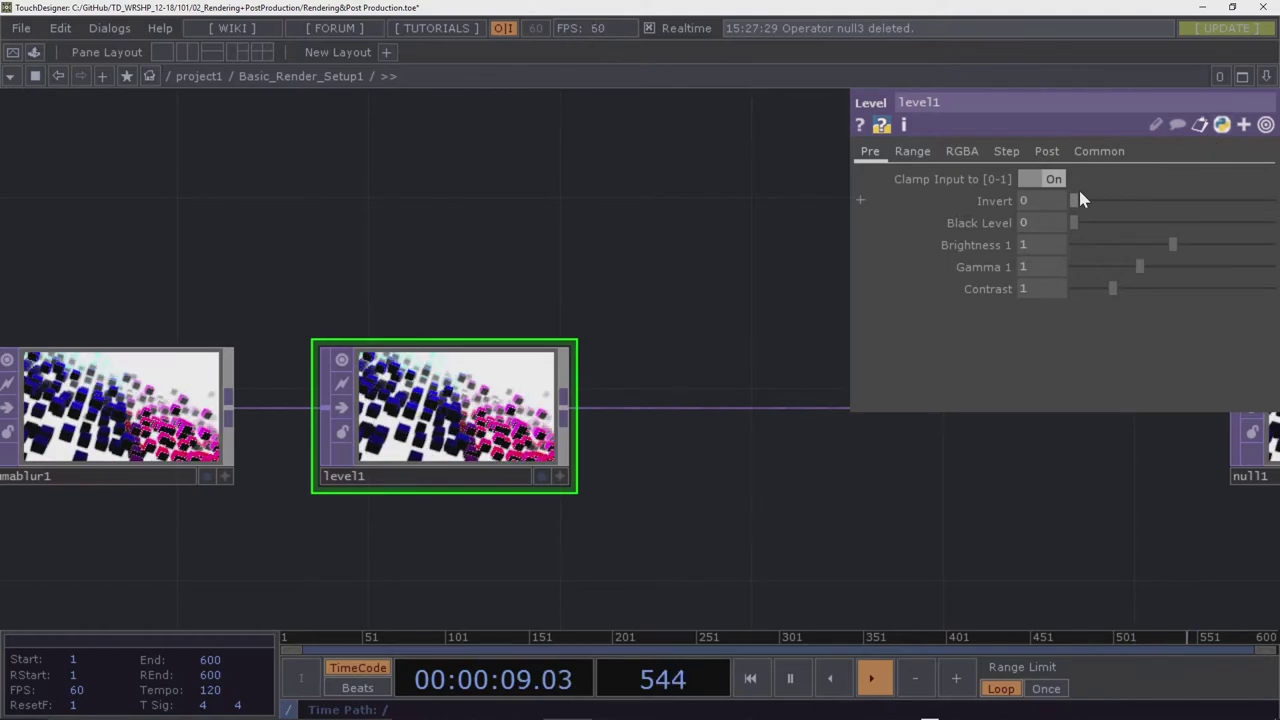
Set Invert of level1 to 1 and inspect the inverted image up close
left_click_drag(1079, 203, 1270, 201)
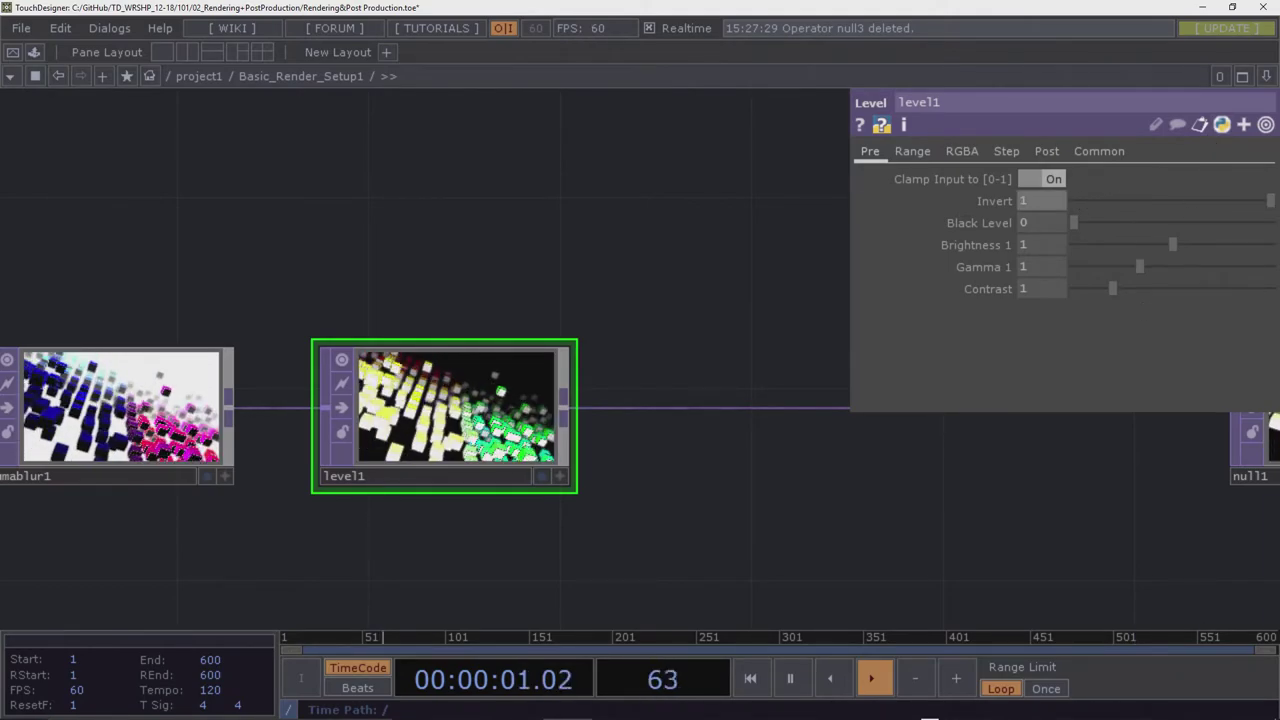
scroll(540, 413, "up", 5)
scroll(455, 462, "down", 3)
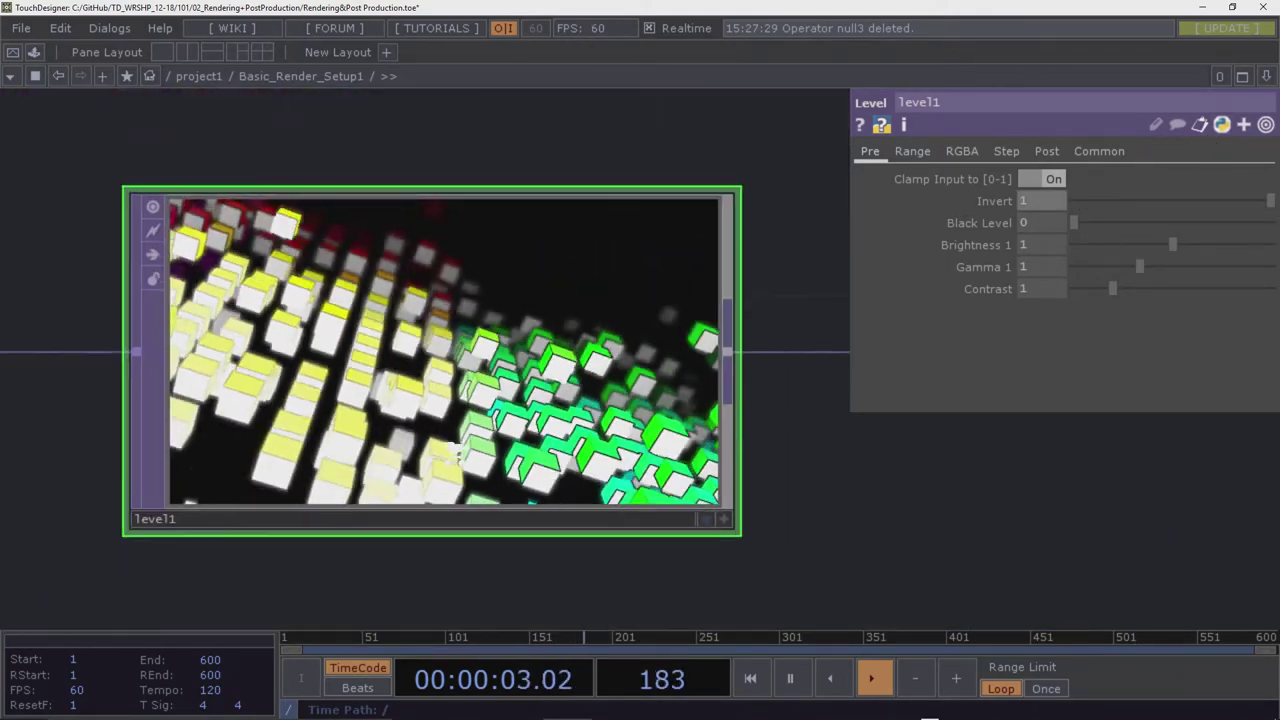
Review comp1's compositing operation and trace the node chain from there to level1
left_click_drag(954, 537, 590, 537)
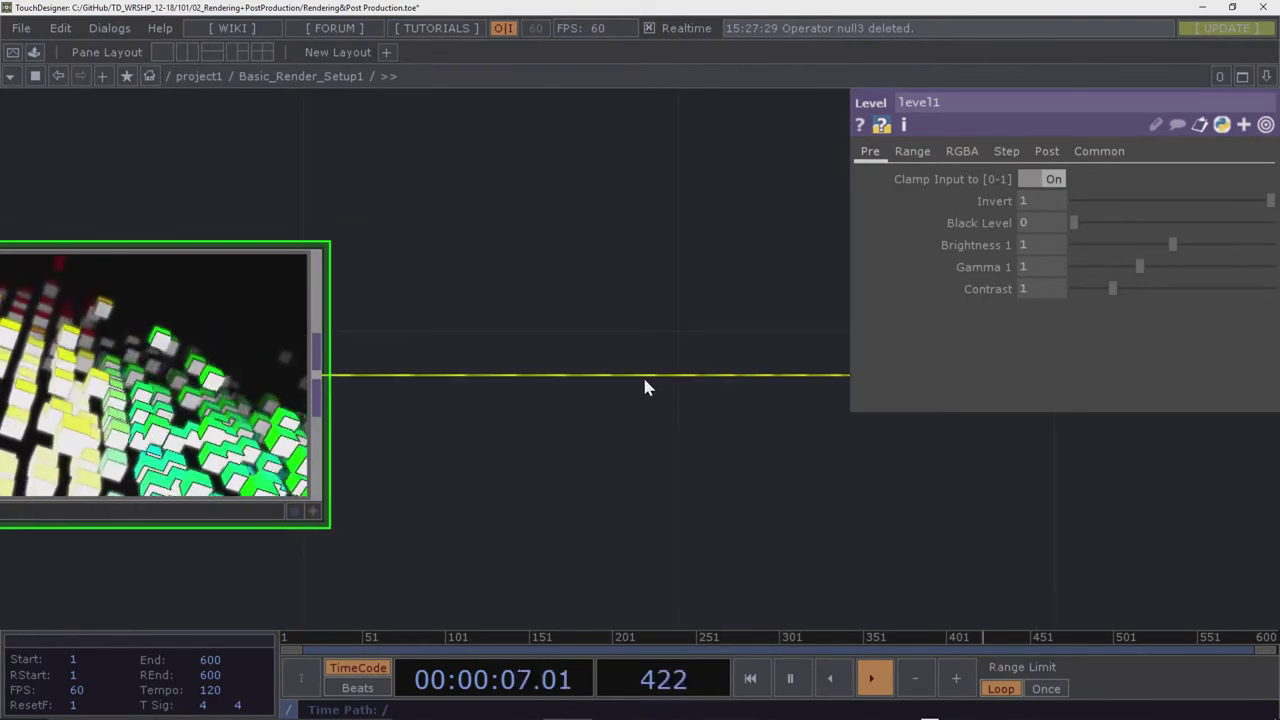
scroll(607, 438, "down", 2)
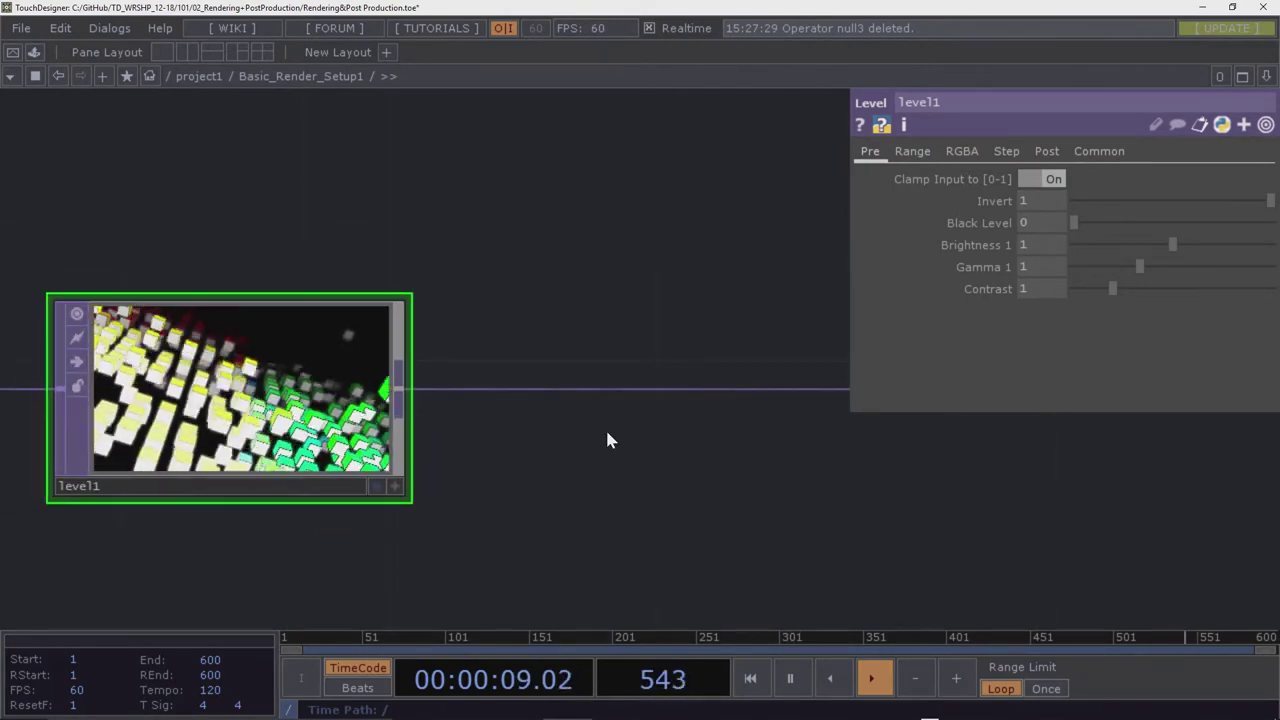
scroll(608, 437, "down", 3)
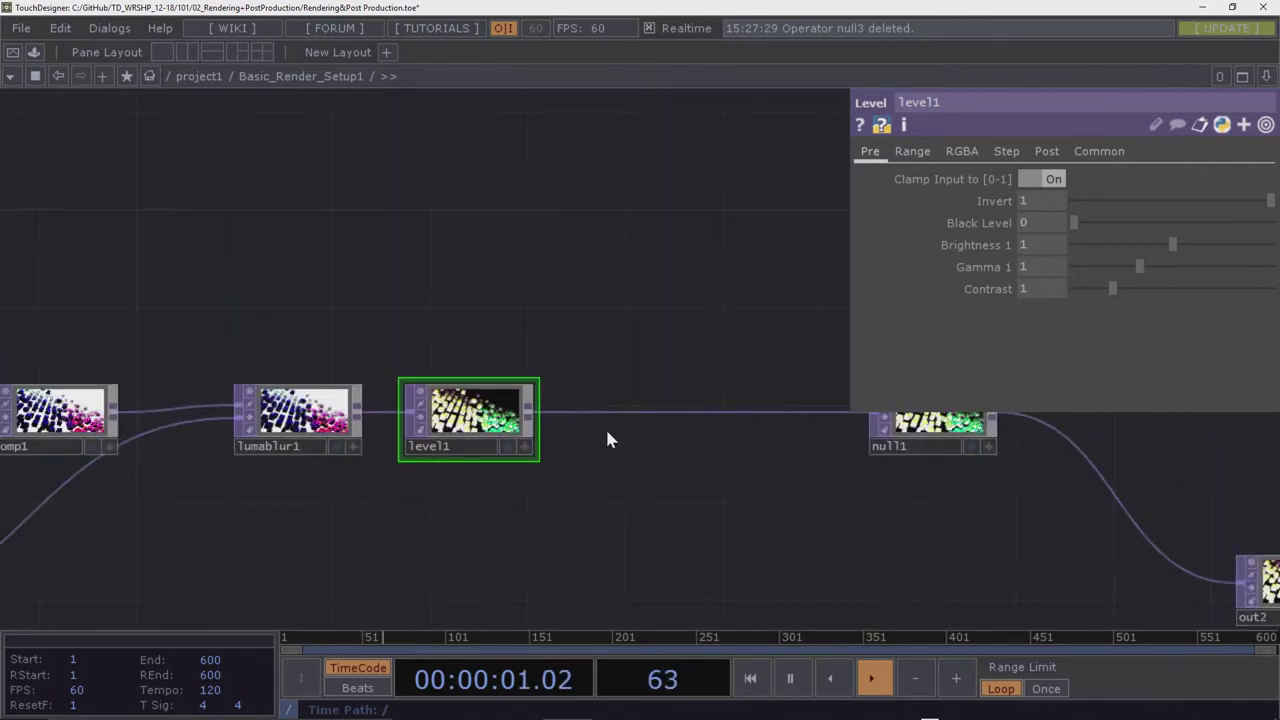
left_click_drag(357, 517, 980, 533)
left_click(690, 424)
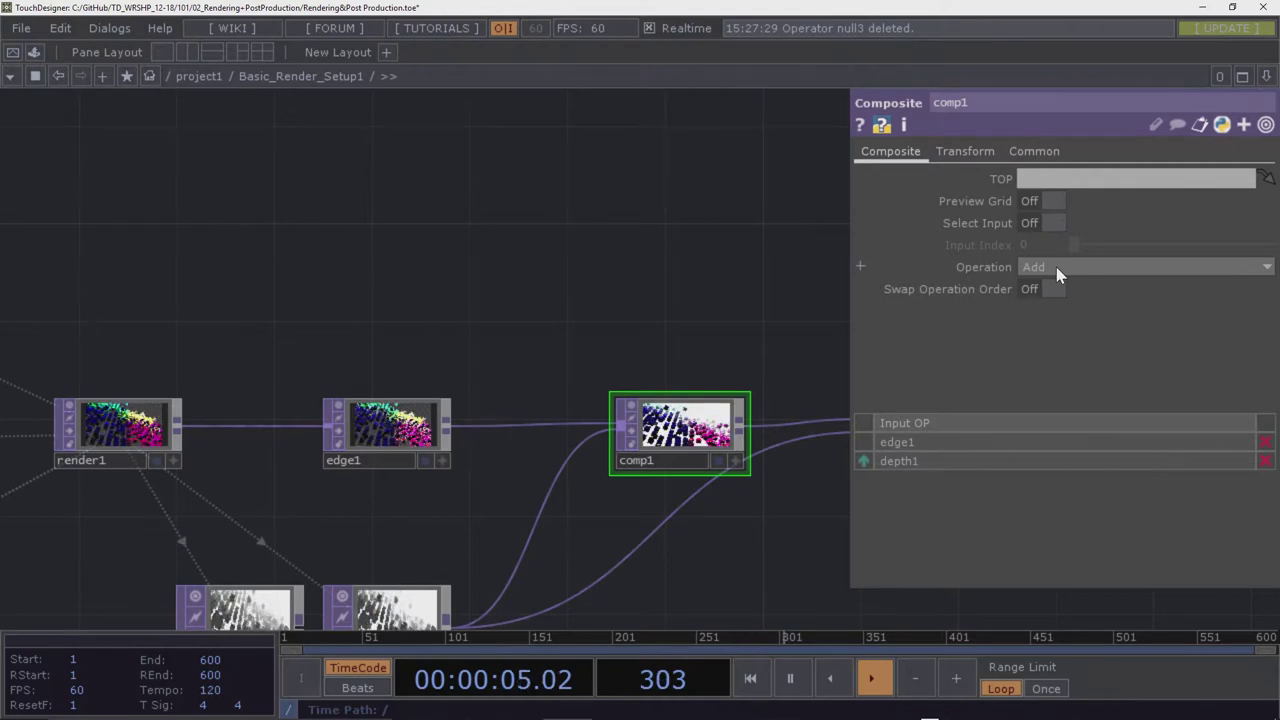
left_click_drag(603, 287, 466, 240)
left_click_drag(691, 260, 207, 205)
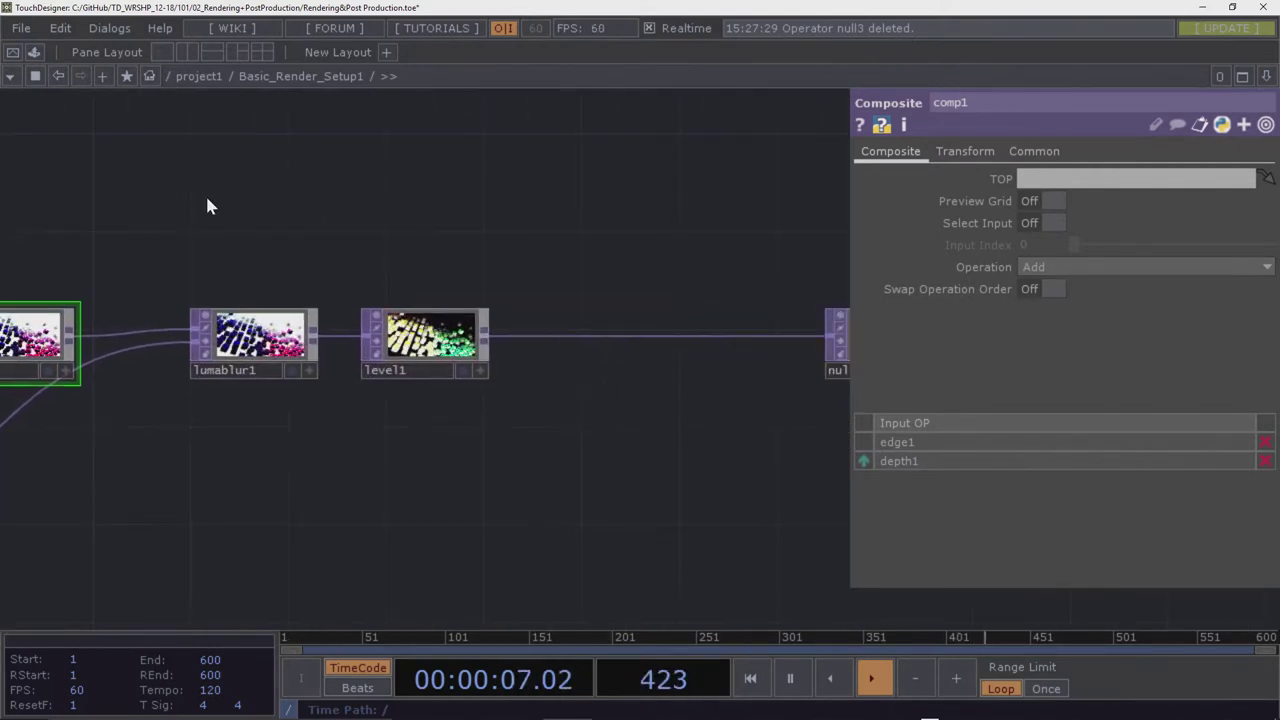
Insert an HSV Adjust TOP on the connection between level1 and null1
left_click_drag(522, 244, 504, 247)
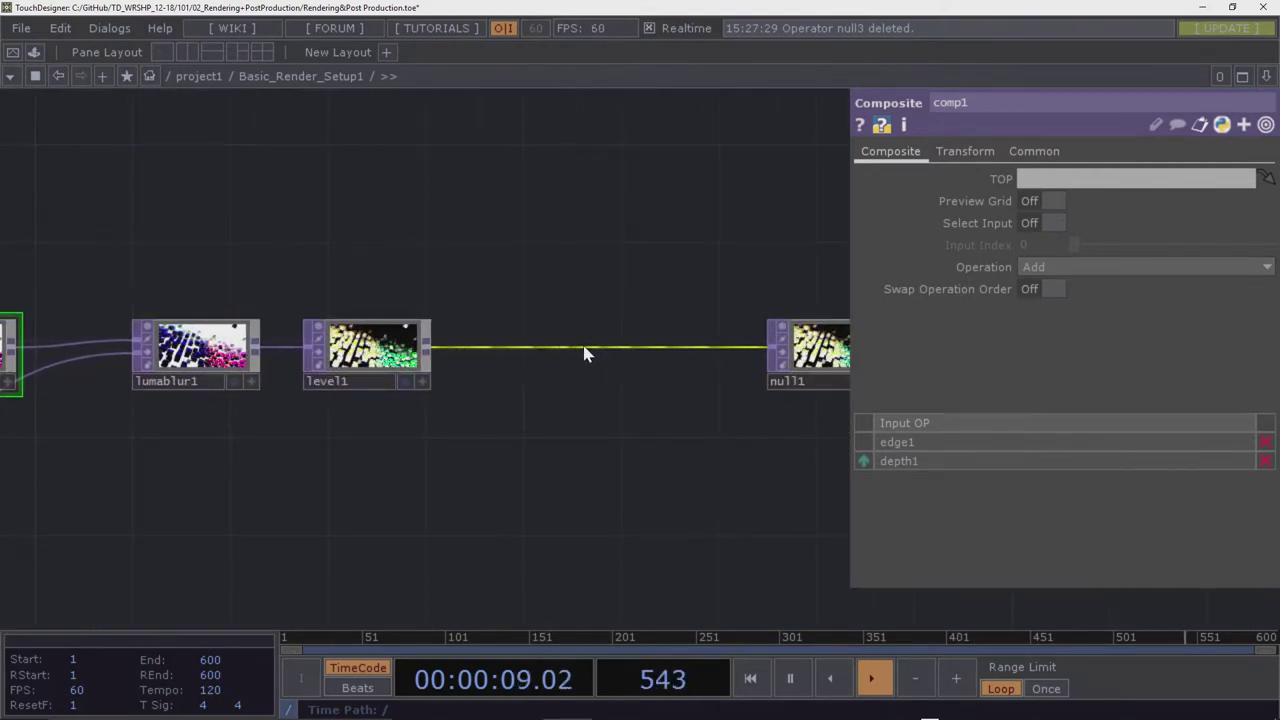
left_click(611, 324)
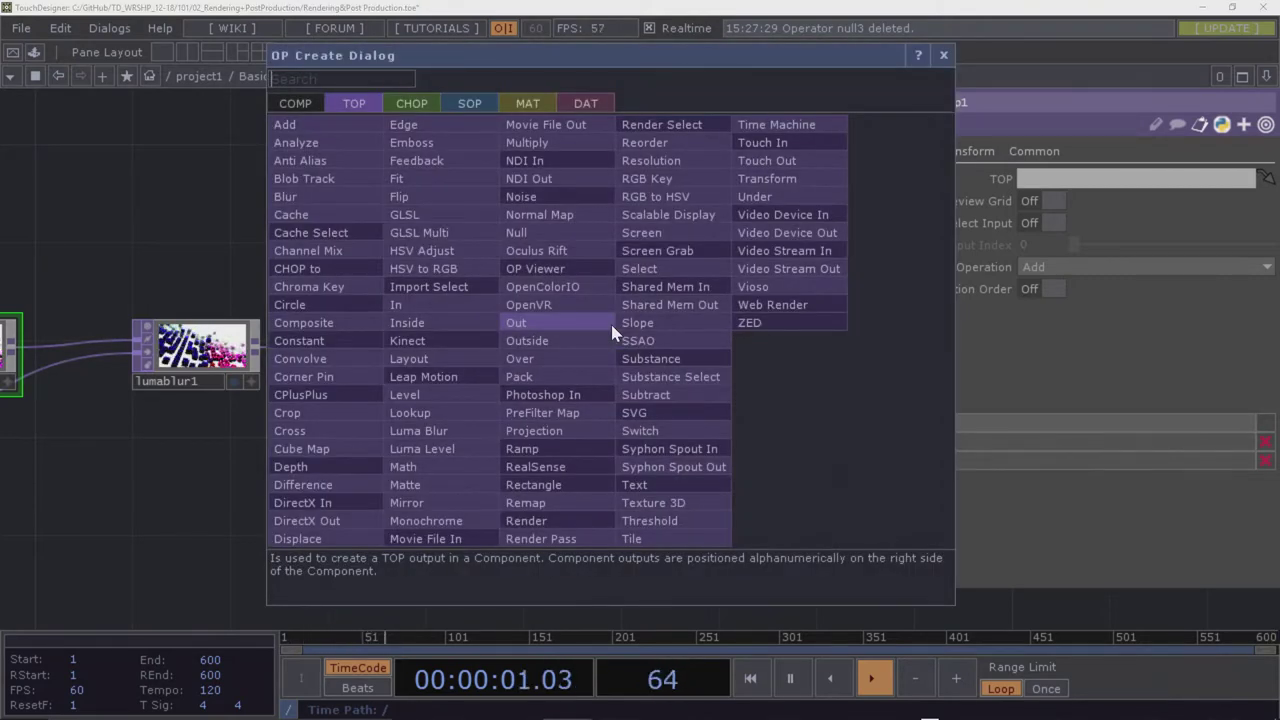
left_click(437, 253)
left_click(552, 354)
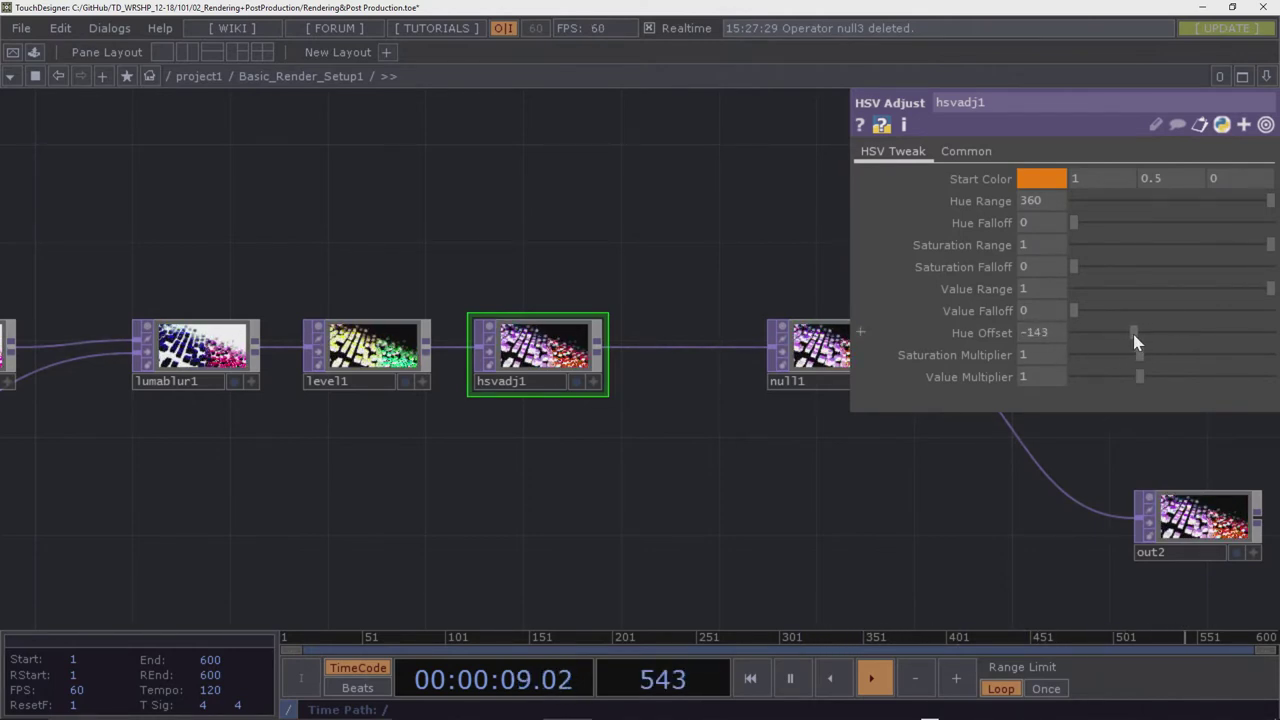
Try a Hue Offset of -154 on hsvadj1 and inspect the recolored boxes up close
left_click_drag(1133, 334, 1125, 333)
scroll(671, 340, "up", 4)
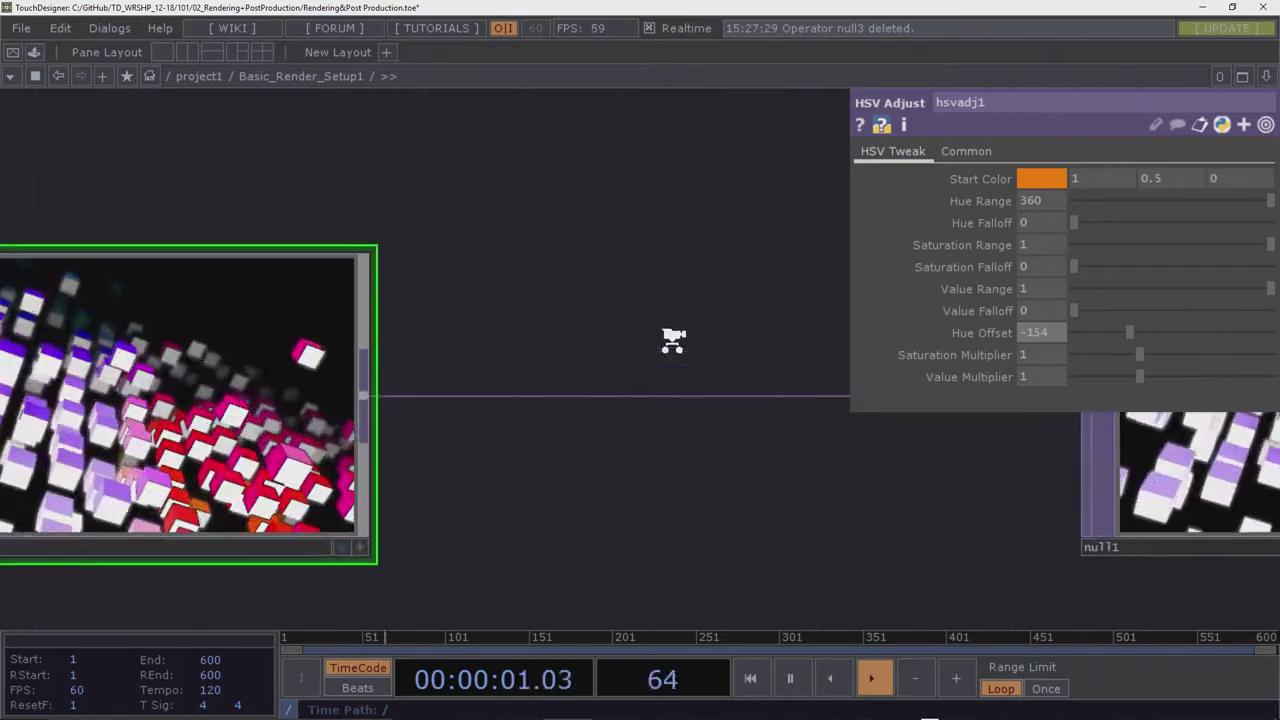
scroll(671, 337, "down", 2)
left_click_drag(620, 443, 793, 447)
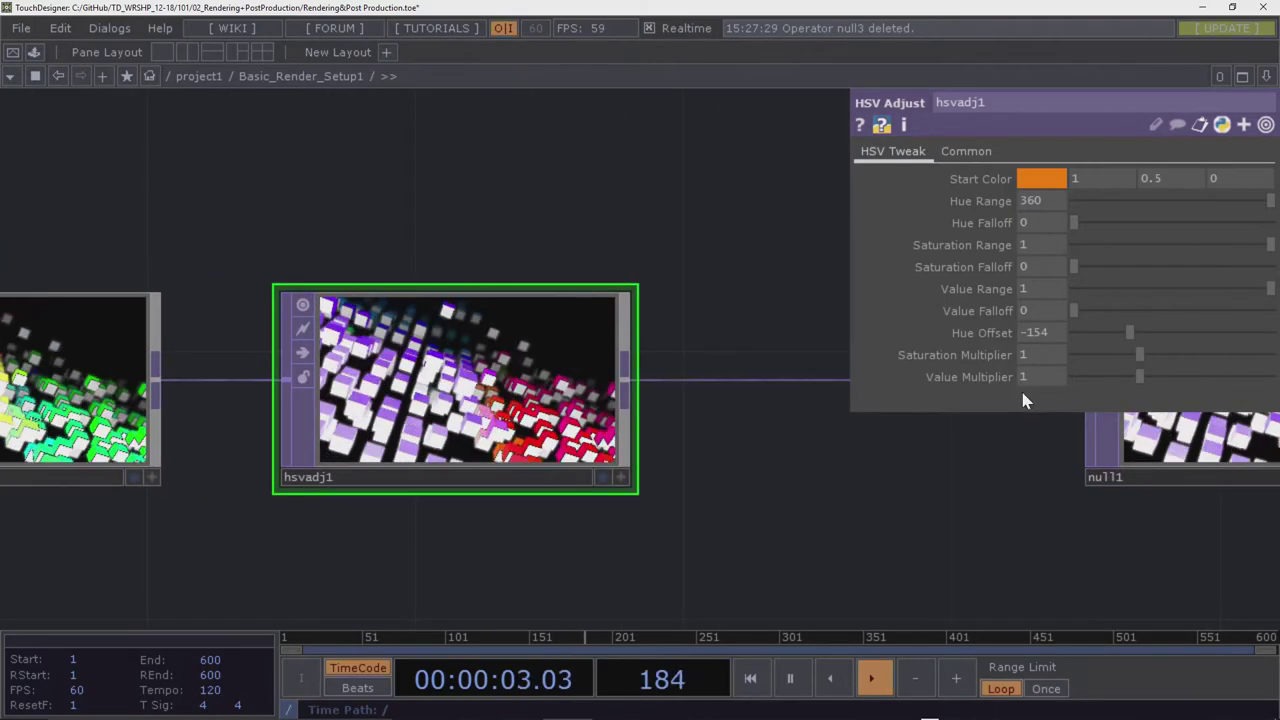
Set hsvadj1's Saturation Multiplier to 2.31, Value Multiplier to 0.85 and Value Falloff to 0.117, keeping Hue Falloff at 0
mouse_move(1139, 354)
left_mouse_down()
mouse_move(1176, 358)
mouse_move(1092, 376)
mouse_move(1163, 378)
mouse_move(1130, 377)
left_mouse_up()
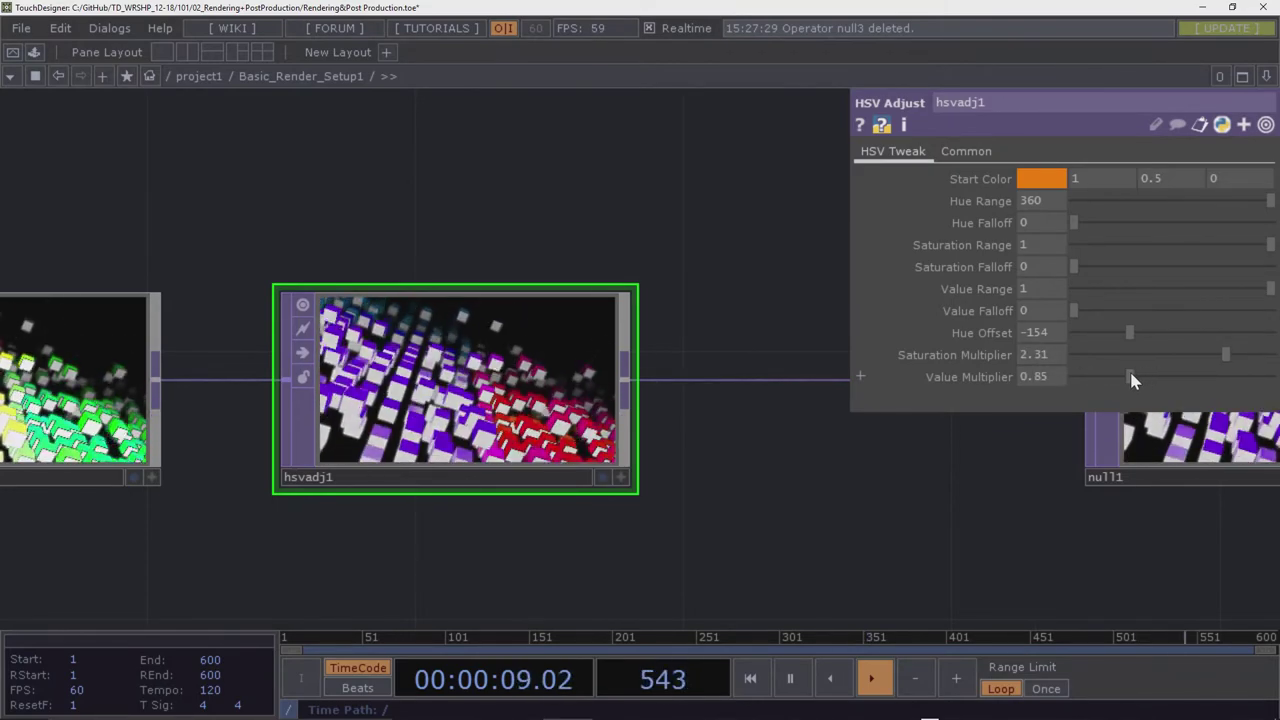
left_click_drag(1255, 311, 1270, 288)
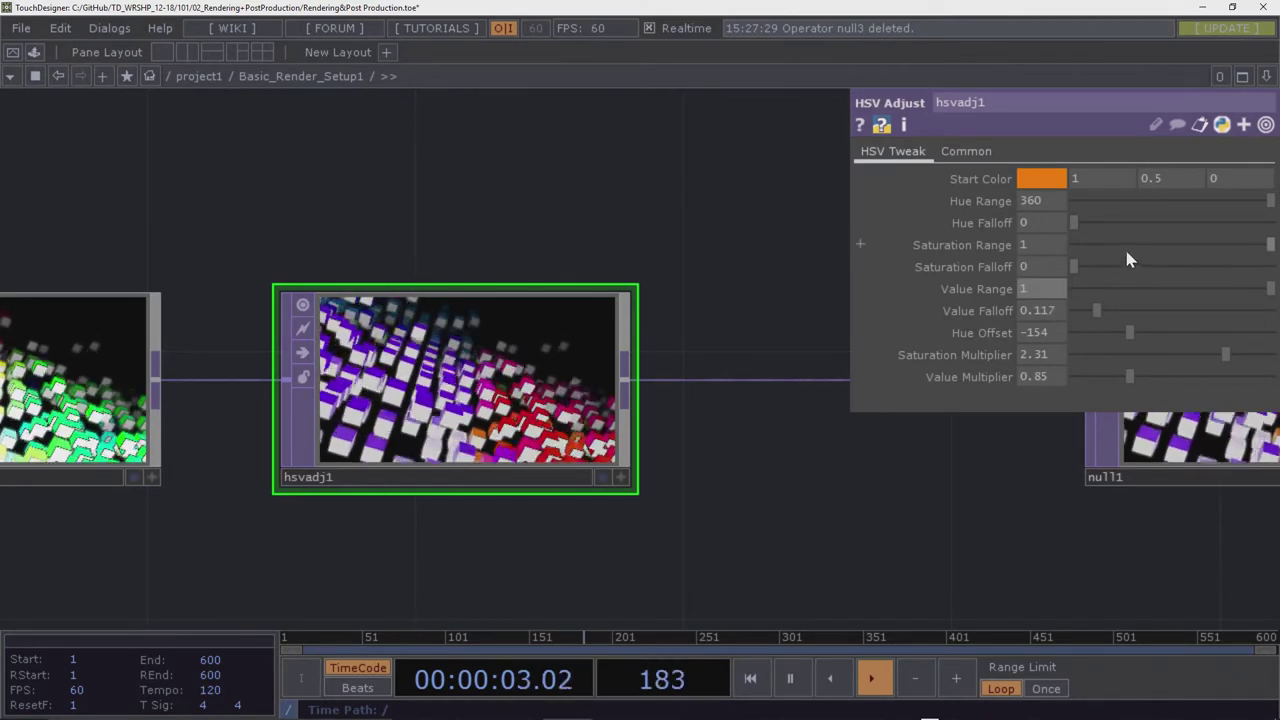
left_click_drag(1077, 222, 1072, 292)
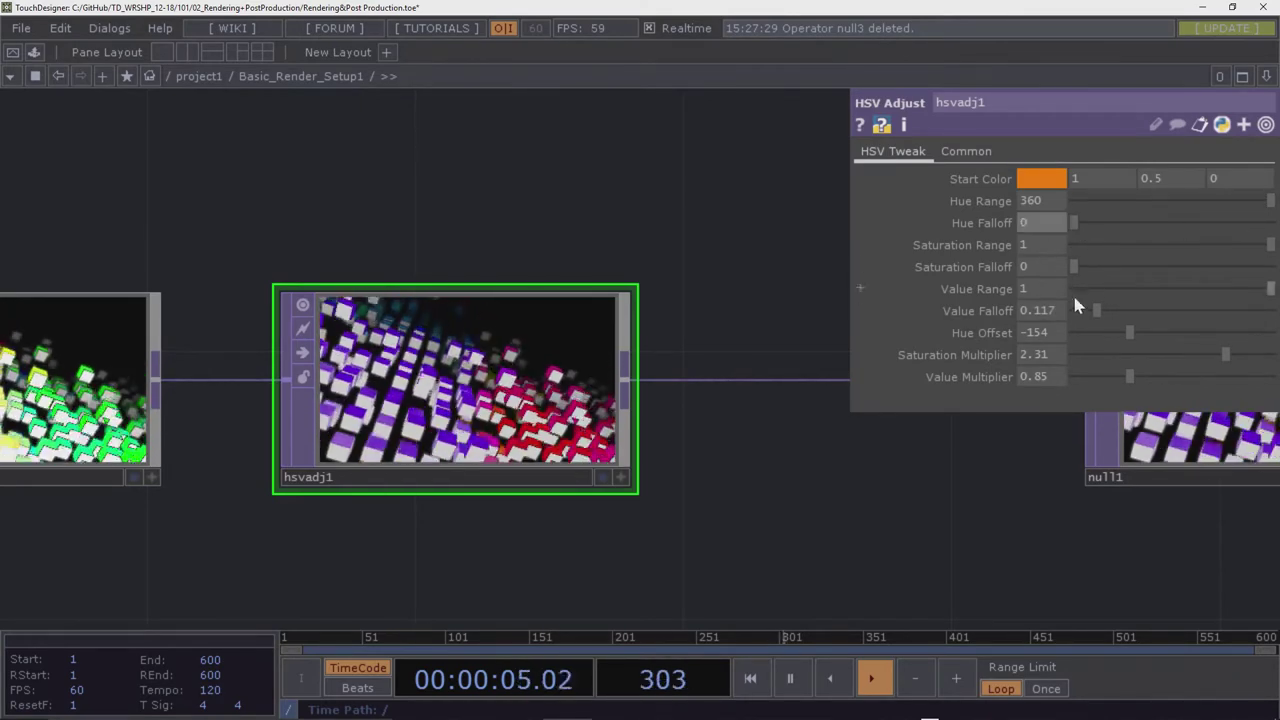
Set the Hue Offset of hsvadj1 to 239 and check the recolored image at null1
left_click_drag(1130, 332, 1230, 335)
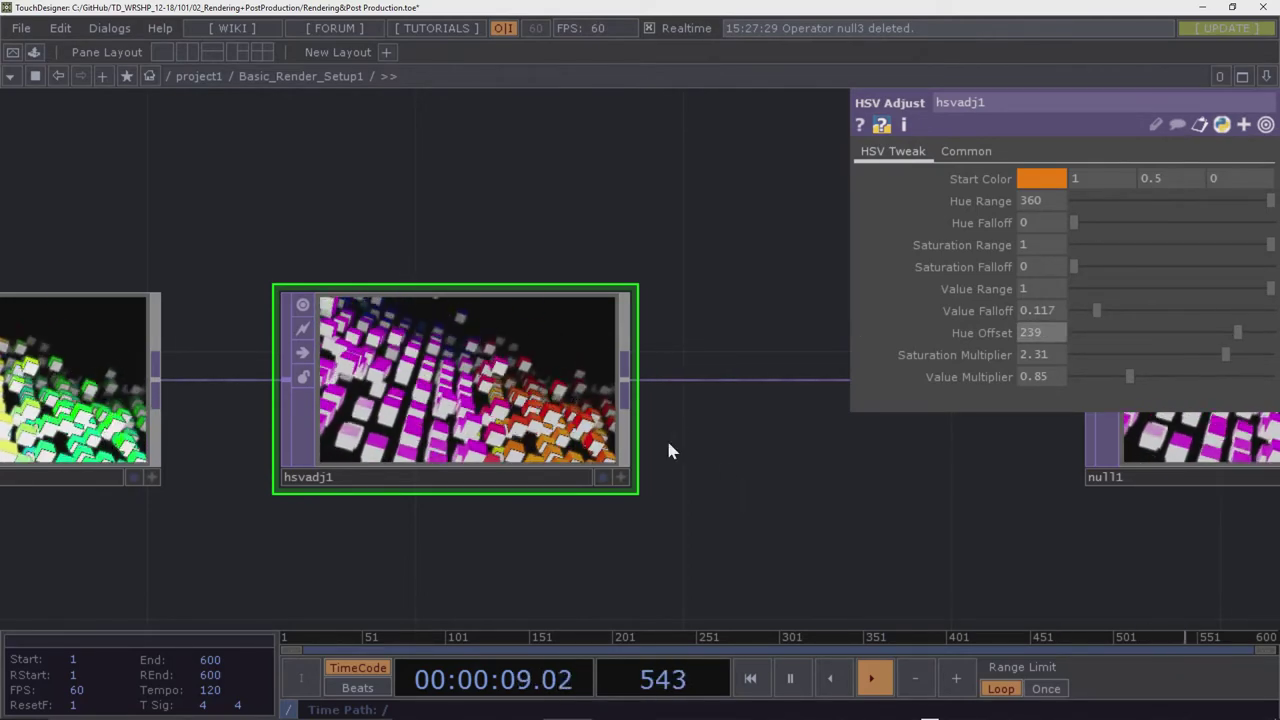
left_click_drag(757, 463, 366, 457)
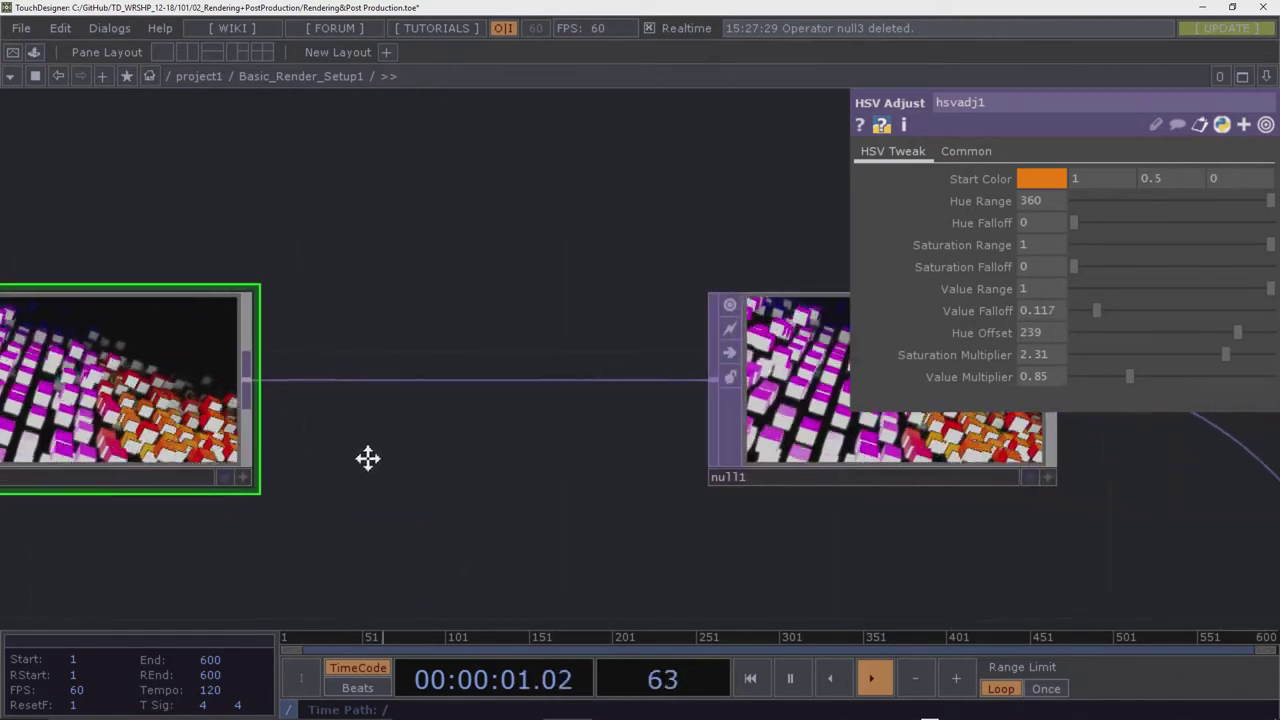
left_click_drag(758, 397, 410, 397)
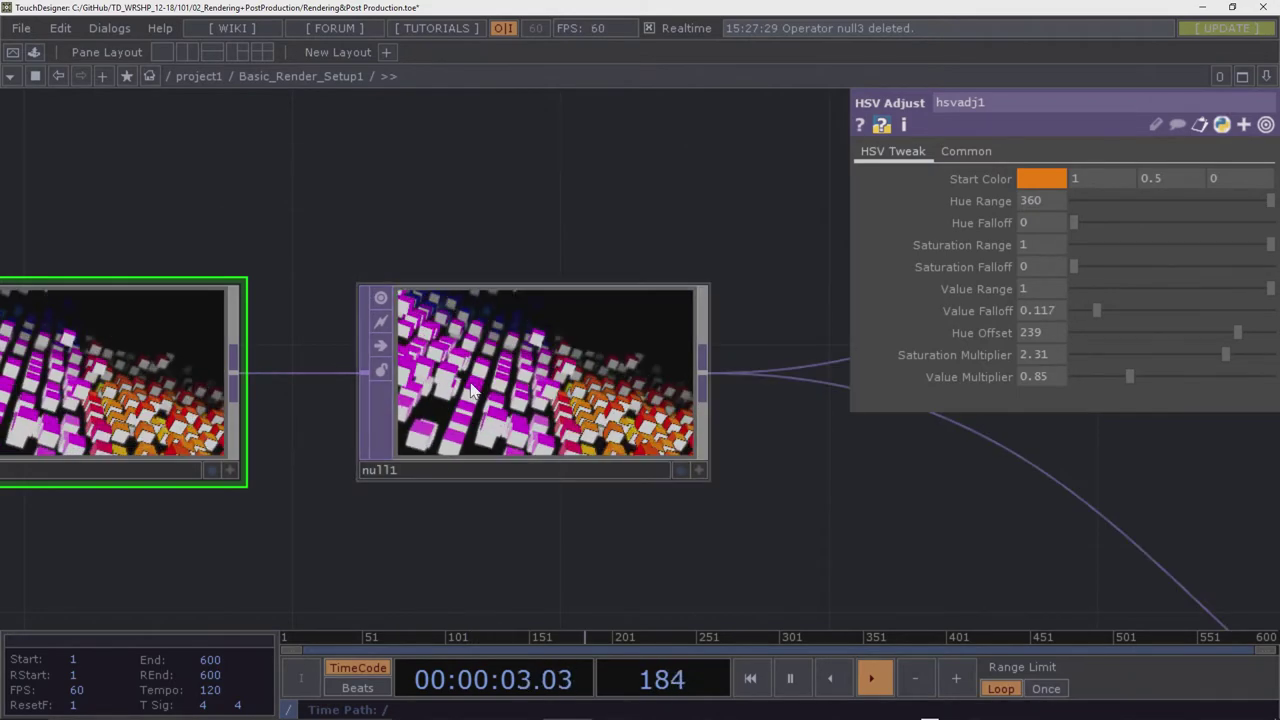
Examine the recolored boxes in null1 up close and check them against the whole operator chain
scroll(486, 374, "up", 6)
scroll(486, 374, "down", 2)
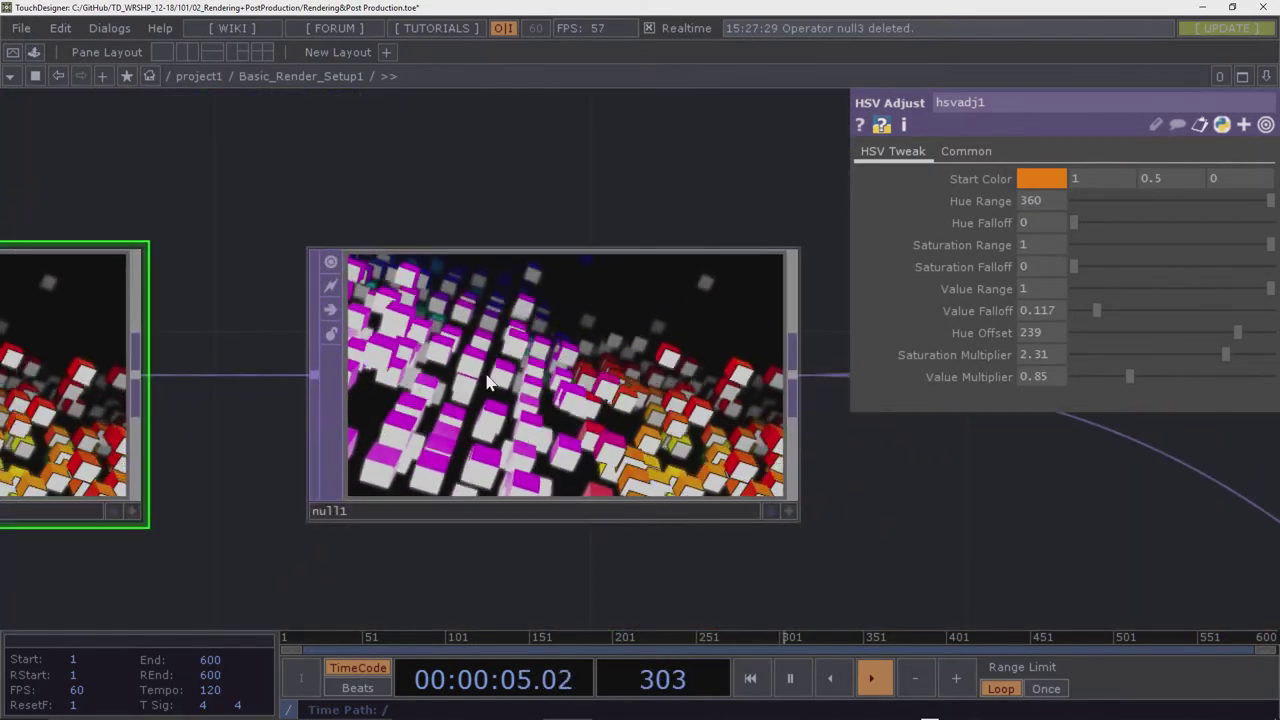
scroll(486, 374, "up", 2)
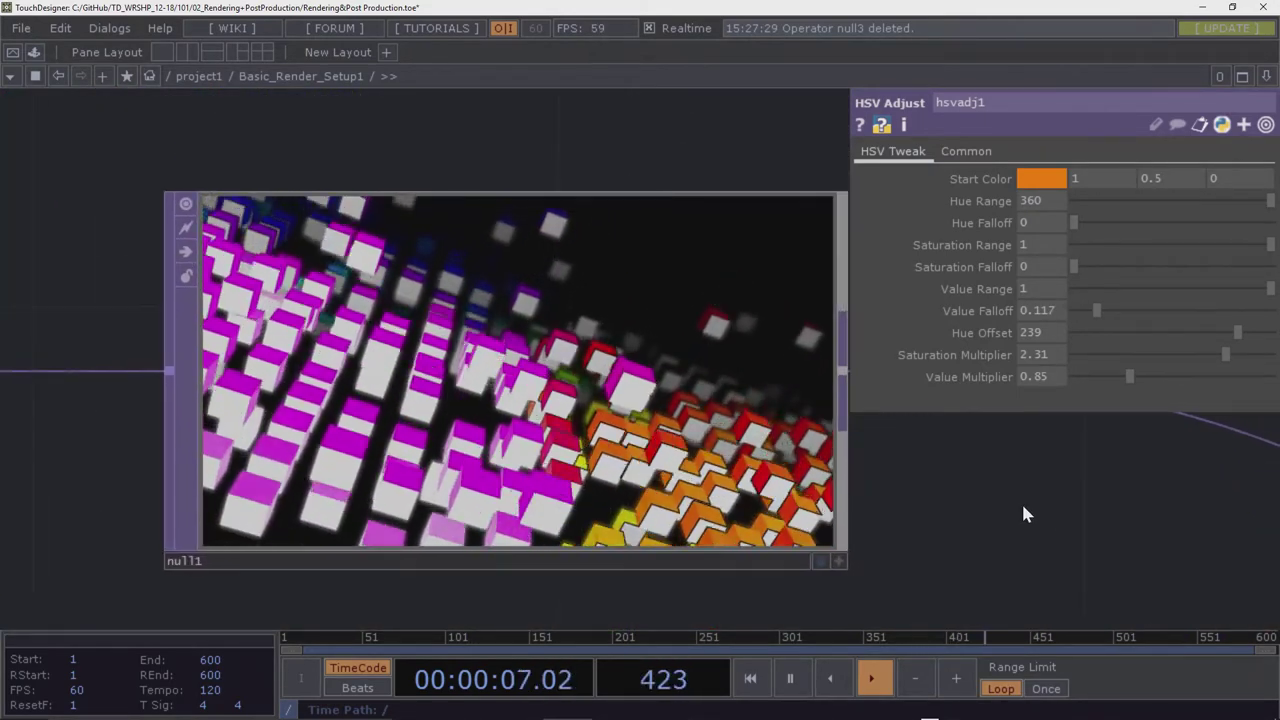
scroll(1018, 510, "down", 4)
scroll(923, 537, "up", 6)
scroll(925, 540, "down", 2)
scroll(925, 538, "down", 6)
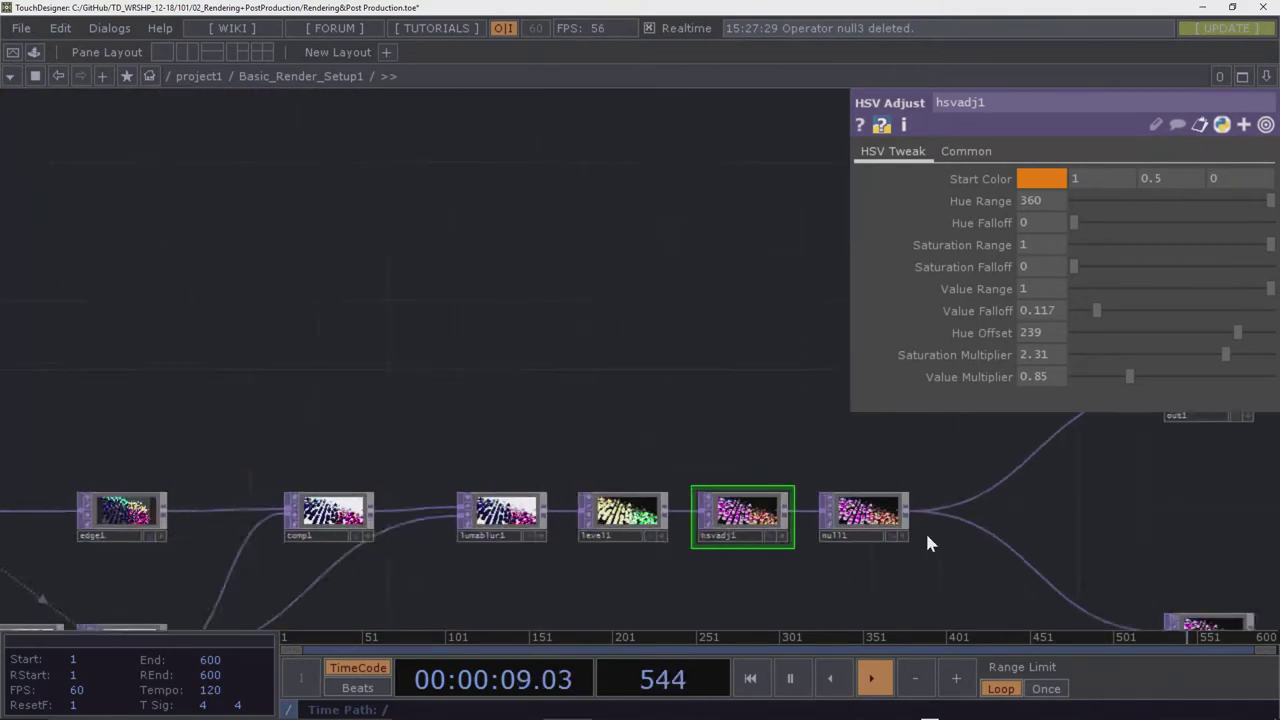
Delete the extra output out2 and move out1 in line with null1
left_click_drag(818, 566, 700, 514)
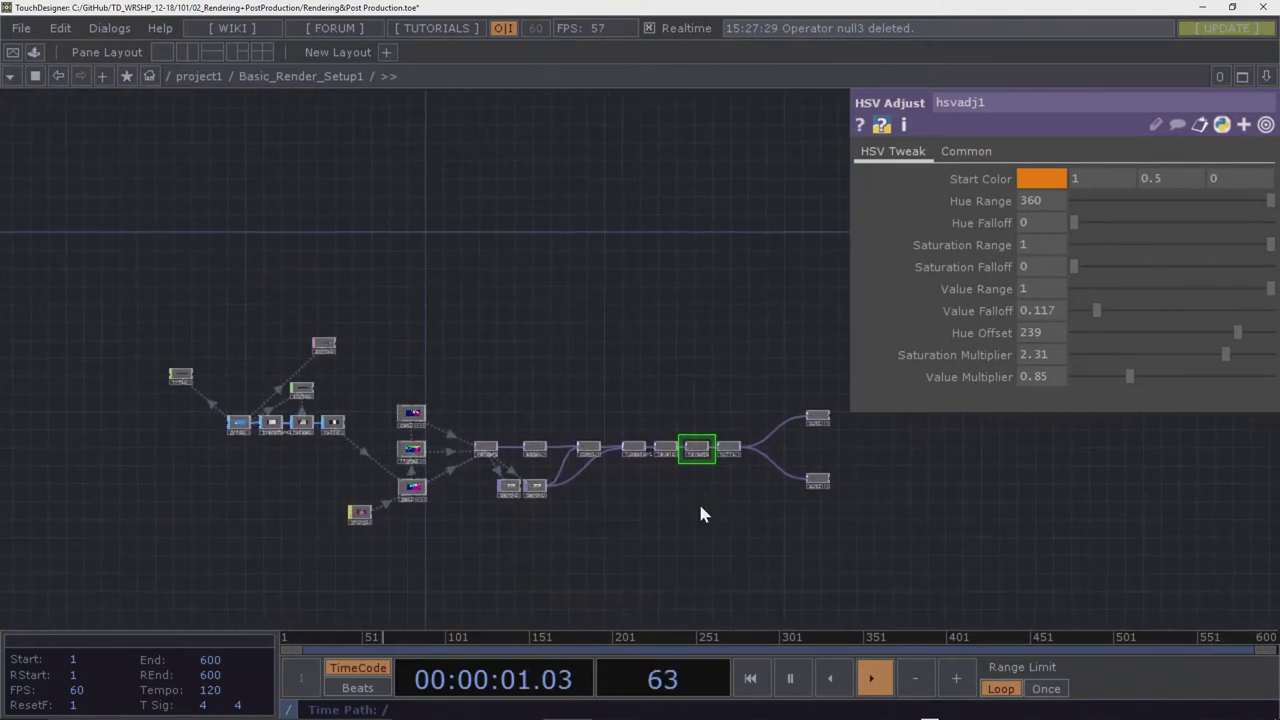
key("p")
scroll(580, 517, "up", 3)
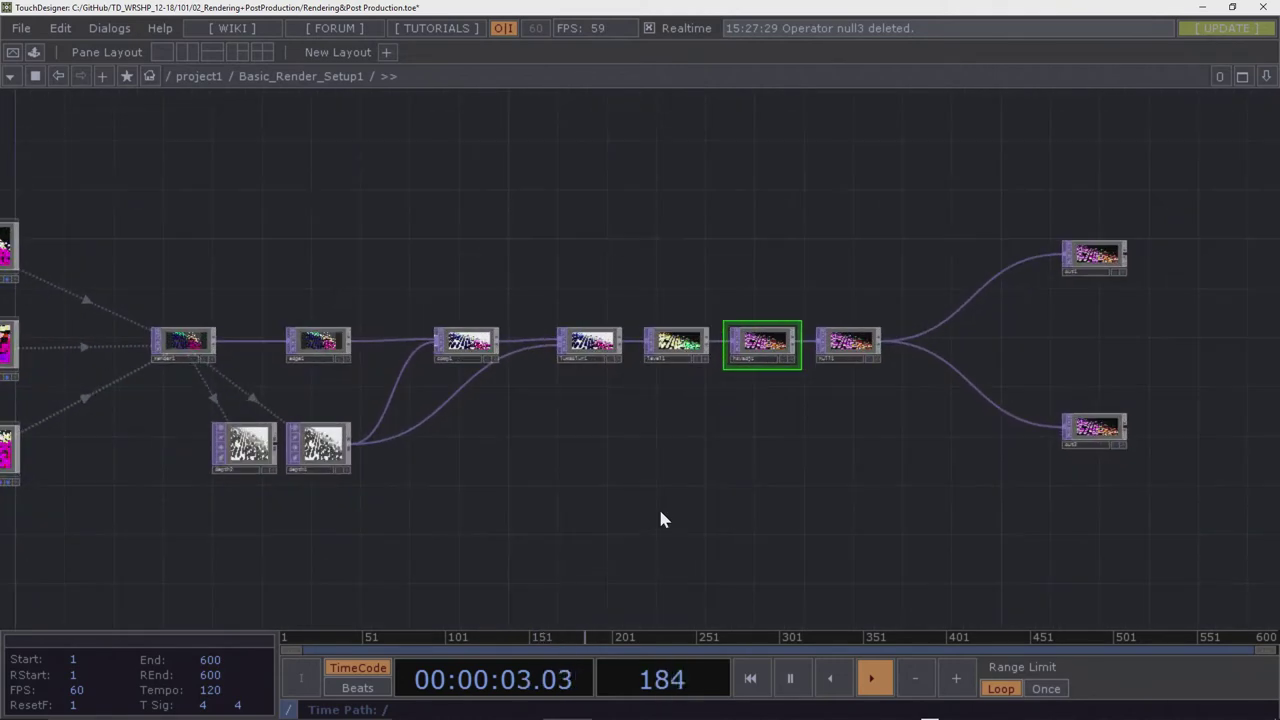
scroll(660, 517, "down", 2)
left_click_drag(660, 517, 775, 527)
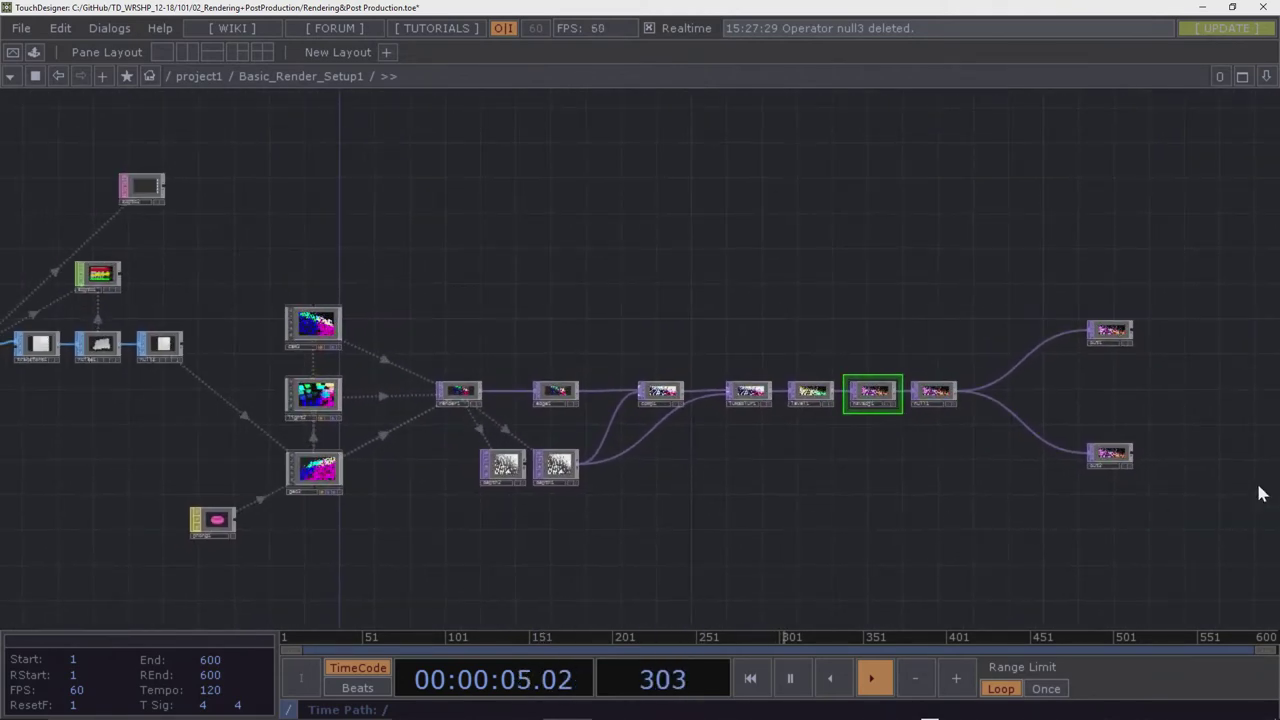
left_click_drag(1171, 437, 1027, 516)
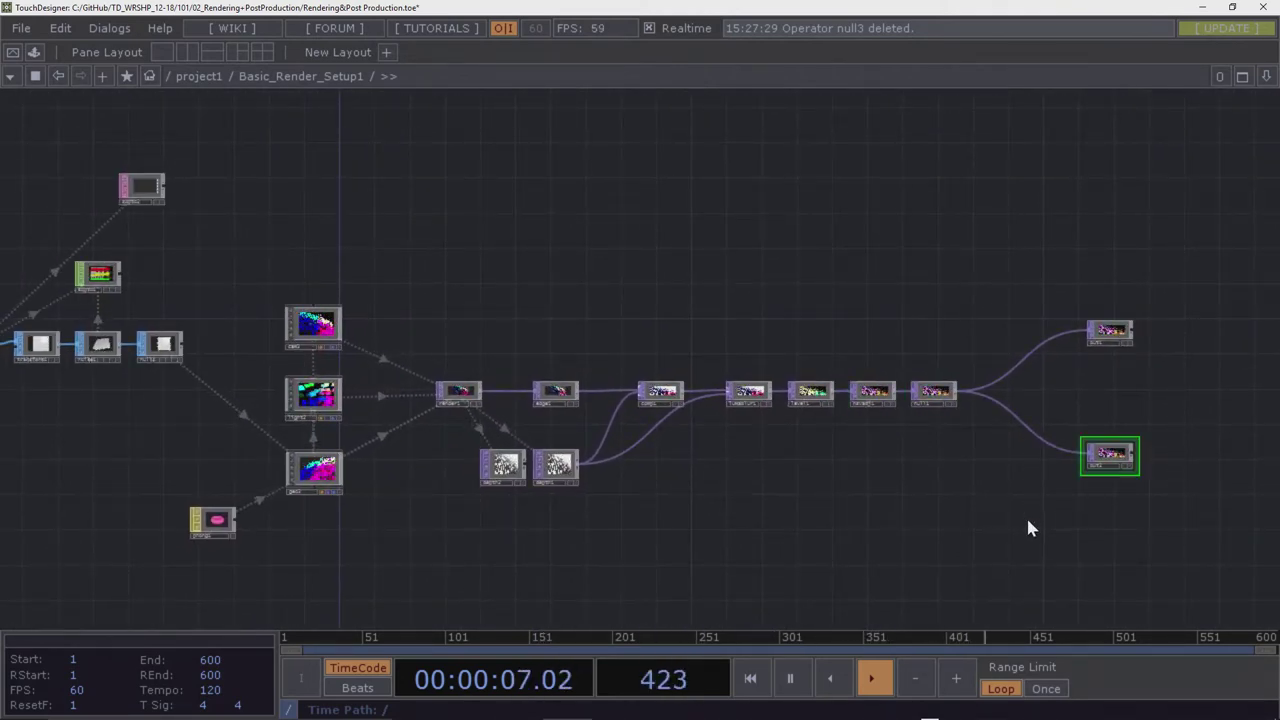
key("Delete")
left_click_drag(1089, 331, 1062, 395)
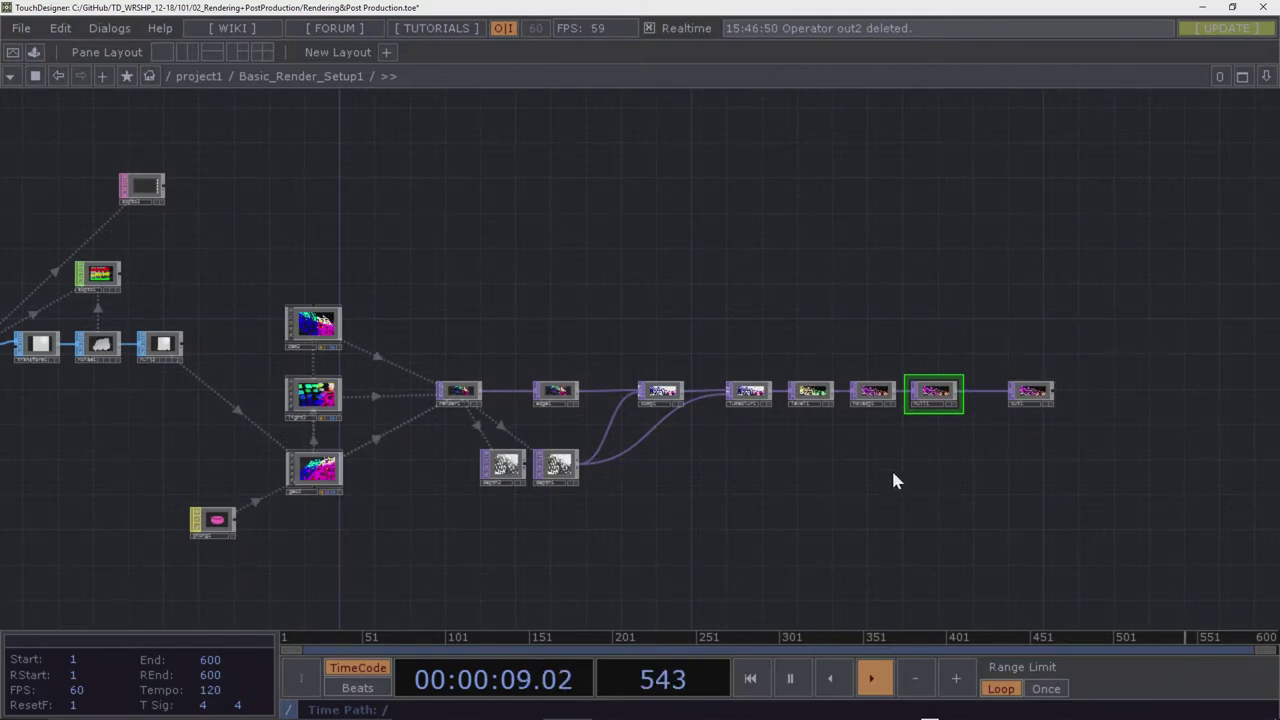
Delete the unused Depth TOP depth2 beside depth1
scroll(664, 490, "up", 3)
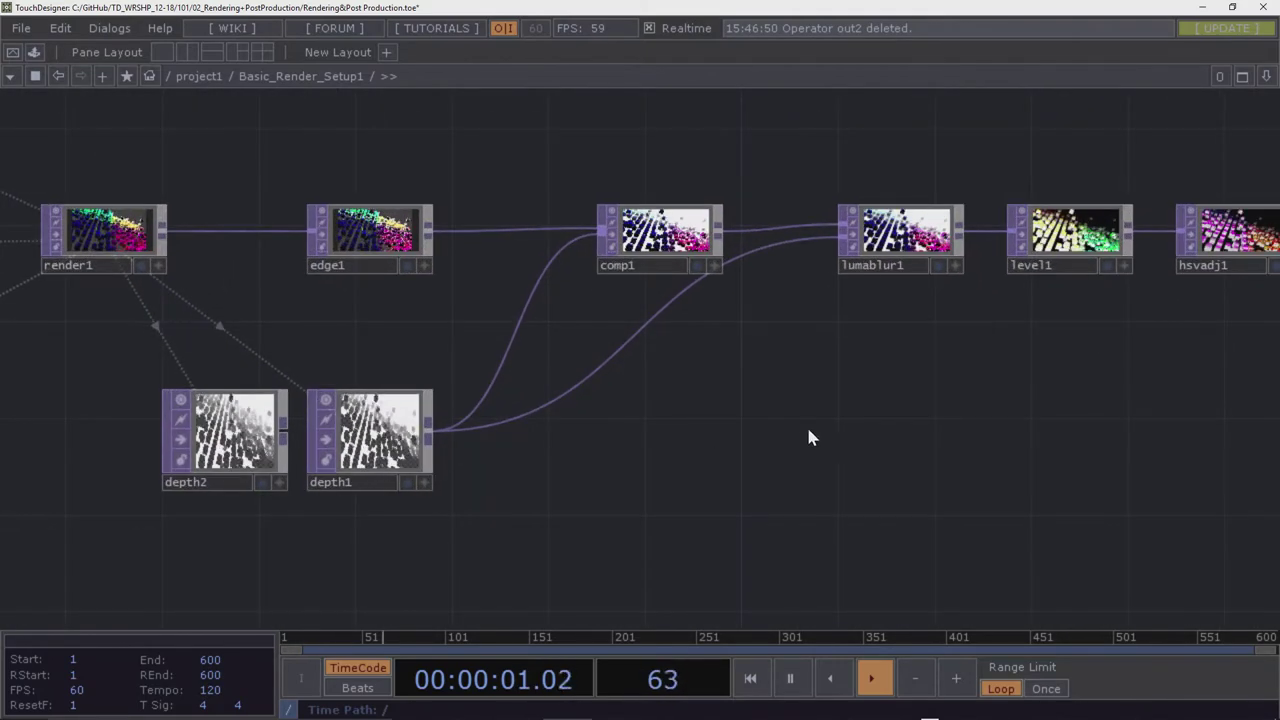
left_click_drag(808, 434, 781, 468)
scroll(733, 477, "down", 3)
scroll(626, 482, "up", 2)
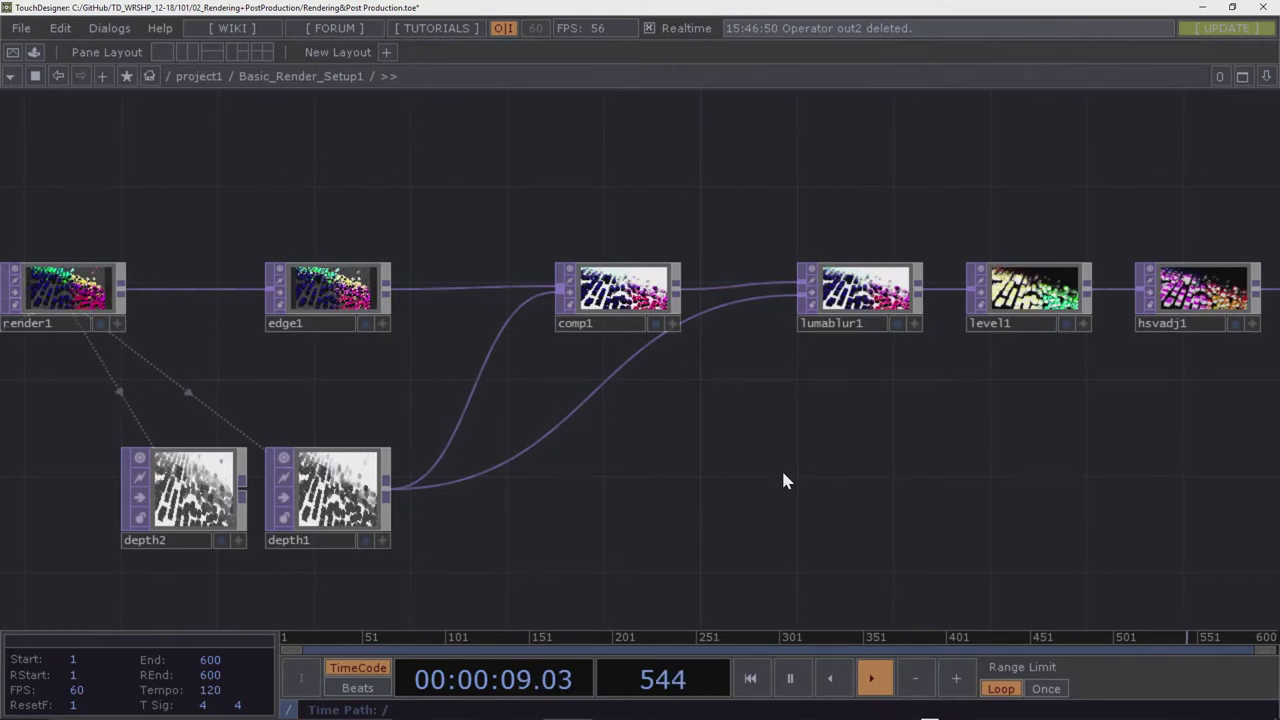
key("Delete")
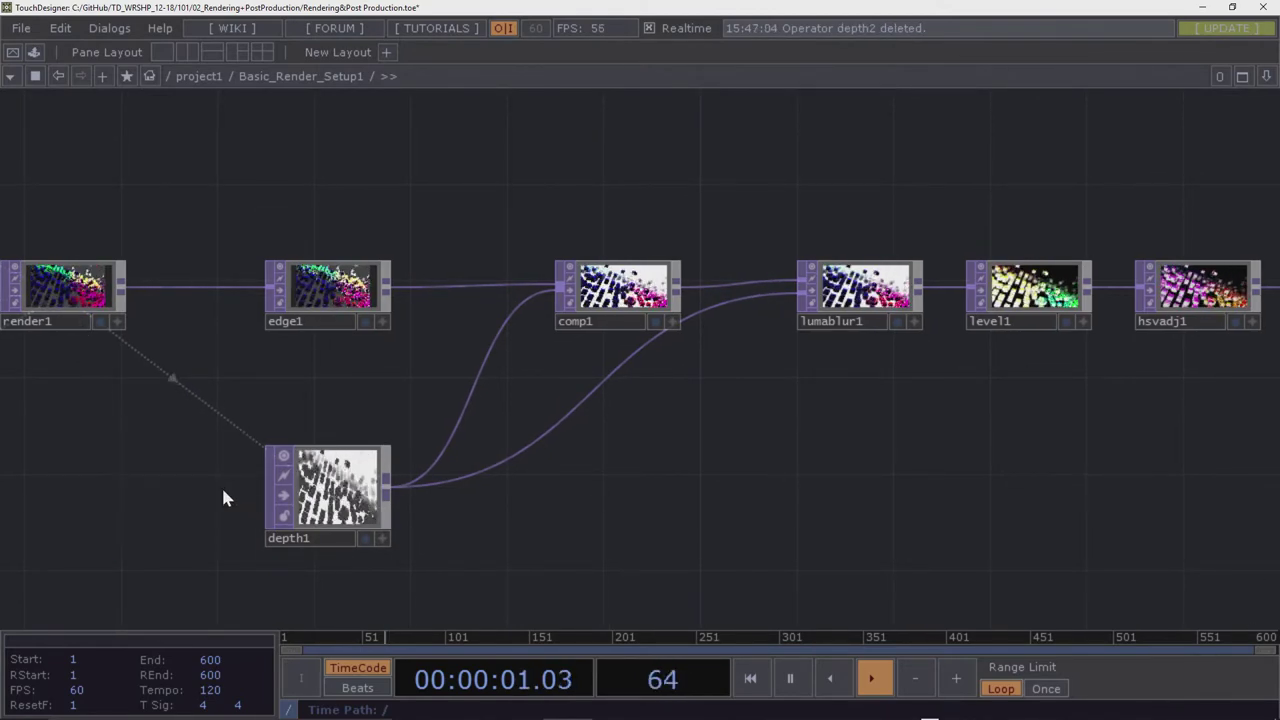
left_click_drag(746, 465, 746, 473)
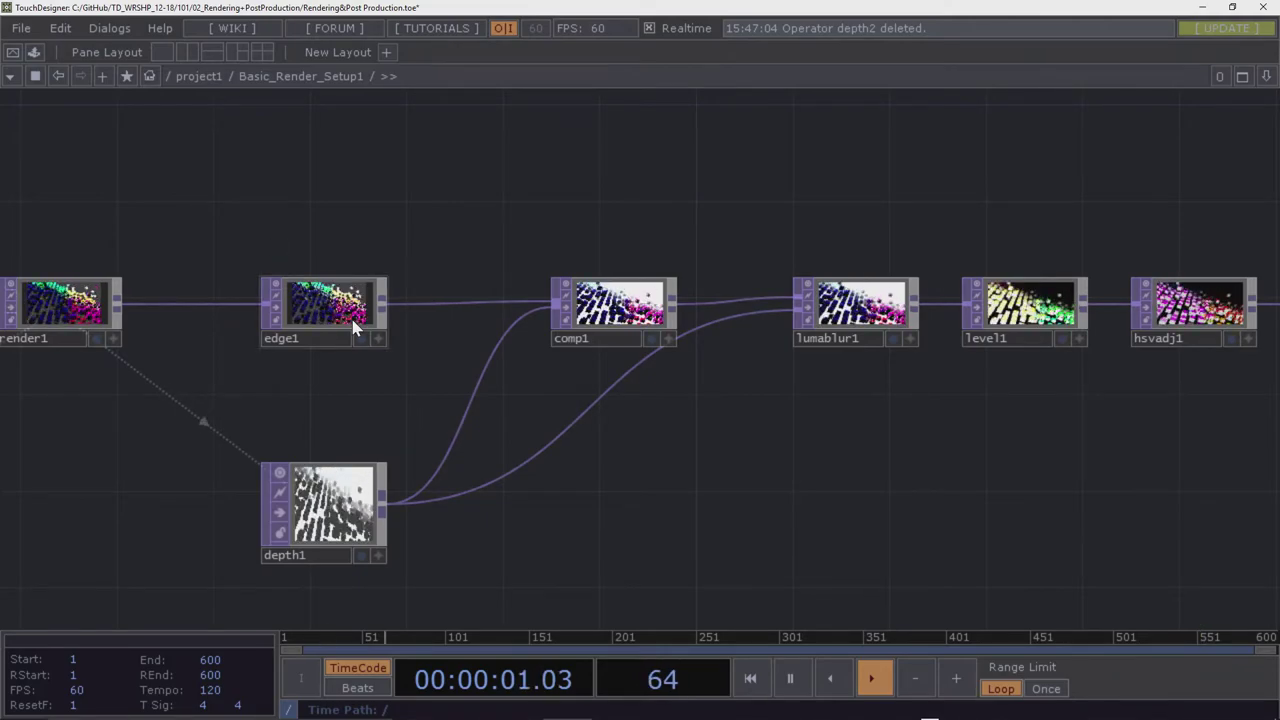
Switch Comp Over Input off on edge1 to inspect the outlines alone, and switch it back on
scroll(332, 314, "up", 5)
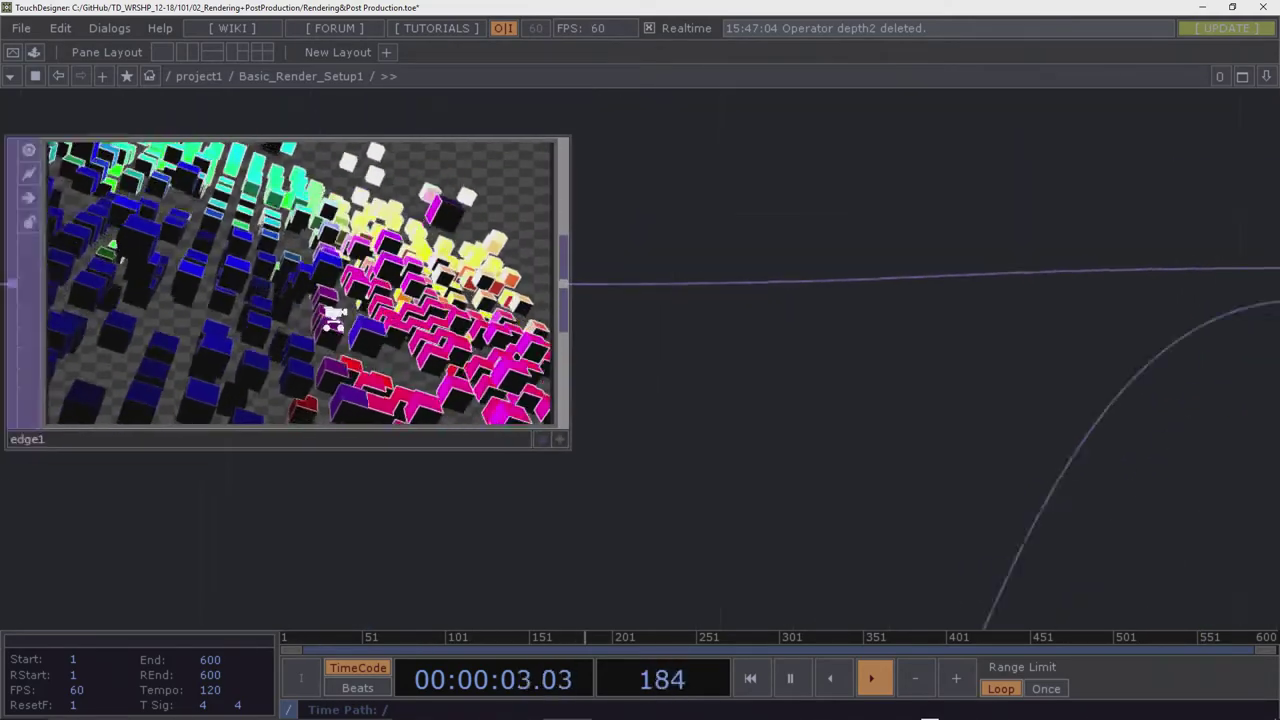
scroll(332, 314, "down", 5)
left_click(337, 326)
key("p")
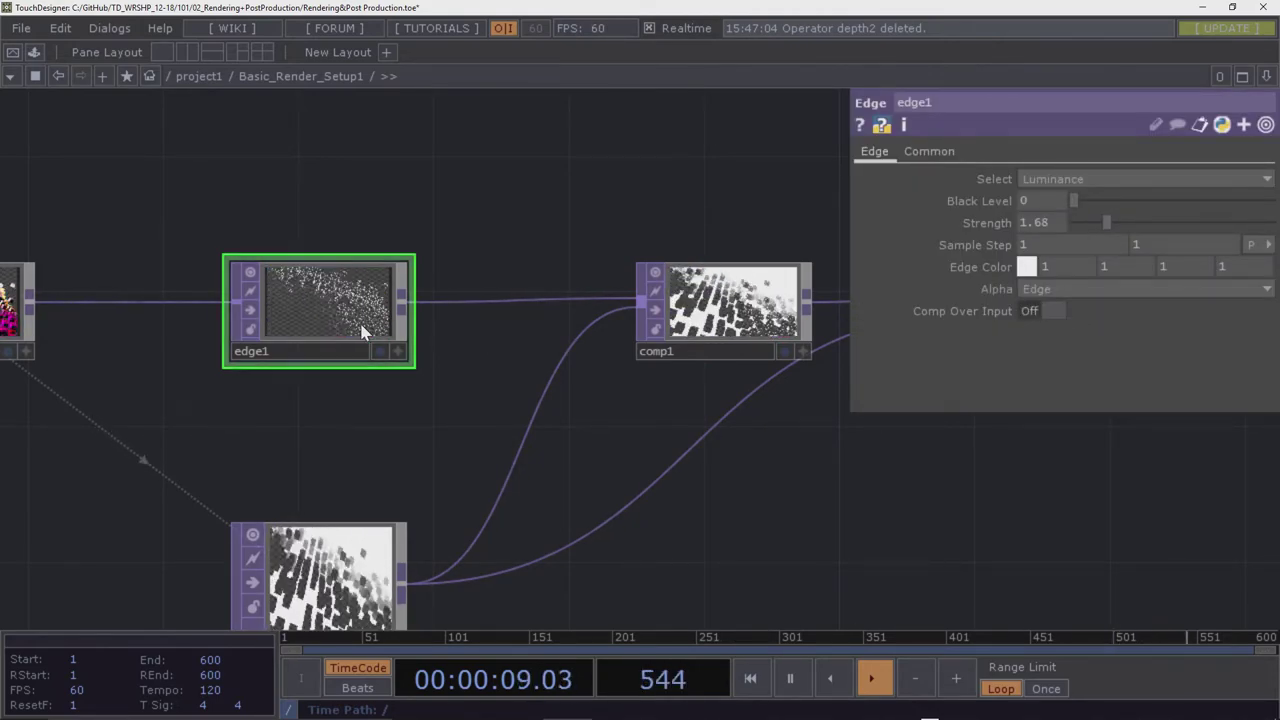
scroll(323, 308, "up", 5)
scroll(323, 314, "down", 2)
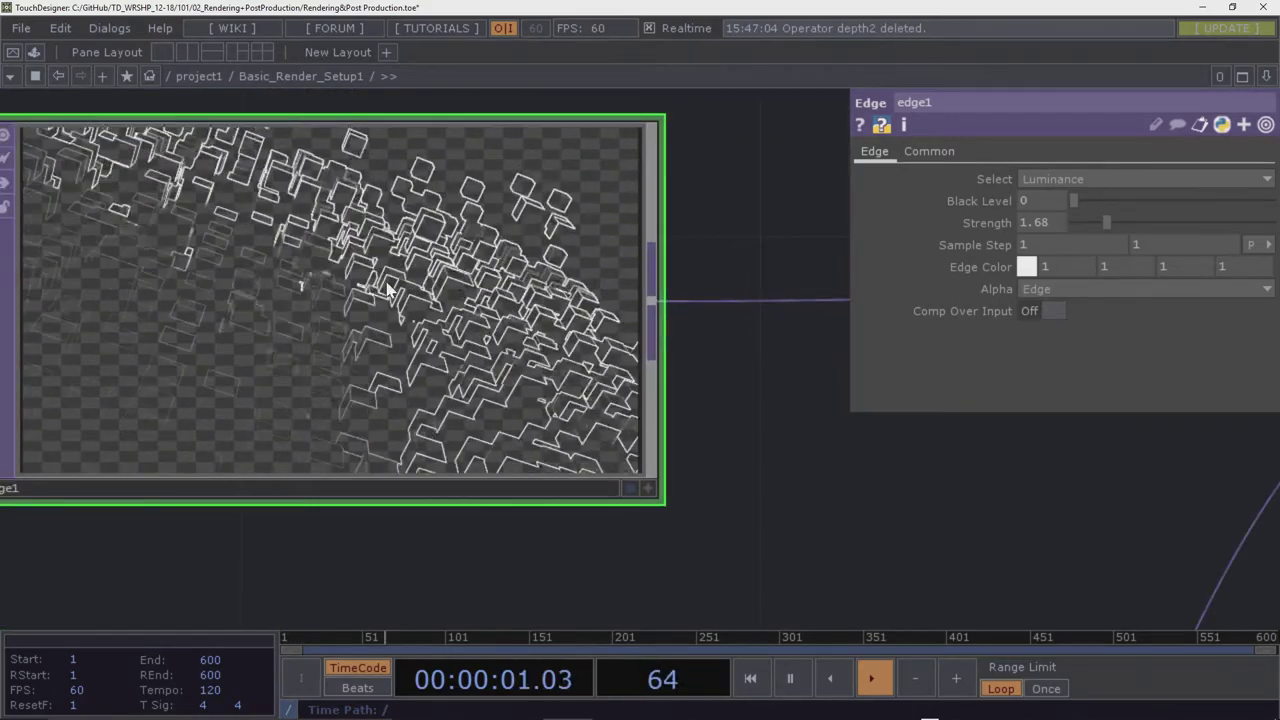
left_click(1031, 311)
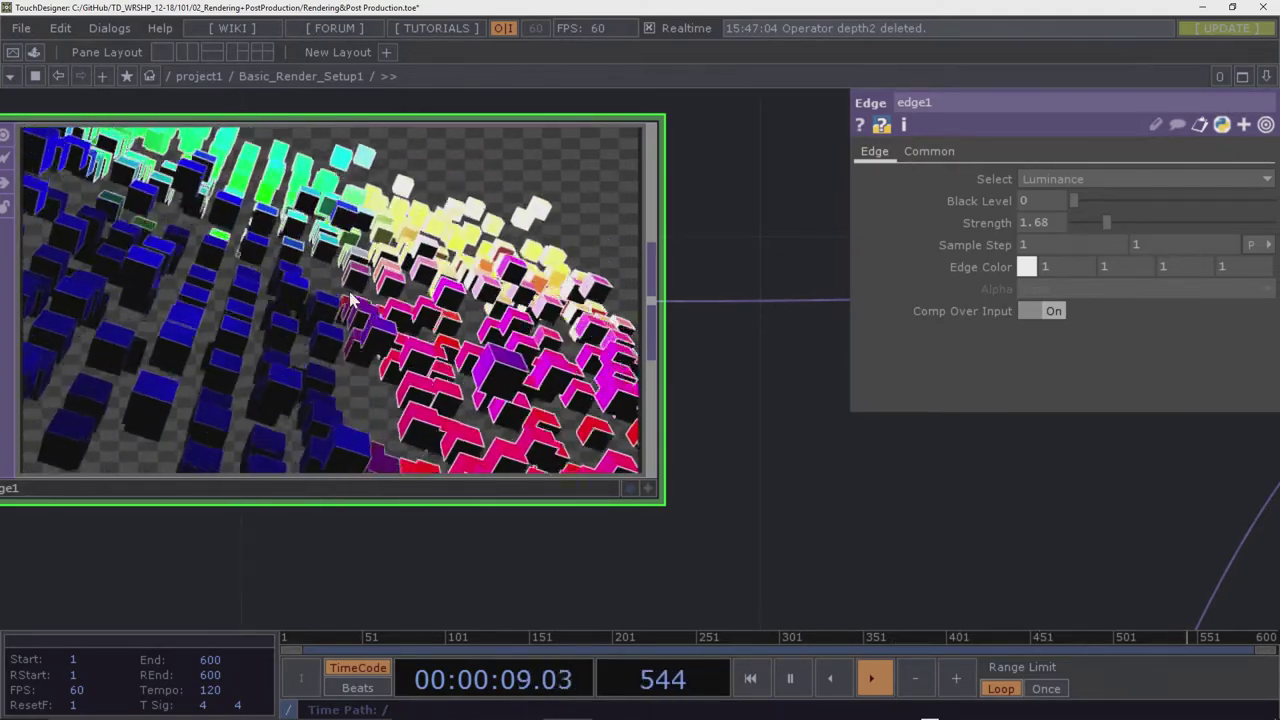
scroll(350, 300, "down", 3)
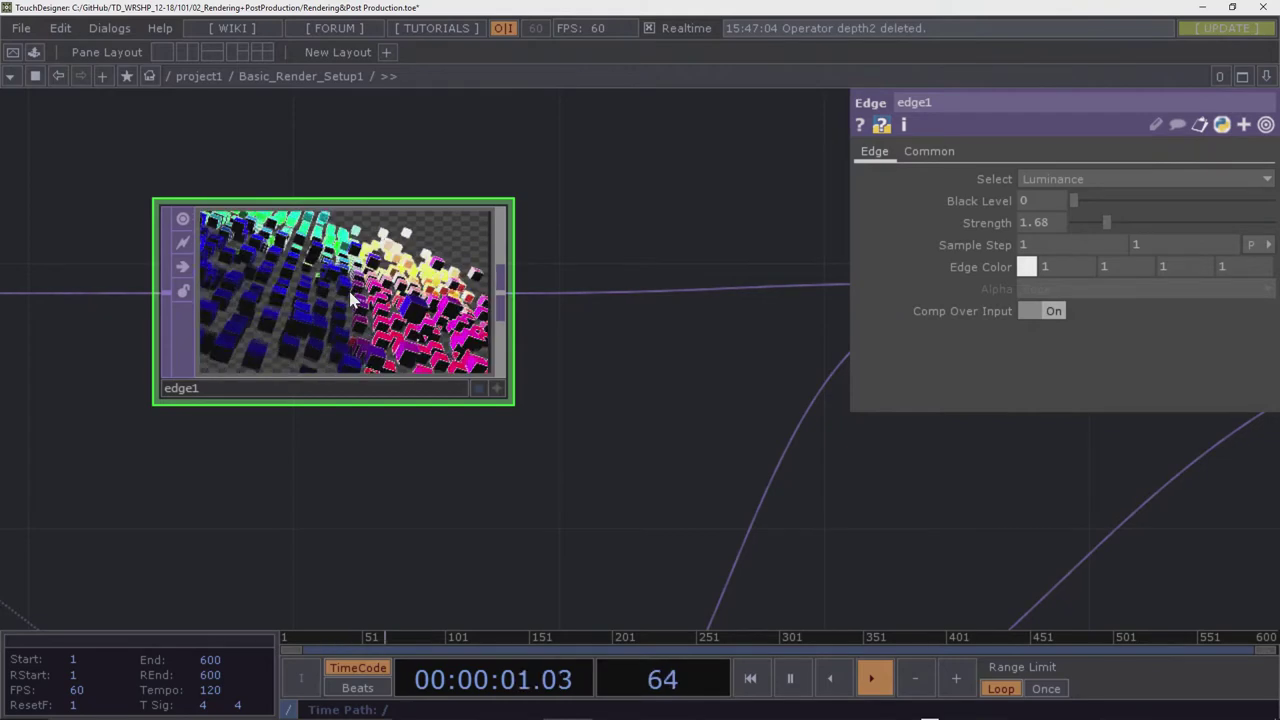
scroll(352, 300, "down", 3)
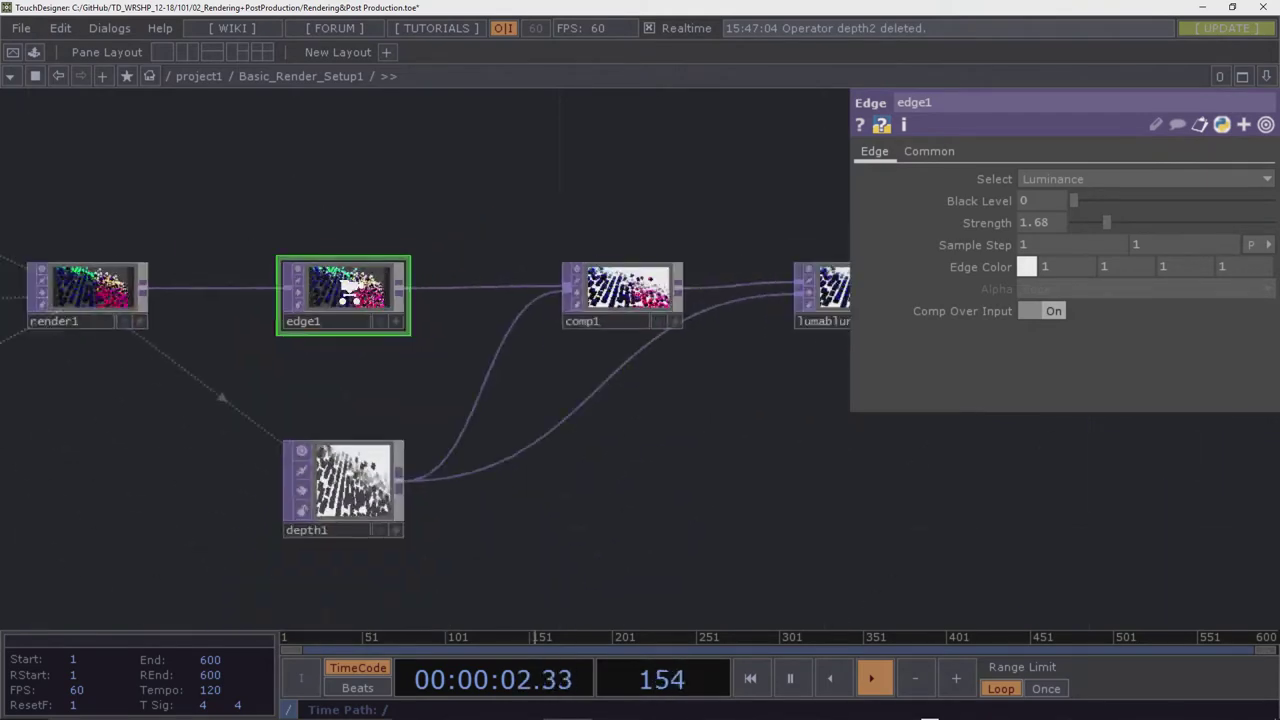
Try the Depth Texture pixel format on depth1, and restore 8-bit fixed (RGBA) with Depth Space at Reranged from Camera Space
left_click_drag(370, 370, 378, 304)
left_click(365, 370)
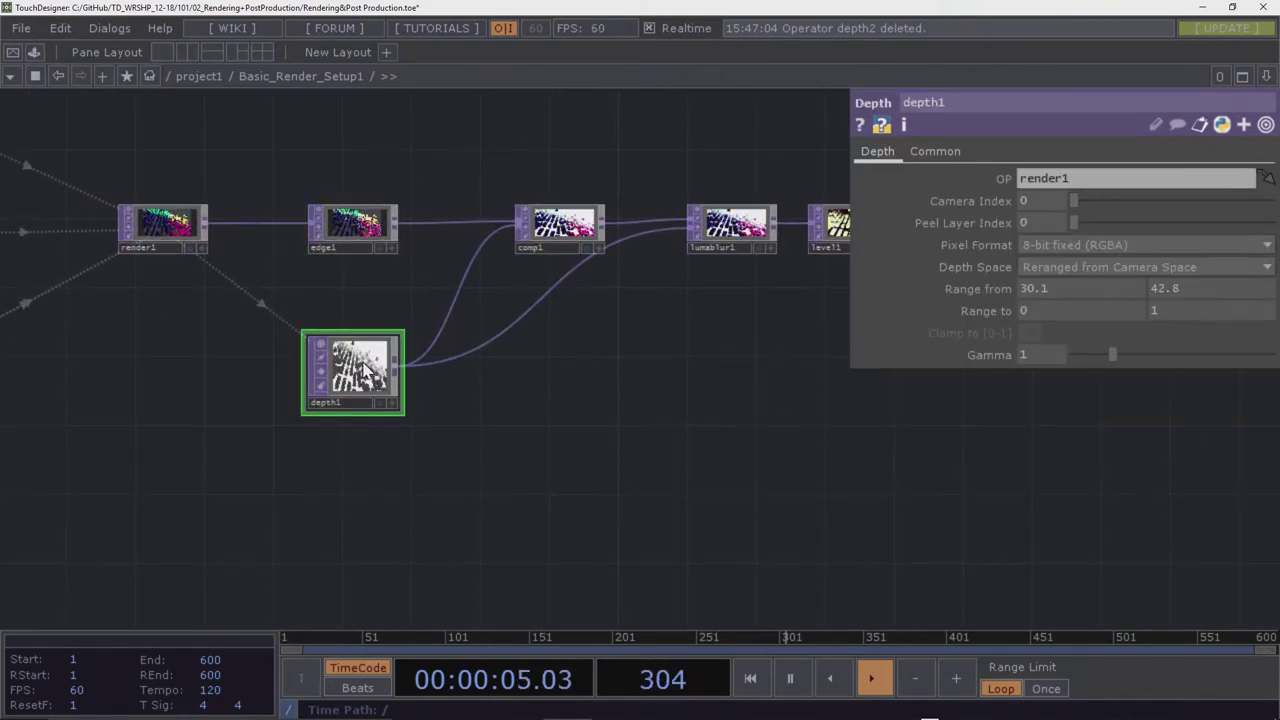
scroll(365, 370, "up", 5)
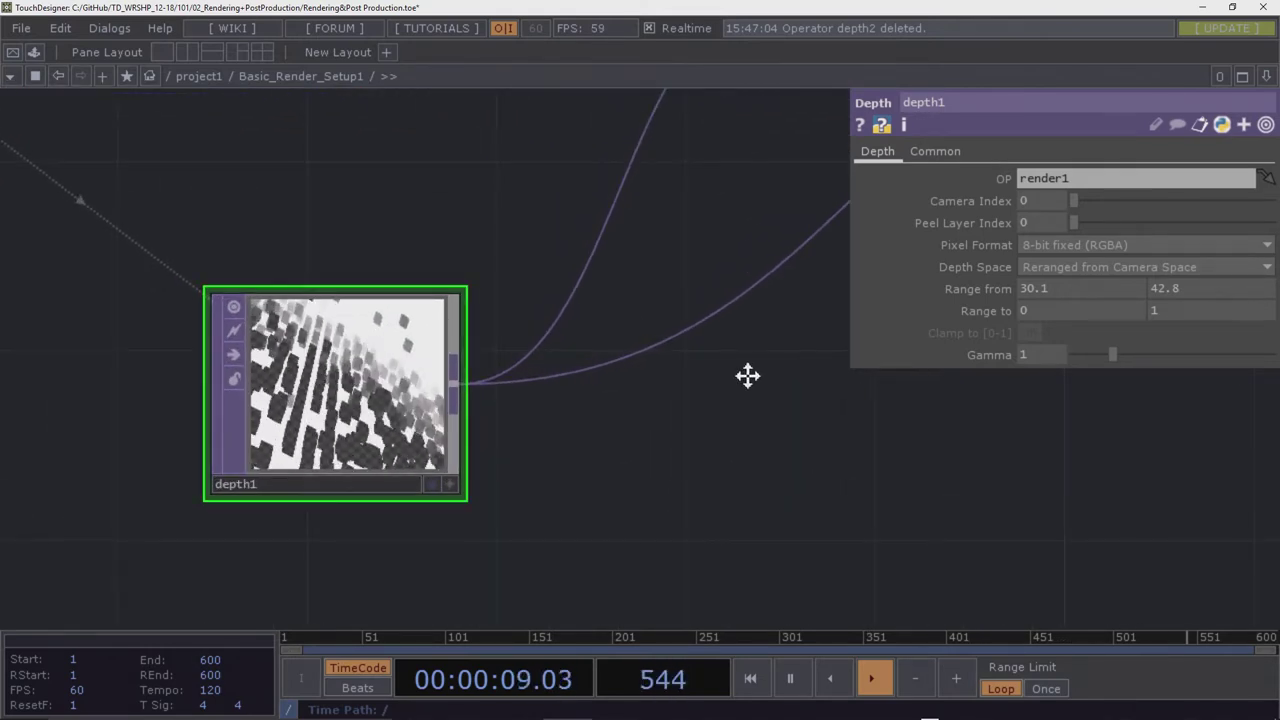
left_click_drag(748, 375, 719, 383)
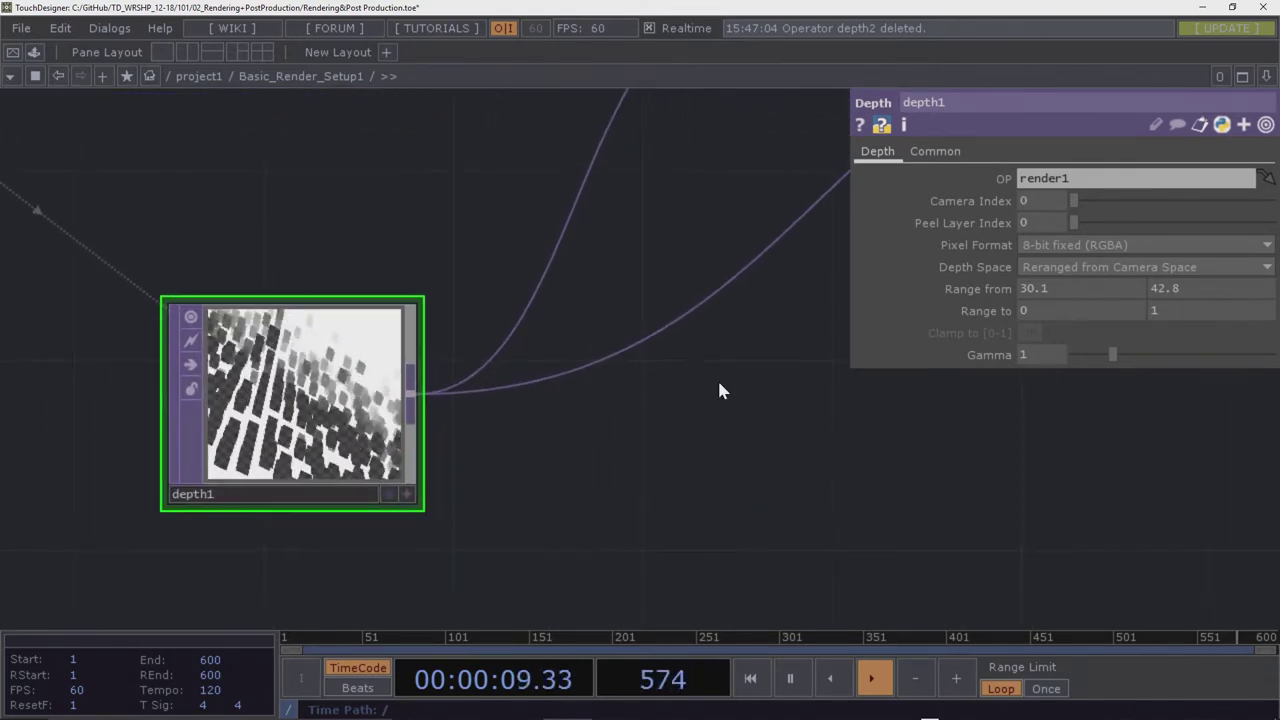
left_click(1035, 244)
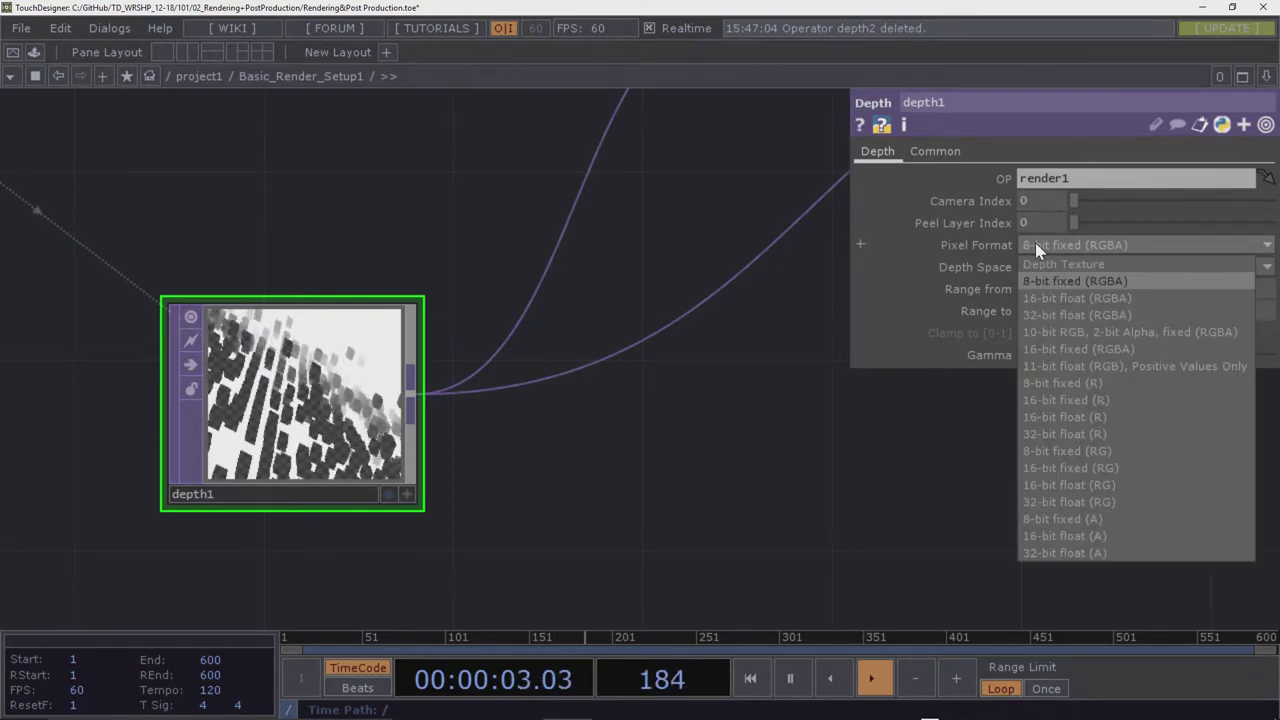
left_click(1039, 262)
left_click(1055, 246)
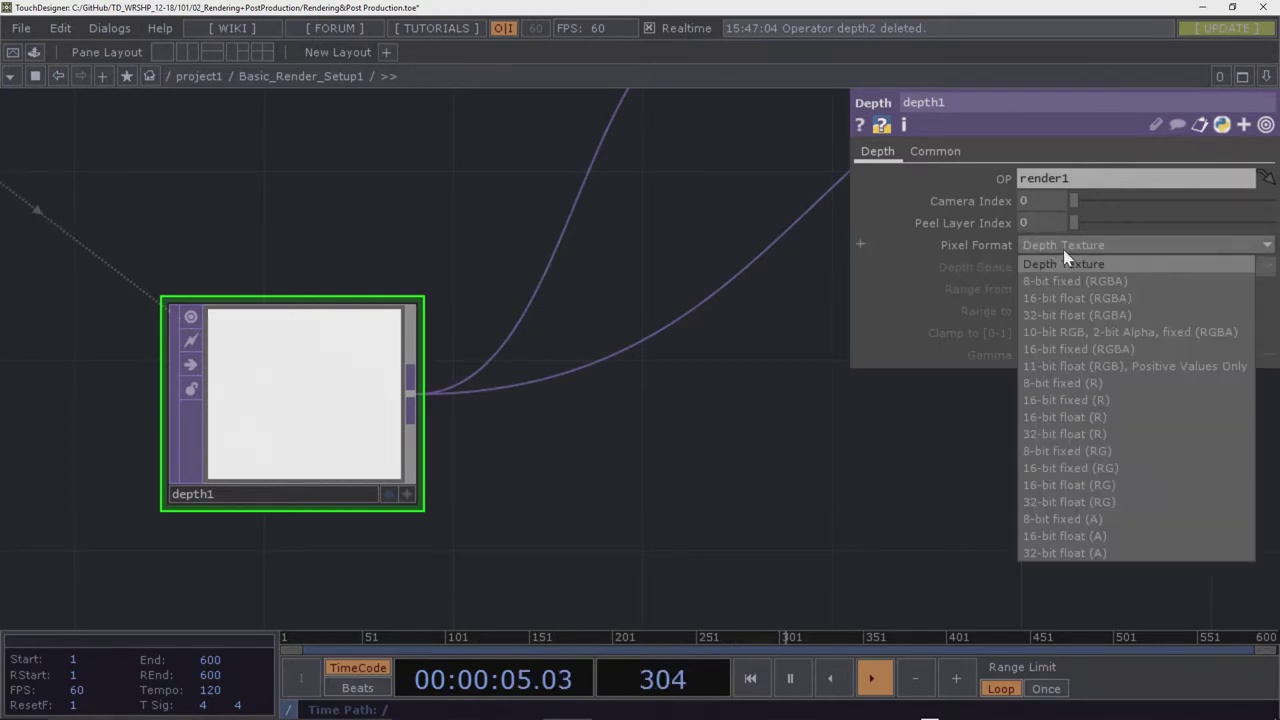
left_click(1054, 281)
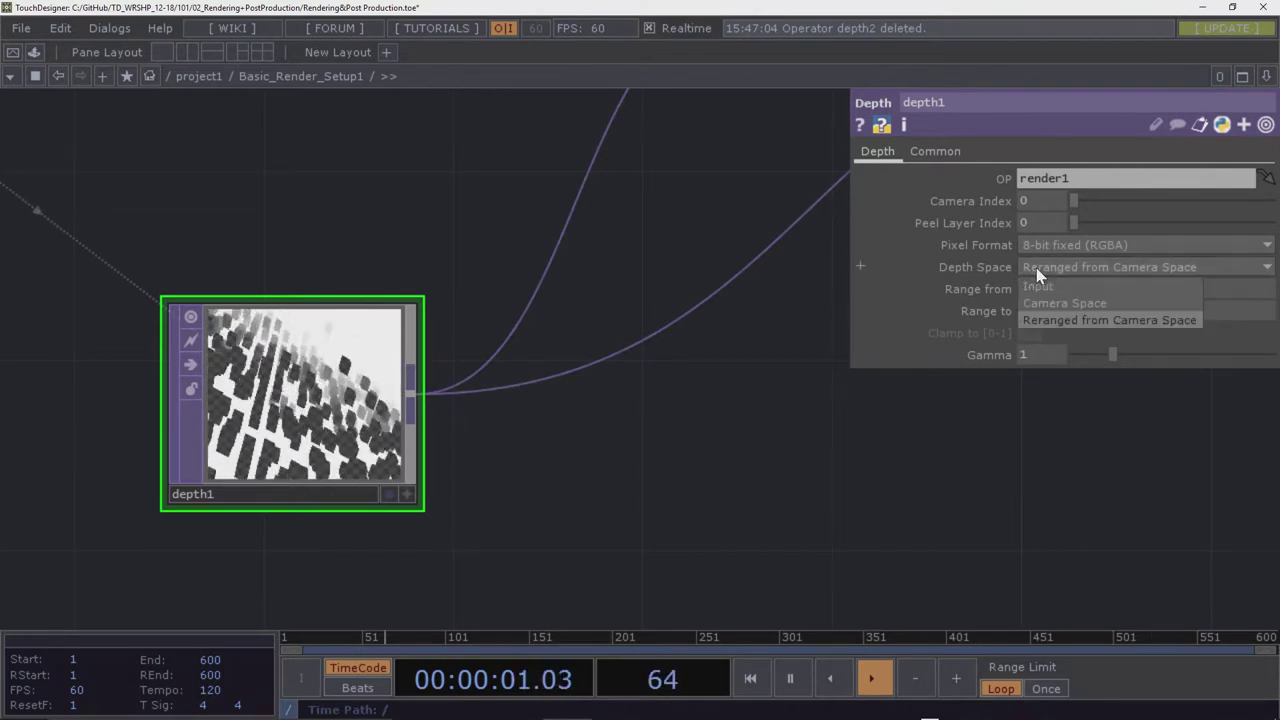
left_click(1048, 320)
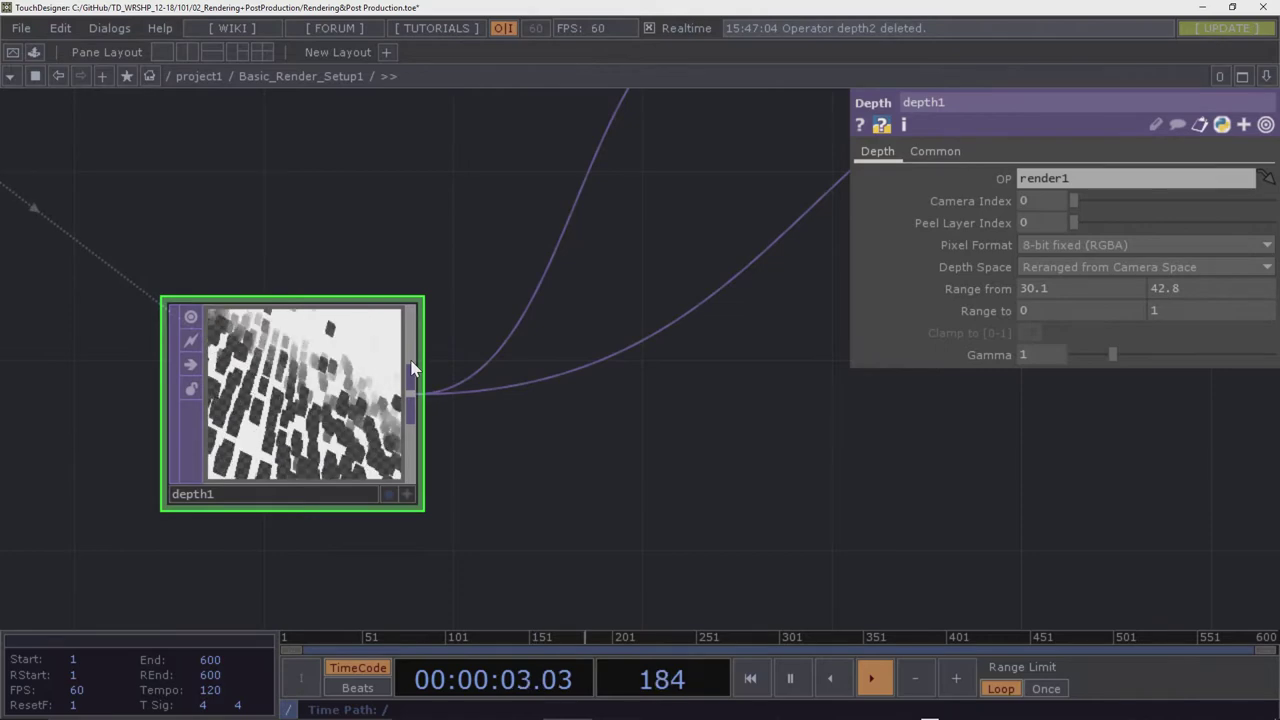
scroll(413, 368, "down", 5)
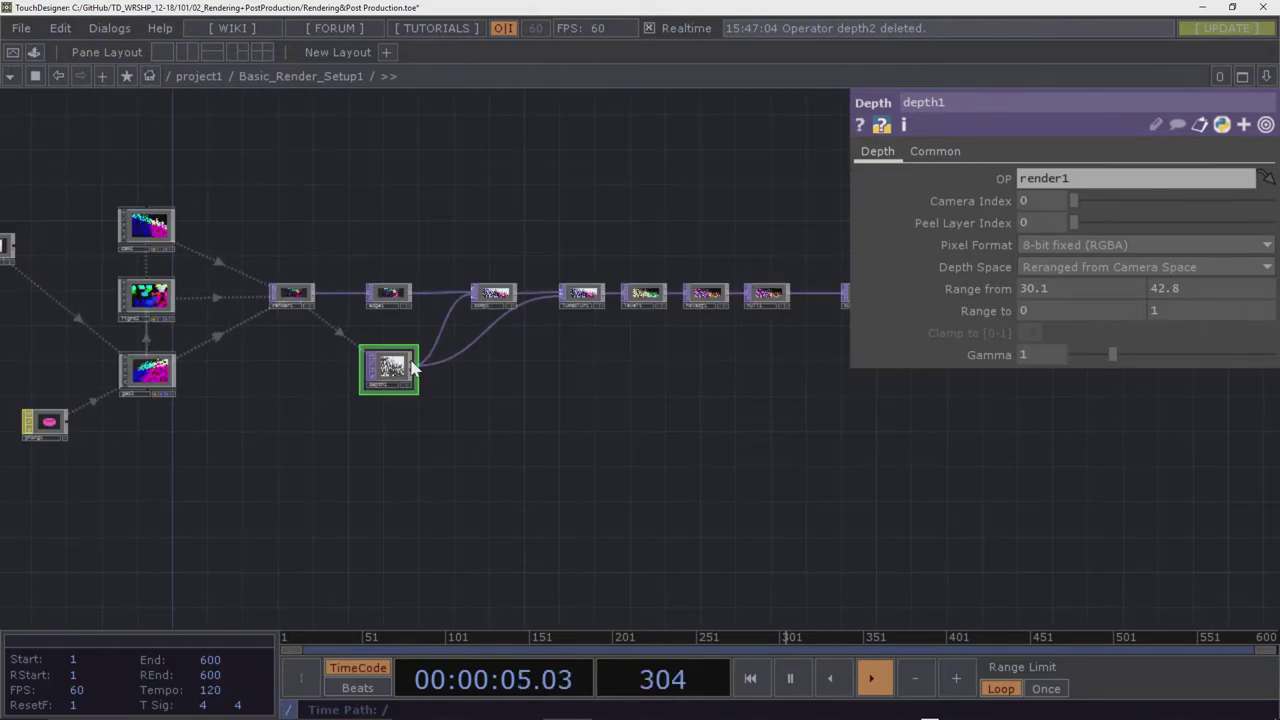
scroll(410, 364, "up", 4)
scroll(412, 366, "down", 5)
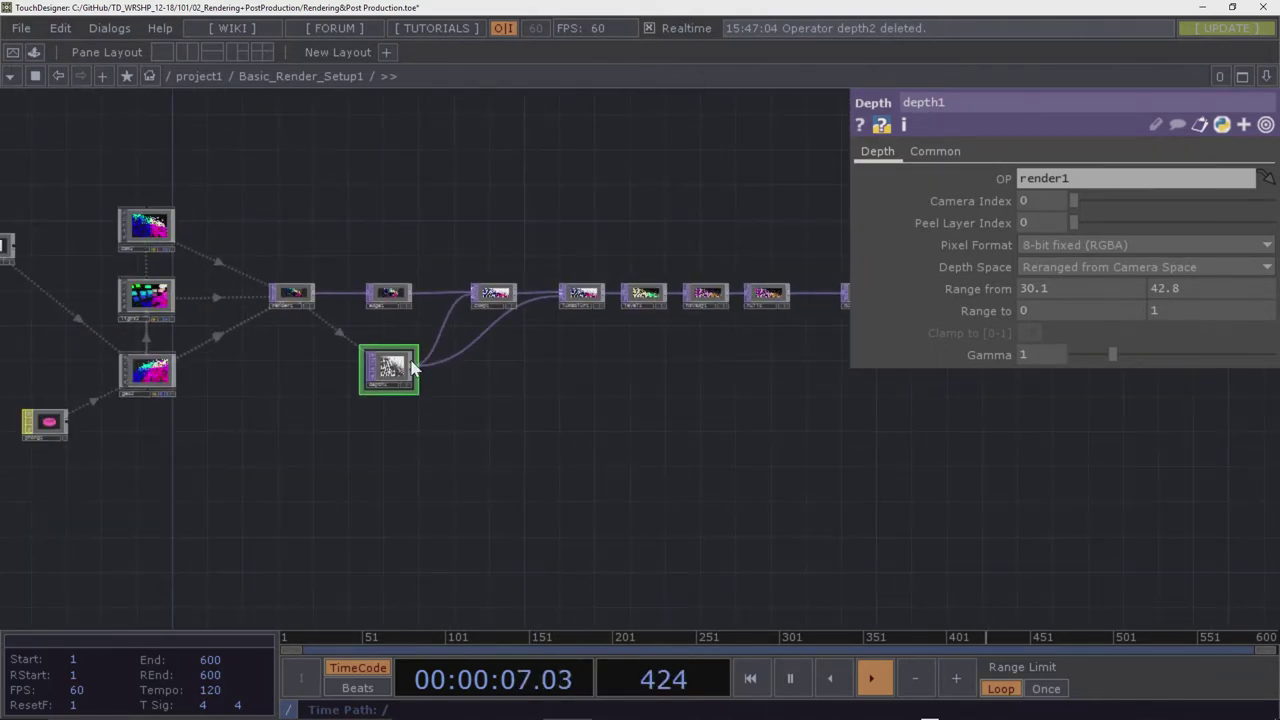
left_click_drag(691, 357, 549, 354)
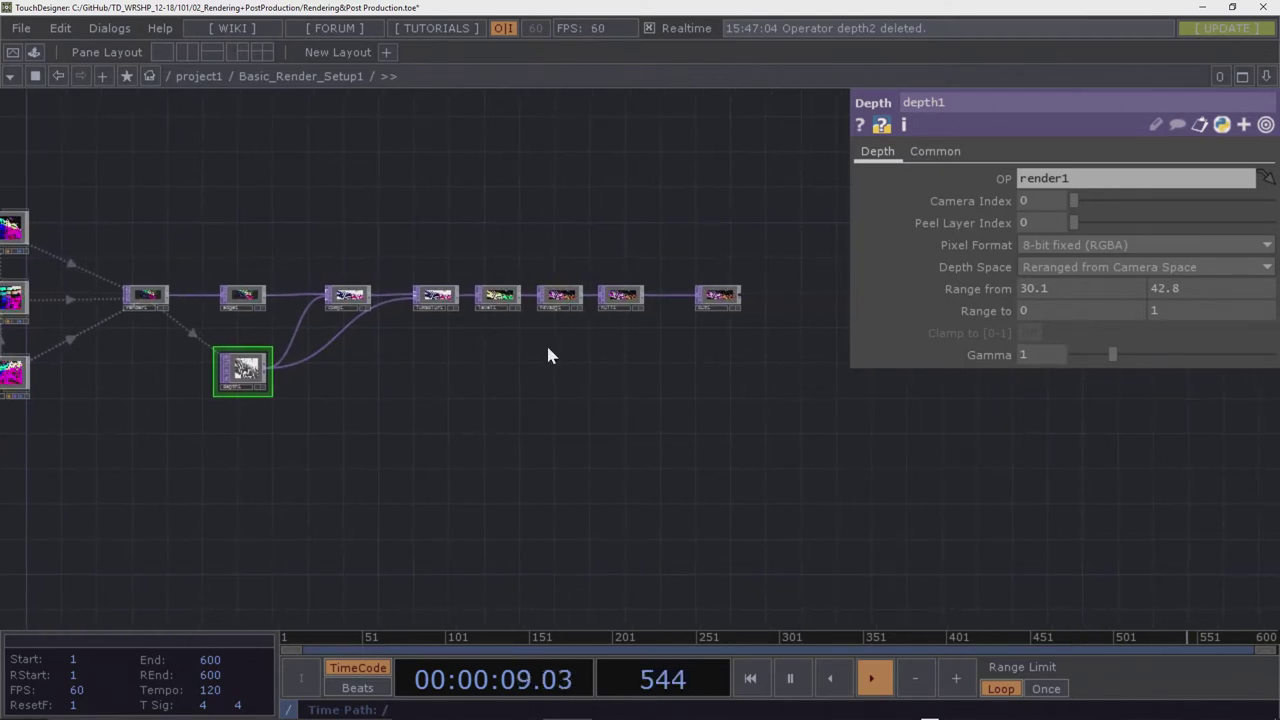
Go up to project1, open Advanced_Render_Setup and look over its render network
left_click(186, 77)
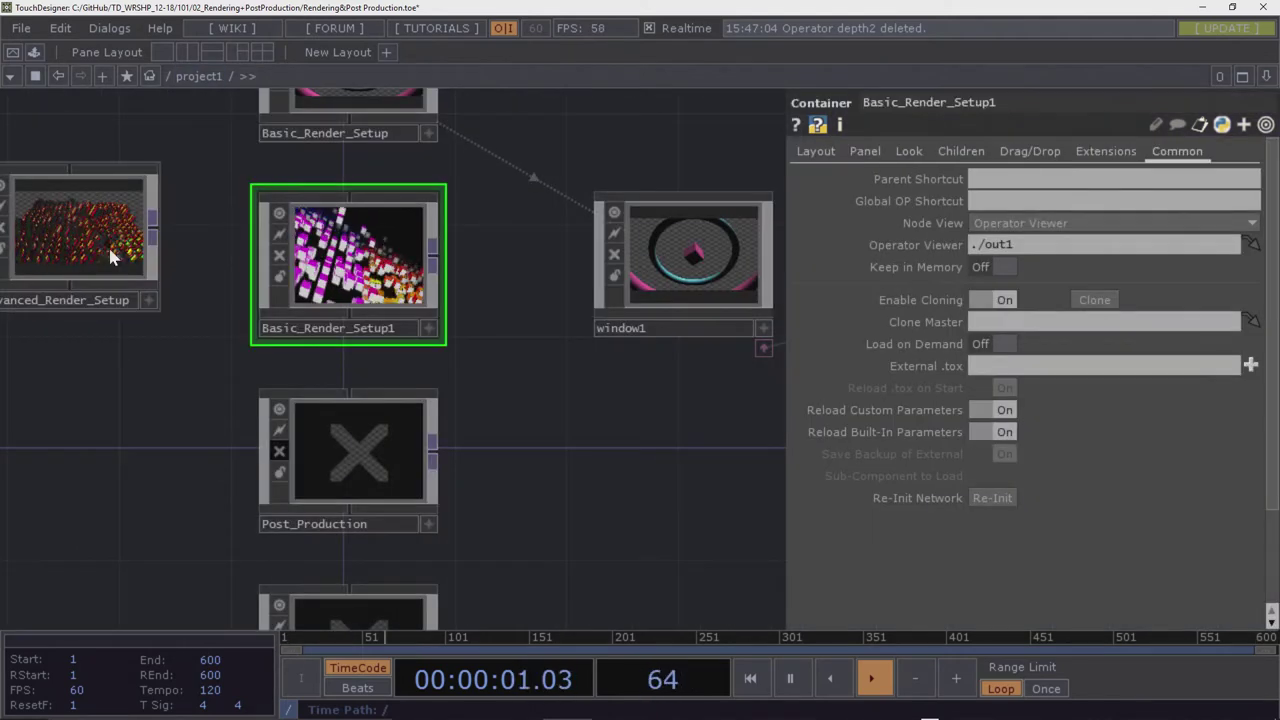
double_click(76, 234)
left_click_drag(451, 434, 537, 366)
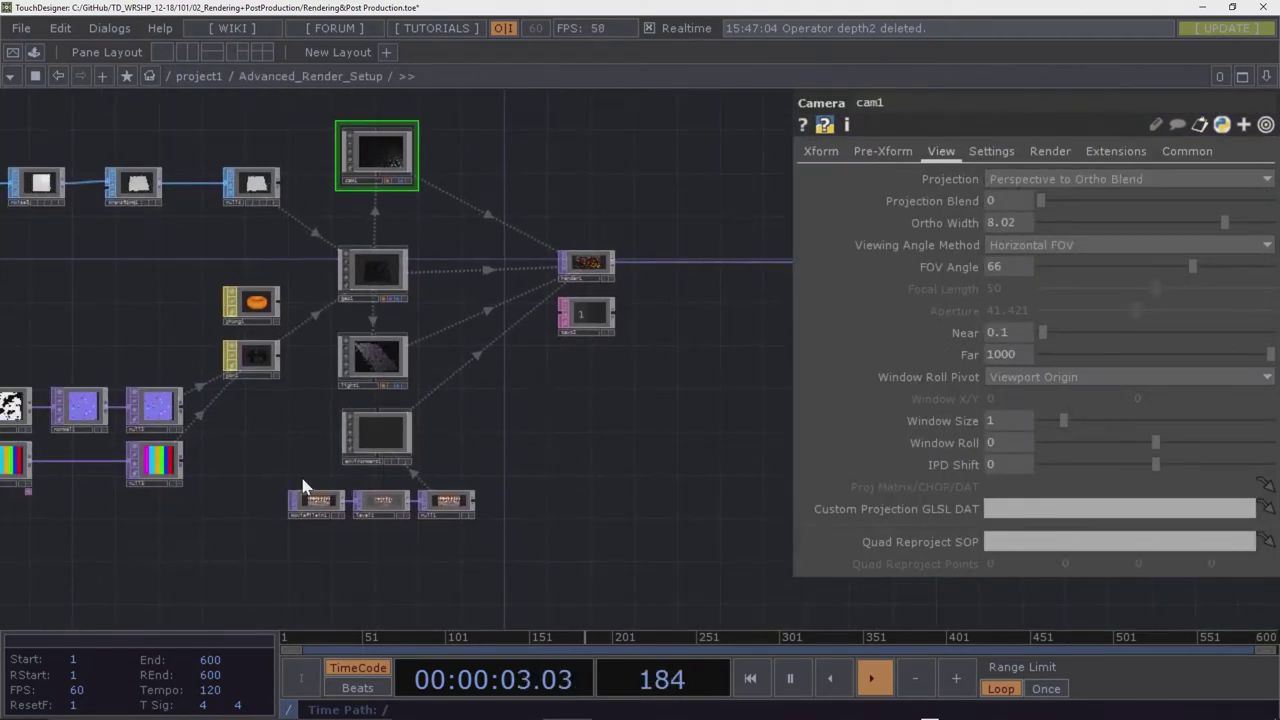
scroll(300, 486, "up", 3)
scroll(400, 437, "down", 5)
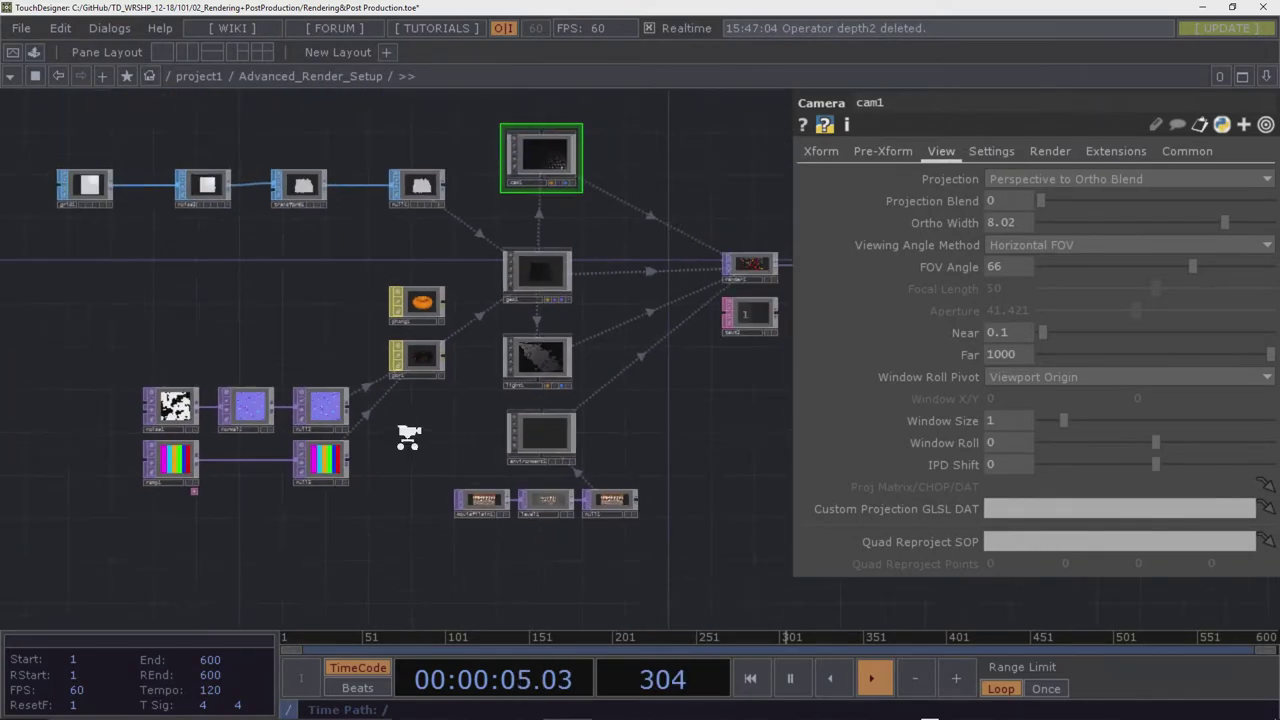
scroll(309, 443, "down", 2)
scroll(511, 414, "up", 2)
scroll(480, 374, "up", 4)
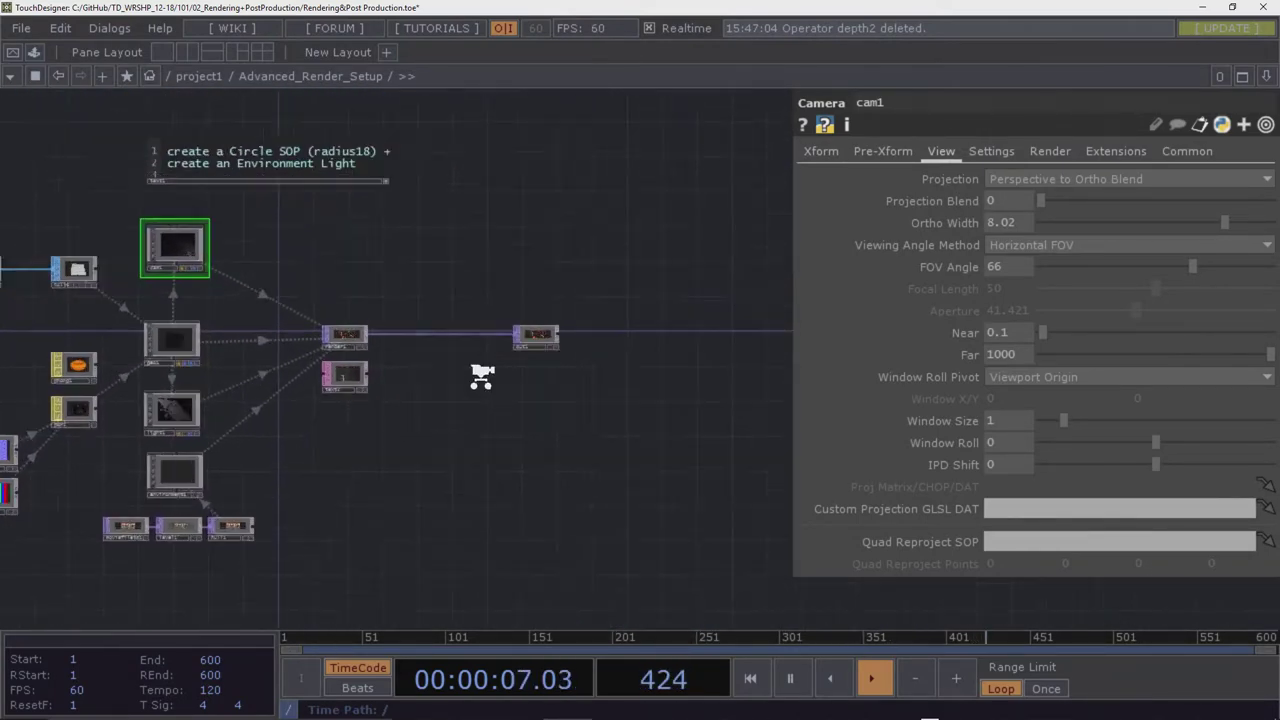
scroll(481, 376, "down", 3)
Return to project1, turn cooking on for the Post_Production container and open its network
left_click(199, 76)
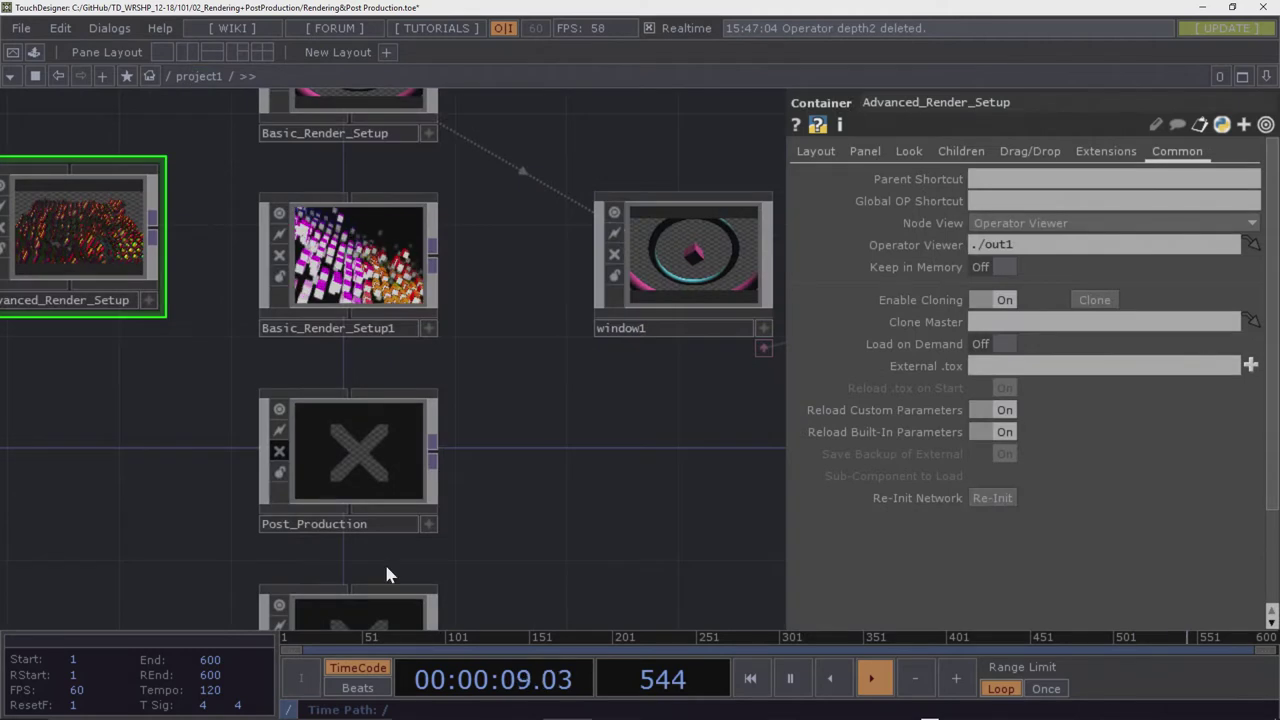
left_click_drag(512, 449, 482, 280)
left_click(249, 282)
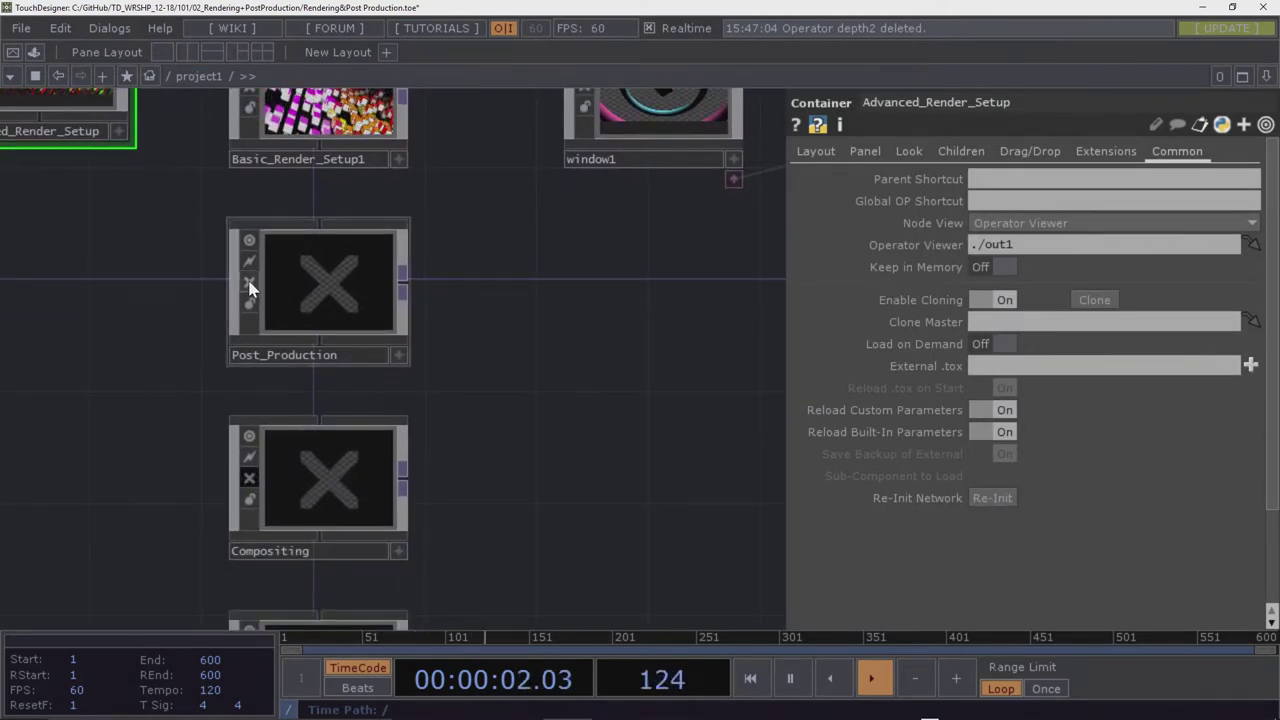
double_click(305, 300)
left_click_drag(405, 289, 580, 291)
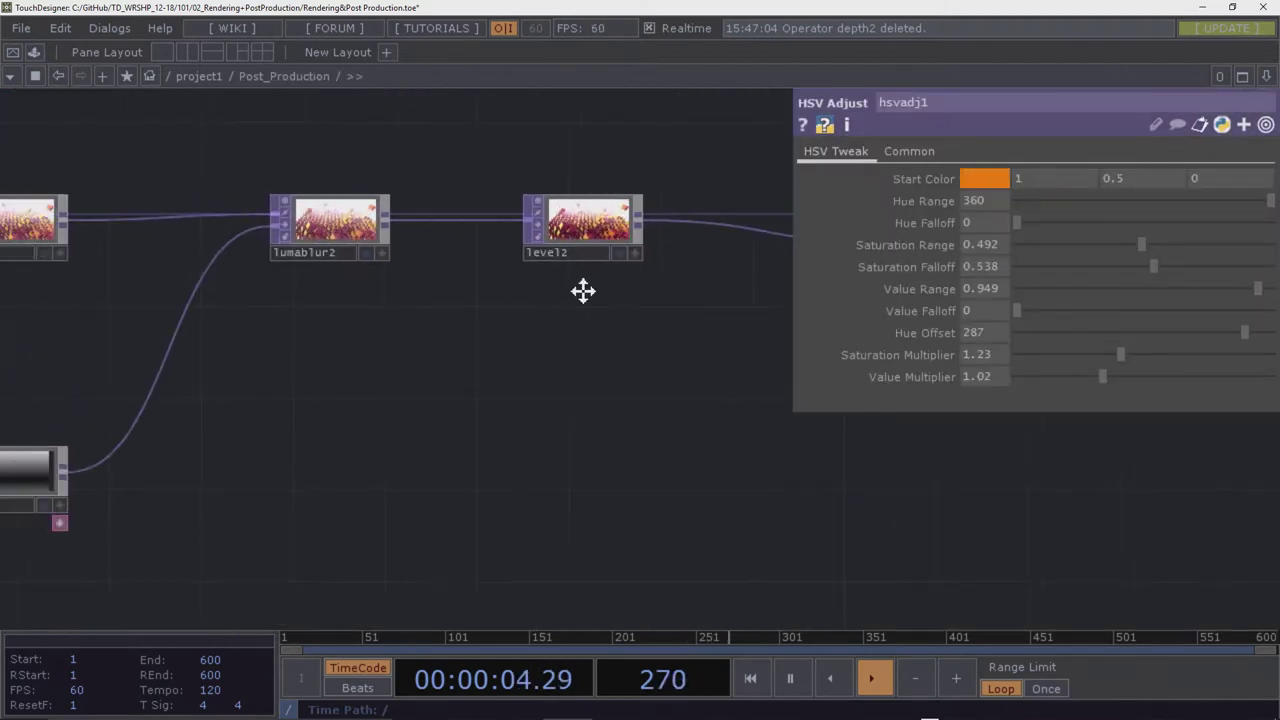
Look over the Post_Production network from its depth and edge branches to the final output, and return to project1
scroll(580, 291, "down", 3)
left_click_drag(180, 509, 1130, 530)
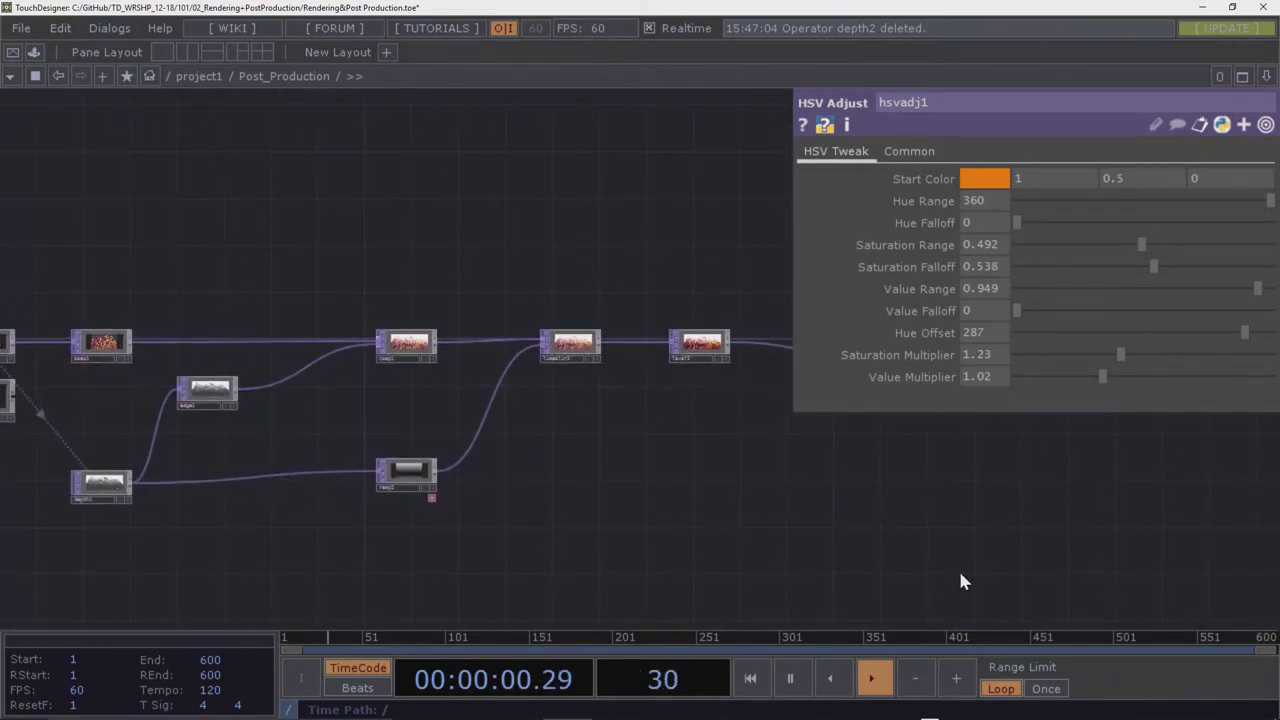
left_click_drag(607, 530, 363, 523)
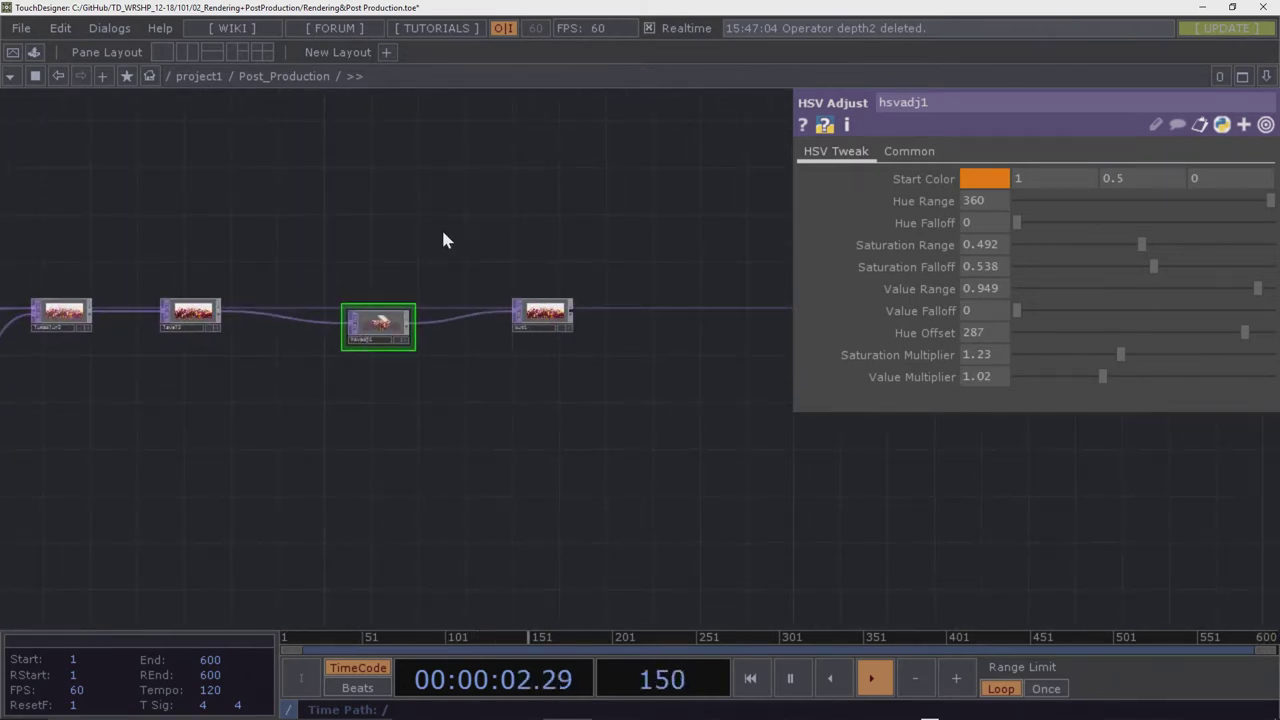
left_click(198, 76)
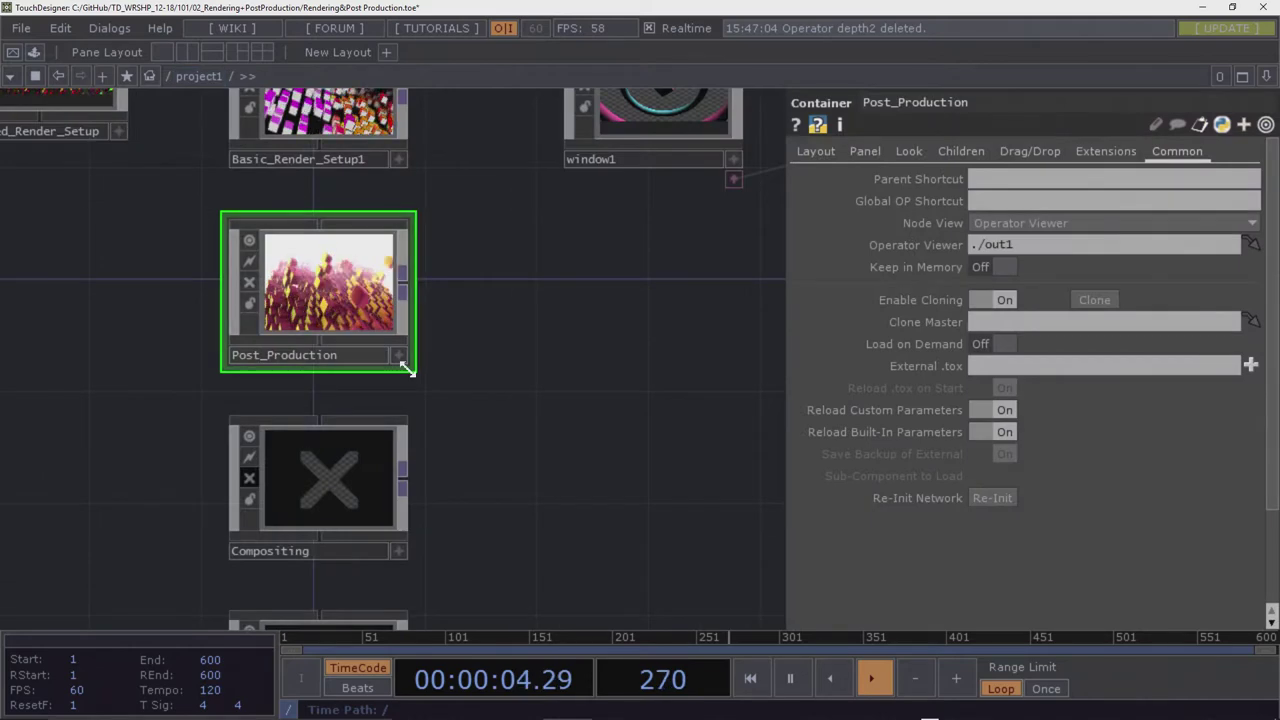
Turn cooking off for Post_Production and Advanced_Render_Setup, with the Post_Production container moved directly below Advanced_Render_Setup
left_click_drag(522, 356, 529, 492)
left_click(253, 424)
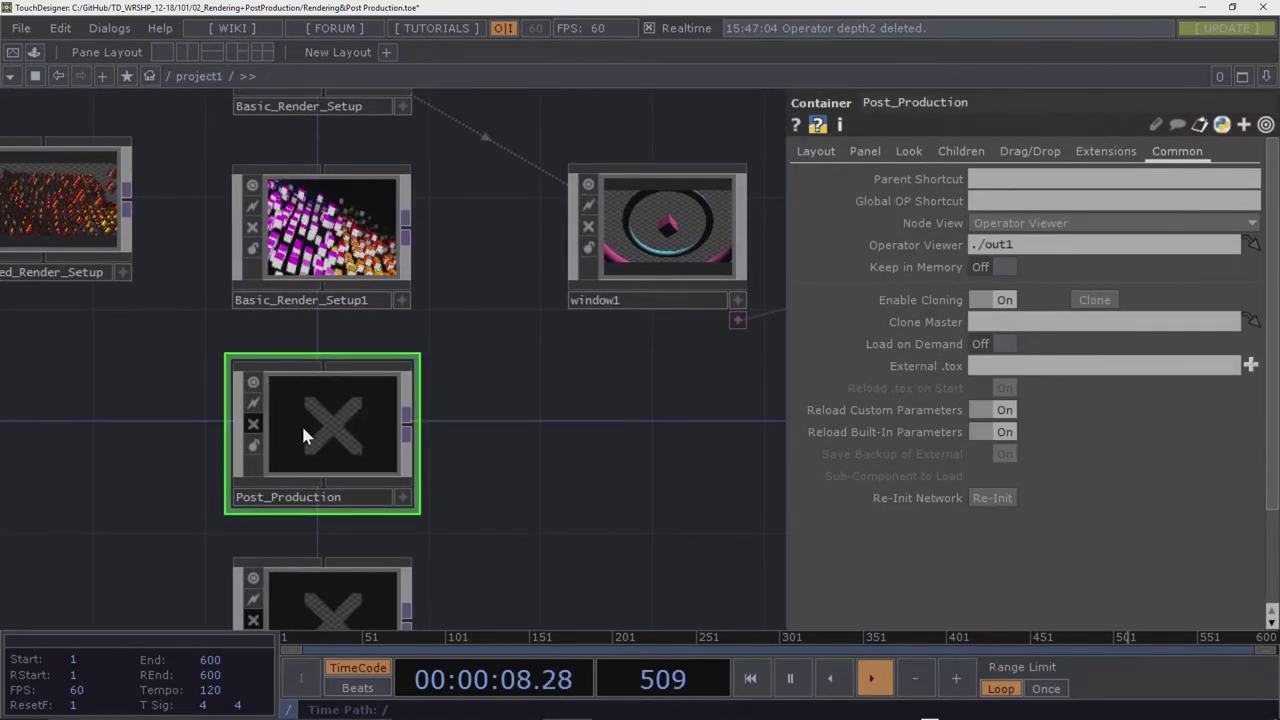
scroll(523, 350, "down", 3)
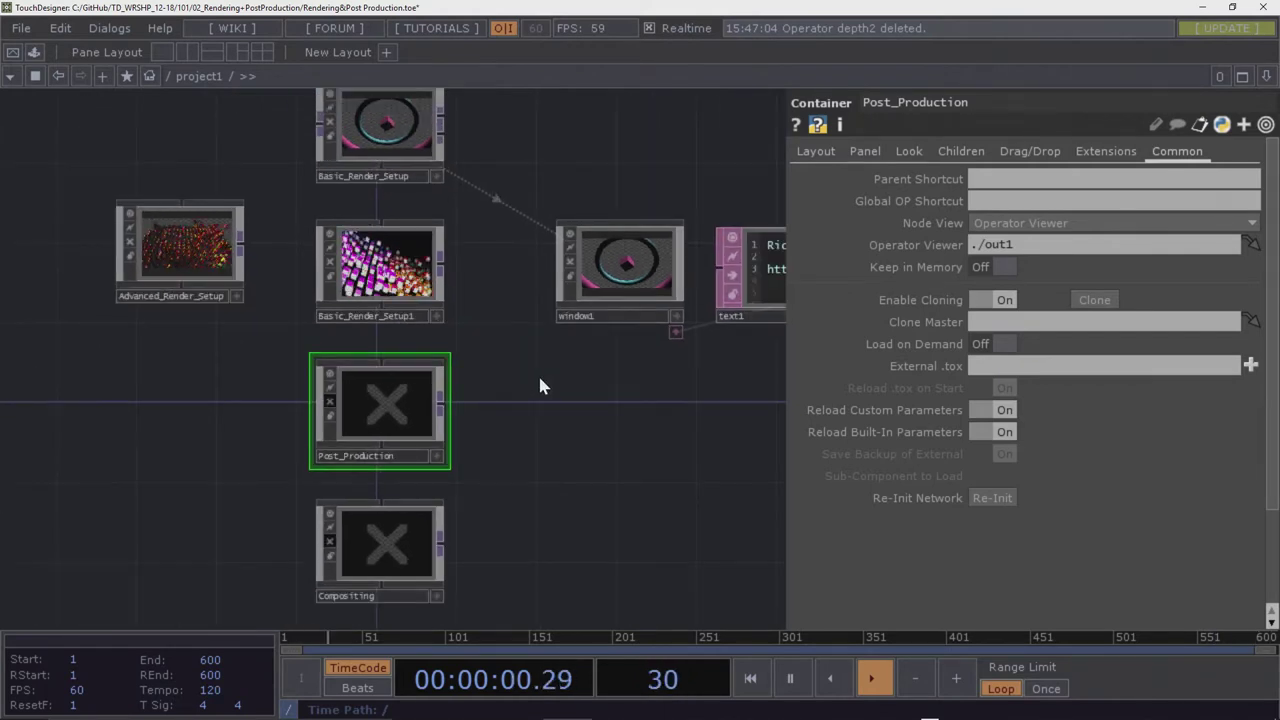
left_click_drag(548, 370, 526, 320)
left_click_drag(394, 308, 199, 323)
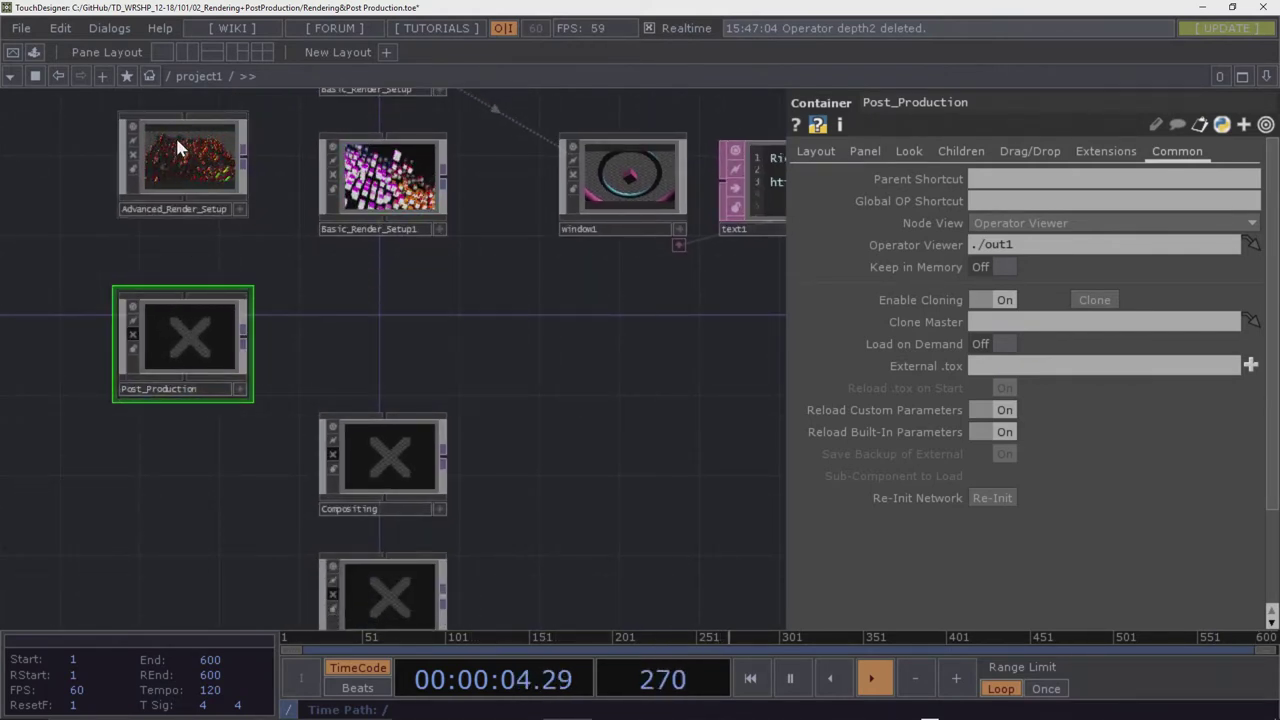
left_click(137, 158)
left_click(133, 155)
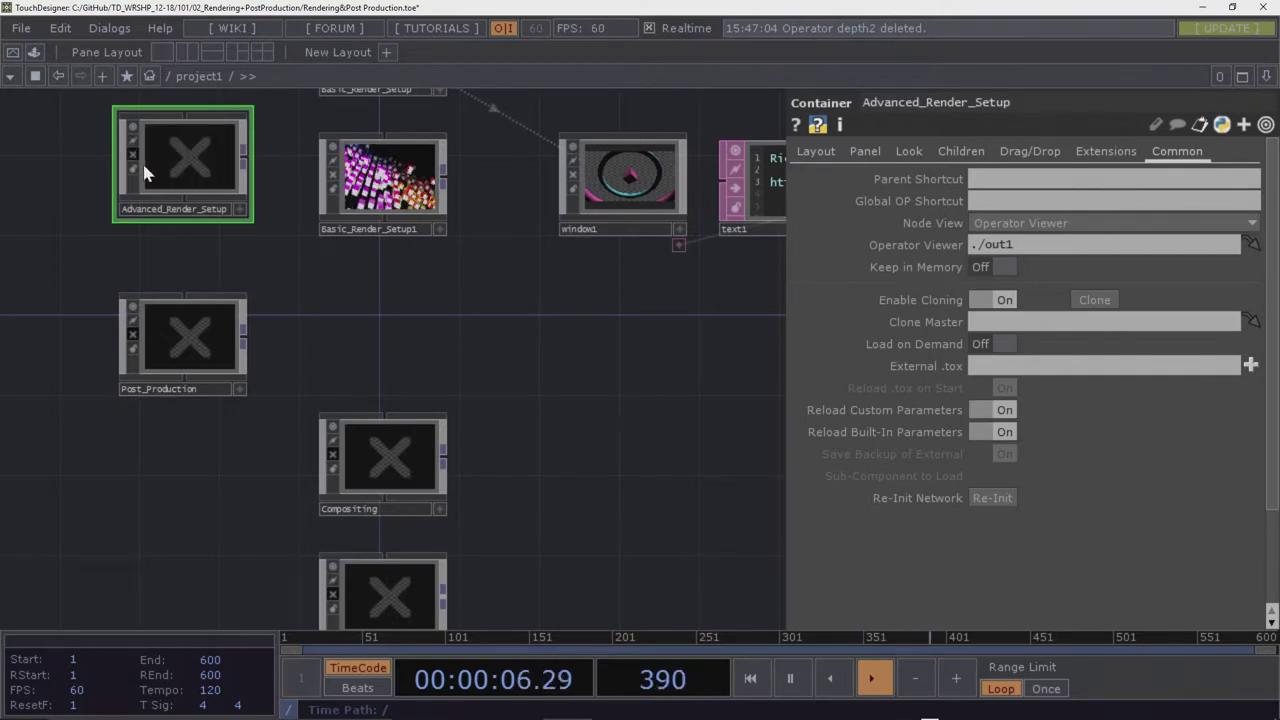
Open the Basic_Render_Setup1 network, hide the parameter window and bring the render and post-processing chain into view
left_click_drag(395, 311, 389, 347)
double_click(386, 236)
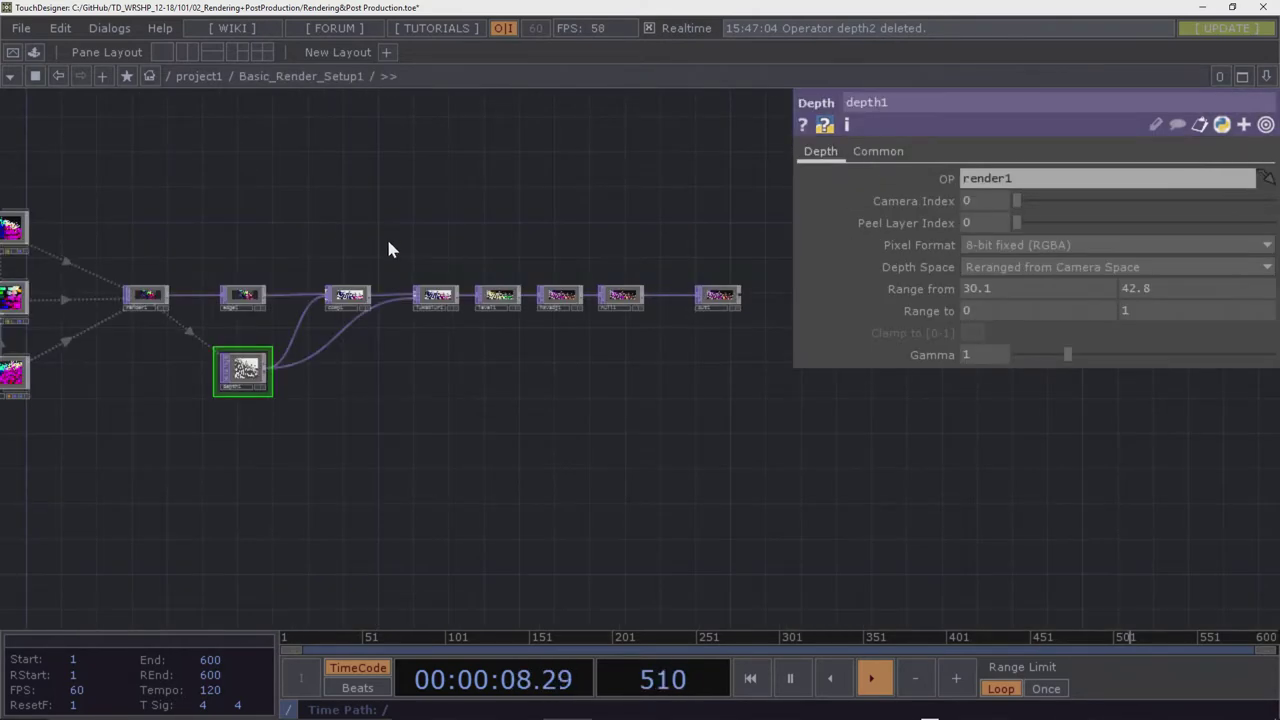
scroll(422, 377, "up", 4)
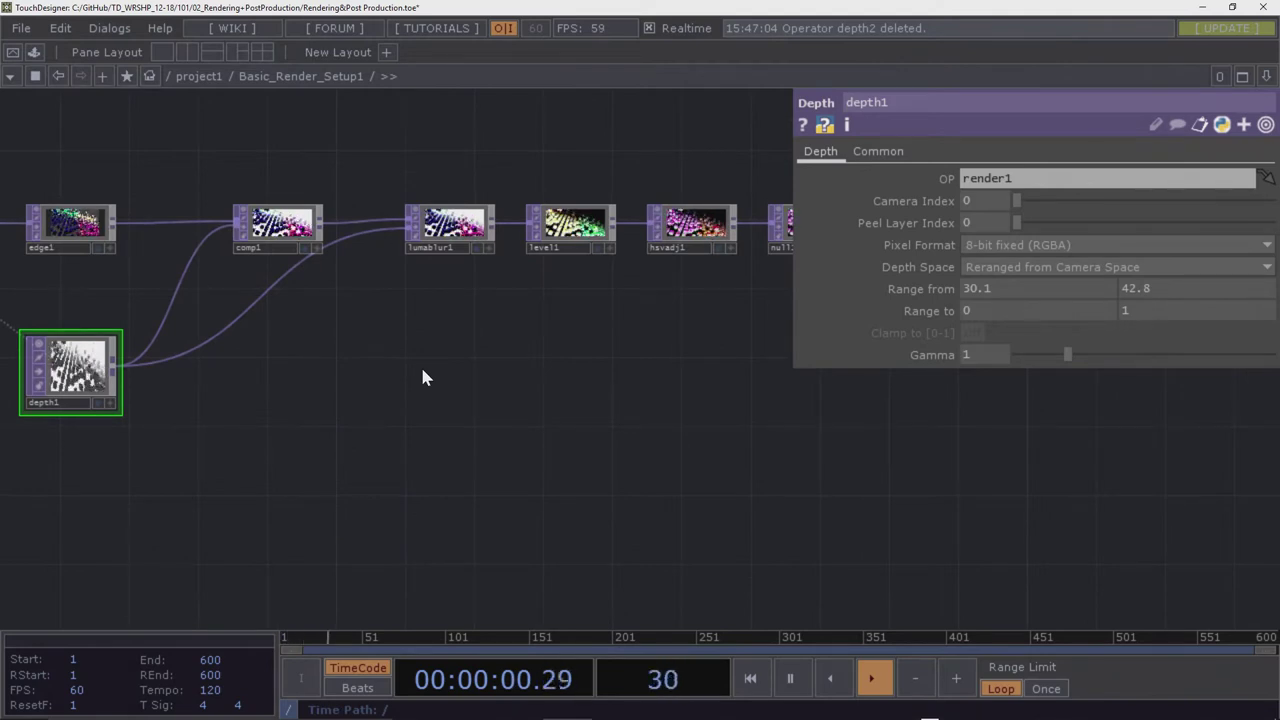
key("p")
left_click_drag(423, 375, 578, 455)
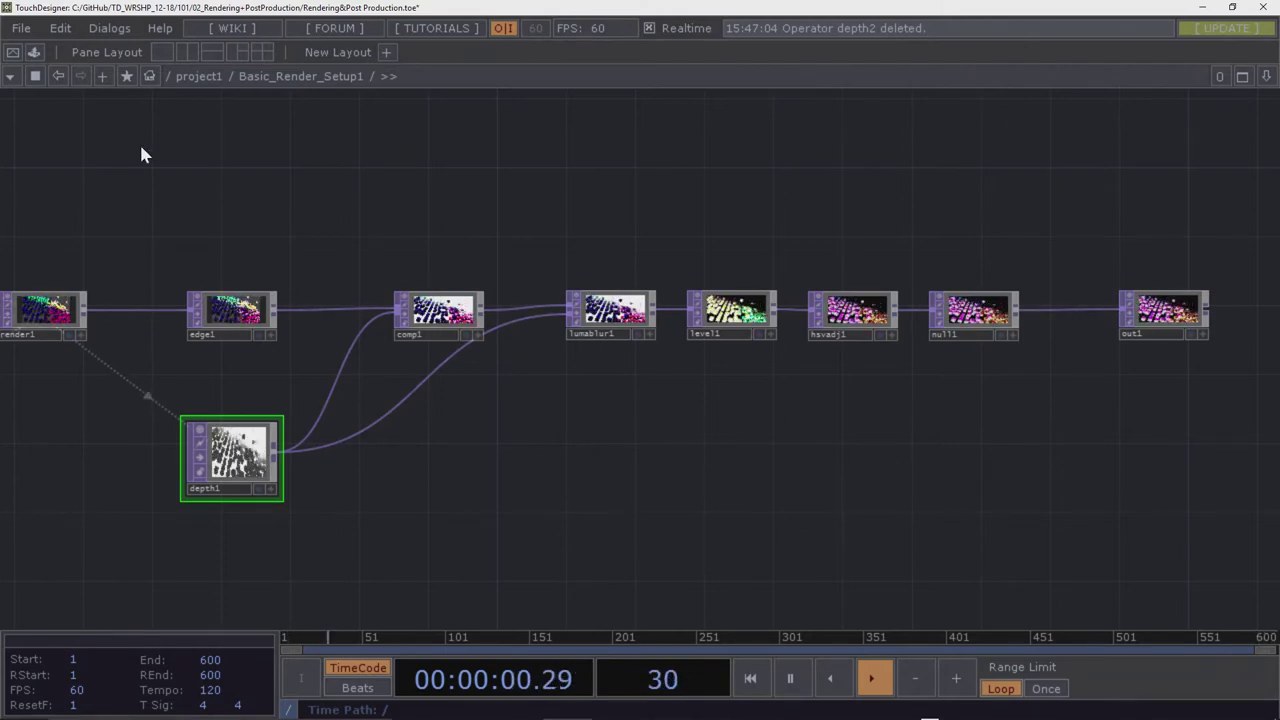
left_click_drag(139, 142, 643, 263)
scroll(500, 191, "down", 3)
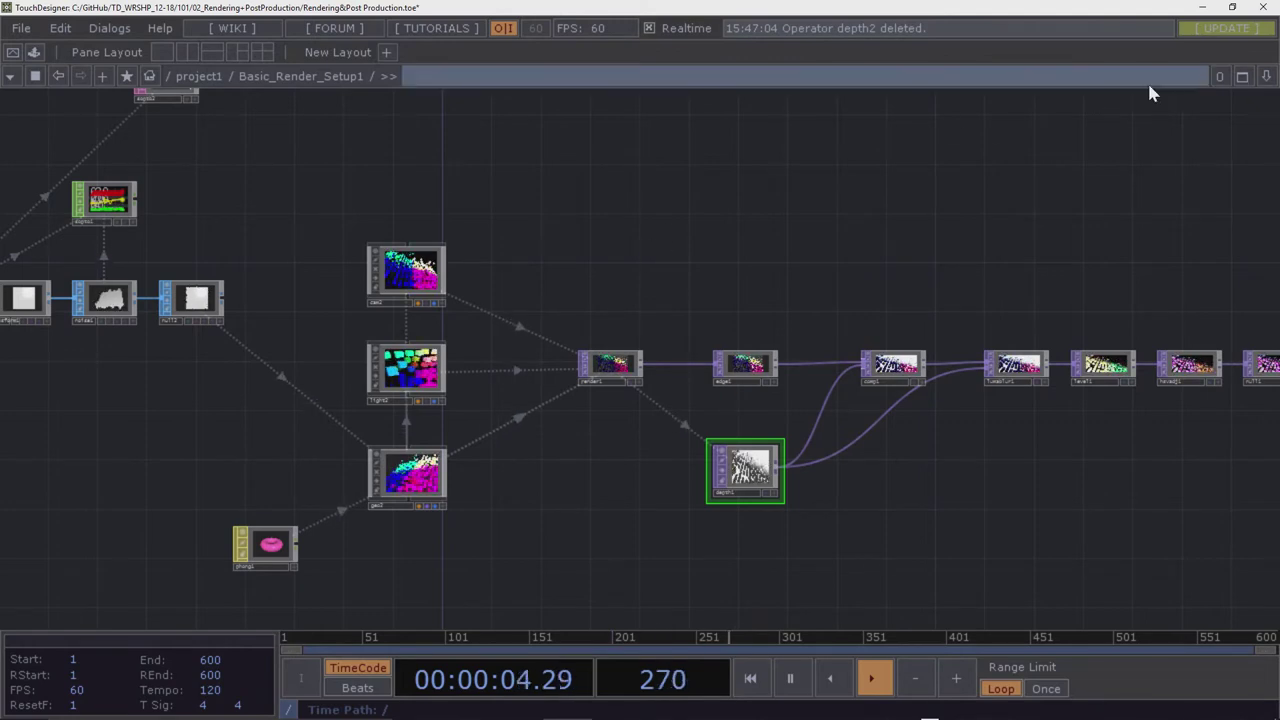
Switch the pane to the Geometry Viewer and examine the coloured box grid from several angles
left_click(9, 77)
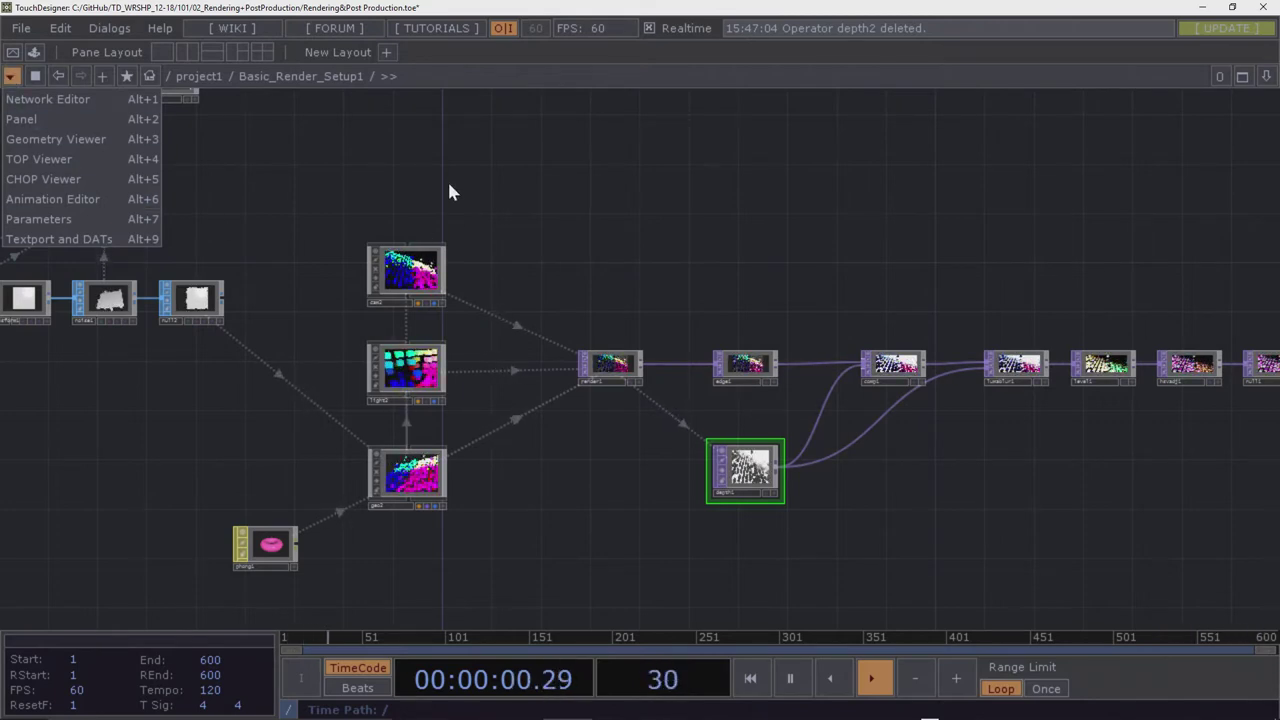
left_click(131, 378)
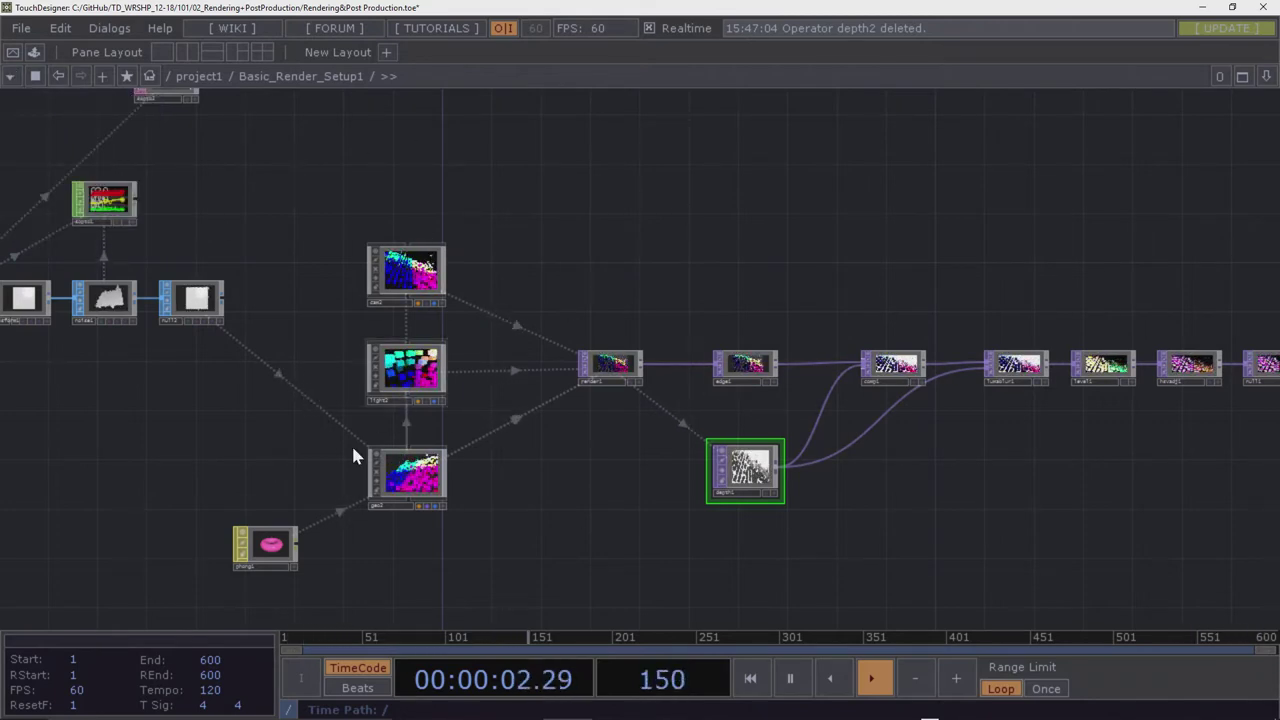
left_click(11, 76)
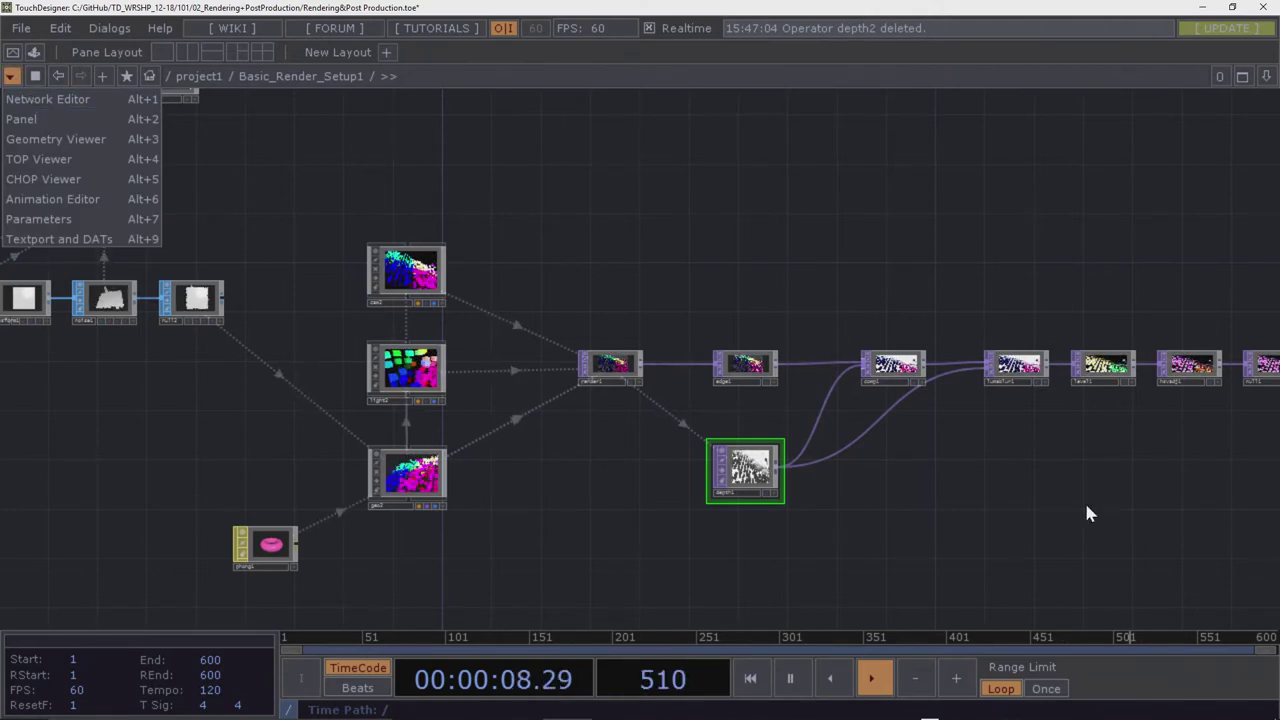
left_click(24, 141)
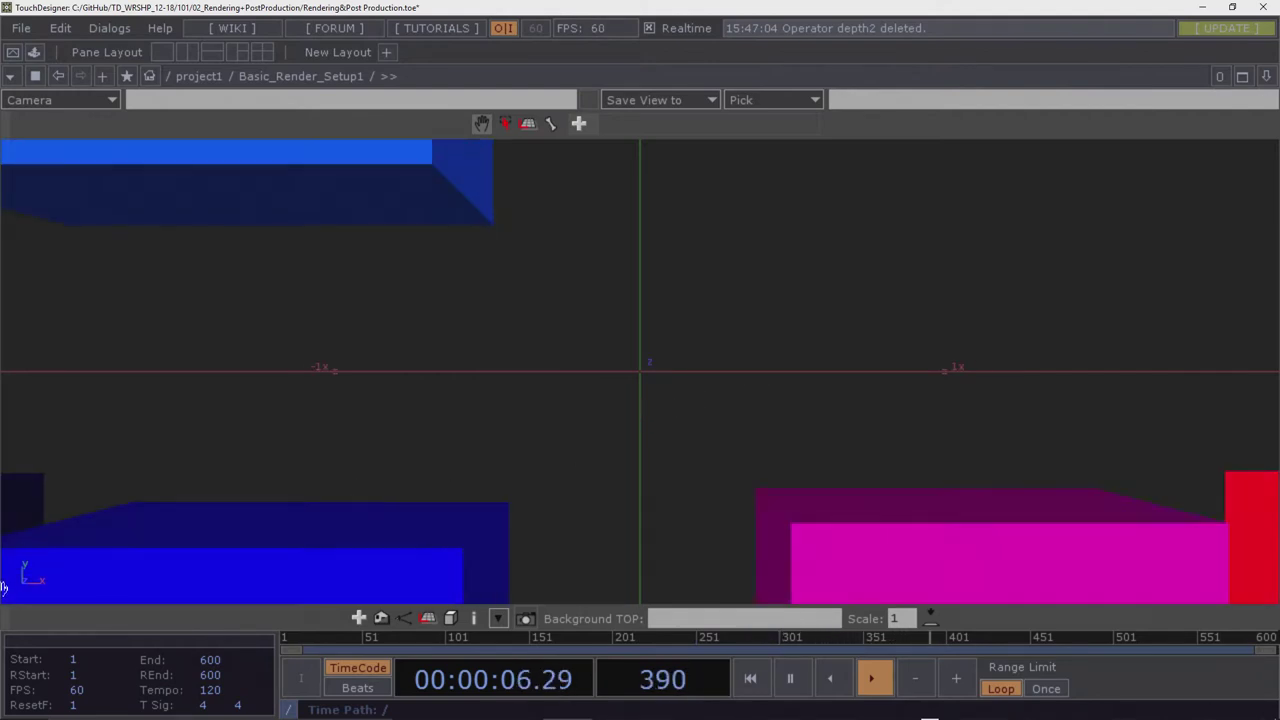
scroll(506, 457, "down", 5)
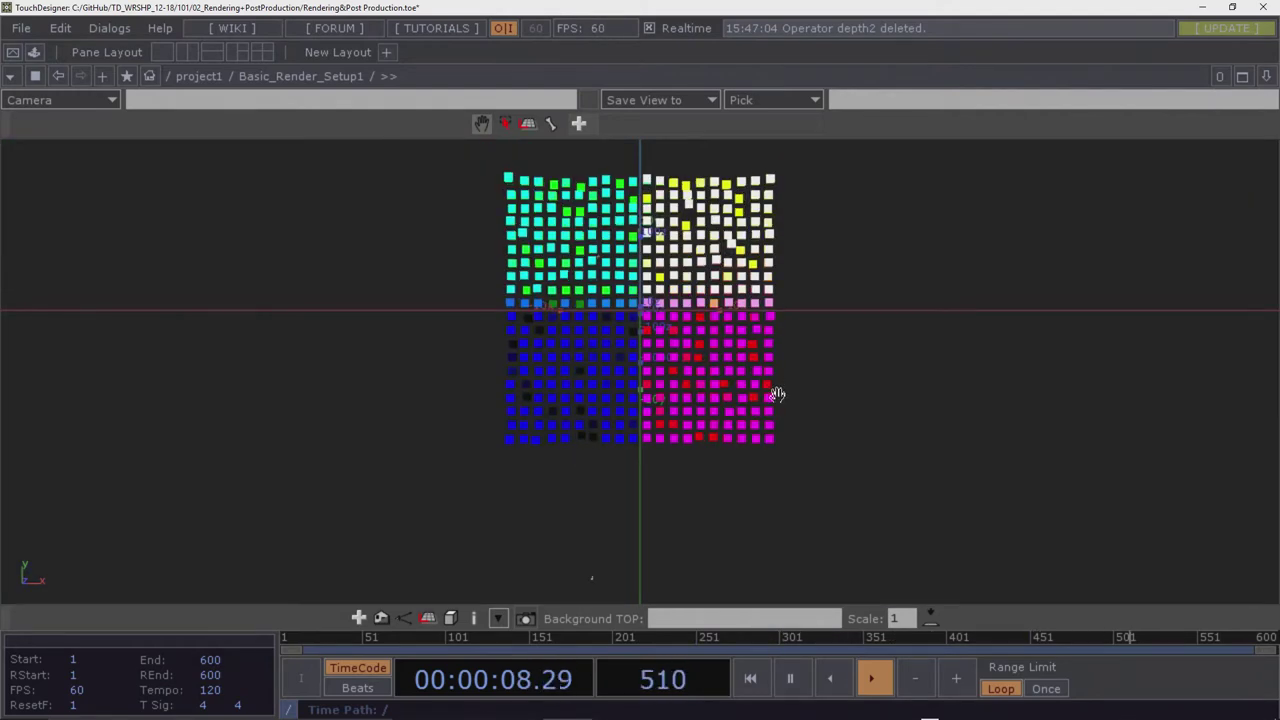
left_click_drag(774, 391, 709, 398)
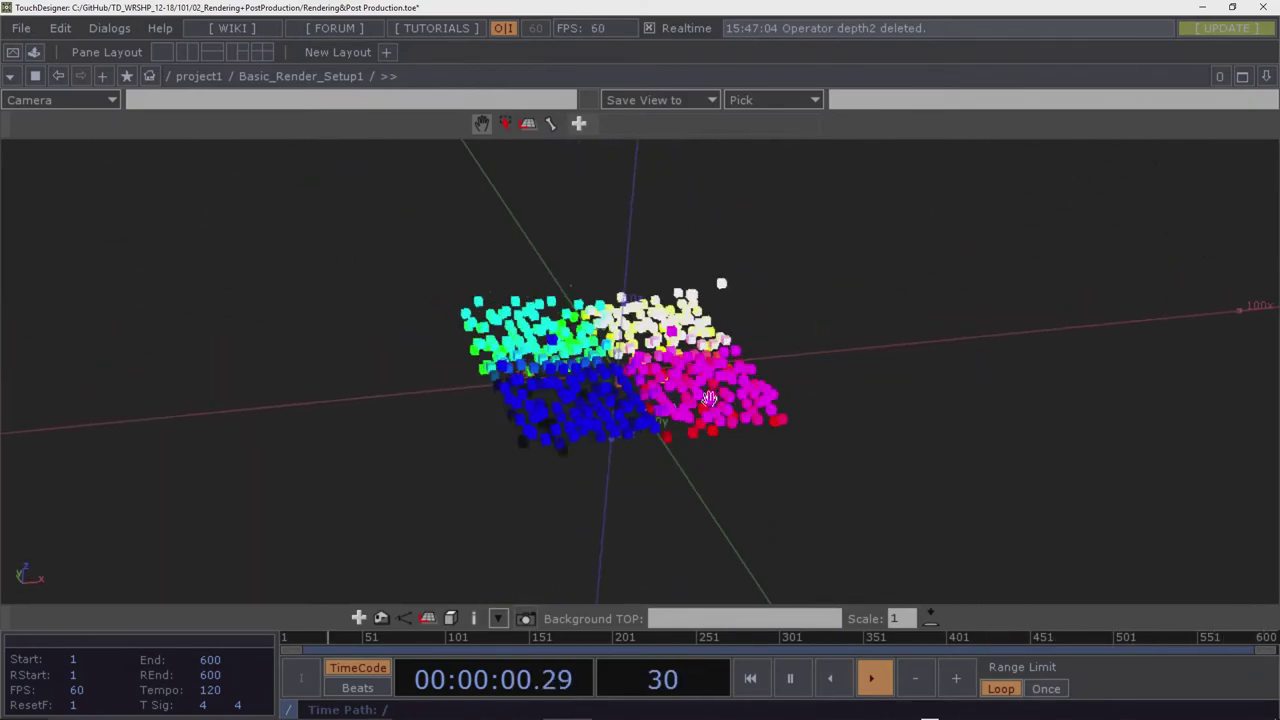
right_click_drag(572, 277, 801, 594)
left_click_drag(801, 594, 569, 220)
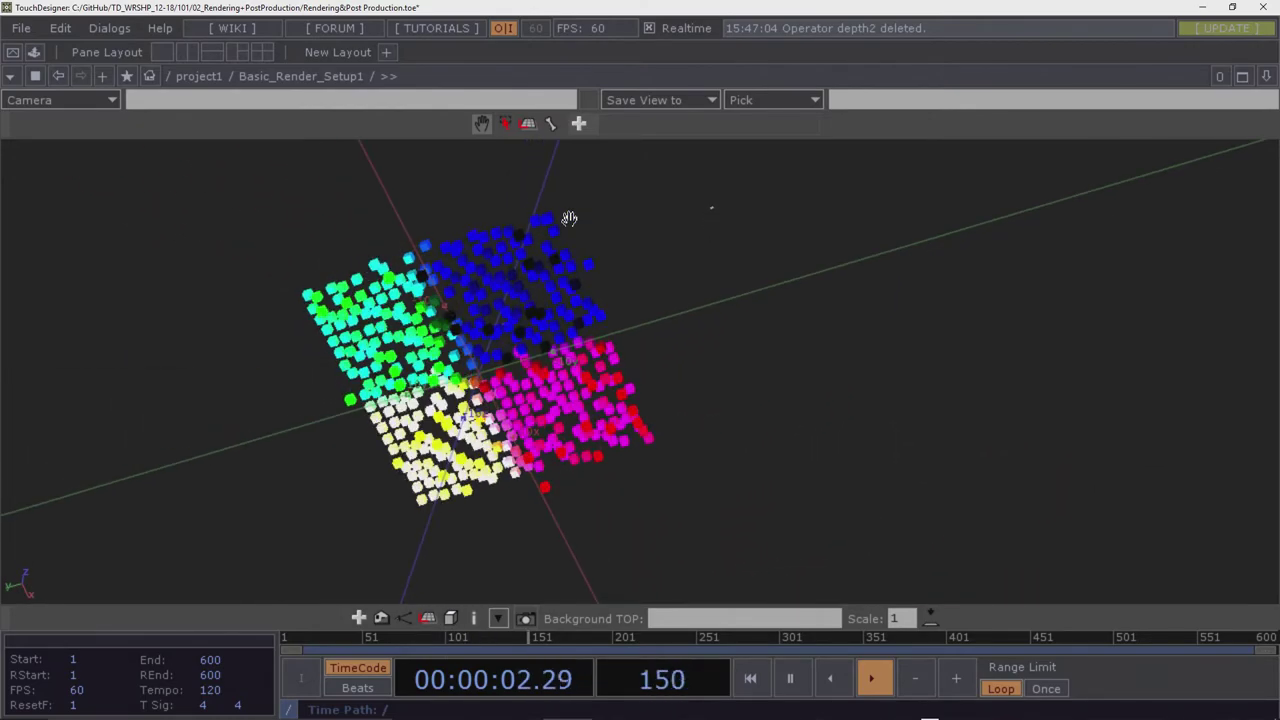
Switch the pane back to the Network Editor and frame the whole Basic_Render_Setup1 network
left_click(11, 78)
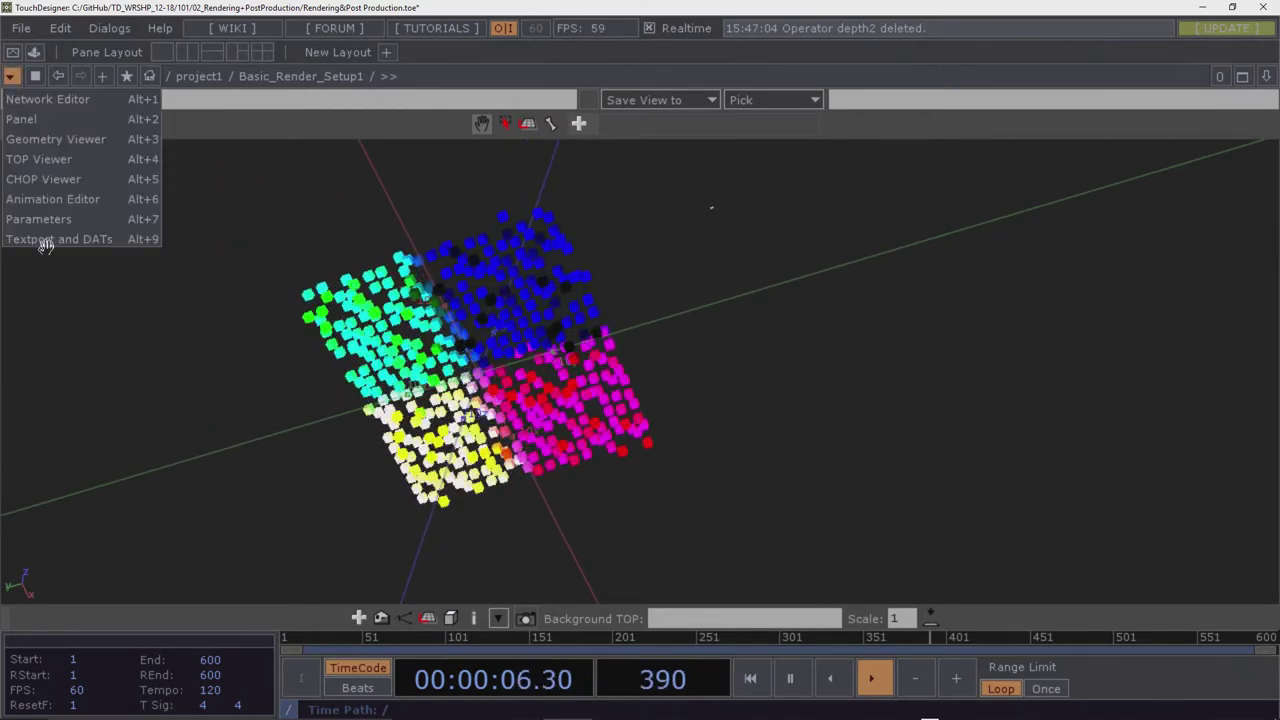
left_click(22, 100)
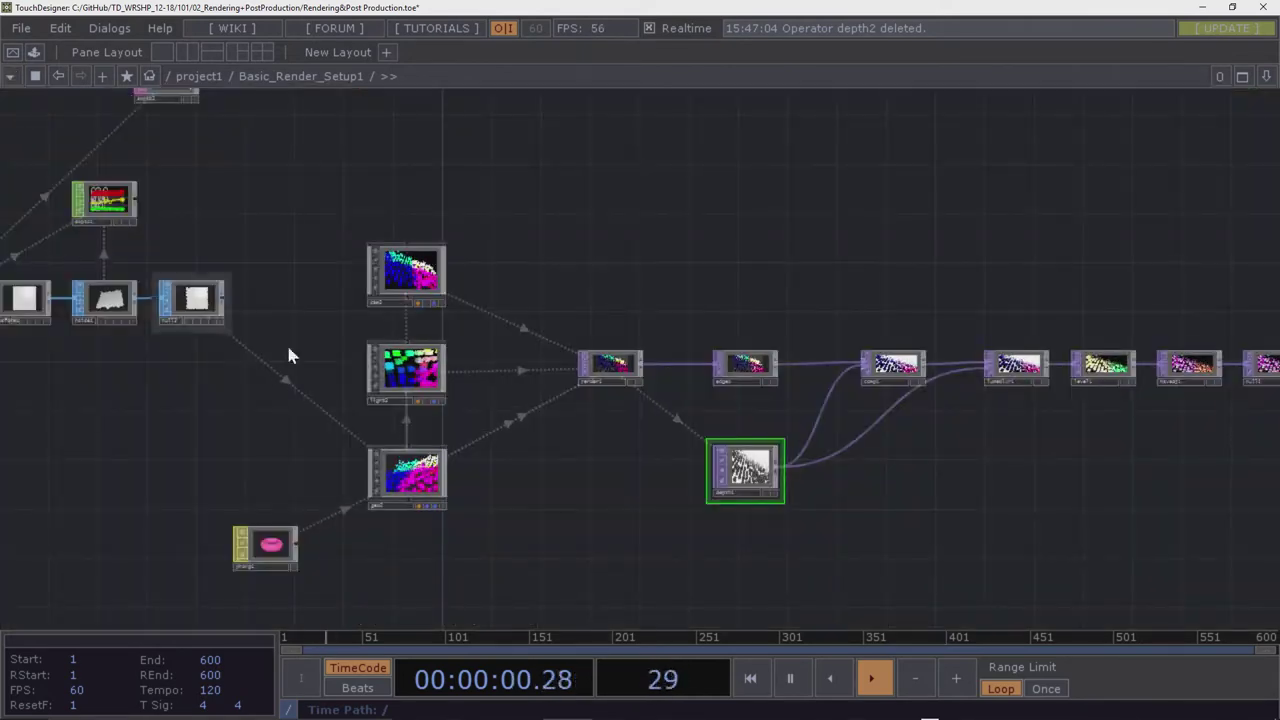
key("h")
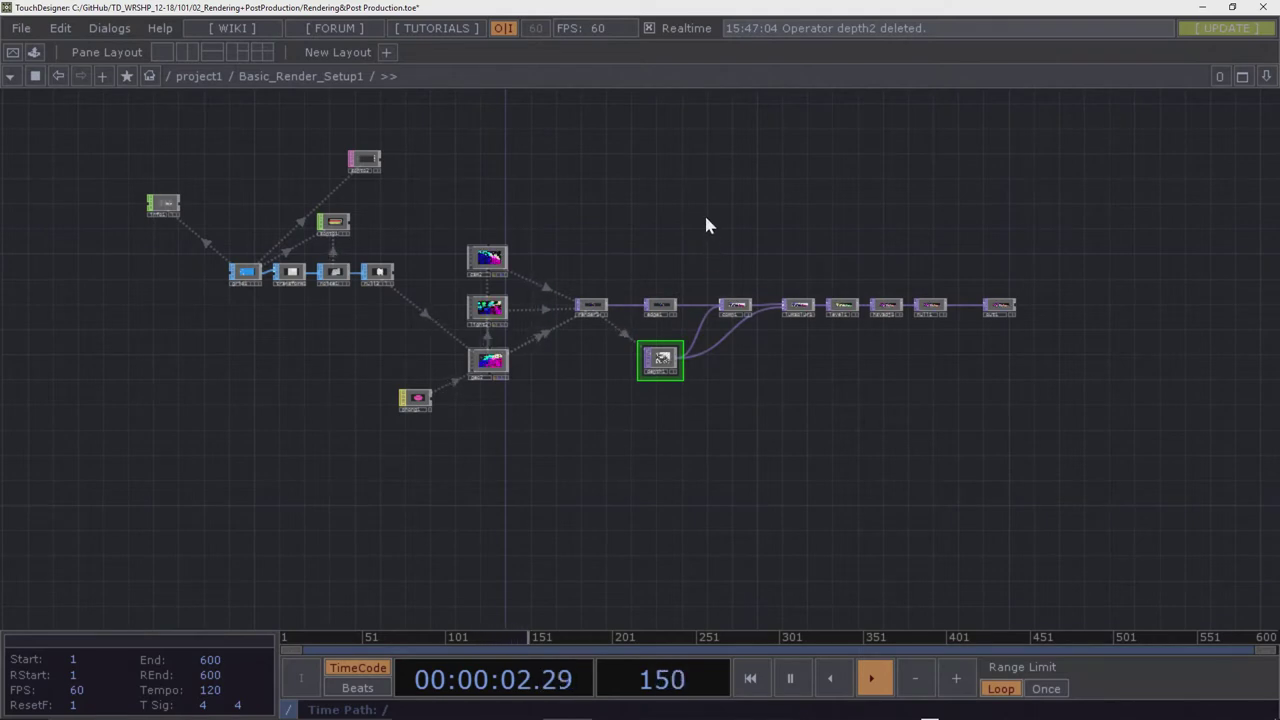
left_click_drag(706, 223, 698, 274)
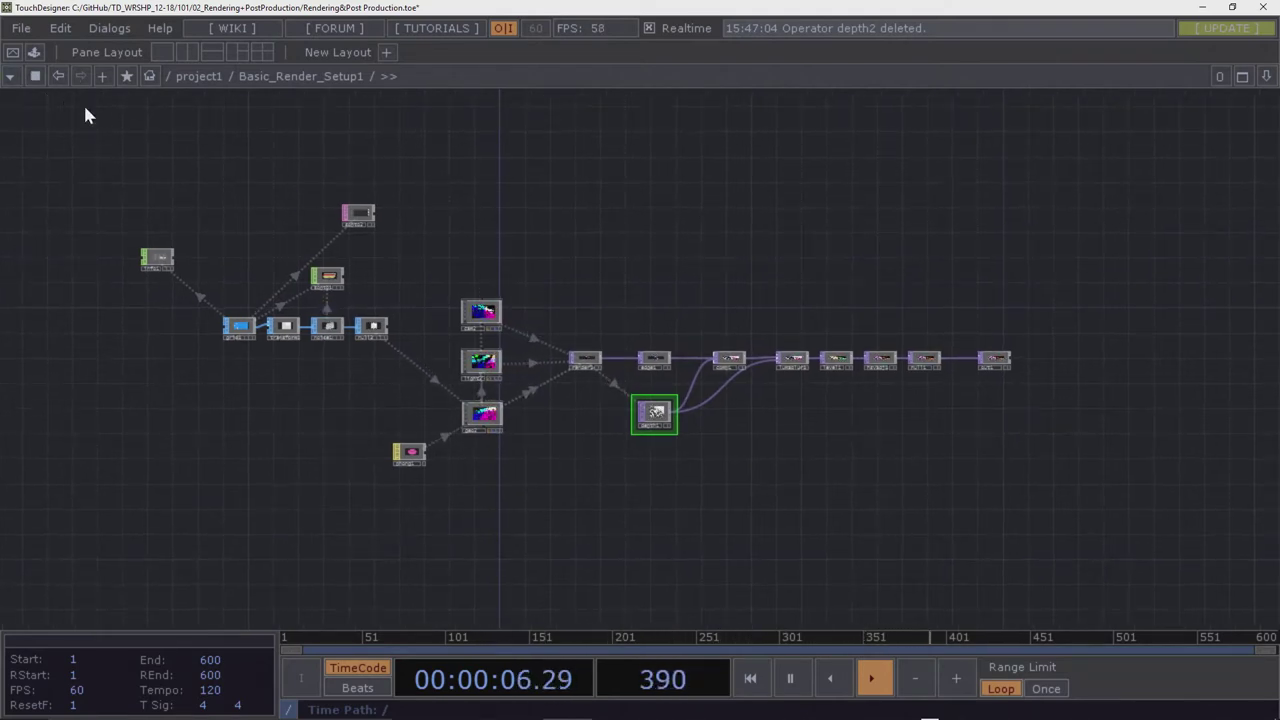
scroll(476, 251, "up", 2)
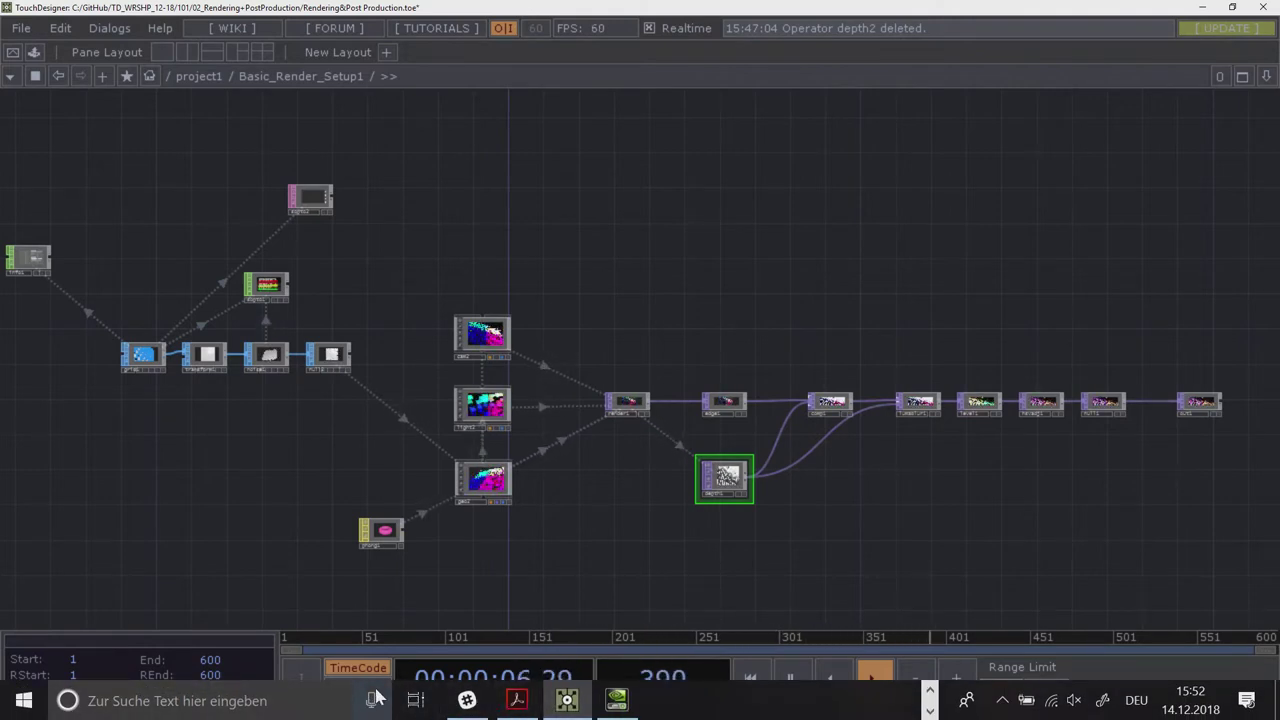
Open a File Explorer window and browse the folders on the Data (G:) drive
key("super+e")
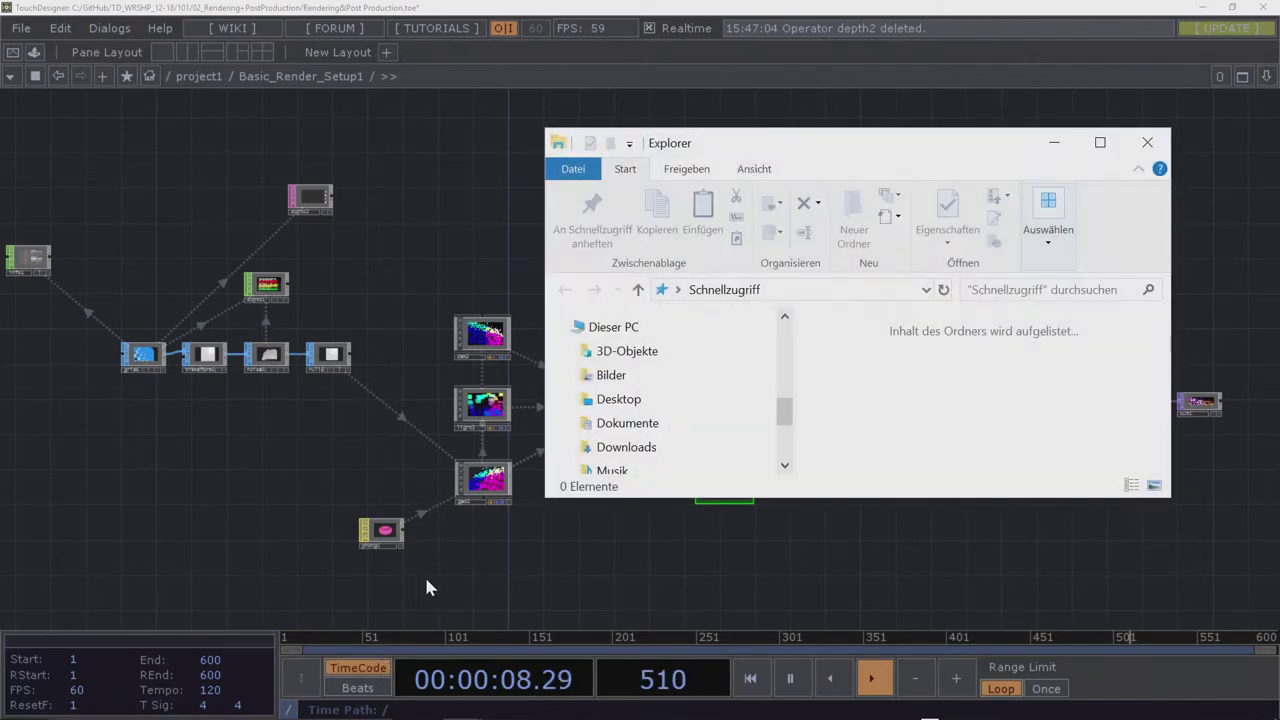
left_click_drag(912, 143, 546, 148)
left_click_drag(422, 356, 421, 455)
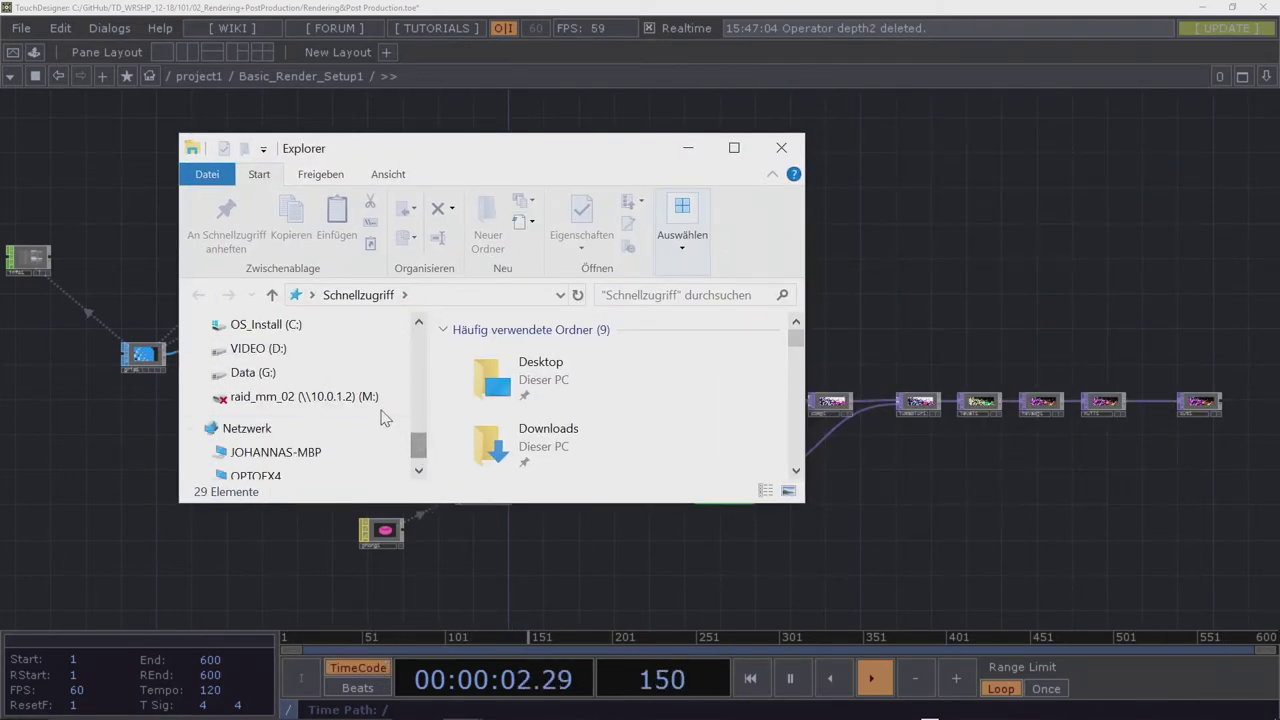
left_click(252, 372)
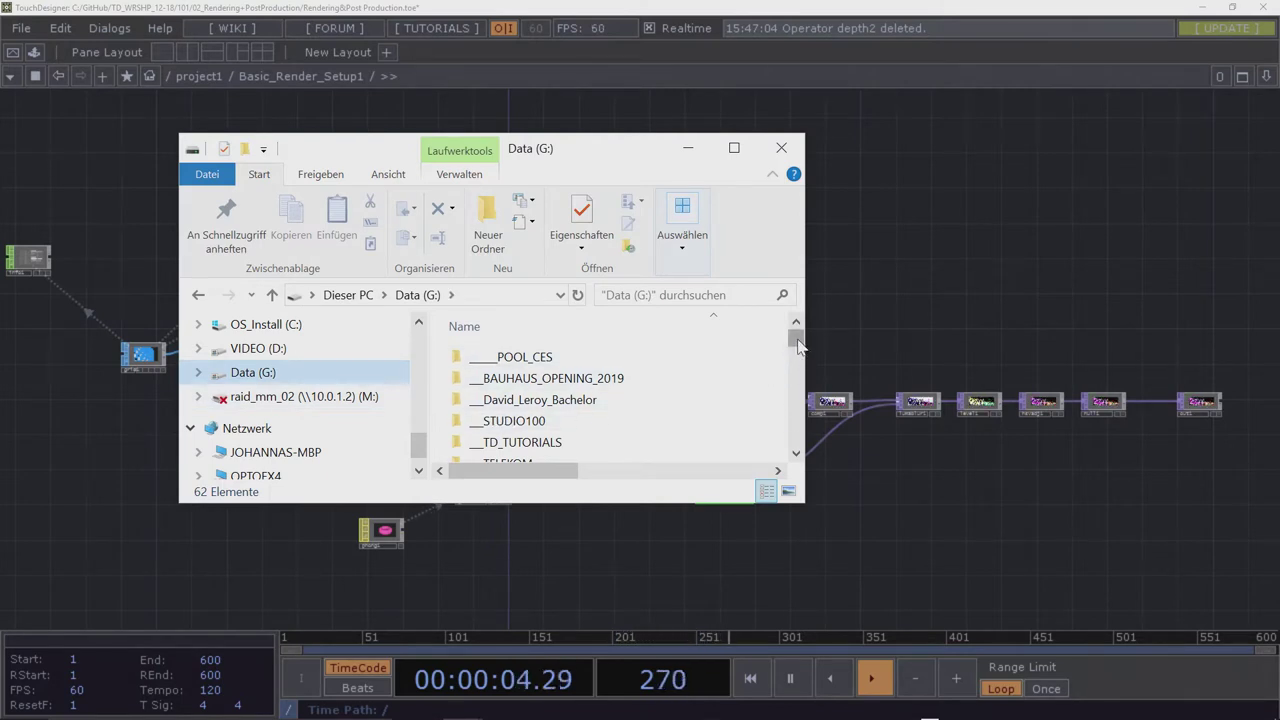
mouse_move(796, 342)
left_mouse_down()
mouse_move(800, 360)
mouse_move(798, 342)
left_mouse_up()
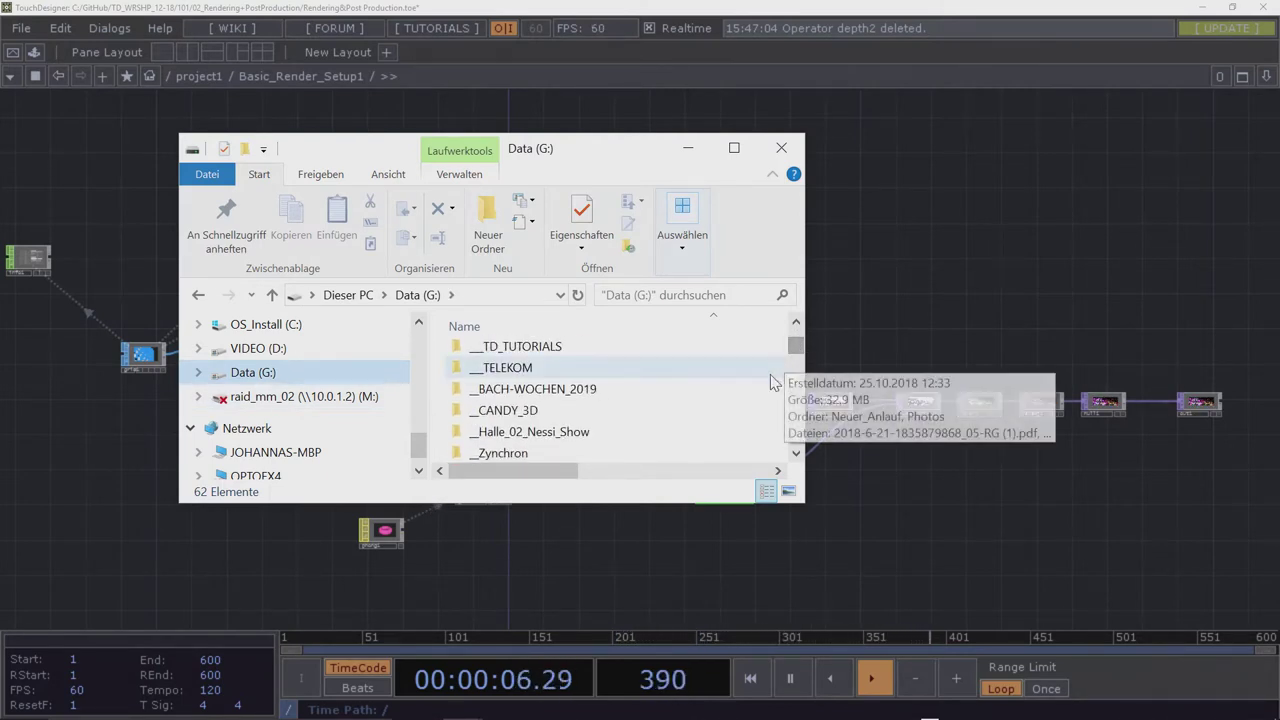
Open the second TD training folder inside _NodeINstitute, look through its contents and close File Explorer
left_click(613, 391)
scroll(613, 391, "down", 2)
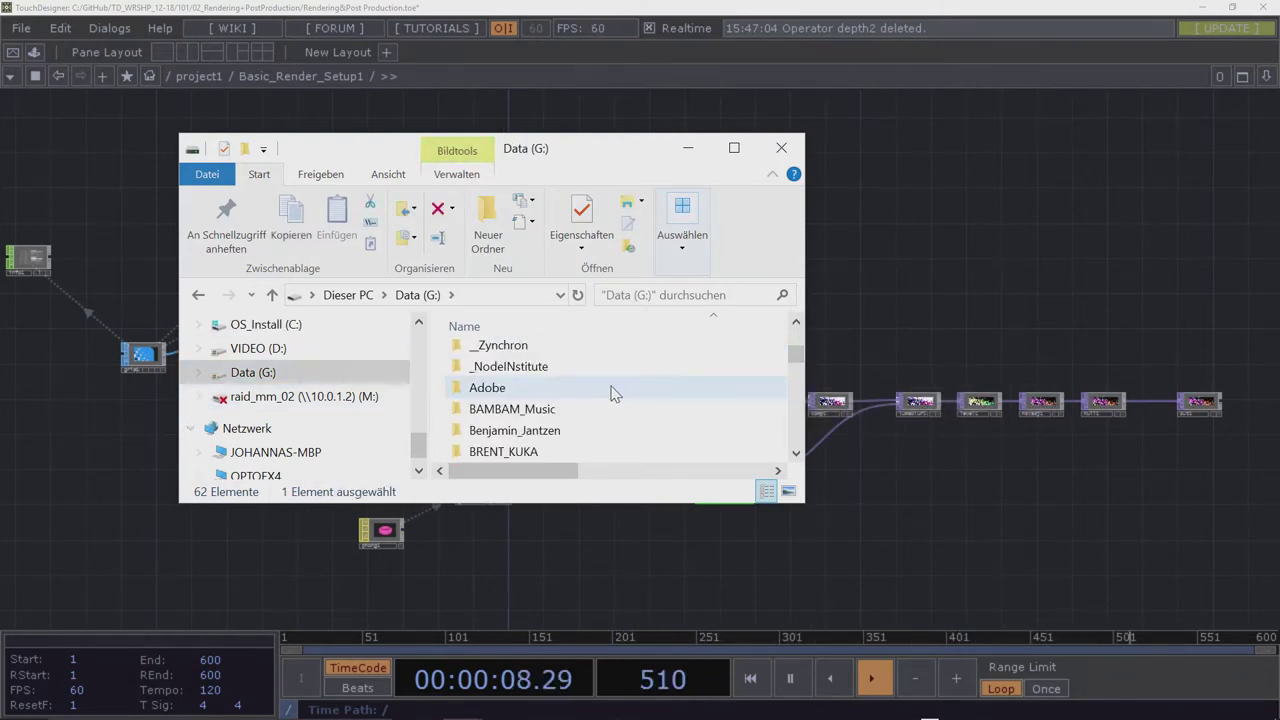
double_click(521, 369)
scroll(518, 371, "down", 2)
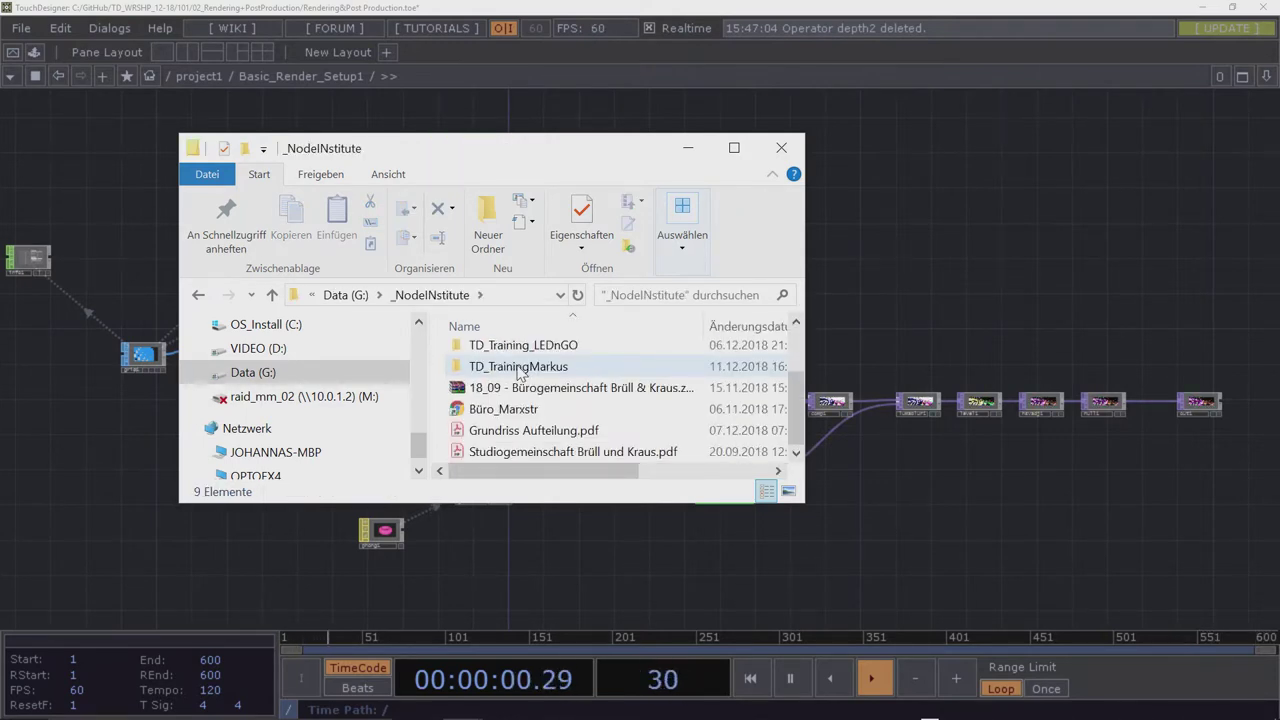
double_click(518, 368)
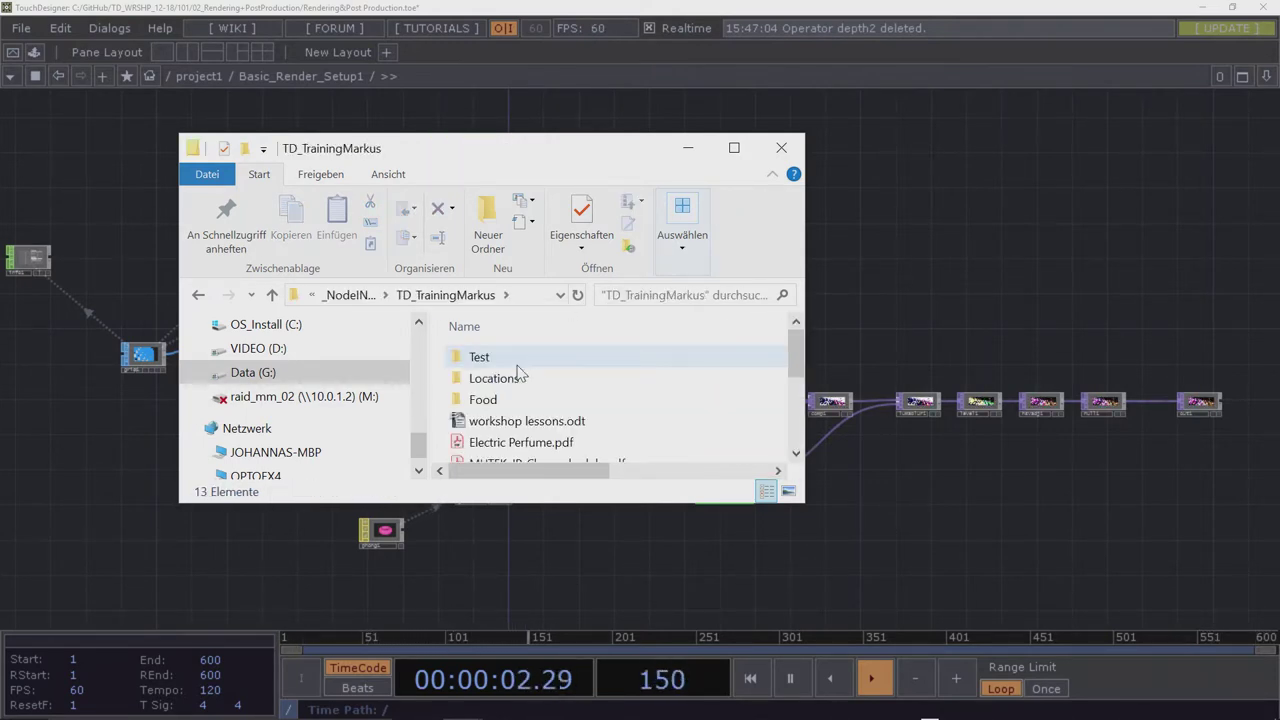
scroll(518, 372, "down", 1)
scroll(525, 366, "up", 1)
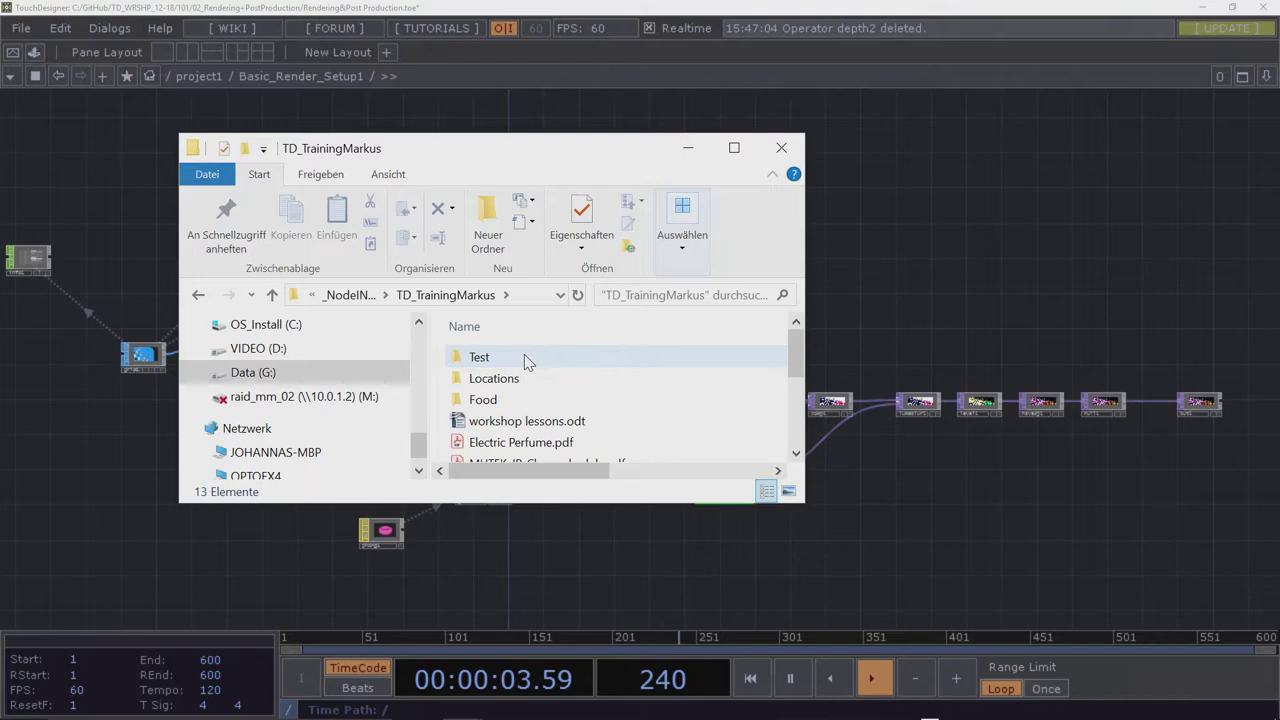
left_click(781, 147)
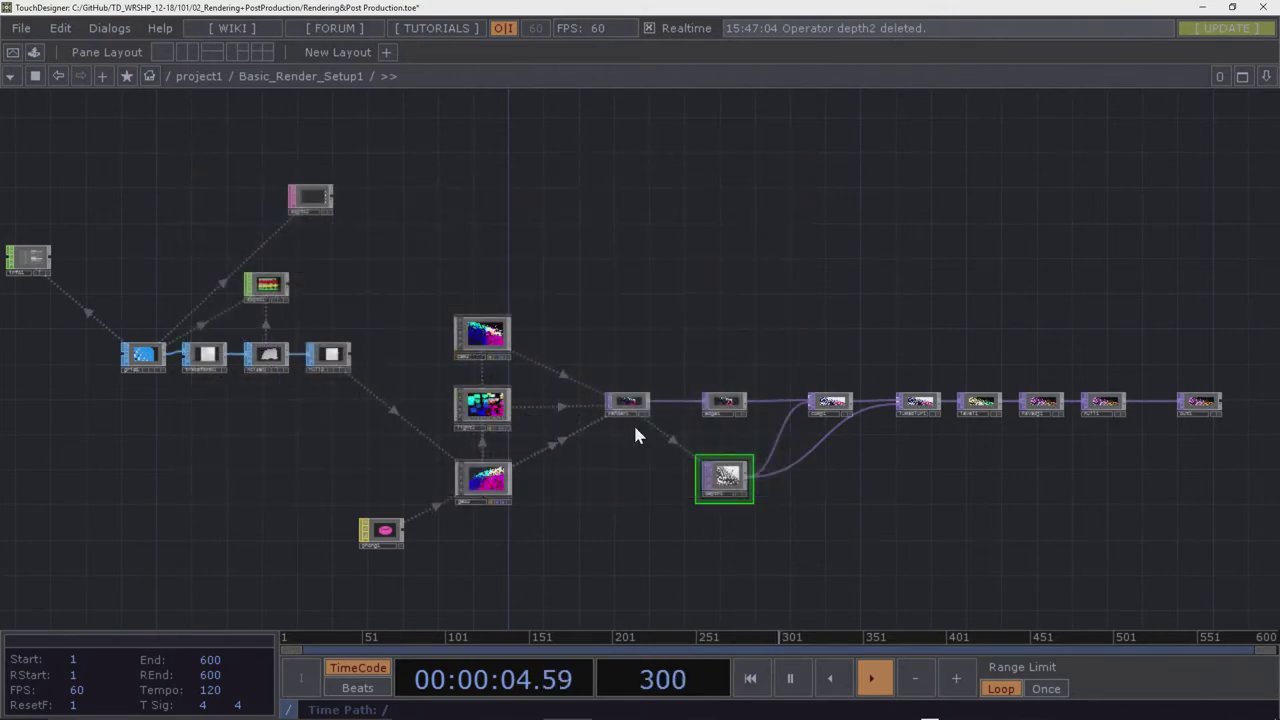
Go up to project1, look over its containers and enter Basic_Render_Setup1 again
left_click(199, 76)
left_click_drag(443, 323, 357, 479)
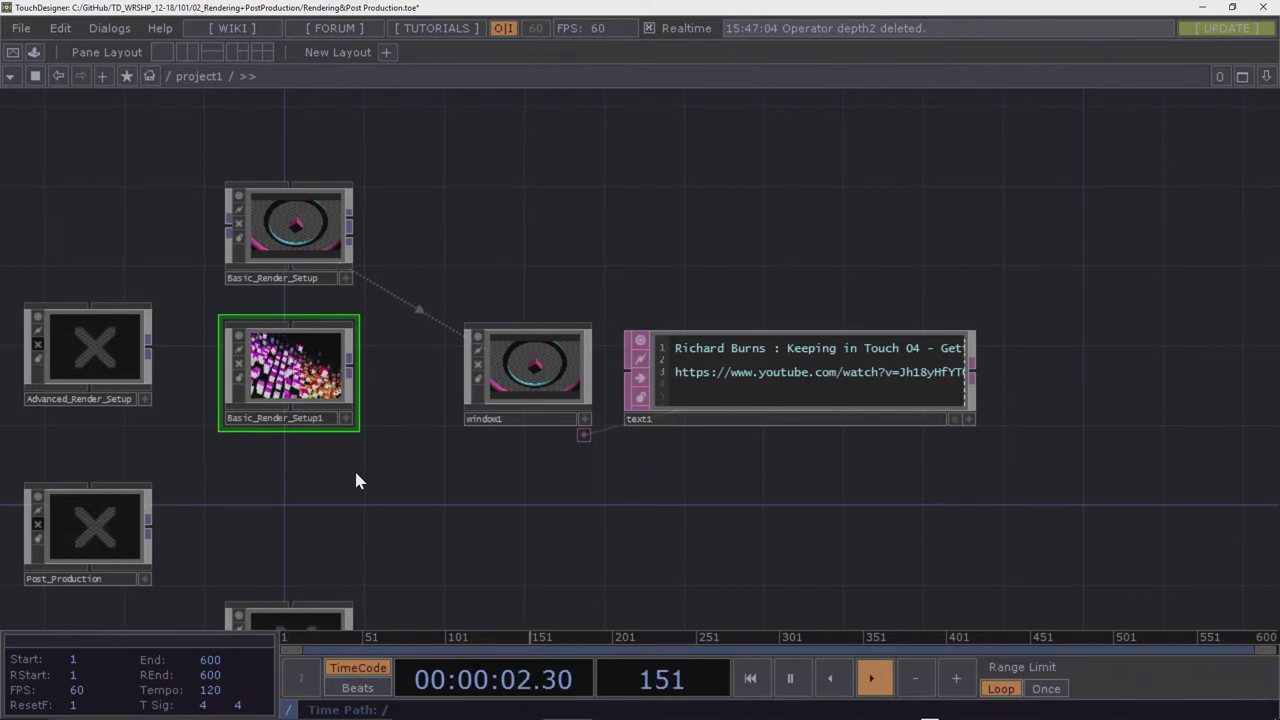
scroll(356, 474, "down", 5)
scroll(358, 474, "up", 5)
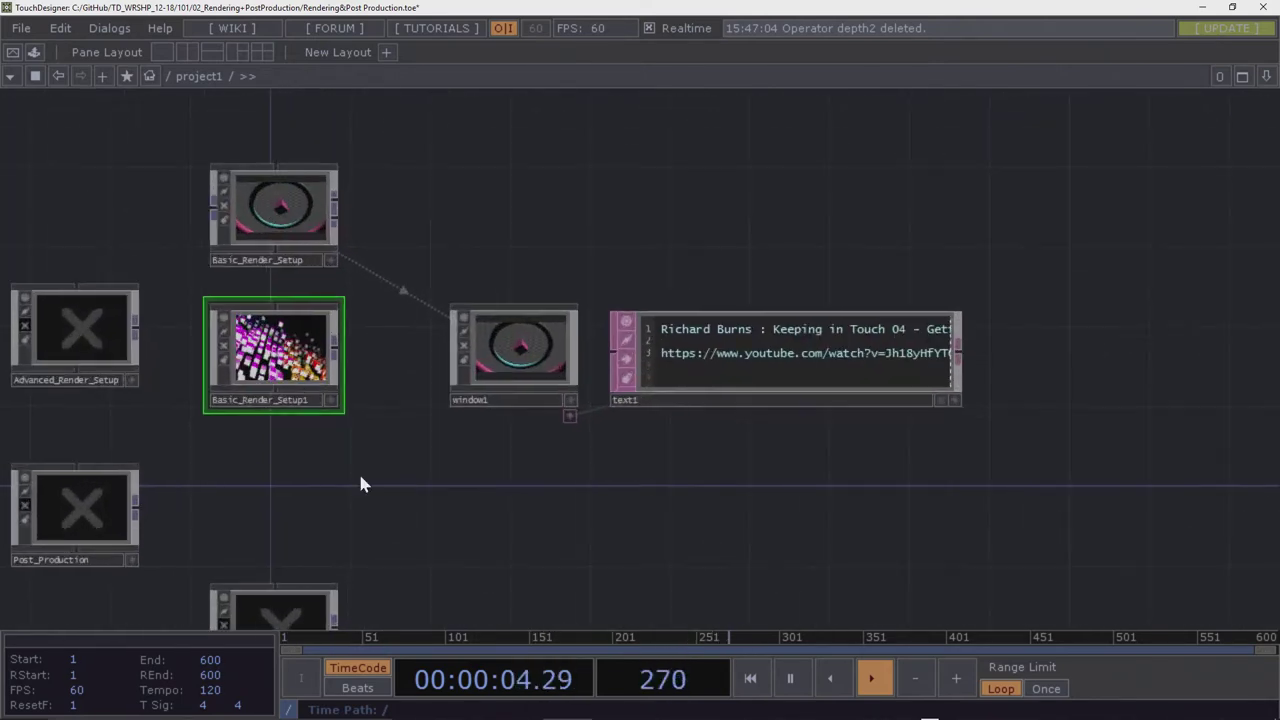
key("i")
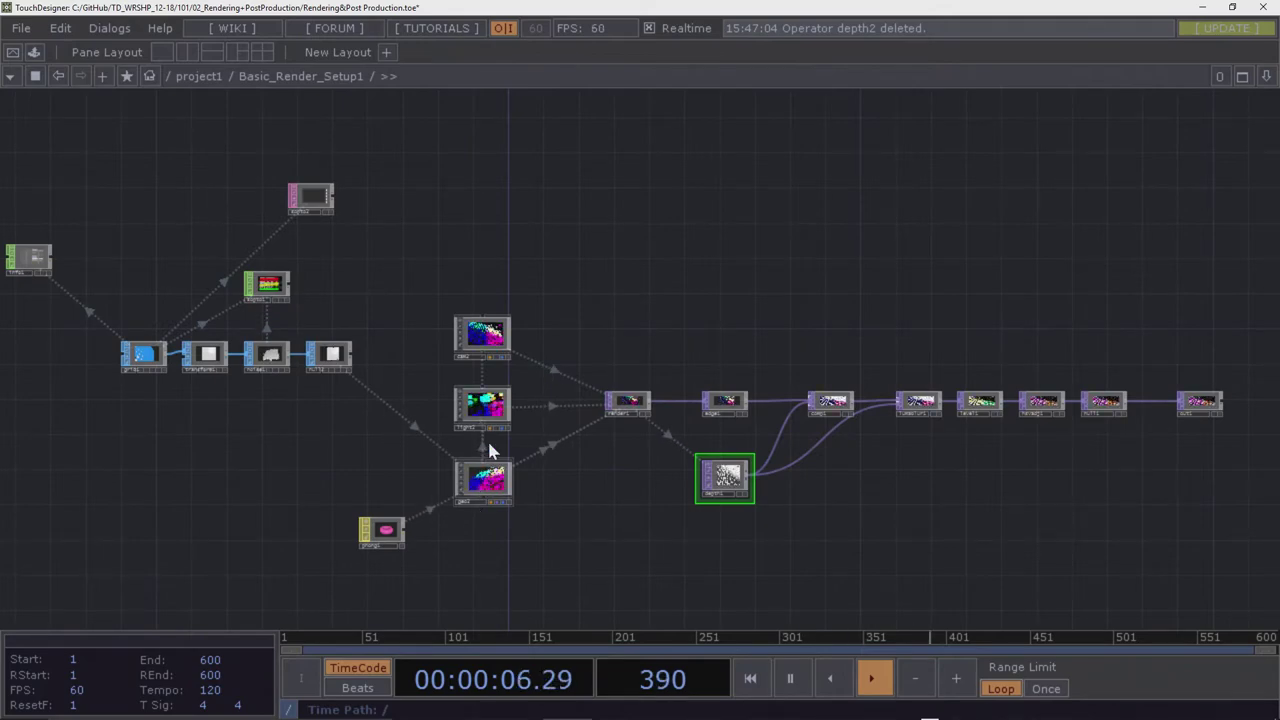
Show cam2's parameters and set its Translate X to -3.5 and Y to 1.4
left_click_drag(543, 353, 490, 330)
scroll(420, 320, "up", 5)
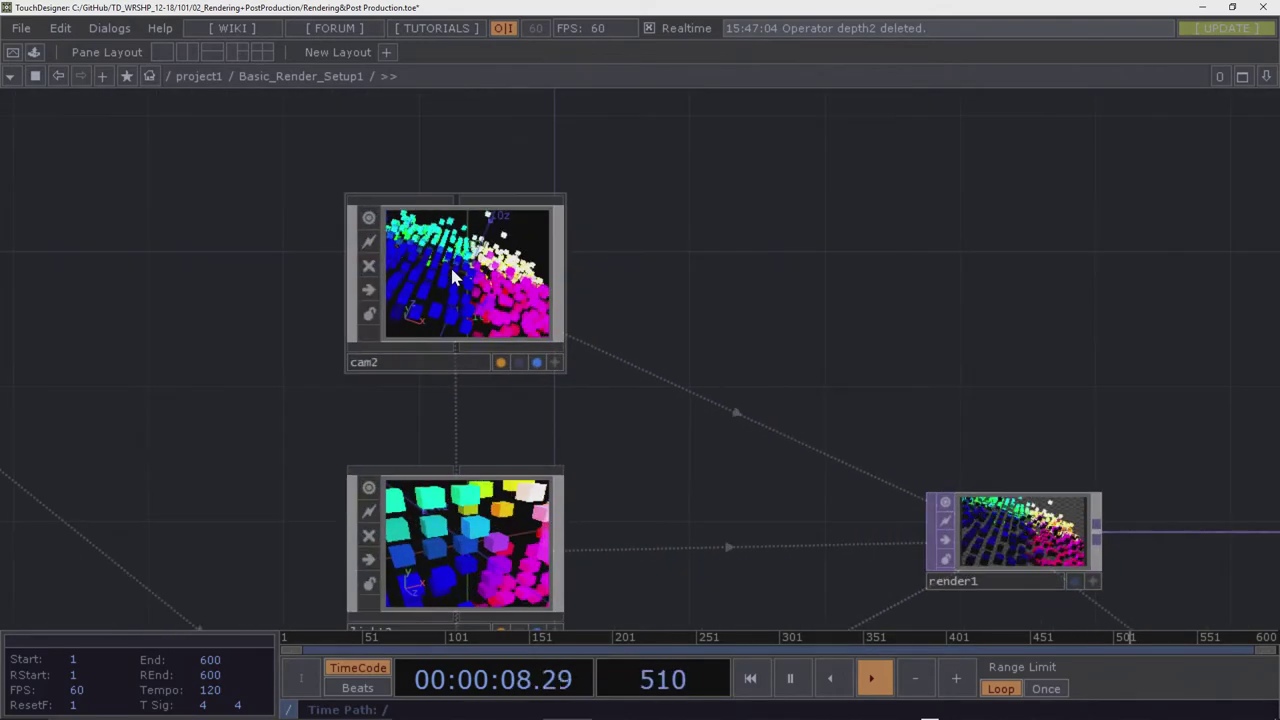
left_click(450, 265)
key("p")
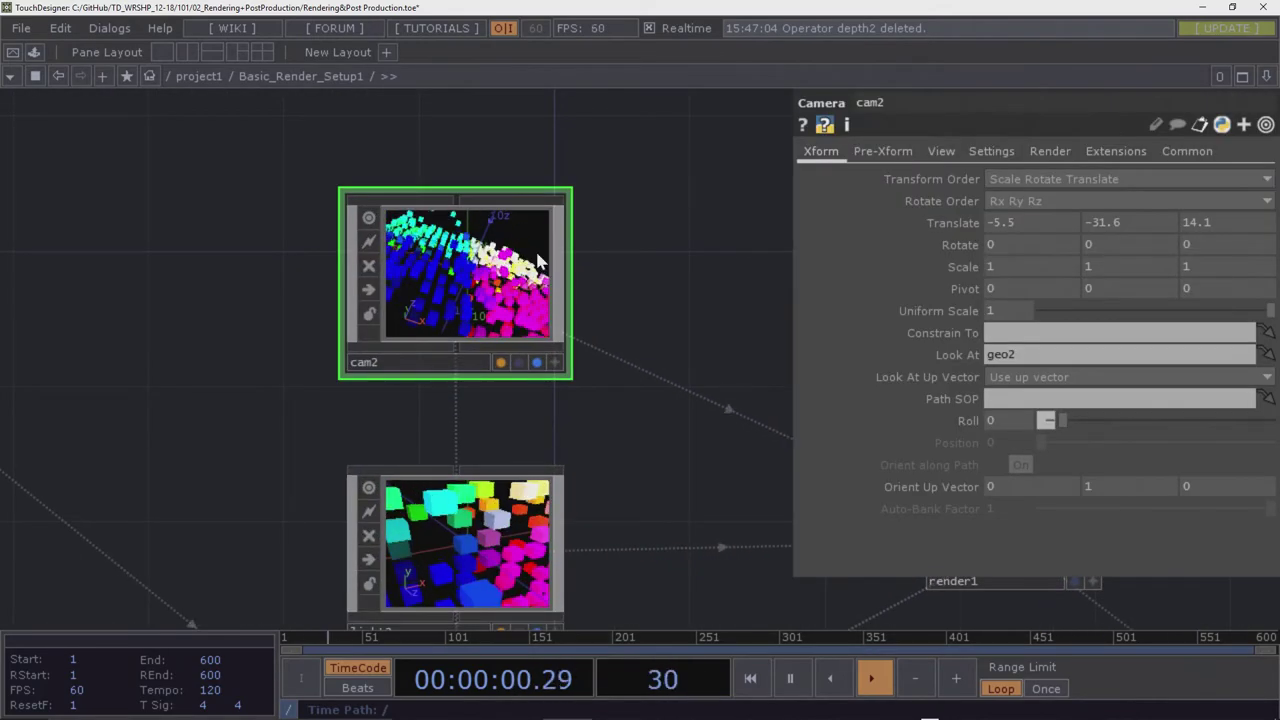
left_click_drag(582, 246, 453, 206)
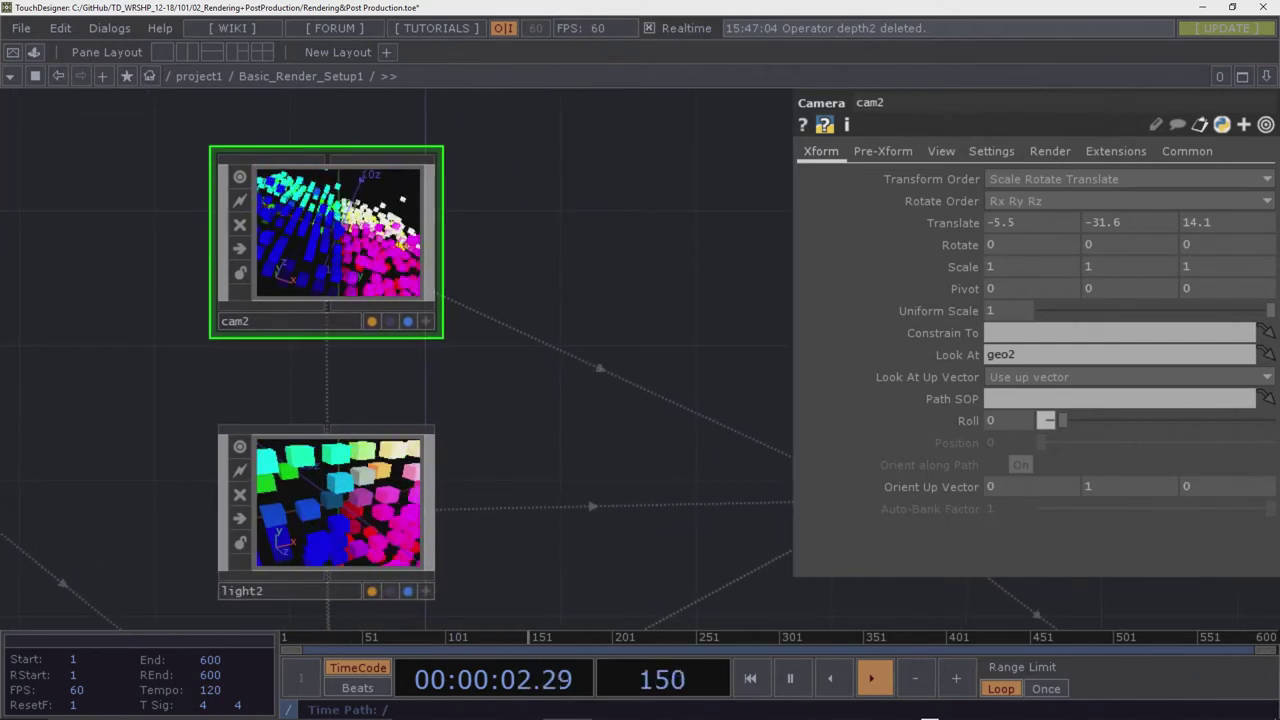
mouse_move(1030, 222)
middle_mouse_down()
mouse_move(1028, 194)
mouse_move(1030, 205)
middle_mouse_up()
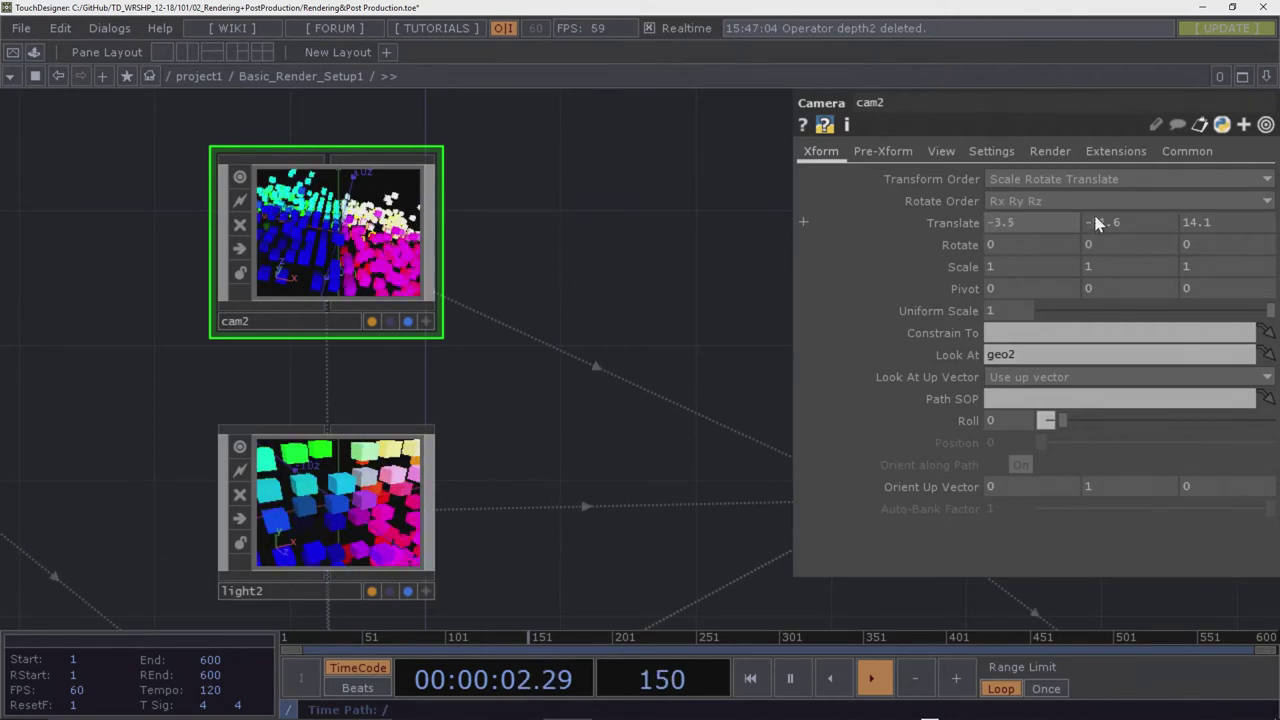
middle_click_drag(1122, 222, 1122, 194)
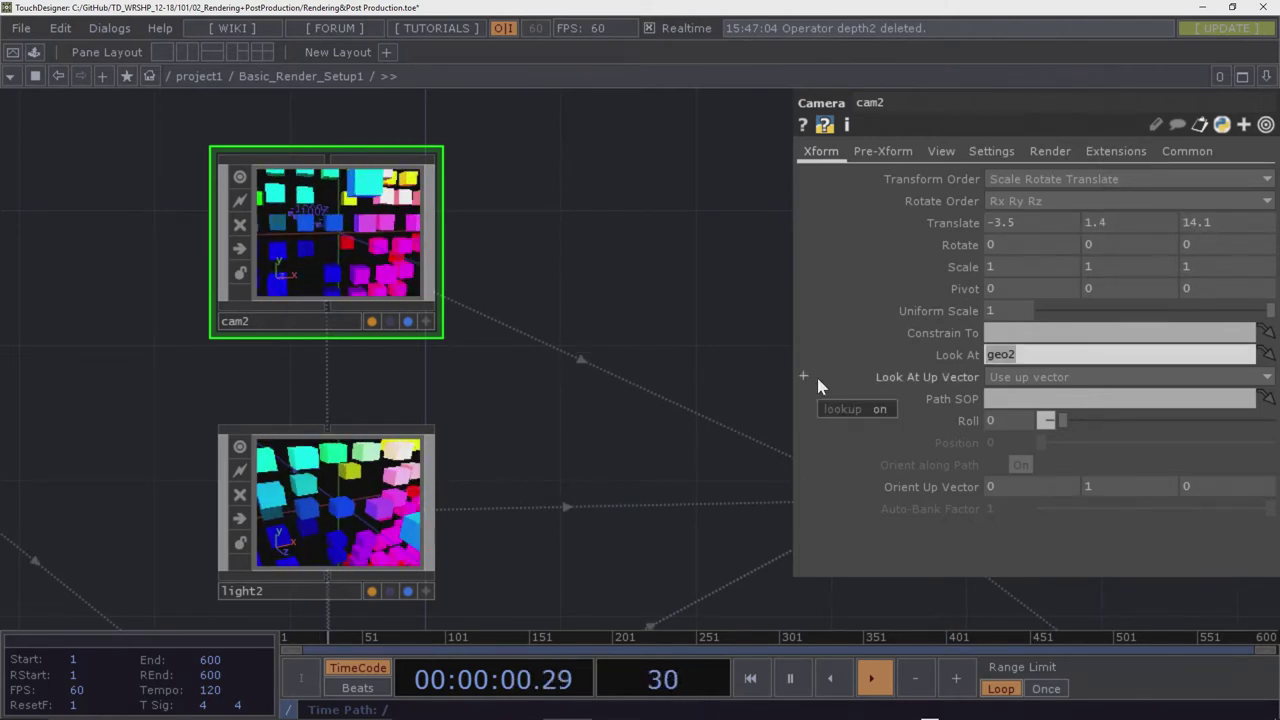
Clear cam2's Look At target and move the camera to Translate X -11.8 and Z 47.1
key("BackSpace")
key("Return")
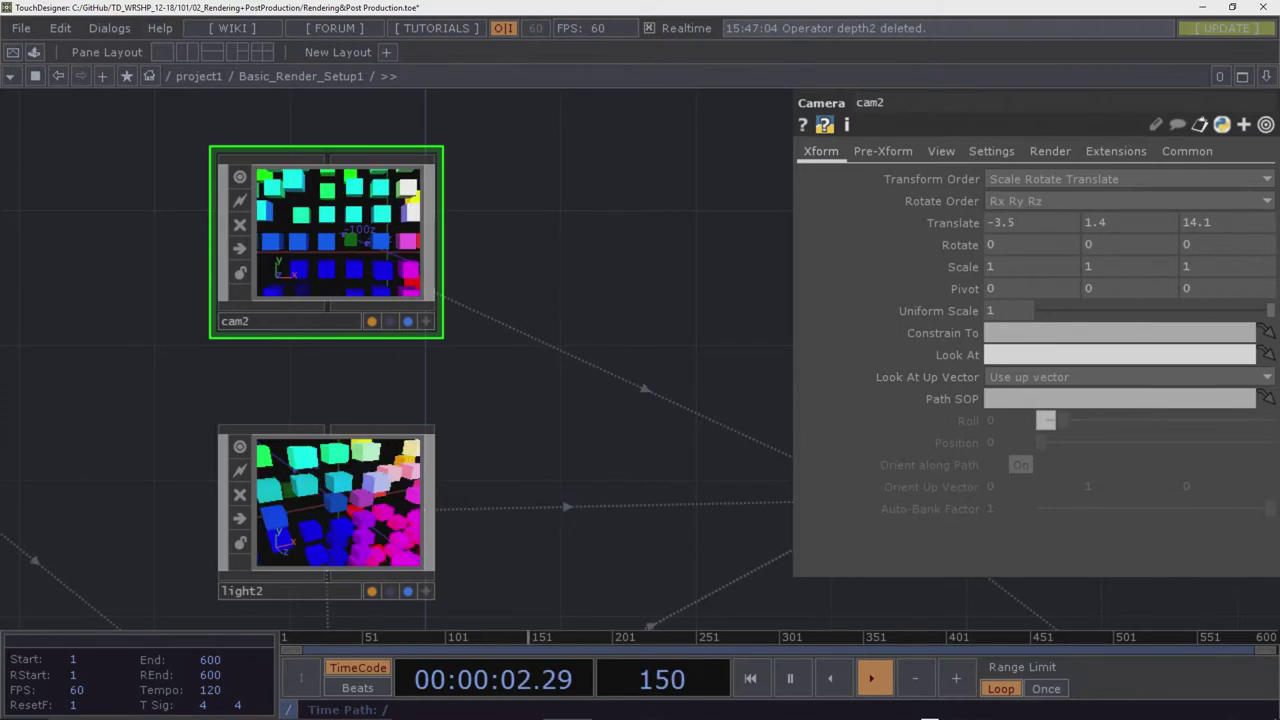
middle_click_drag(1217, 213, 1240, 194)
left_click_drag(470, 233, 730, 233)
scroll(730, 233, "down", 2)
middle_click_drag(1050, 212, 1050, 193)
left_click_drag(751, 251, 320, 230)
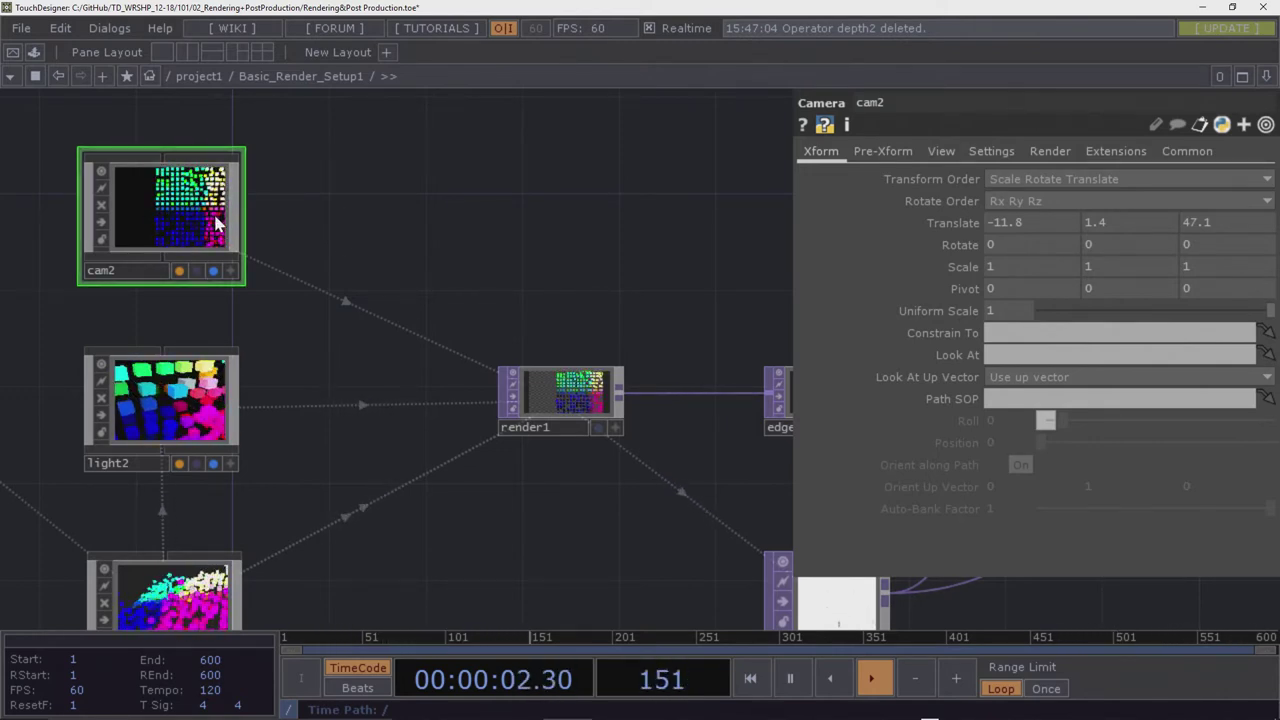
Set cam2's Look At target to geo2 and its Translate Z to 9.1
left_click(1001, 355)
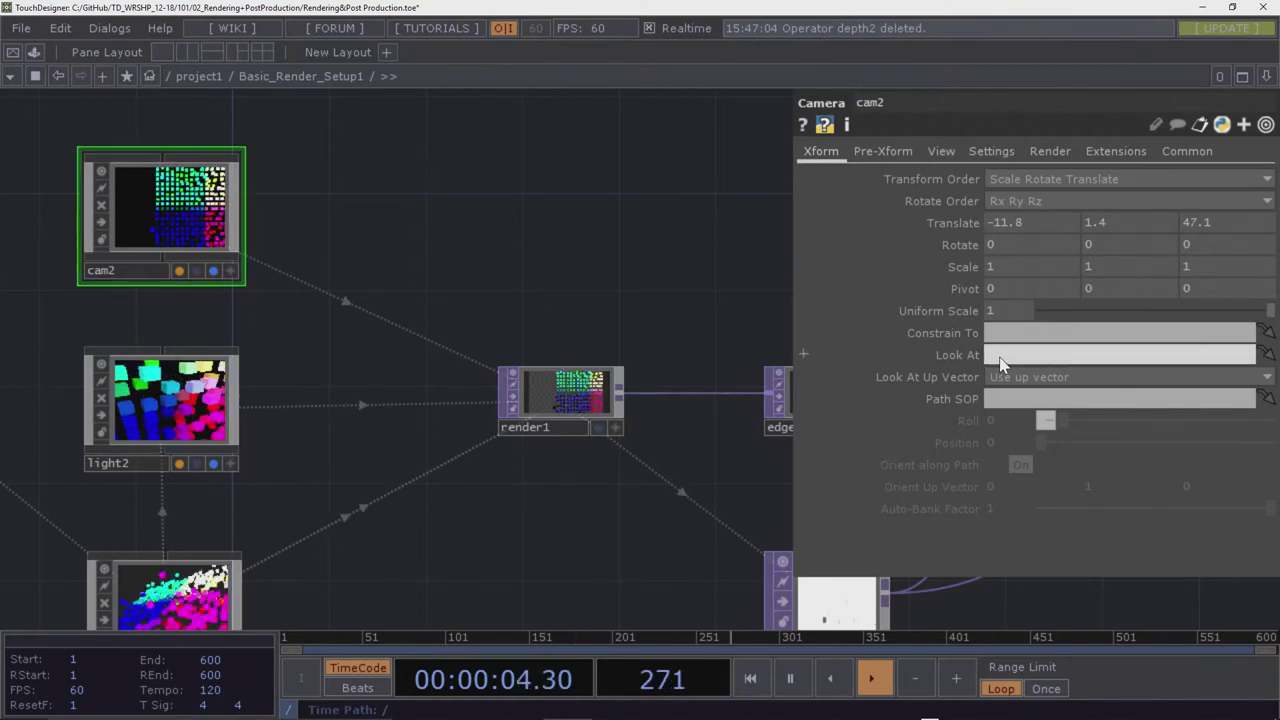
type("geo2")
key("Return")
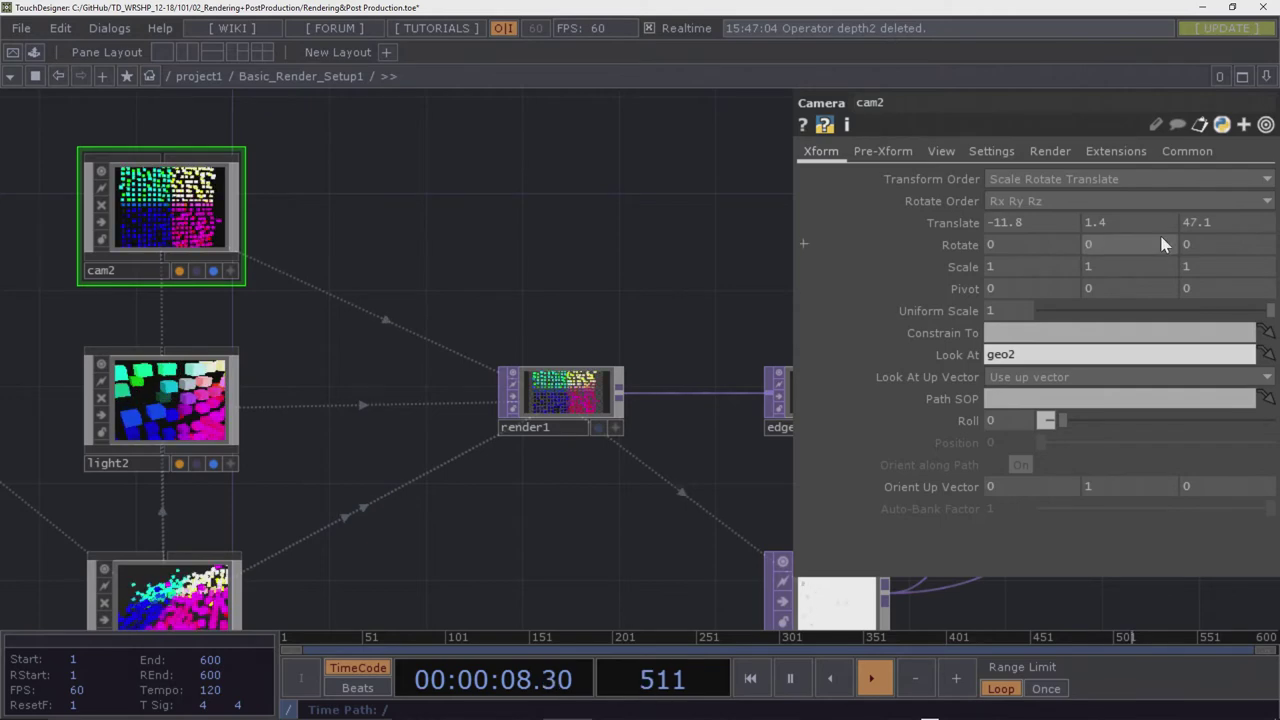
mouse_move(1205, 222)
middle_mouse_down()
mouse_move(1209, 192)
mouse_move(1210, 224)
middle_mouse_up()
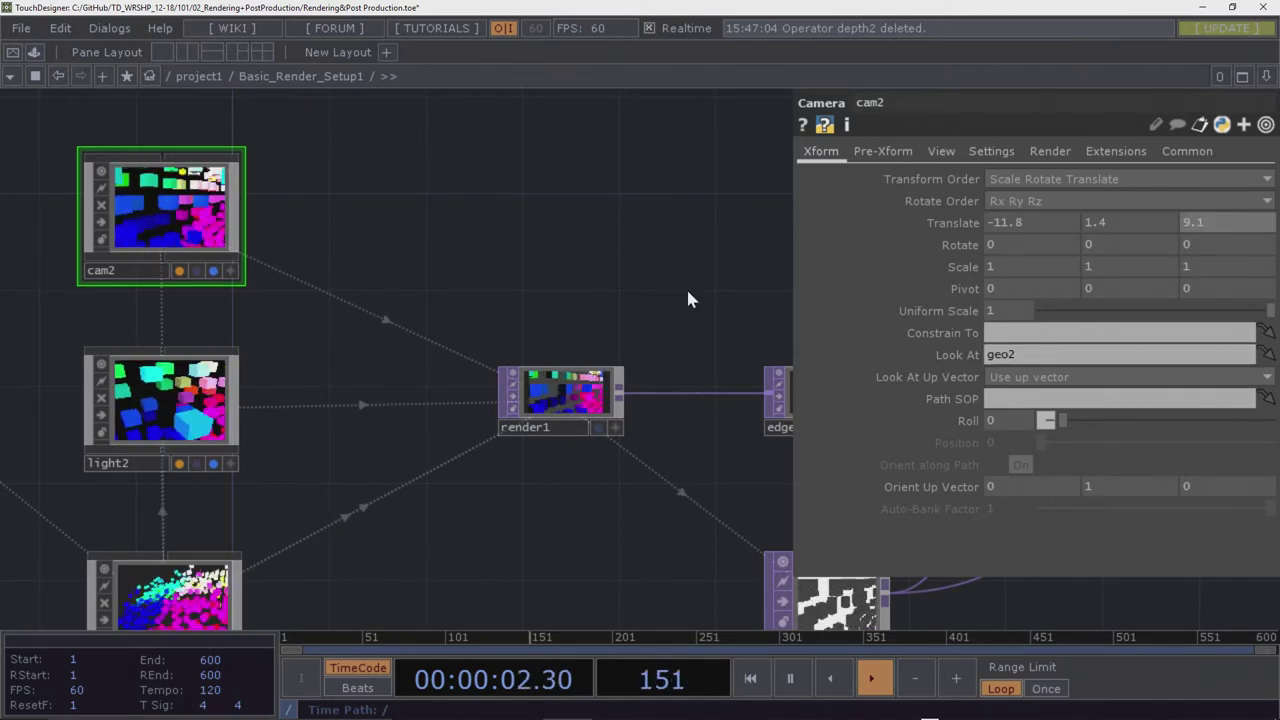
Add a Movie File Out TOP fed by null1 and place it above out1
left_click_drag(688, 294, 151, 243)
scroll(243, 300, "down", 5)
left_click_drag(243, 300, 398, 432)
scroll(388, 326, "up", 10)
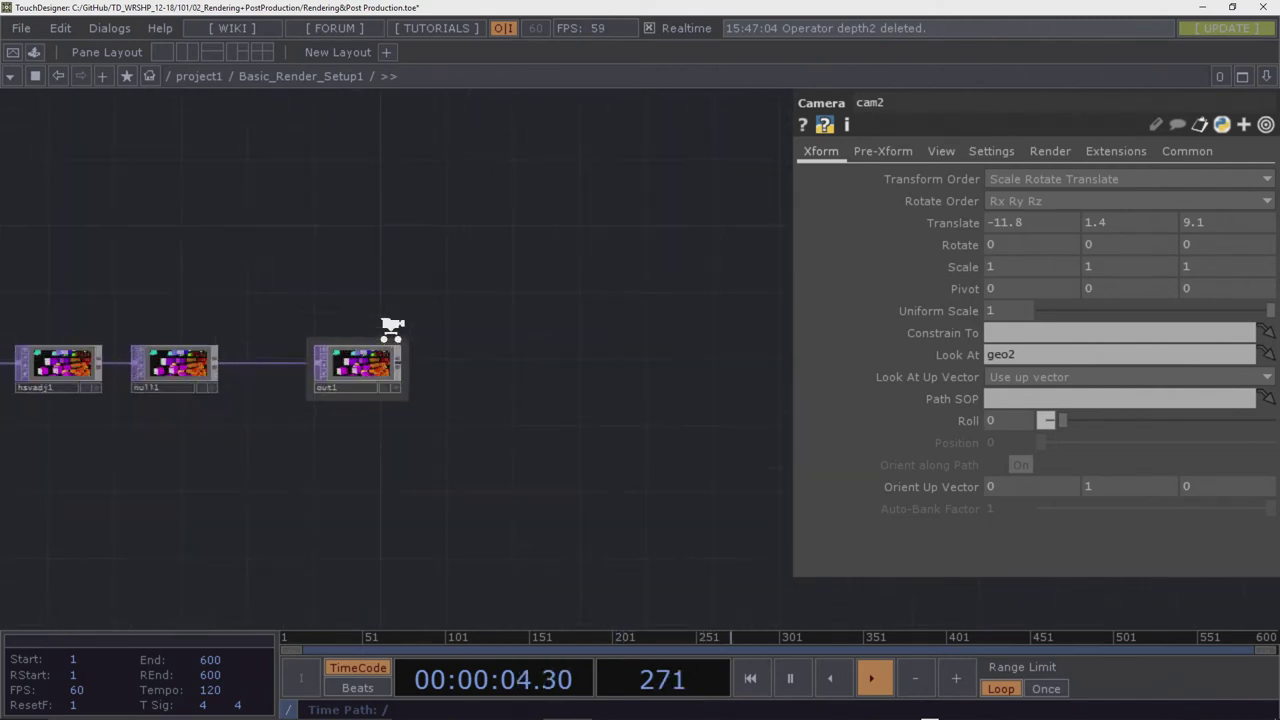
left_click_drag(214, 223, 216, 385)
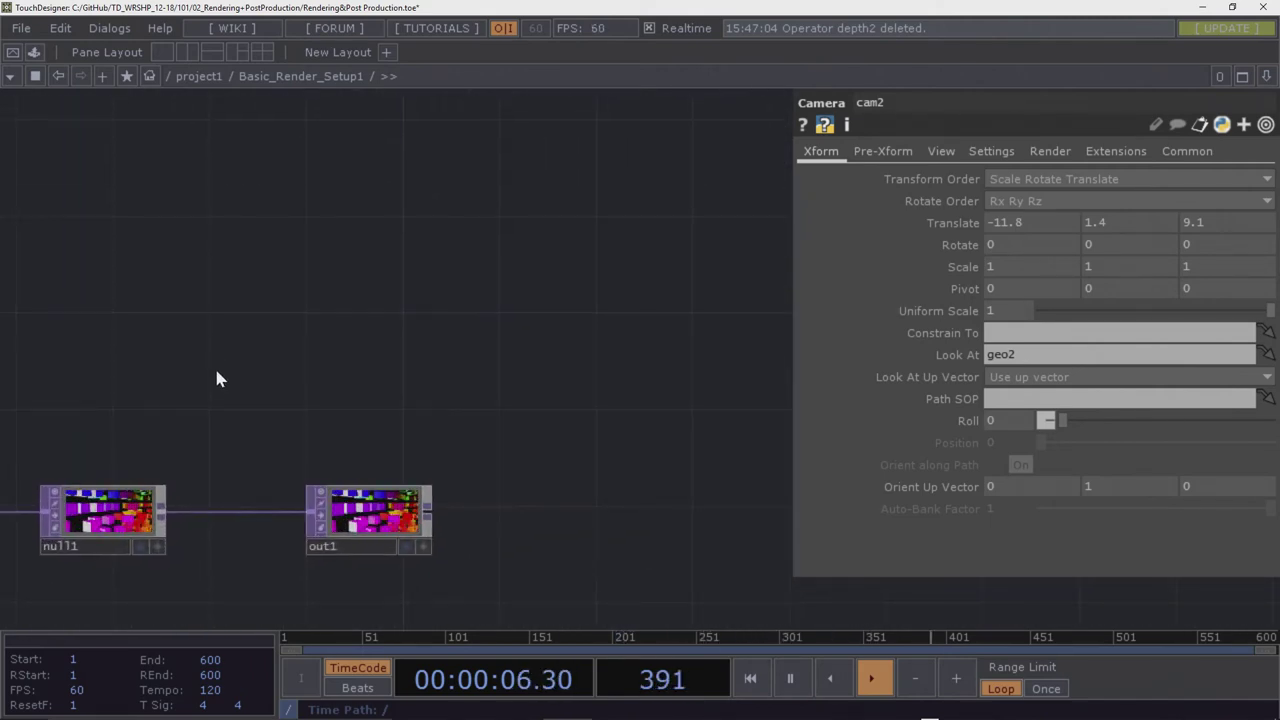
left_click(163, 517)
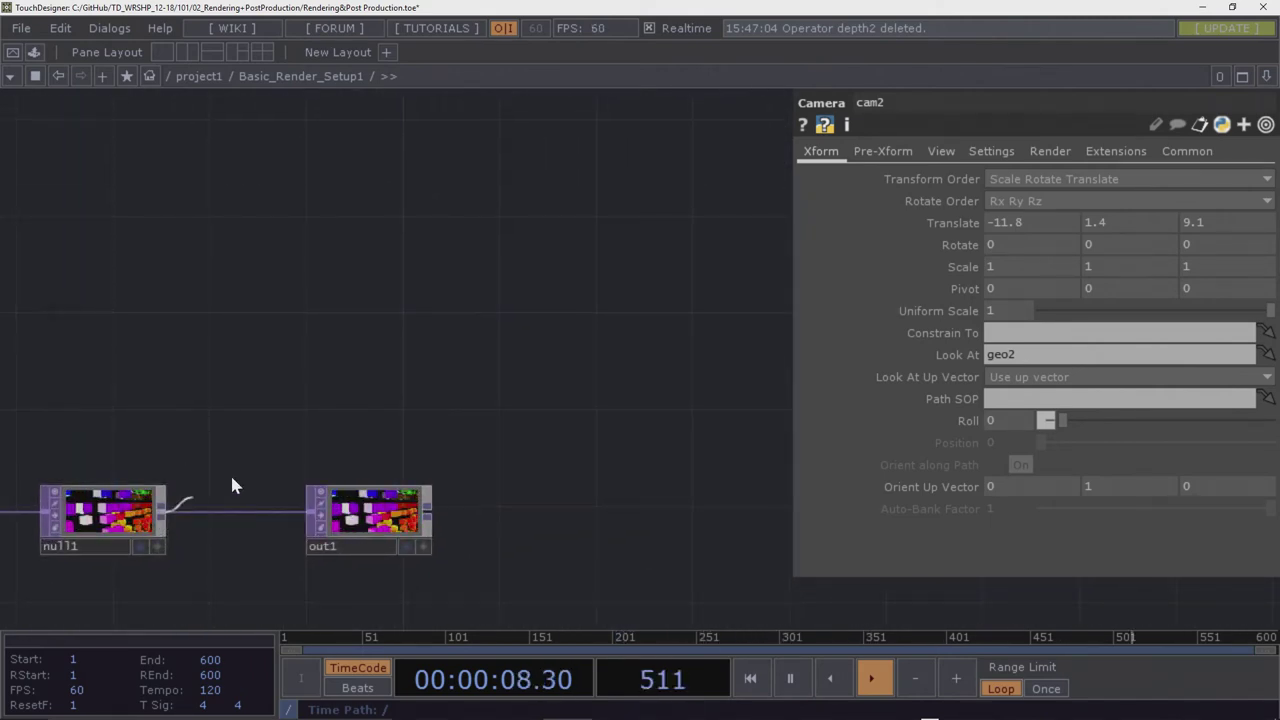
left_click(352, 264)
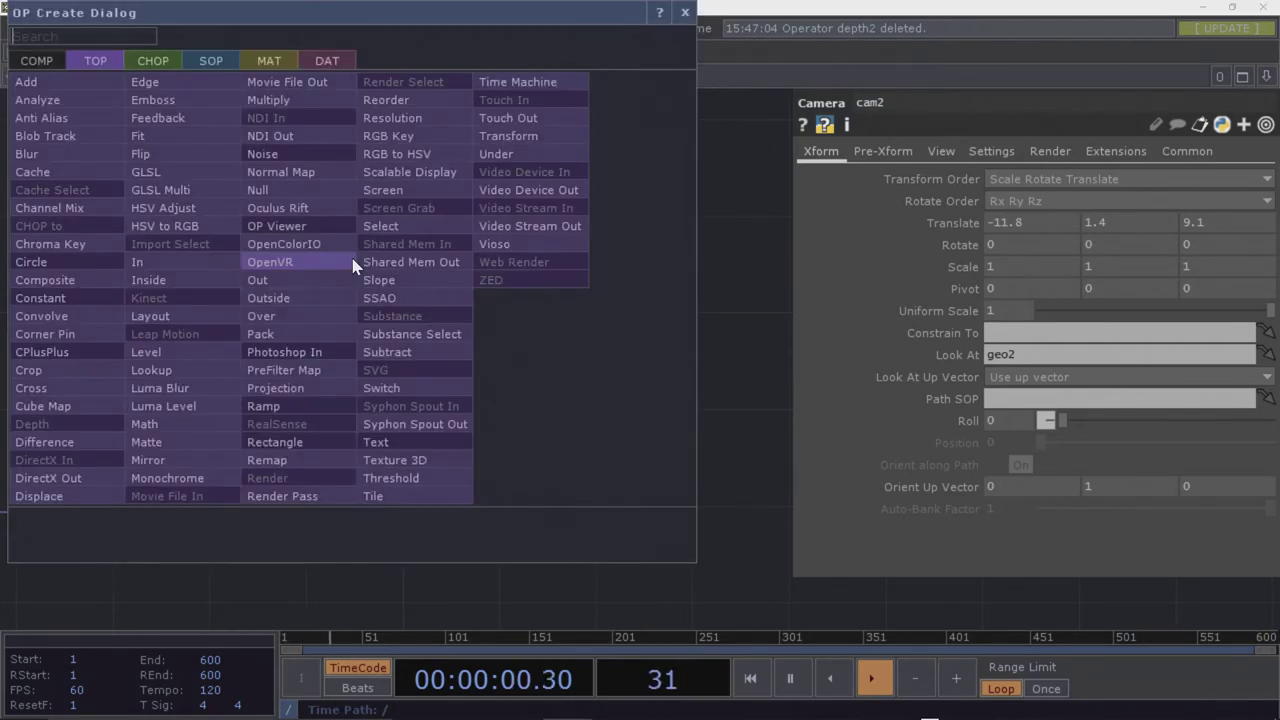
left_click(288, 84)
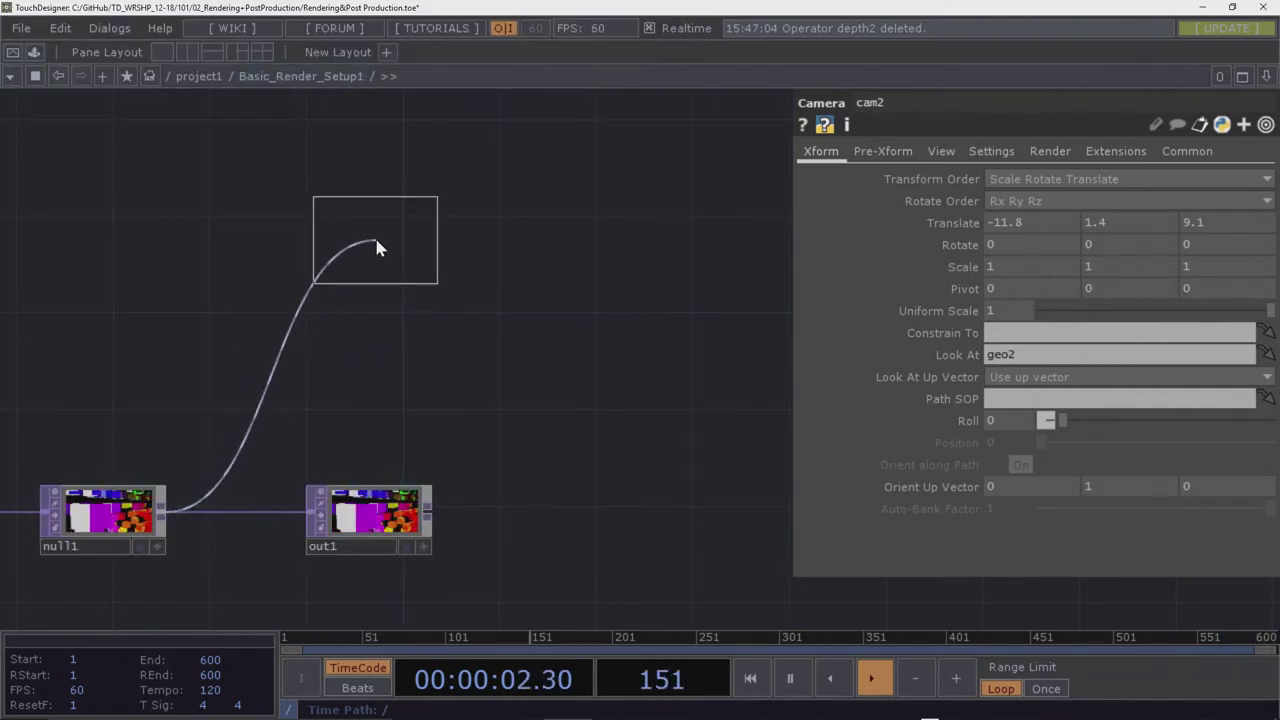
left_click(378, 248)
left_click_drag(618, 238, 699, 240)
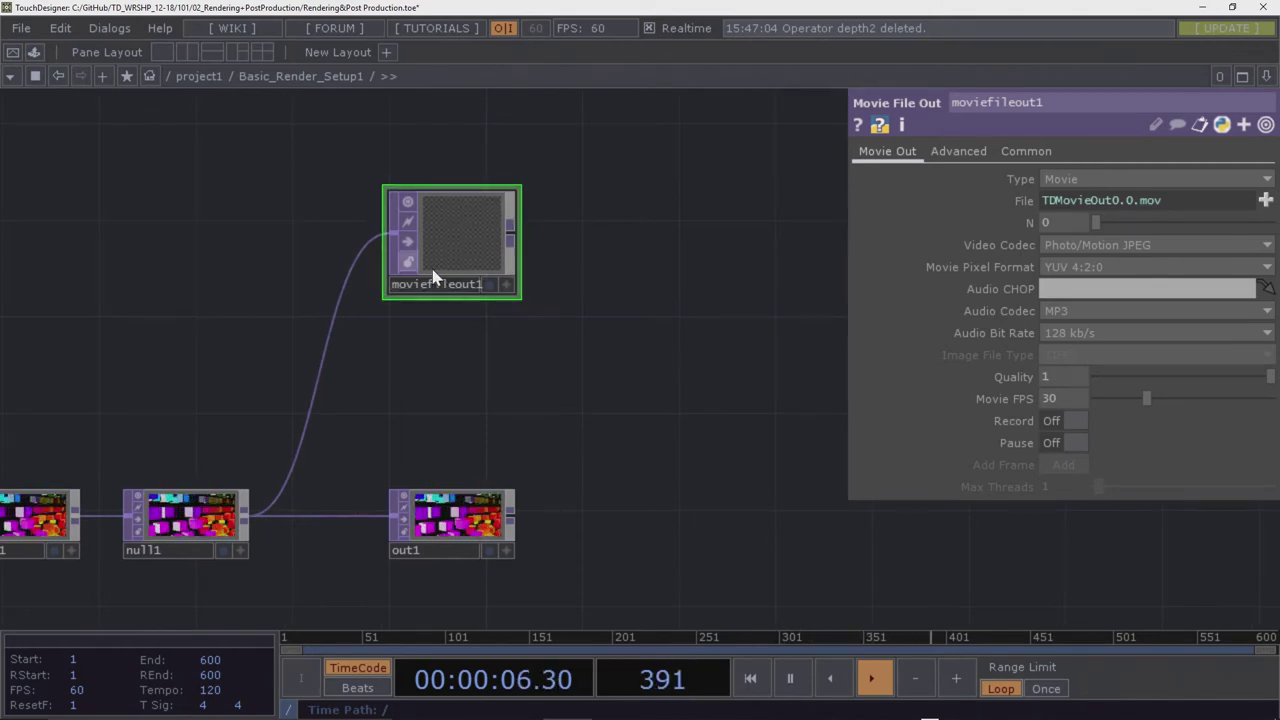
left_click_drag(637, 279, 670, 310)
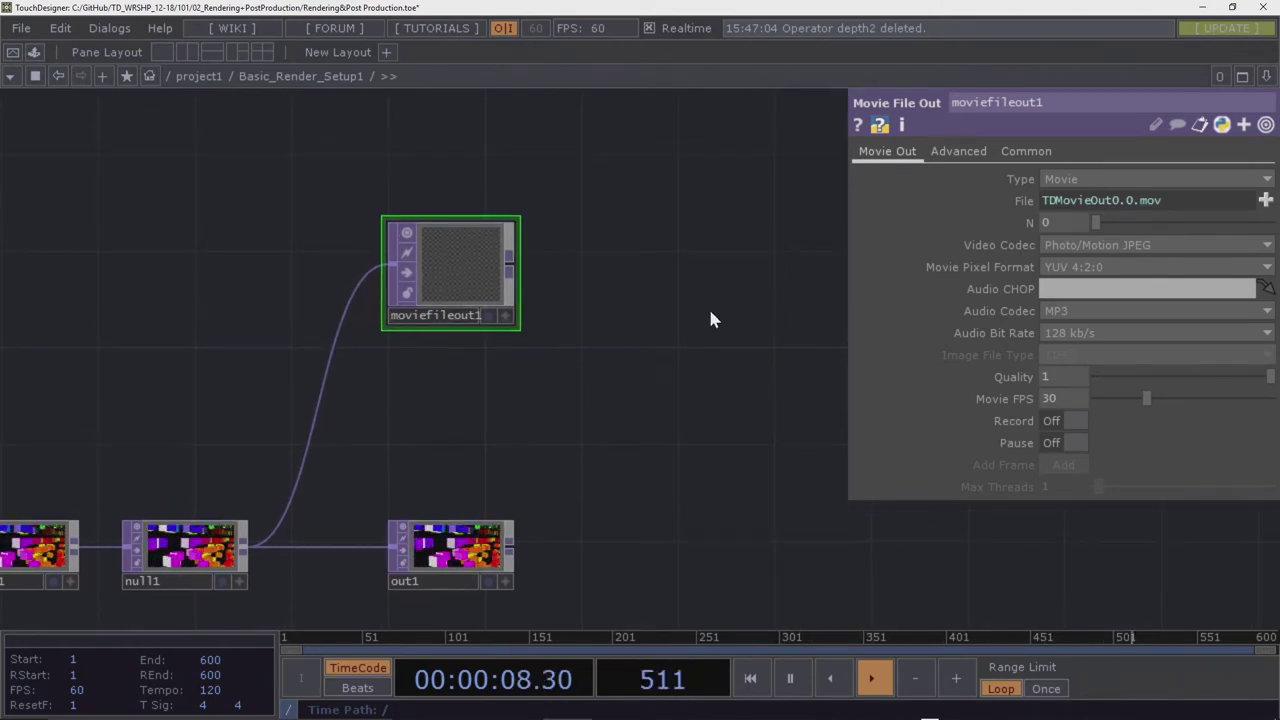
Set the Movie File Out's type to Image with the JPEG file type and turn Record on
left_click(1085, 180)
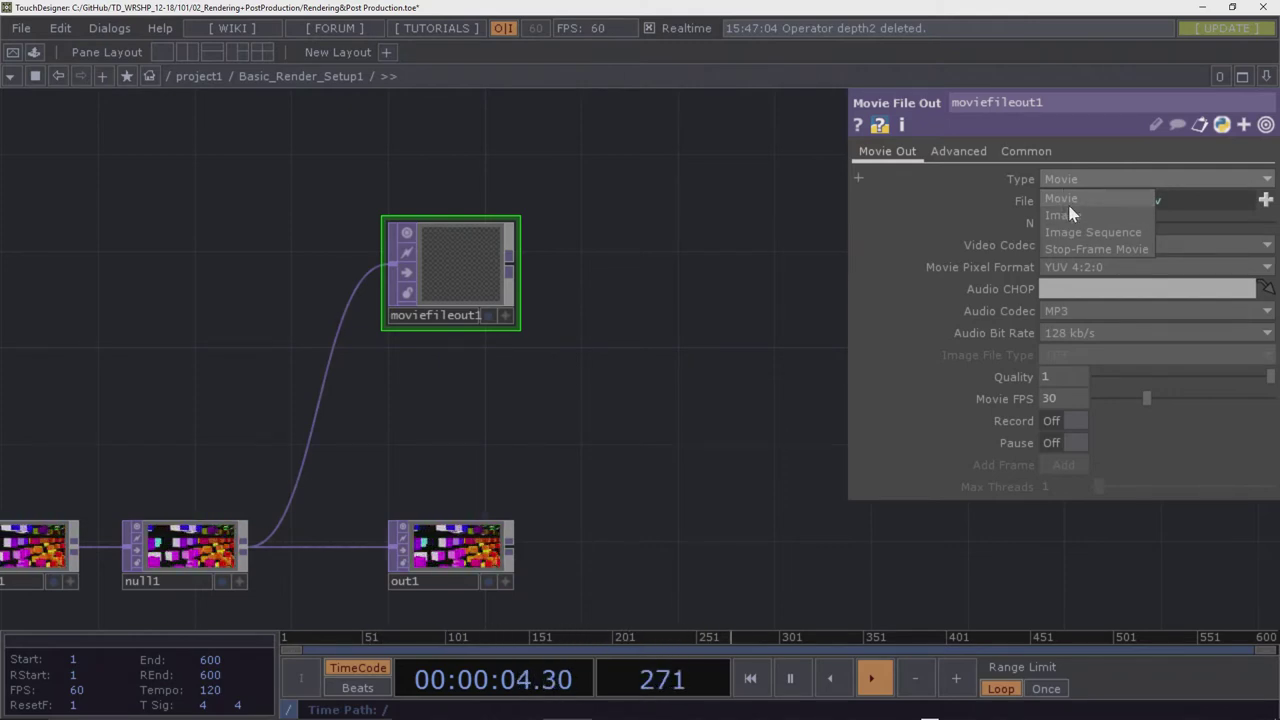
left_click(1070, 215)
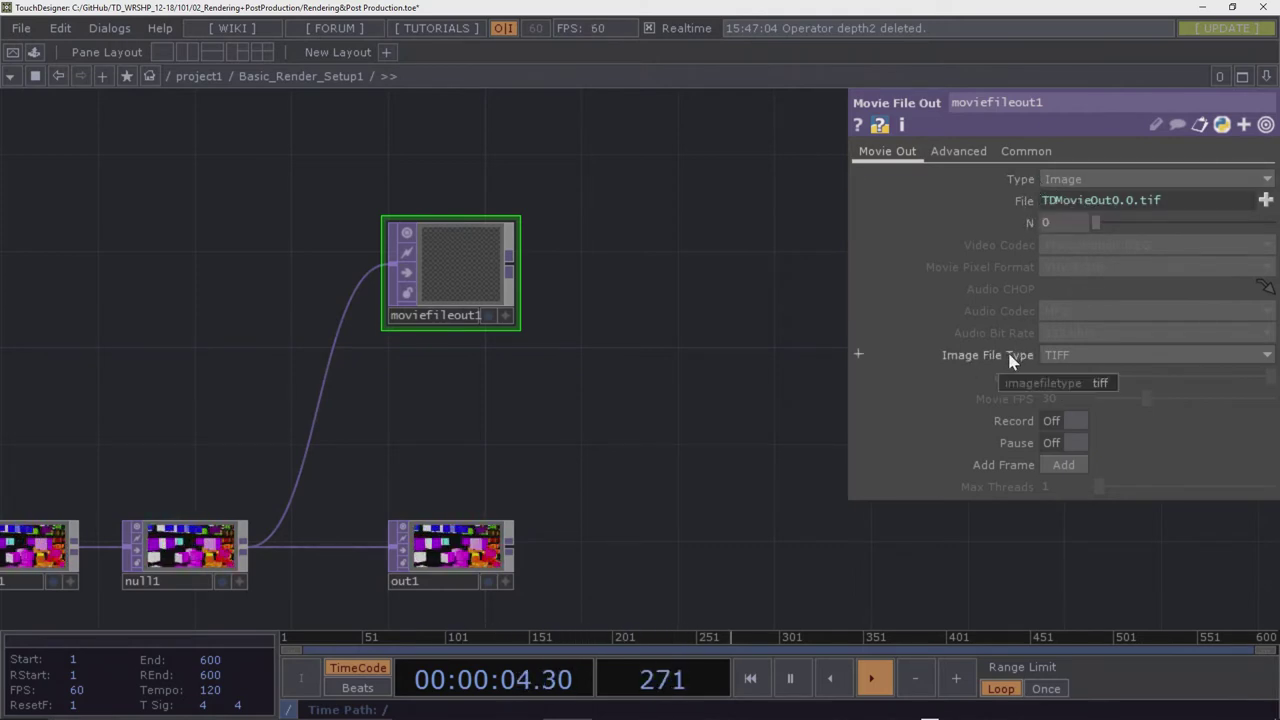
left_click(1103, 358)
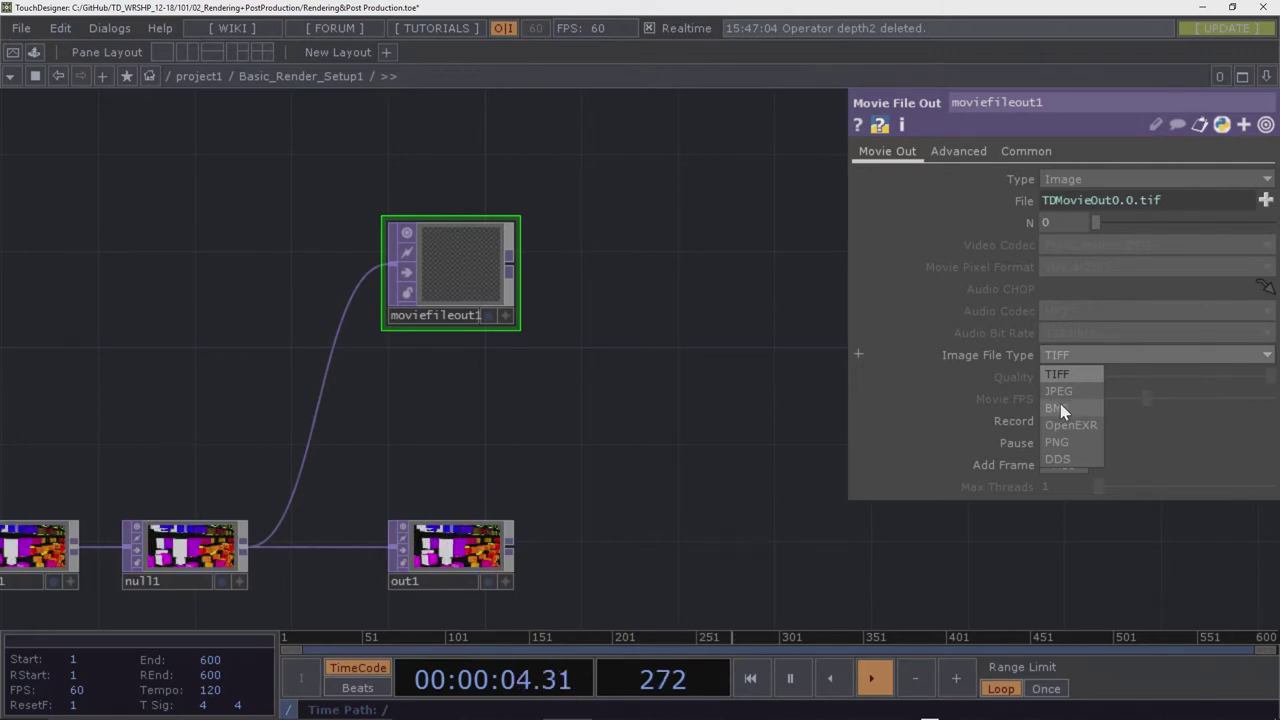
left_click(1074, 397)
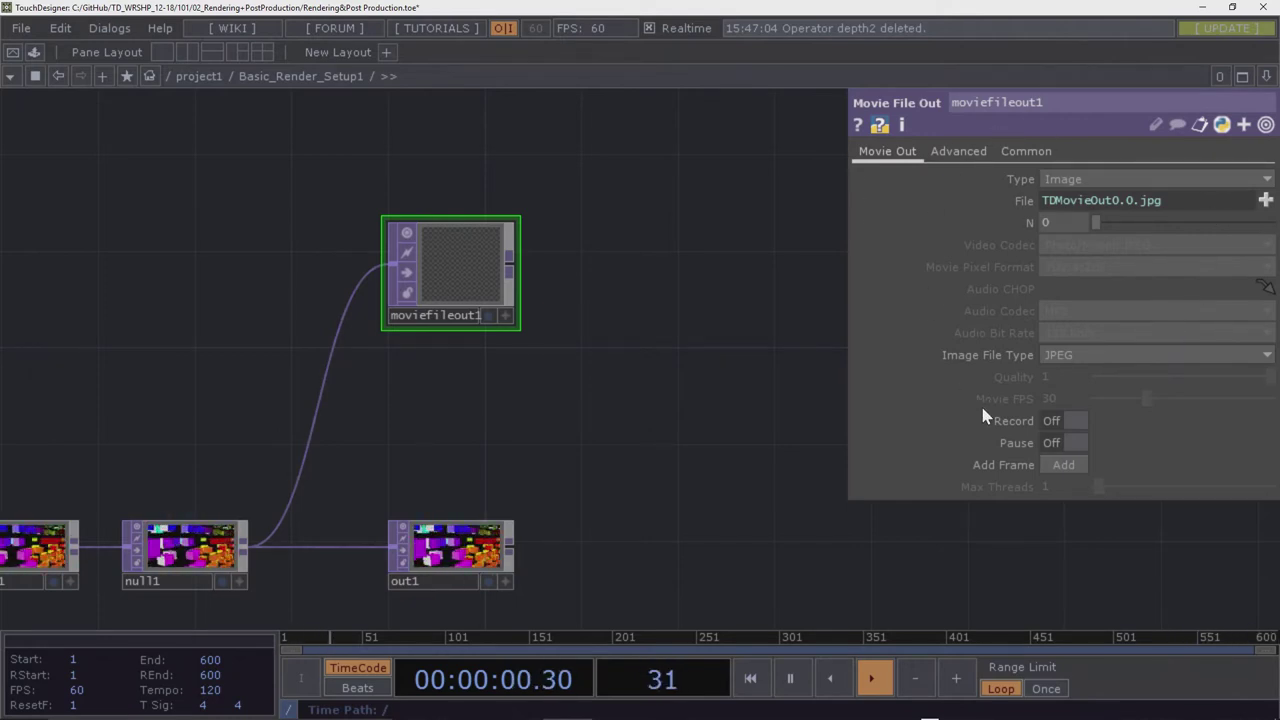
left_click(1071, 422)
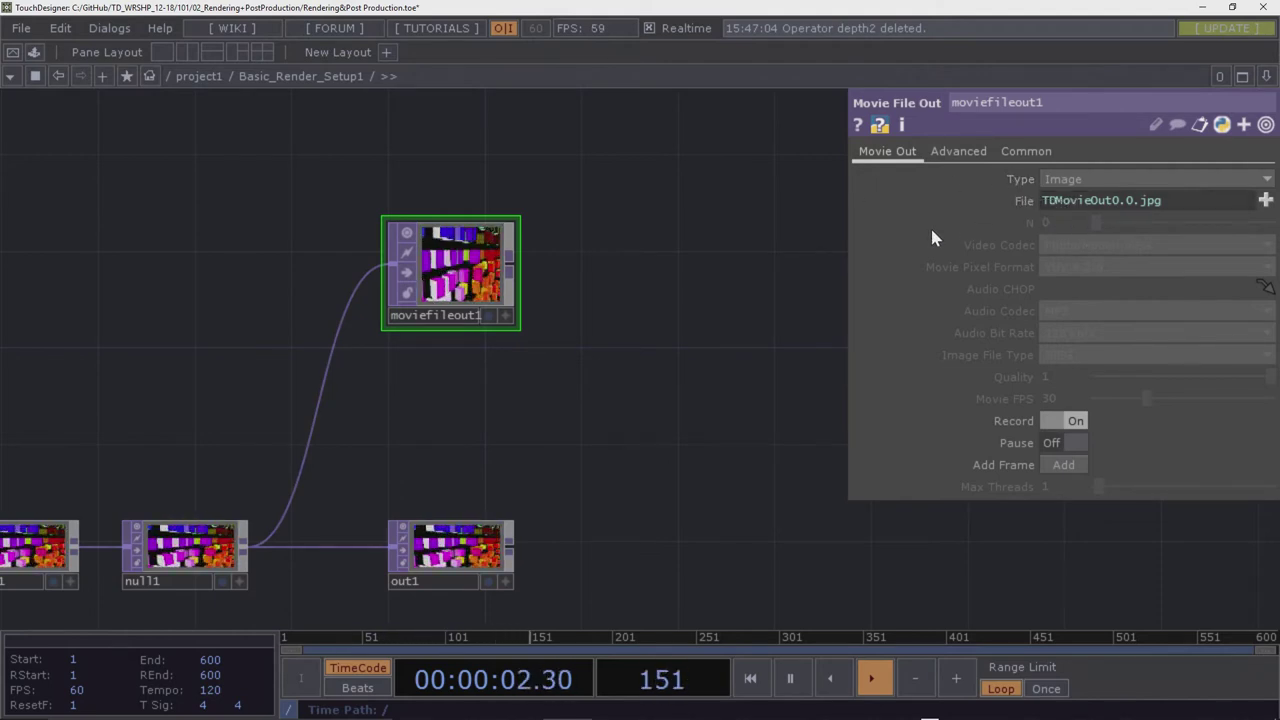
Expand the File parameter, widen the parameter window to read its full expression, and briefly inspect Record's expanded entry
left_click(858, 202)
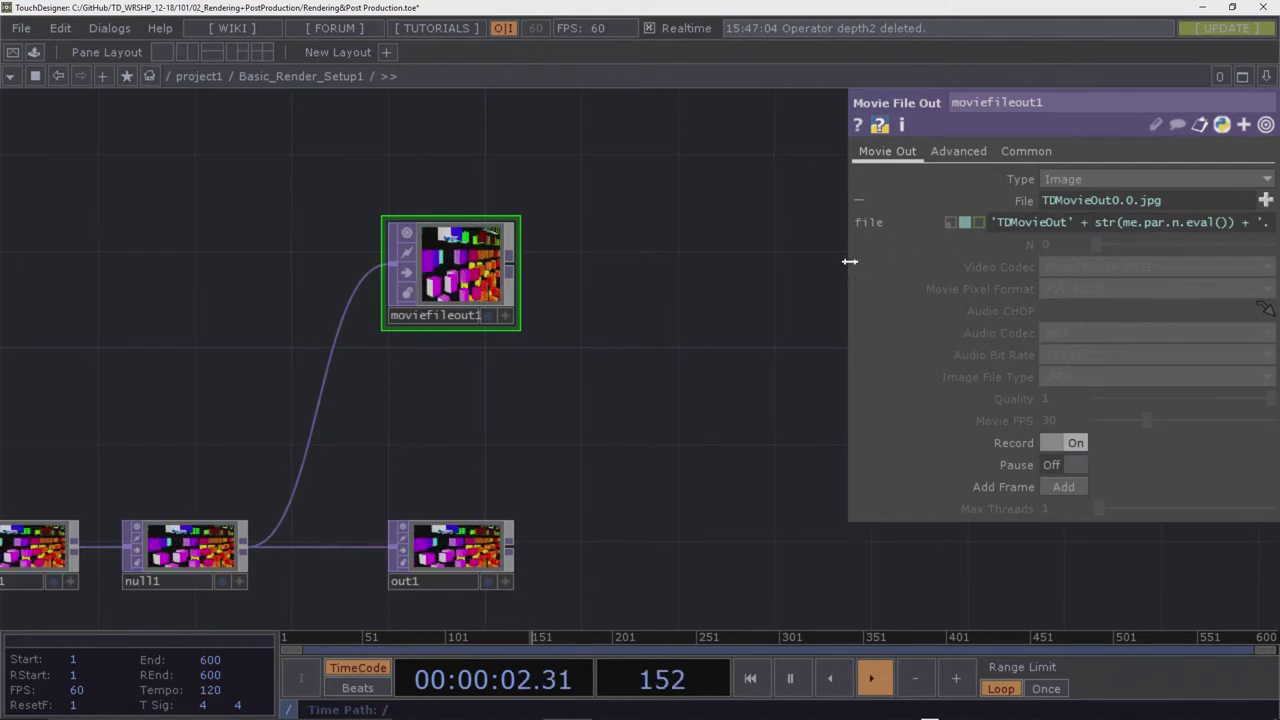
left_click_drag(846, 260, 600, 266)
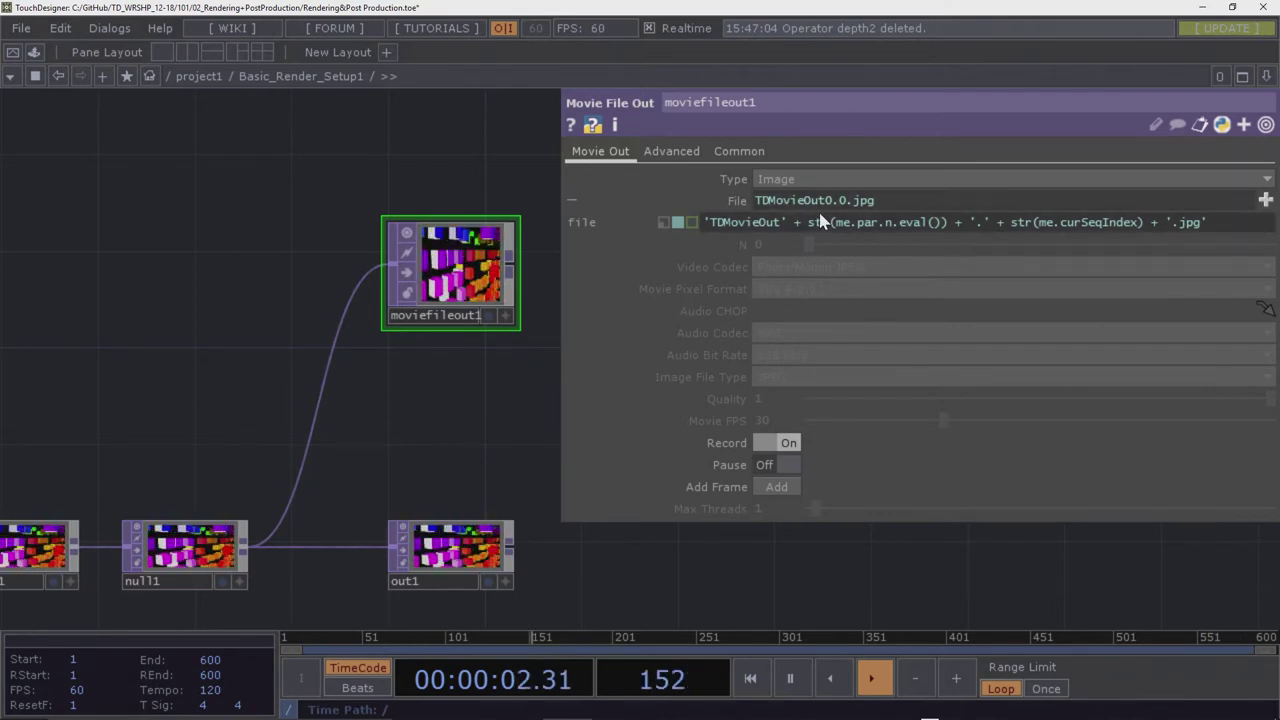
mouse_move(818, 220)
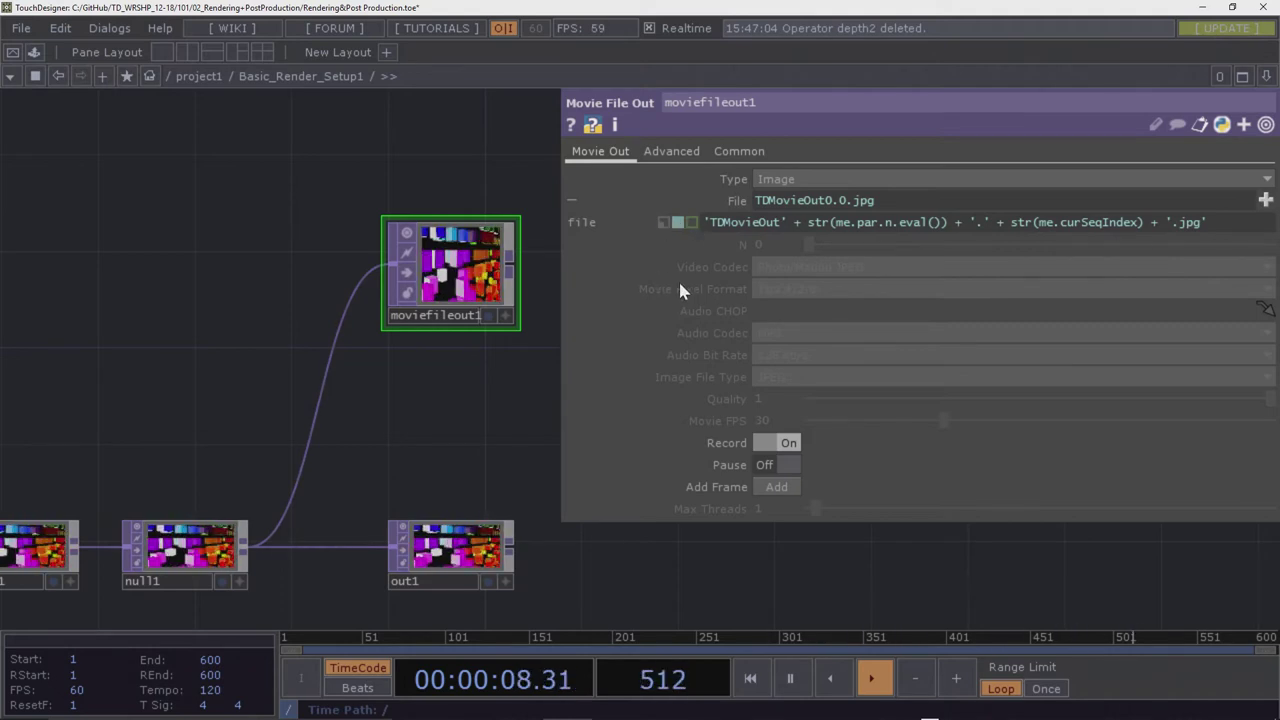
left_click(718, 443)
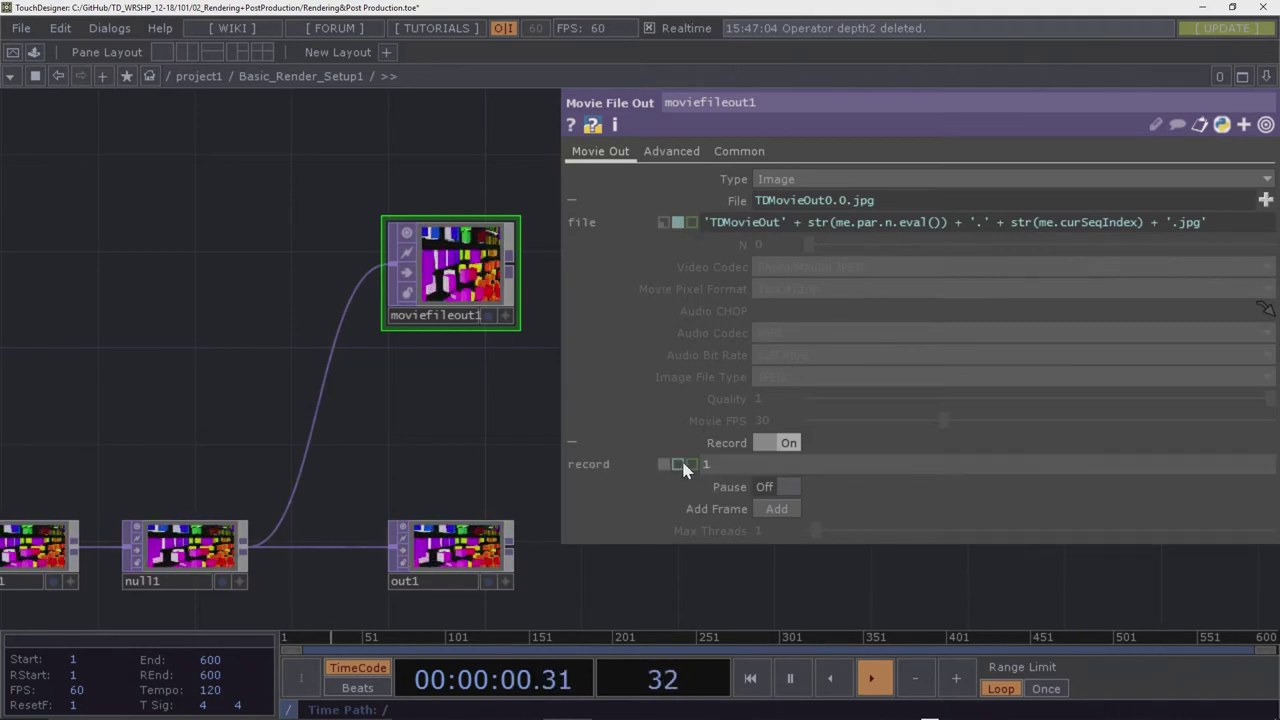
left_click(573, 440)
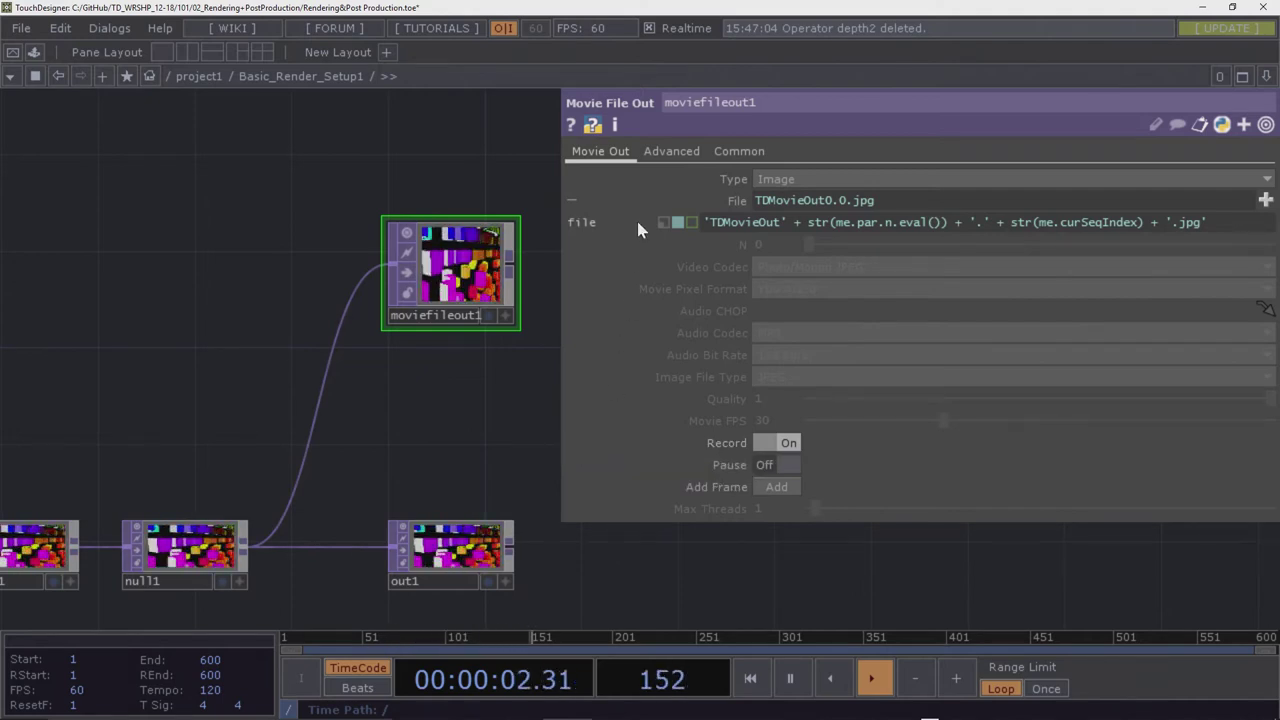
Demonstrate the File parameter's constant, expression and export modes, returning it to expression mode
left_click(669, 223)
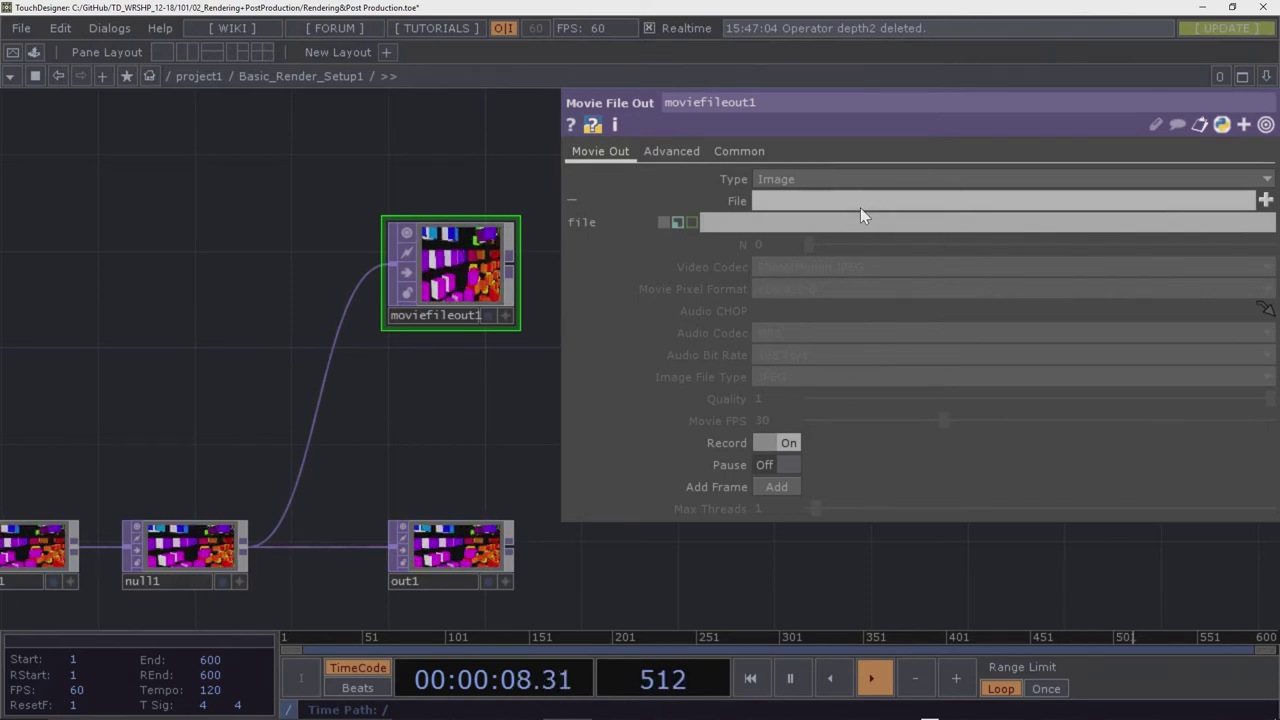
left_click(678, 223)
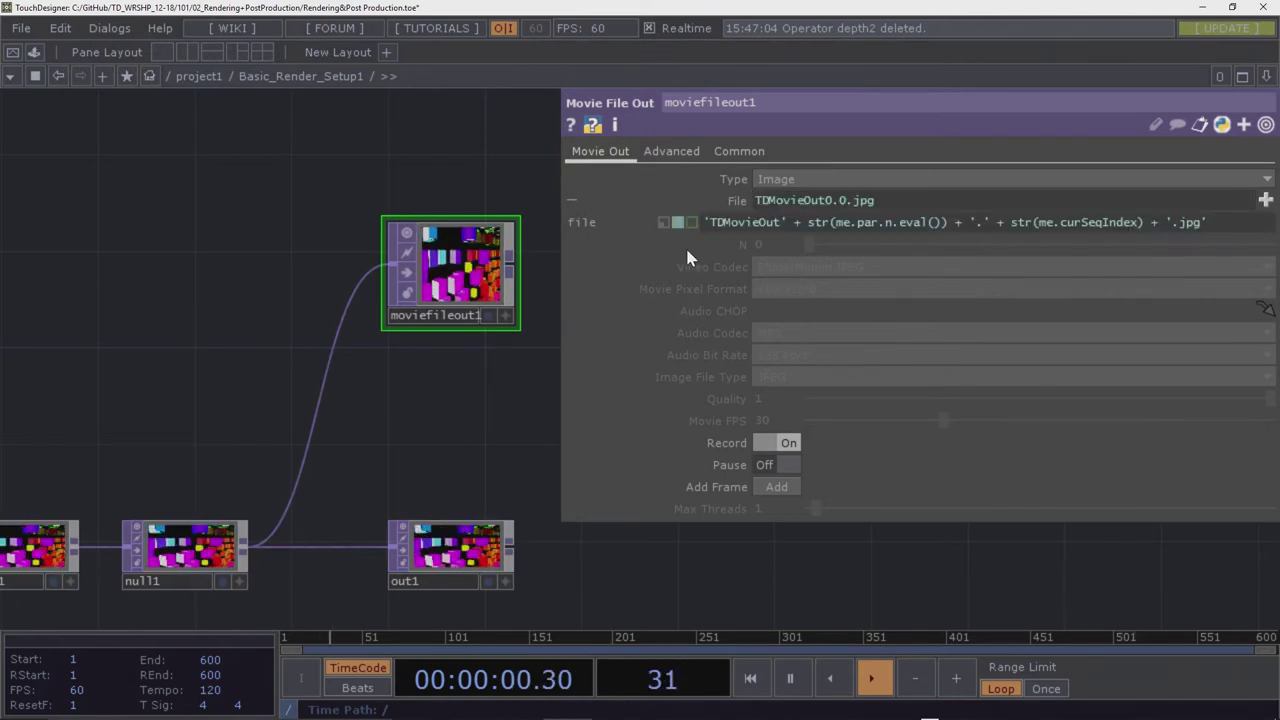
left_click(695, 224)
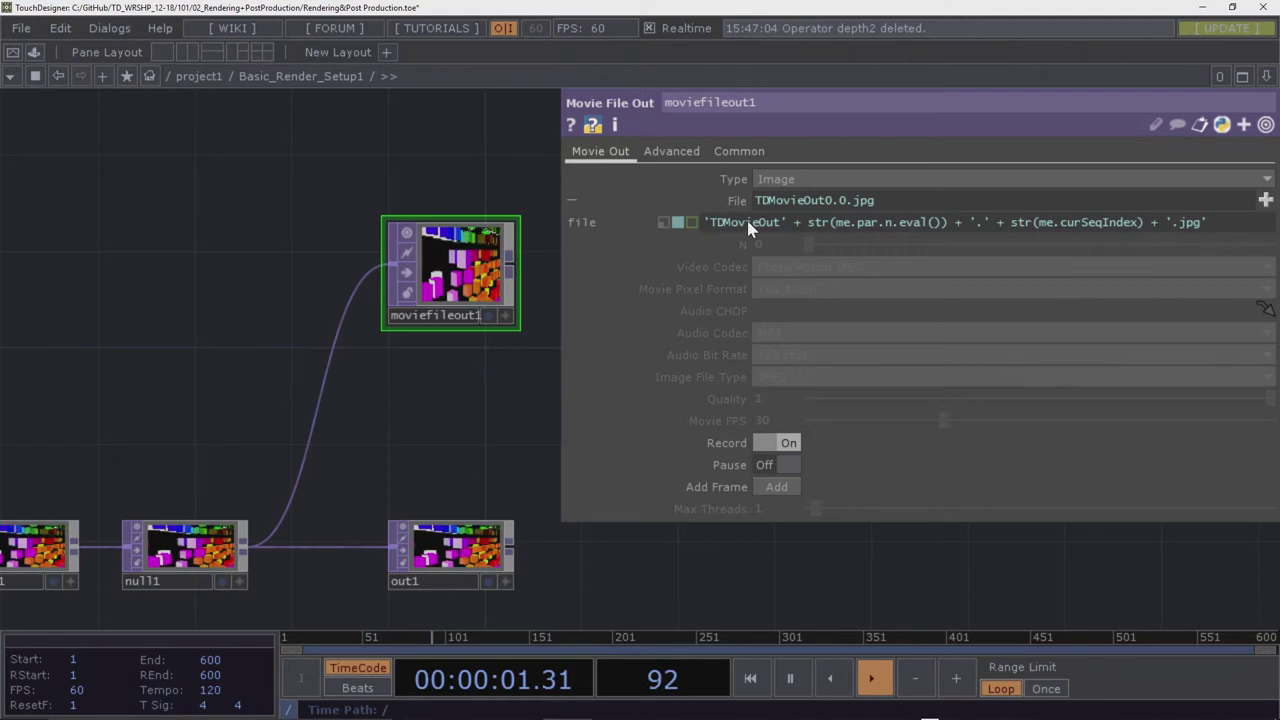
left_click(691, 221)
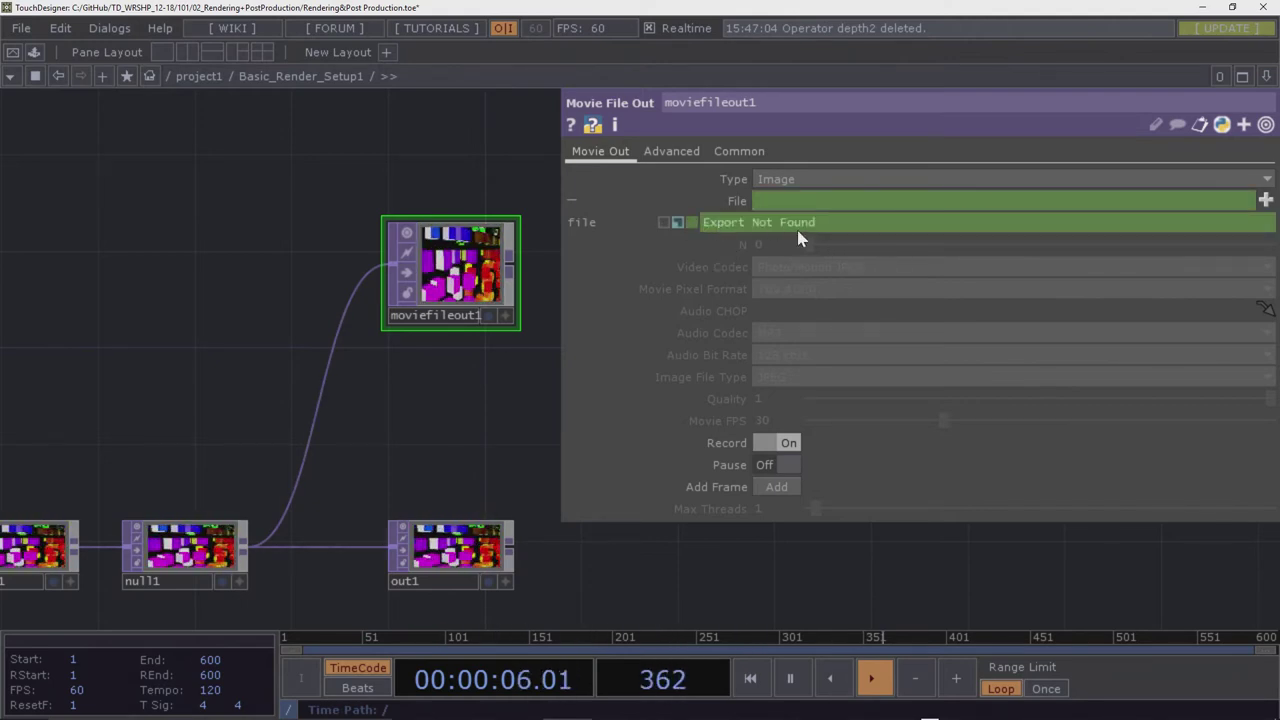
left_click(677, 222)
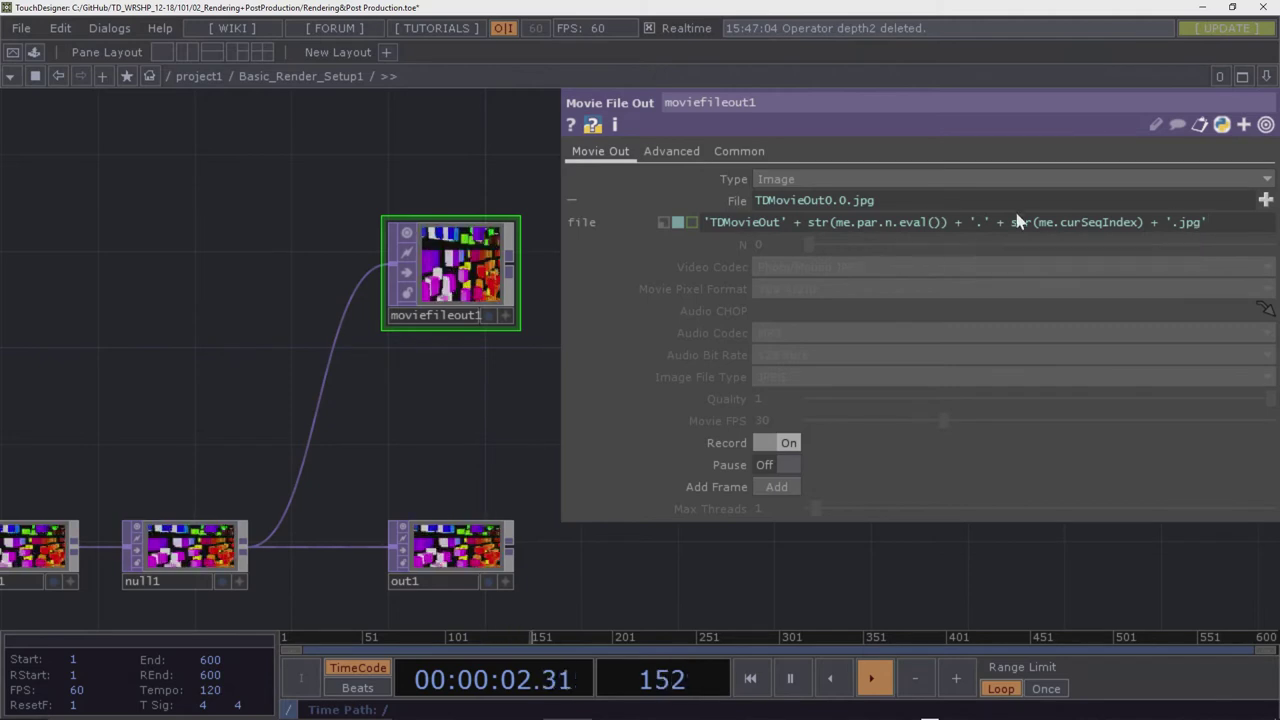
left_click(662, 222)
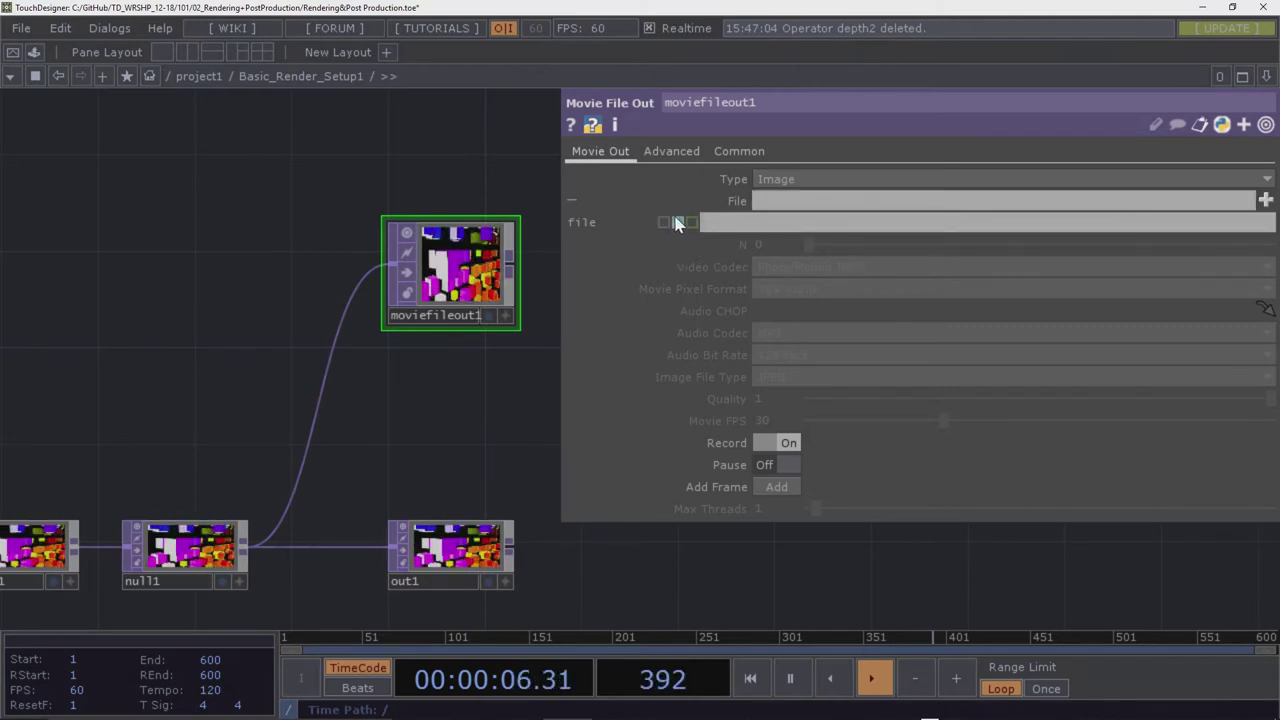
left_click(663, 222)
left_click(663, 222)
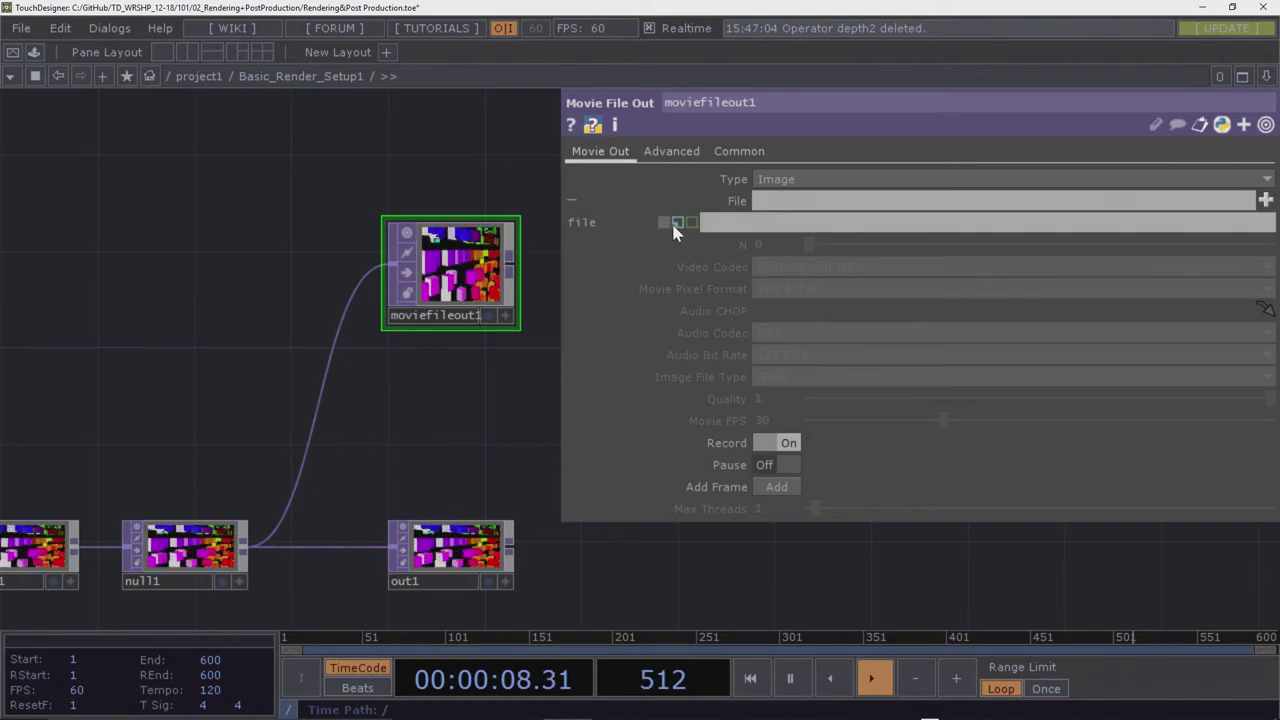
left_click(678, 222)
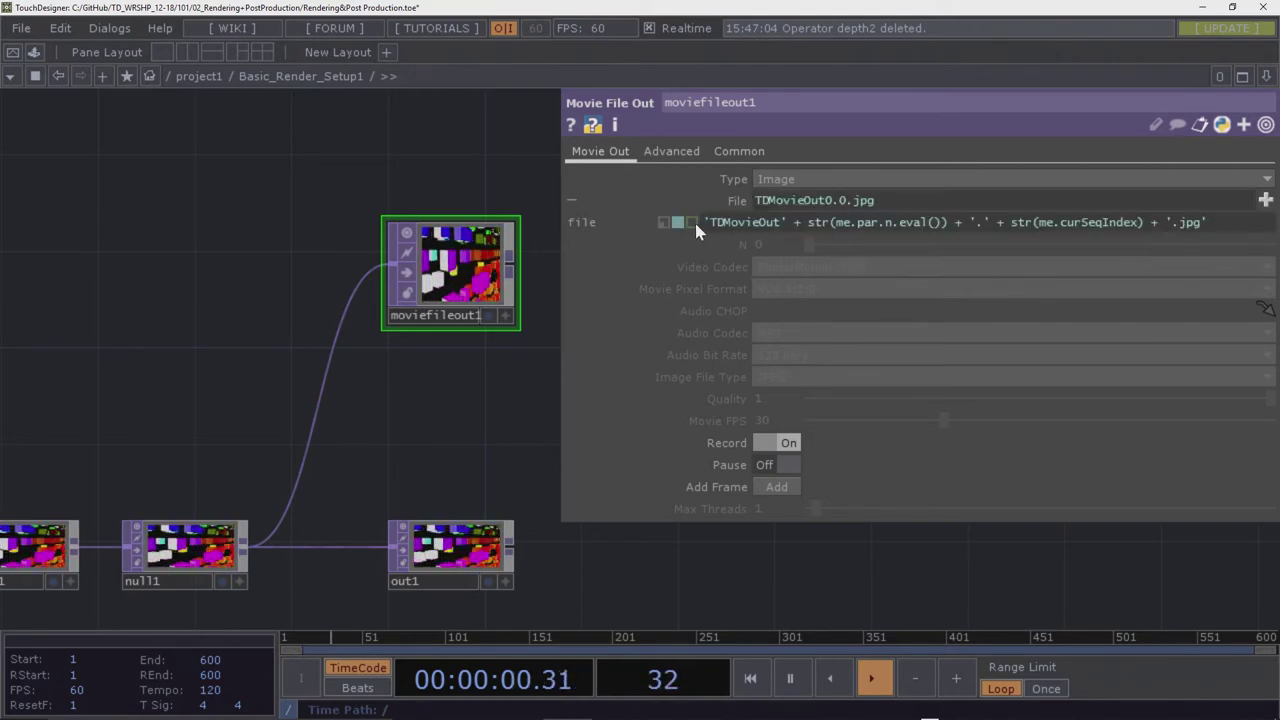
Switch the Movie File Out's File parameter to constant mode and name the output file workshop in the 02_Rendering+PostProduction folder
left_click(665, 222)
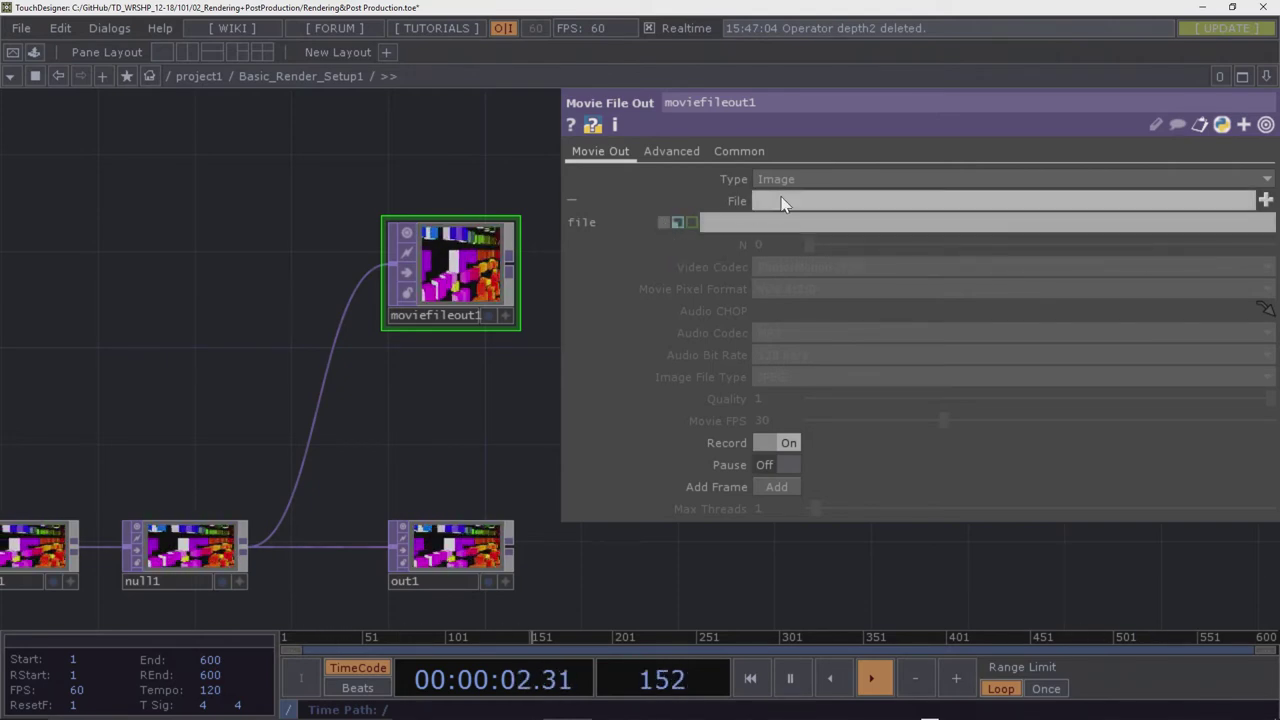
left_click(1265, 200)
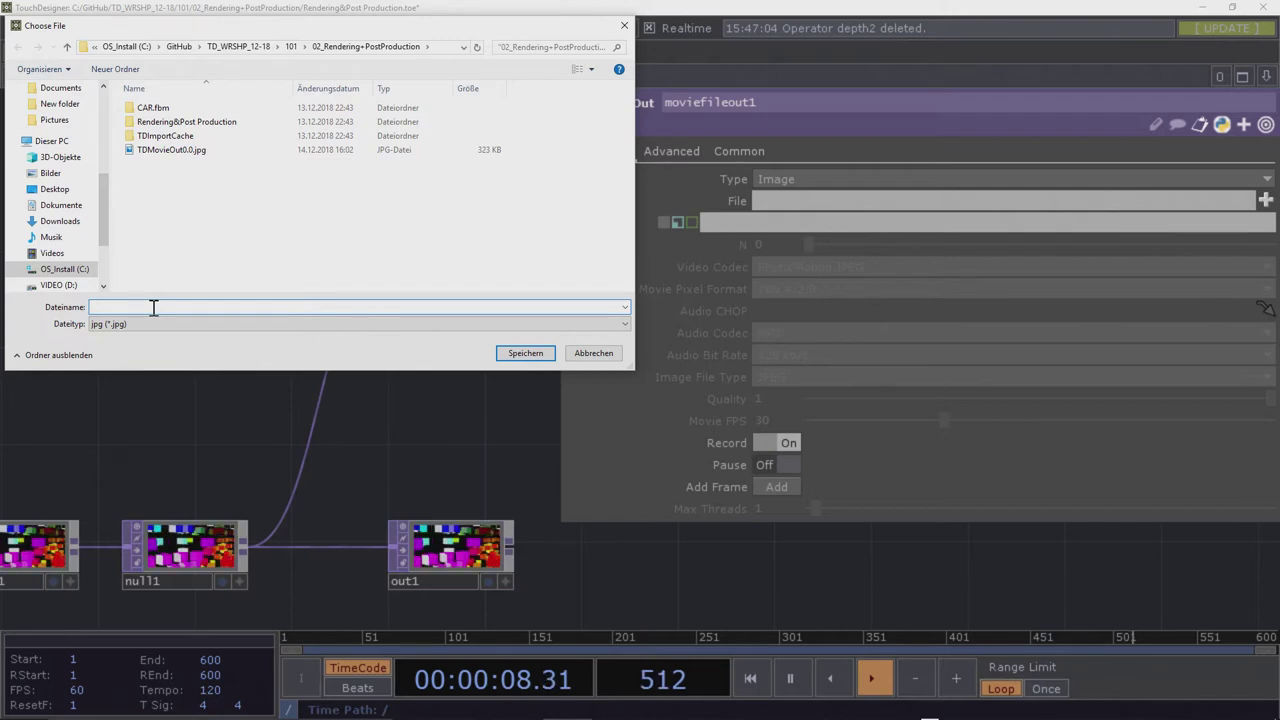
type("workshop")
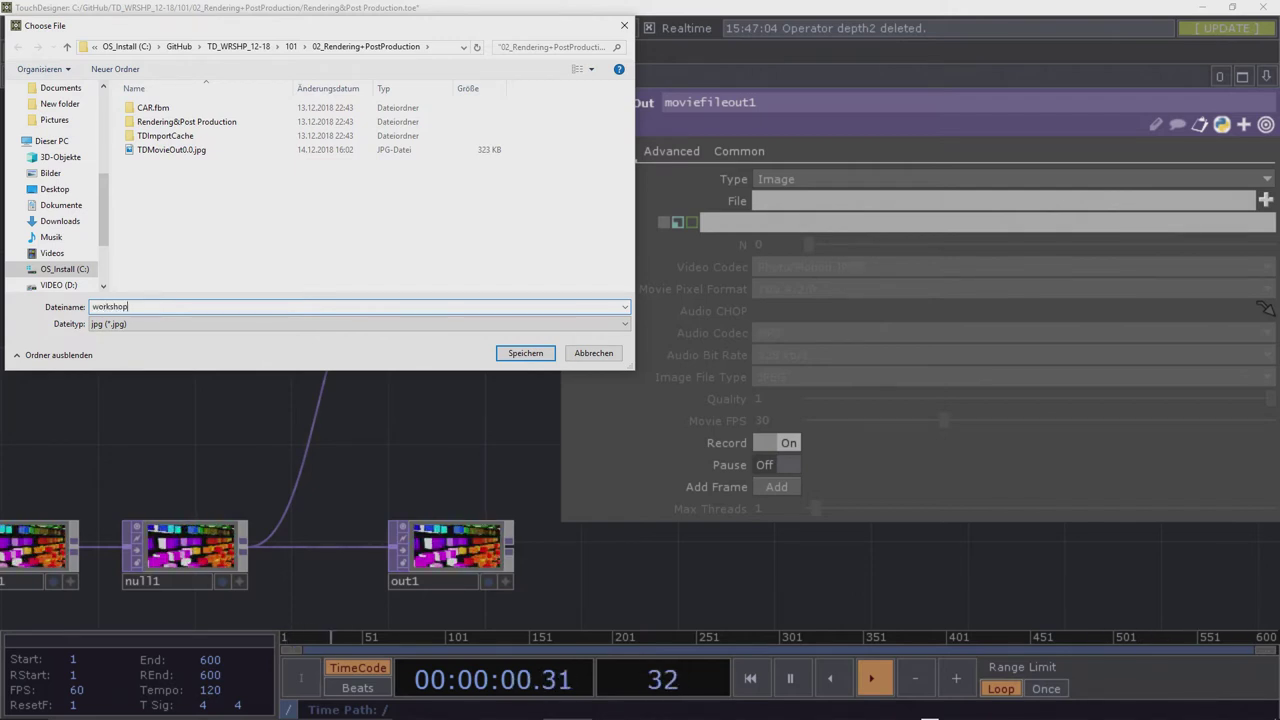
key("Return")
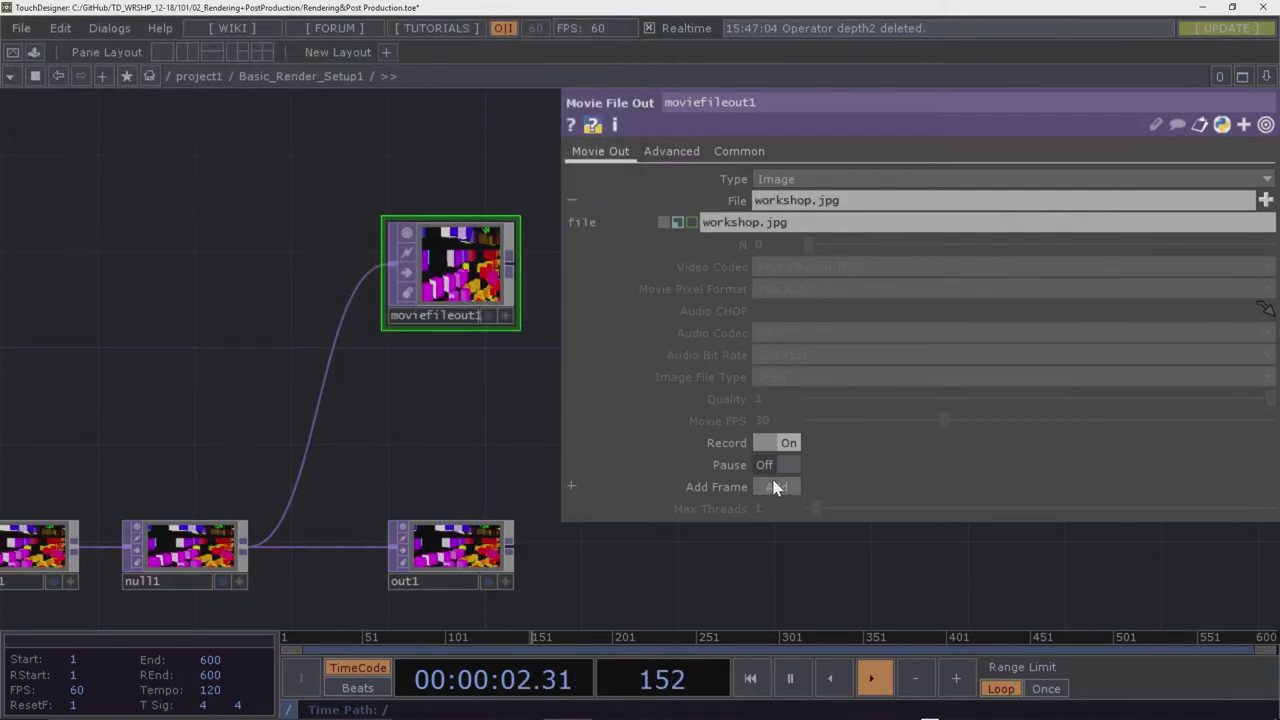
Switch to File Explorer, check the 02_Rendering+PostProduction folder for the exported image, and move the window aside
key("alt+Tab")
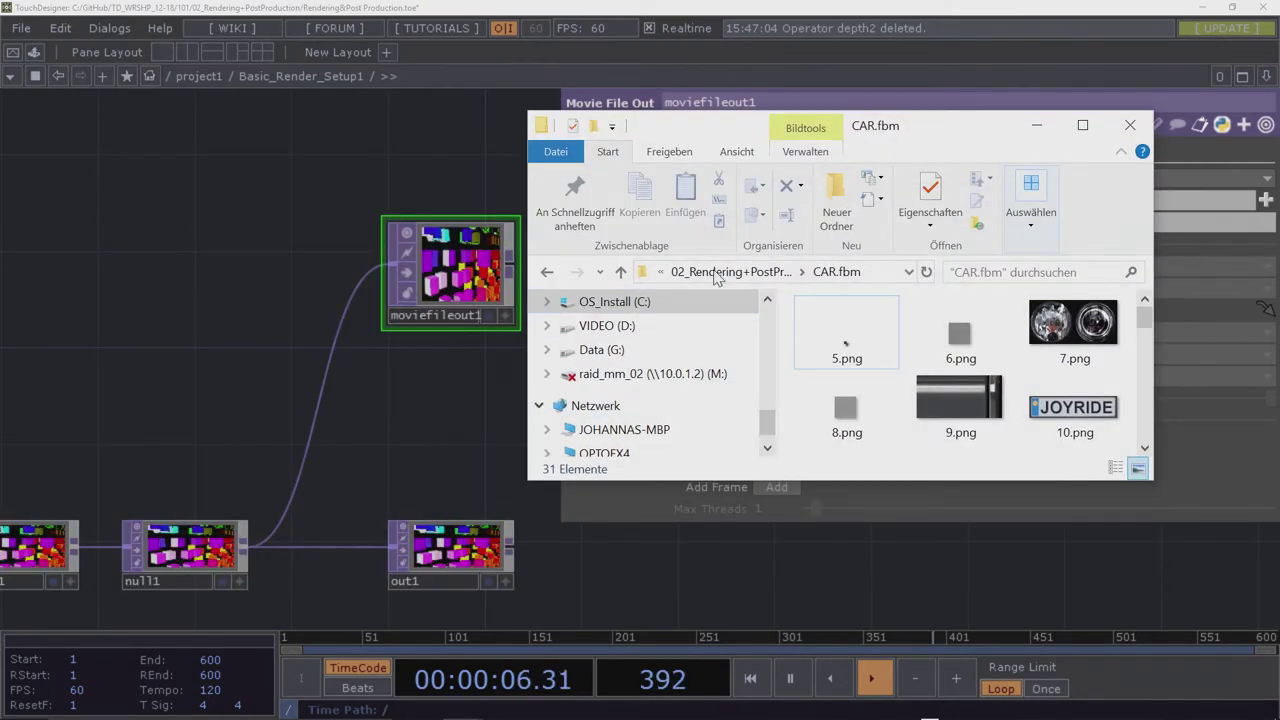
left_click(726, 272)
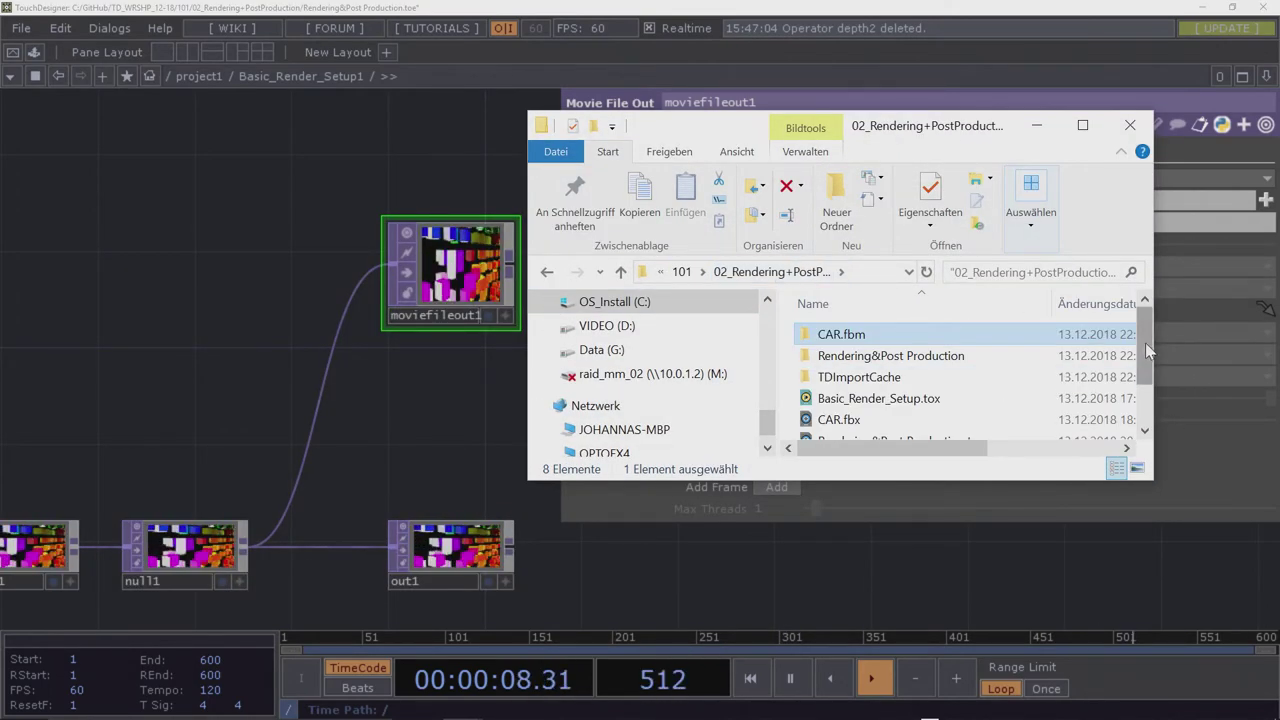
left_click_drag(1145, 375, 1160, 409)
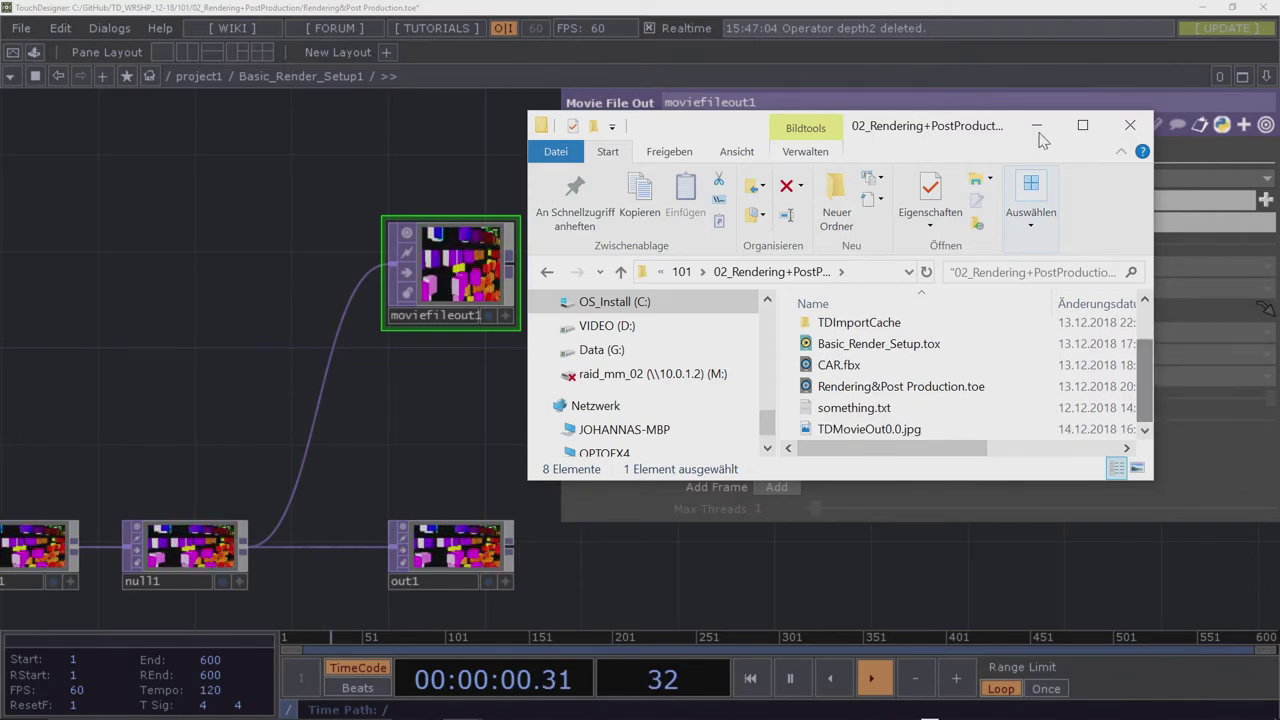
left_click_drag(1000, 126, 433, 118)
Toggle the Movie File Out's Record to write the workshop image, leaving Record off
left_click(755, 444)
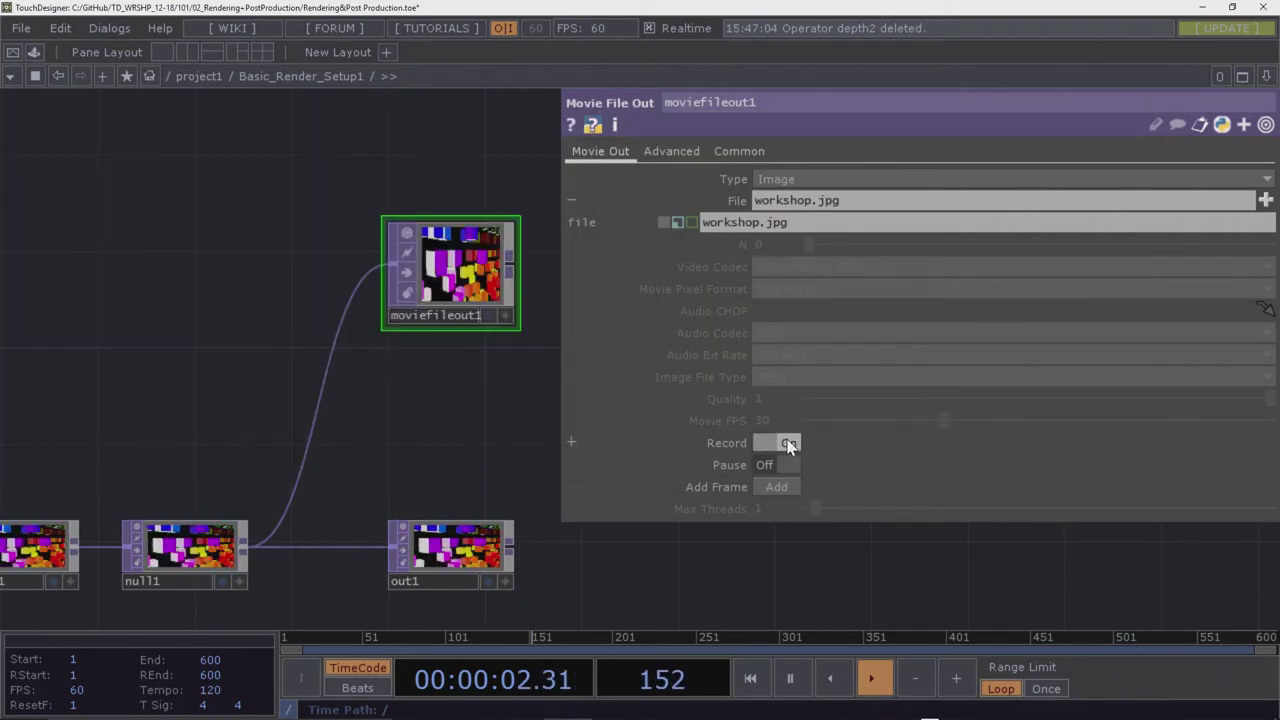
left_click(785, 443)
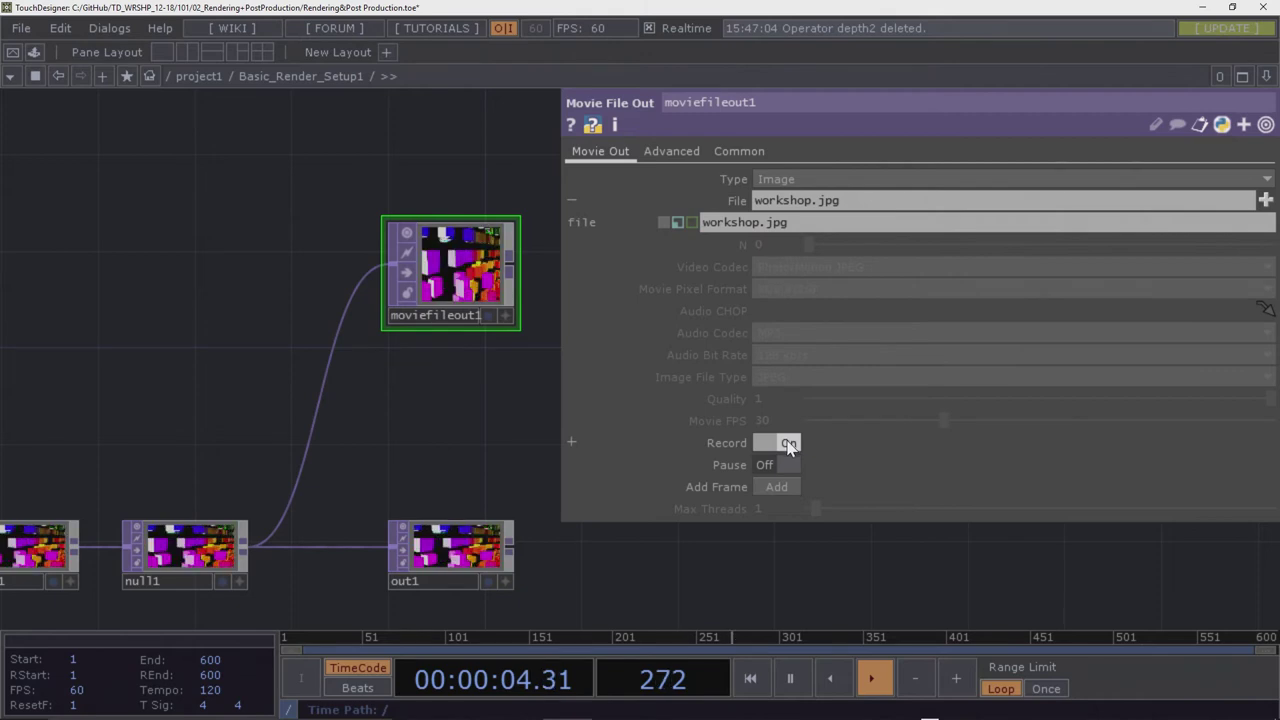
left_click(789, 443)
Switch to File Explorer, open workshop.jpg to examine the exported render, and close the image viewer and folder window
key("alt+Tab")
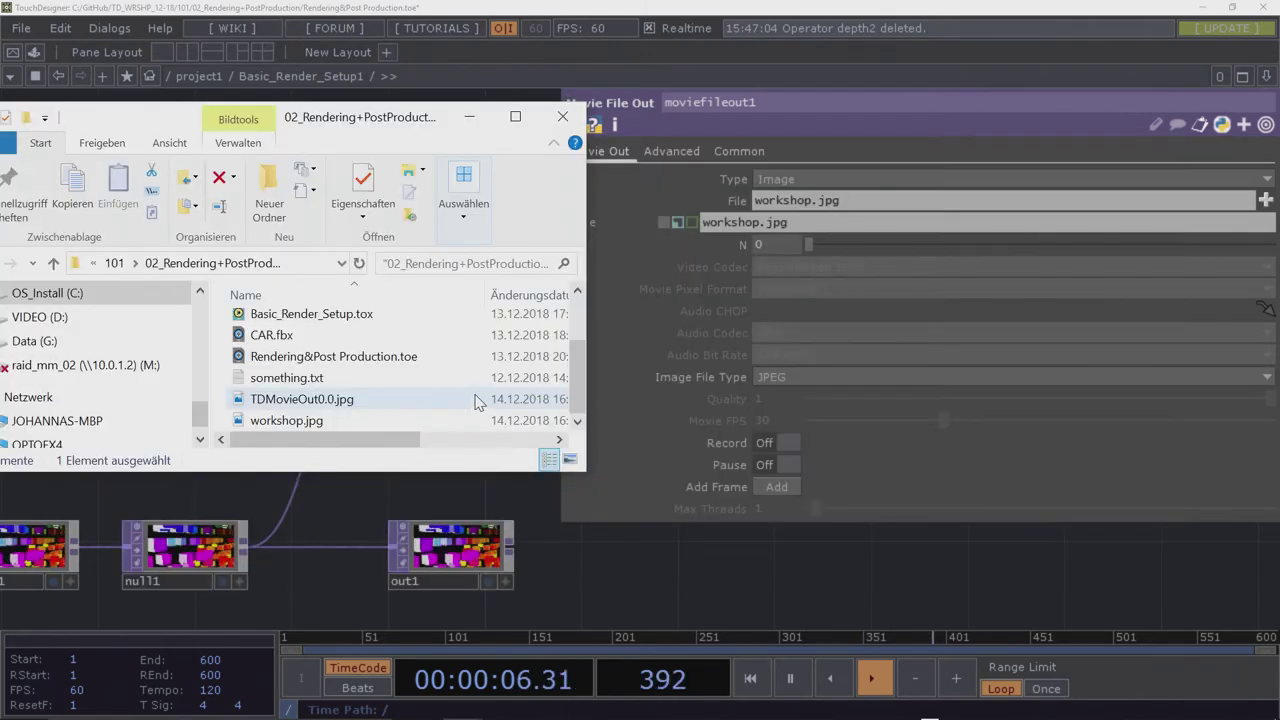
double_click(296, 420)
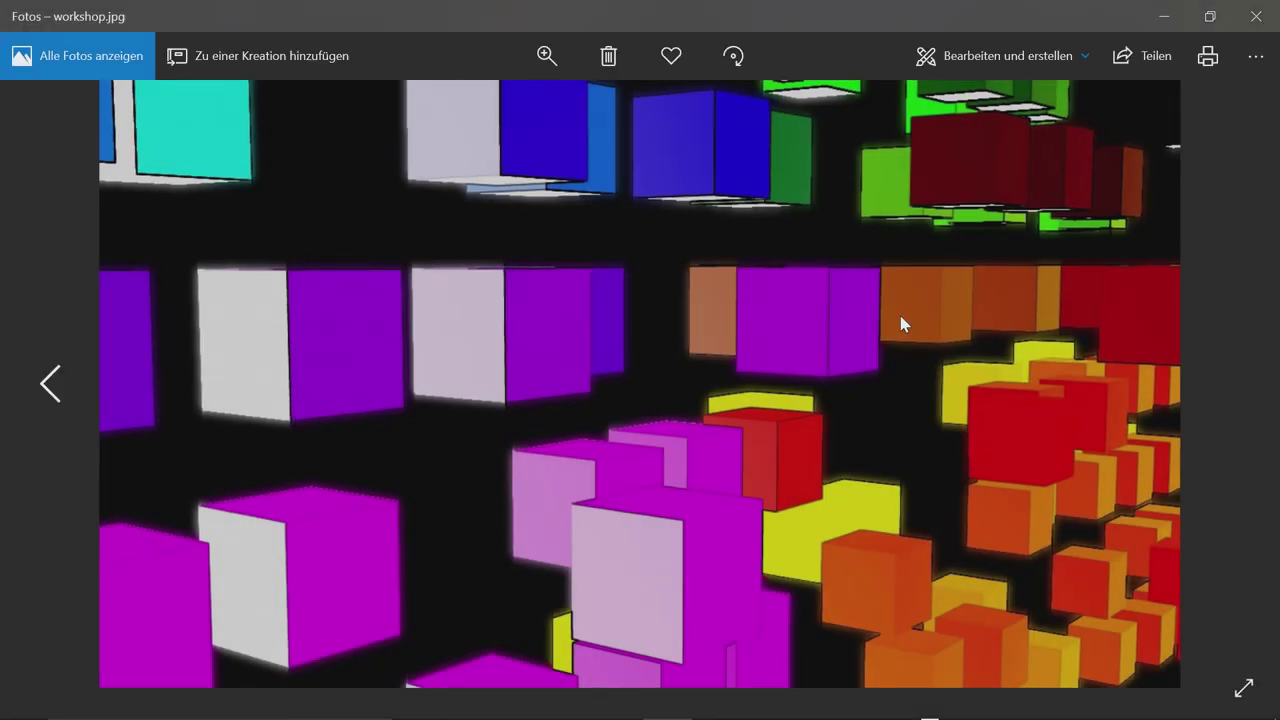
left_click(1255, 16)
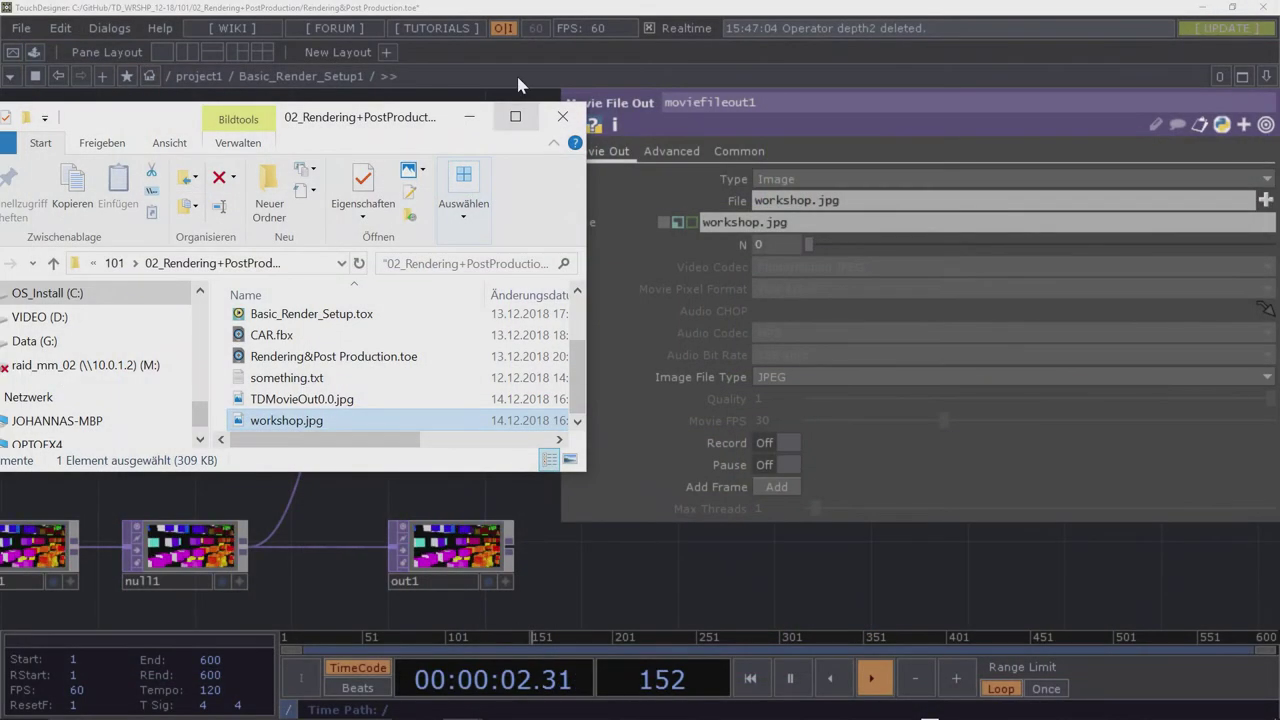
left_click(562, 116)
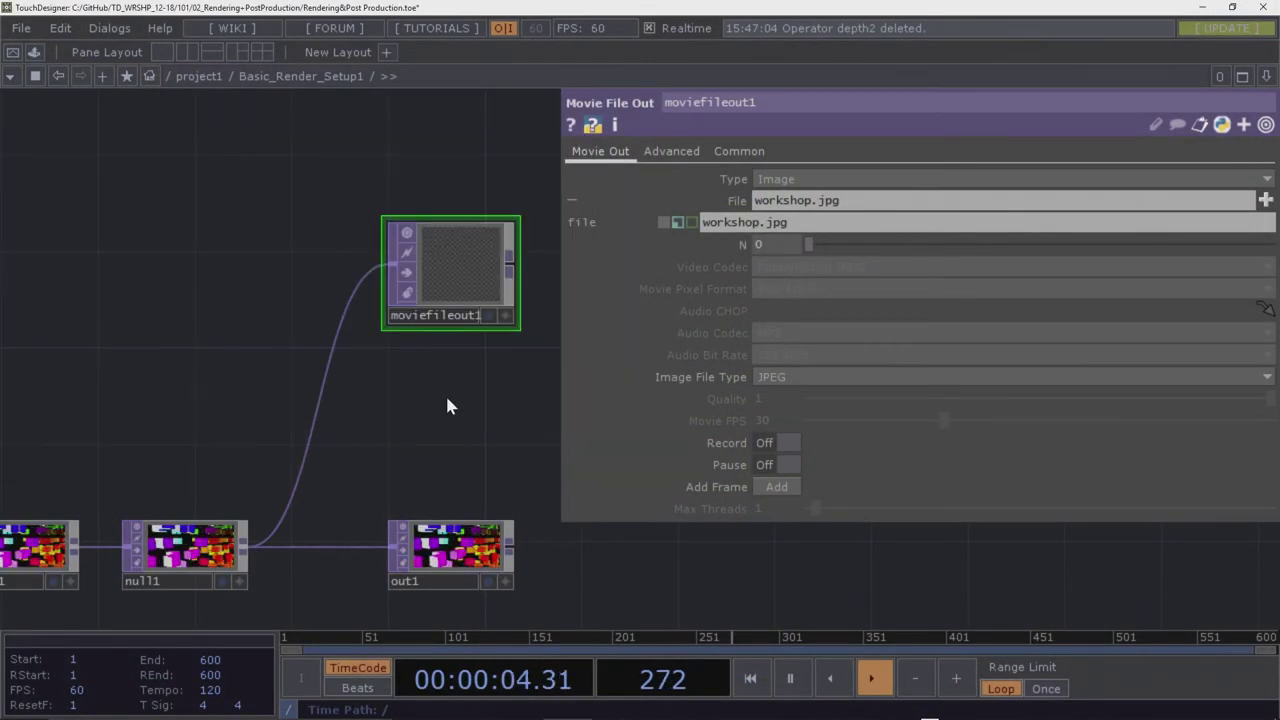
Set the Movie File Out's type to Movie
left_click_drag(449, 406, 329, 354)
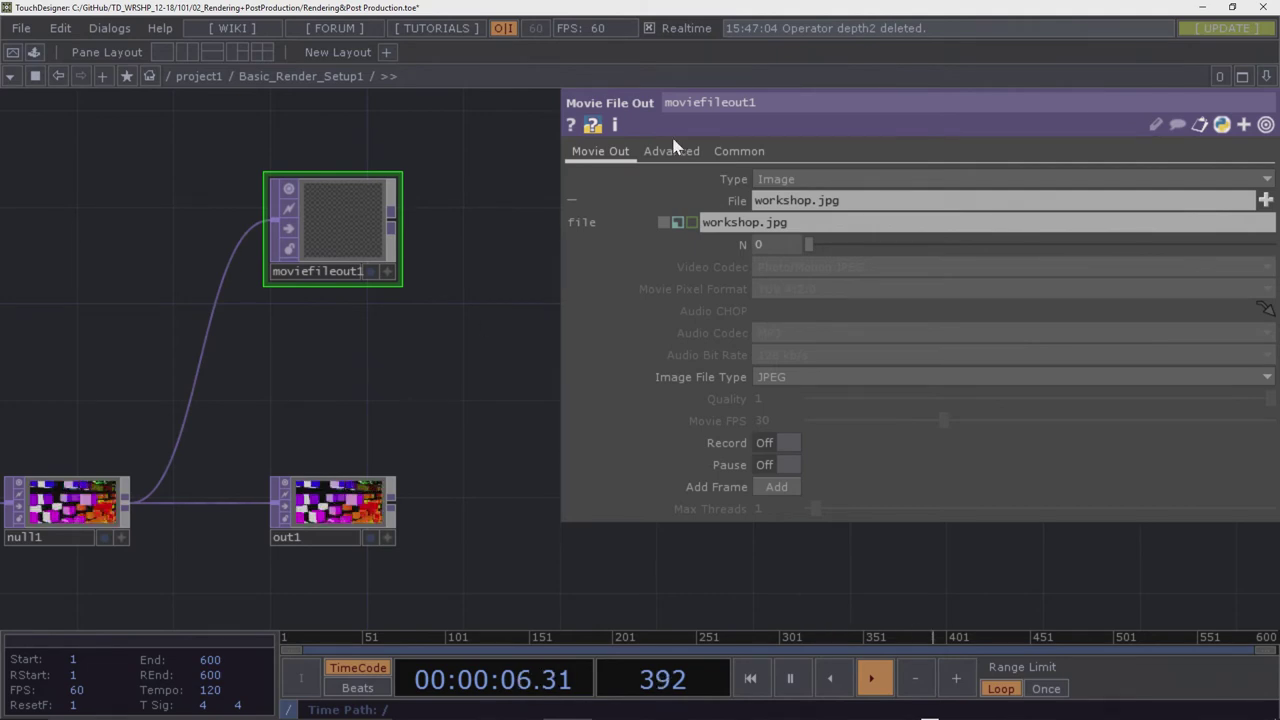
left_click(800, 178)
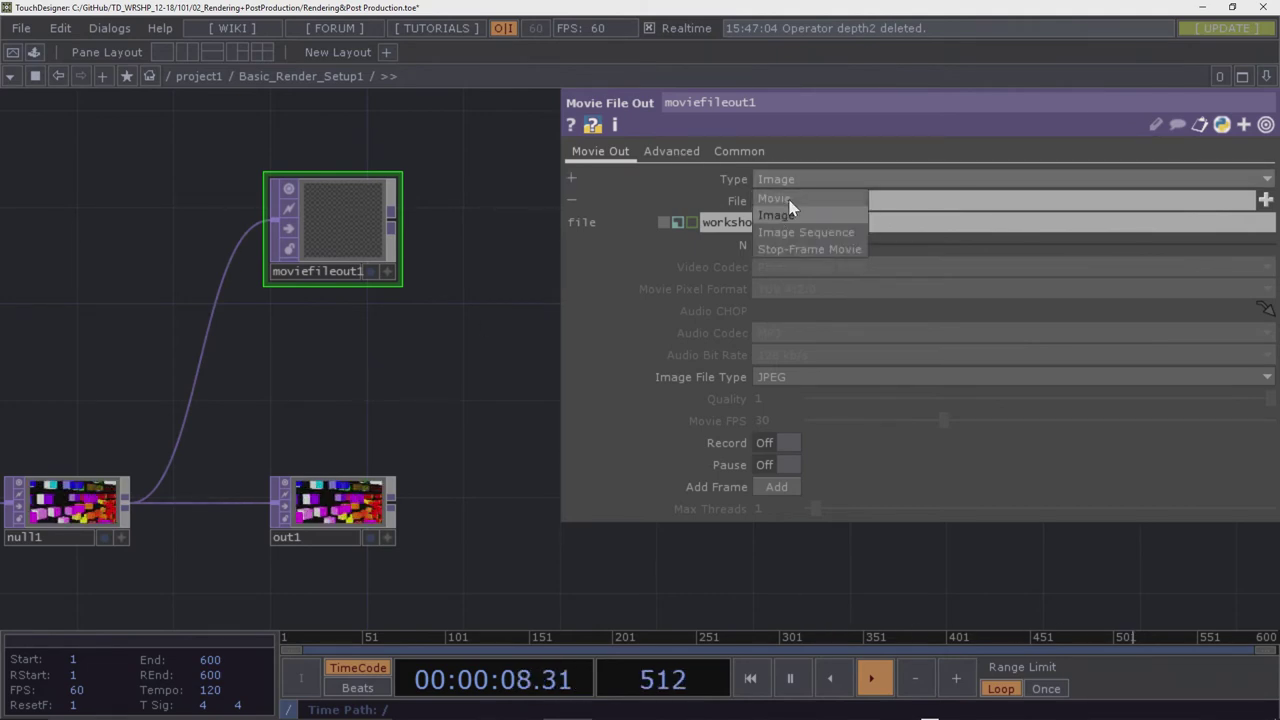
left_click(789, 199)
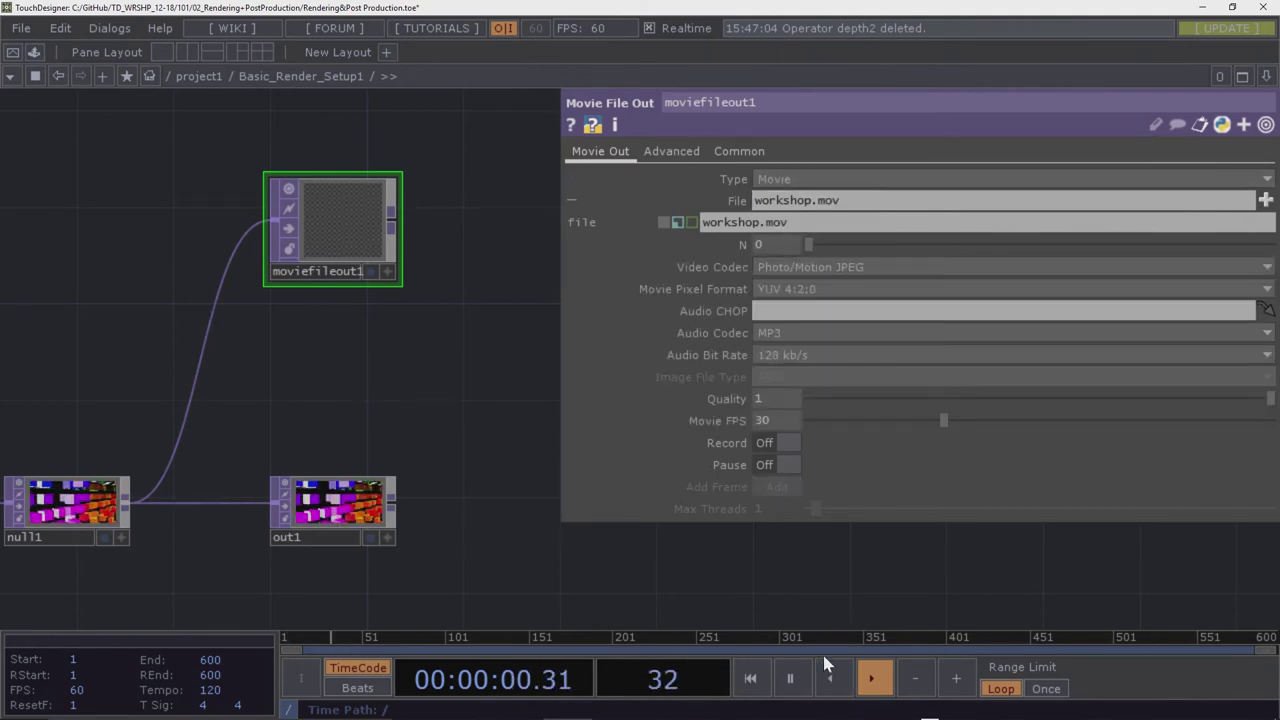
Review the available video codecs, try GIF, and return the codec to Photo/Motion JPEG
left_click(858, 267)
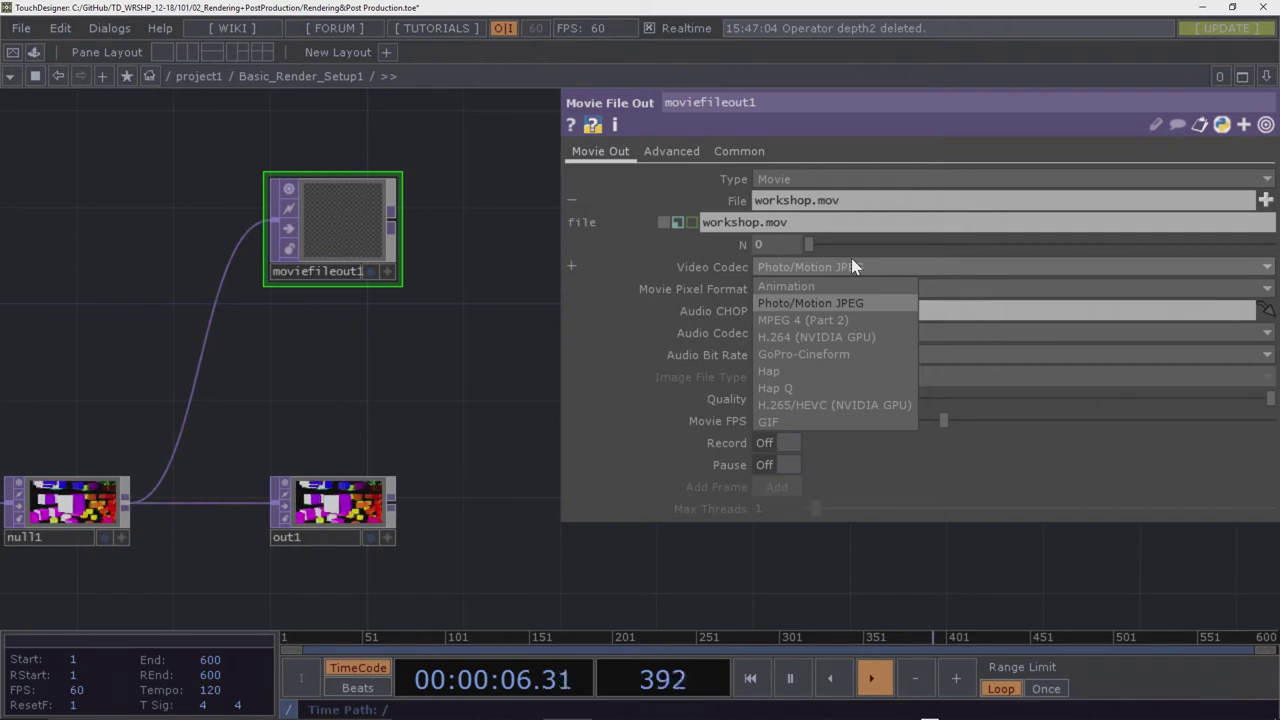
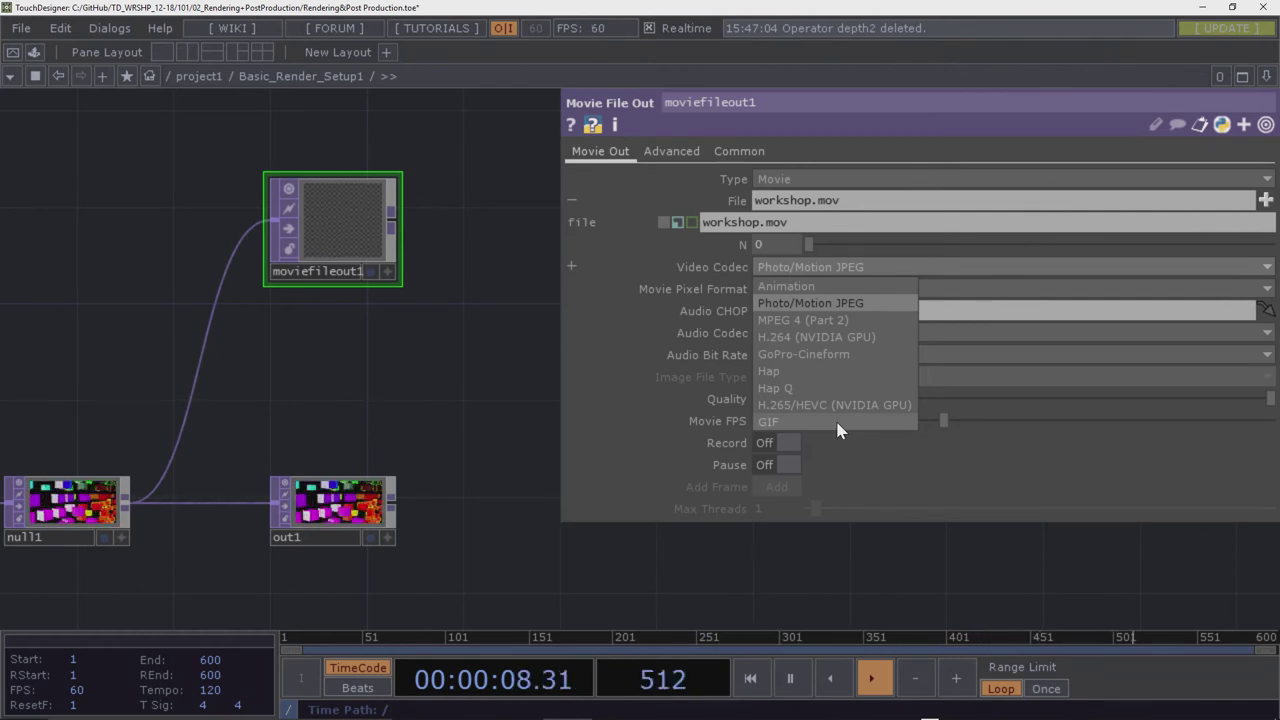
left_click(838, 422)
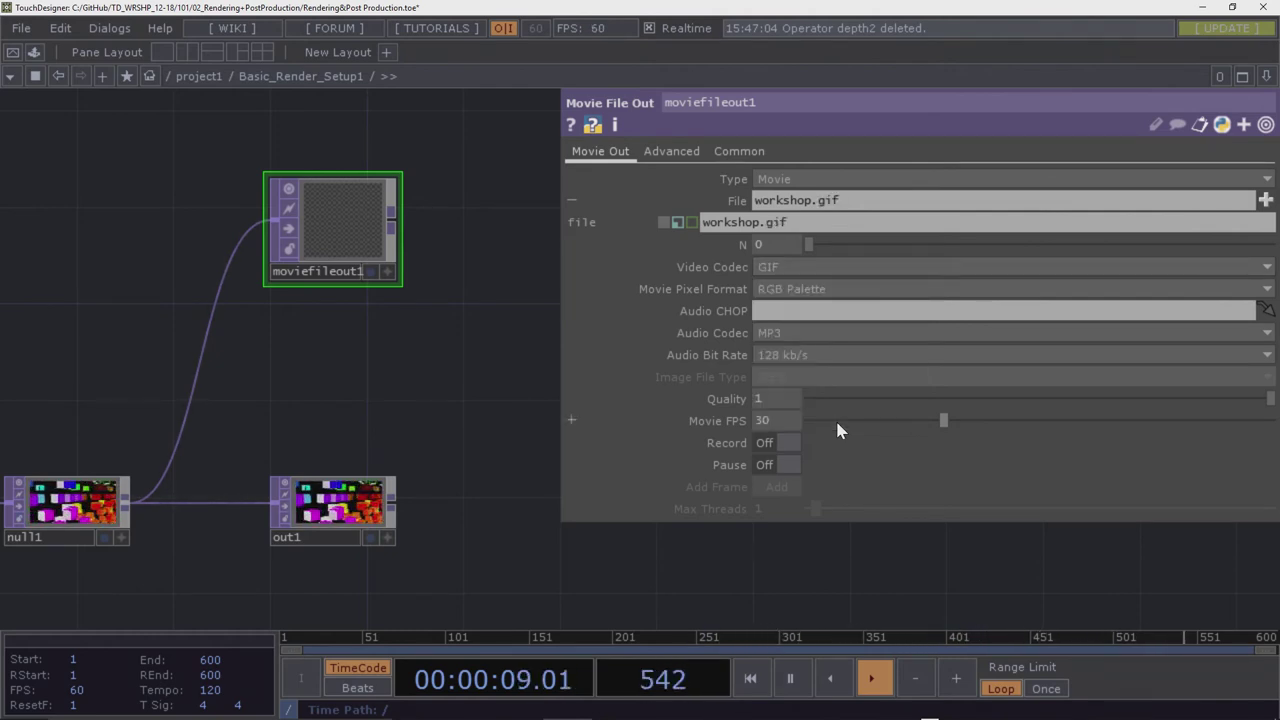
left_click(801, 270)
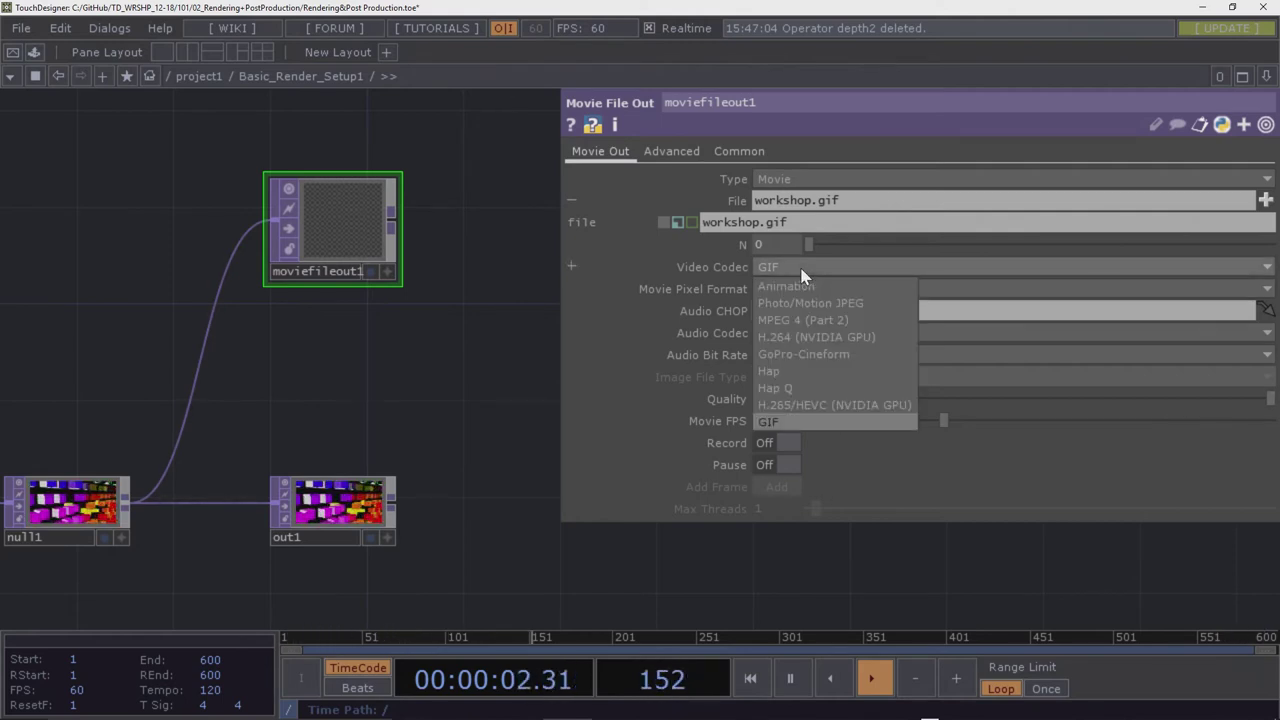
left_click(787, 421)
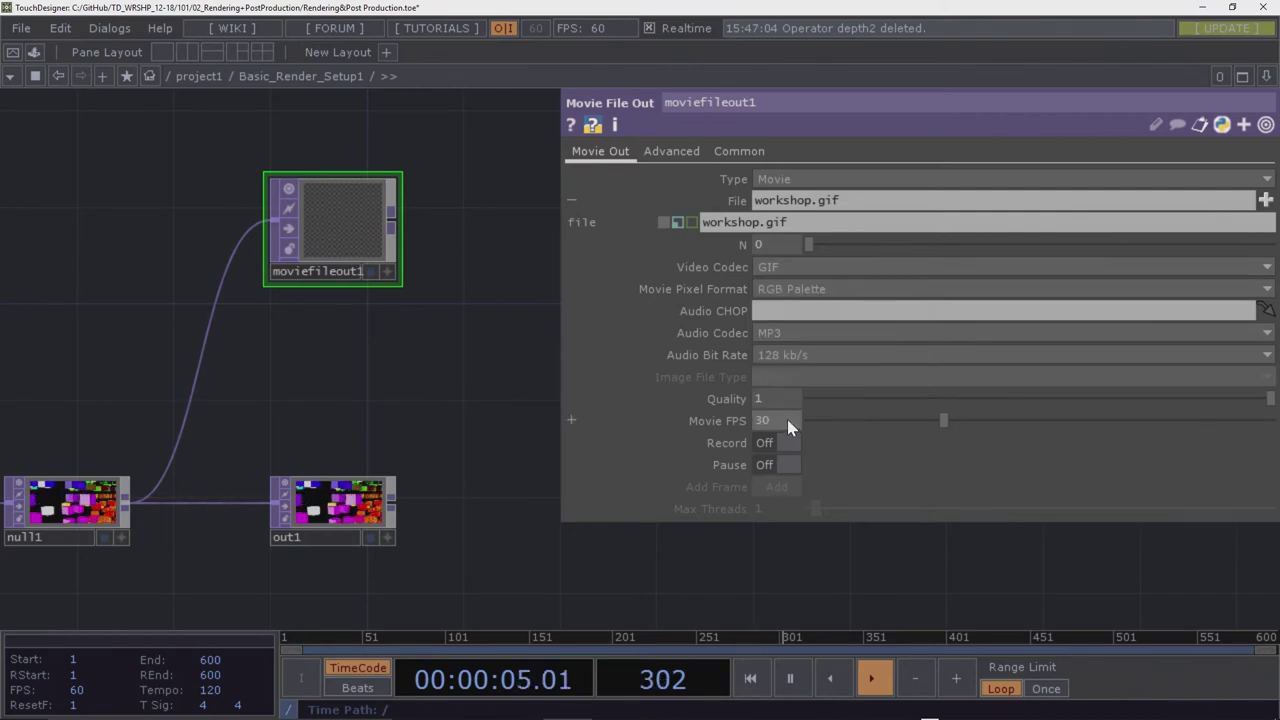
left_click(778, 267)
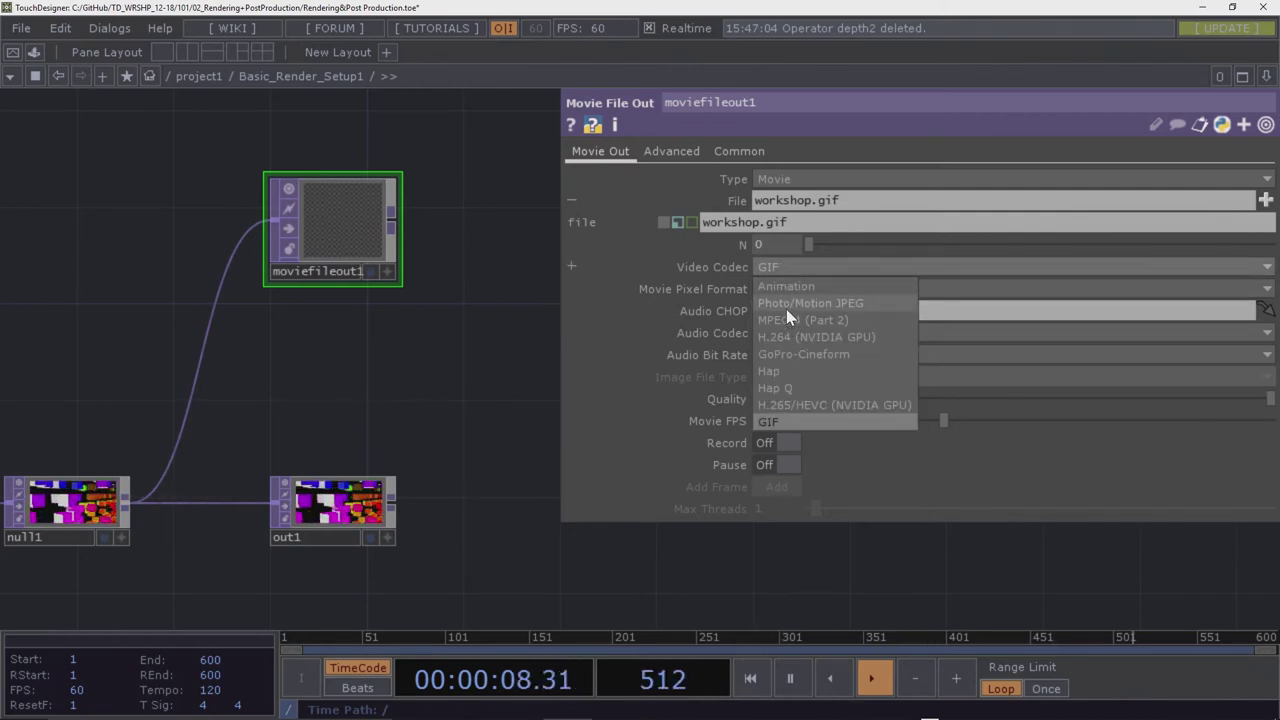
left_click(786, 306)
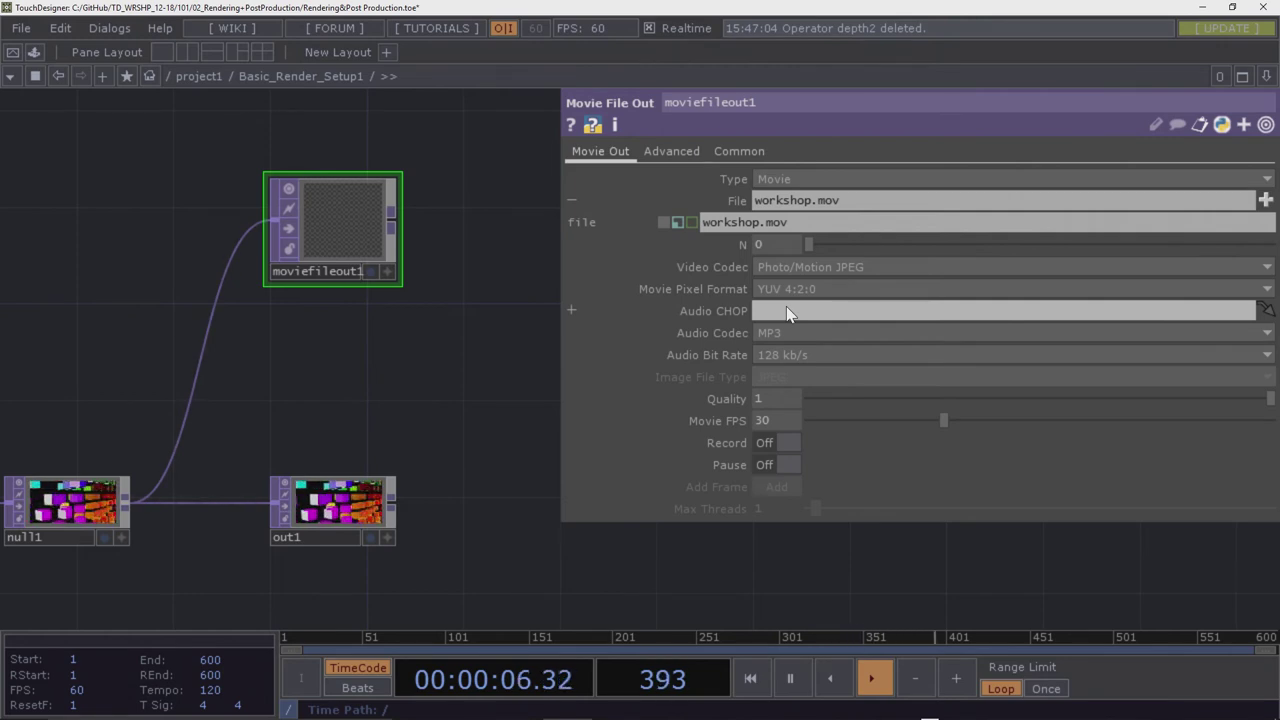
Try the Hap Q video codec, inspect its movie pixel formats, and return the codec to Photo/Motion JPEG
left_click(800, 268)
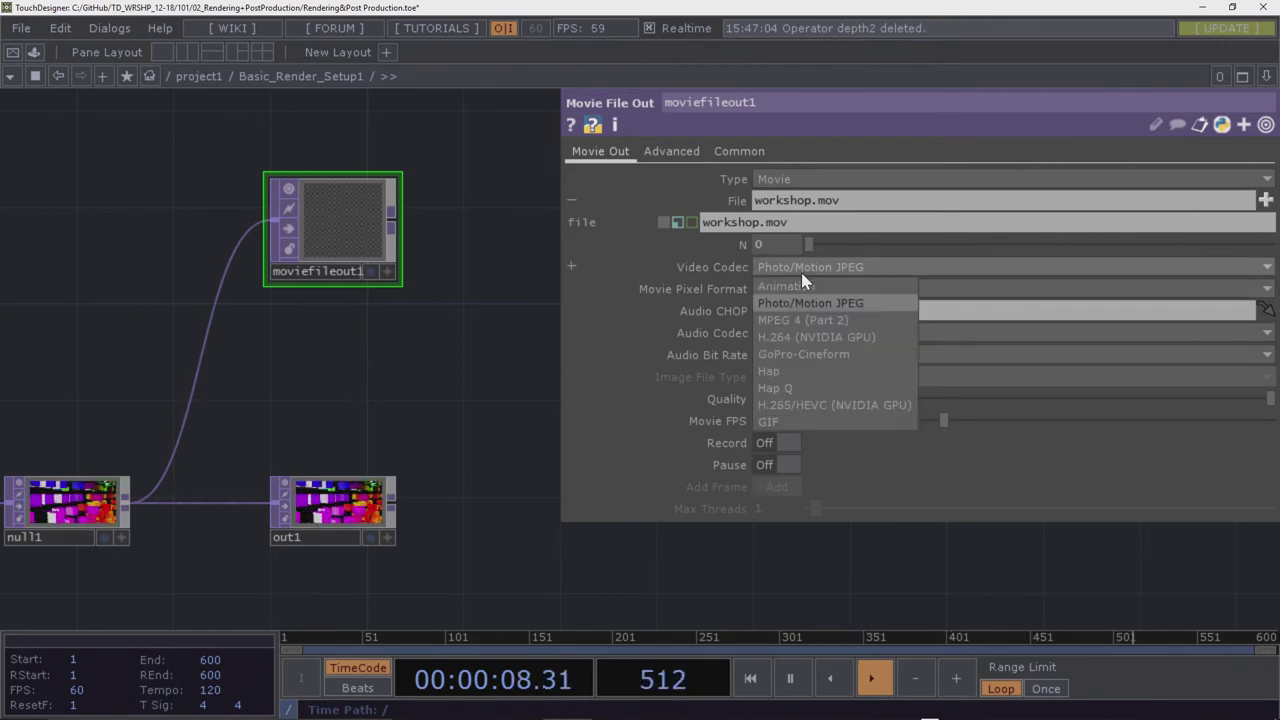
left_click(794, 386)
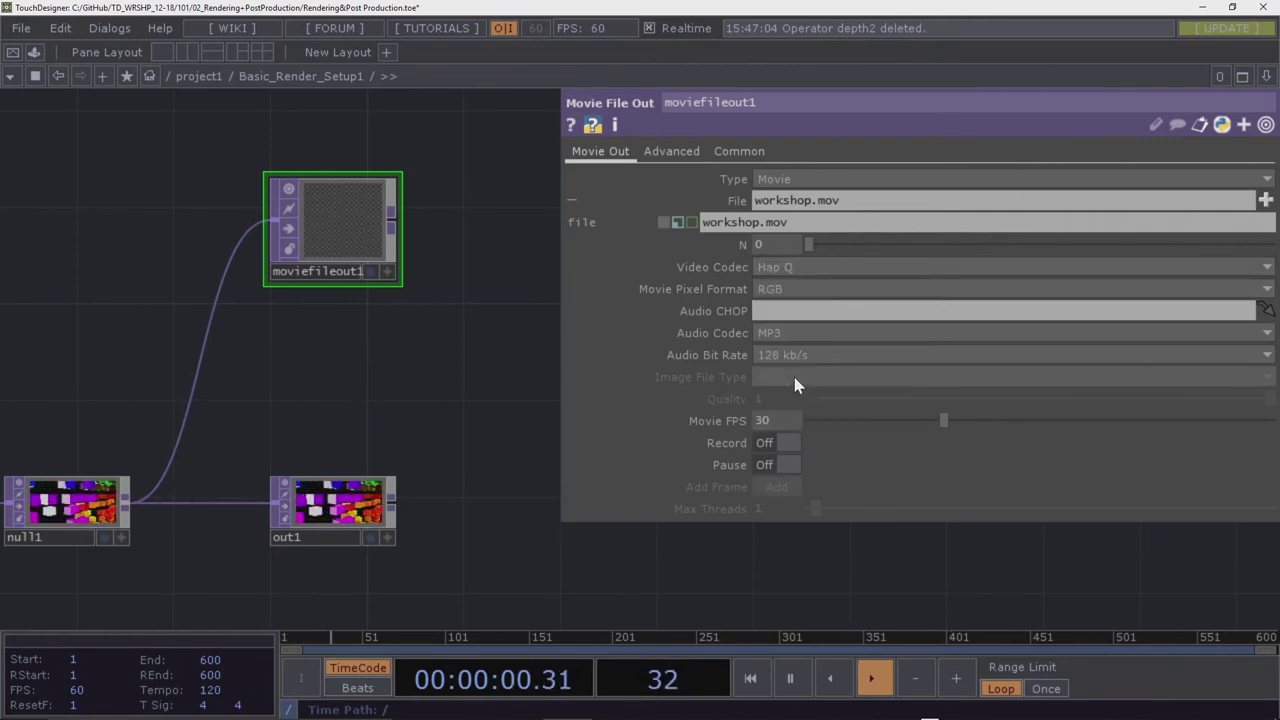
left_click(783, 288)
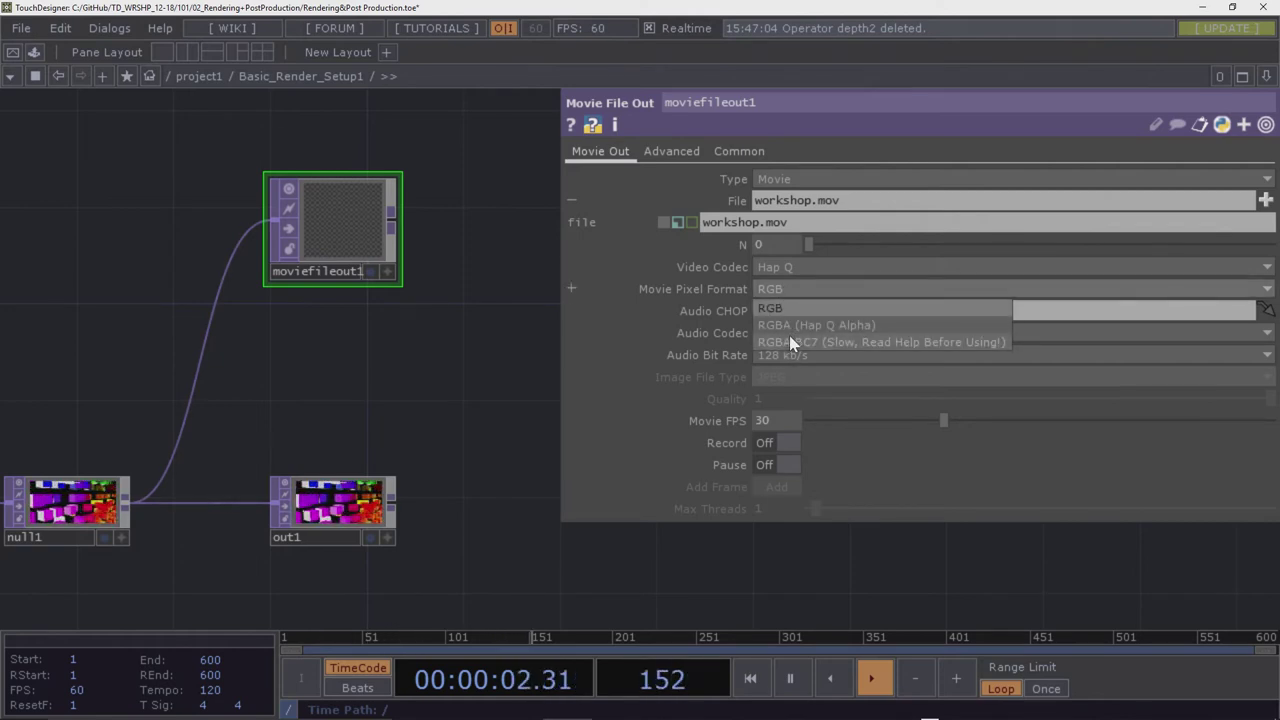
left_click(789, 268)
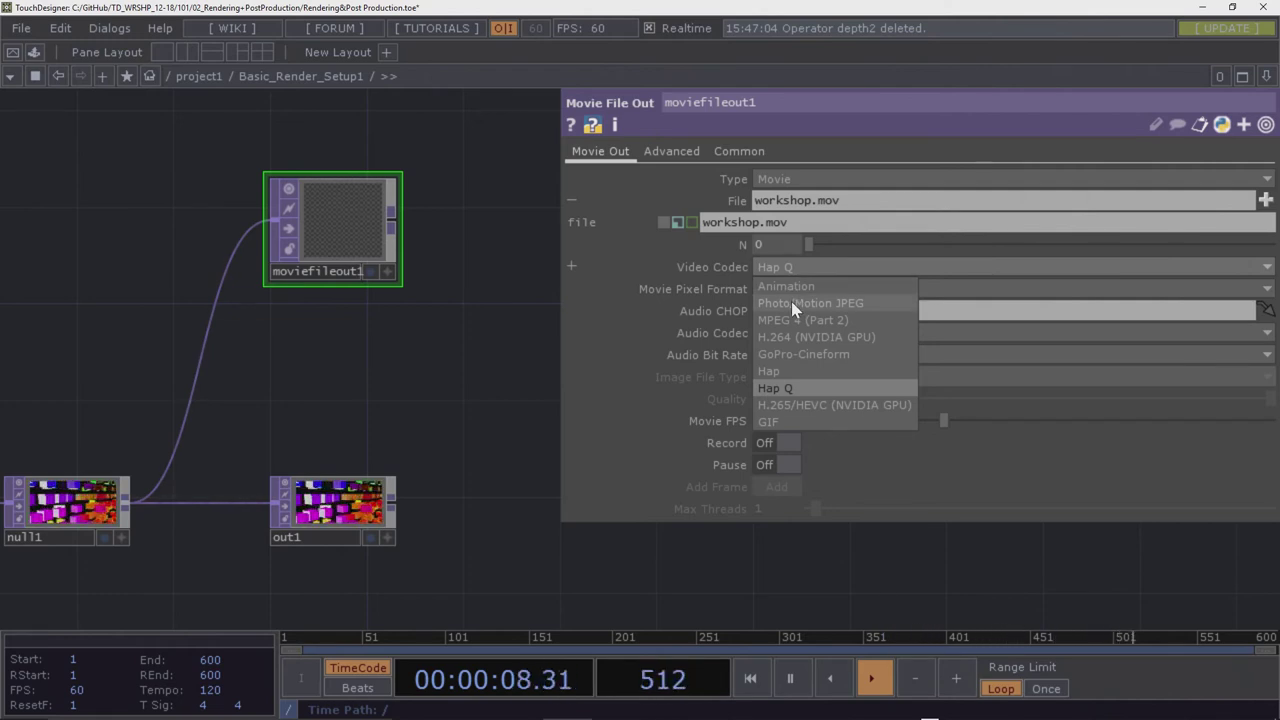
left_click(791, 302)
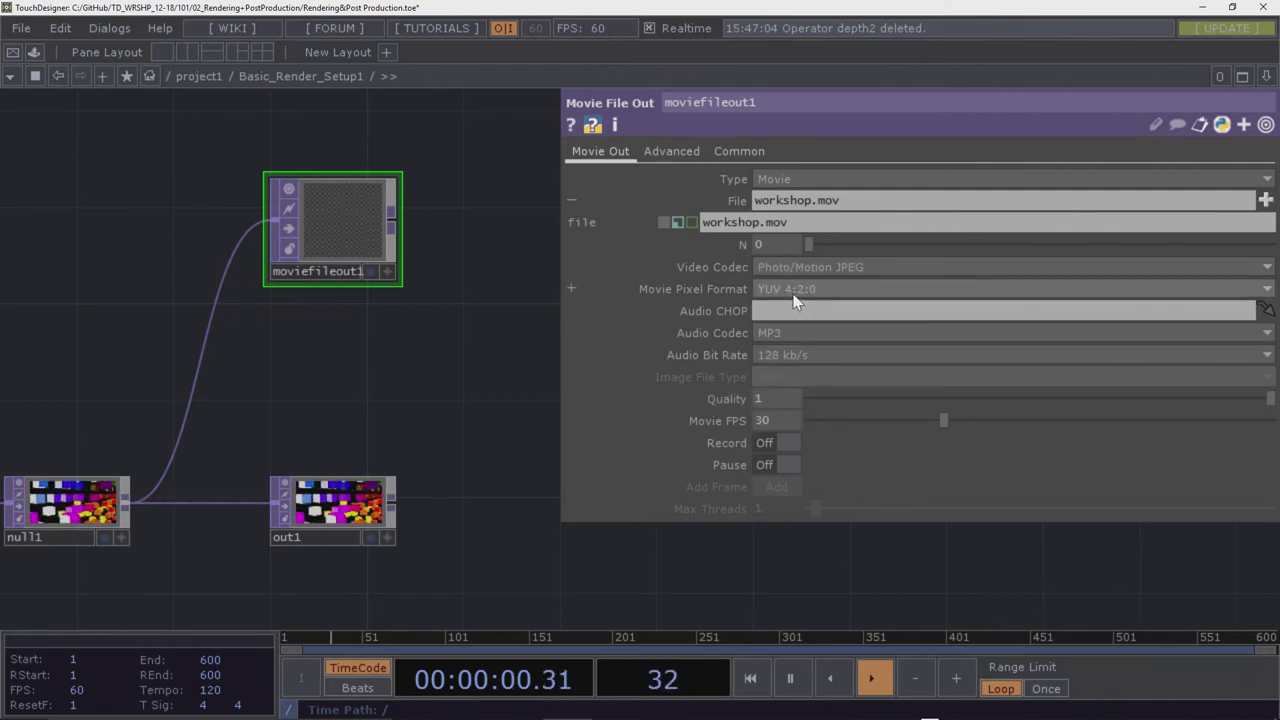
Add an Audio File In CHOP above null1 and select the Movie File Out again
left_click_drag(411, 331, 507, 379)
key("Tab")
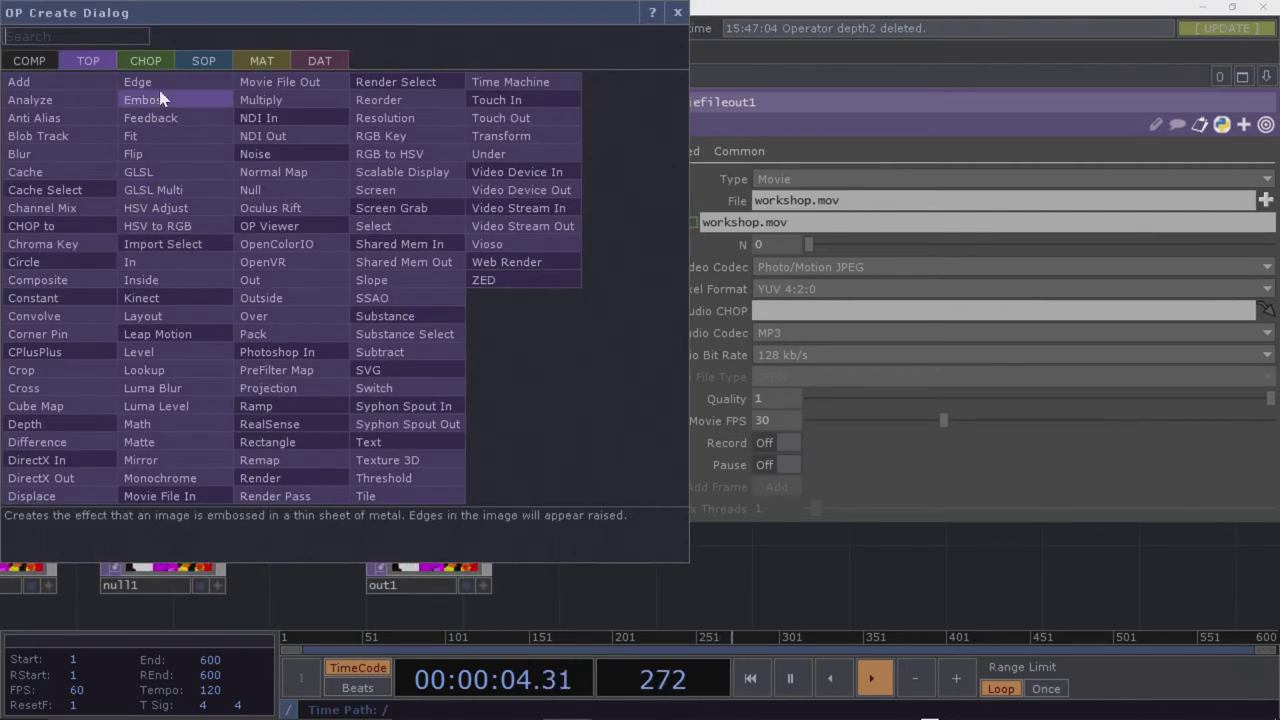
left_click(150, 60)
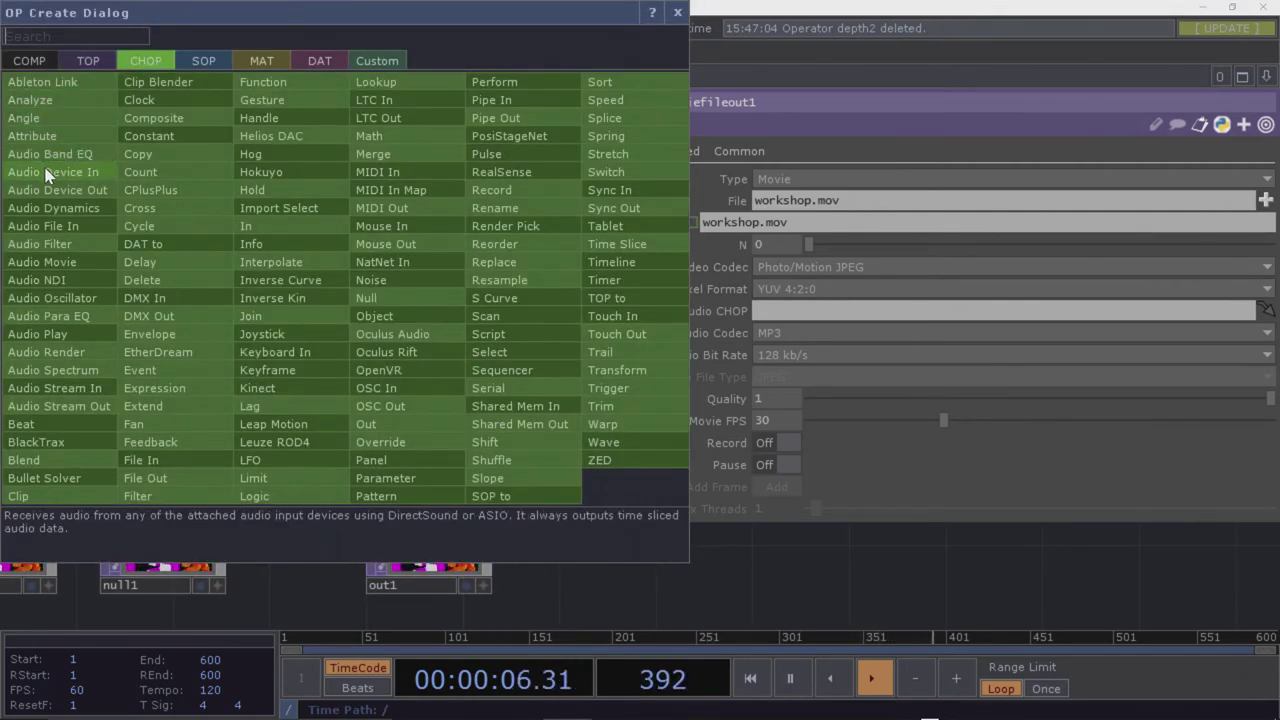
left_click(54, 222)
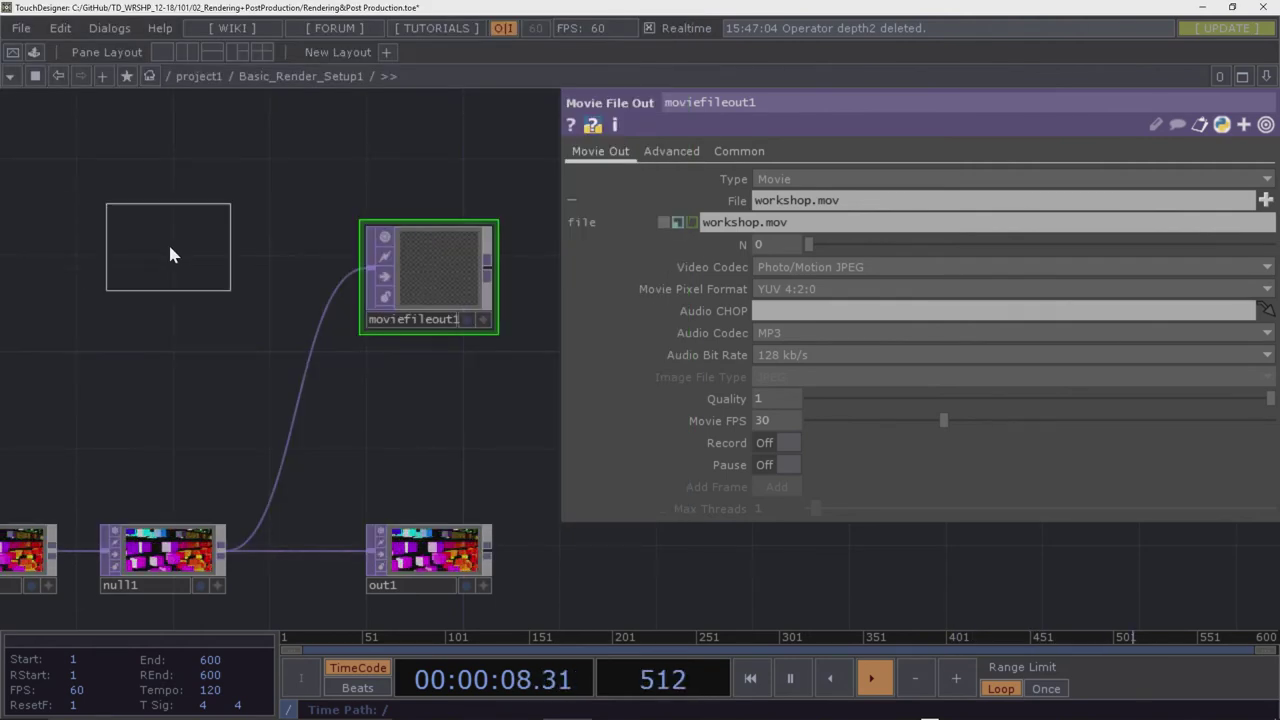
left_click(168, 242)
left_click(452, 262)
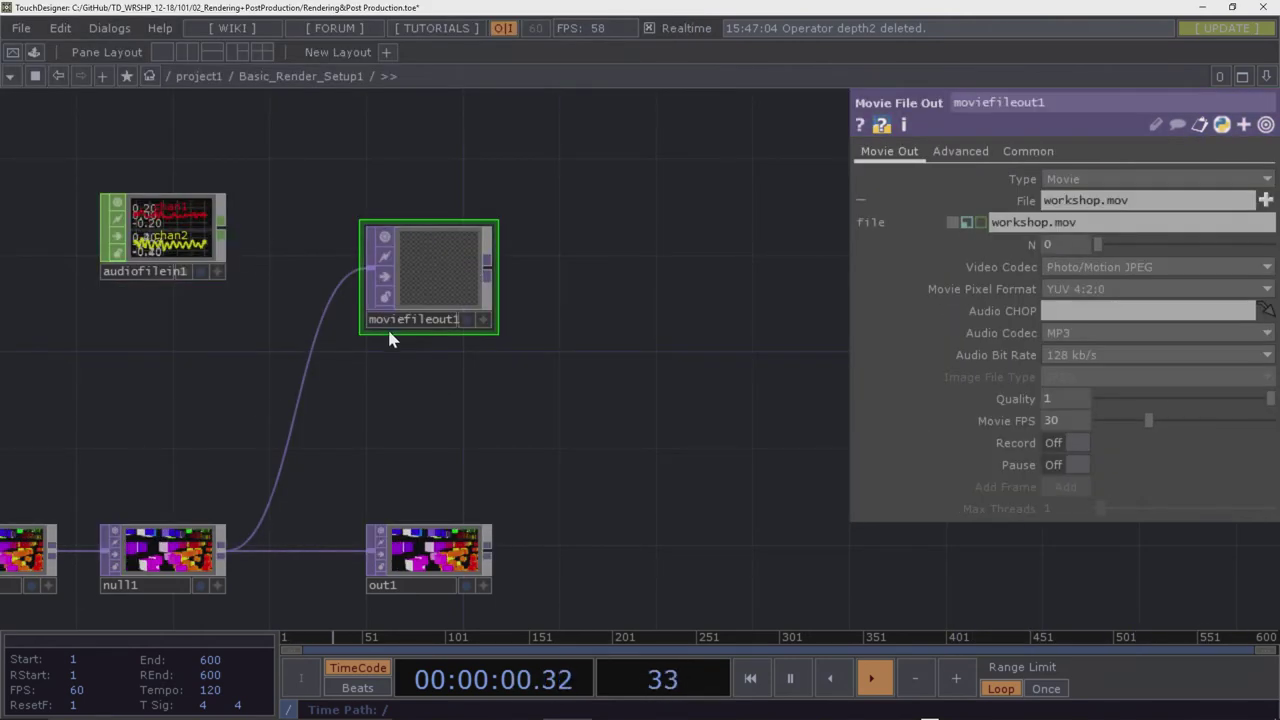
Move audiofilein1 closer to moviefileout1 so that it sits just beside its input side
left_click_drag(172, 242, 200, 260)
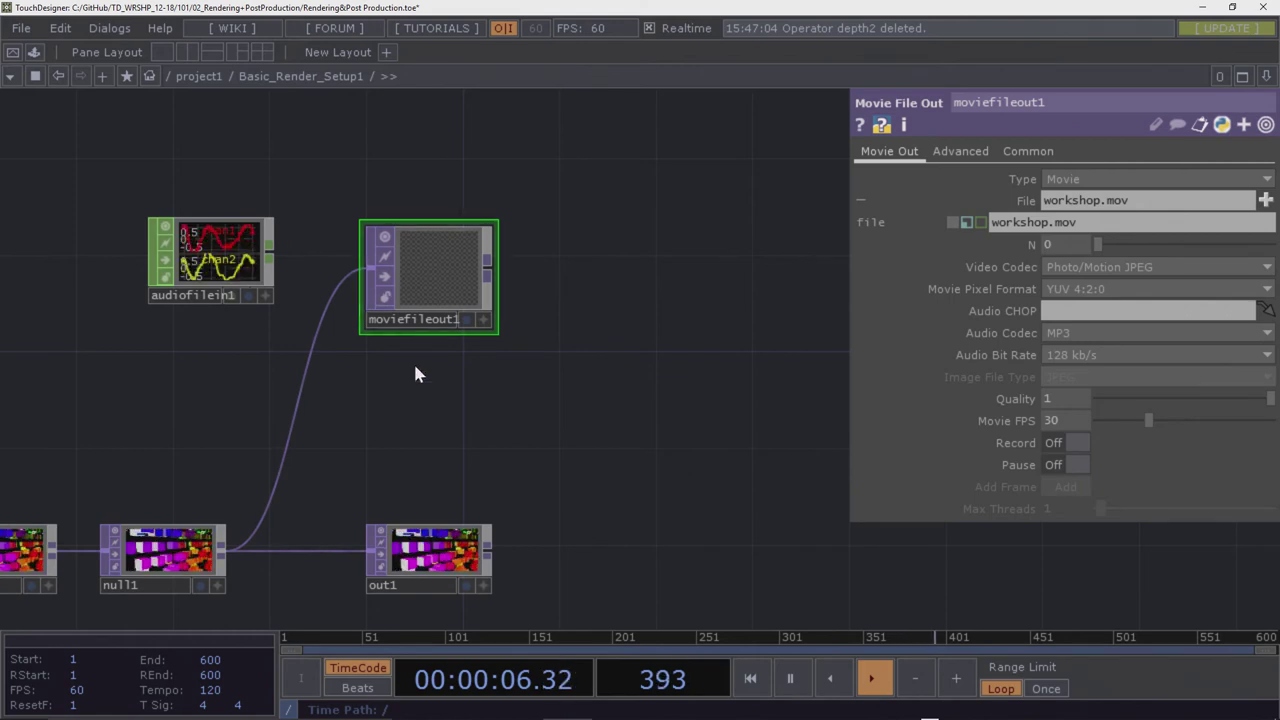
left_click_drag(563, 372, 551, 374)
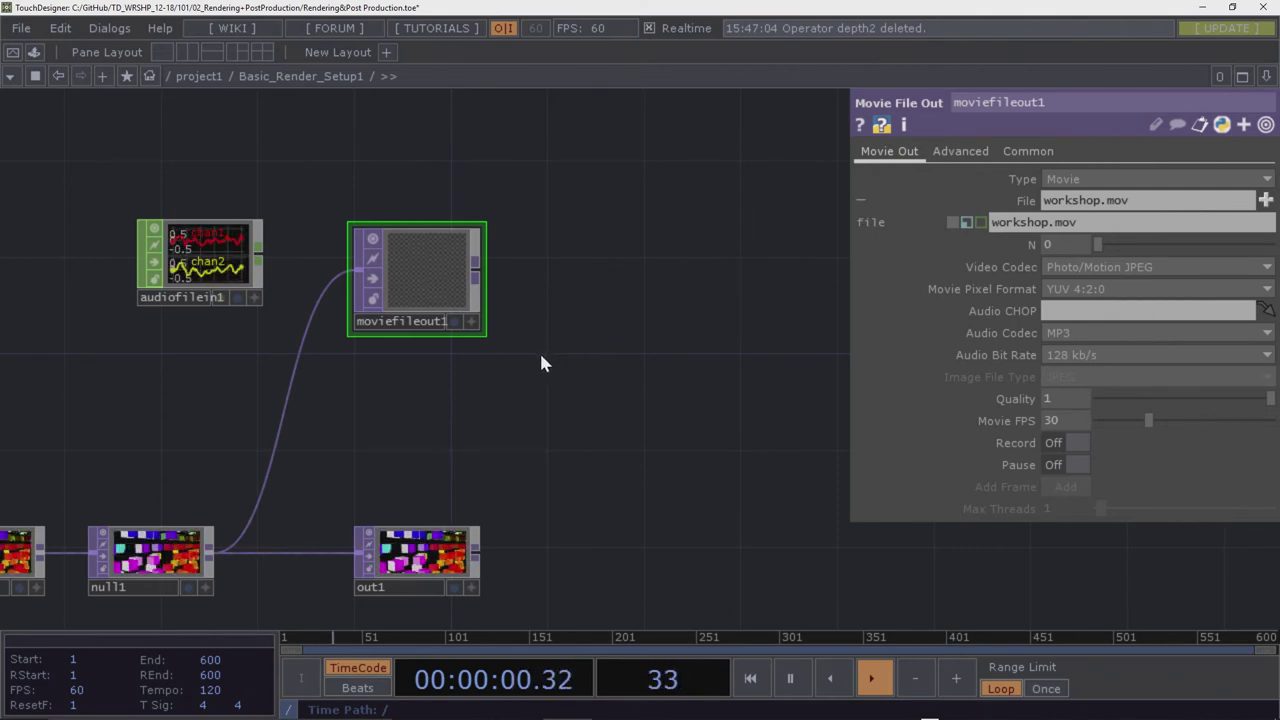
left_click_drag(540, 363, 632, 330)
left_click_drag(304, 240, 328, 240)
left_click_drag(686, 357, 583, 336)
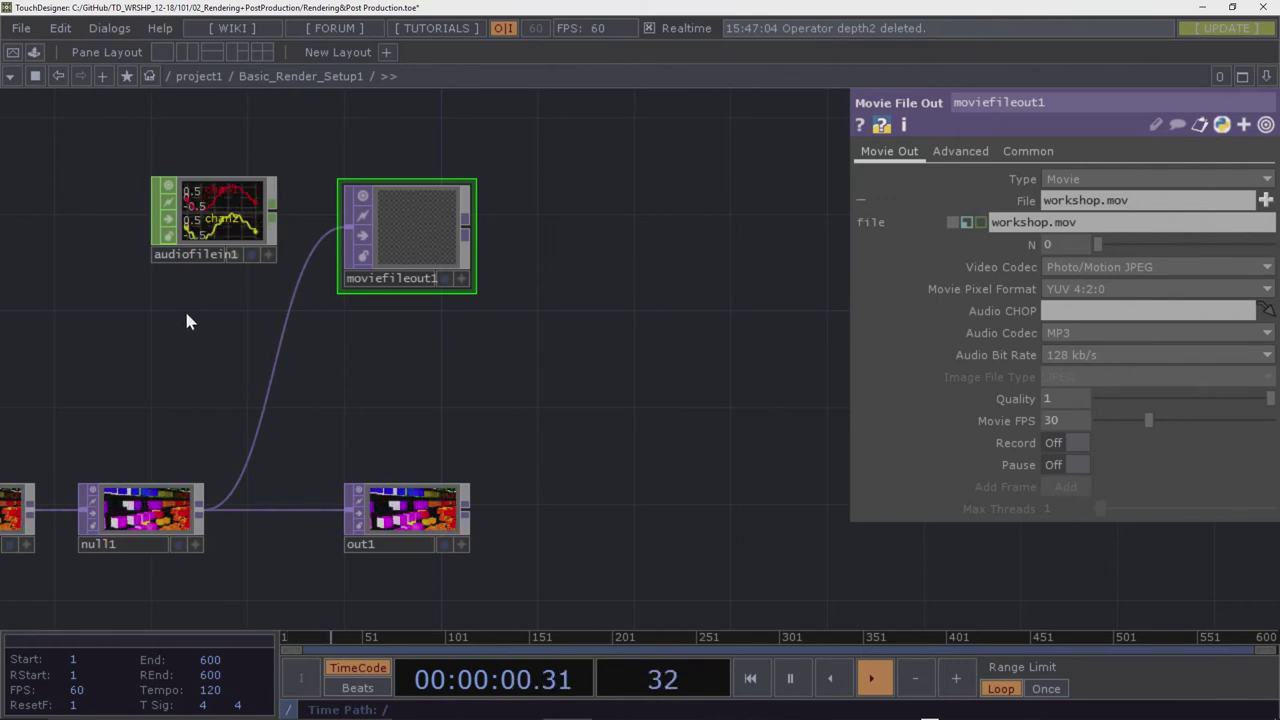
Assign audiofilein1 as the Audio CHOP of moviefileout1 and record a short clip to workshop.mov
left_click(221, 203)
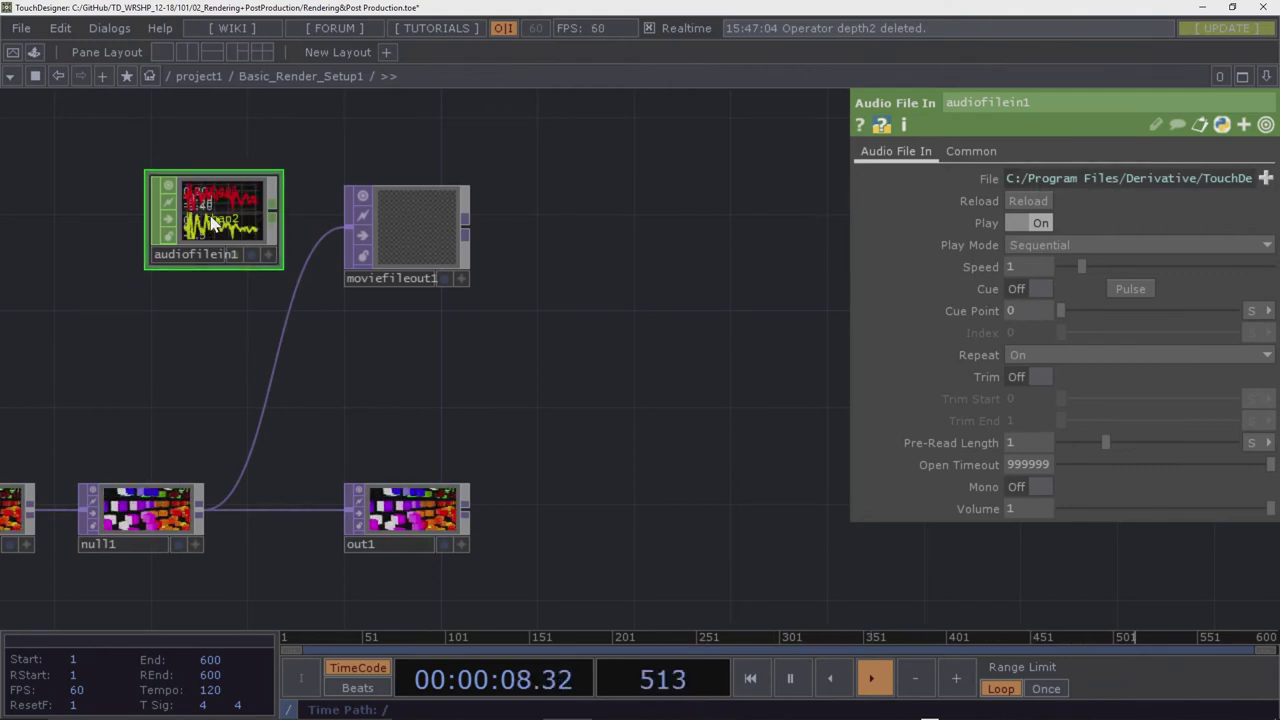
left_click(436, 243)
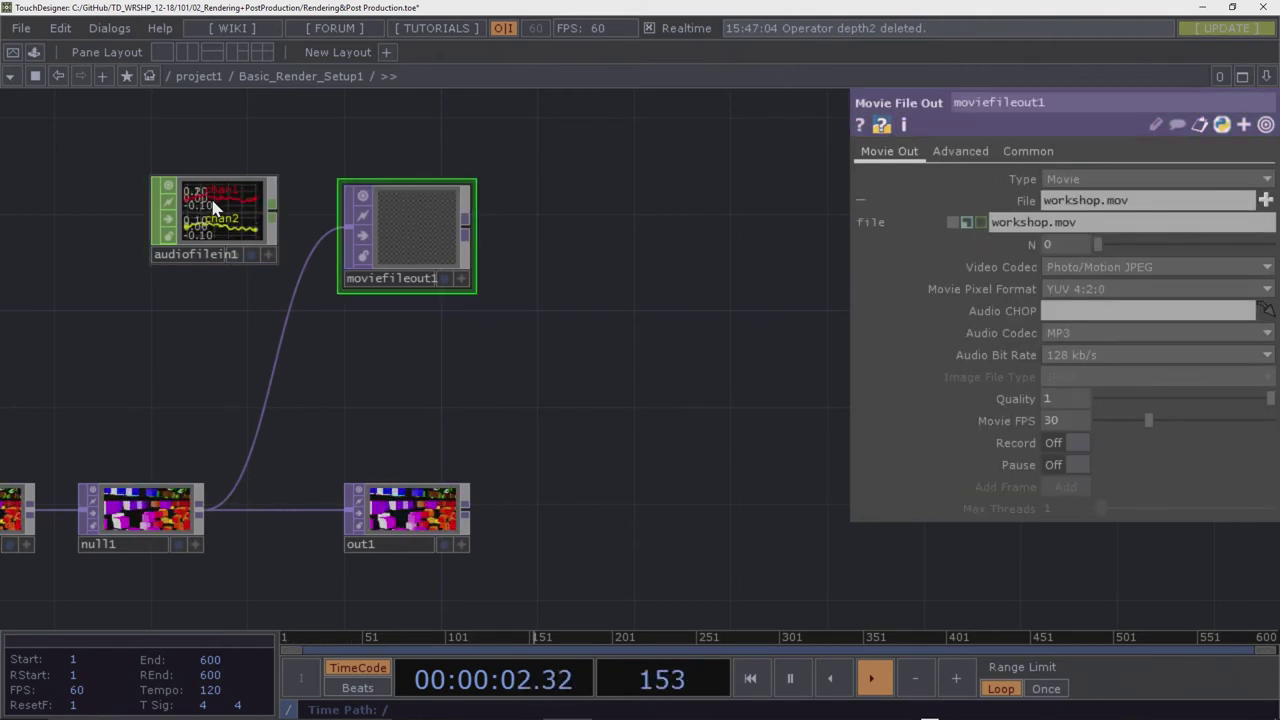
left_click_drag(212, 200, 1088, 322)
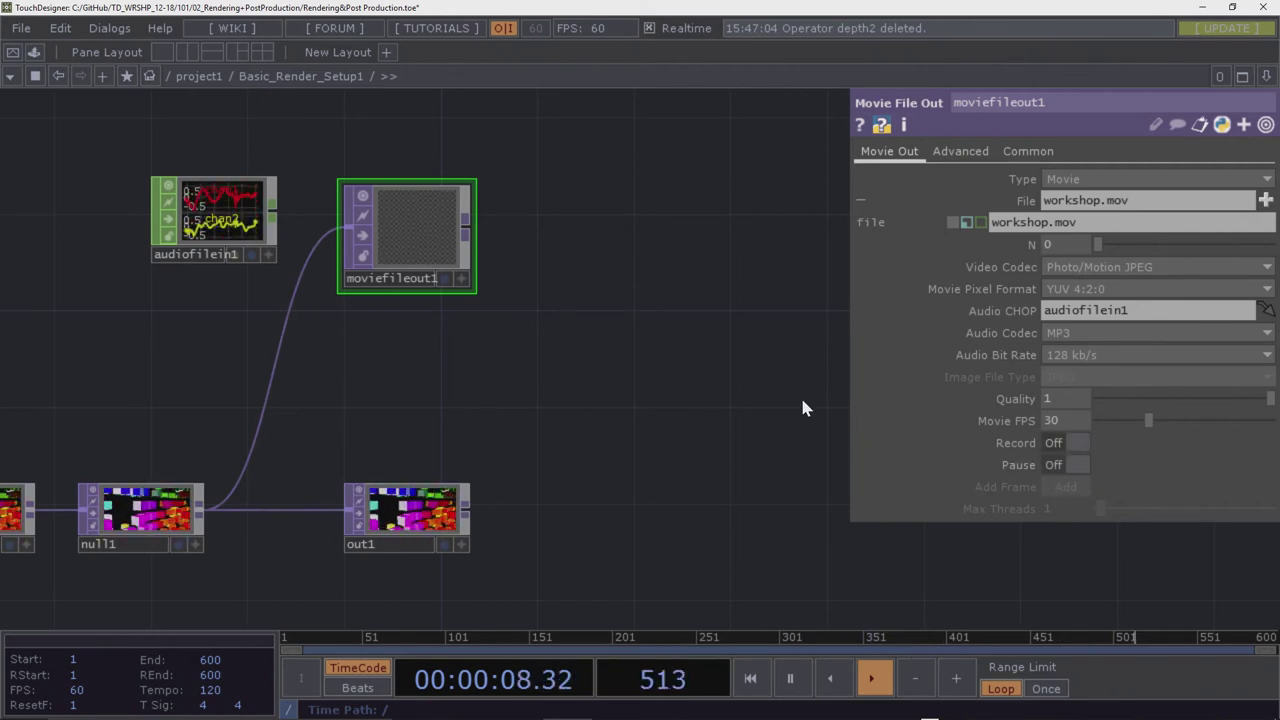
left_click(1058, 446)
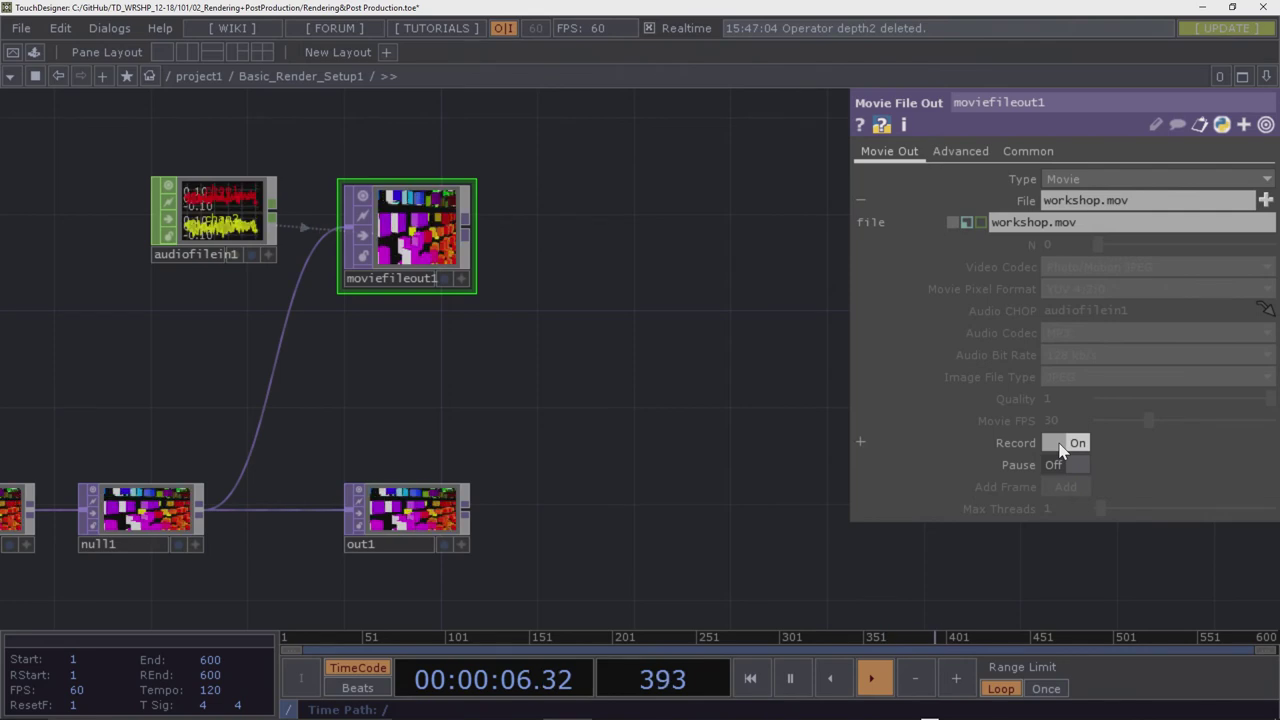
left_click(1058, 446)
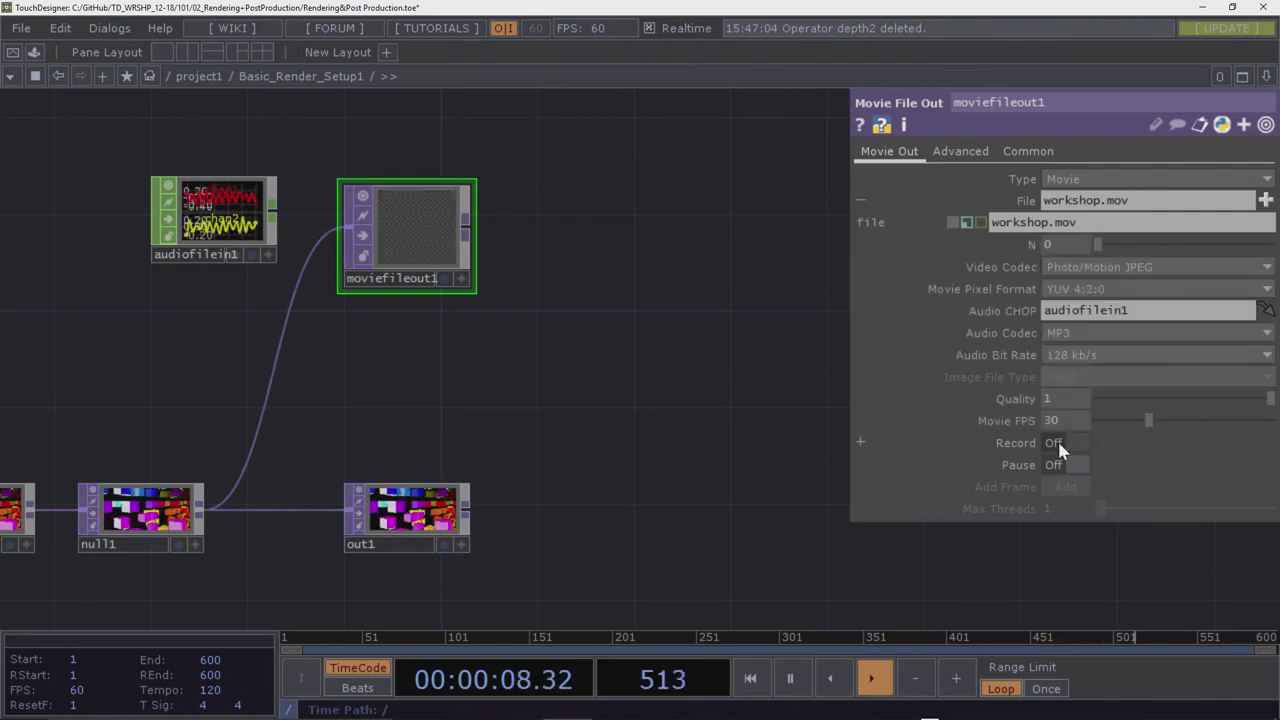
Add a Movie File In TOP in the empty network area just beyond moviefileout1
left_click_drag(638, 229, 488, 242)
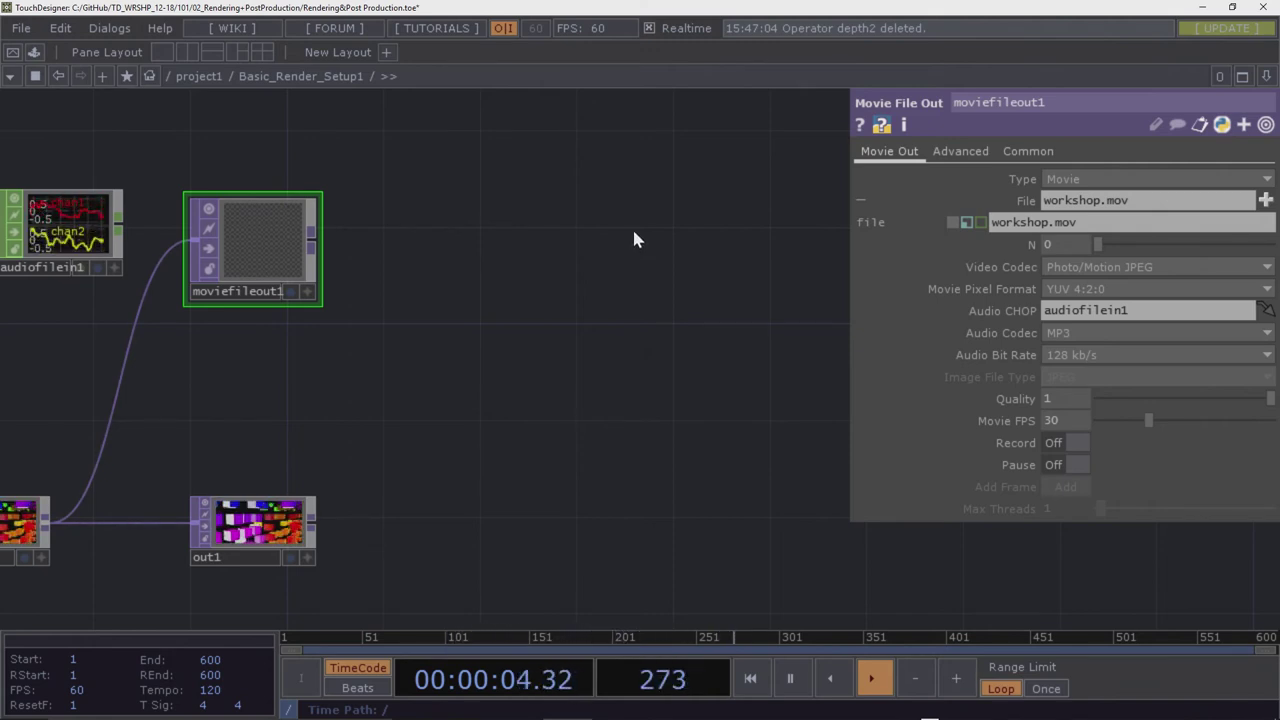
key("Tab")
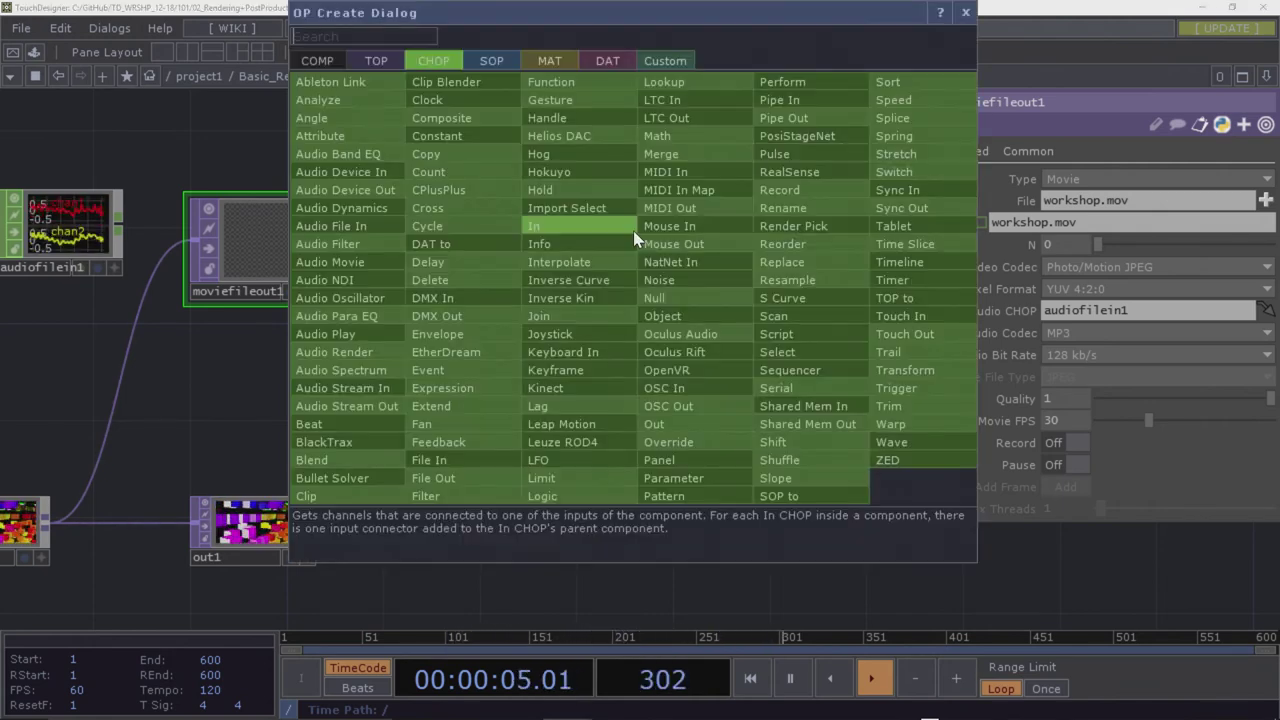
left_click(377, 61)
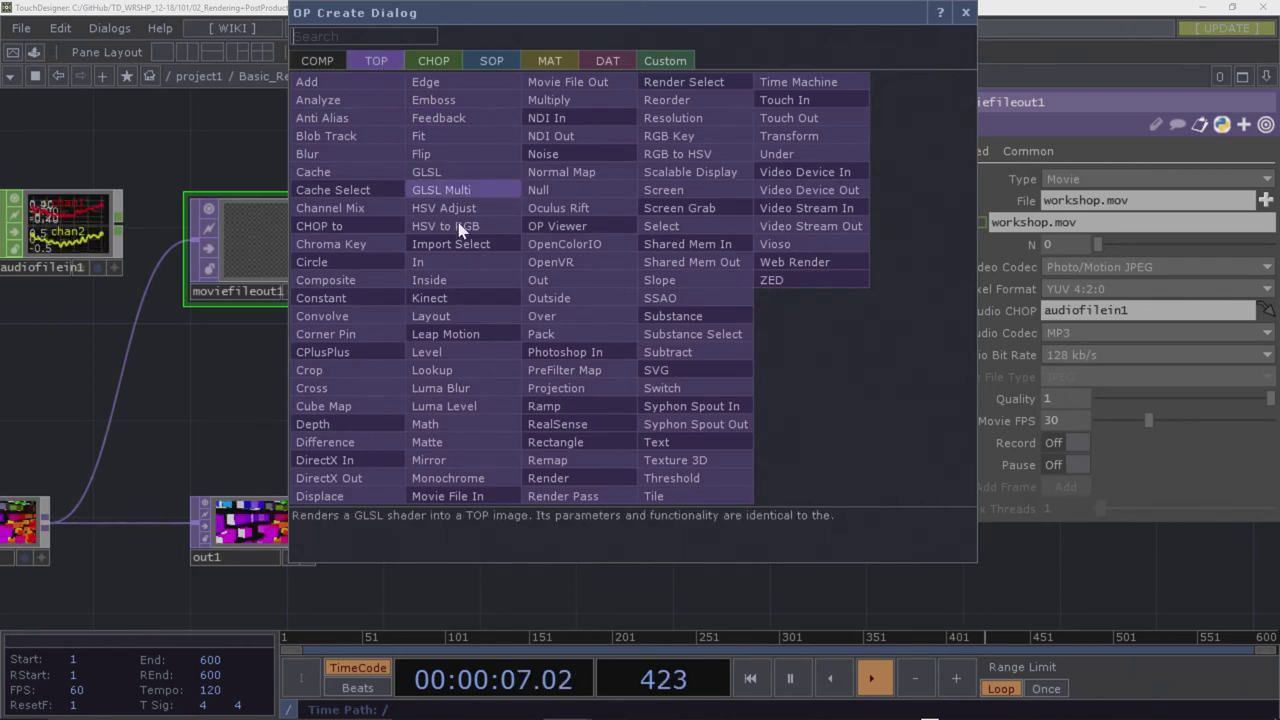
left_click(440, 502)
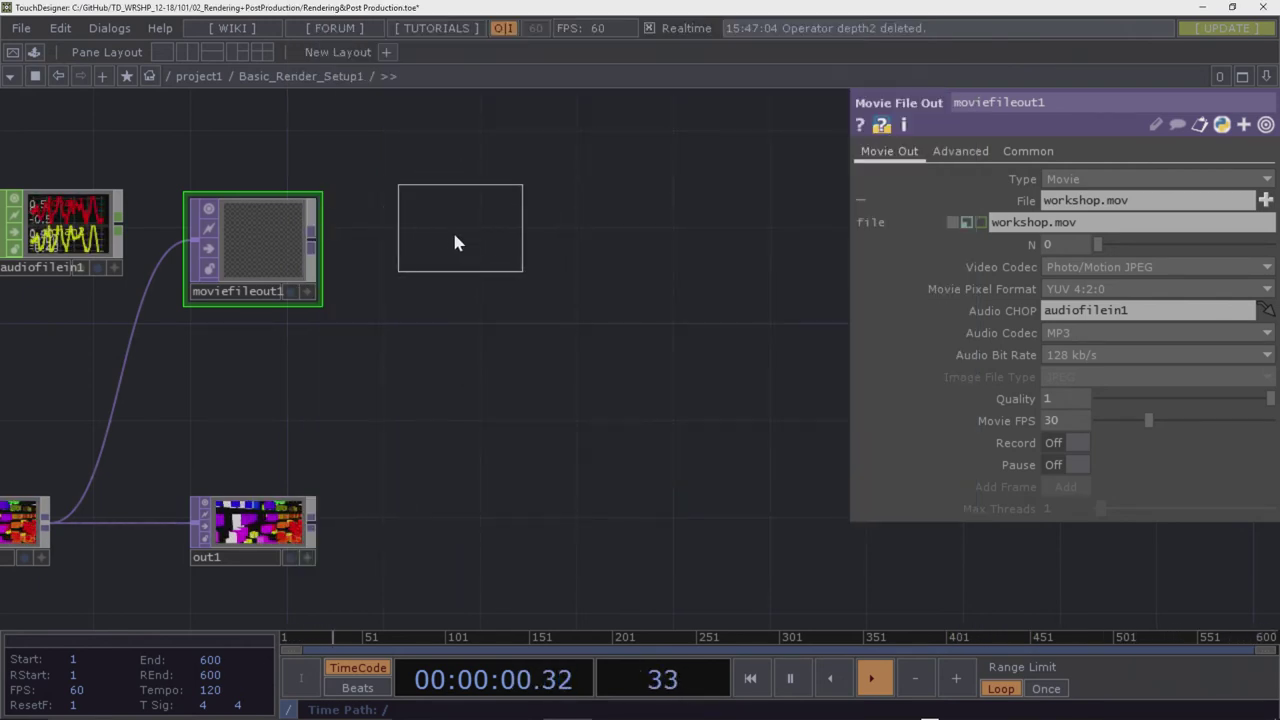
left_click(445, 270)
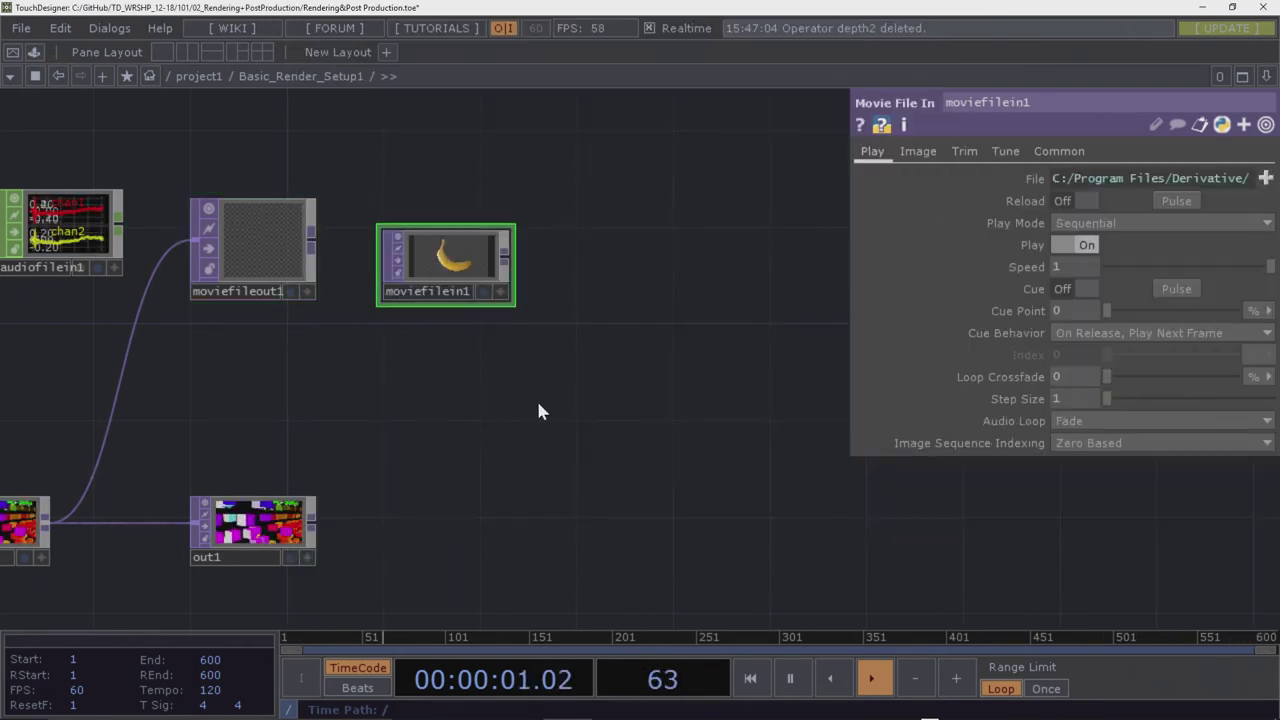
Load workshop.mov into moviefilein1 and check the recorded playback up close in its viewer
left_click(1266, 177)
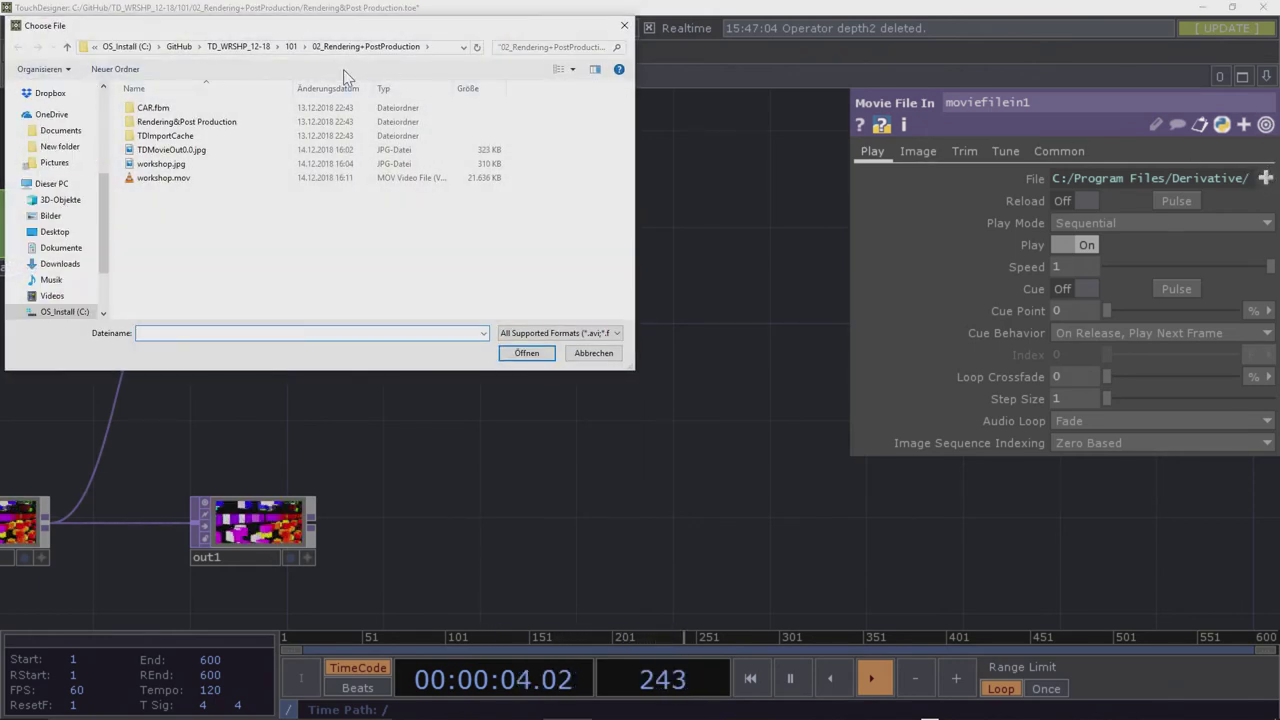
left_click(184, 180)
left_click(527, 354)
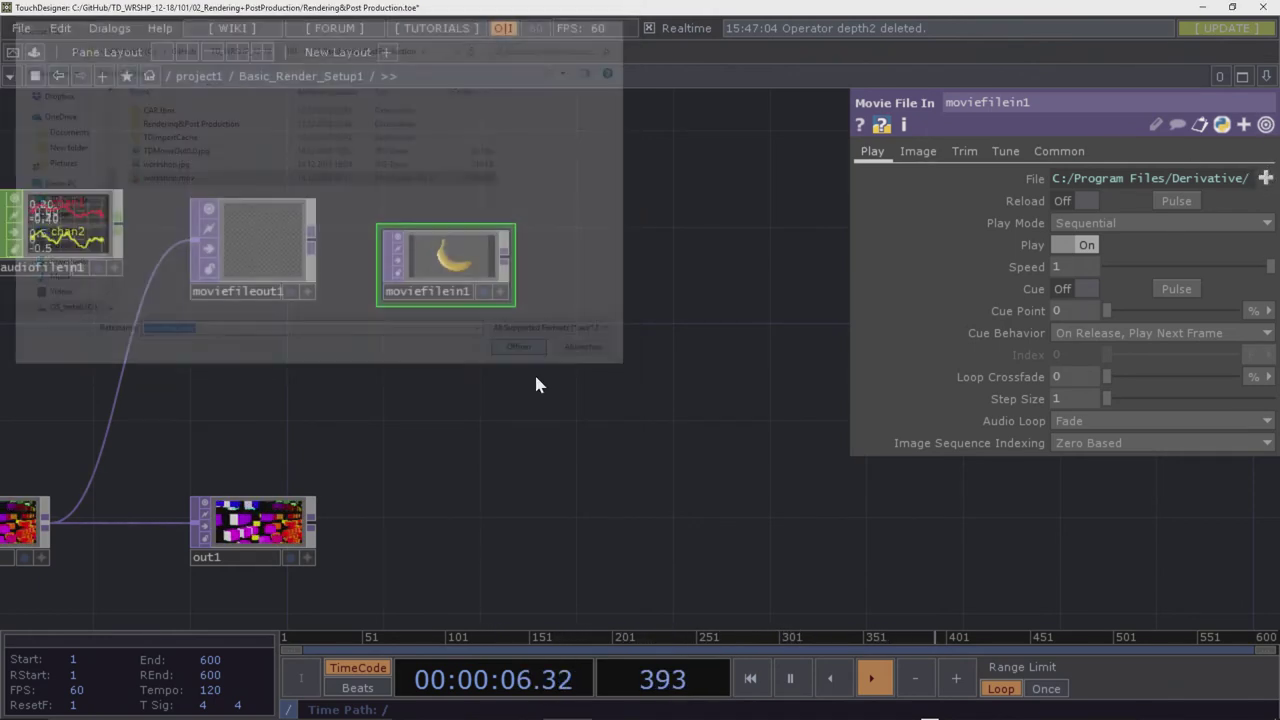
scroll(447, 268, "up", 5)
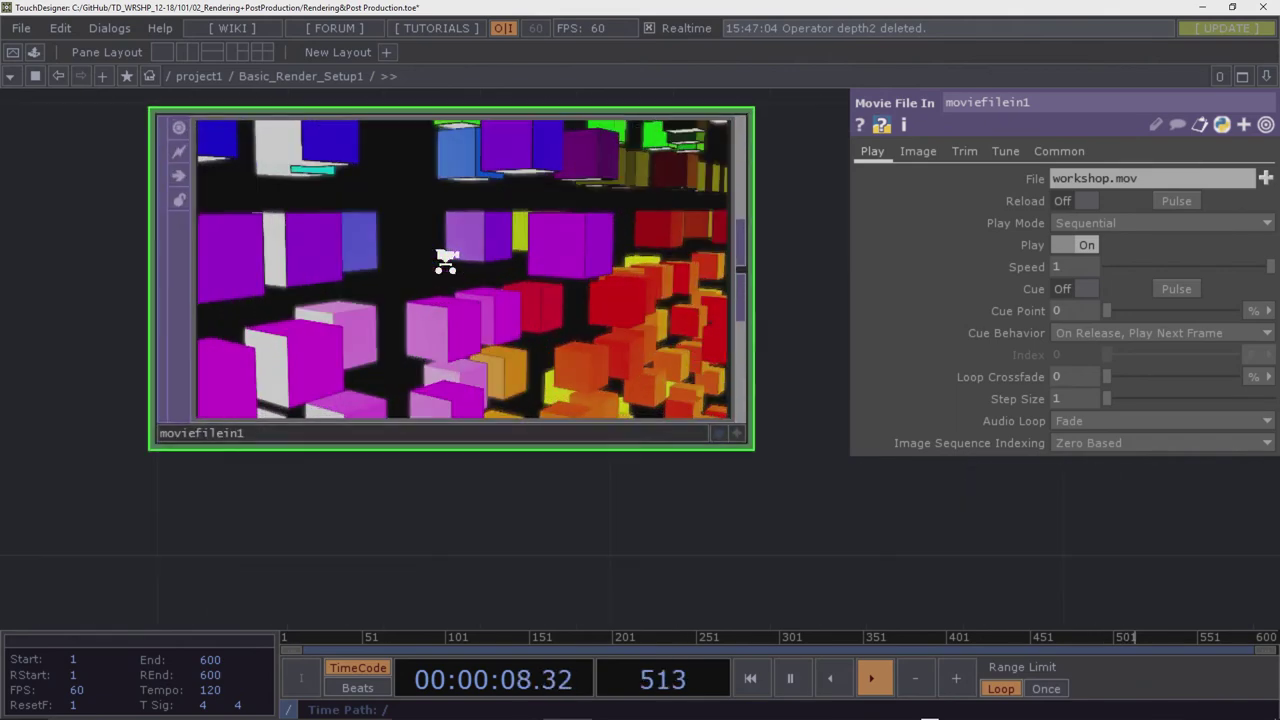
scroll(447, 268, "down", 2)
scroll(447, 268, "down", 4)
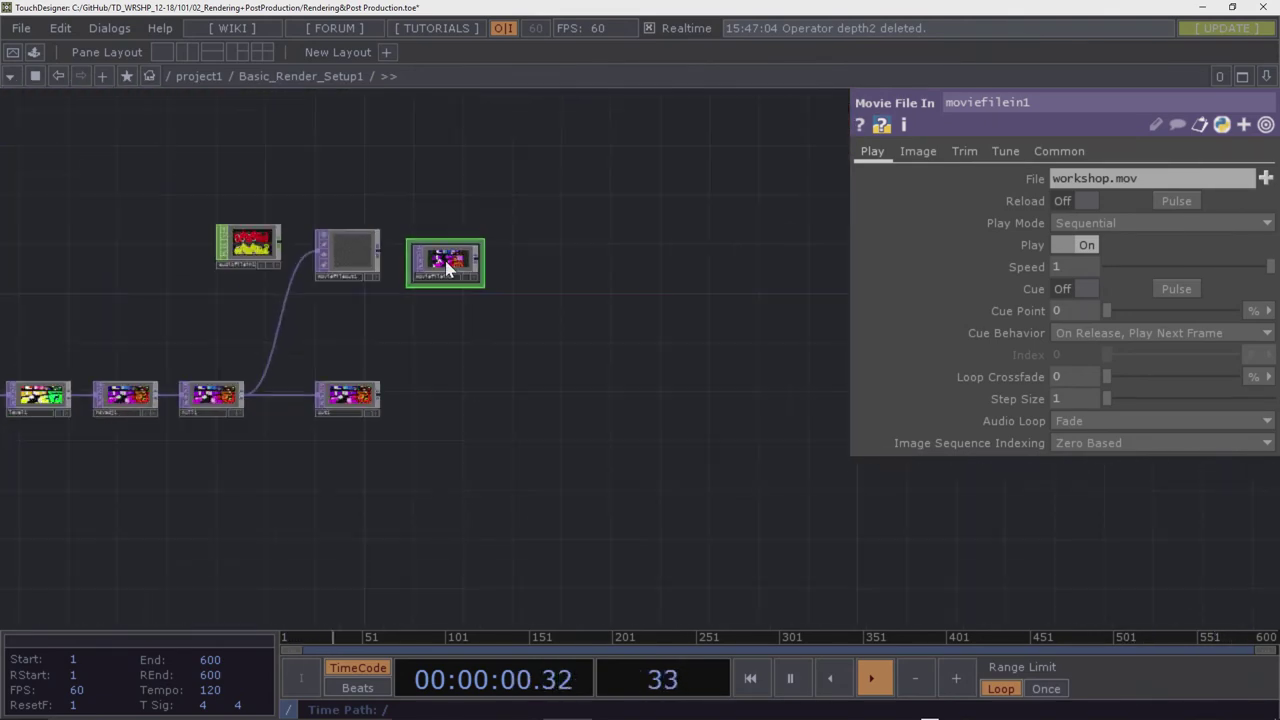
scroll(446, 262, "up", 3)
scroll(446, 258, "down", 2)
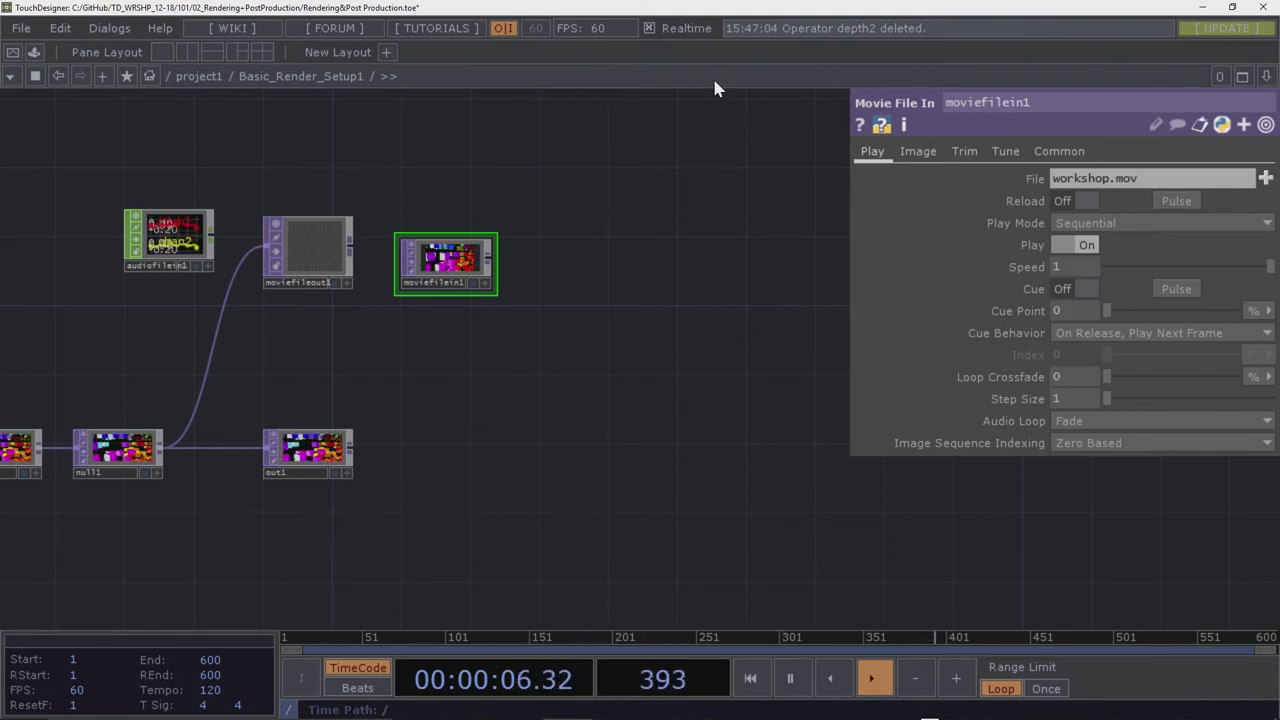
Turn off Realtime and make room in the TOP chain by shifting null1 and out1 away from hsvadj1 and edge1 closer to comp1
left_click(650, 28)
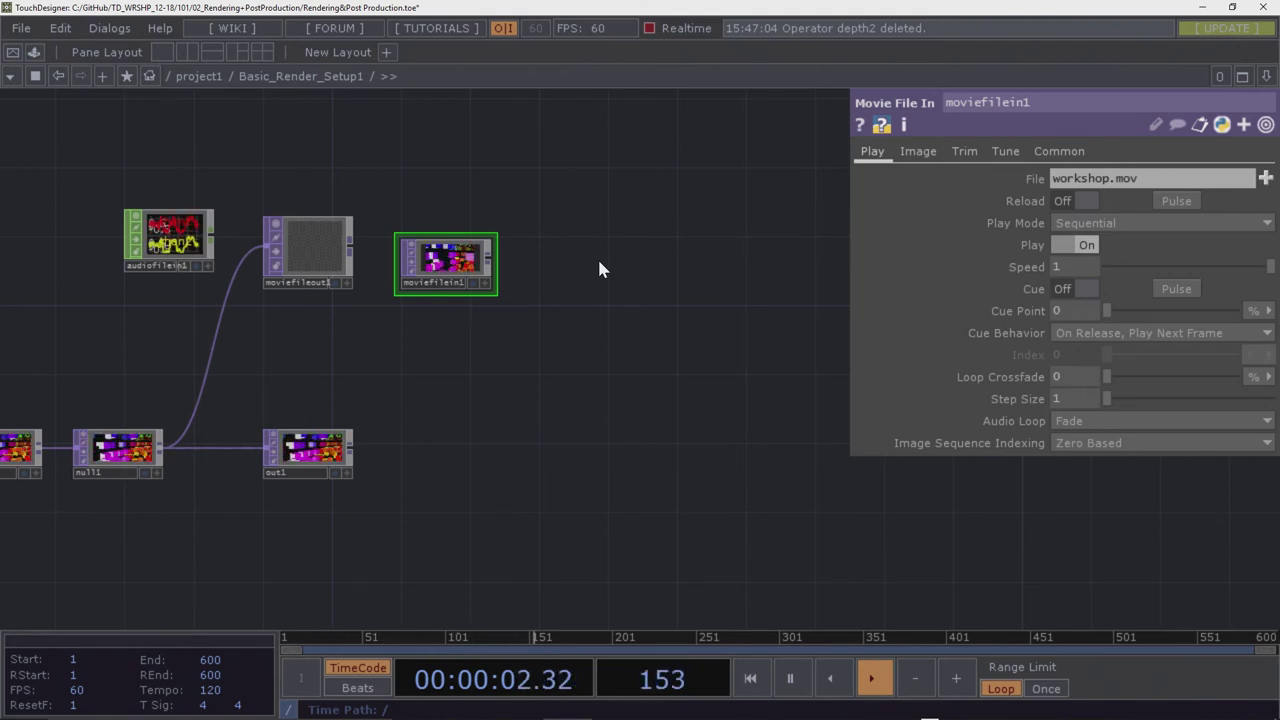
left_click_drag(283, 362, 651, 351)
right_click_drag(489, 410, 490, 411)
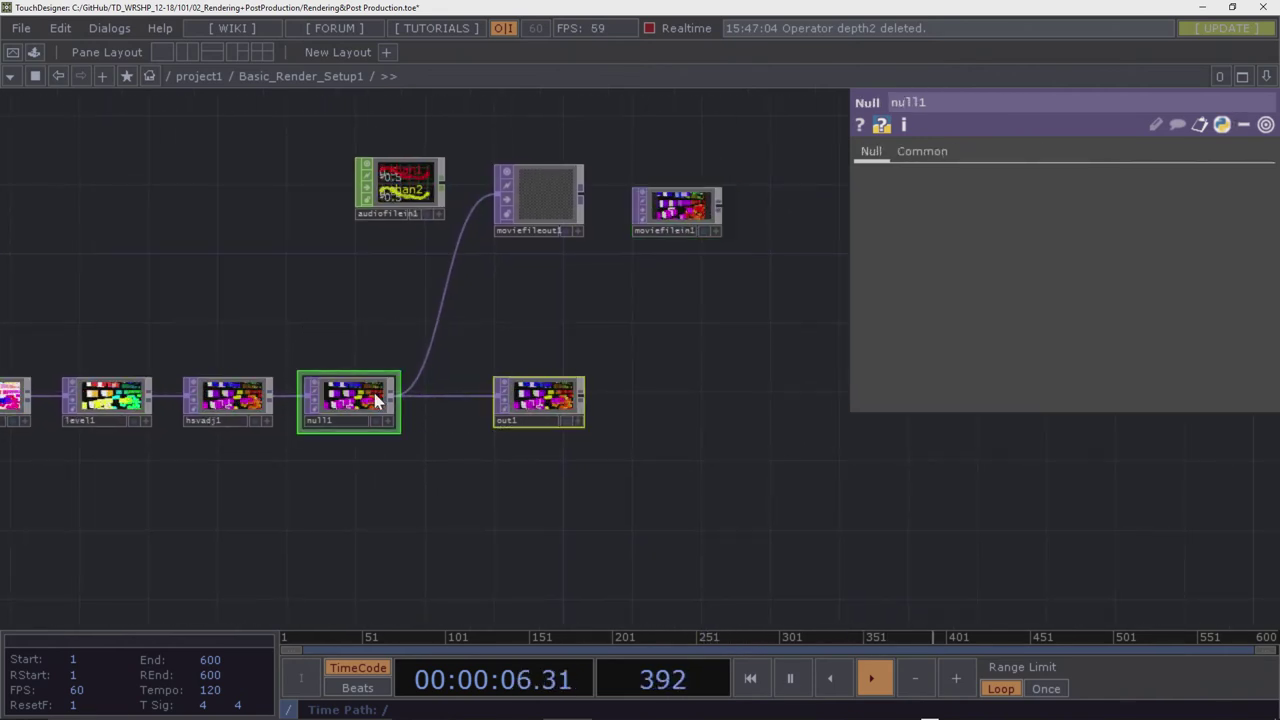
left_click_drag(350, 396, 624, 398)
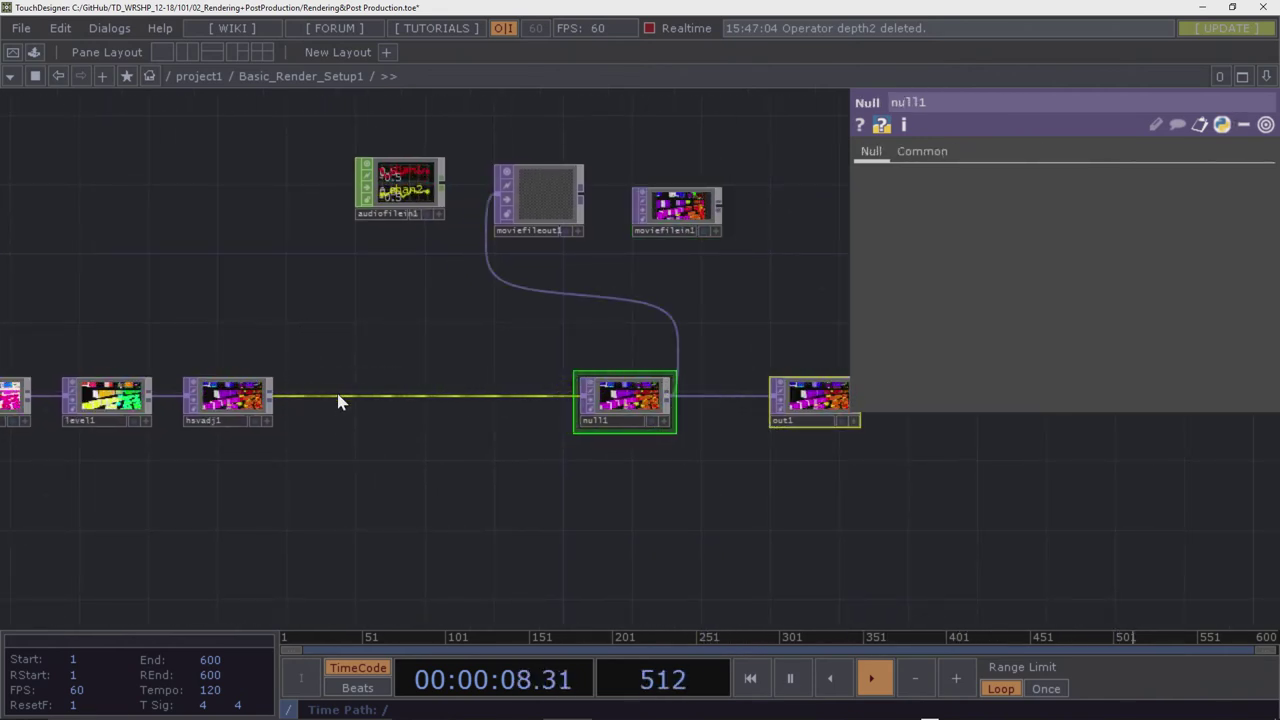
left_click_drag(331, 457, 695, 476)
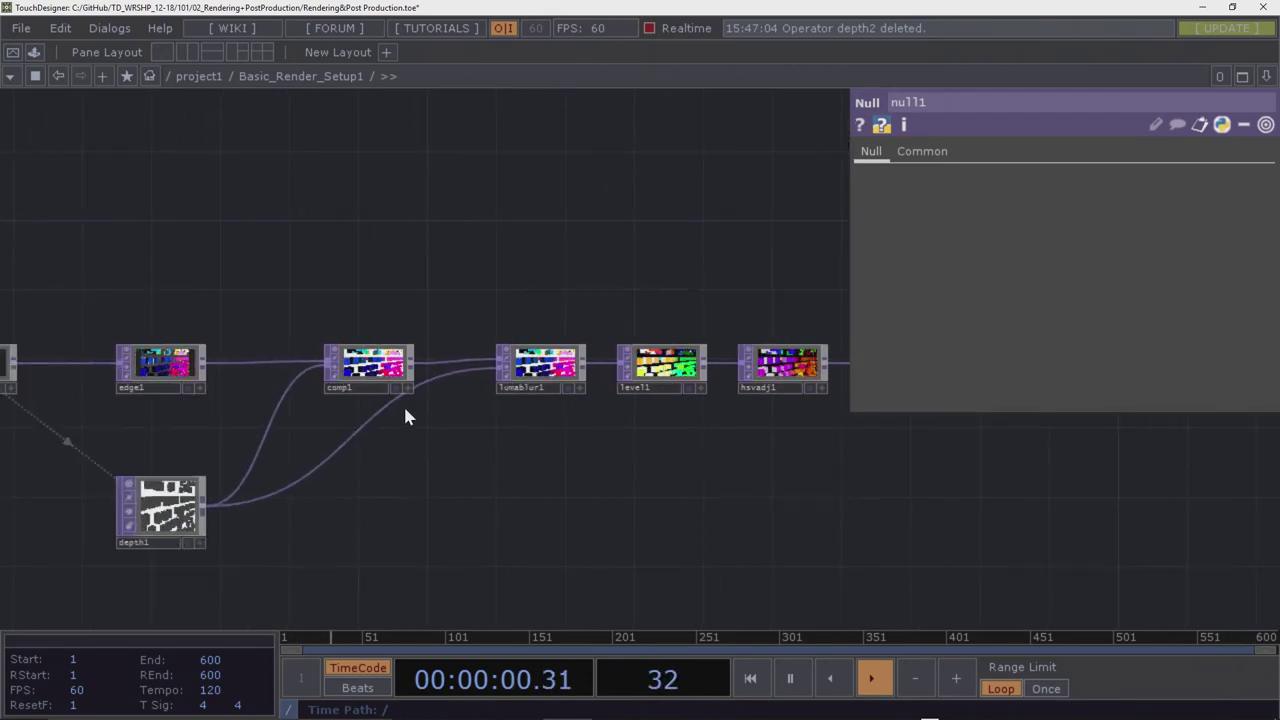
left_click_drag(166, 330, 311, 333)
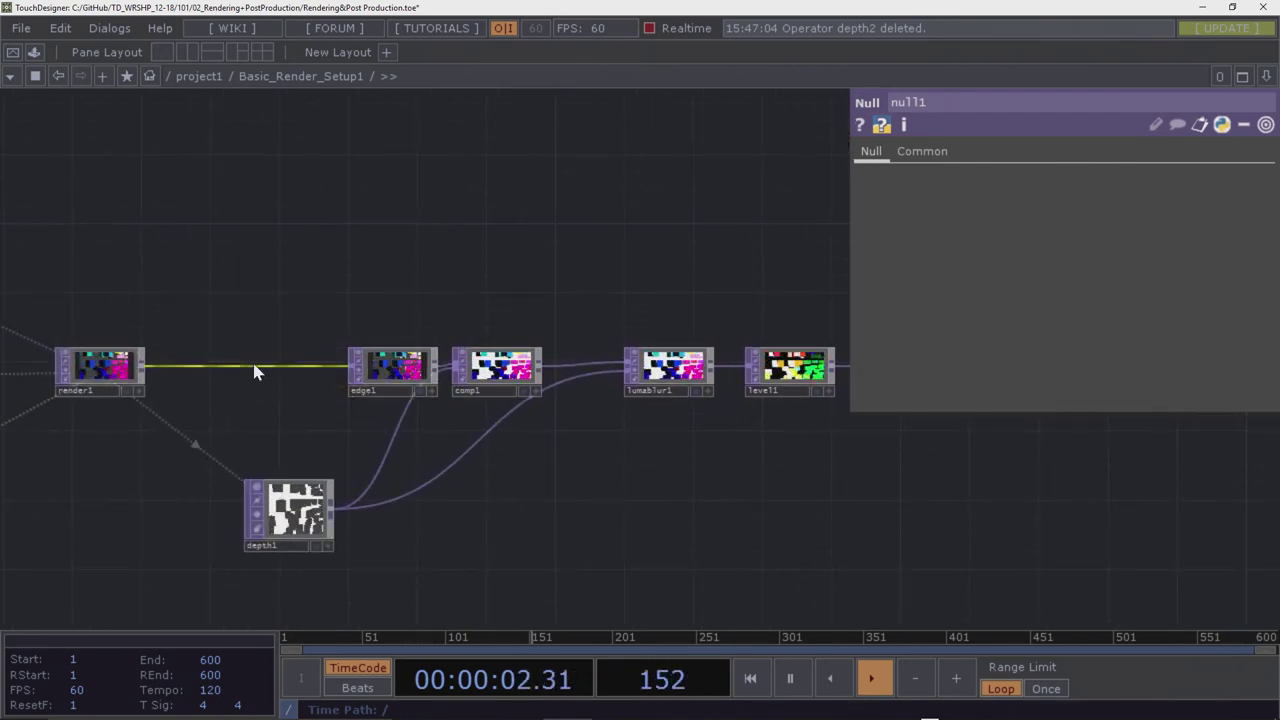
Insert an SSAO TOP on the wire between render1 and edge1 and inspect its image
right_click(257, 366)
left_click(271, 346)
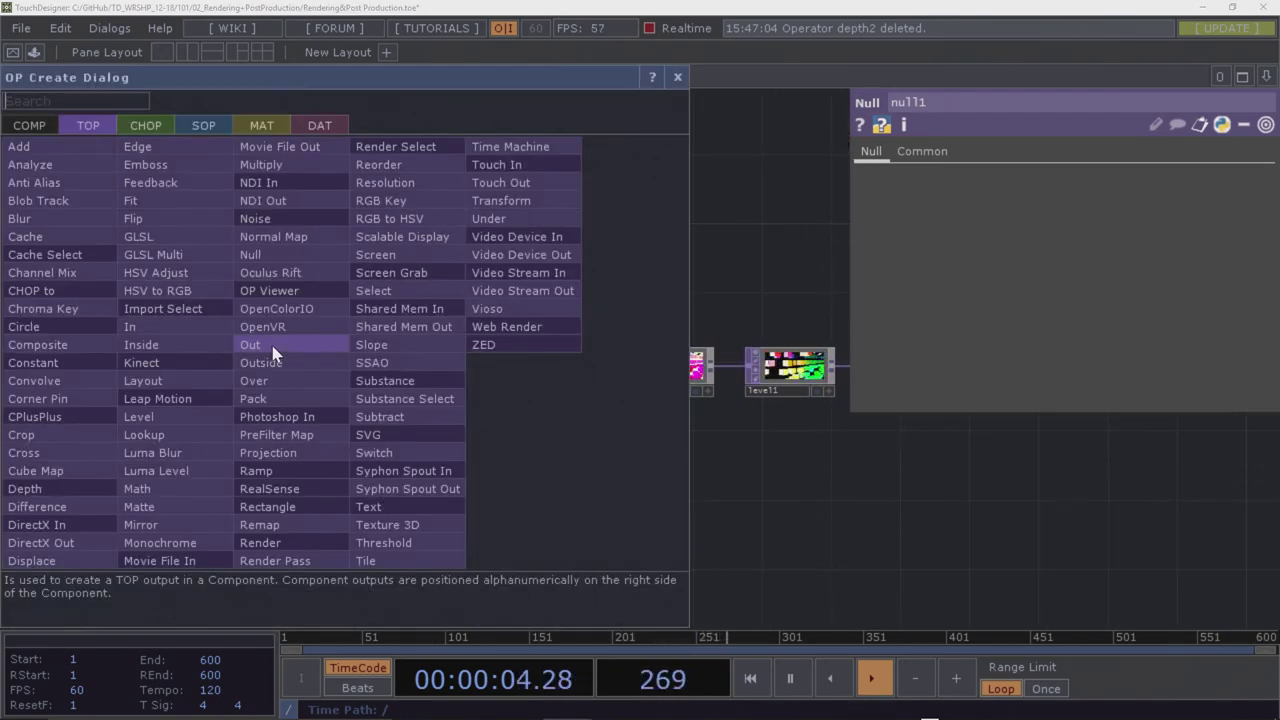
type("ssa")
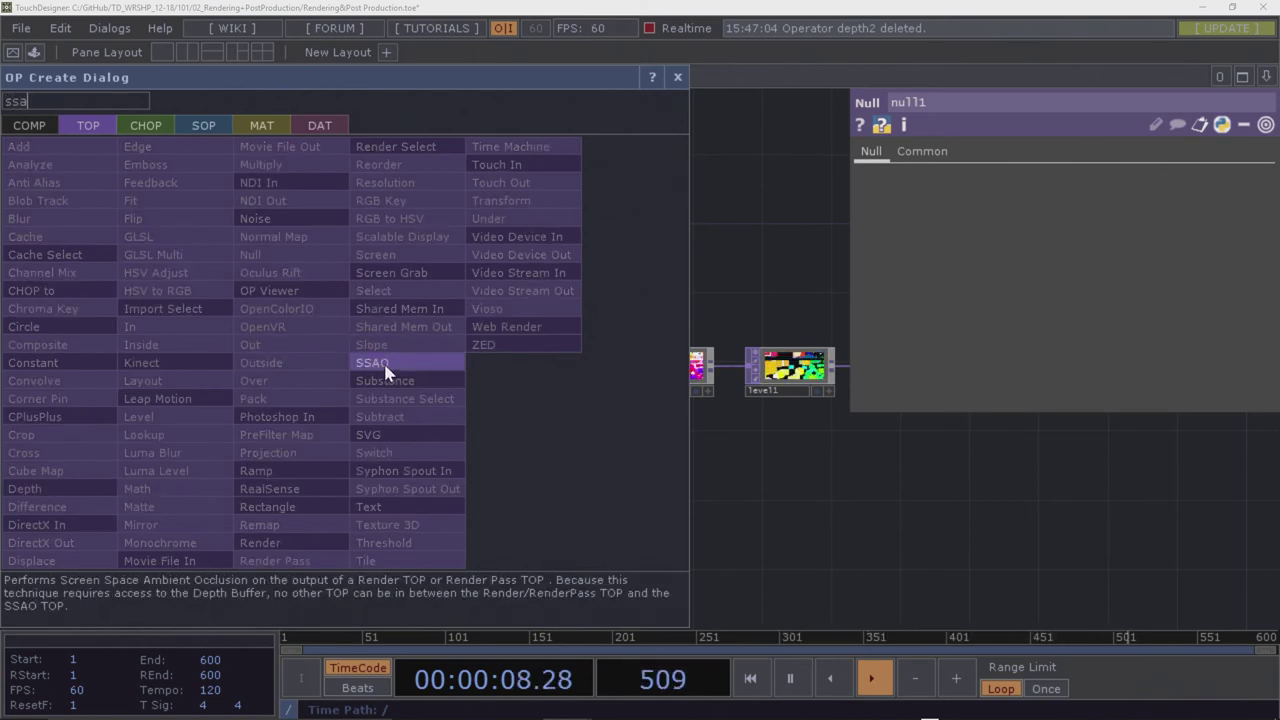
left_click(386, 366)
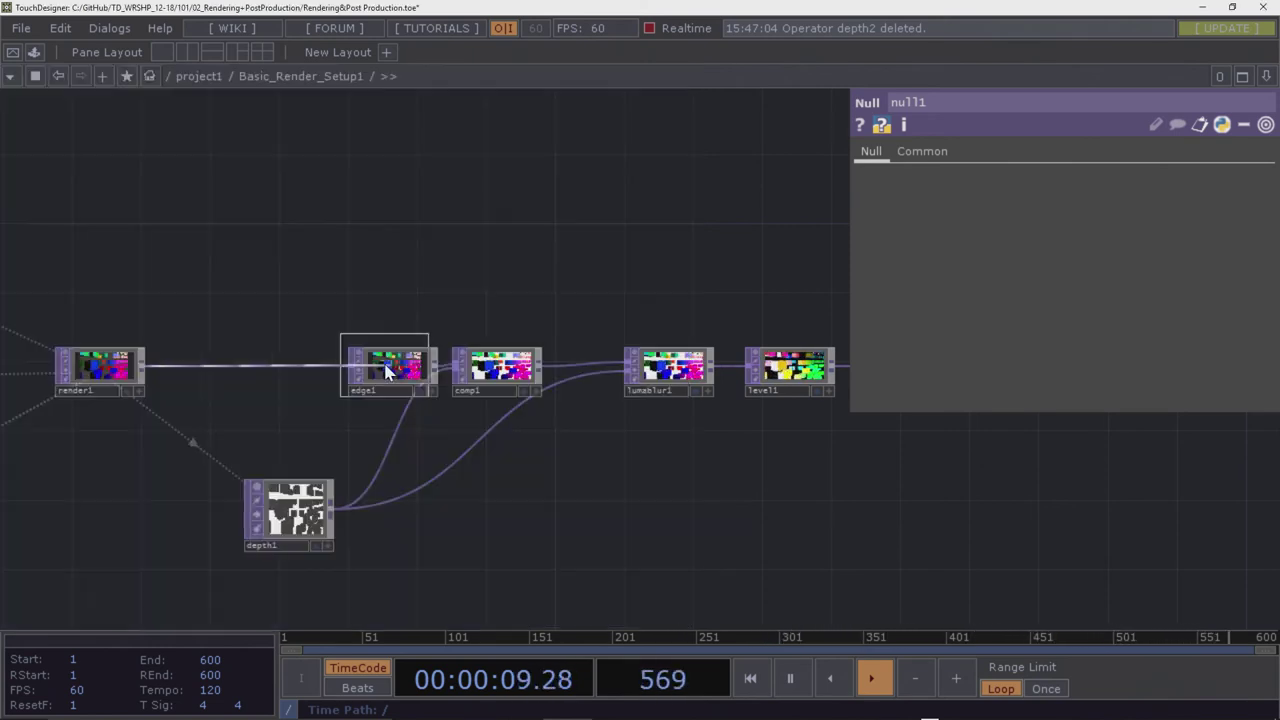
left_click(230, 367)
scroll(227, 365, "up", 8)
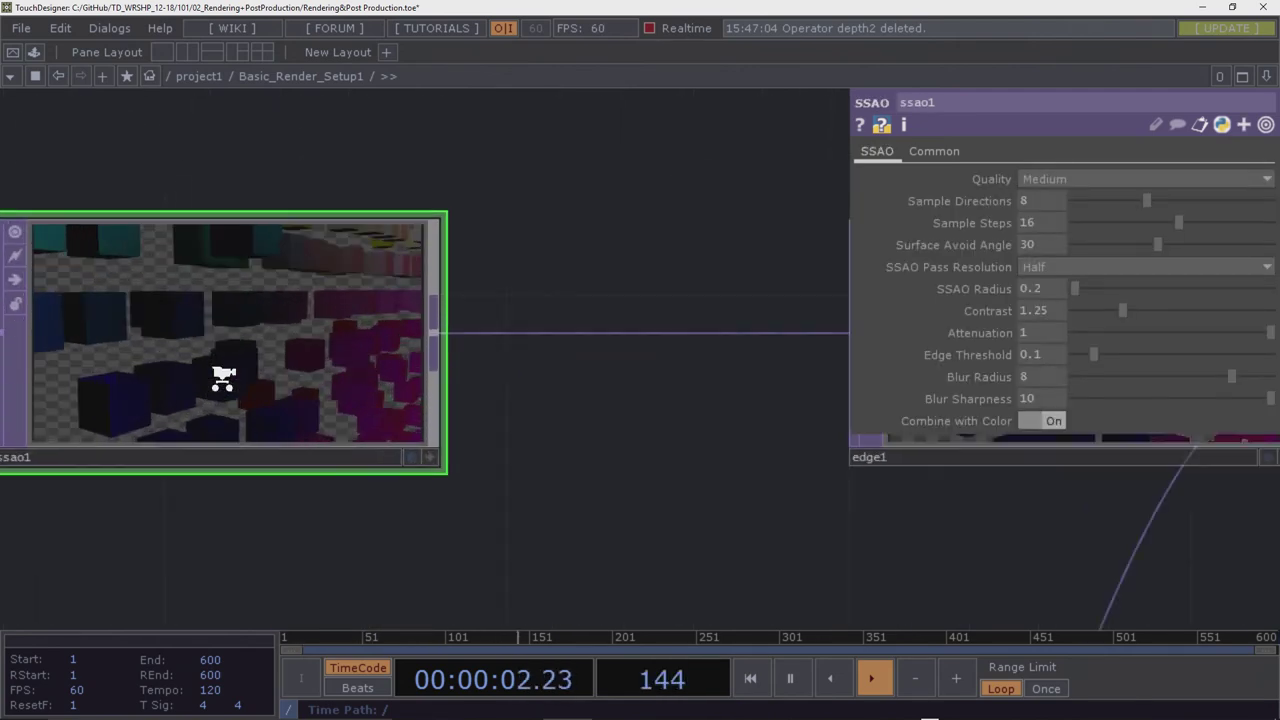
scroll(222, 386, "down", 6)
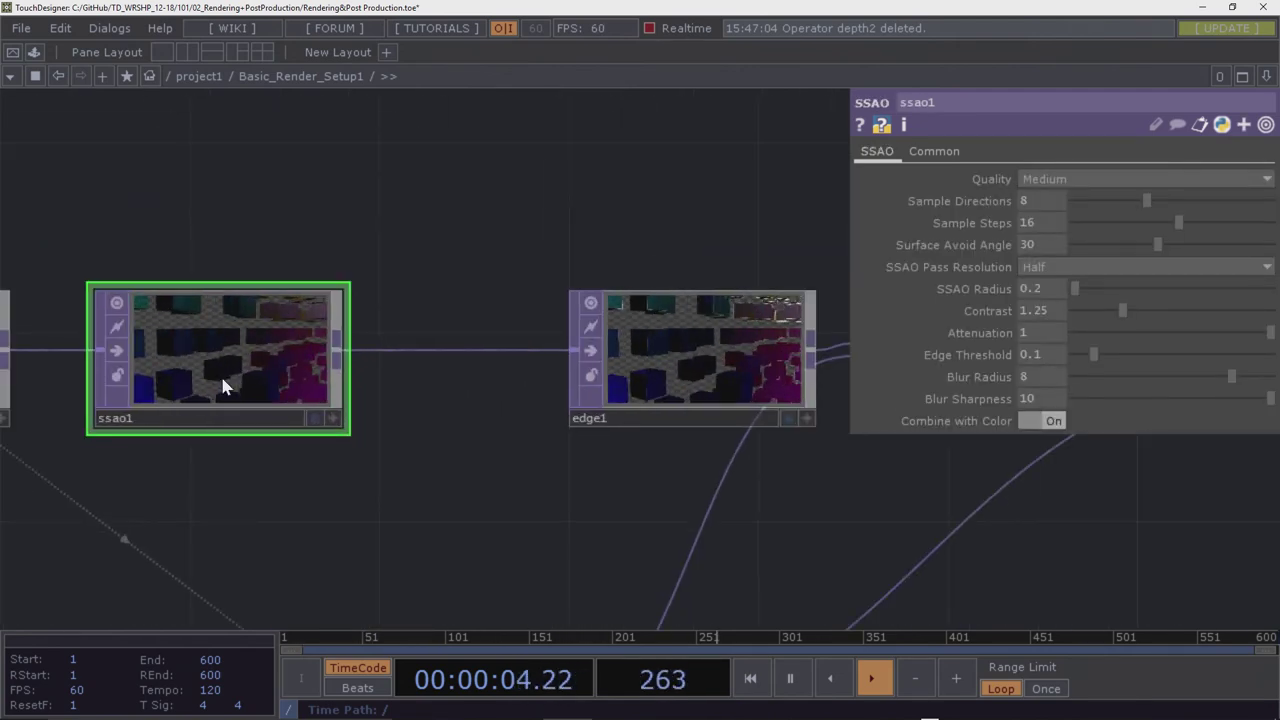
Keep ssao1 at Medium quality, set its SSAO Pass Resolution to Full, turn off Combine with Color, and inspect the occlusion image
left_click(1137, 178)
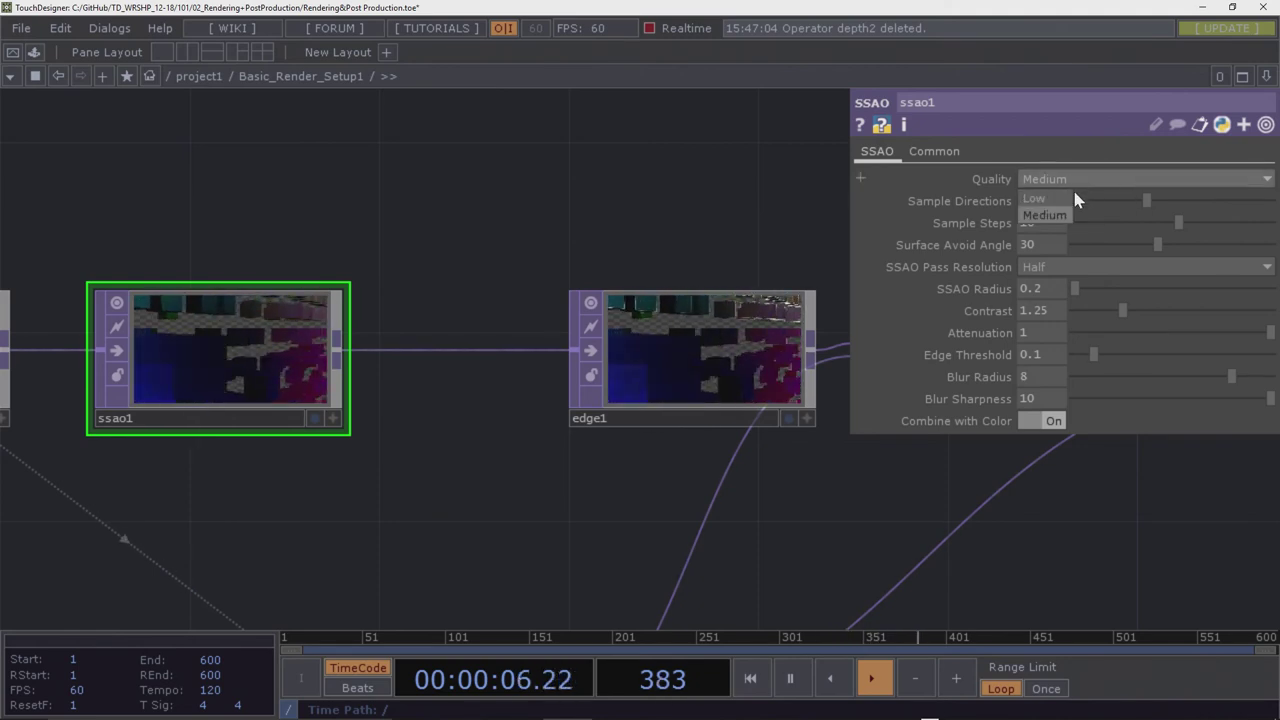
left_click(1051, 214)
left_click(1105, 268)
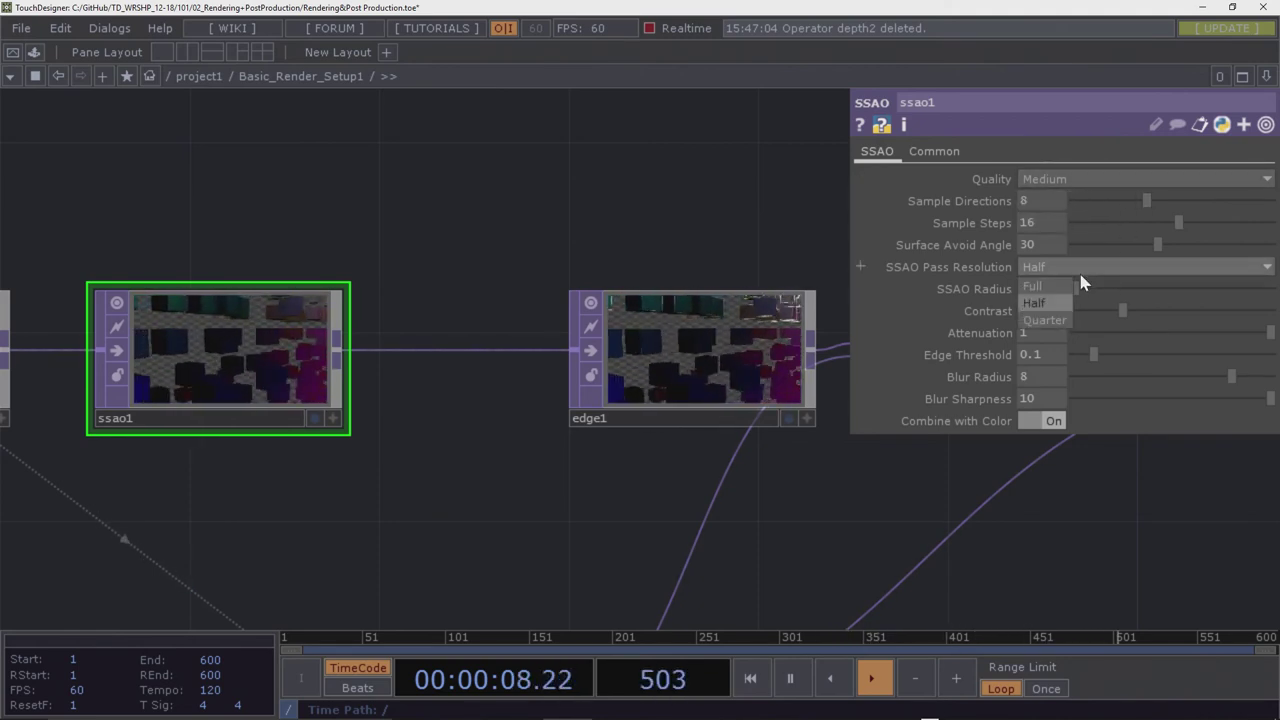
left_click(1056, 285)
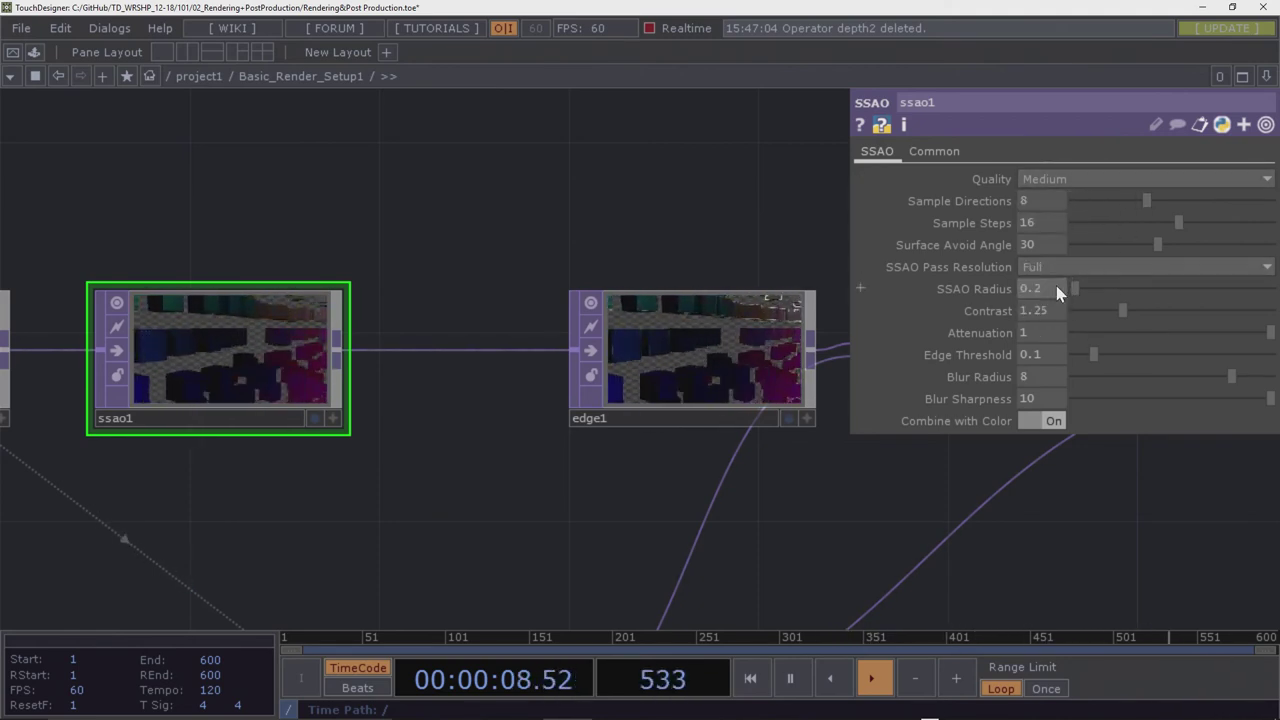
left_click(1045, 420)
left_click_drag(286, 251, 618, 350)
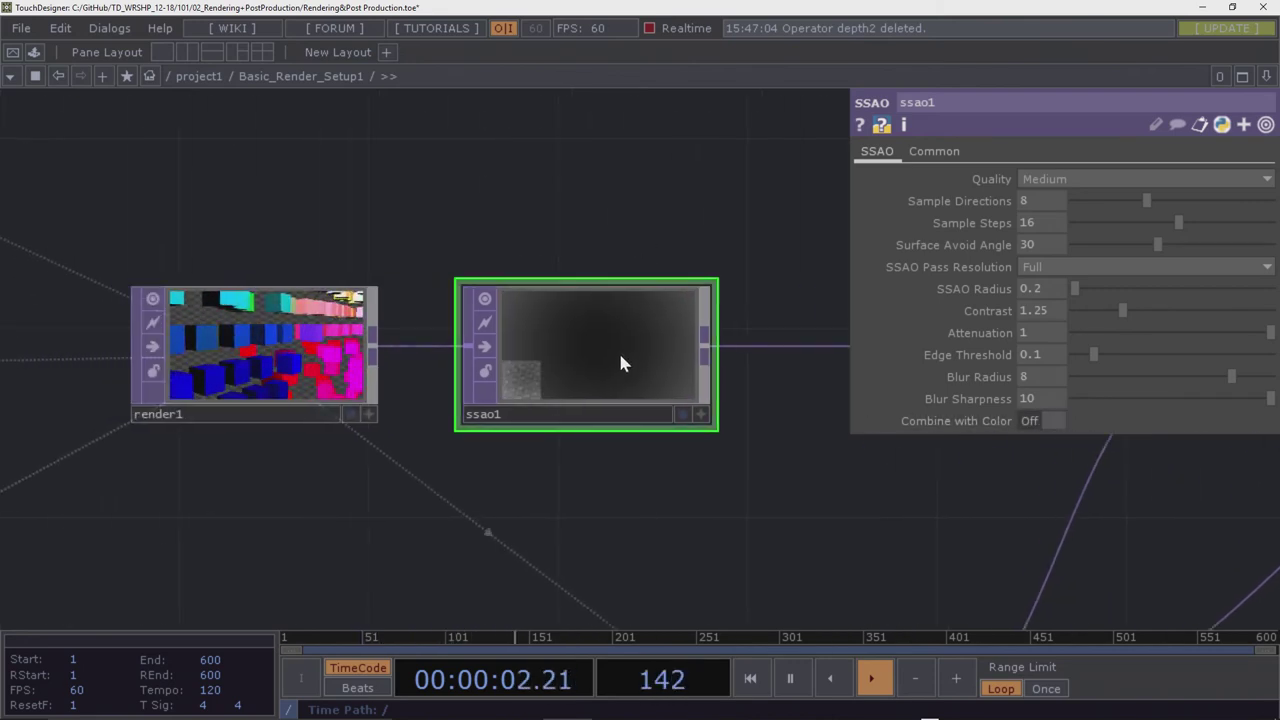
scroll(617, 360, "up", 5)
scroll(618, 365, "down", 4)
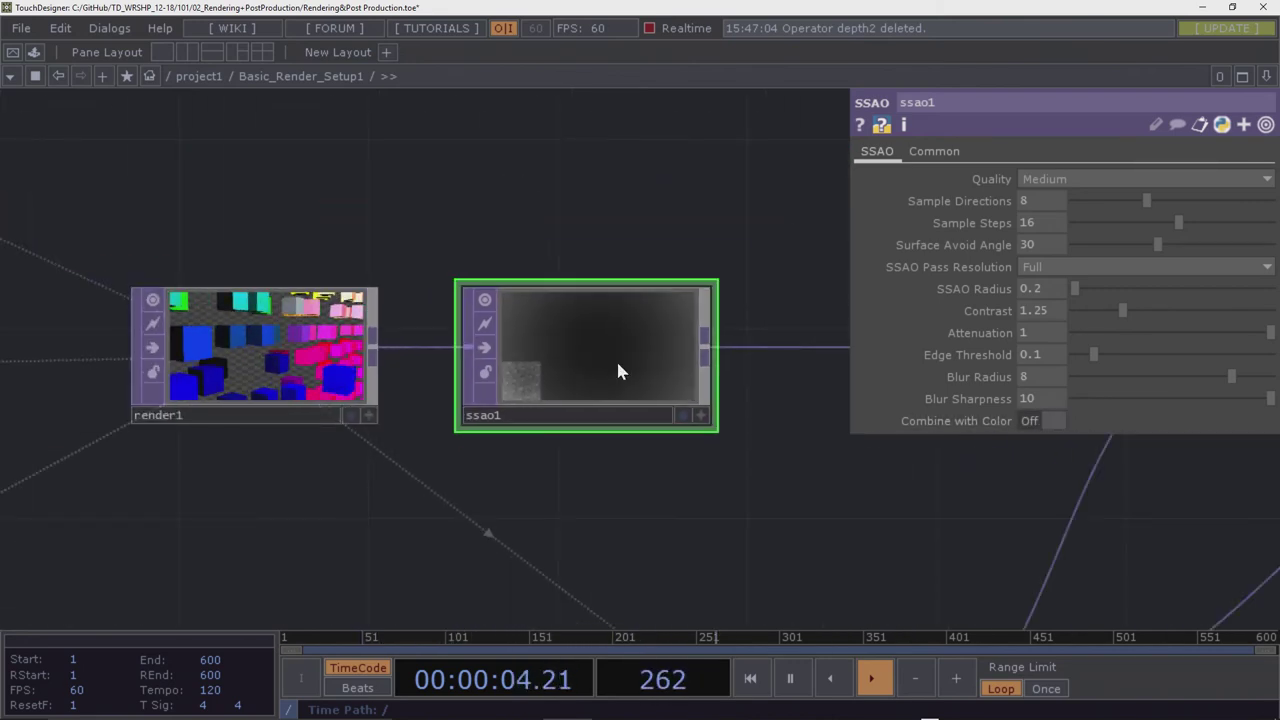
scroll(618, 362, "up", 2)
scroll(618, 362, "up", 3)
scroll(618, 362, "down", 2)
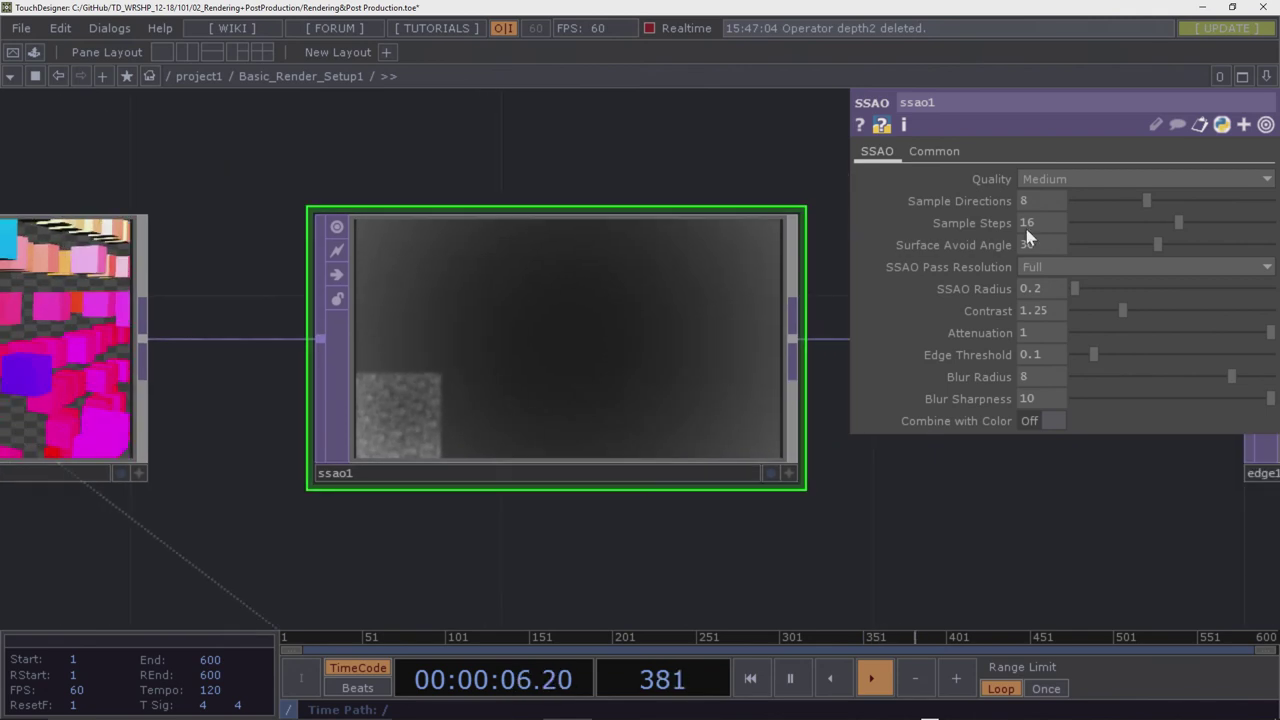
Set the ssao1 Sample Steps to 8, Surface Avoid Angle to 41.2 and SSAO Radius to 0.3
mouse_move(1122, 244)
left_mouse_down()
mouse_move(1078, 250)
mouse_move(1191, 247)
mouse_move(1127, 224)
left_mouse_up()
mouse_move(1084, 288)
left_mouse_down()
mouse_move(1120, 291)
mouse_move(1102, 290)
left_mouse_up()
scroll(517, 311, "down", 3)
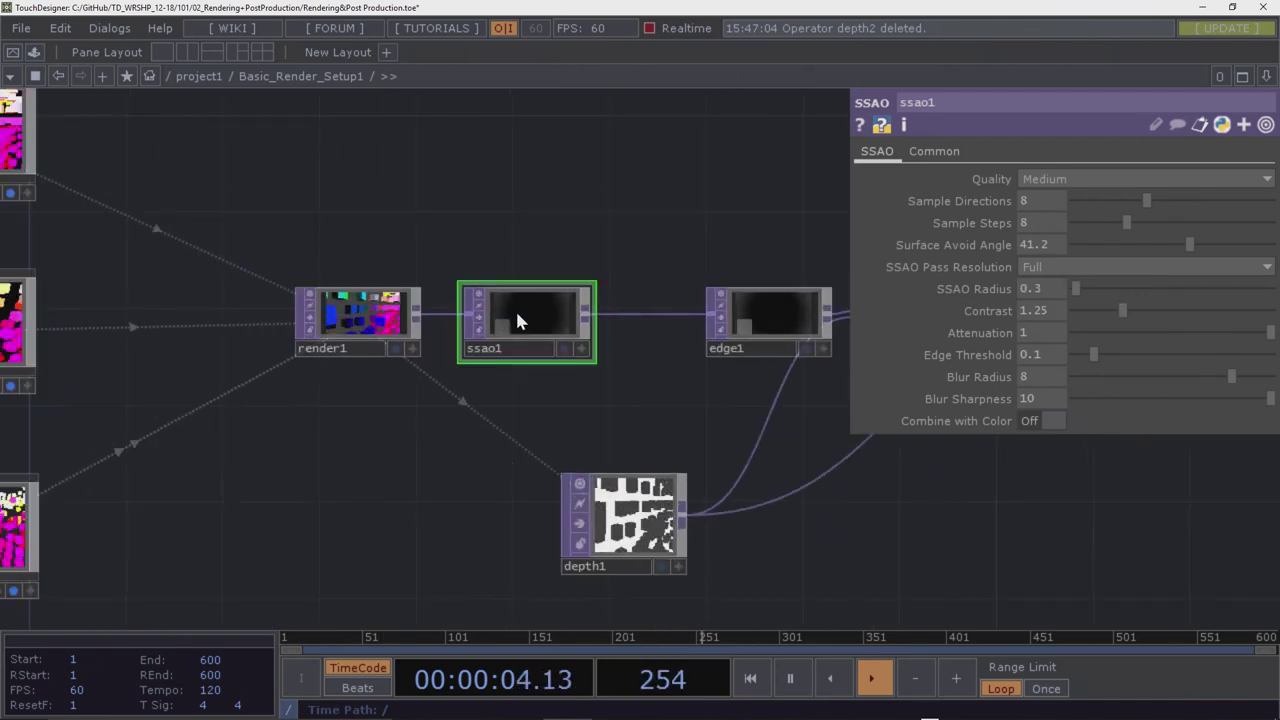
Delete the modified ssao1 and insert a fresh SSAO TOP with default settings between render1 and edge1
key("Delete")
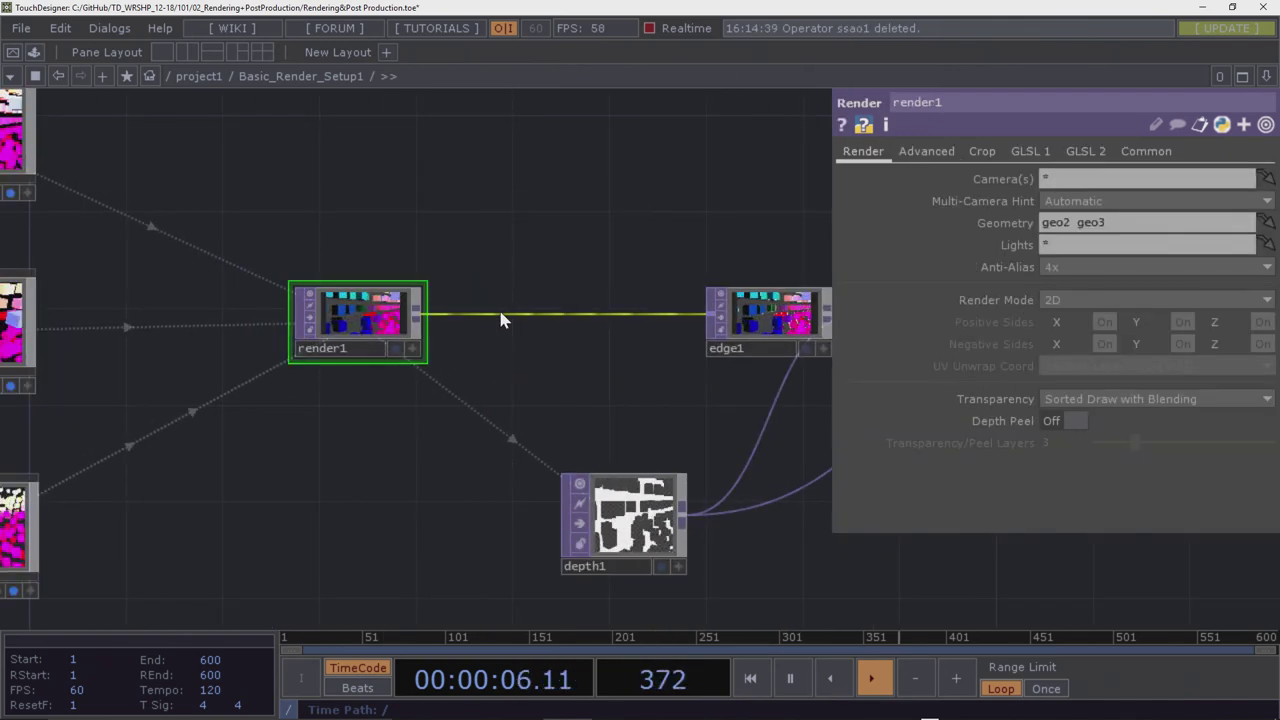
right_click(502, 318)
left_click(528, 292)
type("ss")
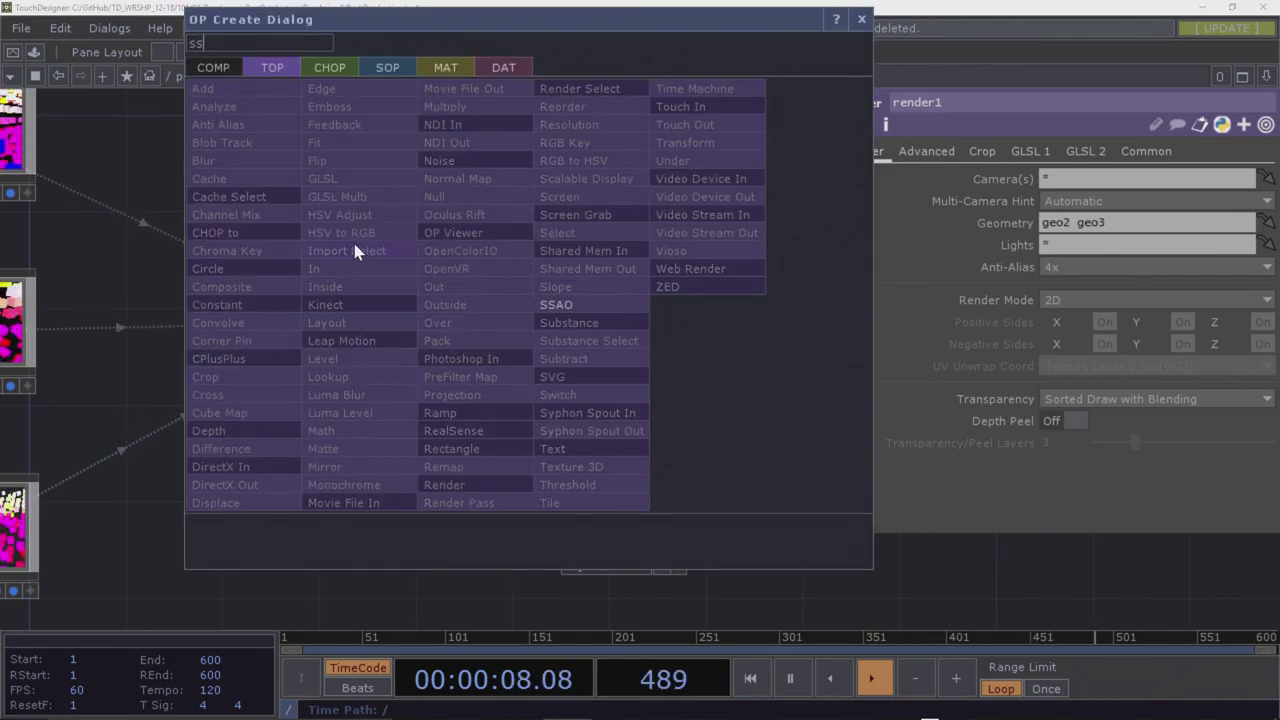
left_click(569, 306)
left_click(499, 315)
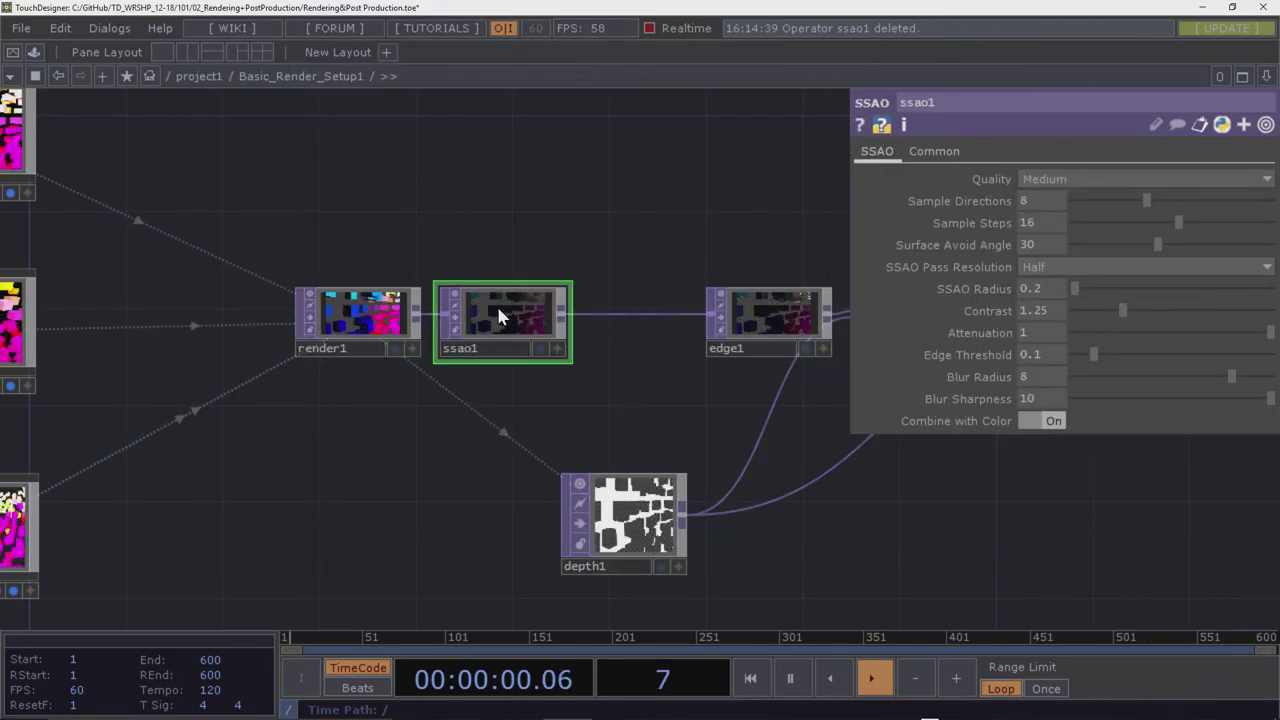
Compare the ssao1 image with Combine with Color switched off and back on
scroll(496, 303, "up", 5)
scroll(502, 309, "down", 2)
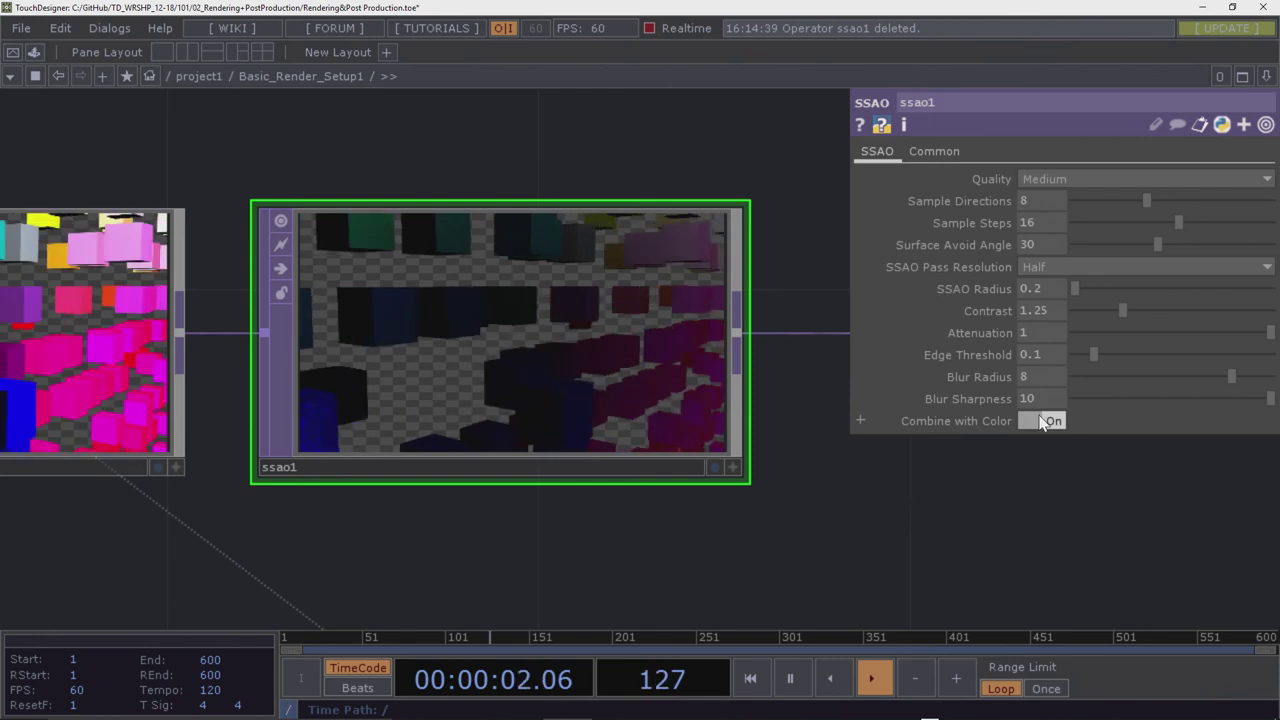
left_click(1028, 420)
left_click(1030, 420)
scroll(549, 337, "down", 5)
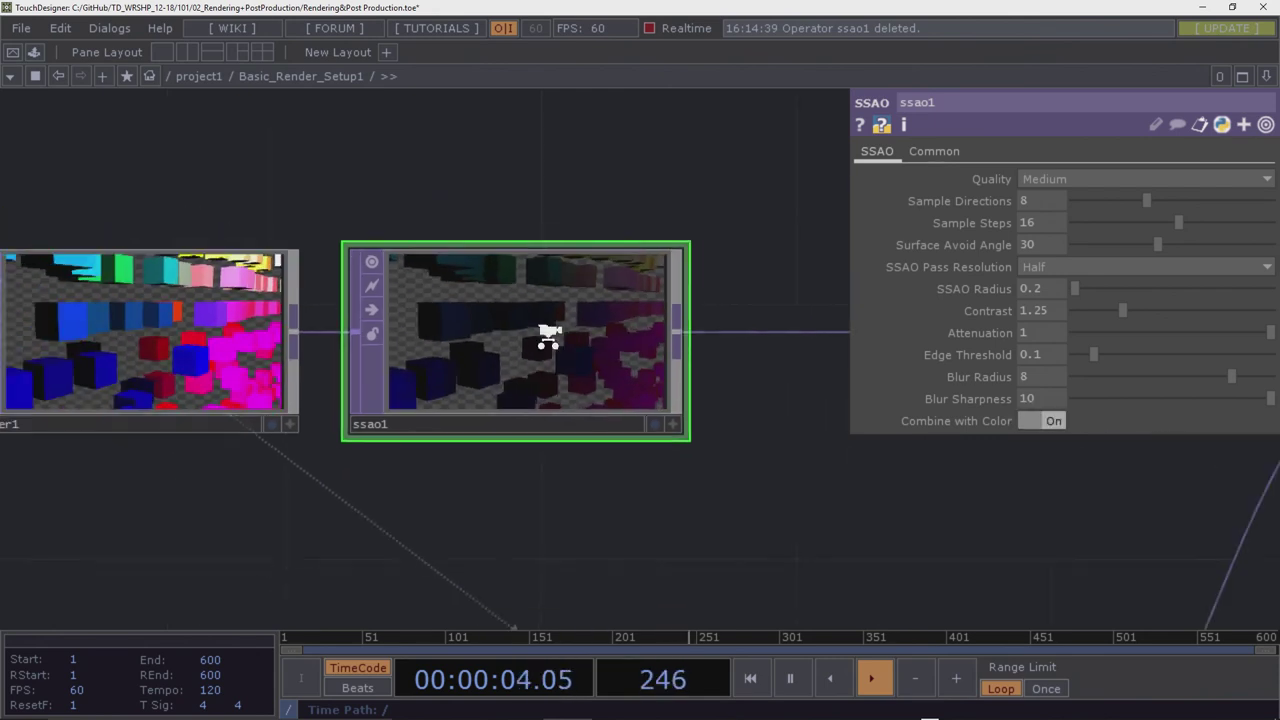
Set the ssao1 Sample Directions to 20, Sample Steps to 30, SSAO Pass Resolution to Full and SSAO Radius to 2.6
left_click_drag(1146, 200, 1160, 250)
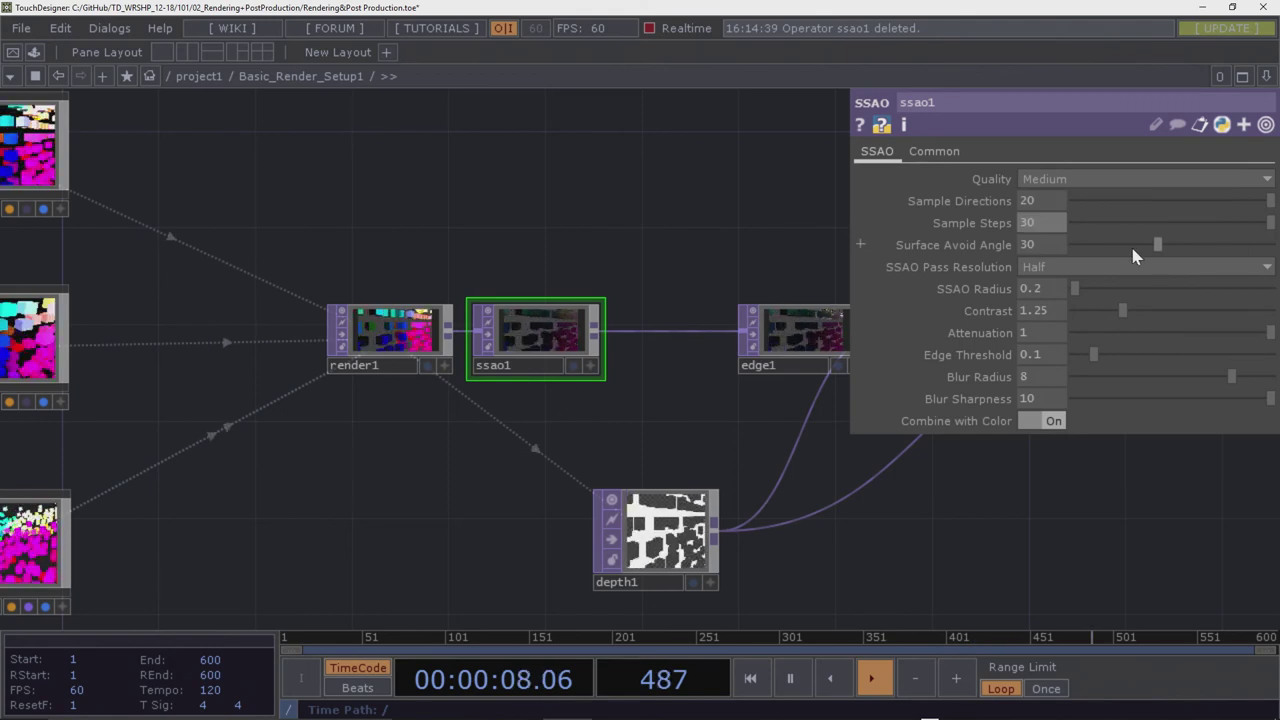
left_click(1135, 266)
left_click(1057, 285)
mouse_move(1074, 288)
left_mouse_down()
mouse_move(1098, 303)
mouse_move(1063, 298)
mouse_move(1084, 299)
left_mouse_up()
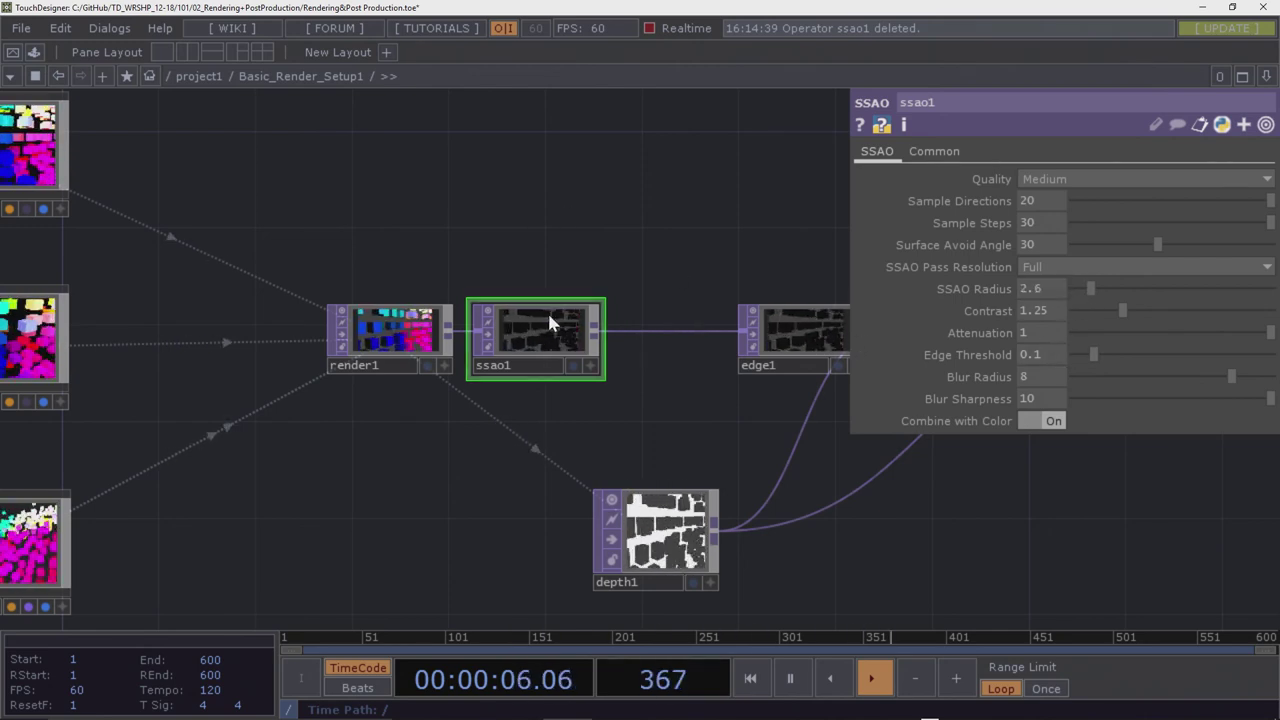
Delete ssao1 and place a Hog CHOP in the empty space above render1
key("Delete")
key("Tab")
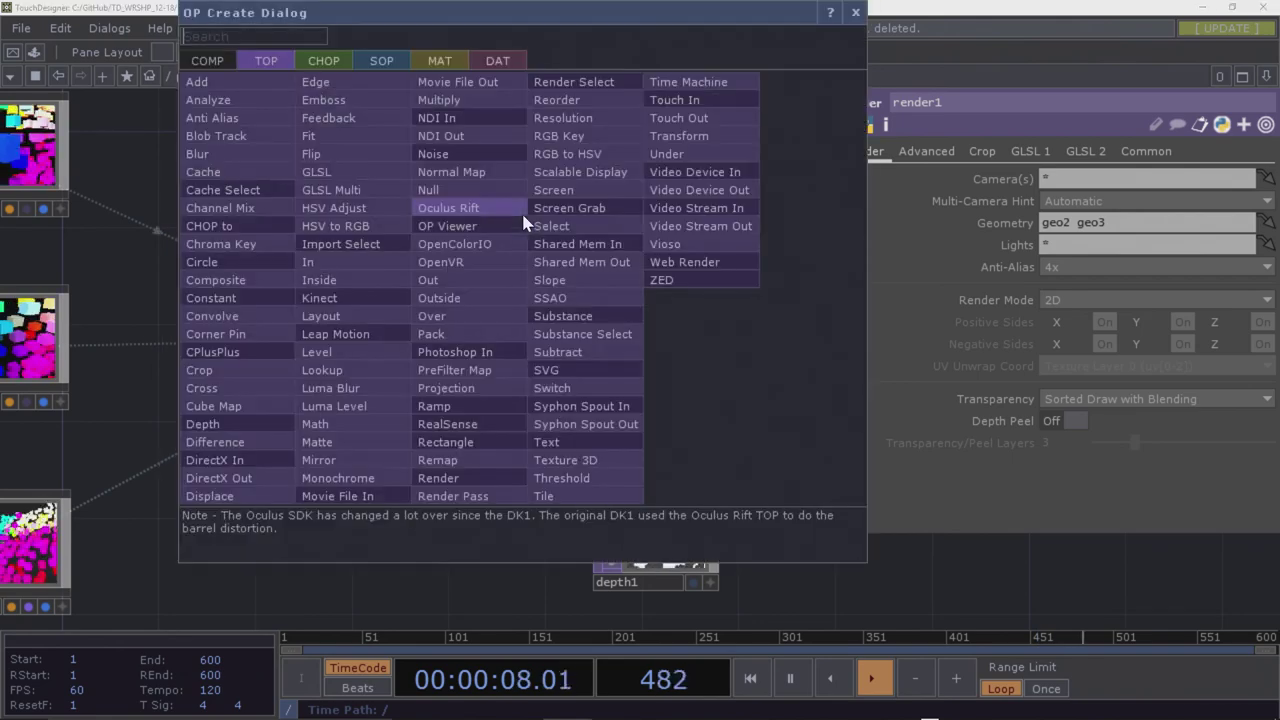
type("ho")
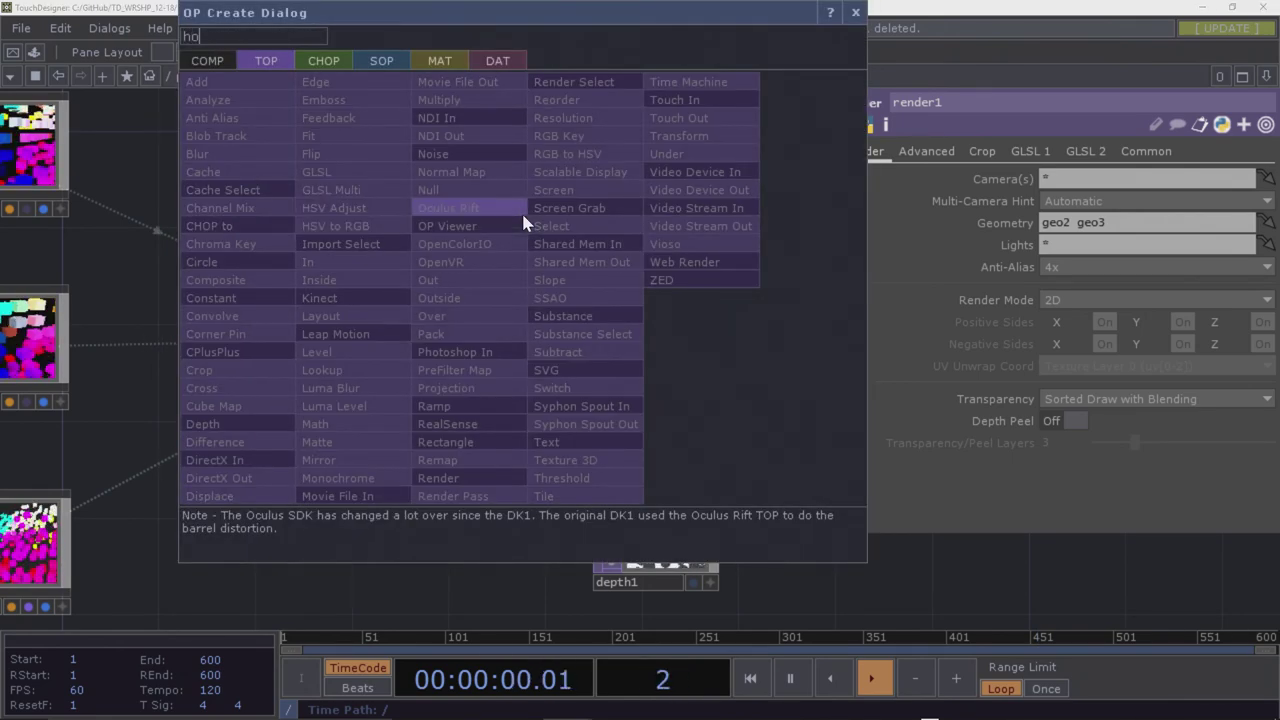
mouse_move(340, 62)
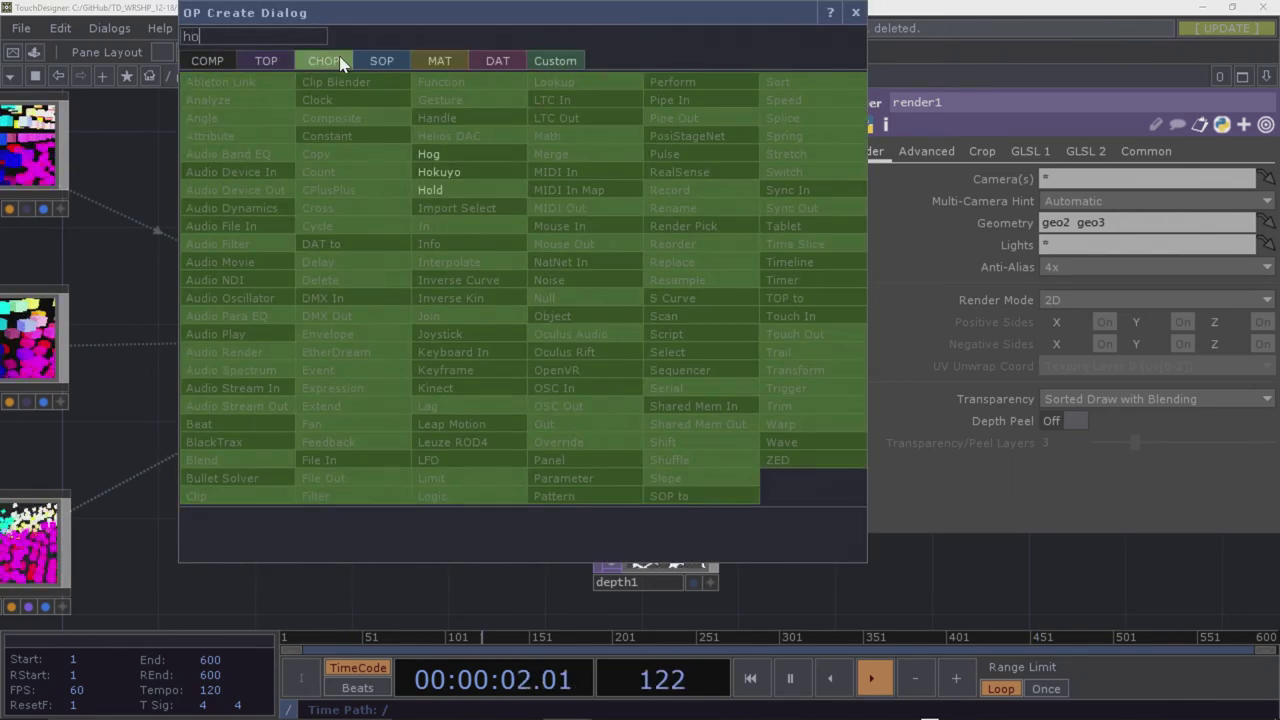
type("o")
left_click(428, 156)
left_click(490, 212)
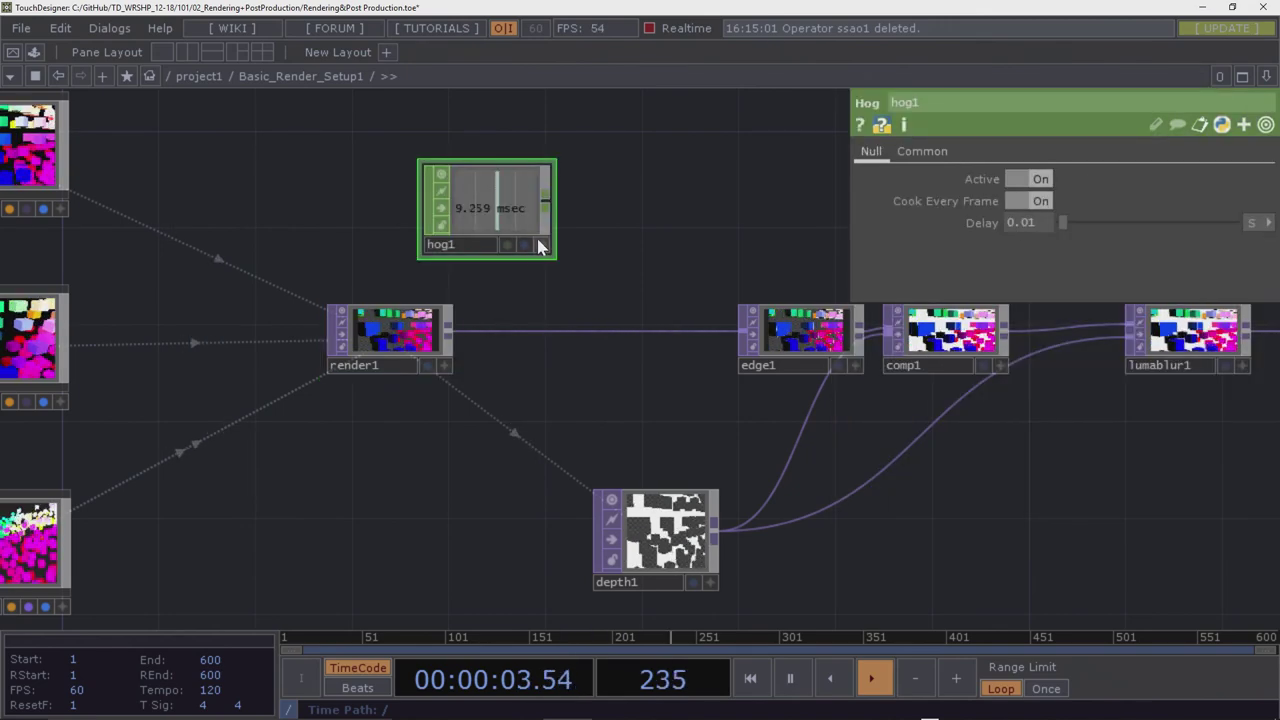
Set the hog1 Delay to 0.056 to slow down the project's frame rate
scroll(505, 203, "up", 4)
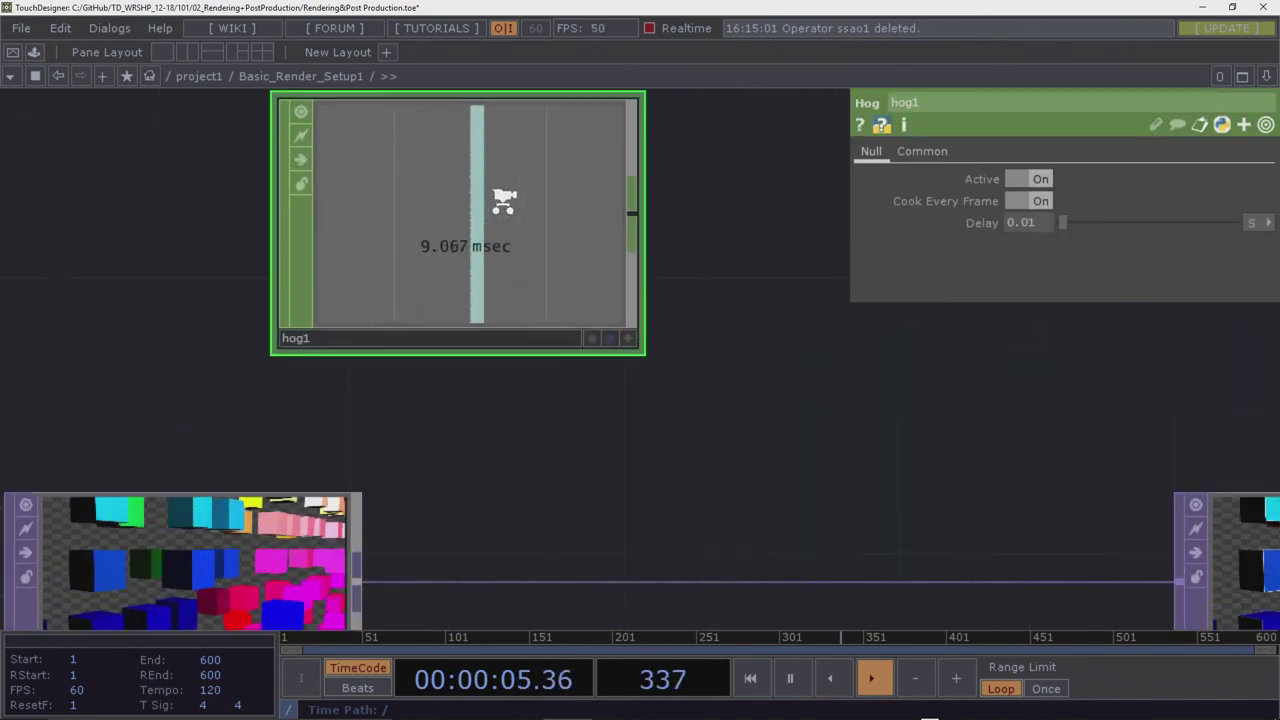
scroll(508, 235, "down", 1)
scroll(531, 303, "up", 2)
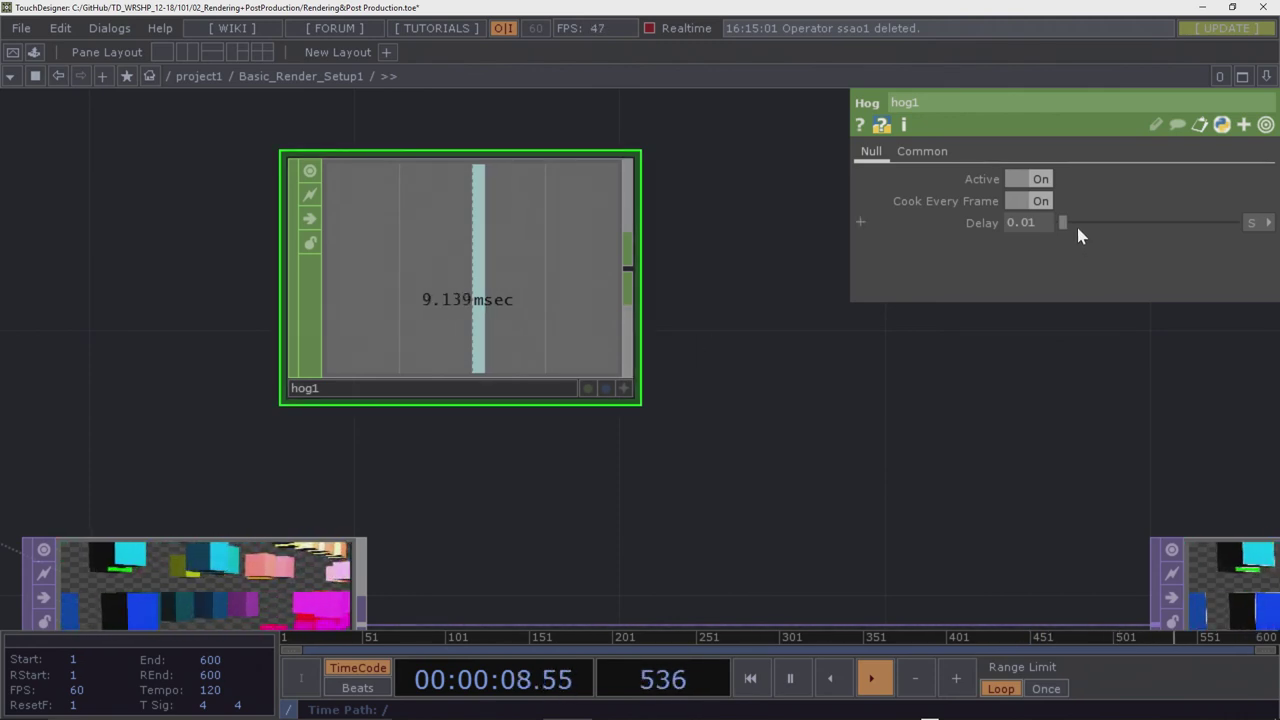
mouse_move(1063, 223)
left_mouse_down()
mouse_move(1136, 224)
mouse_move(1068, 224)
left_mouse_up()
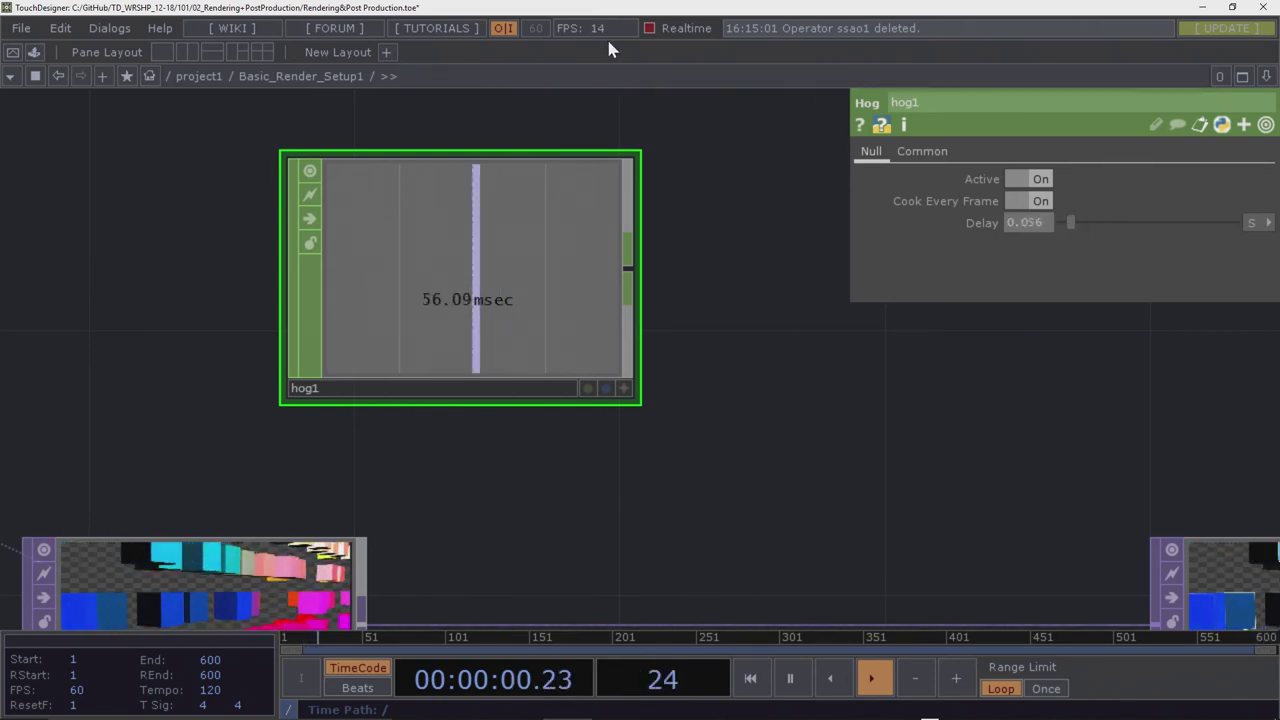
Record the slowed-down render to workshop.mov with moviefileout1, then stop the recording
left_click_drag(751, 337, 473, 174)
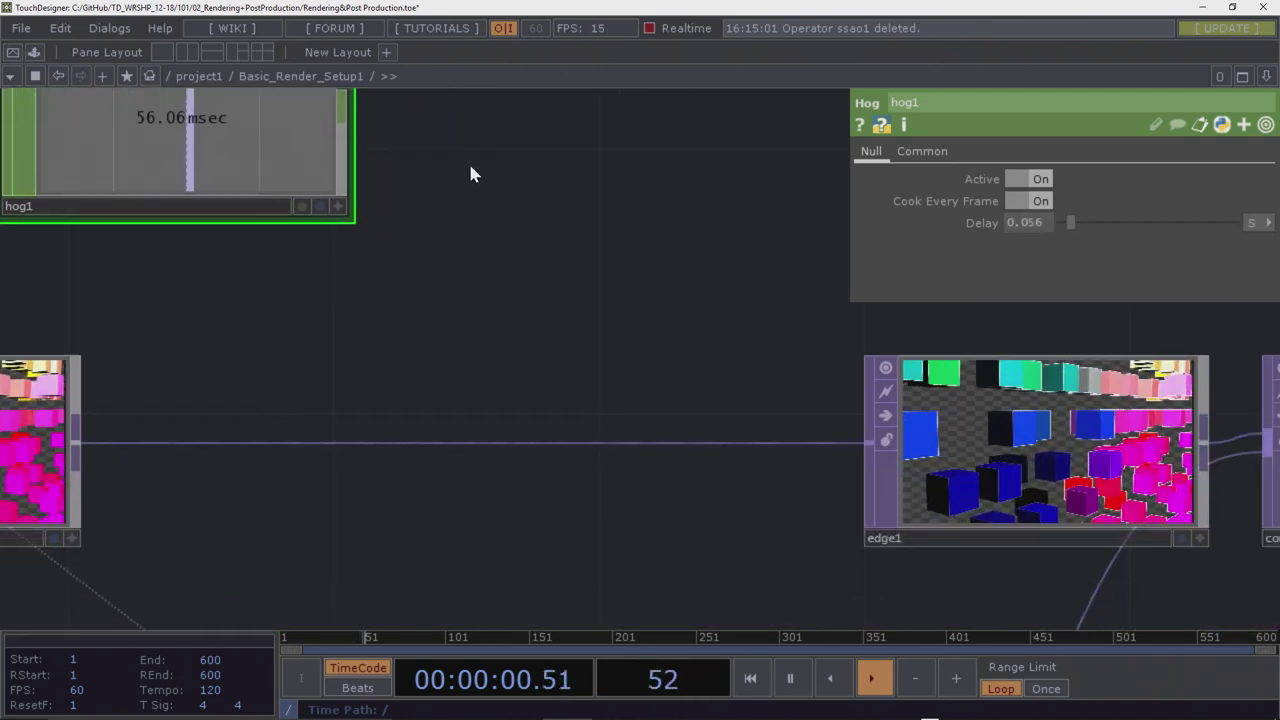
scroll(473, 174, "down", 5)
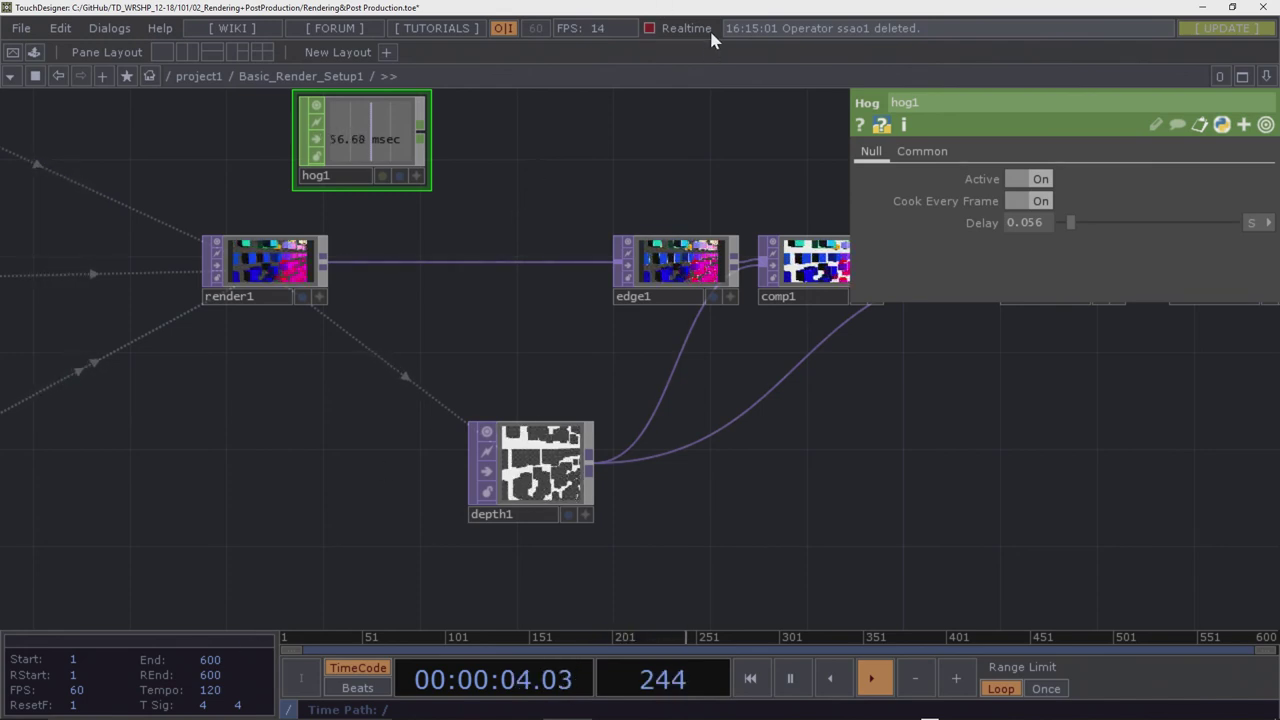
left_click_drag(1051, 397, 640, 409)
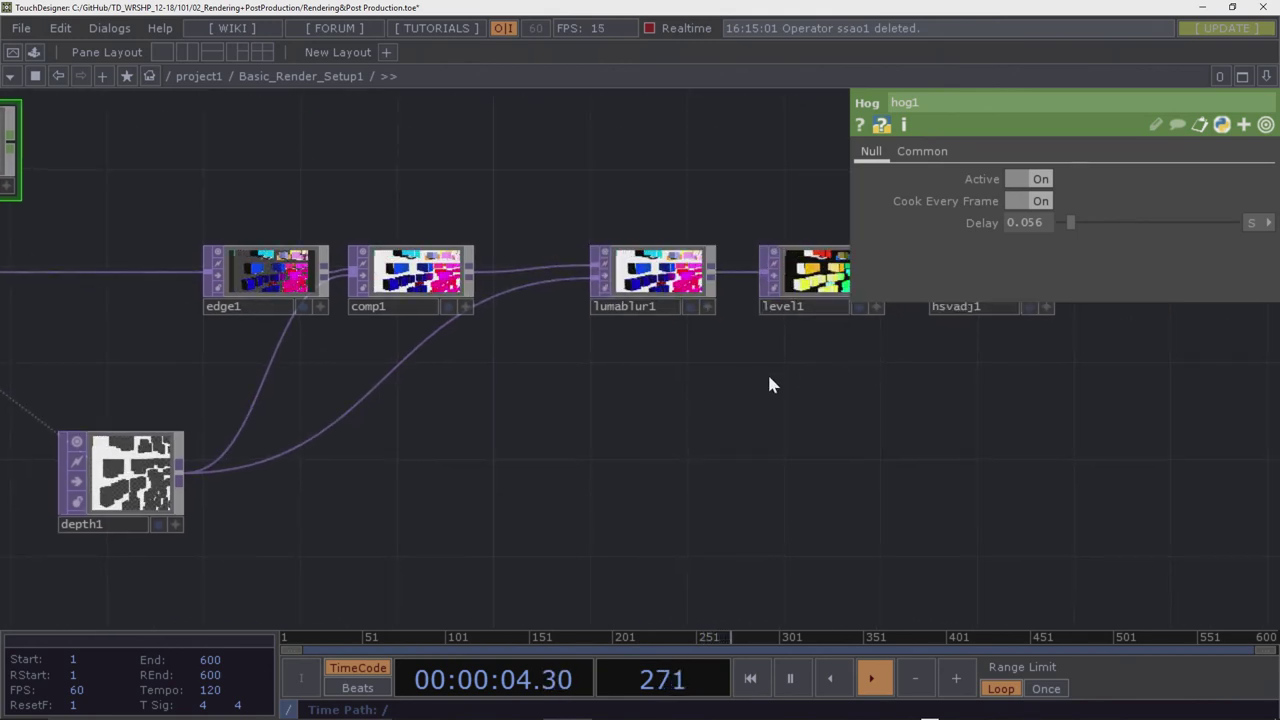
left_click_drag(769, 385, 343, 357)
left_click_drag(809, 371, 165, 357)
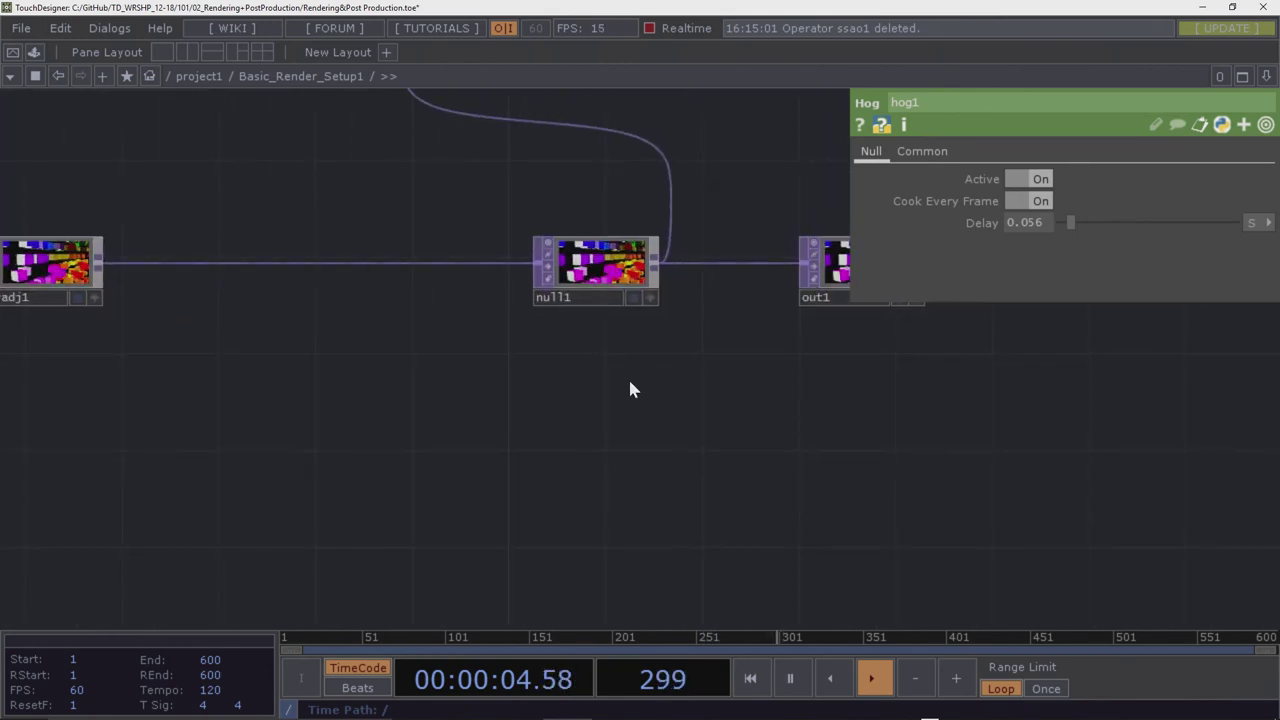
left_click_drag(630, 390, 222, 397)
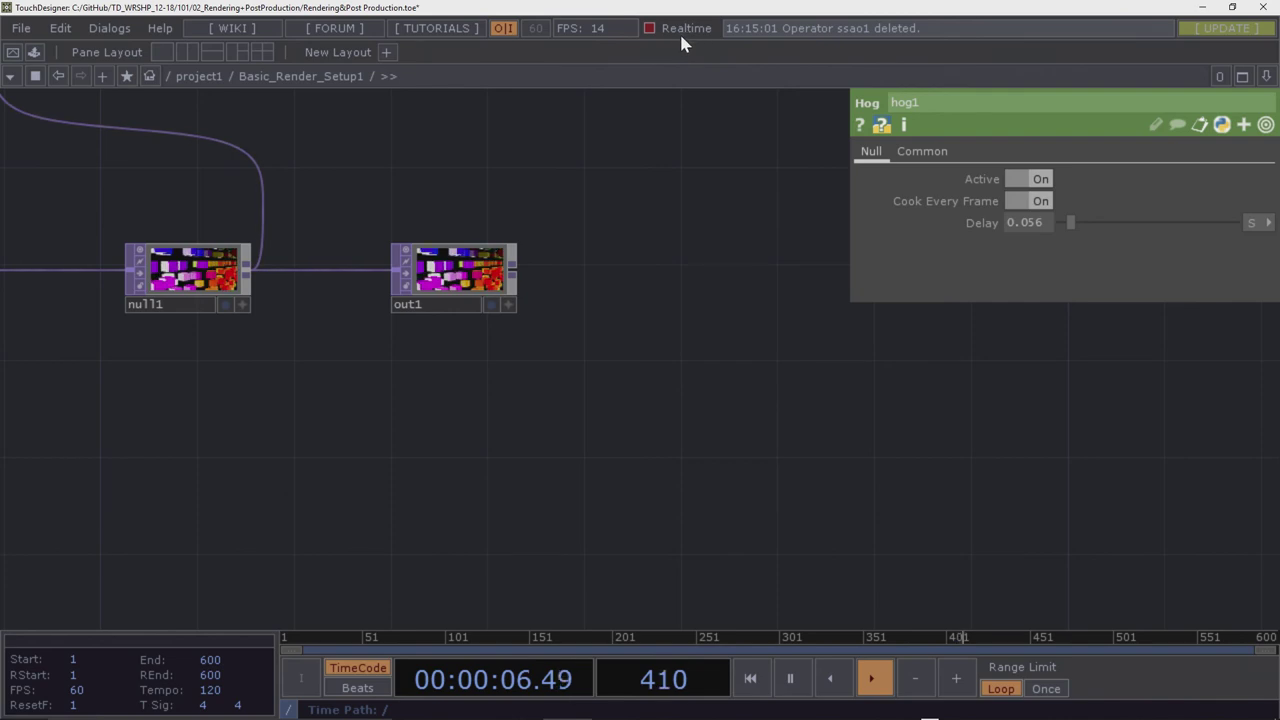
left_click_drag(729, 328, 814, 506)
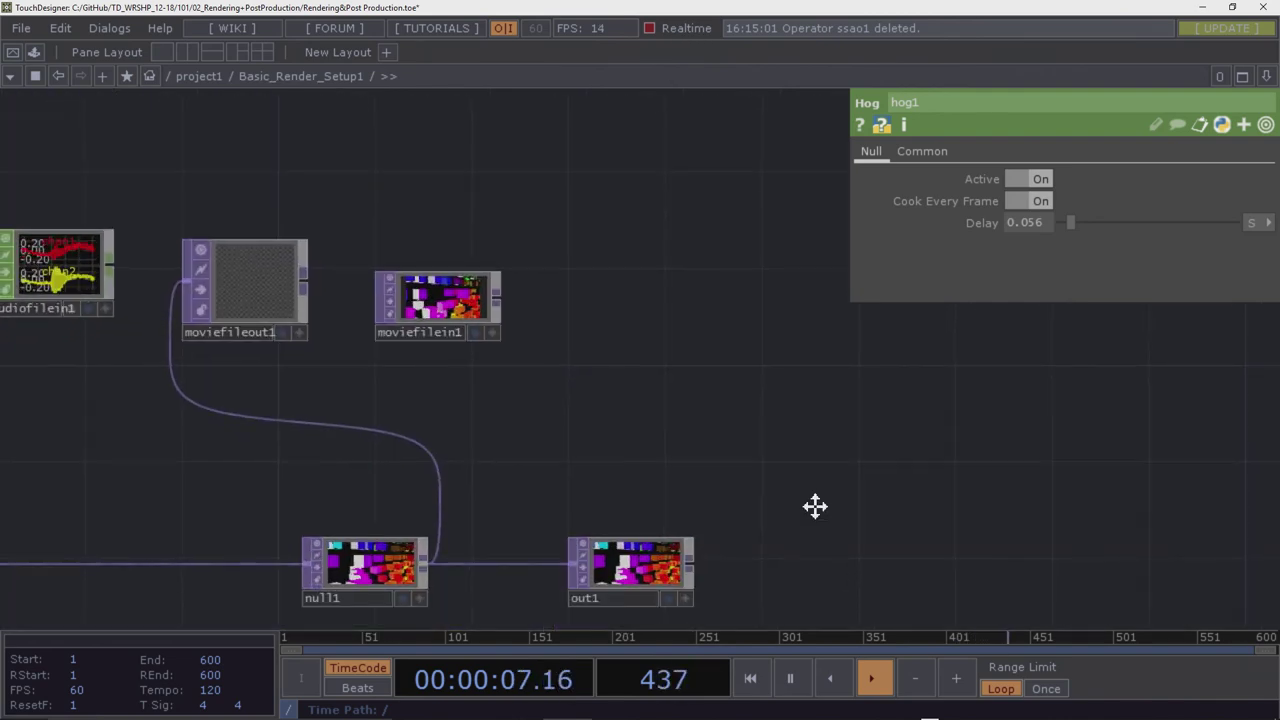
left_click(258, 291)
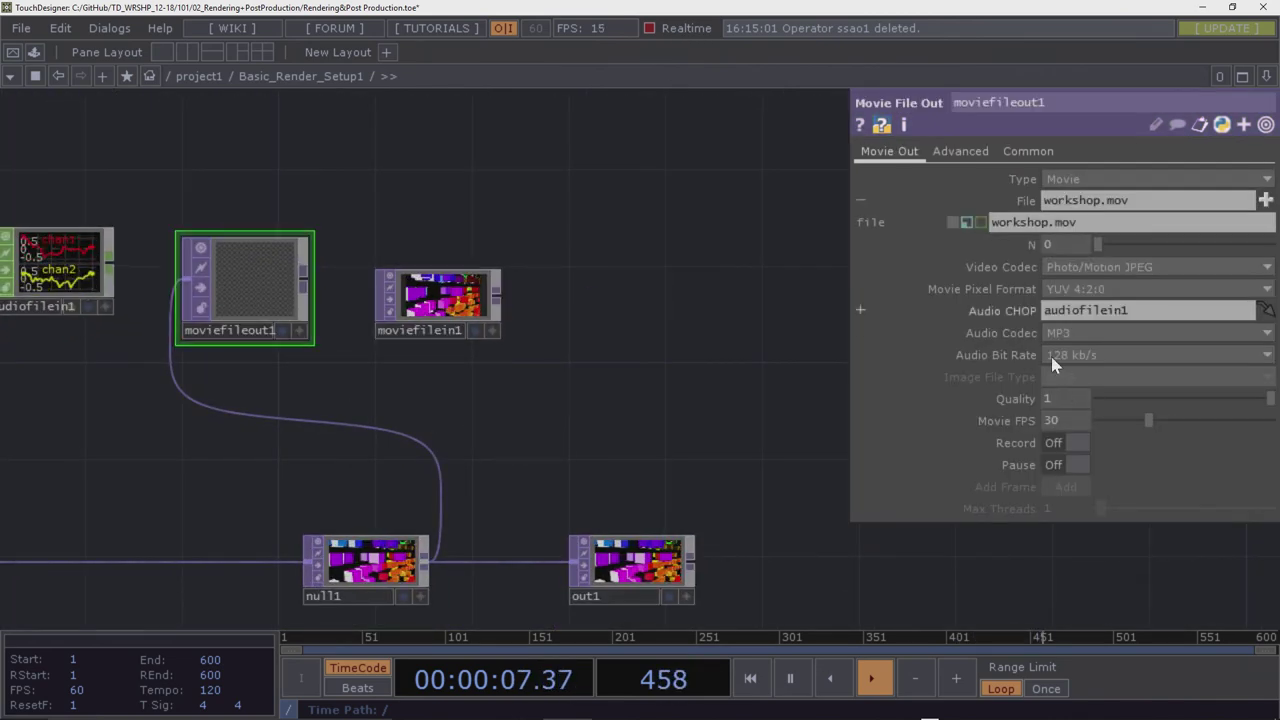
left_click(1073, 442)
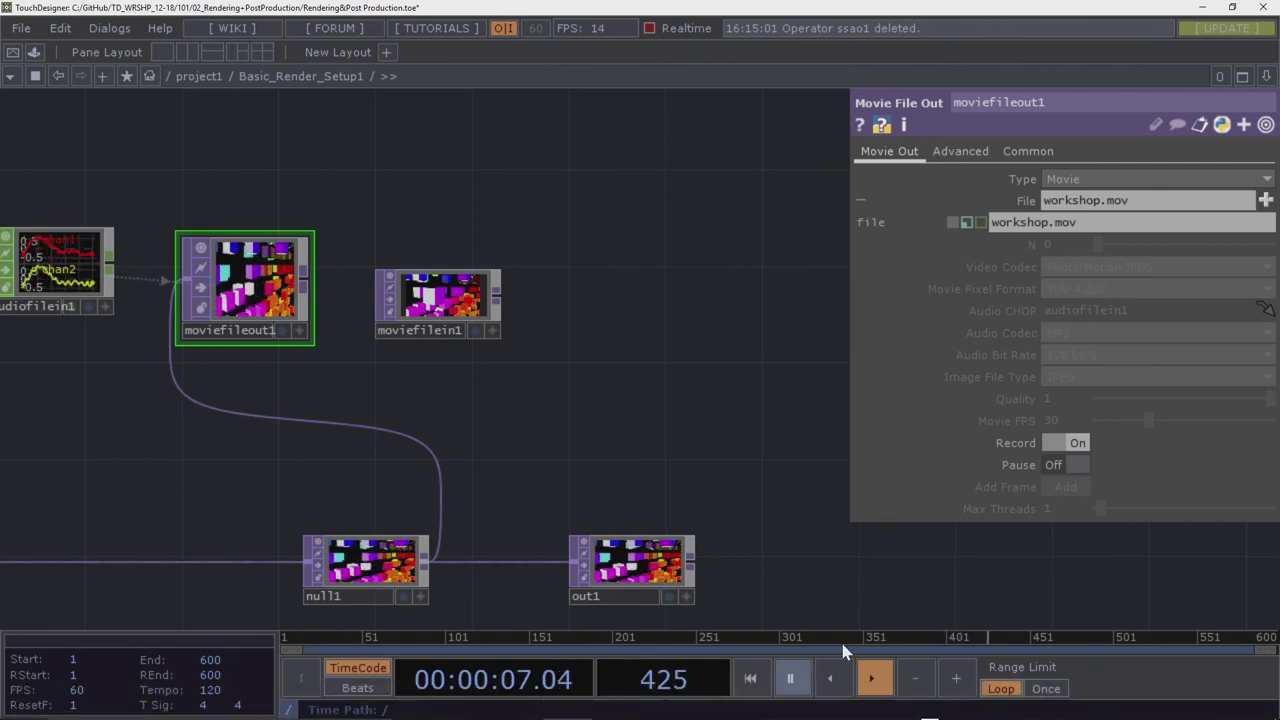
left_click(1059, 443)
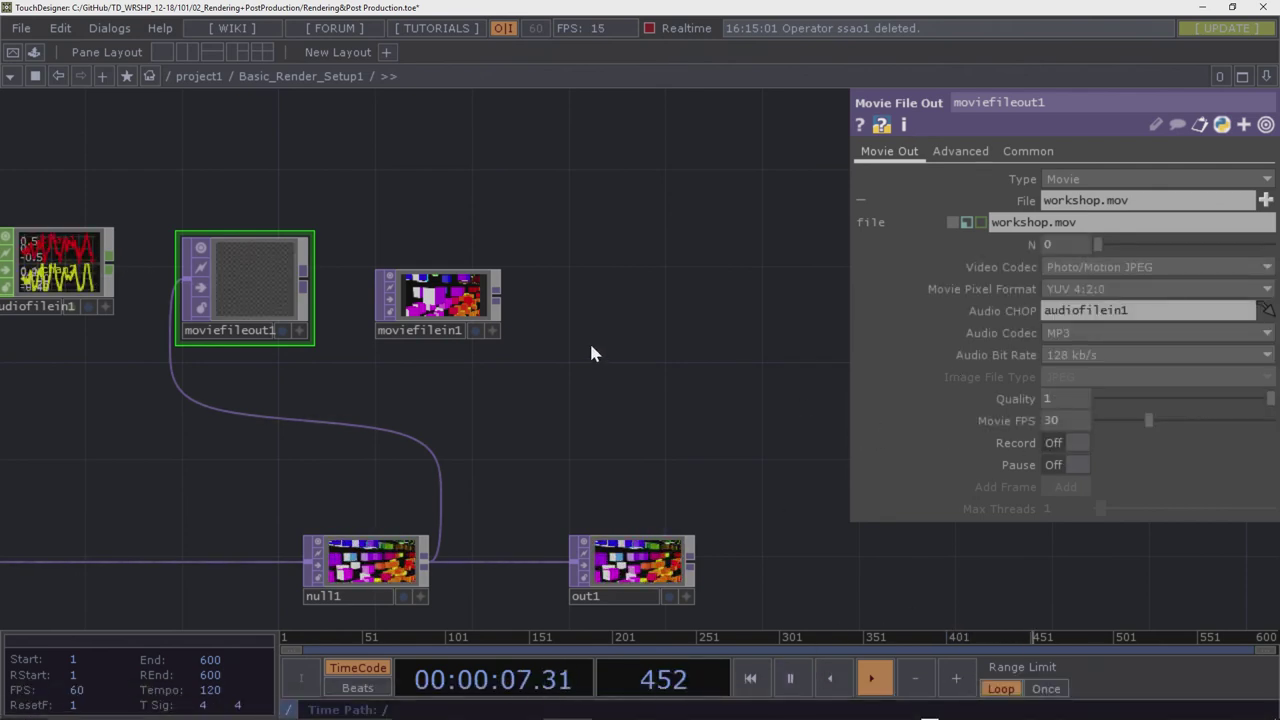
Reload workshop.mov in moviefilein1 and inspect the playback of the new recording
key("Tab")
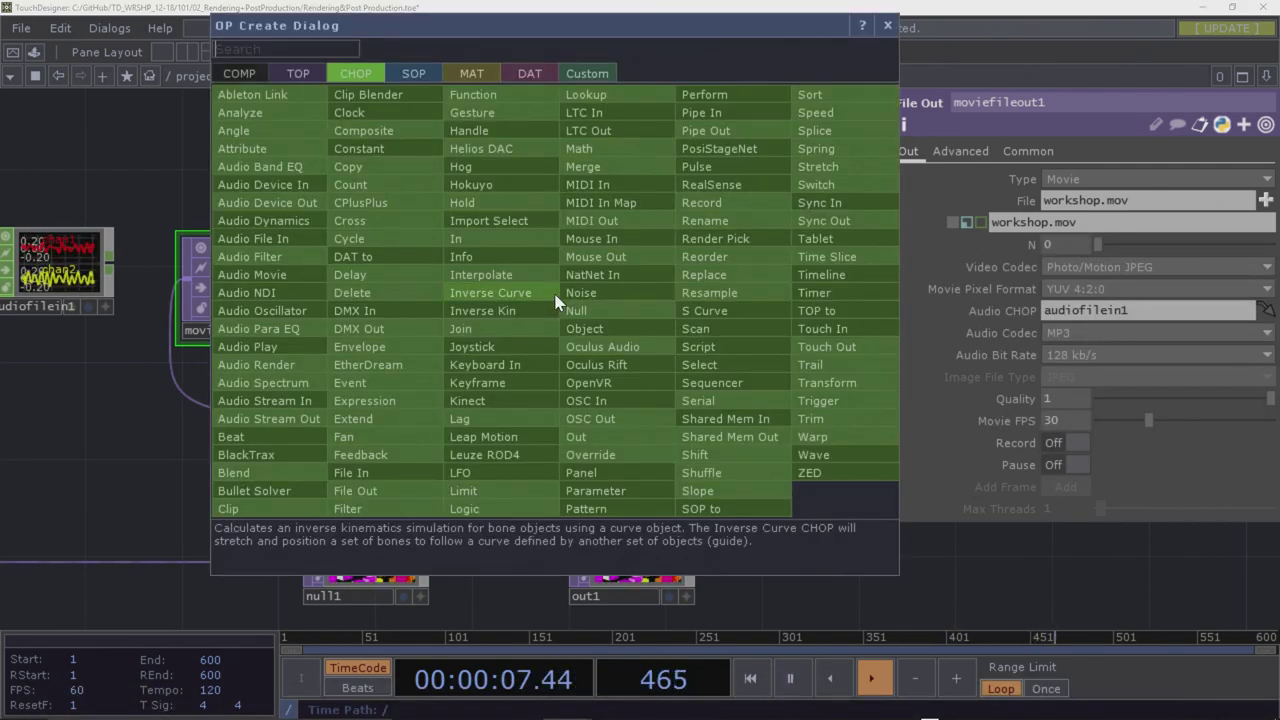
left_click(887, 29)
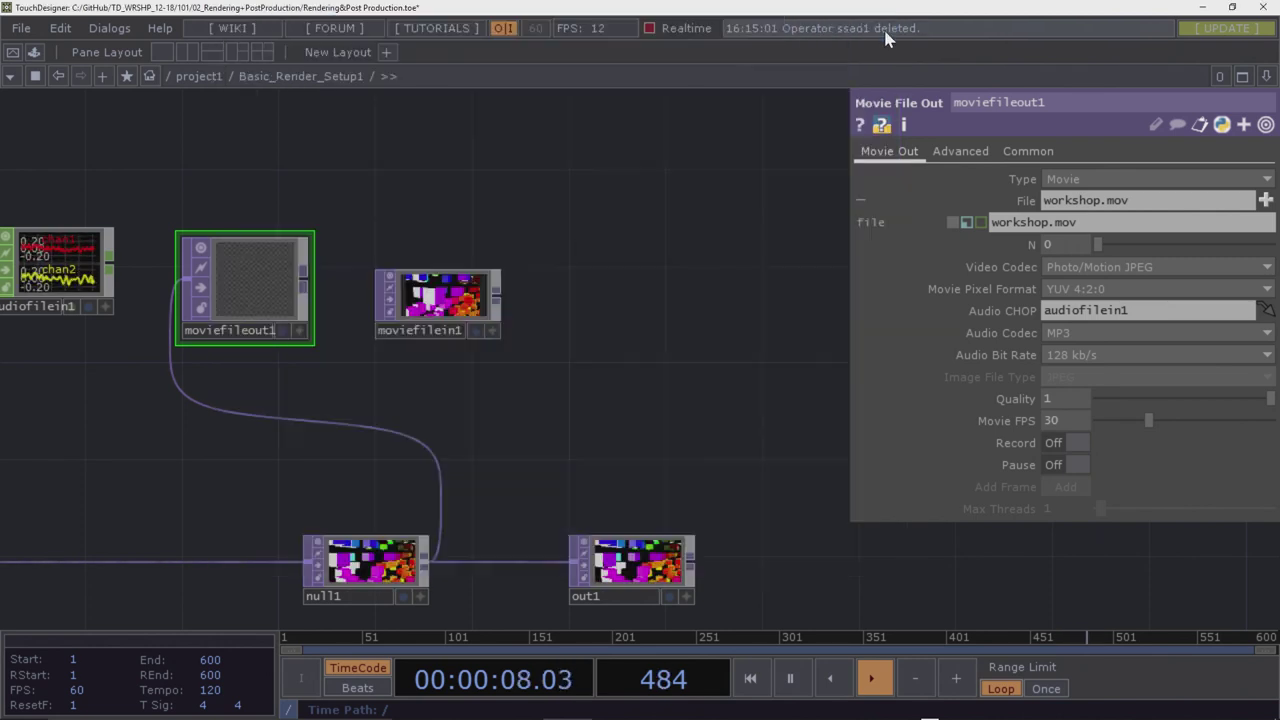
left_click(436, 302)
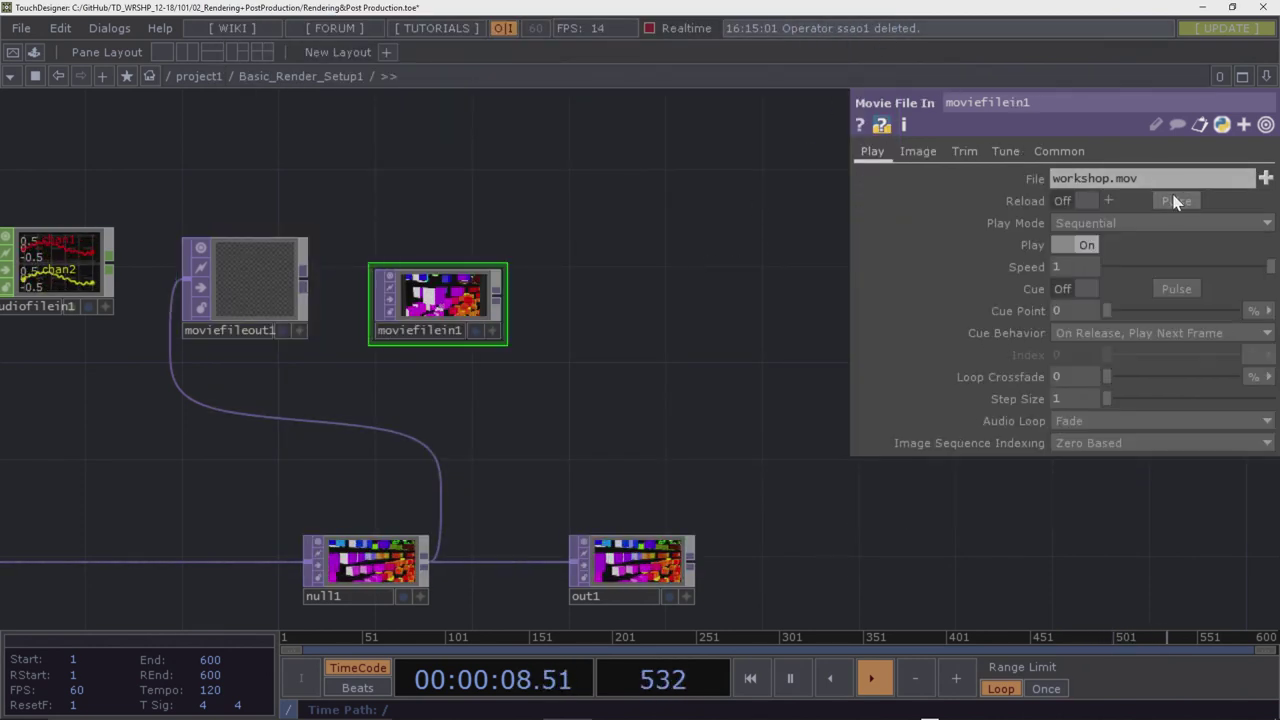
left_click(238, 293)
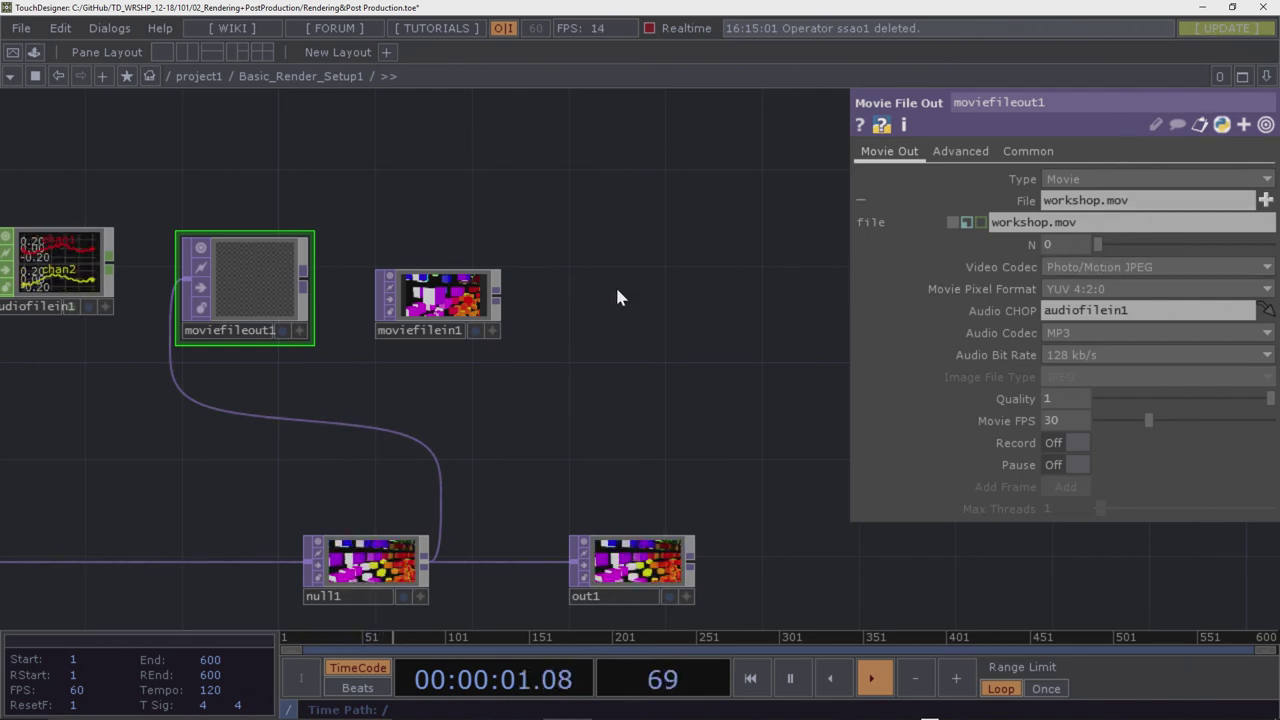
left_click(468, 308)
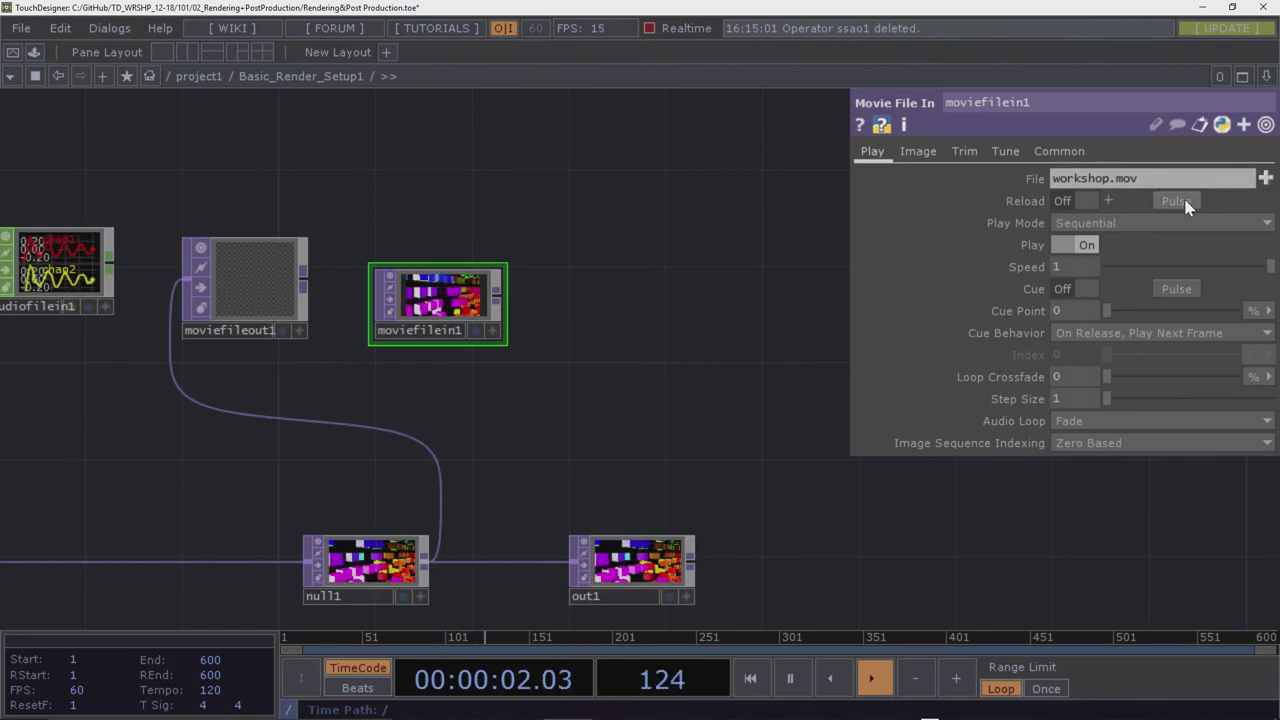
scroll(462, 306, "up", 5)
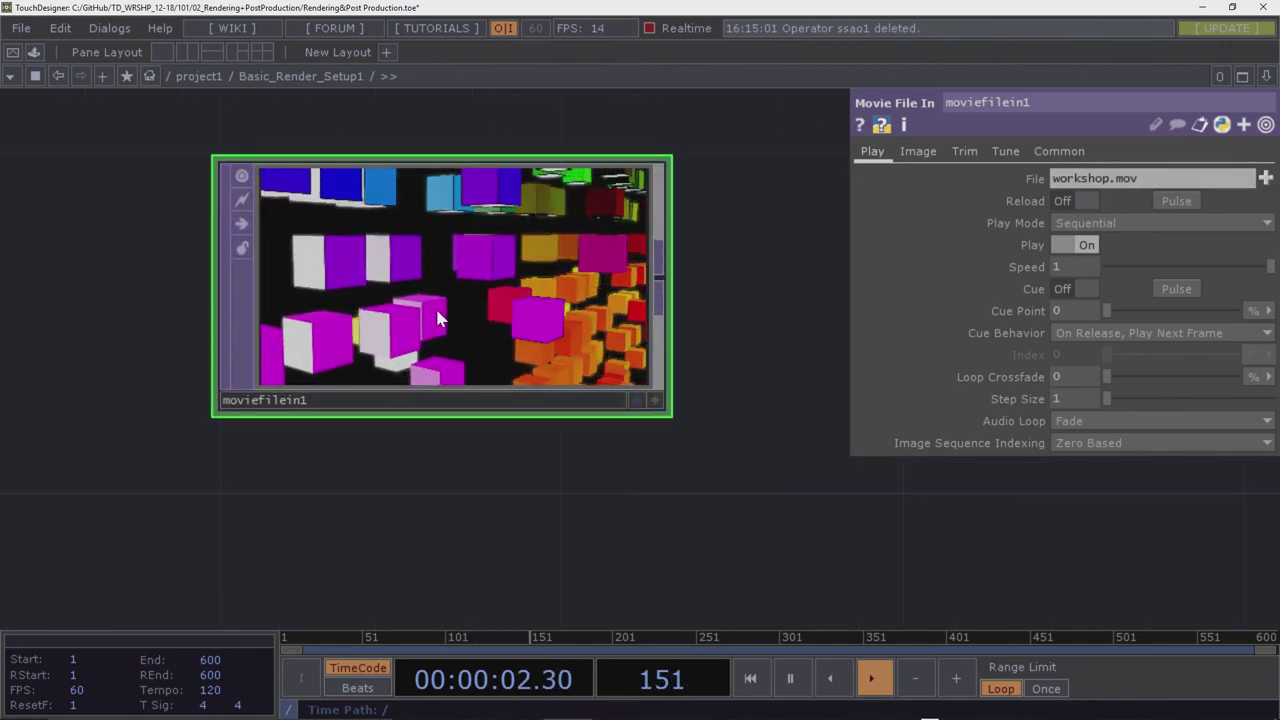
scroll(438, 318, "down", 3)
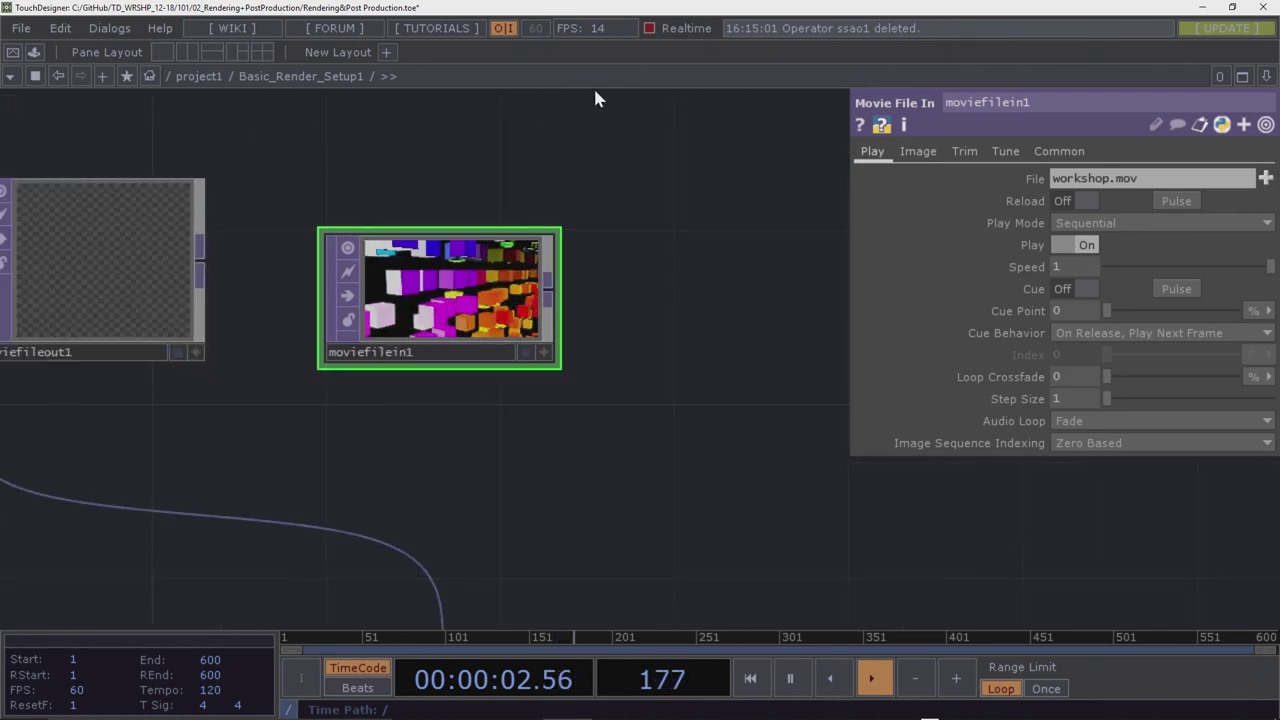
Delete hog1 from the network and examine the recorded movie's playback in moviefilein1 again
scroll(559, 168, "down", 4)
left_click_drag(520, 150, 803, 214)
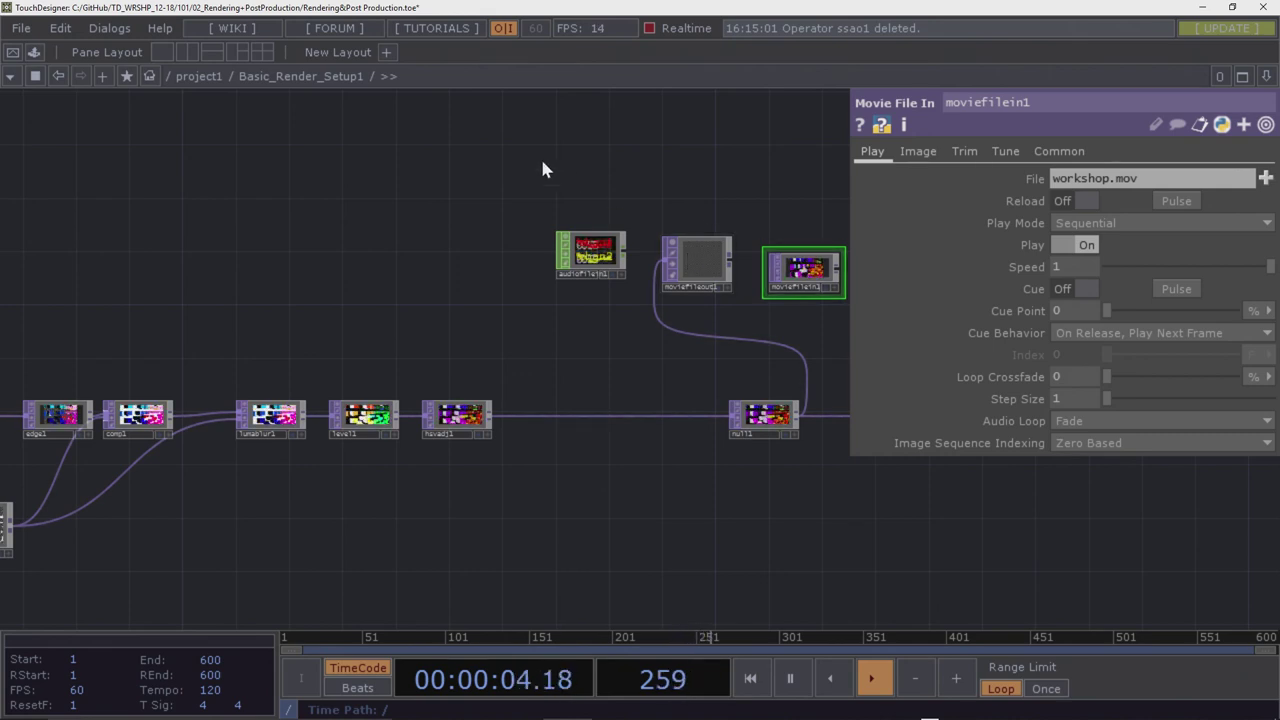
left_click_drag(223, 257, 506, 211)
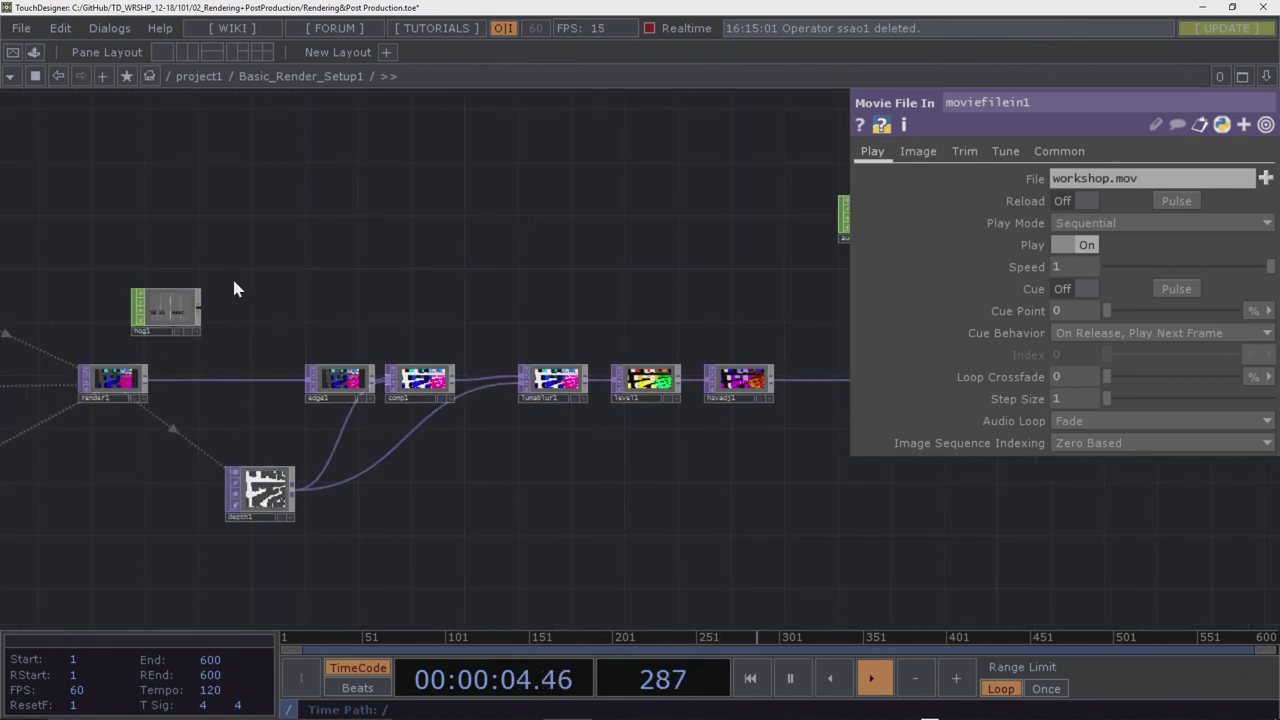
left_click(167, 314)
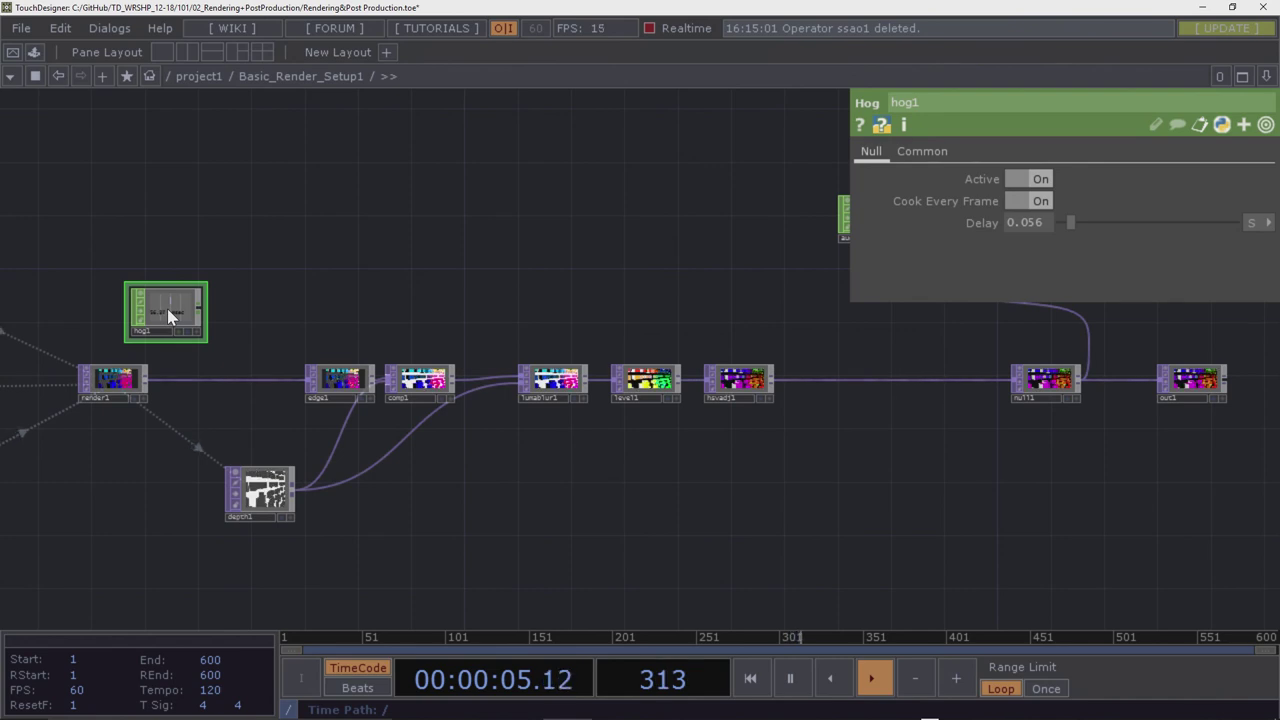
key("Delete")
left_click_drag(669, 277, 1, 291)
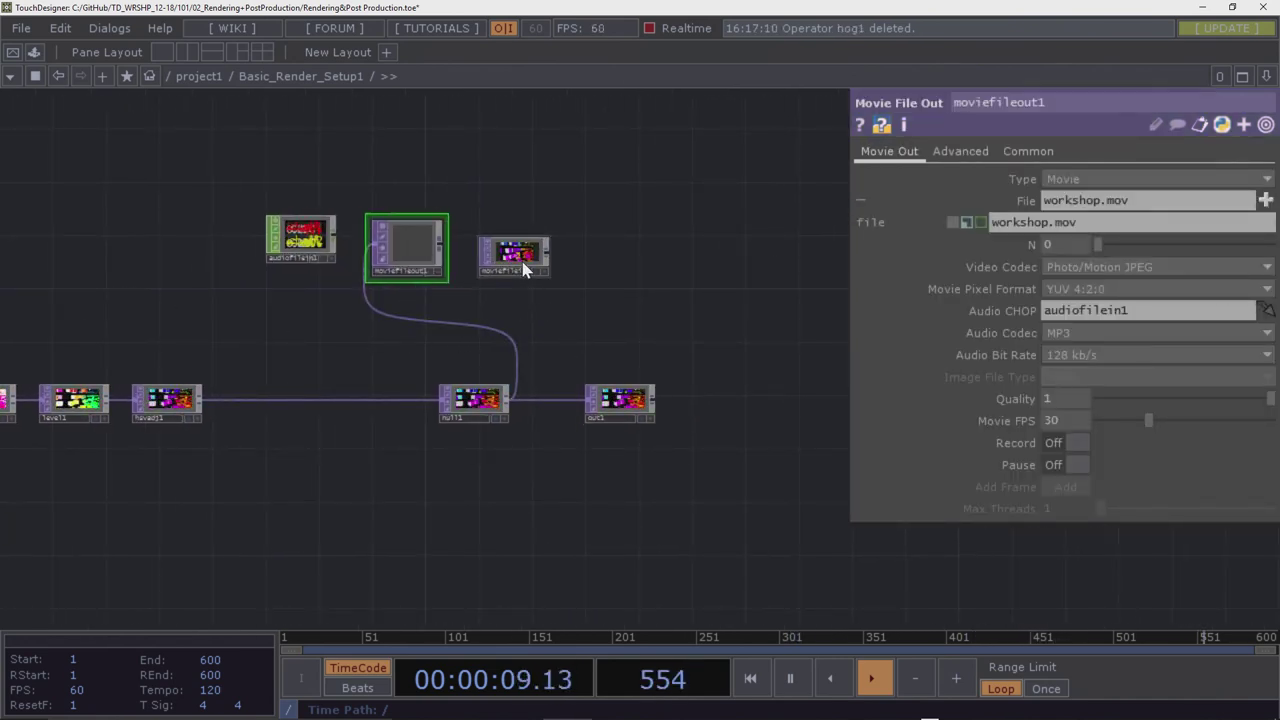
scroll(522, 268, "up", 5)
scroll(523, 252, "down", 3)
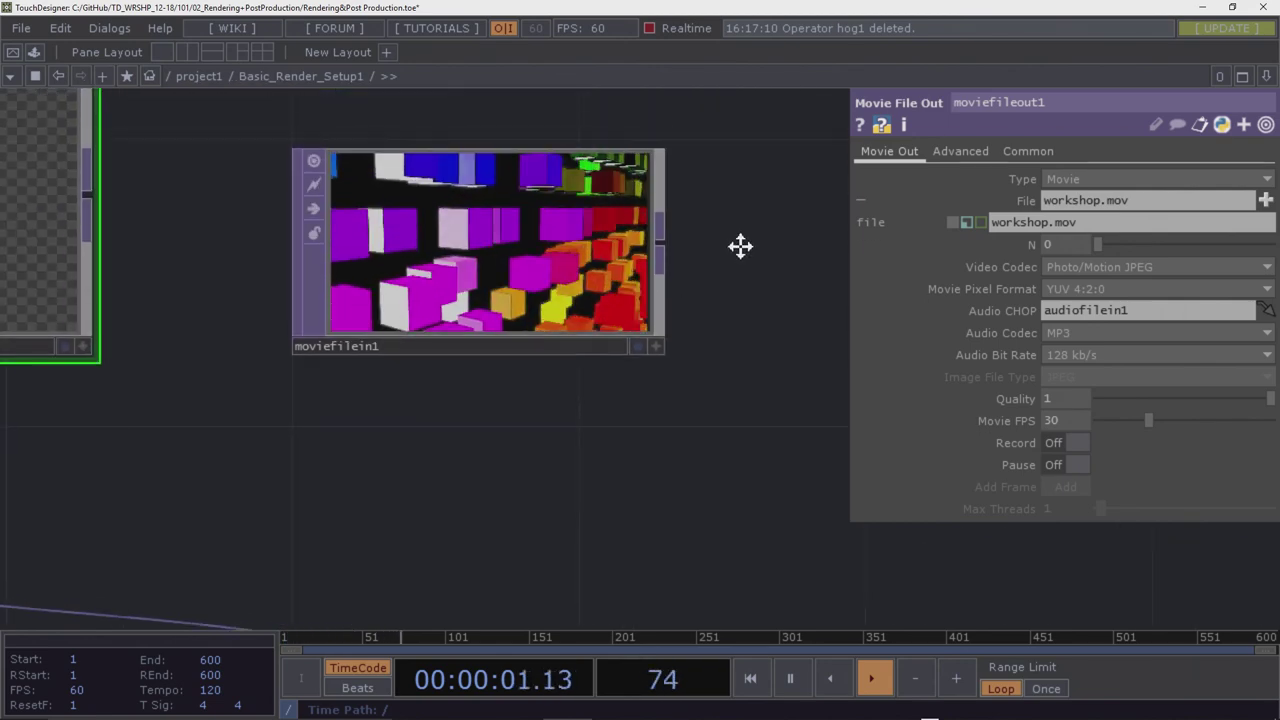
left_click_drag(740, 246, 743, 277)
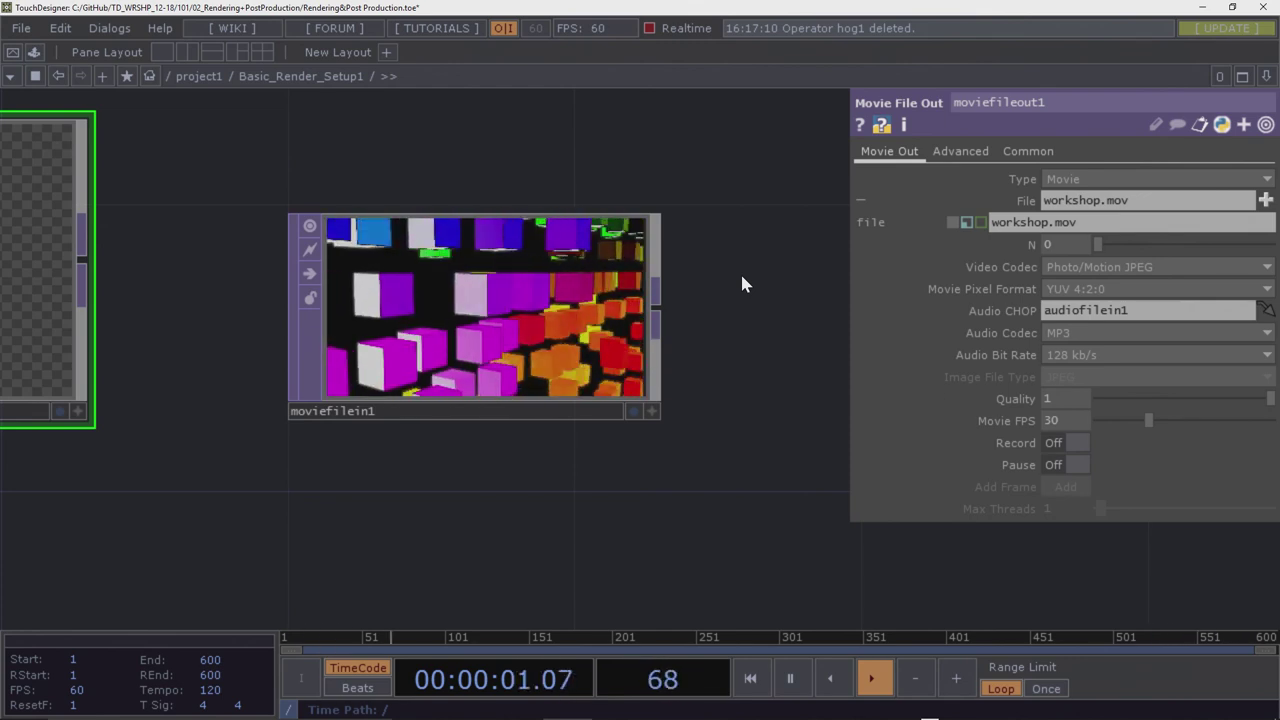
Go up to the project1 network, look over its containers and pause the timeline
left_click(190, 76)
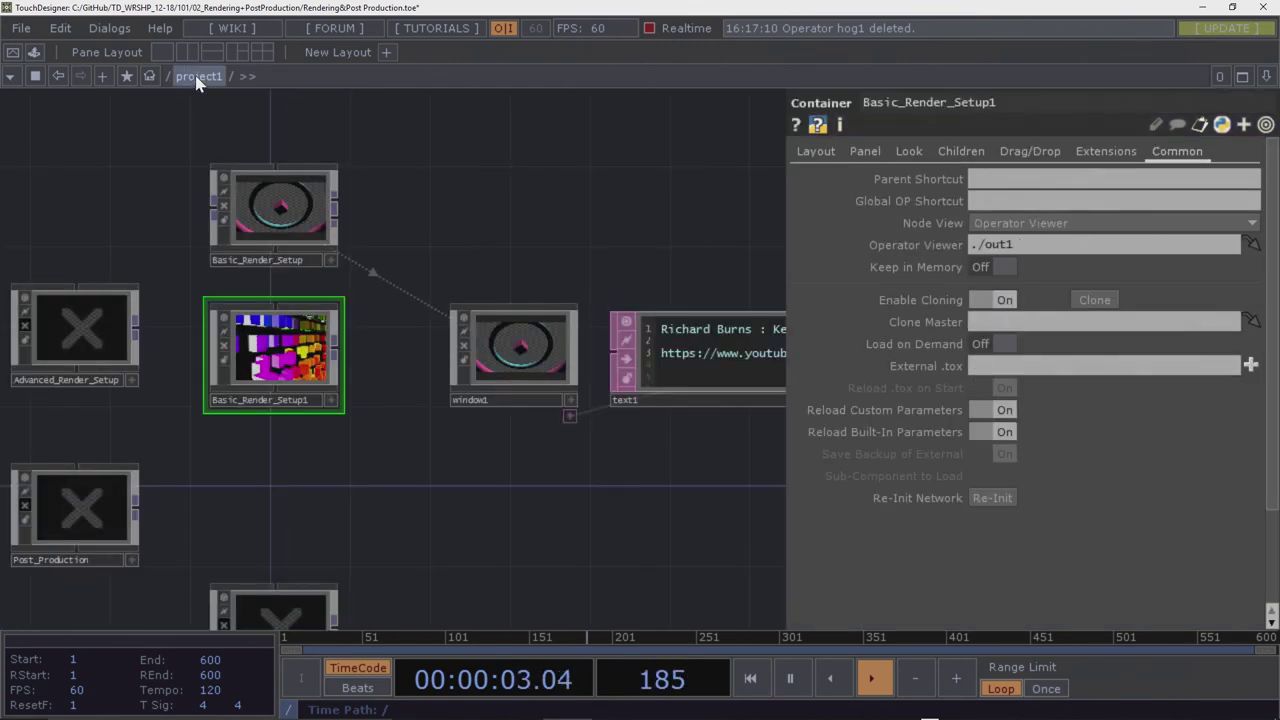
scroll(335, 330, "down", 5)
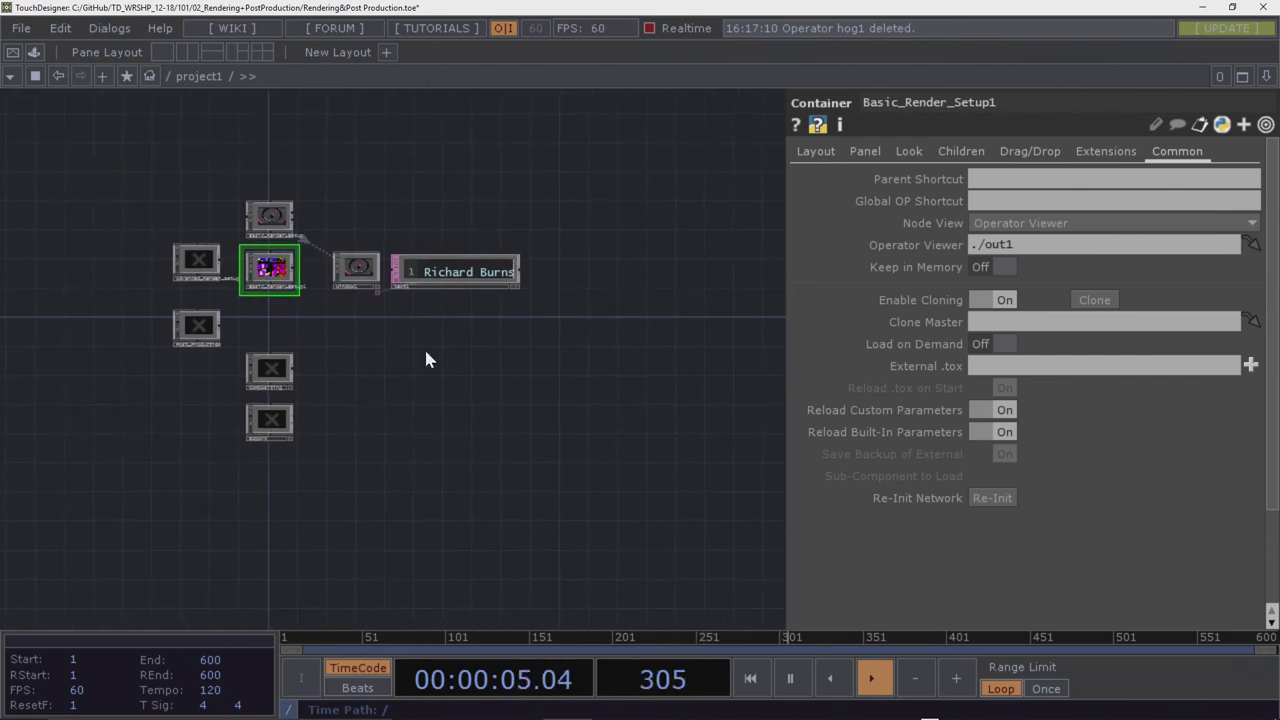
scroll(420, 360, "up", 5)
scroll(332, 357, "down", 2)
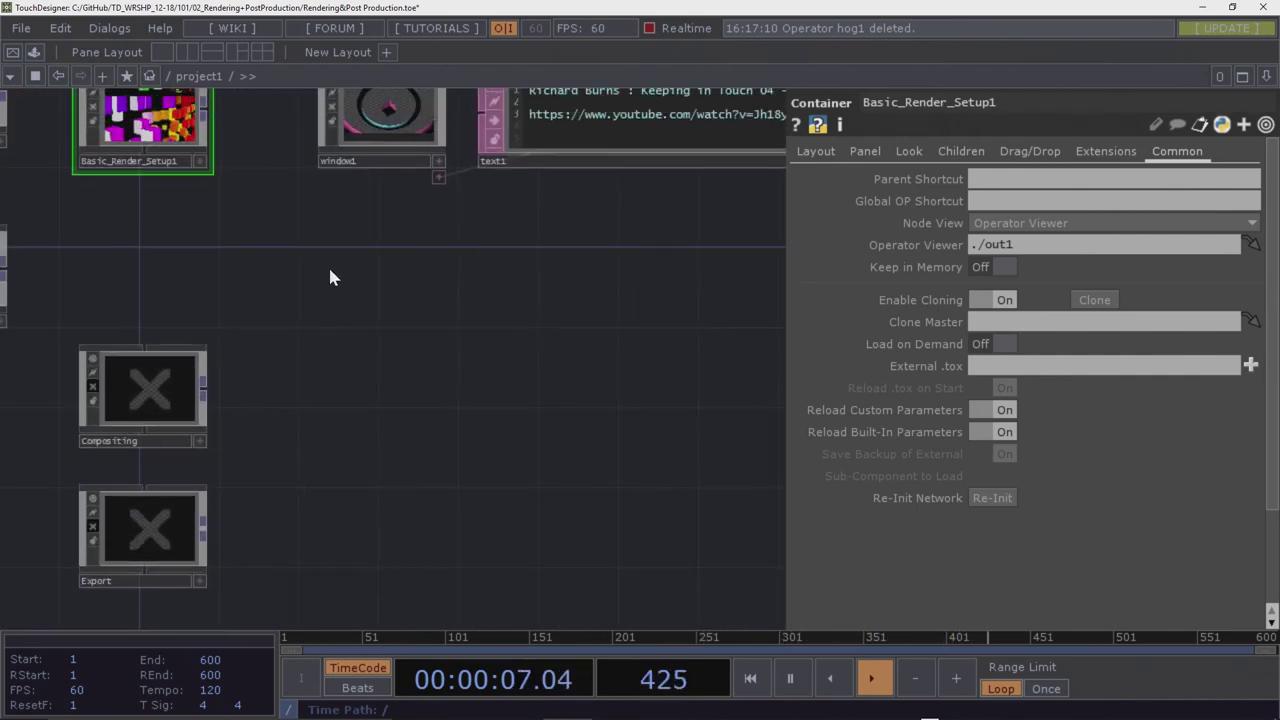
left_click_drag(331, 274, 341, 384)
left_click(790, 680)
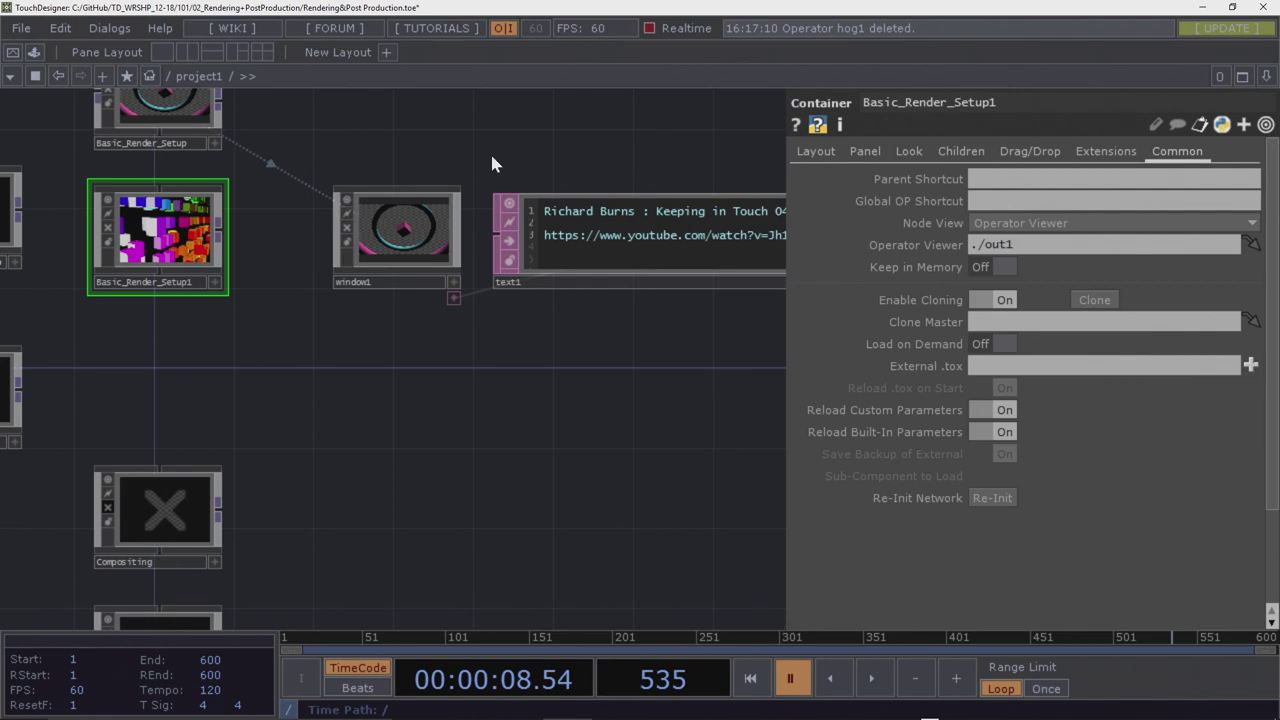
Show the list of recently opened project files
left_click(14, 31)
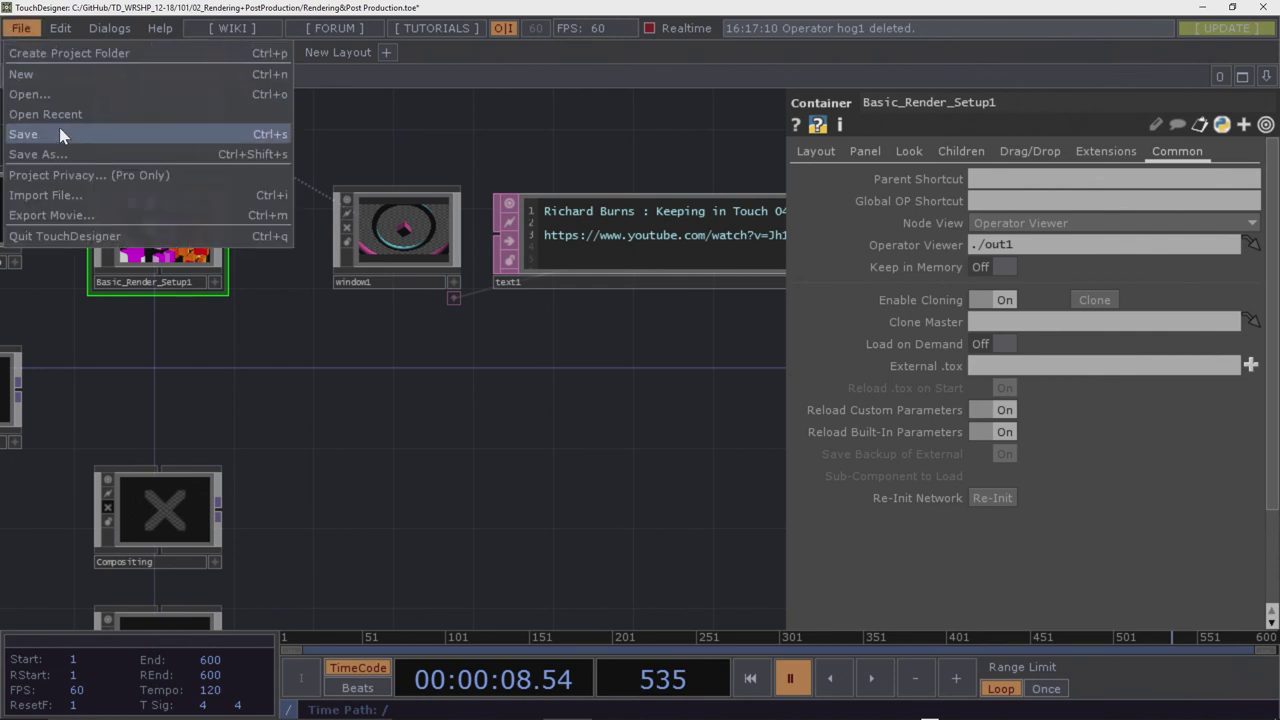
mouse_move(60, 118)
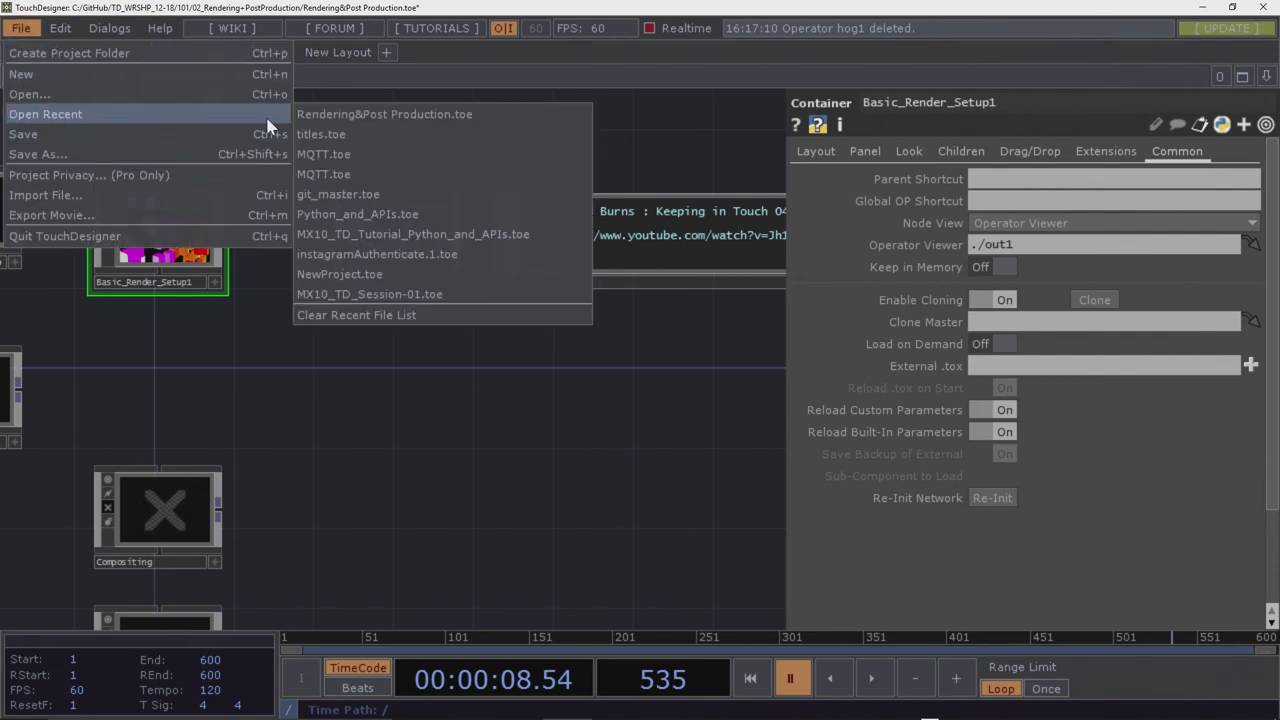